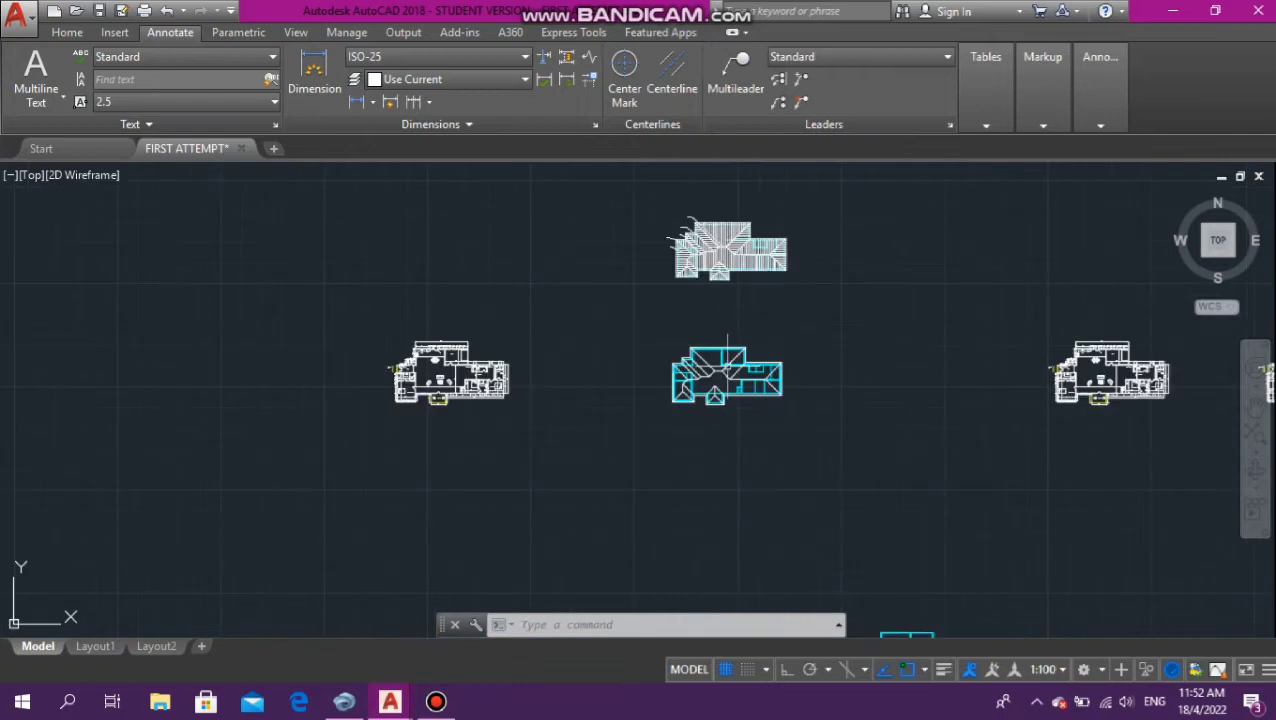
Examine the roof outline plan, with its ridge, hip and valley lines drawn over the walls
scroll(715, 354, up, 9)
scroll(709, 350, up, 2)
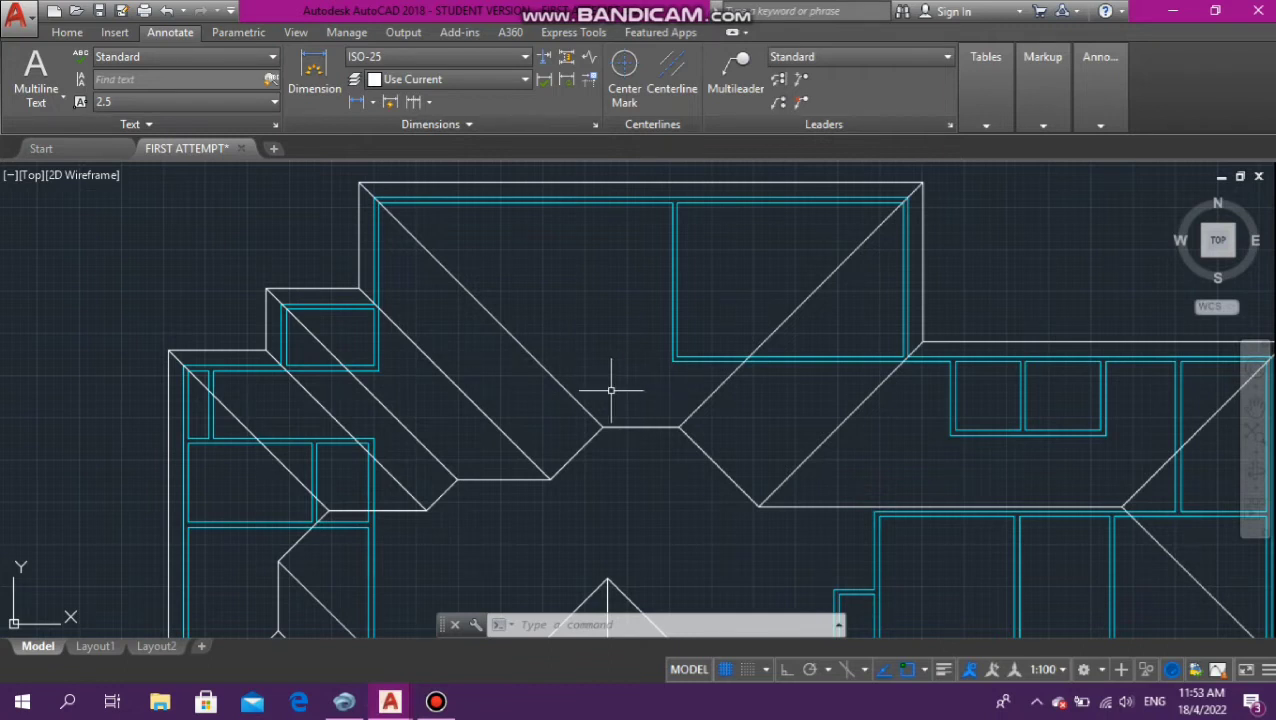
scroll(596, 377, down, 3)
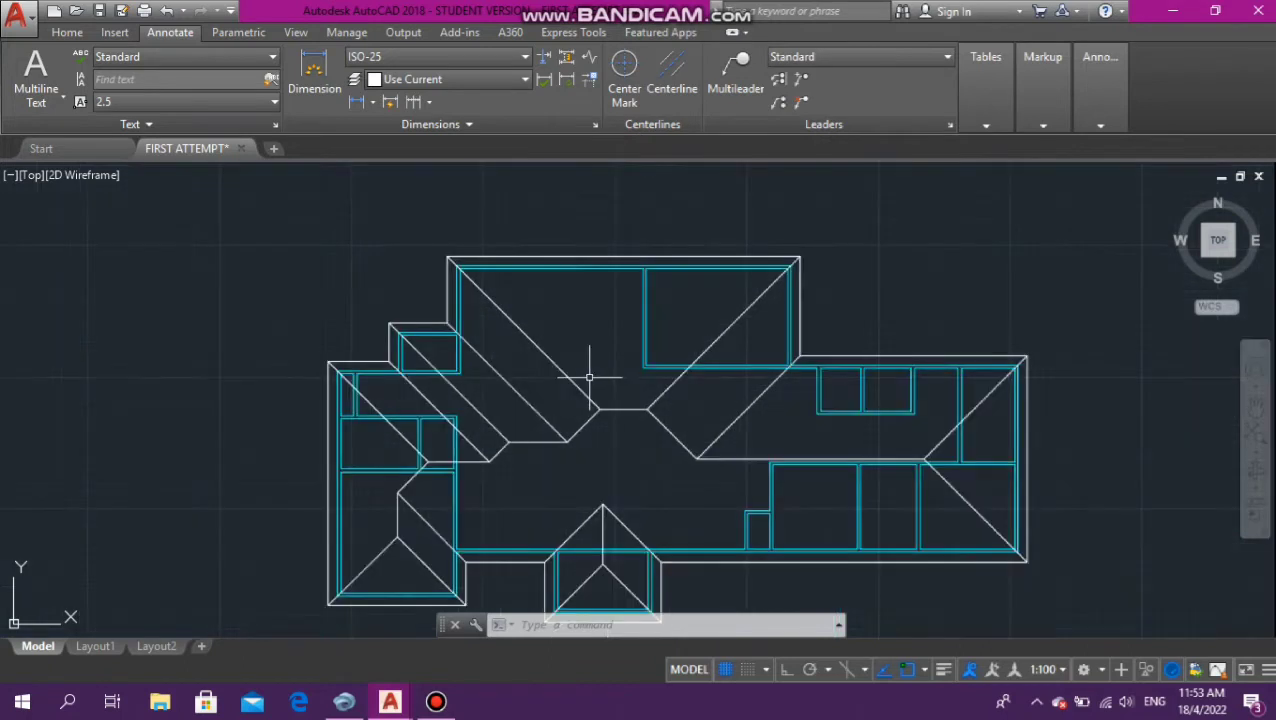
scroll(604, 427, down, 2)
scroll(512, 477, up, 4)
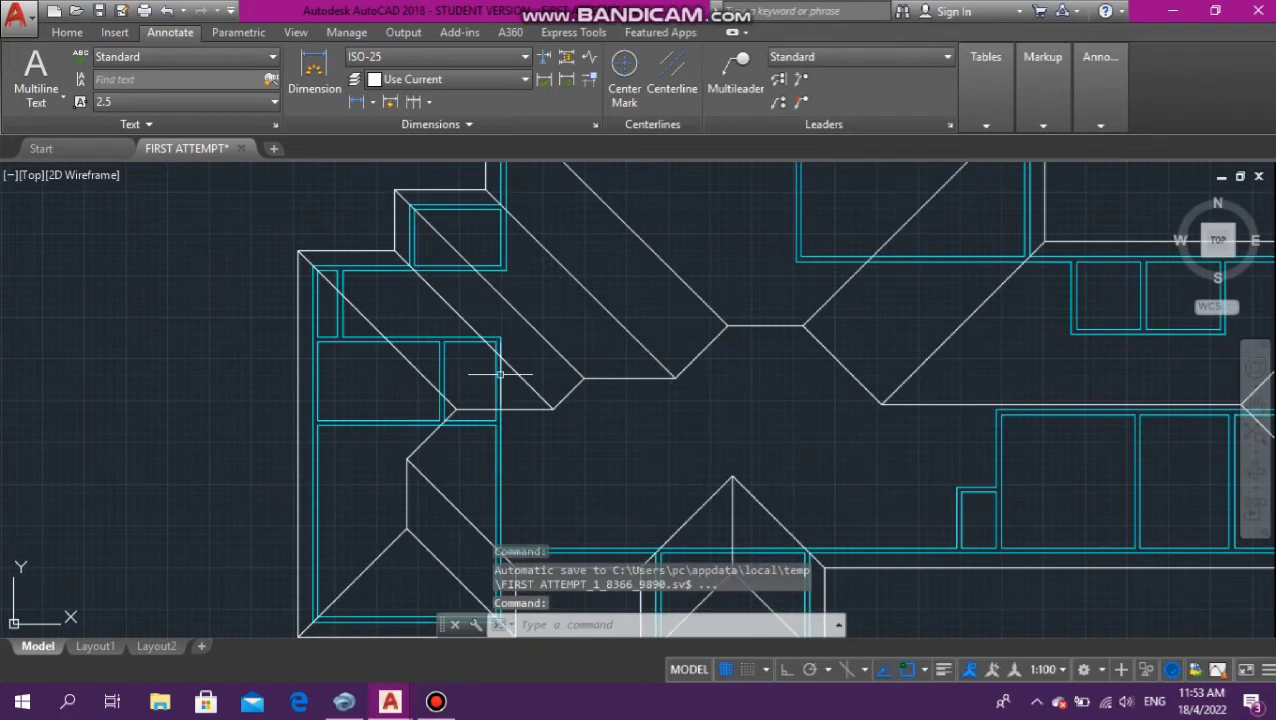
Examine the completed roof framing plan, including the rafter layout and the labels for ridge board, valley rafter, wall plate, hip rafter and common rafter
scroll(594, 470, down, 4)
scroll(594, 476, down, 3)
scroll(722, 222, up, 4)
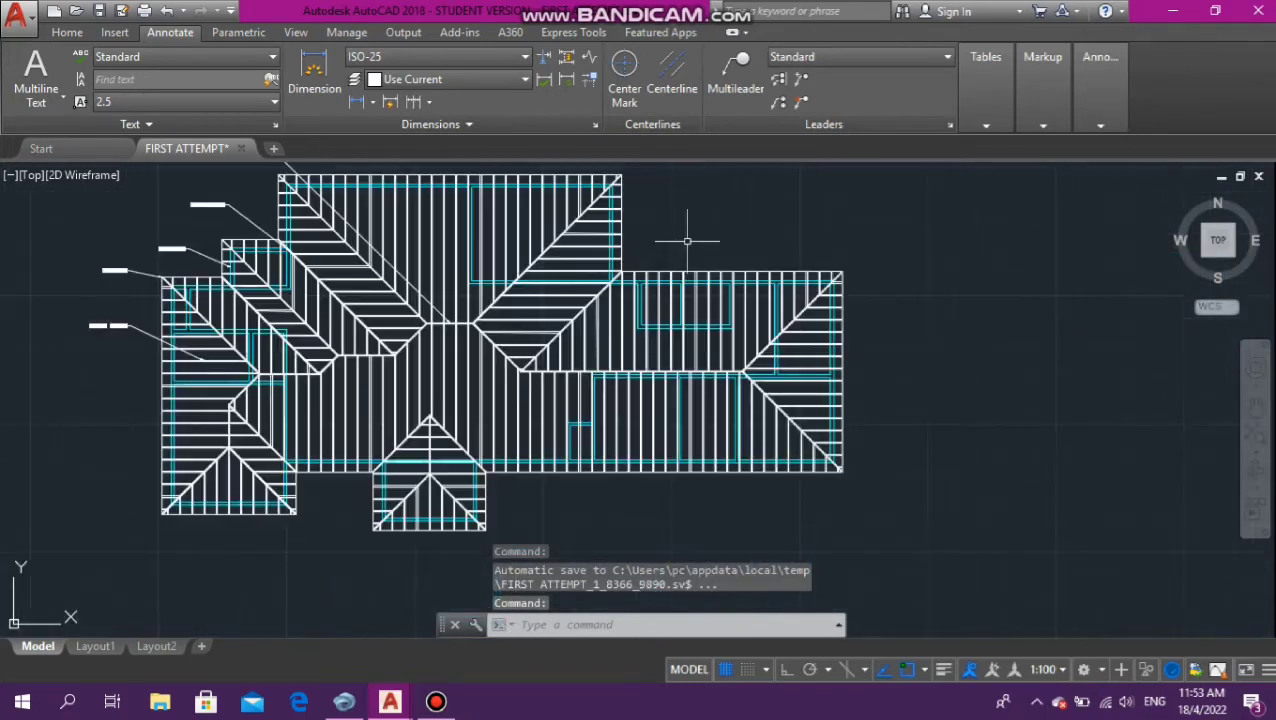
scroll(553, 345, up, 4)
scroll(556, 405, down, 2)
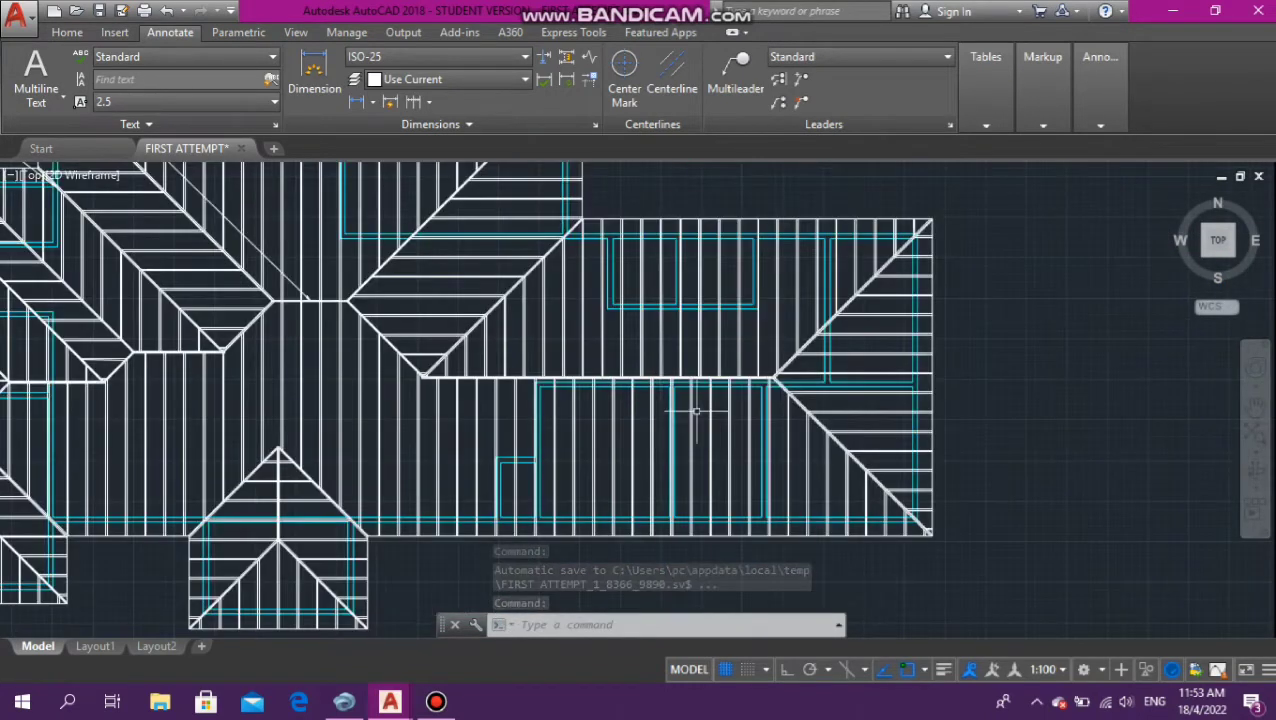
scroll(807, 457, up, 2)
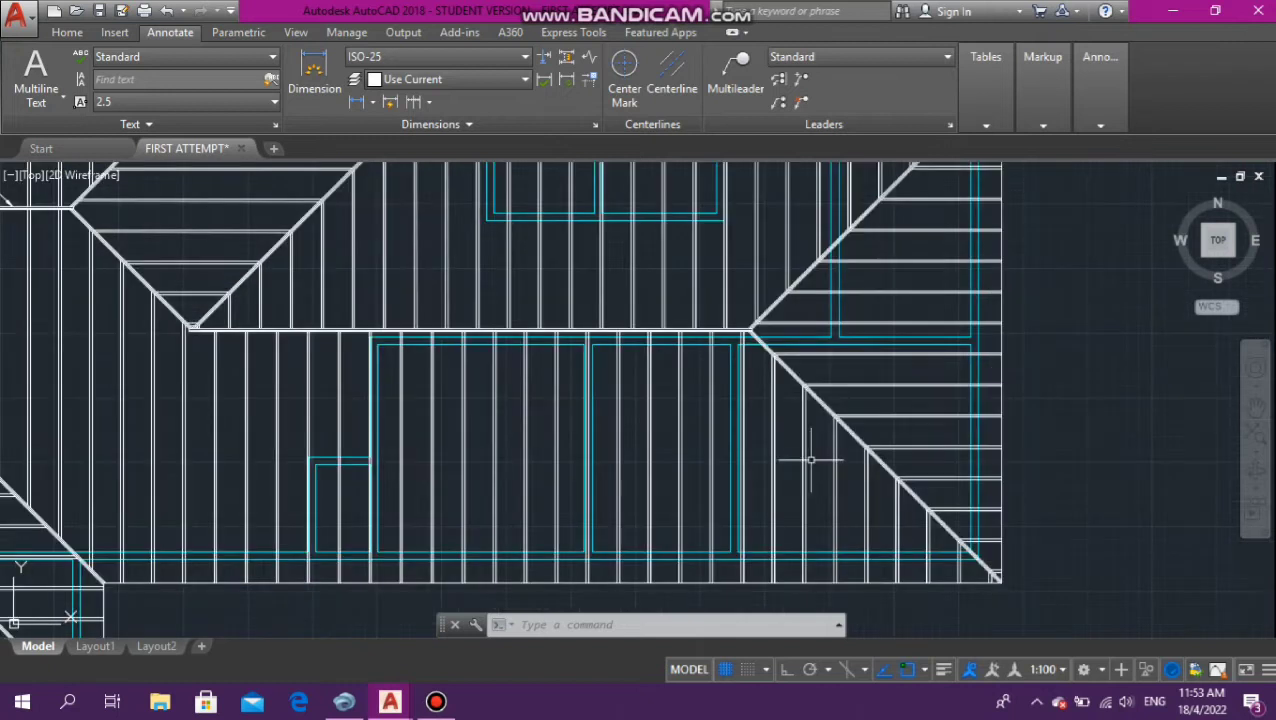
scroll(809, 456, down, 5)
scroll(320, 270, up, 6)
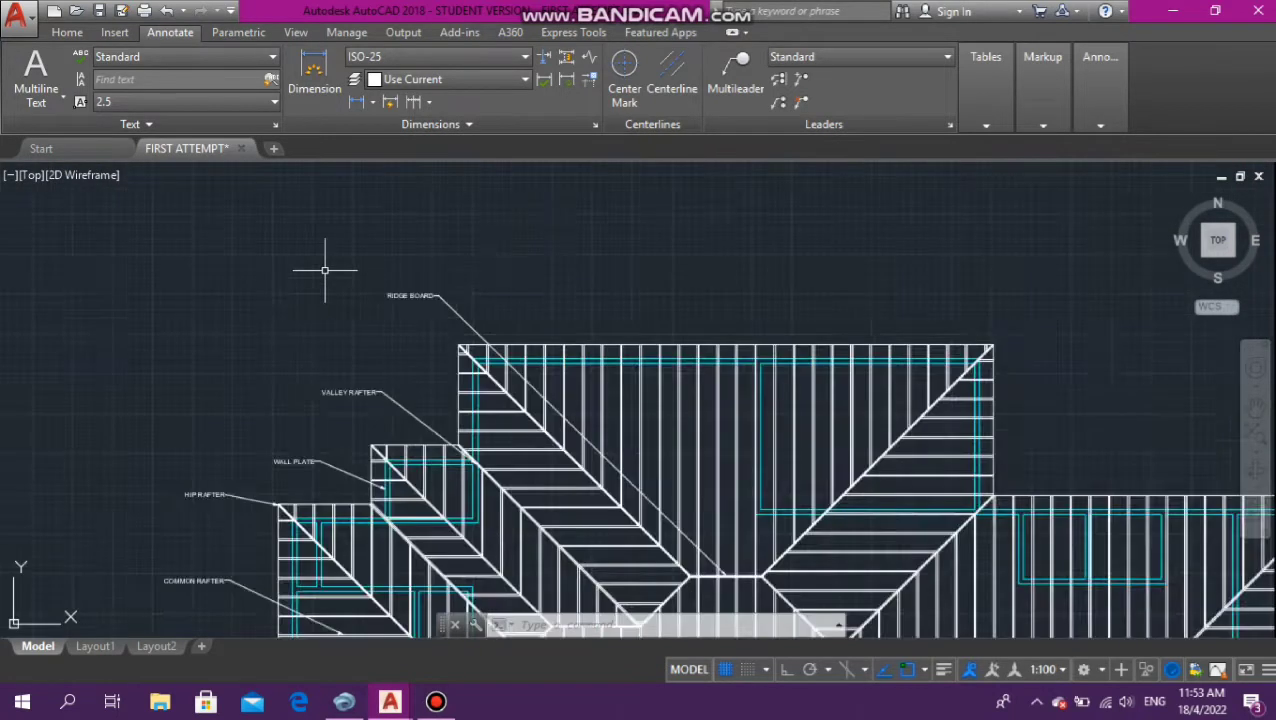
scroll(30, 600, down, 2)
scroll(591, 368, down, 2)
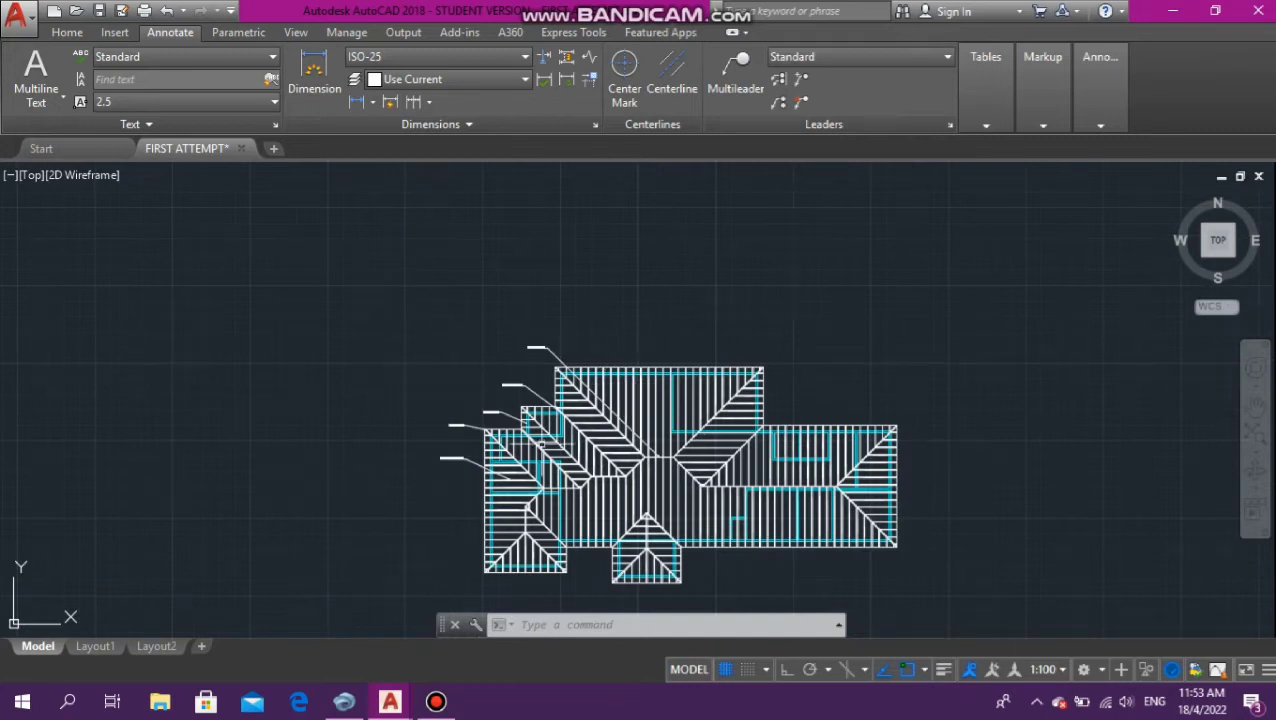
Inspect the short central ridge line and the adjoining hip and valley lines on the unframed roof plan
scroll(594, 462, down, 6)
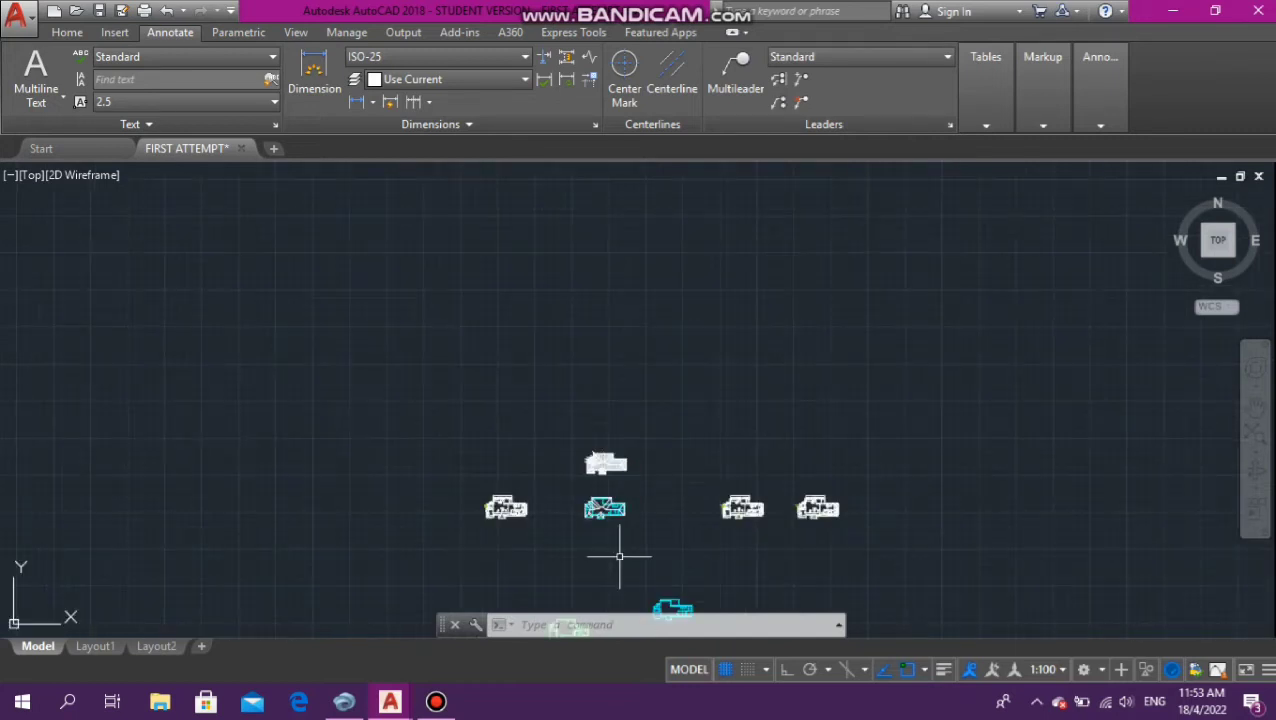
scroll(615, 560, up, 4)
scroll(530, 528, up, 5)
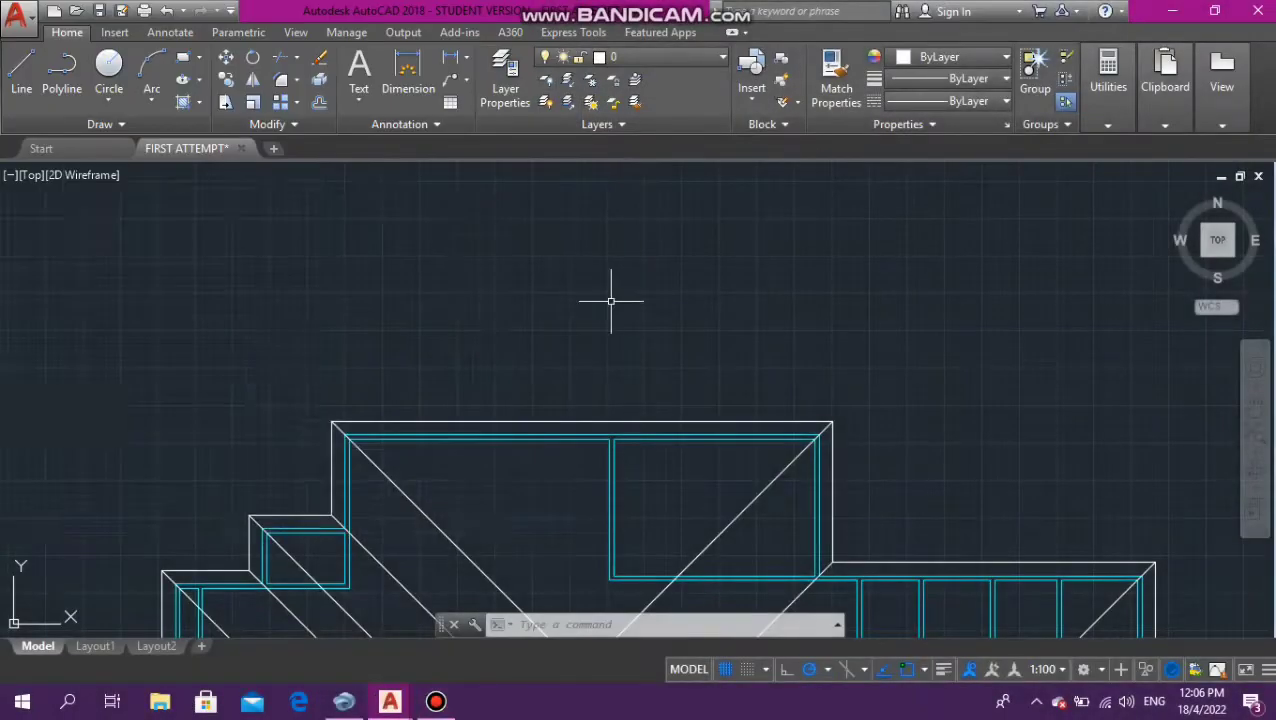
scroll(611, 300, down, 5)
scroll(611, 322, up, 7)
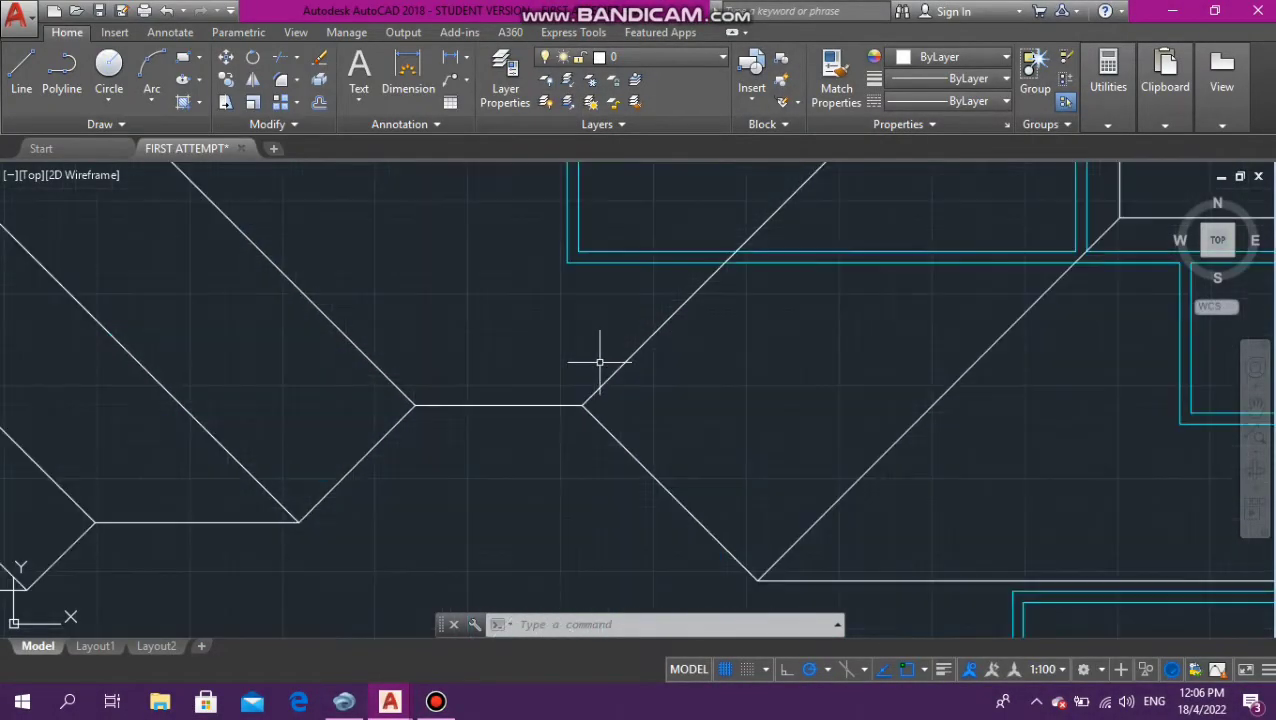
scroll(572, 400, down, 2)
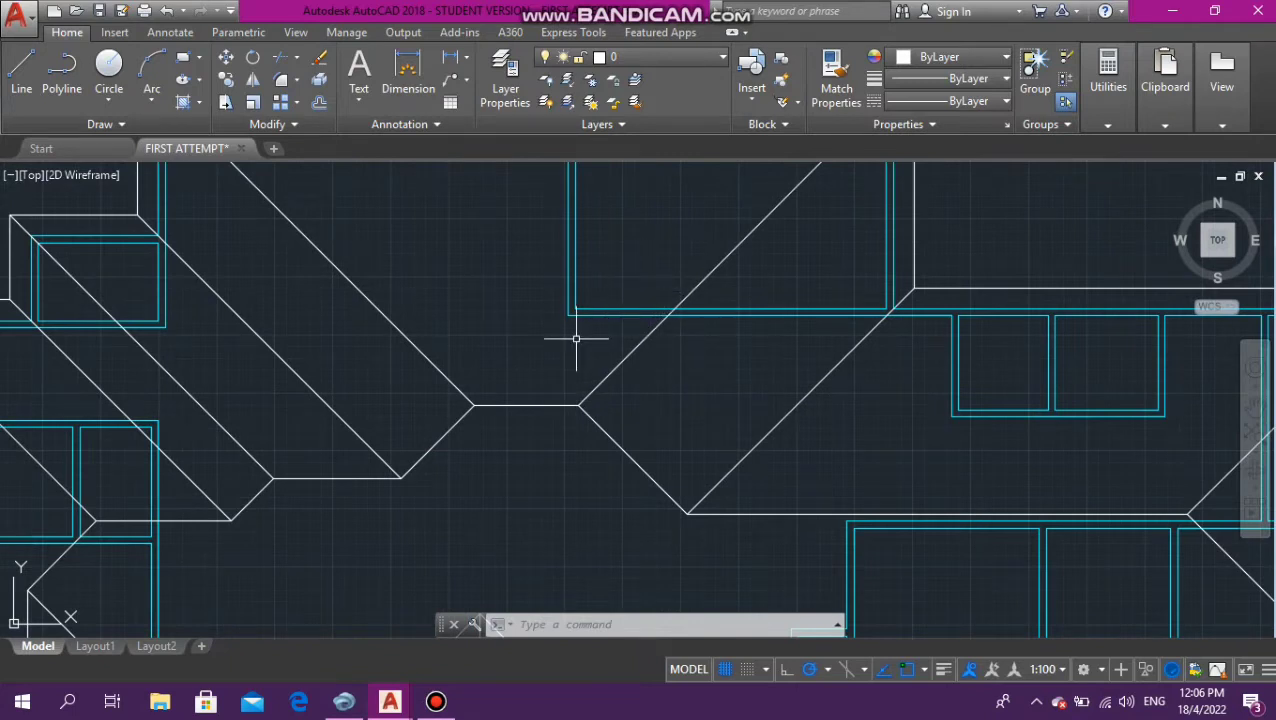
scroll(574, 340, down, 4)
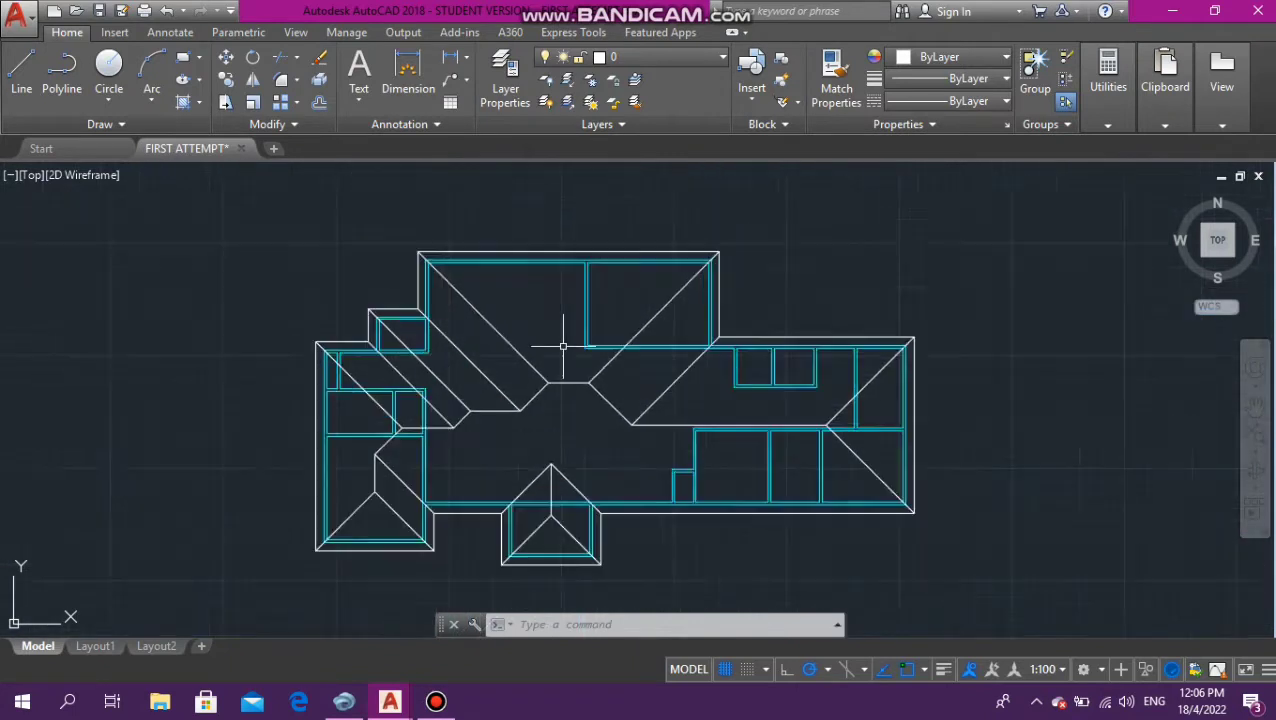
scroll(561, 350, up, 4)
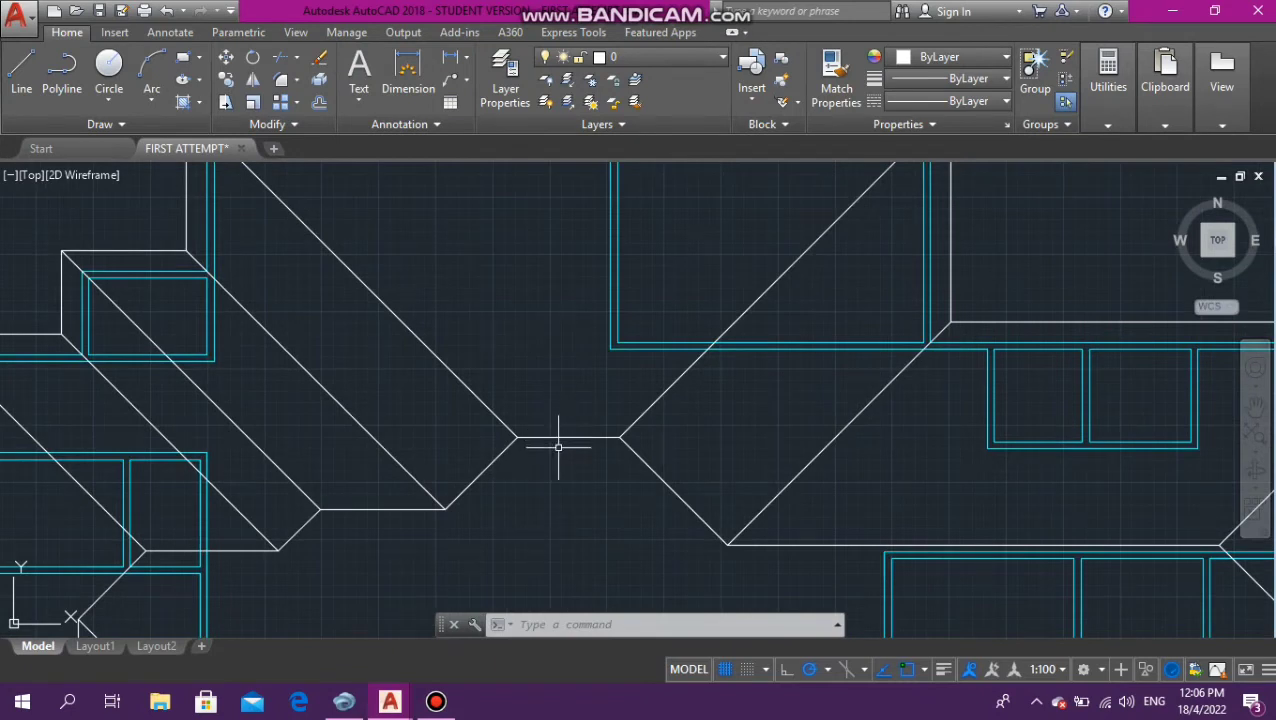
key(Escape)
key(Escape)
key(Escape)
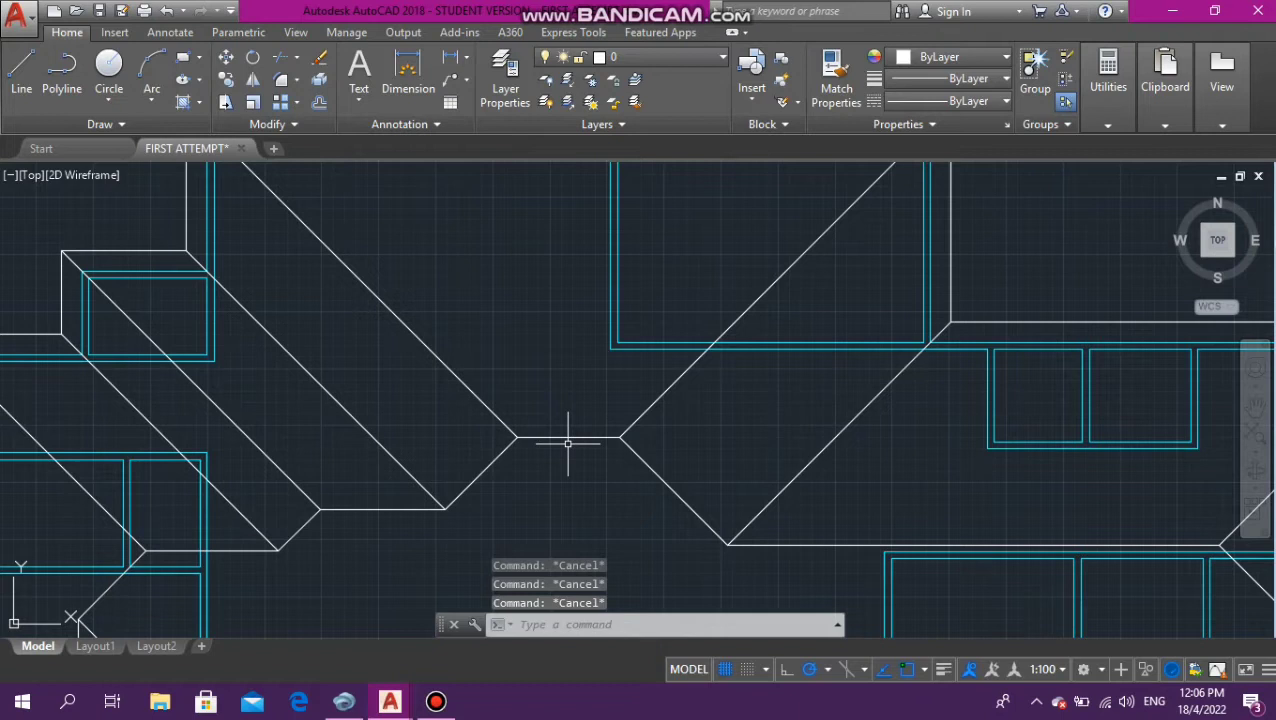
scroll(566, 456, down, 4)
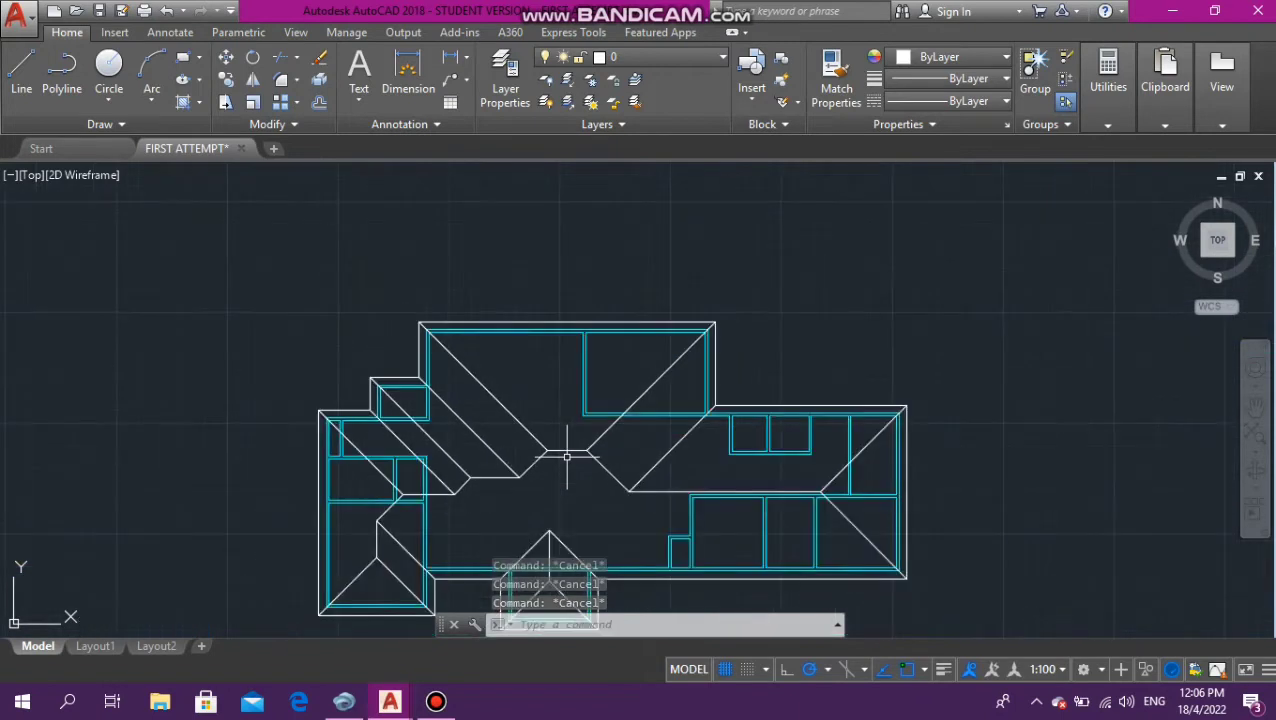
scroll(568, 451, up, 2)
scroll(568, 451, up, 2)
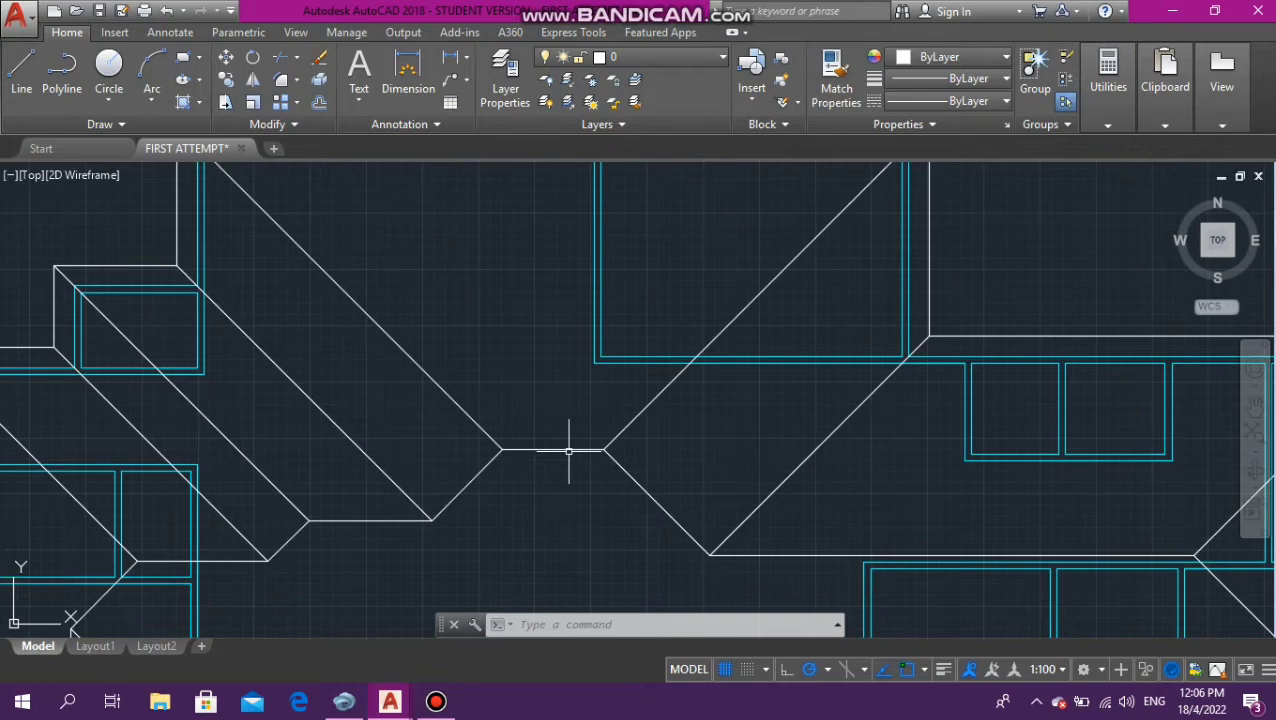
scroll(442, 410, up, 5)
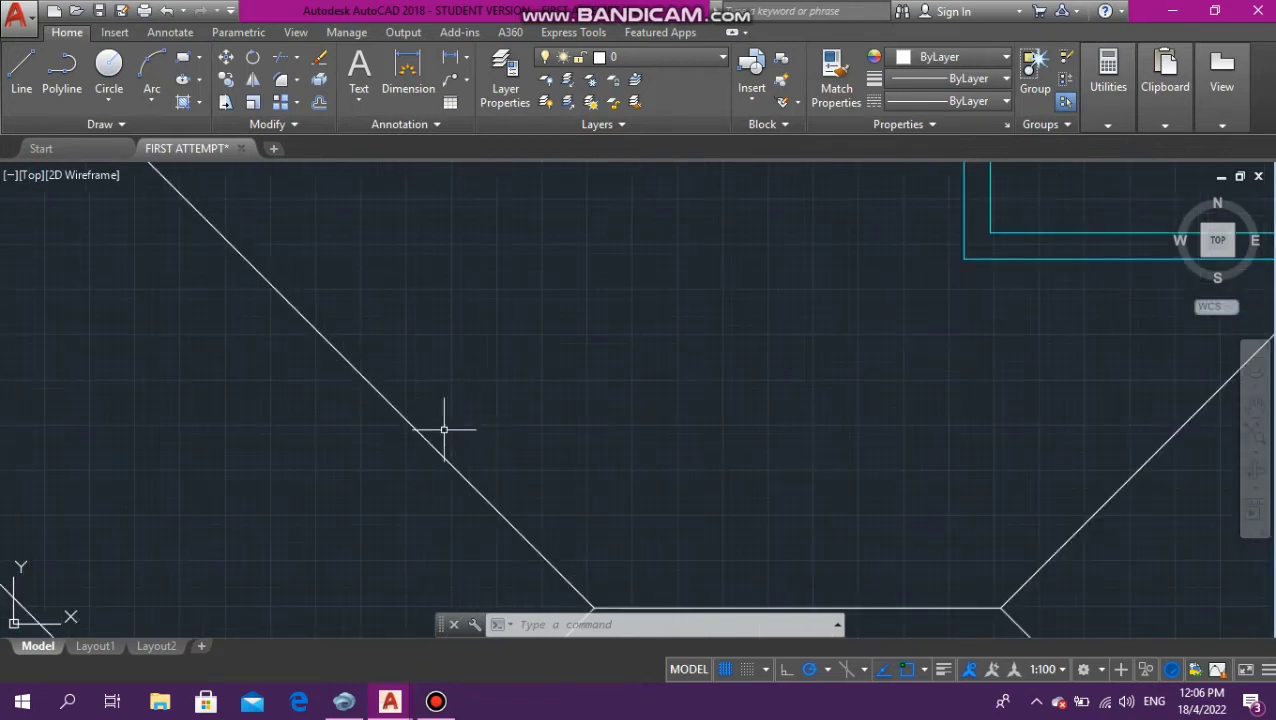
Highlight the two upper hip lines that meet the ends of the short central ridge, and clear the selection
click(429, 440)
scroll(744, 368, down, 4)
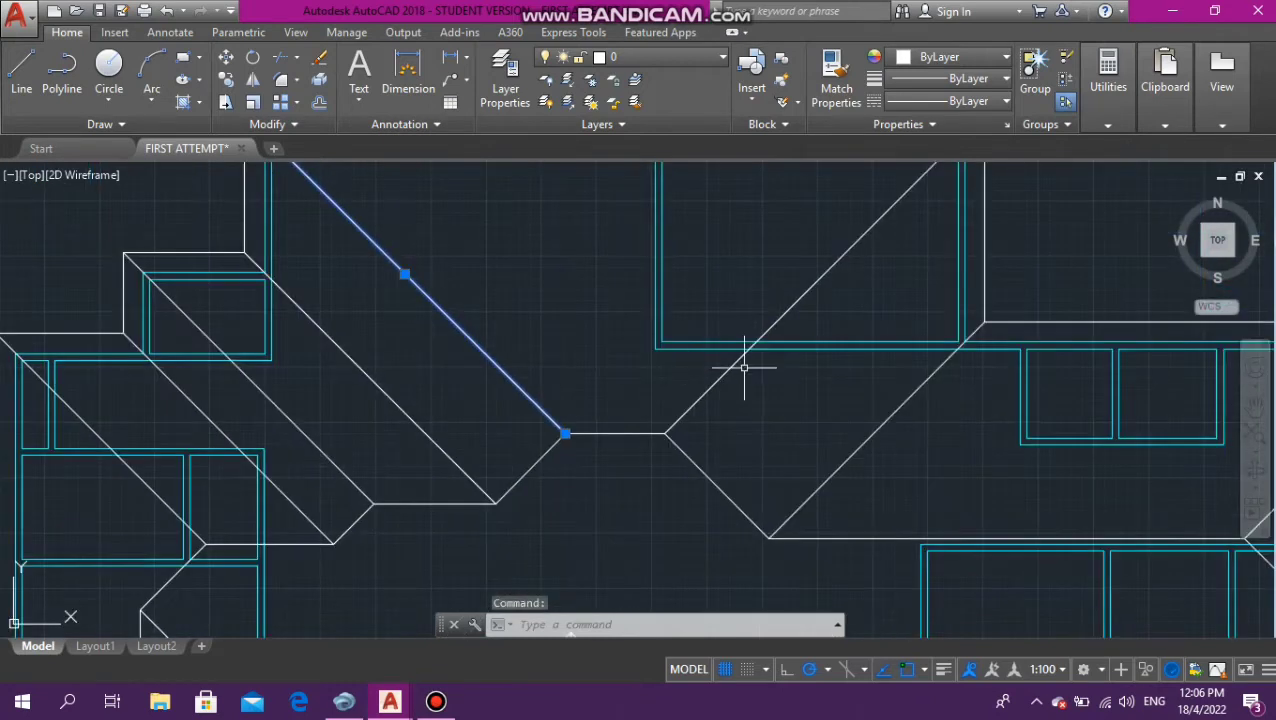
click(723, 372)
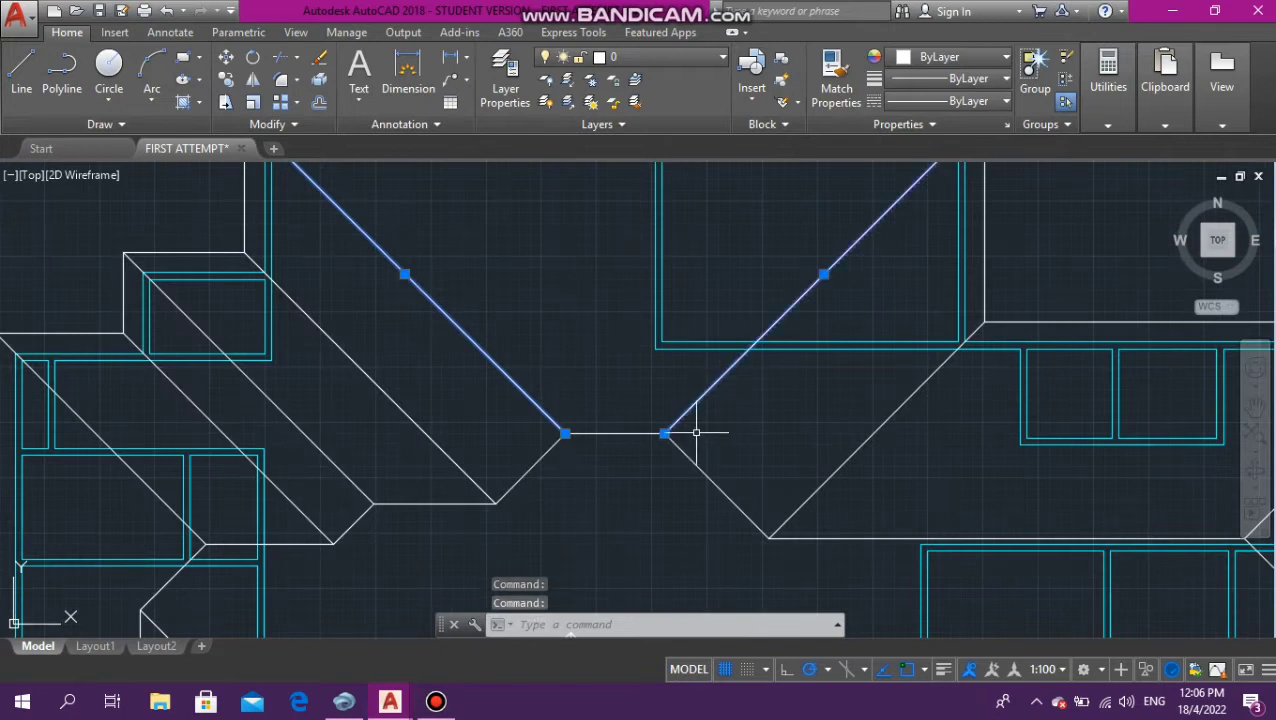
key(Escape)
key(Escape)
key(Escape)
scroll(676, 437, down, 4)
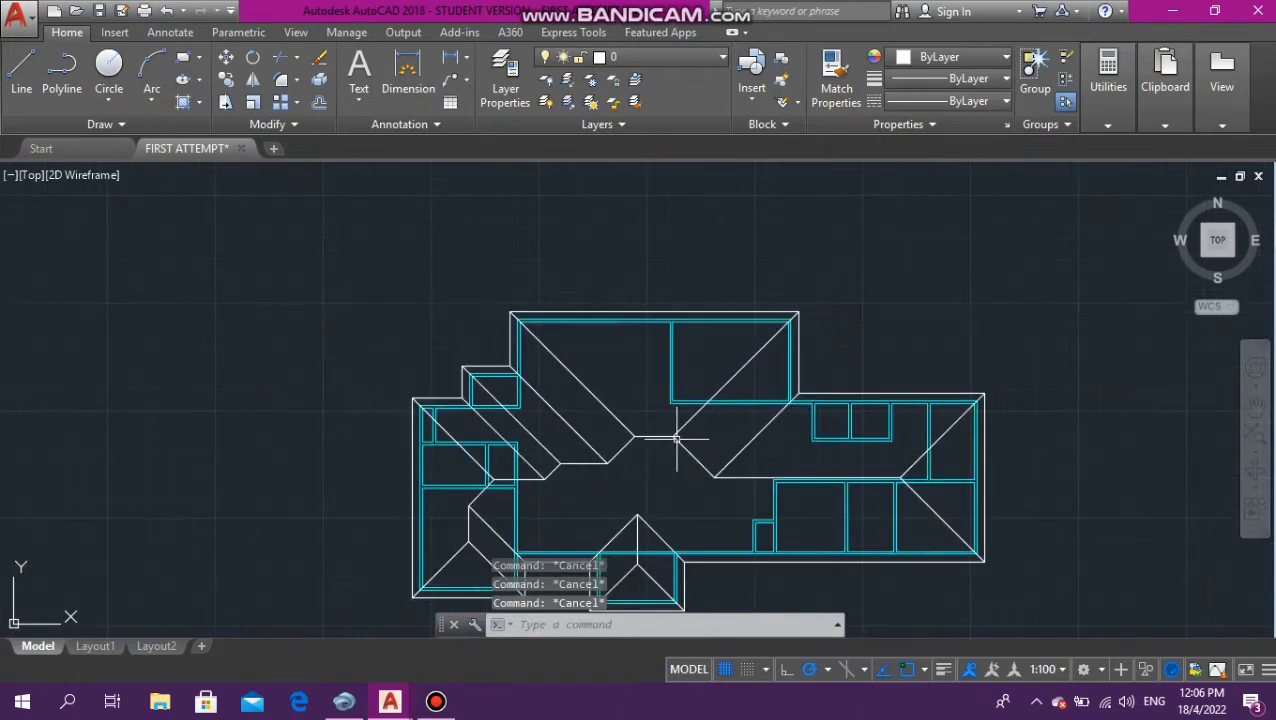
scroll(662, 437, up, 4)
scroll(662, 437, down, 6)
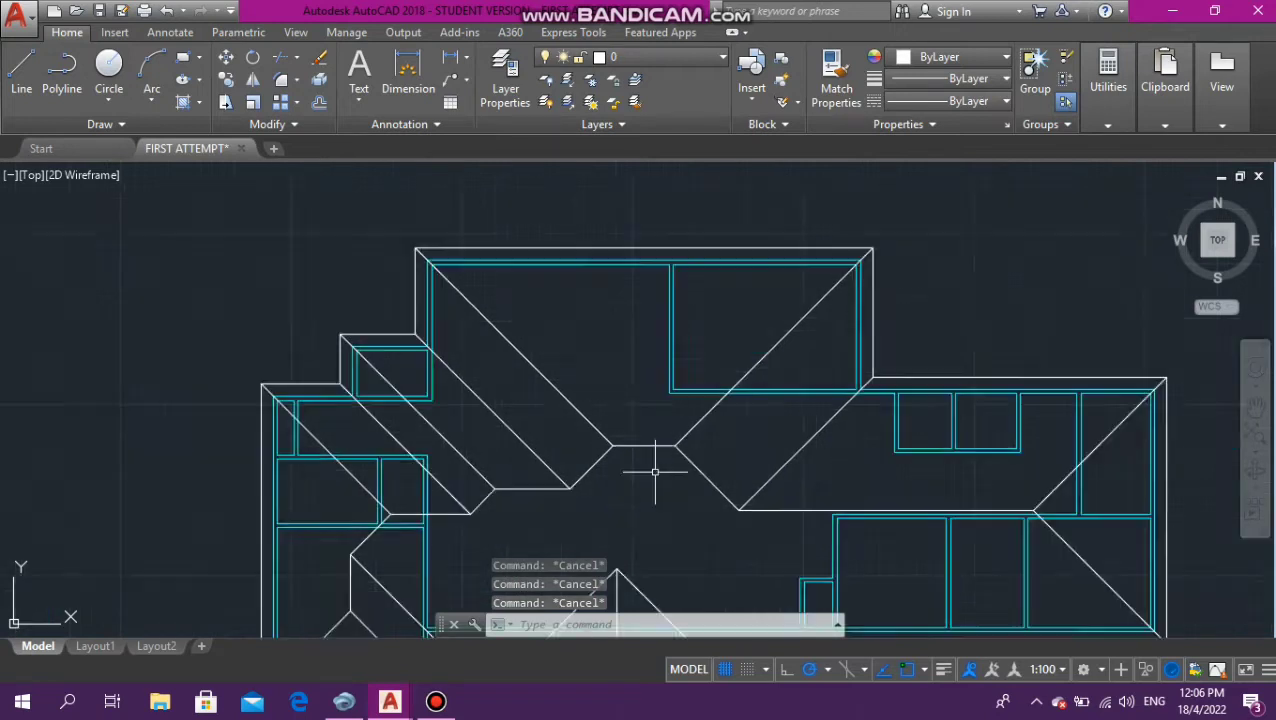
Inspect how the ridge board and hip rafters are drawn and joined at the central ridge of the completed framing plan
scroll(615, 285, down, 3)
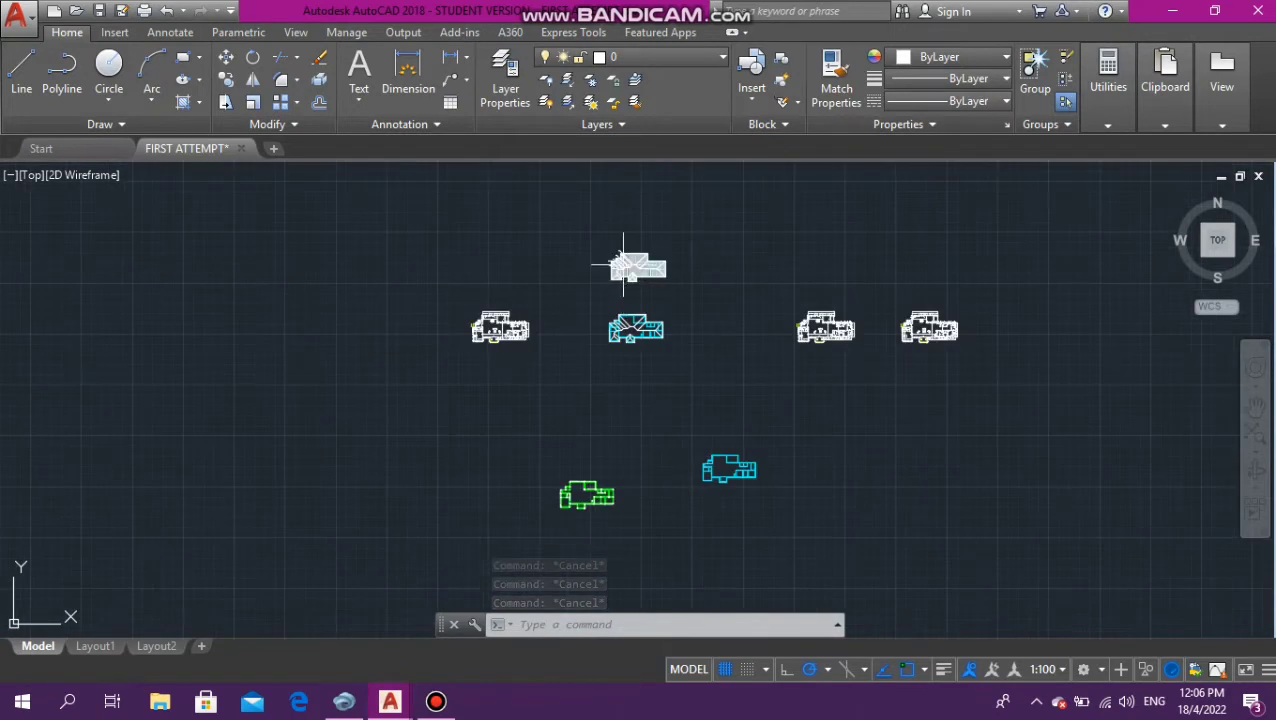
scroll(605, 266, up, 8)
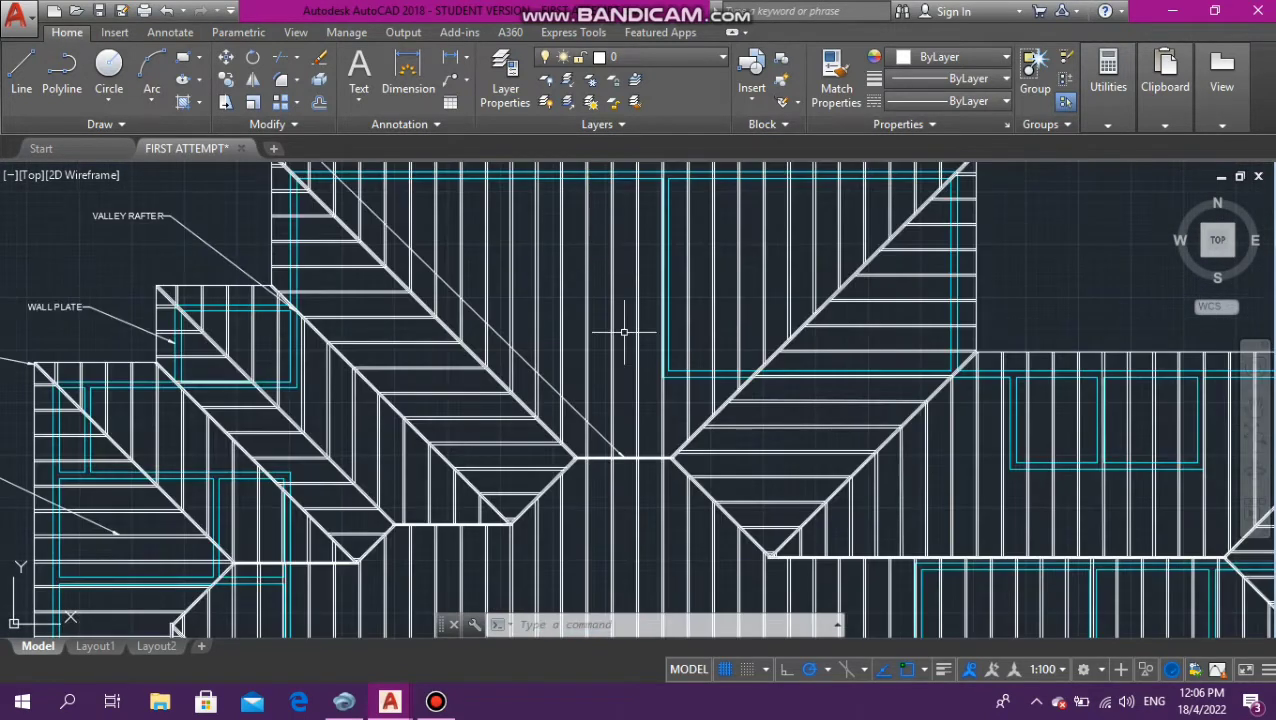
scroll(663, 440, up, 2)
scroll(670, 455, up, 4)
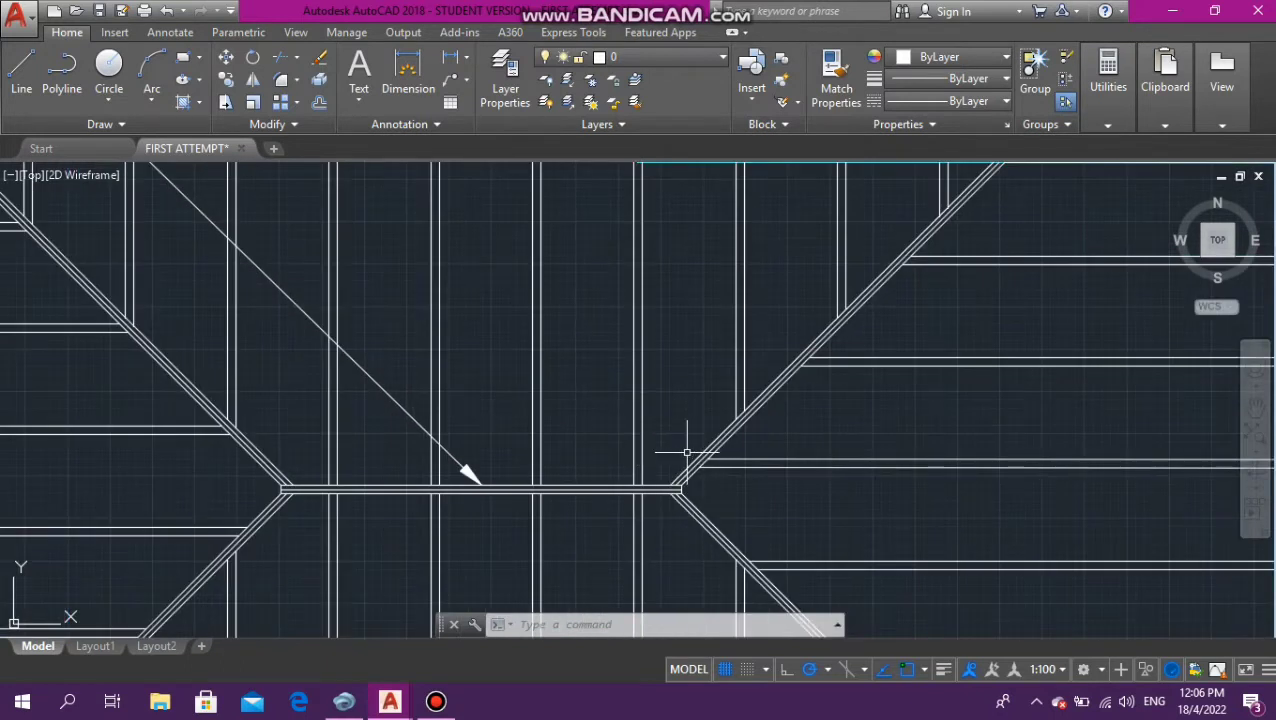
scroll(668, 488, up, 3)
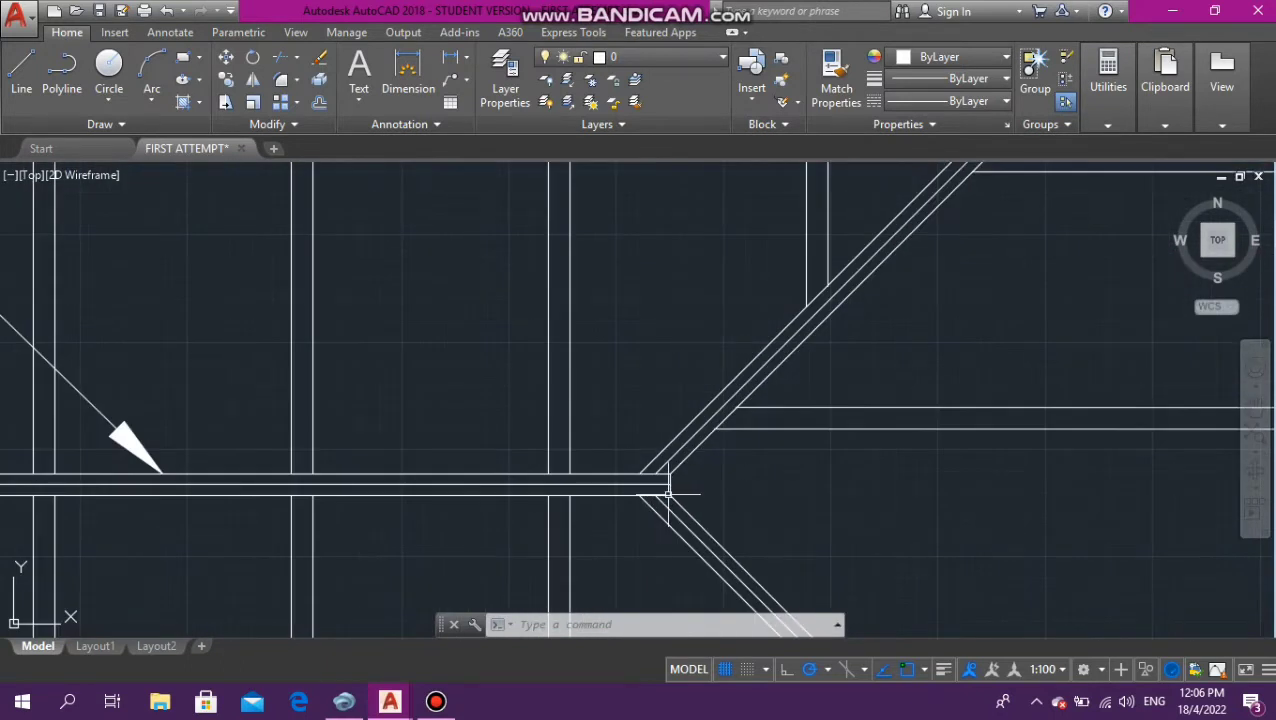
scroll(668, 491, down, 5)
scroll(676, 487, down, 8)
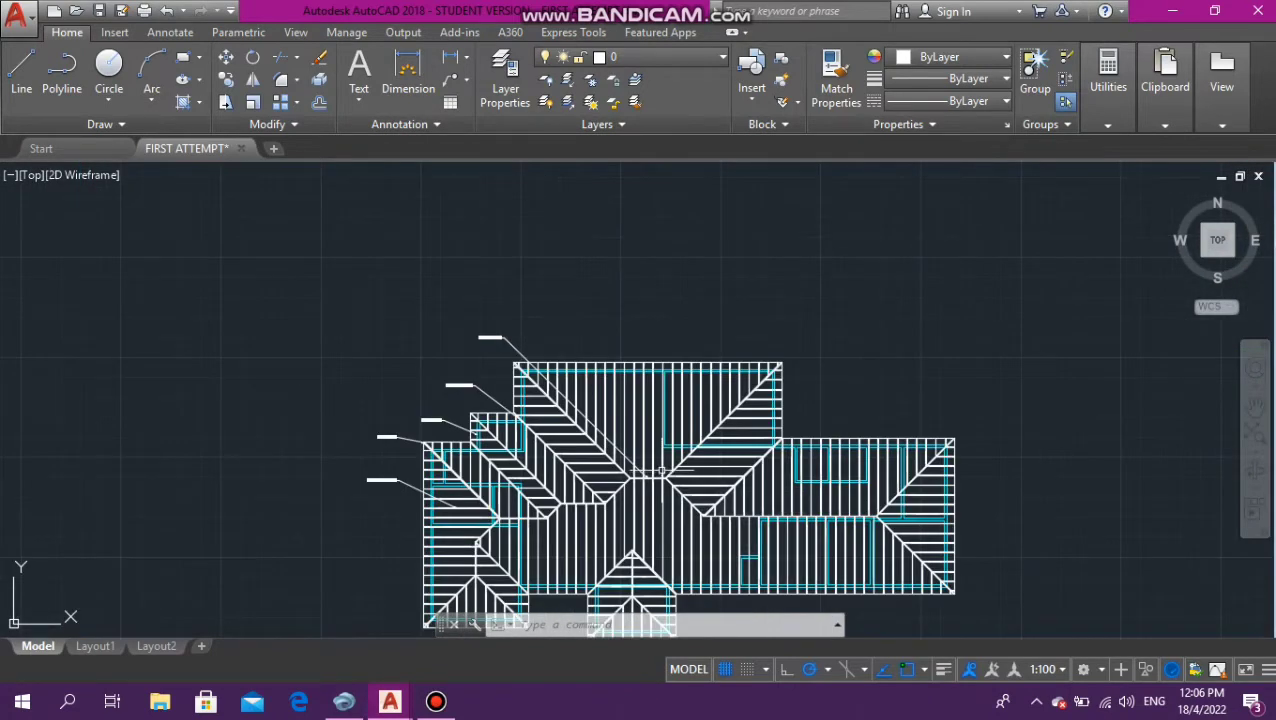
scroll(661, 471, down, 4)
scroll(628, 432, up, 2)
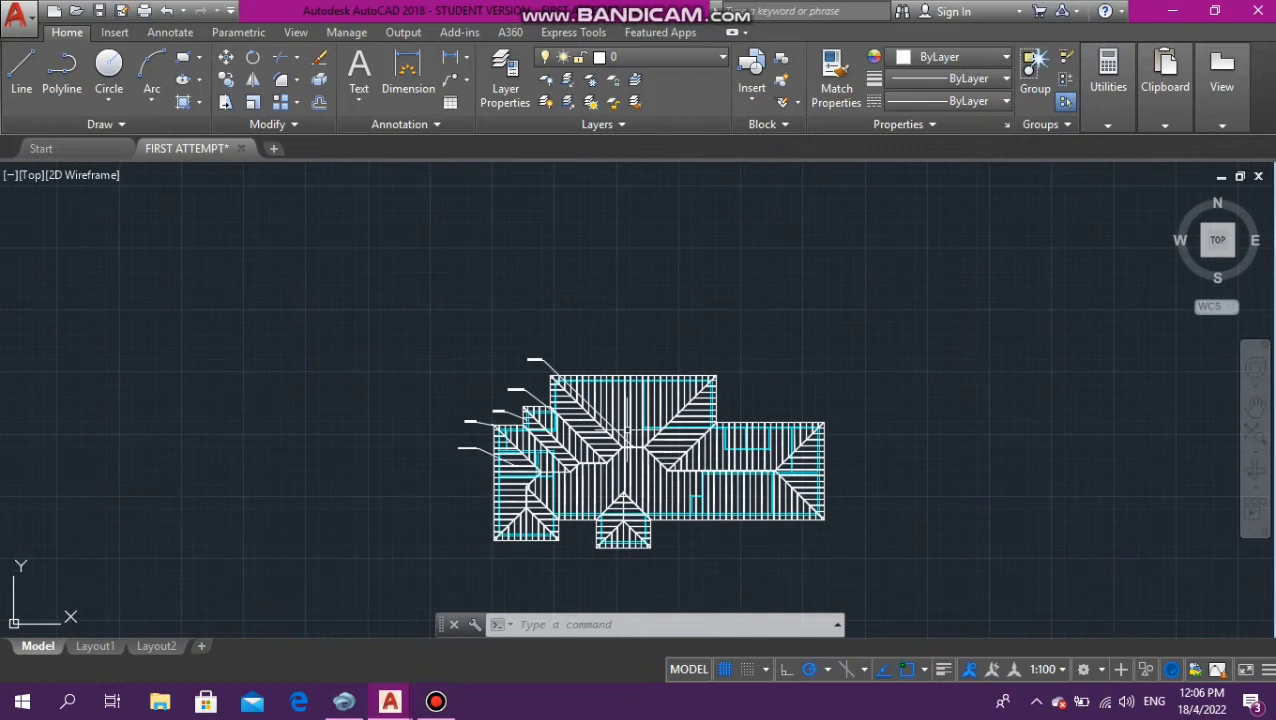
scroll(629, 436, up, 2)
scroll(629, 436, down, 4)
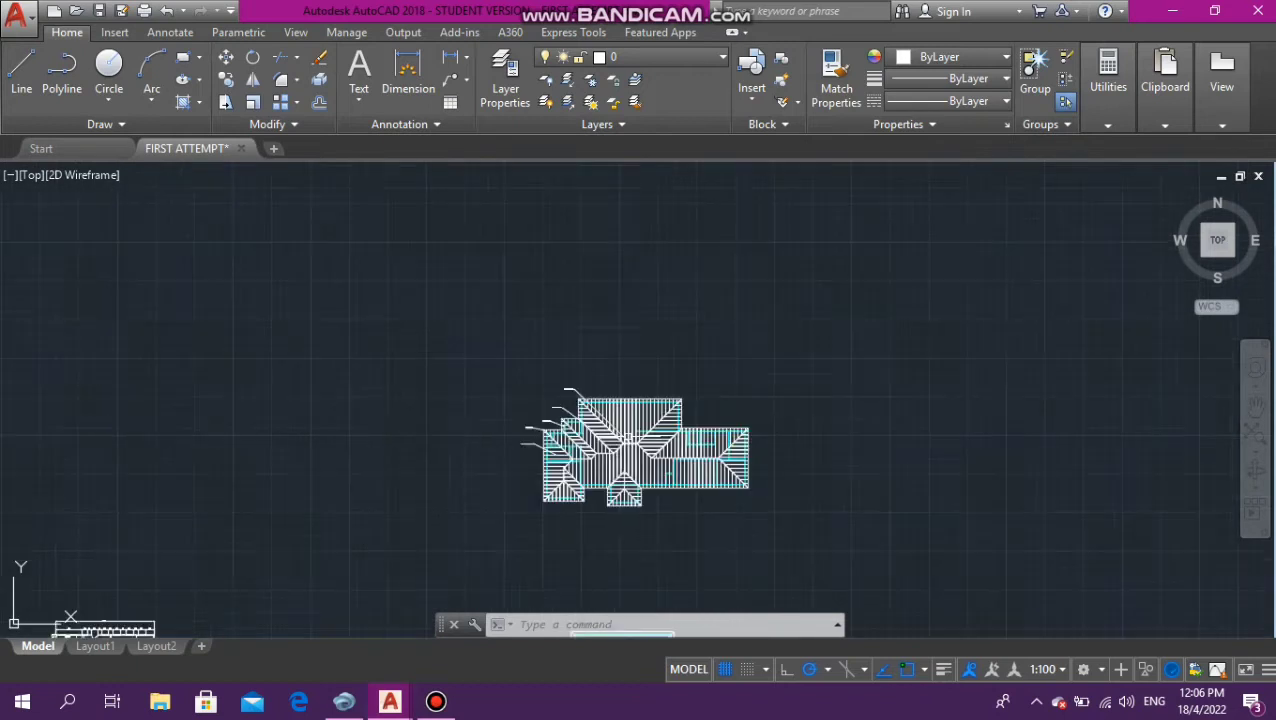
Highlight the hip line at the upper-left corner of the unframed roof plan and the valley line beside it, and clear the selection
scroll(632, 443, down, 3)
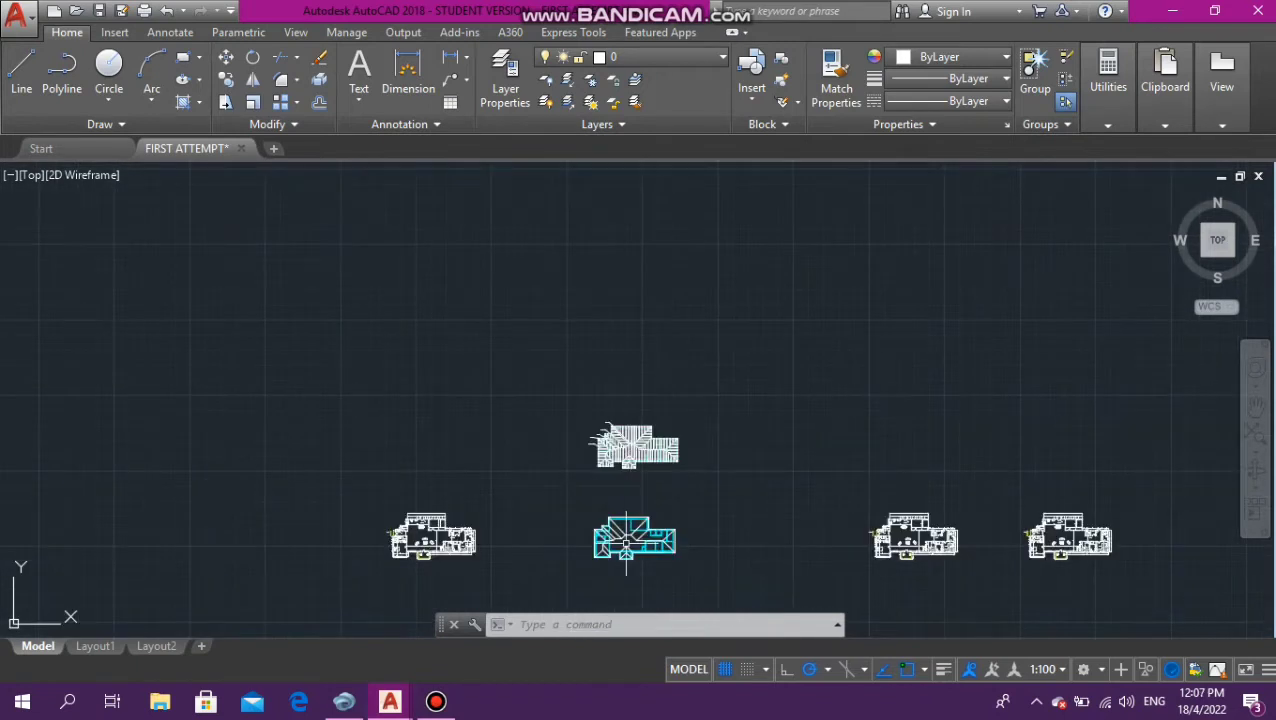
scroll(621, 562, up, 4)
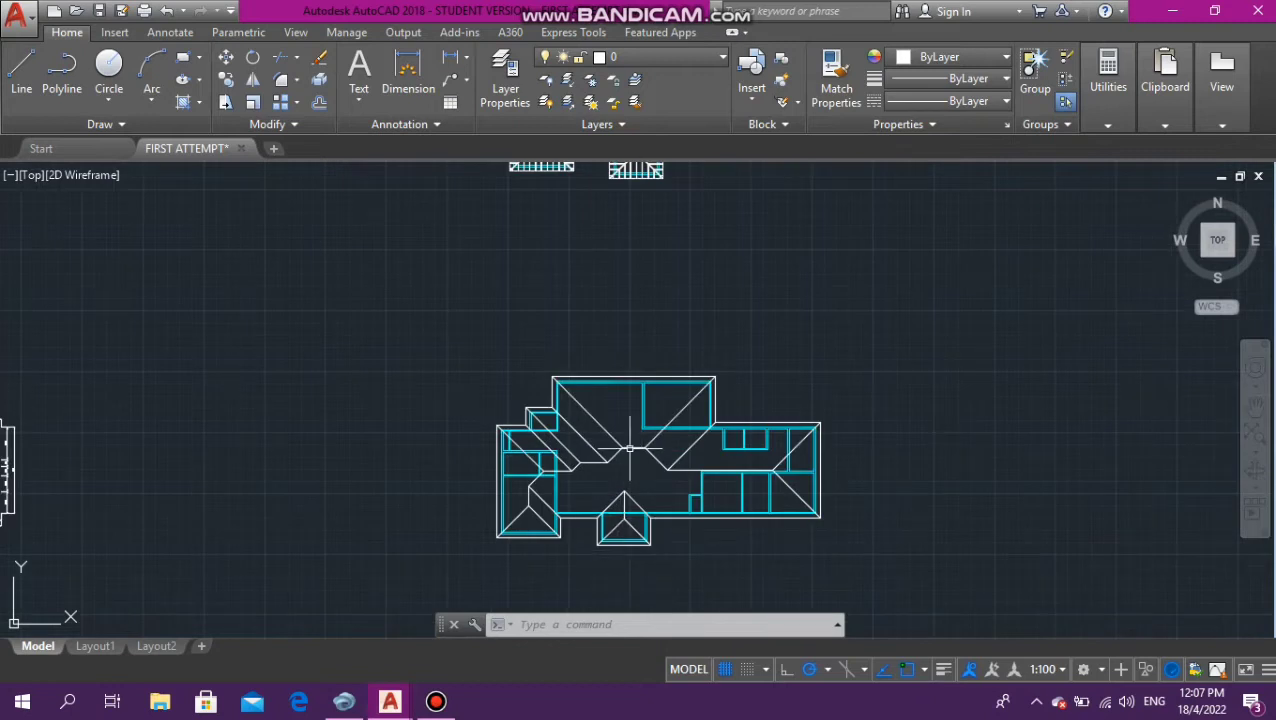
scroll(605, 400, up, 4)
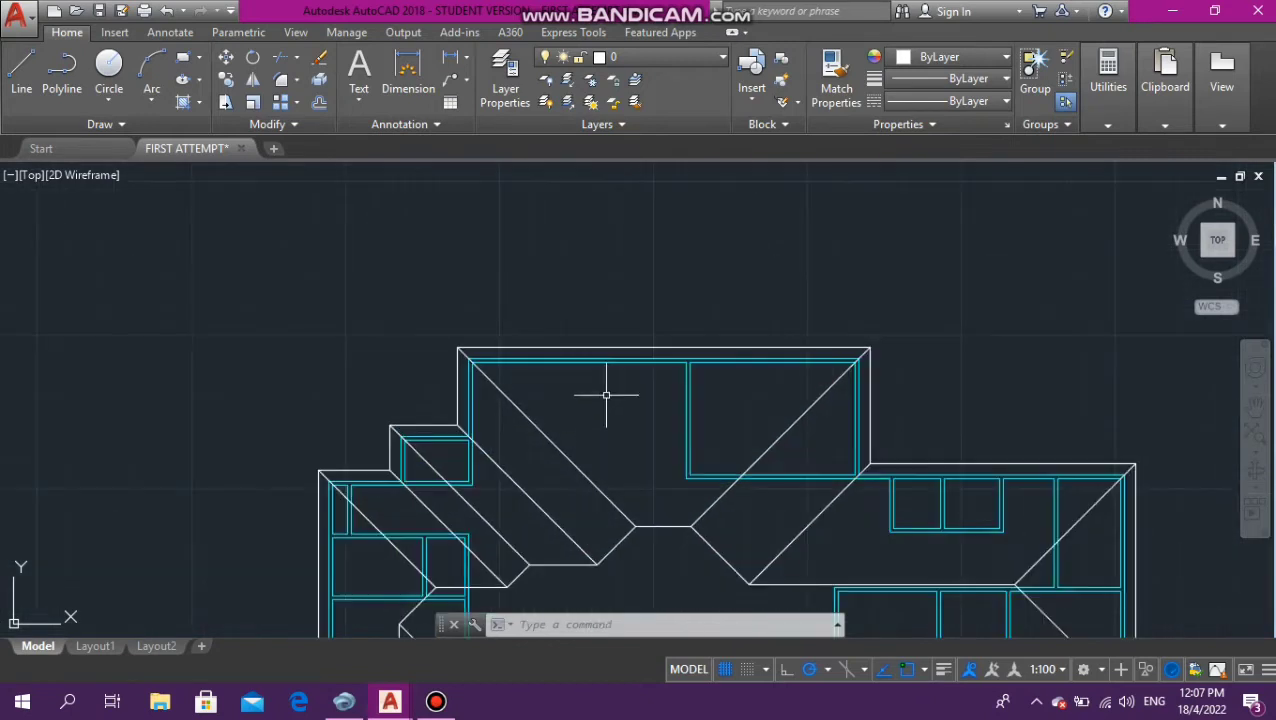
scroll(598, 487, up, 5)
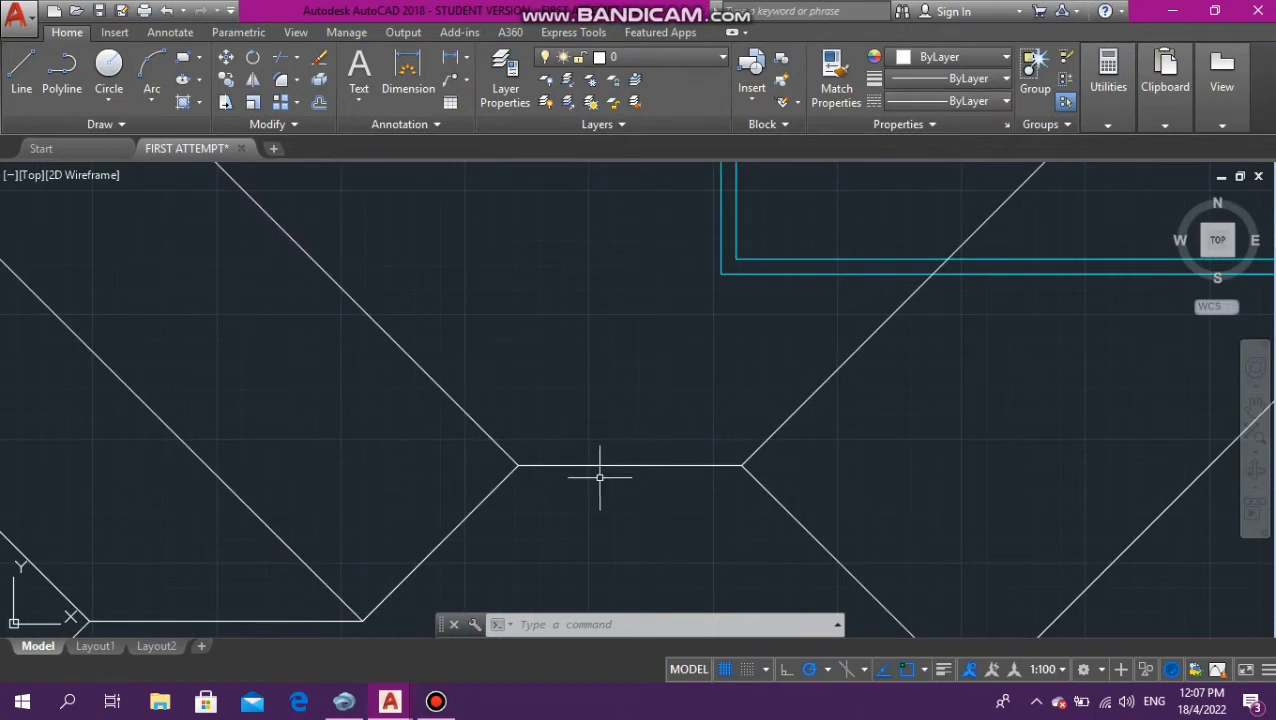
scroll(636, 486, down, 5)
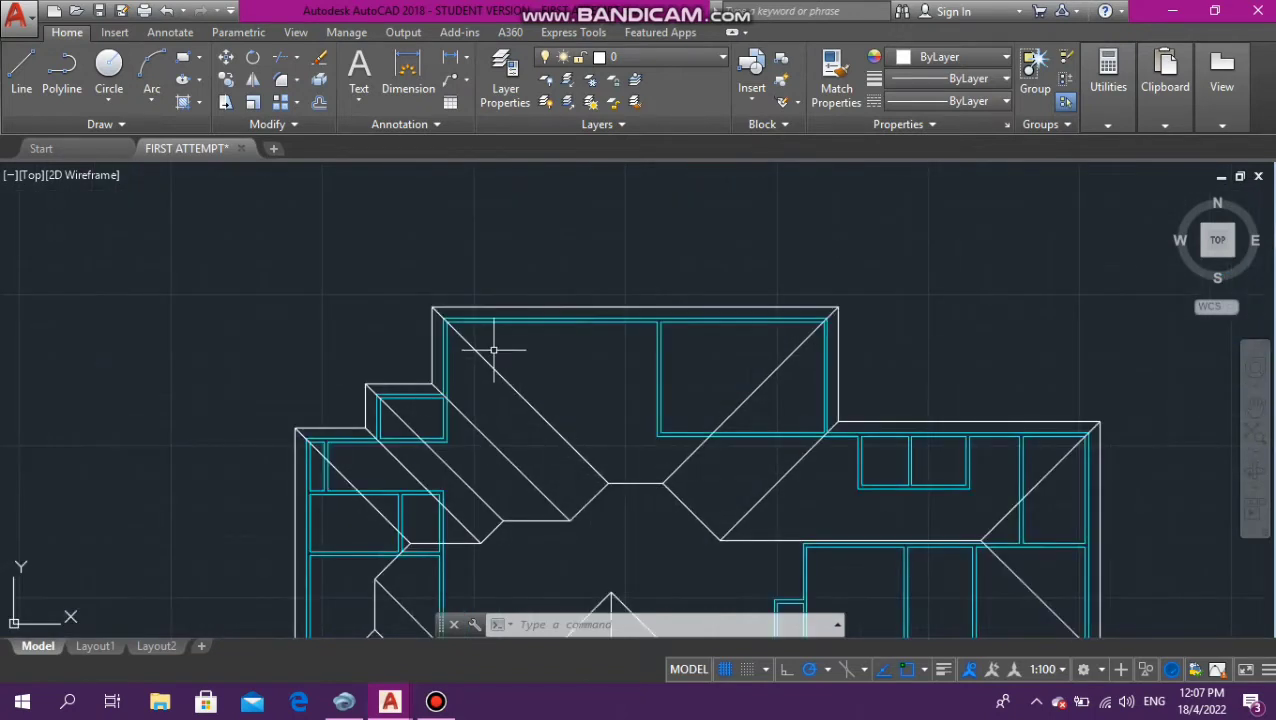
scroll(489, 357, up, 3)
click(472, 416)
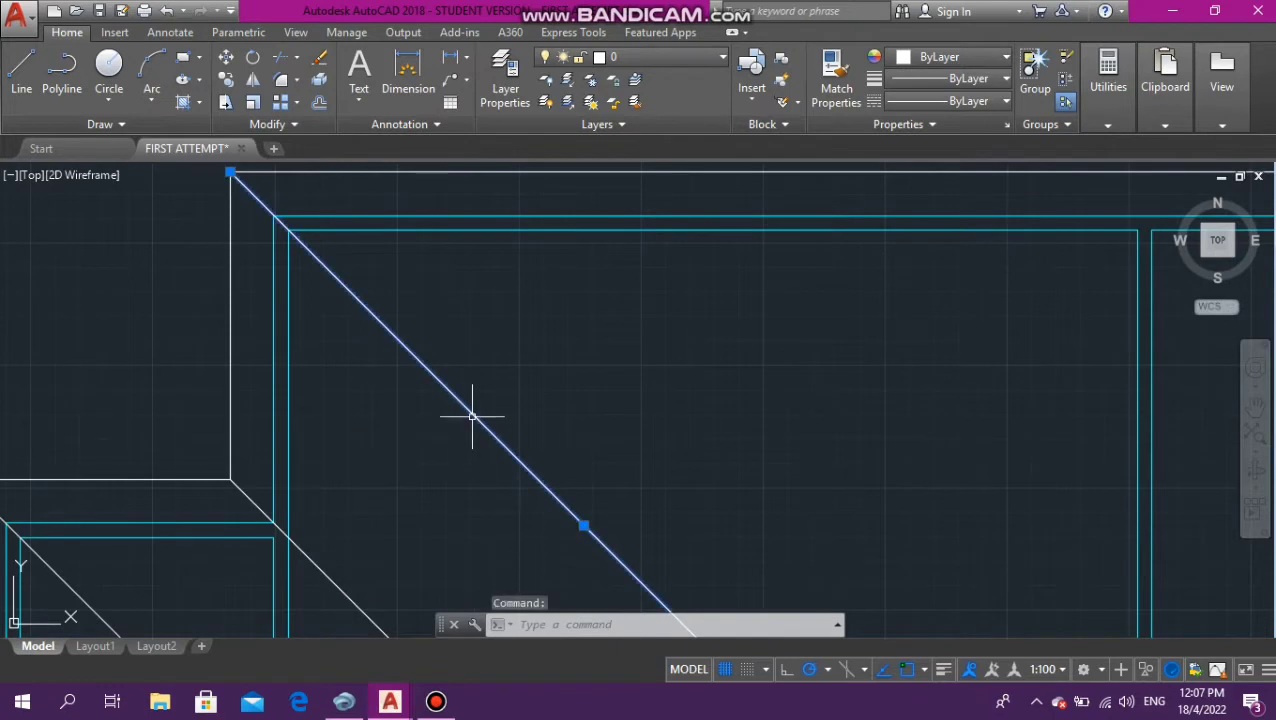
scroll(476, 420, down, 5)
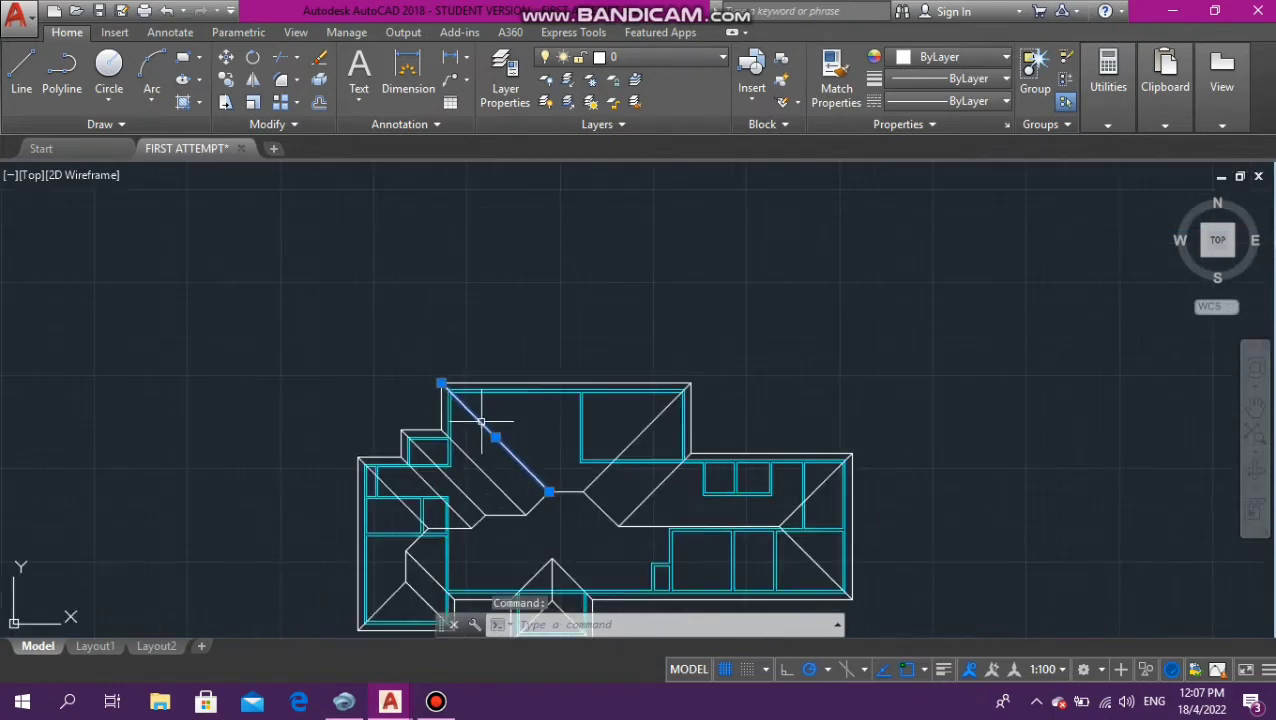
scroll(479, 428, up, 5)
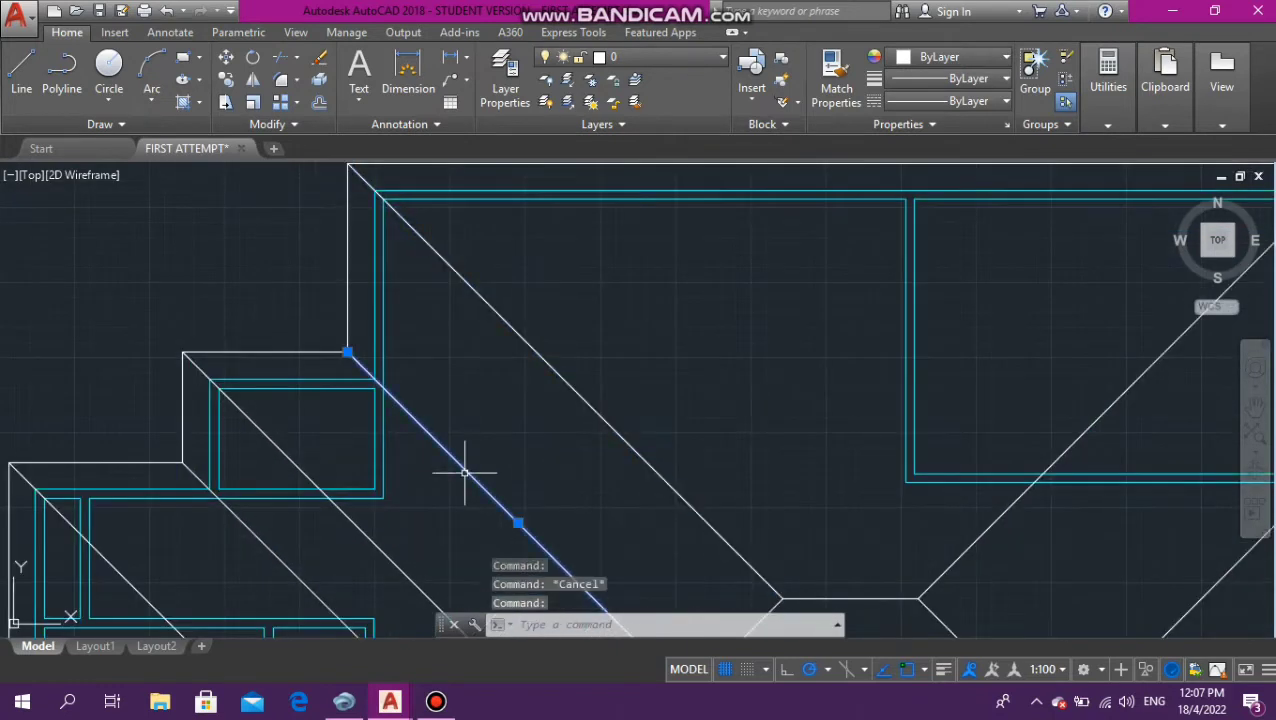
scroll(483, 428, down, 4)
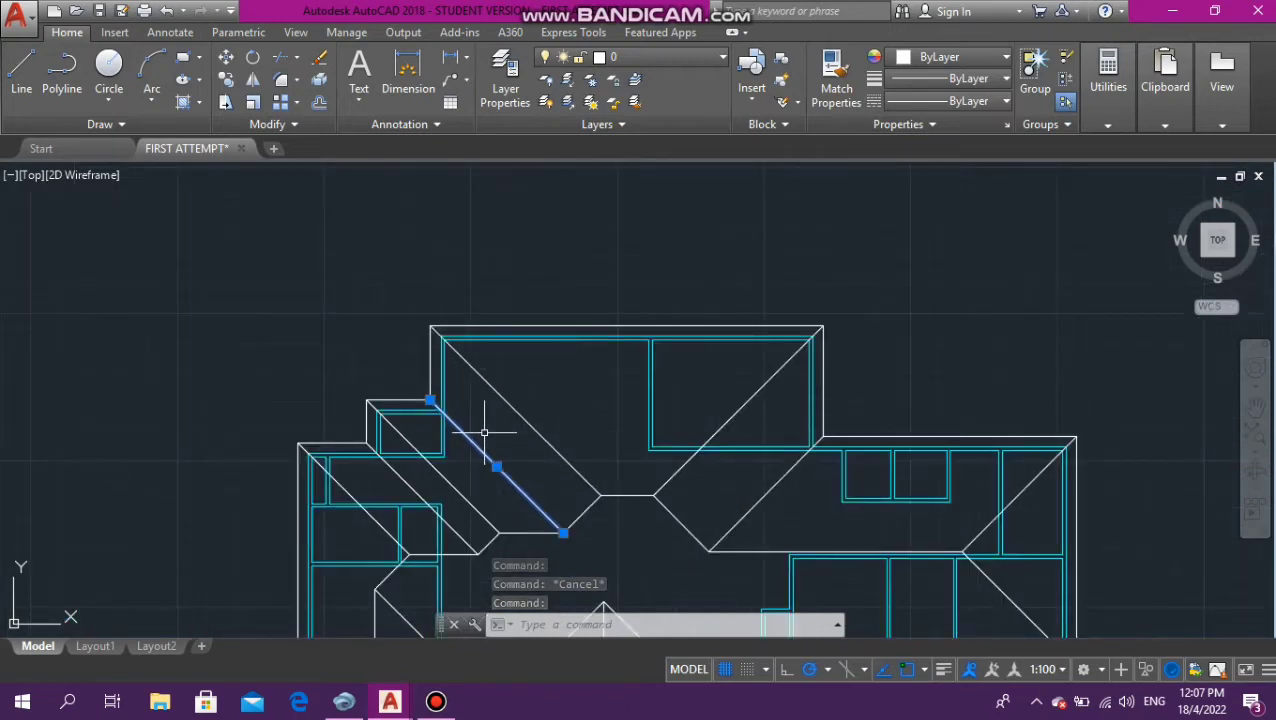
key(Escape)
key(Escape)
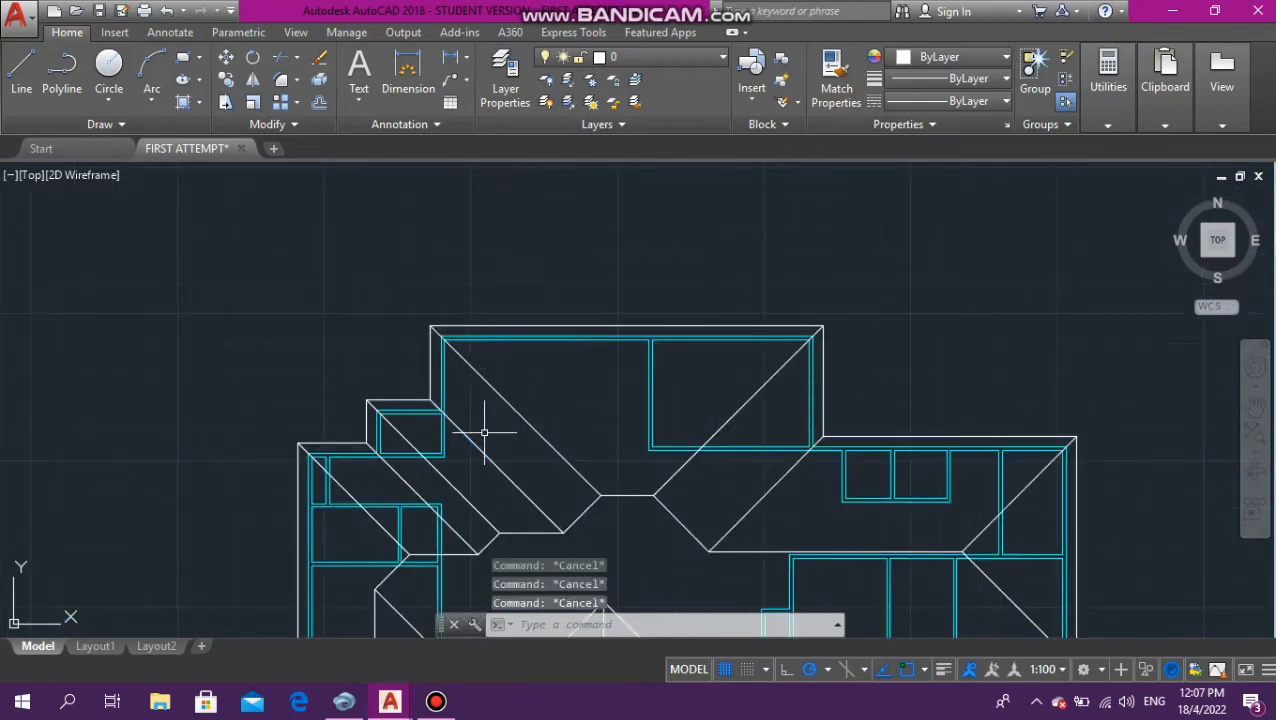
Draw an L-shaped corner in the empty space above the roof plan, with a vertical leg about 4600 units long and a horizontal leg
scroll(483, 434, down, 2)
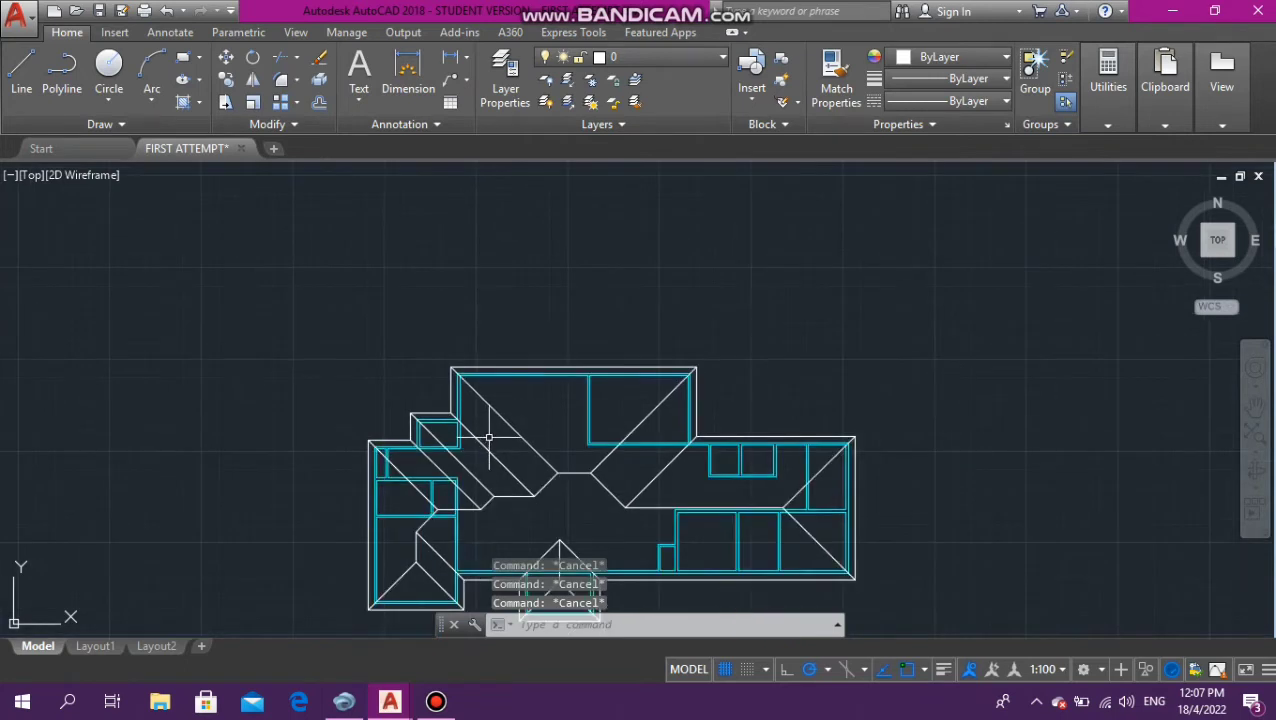
scroll(484, 298, down, 2)
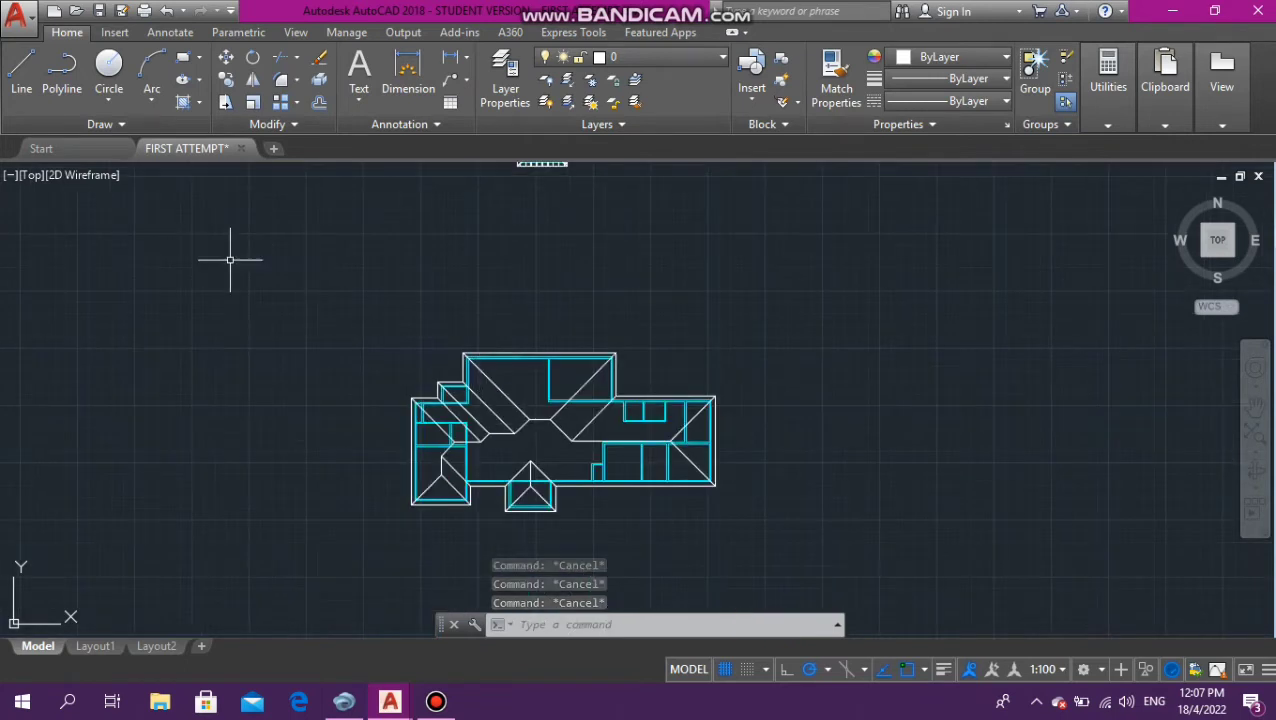
click(21, 72)
scroll(433, 245, up, 2)
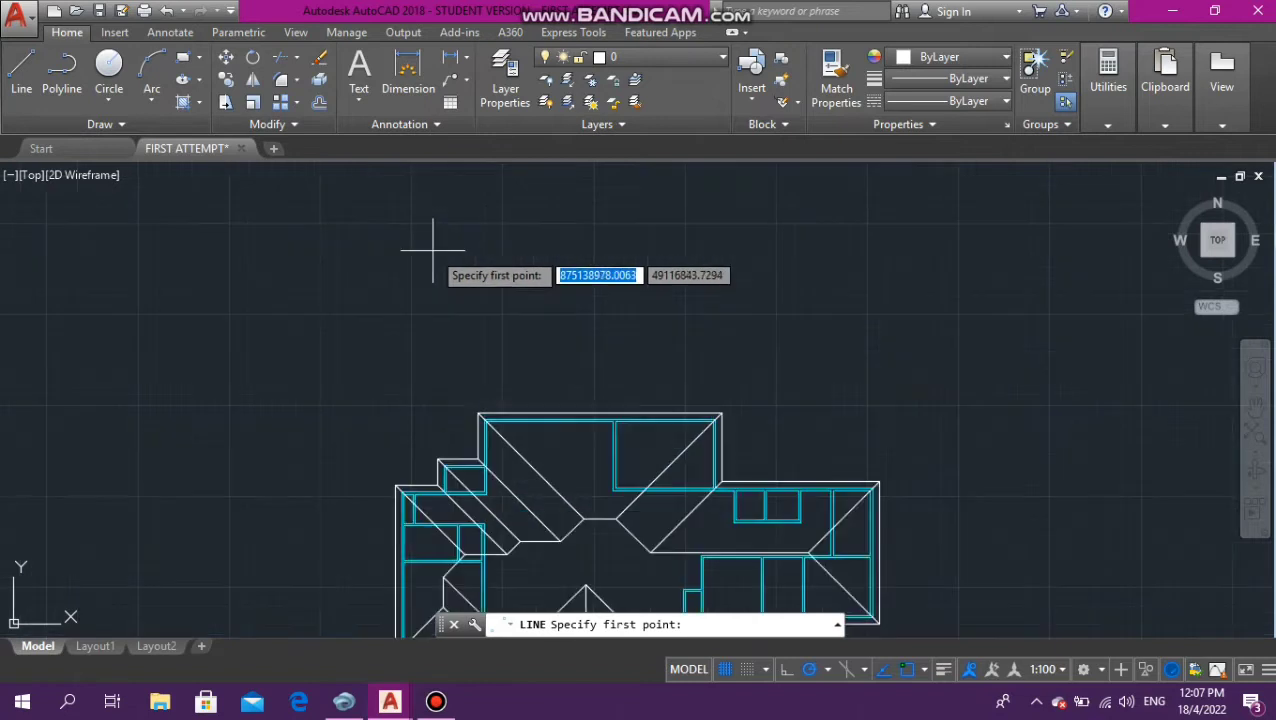
scroll(373, 265, up, 2)
click(372, 267)
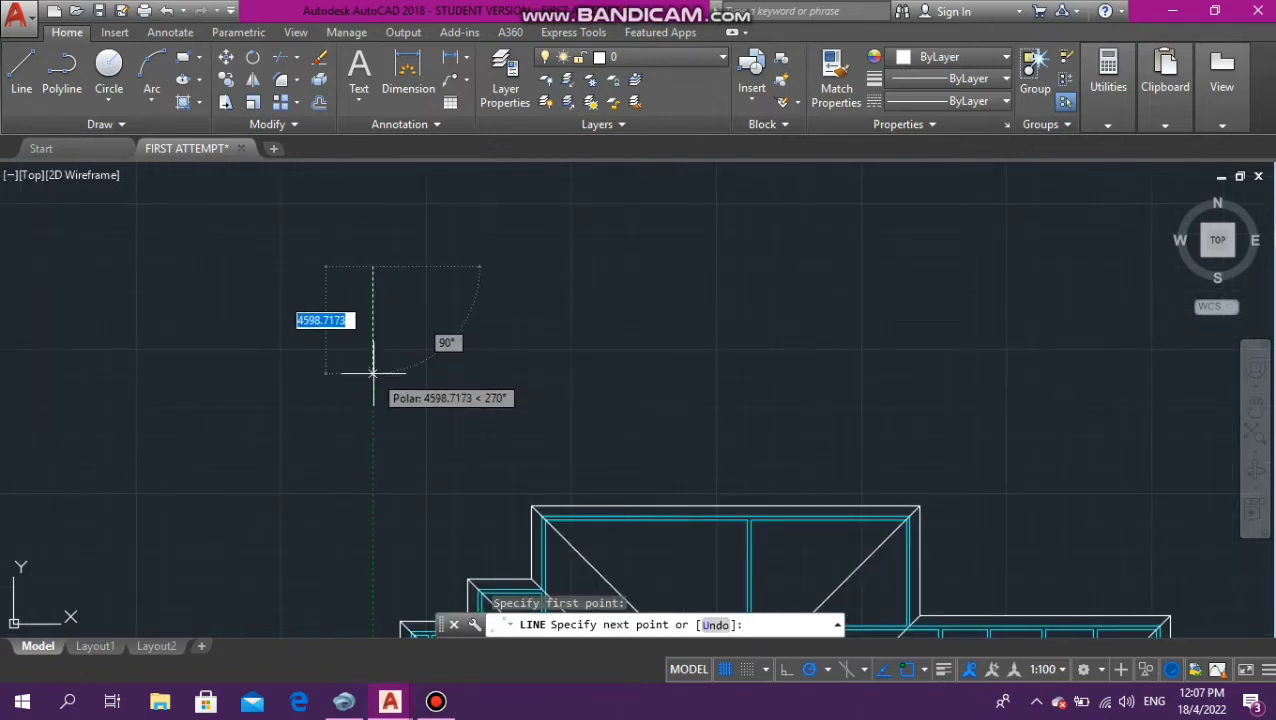
click(372, 374)
click(532, 374)
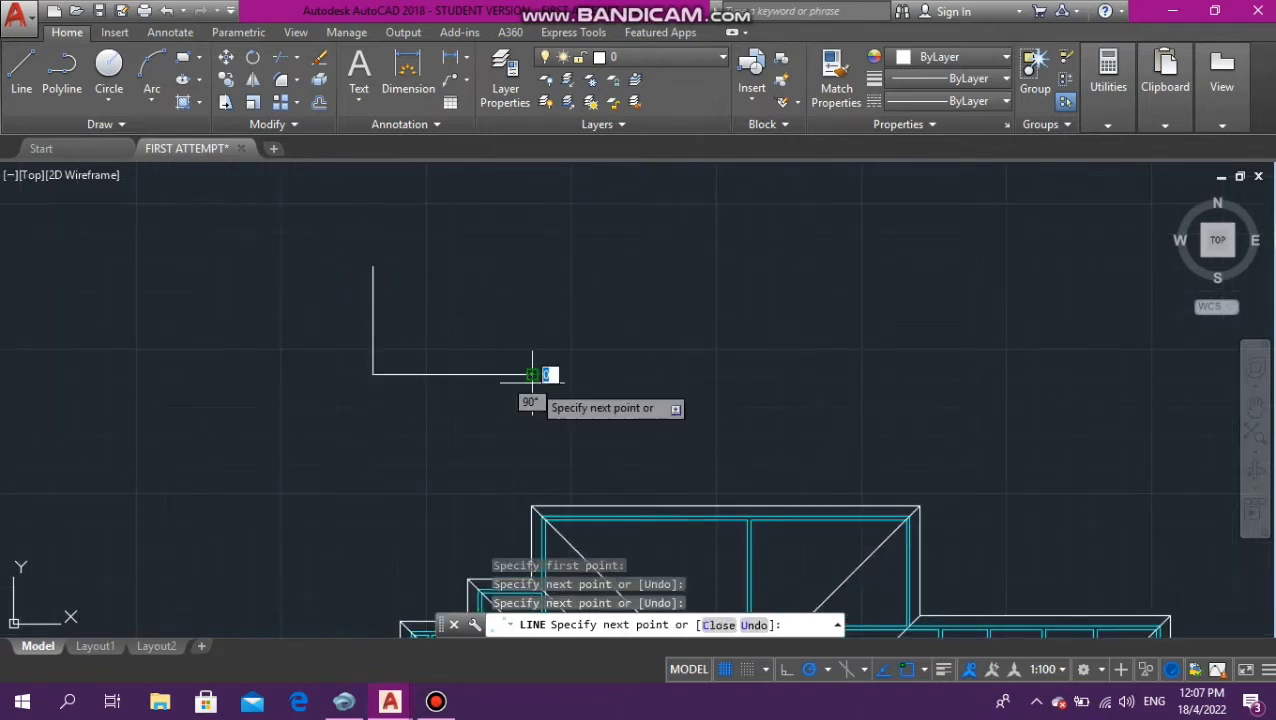
key(Escape)
key(Escape)
key(Escape)
key(Escape)
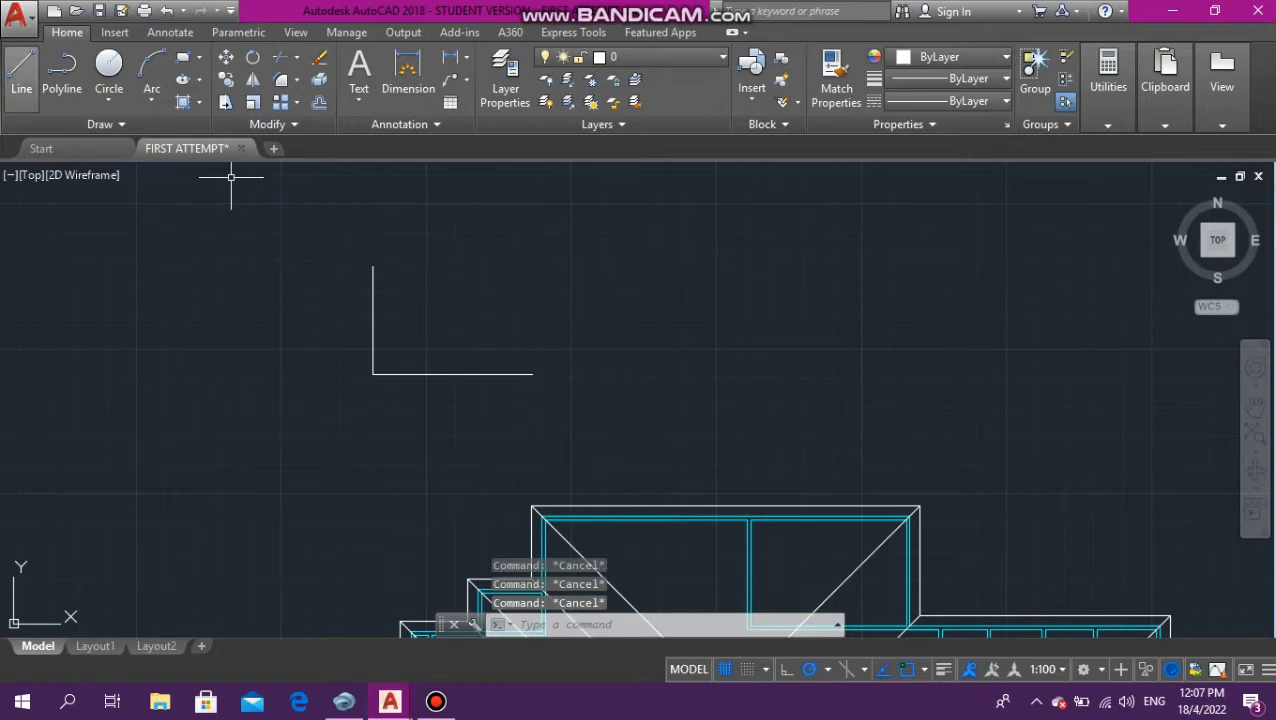
Draw a 100-unit horizontal line starting on the vertical leg just above the L's corner, and erase it
click(21, 75)
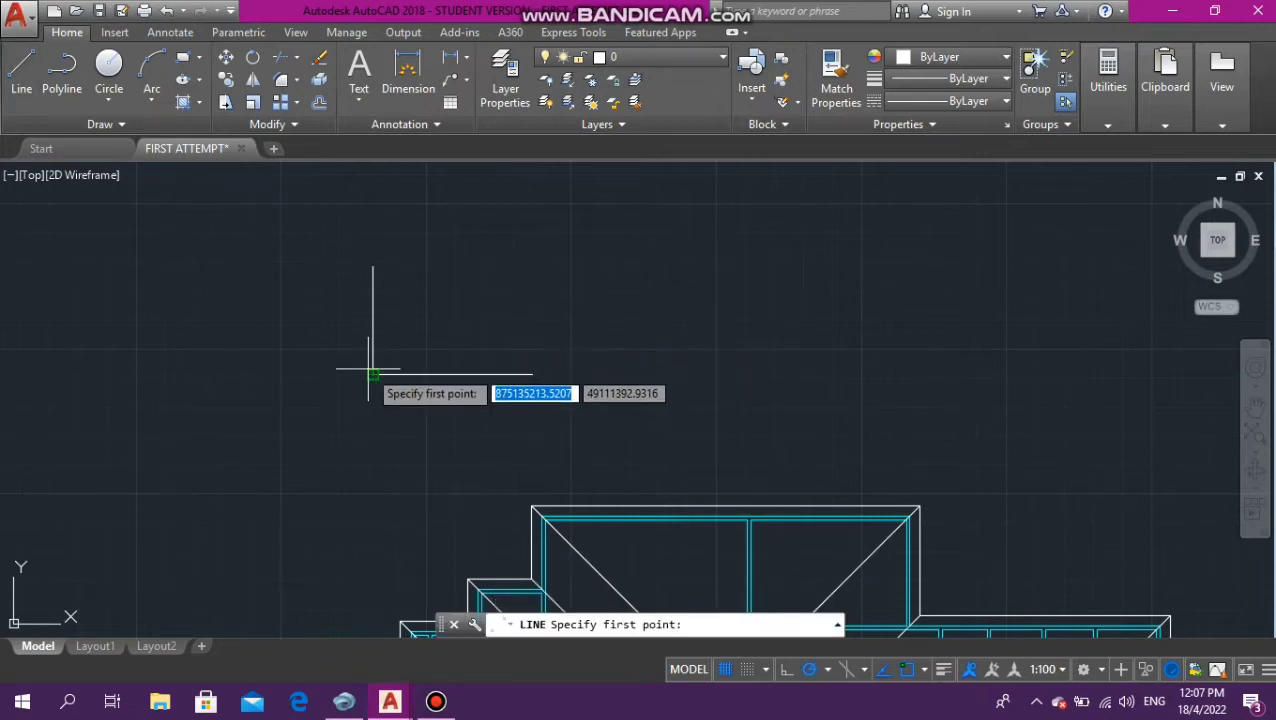
click(372, 362)
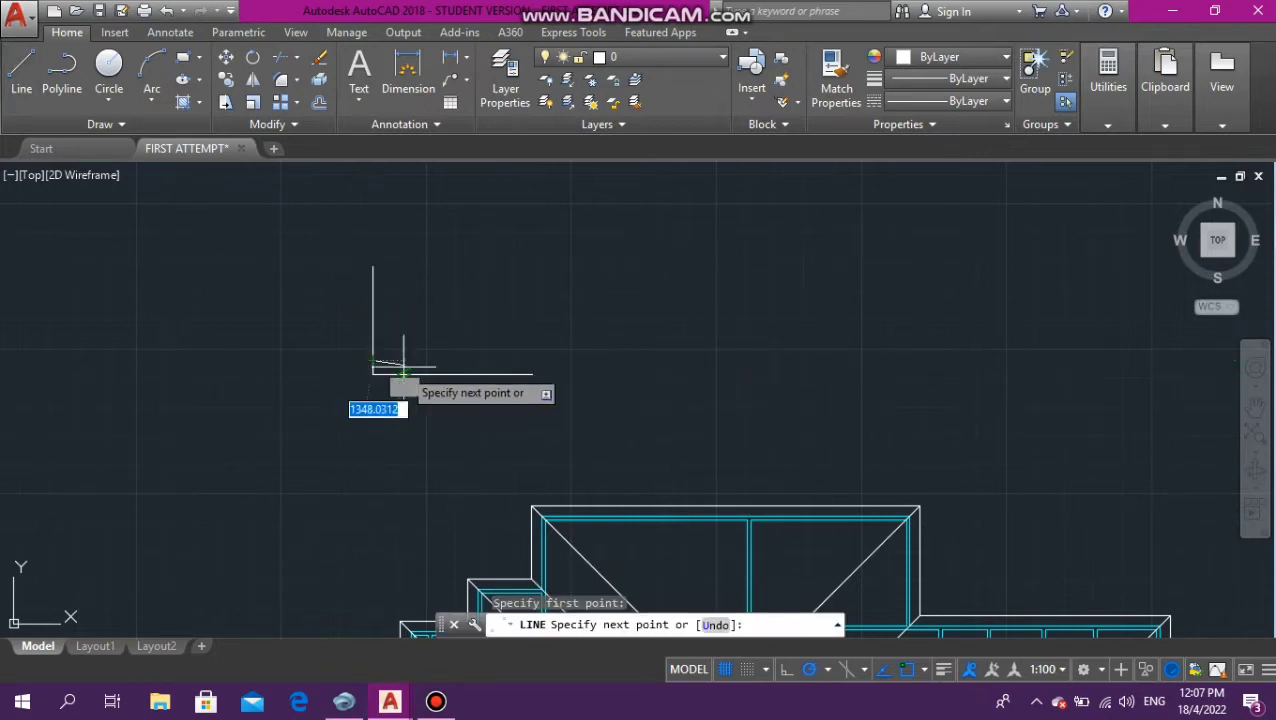
scroll(397, 366, up, 4)
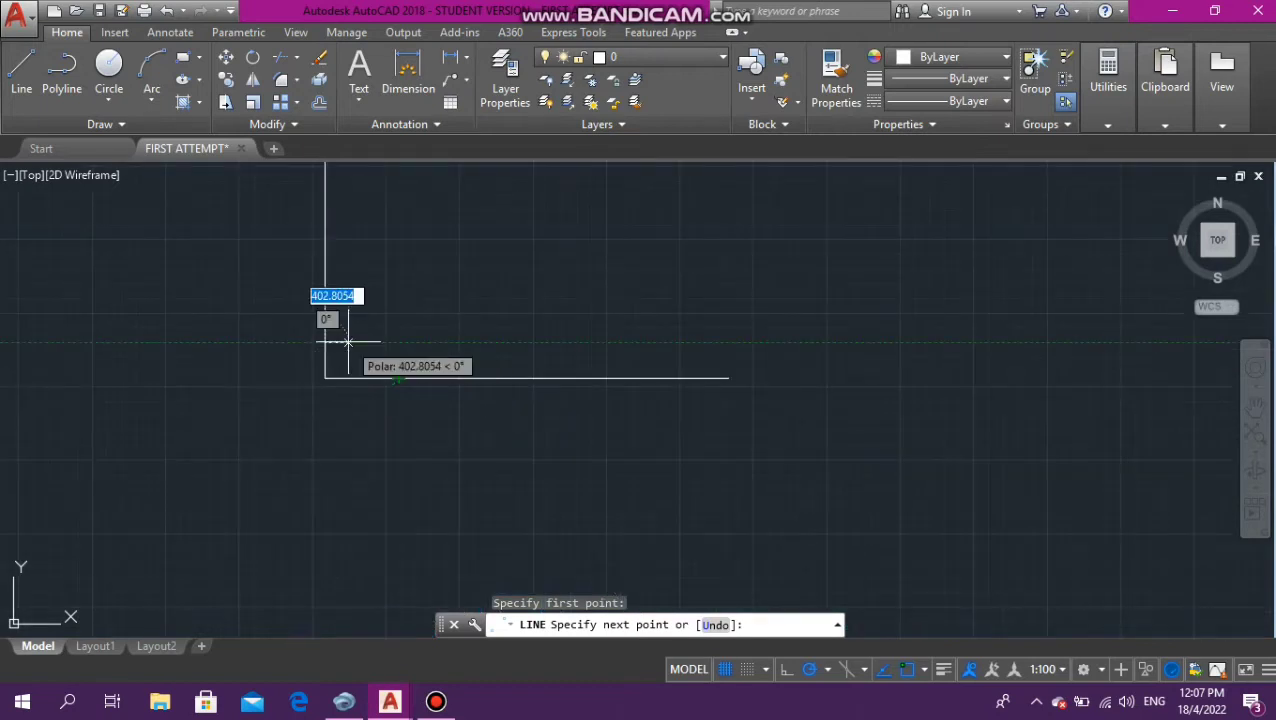
text(1)
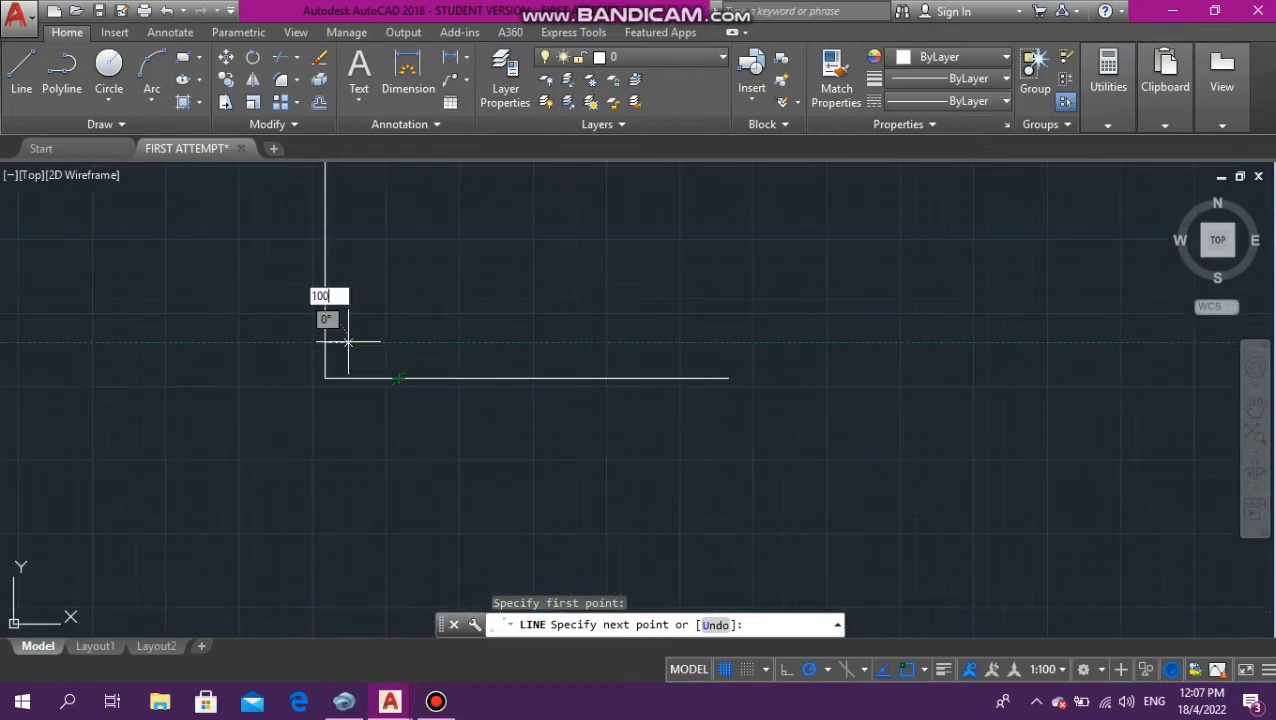
text(00)
key(Return)
key(Escape)
scroll(354, 336, up, 3)
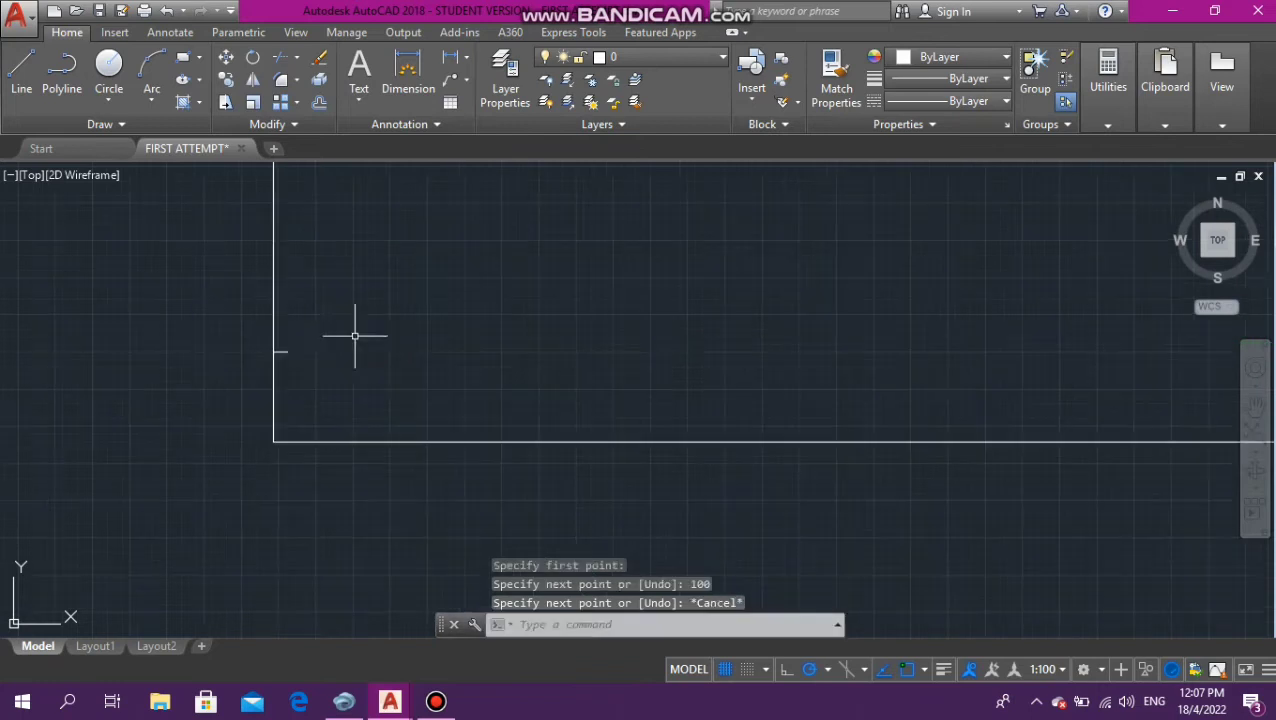
click(283, 351)
key(Delete)
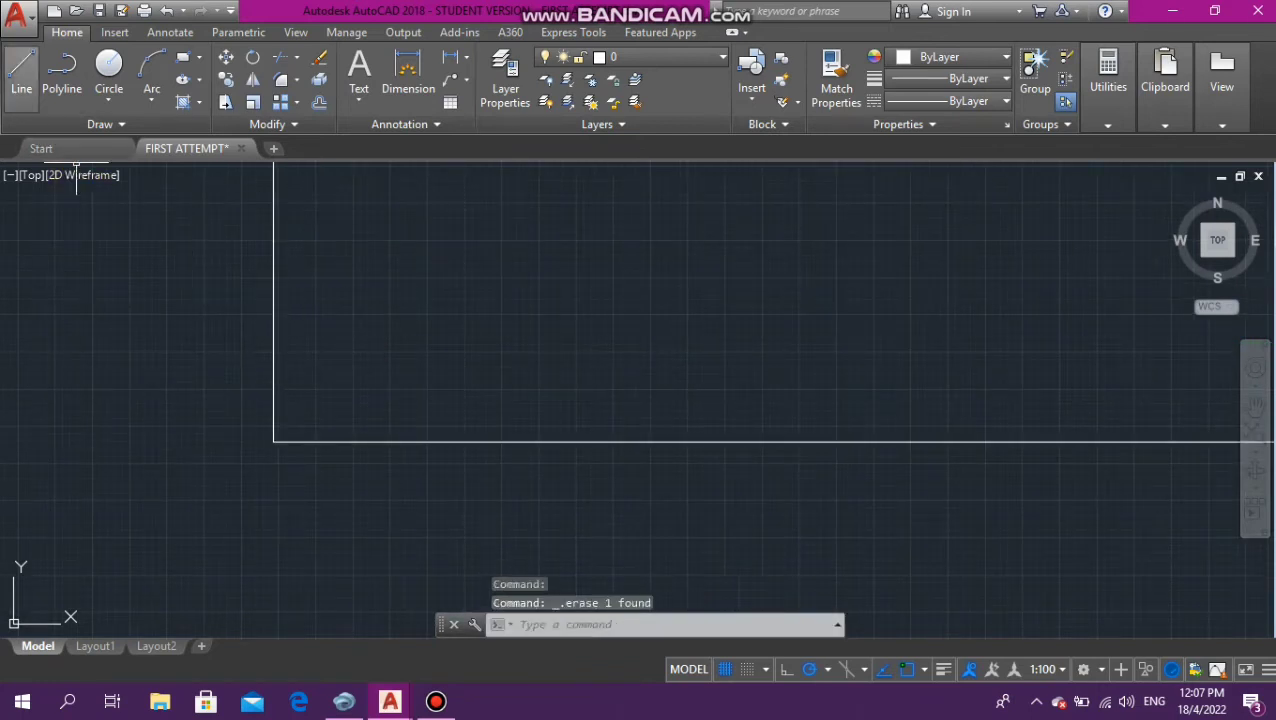
Draw a right-angle marker in the L's corner from two short perpendicular lines, about 326 units wide
click(21, 72)
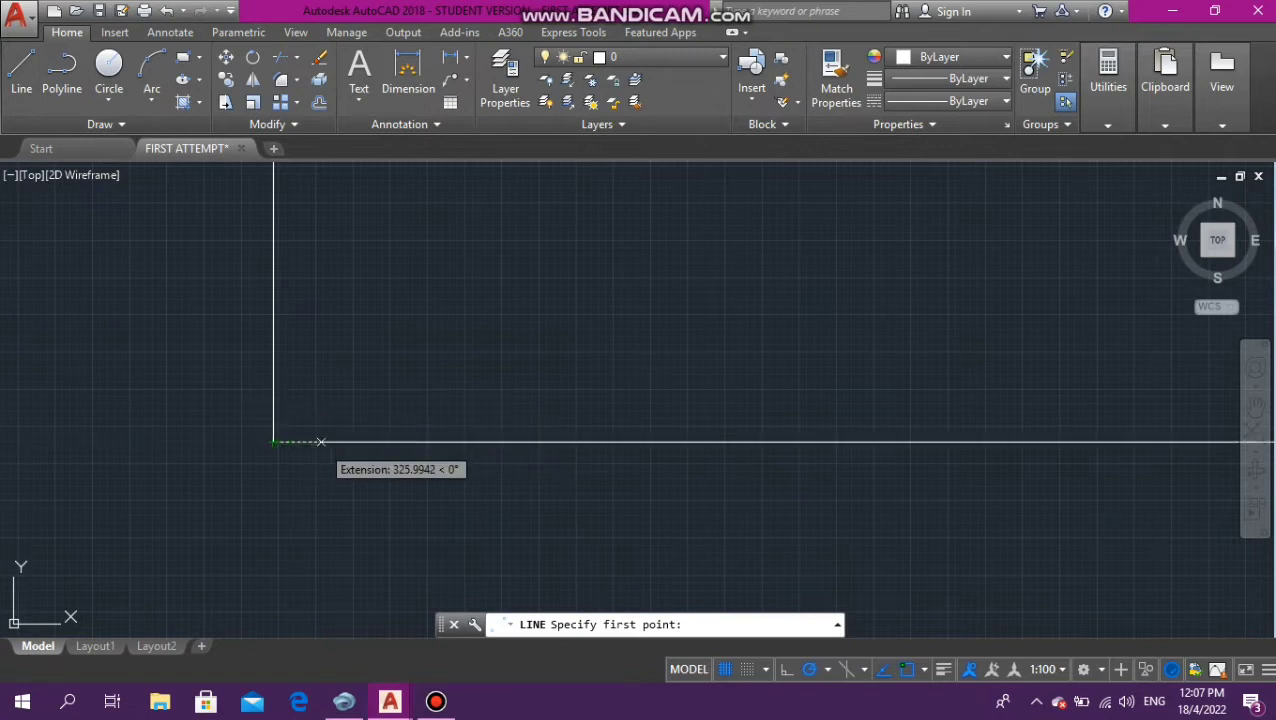
click(320, 441)
click(320, 375)
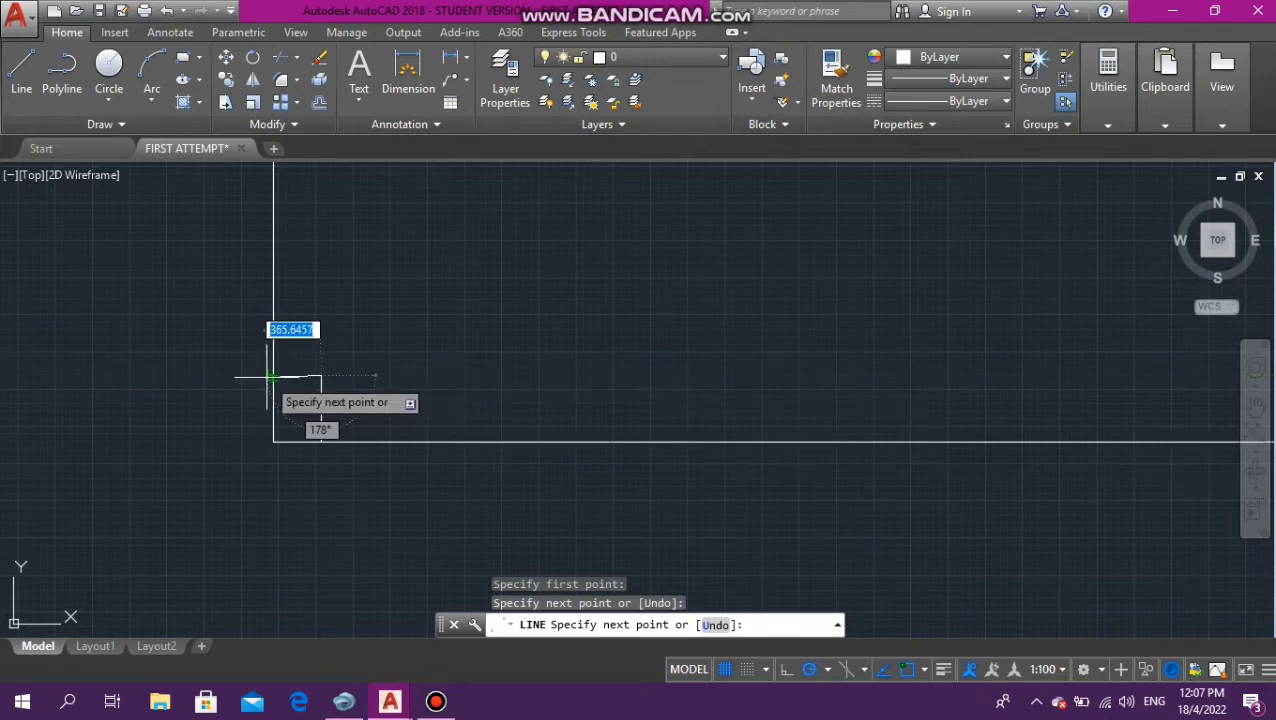
click(272, 377)
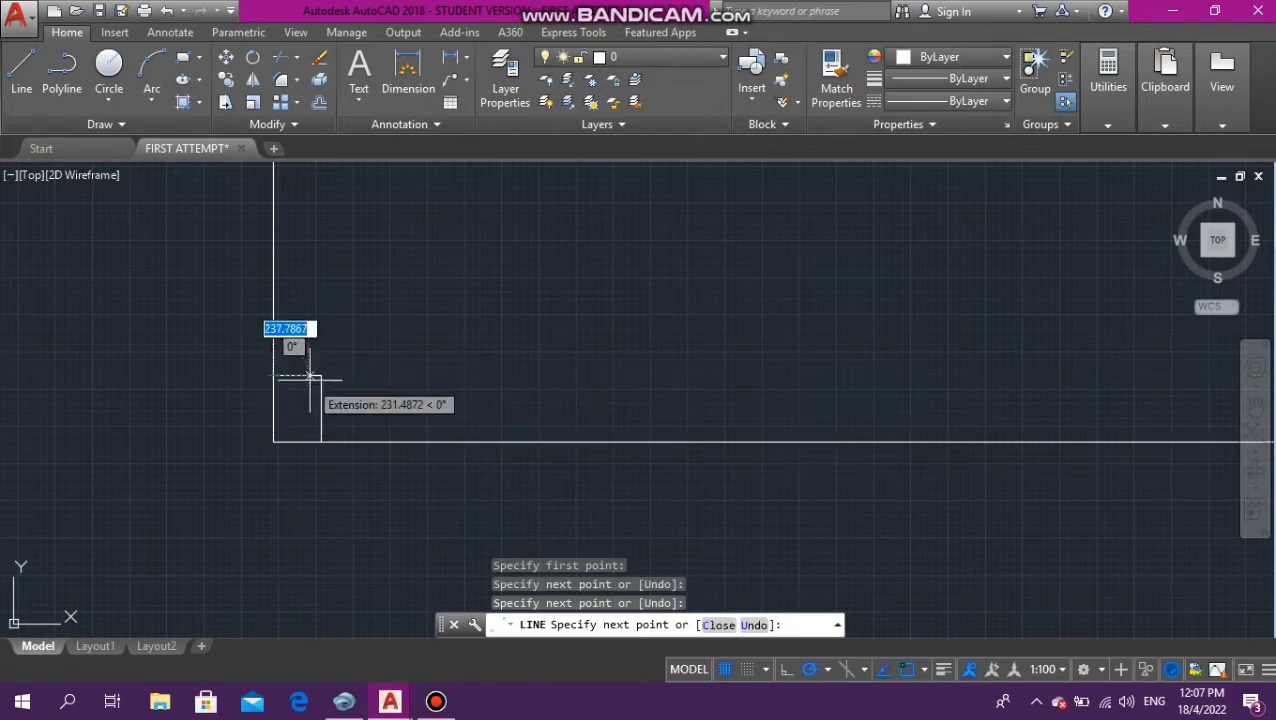
key(Escape)
key(Escape)
scroll(340, 399, down, 2)
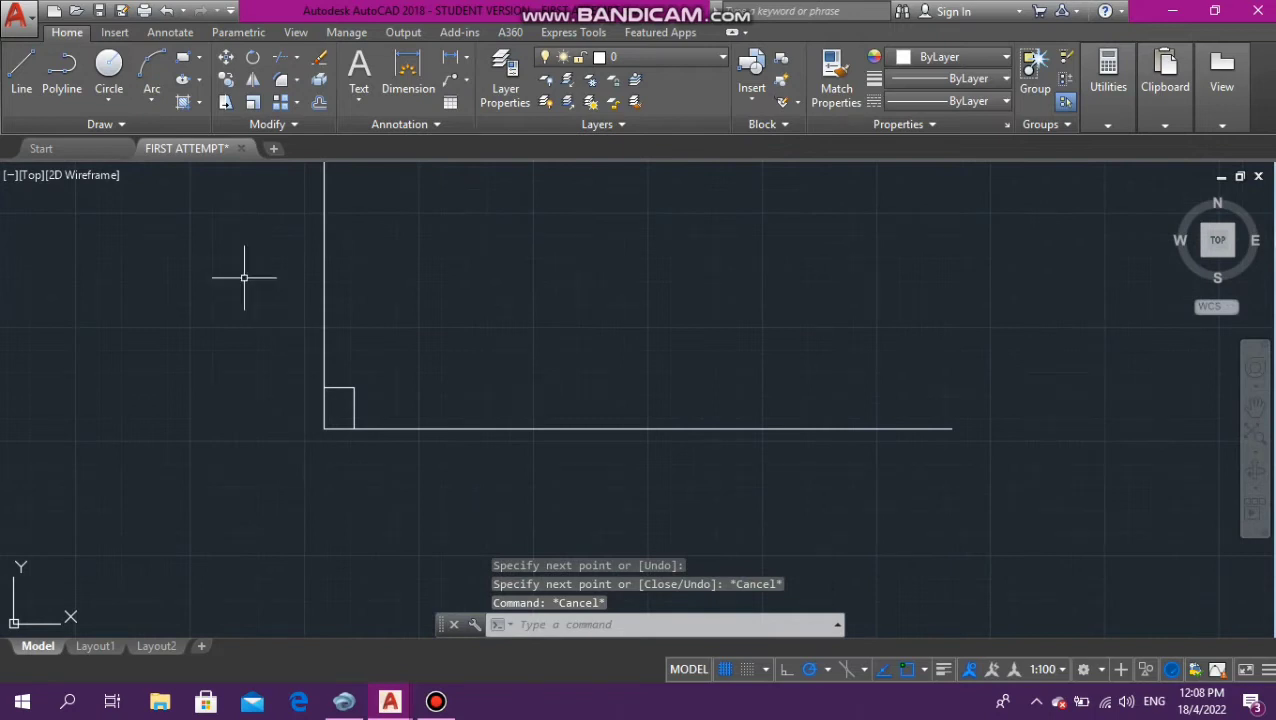
Draw a diagonal line from the L's corner up through the right-angle marker, bisecting the right angle
click(21, 70)
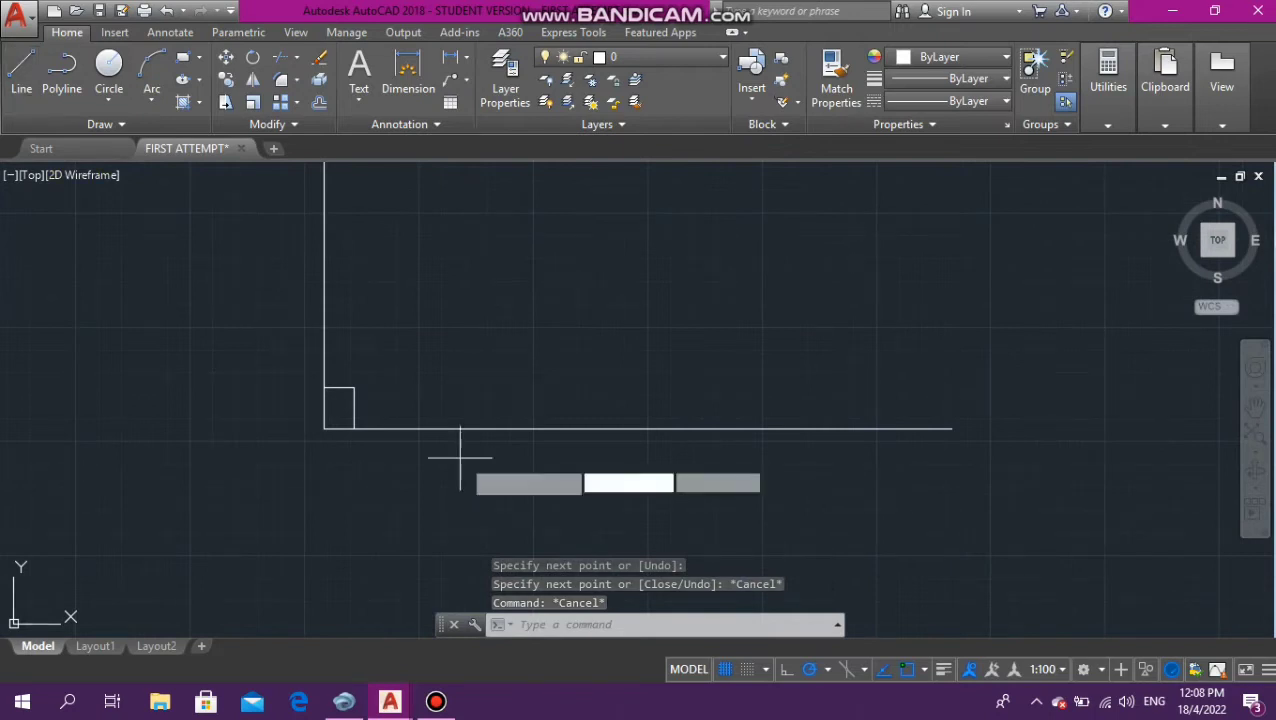
click(324, 428)
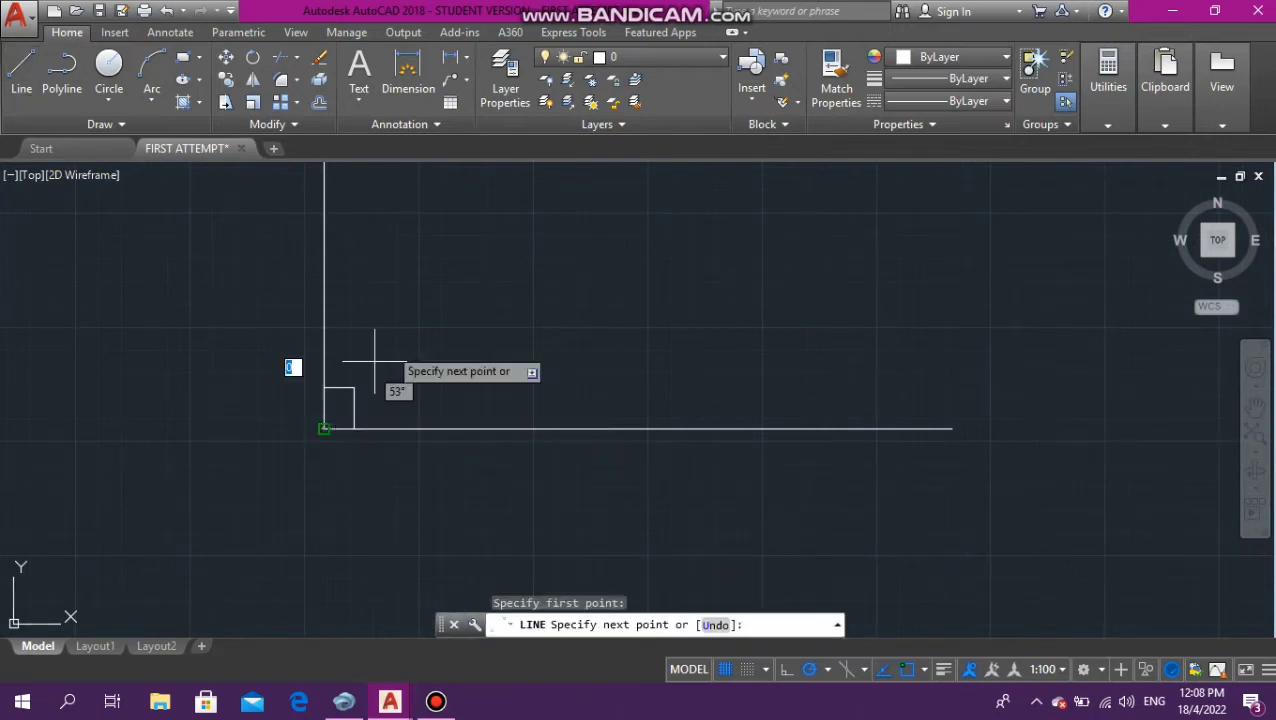
click(571, 183)
key(Escape)
key(Escape)
key(Escape)
key(Escape)
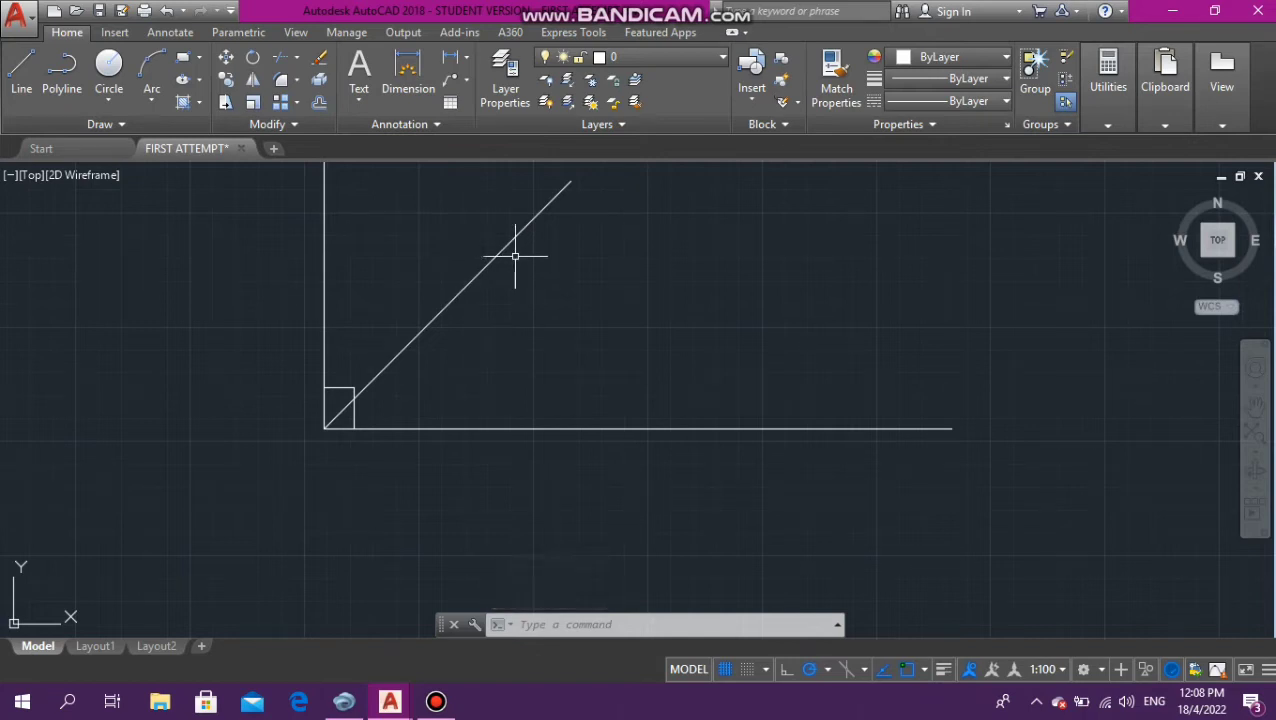
Examine how the diagonal line divides the right-angle corner of the L sketch
scroll(456, 356, down, 5)
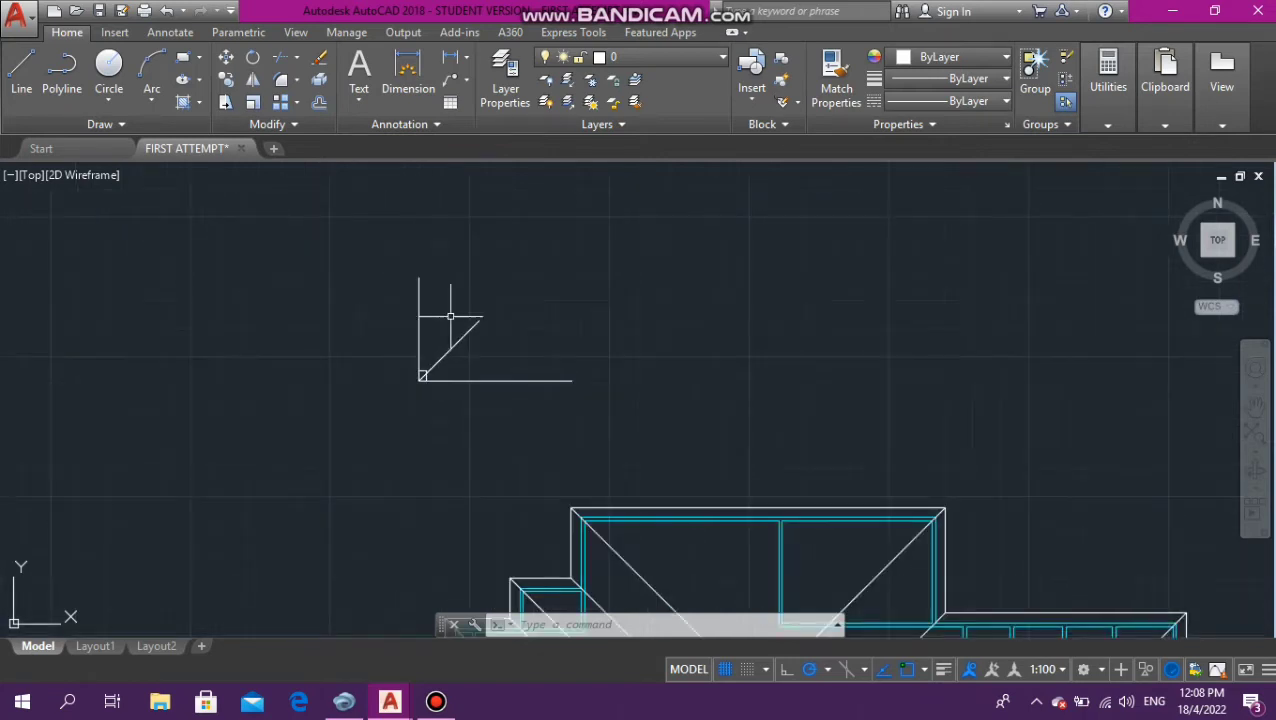
scroll(441, 342, up, 4)
scroll(450, 416, up, 4)
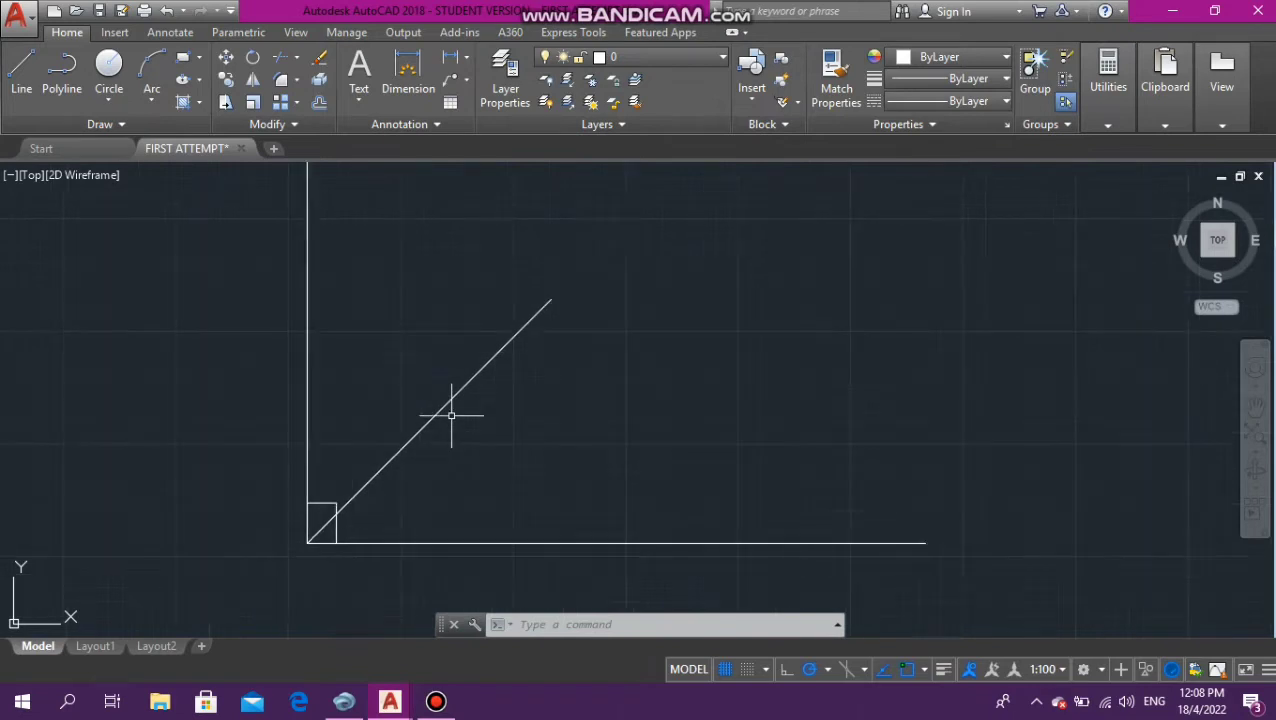
scroll(333, 398, down, 4)
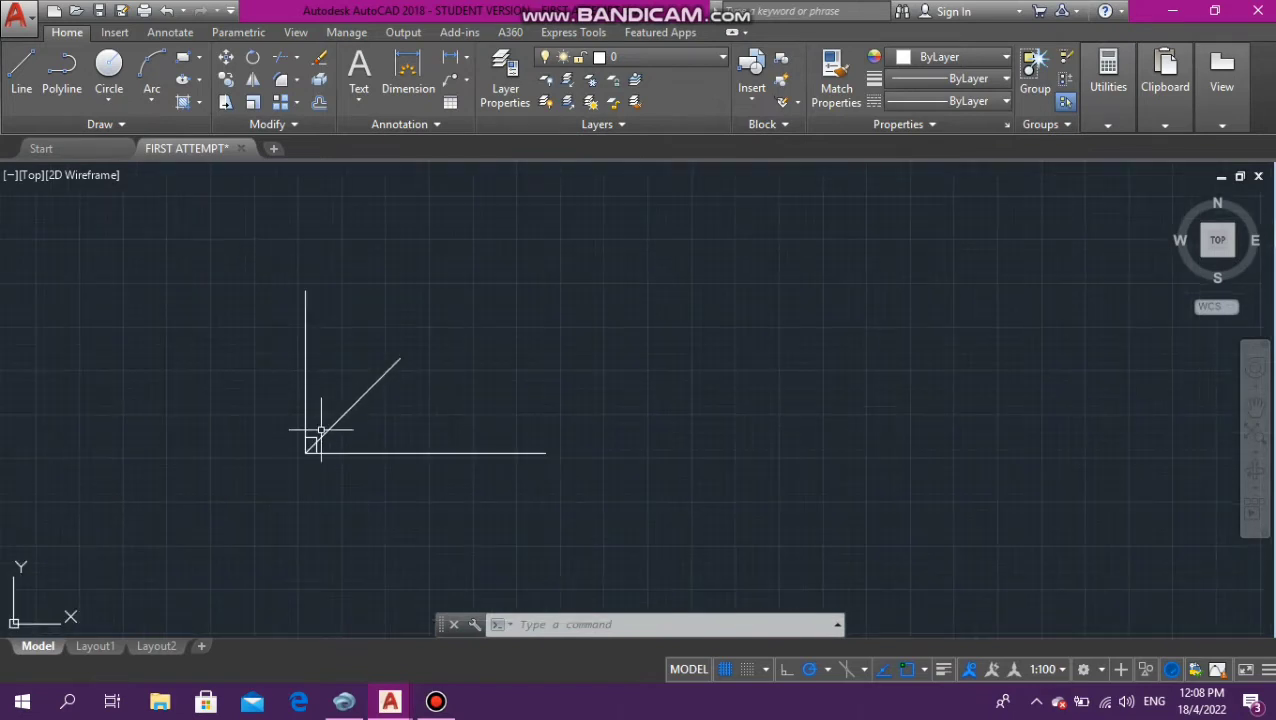
scroll(318, 432, up, 8)
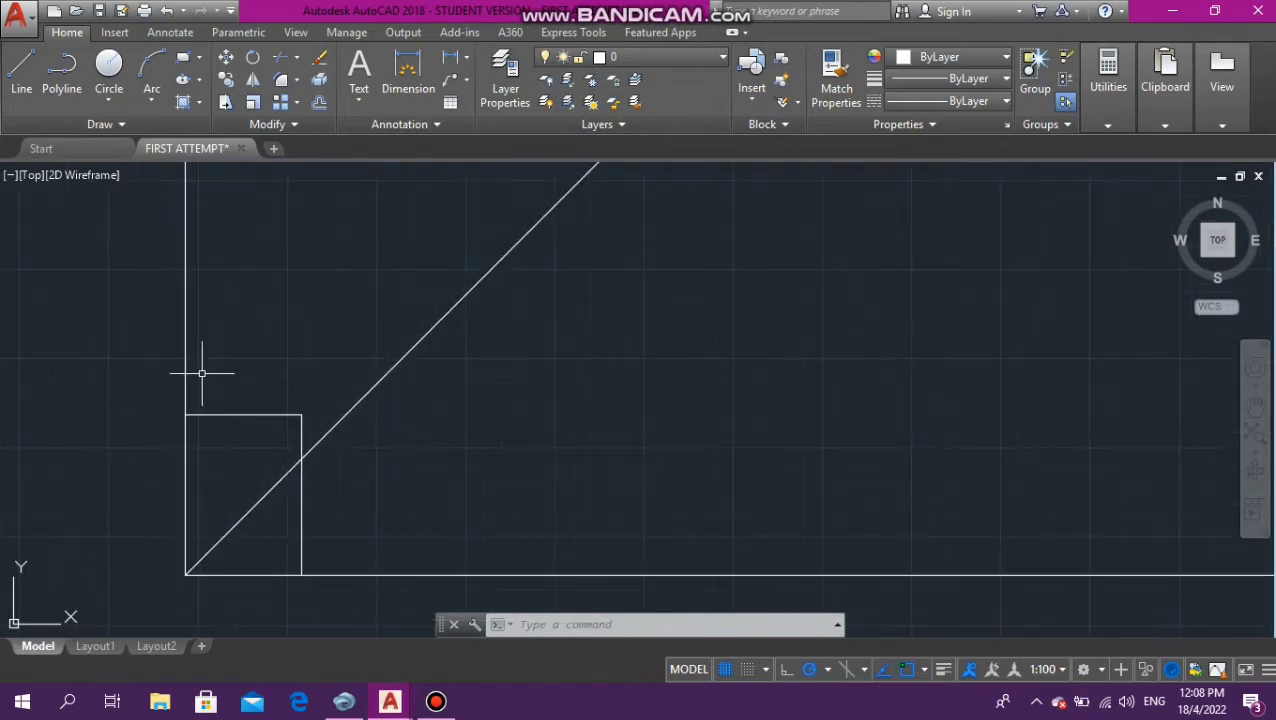
scroll(570, 517, down, 5)
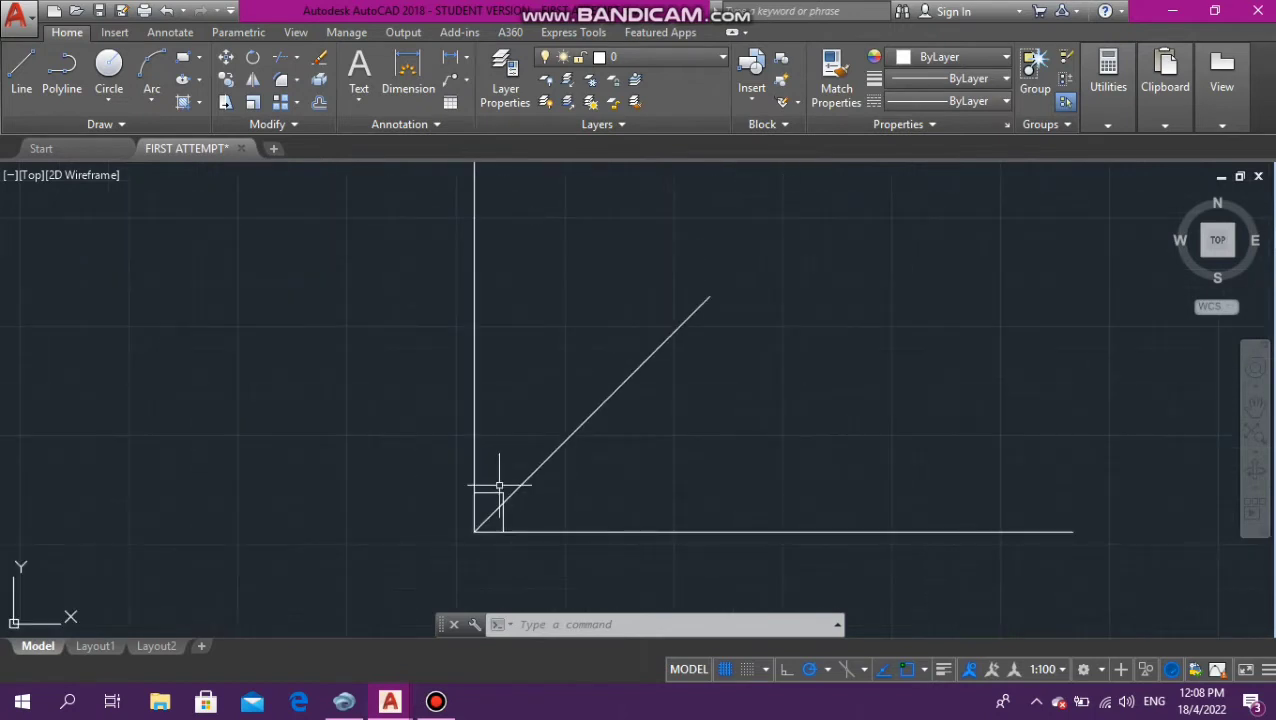
scroll(471, 441, down, 5)
scroll(506, 424, up, 2)
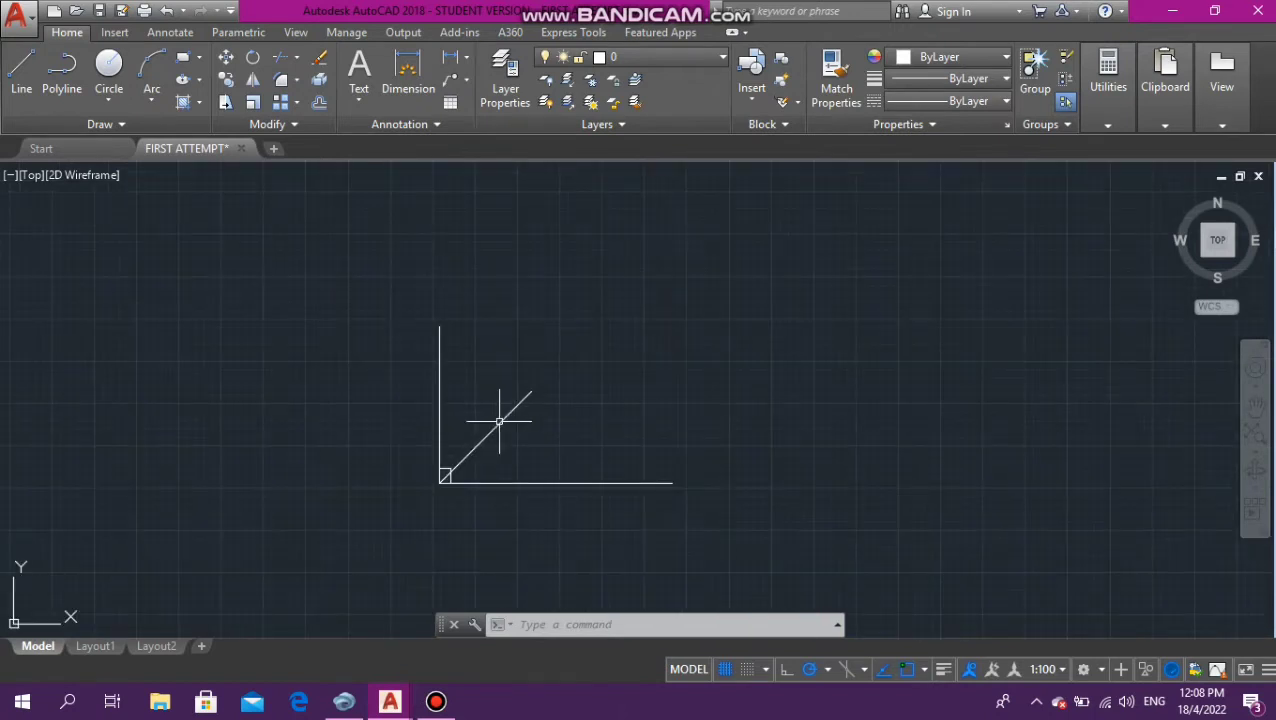
Move the diagonal line by its upper end onto the L's corner so it extends outside the right angle
click(501, 424)
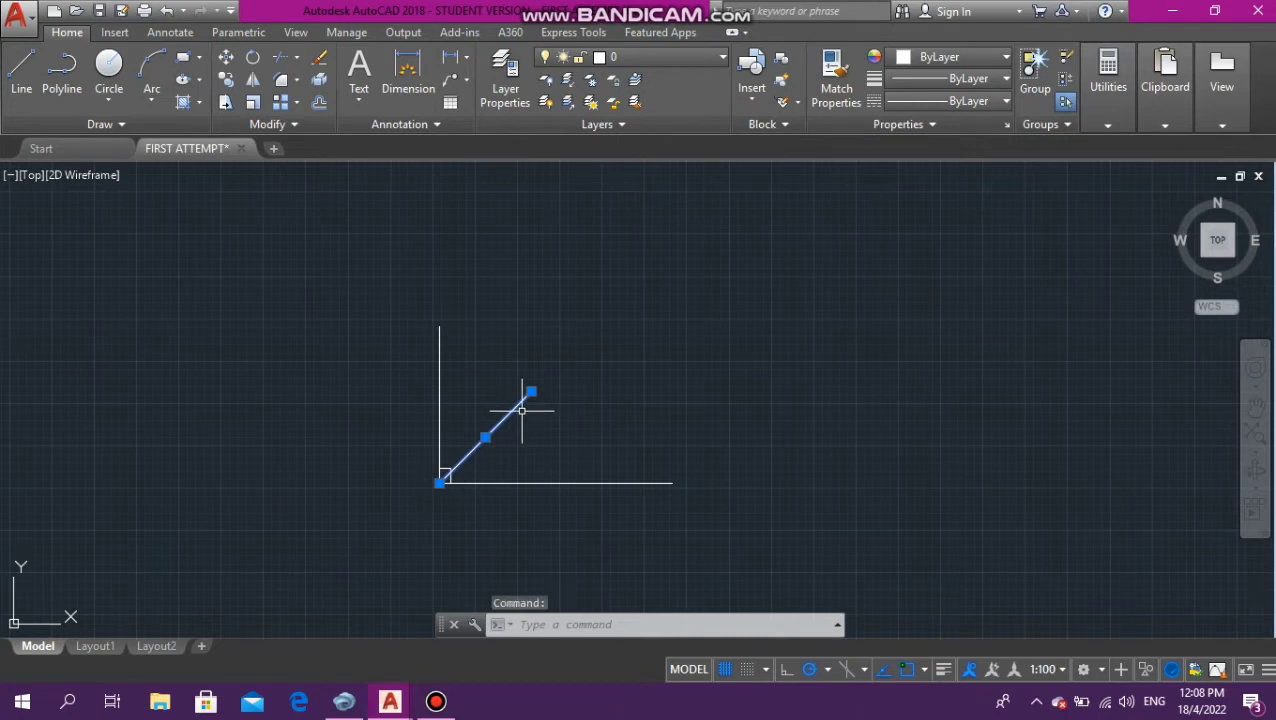
text(m)
key(Down)
key(Up)
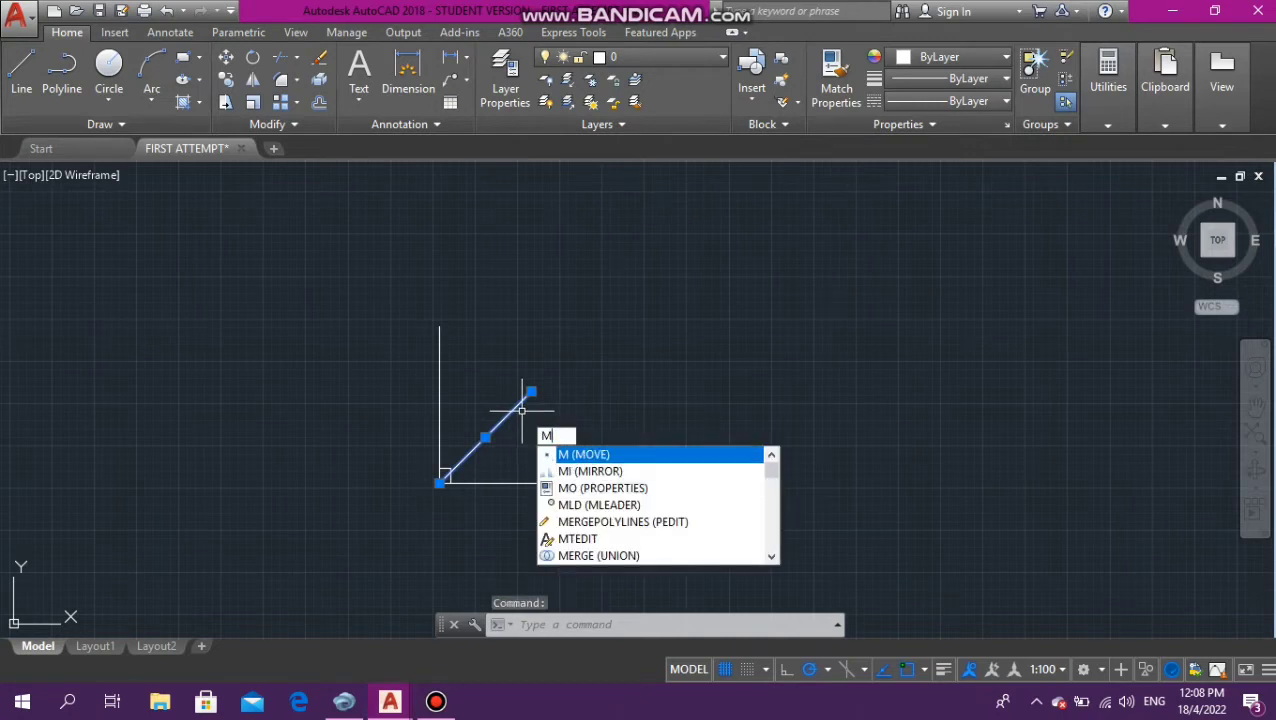
key(Return)
click(531, 393)
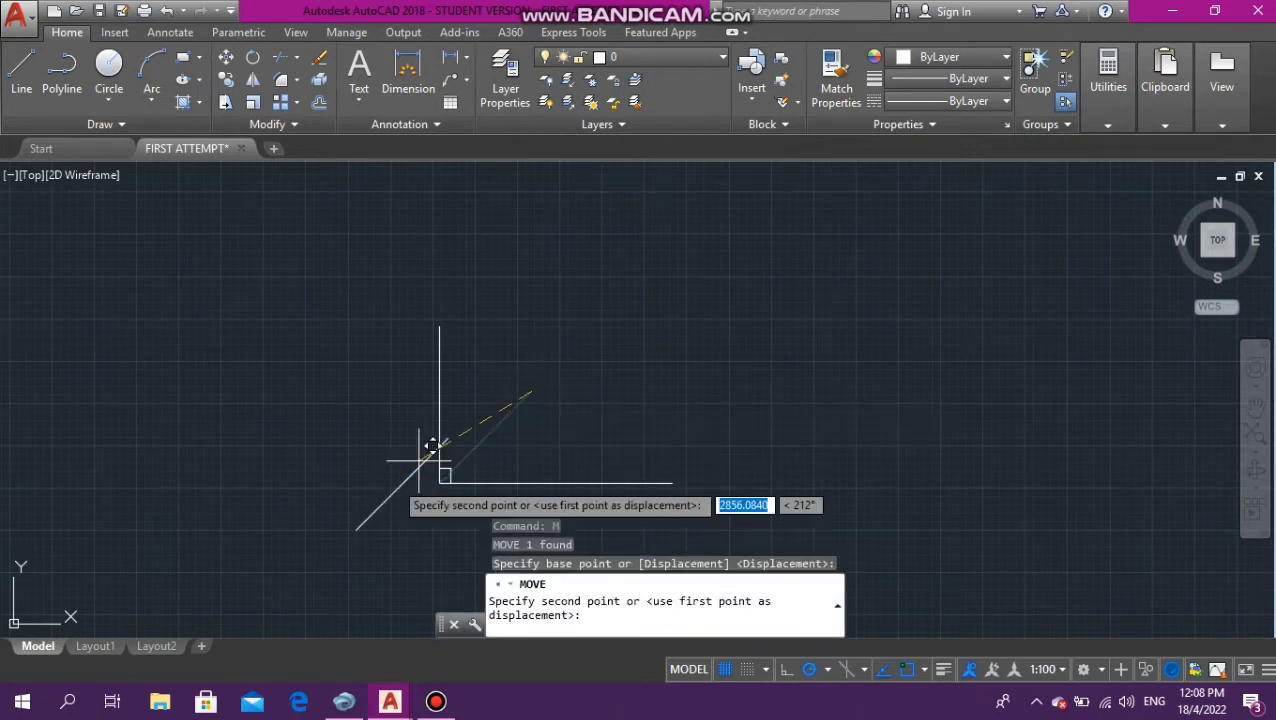
scroll(415, 484, up, 4)
scroll(455, 480, up, 8)
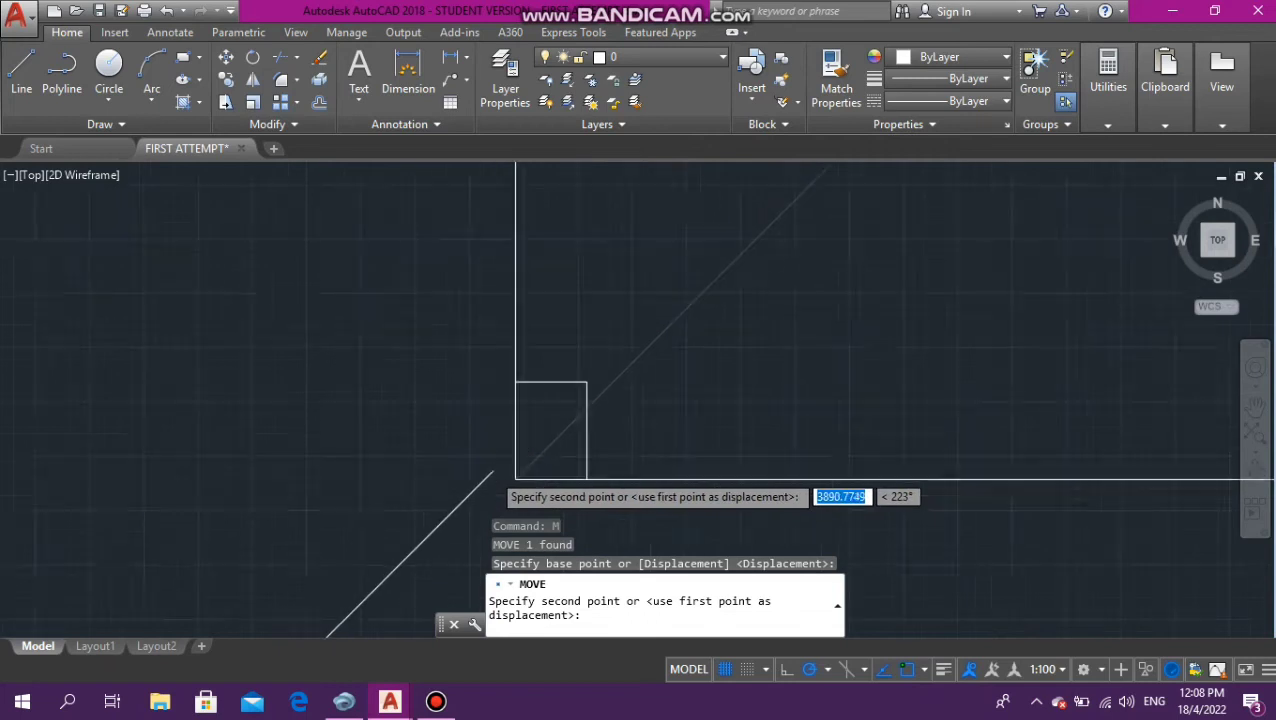
click(542, 496)
key(Escape)
key(Escape)
key(Escape)
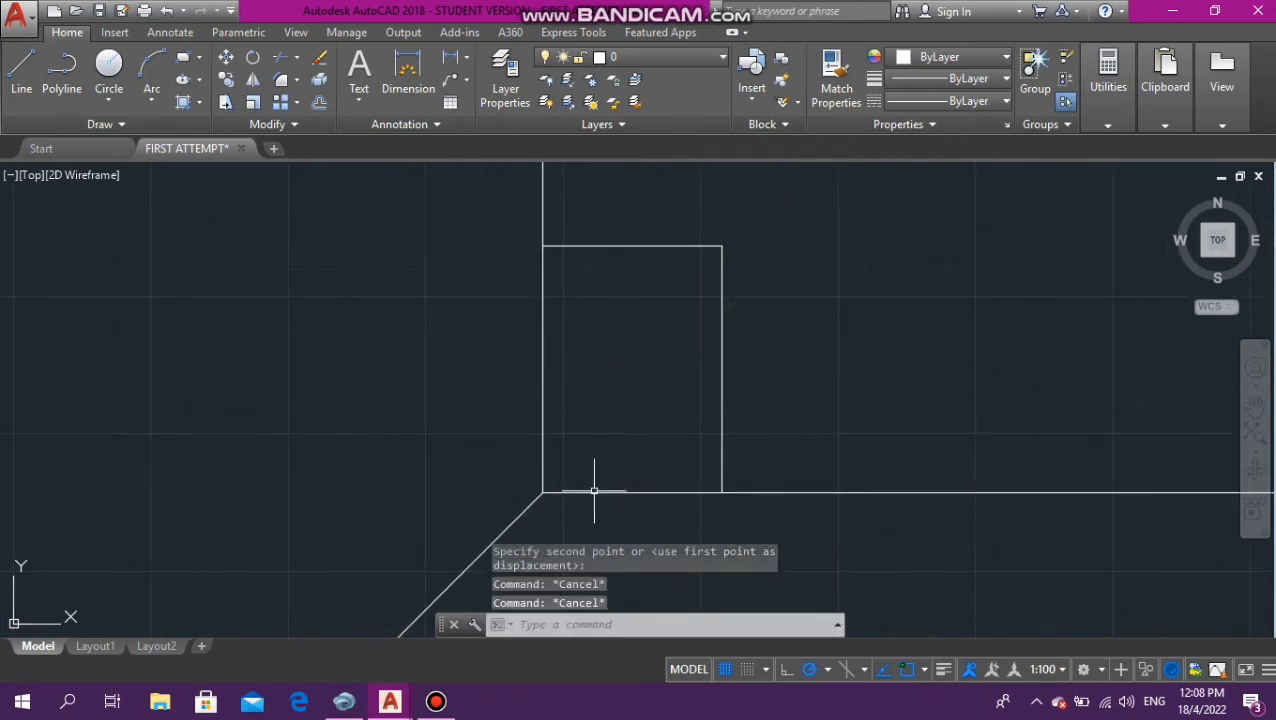
scroll(611, 453, down, 8)
scroll(590, 450, down, 5)
scroll(575, 455, up, 6)
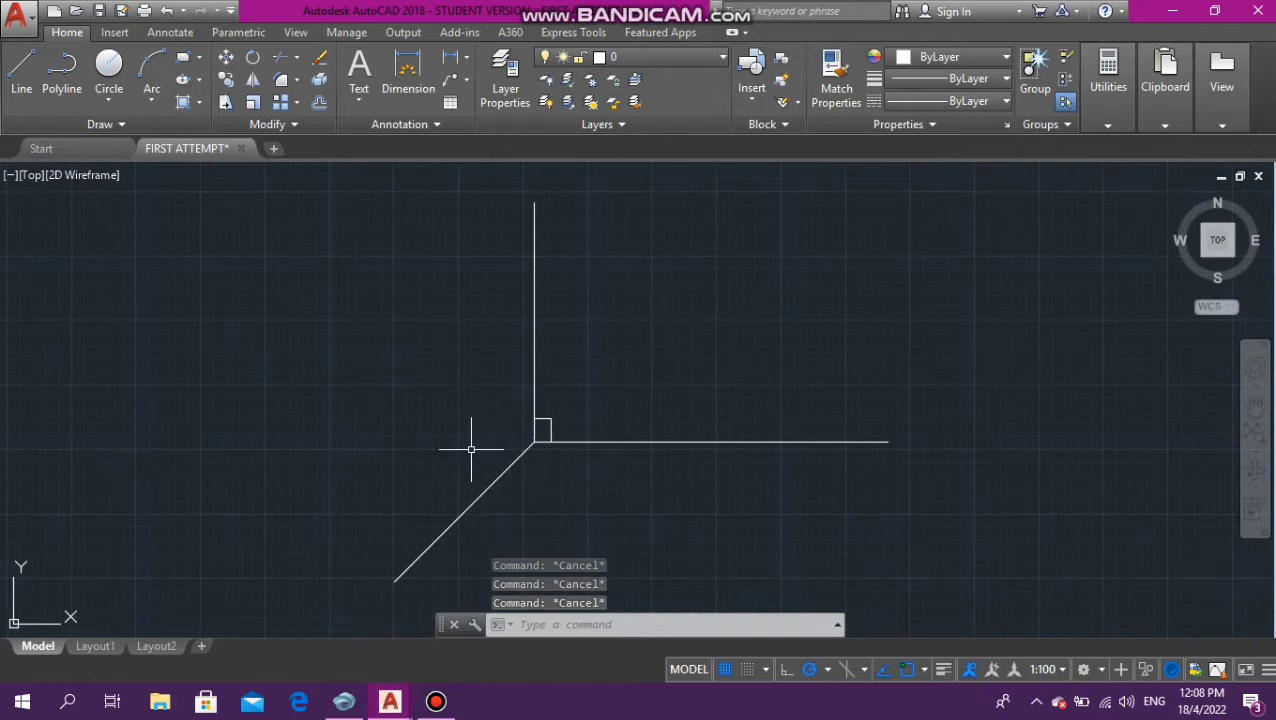
Draw a small right-angle marker from two short perpendicular lines inside the upper-left outer corner of the roof outline
scroll(545, 424, down, 12)
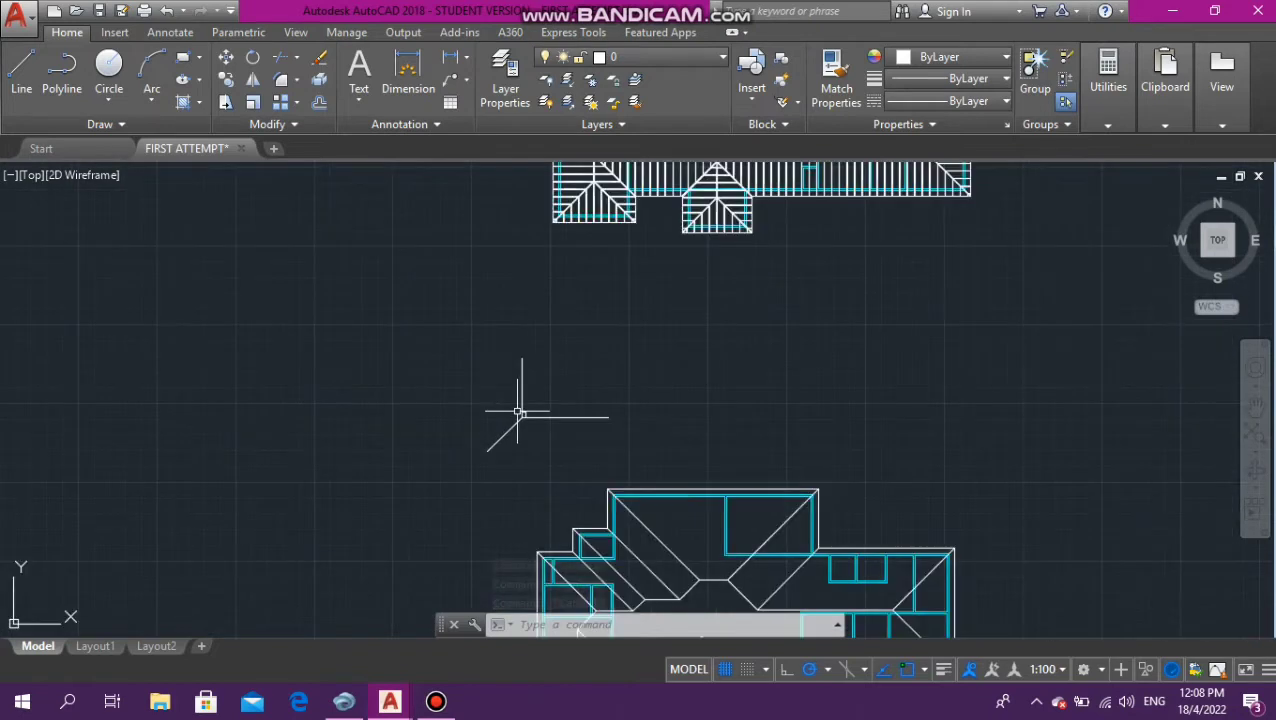
scroll(530, 424, up, 5)
scroll(532, 430, up, 6)
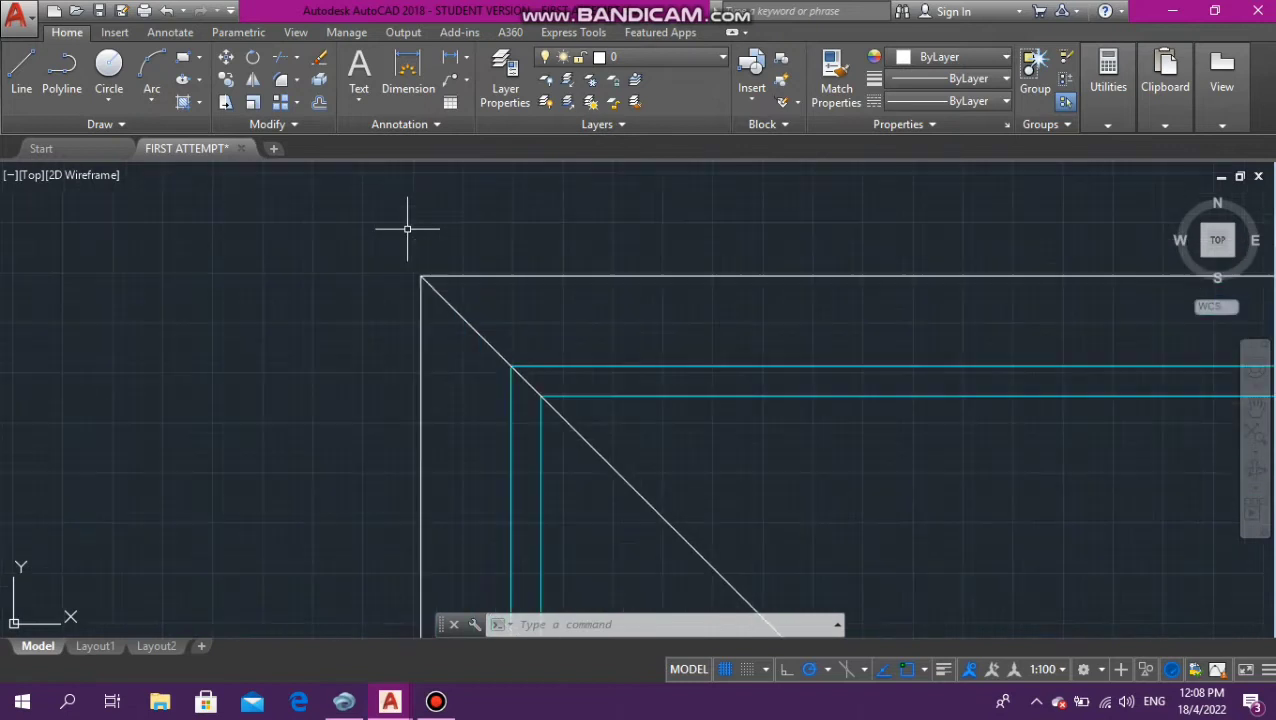
text(l)
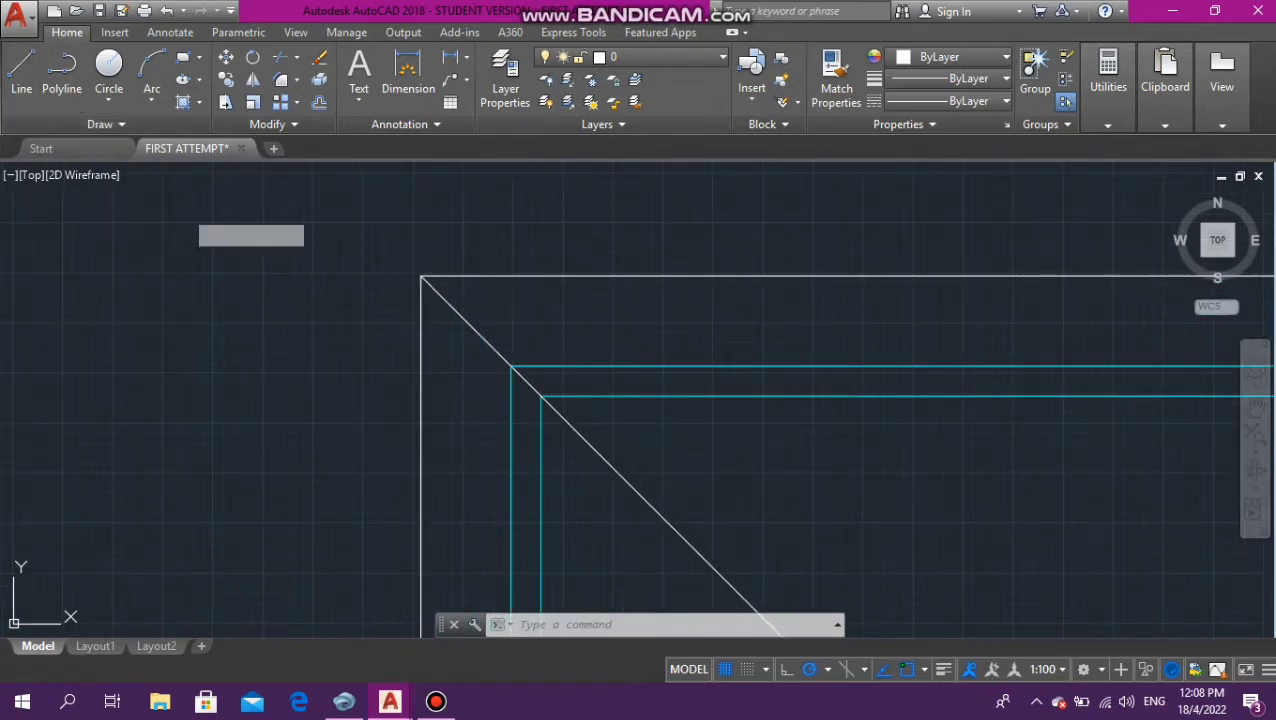
key(Return)
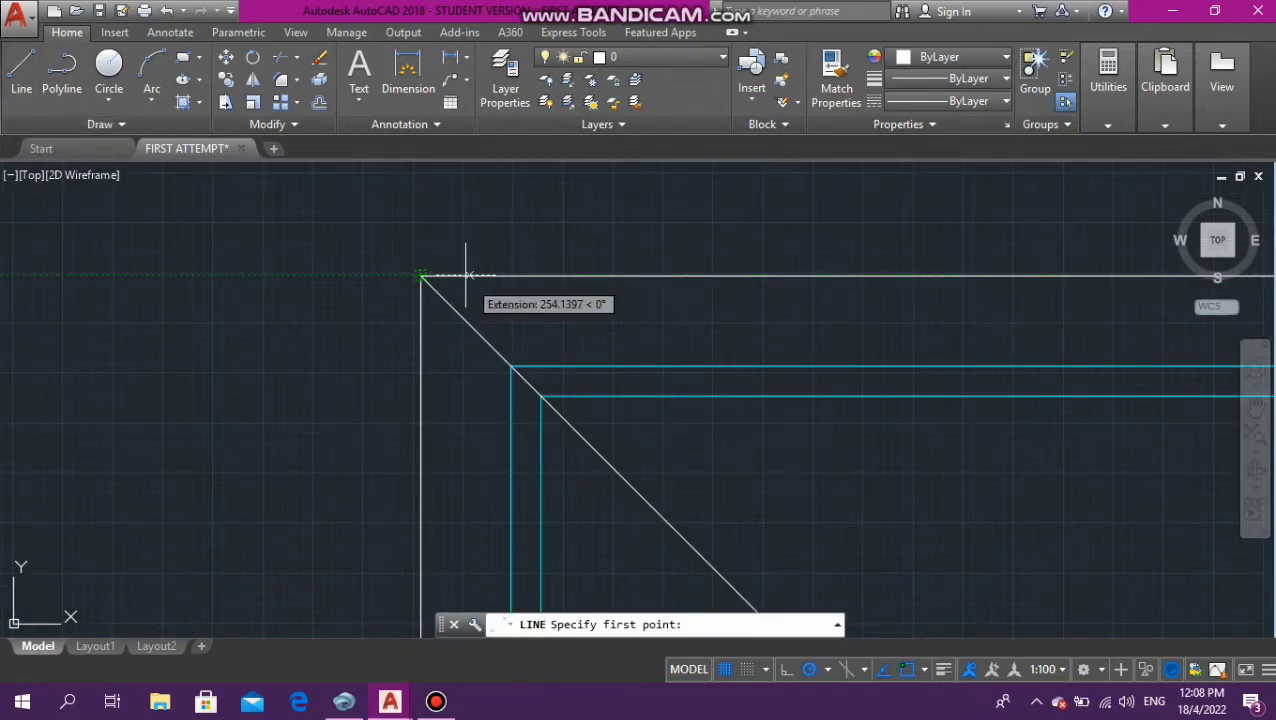
click(423, 277)
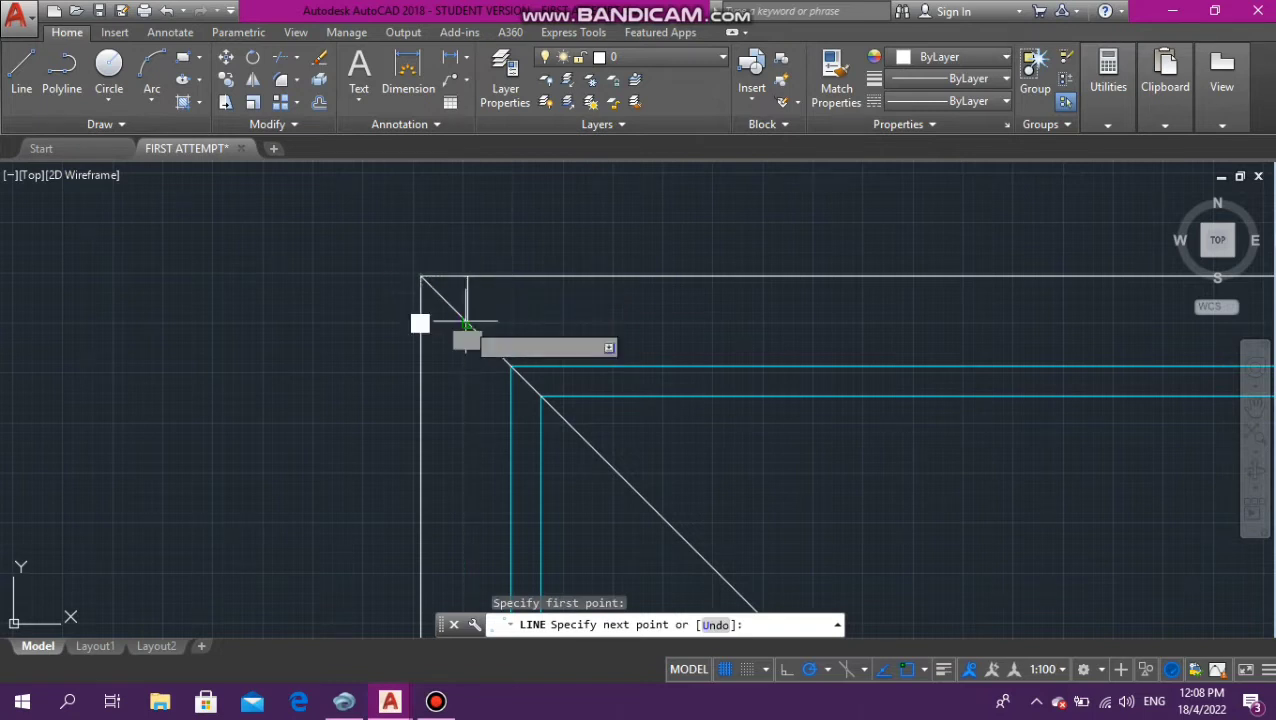
scroll(443, 320, down, 2)
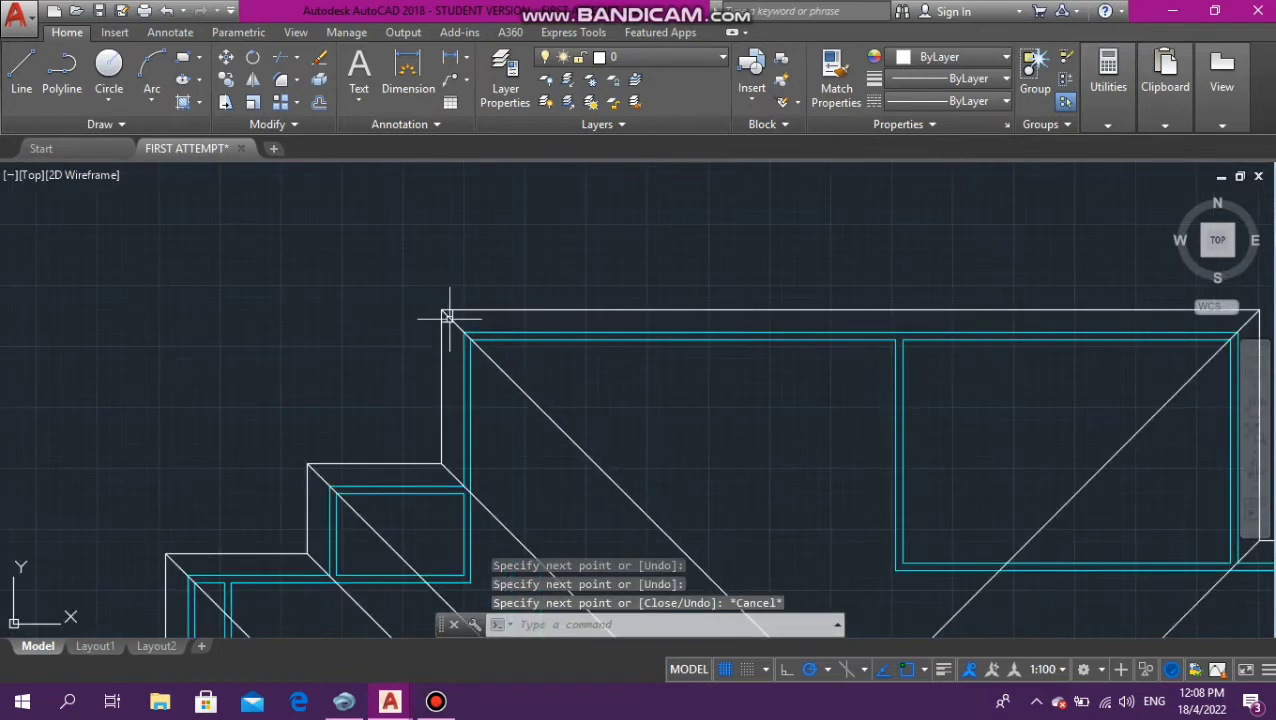
Highlight the horizontal and vertical eaves lines meeting at the marked upper-left roof corner to examine their angle
scroll(447, 318, up, 2)
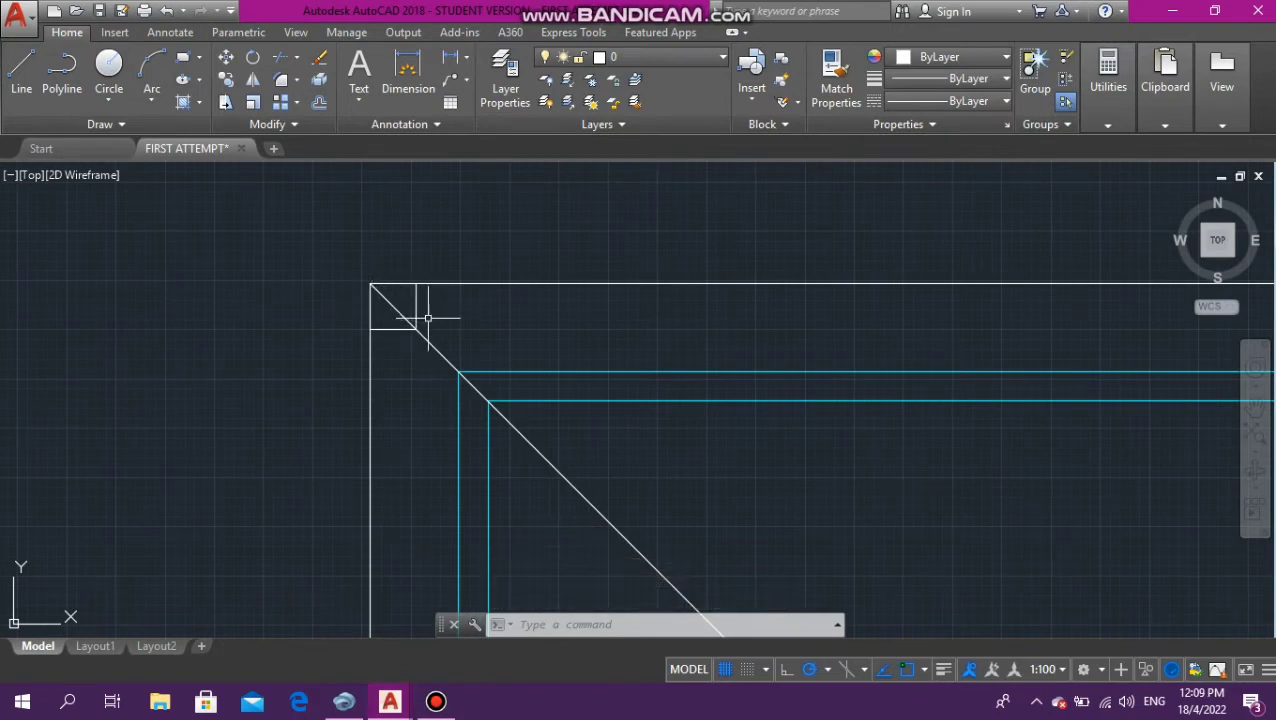
click(435, 284)
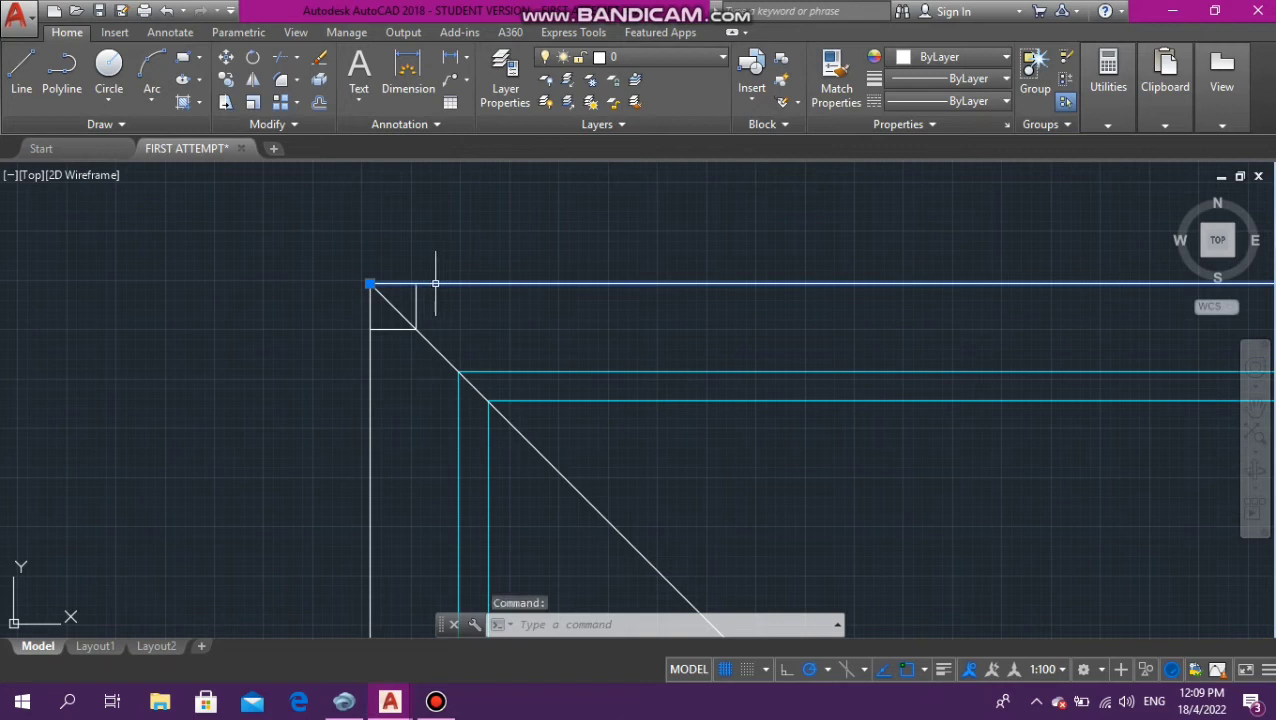
click(370, 316)
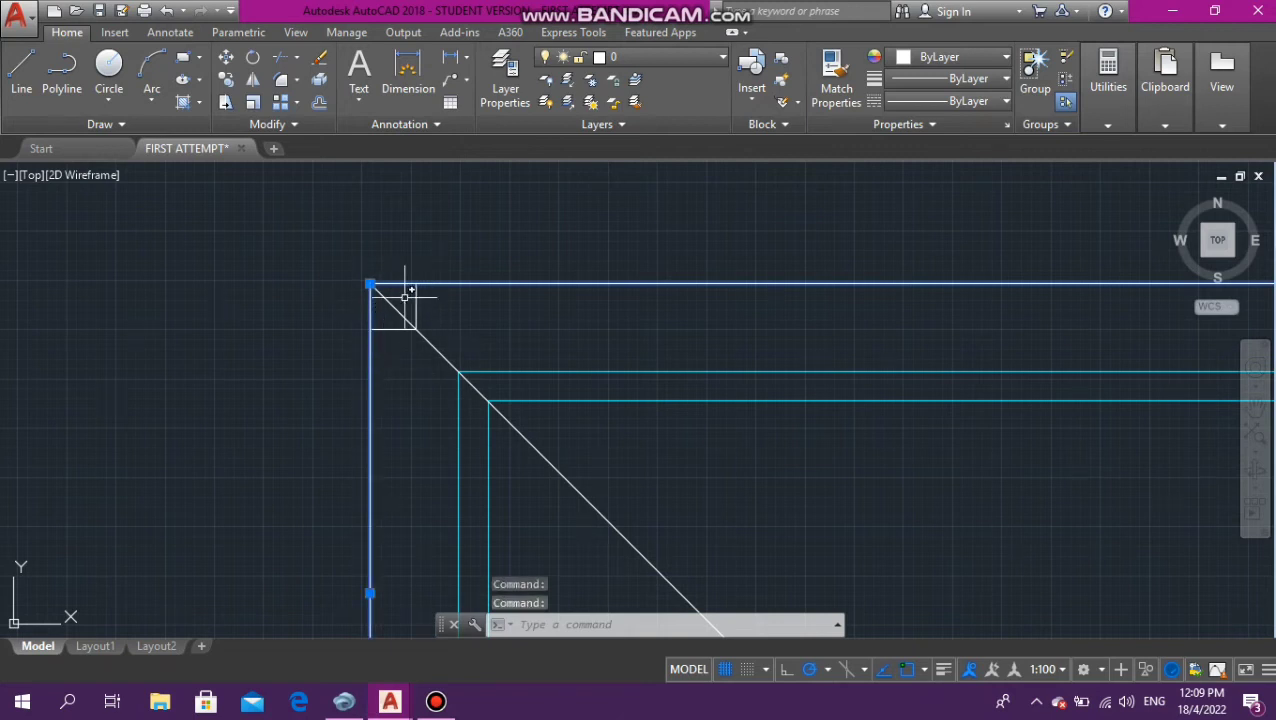
scroll(405, 296, down, 3)
key(Escape)
key(Escape)
Highlight the eaves lines and the diagonal valley at the inner corner below to examine how they meet
scroll(388, 450, up, 5)
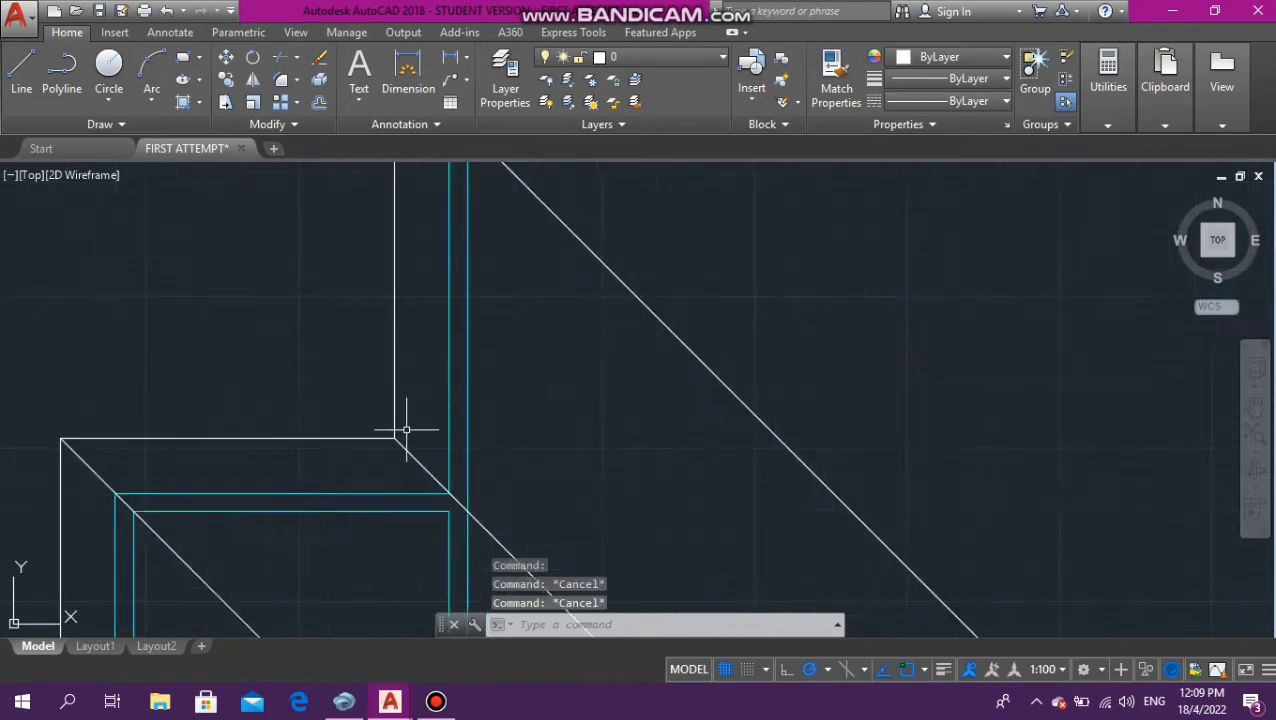
click(361, 453)
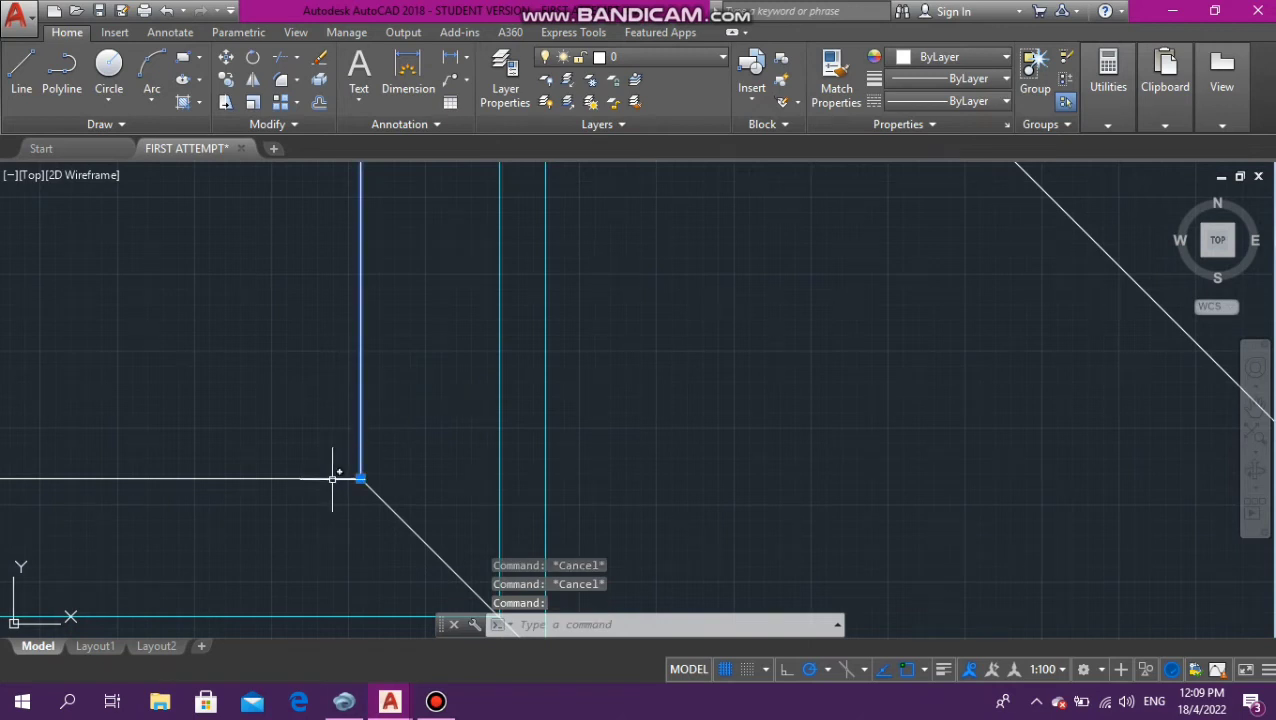
click(332, 479)
scroll(359, 447, down, 5)
scroll(379, 464, up, 4)
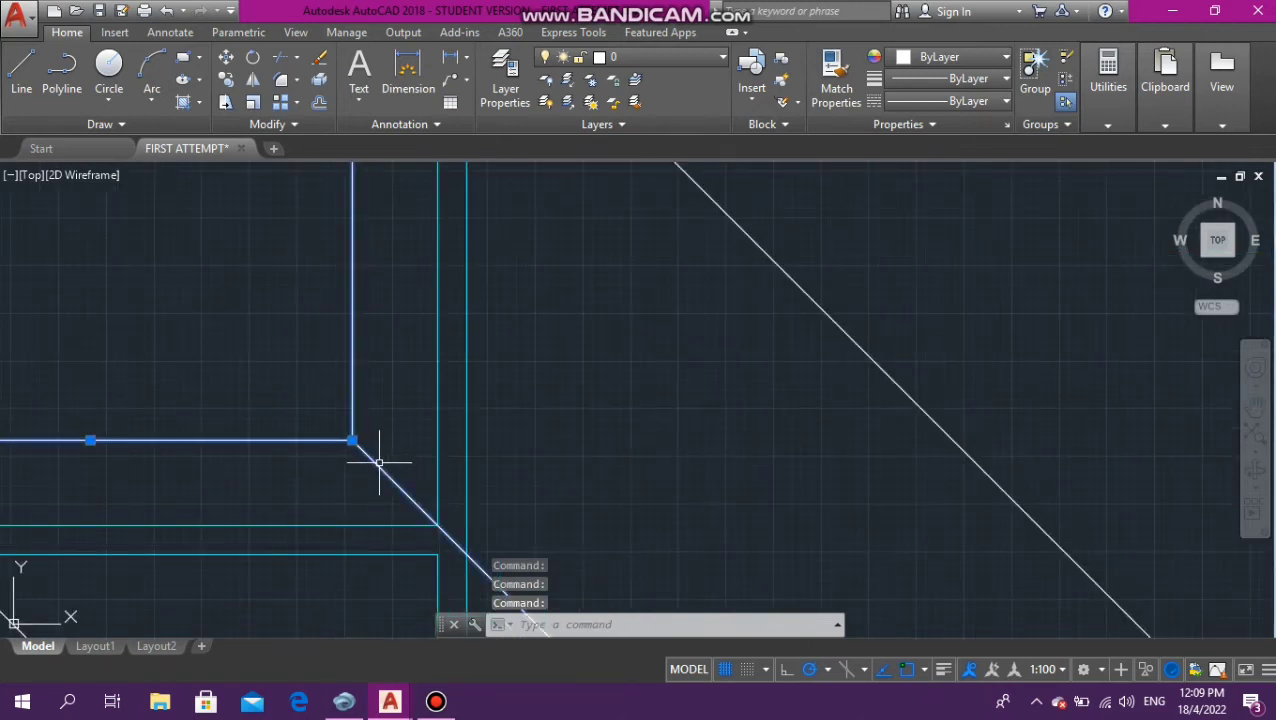
scroll(380, 455, down, 5)
scroll(380, 470, up, 6)
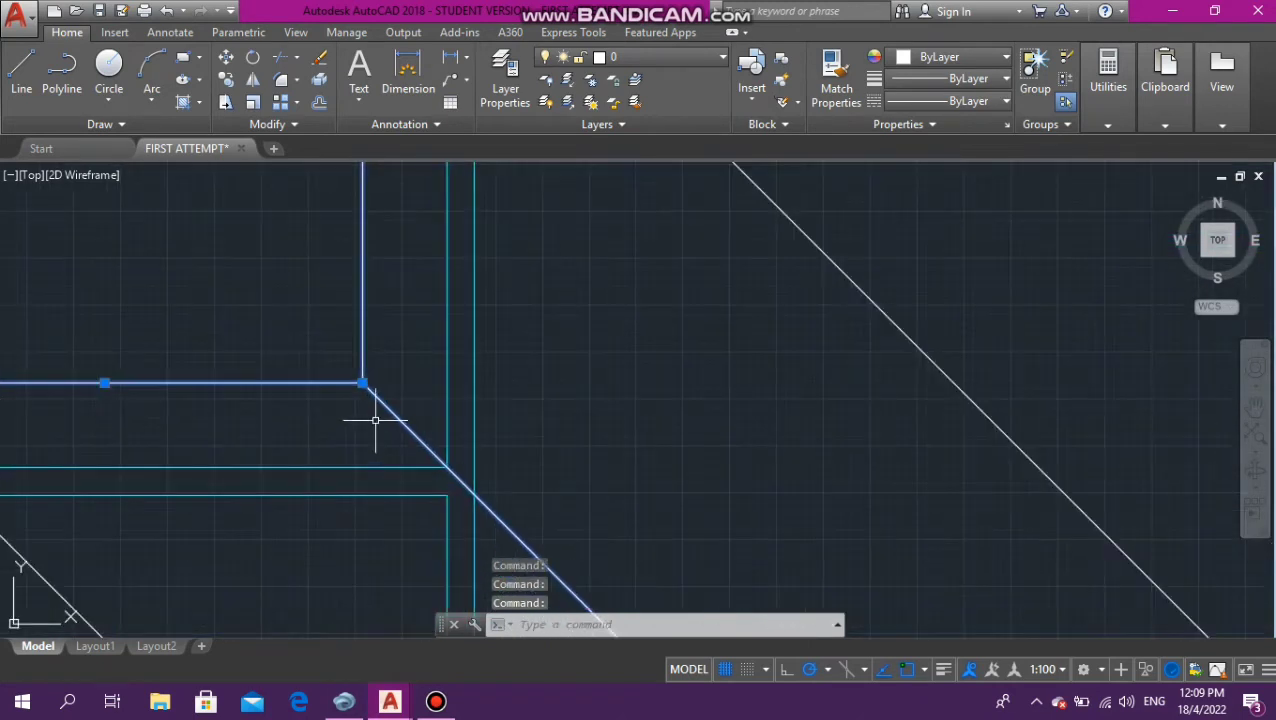
key(Escape)
key(Escape)
key(Escape)
scroll(381, 393, up, 1)
scroll(439, 321, down, 2)
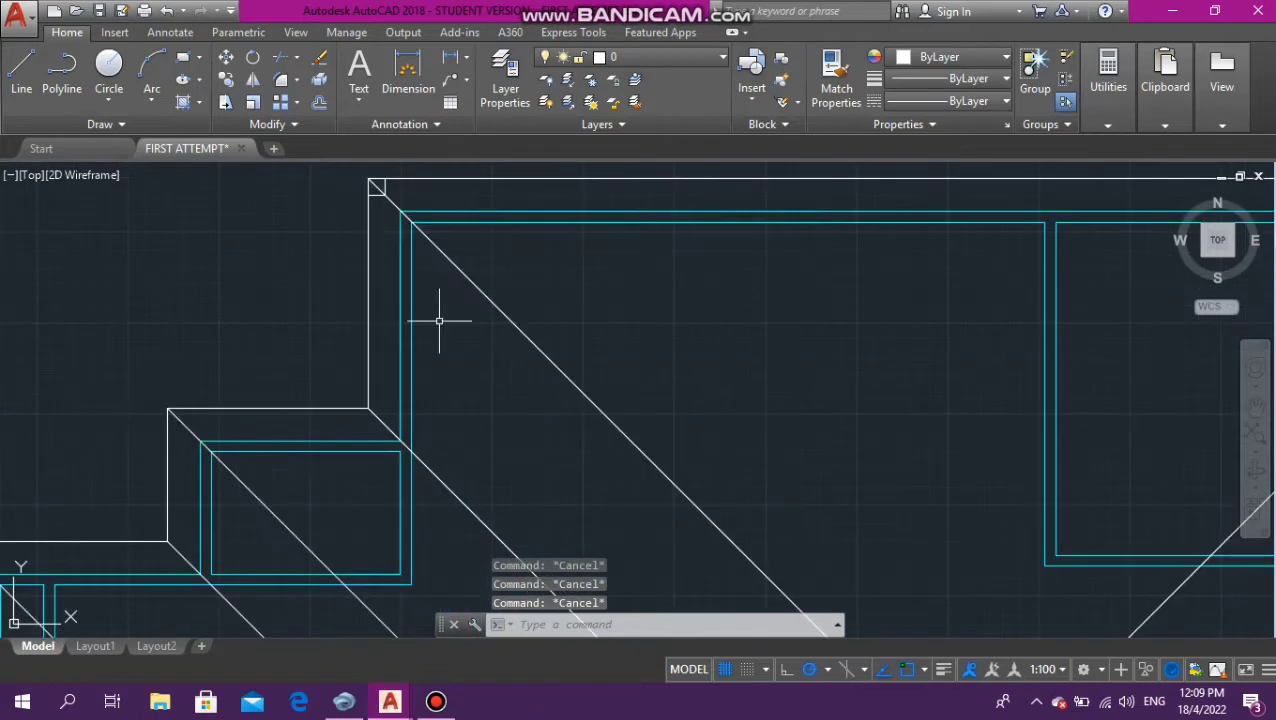
scroll(384, 398, up, 4)
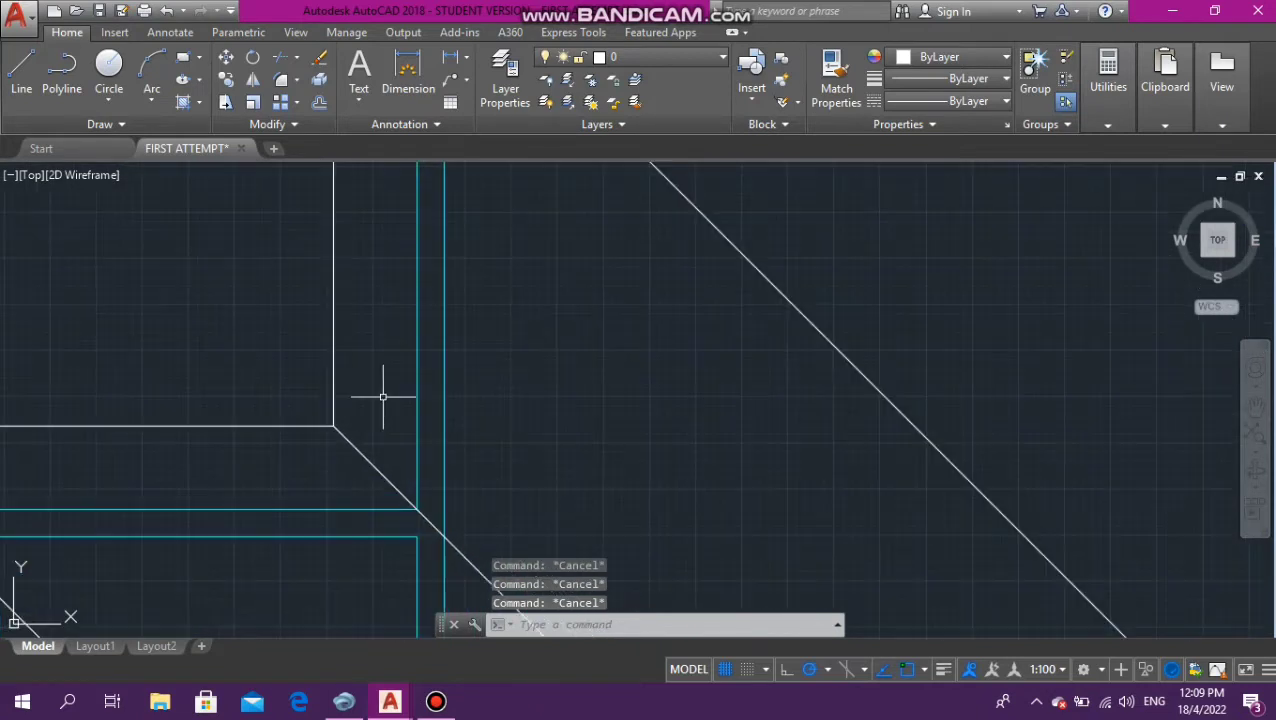
click(360, 455)
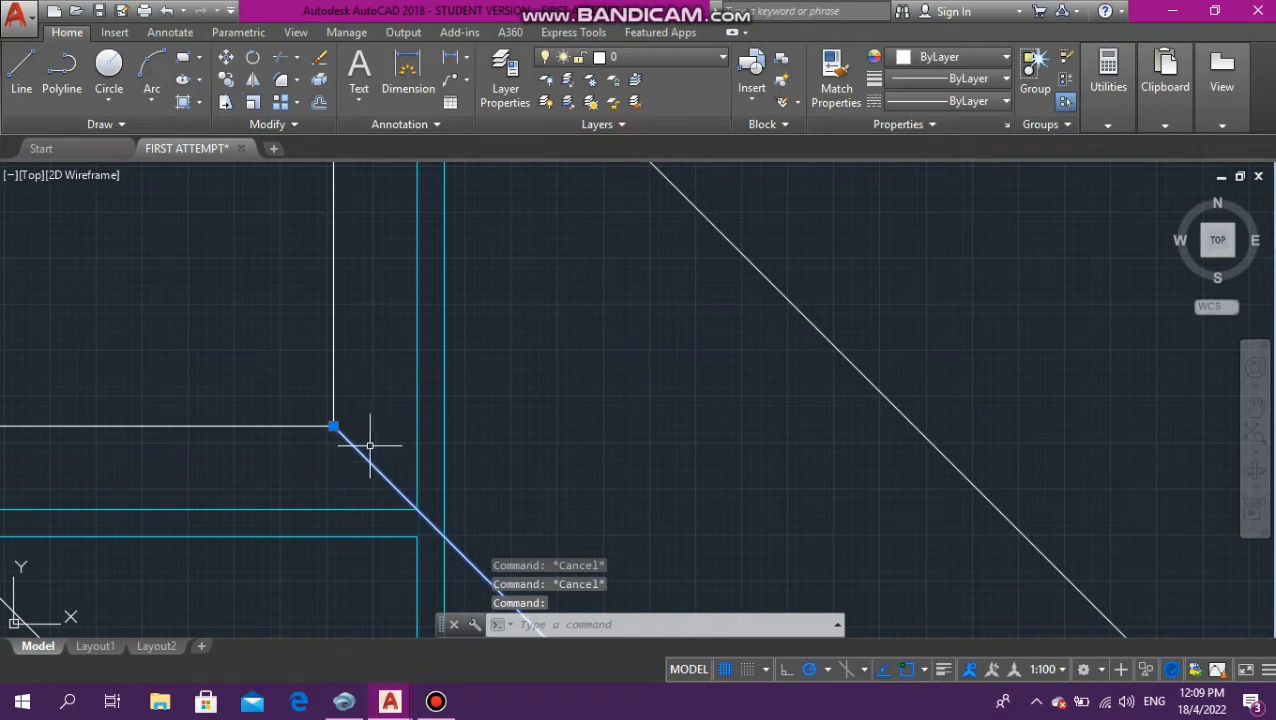
scroll(379, 456, up, 2)
scroll(381, 456, down, 8)
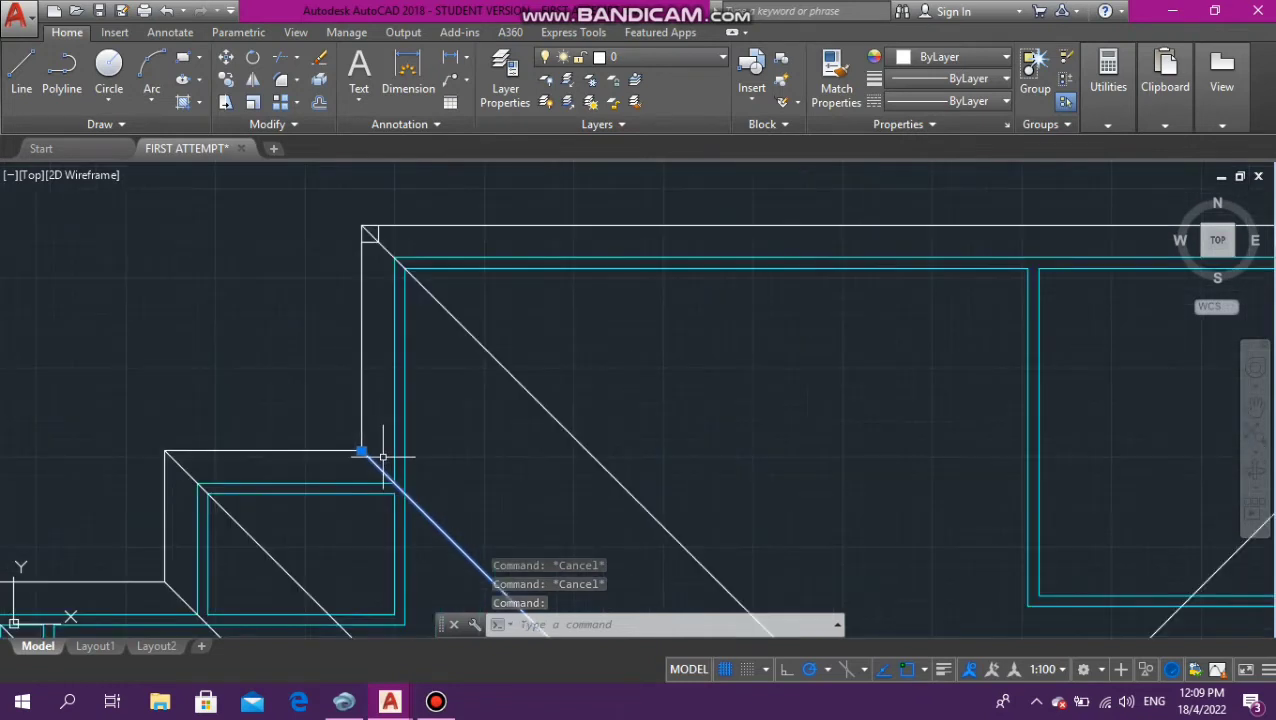
key(Escape)
Highlight the diagonal hip line at the marked upper-left roof corner to examine how it divides the corner
scroll(405, 320, up, 4)
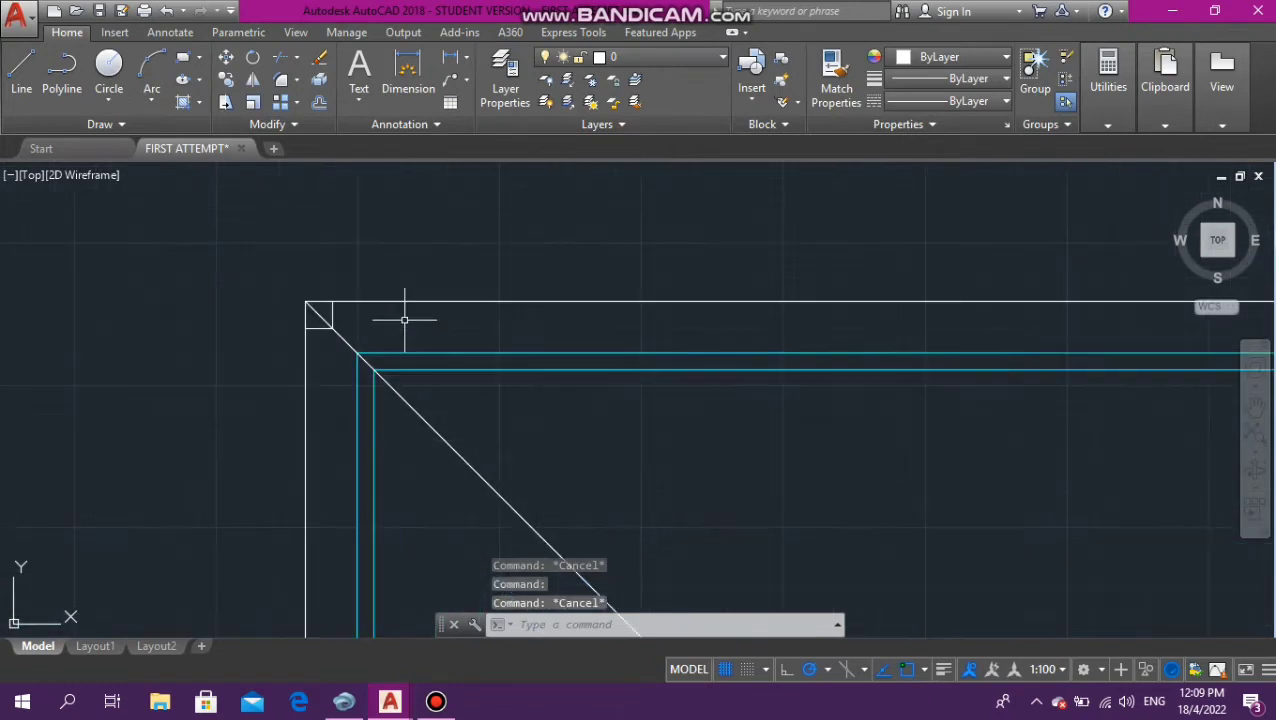
click(341, 337)
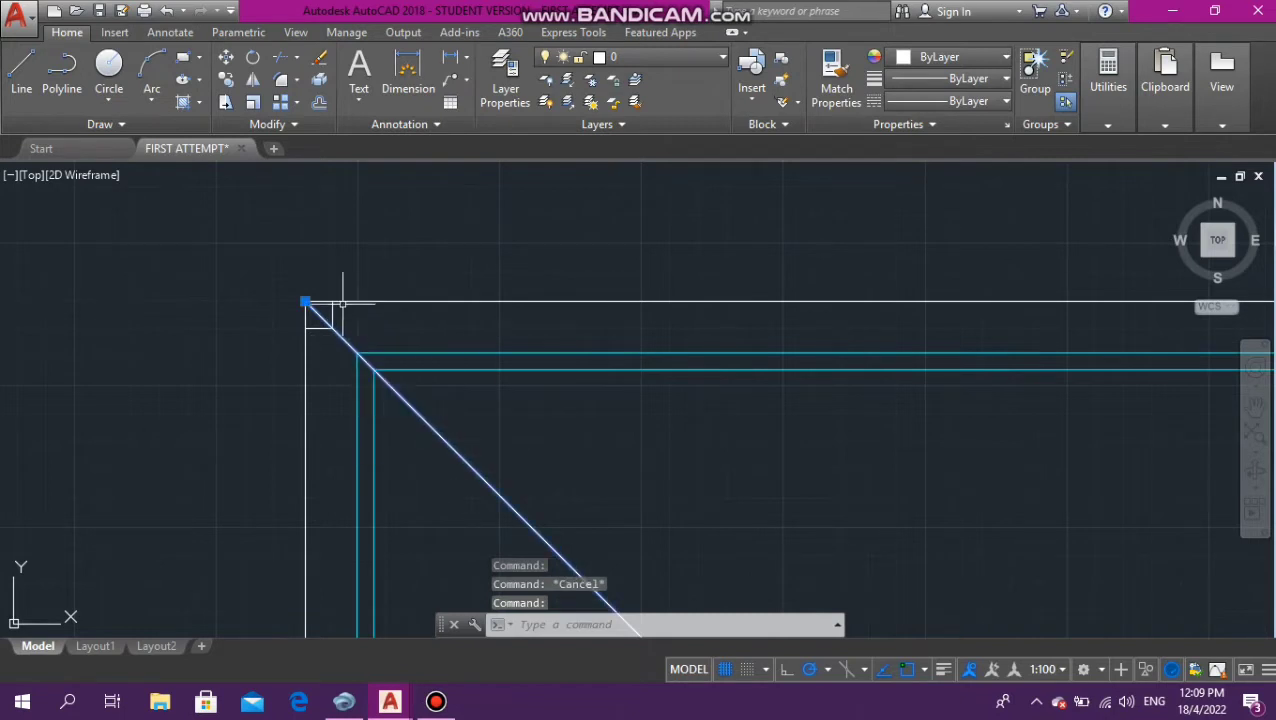
scroll(340, 300, up, 8)
key(Escape)
key(Escape)
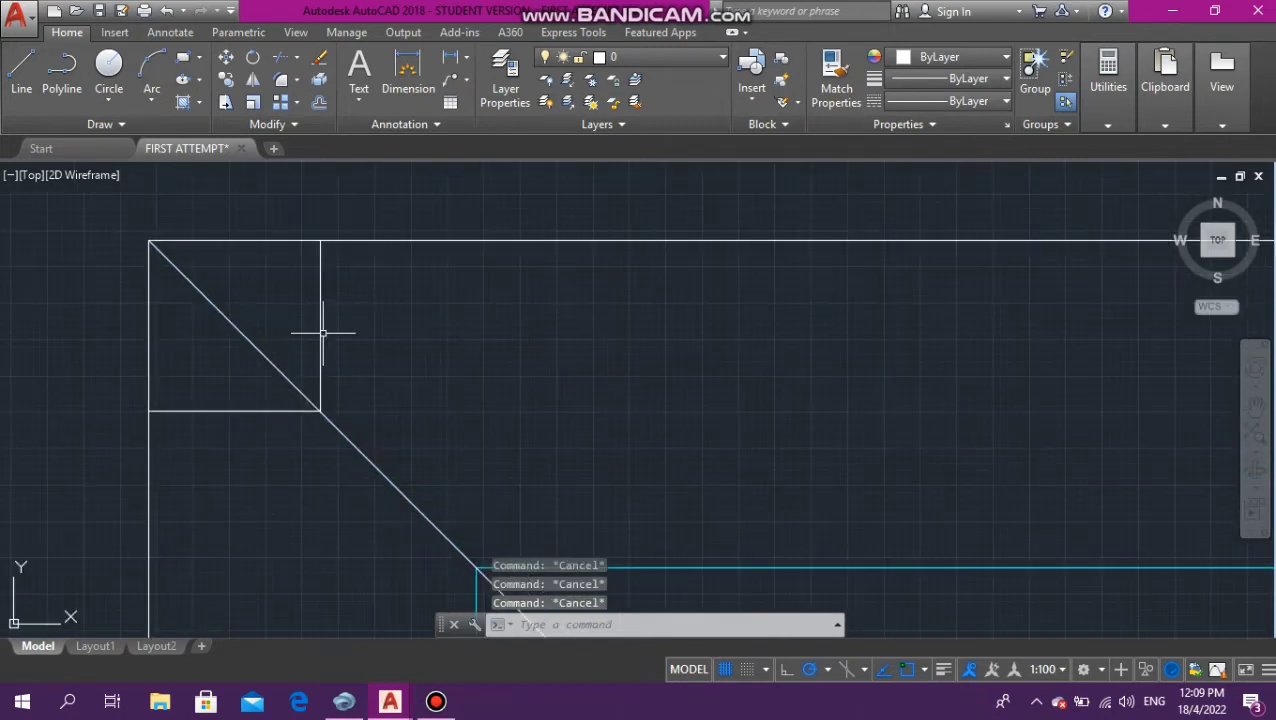
Erase the right-angle marker at the roof corner and the whole L-shaped bisecting sketch above the roof plan
click(321, 333)
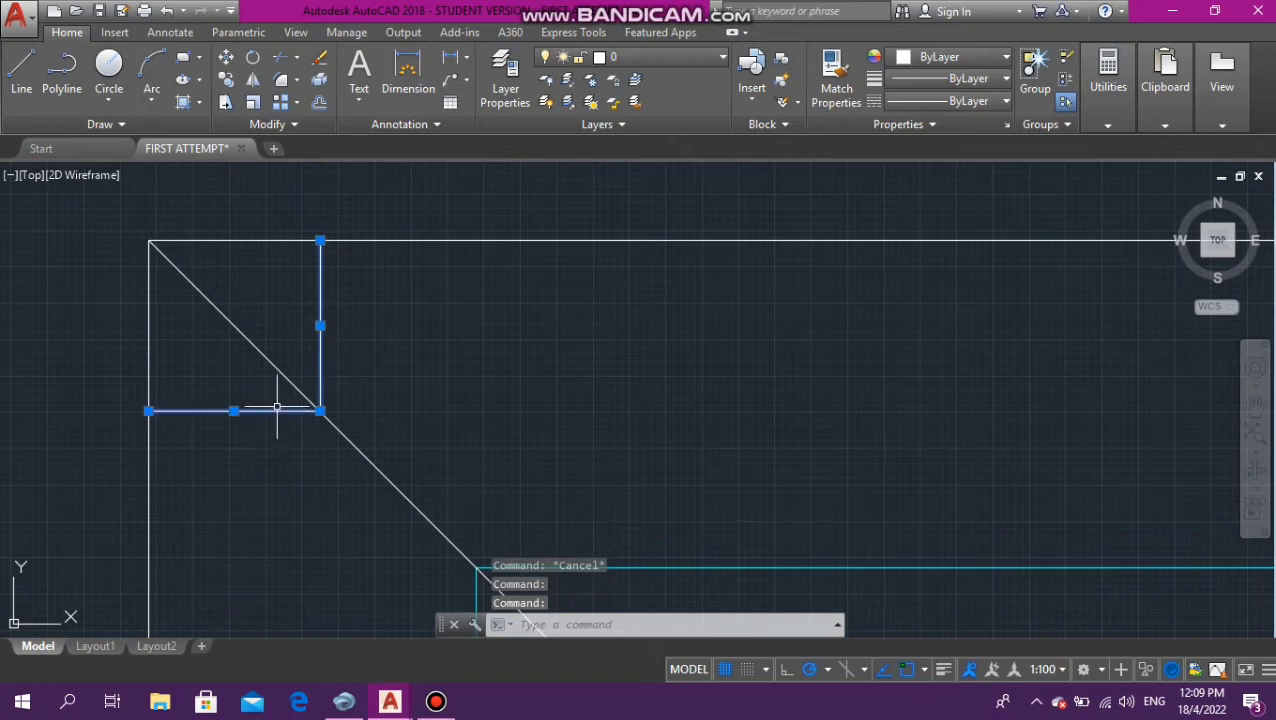
key(Delete)
scroll(330, 370, down, 5)
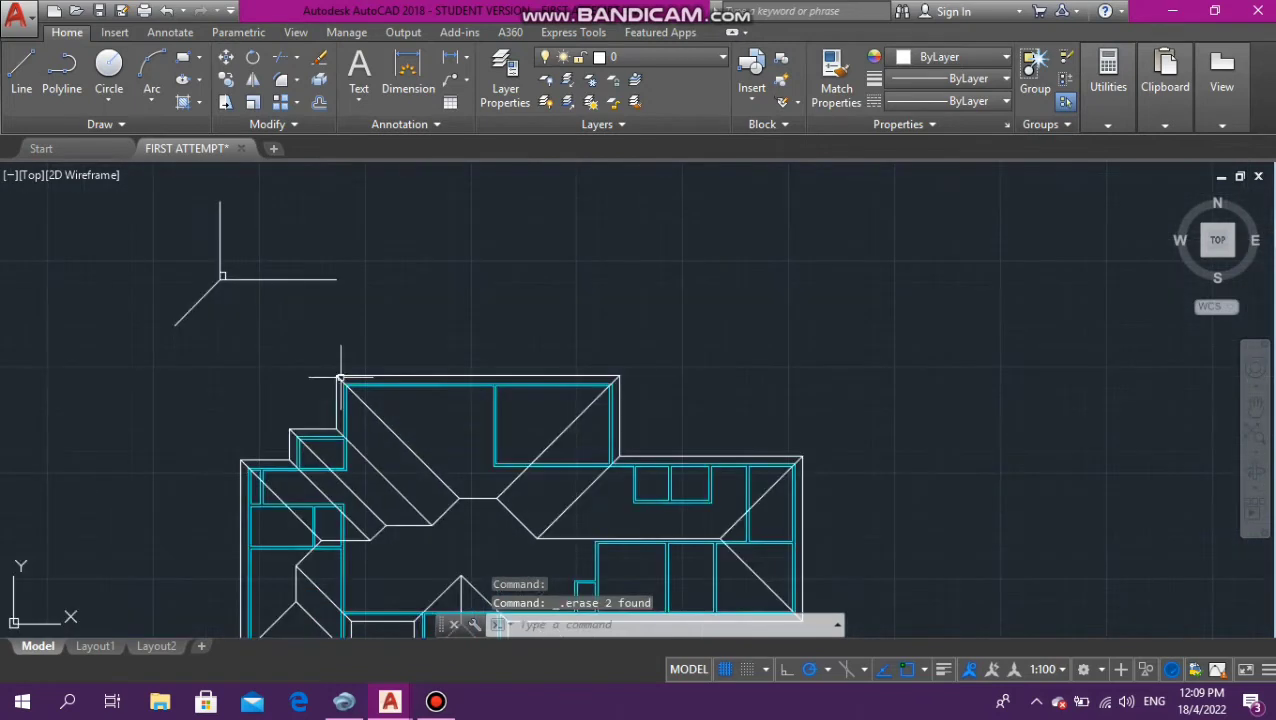
scroll(166, 336, down, 2)
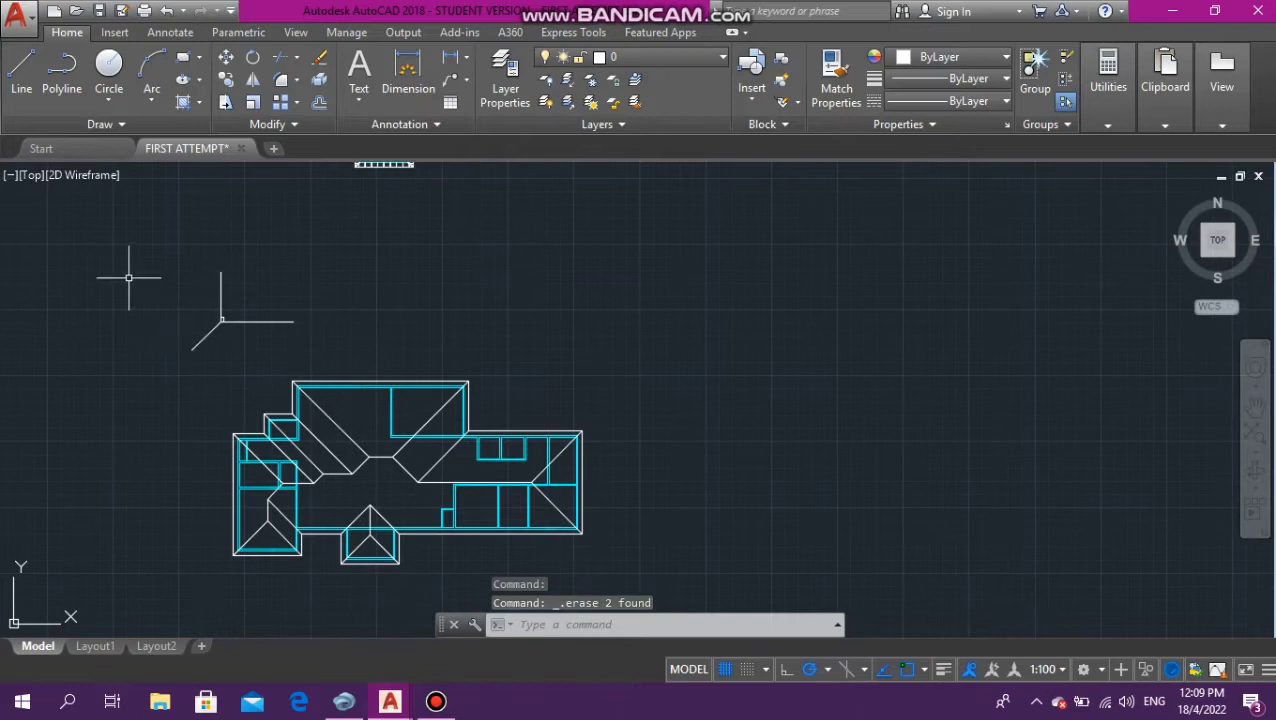
click(137, 241)
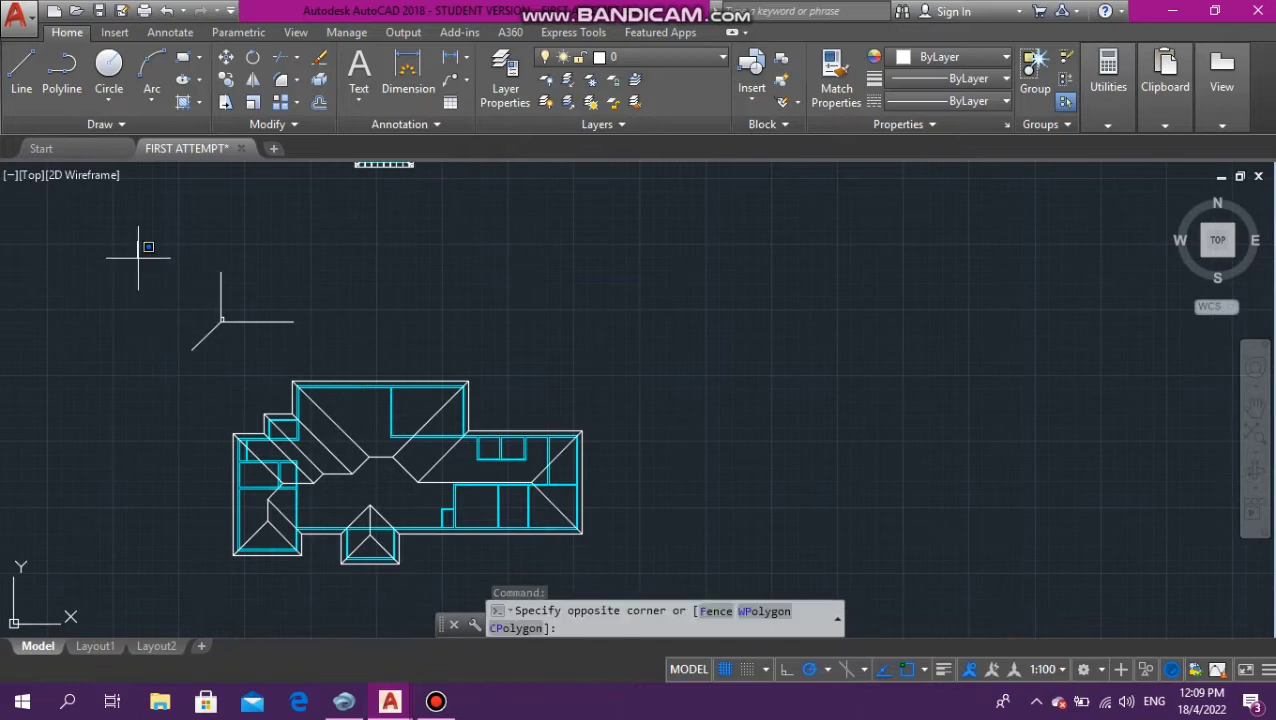
click(343, 362)
key(Delete)
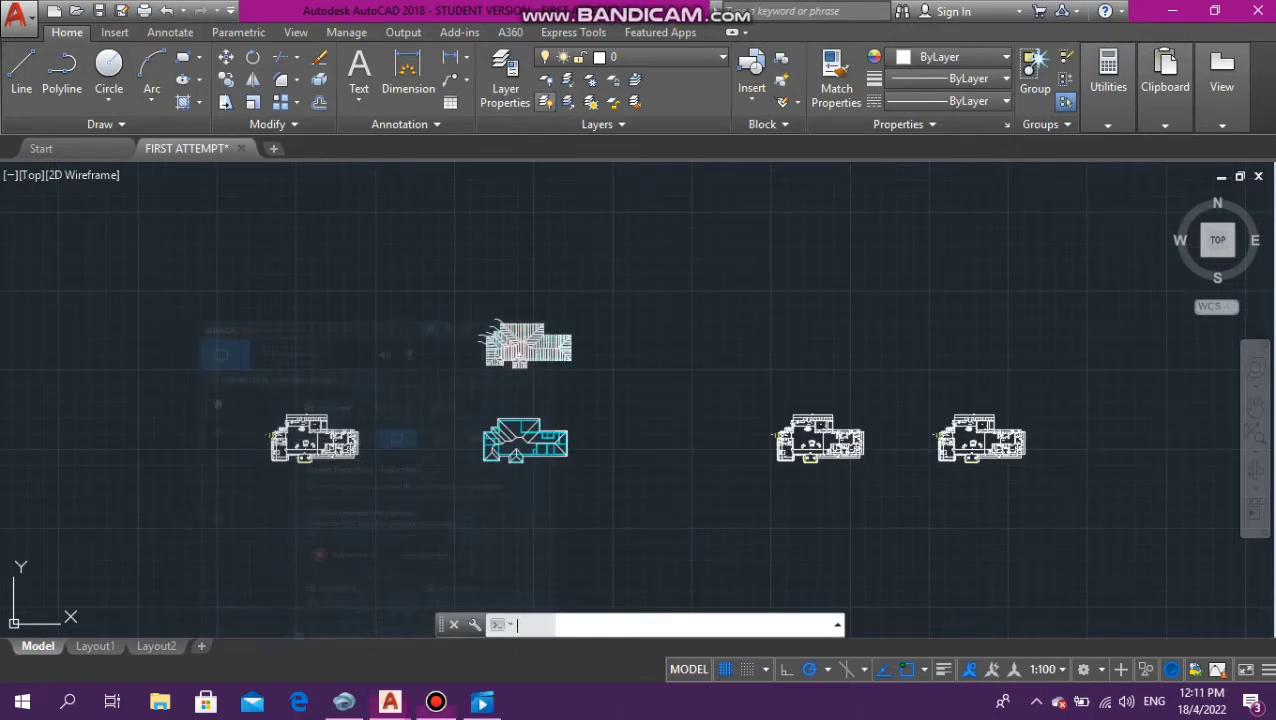
Examine the short horizontal ridge line between the two upper hips in the middle of the roof plan
scroll(528, 483, up, 3)
scroll(506, 320, up, 4)
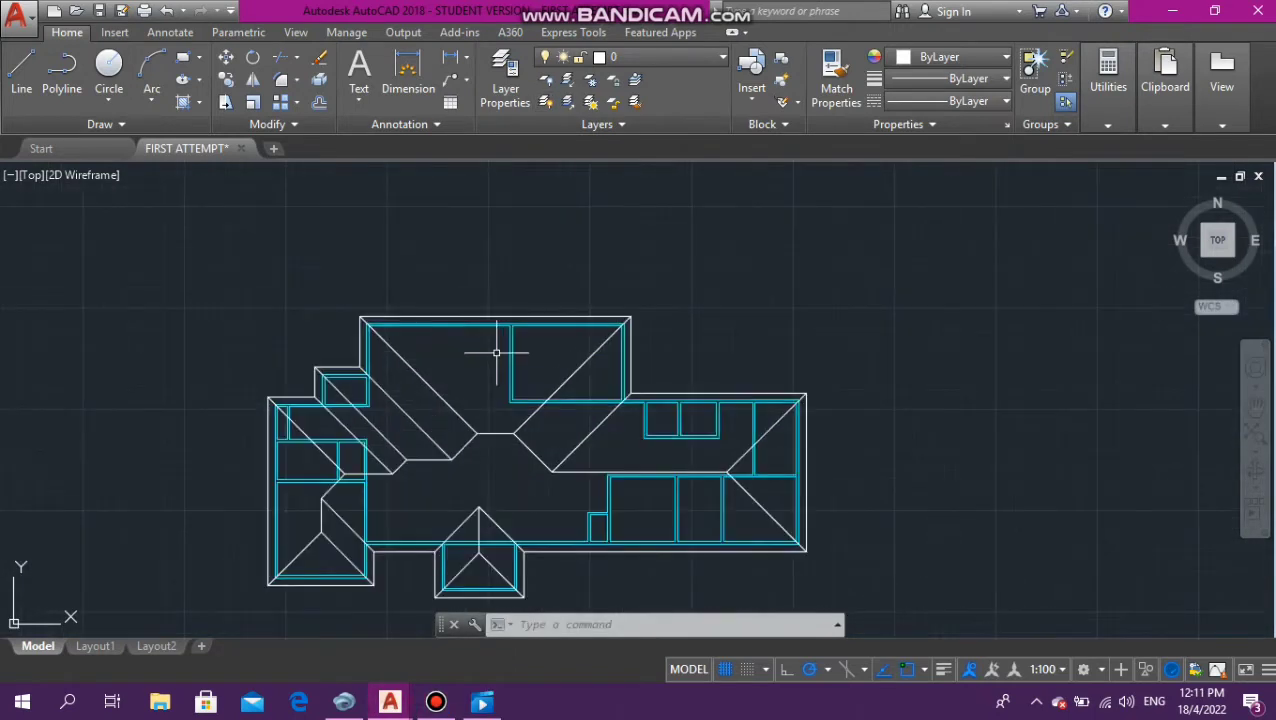
scroll(489, 432, up, 5)
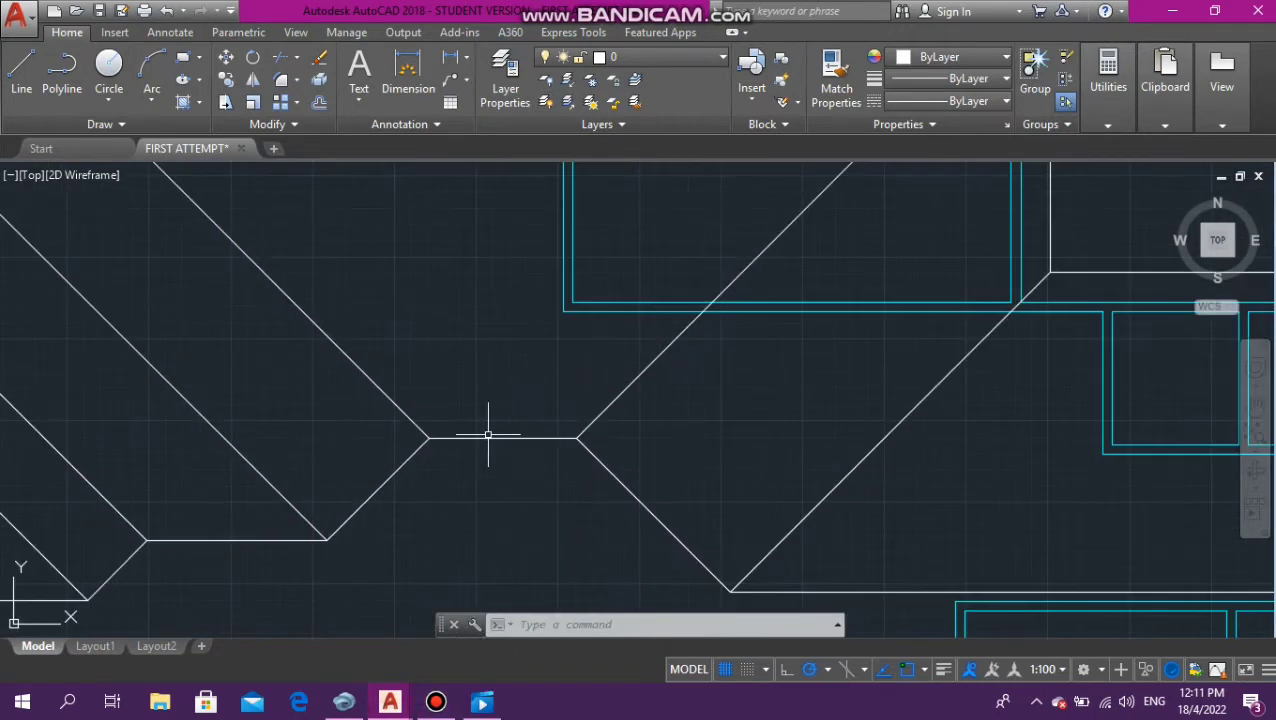
scroll(471, 409, down, 2)
scroll(397, 432, down, 2)
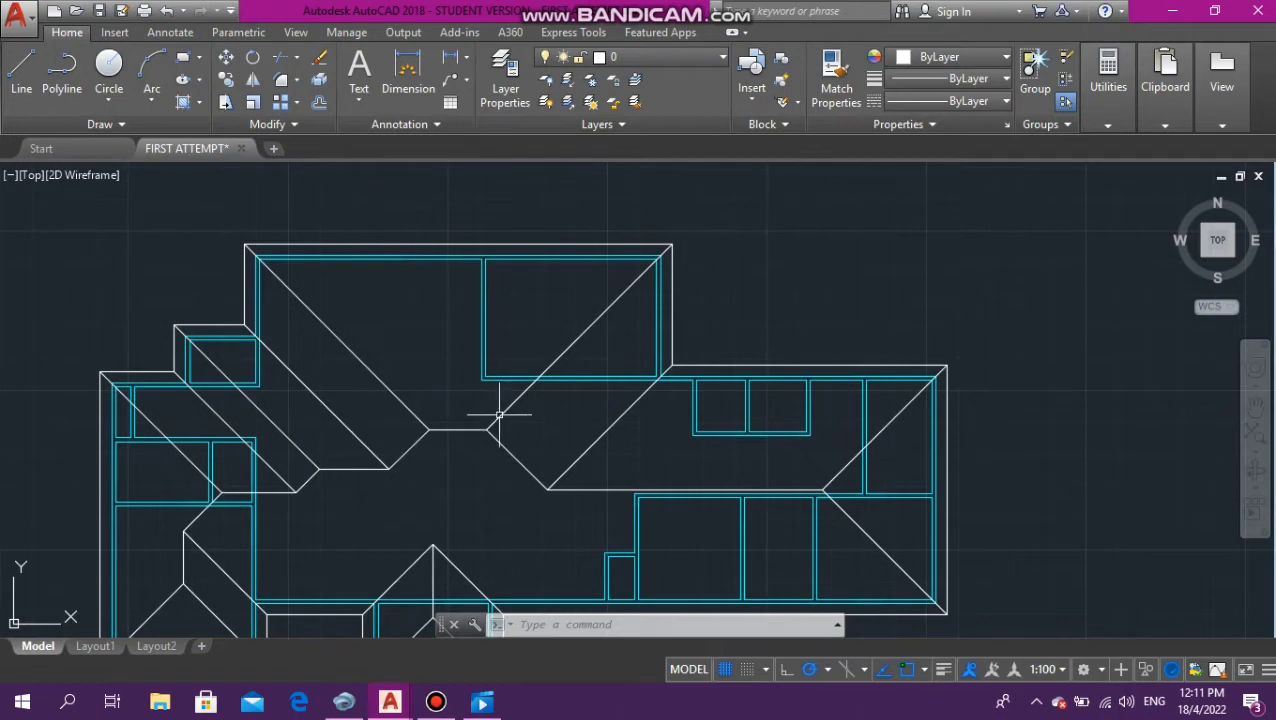
scroll(478, 425, up, 5)
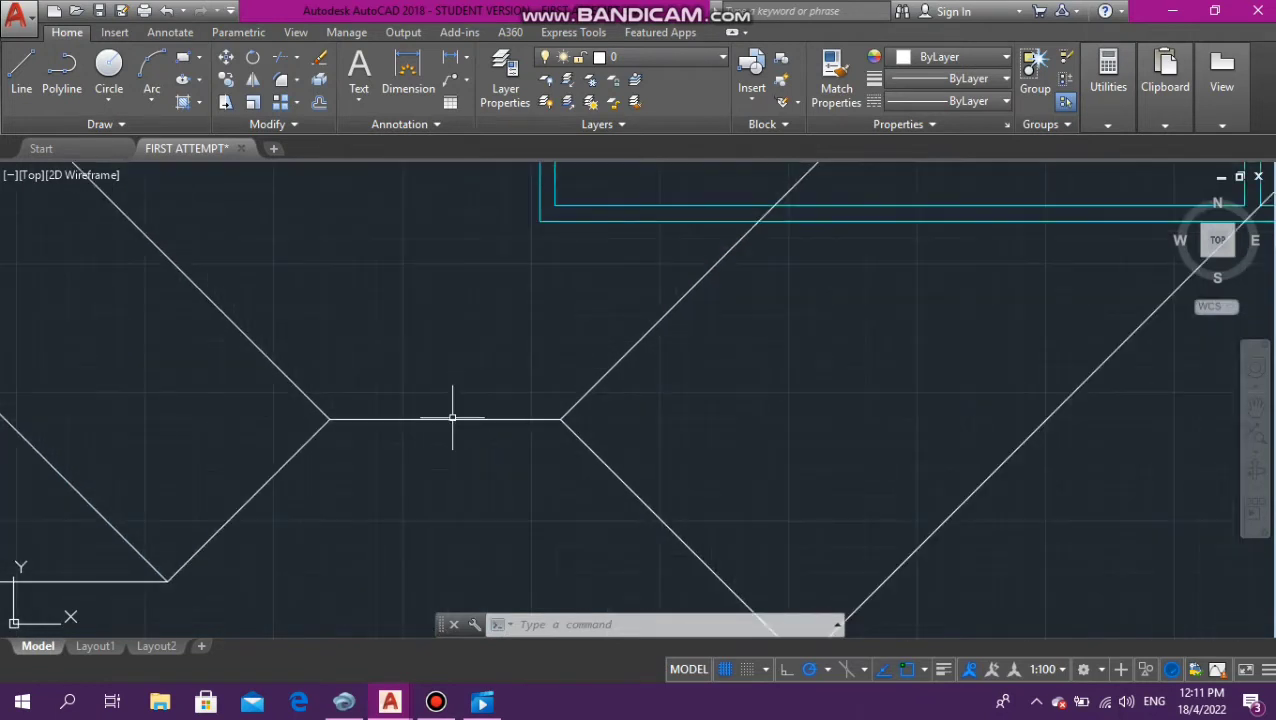
Offset the left diagonal hip line of the lower-left wing by 25 to both sides
scroll(471, 431, down, 2)
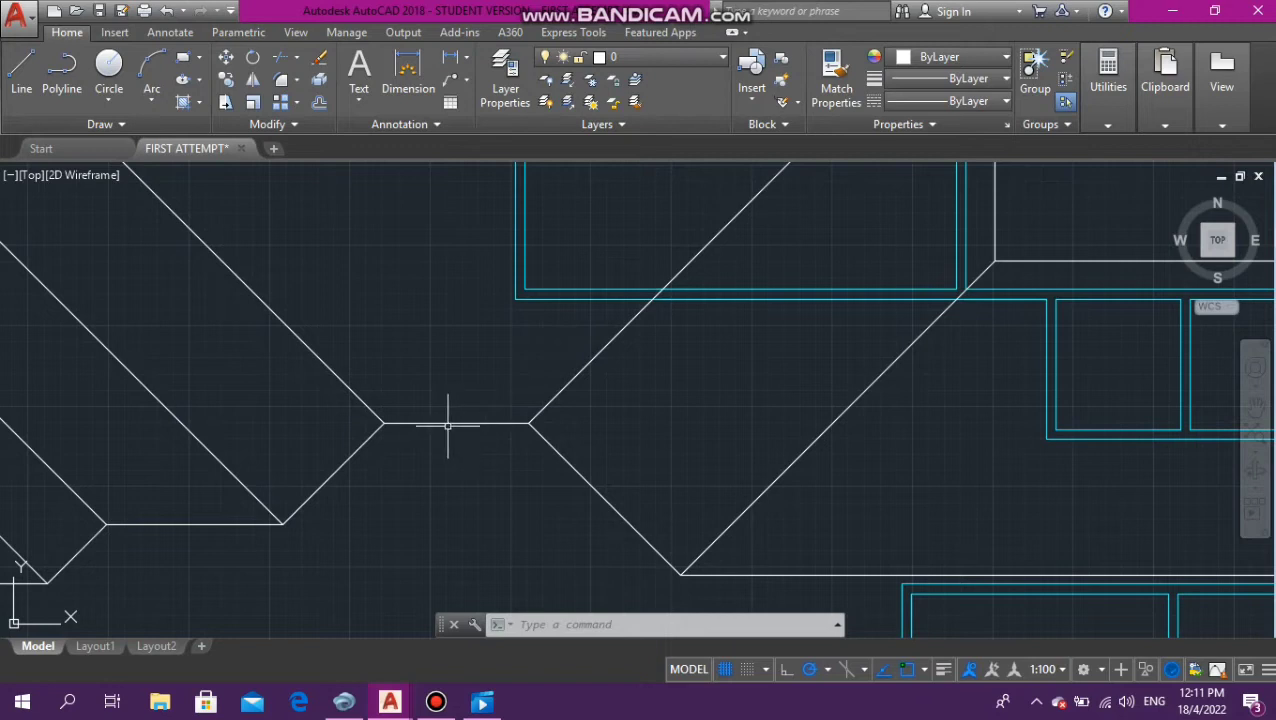
scroll(447, 425, down, 8)
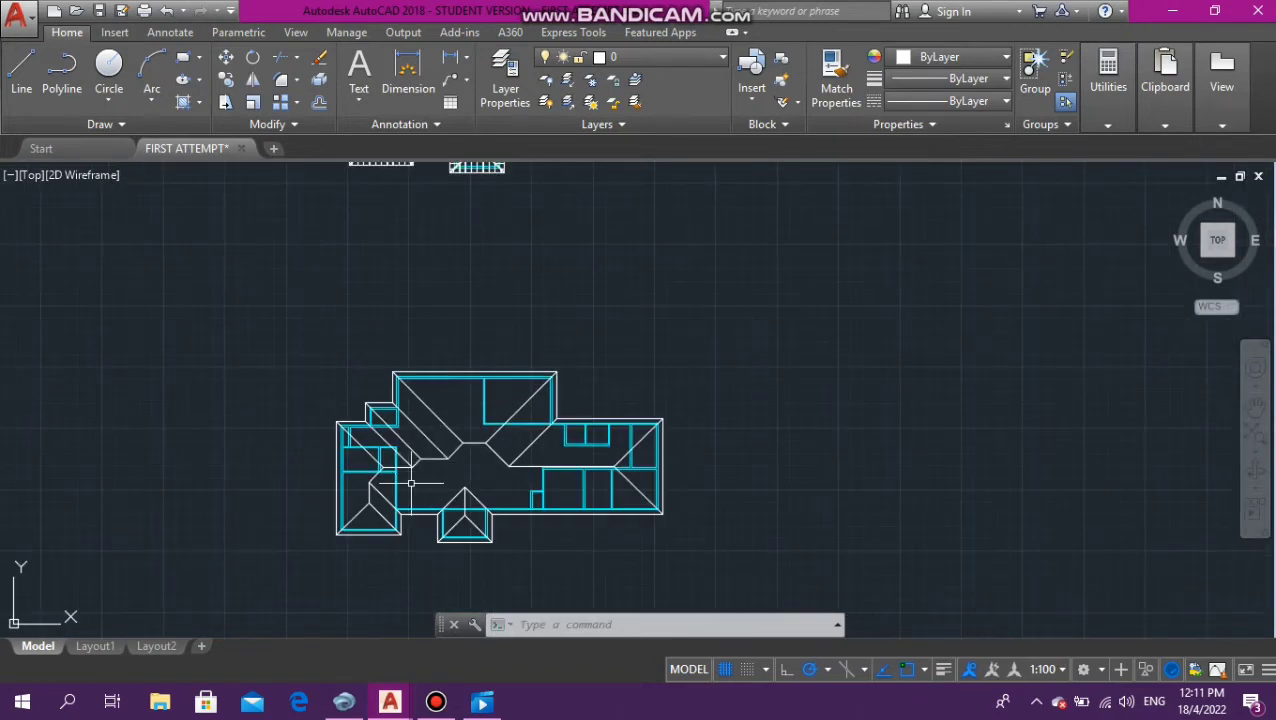
scroll(365, 516, up, 6)
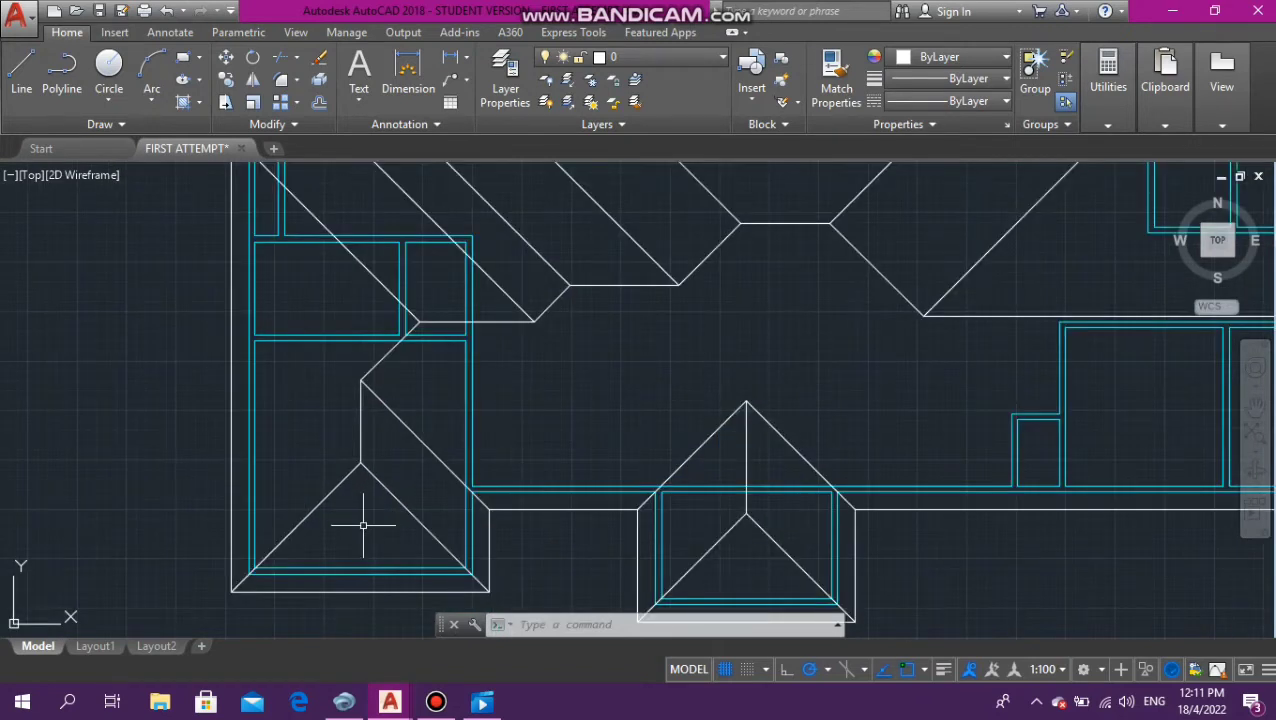
text(f)
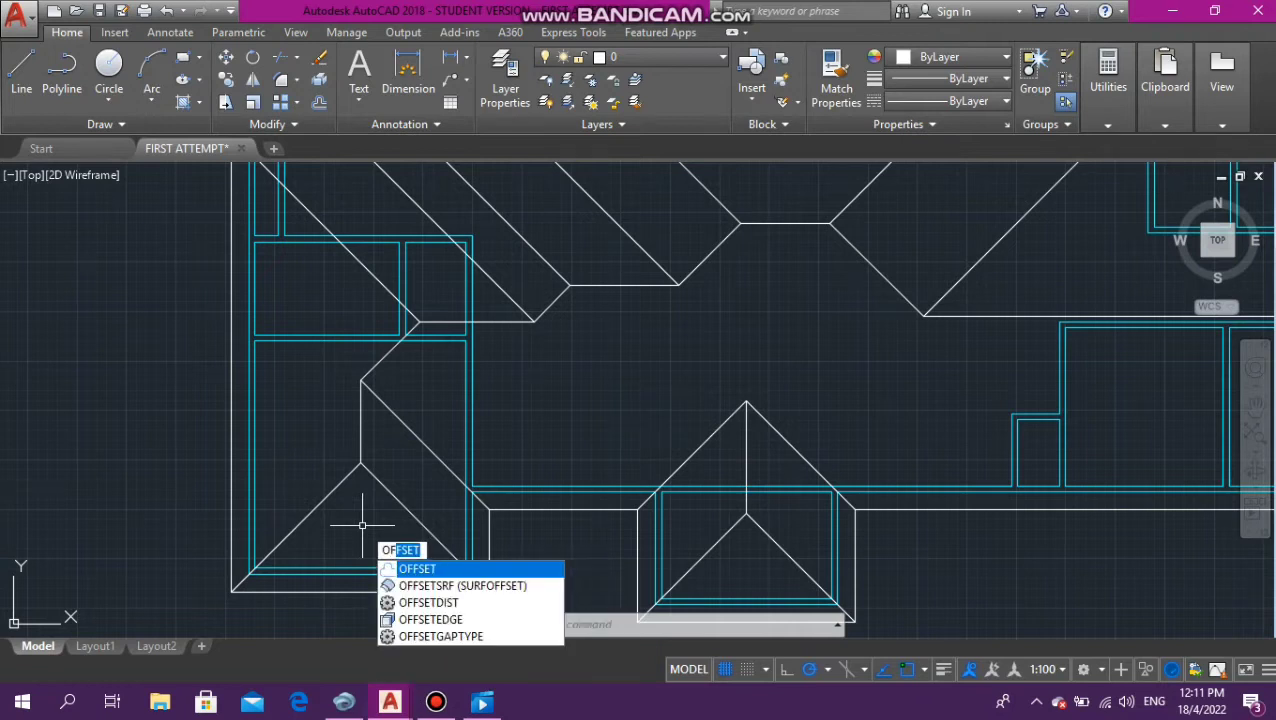
key(Return)
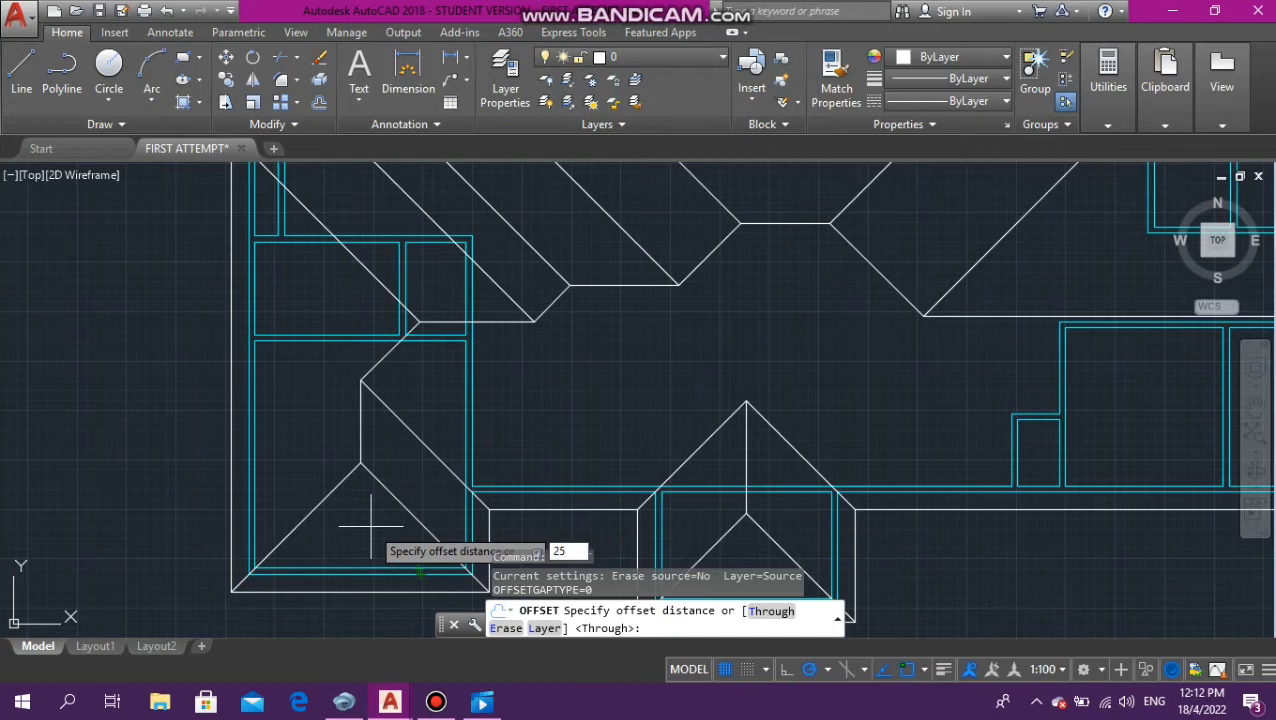
text(25)
key(Return)
scroll(380, 452, down, 5)
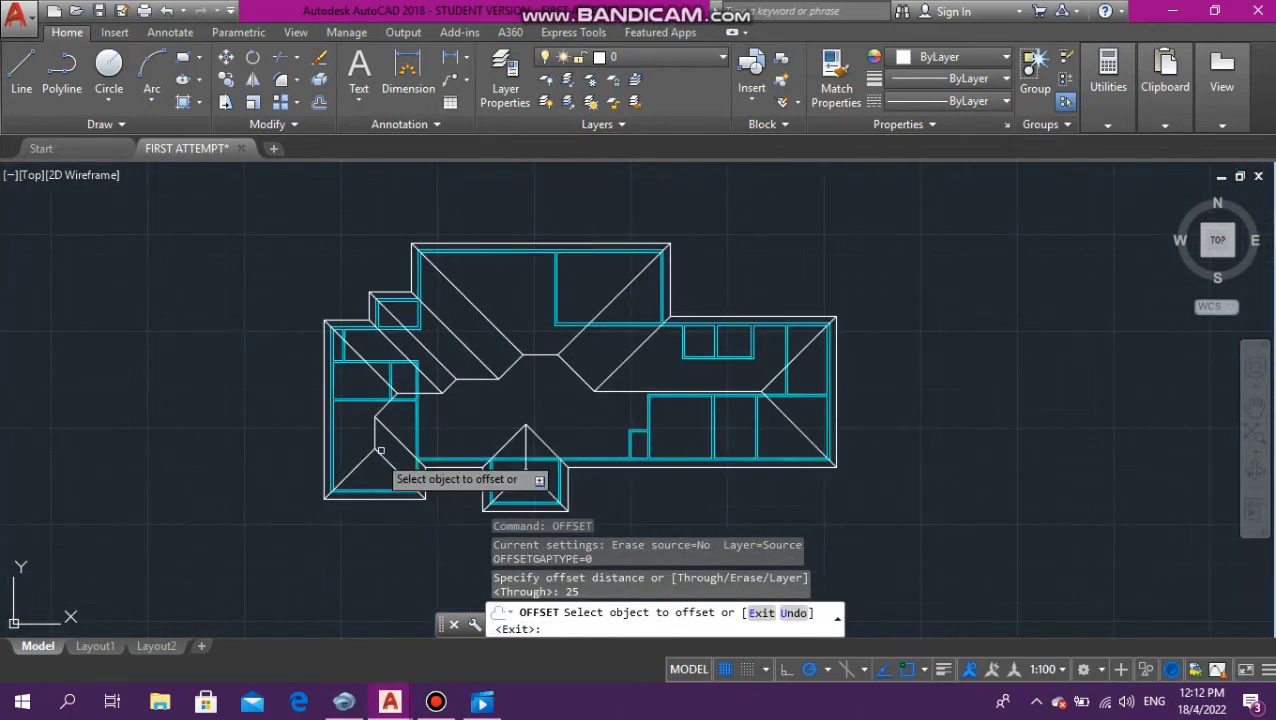
scroll(336, 490, up, 6)
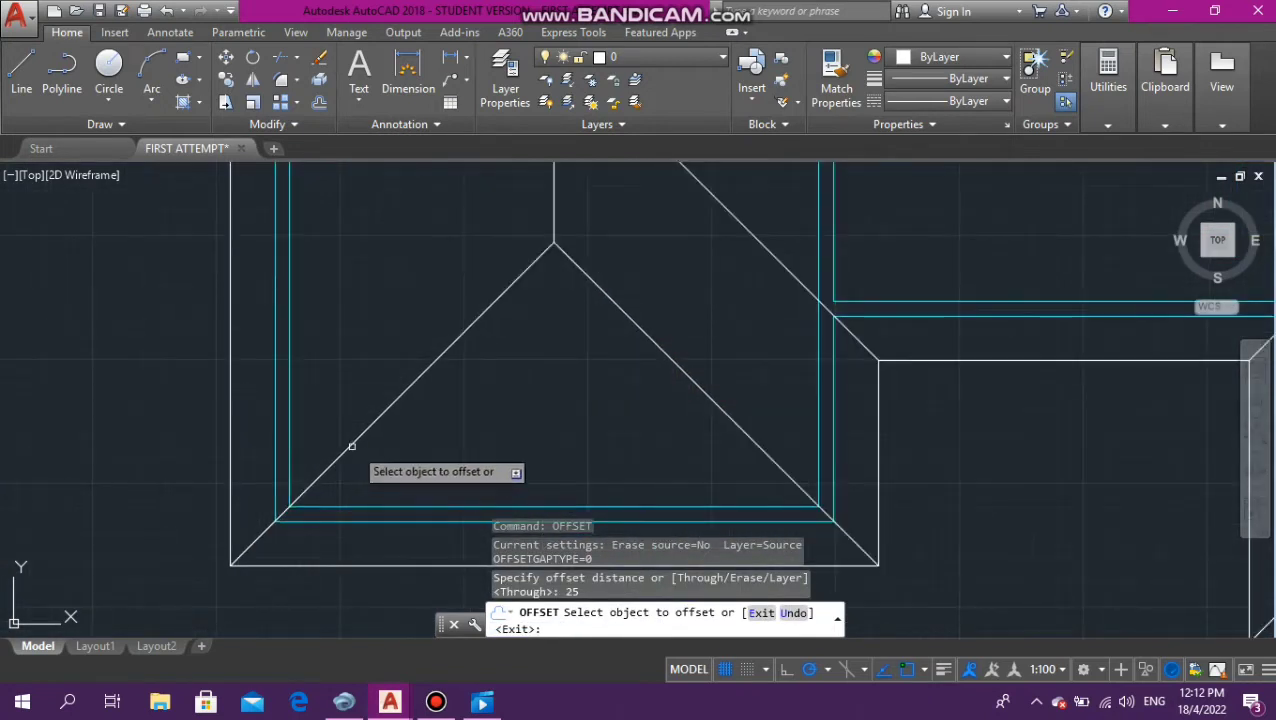
scroll(364, 428, up, 3)
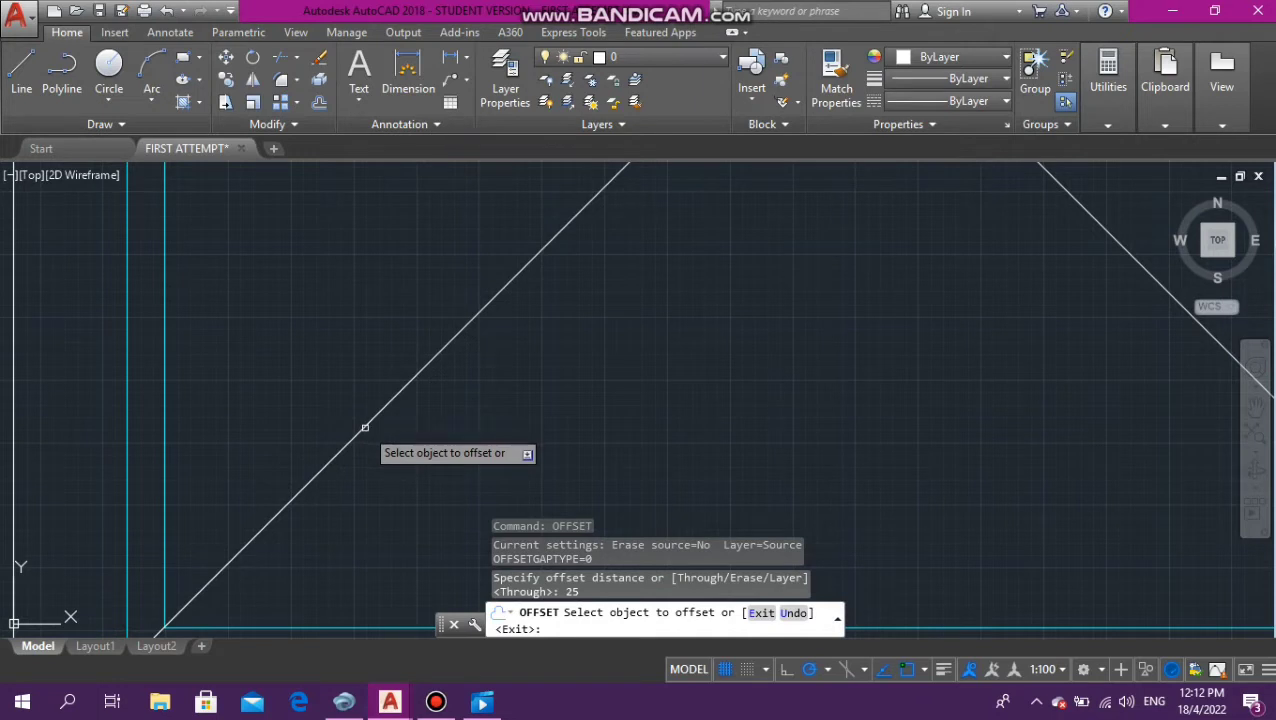
click(368, 422)
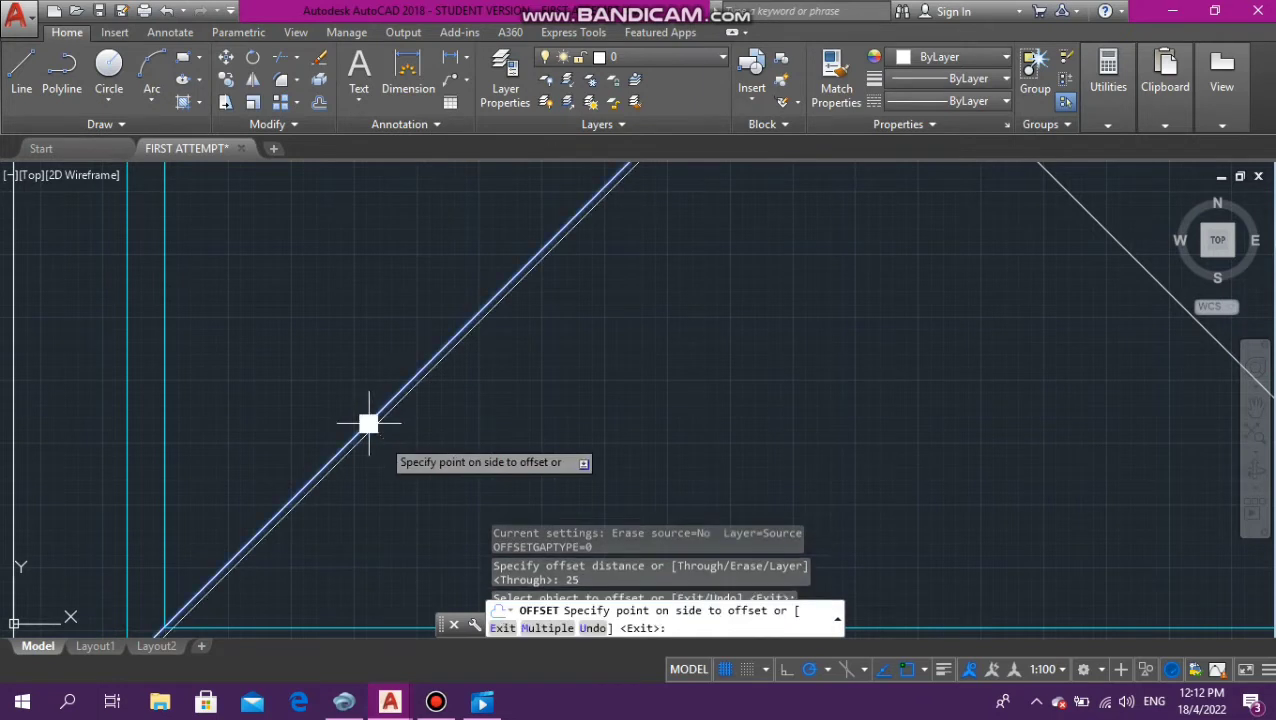
click(412, 455)
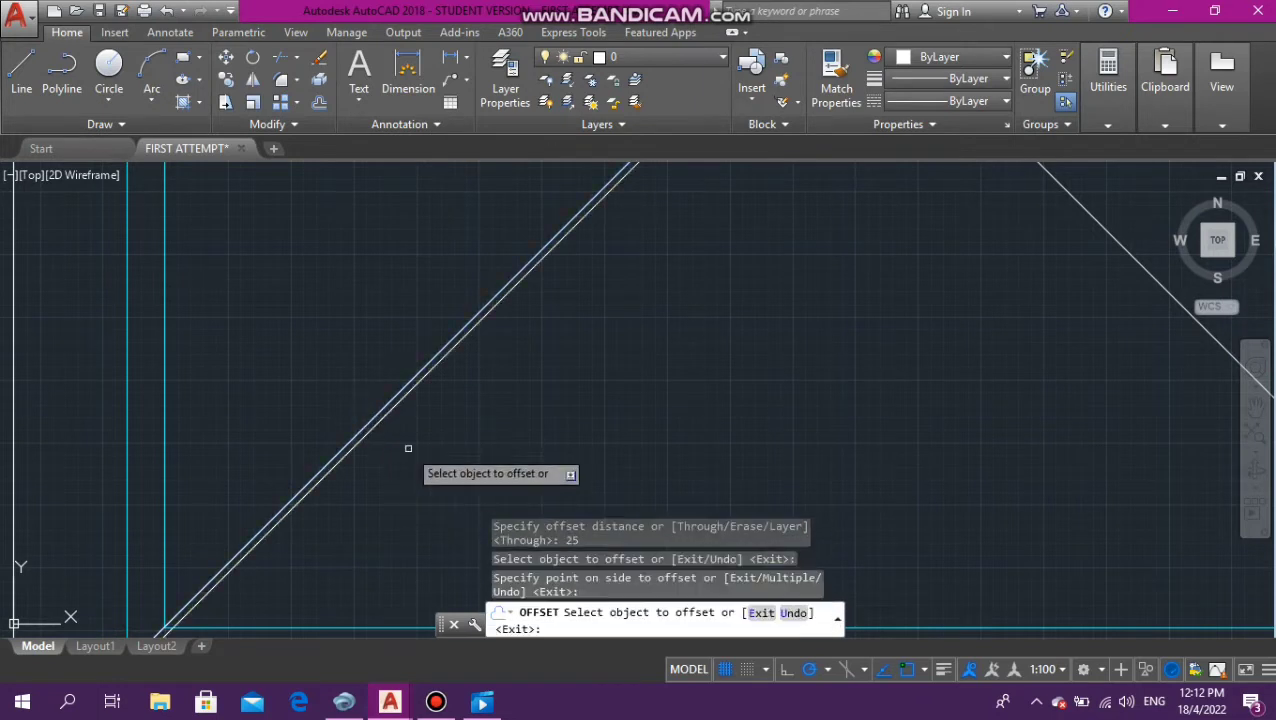
click(345, 440)
click(237, 302)
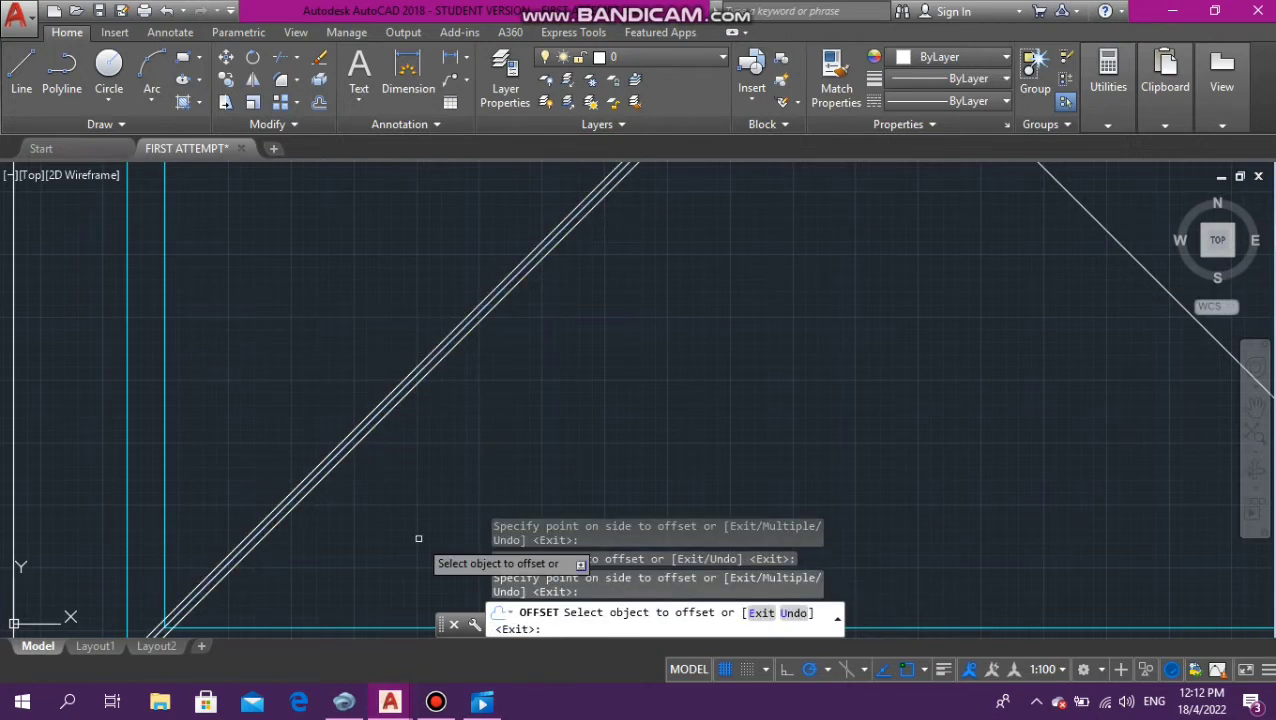
Offset the right diagonal hip line of the lower-left wing by 25 to both sides
scroll(410, 520, down, 5)
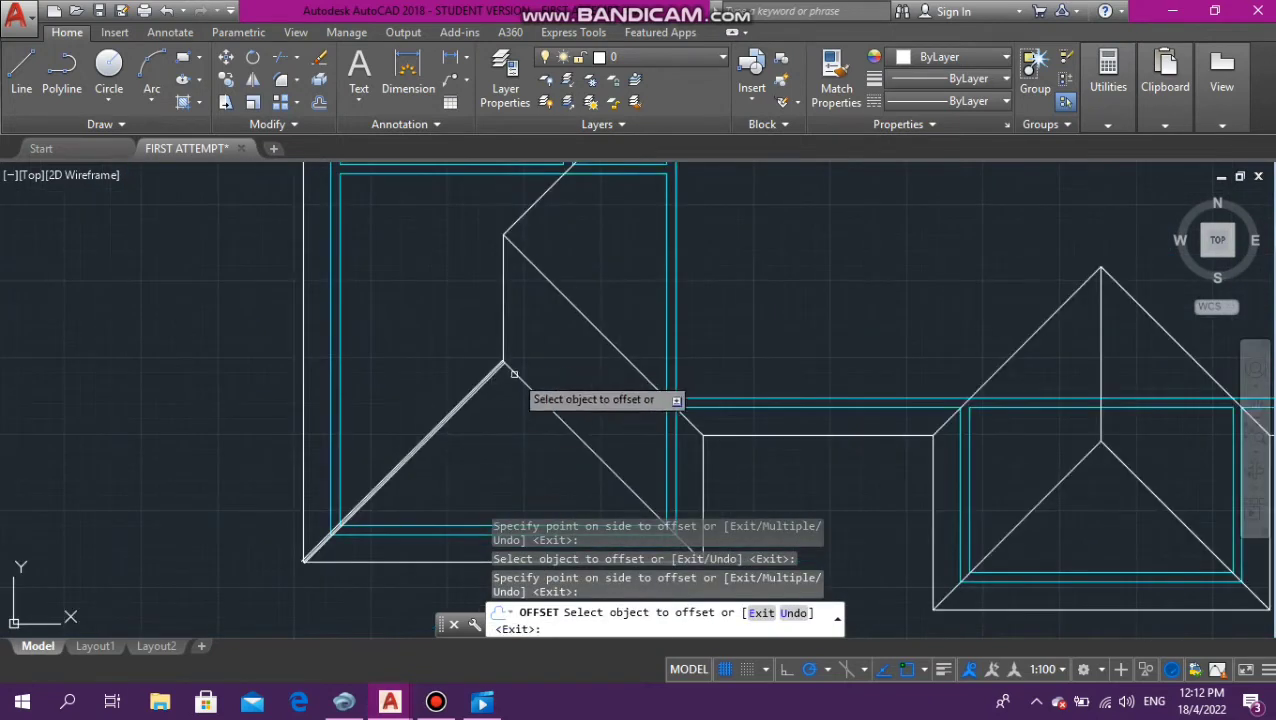
scroll(494, 376, up, 5)
scroll(494, 364, up, 5)
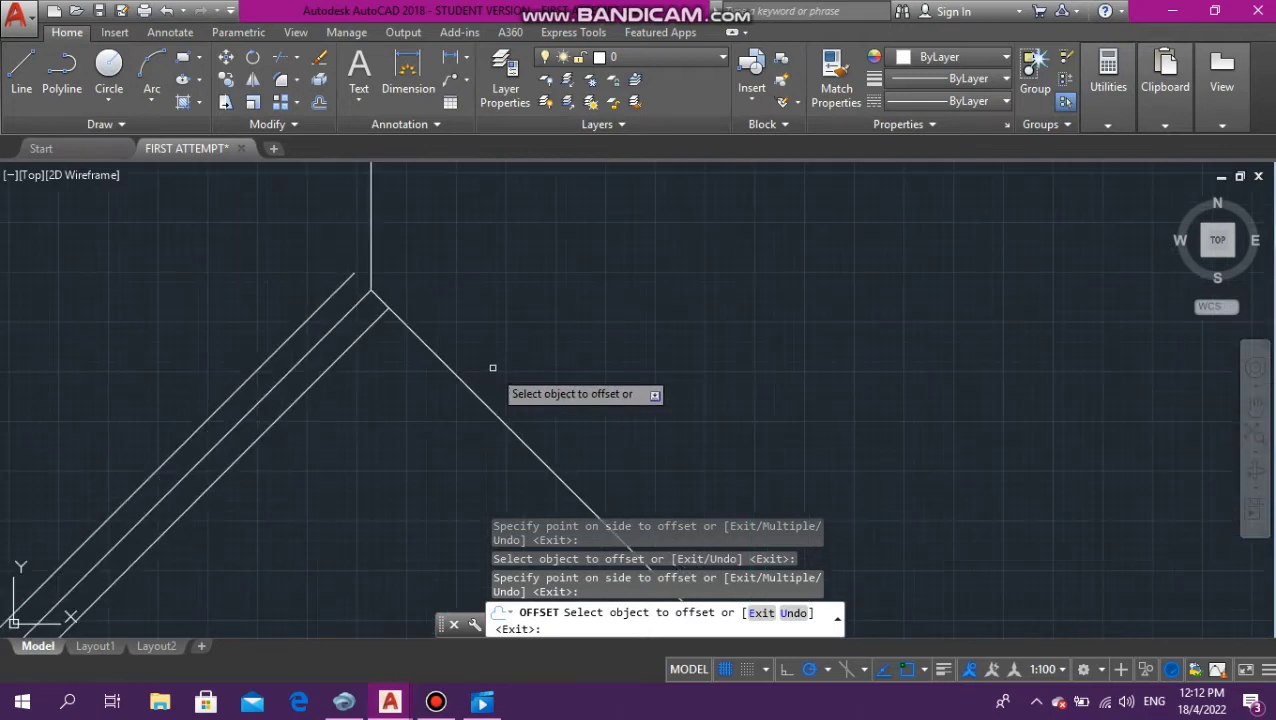
click(481, 401)
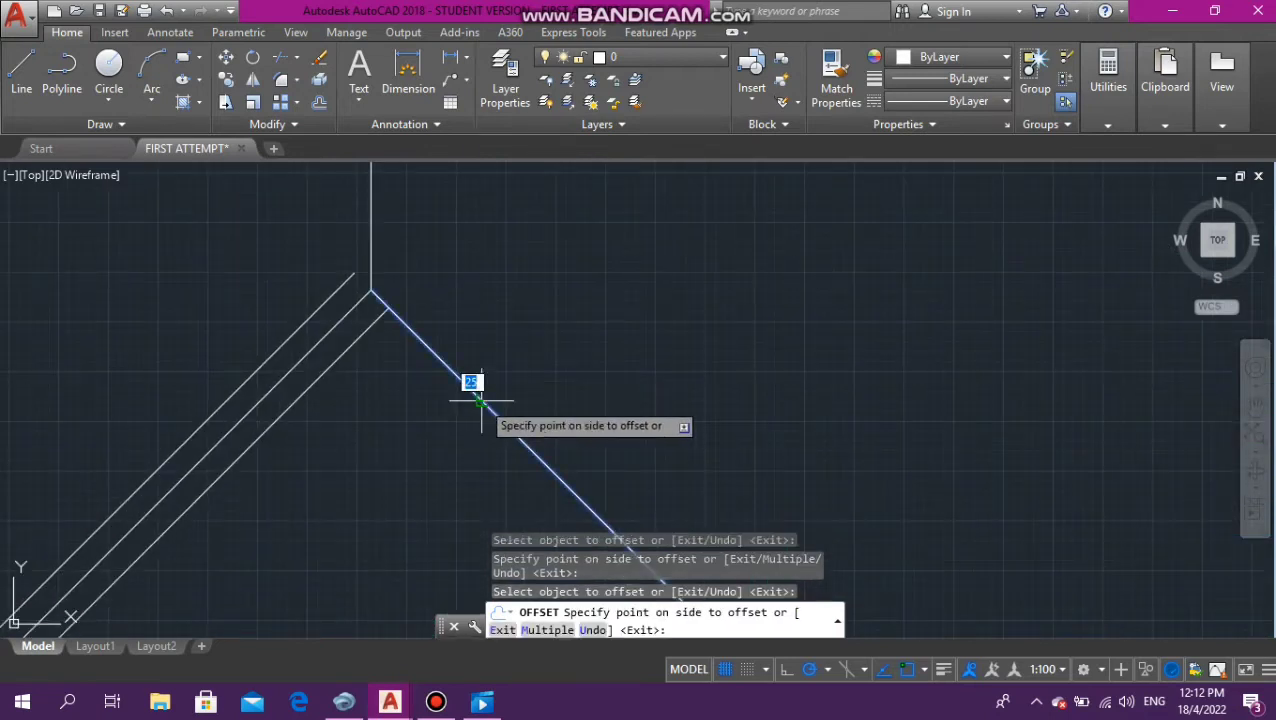
click(395, 445)
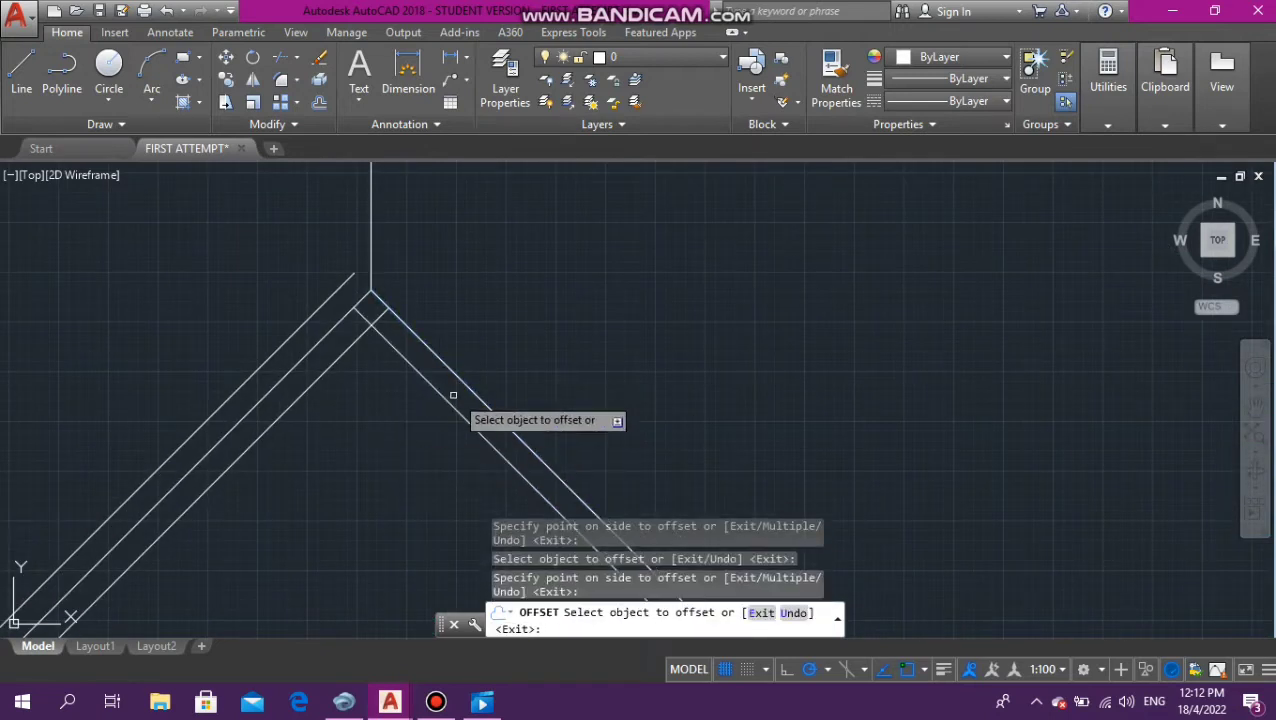
click(476, 366)
click(513, 348)
Offset the short vertical ridge line above the lower-left wing's two hips by 25 to both sides
scroll(513, 336, down, 4)
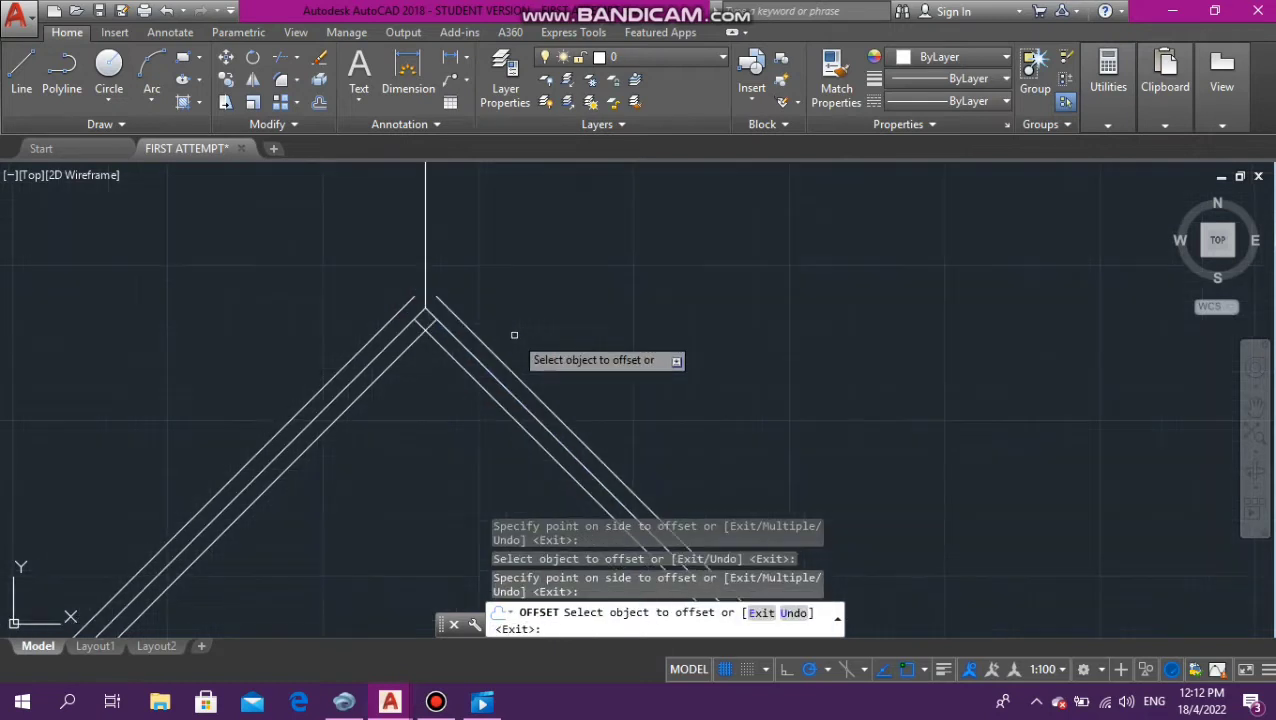
scroll(473, 240, up, 3)
click(482, 277)
click(467, 285)
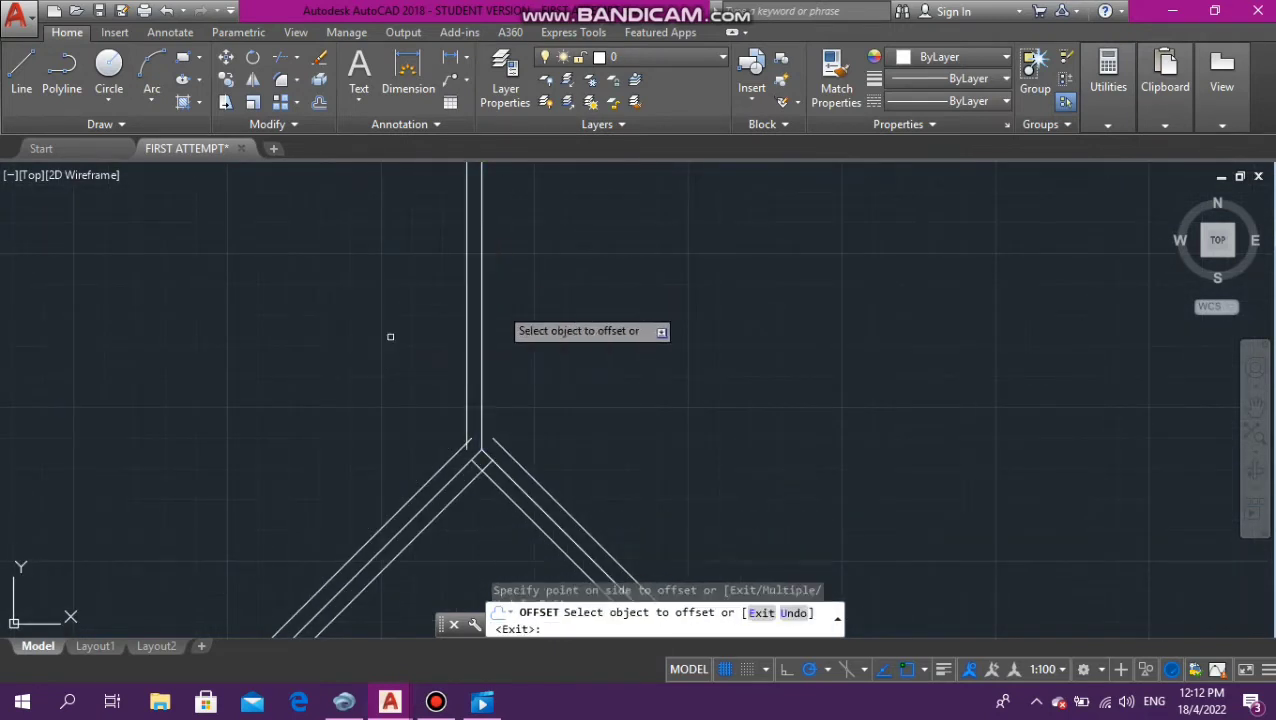
click(483, 348)
click(607, 342)
Offset the short diagonal line rising from the vertical ridge's upper end towards the horizontal ridge by 25 to both sides
scroll(600, 330, down, 3)
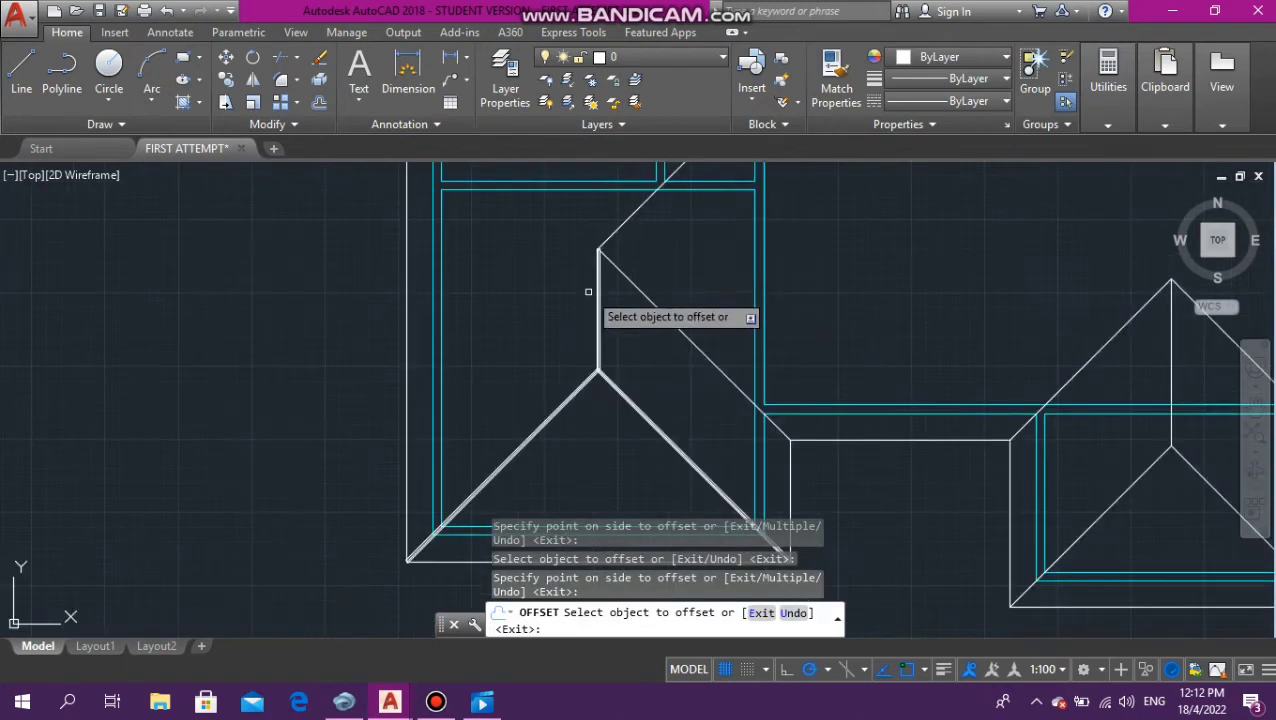
scroll(588, 291, up, 3)
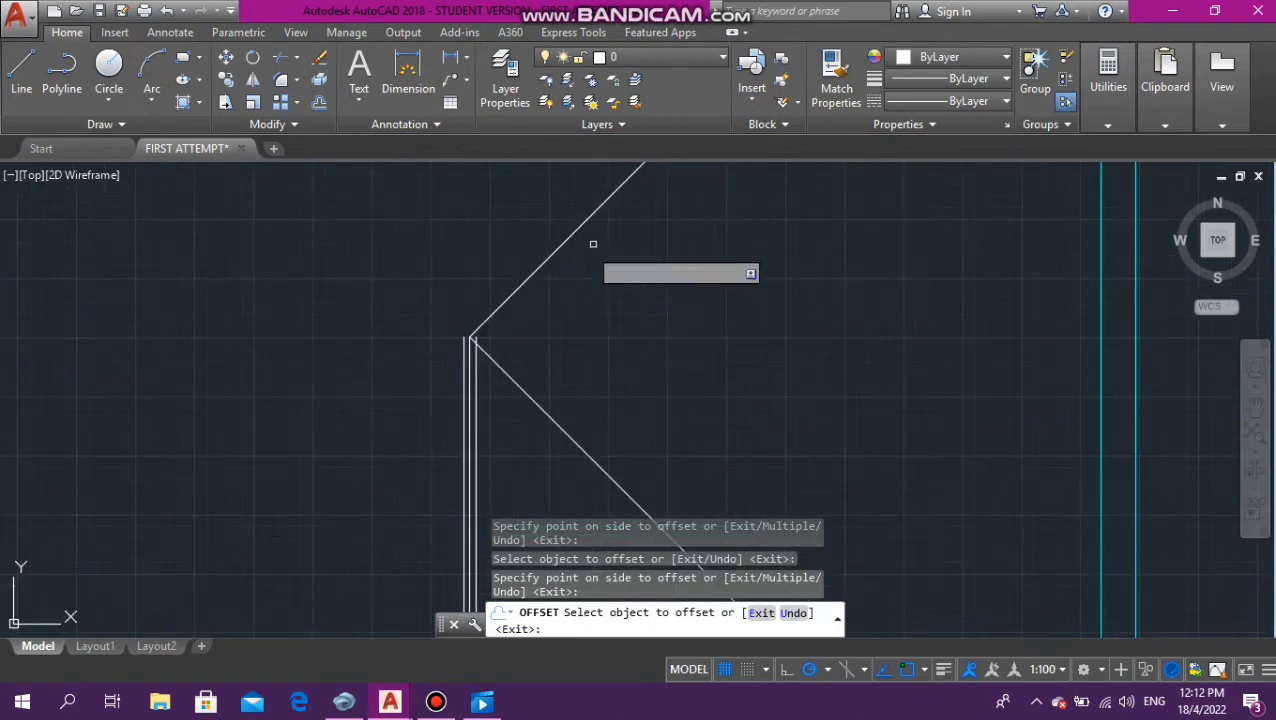
click(536, 273)
click(600, 344)
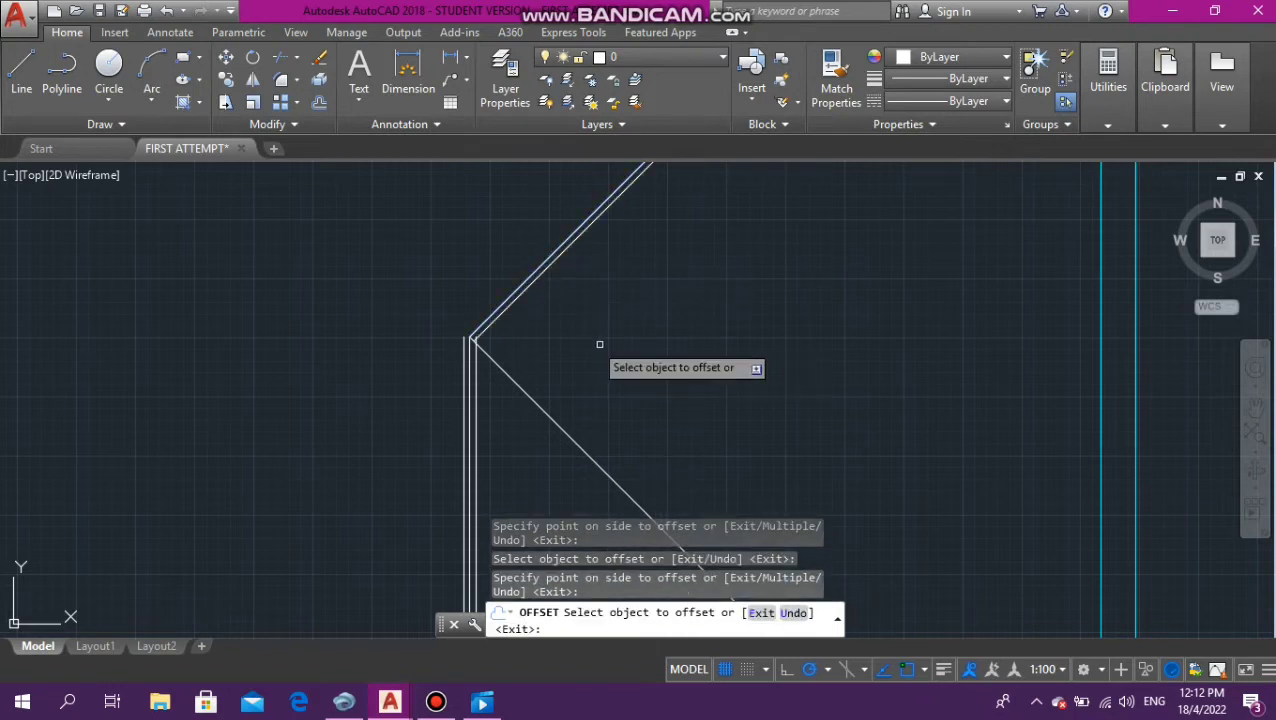
scroll(513, 248, up, 2)
scroll(527, 379, up, 2)
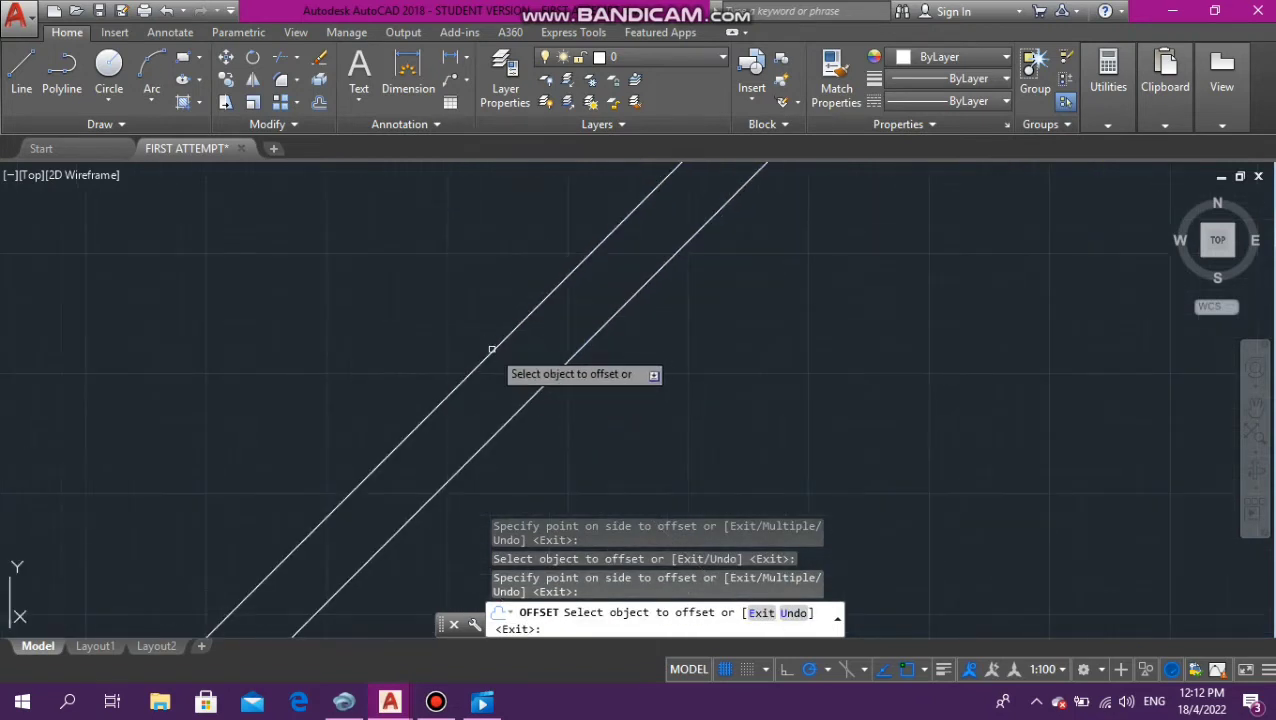
click(491, 349)
click(393, 248)
Offset the valley line running from the vertical ridge's upper end to the inner eaves corner by 25 to both sides
scroll(433, 287, down, 3)
scroll(368, 406, up, 2)
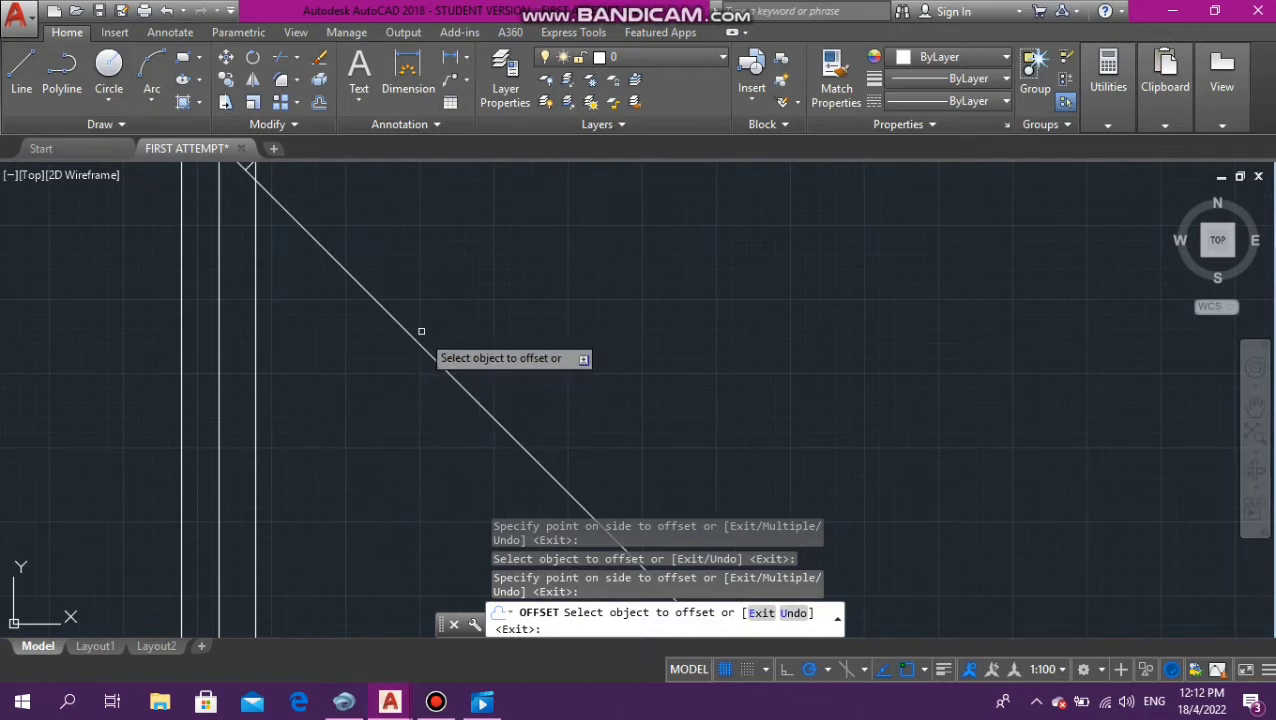
click(421, 345)
click(316, 429)
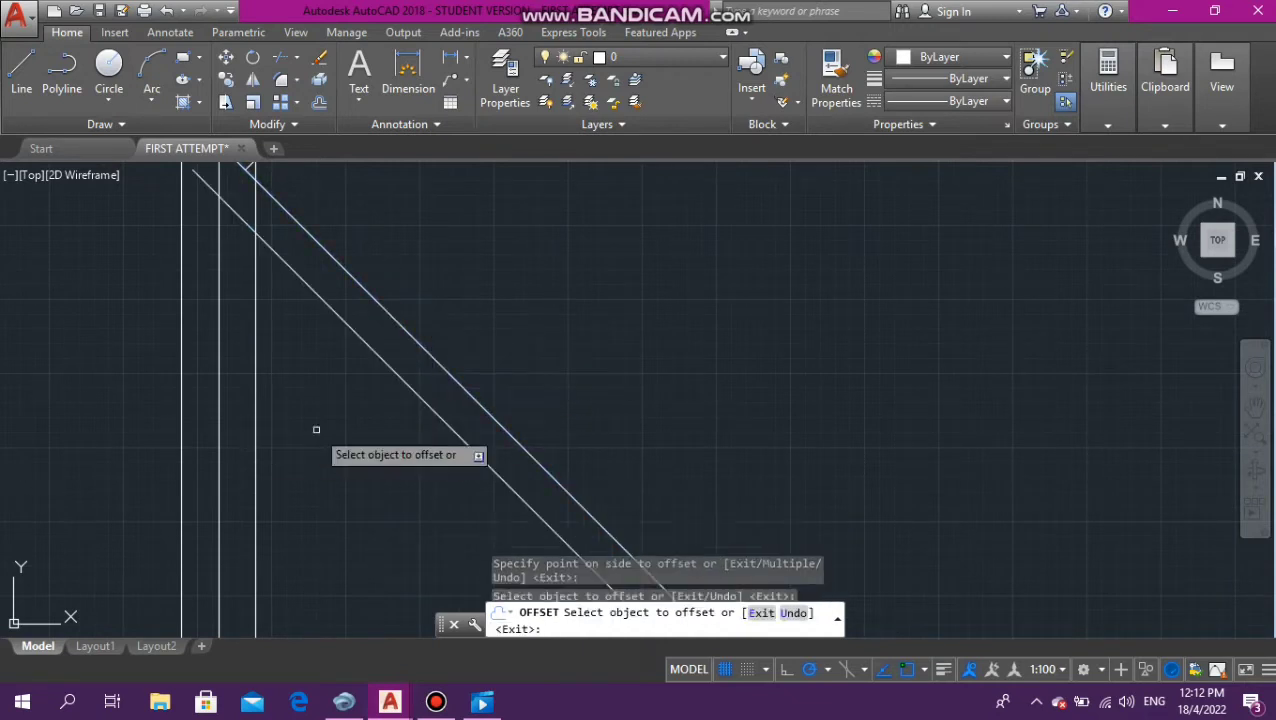
click(442, 369)
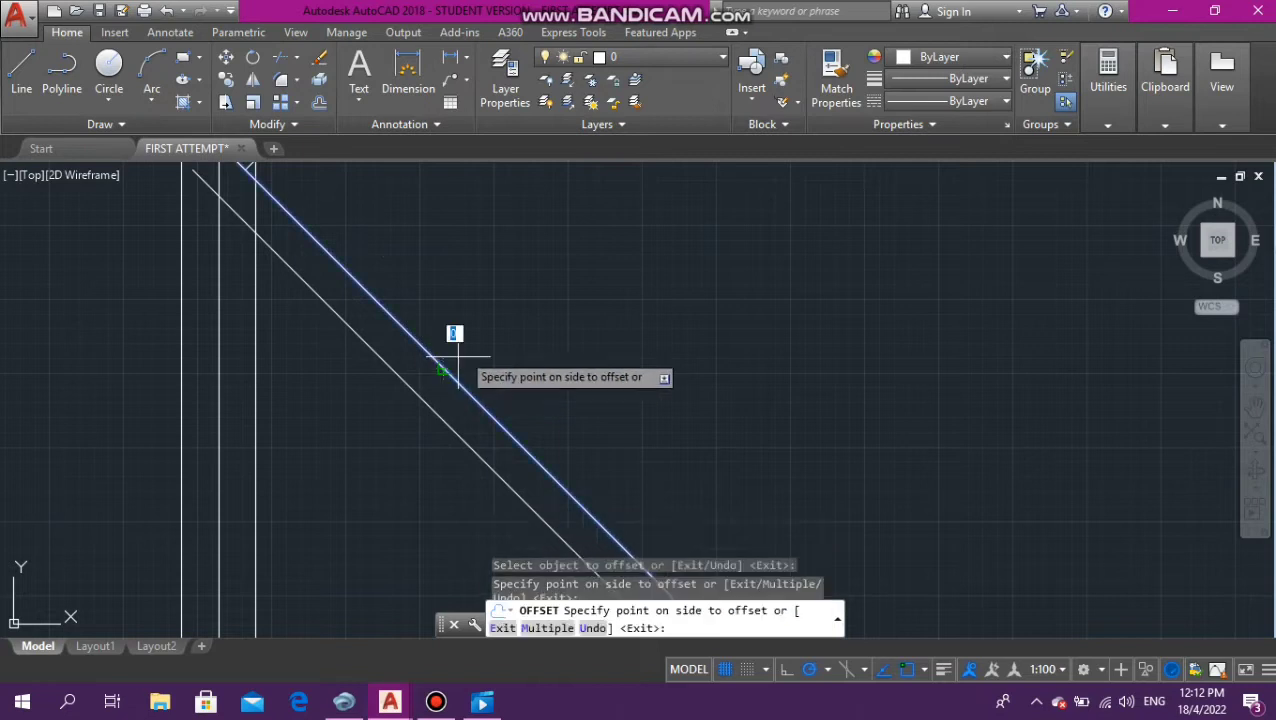
click(675, 262)
Offset the long hip line running from the left wing's upper-left corner to the leftmost horizontal ridge by 25 to both sides
scroll(510, 302, down, 3)
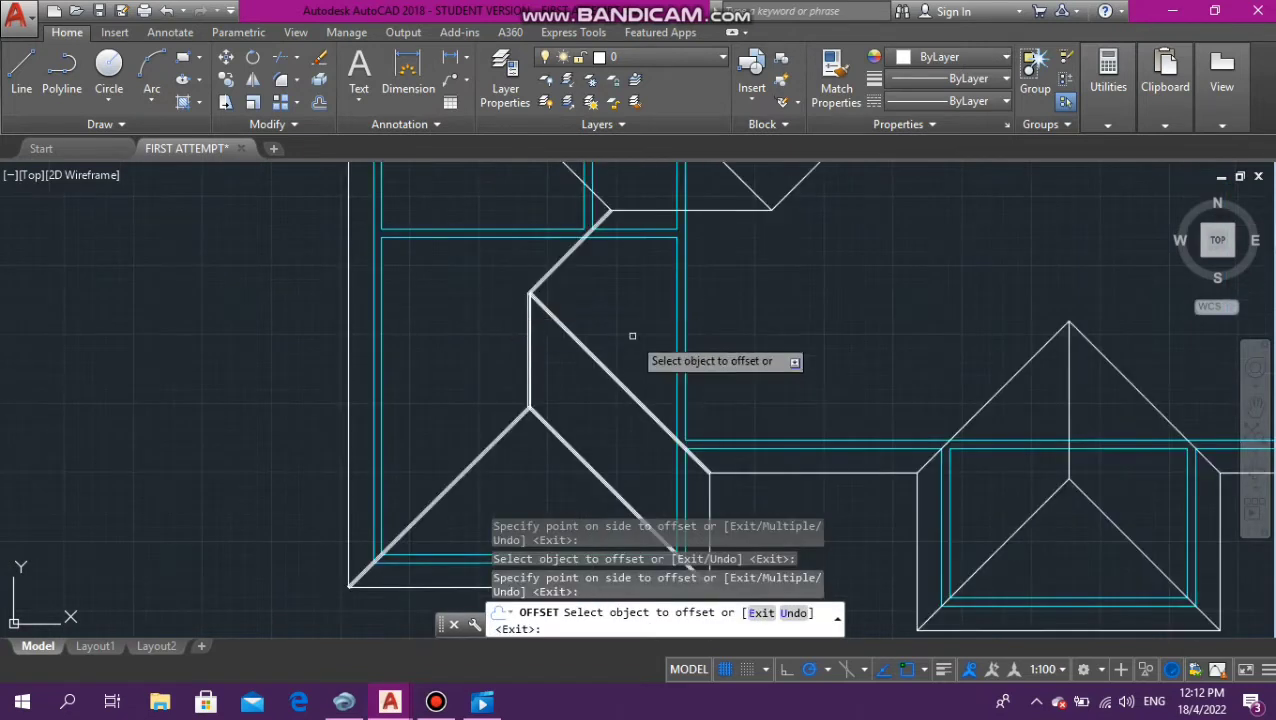
scroll(632, 333, down, 4)
scroll(590, 285, up, 5)
scroll(822, 325, up, 3)
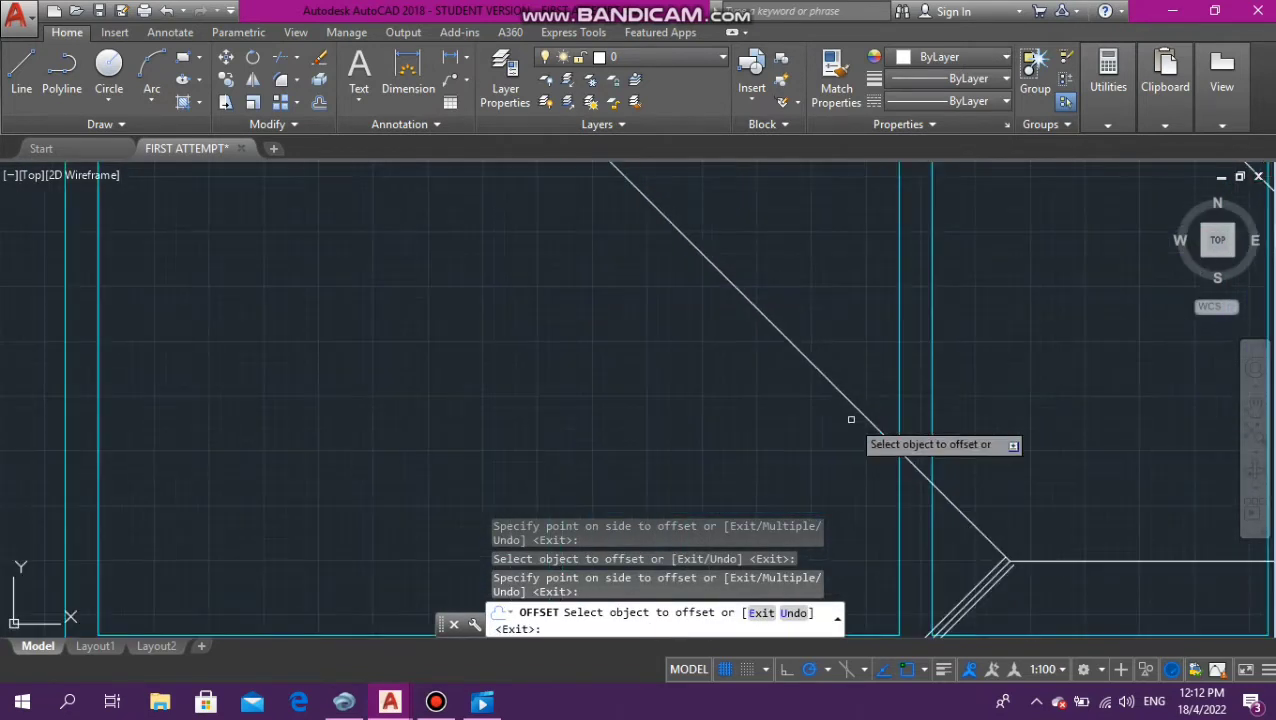
scroll(812, 366, up, 2)
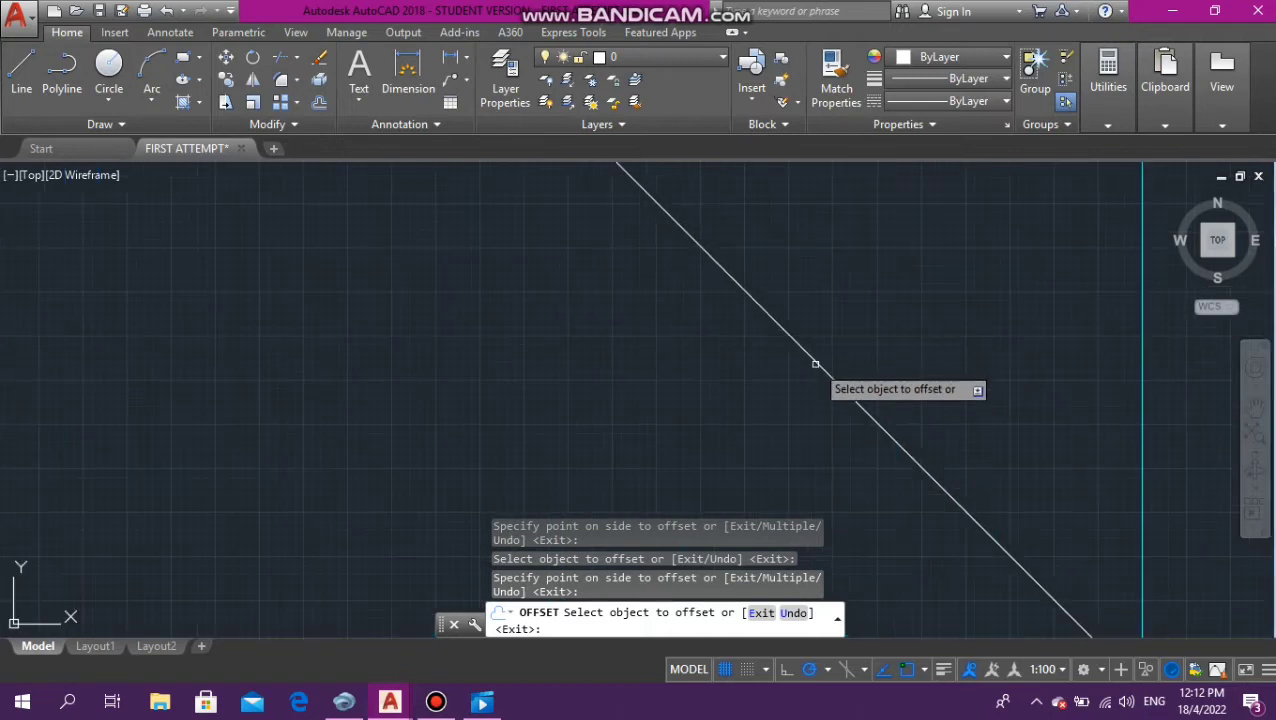
click(812, 366)
click(739, 410)
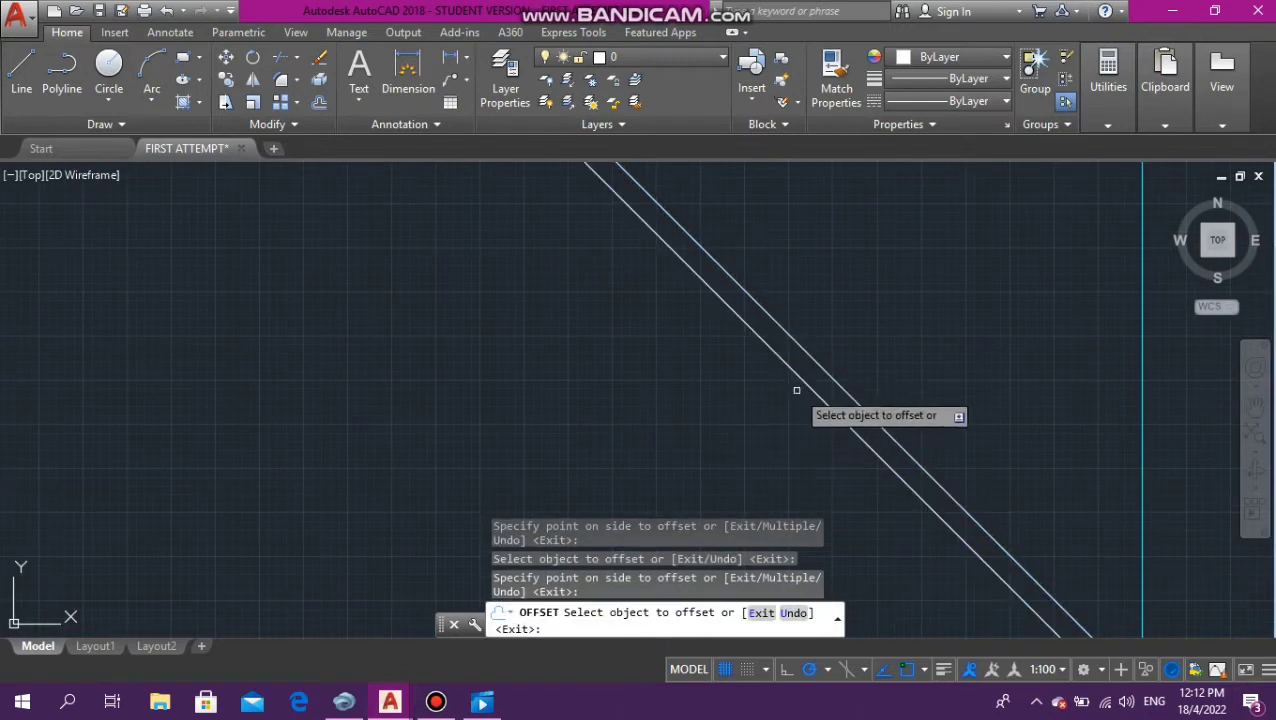
click(812, 358)
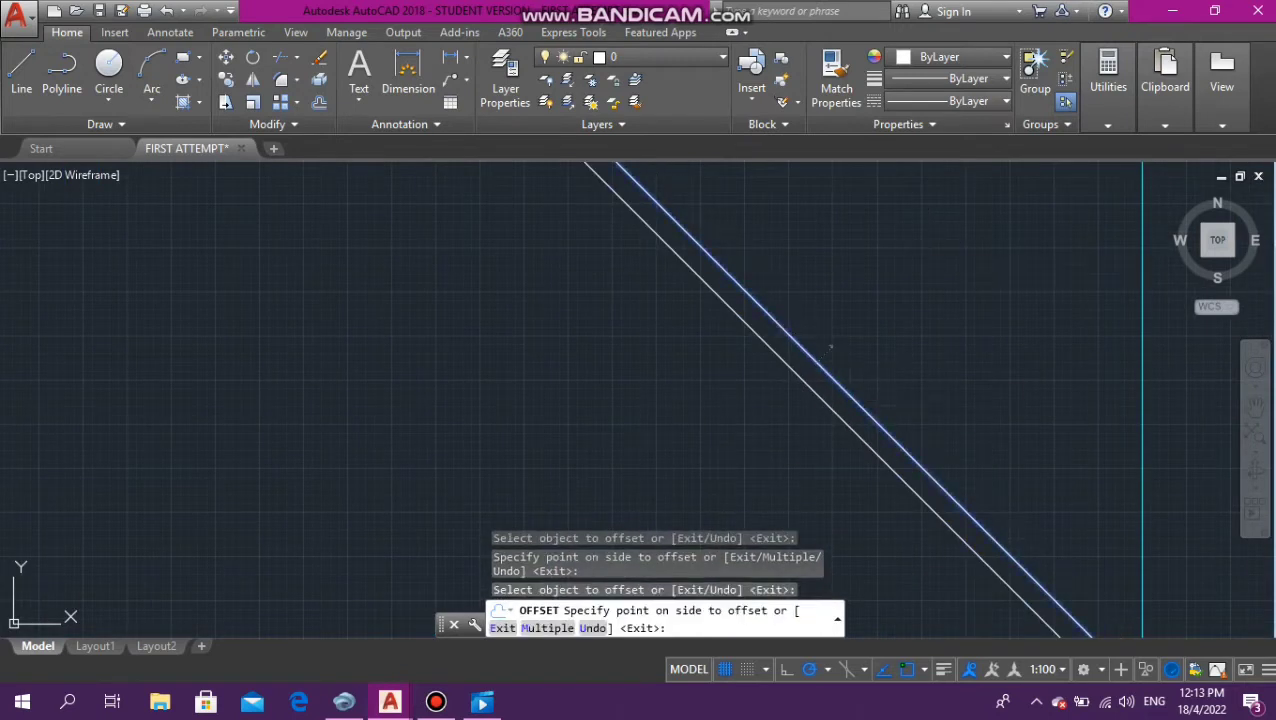
click(521, 342)
Offset the leftmost horizontal ridge line by 25 to both sides, above and below
scroll(521, 342, down, 3)
scroll(789, 440, up, 3)
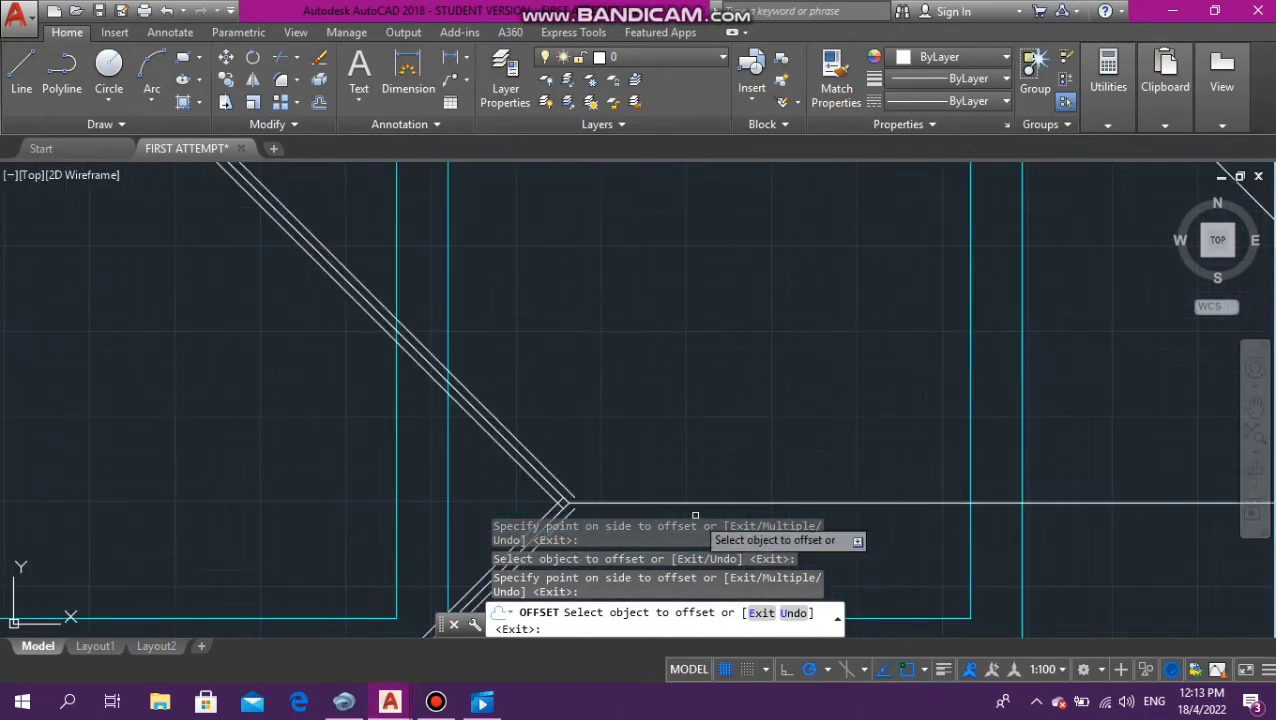
click(699, 502)
click(703, 430)
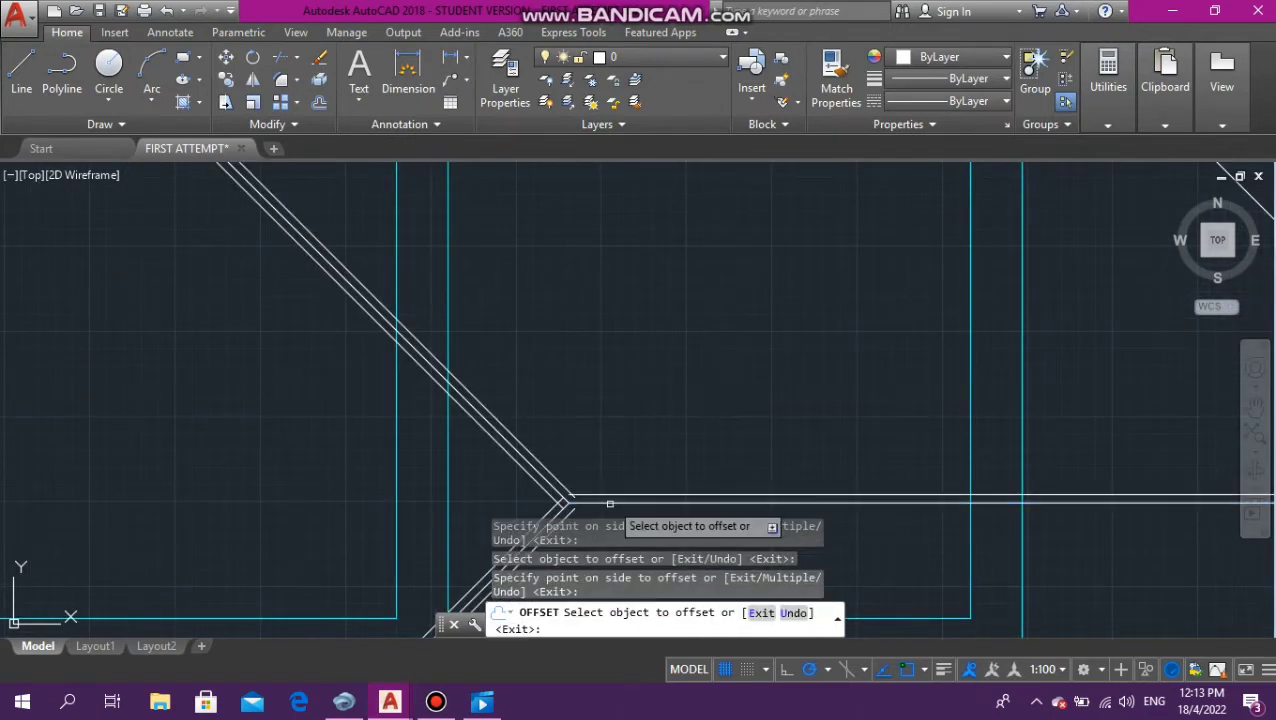
scroll(608, 489, up, 2)
scroll(620, 425, down, 4)
scroll(630, 467, up, 3)
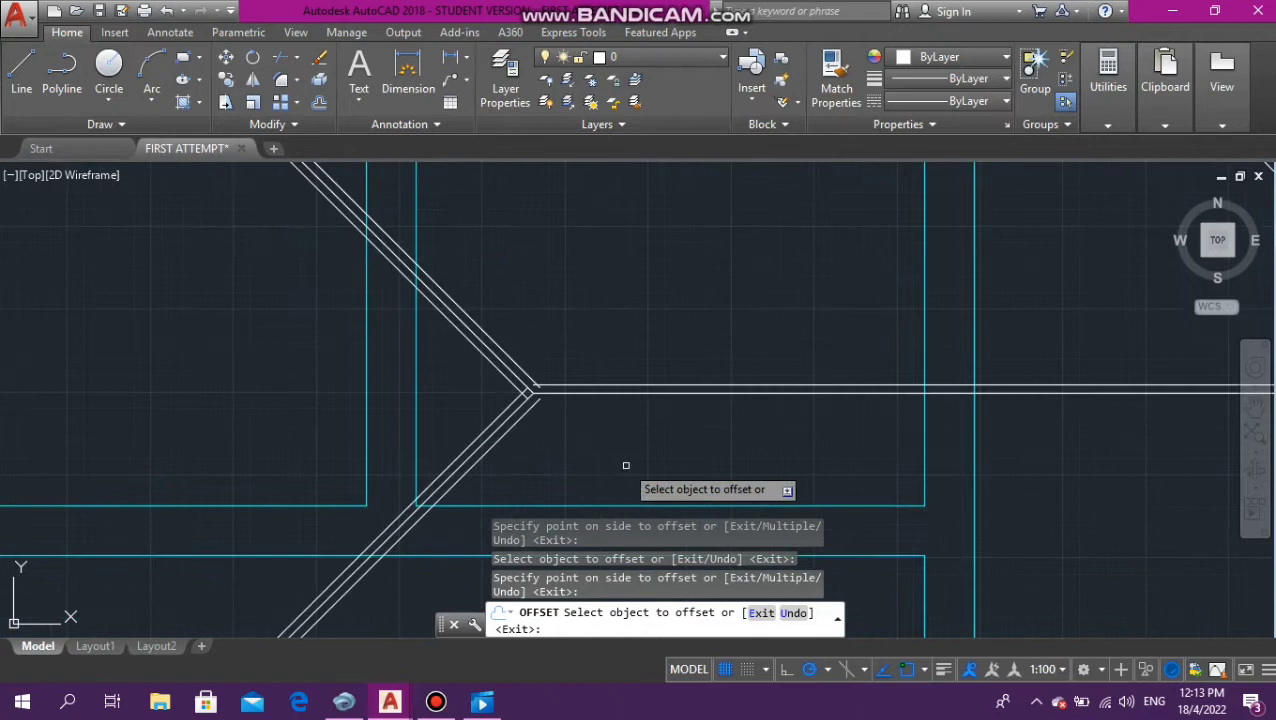
click(594, 390)
click(605, 448)
Offset the short diagonal line rising from the leftmost horizontal ridge to the next horizontal ridge by 25 to both sides
scroll(465, 402, down, 4)
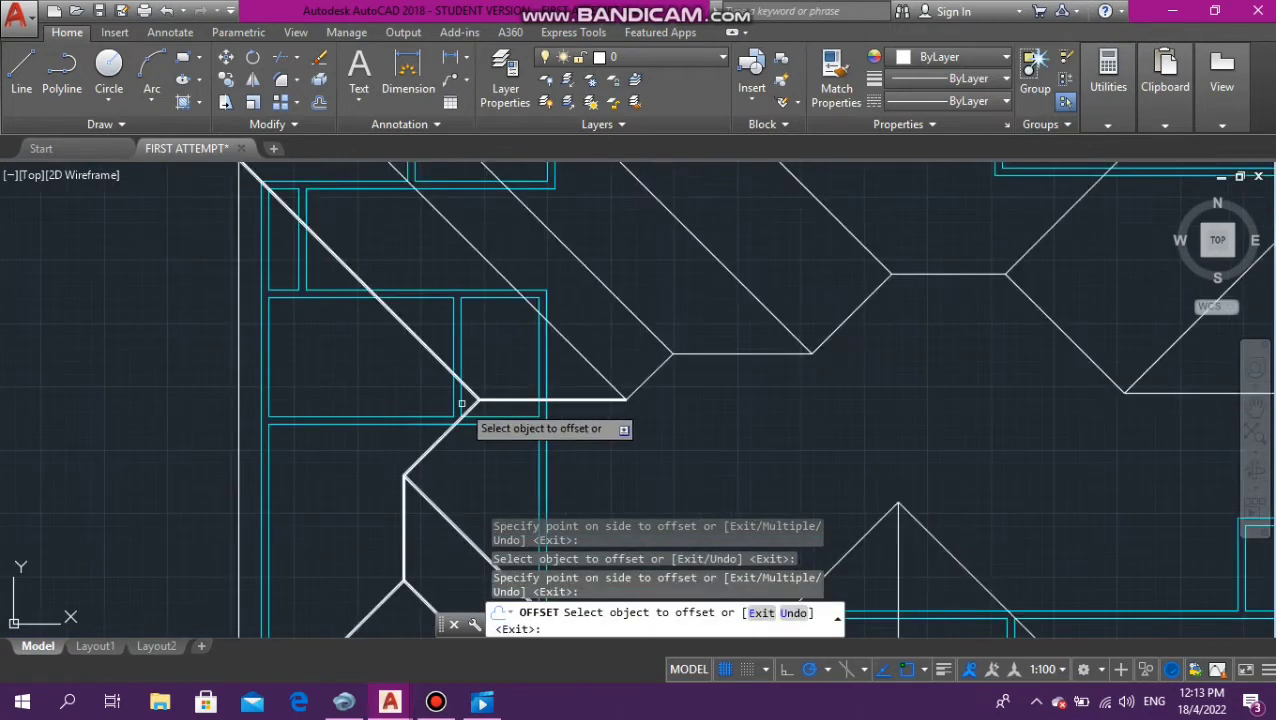
scroll(635, 324, up, 2)
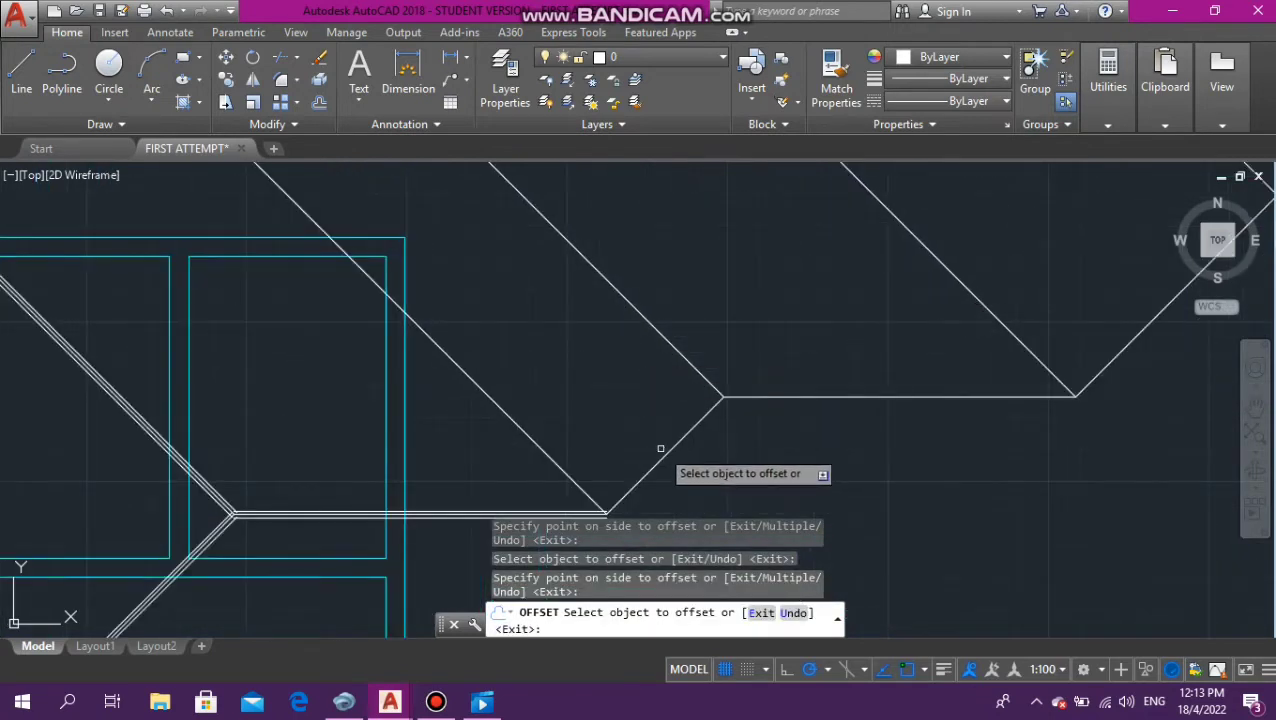
click(660, 454)
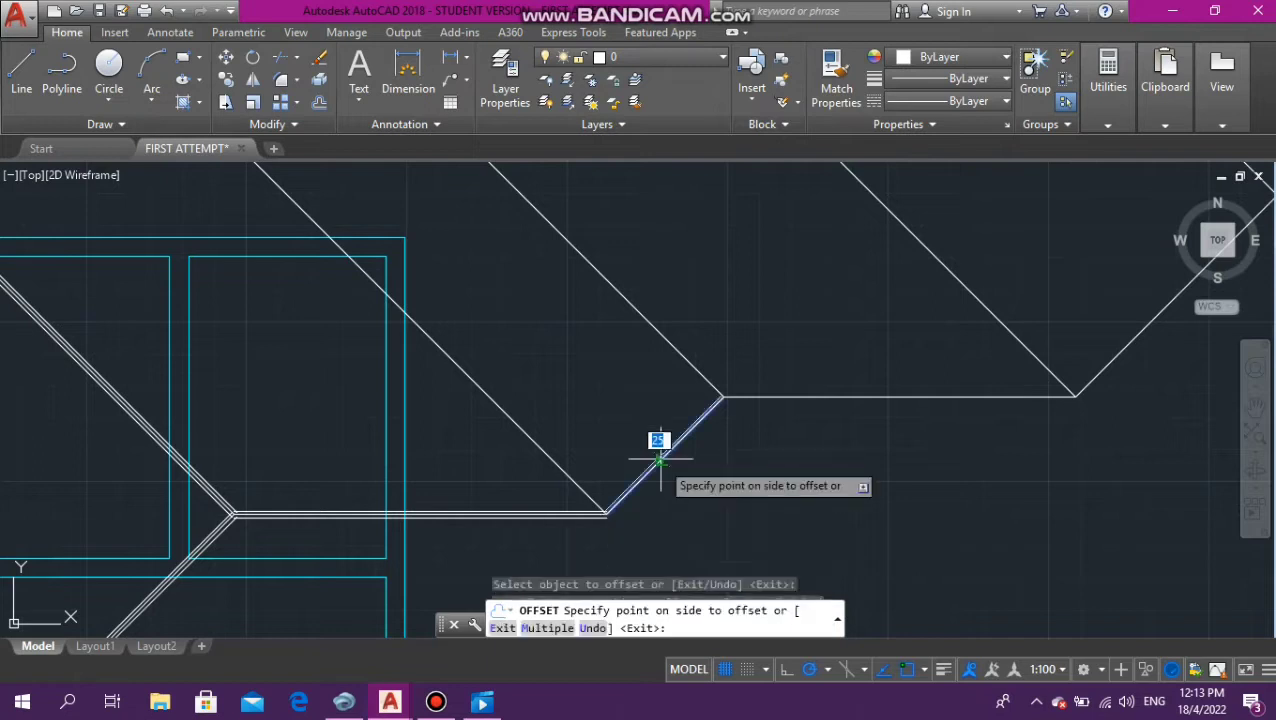
click(755, 510)
scroll(486, 390, up, 4)
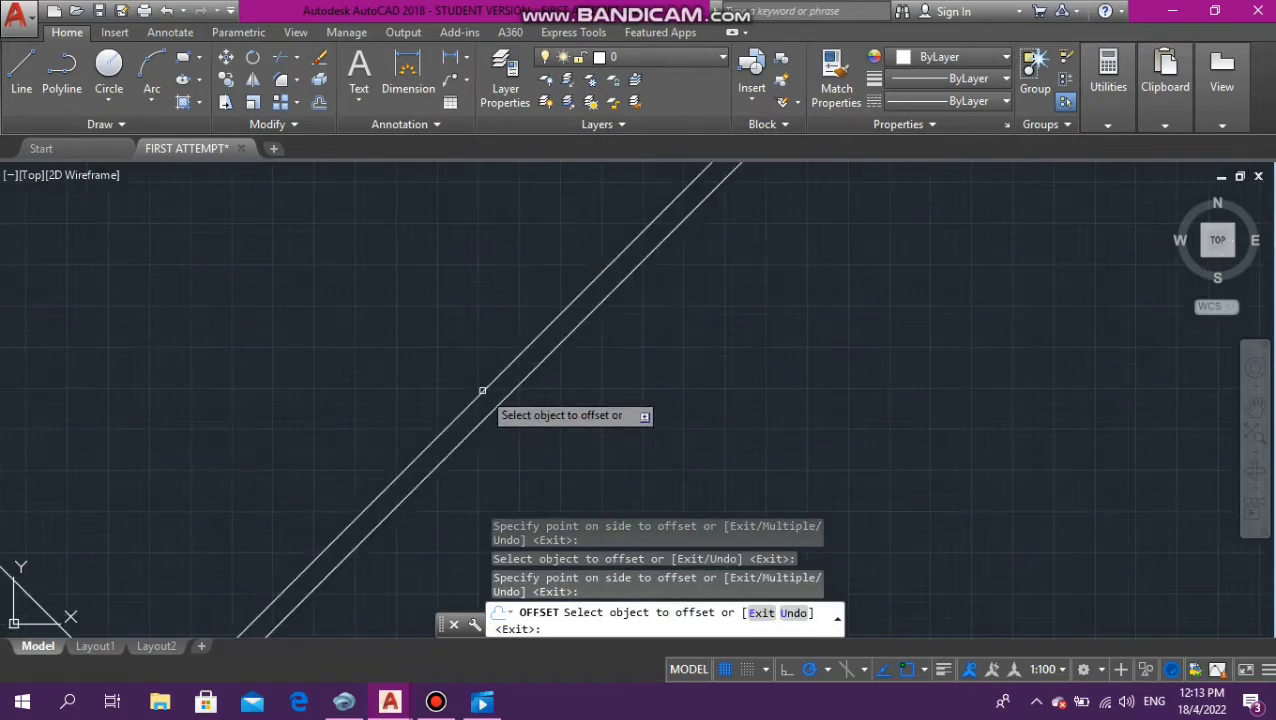
click(486, 390)
click(389, 285)
Offset the long valley line descending to the right end of the leftmost horizontal ridge by 25 to both sides
scroll(370, 450, down, 4)
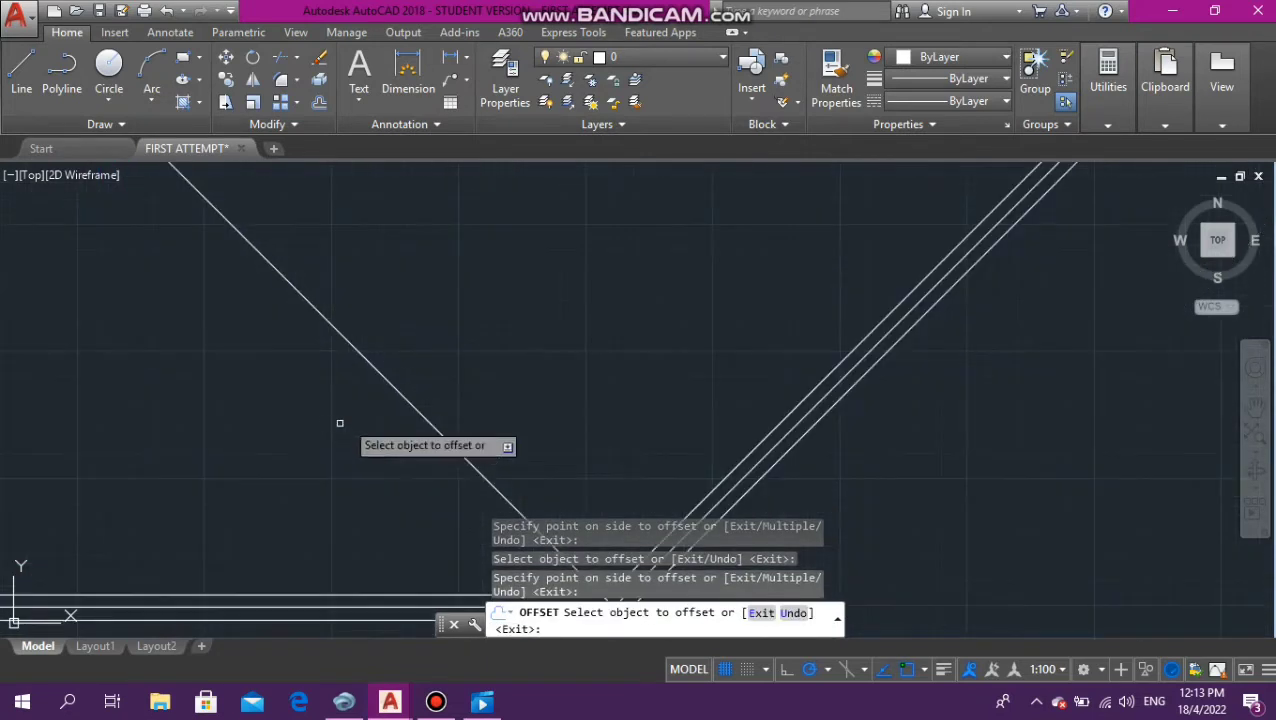
click(397, 391)
click(342, 433)
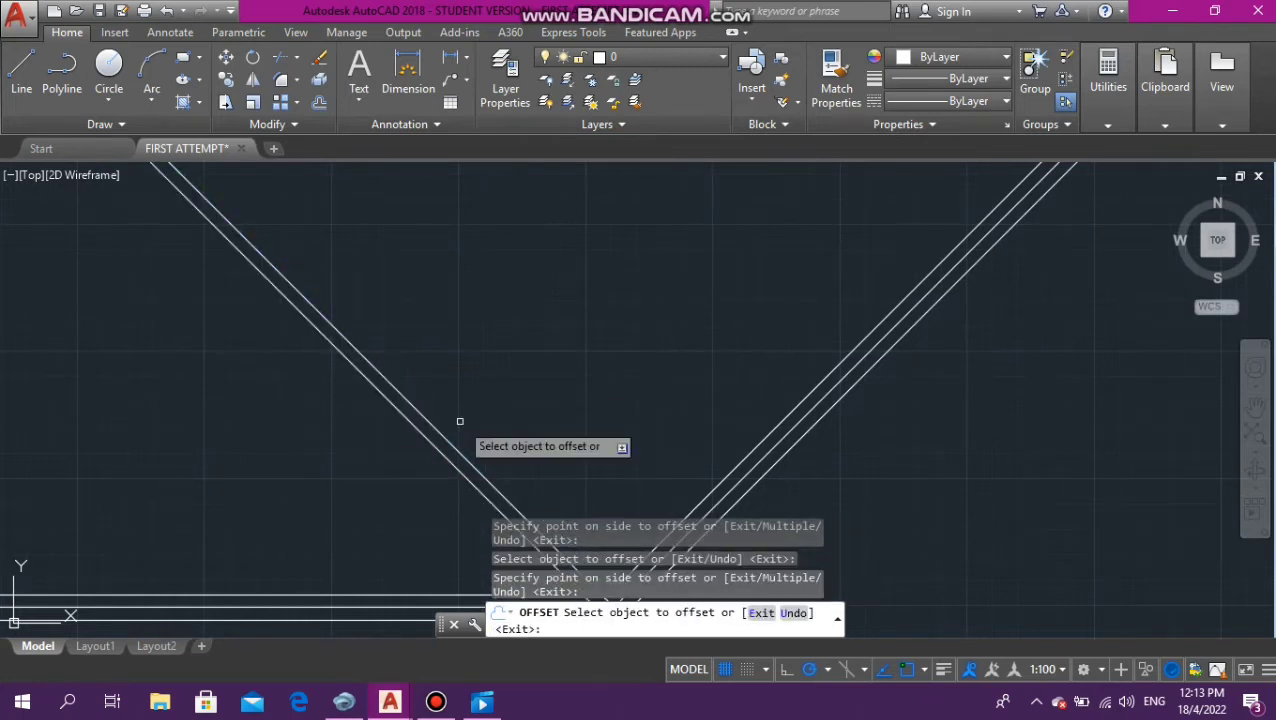
click(441, 433)
click(503, 409)
Offset the long hip line ending at the left end of the second horizontal ridge by 25 towards its lower-left side
scroll(505, 410, down, 6)
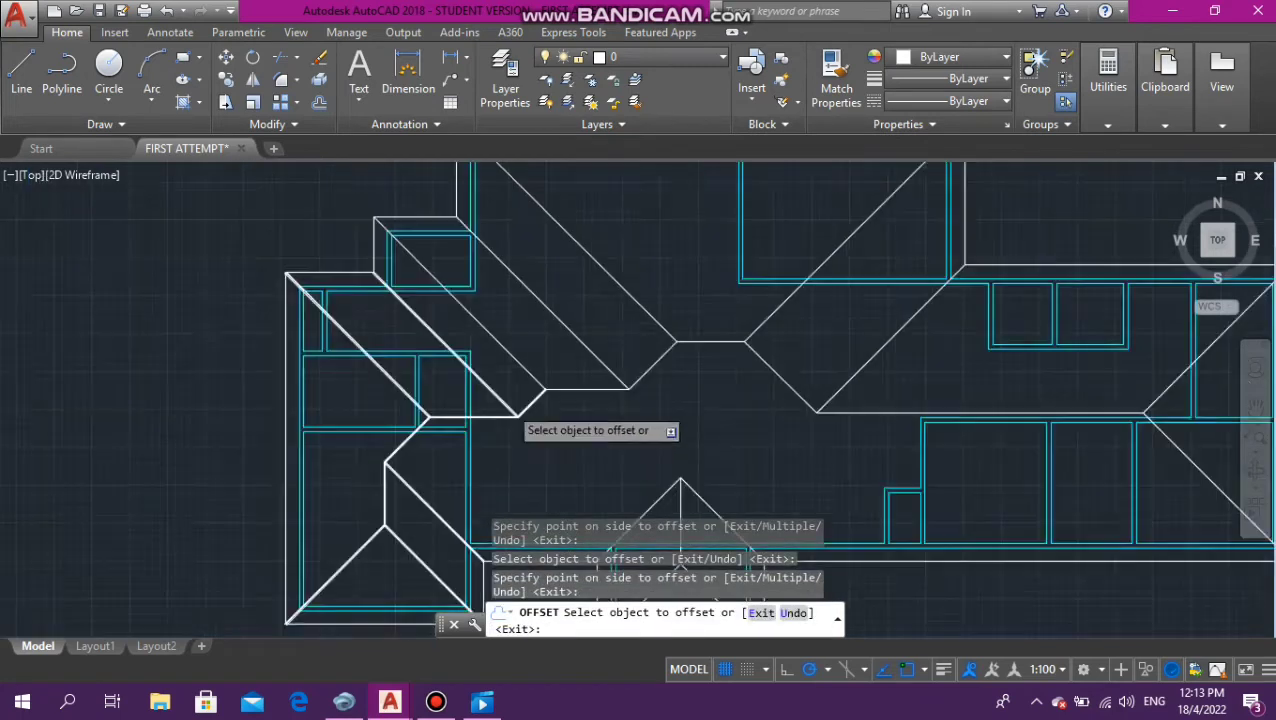
scroll(511, 362, up, 6)
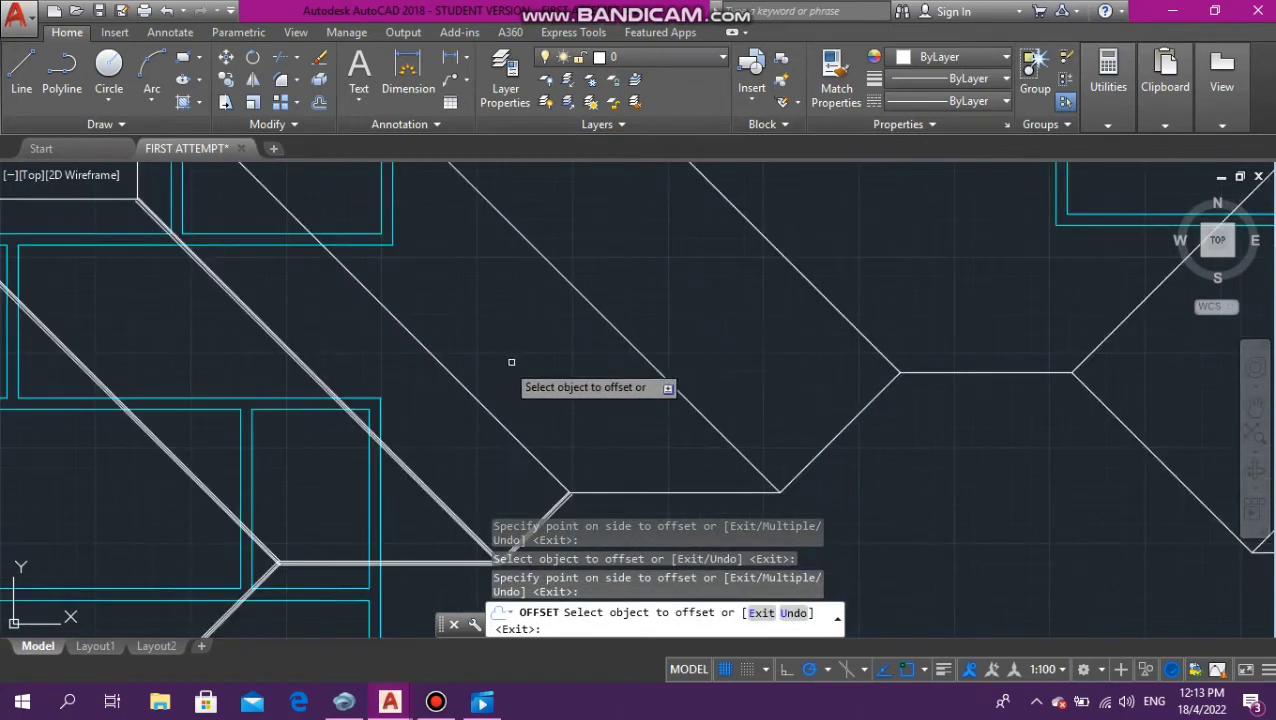
click(480, 406)
click(428, 443)
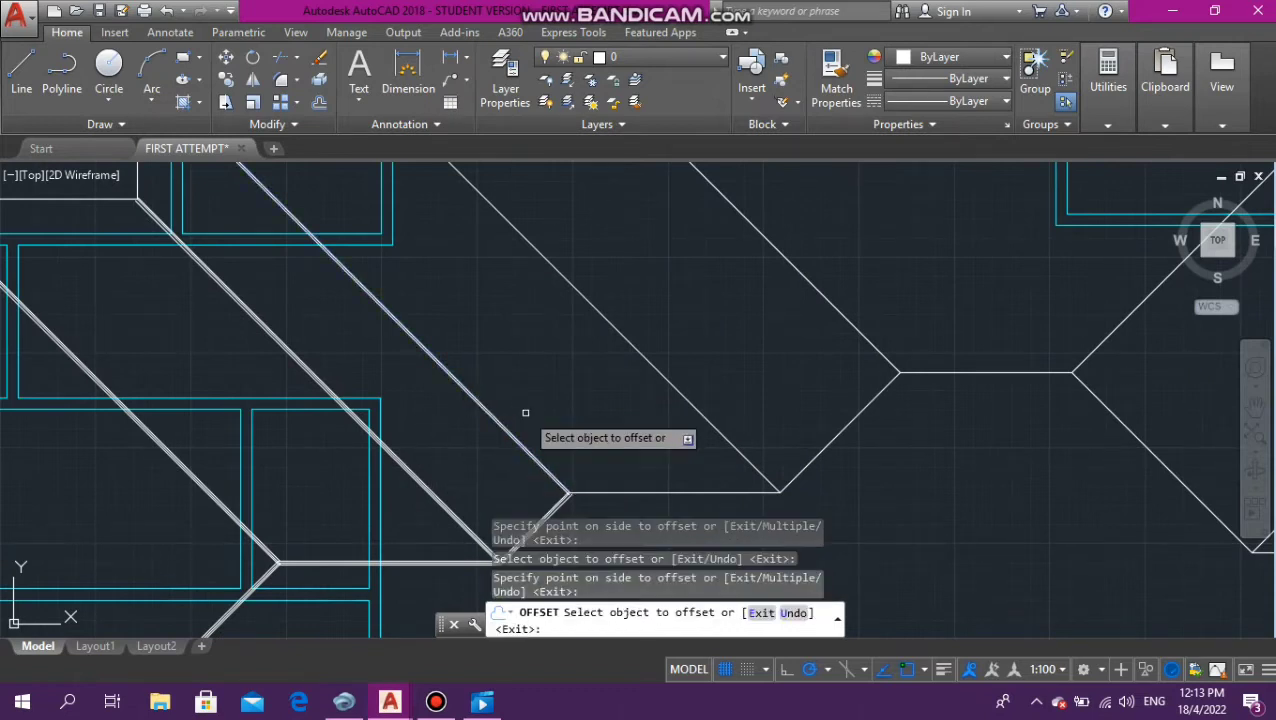
scroll(441, 447, up, 5)
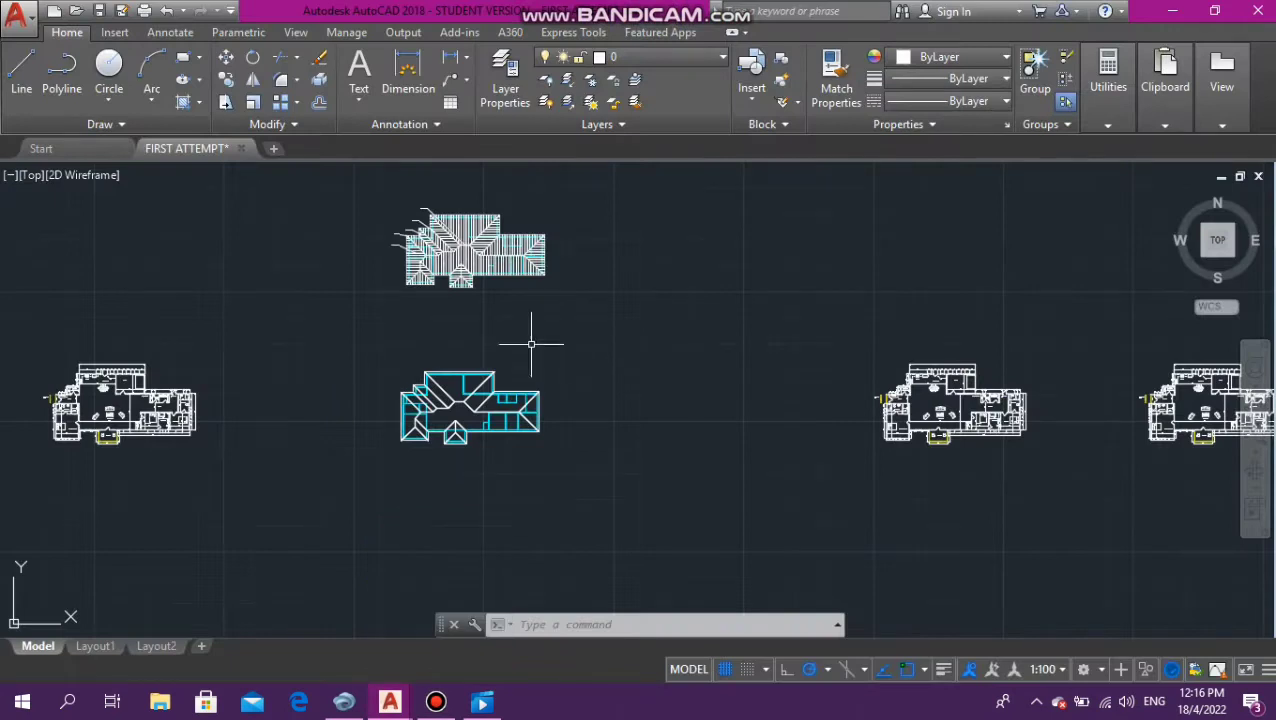
Examine the offset ridge, hip and valley members and how they meet at the junctions across the roof plan
scroll(483, 425, up, 4)
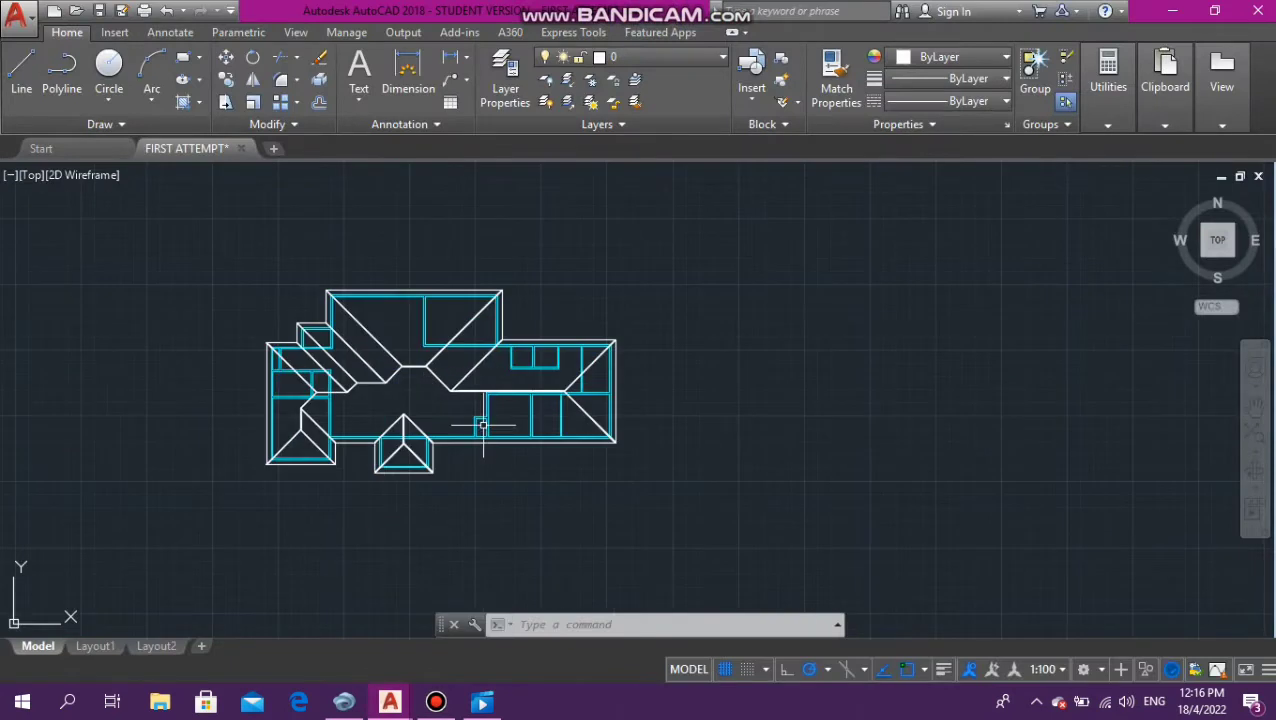
scroll(441, 296, up, 3)
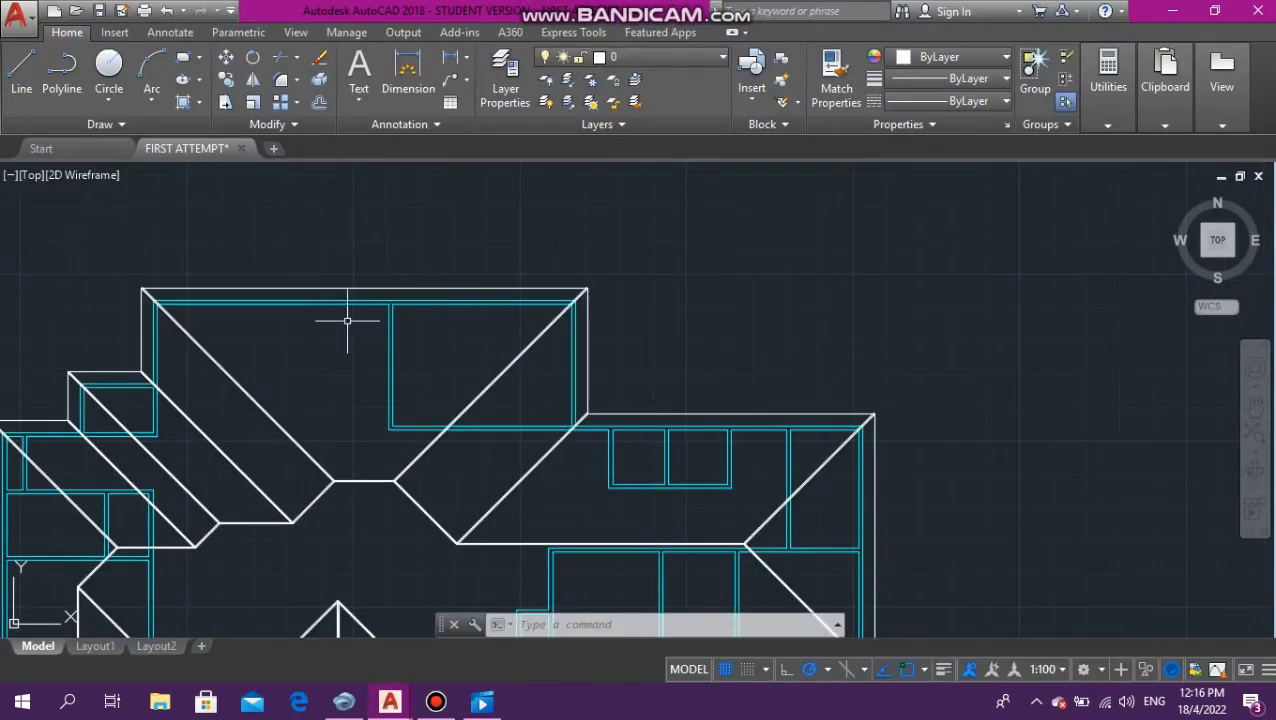
scroll(405, 311, down, 5)
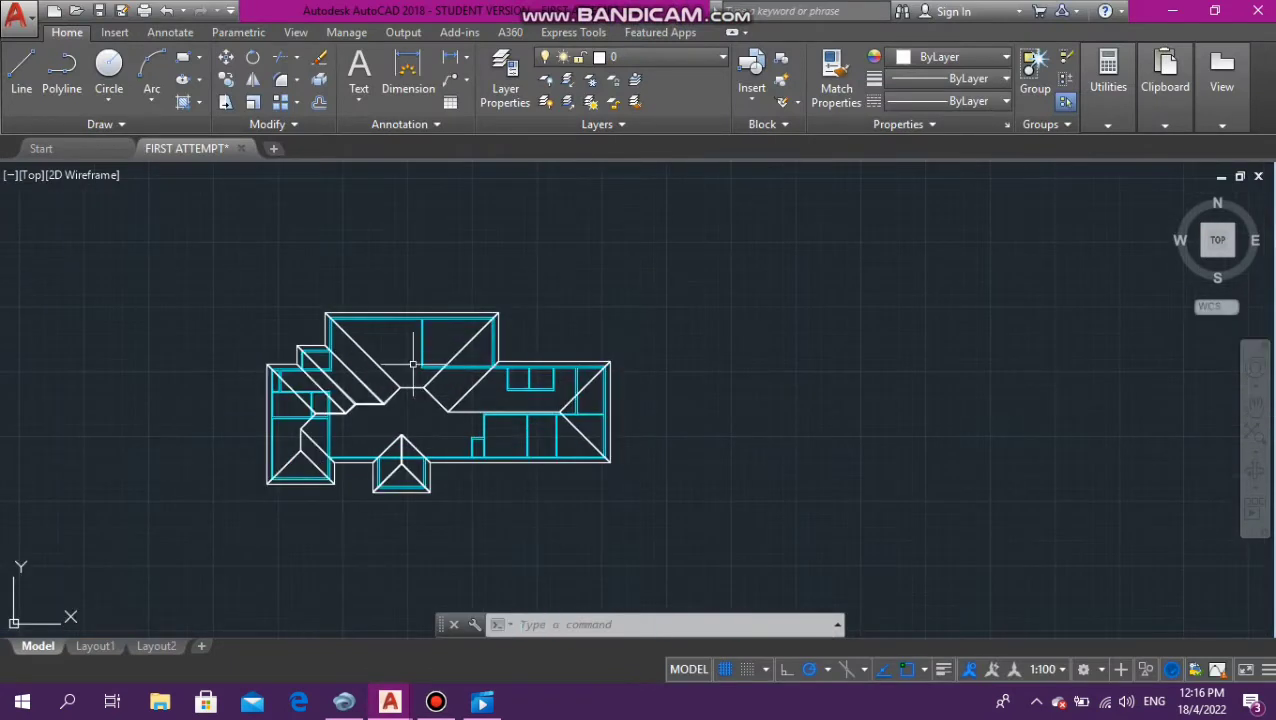
scroll(440, 370, up, 8)
scroll(469, 372, up, 3)
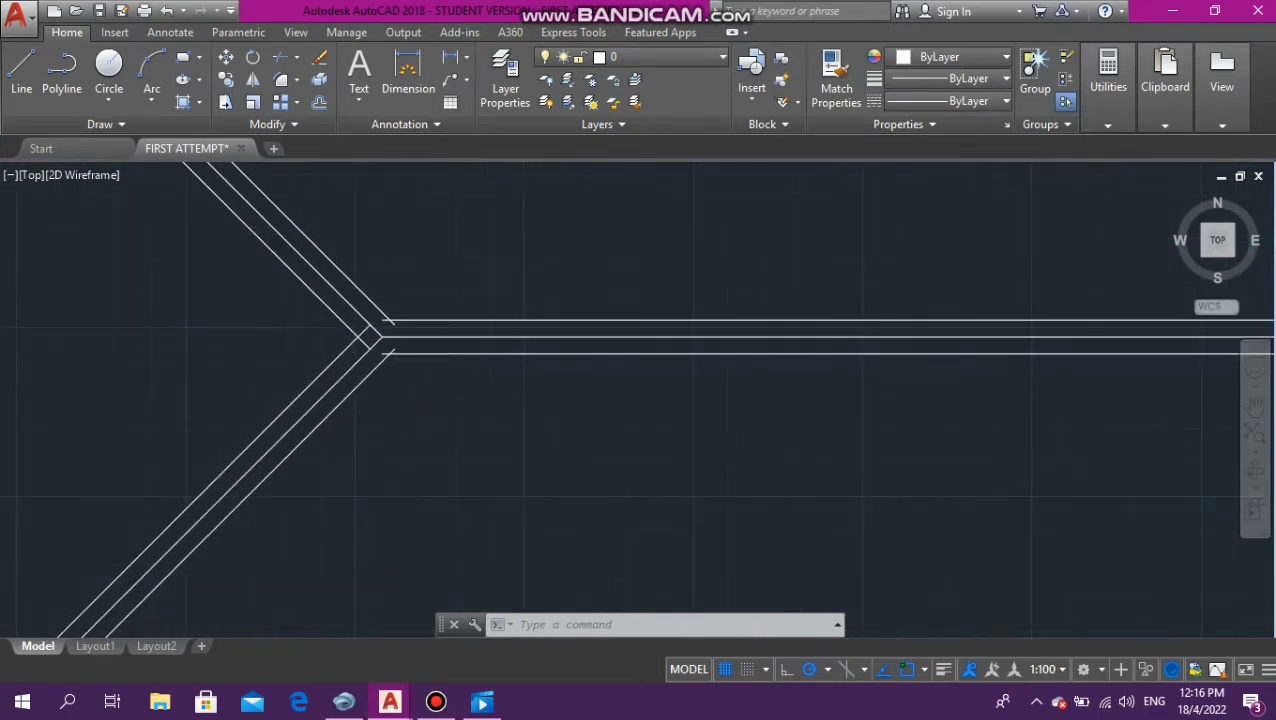
scroll(437, 348, down, 8)
scroll(373, 300, down, 3)
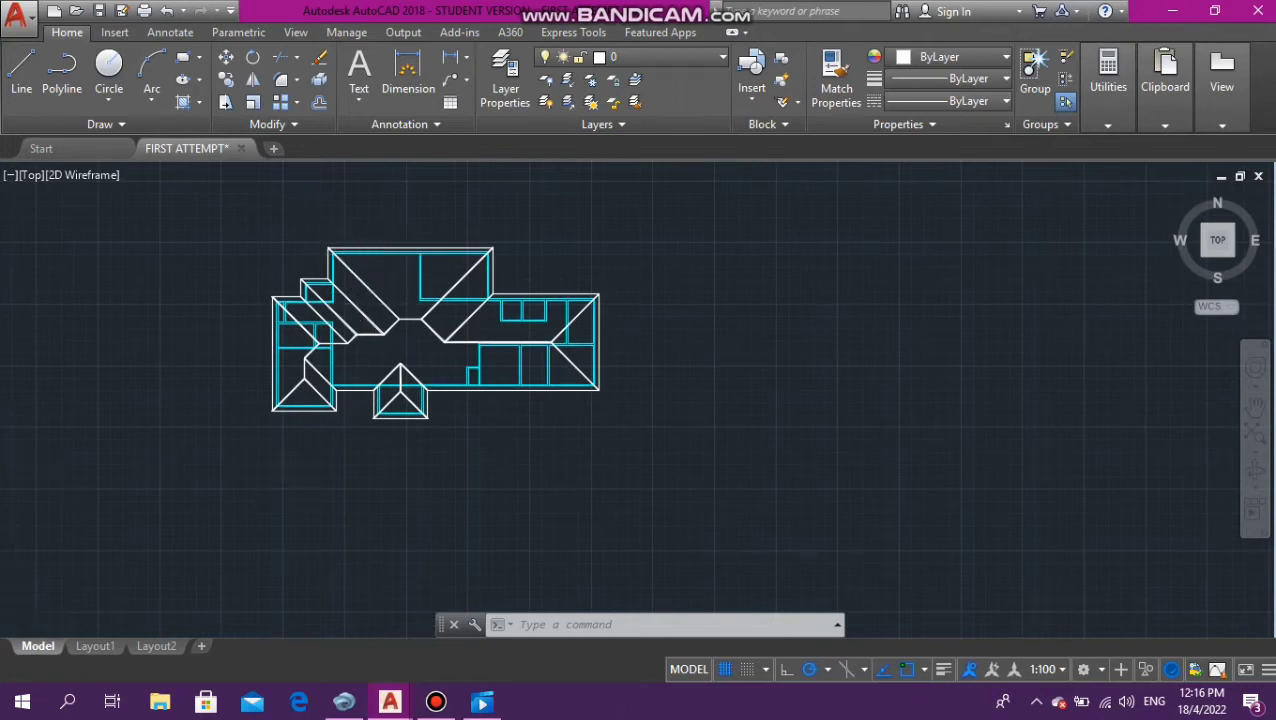
scroll(362, 293, up, 10)
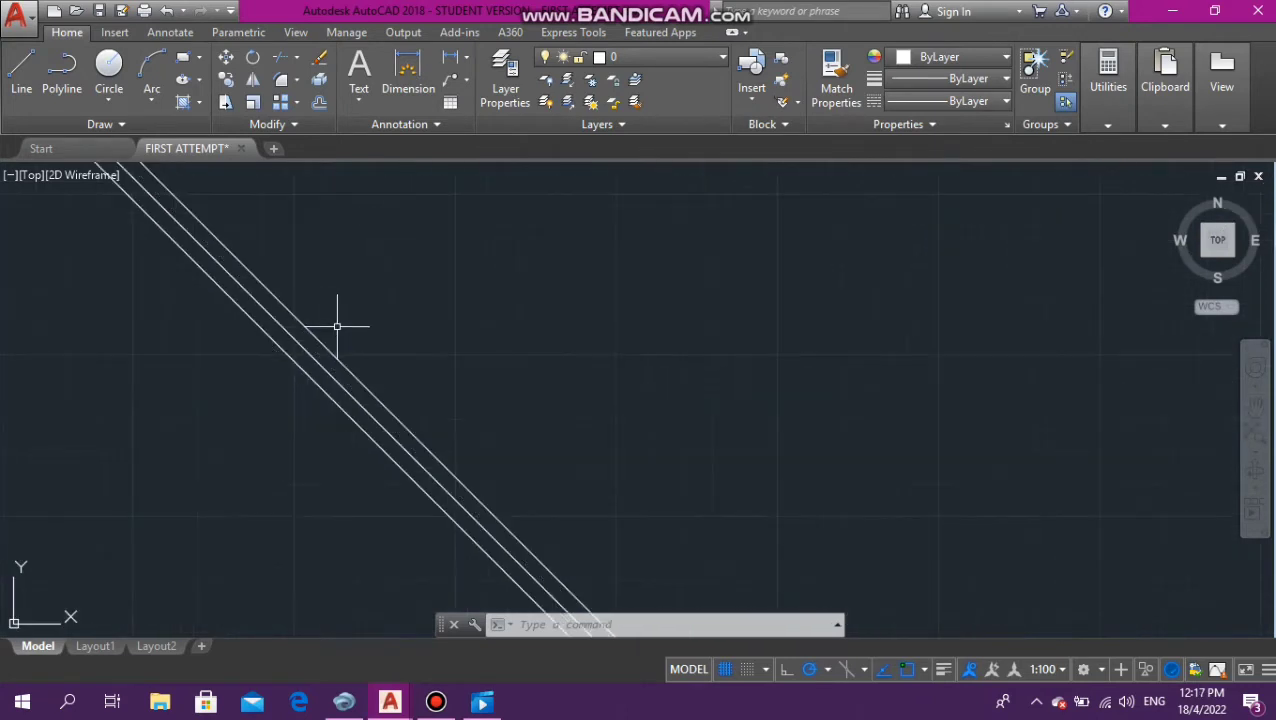
scroll(345, 313, down, 6)
scroll(455, 350, up, 6)
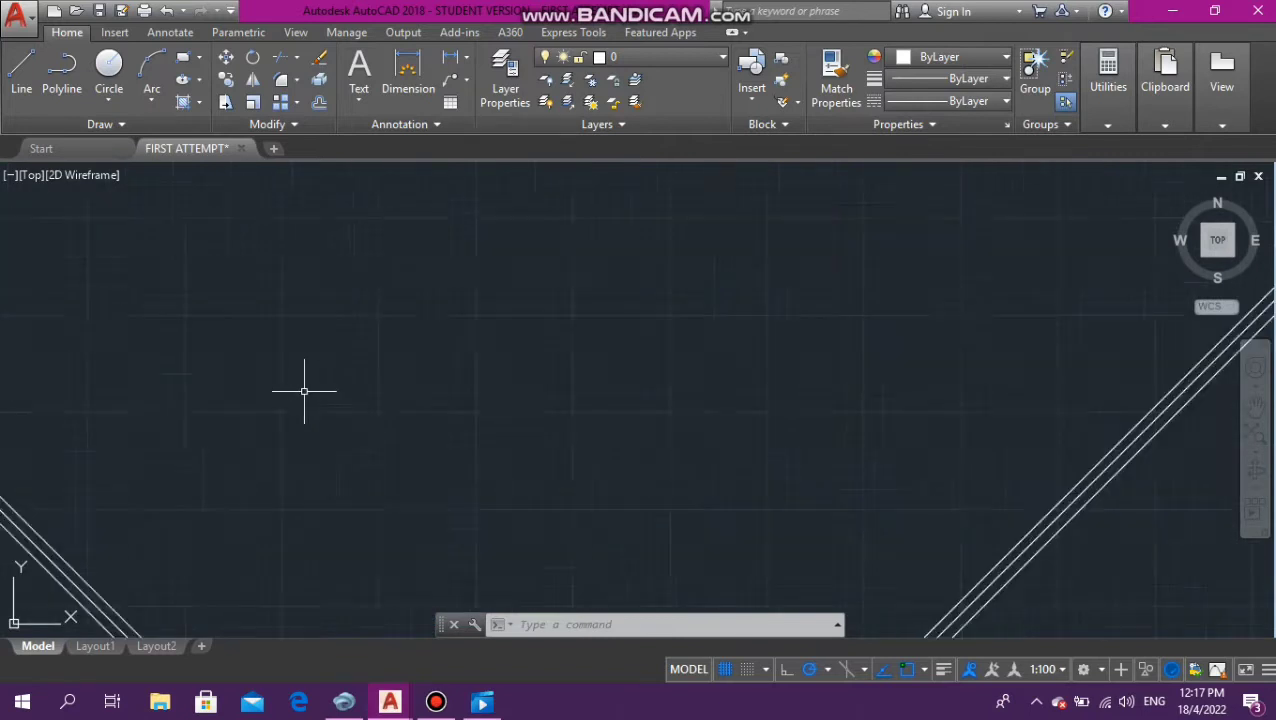
scroll(310, 385, down, 3)
scroll(437, 366, up, 3)
scroll(433, 358, down, 7)
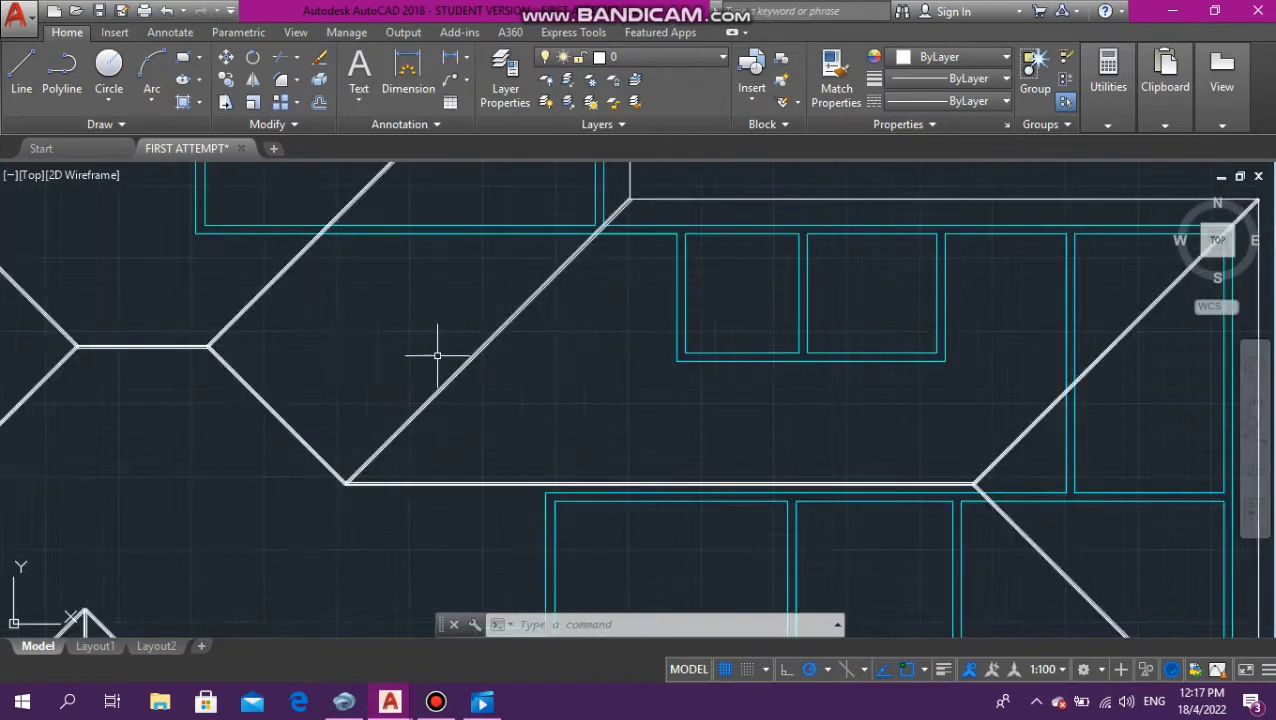
scroll(381, 360, up, 5)
scroll(385, 335, up, 5)
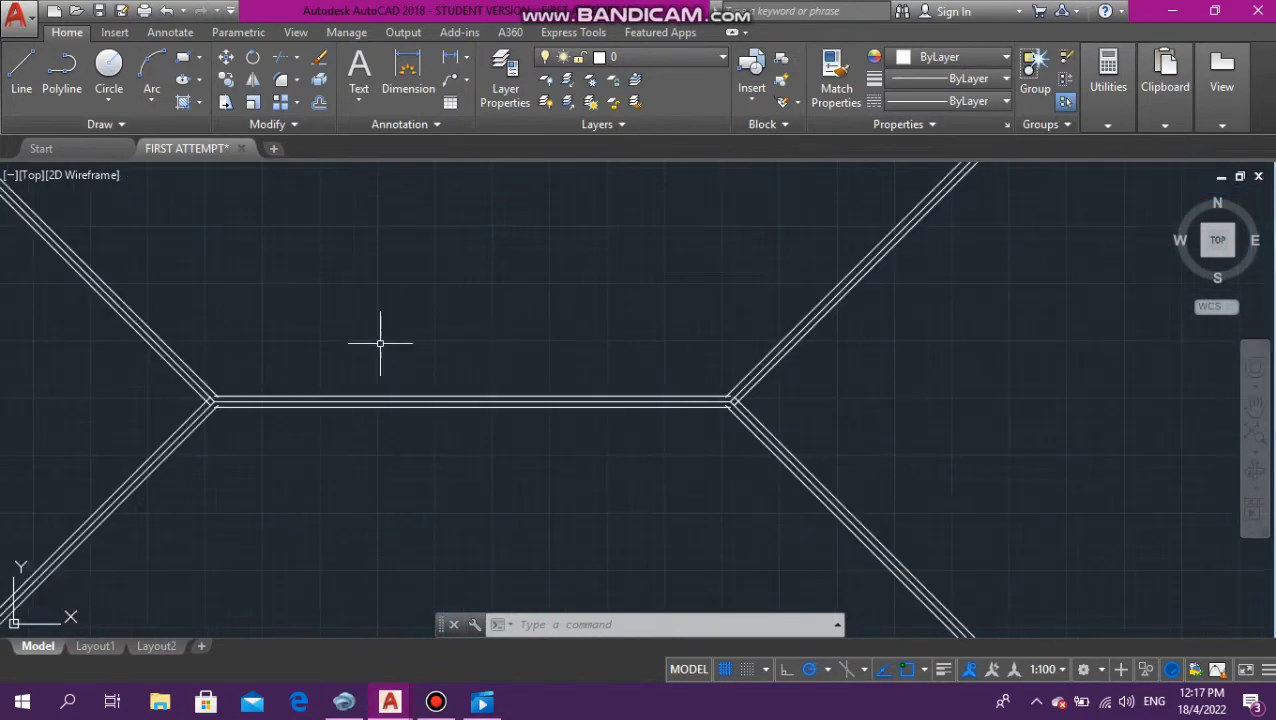
scroll(382, 344, down, 8)
scroll(356, 358, up, 7)
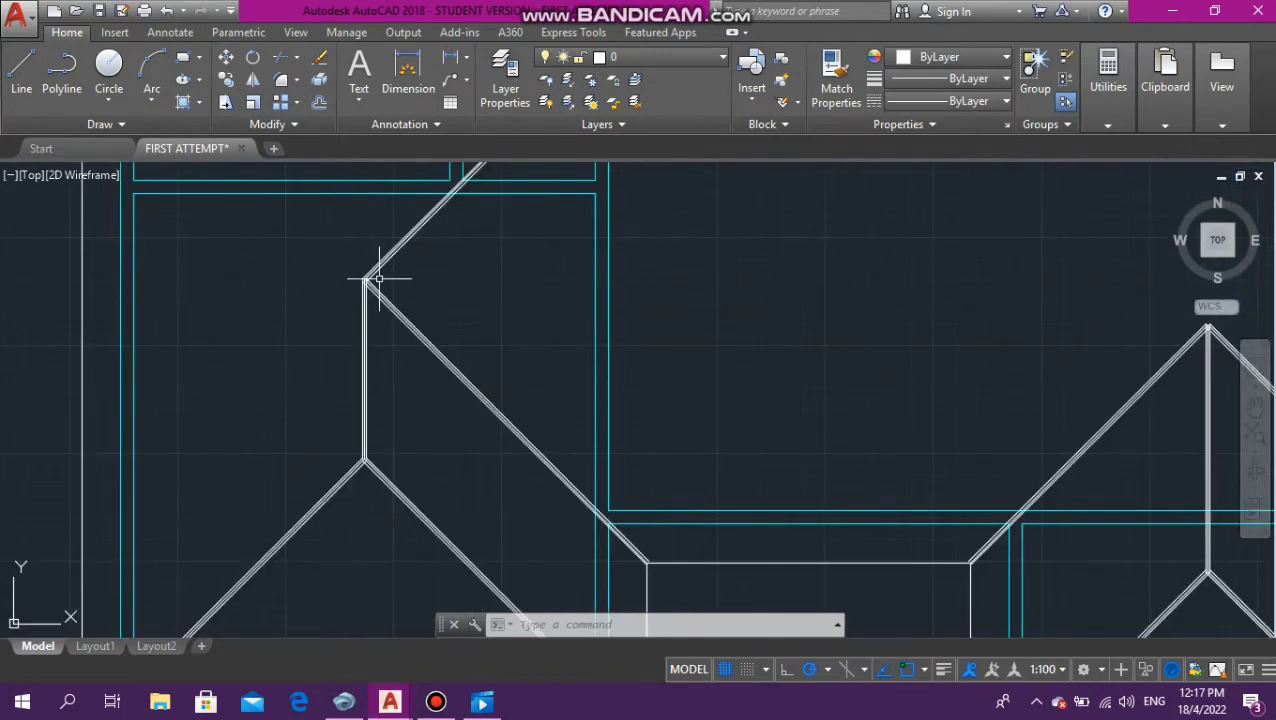
scroll(358, 266, up, 2)
scroll(363, 280, down, 5)
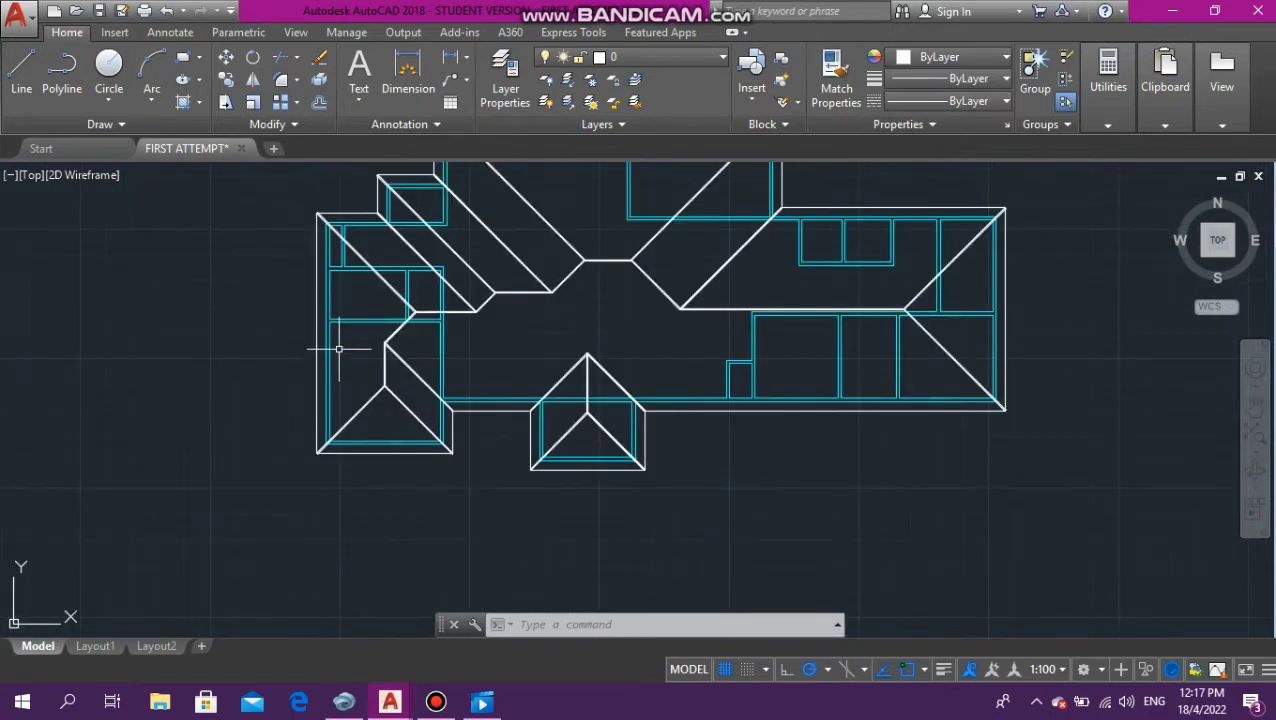
Examine the left wing's lower-left eaves corner, highlighting the bottom eaves line briefly and clearing the selection
scroll(318, 457, up, 4)
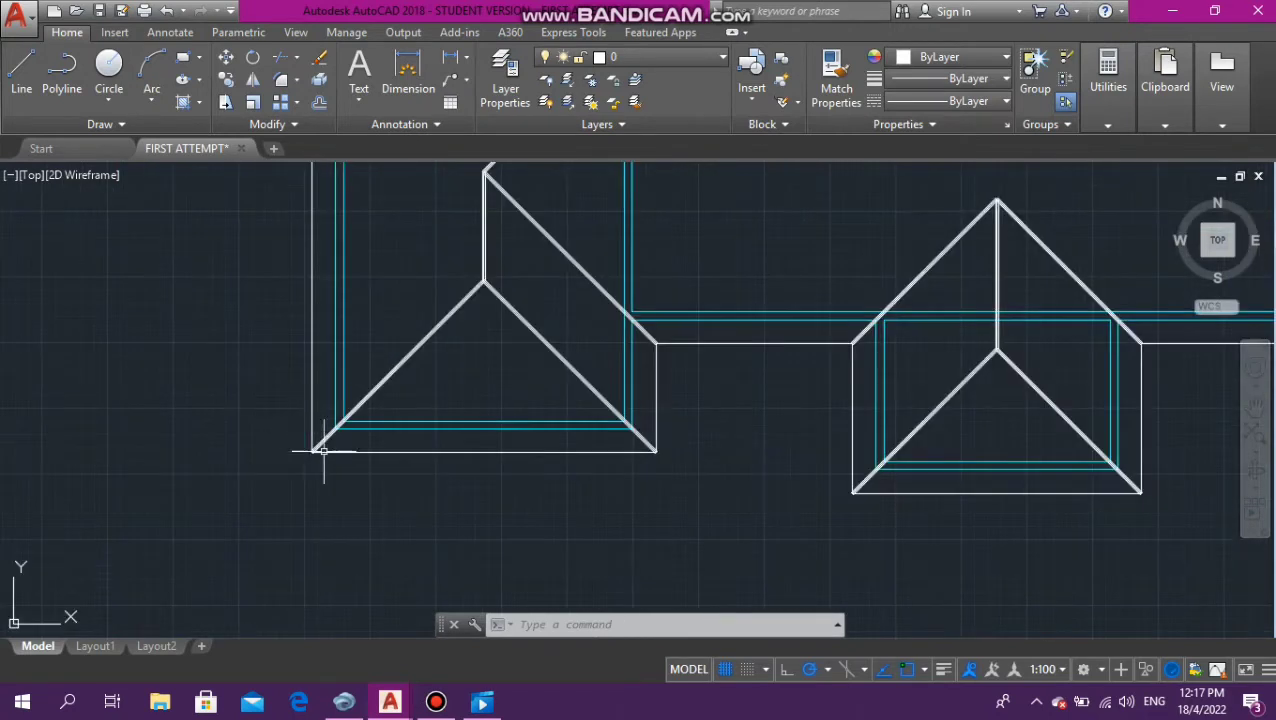
scroll(323, 452, up, 3)
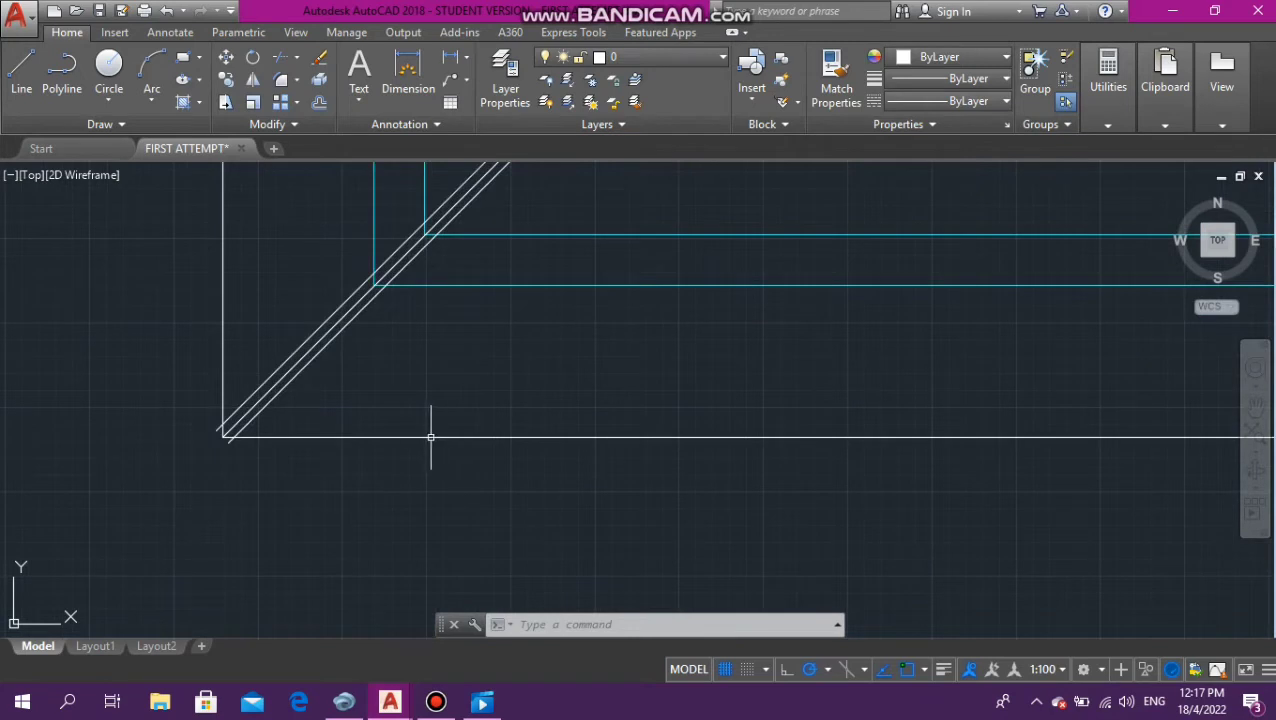
click(428, 437)
scroll(423, 440, down, 5)
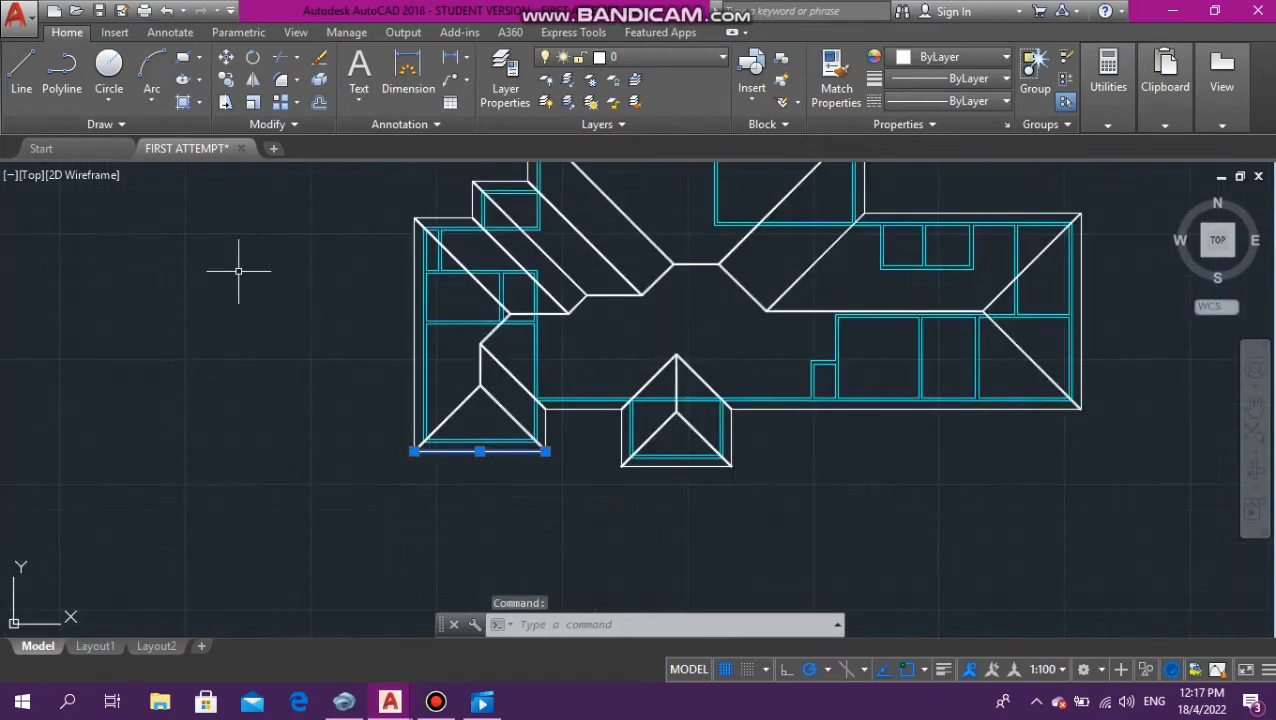
key(Escape)
key(Escape)
key(Escape)
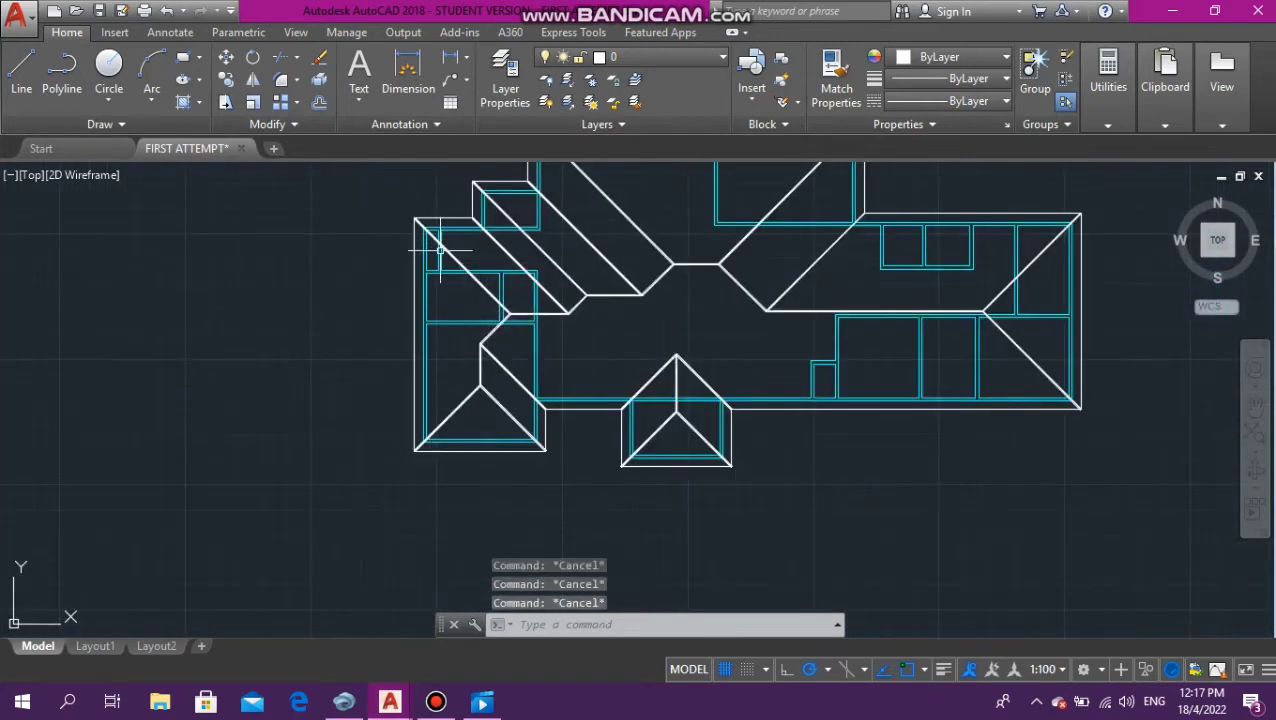
Examine how the offset hip and valley lines end against the eaves outline at the left wing's outer and inner corners
scroll(415, 215, up, 3)
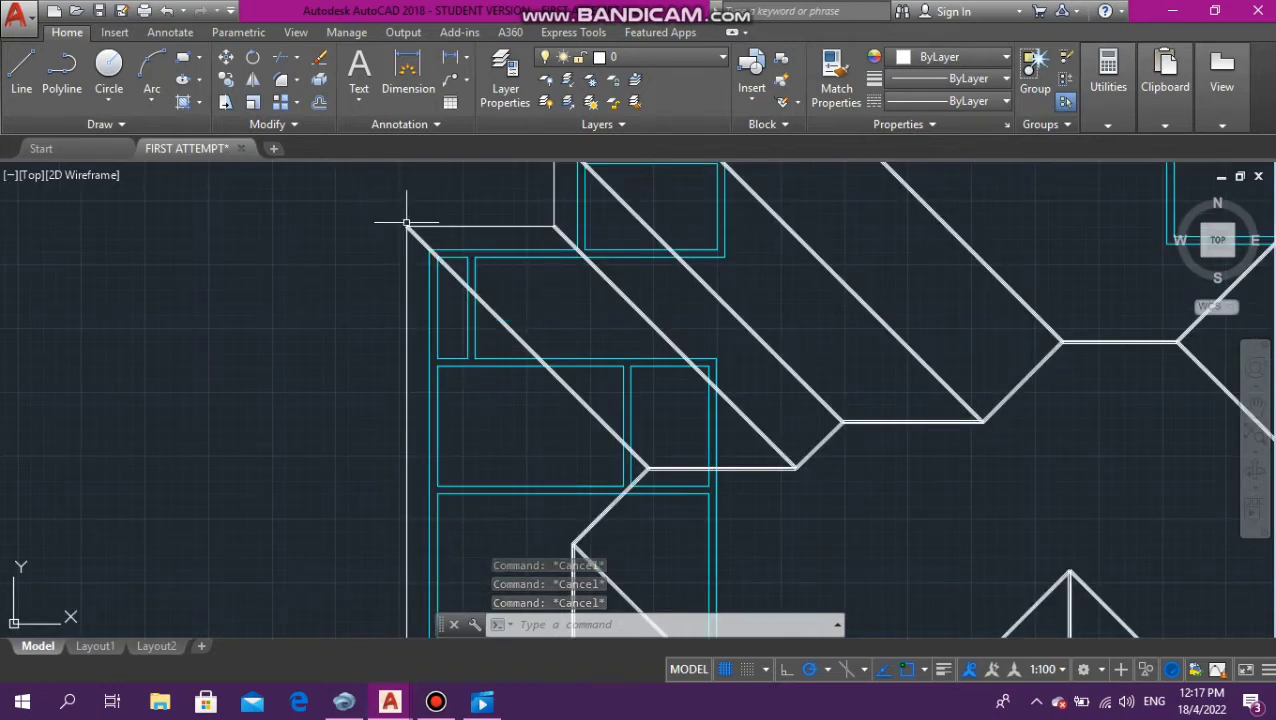
scroll(406, 224, up, 4)
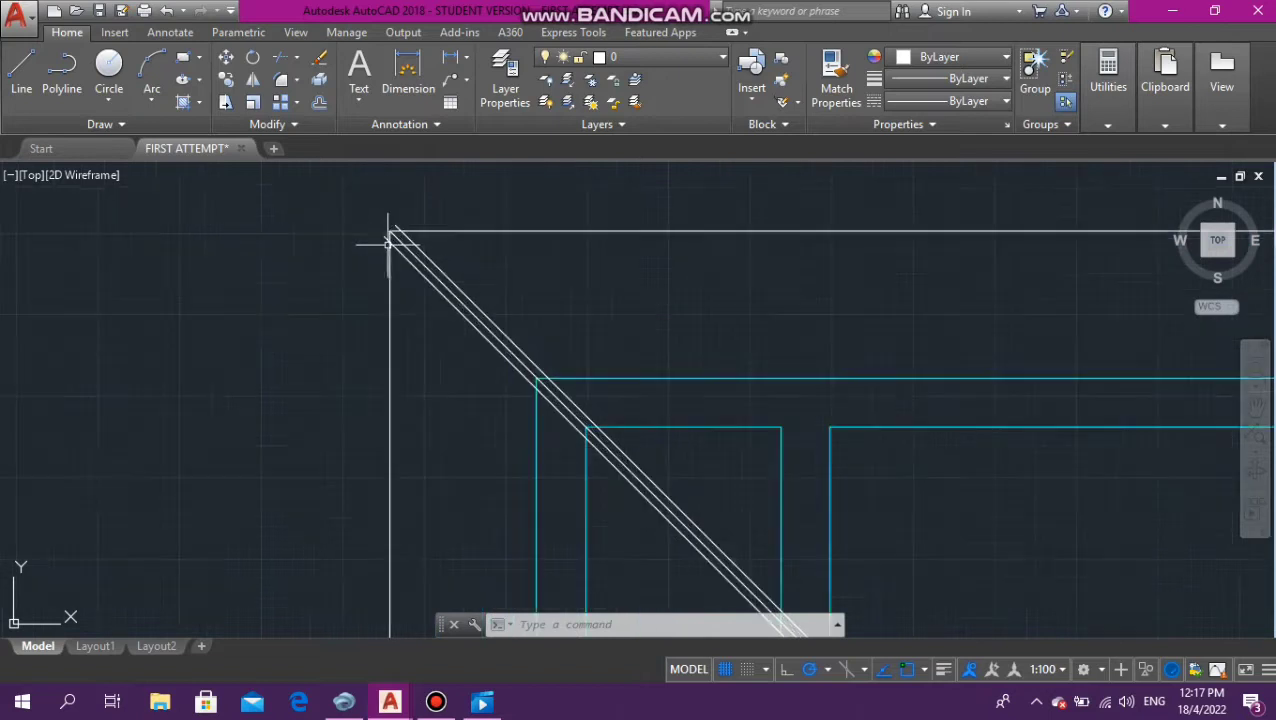
scroll(400, 212, down, 3)
scroll(380, 285, down, 6)
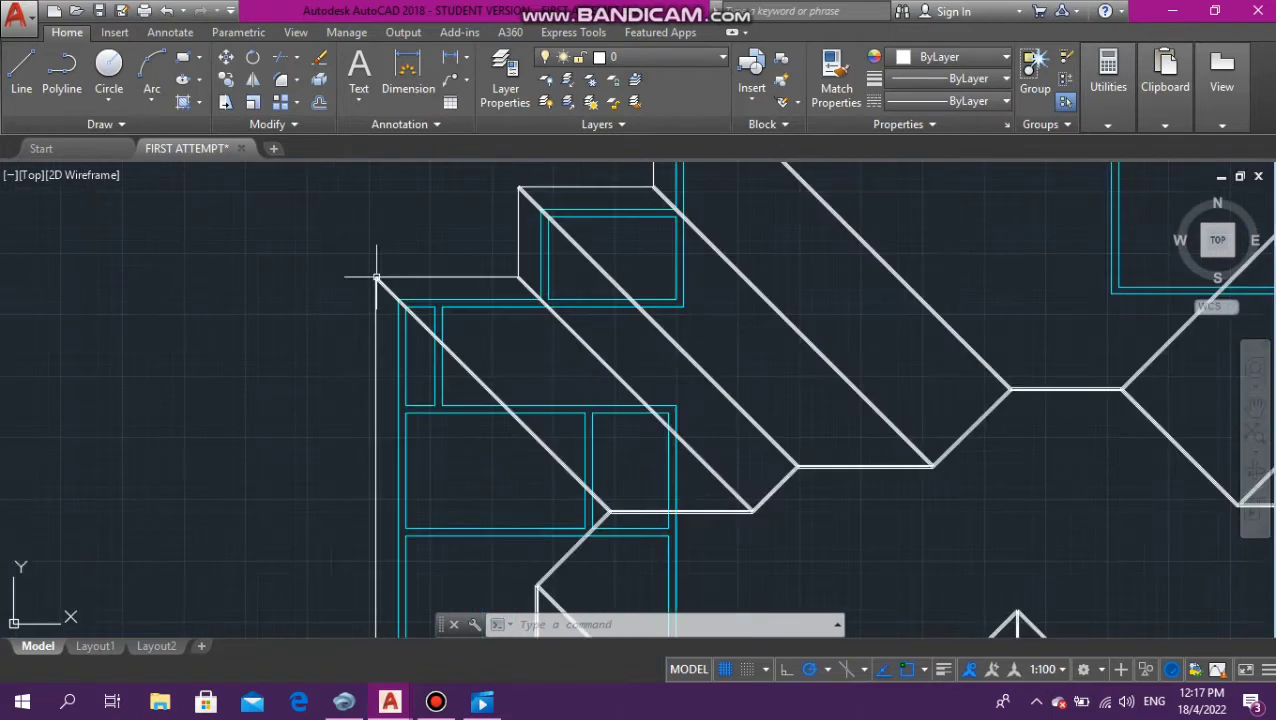
scroll(380, 421, up, 10)
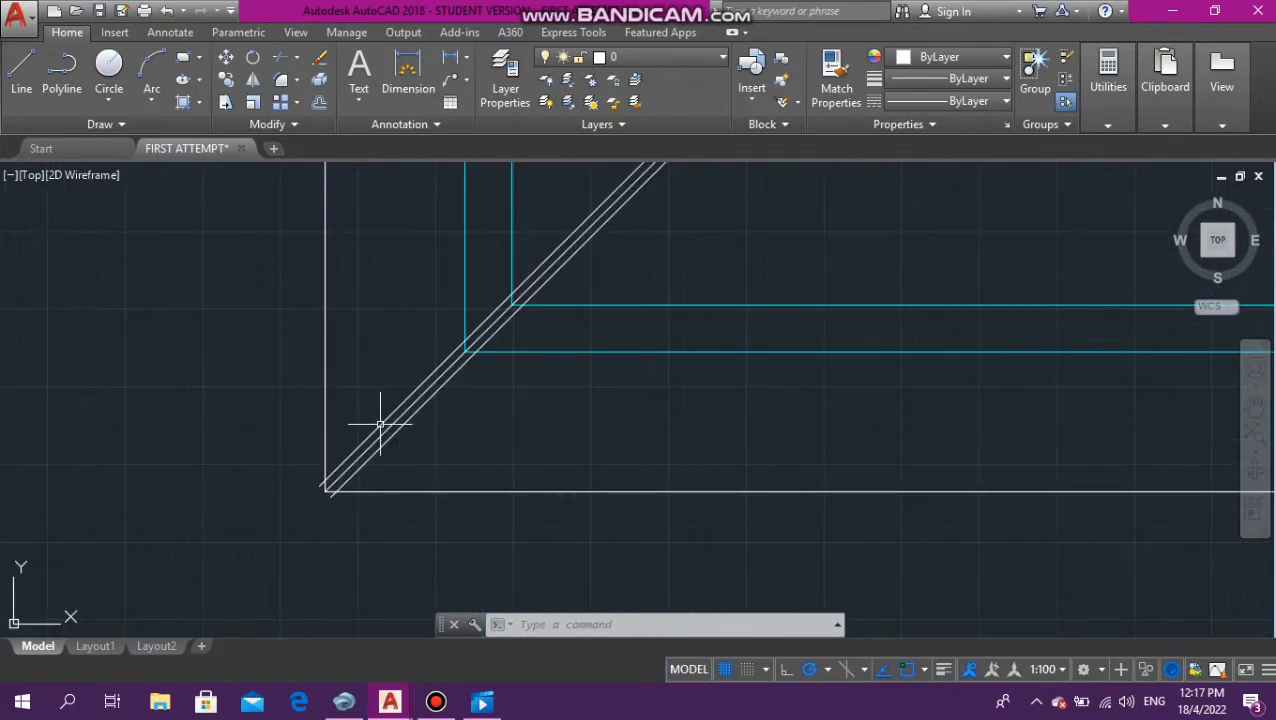
scroll(376, 440, down, 5)
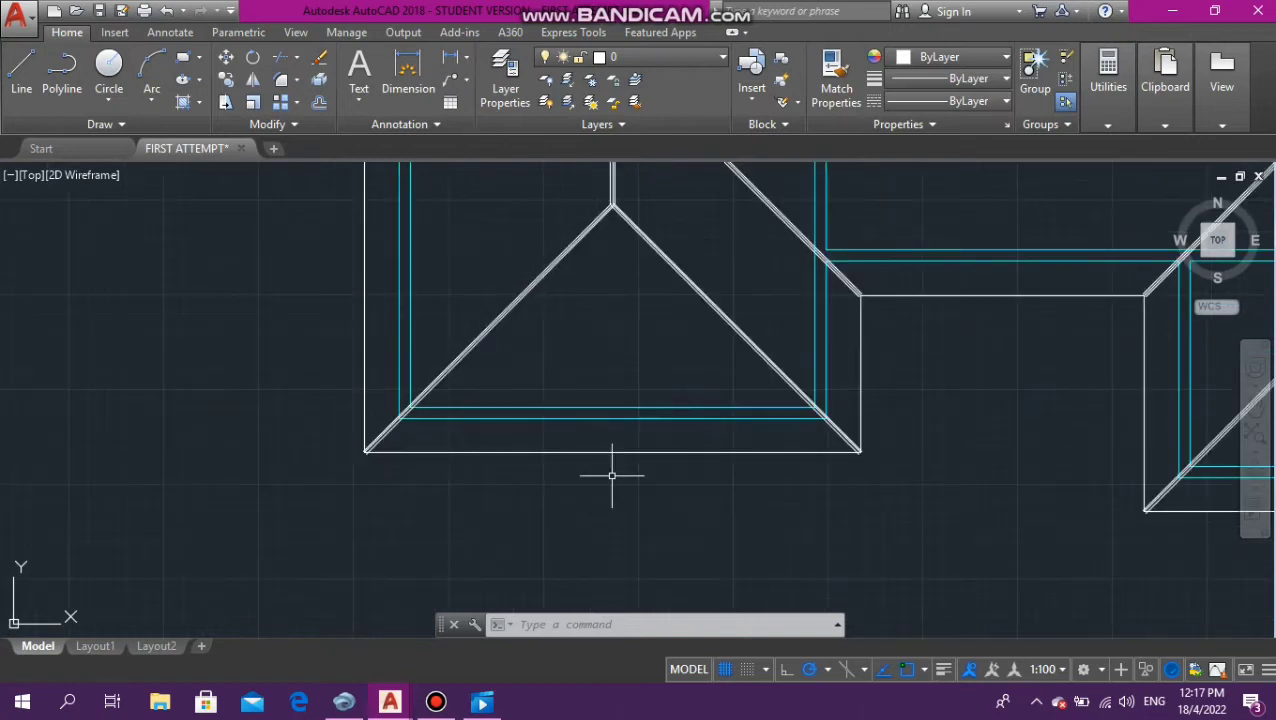
scroll(896, 452, up, 3)
scroll(758, 456, up, 2)
scroll(634, 443, up, 2)
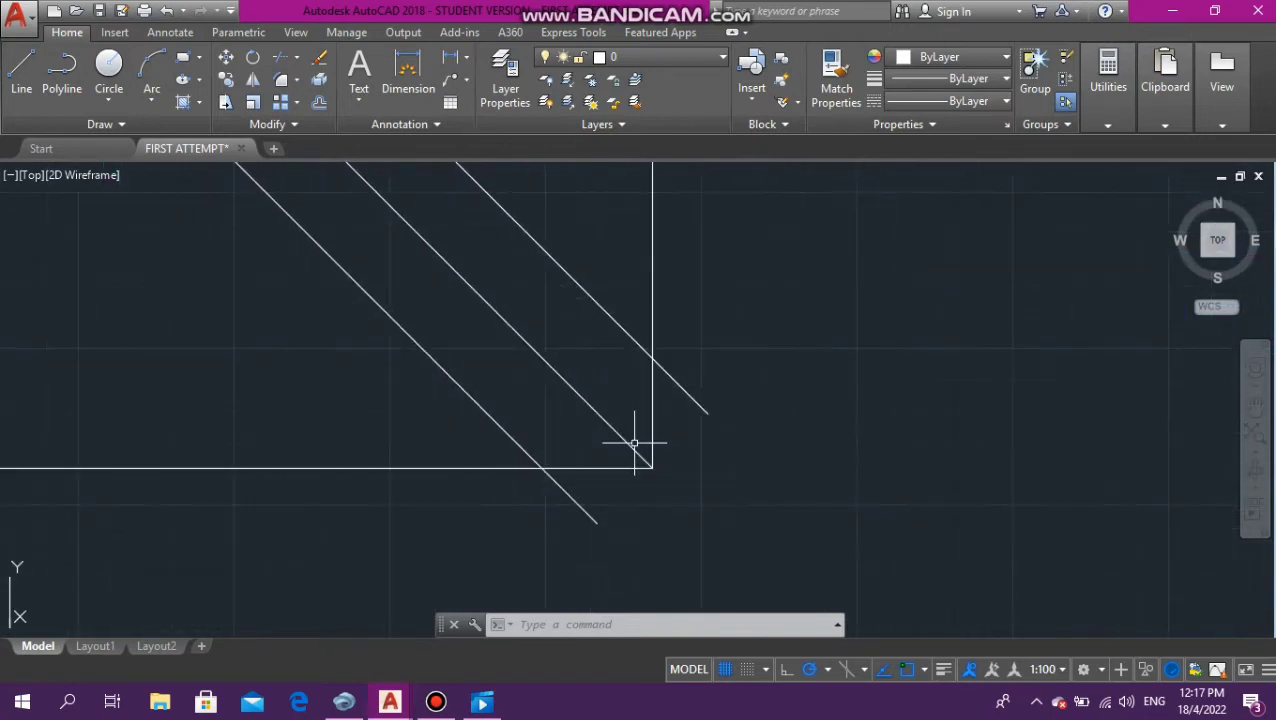
scroll(699, 385, up, 2)
scroll(697, 355, down, 6)
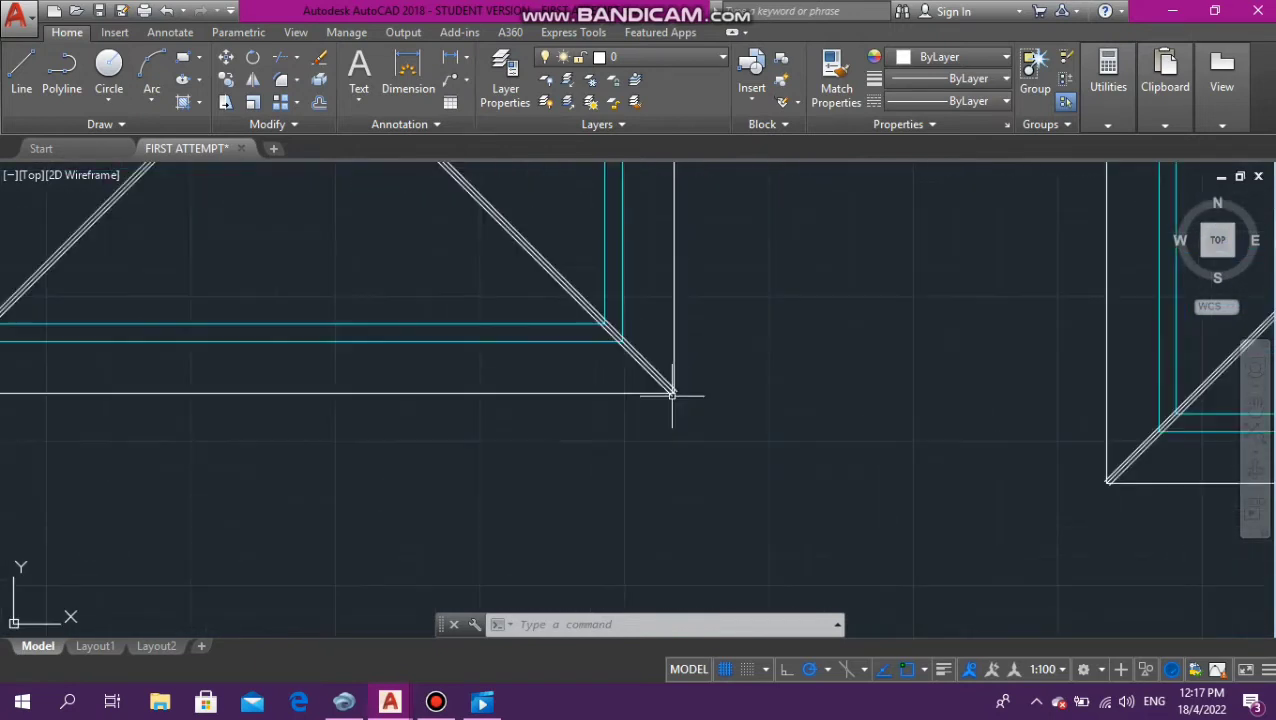
scroll(675, 403, up, 6)
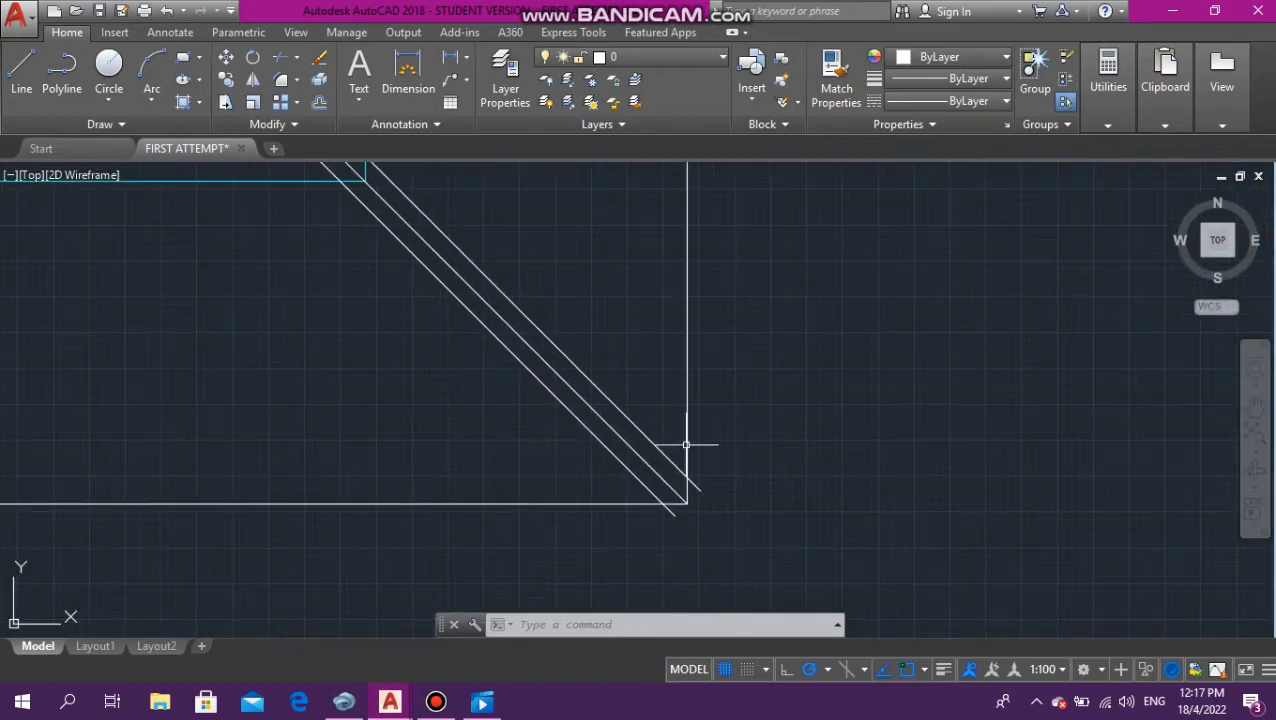
scroll(686, 444, down, 5)
scroll(675, 342, up, 5)
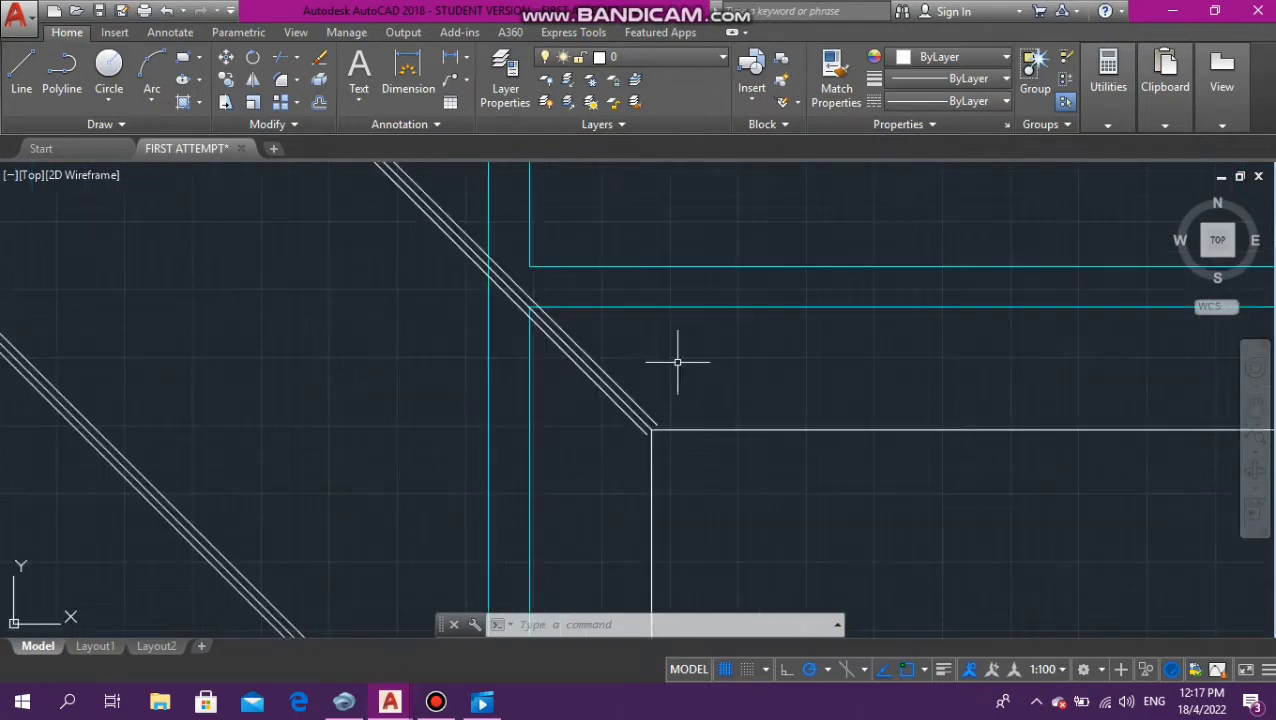
scroll(663, 412, up, 4)
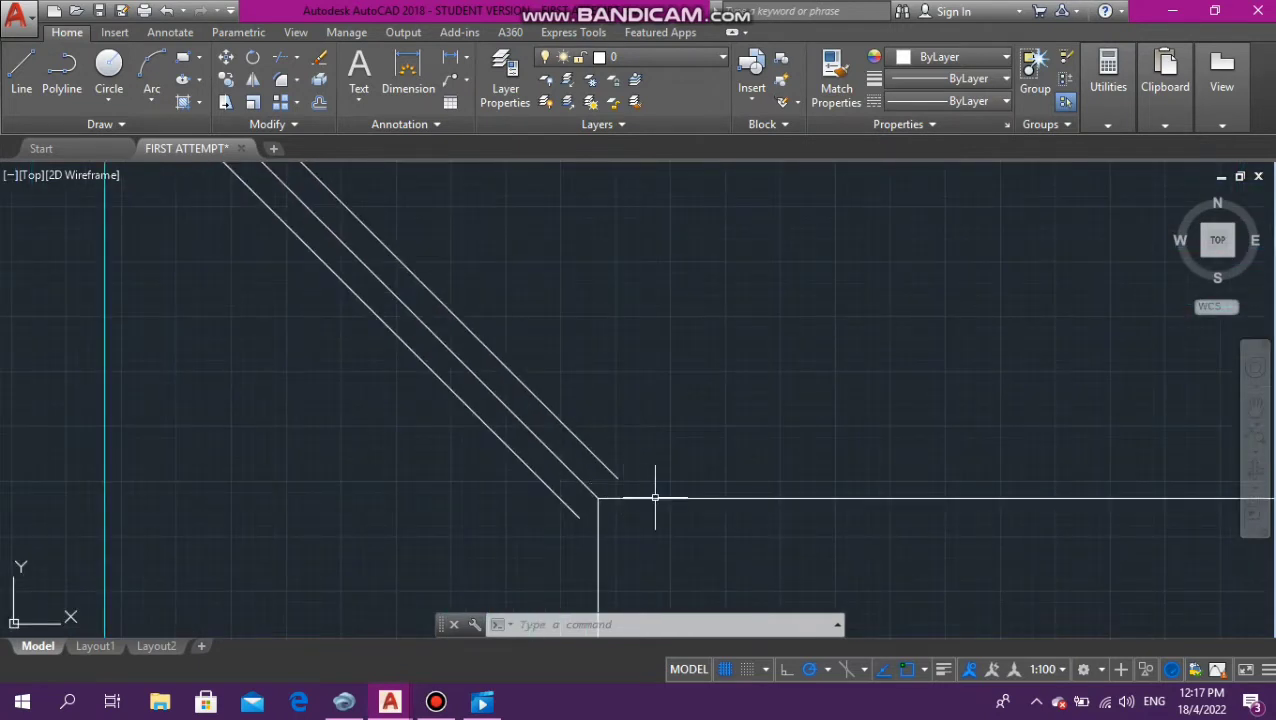
Trim the overhanging ends of both offset hip lines to the eaves outline at the left wing's lower-left corner
scroll(655, 497, down, 3)
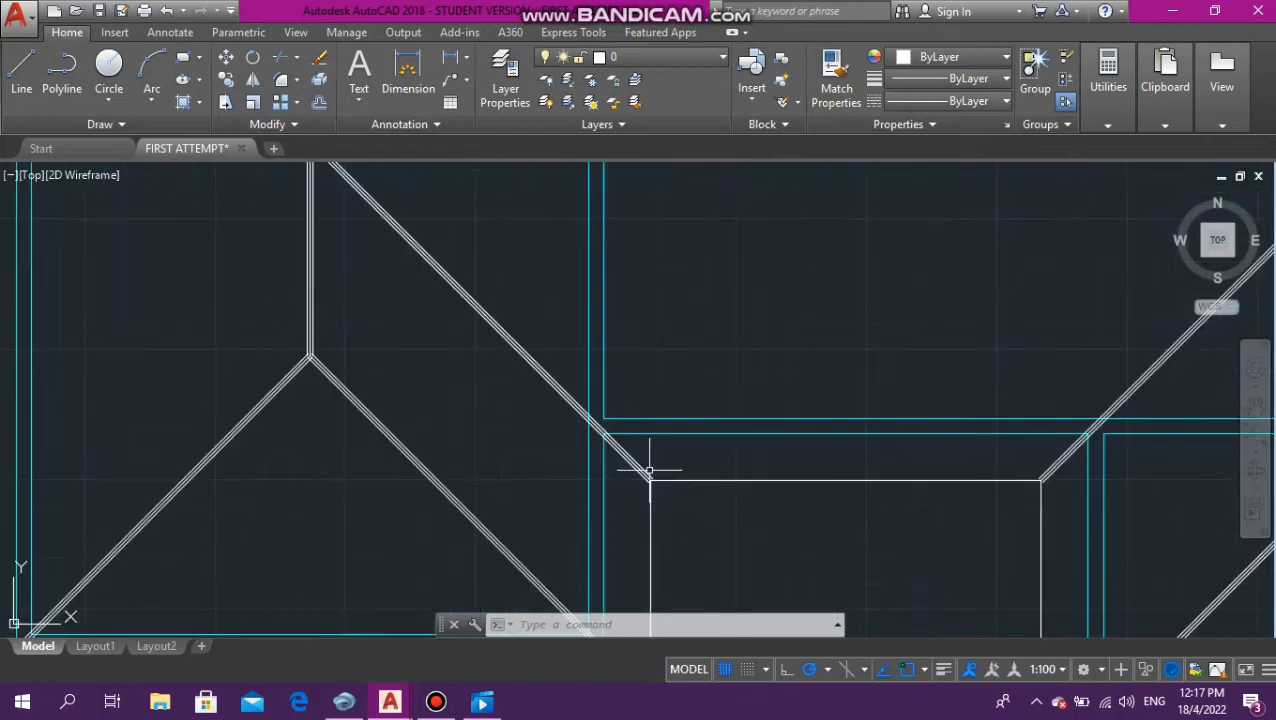
scroll(649, 470, down, 5)
scroll(637, 472, down, 2)
scroll(607, 493, up, 4)
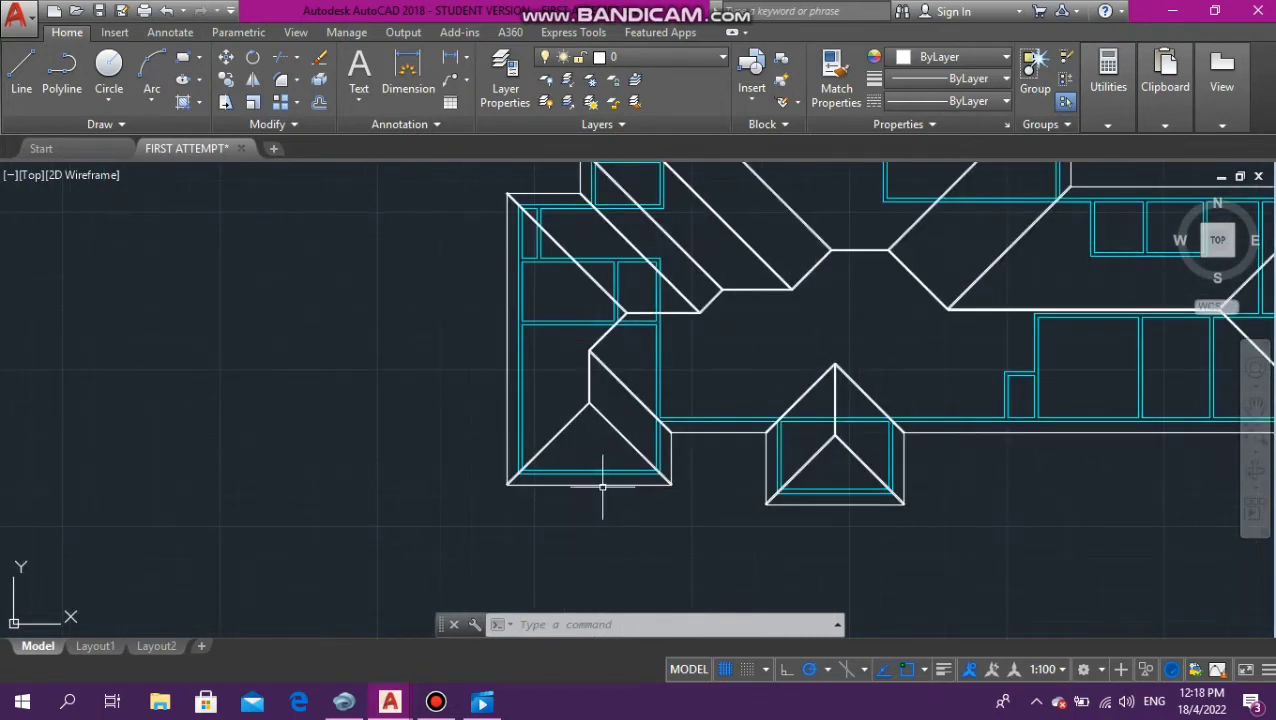
key(Return)
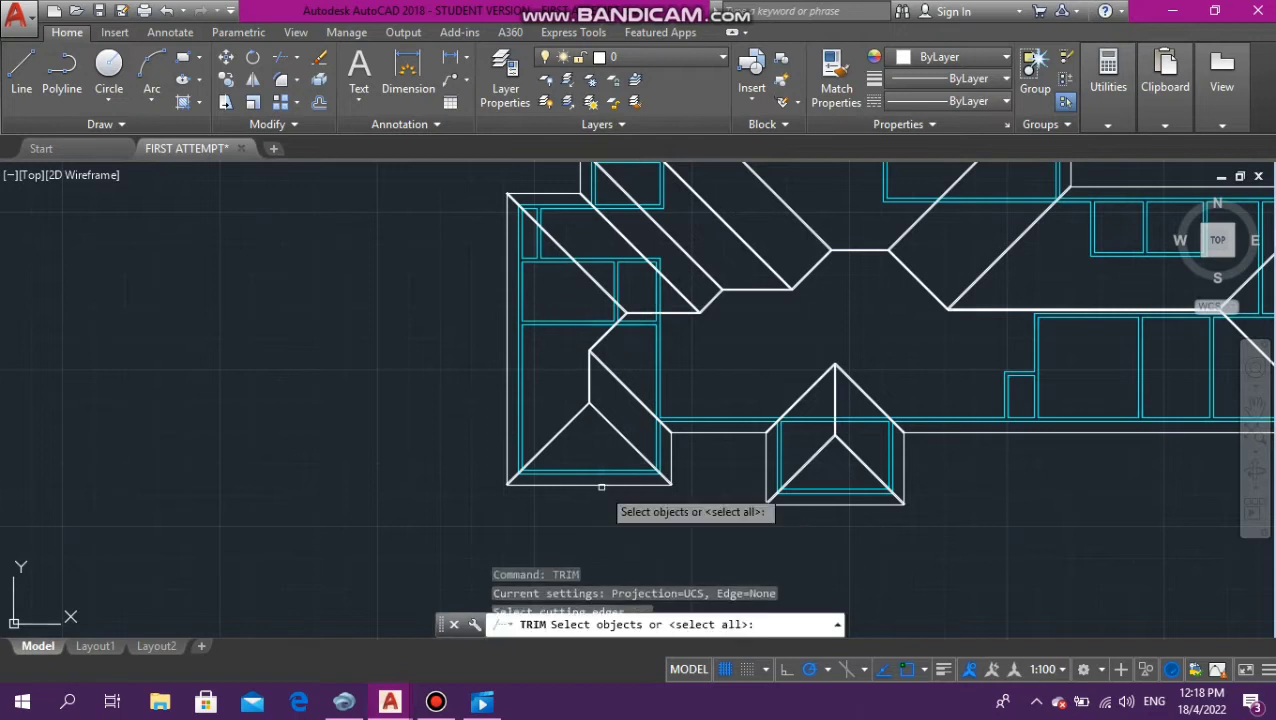
key(Return)
scroll(555, 483, up, 8)
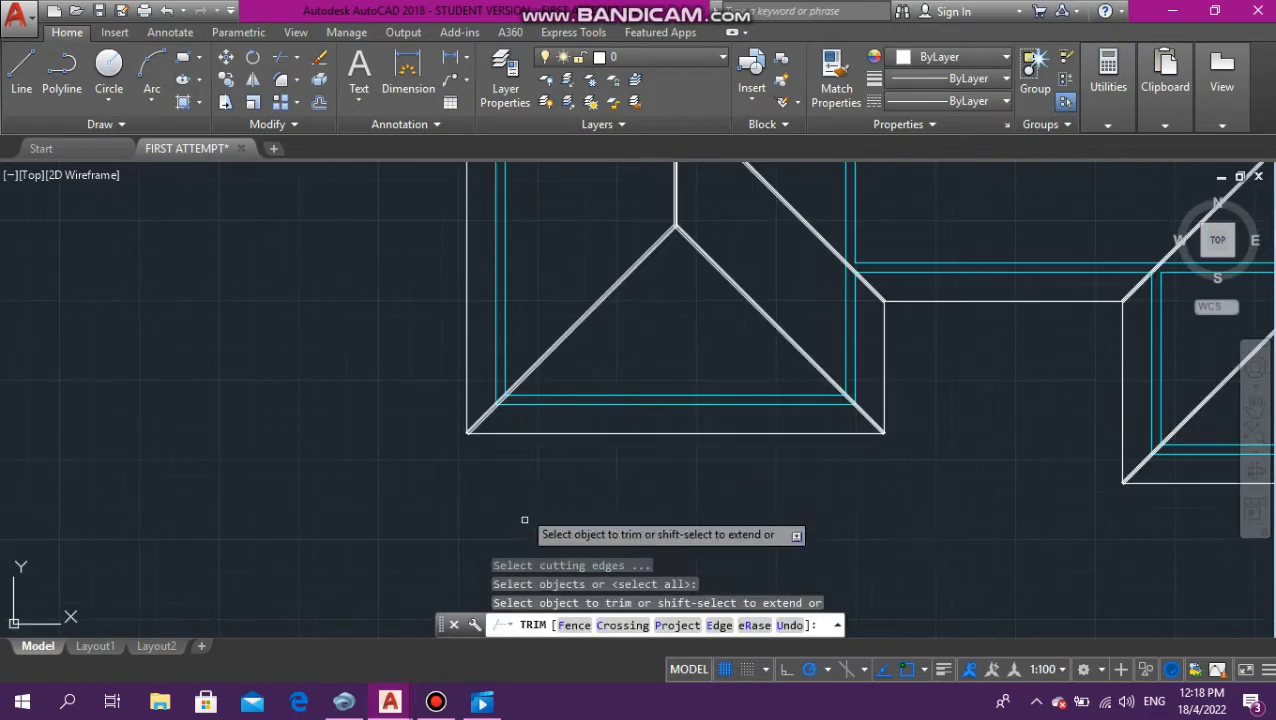
scroll(438, 217, up, 6)
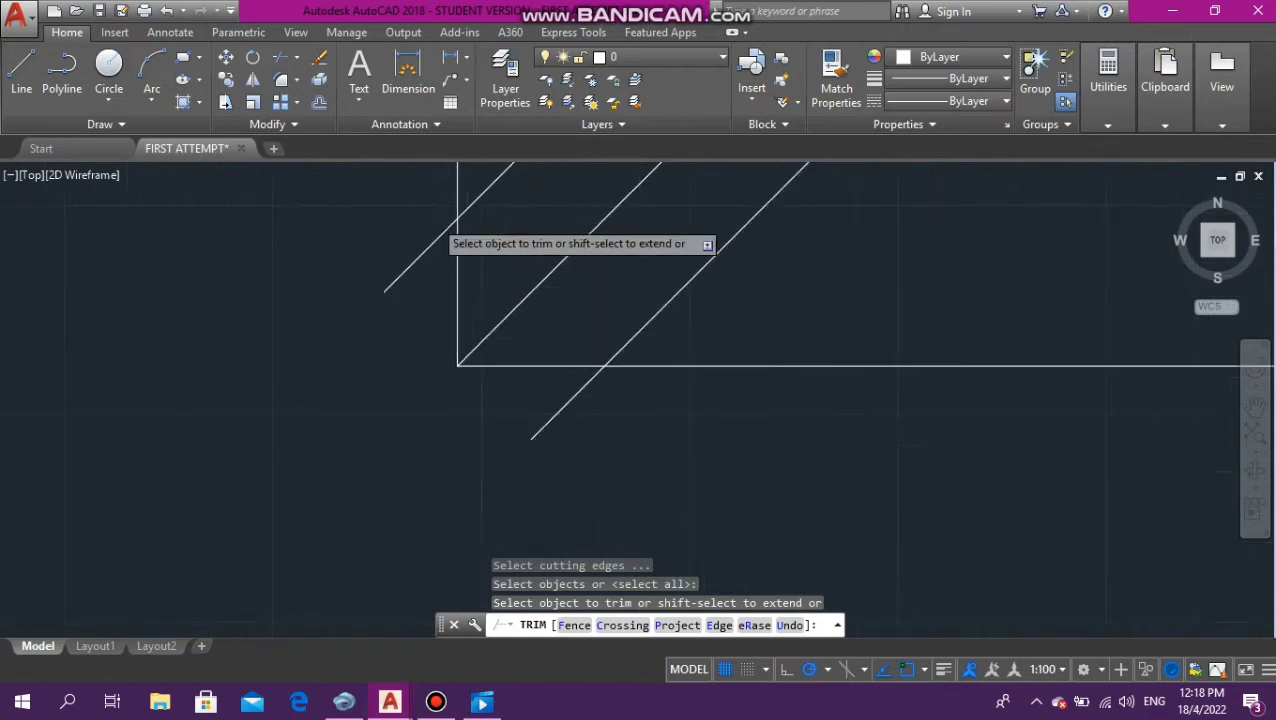
click(402, 293)
click(391, 278)
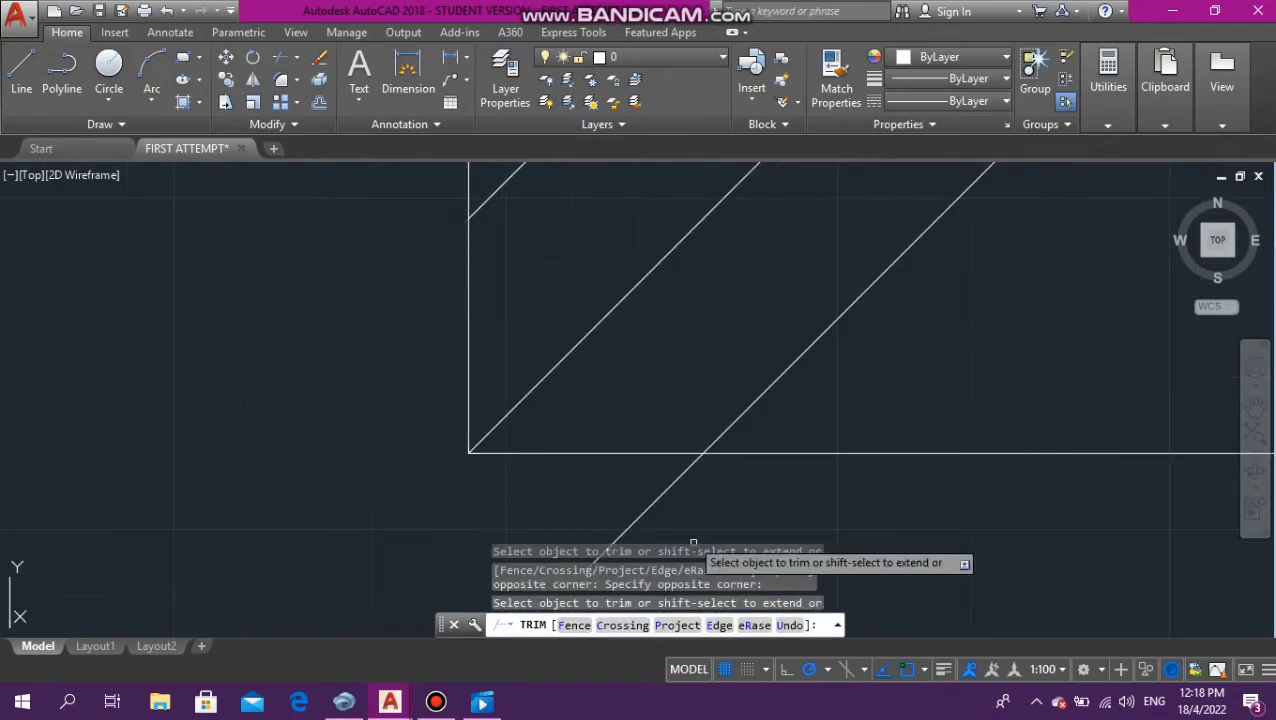
scroll(627, 515, down, 10)
Trim the offset hip lines that overrun the eaves outline at the left wing's upper-left corner
scroll(627, 515, down, 5)
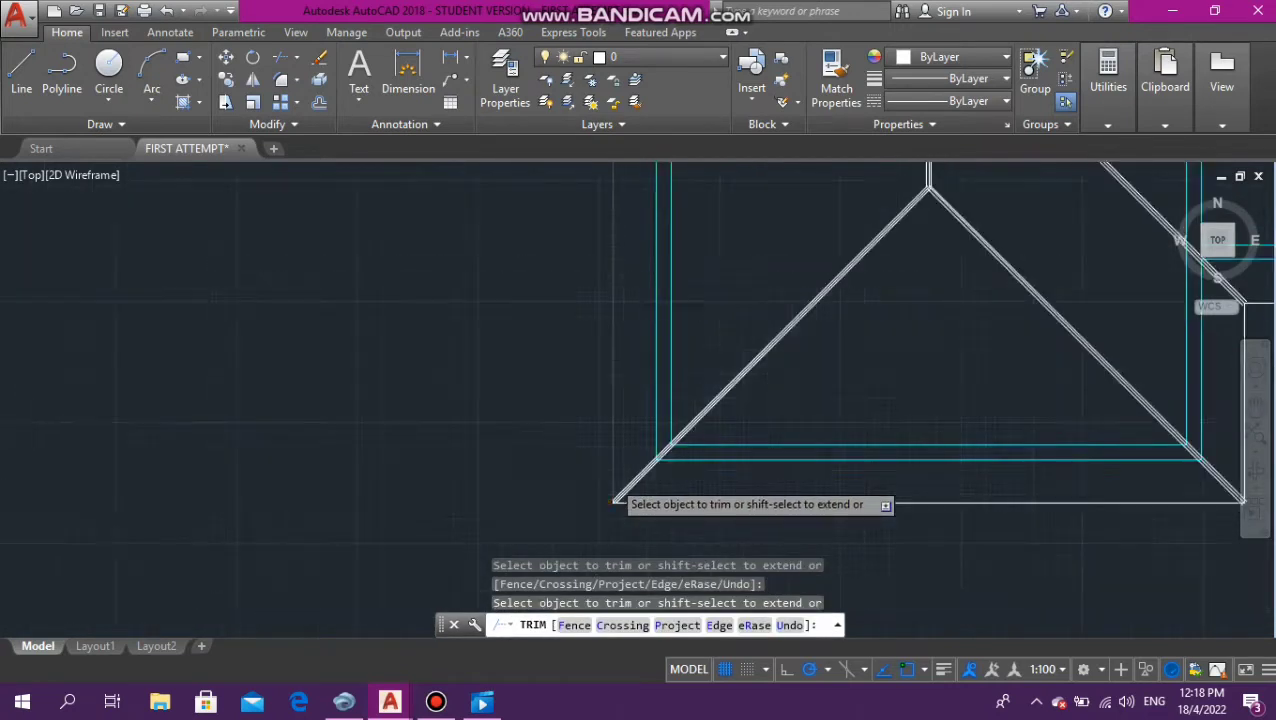
scroll(613, 363, up, 8)
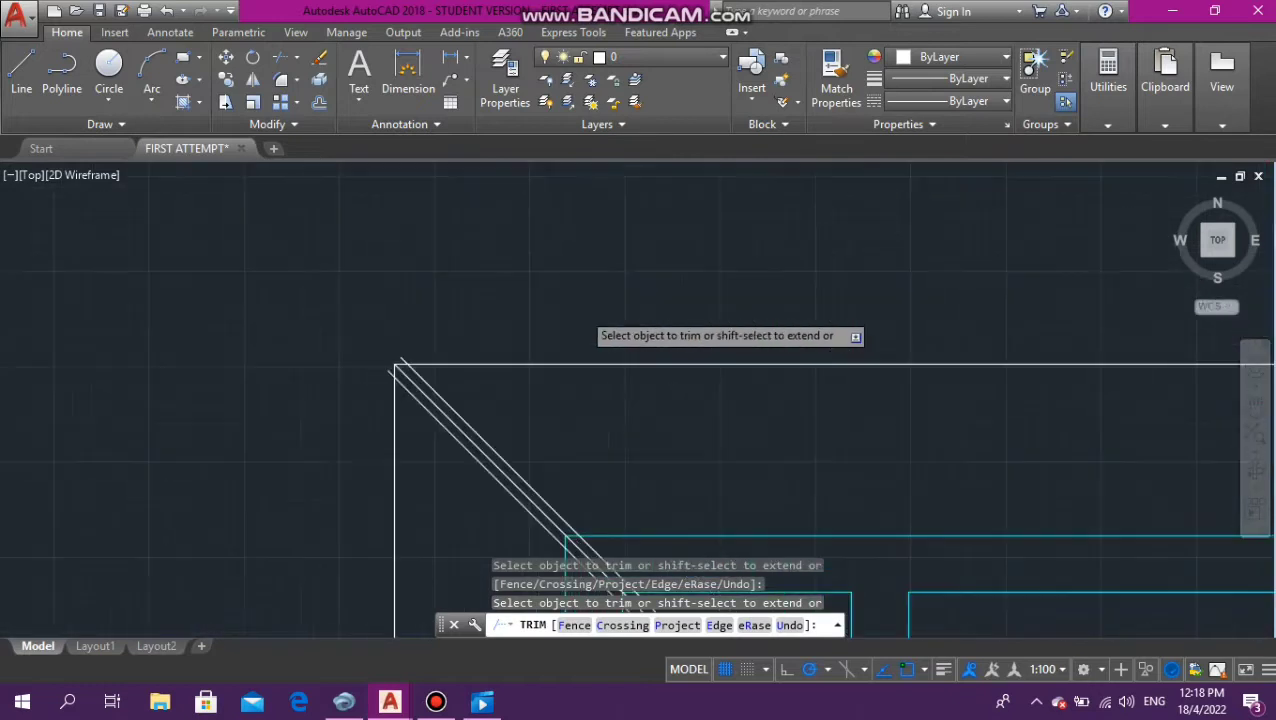
scroll(406, 412, up, 2)
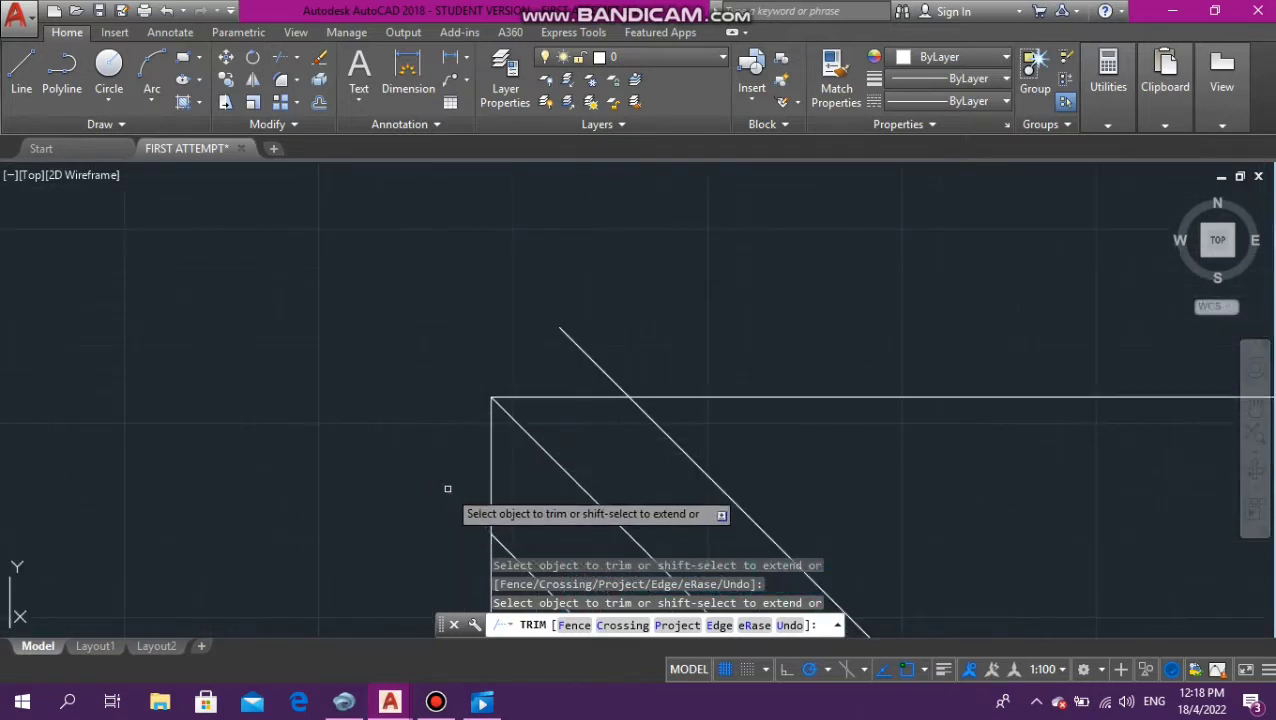
scroll(561, 343, down, 5)
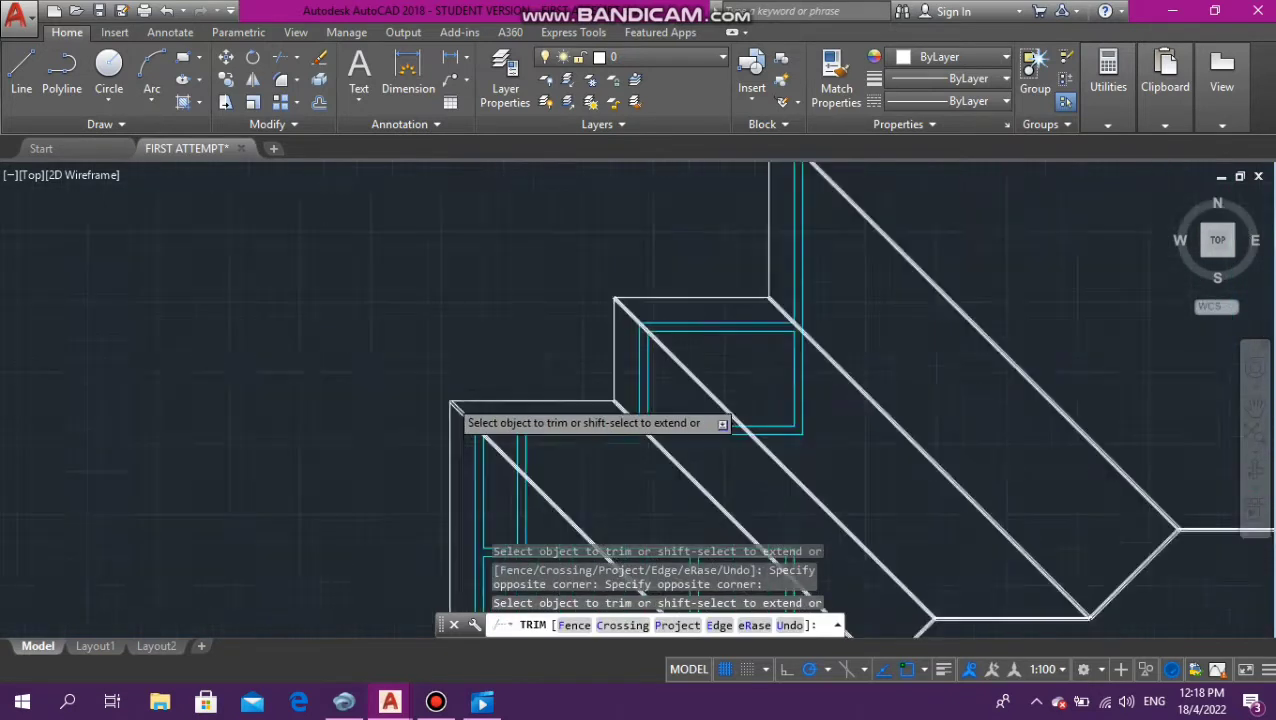
Trim the overrunning offset hip lines to the eaves at the outer upper-left corner of the small stepped block beside the left wing
scroll(551, 352, up, 3)
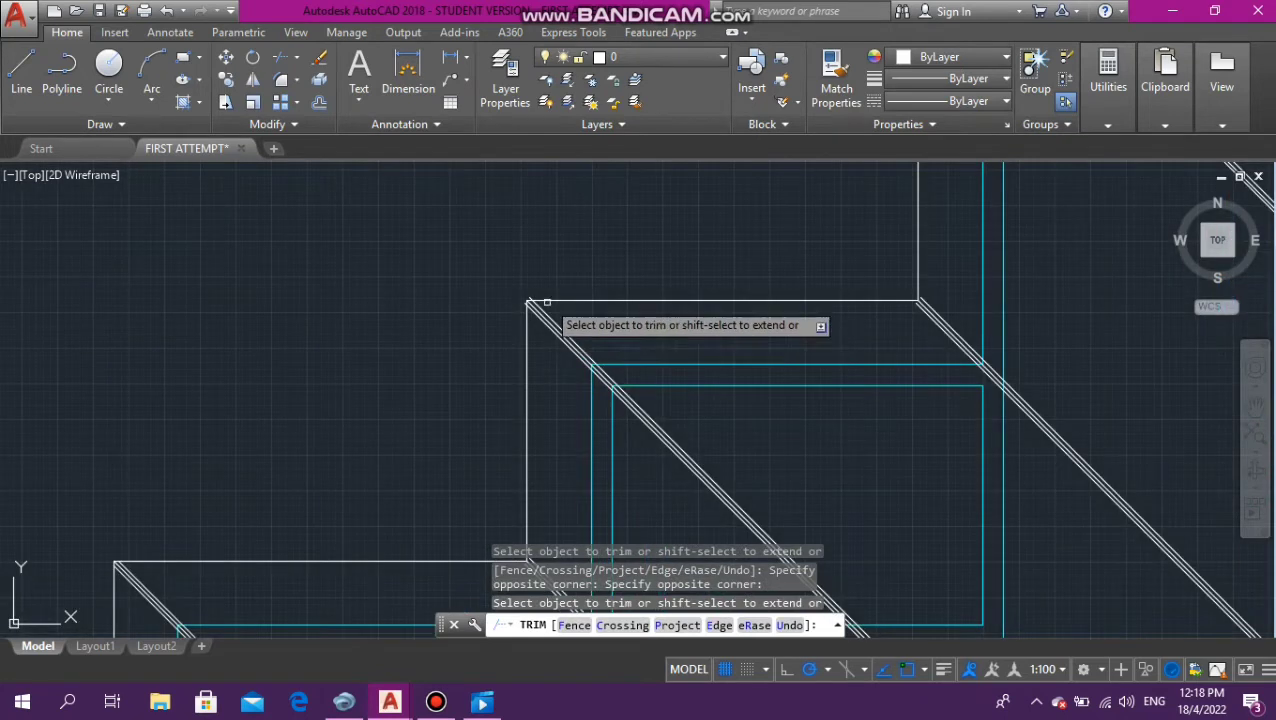
scroll(520, 300, up, 5)
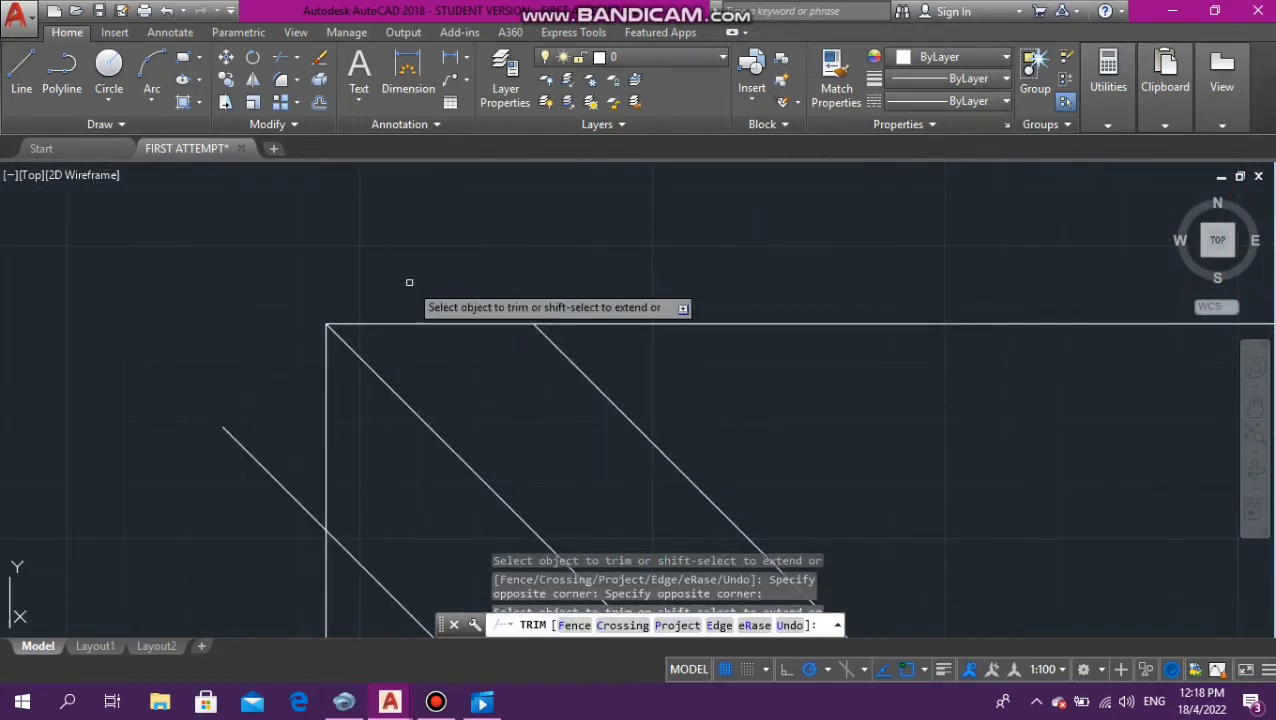
click(302, 438)
click(231, 521)
scroll(487, 299, down, 10)
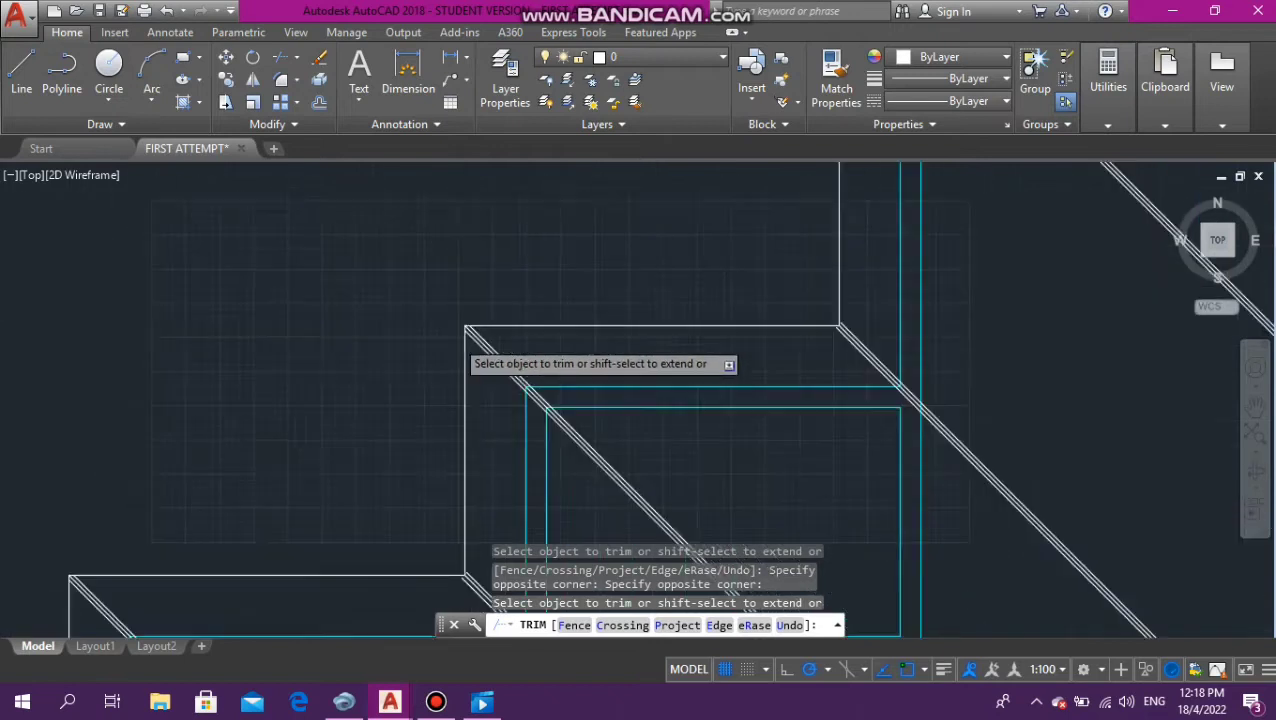
scroll(706, 327, down, 5)
Trim both overhanging offset hip line ends at the upper-left eaves corner of the tall central block
scroll(729, 245, up, 6)
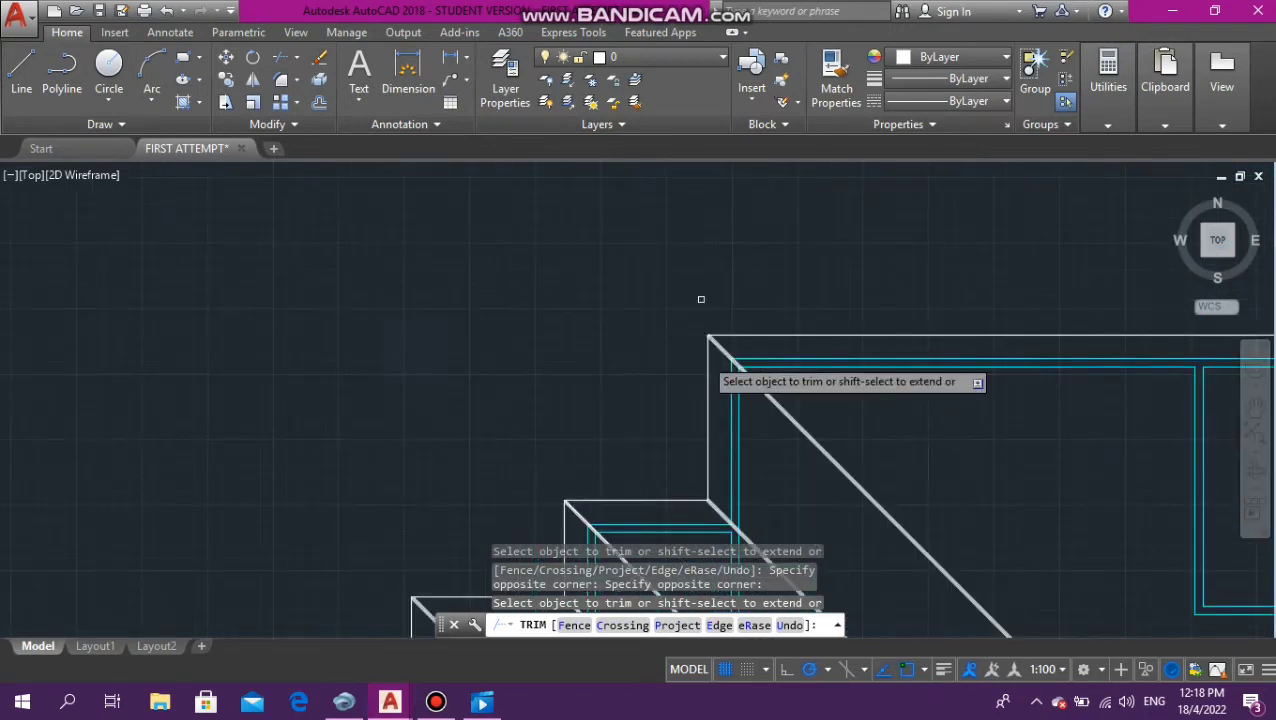
scroll(728, 246, up, 8)
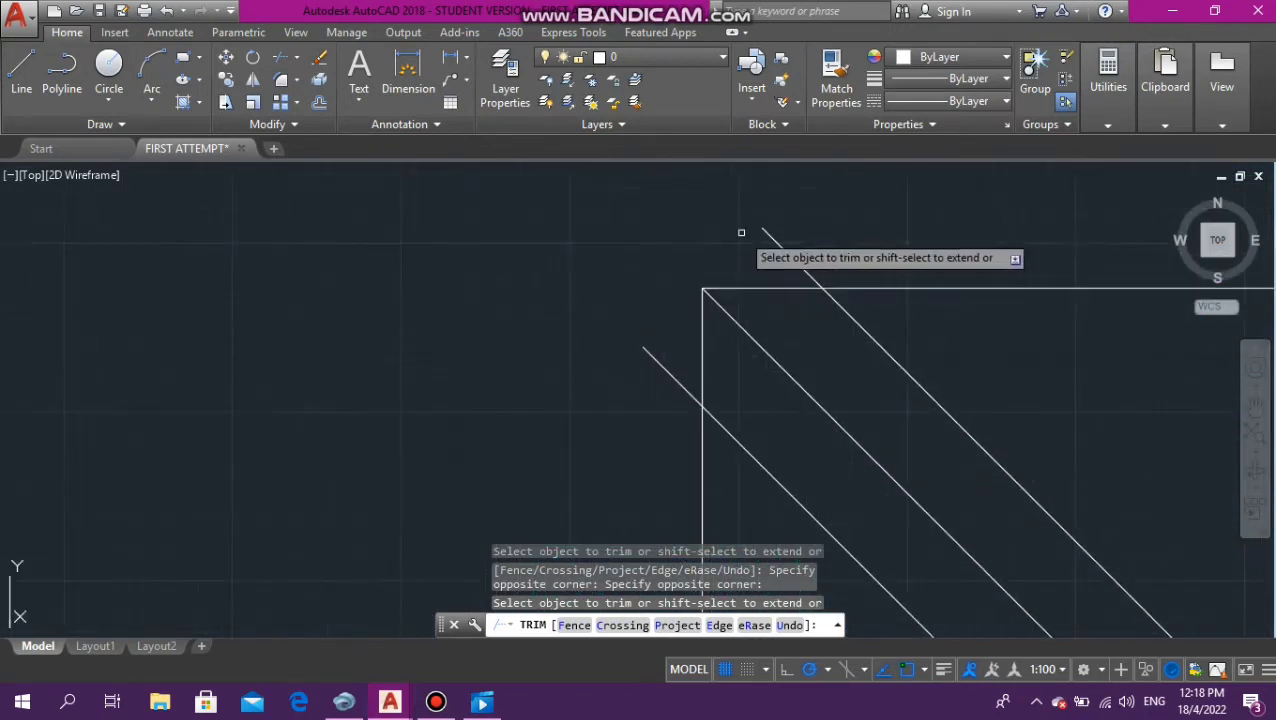
click(662, 338)
click(644, 366)
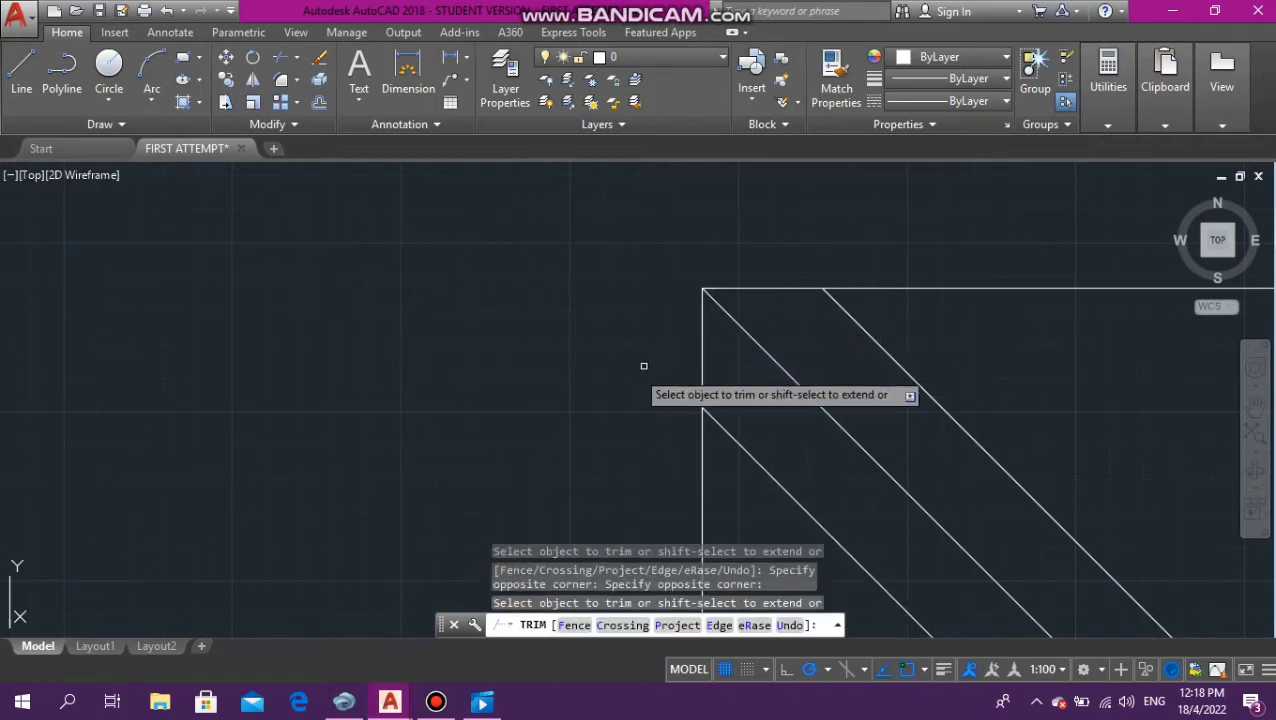
scroll(548, 353, down, 8)
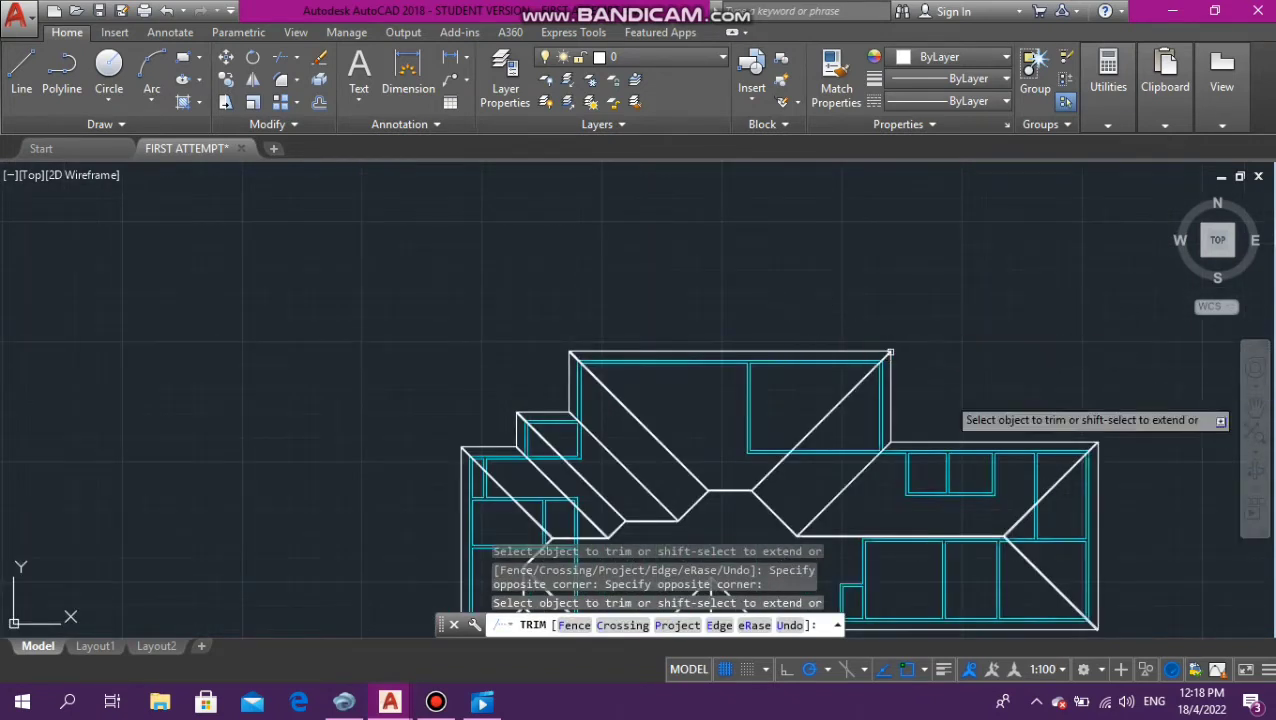
Trim both overhanging offset hip line ends at the upper-right eaves corner of the tall central block
scroll(919, 361, up, 8)
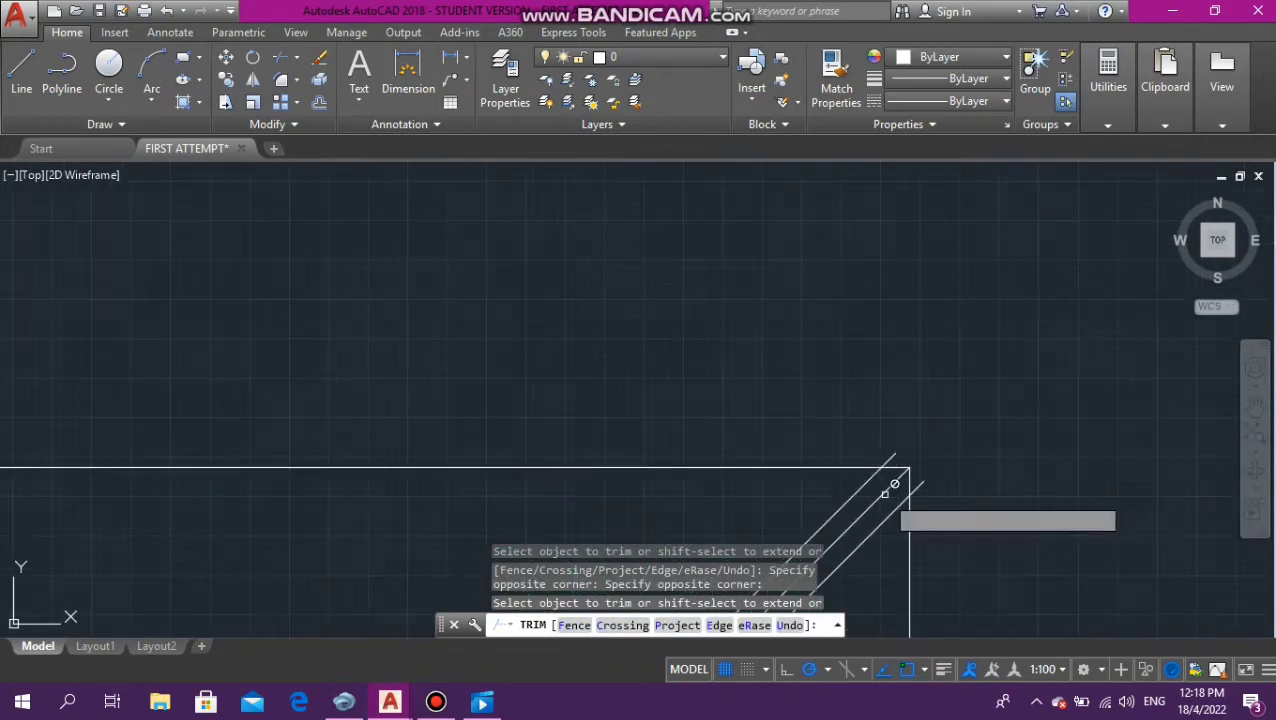
click(916, 304)
click(834, 276)
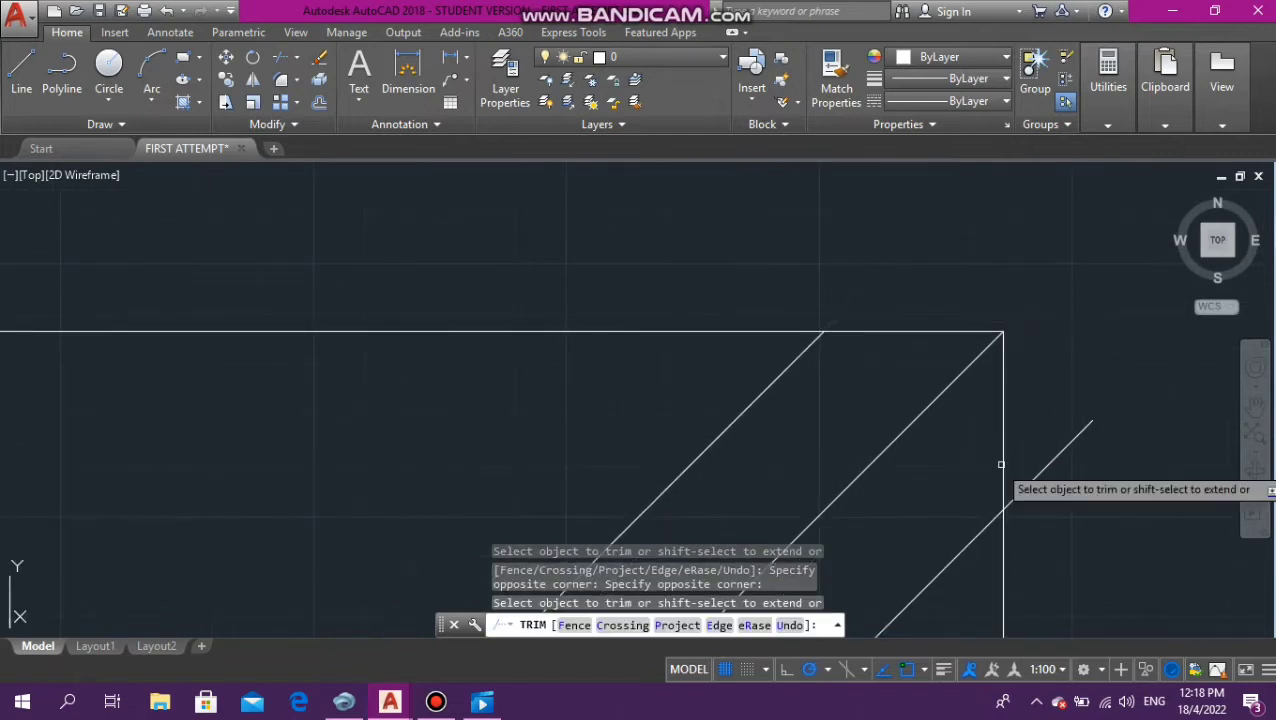
click(1059, 433)
click(1090, 520)
scroll(912, 380, down, 7)
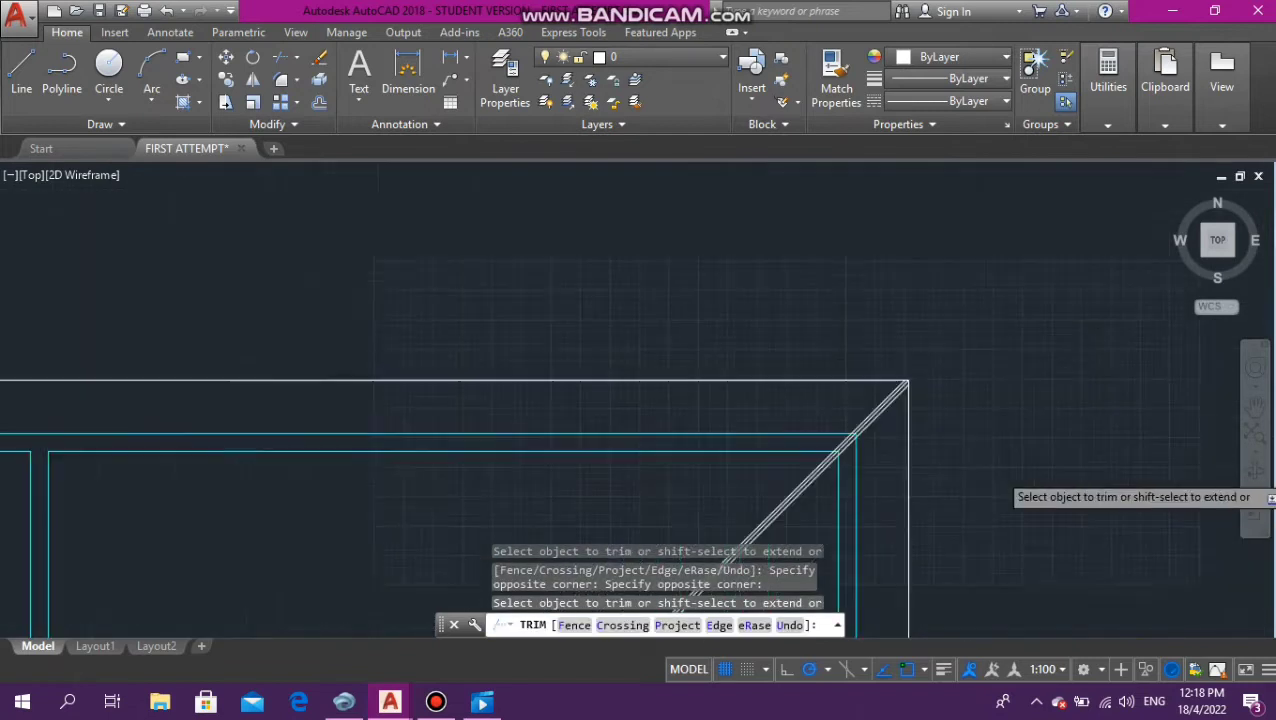
Trim both offset hip lines back to the eaves outline at the right wing's upper-right corner
scroll(953, 481, up, 5)
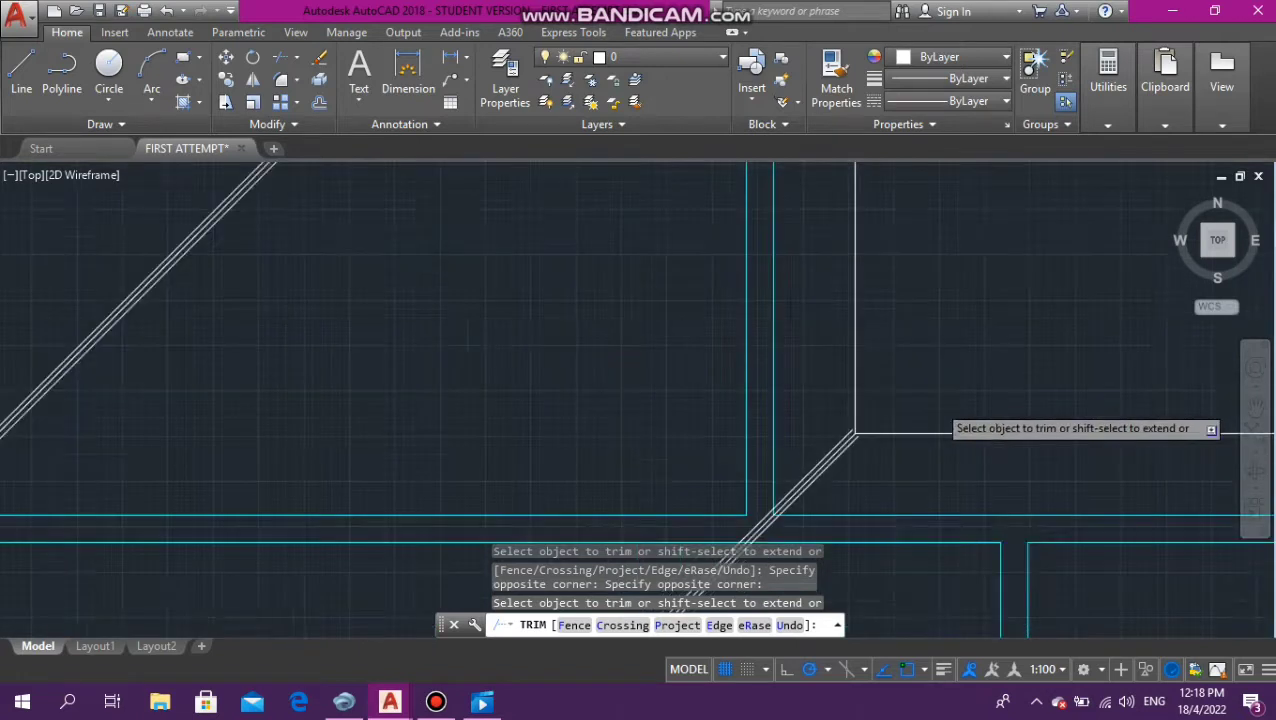
scroll(900, 420, down, 4)
scroll(1012, 392, up, 6)
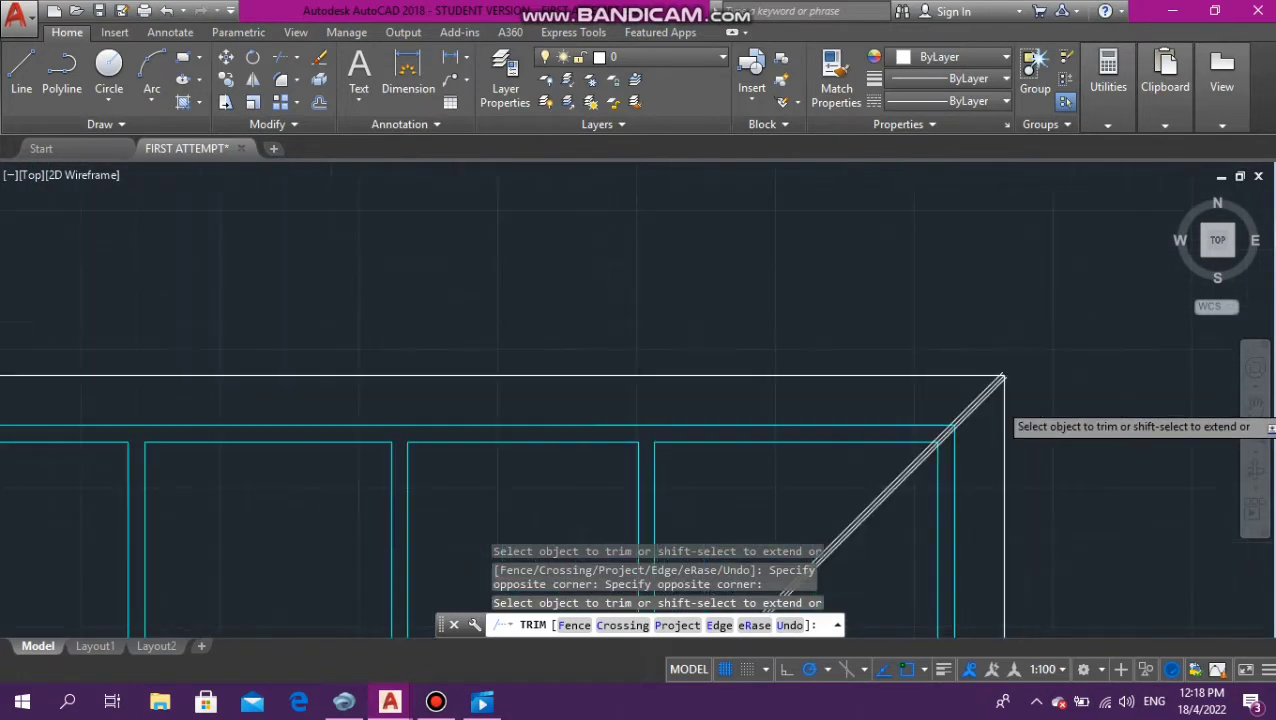
scroll(900, 316, up, 5)
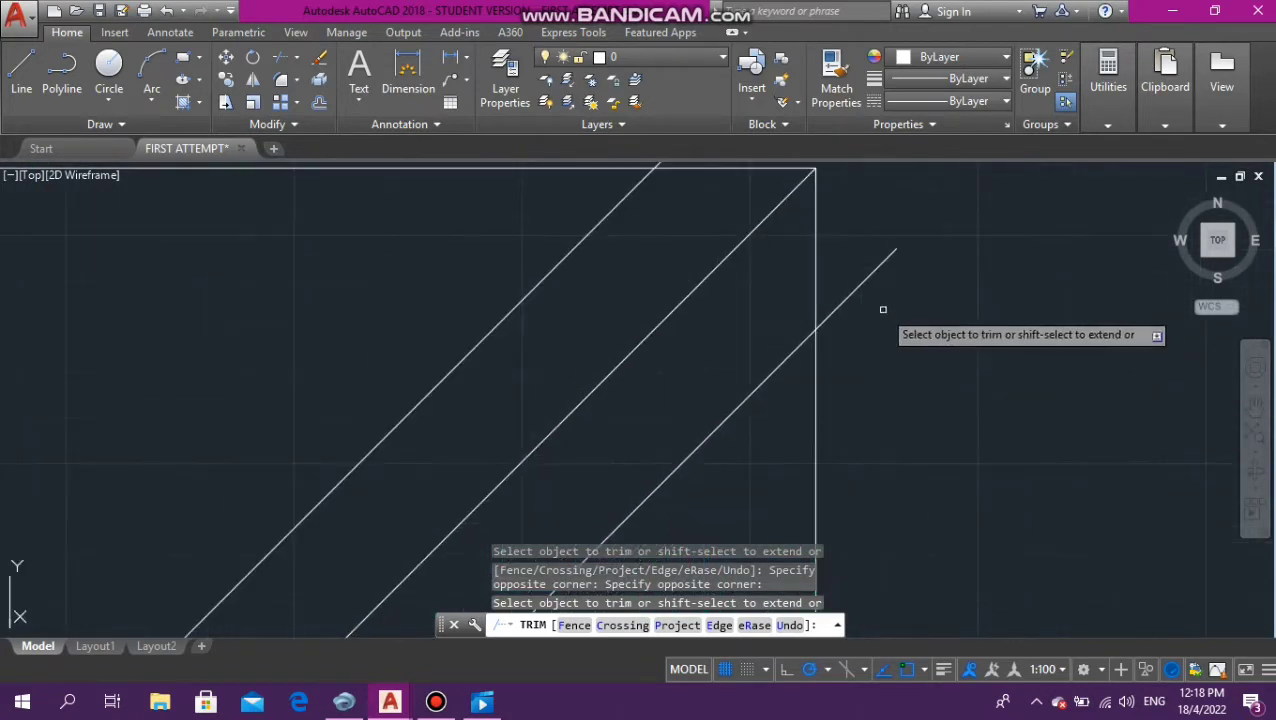
click(880, 300)
click(863, 265)
scroll(865, 255, down, 10)
scroll(828, 212, up, 6)
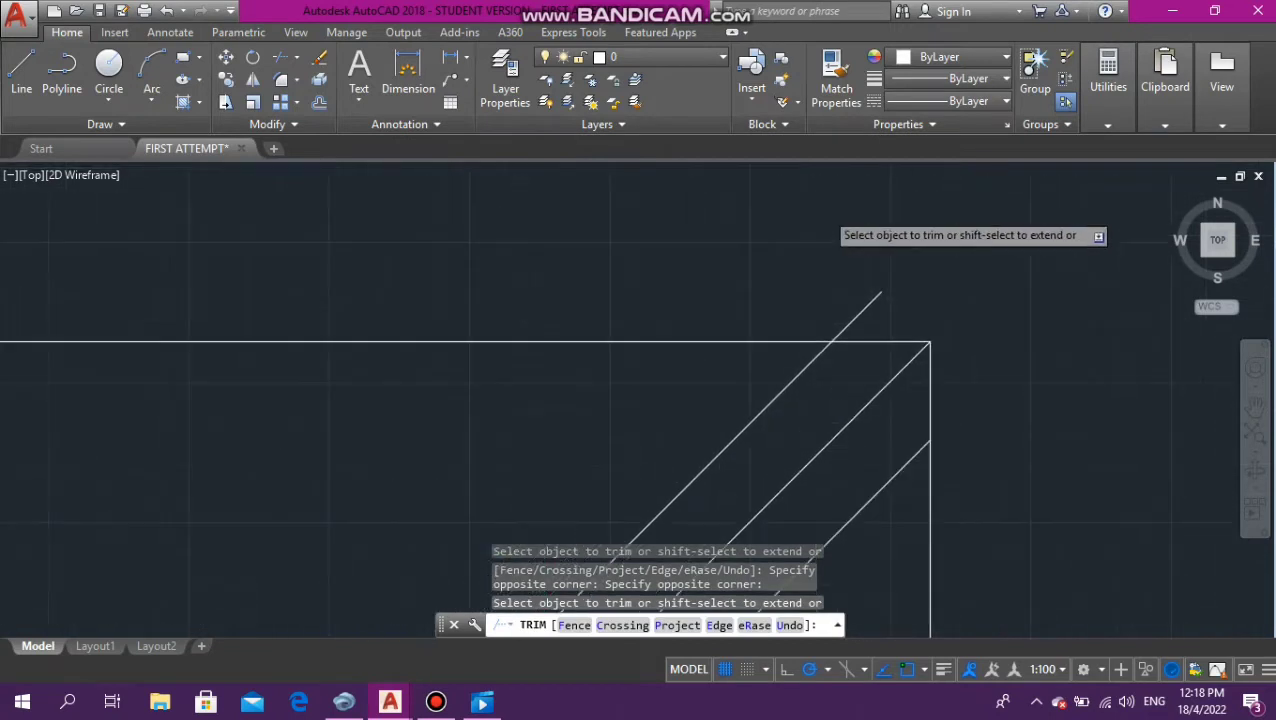
scroll(828, 213, up, 2)
click(898, 346)
click(909, 367)
scroll(770, 267, down, 8)
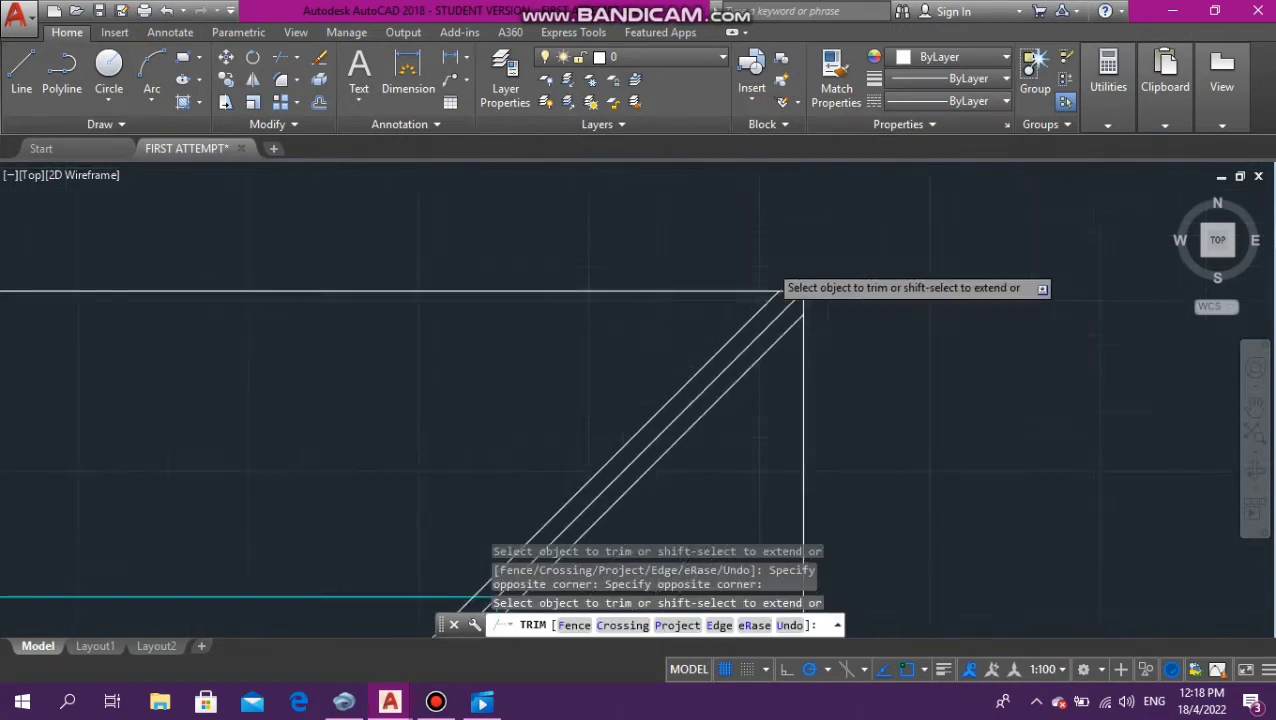
Trim both offset hip lines back to the eaves outline at the right wing's lower-right corner
scroll(785, 330, down, 5)
scroll(786, 500, up, 8)
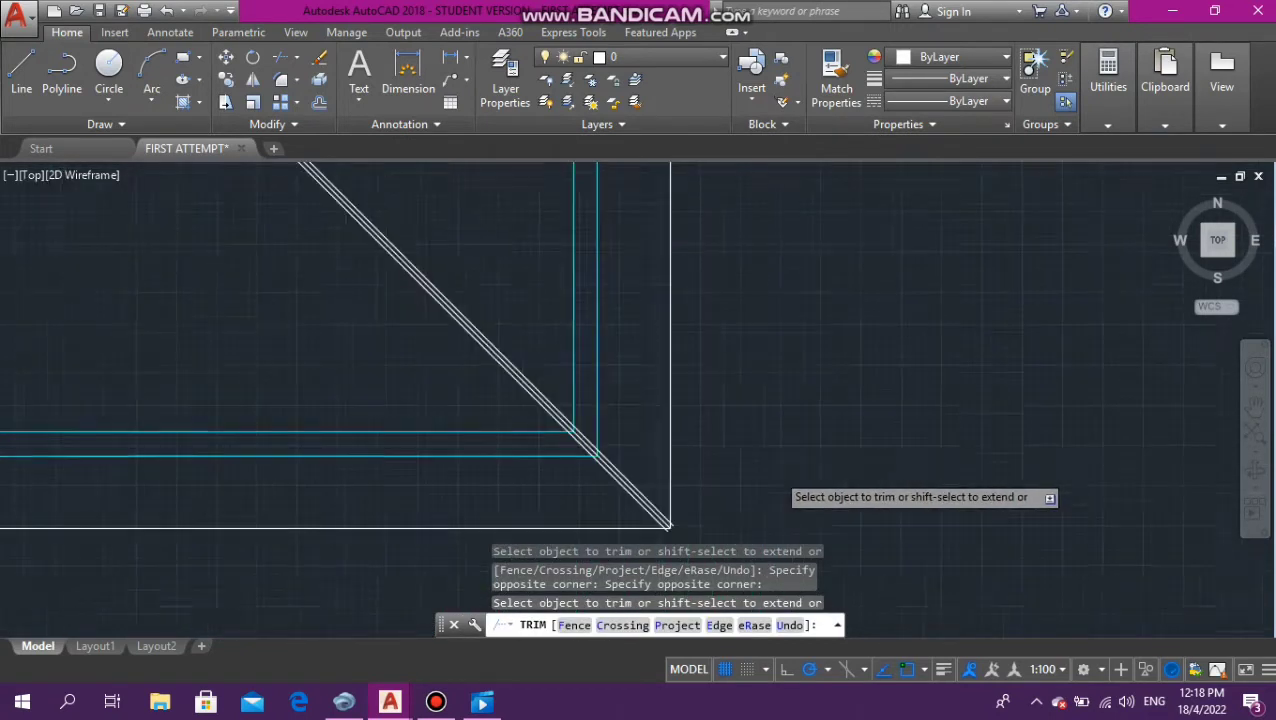
scroll(760, 480, up, 10)
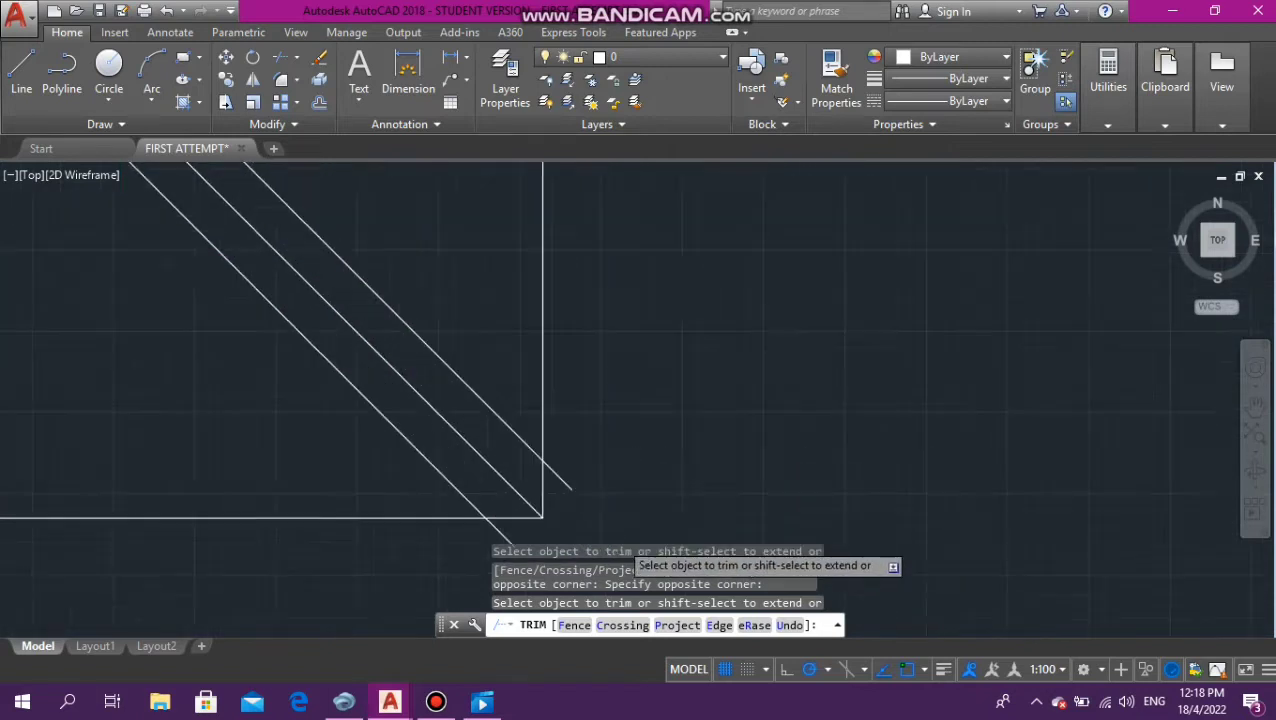
scroll(617, 541, up, 2)
click(520, 447)
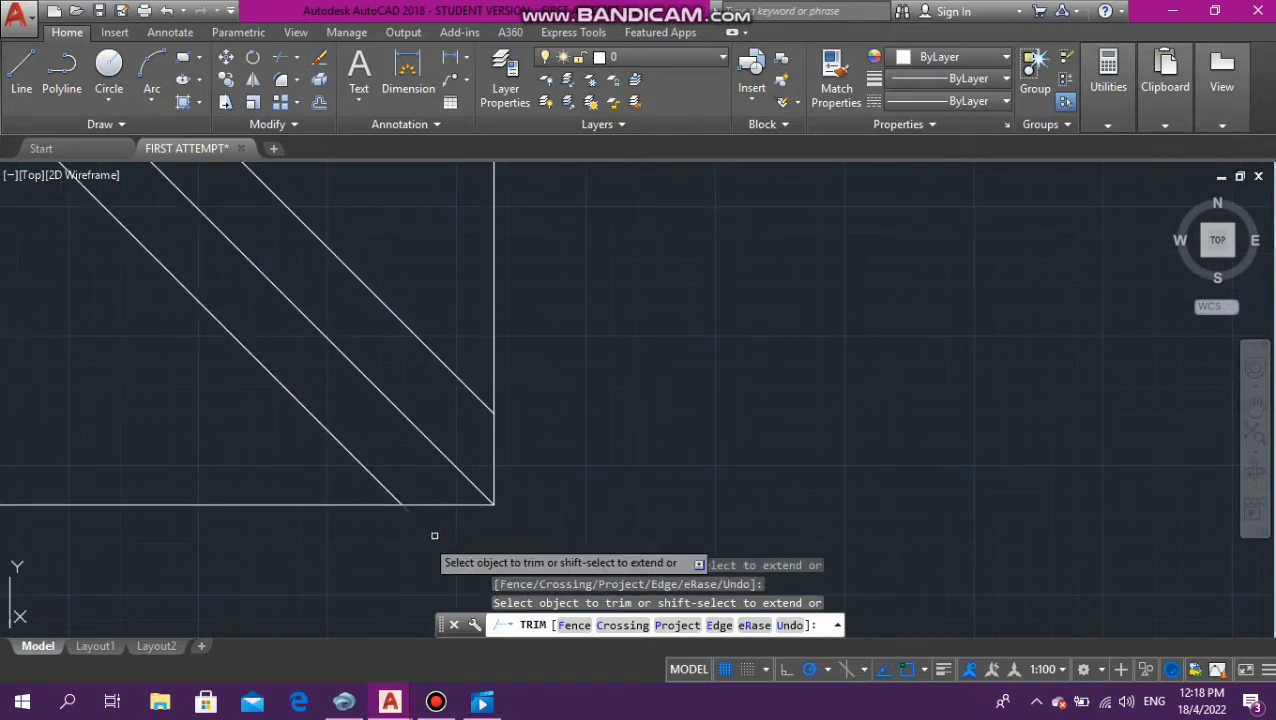
scroll(434, 536, down, 10)
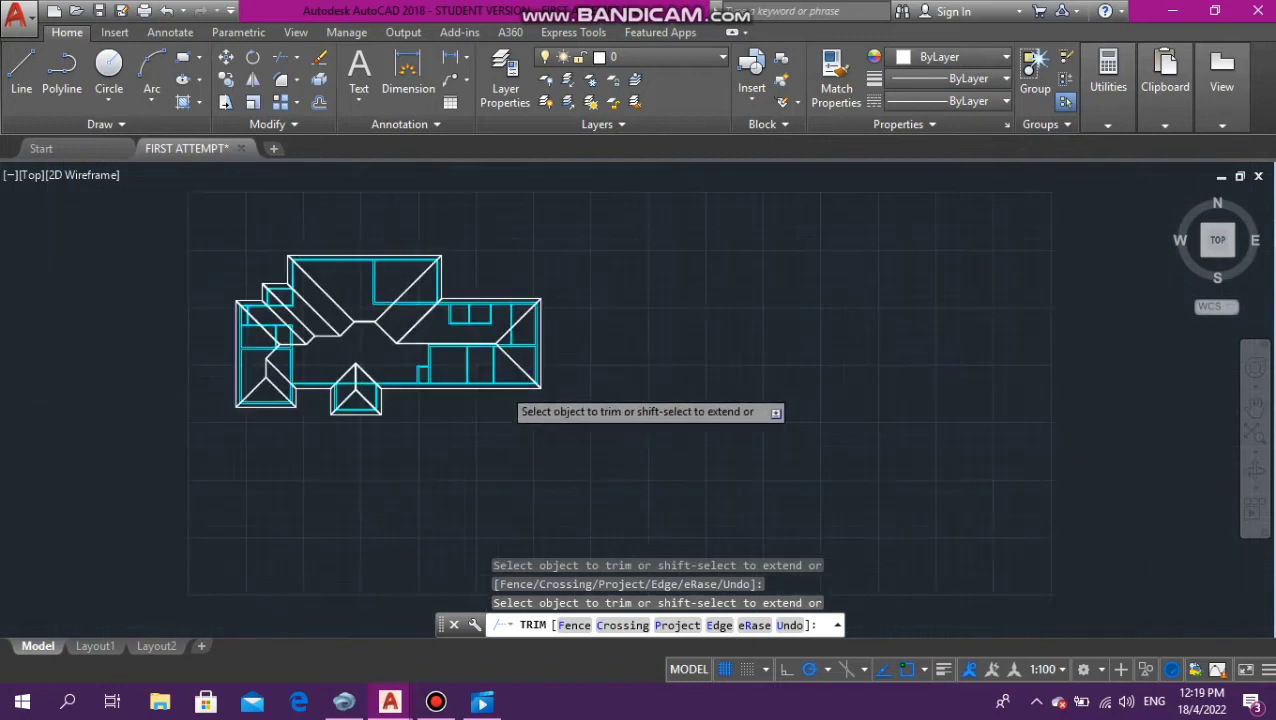
Trim the overhanging offset hip line ends at the lower-right eaves corner of the small projection on the bottom side
scroll(500, 385, down, 3)
scroll(400, 395, up, 9)
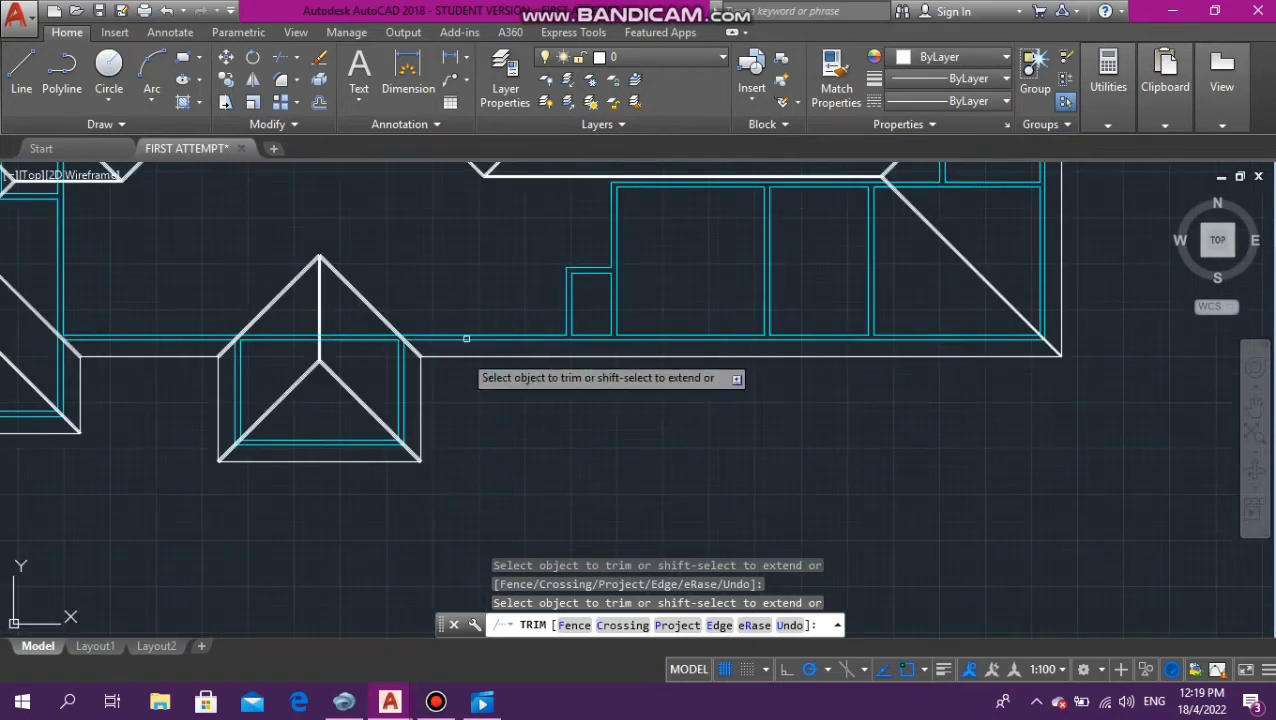
scroll(432, 452, up, 6)
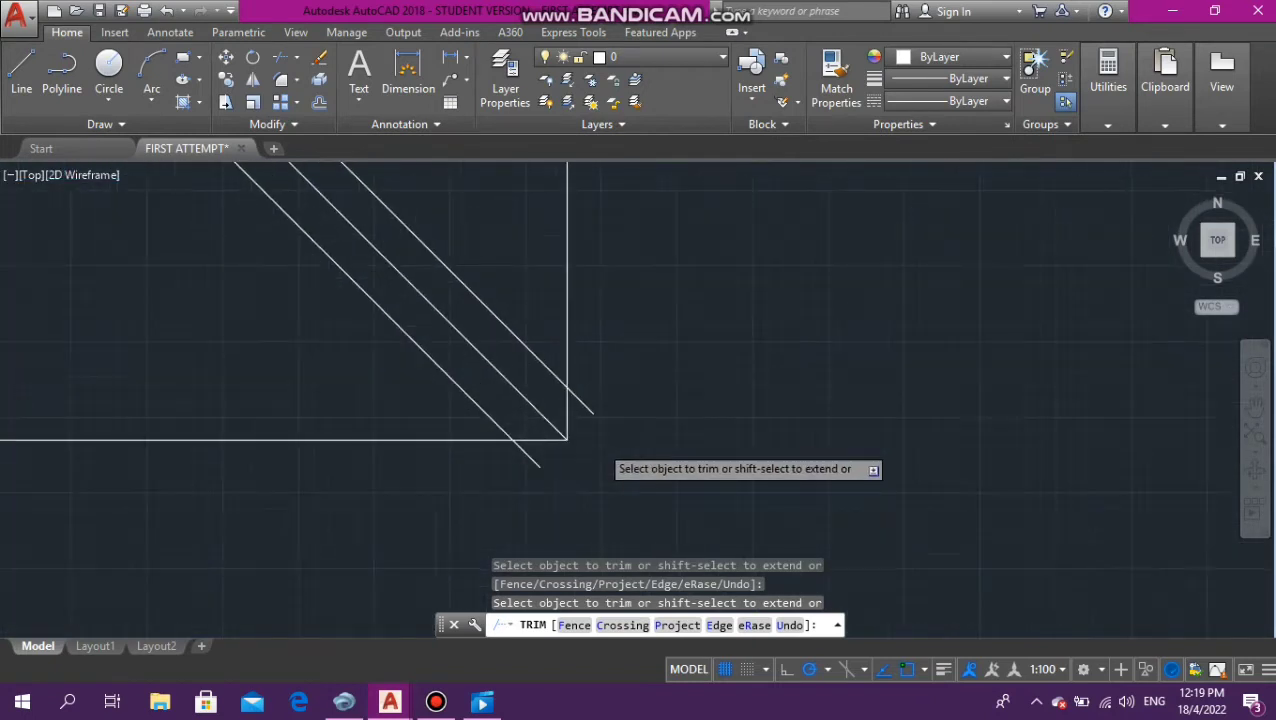
scroll(607, 445, up, 3)
click(558, 338)
click(552, 353)
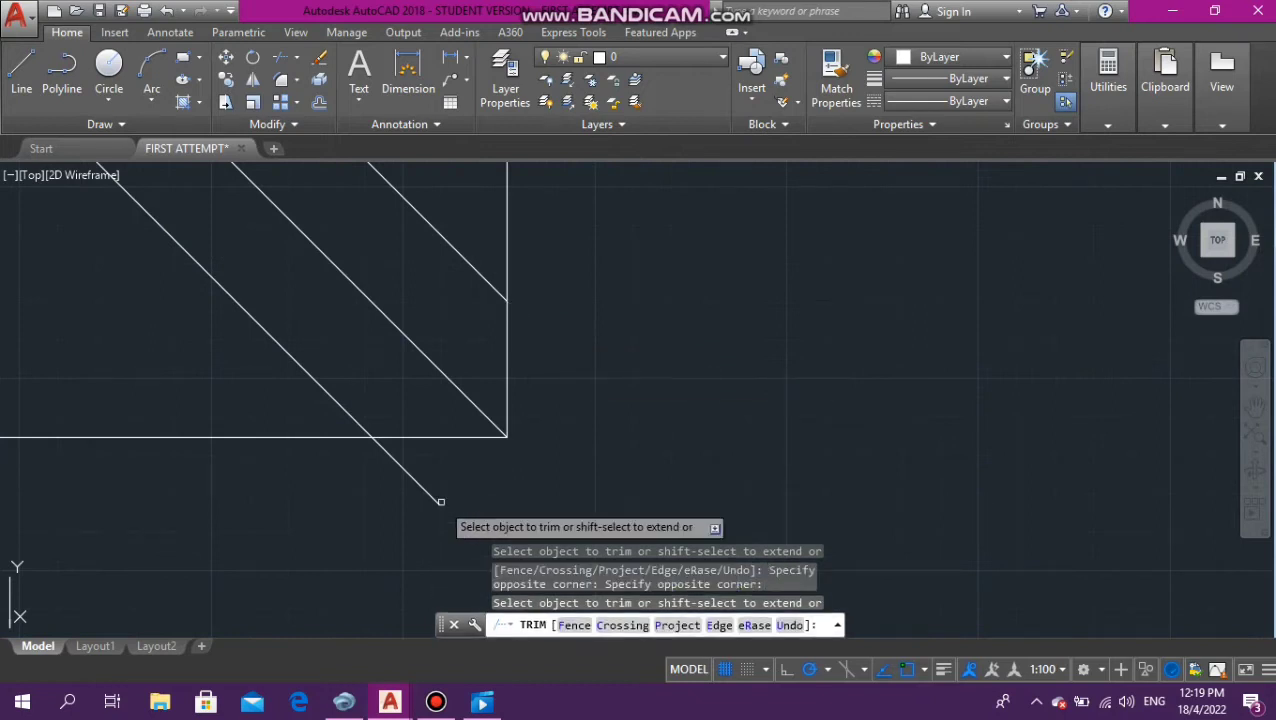
scroll(427, 498, down, 6)
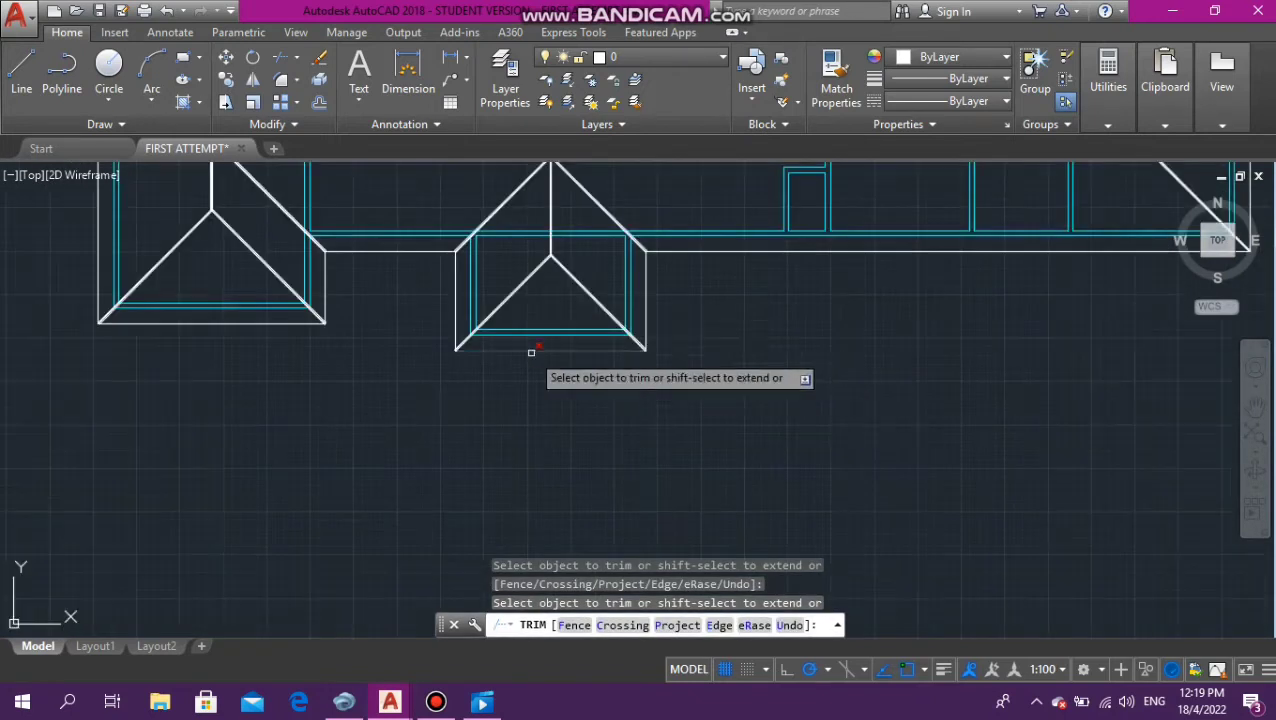
Trim both overhanging offset hip line ends back to the eaves at the small bottom projection's lower-left corner
scroll(451, 326, up, 6)
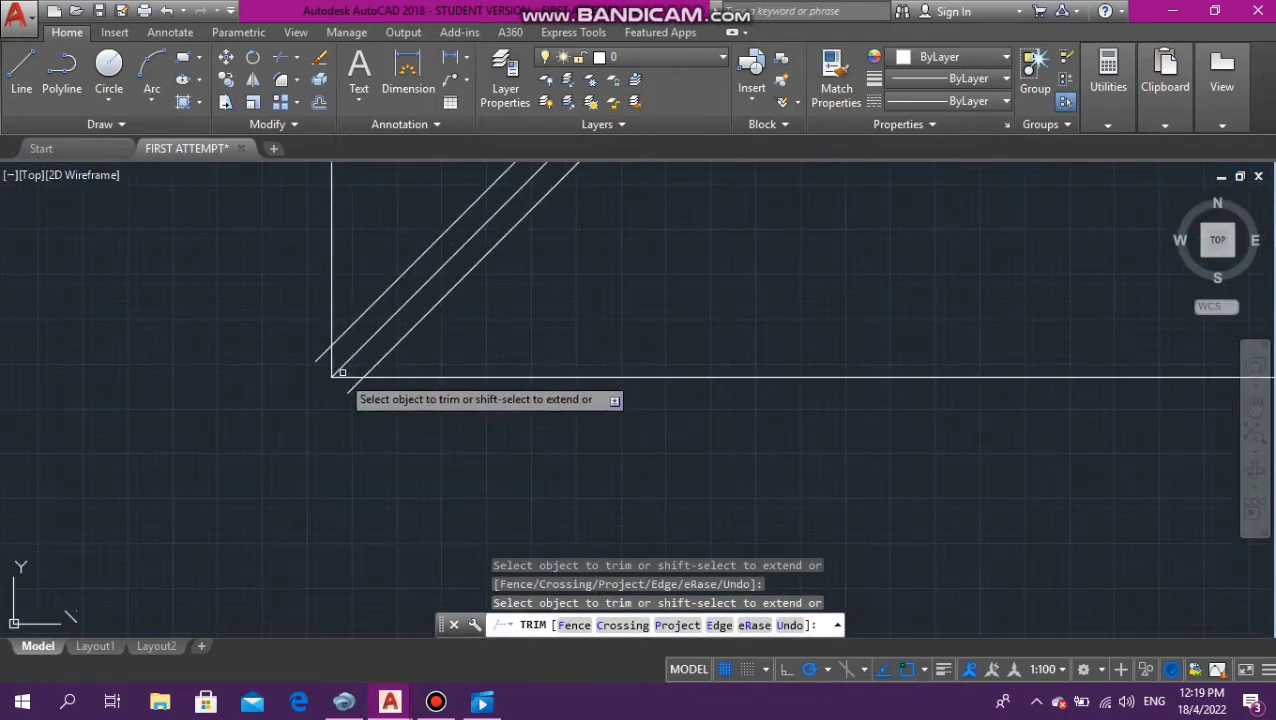
click(334, 296)
click(328, 203)
click(432, 381)
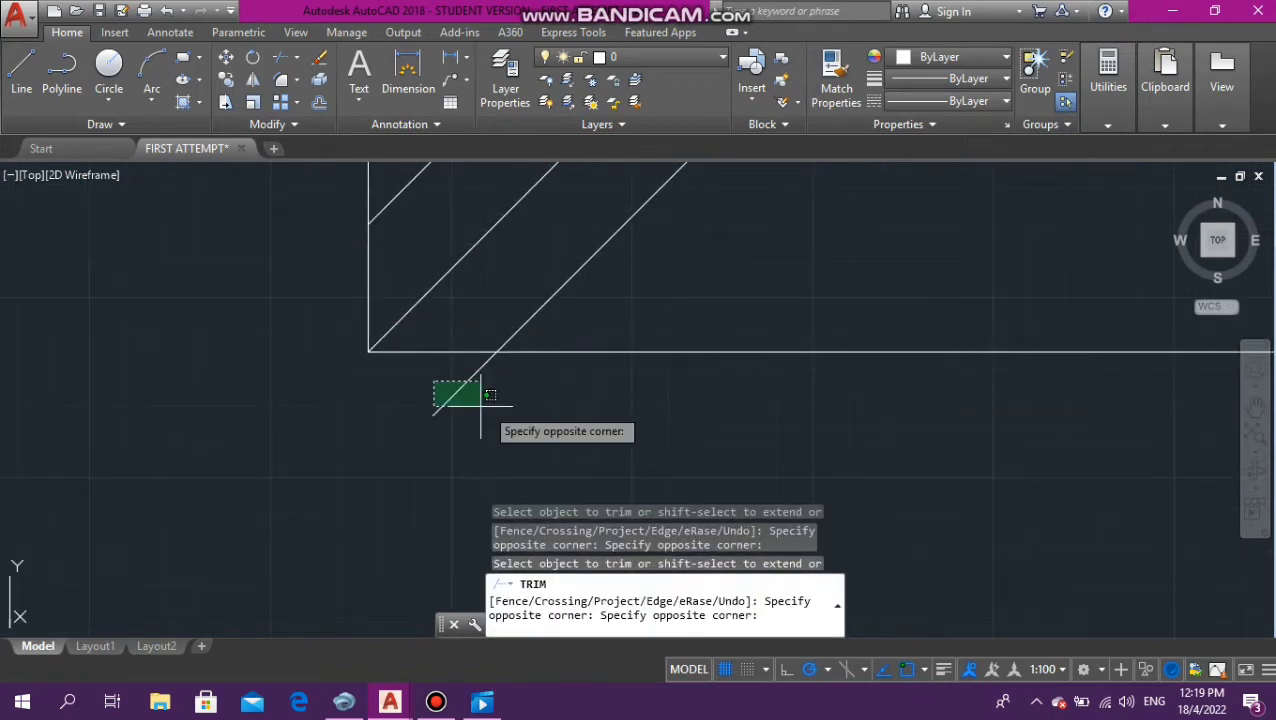
click(484, 408)
scroll(514, 418, down, 2)
scroll(514, 418, down, 4)
Trim both offset hip lines back to the eaves outline at the left wing's lower-right corner
scroll(515, 304, up, 6)
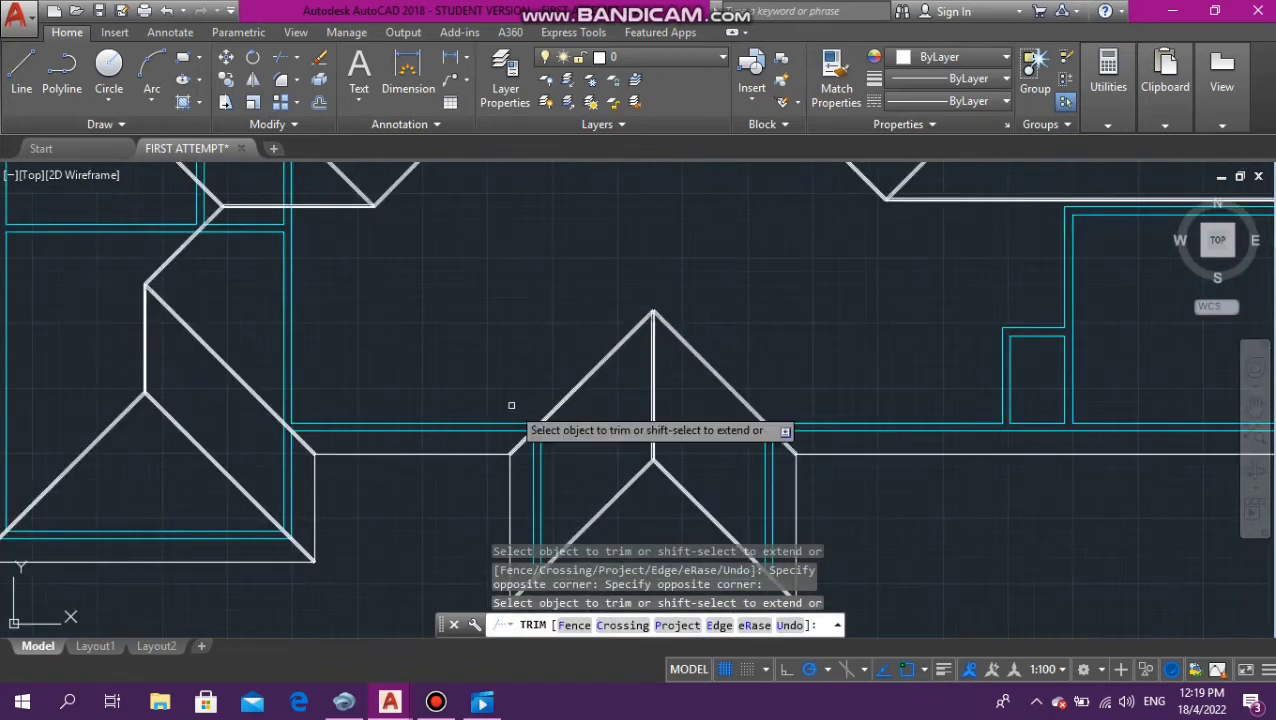
scroll(510, 495, up, 2)
scroll(513, 390, down, 6)
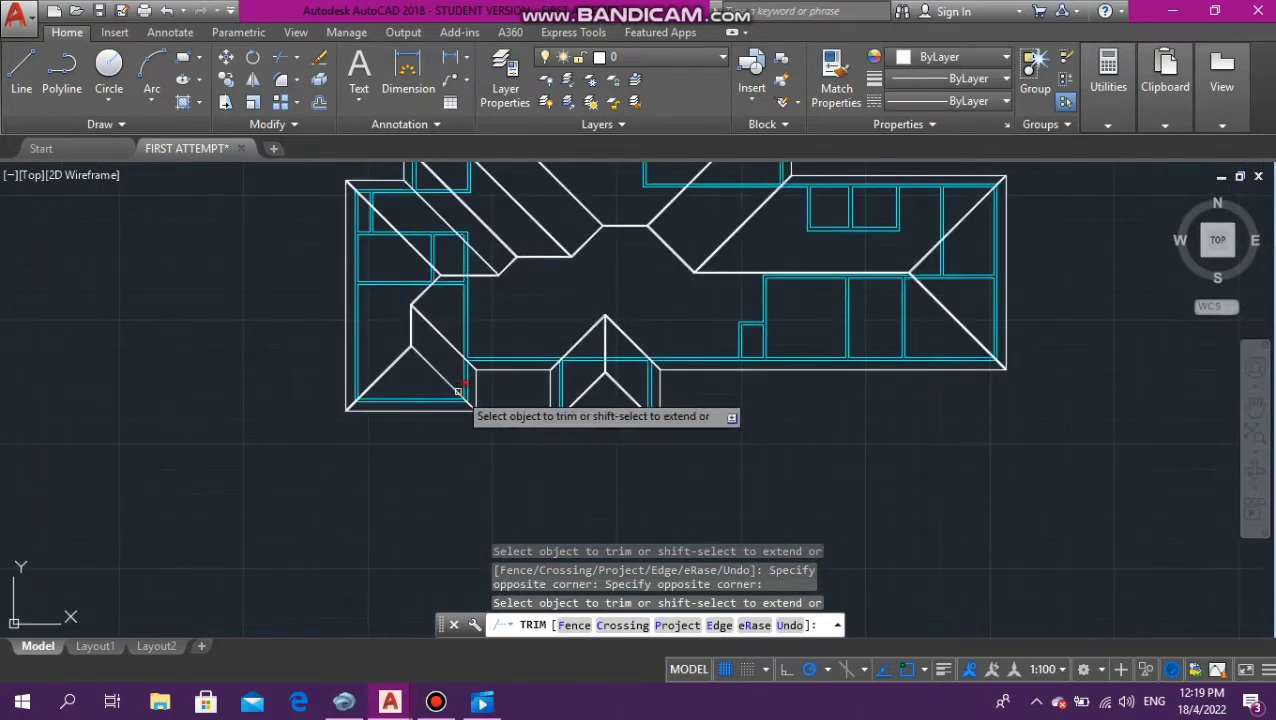
scroll(459, 391, up, 8)
scroll(560, 470, up, 3)
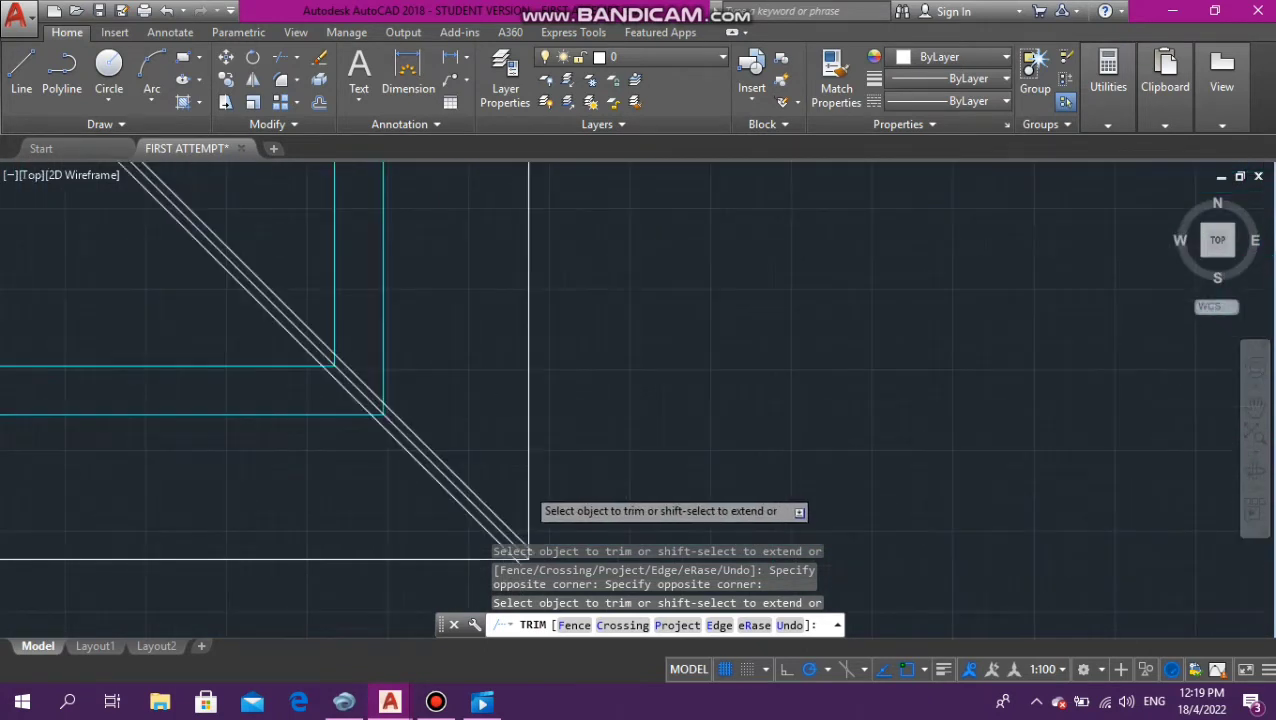
scroll(550, 440, down, 4)
scroll(530, 470, up, 6)
scroll(525, 440, up, 5)
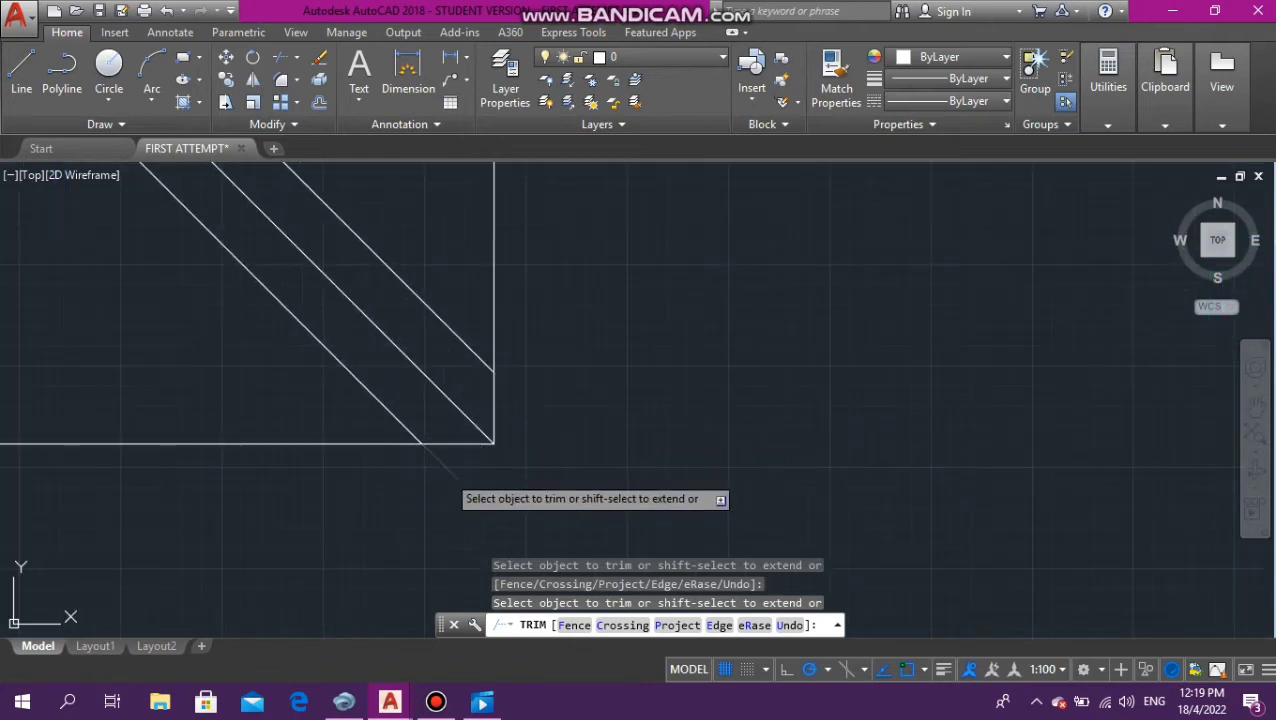
scroll(446, 473, down, 8)
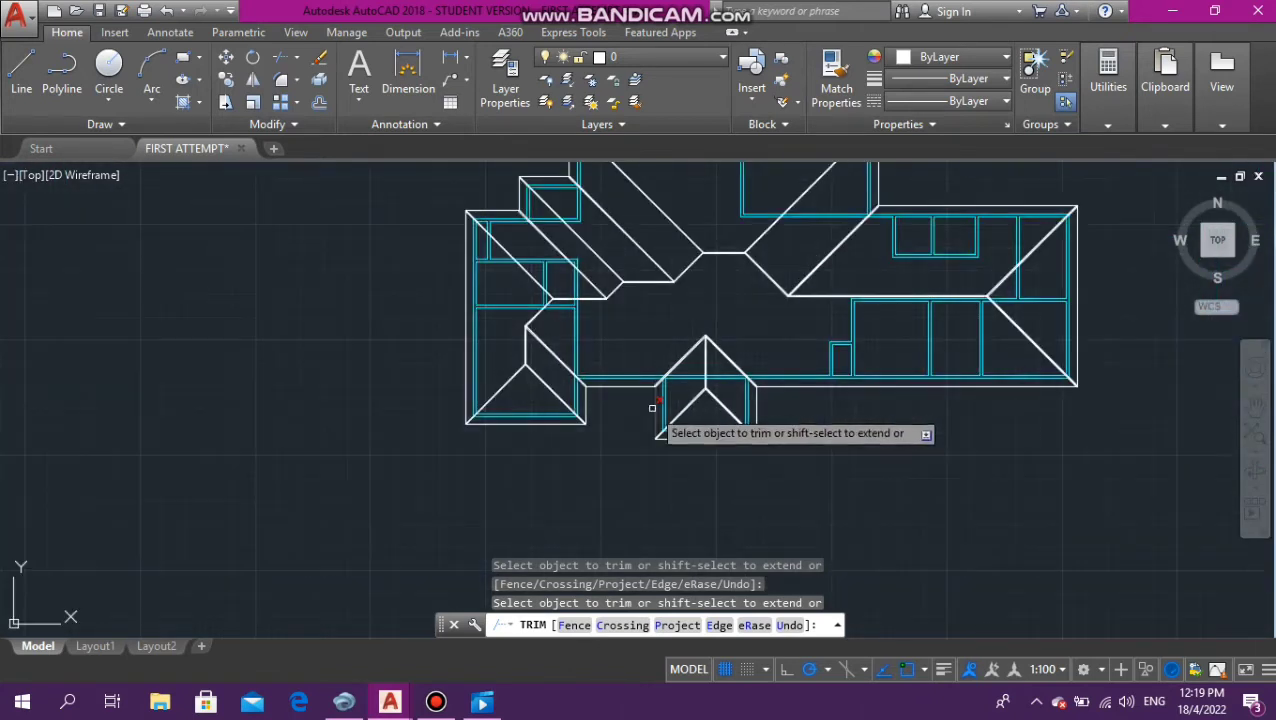
key(Escape)
key(Escape)
key(Escape)
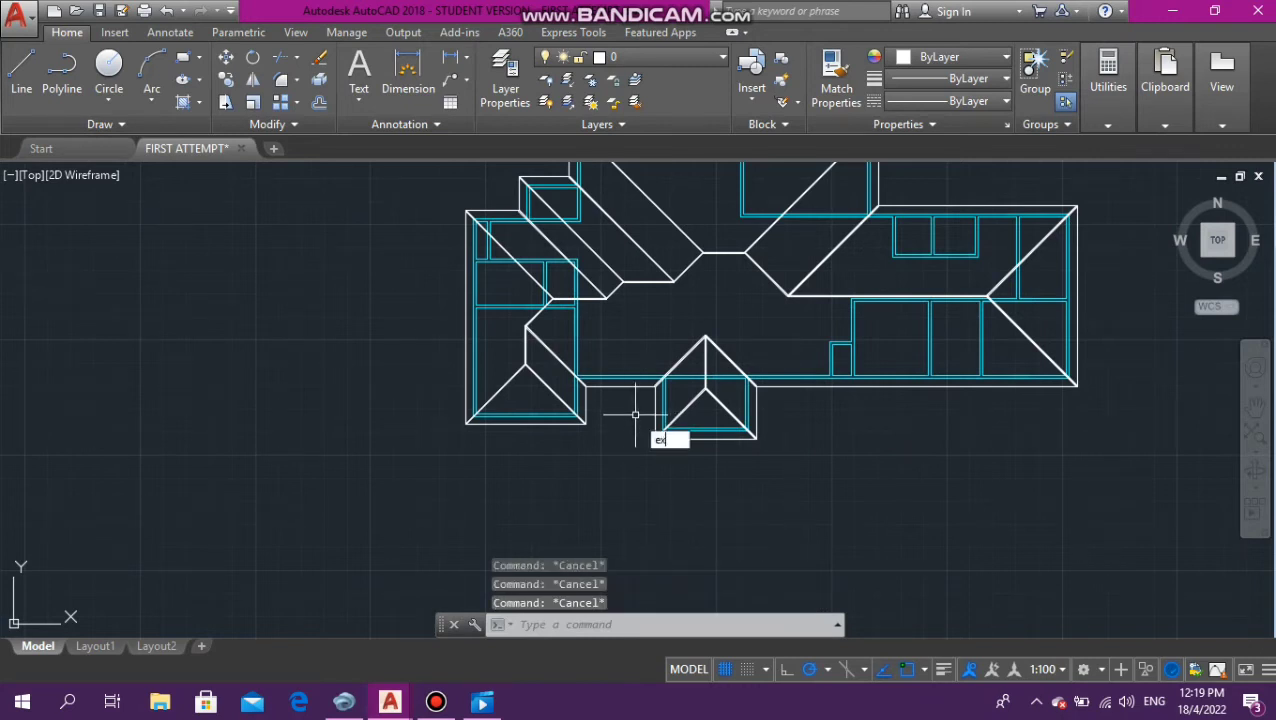
Start Extend with all objects as boundary edges and check the offset line ends around the left wing and small projection
text(ex)
key(Return)
key(Return)
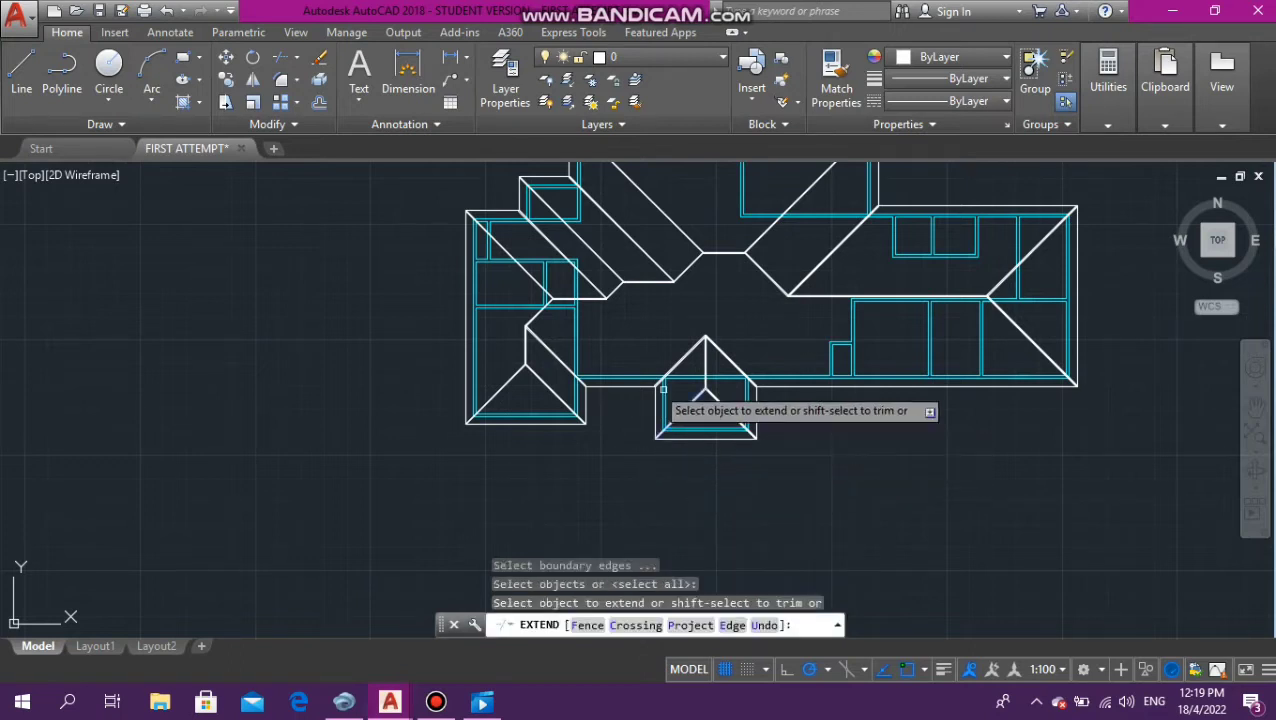
scroll(652, 380, up, 8)
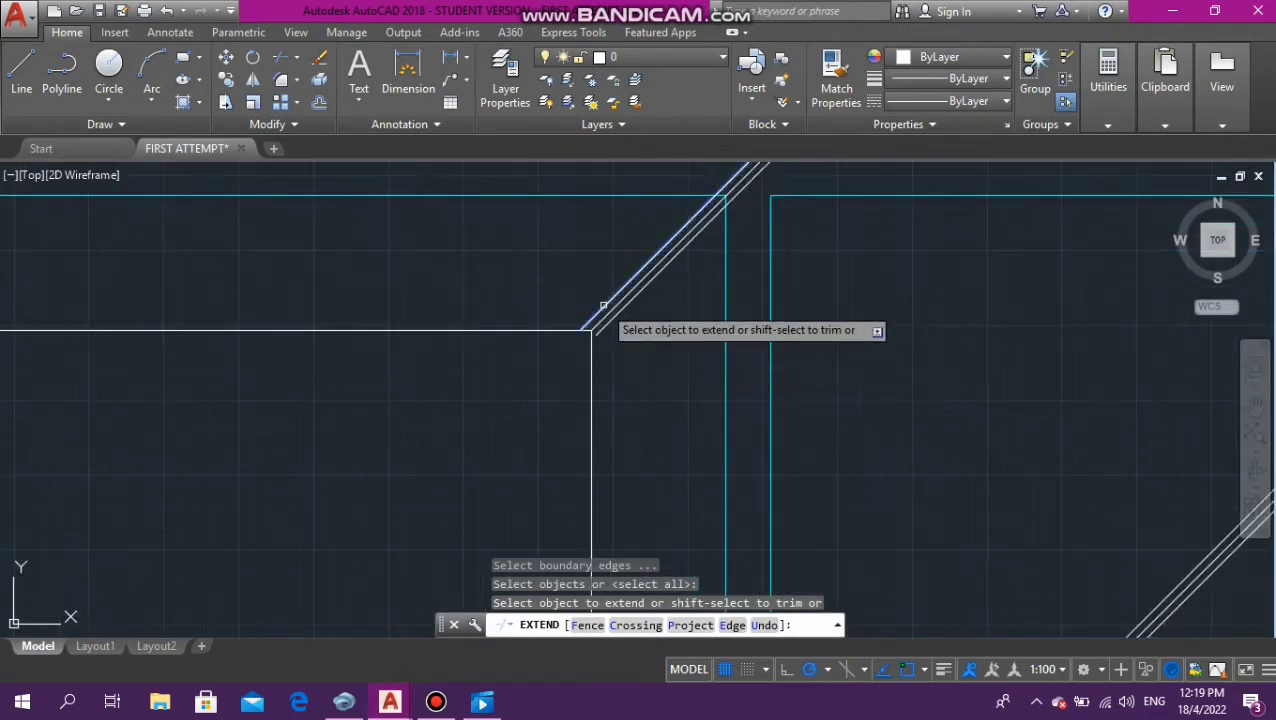
scroll(598, 321, down, 6)
scroll(555, 399, up, 4)
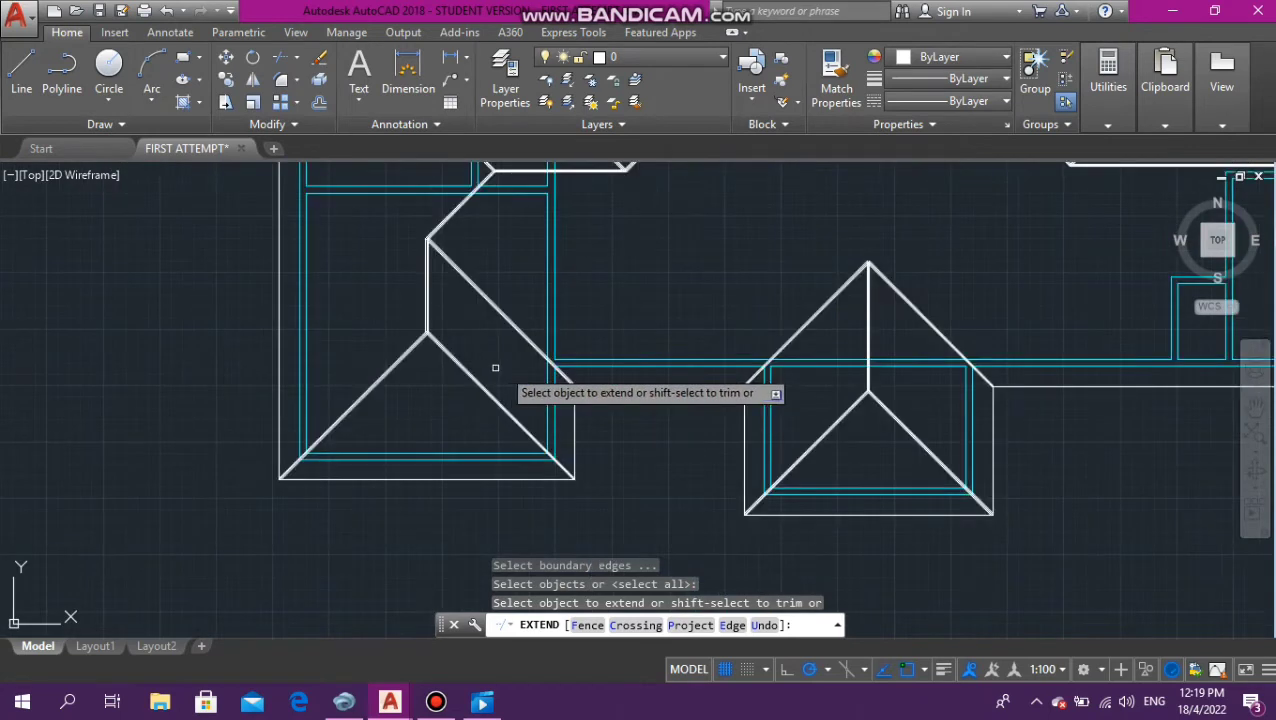
scroll(571, 378, up, 6)
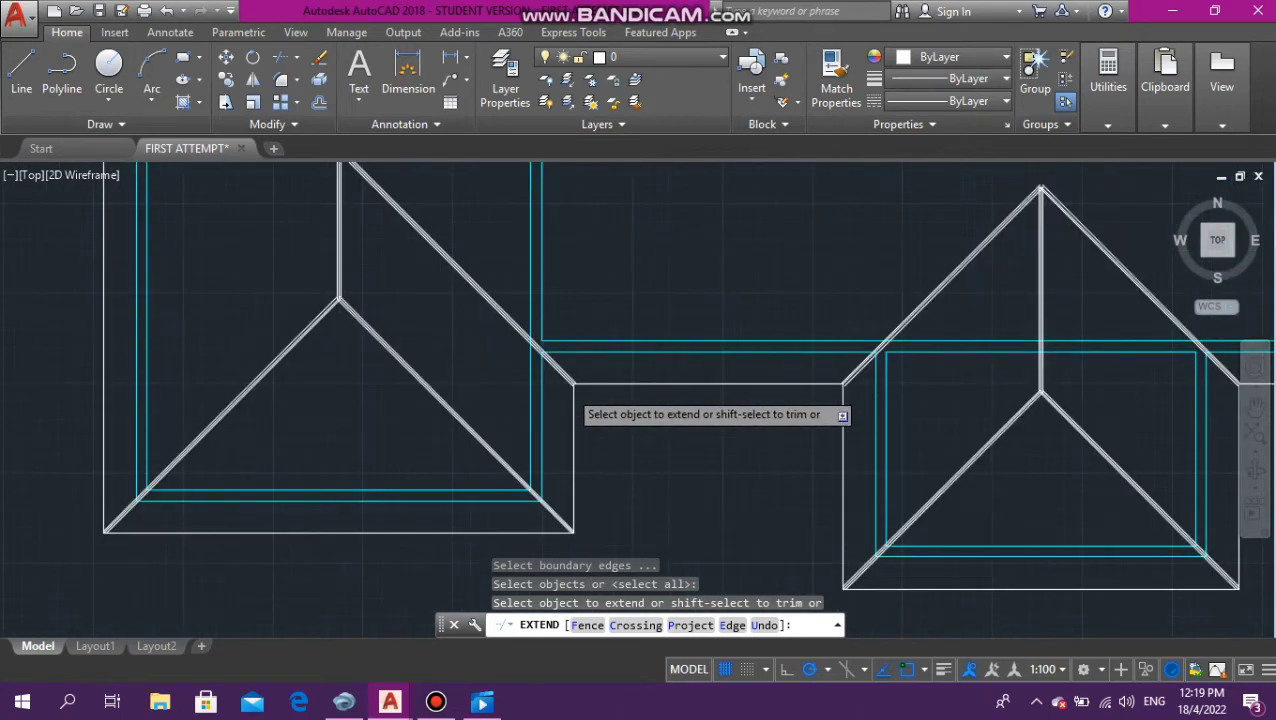
scroll(580, 340, down, 6)
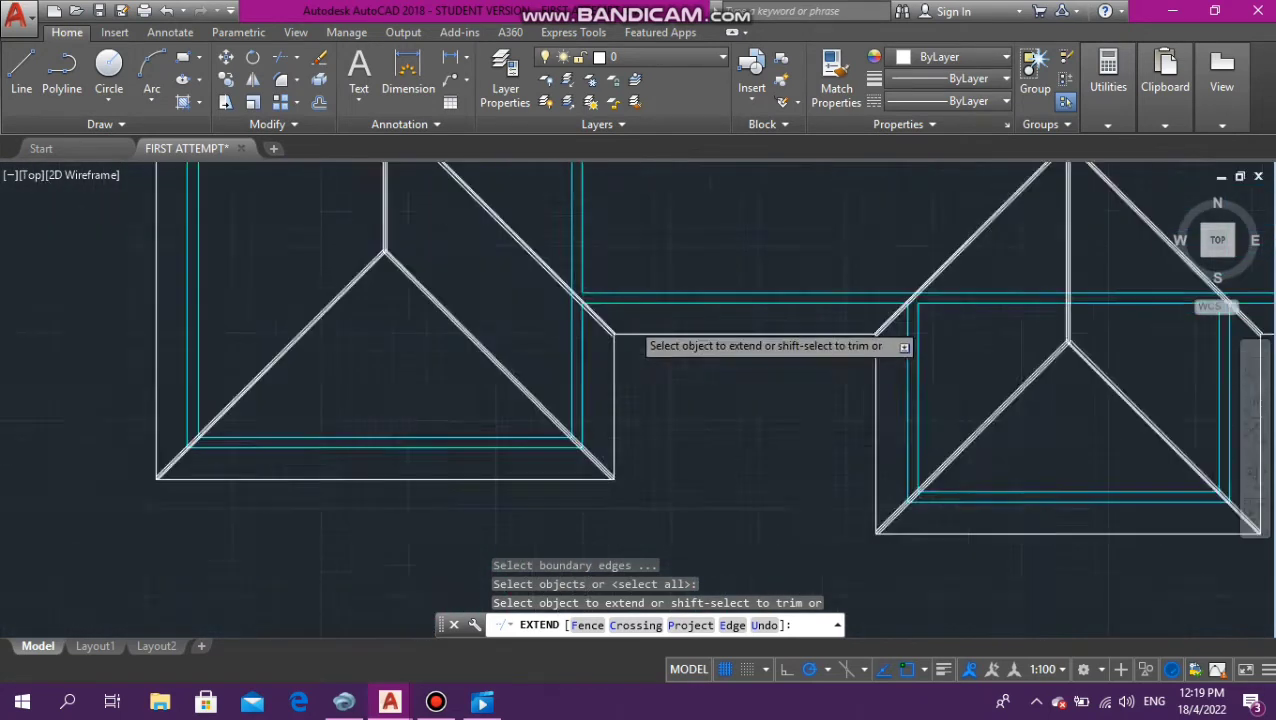
scroll(505, 375, up, 4)
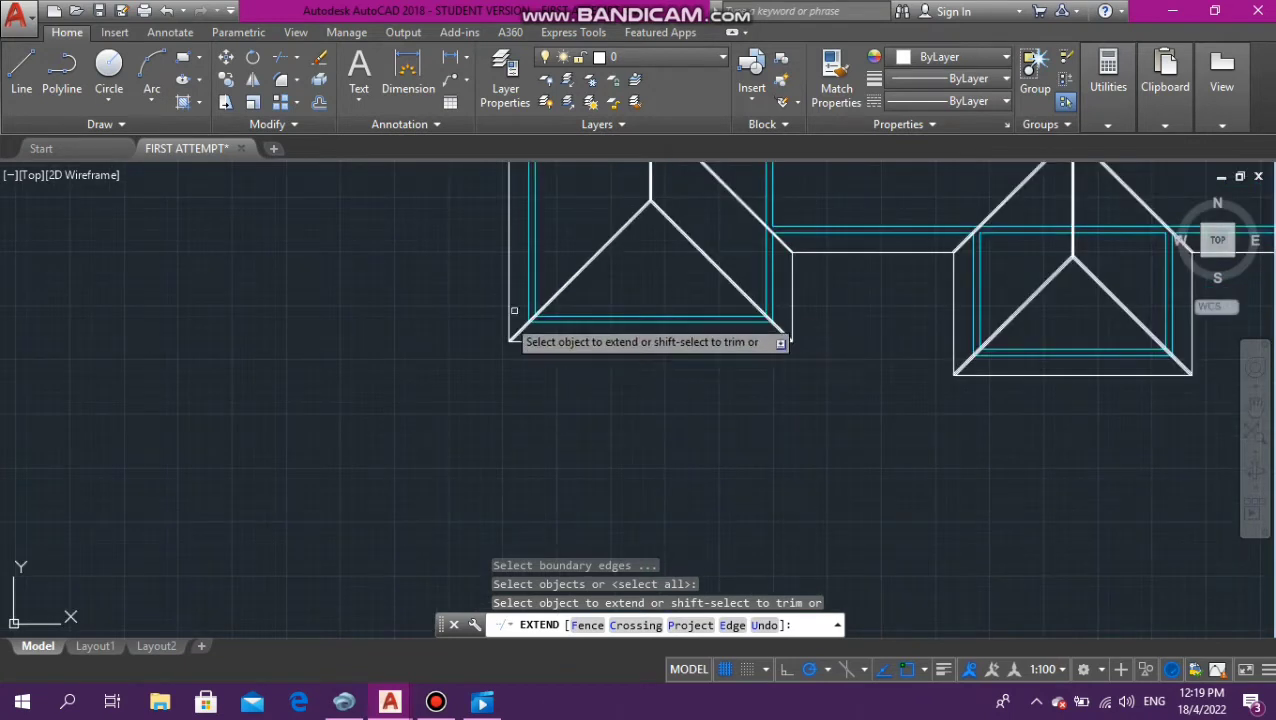
scroll(510, 320, up, 3)
scroll(600, 338, up, 4)
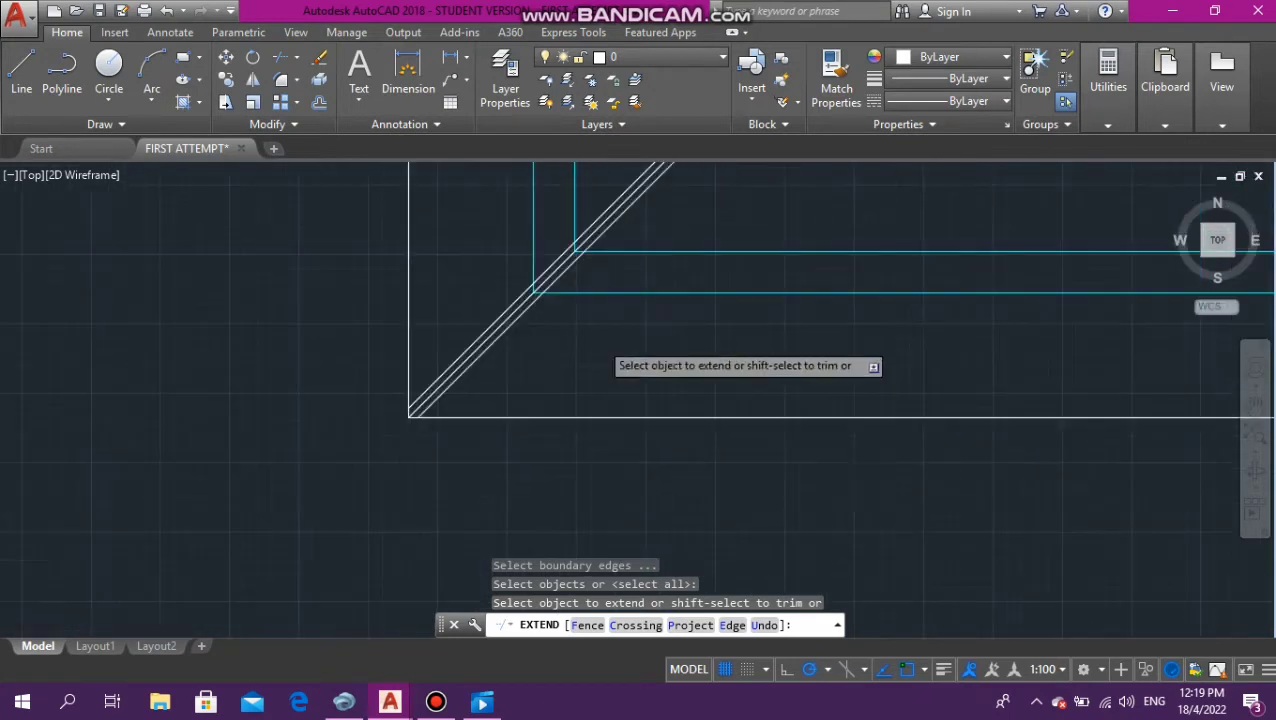
scroll(497, 372, down, 10)
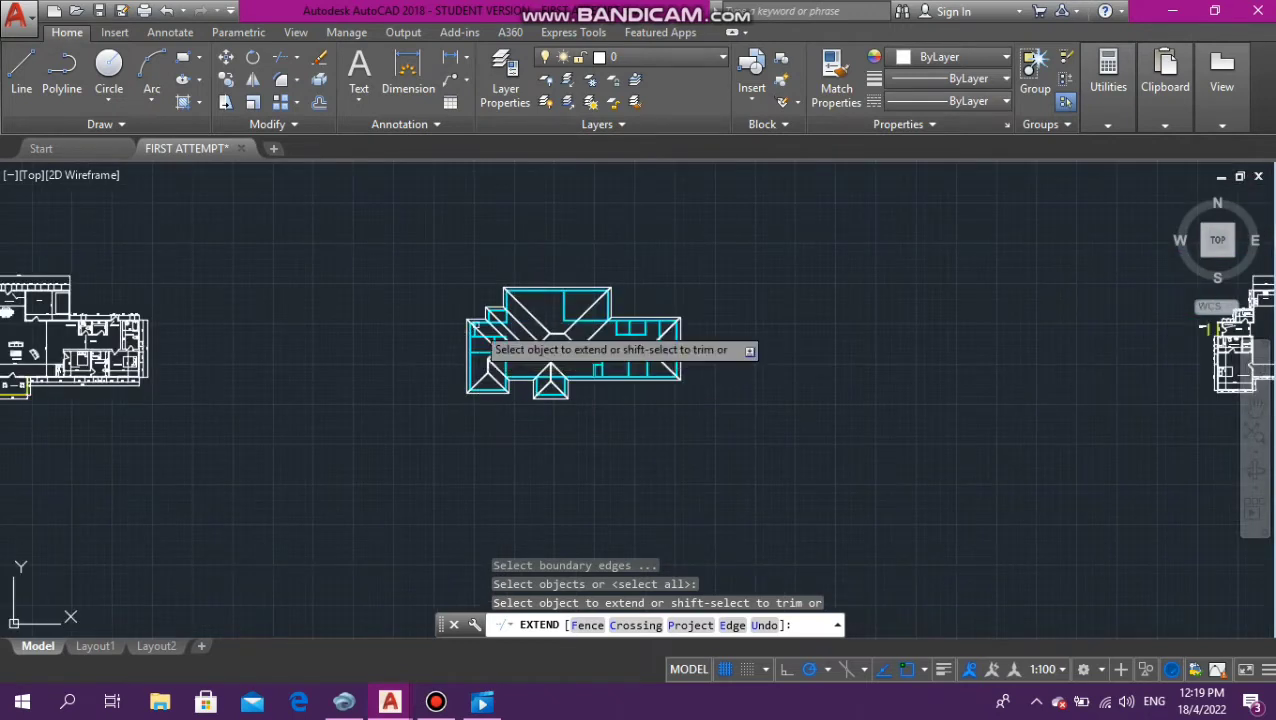
Extend the offset valley lines to the eaves at the two inner corners of the stepped block between left wing and tall block
scroll(478, 328, up, 8)
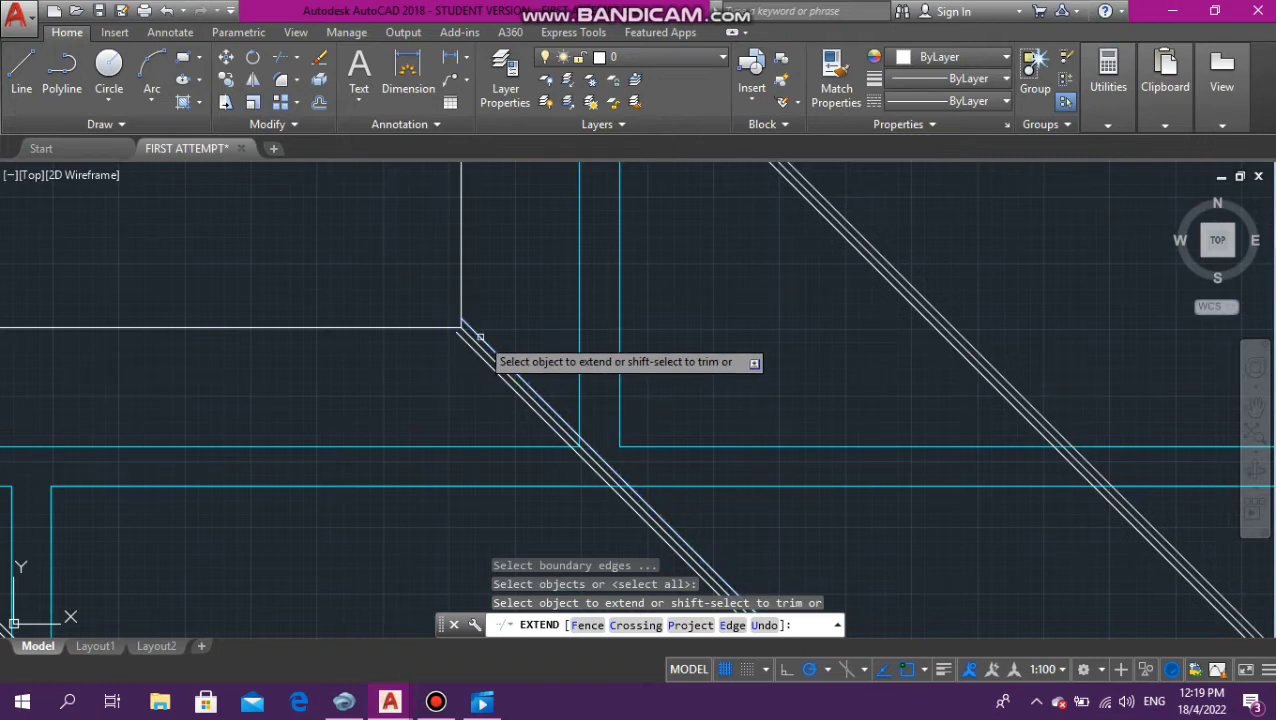
scroll(463, 348, down, 8)
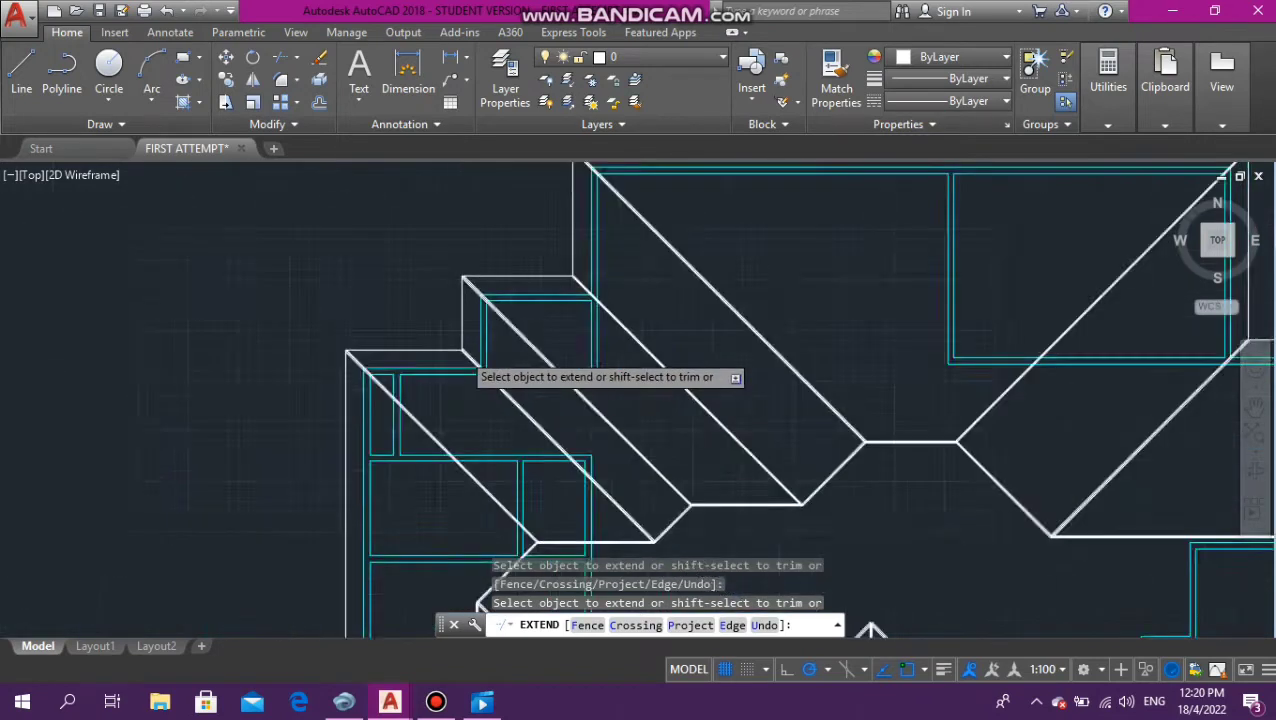
scroll(470, 344, up, 8)
scroll(470, 344, up, 7)
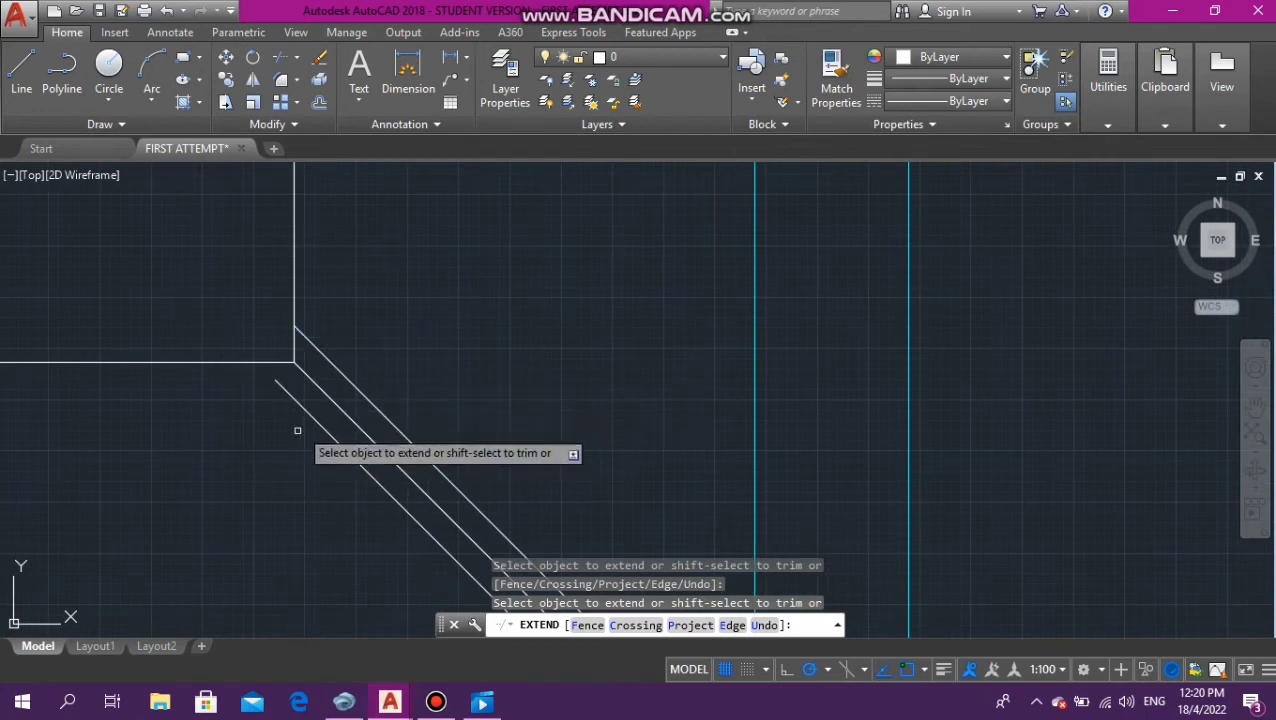
scroll(307, 412, down, 8)
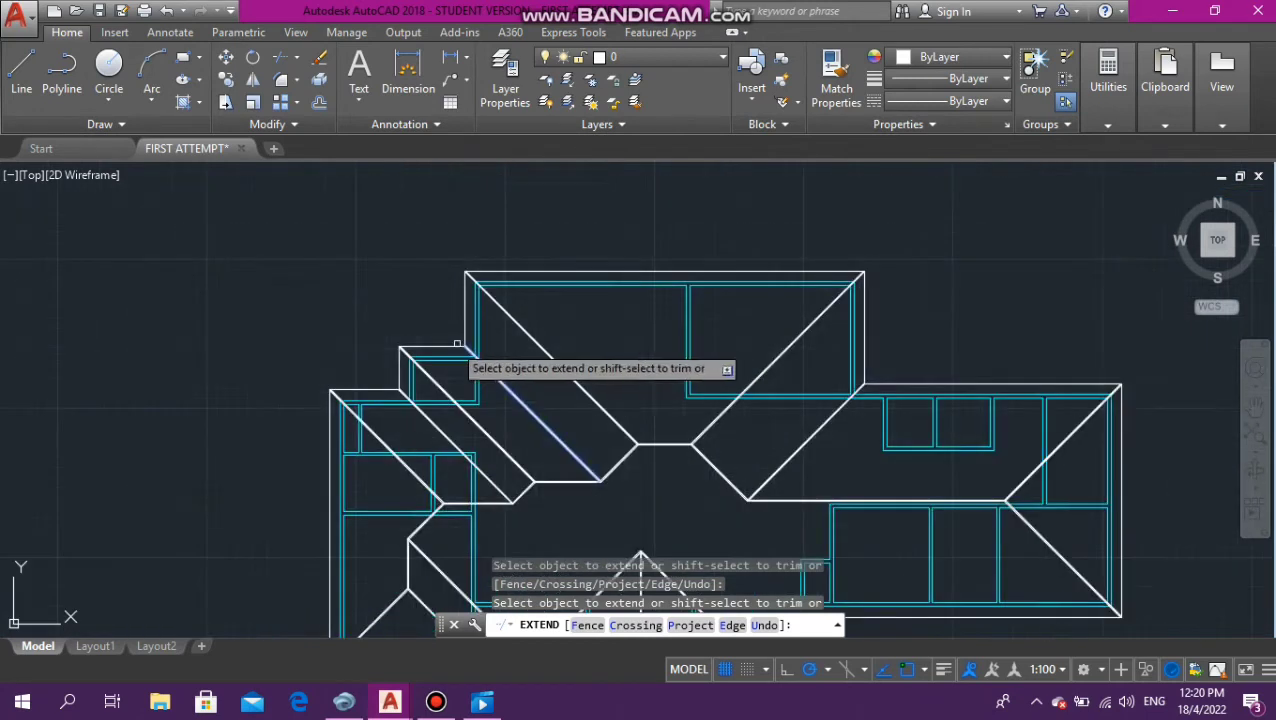
scroll(405, 347, up, 5)
scroll(366, 357, up, 3)
scroll(300, 345, down, 6)
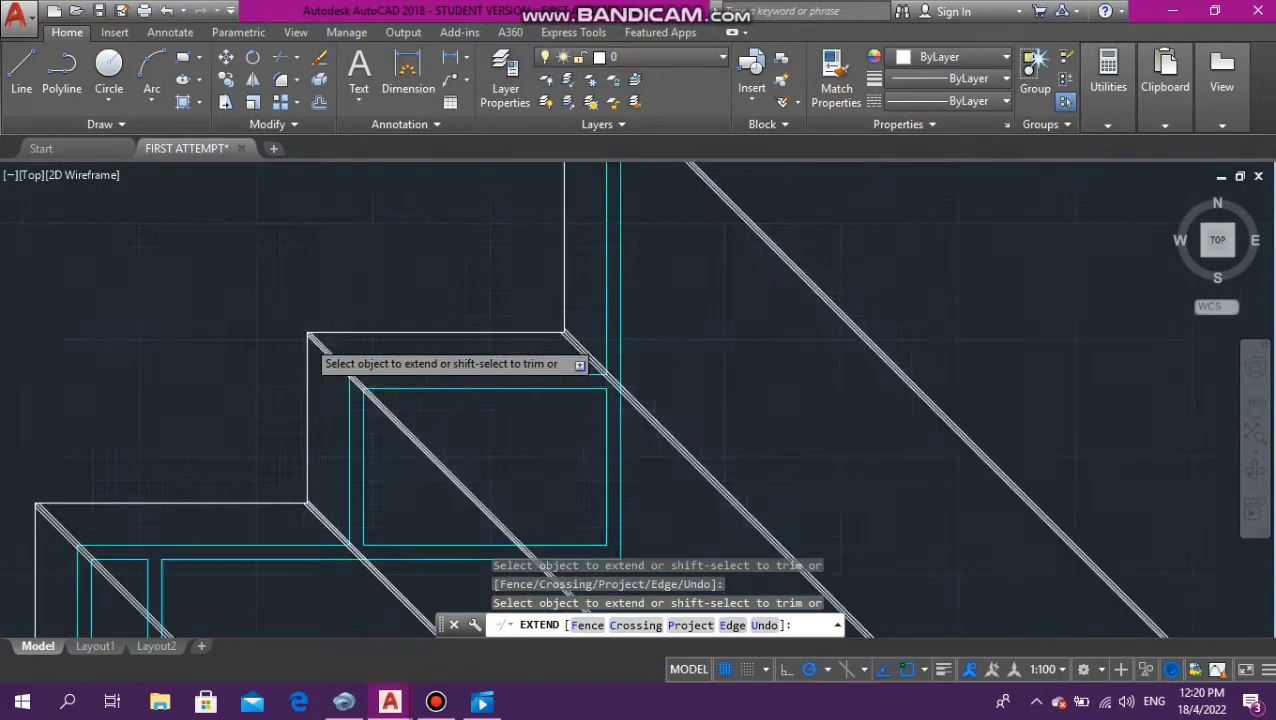
Extend both offset valley lines to the eaves outline at the inner corner between the tall block and the right wing
scroll(418, 250, up, 6)
scroll(499, 249, down, 6)
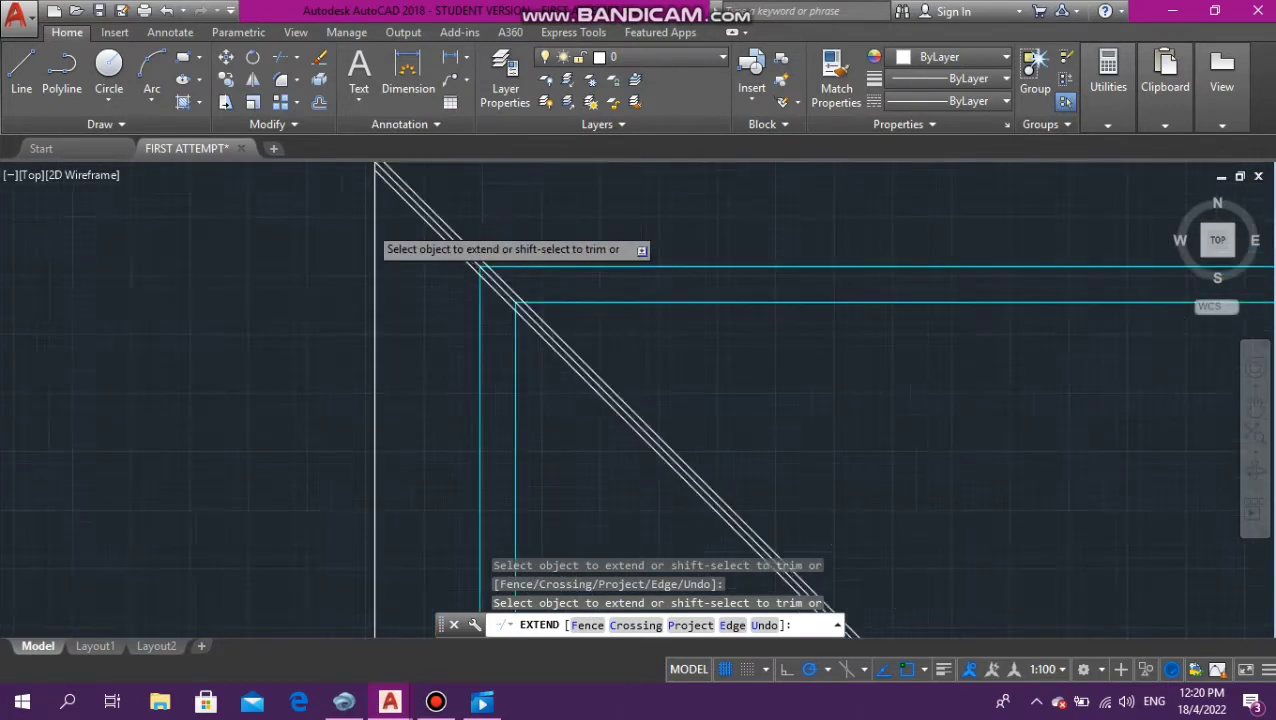
scroll(849, 209, up, 3)
scroll(849, 209, up, 5)
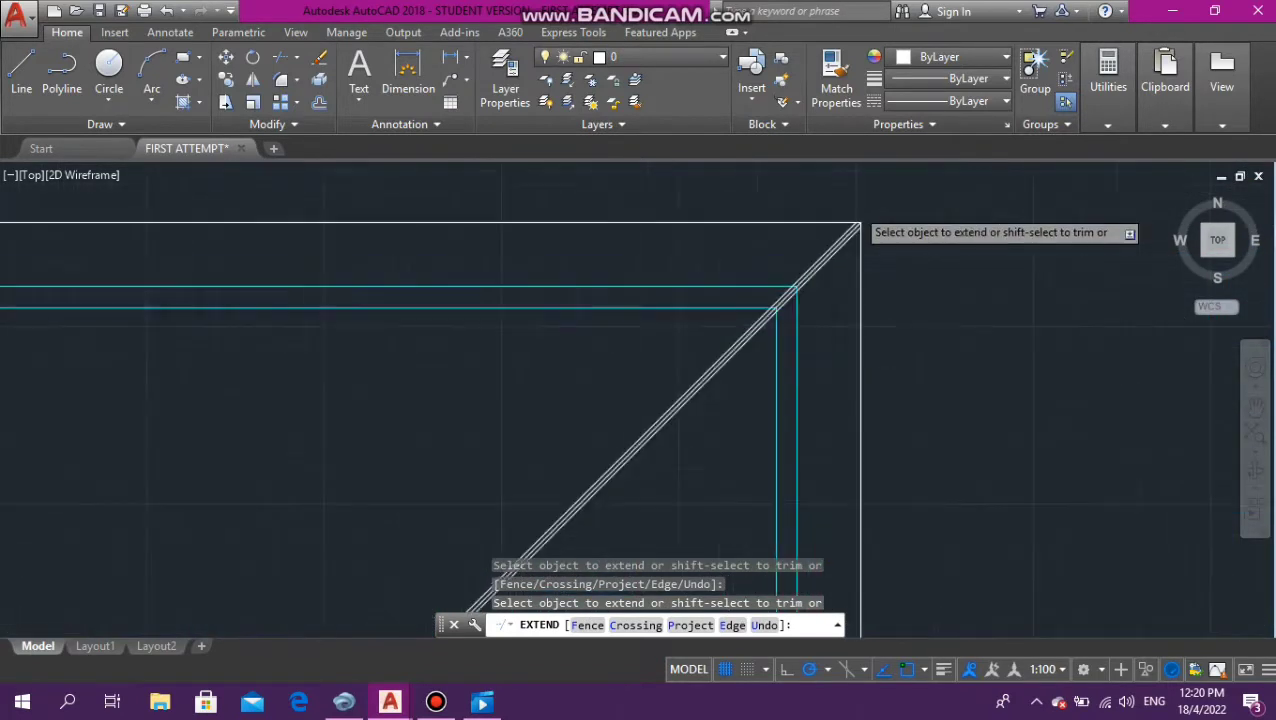
scroll(843, 270, down, 5)
scroll(838, 436, up, 7)
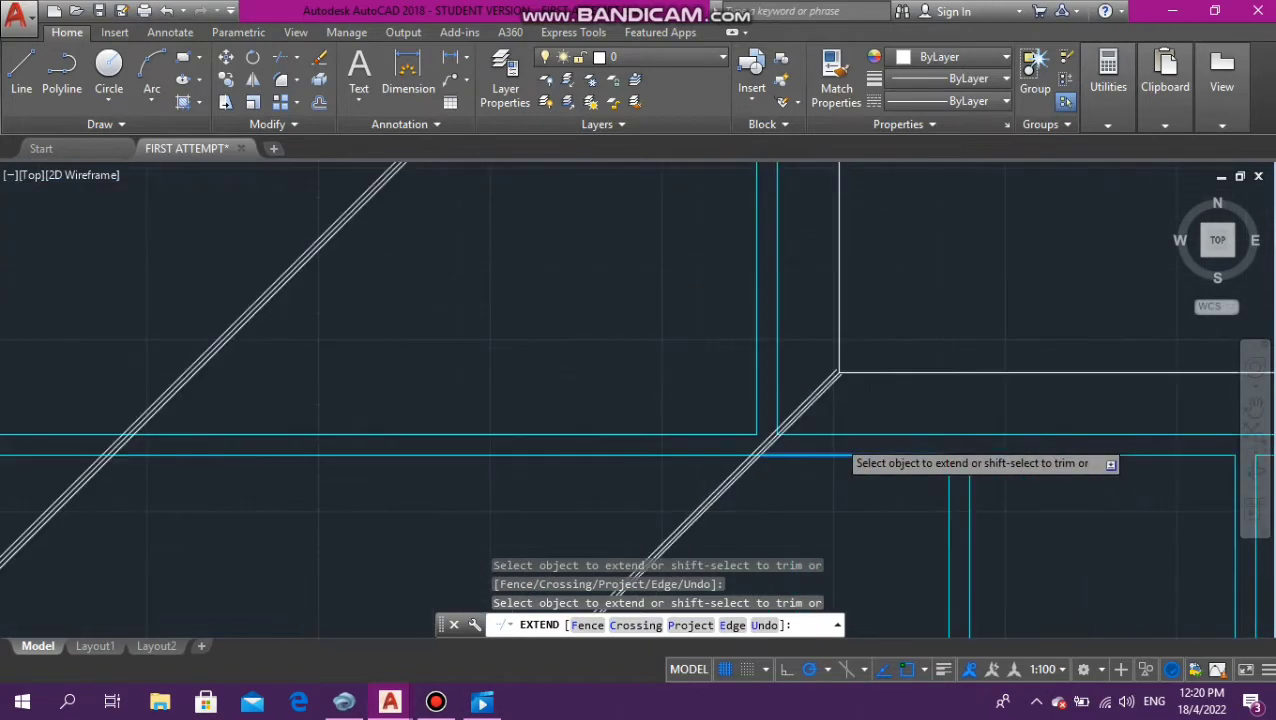
scroll(841, 326, up, 7)
click(756, 443)
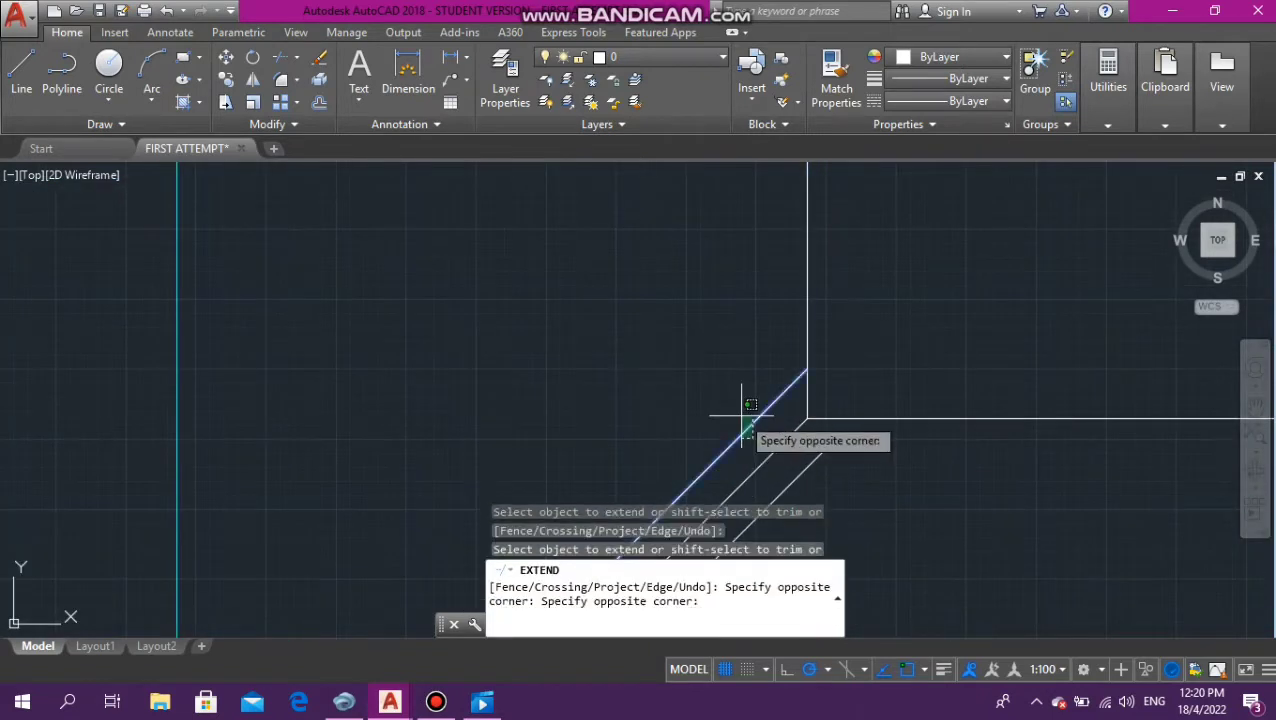
click(746, 419)
click(779, 477)
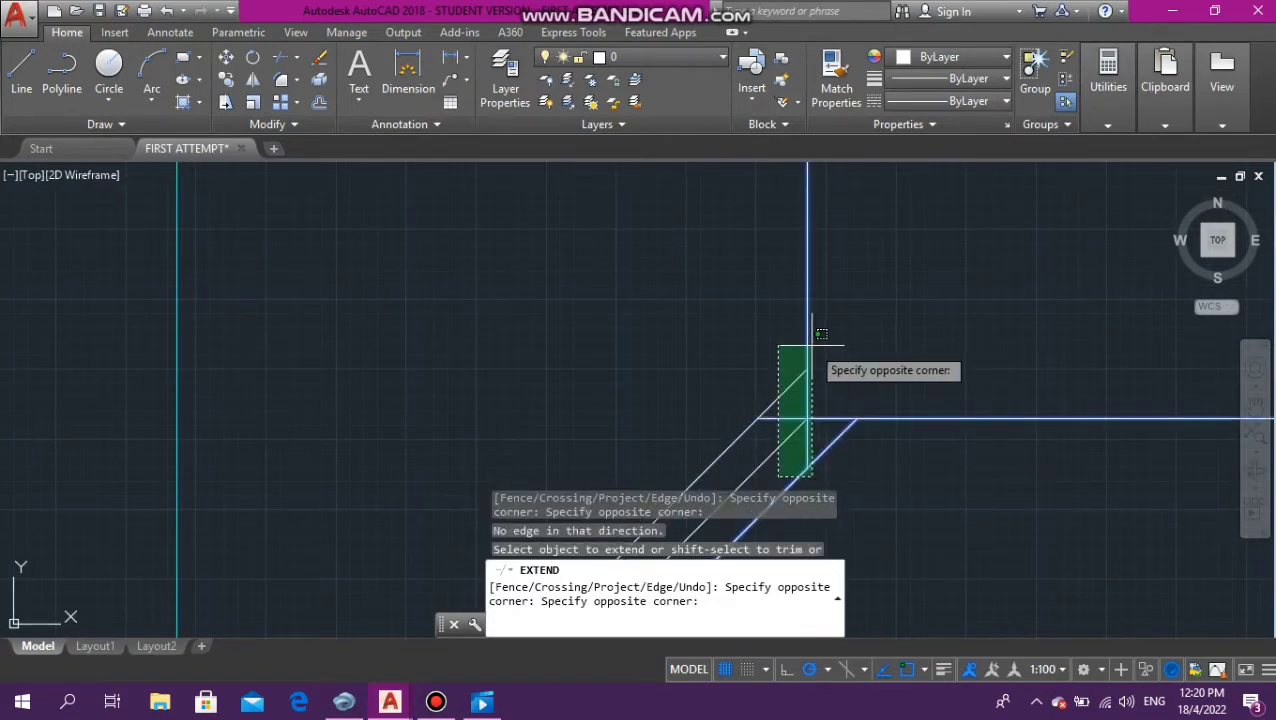
click(851, 494)
Extend the offset valley lines to the eaves outline at the inner corner on the small bottom projection's right side
scroll(806, 366, down, 4)
scroll(810, 385, down, 4)
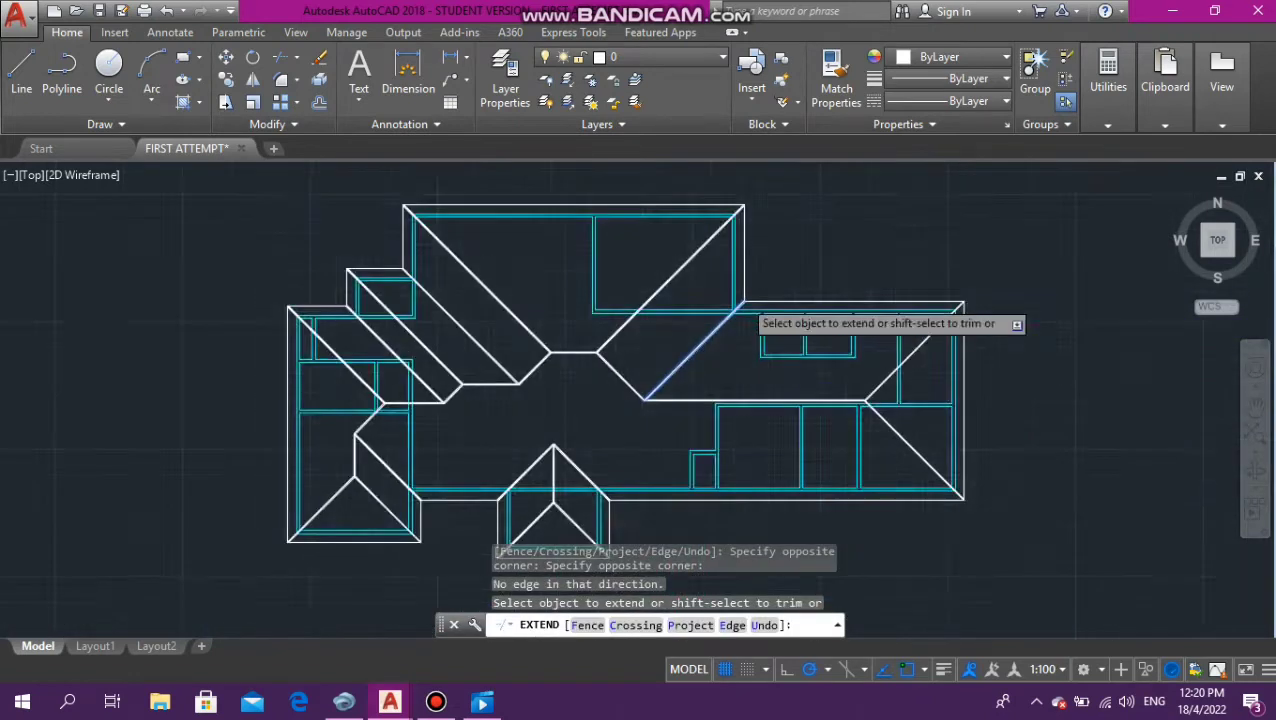
scroll(630, 438, up, 4)
scroll(640, 442, up, 5)
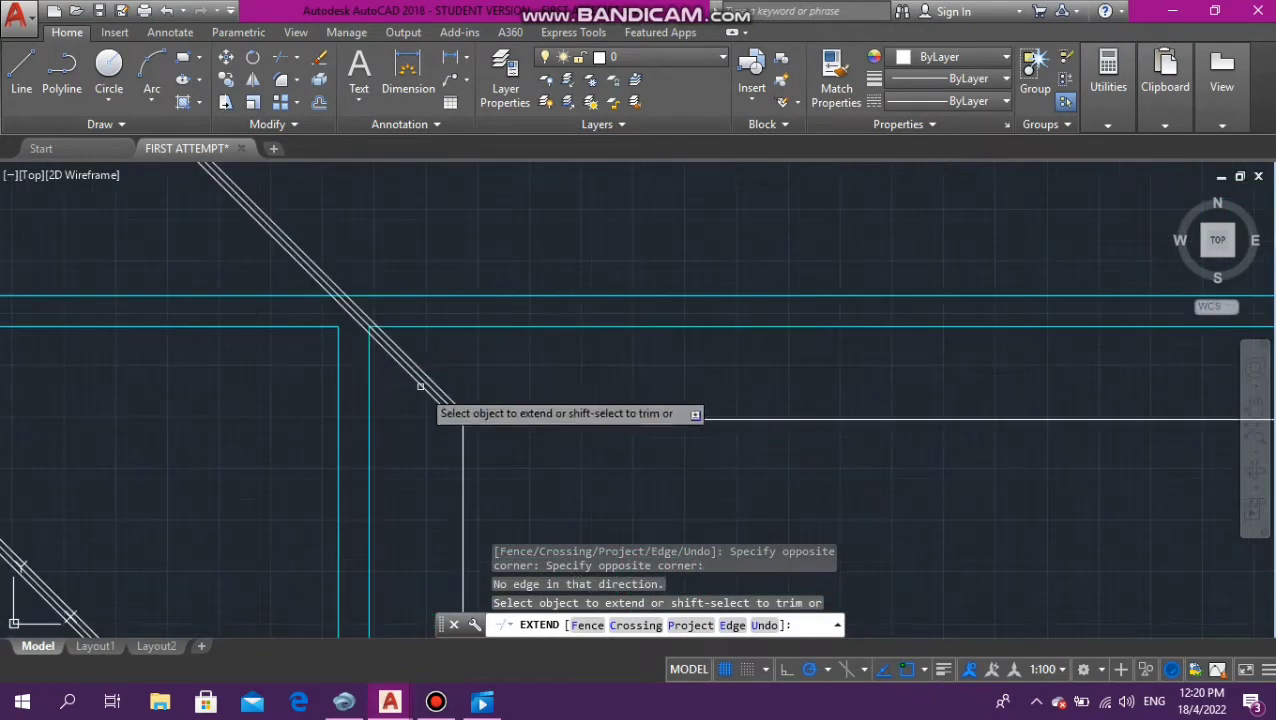
scroll(420, 386, up, 6)
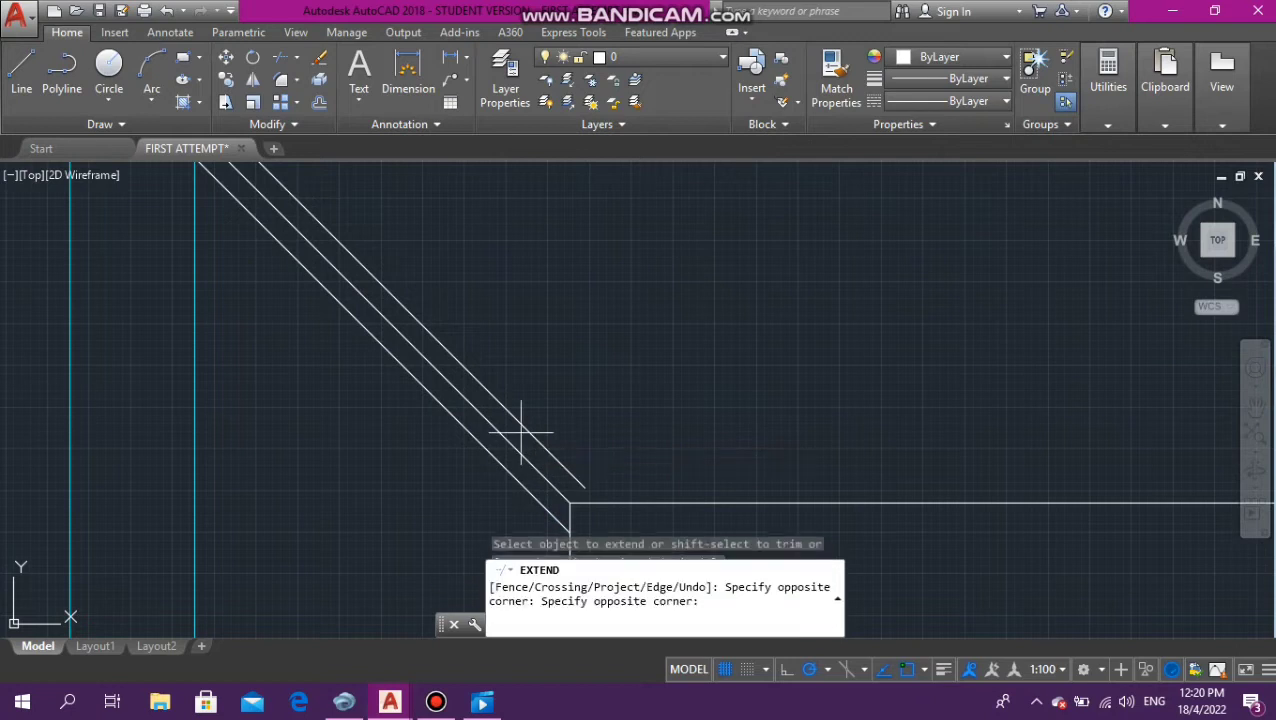
Extend both offset valley lines to the eaves outline at the inner corner on the small bottom projection's left side
scroll(561, 402, down, 3)
scroll(590, 410, down, 4)
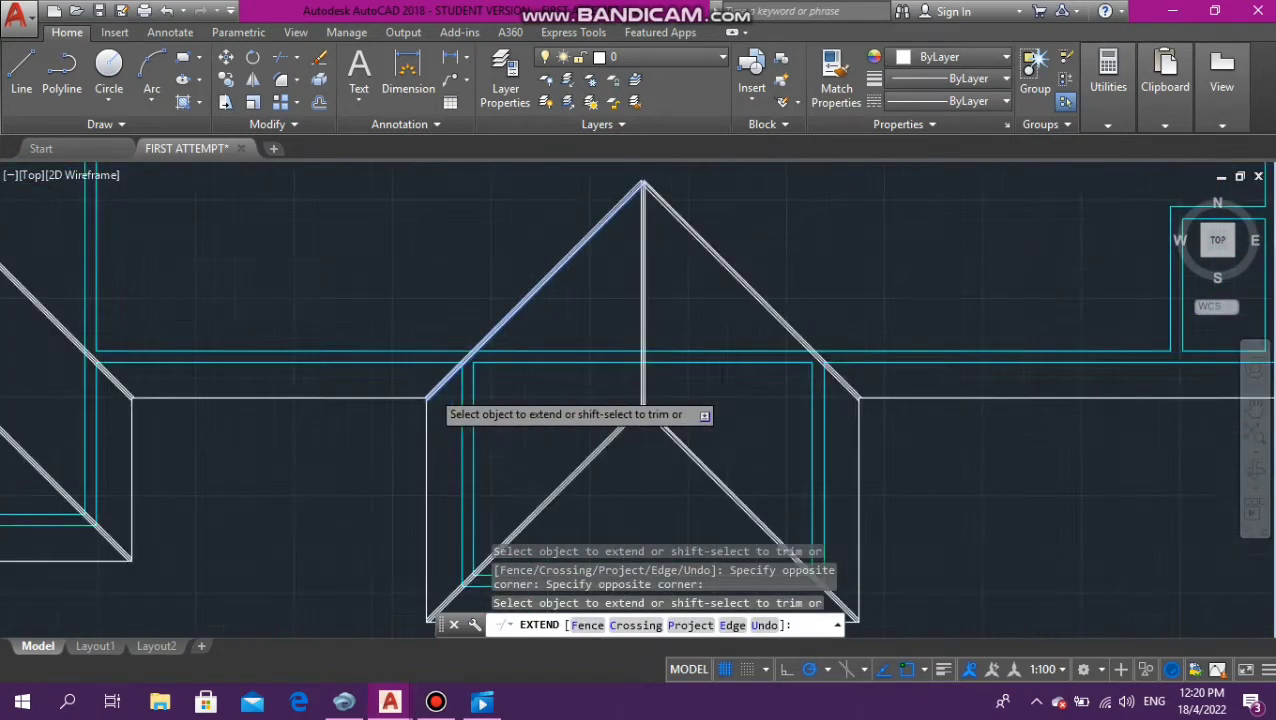
scroll(430, 410, up, 5)
scroll(539, 387, up, 4)
click(508, 404)
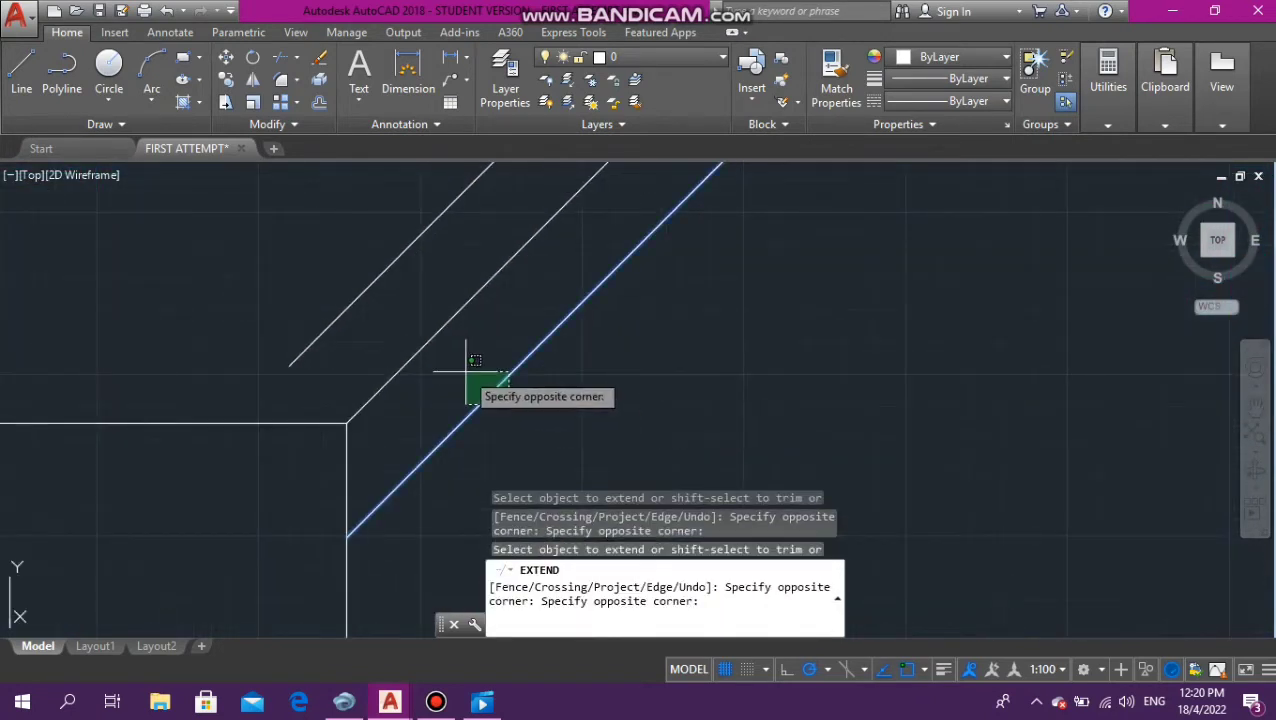
click(463, 370)
click(386, 345)
click(326, 310)
Extend both offset valley lines to the eaves outline at the lower inner corner between the left wing and the main block
scroll(341, 306, down, 10)
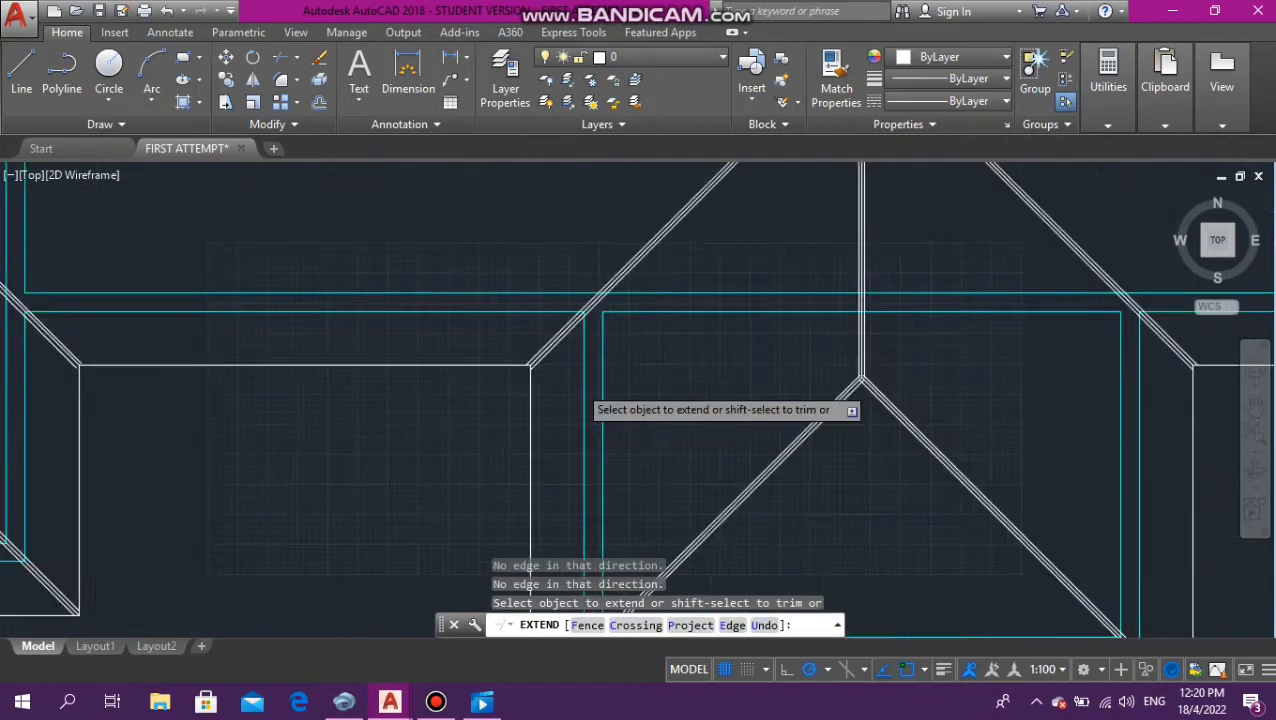
scroll(380, 376, up, 6)
scroll(340, 312, up, 3)
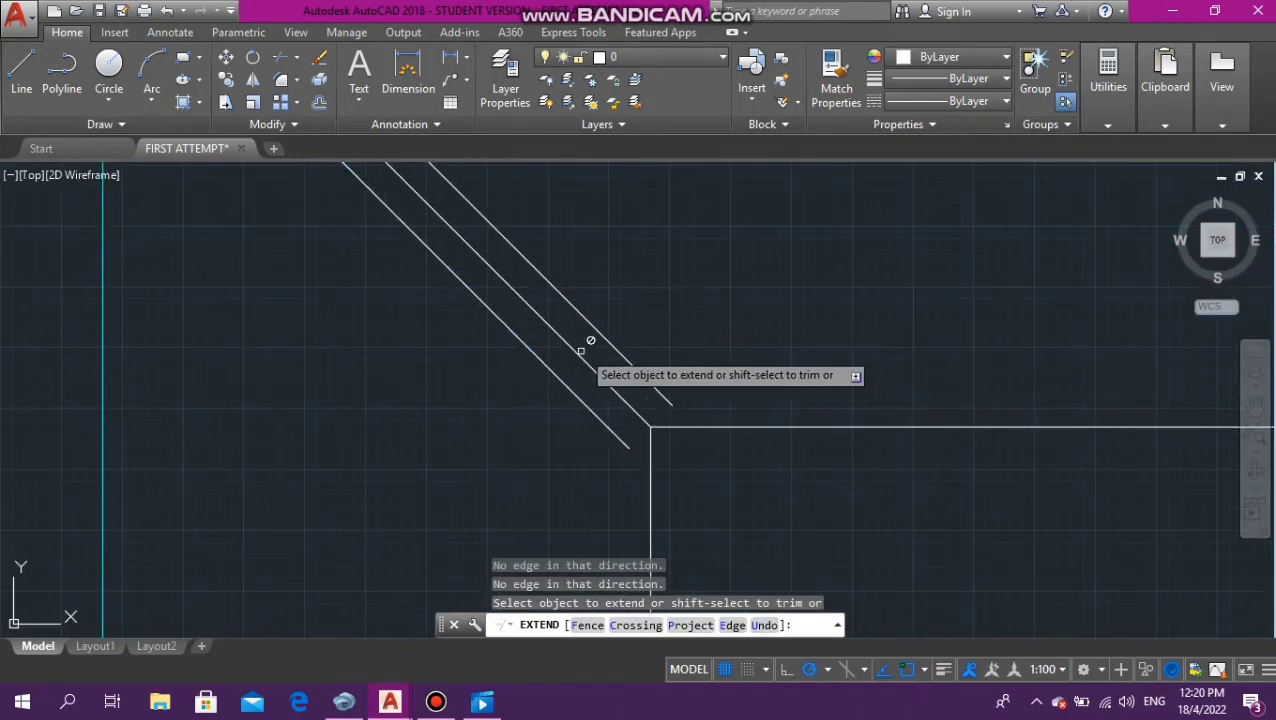
click(601, 346)
click(689, 313)
click(592, 382)
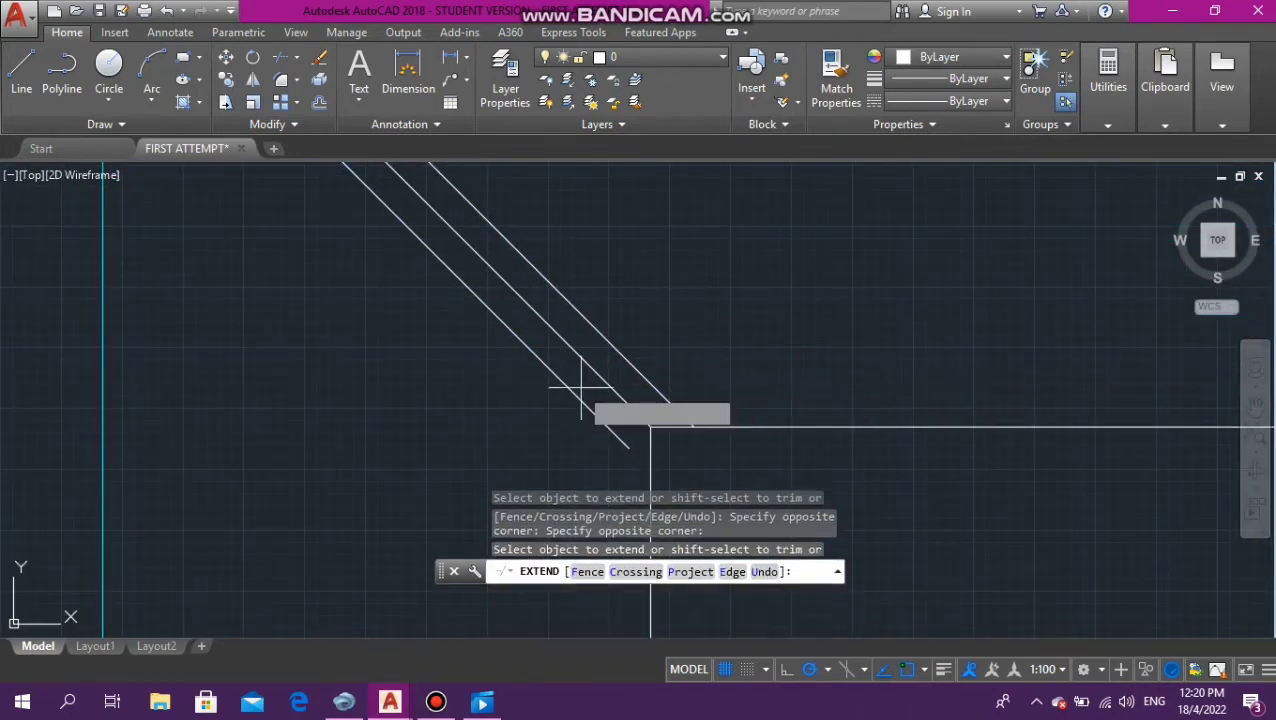
click(568, 397)
scroll(638, 361, down, 2)
scroll(700, 330, down, 5)
scroll(555, 345, up, 5)
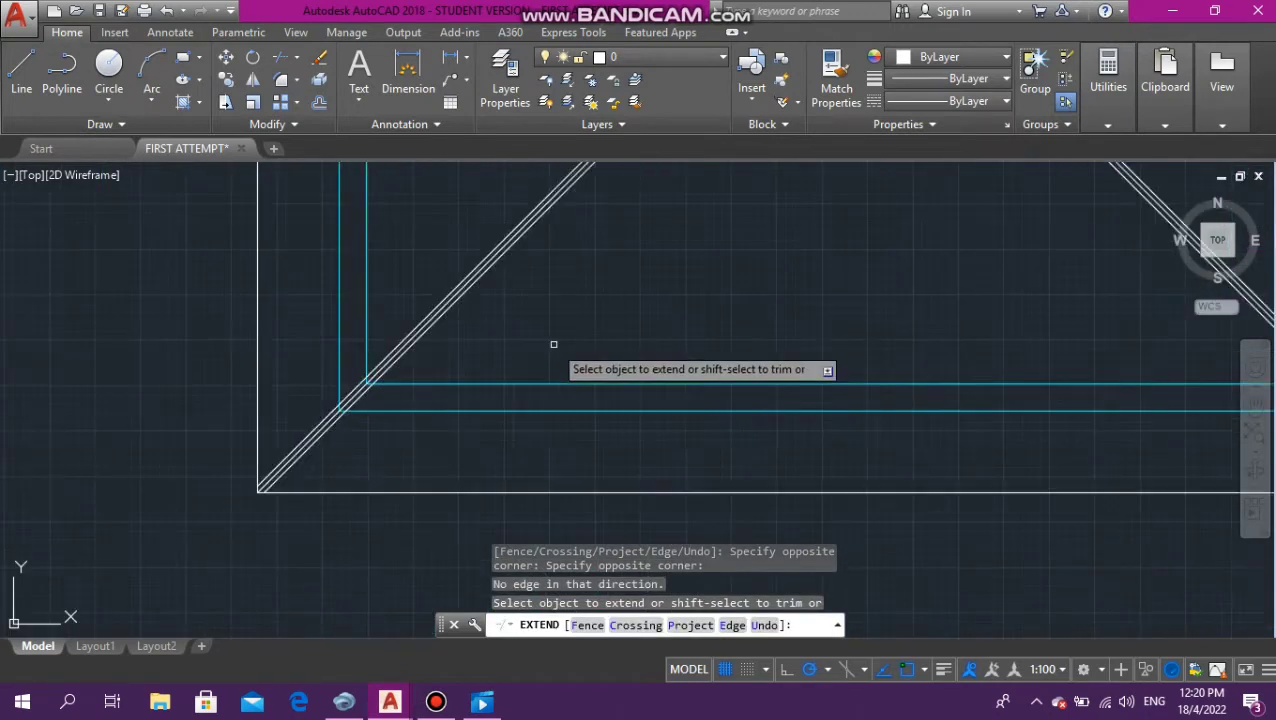
Examine the extended hip and valley lines at the eaves corners around the whole roof outline, then end the Extend command
scroll(600, 390, down, 4)
scroll(590, 260, up, 6)
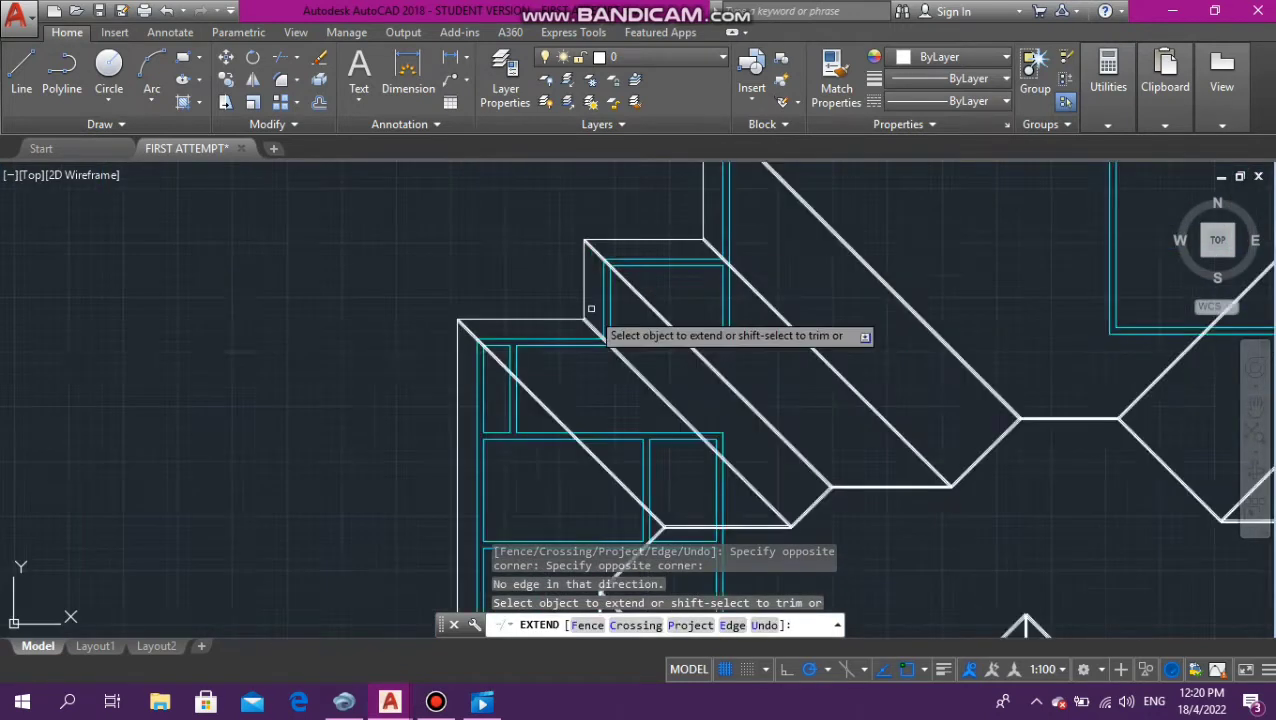
scroll(565, 319, down, 5)
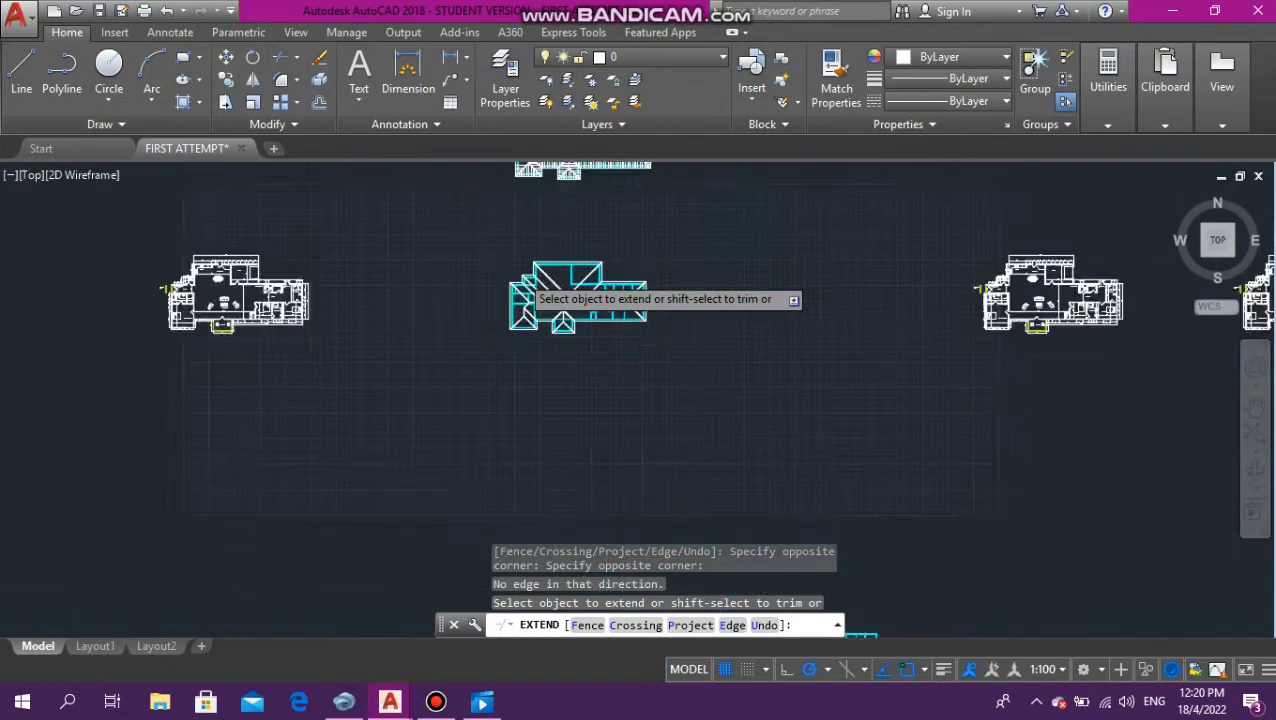
scroll(545, 295, up, 4)
scroll(590, 245, up, 5)
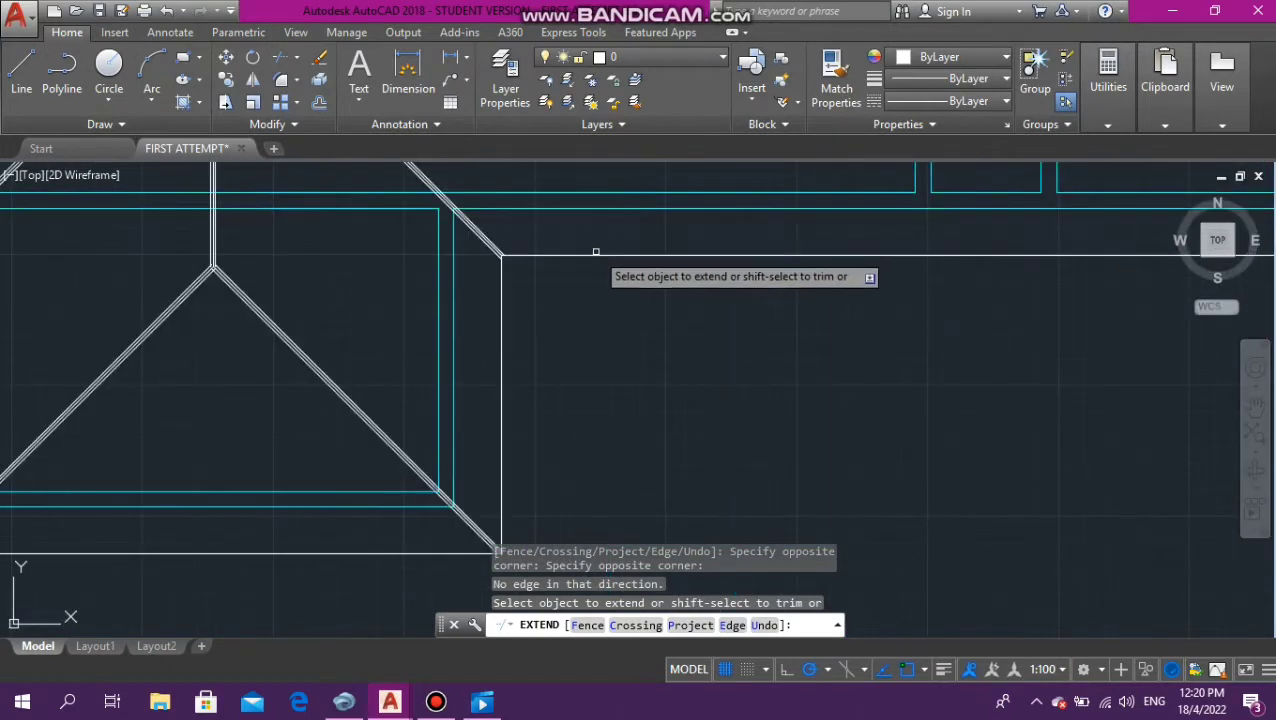
scroll(470, 318, down, 4)
scroll(440, 292, up, 2)
scroll(440, 315, up, 5)
scroll(436, 335, down, 4)
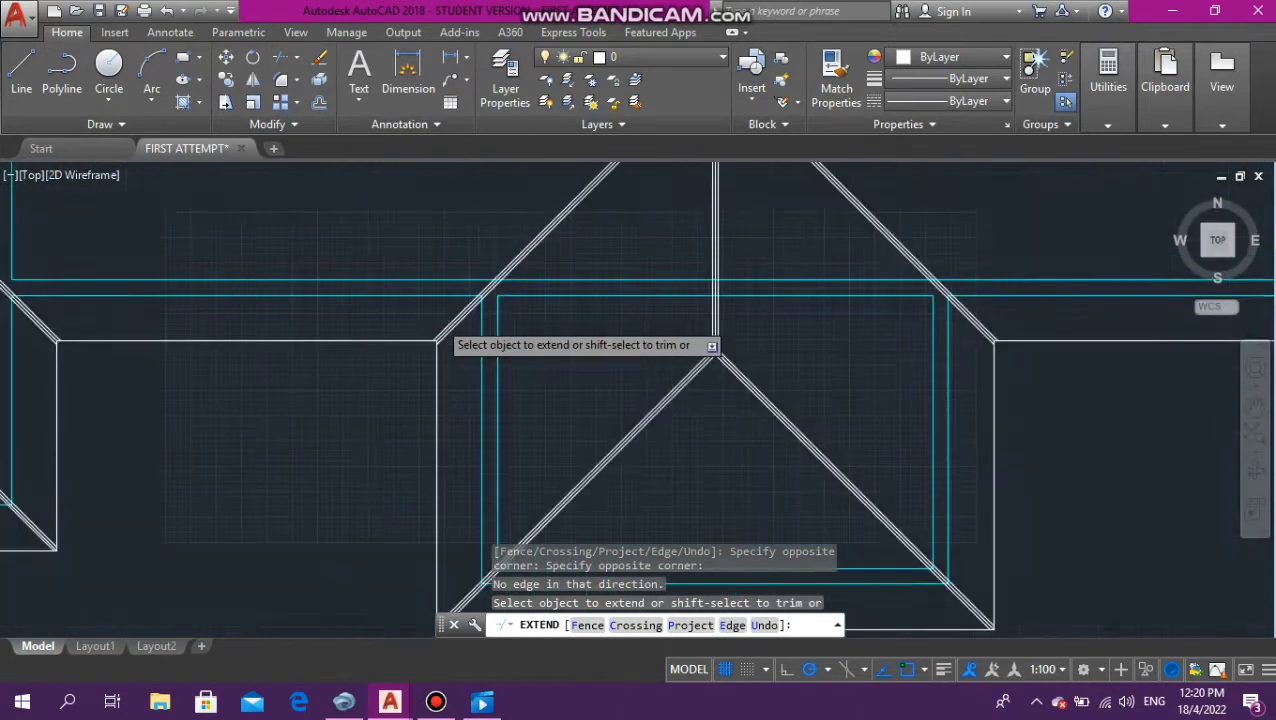
scroll(448, 380, up, 3)
scroll(460, 452, down, 4)
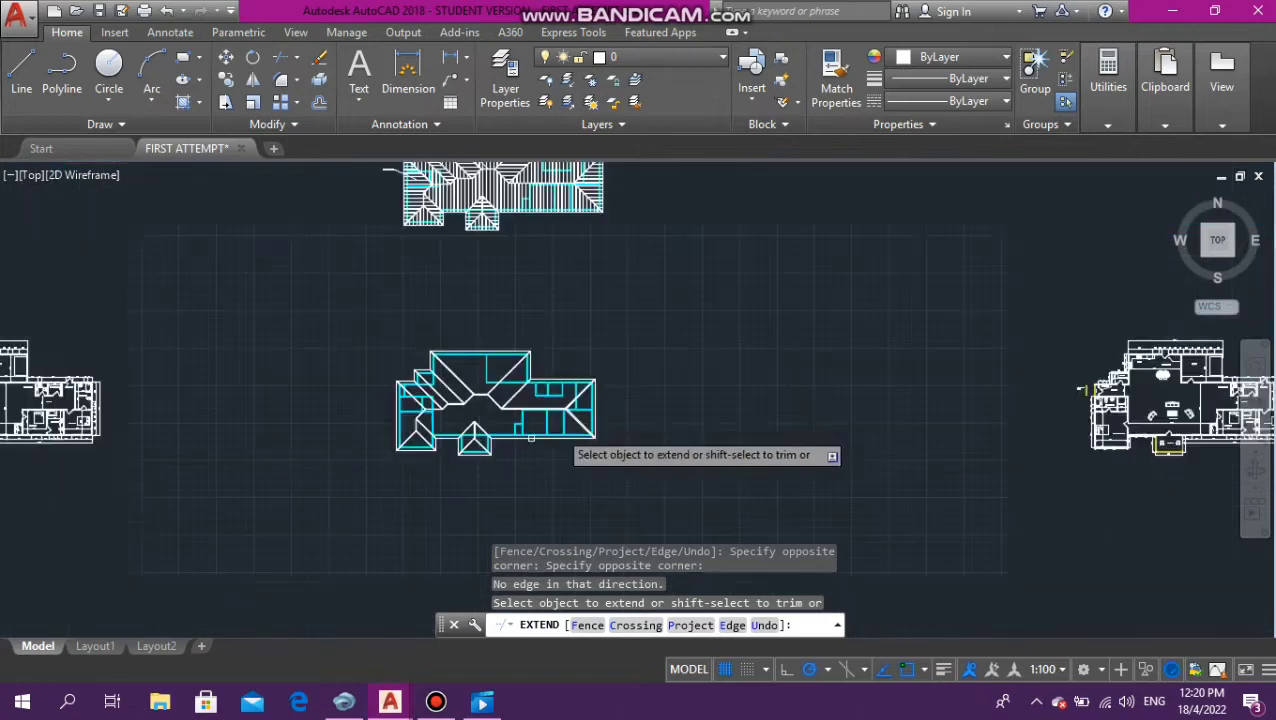
scroll(565, 420, up, 3)
scroll(244, 223, up, 6)
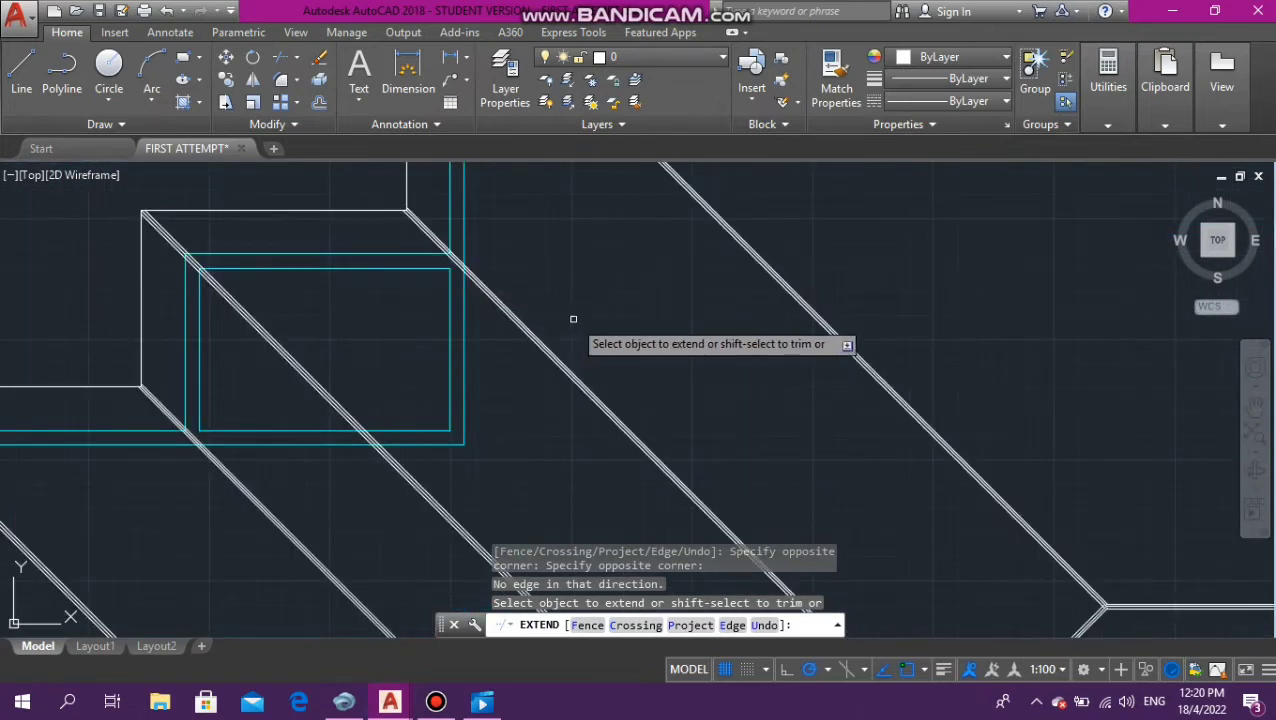
key(Escape)
key(Escape)
key(Escape)
scroll(575, 320, down, 4)
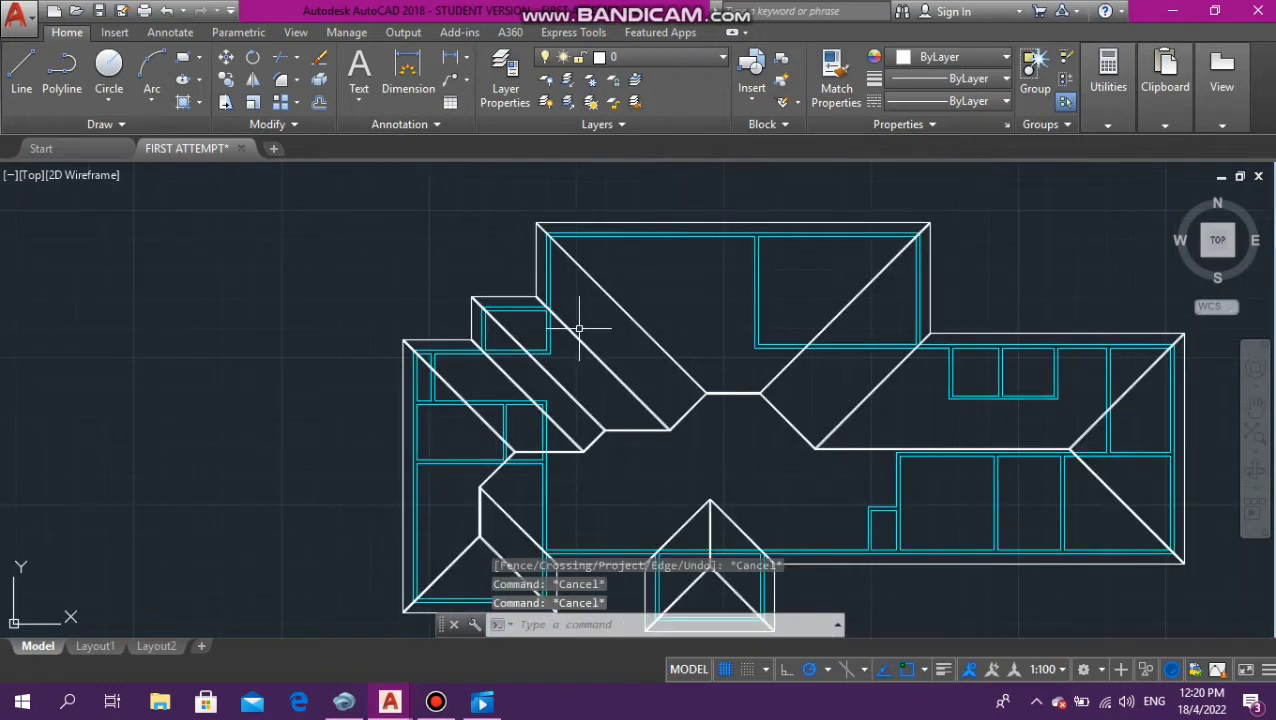
scroll(579, 328, down, 2)
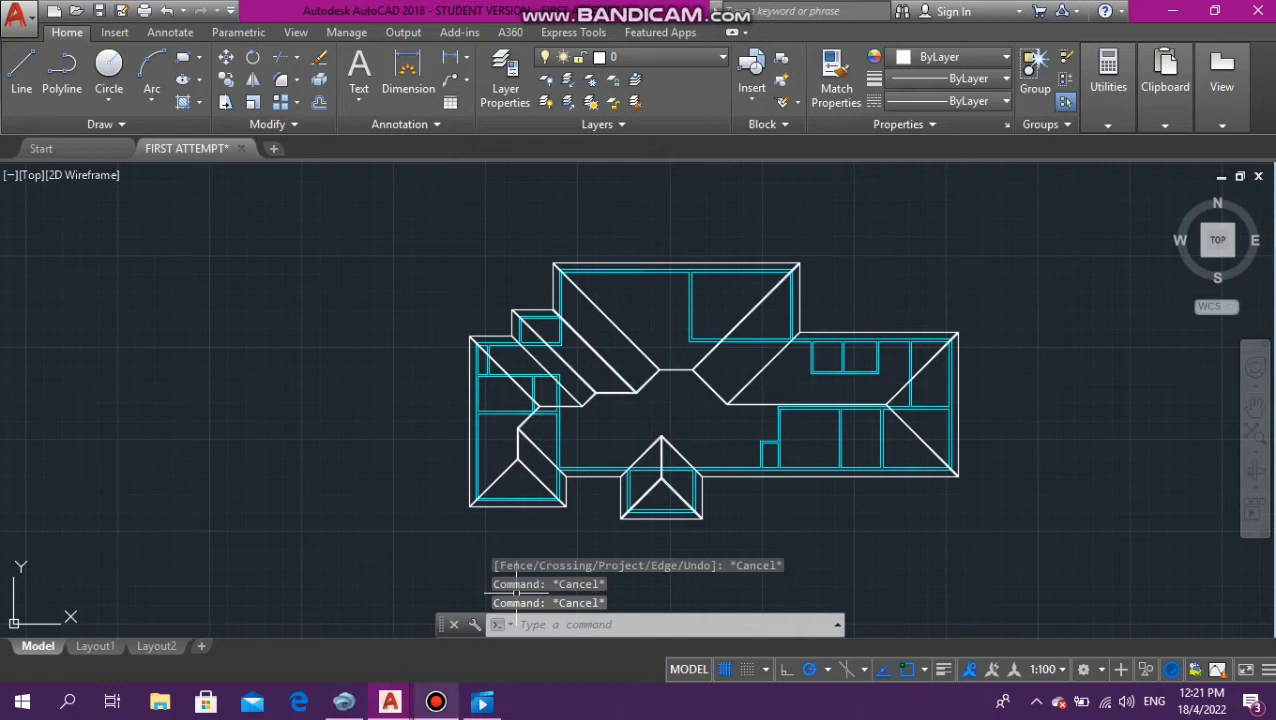
mouse_move(436, 702)
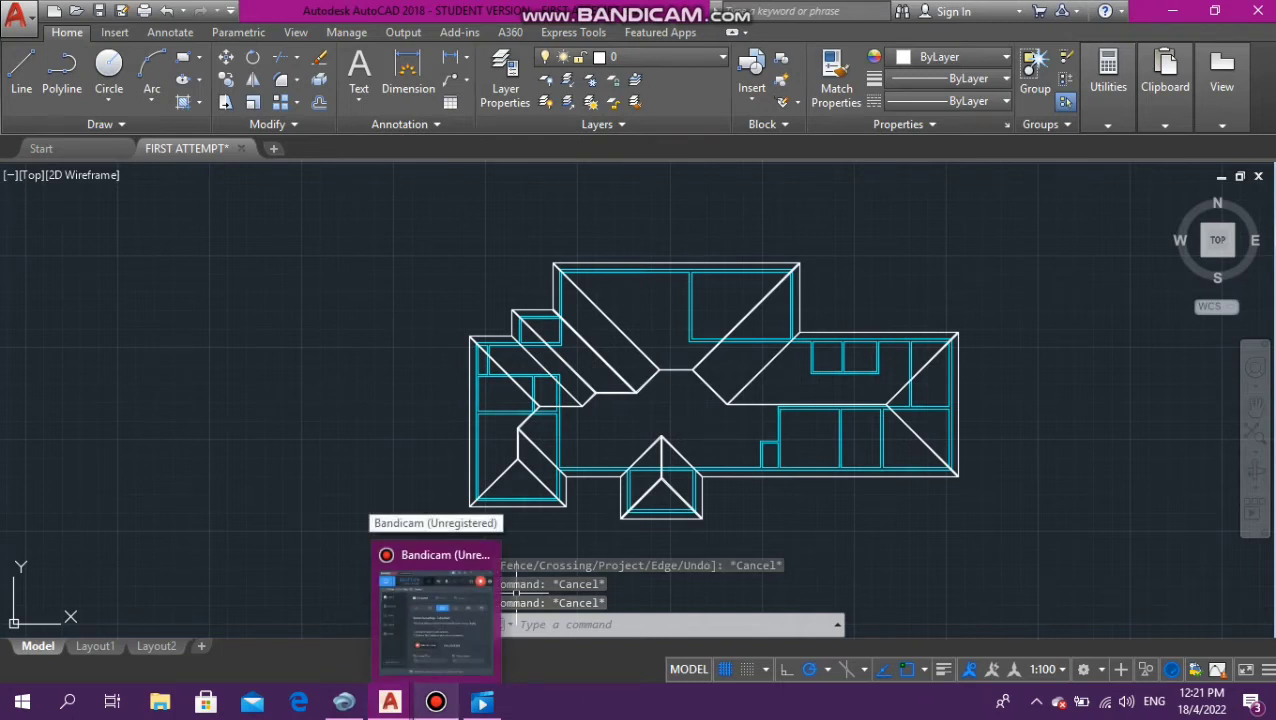
click(436, 612)
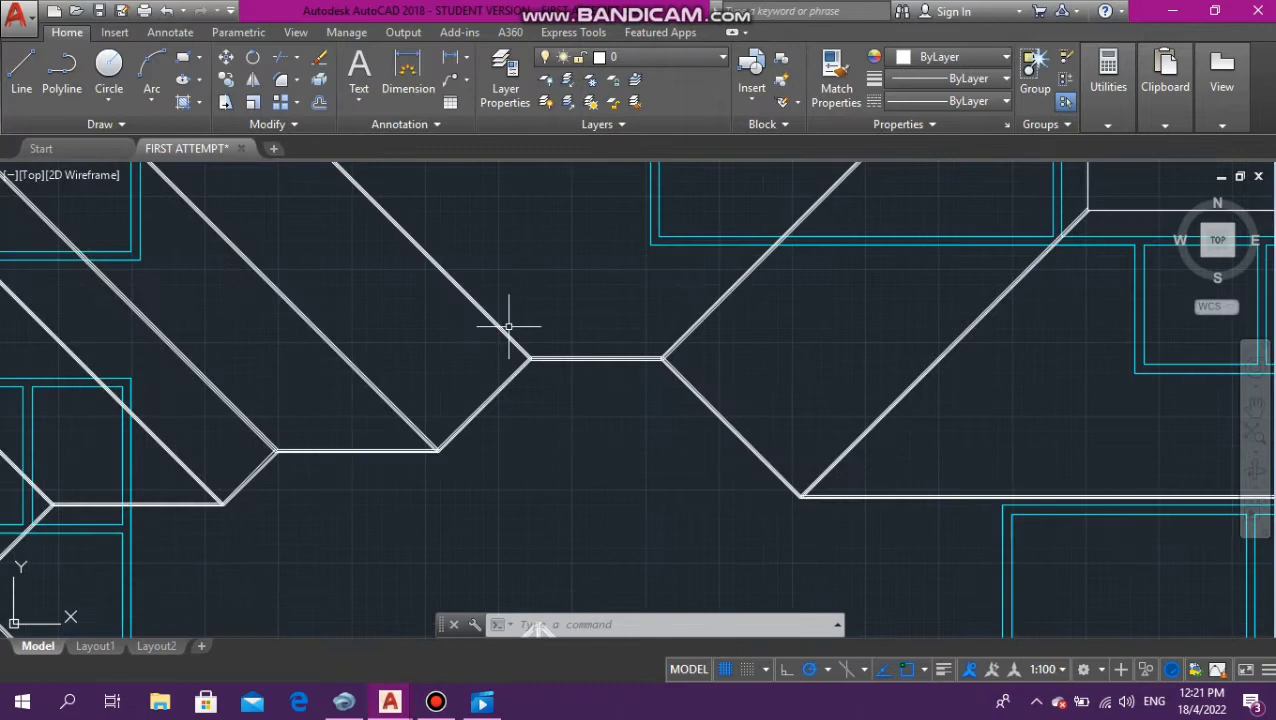
Examine how the offset ridge lines meet the hip and valley lines at the central and left ridge junctions
scroll(519, 356, up, 5)
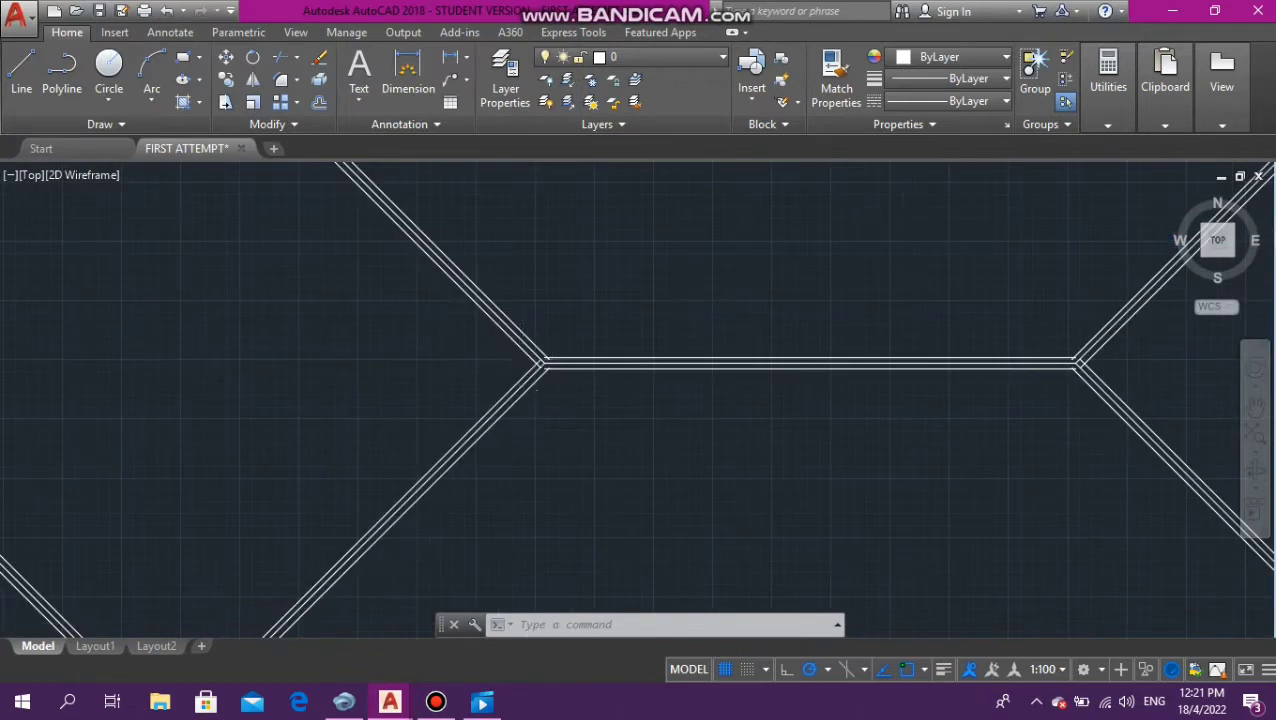
scroll(541, 362, up, 4)
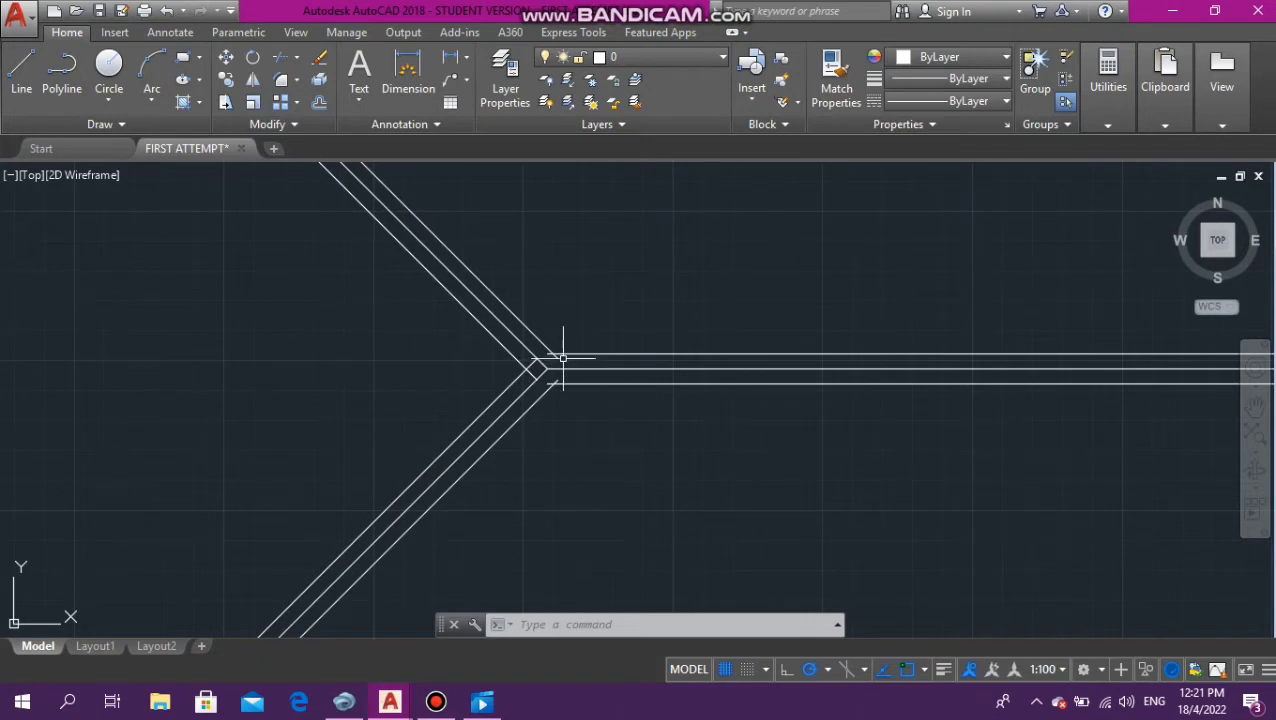
scroll(540, 368, down, 5)
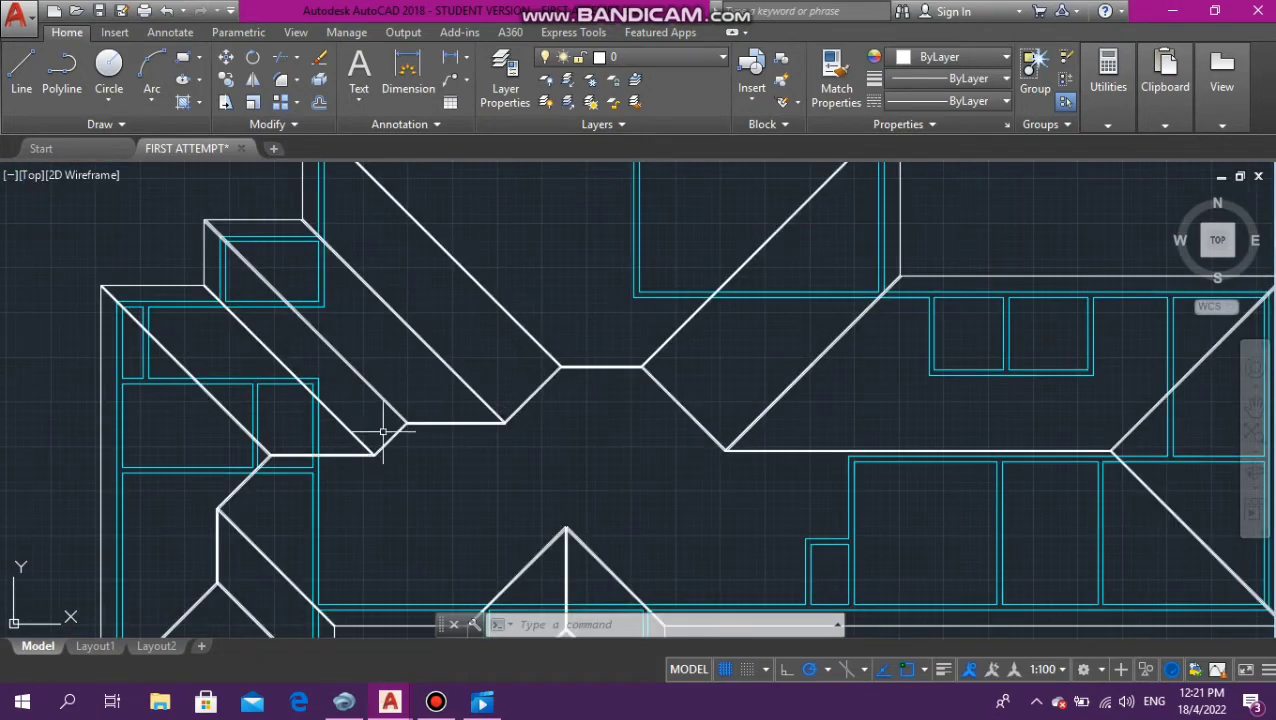
scroll(378, 438, up, 3)
scroll(501, 362, up, 3)
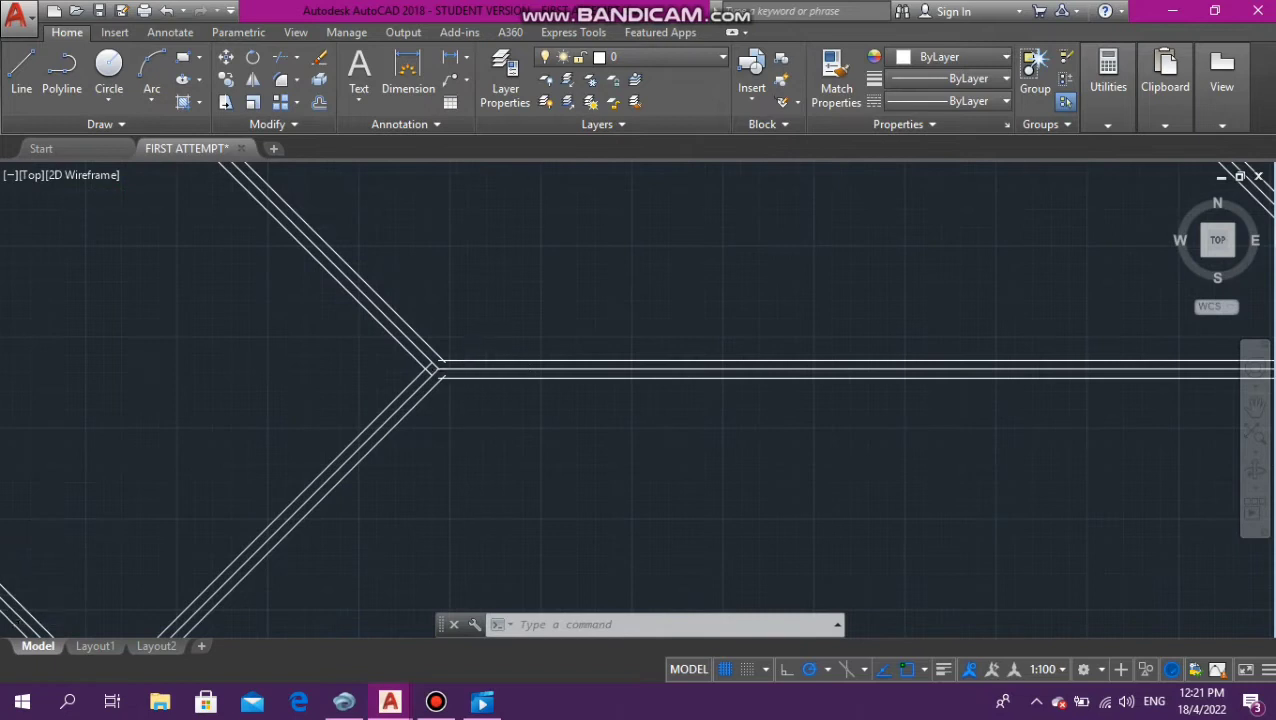
scroll(459, 375, down, 3)
scroll(558, 371, down, 8)
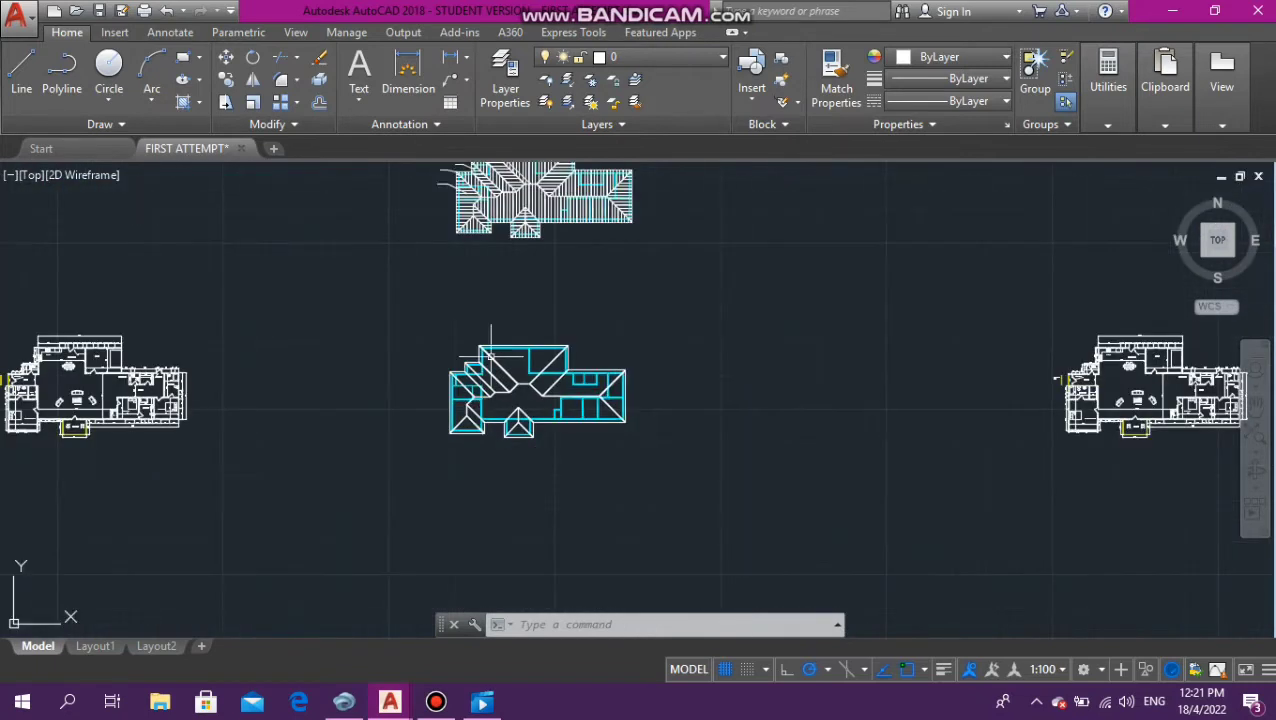
Examine how the ridge ends meet the hips and valleys in the finished roof framing plan above the working plan
scroll(510, 290, up, 8)
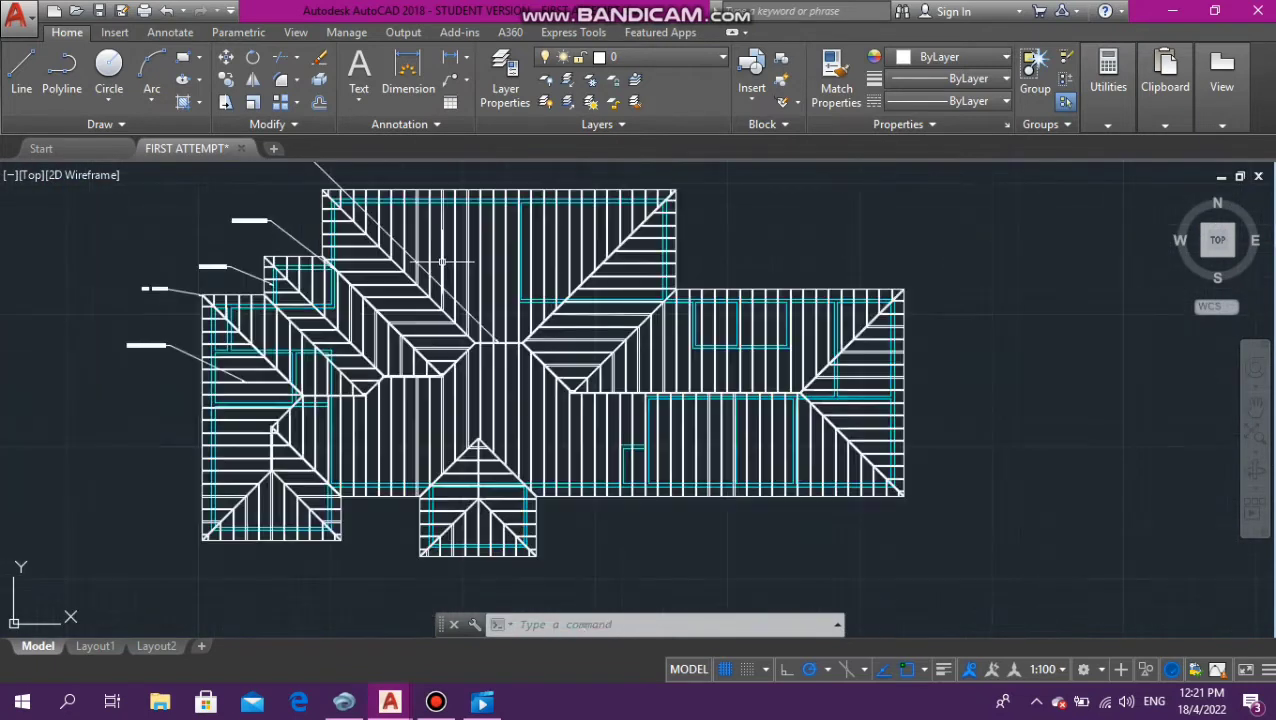
scroll(347, 437, up, 3)
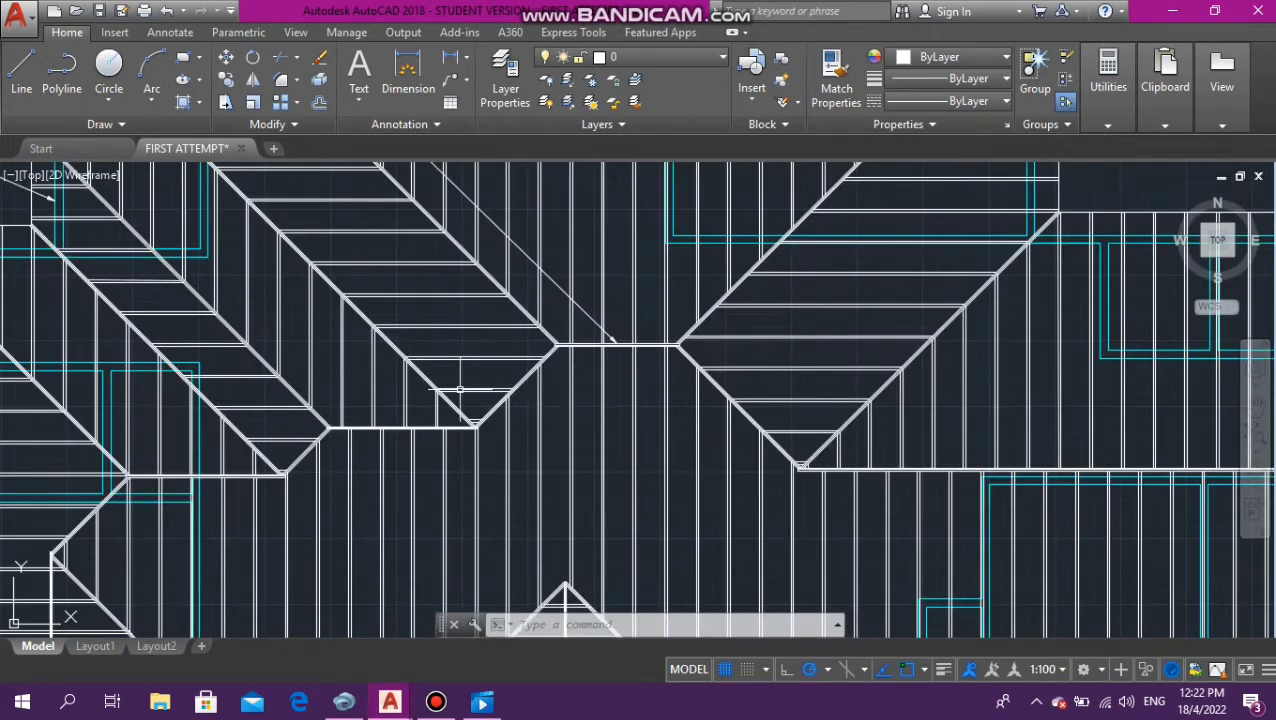
scroll(530, 395, up, 6)
scroll(515, 366, down, 4)
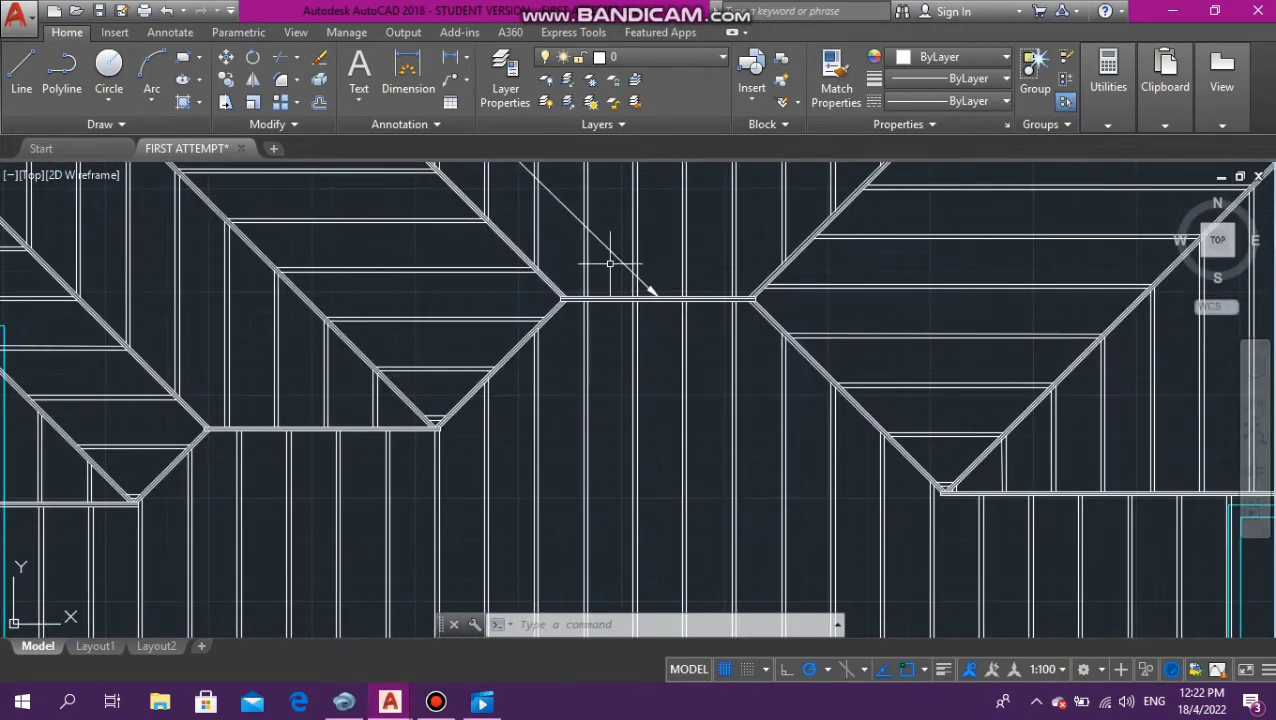
scroll(610, 263, up, 6)
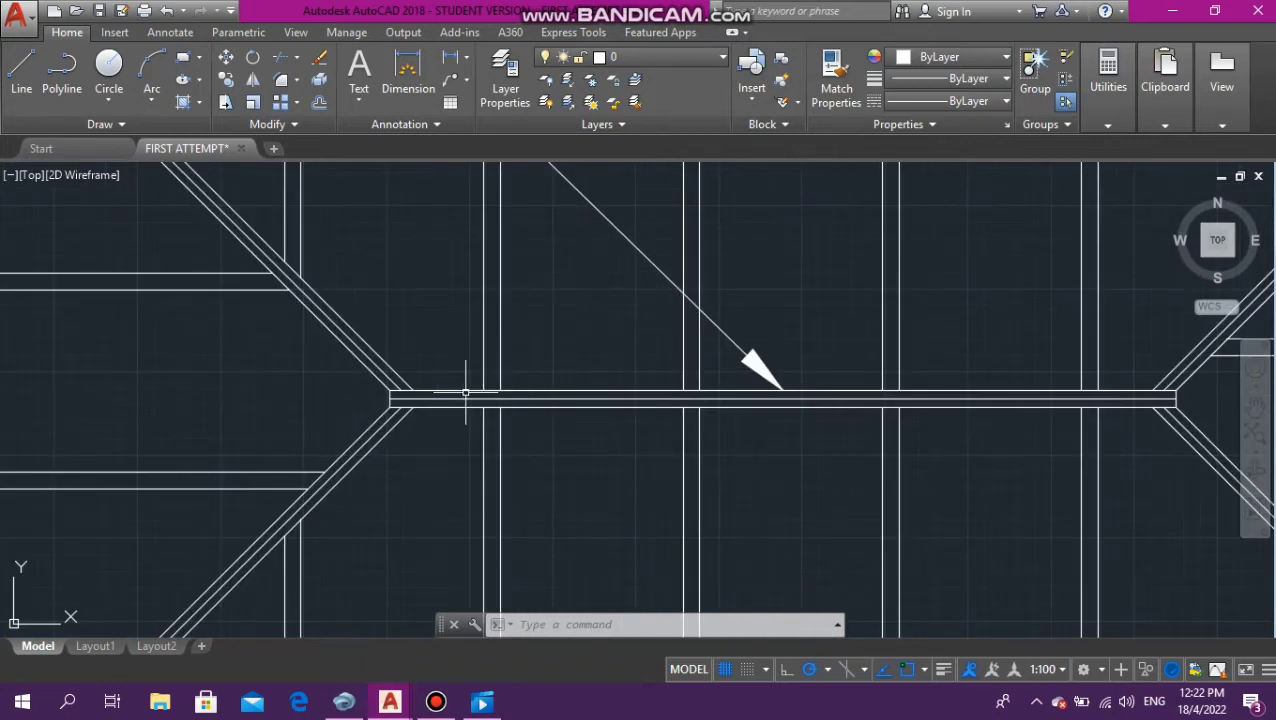
scroll(390, 385, down, 3)
scroll(380, 362, down, 3)
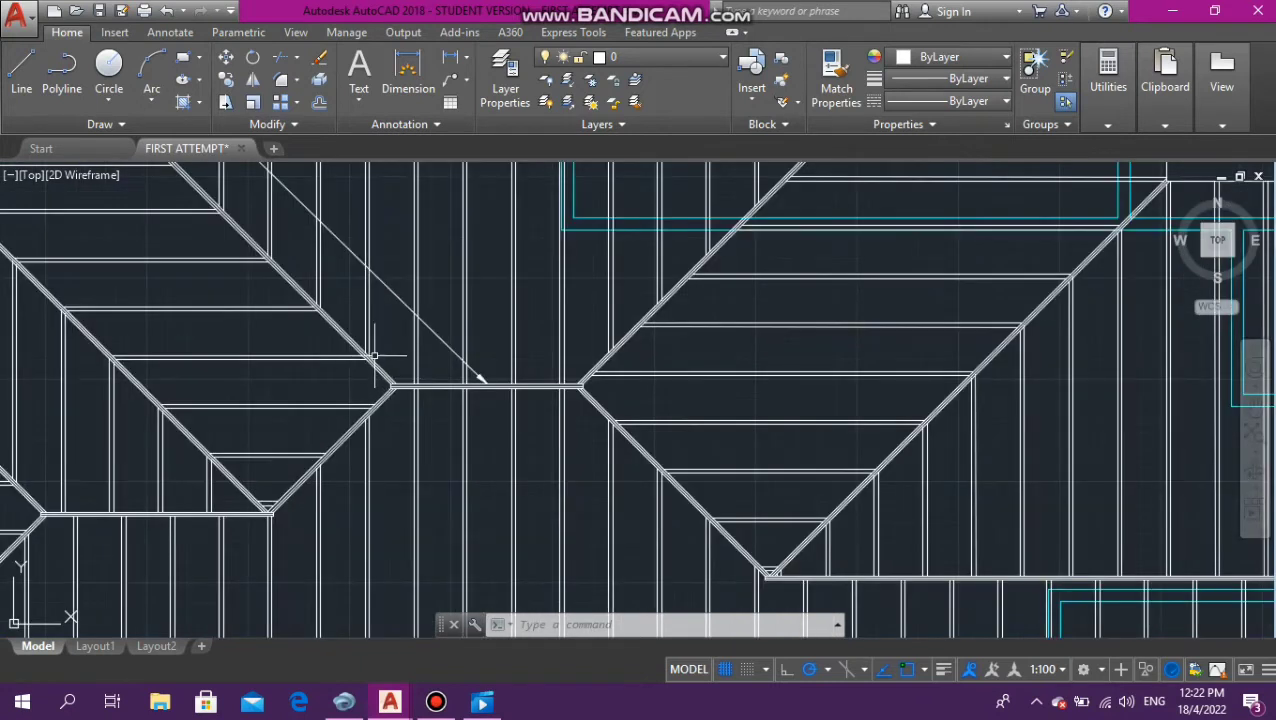
scroll(417, 367, up, 5)
click(446, 391)
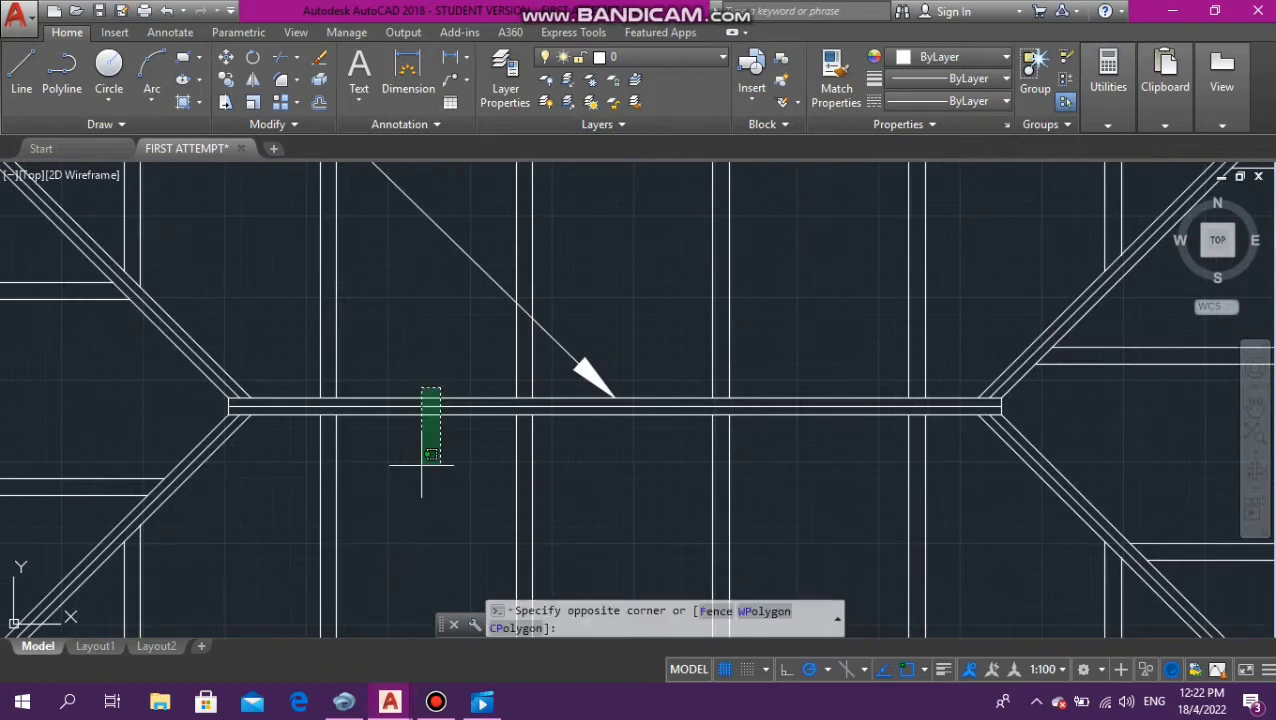
click(418, 466)
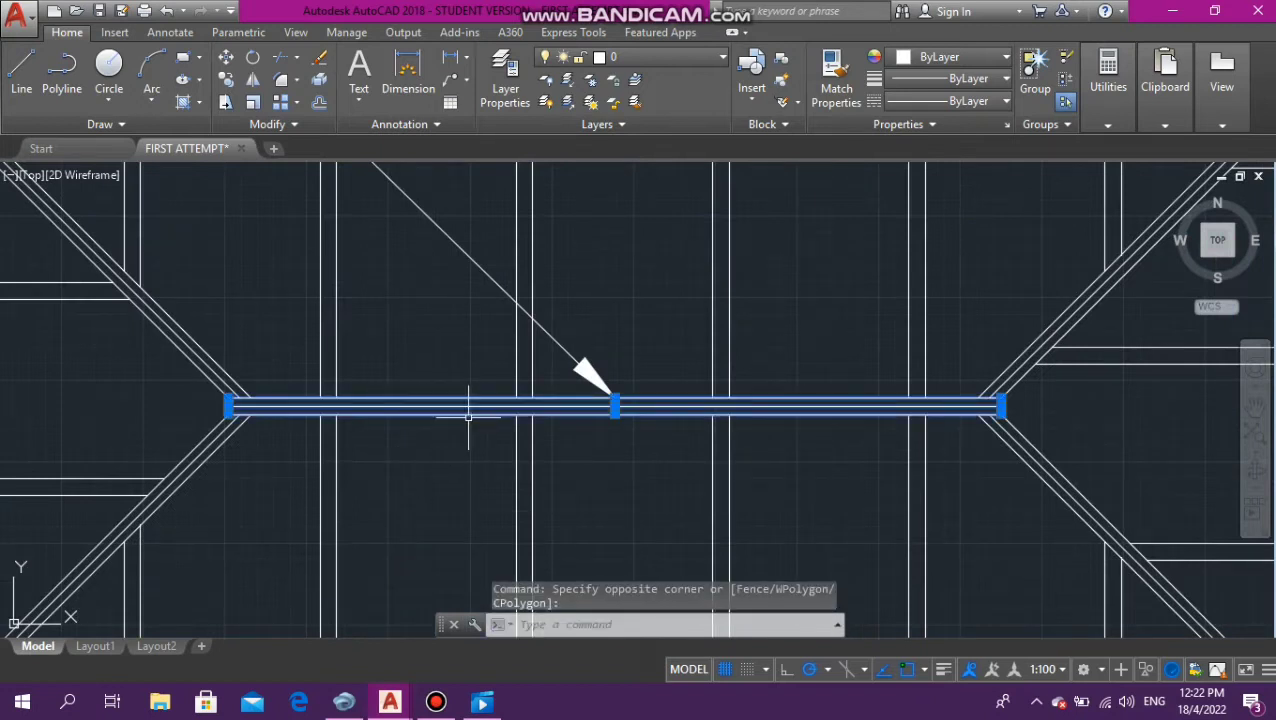
key(Escape)
key(Escape)
key(Escape)
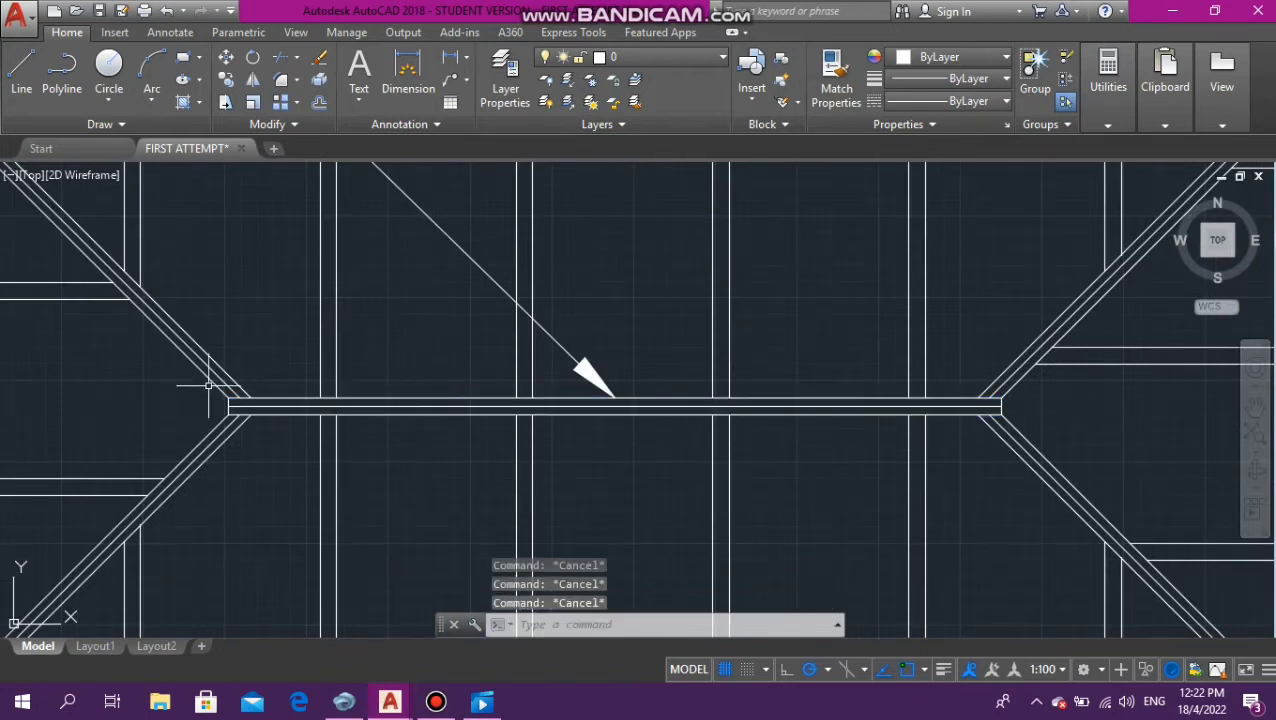
click(199, 371)
key(Escape)
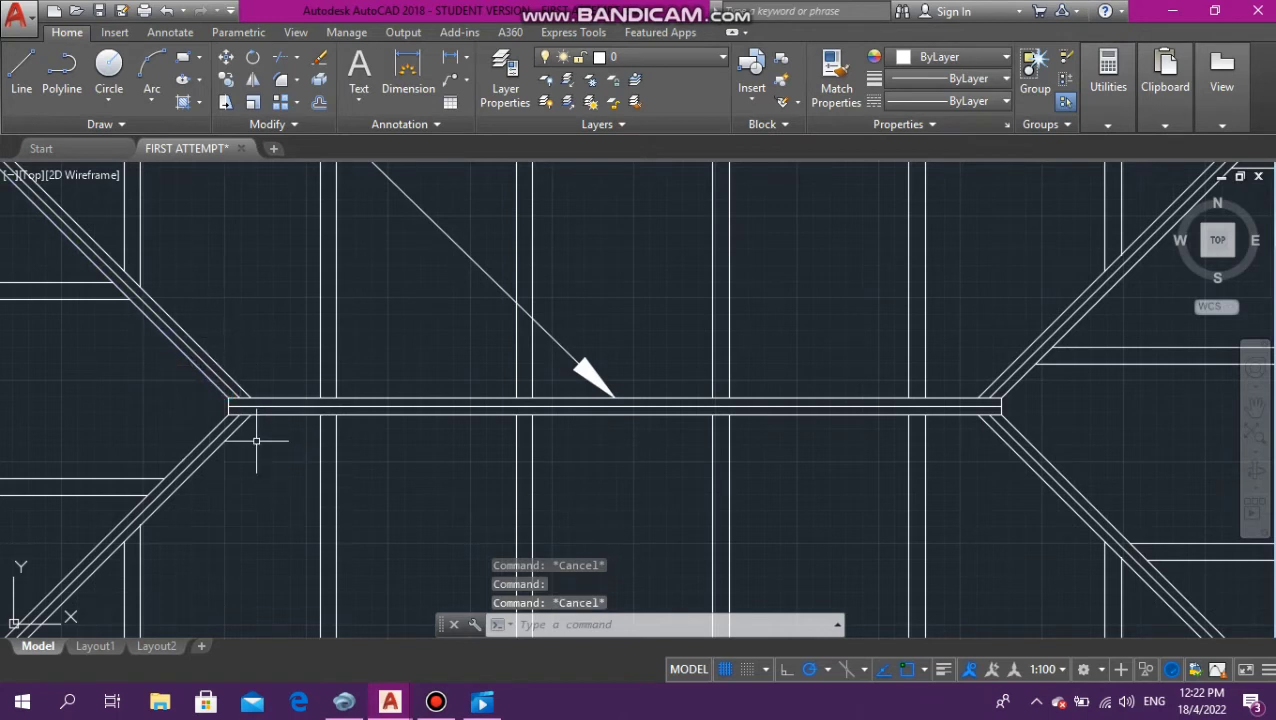
scroll(232, 413, down, 6)
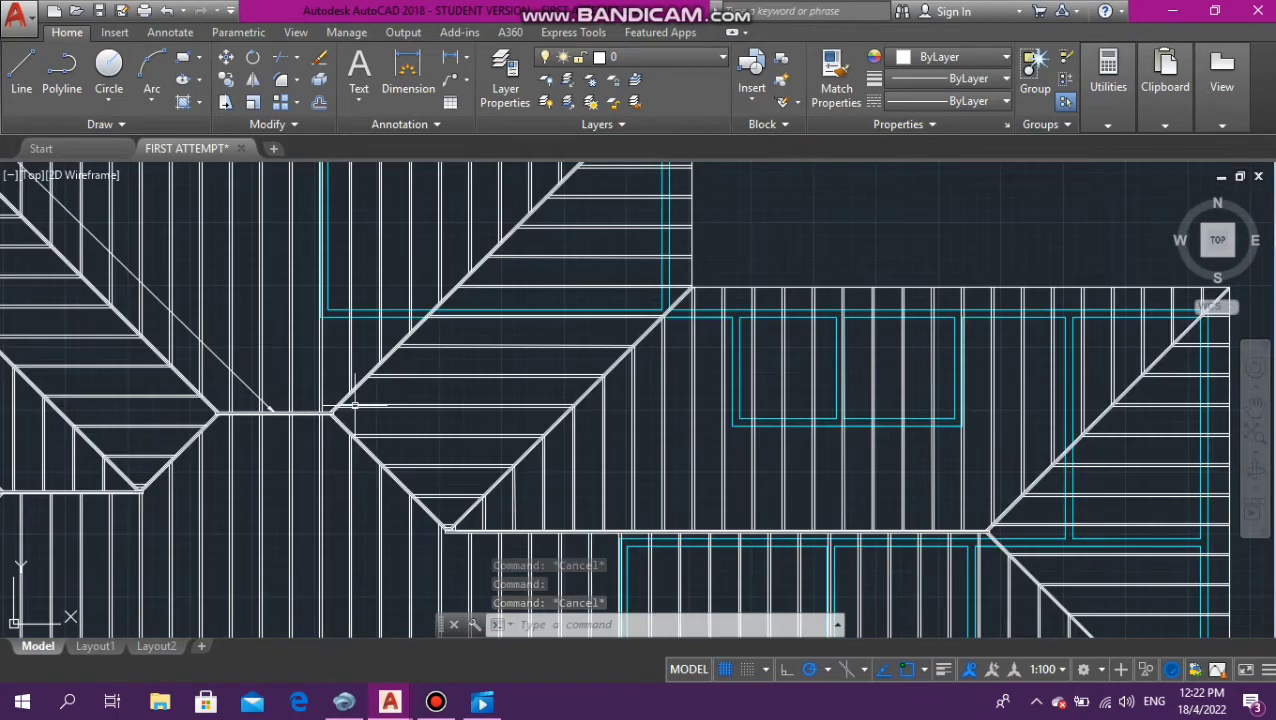
scroll(400, 412, up, 3)
scroll(400, 412, down, 5)
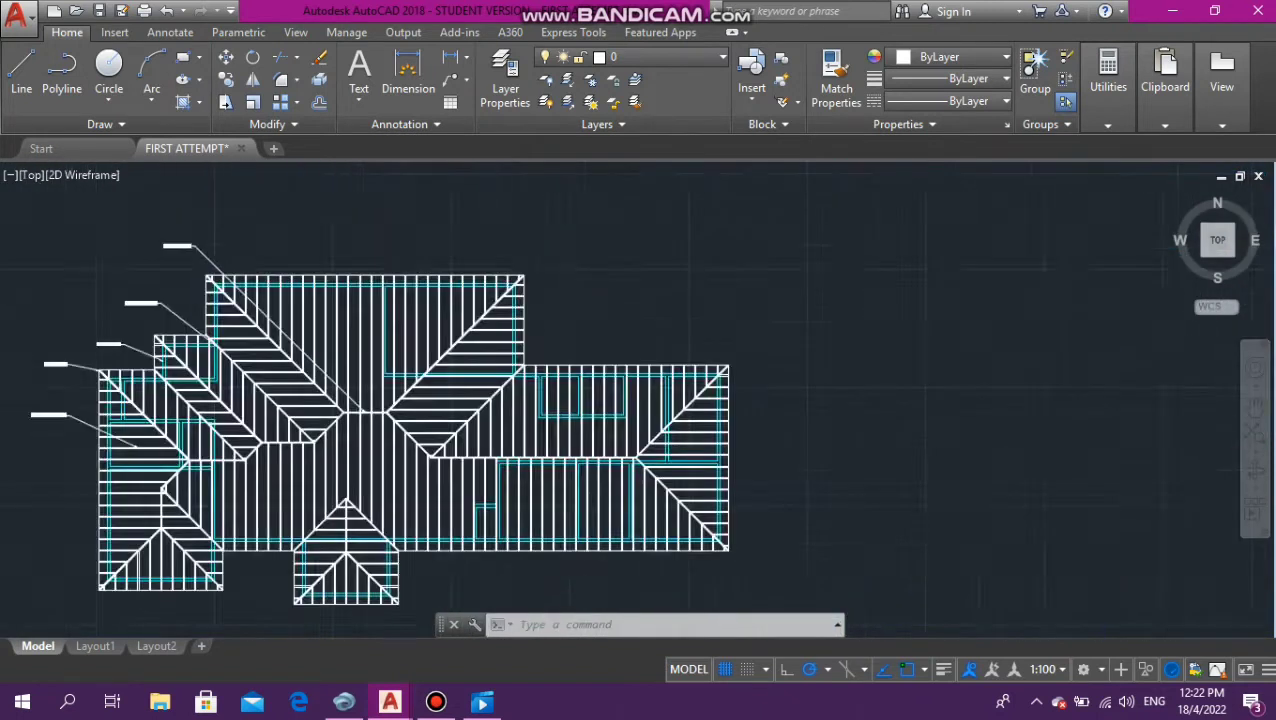
Compare the finished framing plan with the working plan, checking the right-hand ridge junction where the offset lines meet
scroll(409, 455, down, 5)
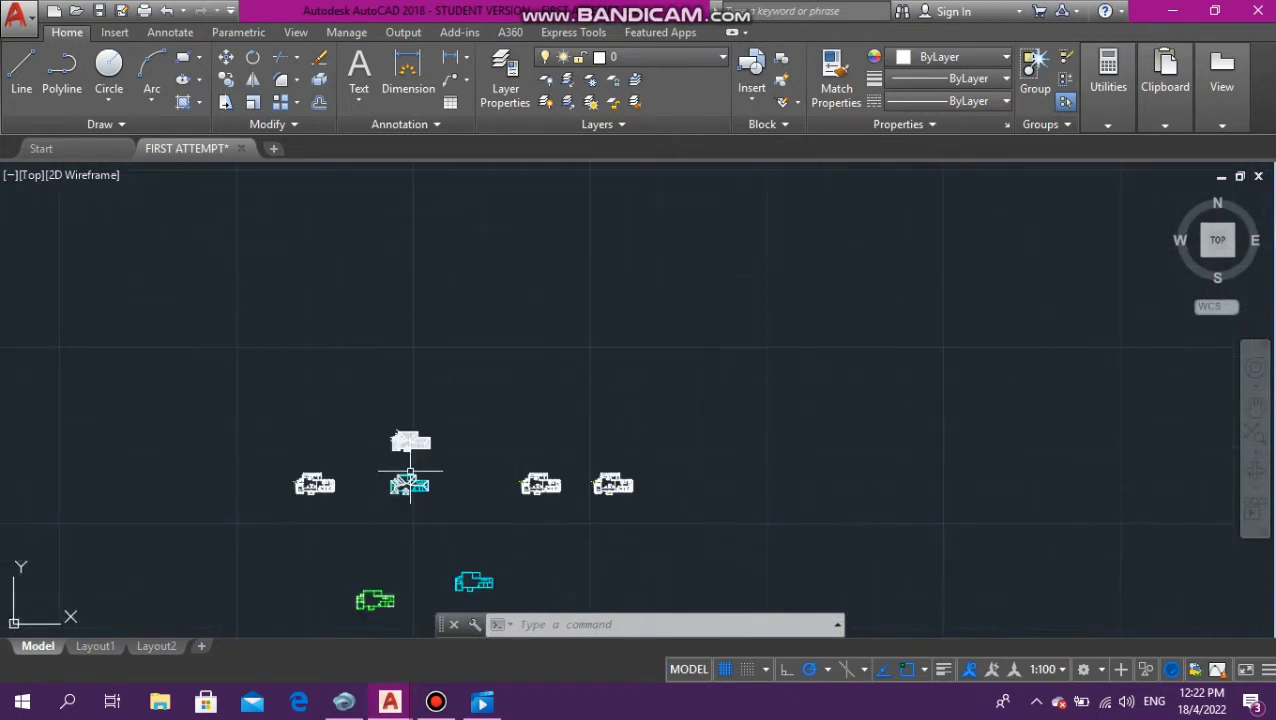
scroll(416, 494, up, 8)
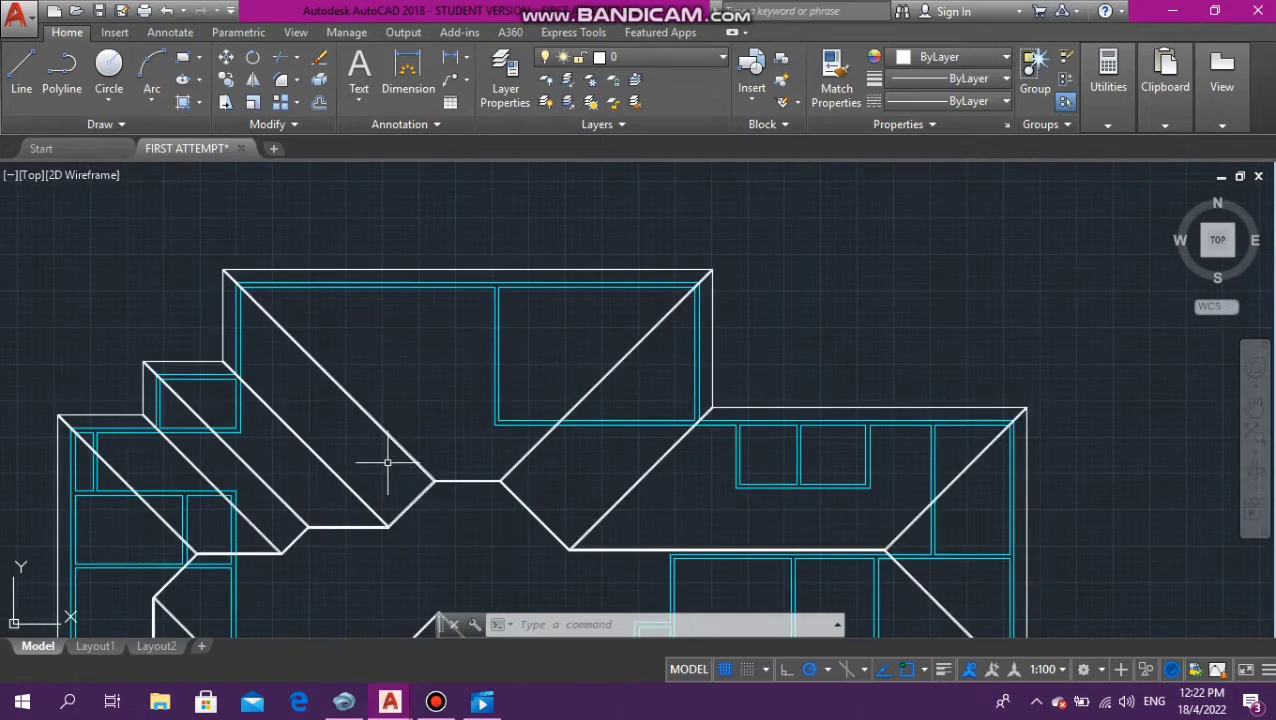
scroll(400, 462, down, 8)
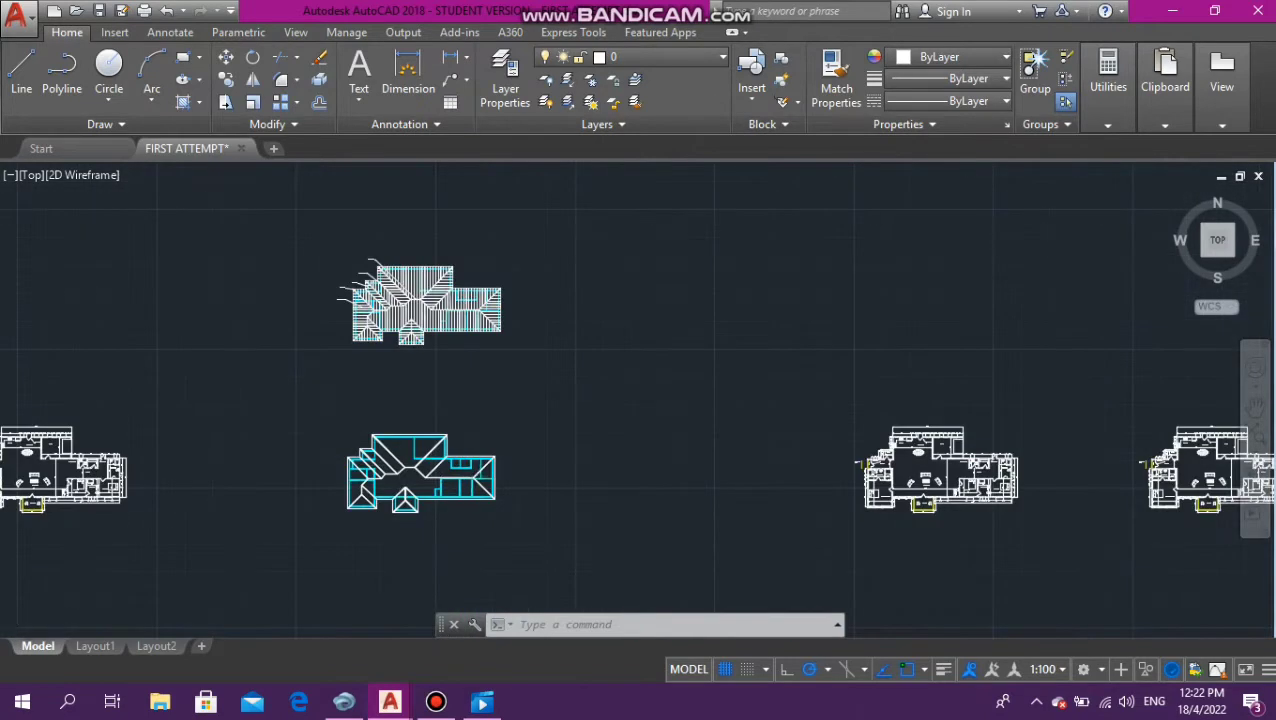
scroll(470, 480, up, 8)
scroll(470, 480, up, 5)
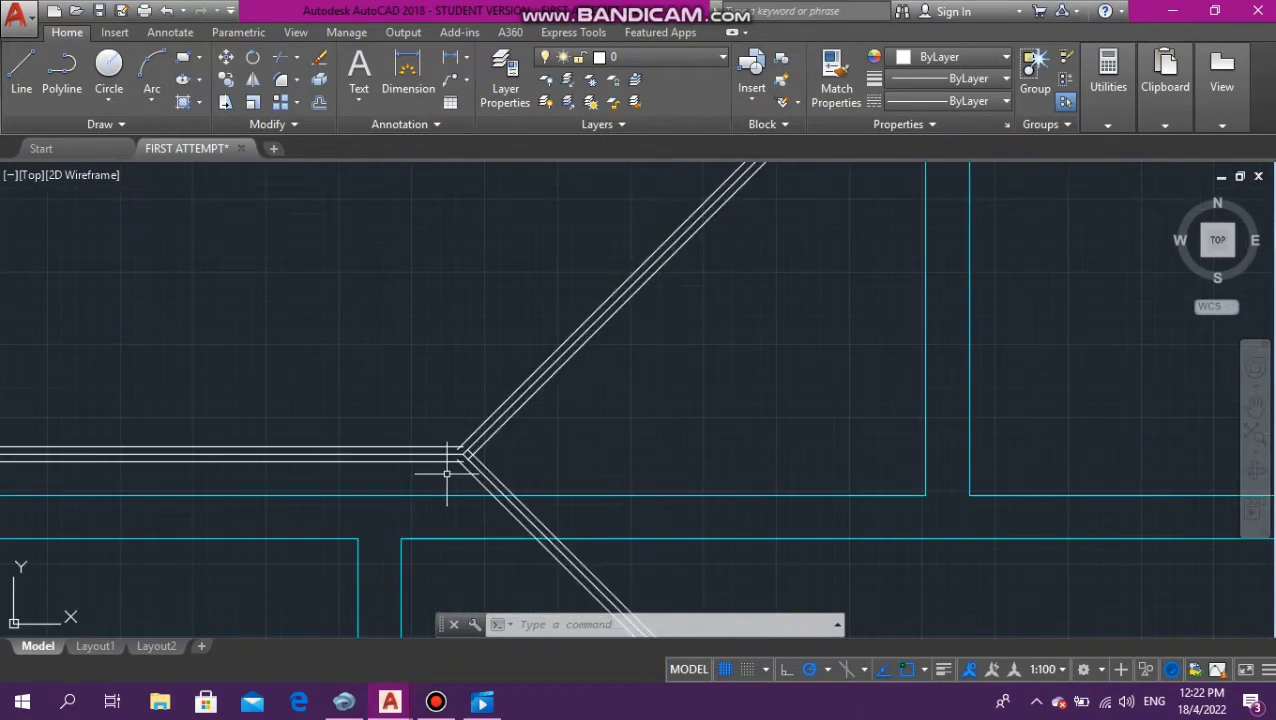
scroll(451, 472, down, 6)
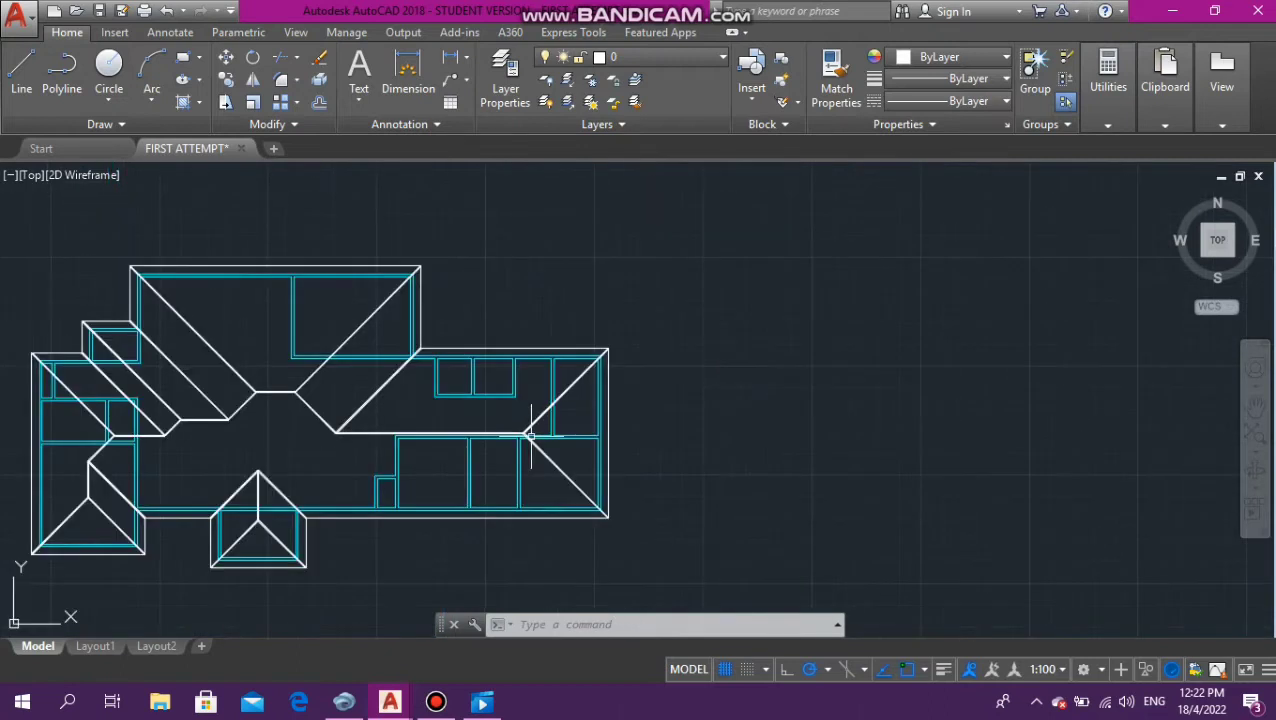
With Ortho mode on, stretch the upper offset ridge line horizontally past the upper hip's outer offset line at the right ridge junction
scroll(524, 438, up, 3)
scroll(524, 438, up, 4)
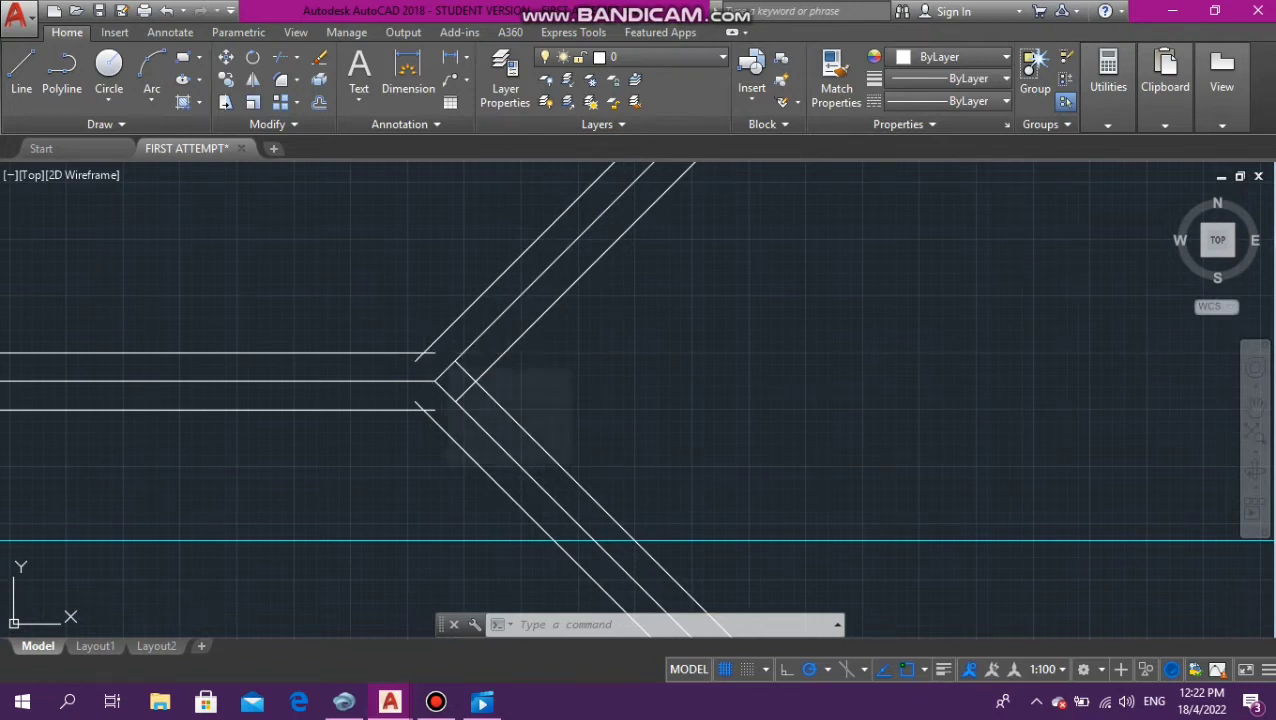
click(428, 352)
scroll(429, 352, up, 2)
mouse_move(435, 351)
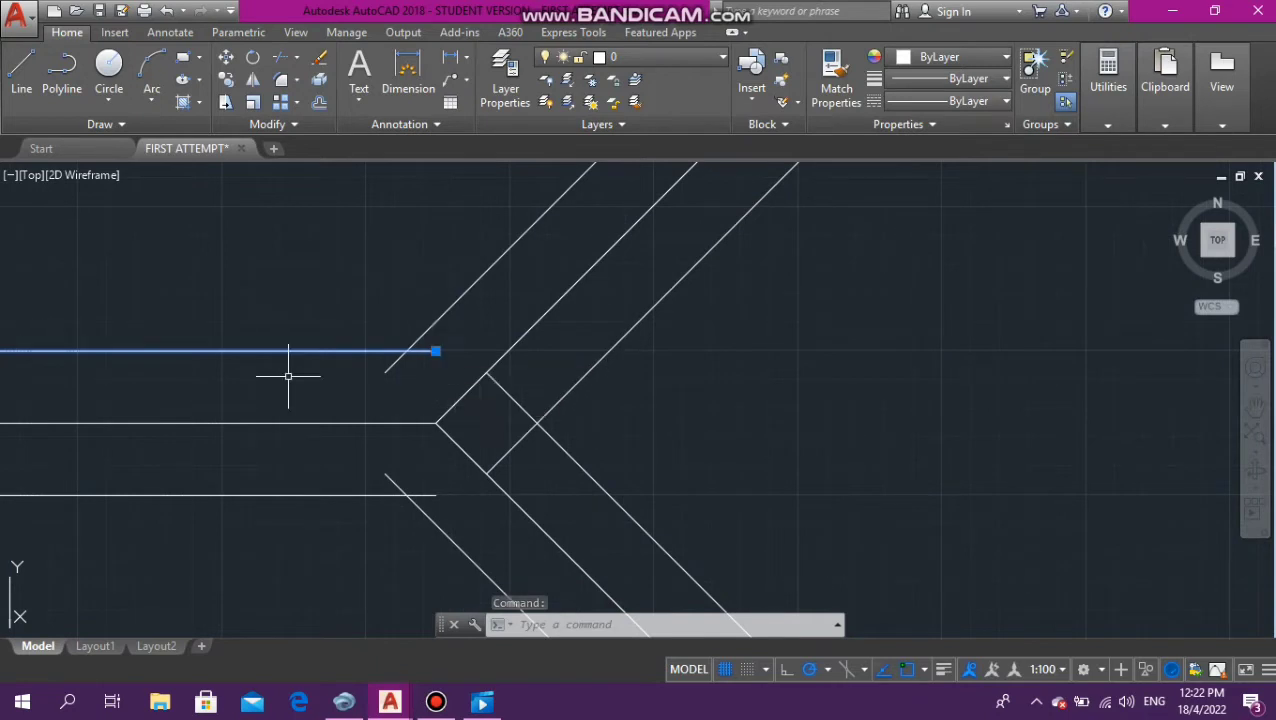
click(435, 351)
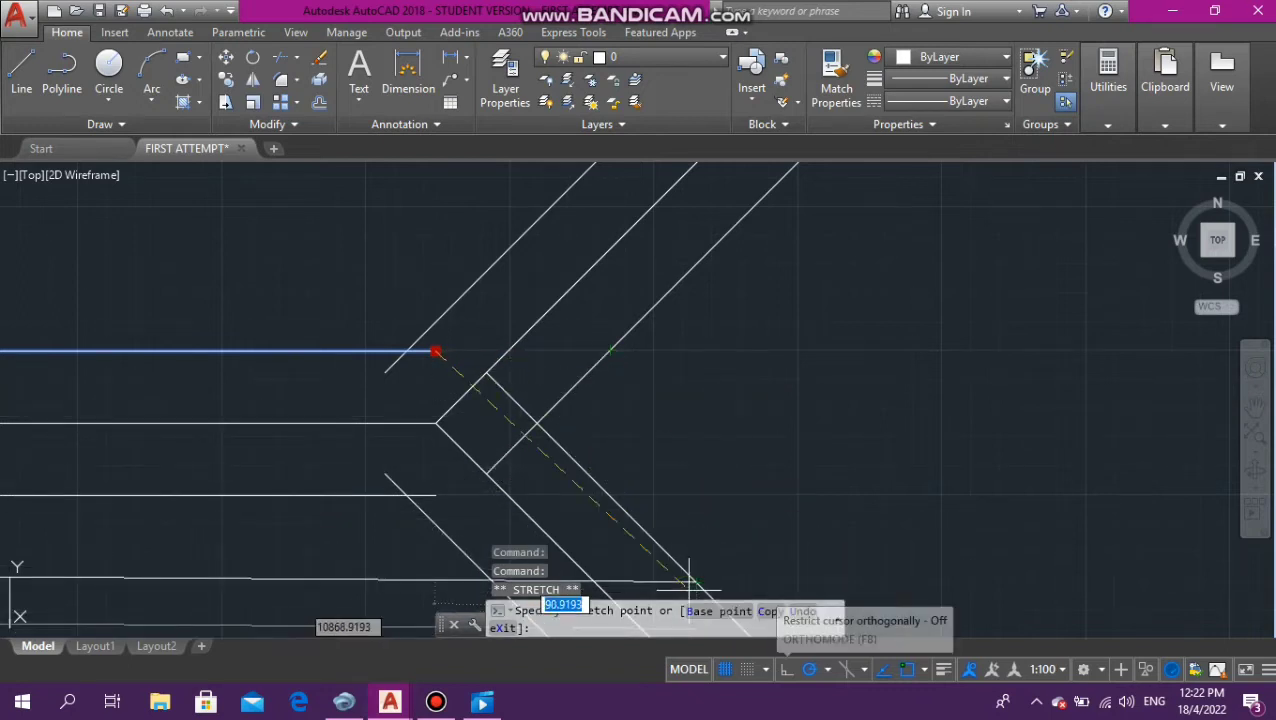
click(786, 669)
key(F8)
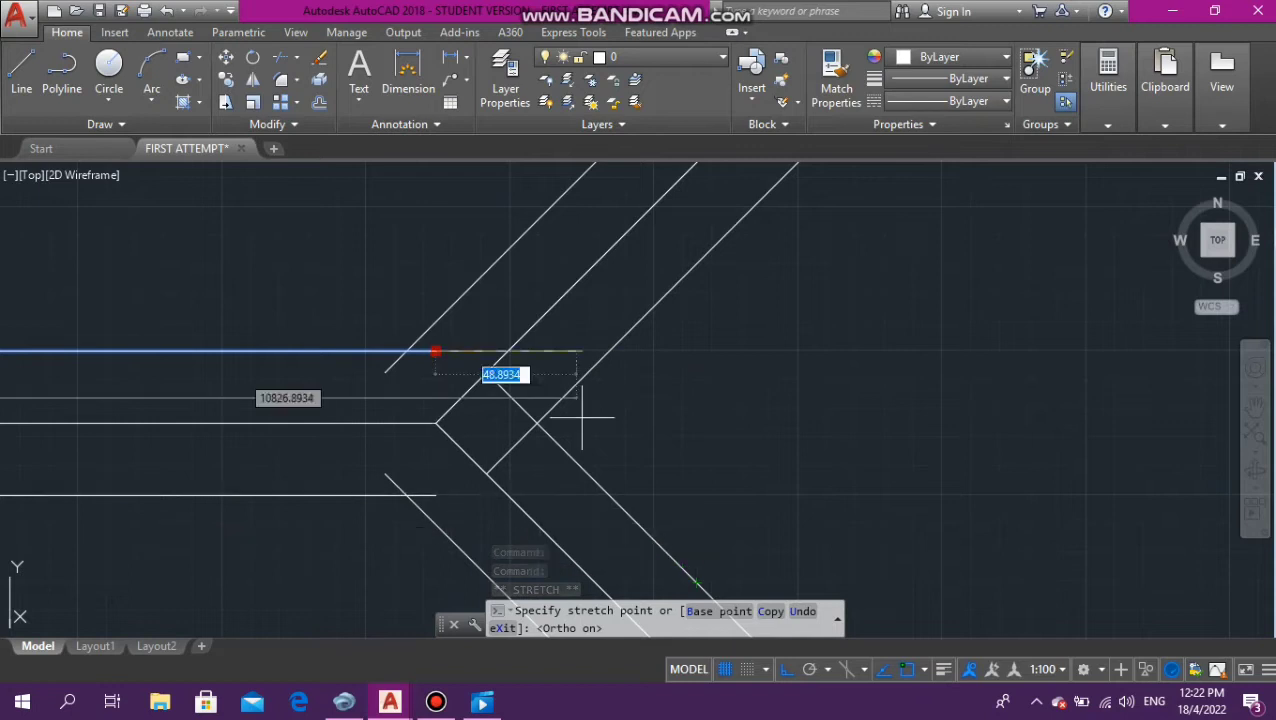
click(650, 351)
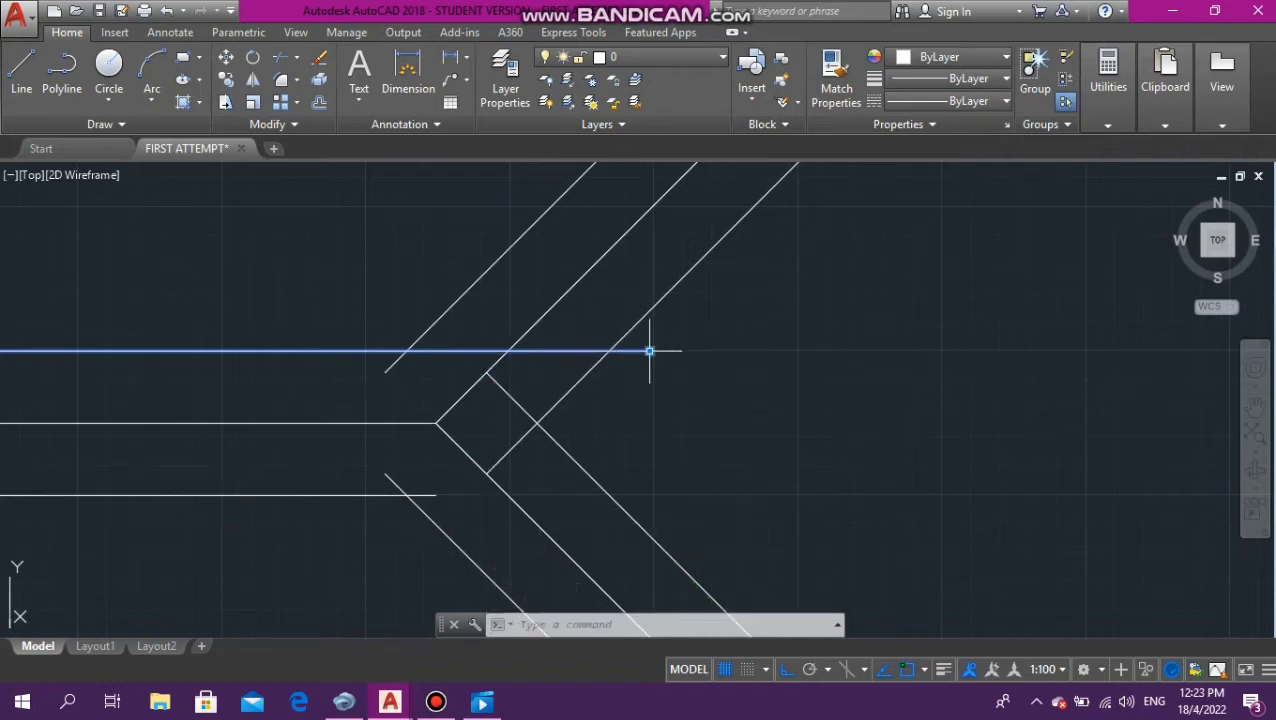
key(Escape)
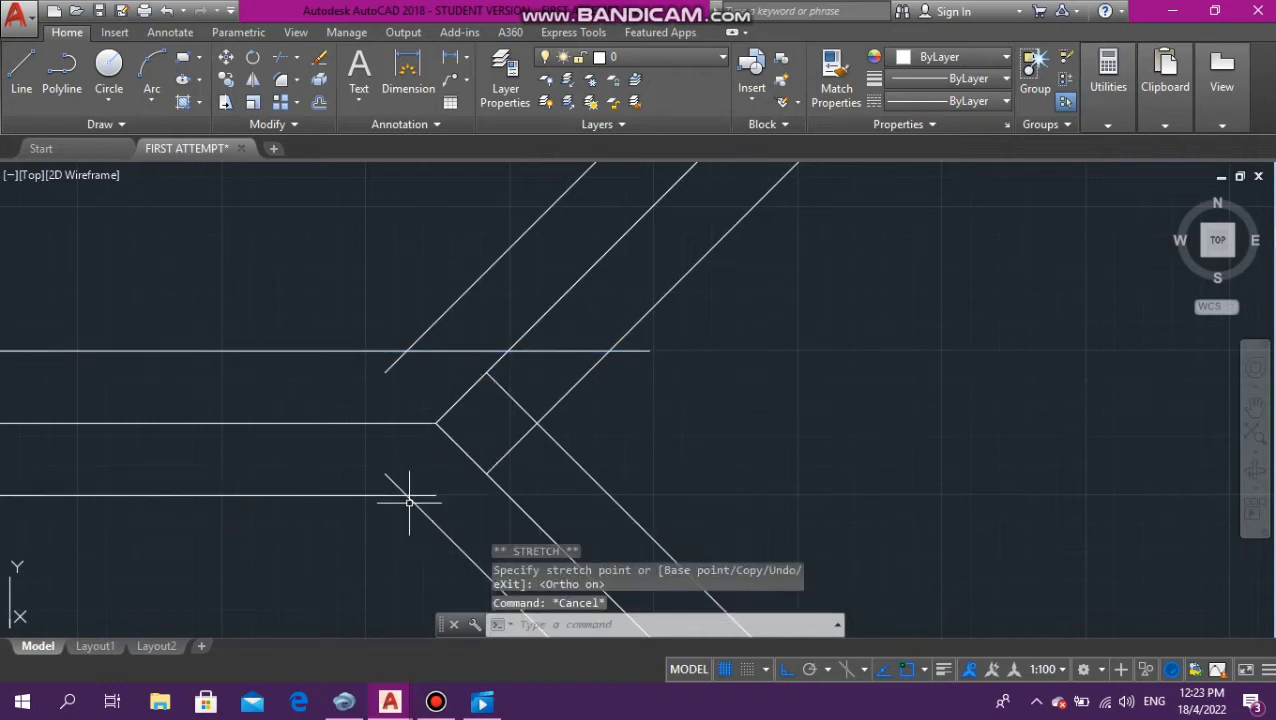
Stretch the lower offset ridge line horizontally past the lower hip's outer offset line at the same junction
click(425, 495)
click(435, 495)
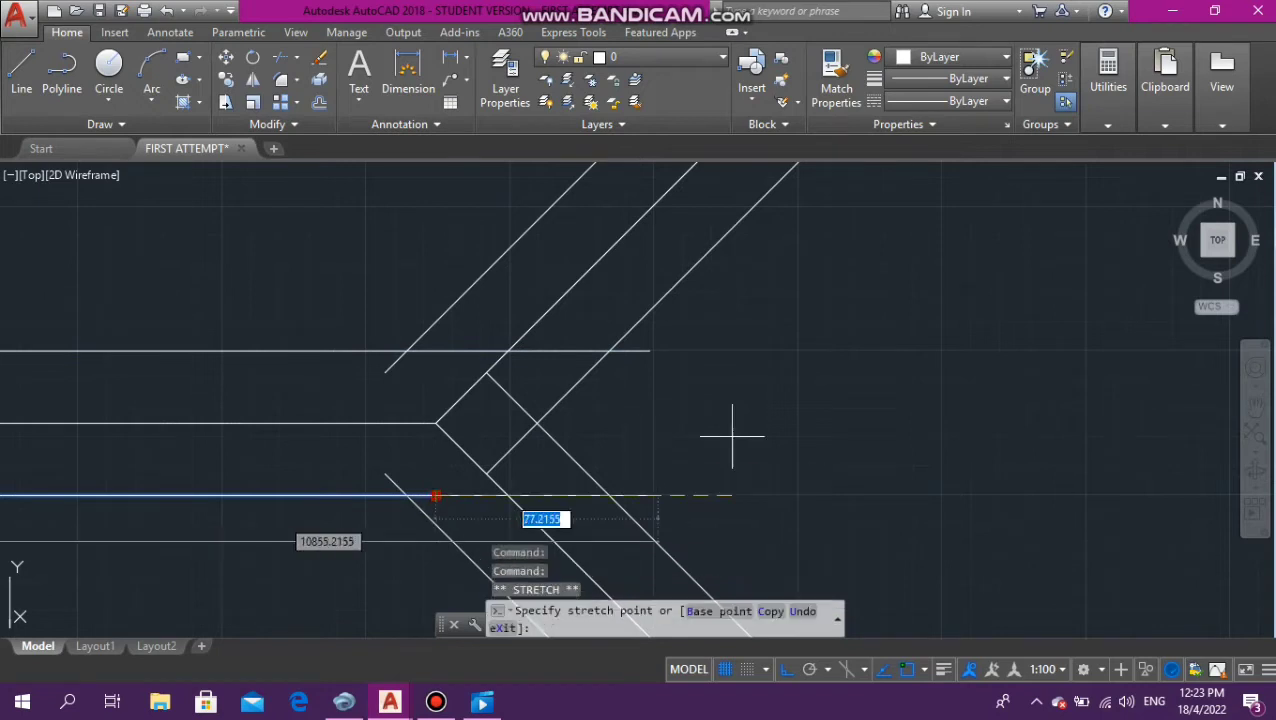
click(735, 435)
key(Escape)
key(Escape)
key(Escape)
scroll(684, 410, down, 4)
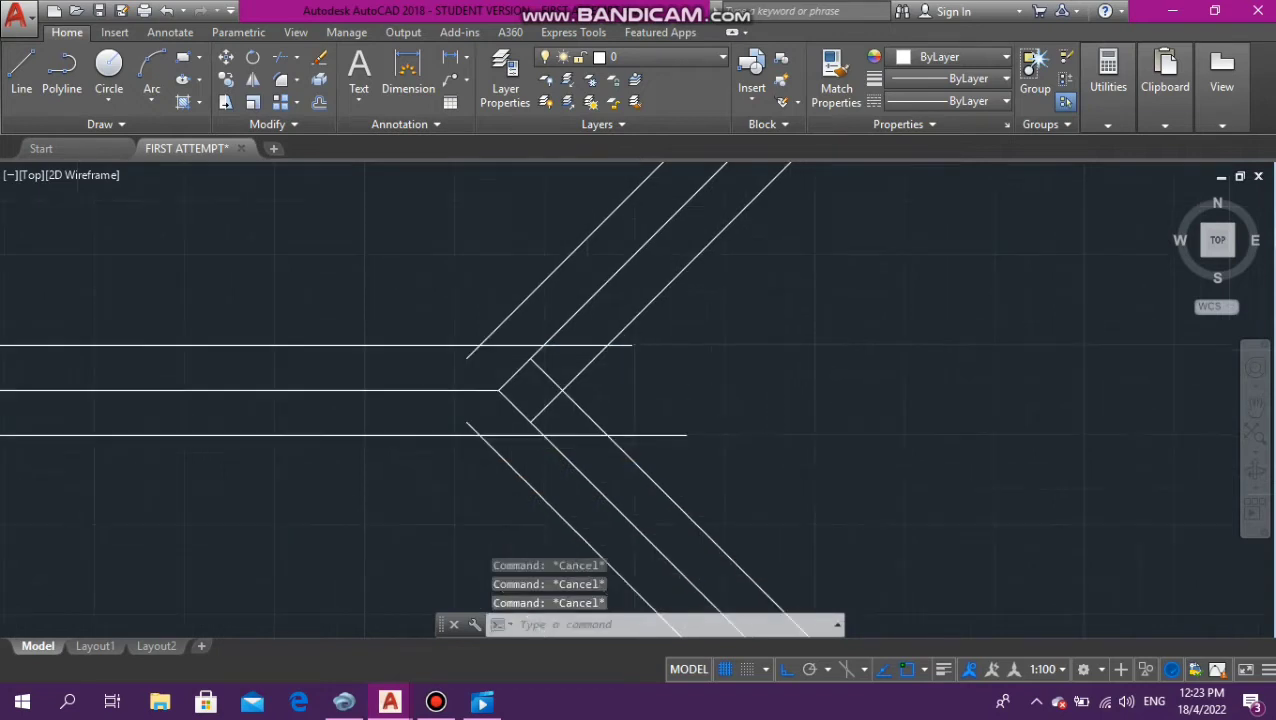
Draw a vertical line 50 long closing the ridge end, between the intersections of the offset ridge lines and the outer hip lines
scroll(594, 365, up, 4)
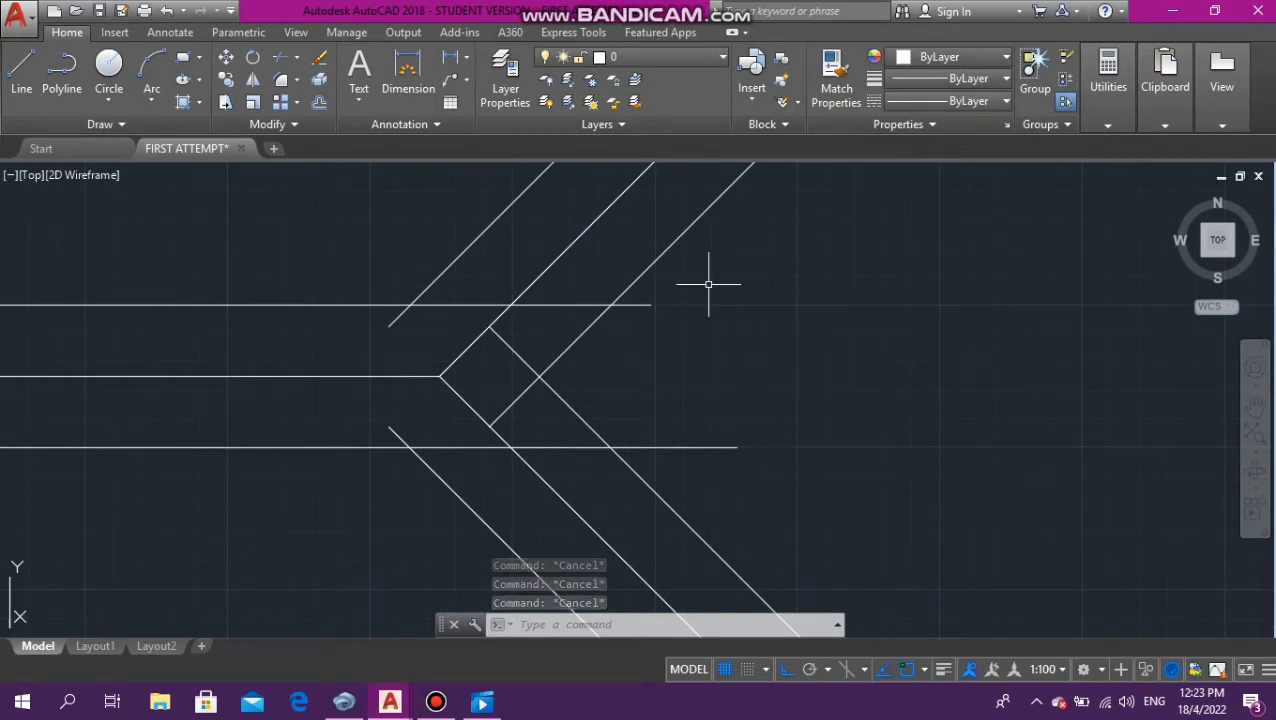
scroll(604, 302, up, 3)
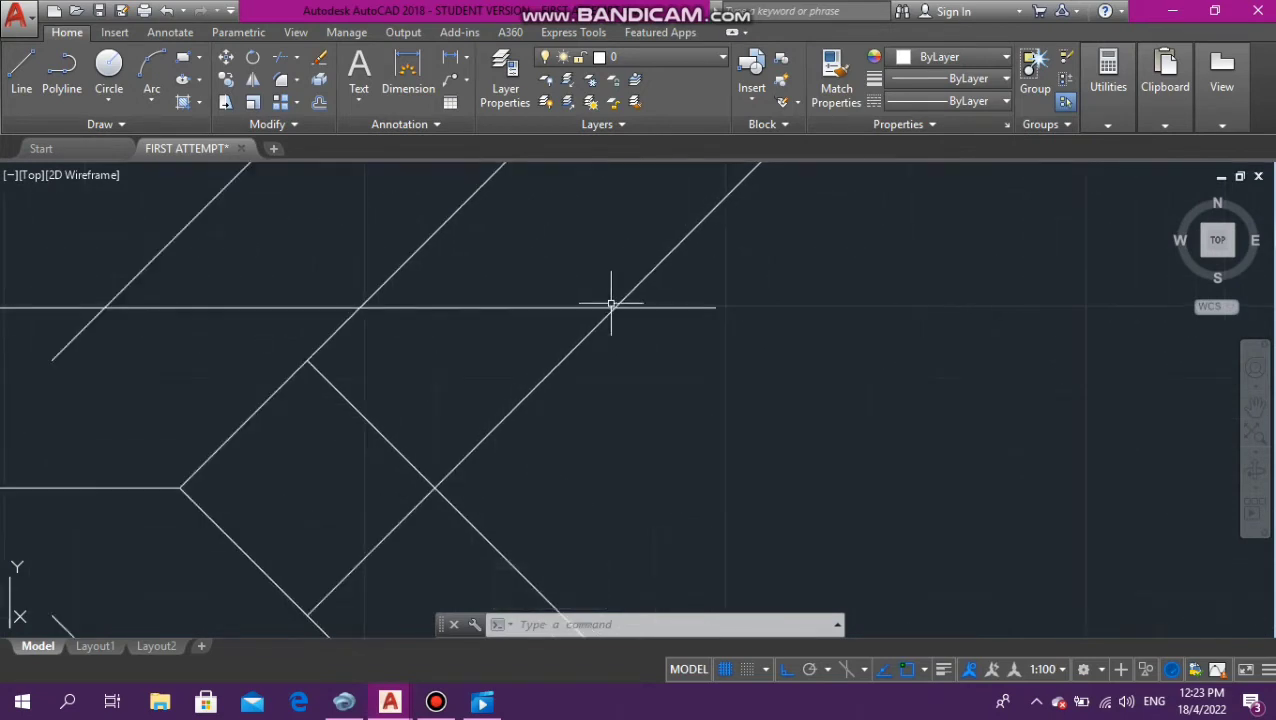
scroll(605, 303, down, 5)
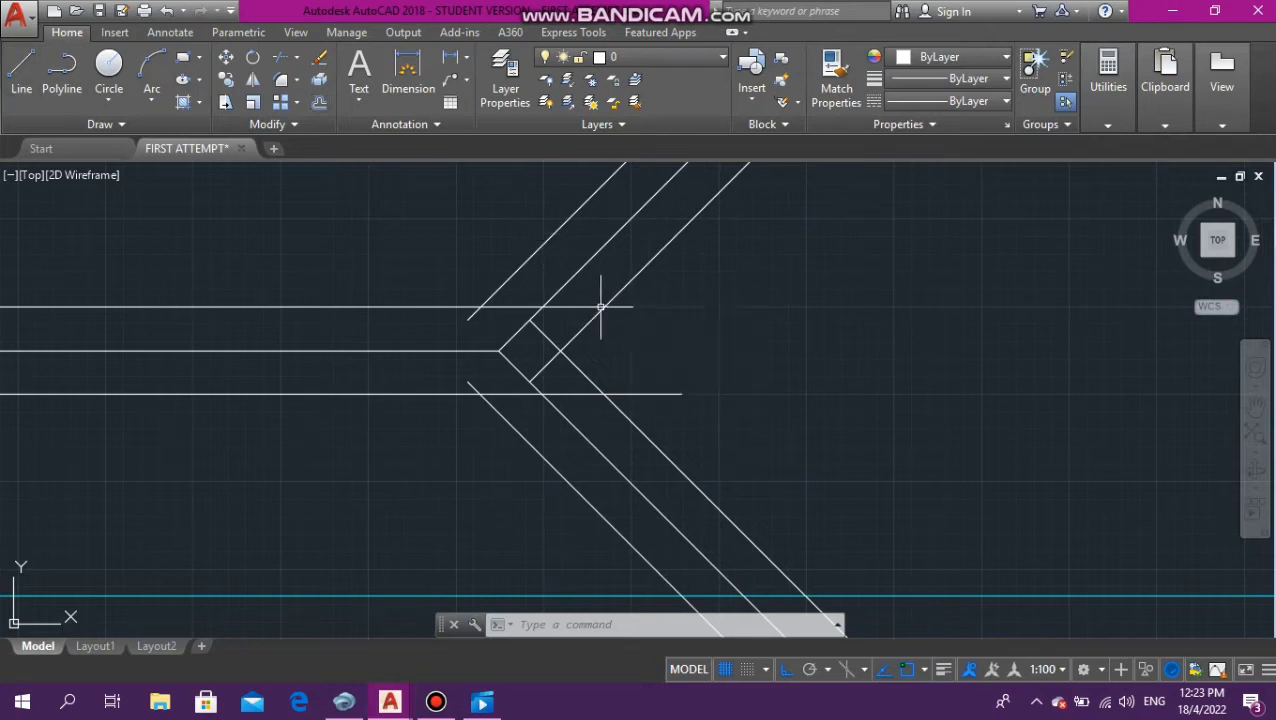
click(21, 70)
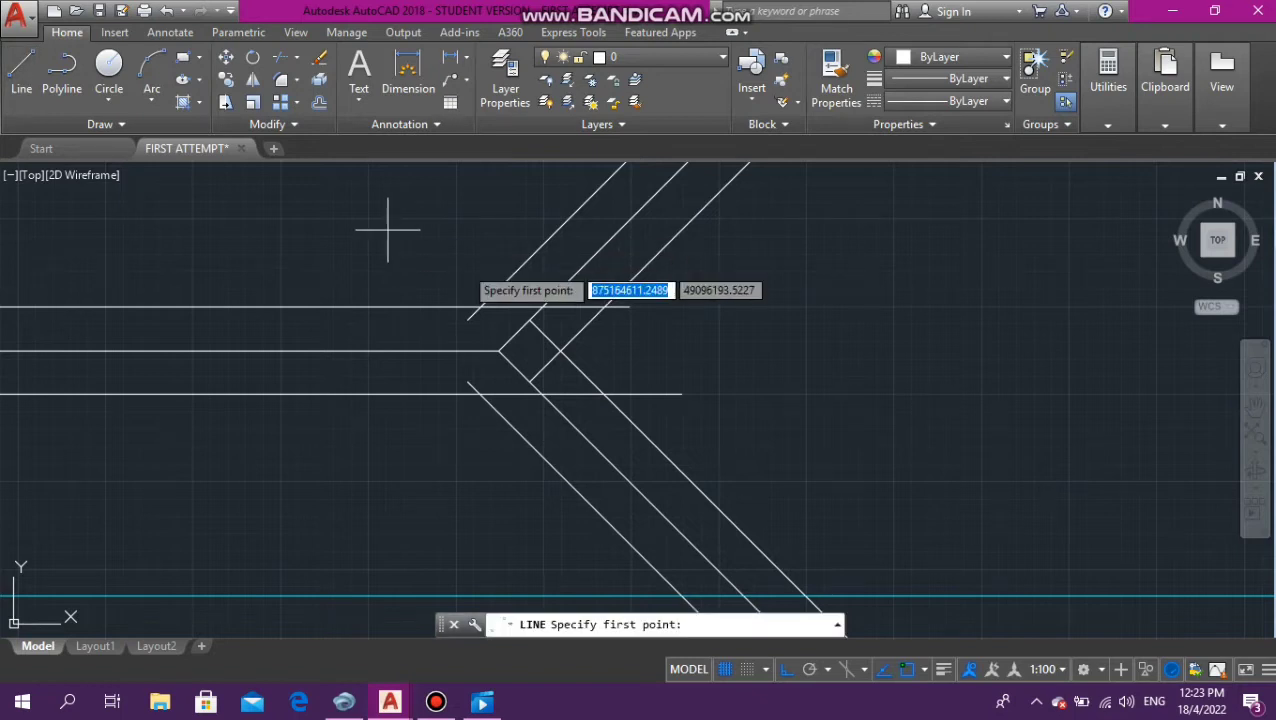
scroll(623, 305, up, 2)
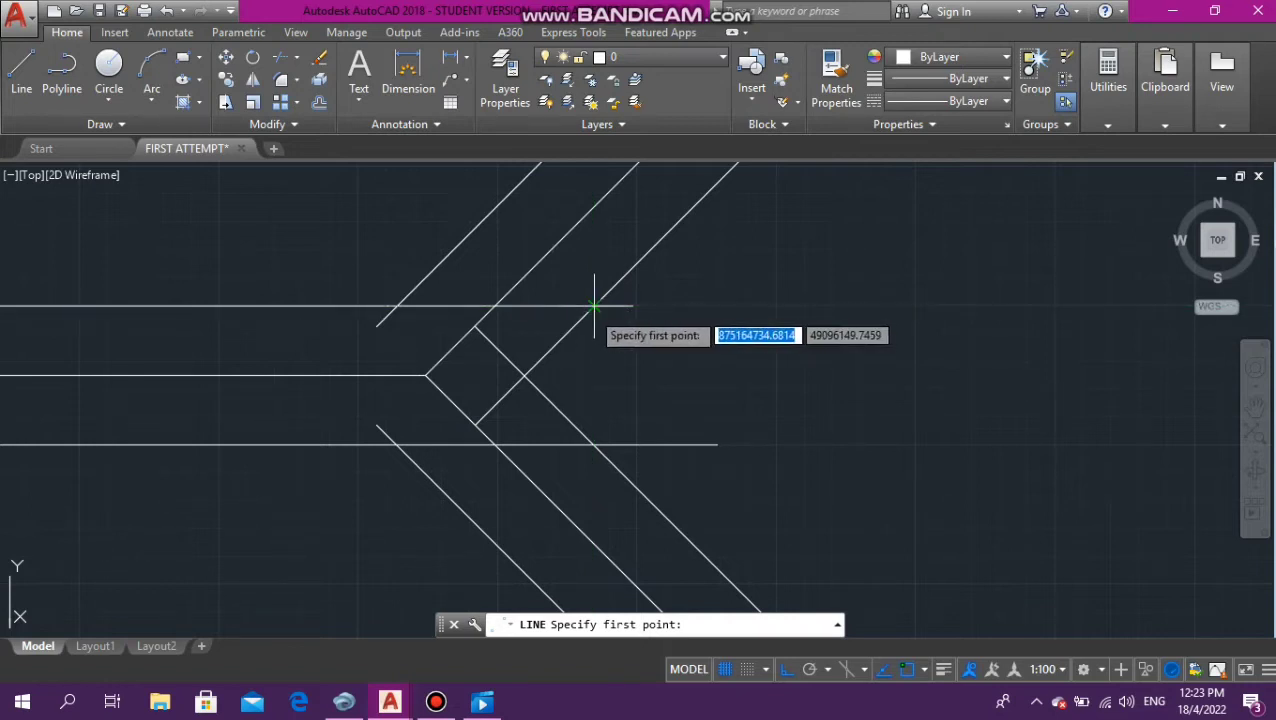
click(594, 306)
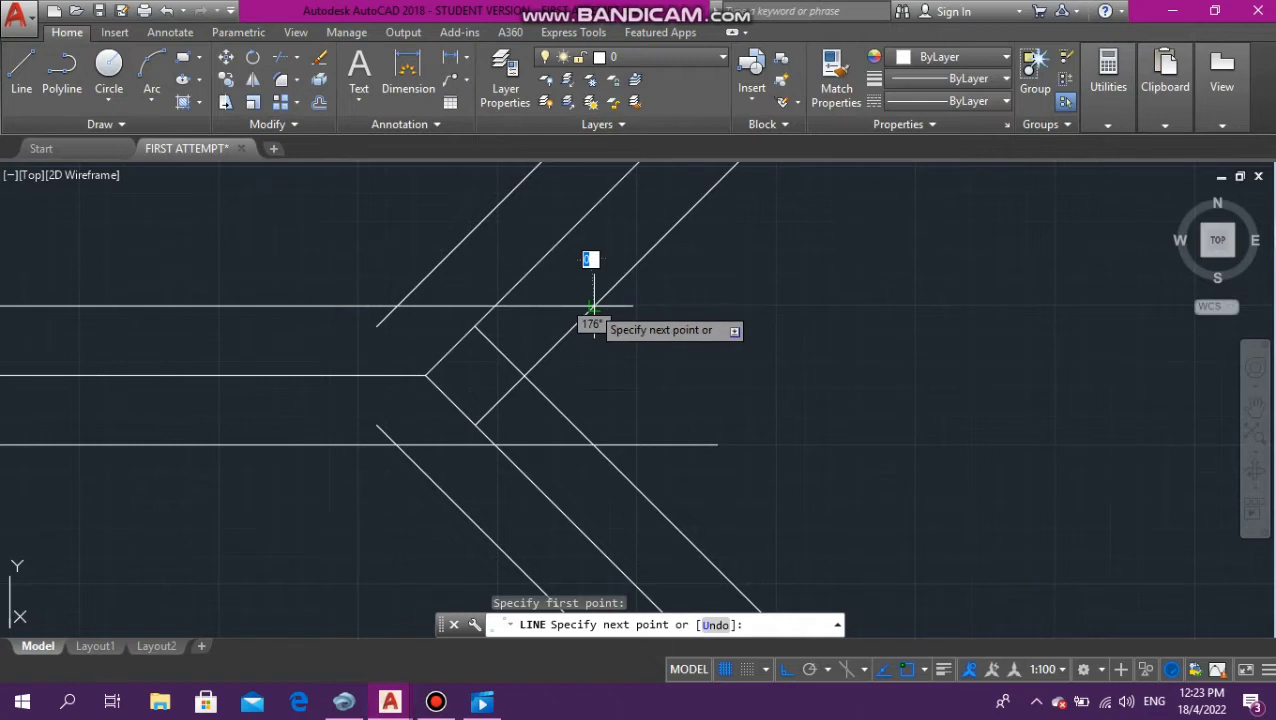
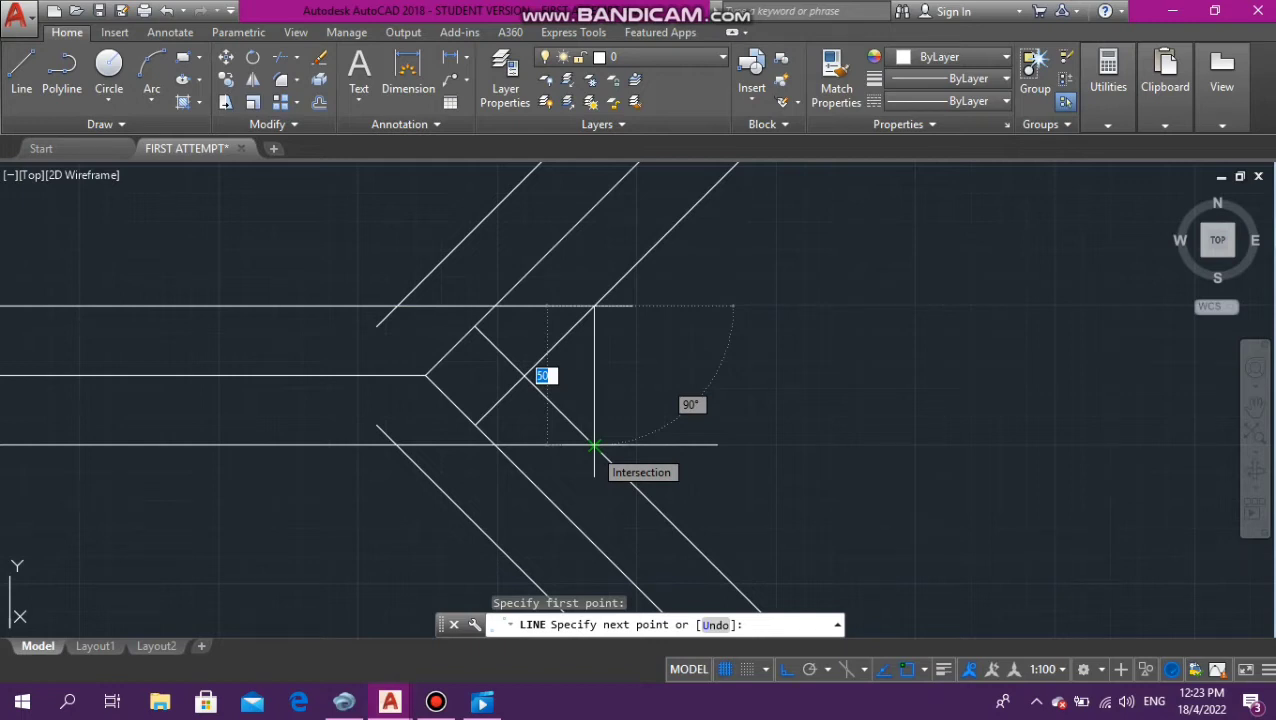
click(594, 445)
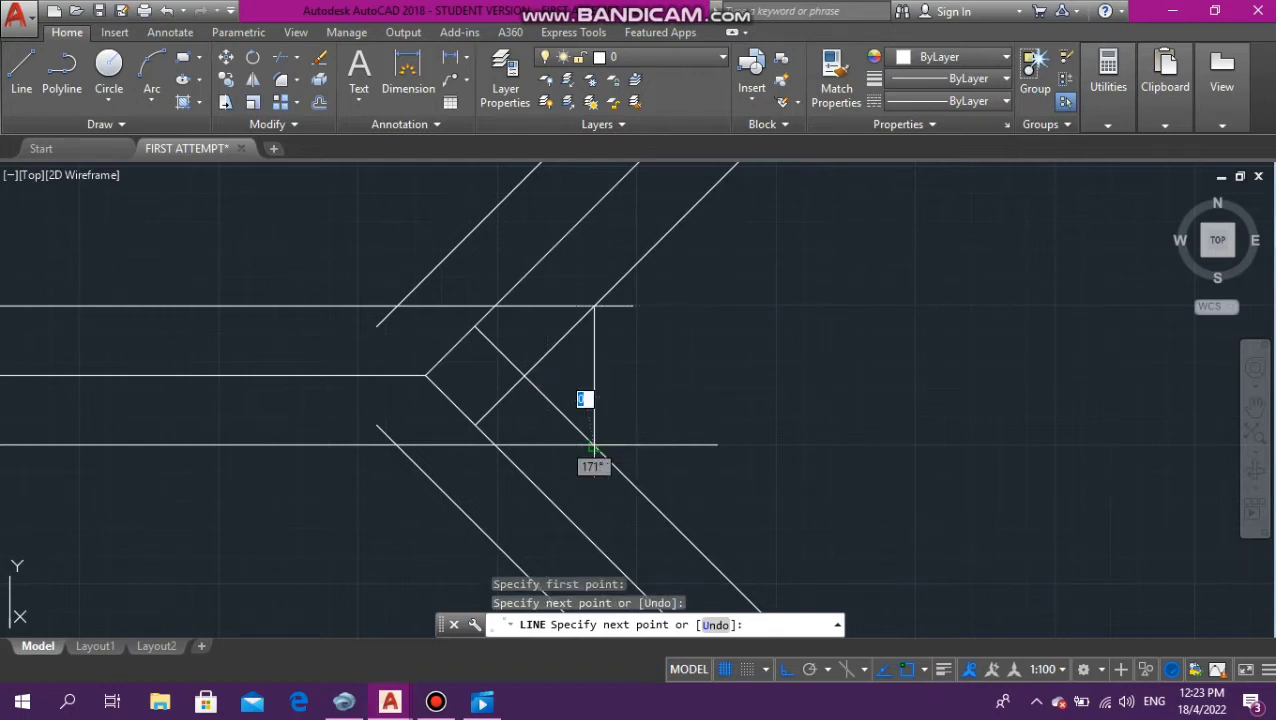
key(Escape)
key(Escape)
key(Escape)
key(Escape)
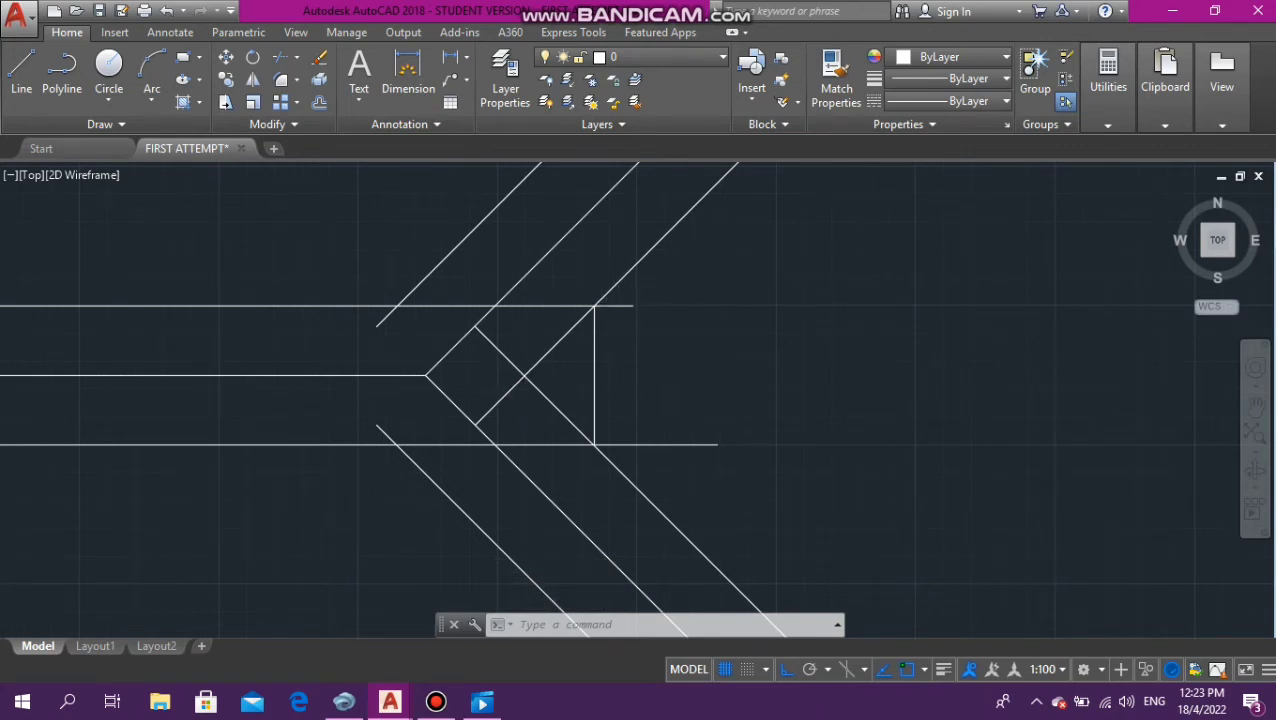
Examine how the hip lines stop at the squared ridge end in the finished plan, compared with the working junction
scroll(618, 290, up, 4)
scroll(608, 316, down, 8)
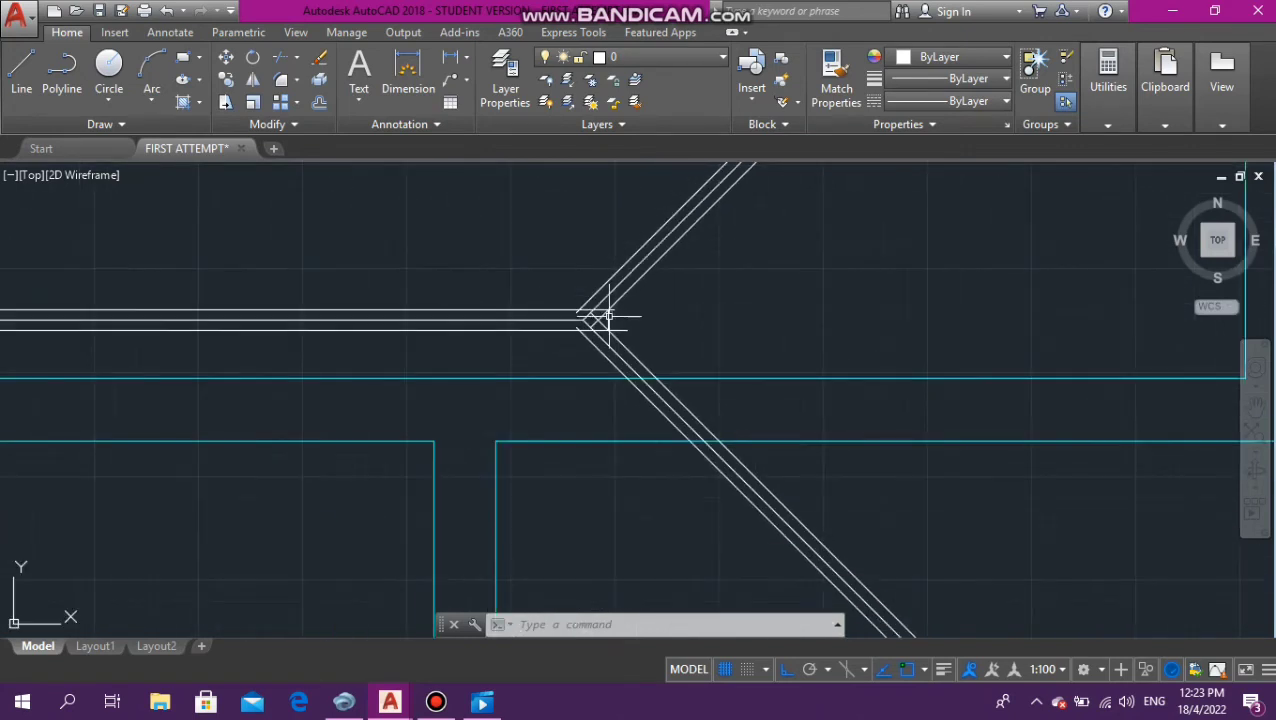
scroll(608, 316, up, 8)
scroll(597, 354, down, 5)
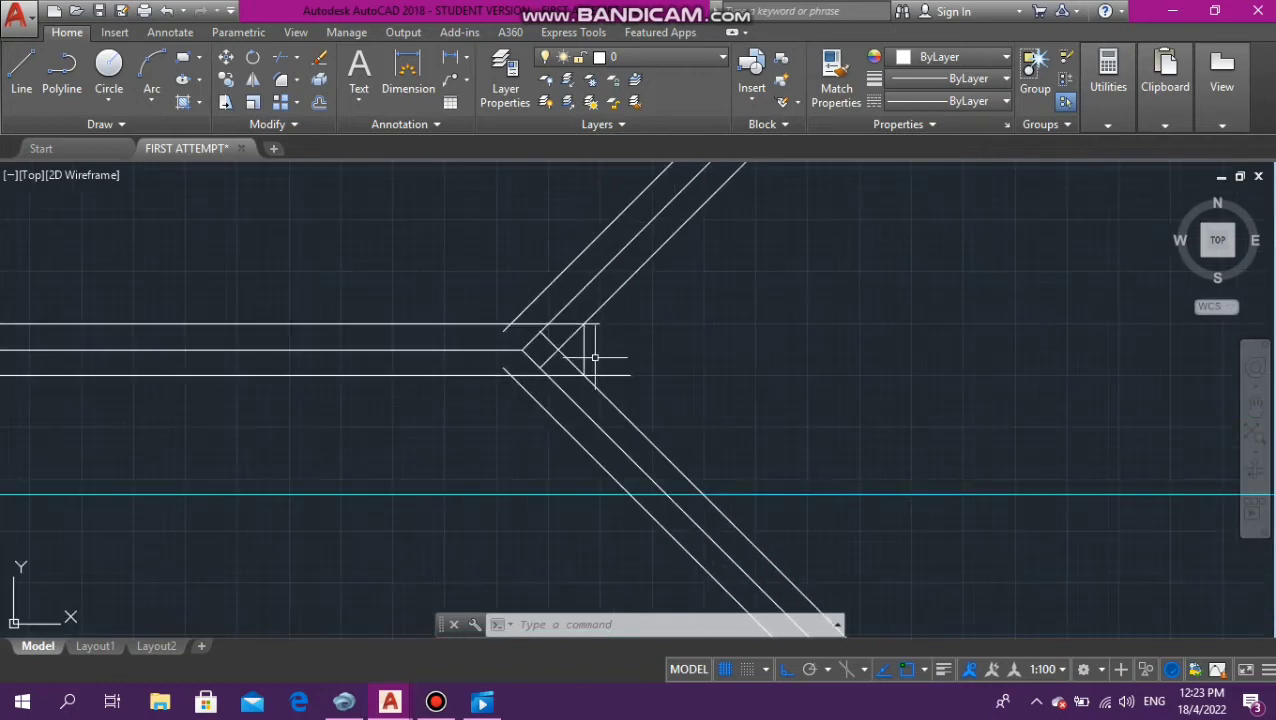
scroll(590, 357, down, 8)
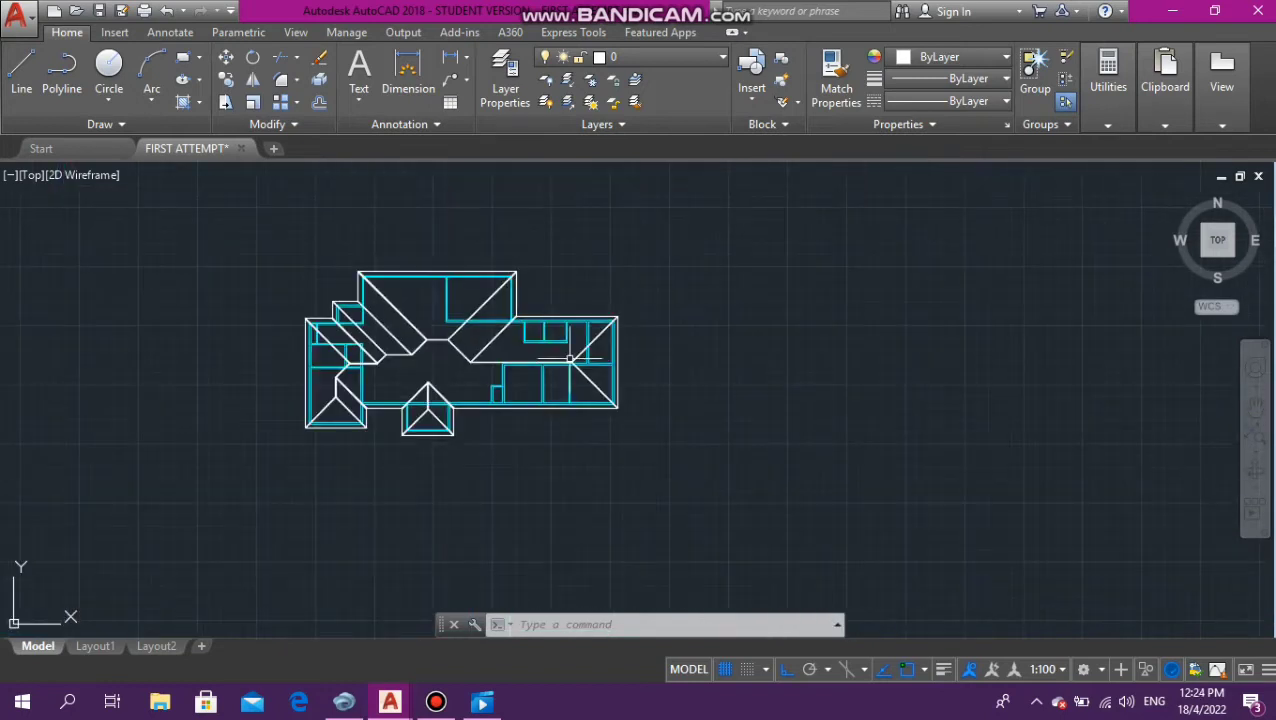
scroll(570, 357, down, 3)
scroll(545, 236, up, 10)
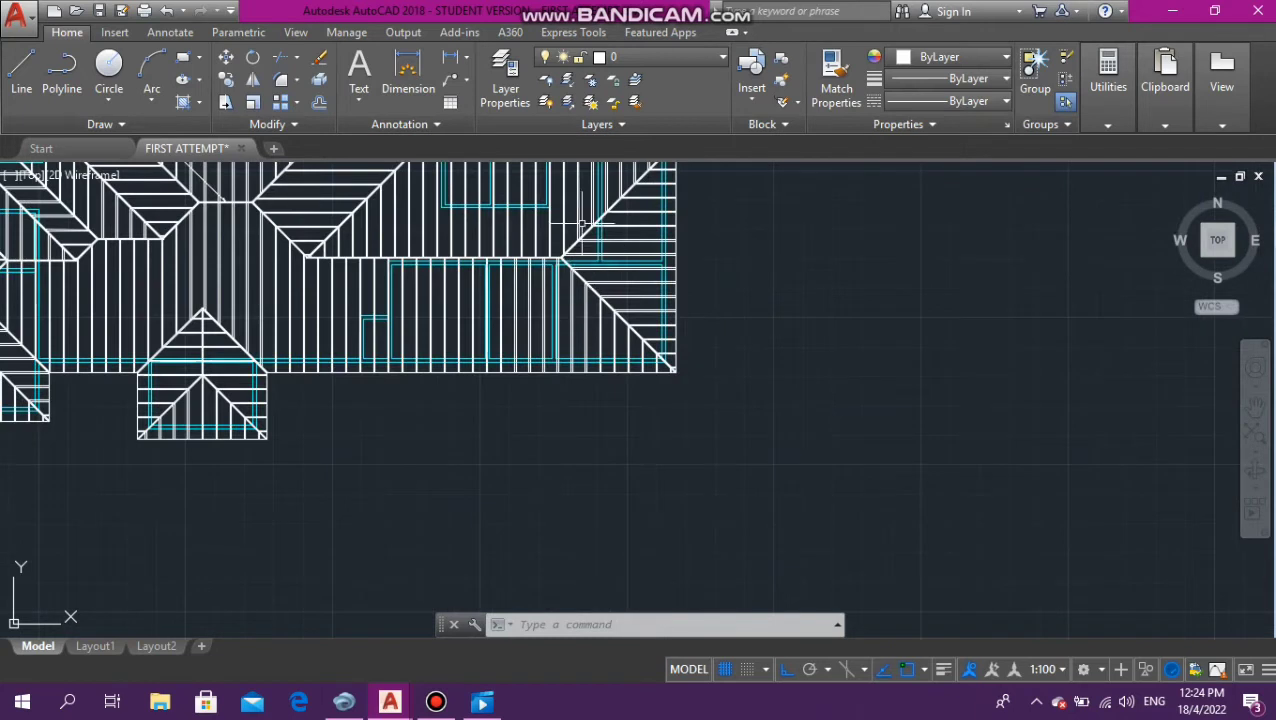
scroll(581, 227, up, 5)
scroll(516, 306, up, 4)
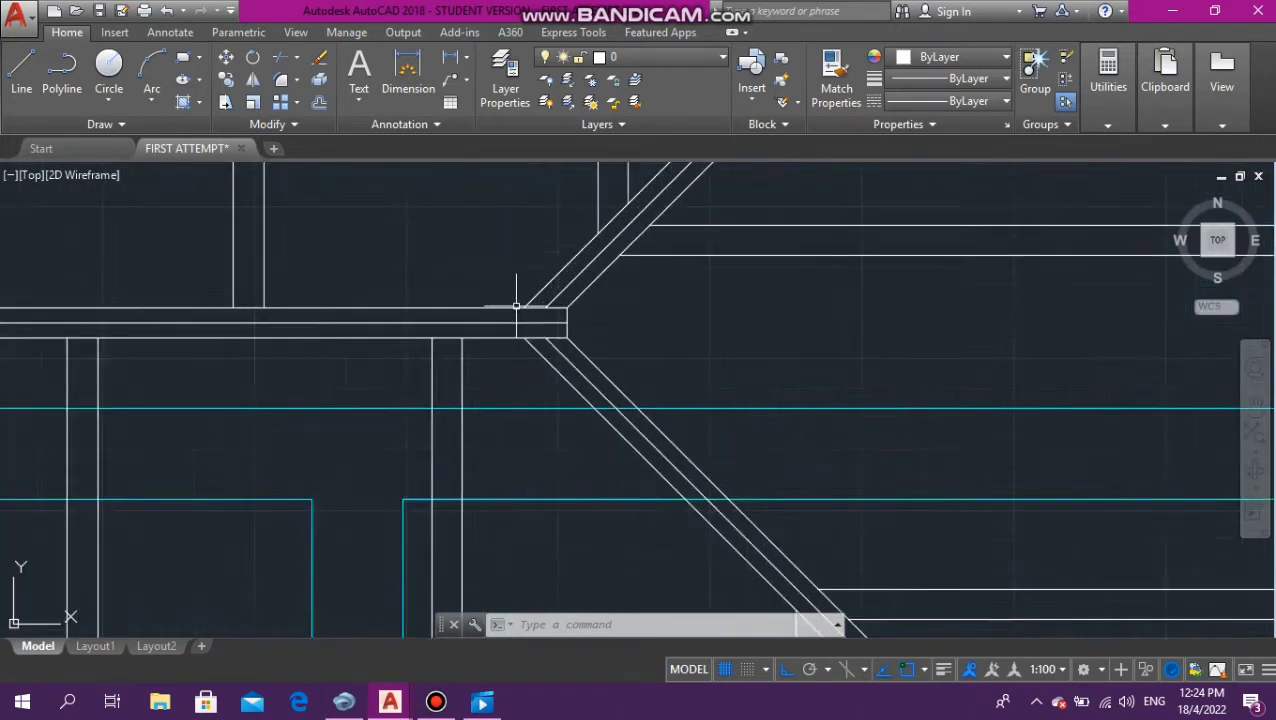
scroll(516, 306, up, 3)
scroll(541, 319, up, 3)
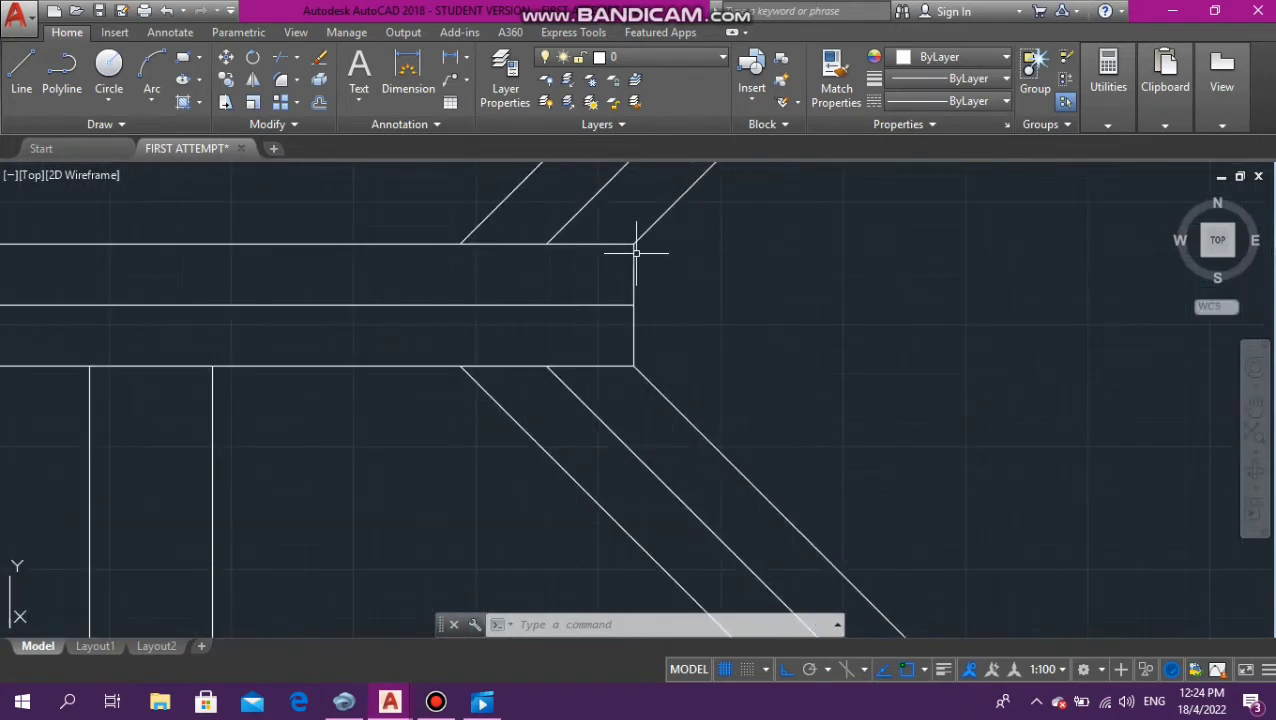
scroll(636, 252, up, 4)
scroll(624, 248, down, 2)
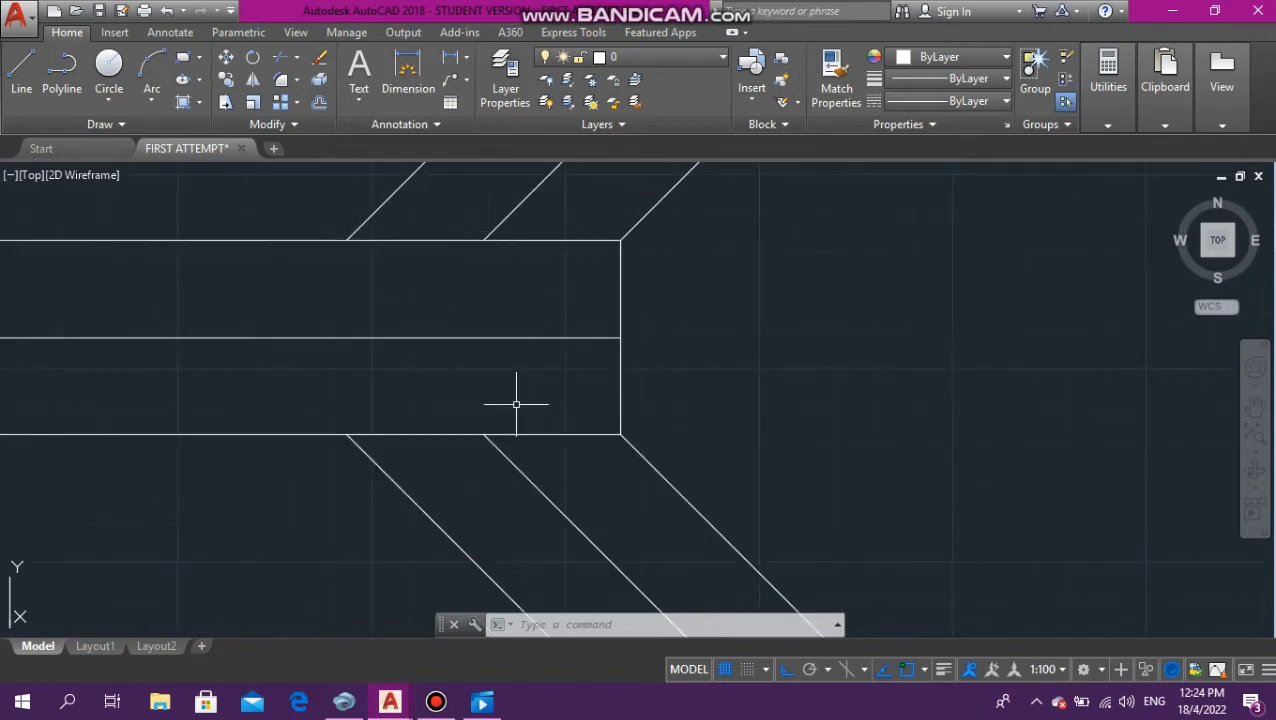
scroll(550, 367, down, 4)
scroll(508, 330, up, 2)
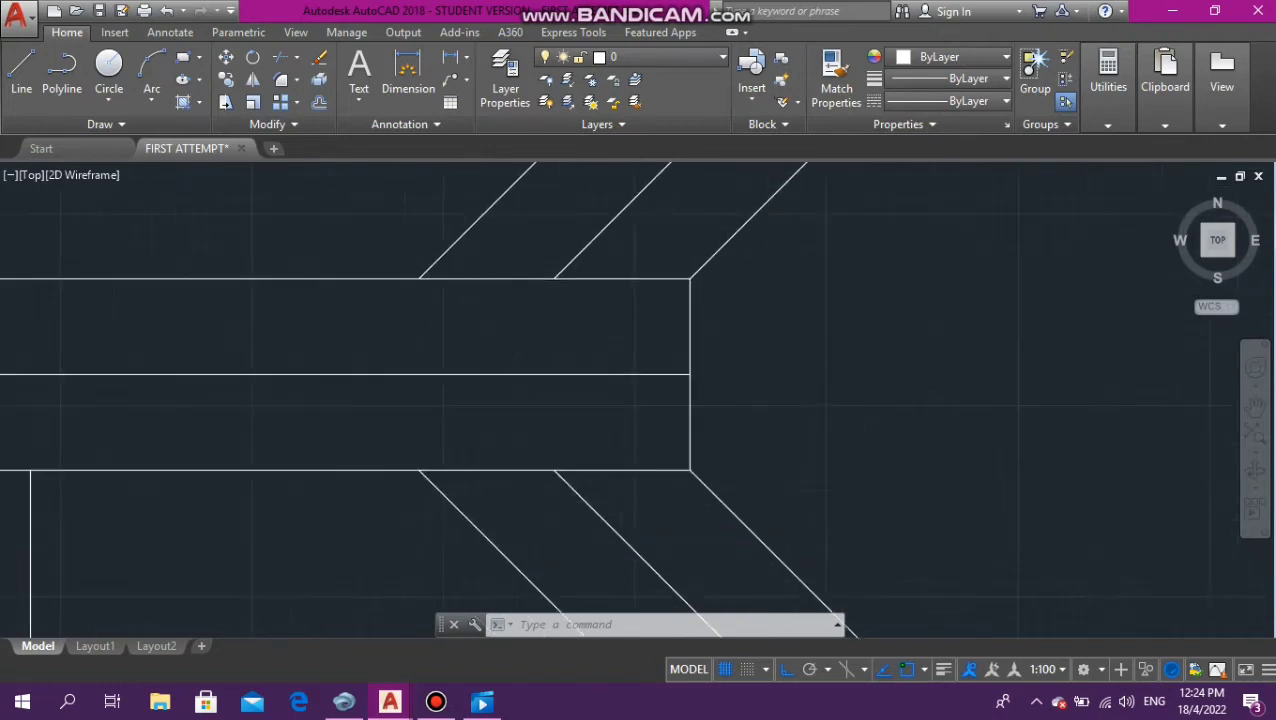
scroll(512, 342, down, 5)
scroll(518, 354, up, 6)
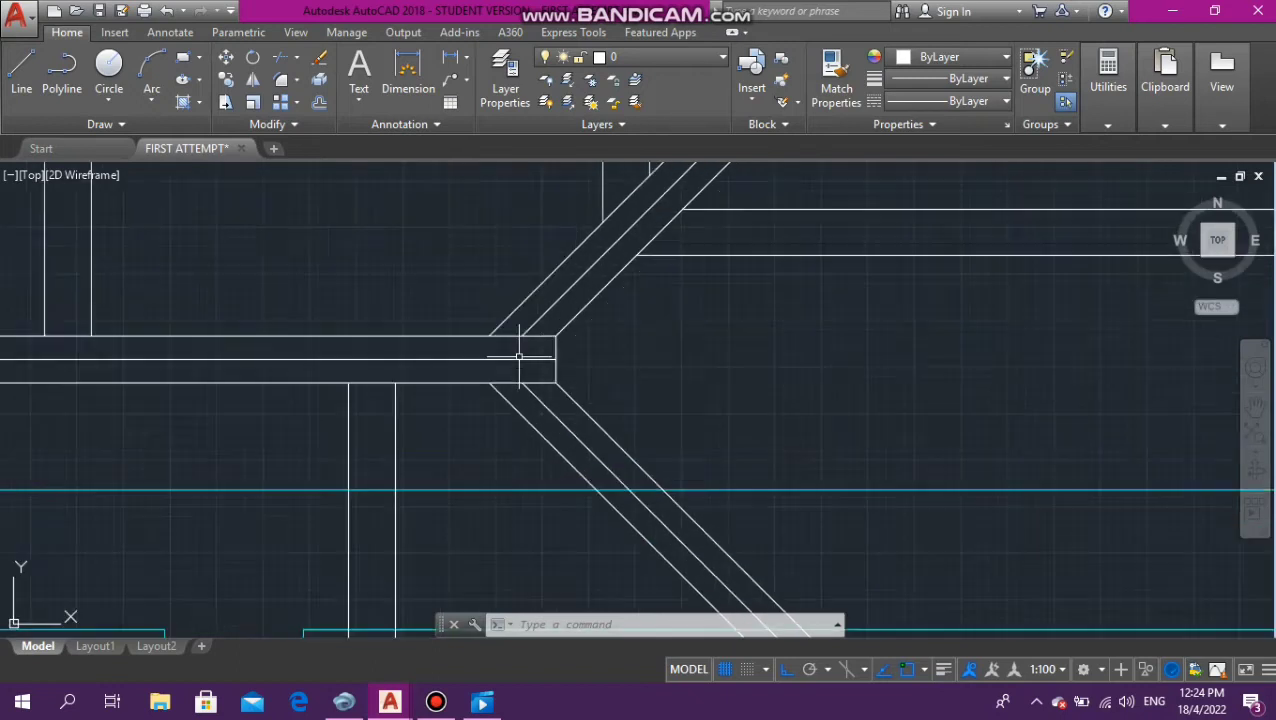
scroll(522, 358, down, 10)
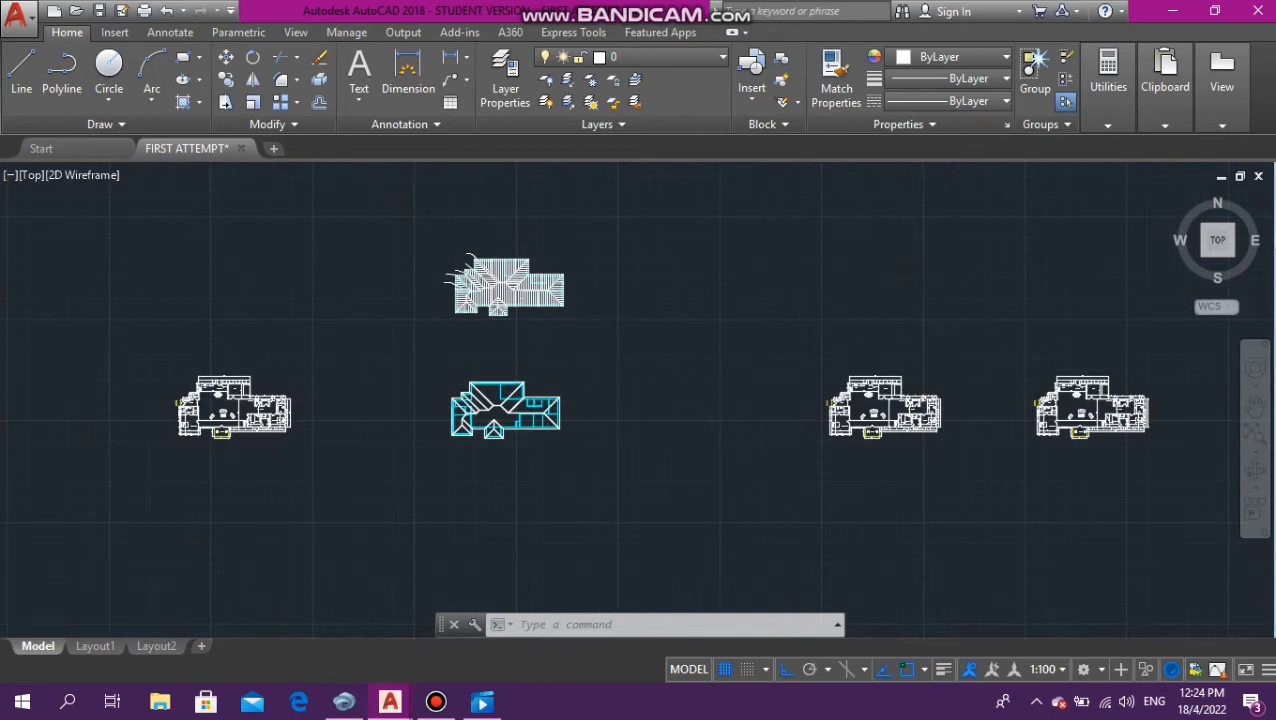
Trim the three upper hip lines back to the upper offset ridge line at the right ridge junction
scroll(545, 395, up, 10)
scroll(385, 390, up, 6)
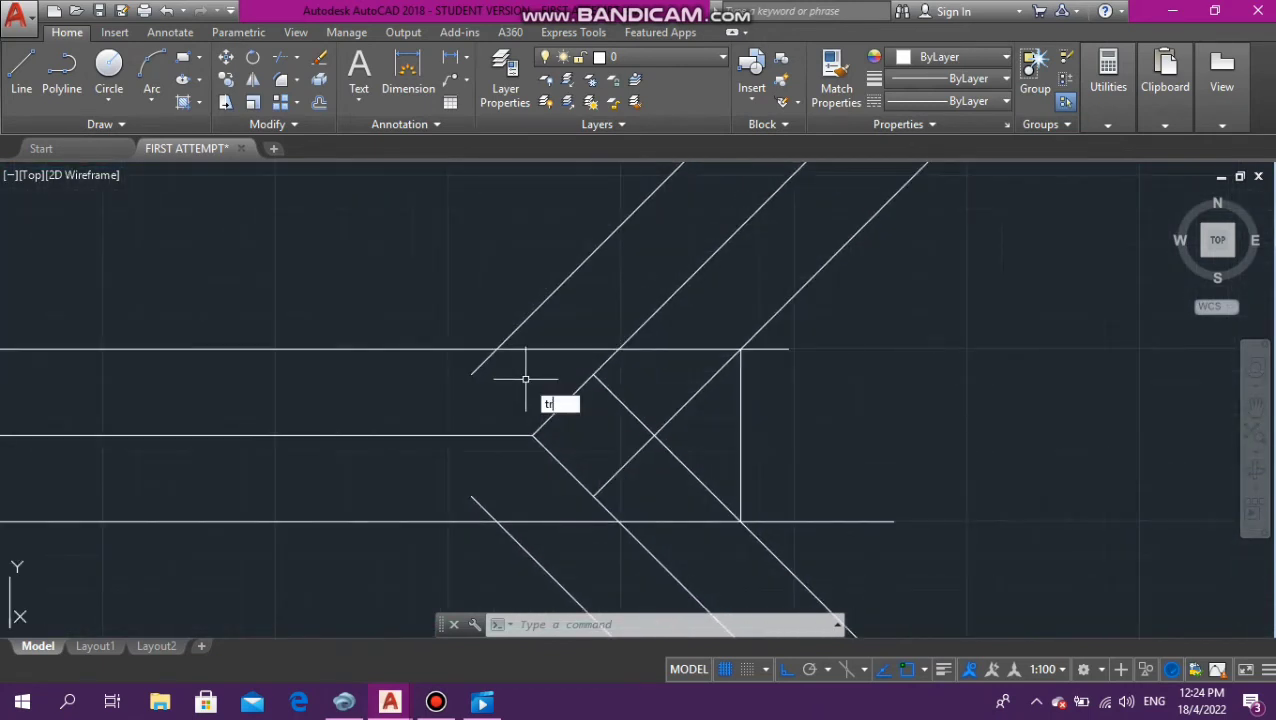
key(Return)
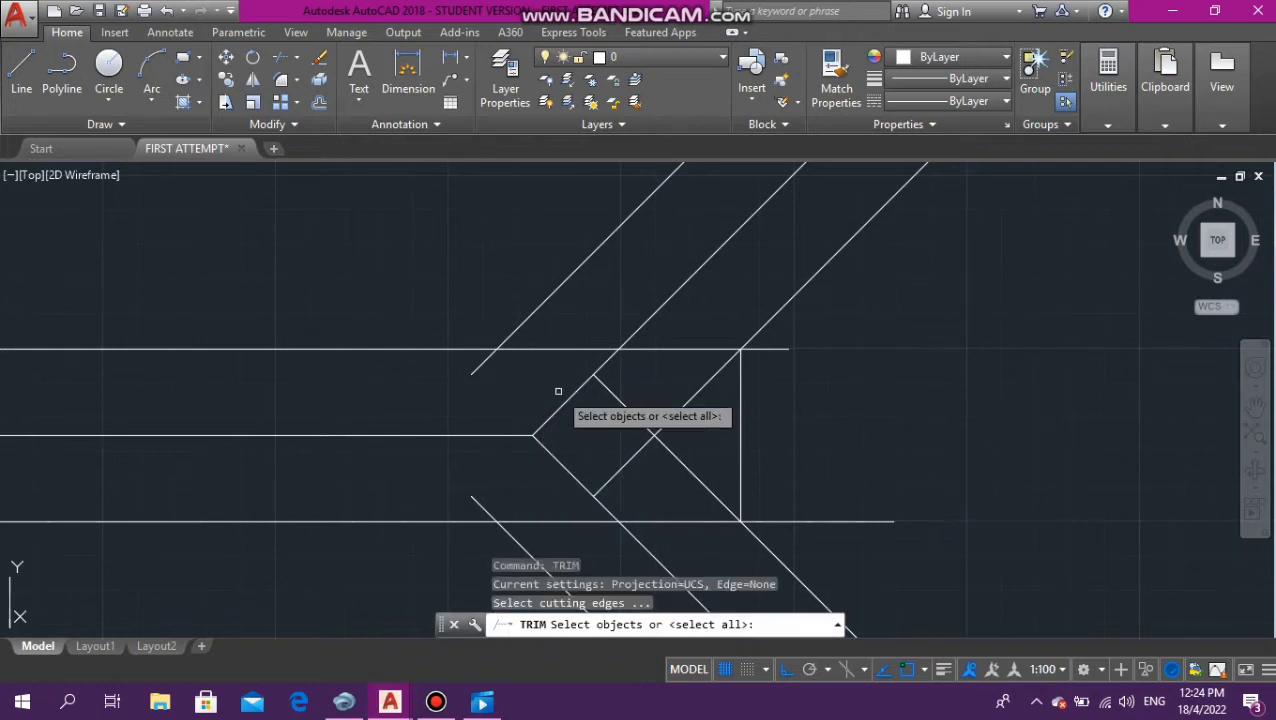
key(Return)
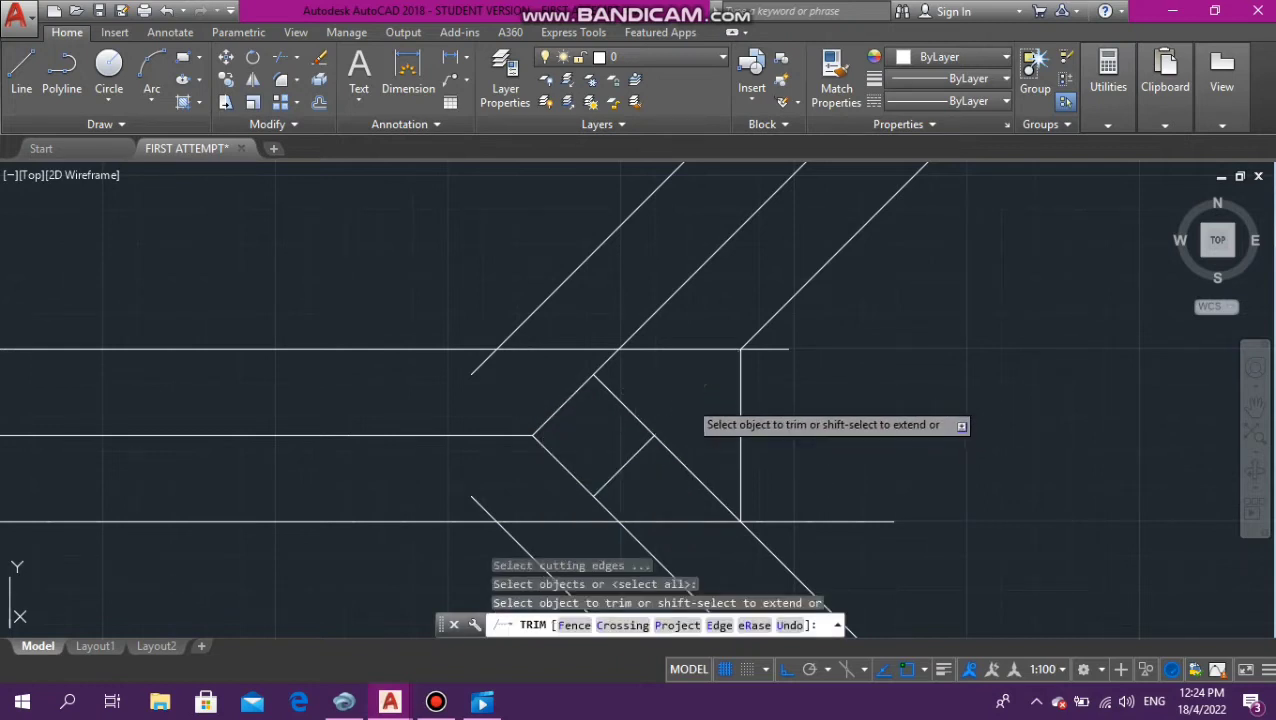
click(688, 400)
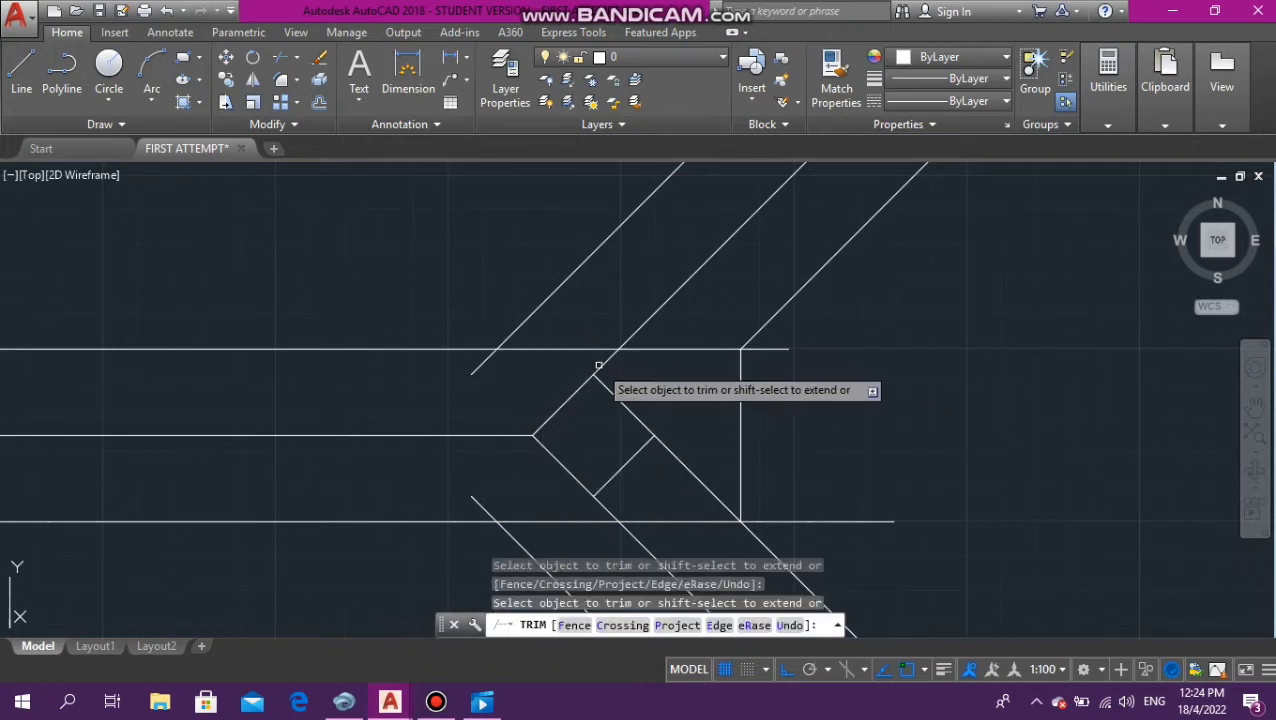
click(598, 366)
click(480, 365)
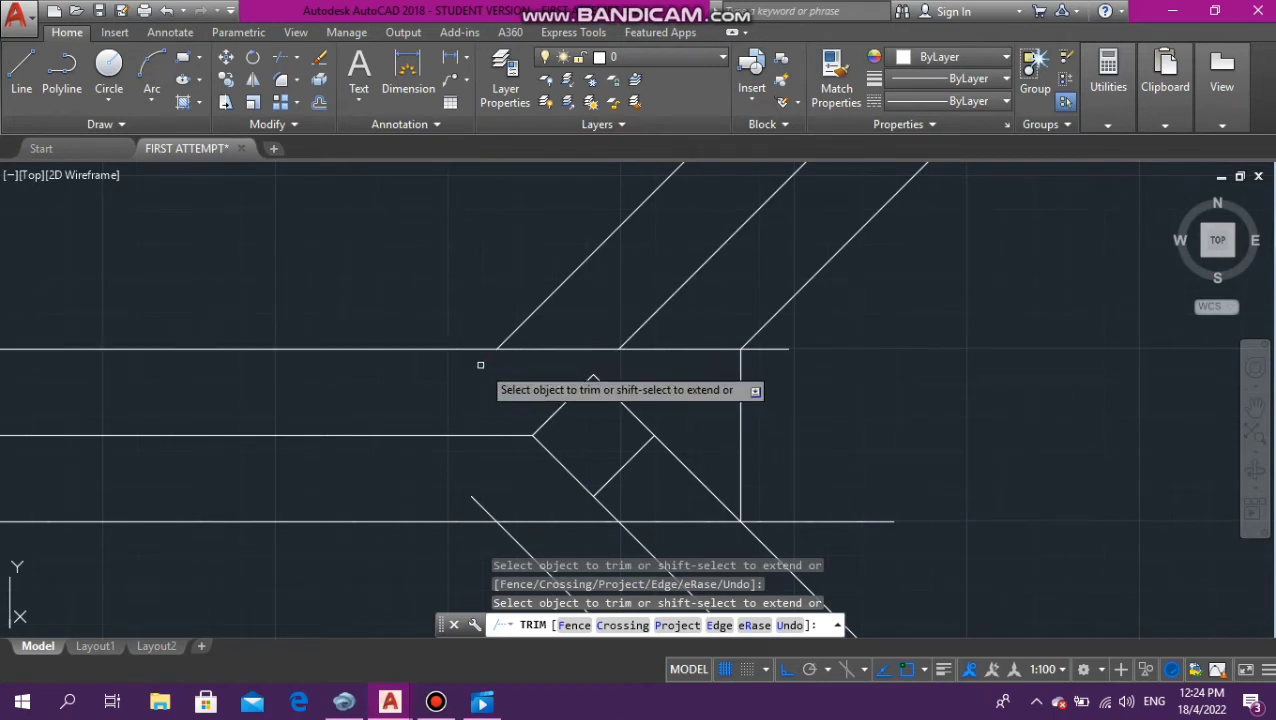
Trim the three lower hip lines back to the lower offset ridge line at the same ridge end
scroll(495, 372, down, 3)
scroll(515, 402, up, 3)
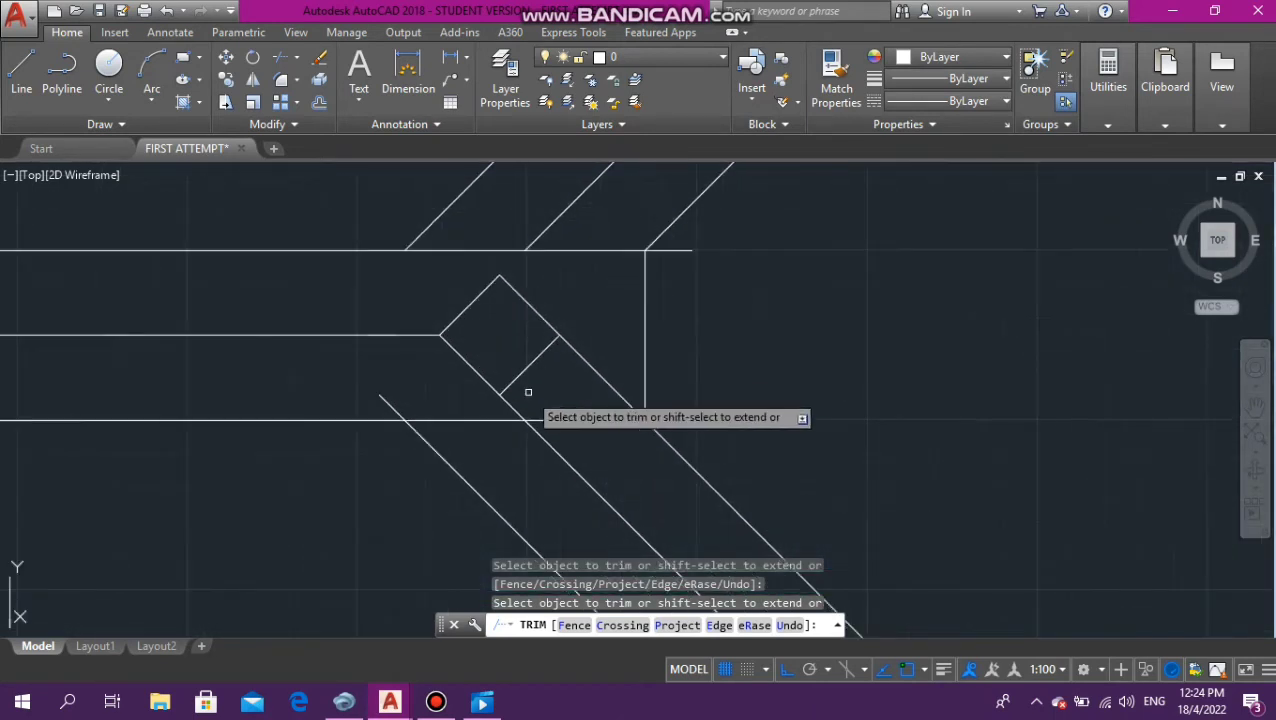
click(528, 392)
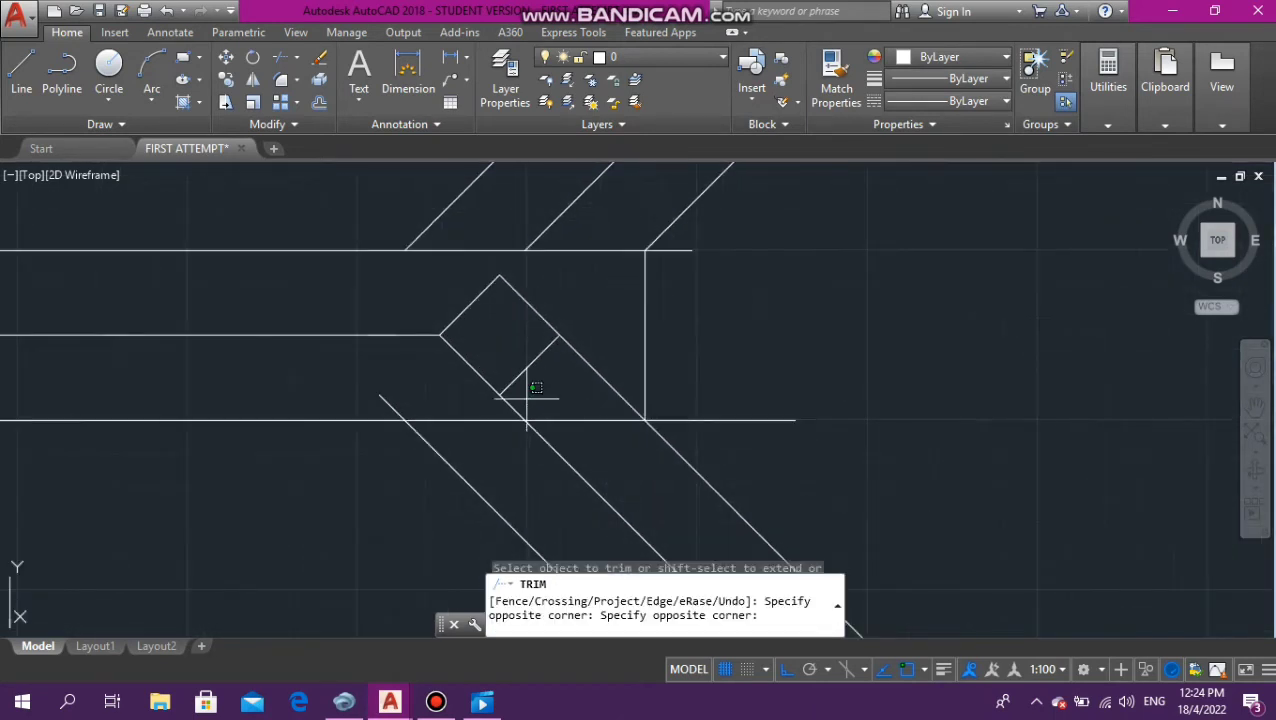
click(369, 392)
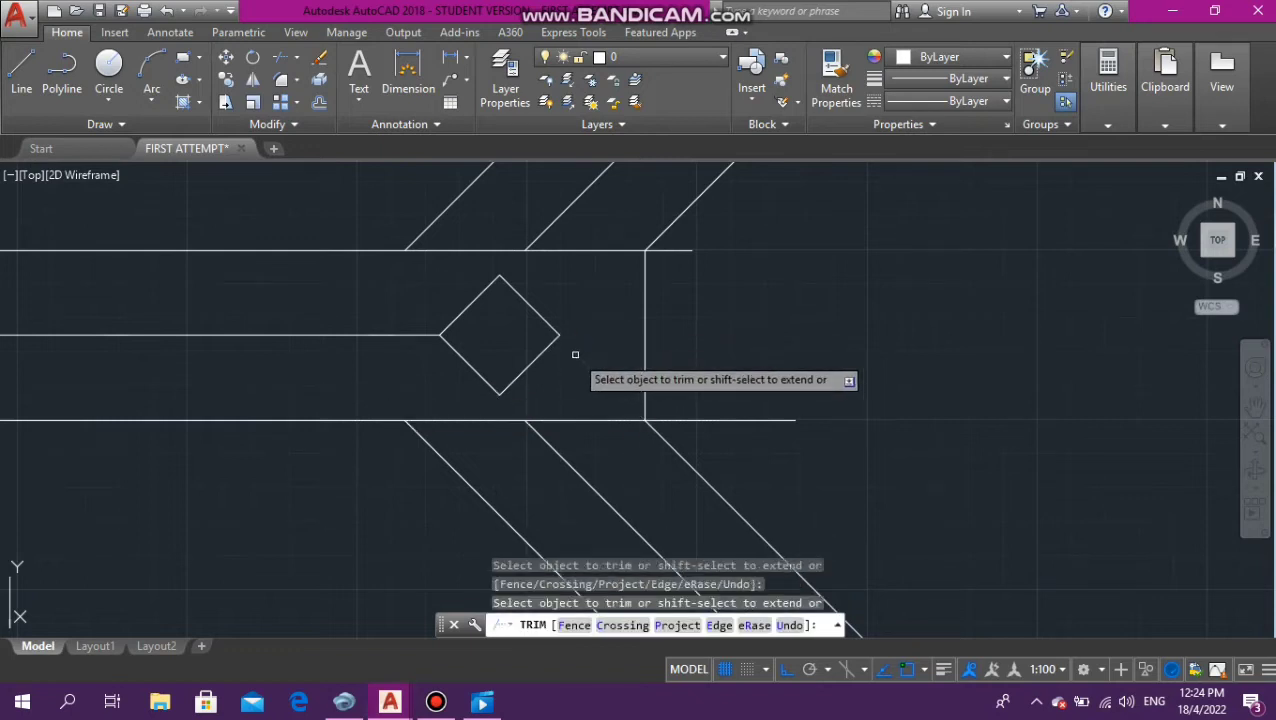
key(Escape)
key(Escape)
key(Escape)
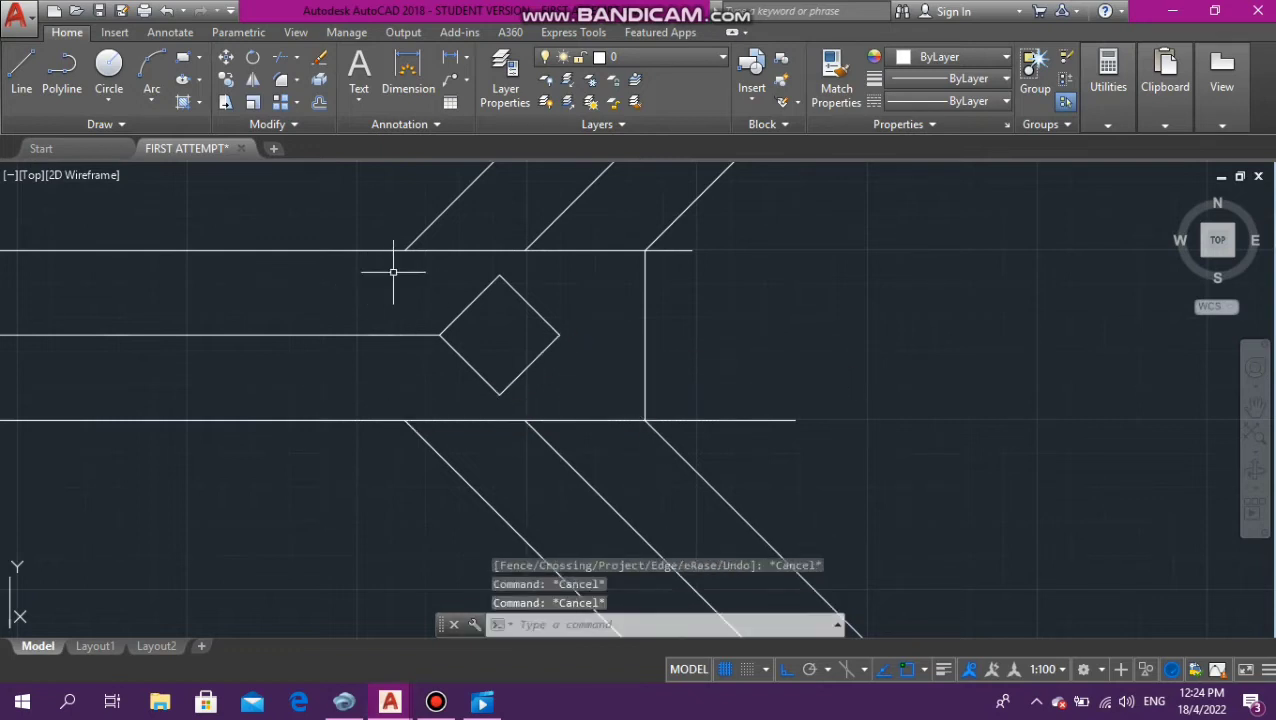
Erase the four leftover hip segments forming a diamond between the offset ridge lines
click(393, 271)
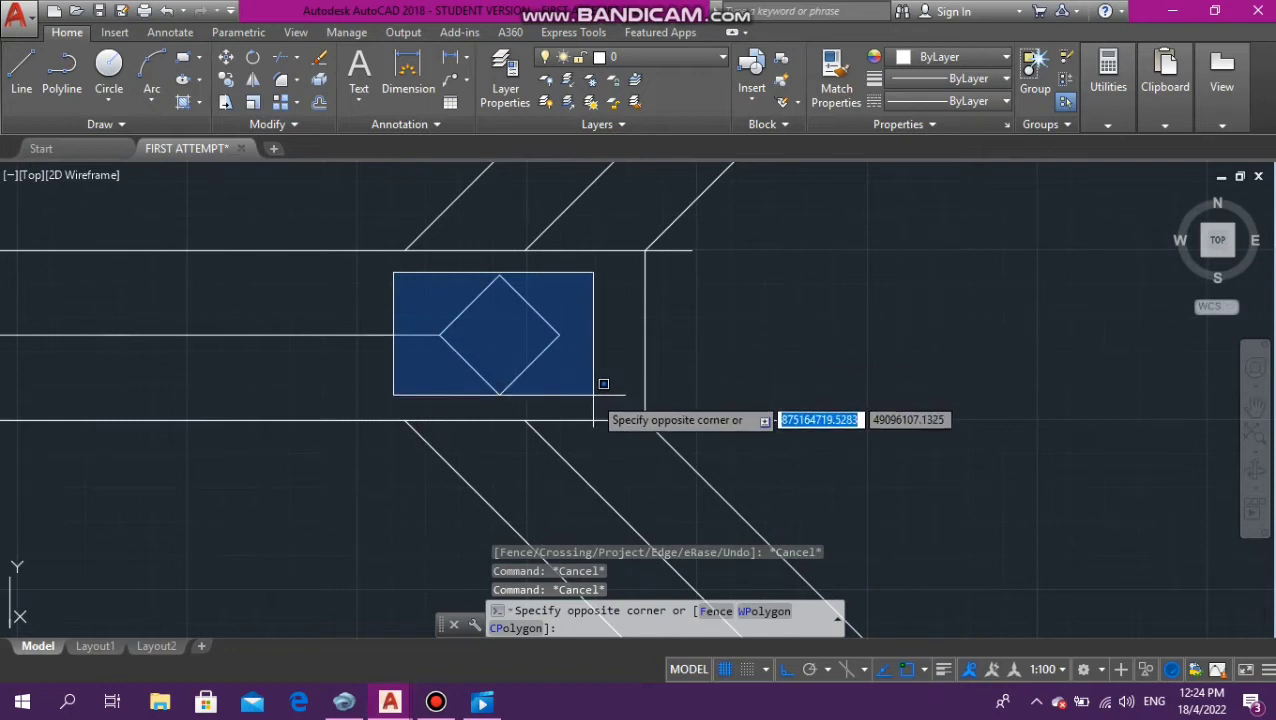
click(619, 397)
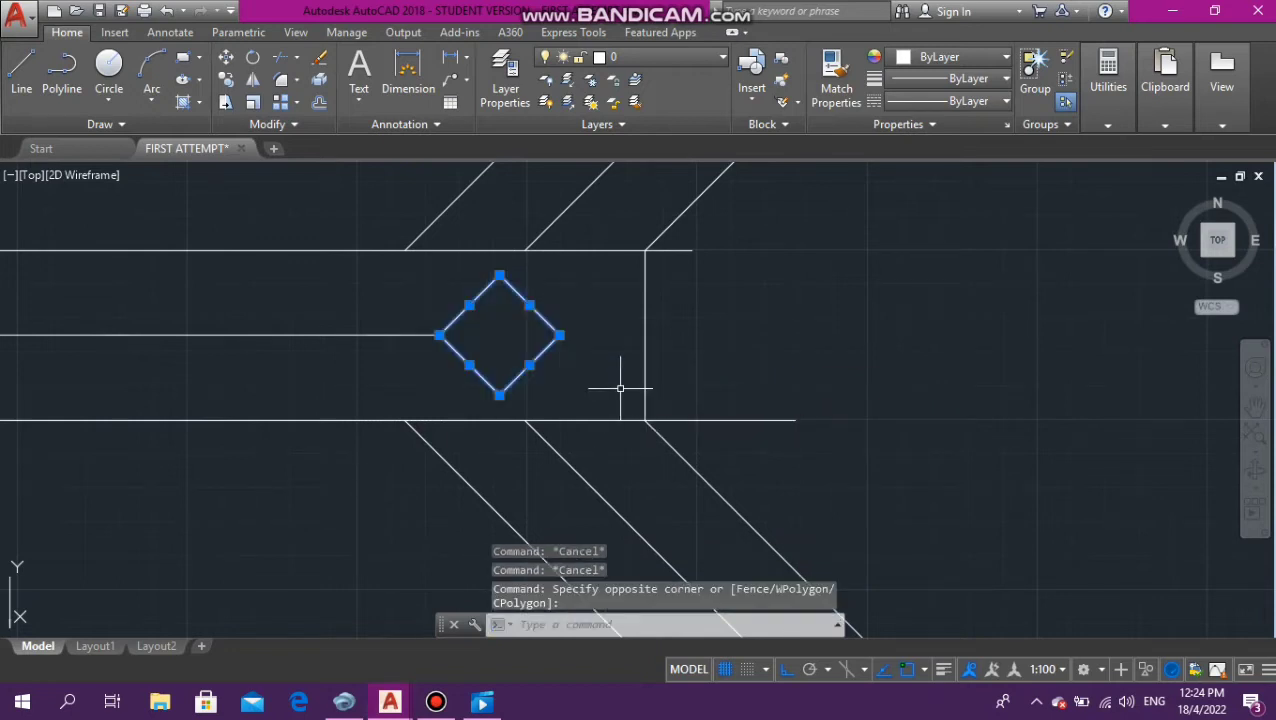
key(Delete)
Extend the central ridge line to the vertical line closing the ridge end
scroll(311, 328, down, 3)
scroll(379, 345, up, 1)
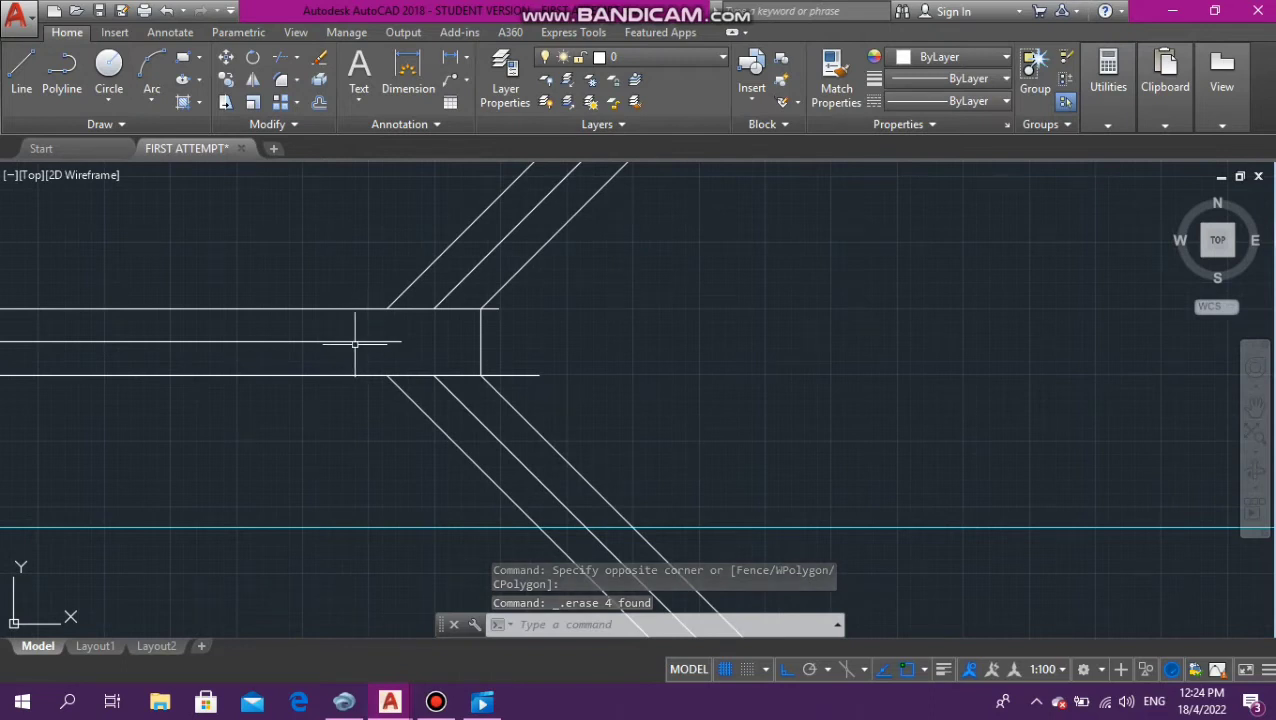
text(EX)
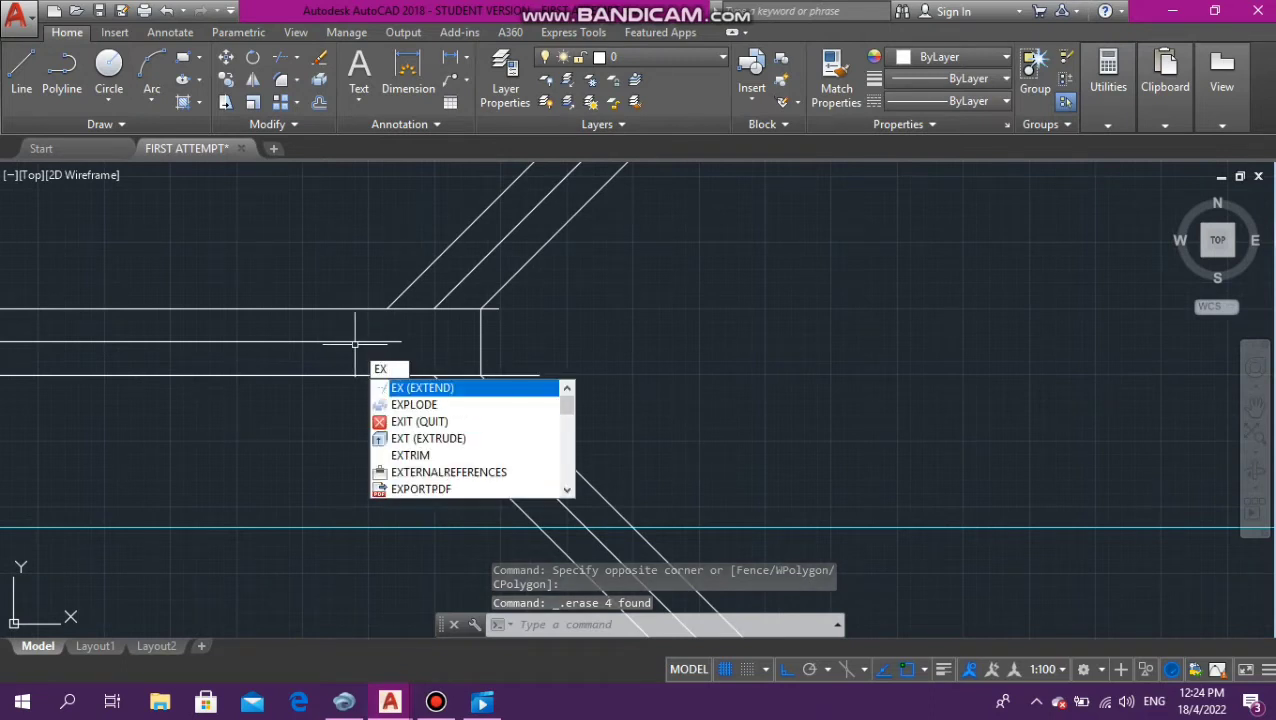
key(Return)
scroll(390, 365, up, 4)
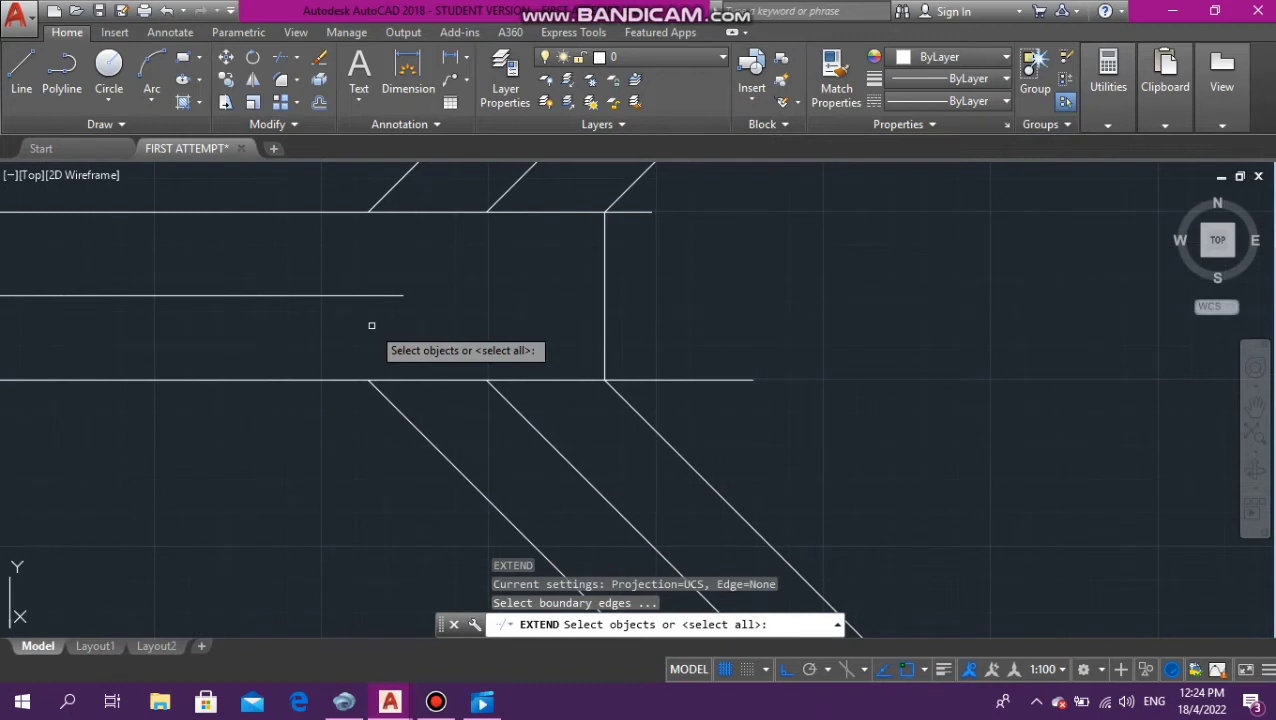
key(Return)
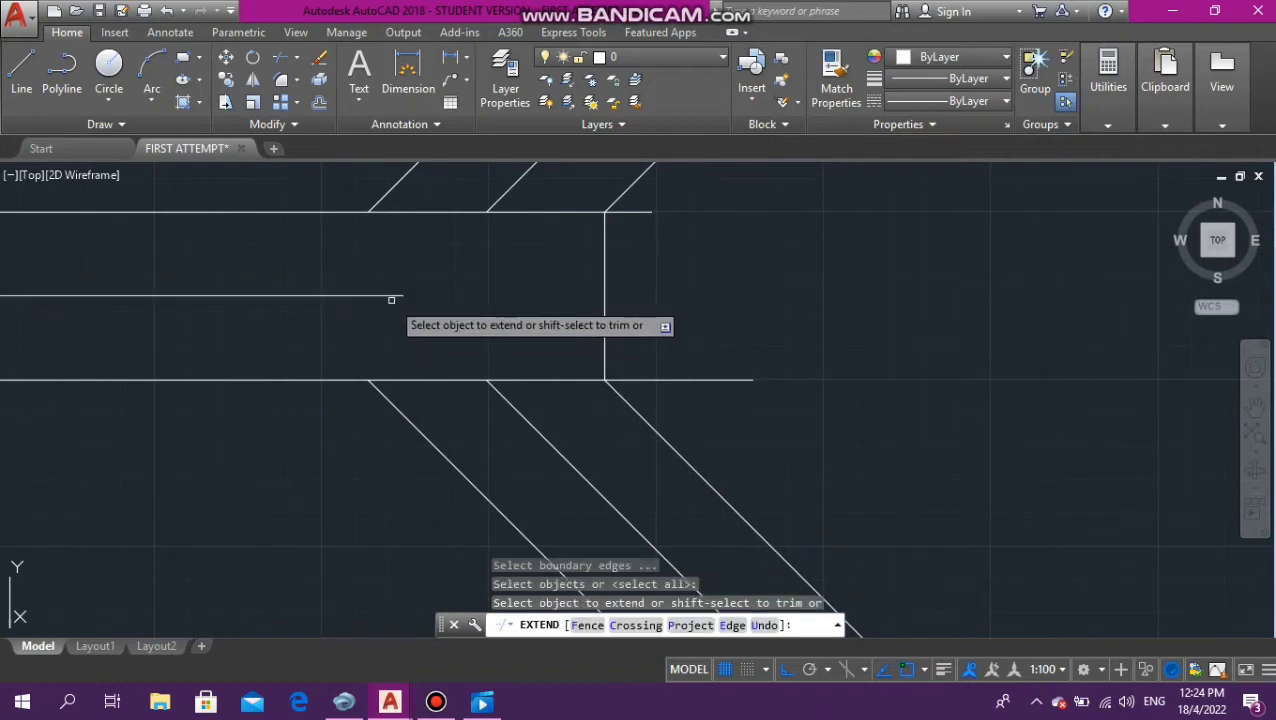
click(391, 297)
key(Escape)
key(Escape)
key(Escape)
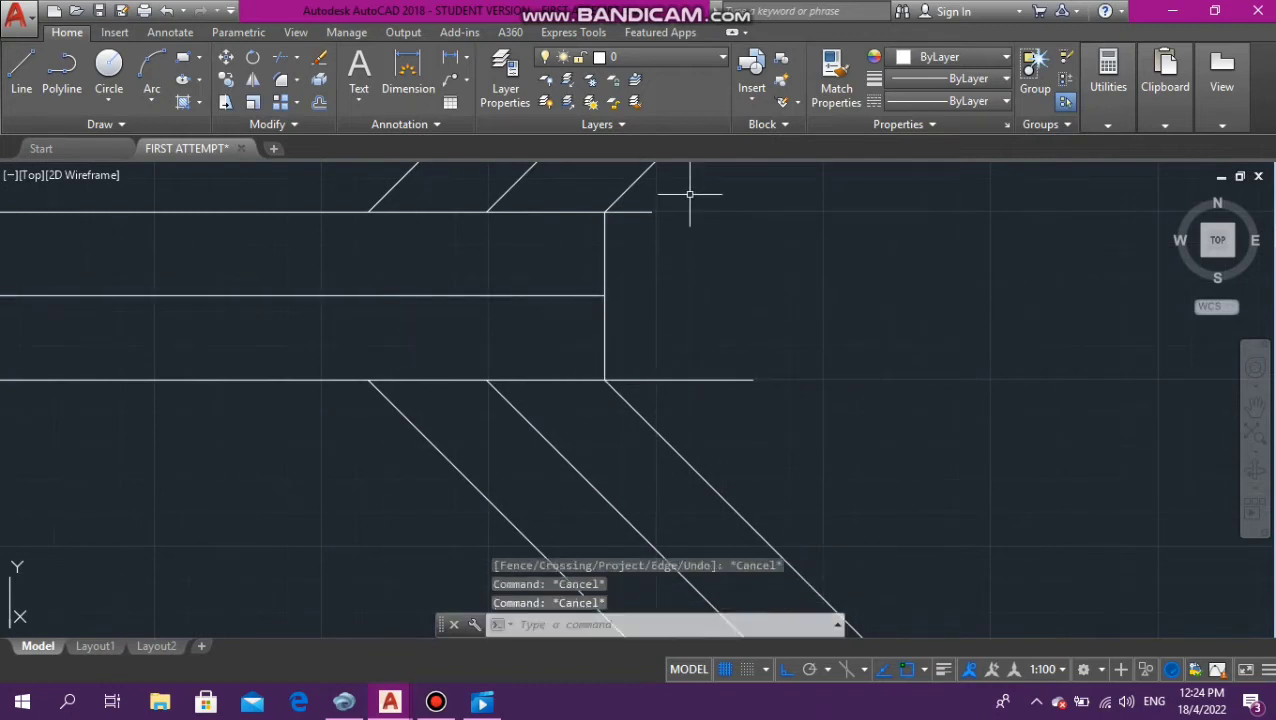
Trim the overhanging ends of the upper and lower offset ridge lines beyond the vertical closing line
scroll(643, 241, up, 4)
scroll(621, 238, down, 5)
text(t)
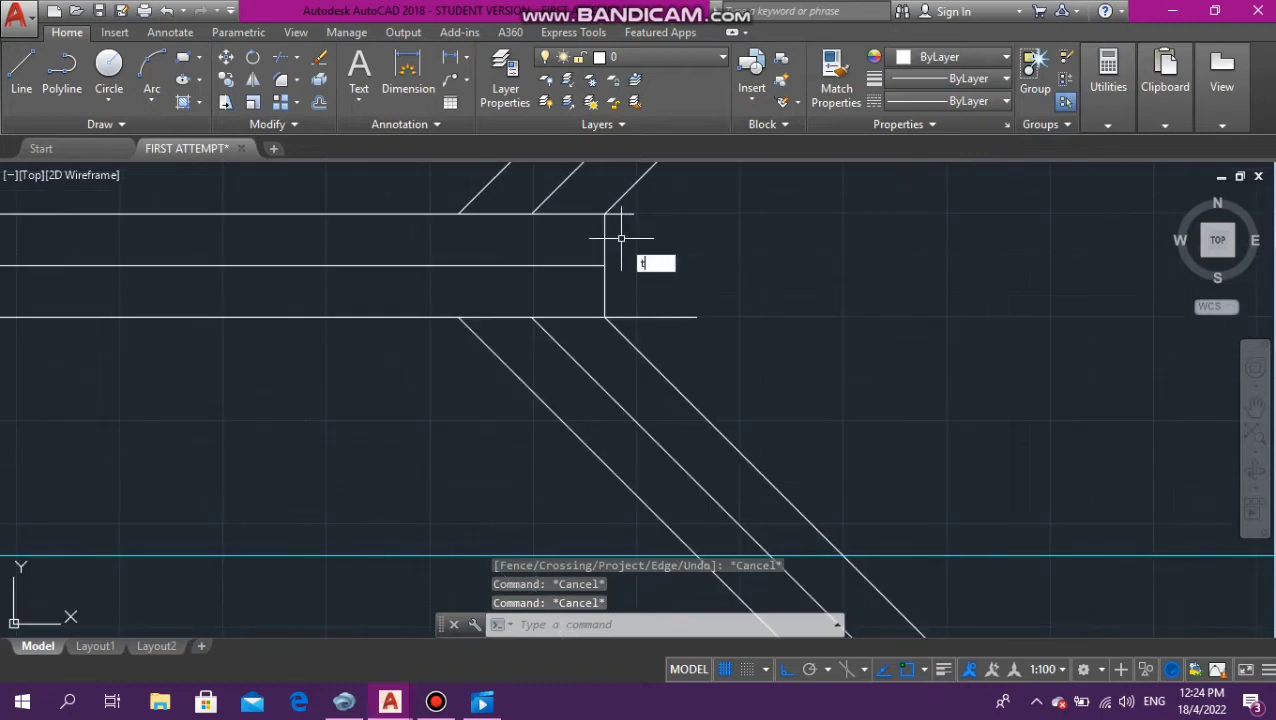
text(rim)
key(Return)
scroll(631, 214, up, 4)
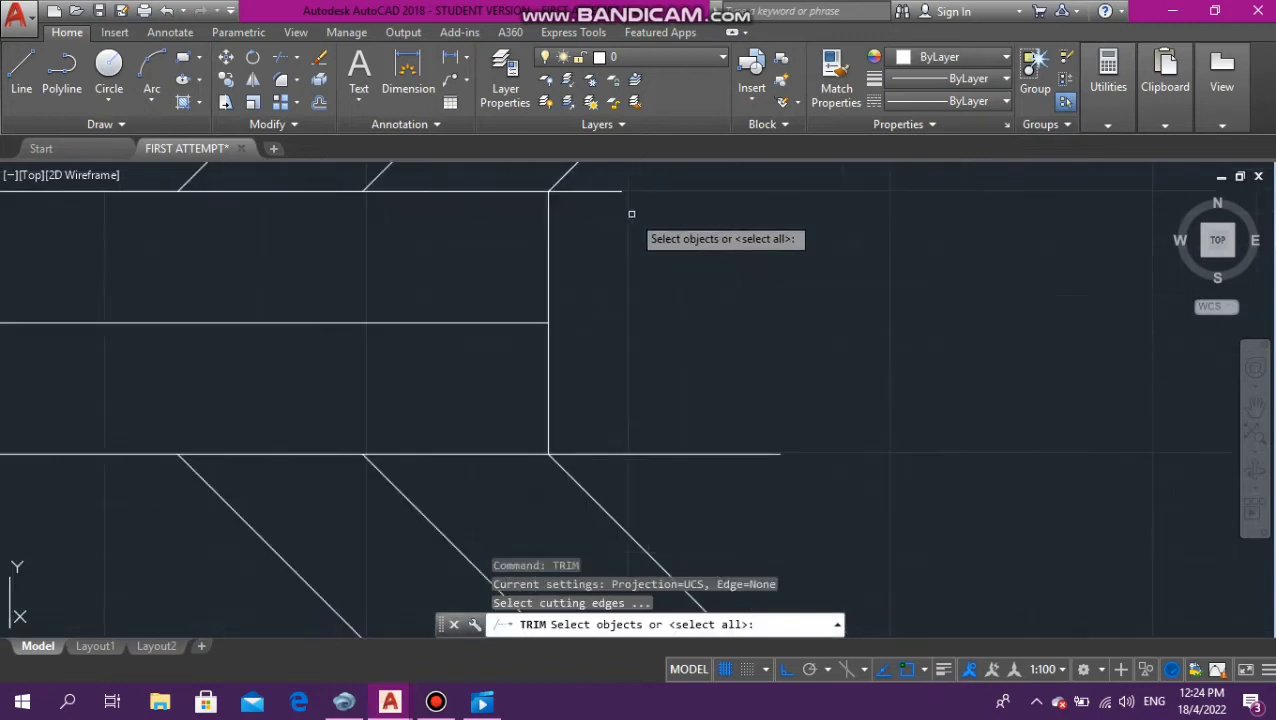
key(Return)
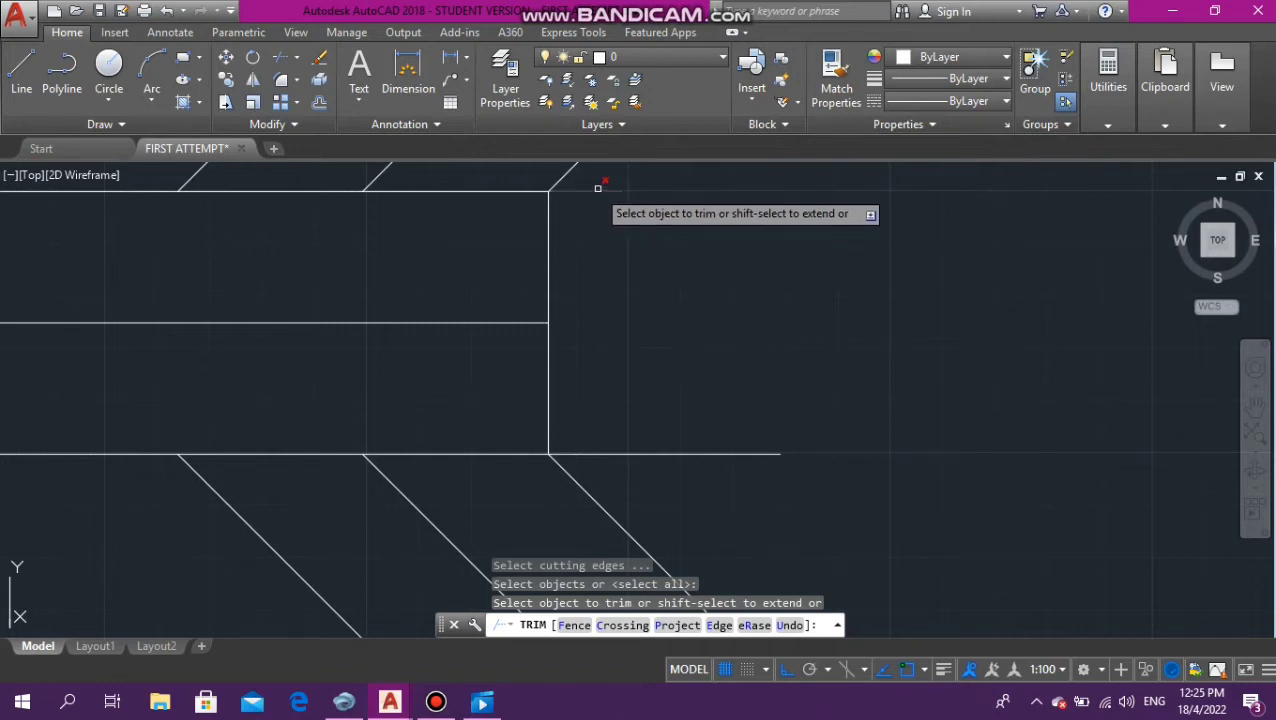
click(653, 416)
click(697, 500)
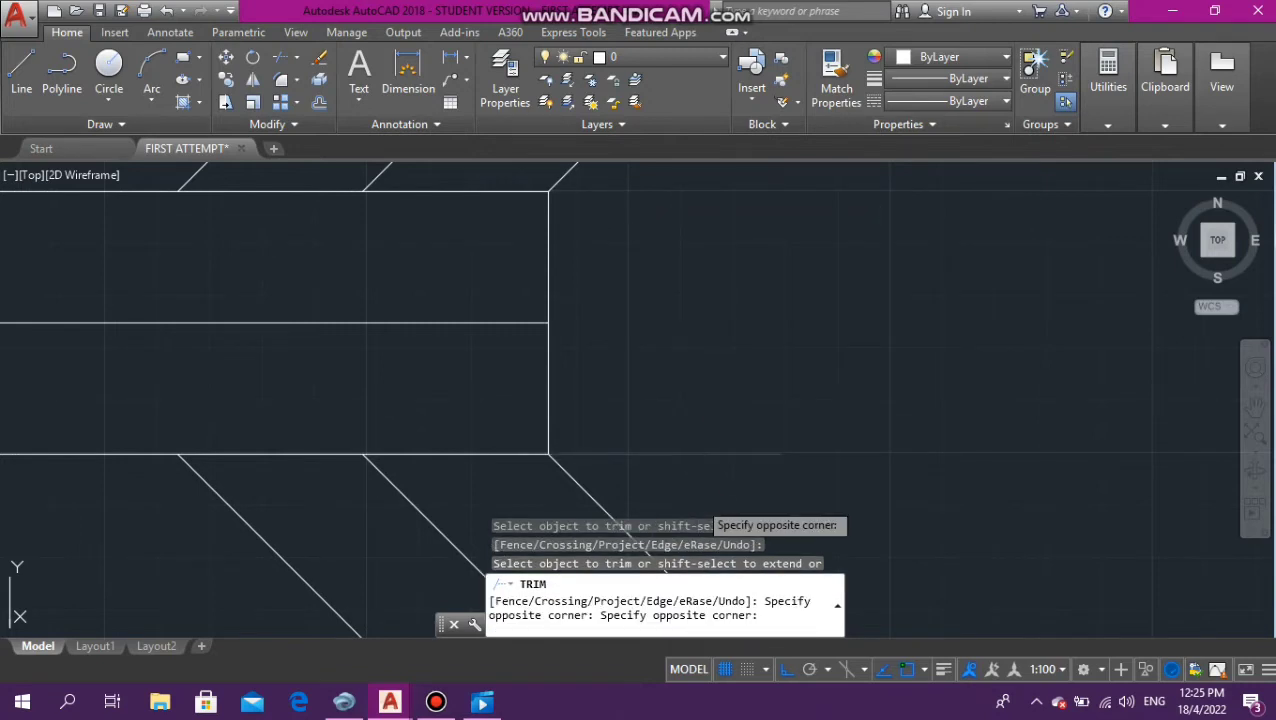
scroll(730, 392, down, 4)
key(Escape)
key(Escape)
key(Escape)
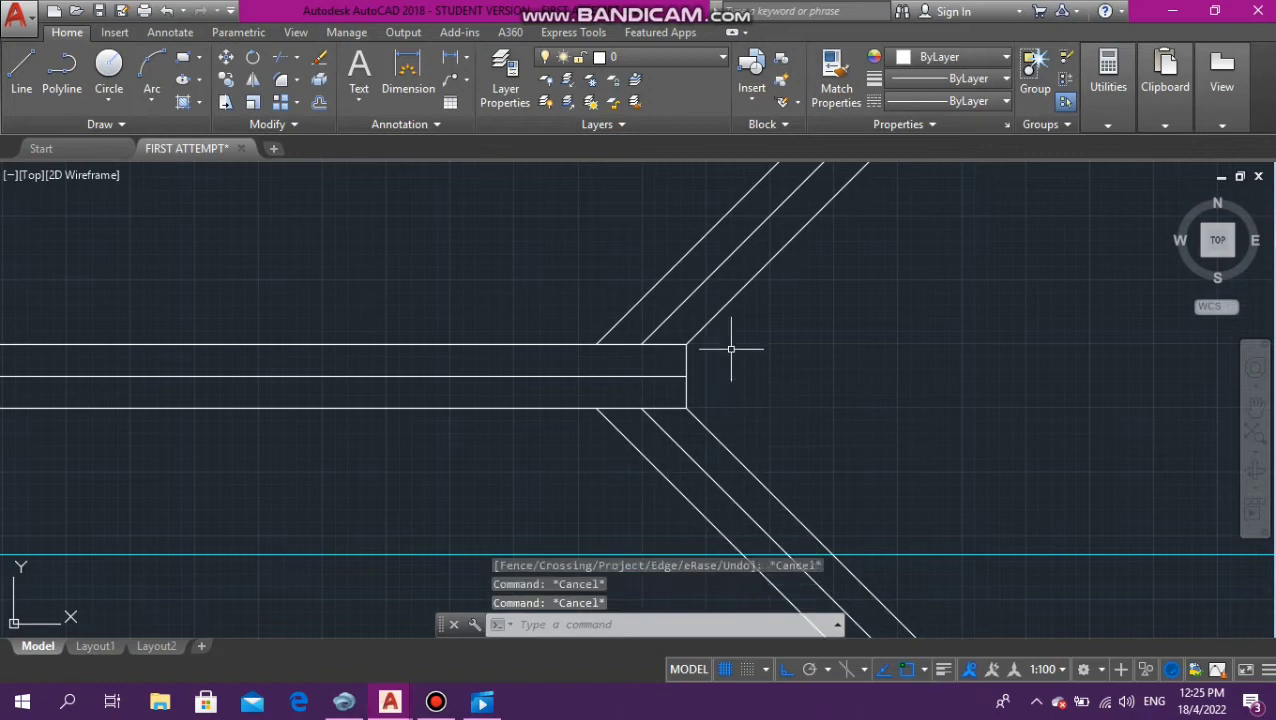
Examine the squared ridge end and its hip lines against the same junction in the finished framing plan
scroll(700, 378, down, 3)
scroll(700, 372, up, 3)
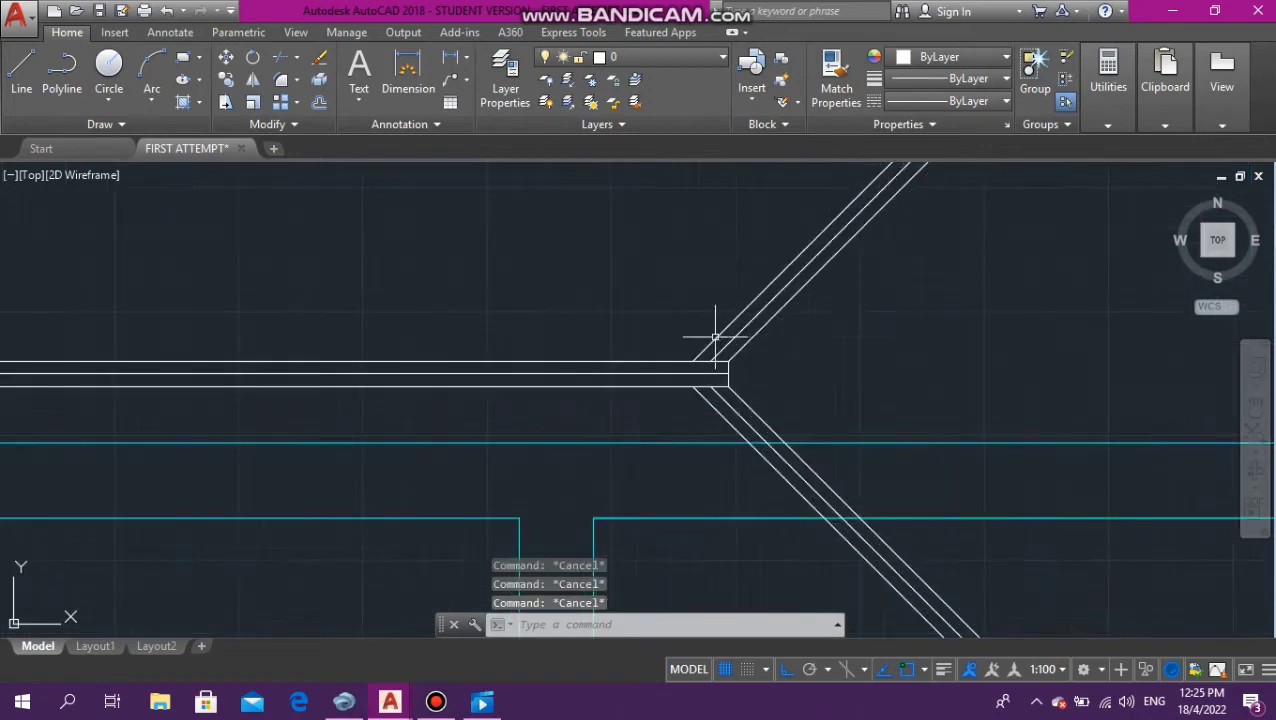
scroll(800, 328, up, 1)
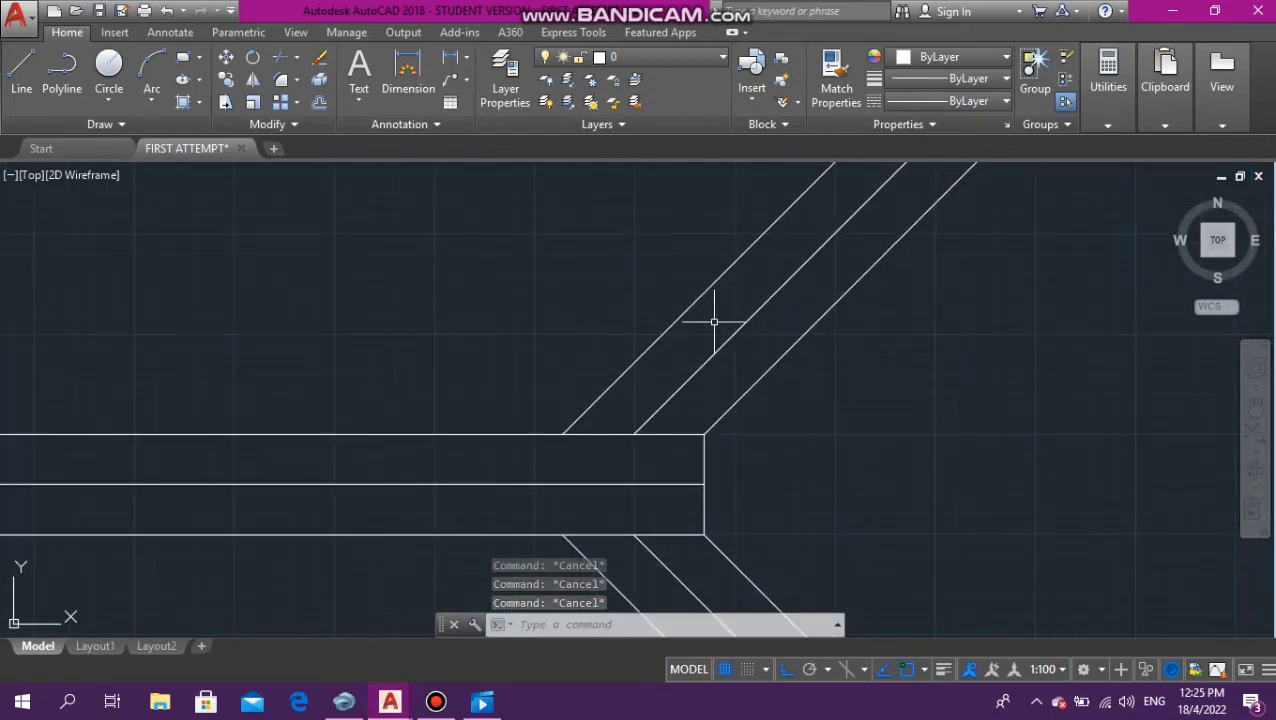
scroll(689, 328, down, 3)
scroll(684, 366, up, 4)
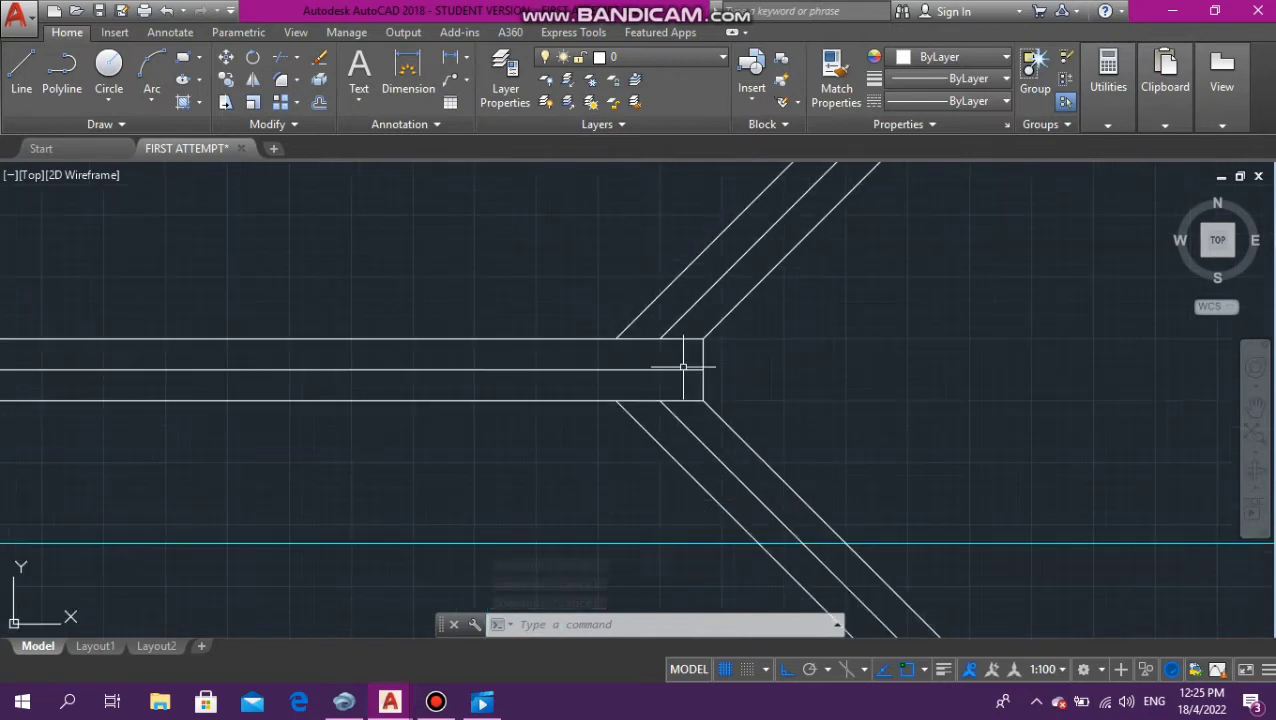
scroll(682, 368, down, 2)
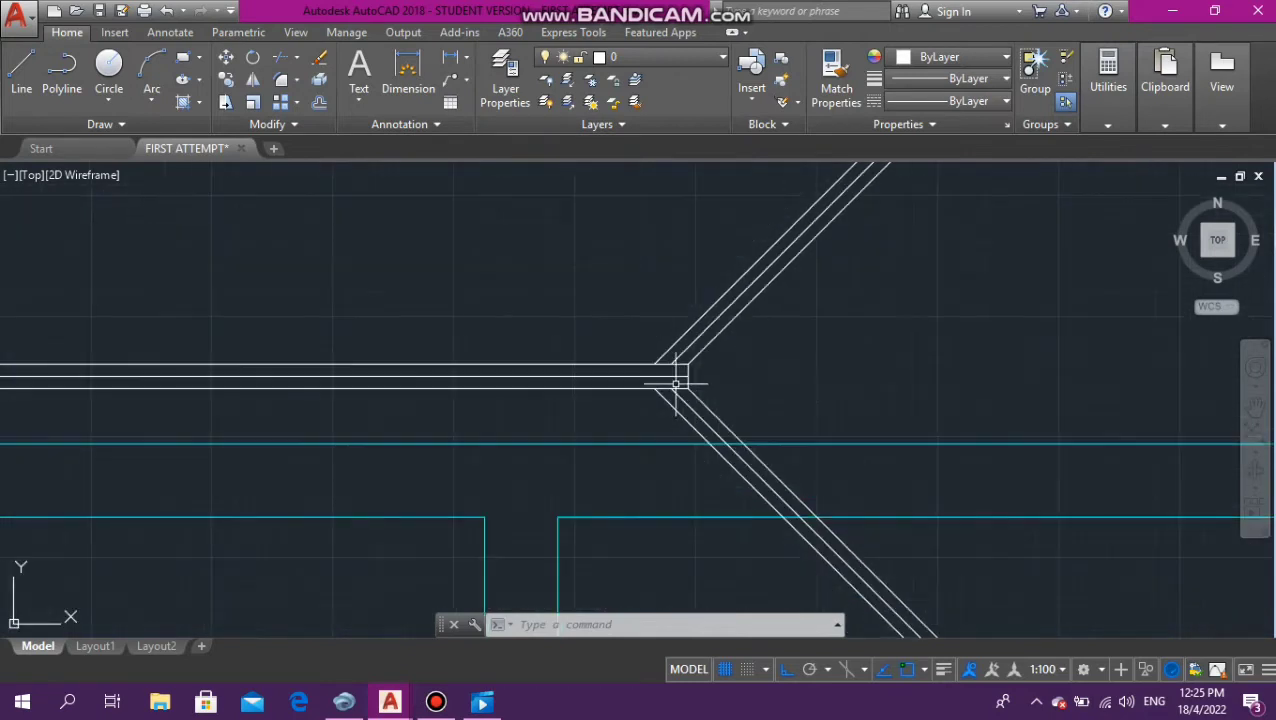
scroll(678, 370, up, 1)
scroll(672, 413, down, 3)
scroll(670, 400, down, 10)
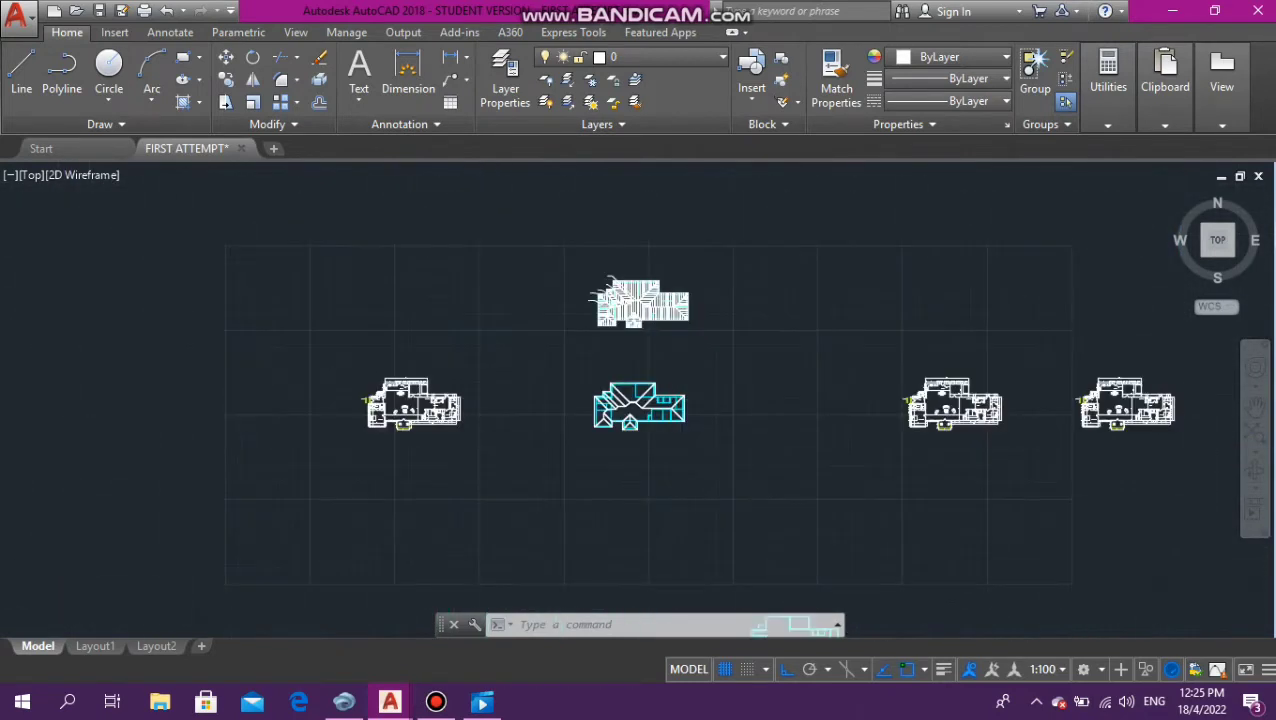
scroll(668, 311, up, 10)
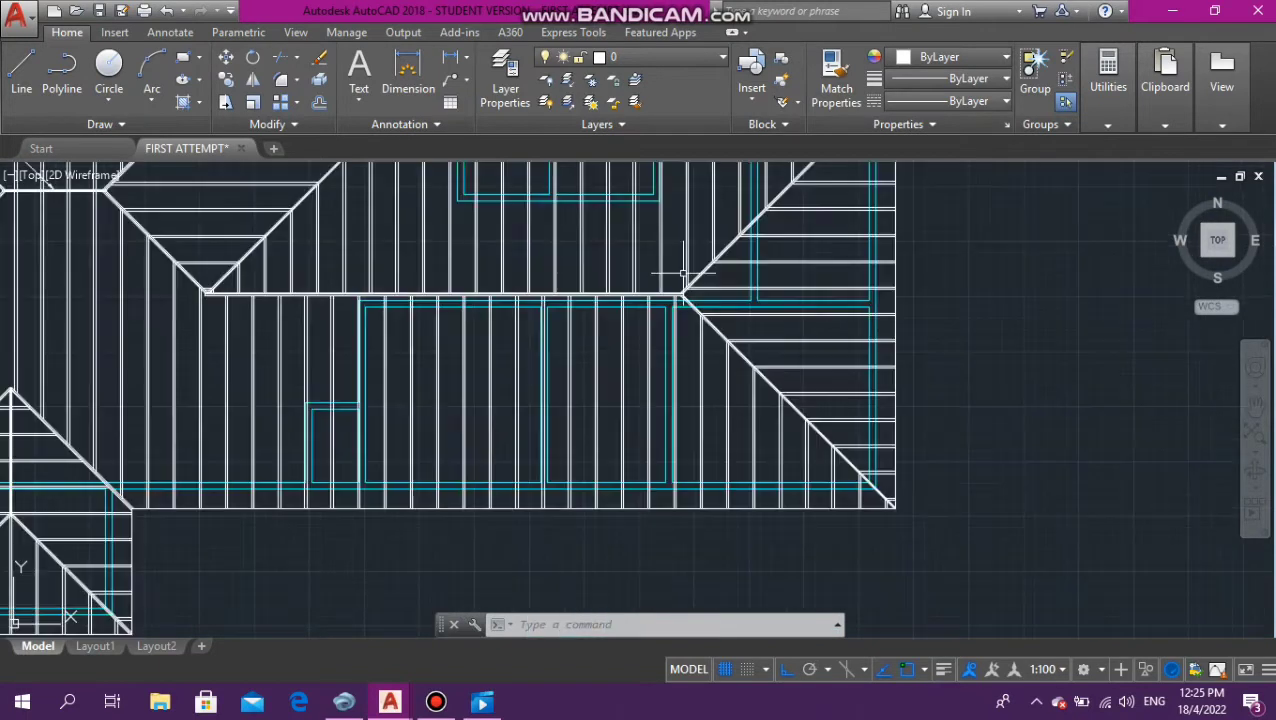
scroll(615, 232, up, 5)
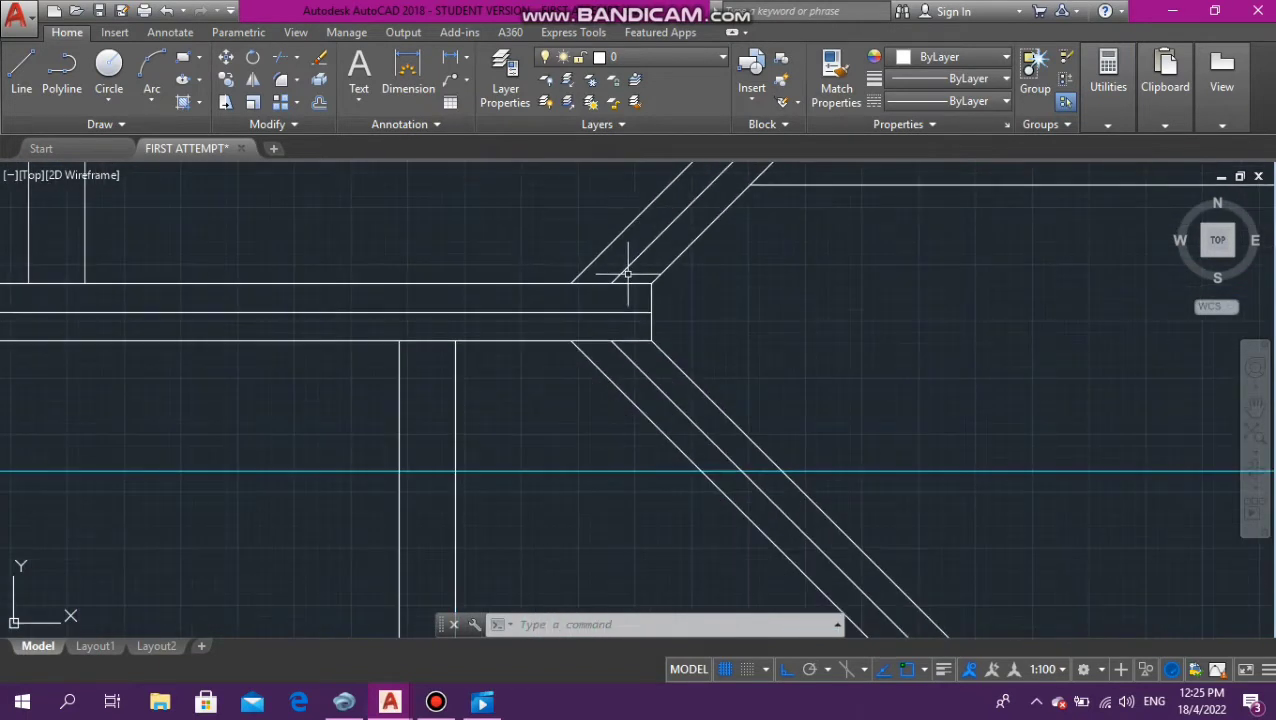
scroll(621, 289, up, 2)
scroll(615, 311, down, 10)
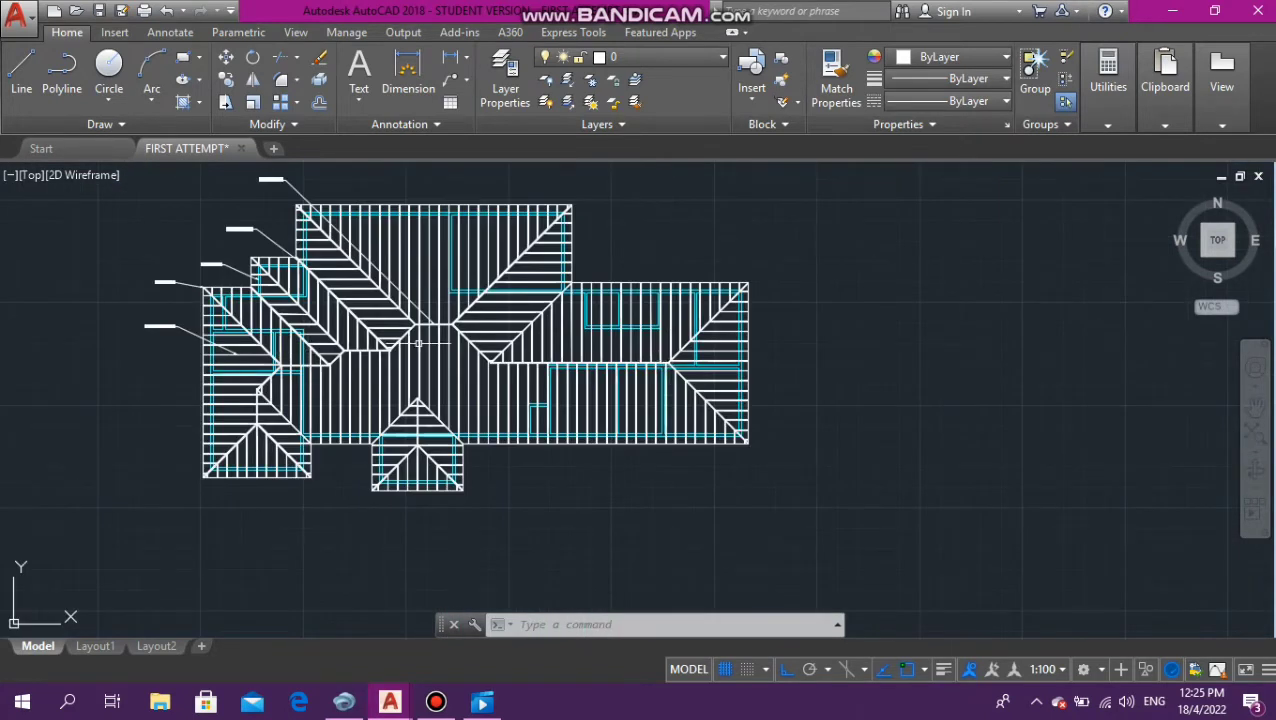
scroll(470, 360, up, 2)
scroll(614, 341, down, 11)
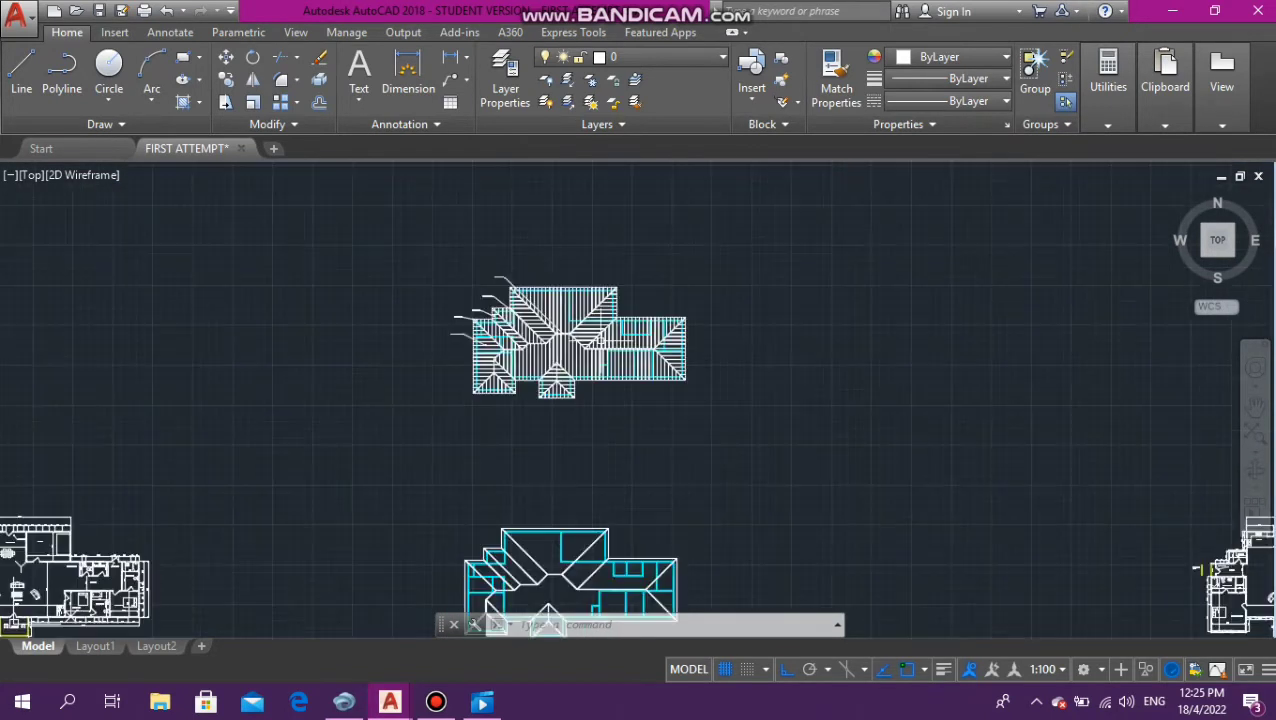
Stretch the upper offset line of the eastern ridge westward past the outer line of the left diagonal set at the V-shaped junction
scroll(591, 395, up, 12)
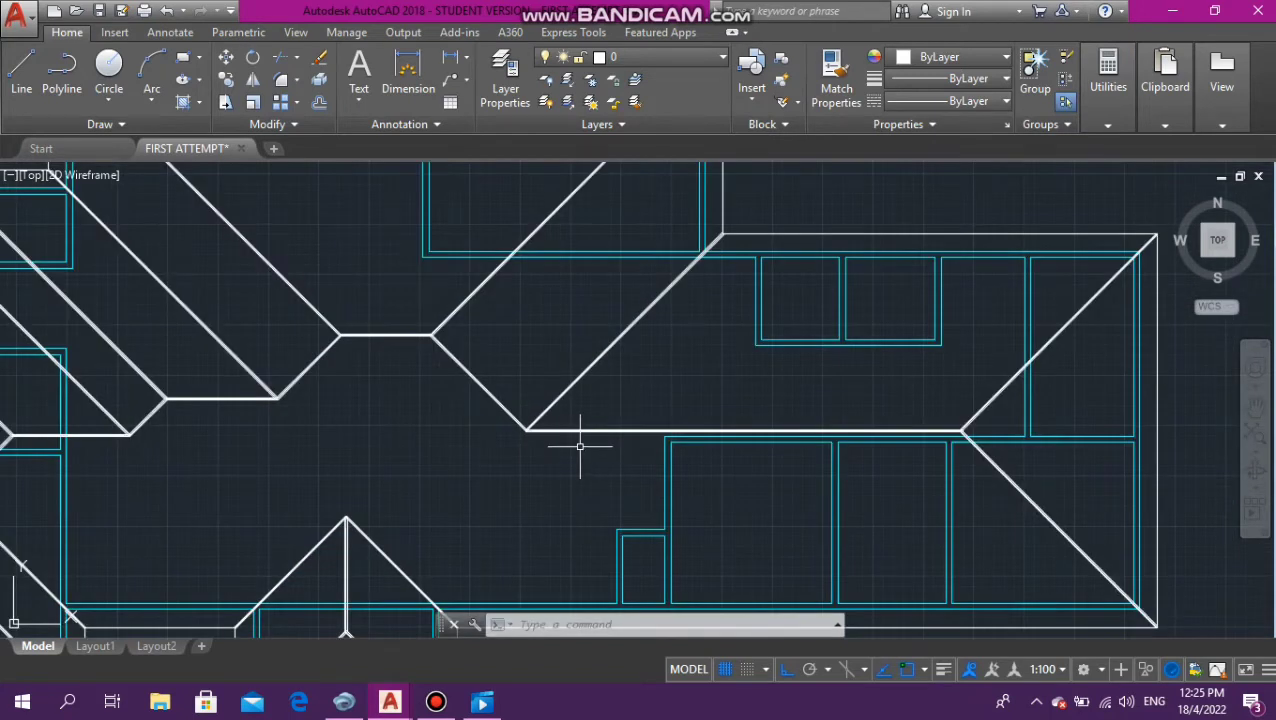
scroll(515, 398, up, 6)
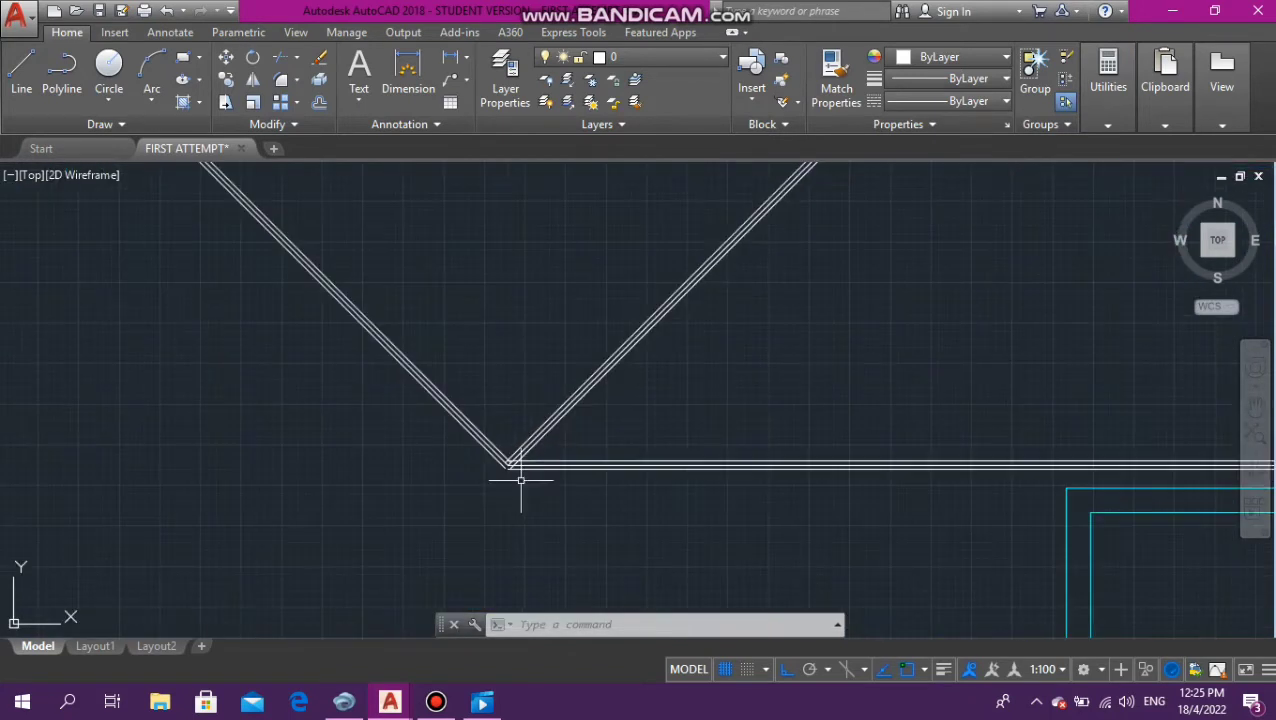
scroll(505, 463, up, 8)
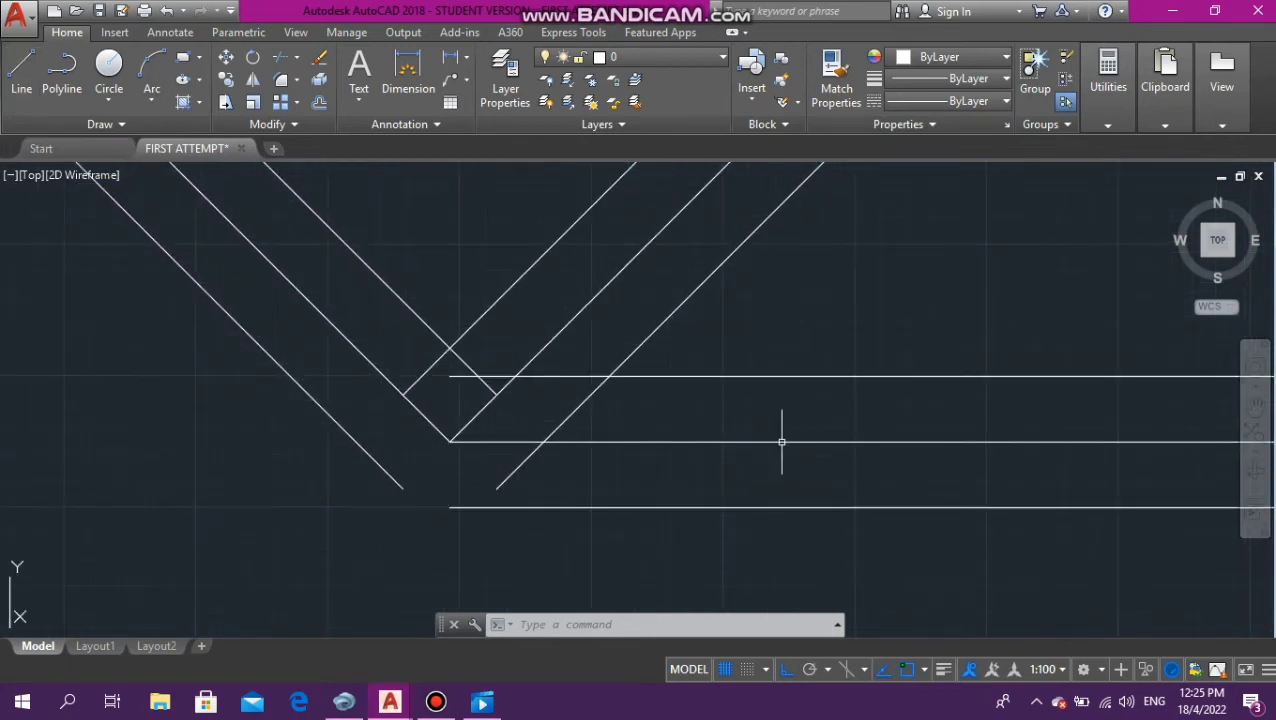
click(552, 376)
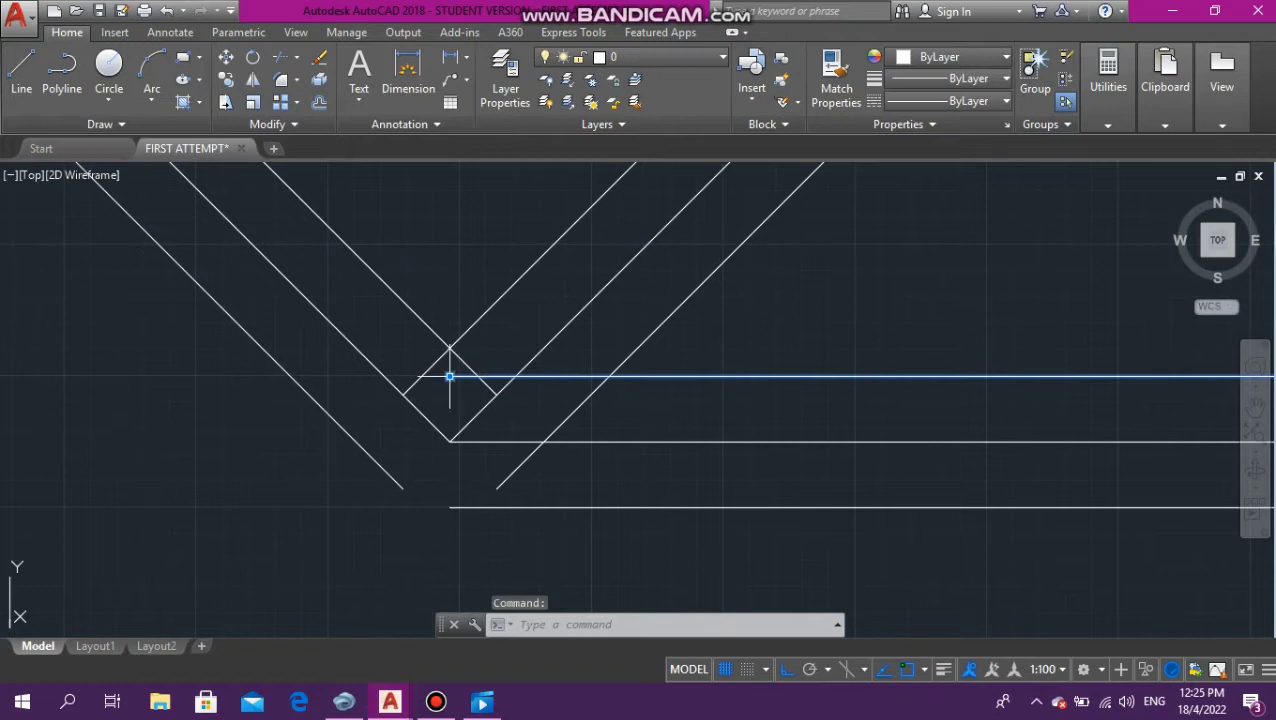
click(450, 376)
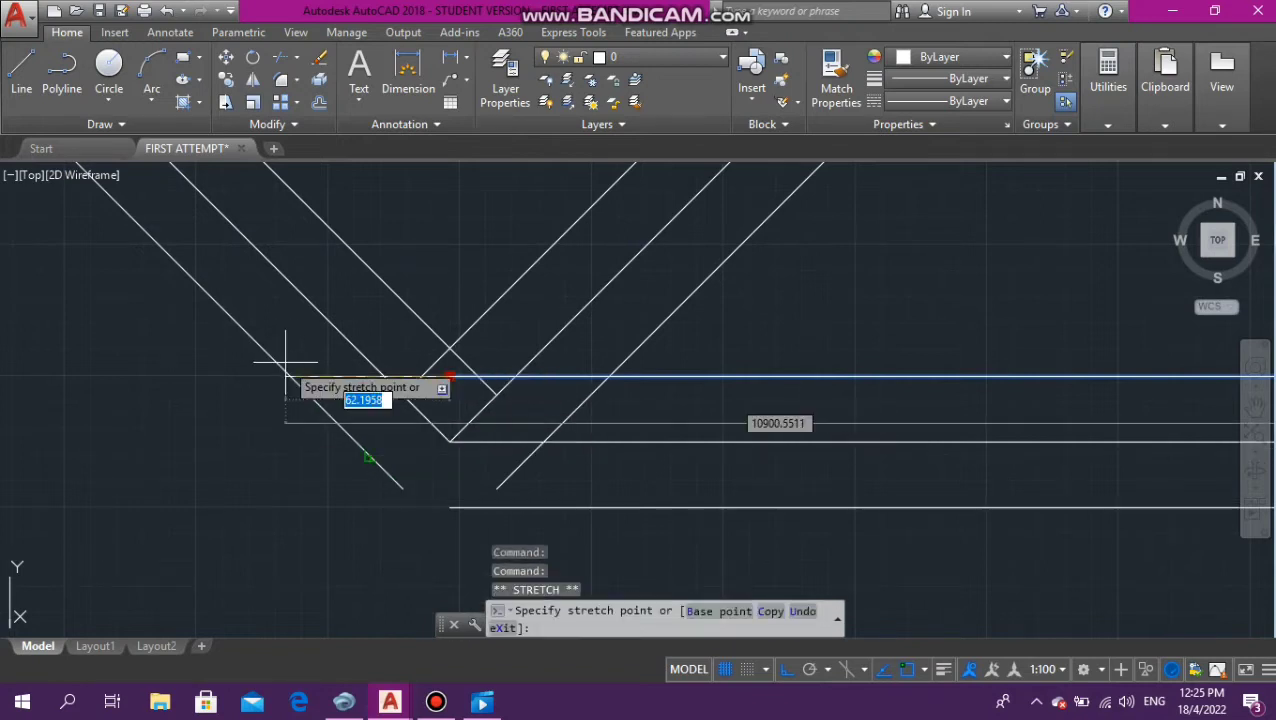
click(223, 362)
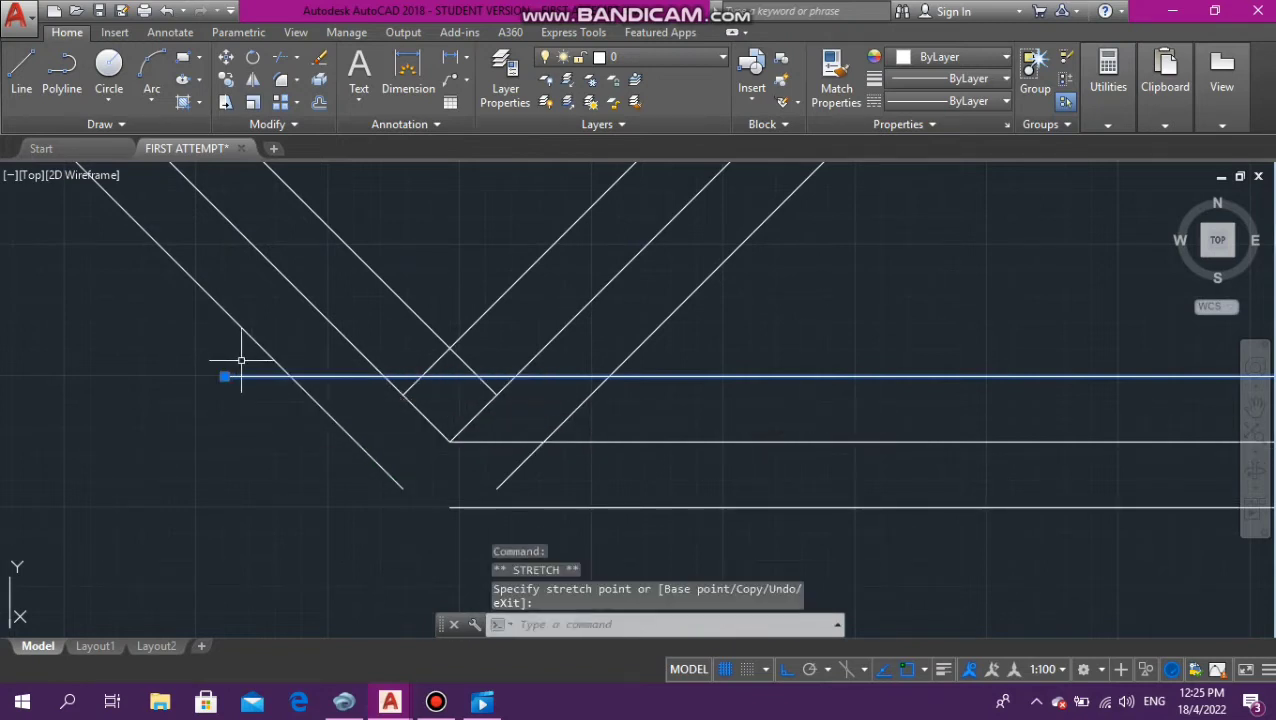
key(Escape)
key(Escape)
Stretch the lower offset line of the same ridge westward, slightly farther than the upper offset line
click(460, 508)
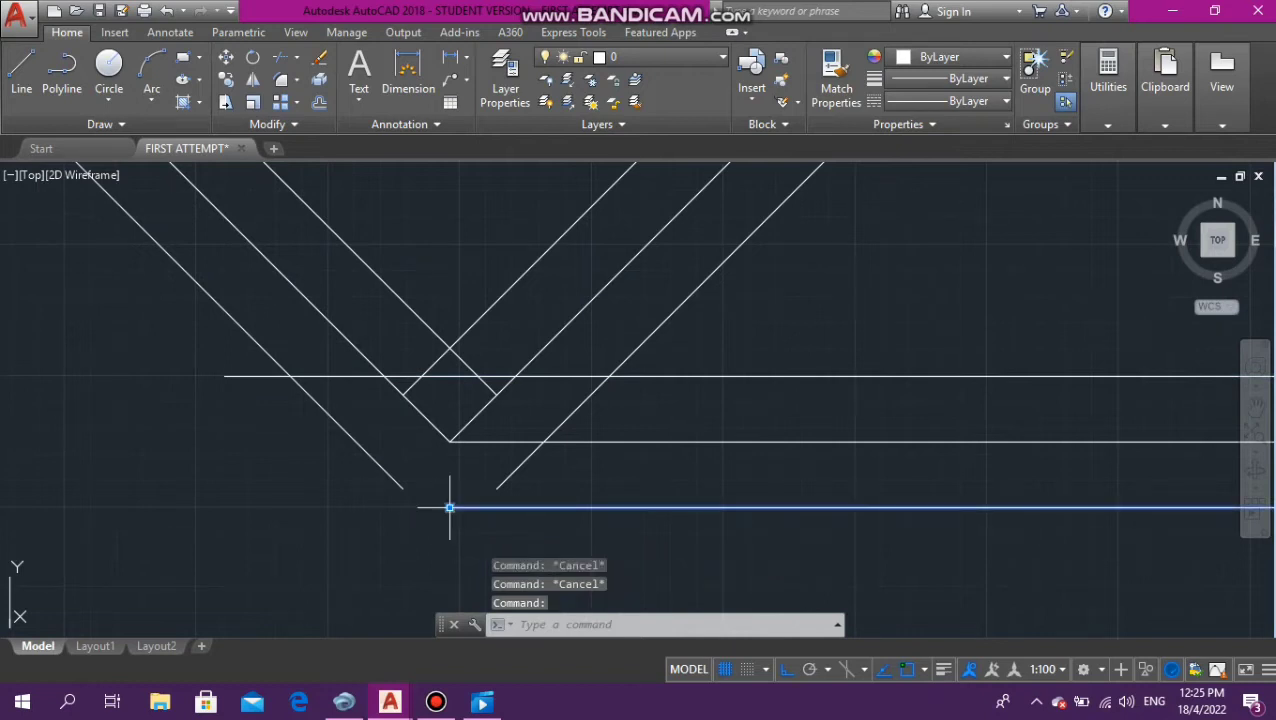
click(450, 508)
click(149, 384)
key(Escape)
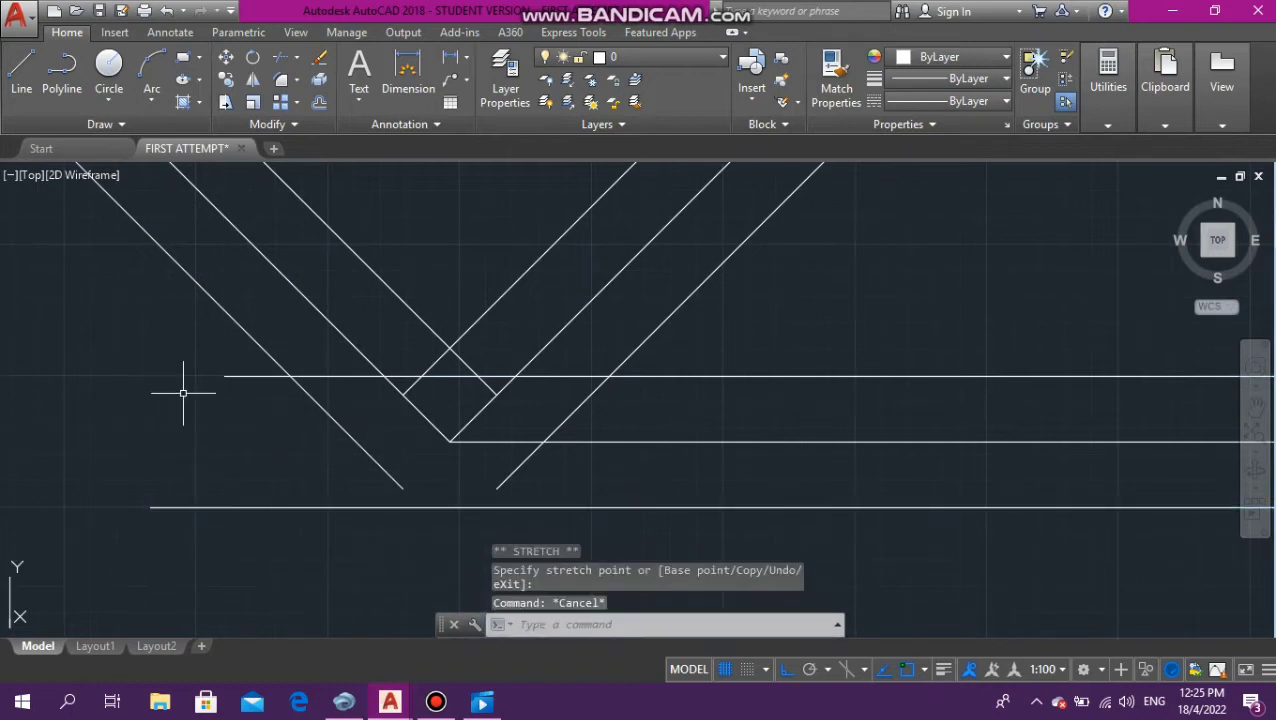
key(Escape)
key(Escape)
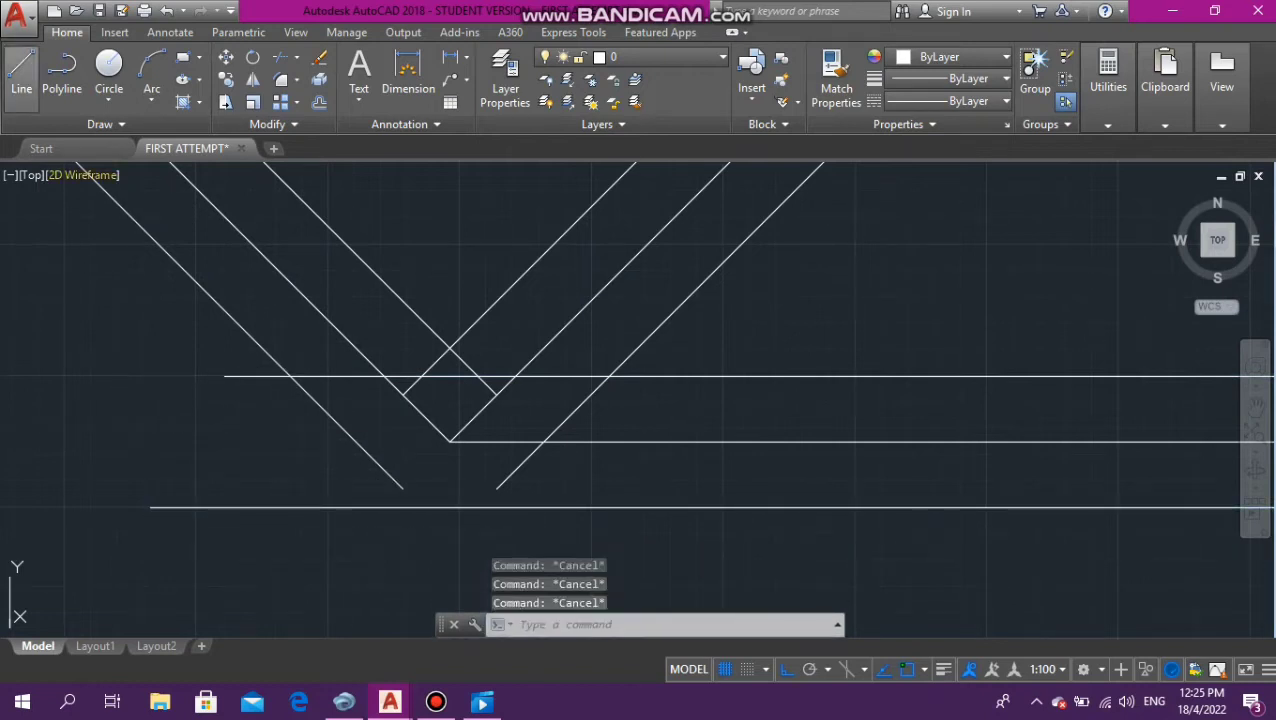
Draw a vertical closing line from the upper offset line's intersection with the outer left diagonal down to the lower offset line
click(21, 75)
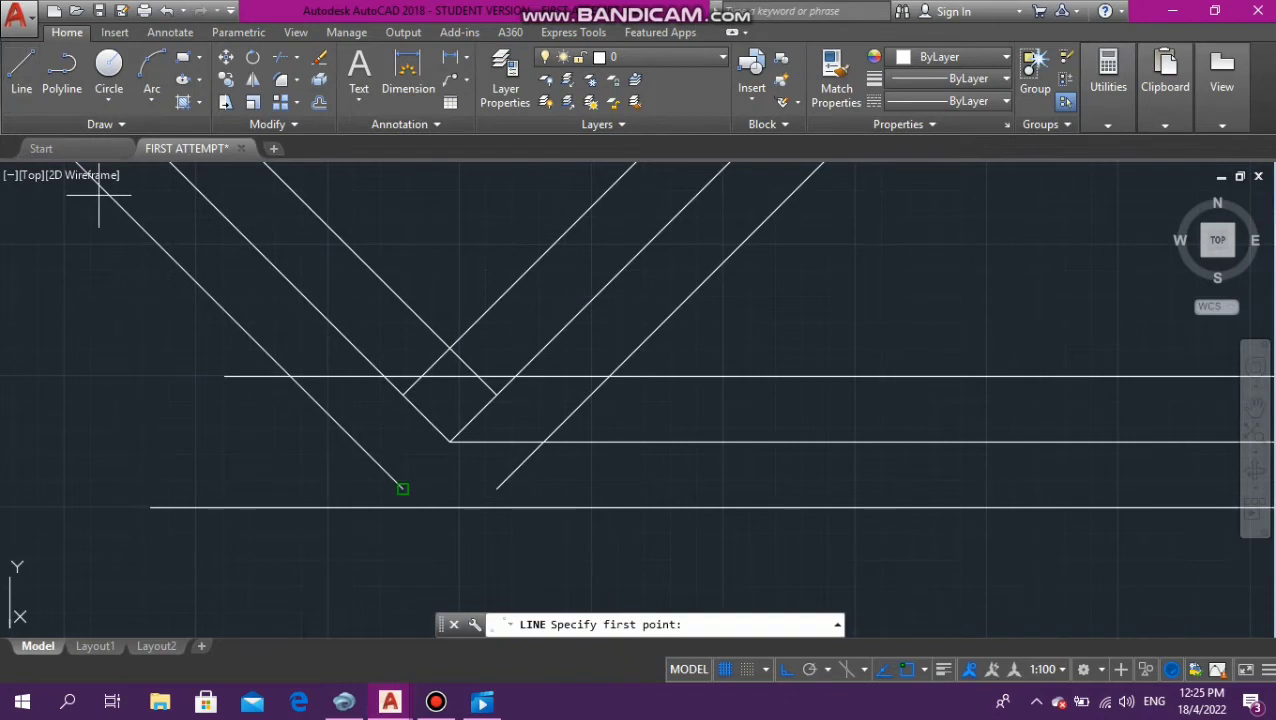
click(290, 377)
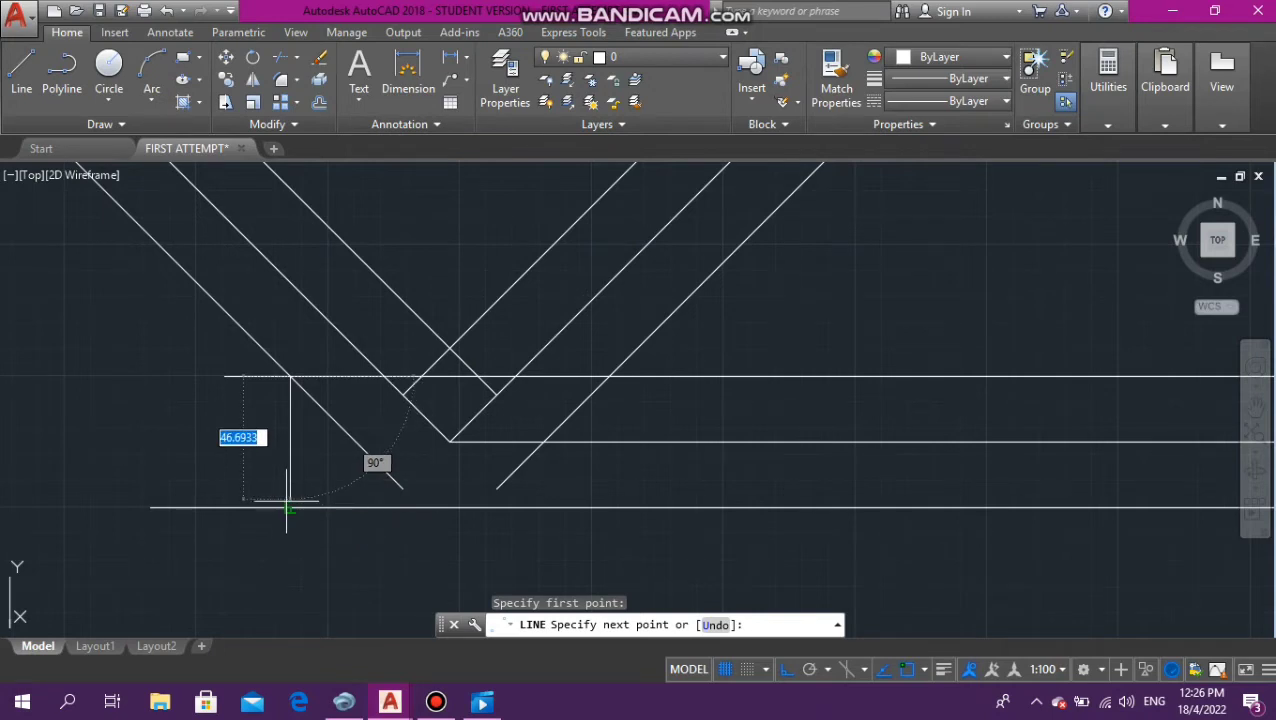
click(290, 509)
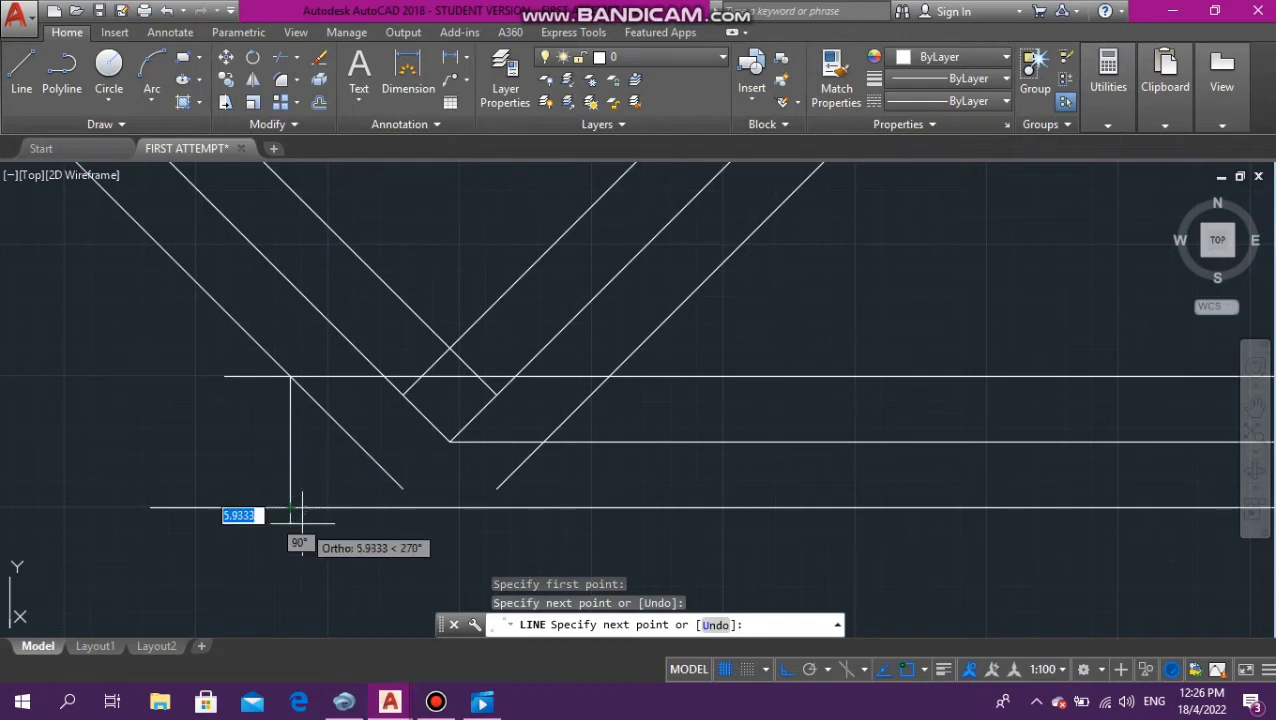
Finish the vertical closing line between the upper and lower horizontal ridge lines and review the active object snap modes
key(Escape)
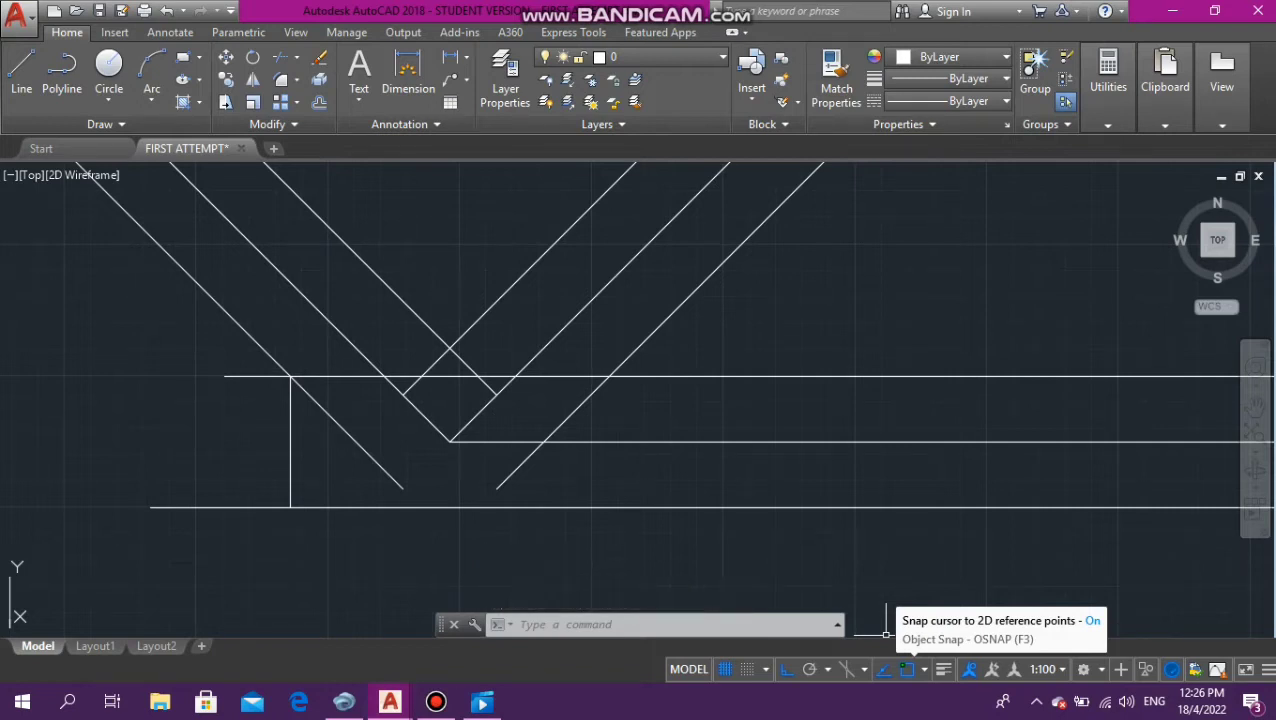
click(924, 670)
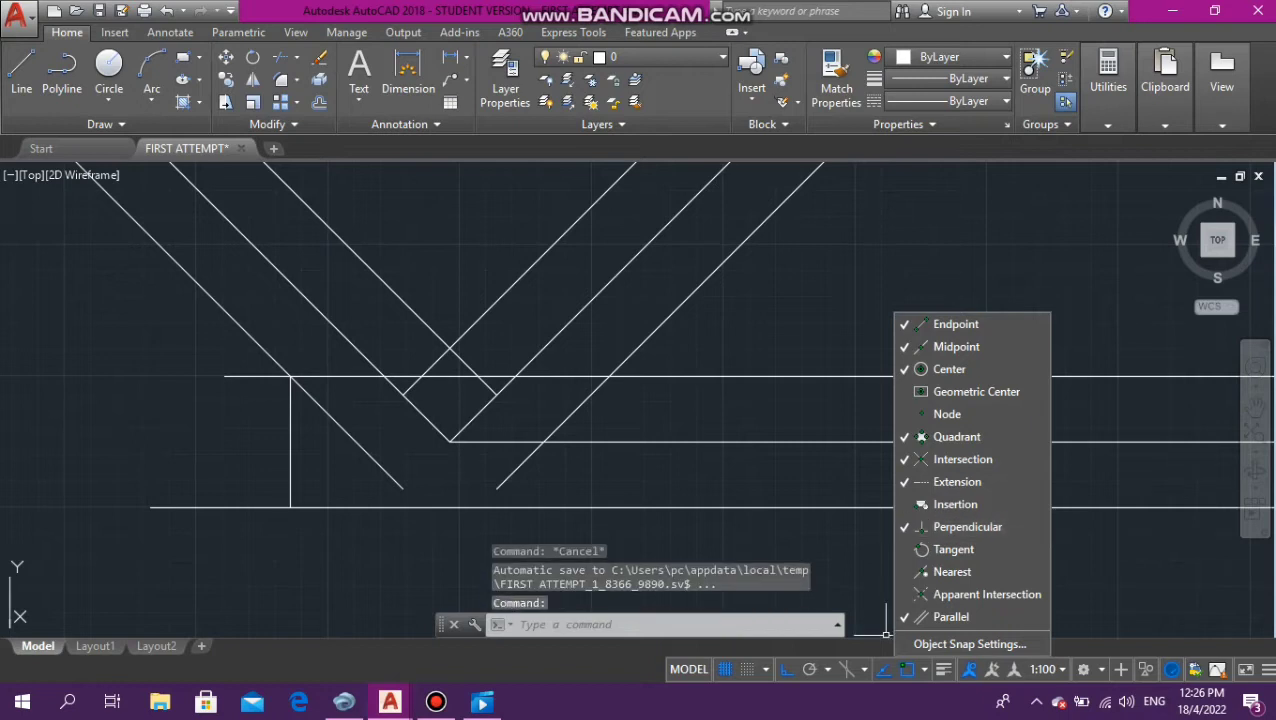
key(Escape)
key(Escape)
click(453, 540)
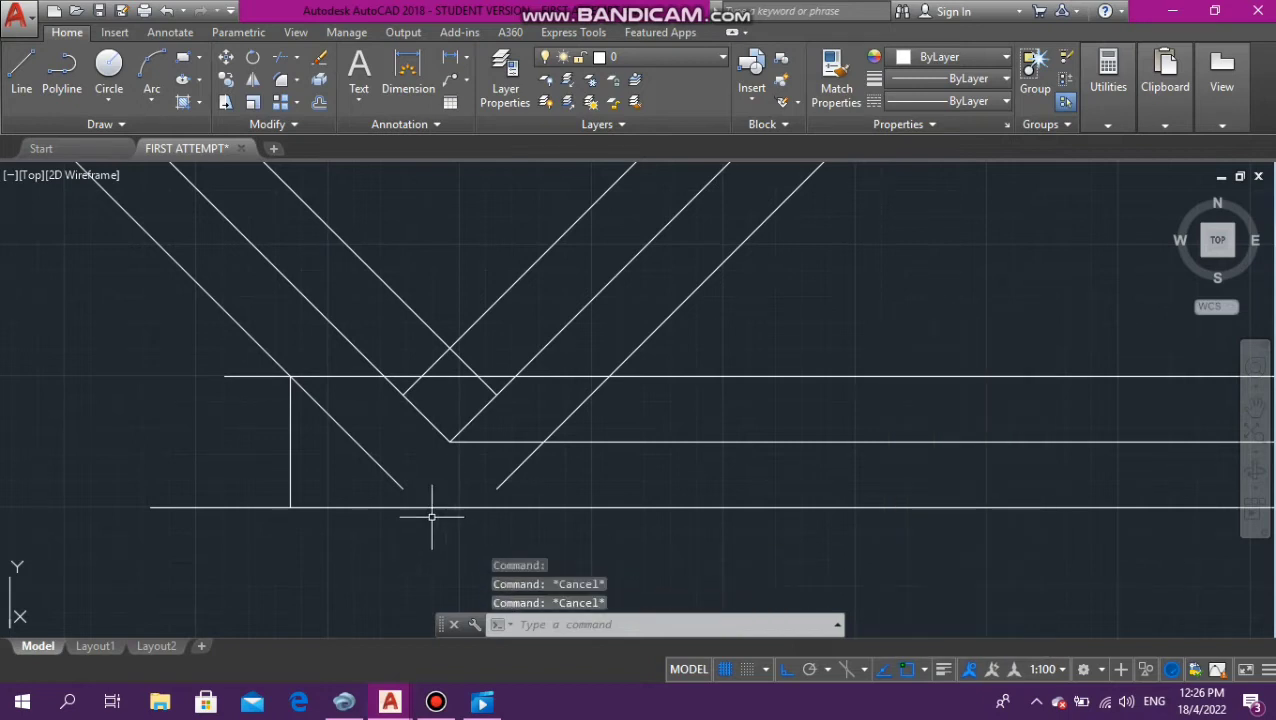
key(Escape)
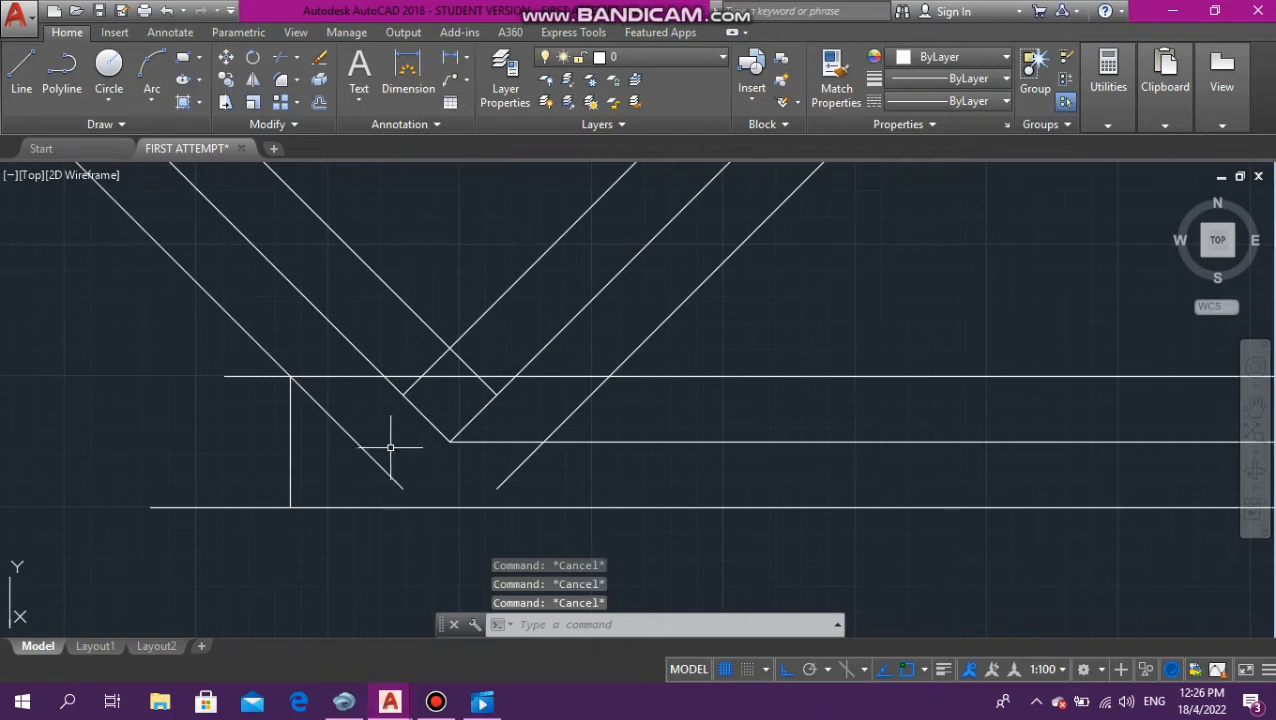
text(tr)
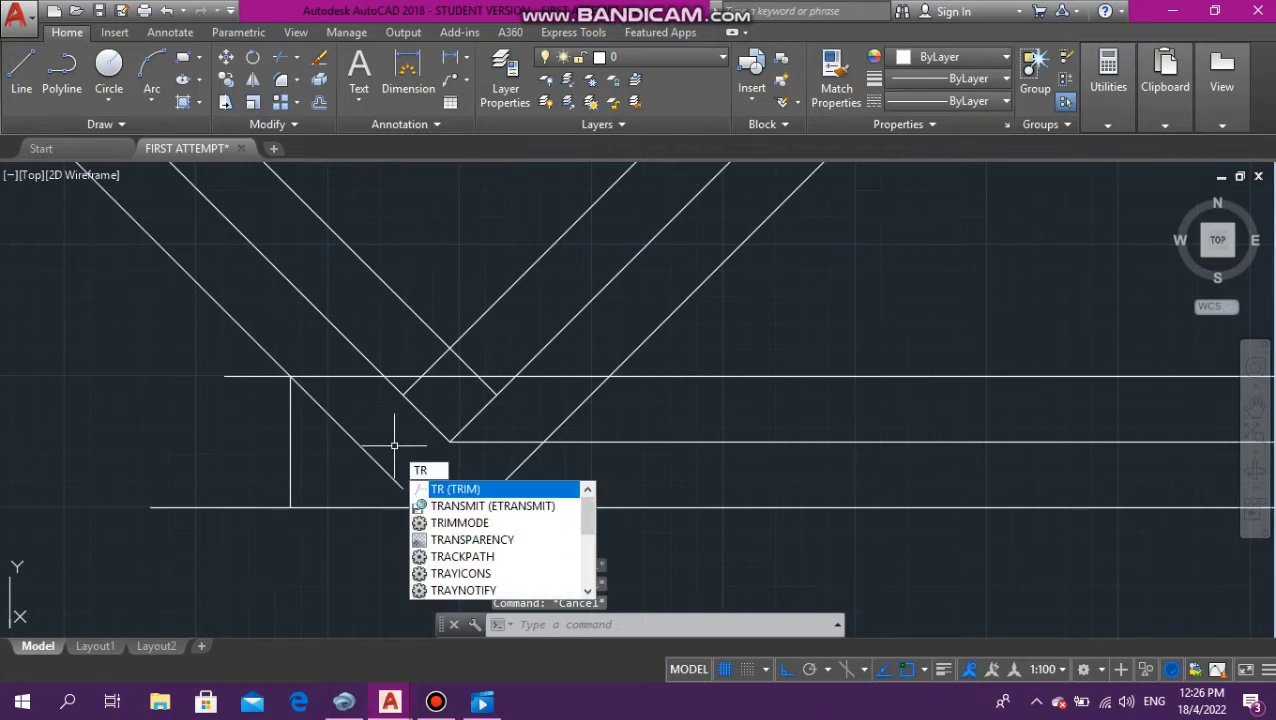
key(Down)
key(Down)
key(Down)
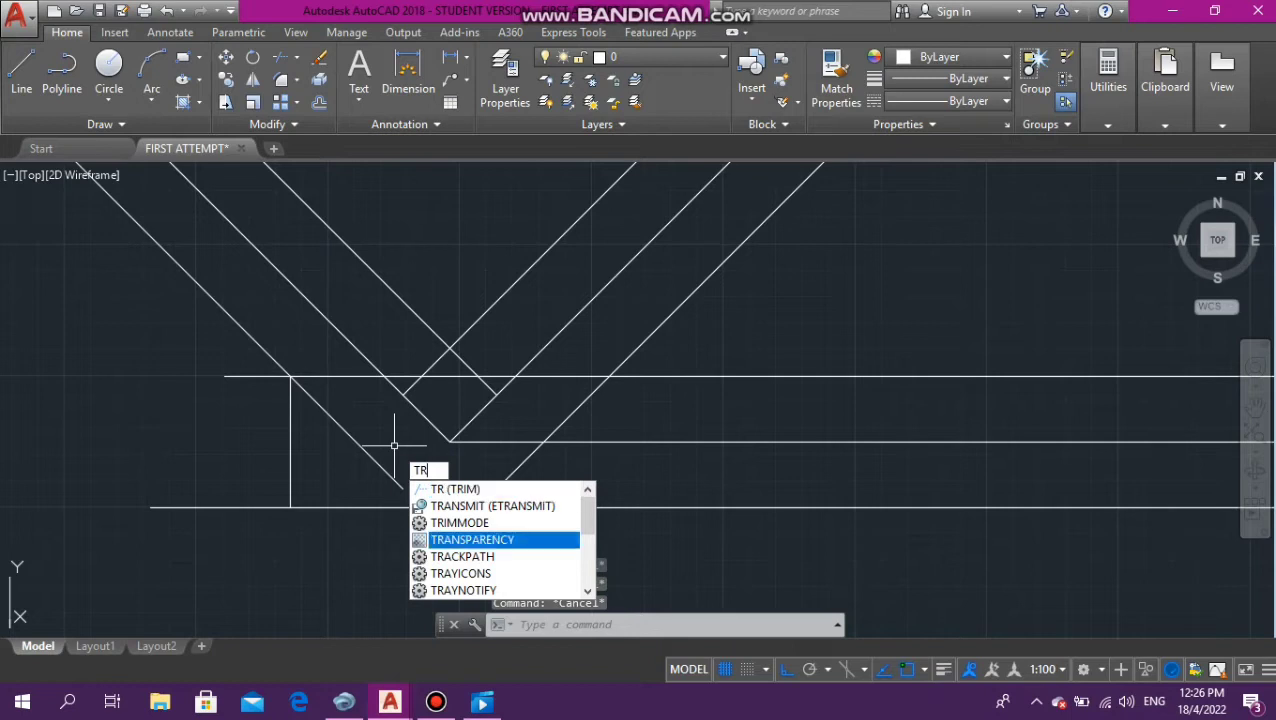
key(Up)
key(Up)
key(Up)
key(Escape)
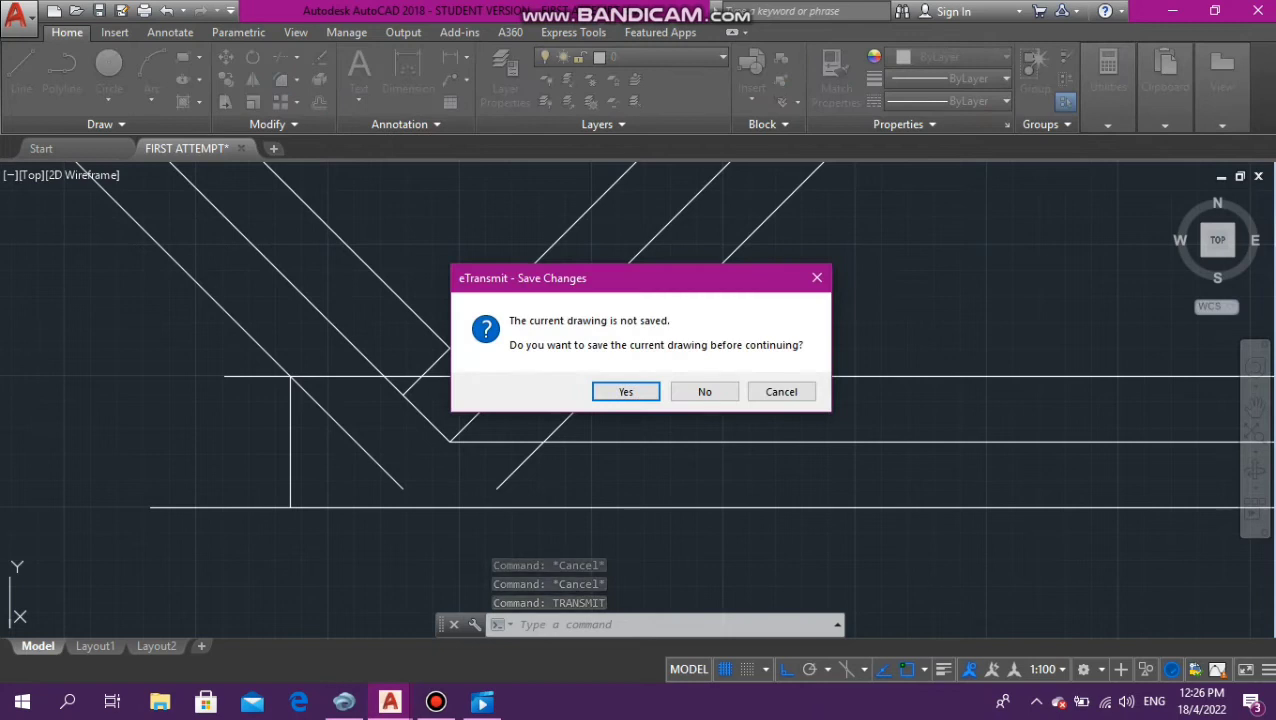
key(Escape)
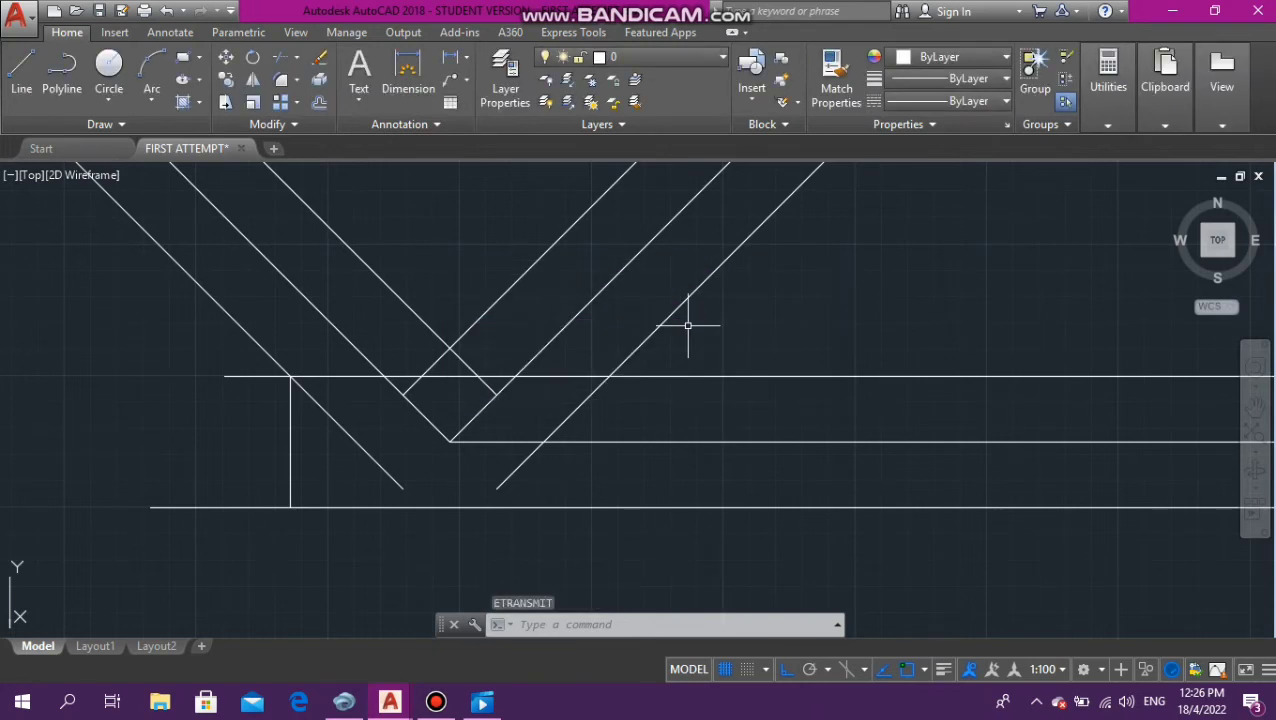
Trim the ends of the upper and lower horizontal lines that extend beyond the vertical closing line, using all objects as cutting edges
key(Return)
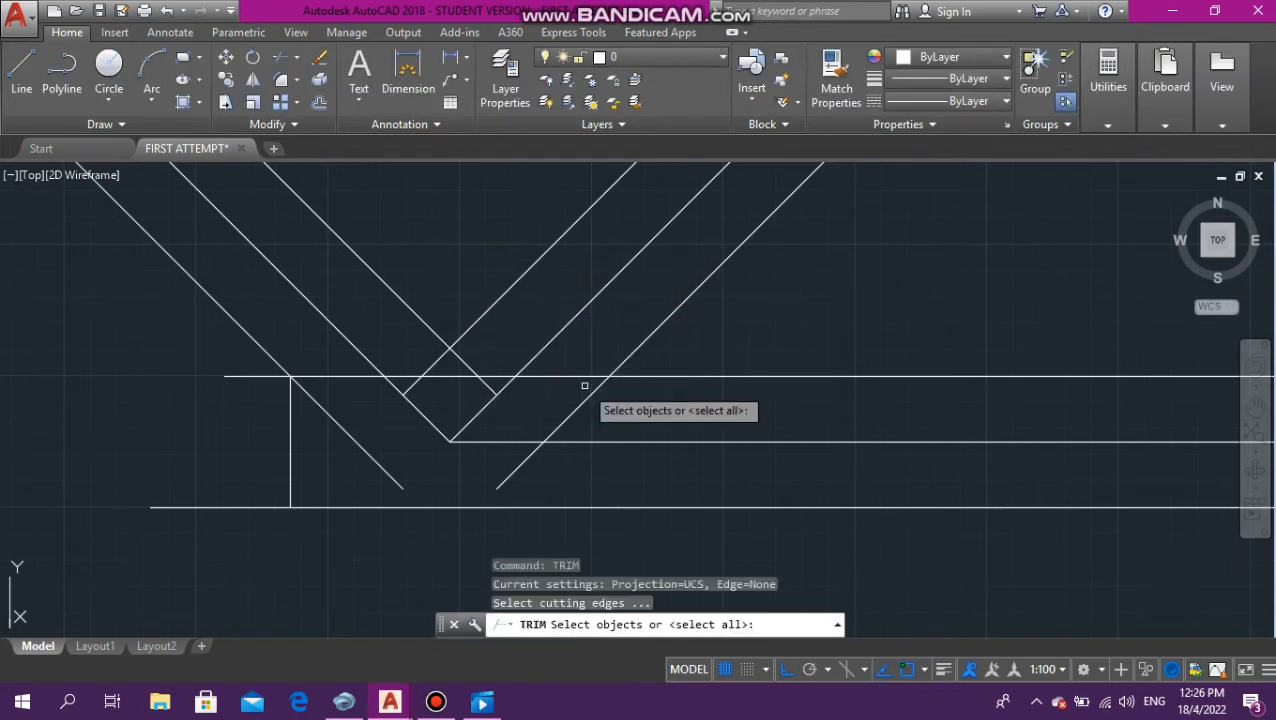
key(Return)
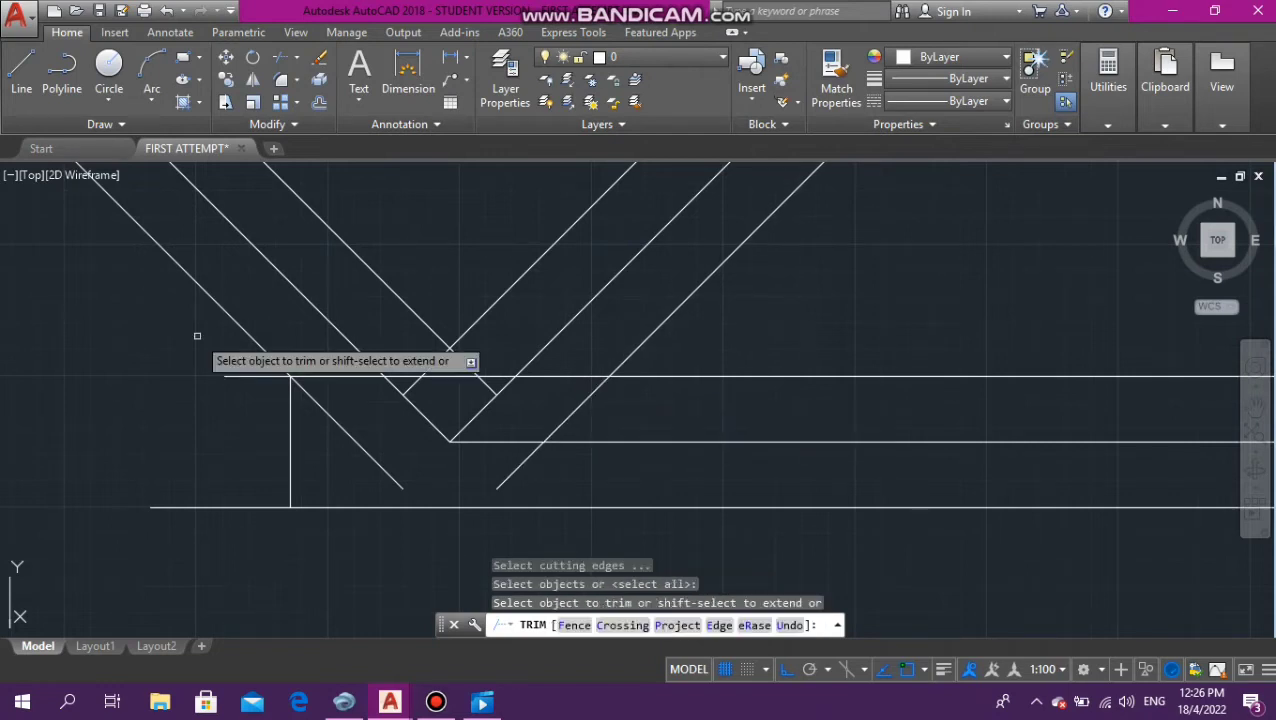
click(234, 373)
click(234, 420)
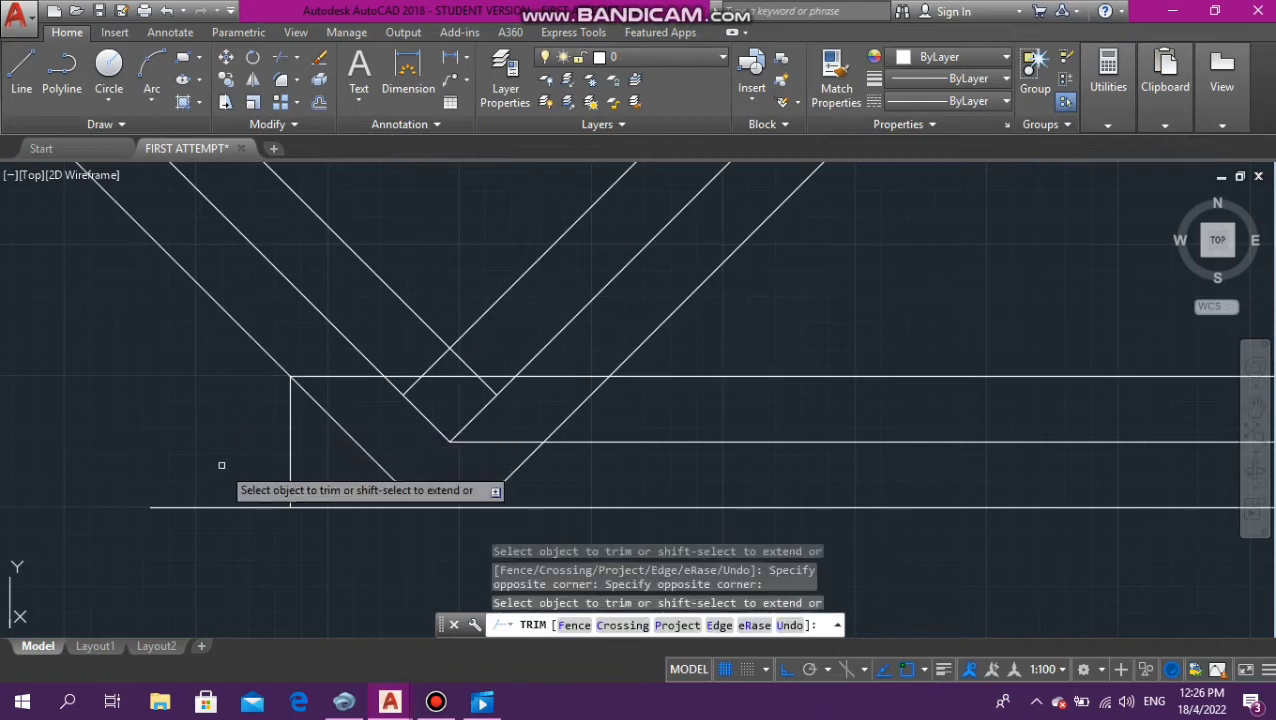
click(216, 507)
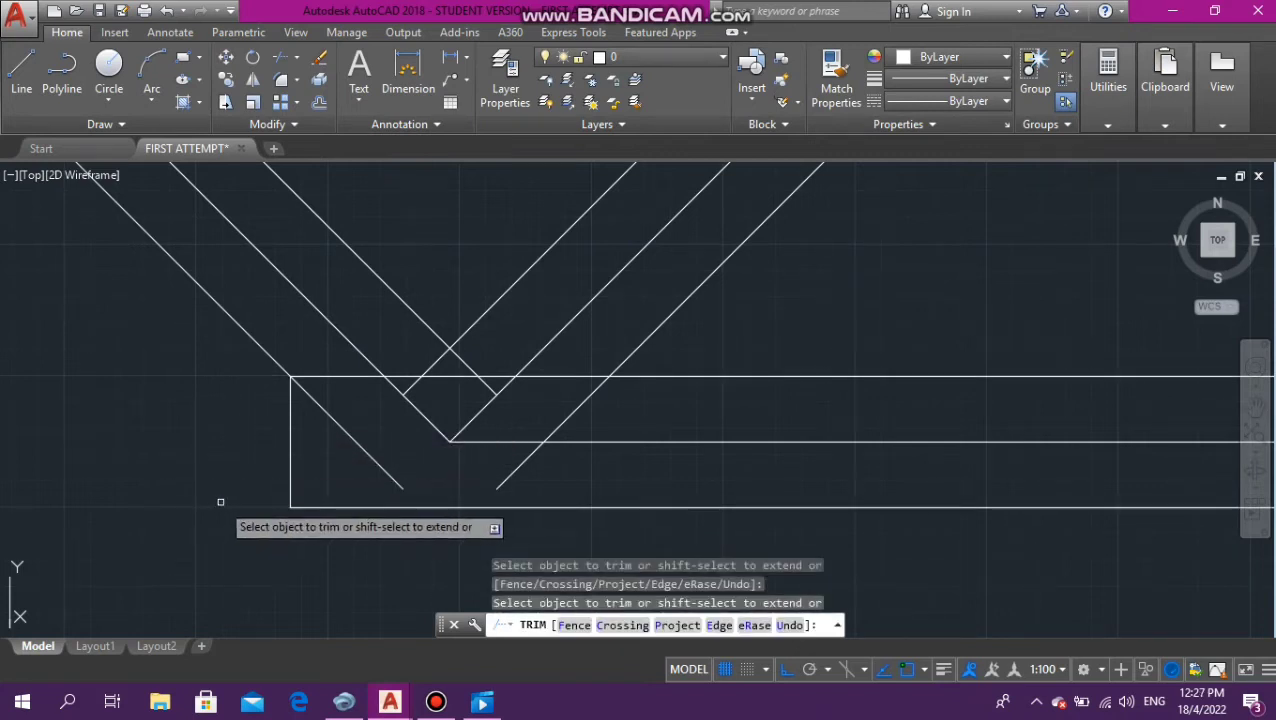
Trim the diagonal lines where they run below the upper horizontal line and delete the leftover short diagonal piece
click(374, 446)
click(295, 470)
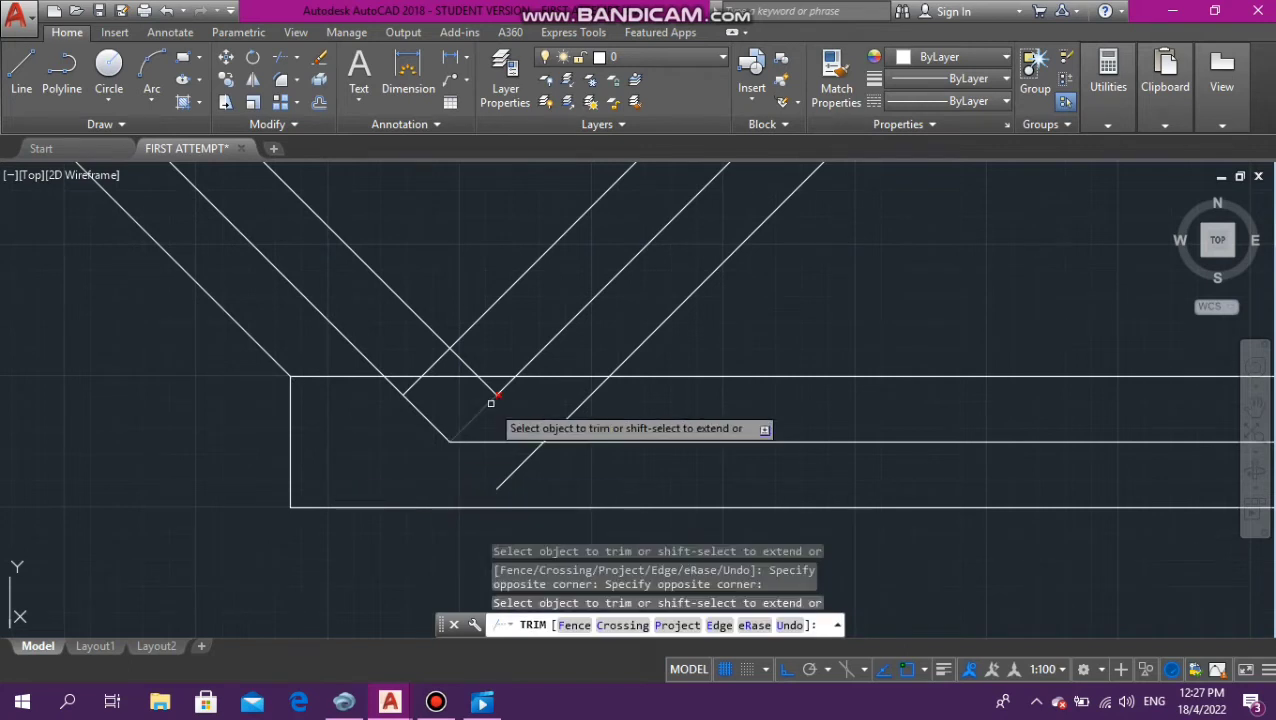
click(488, 397)
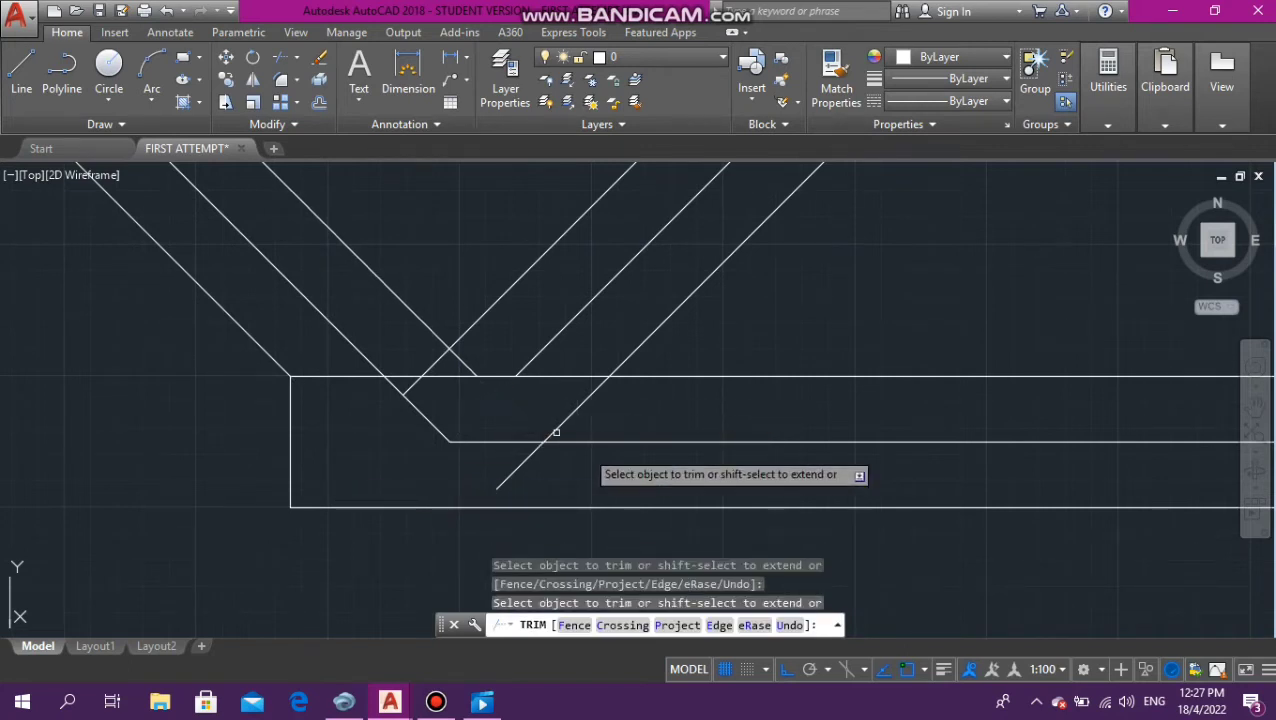
click(590, 409)
click(514, 419)
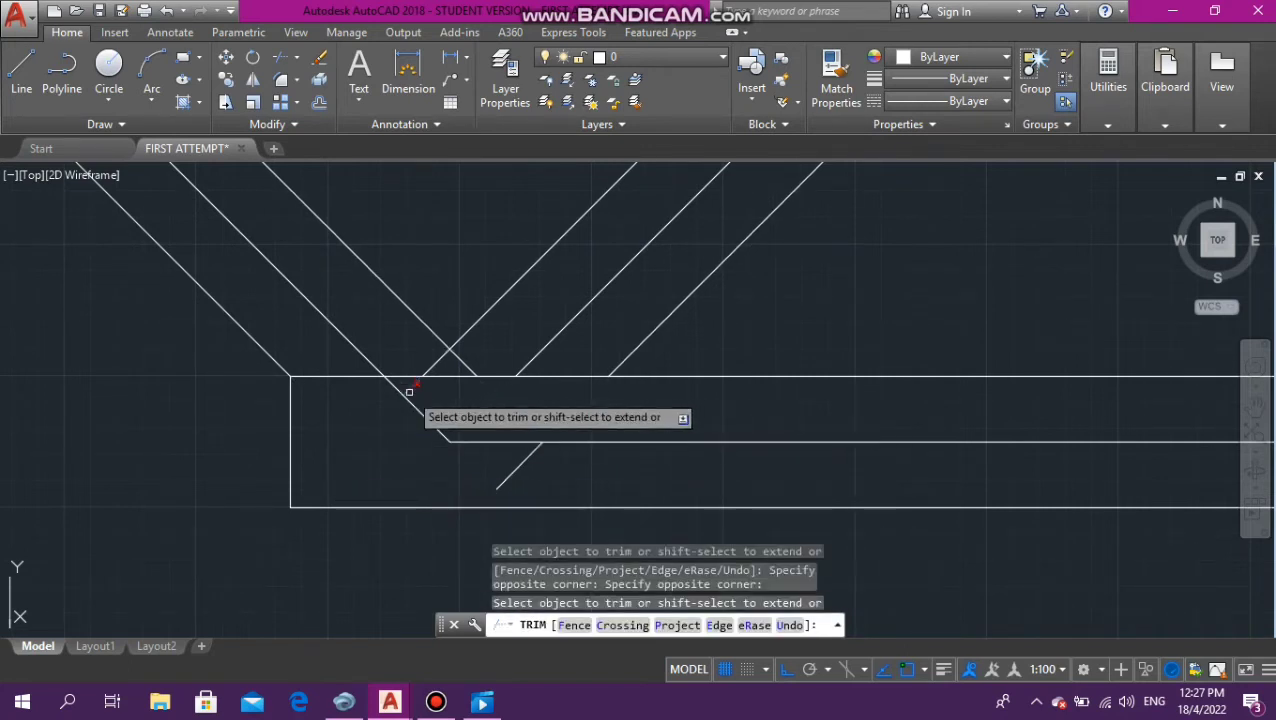
click(404, 396)
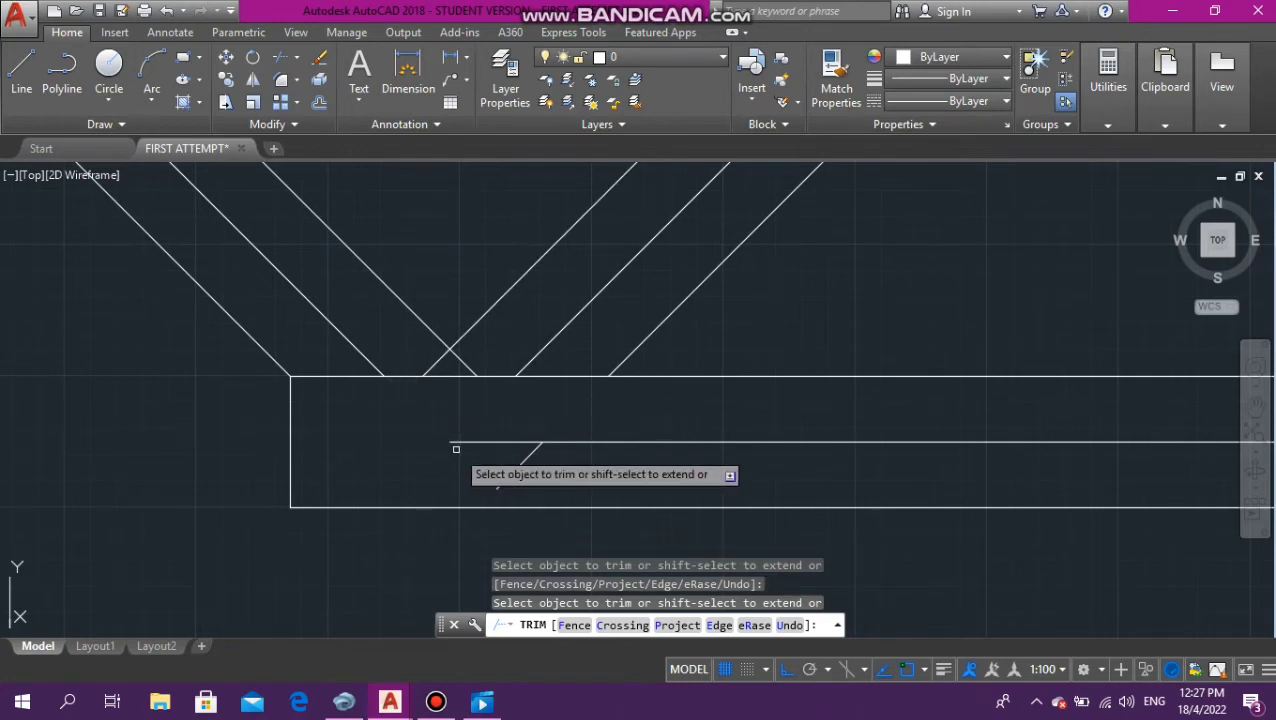
key(Escape)
key(Escape)
key(Escape)
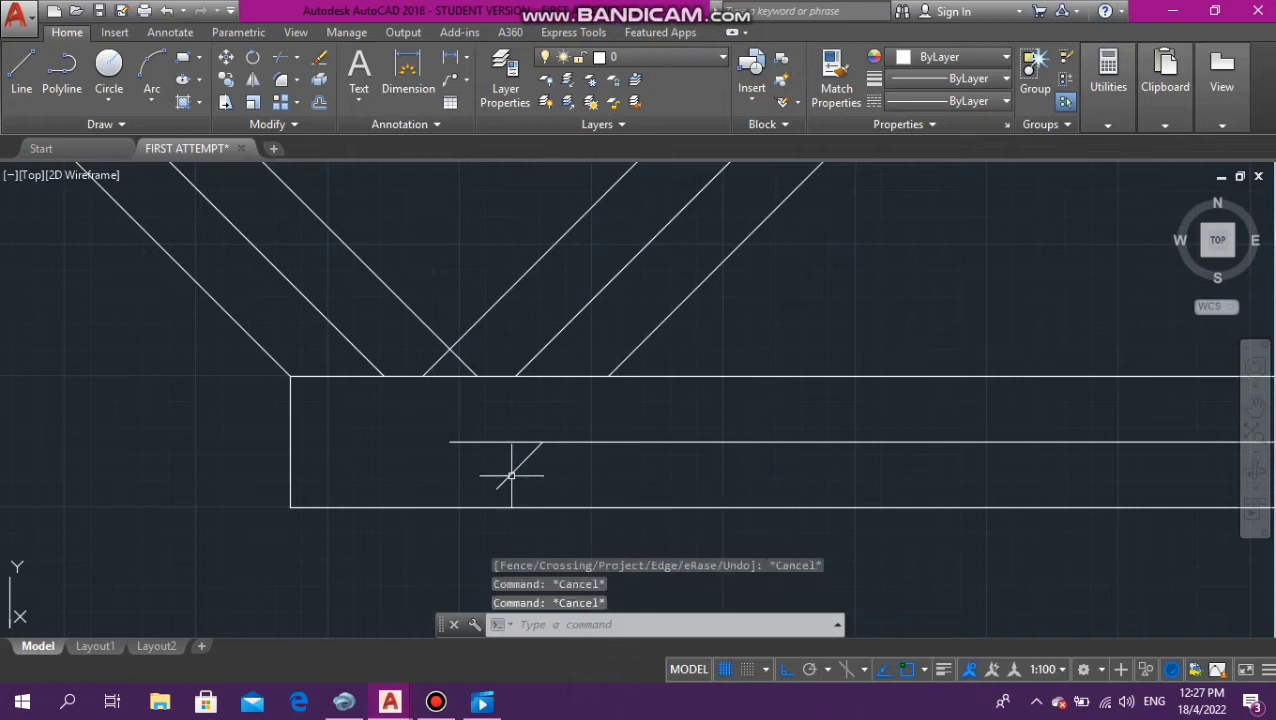
click(511, 476)
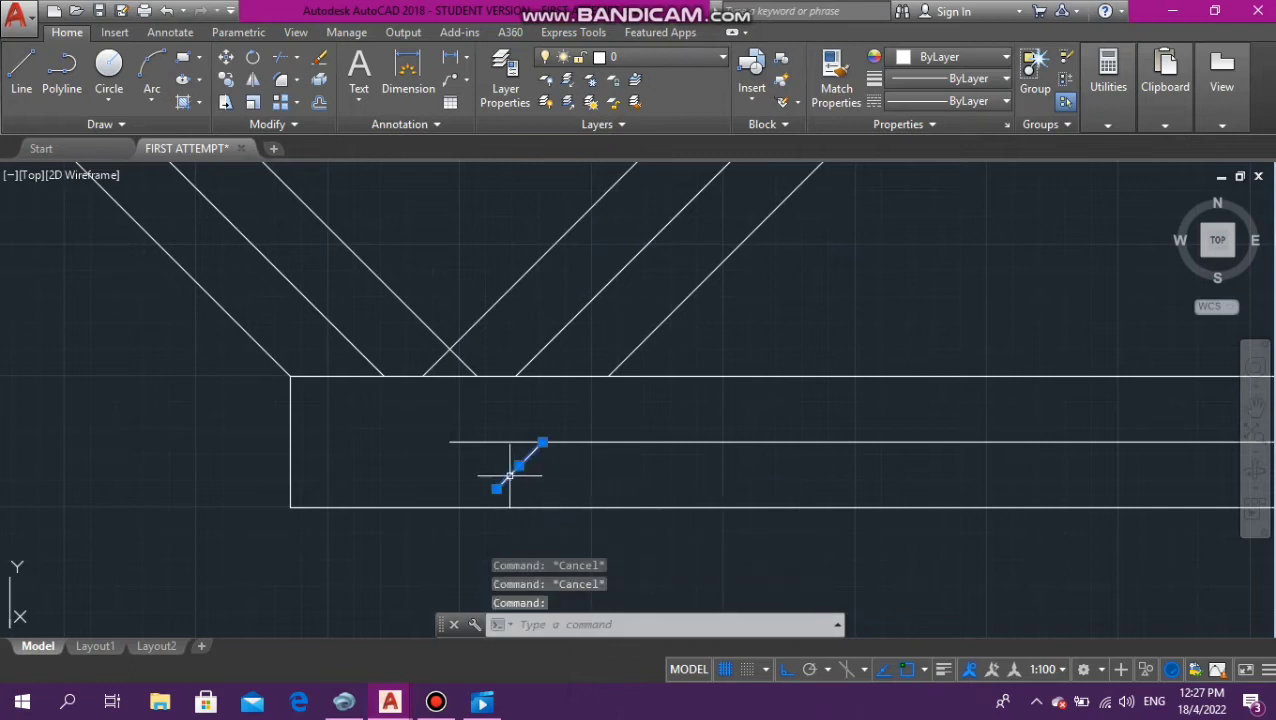
key(Delete)
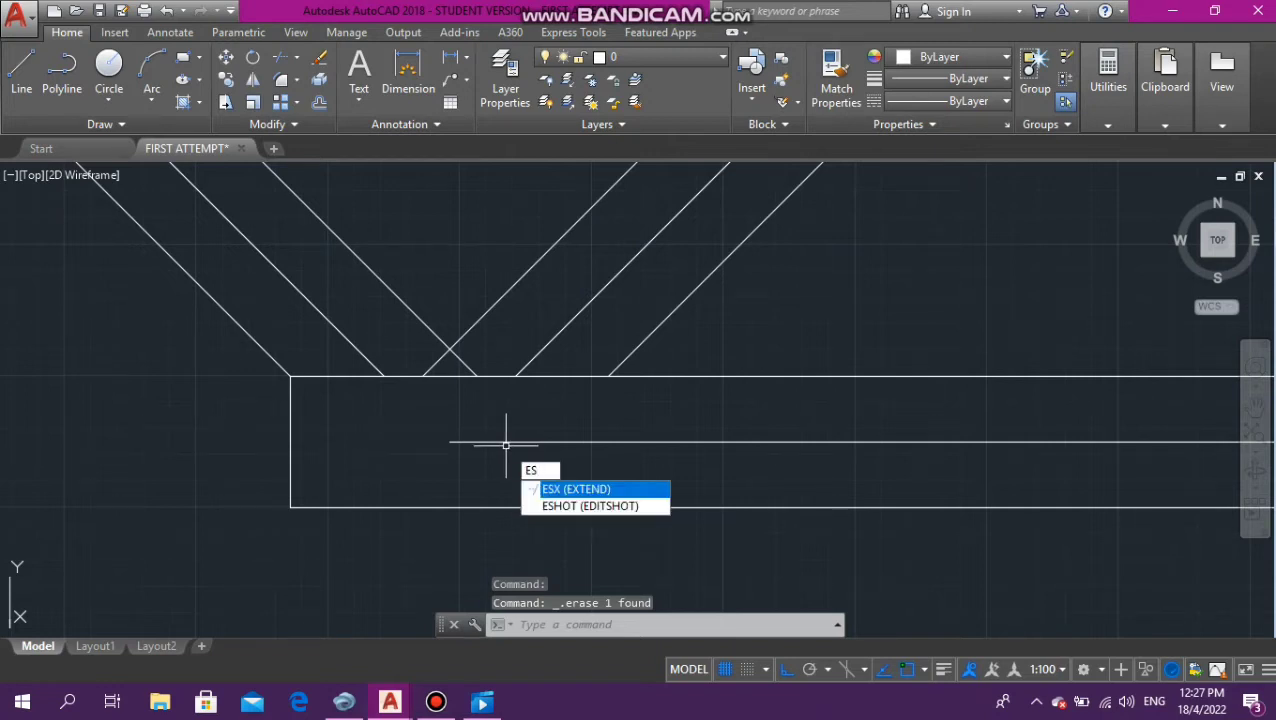
Extend the middle horizontal line to the vertical closing line
key(Return)
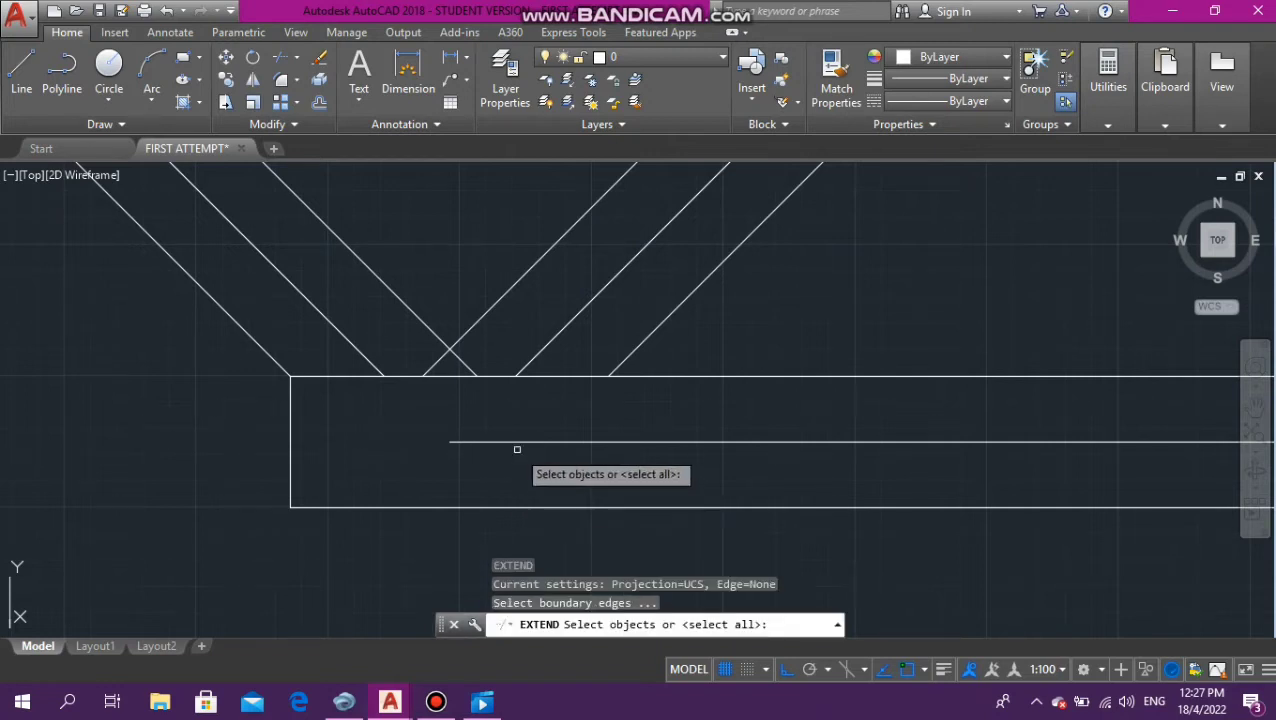
key(Return)
click(515, 441)
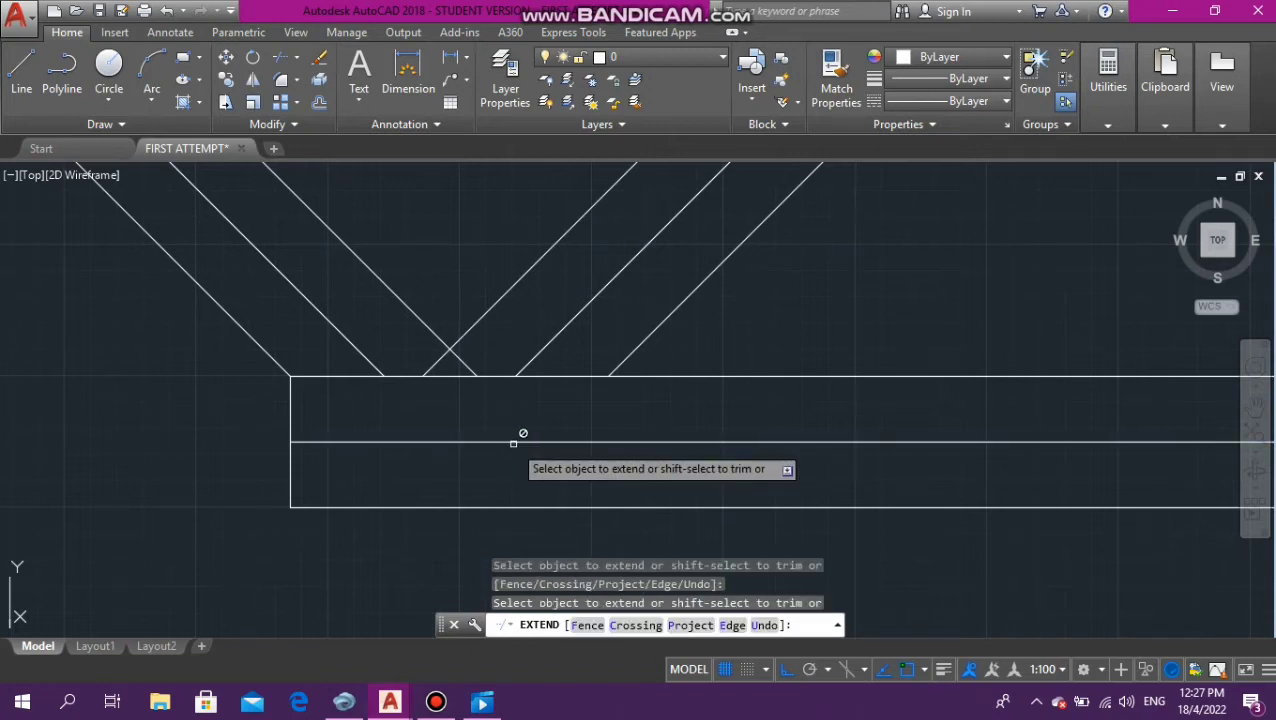
scroll(512, 445, down, 5)
key(Escape)
key(Escape)
key(Escape)
scroll(490, 448, down, 4)
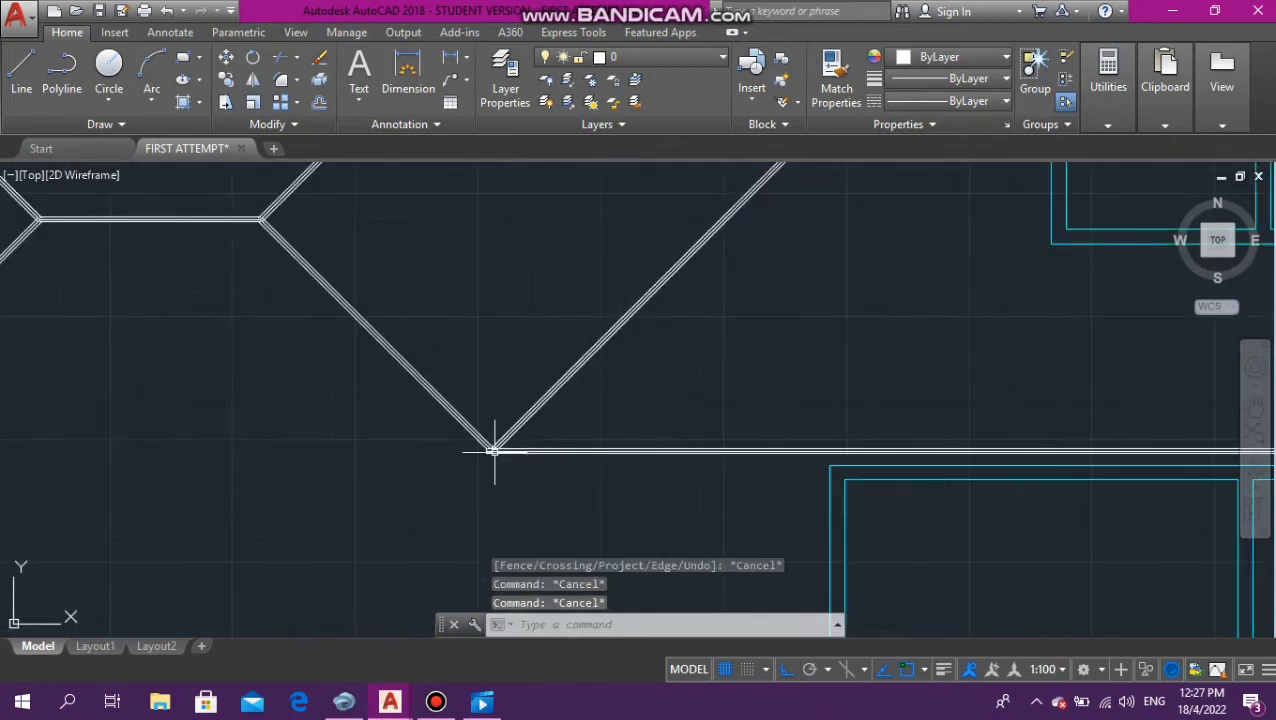
Compare the cleaned ridge junction with the same junction and its rafters in the completed roof framing plan
scroll(490, 450, up, 4)
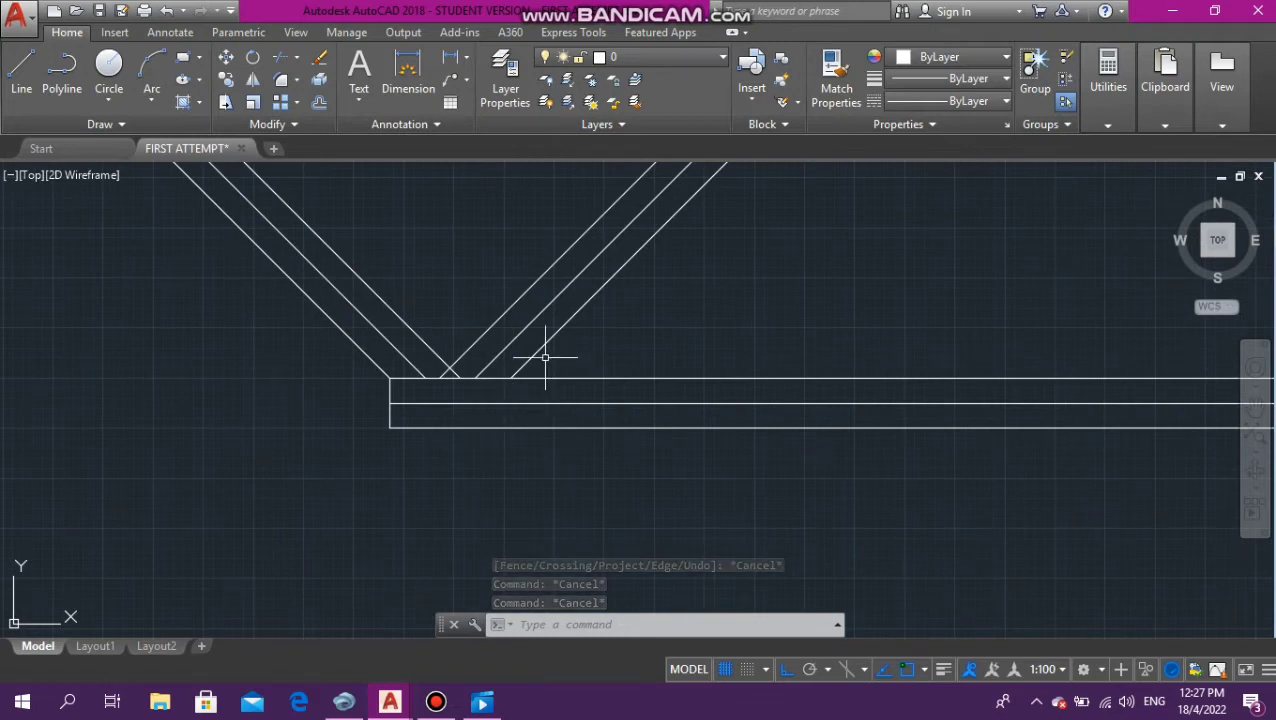
scroll(545, 357, down, 10)
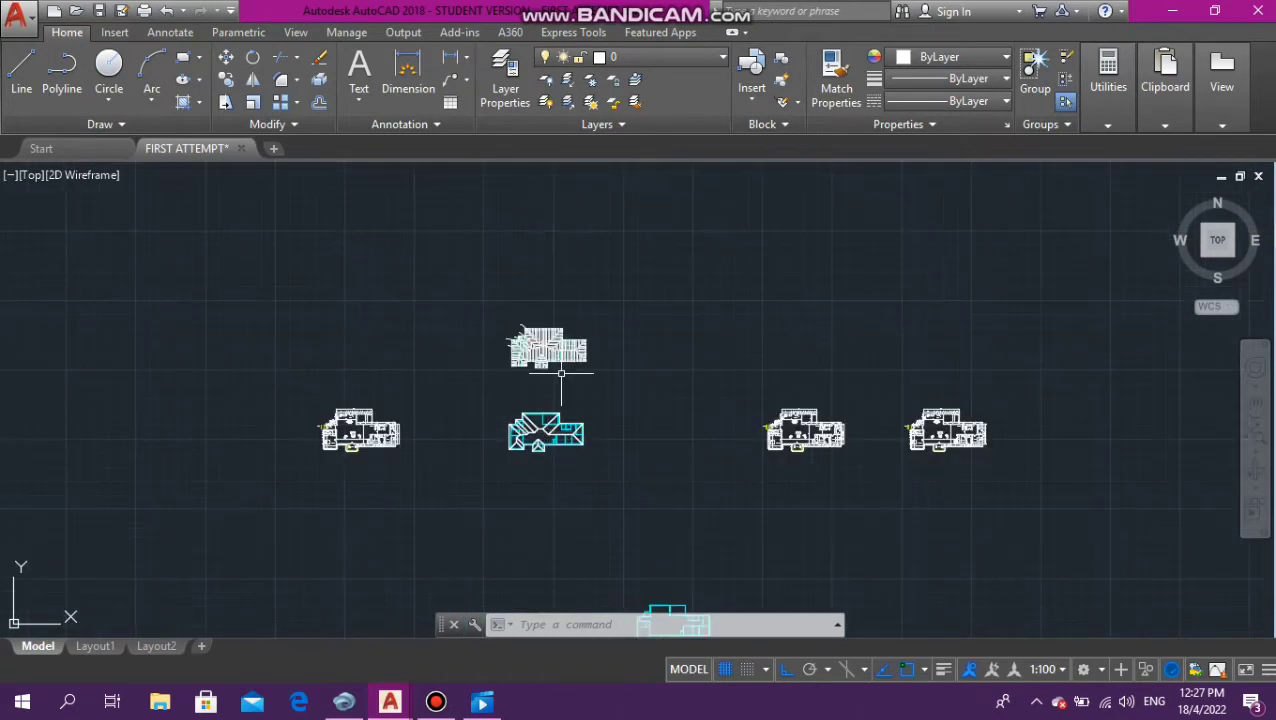
scroll(548, 342, up, 10)
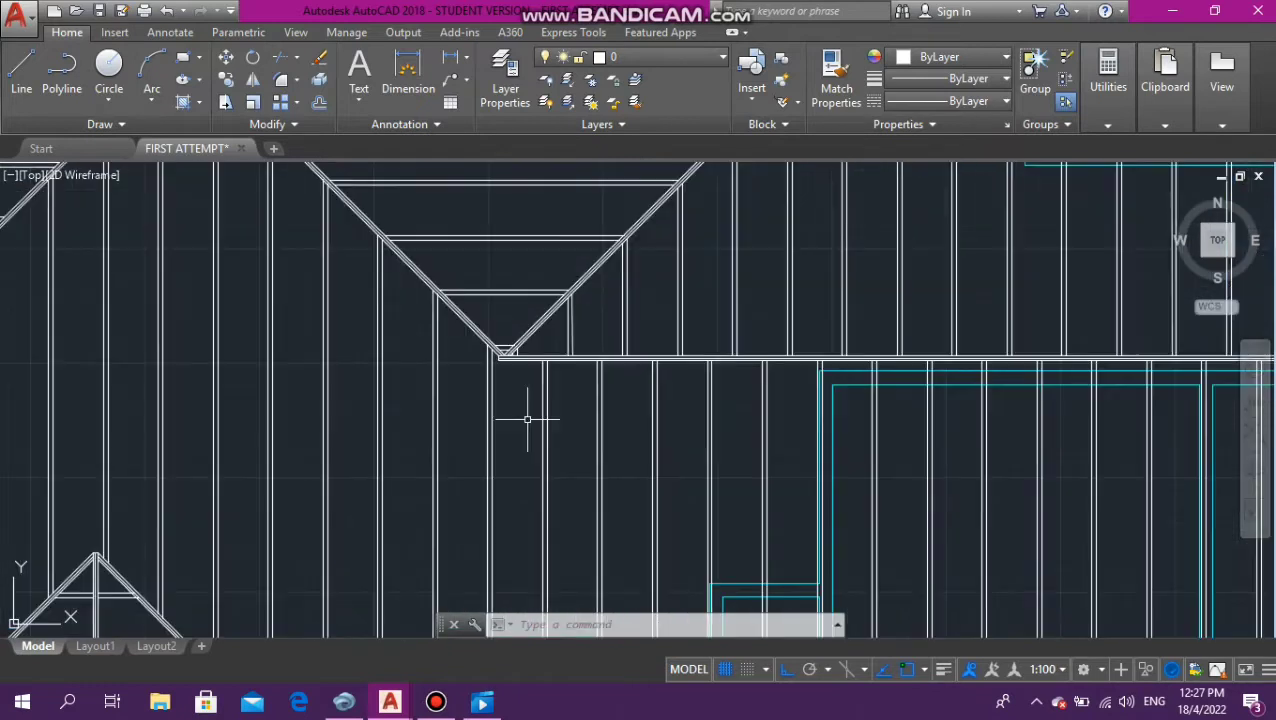
scroll(532, 357, up, 5)
scroll(598, 357, down, 6)
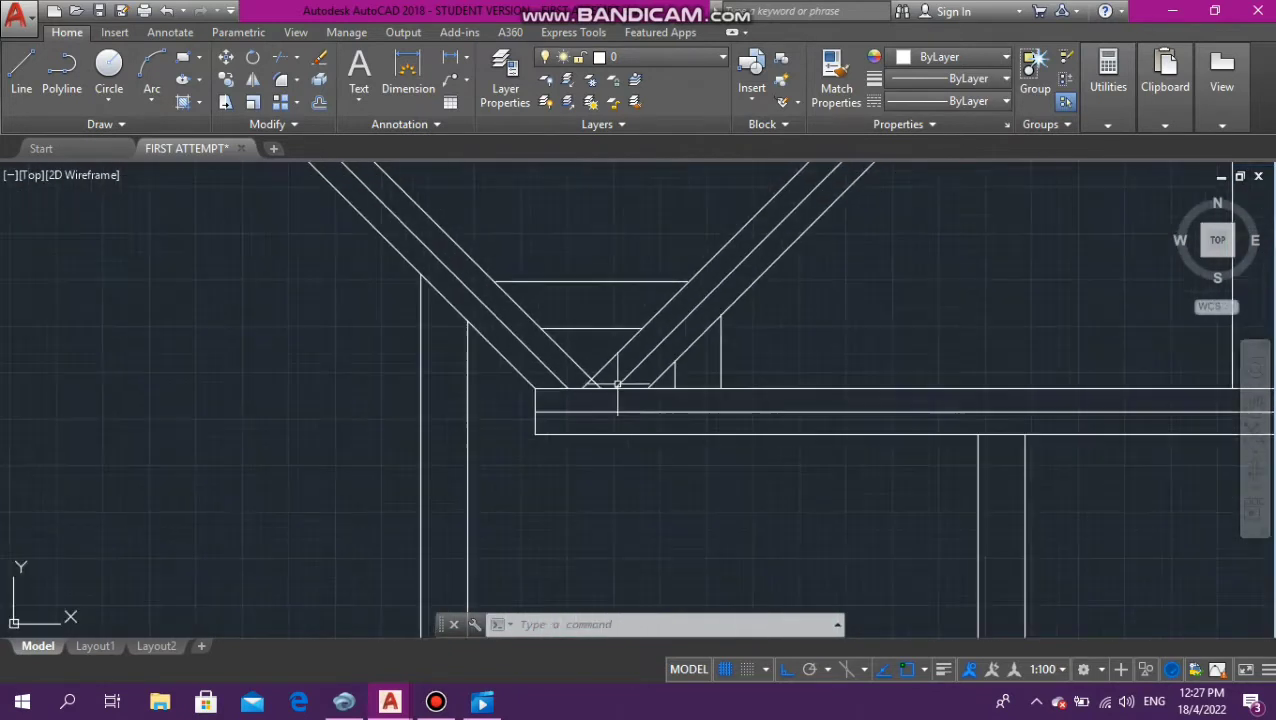
scroll(597, 356, down, 8)
scroll(618, 392, up, 6)
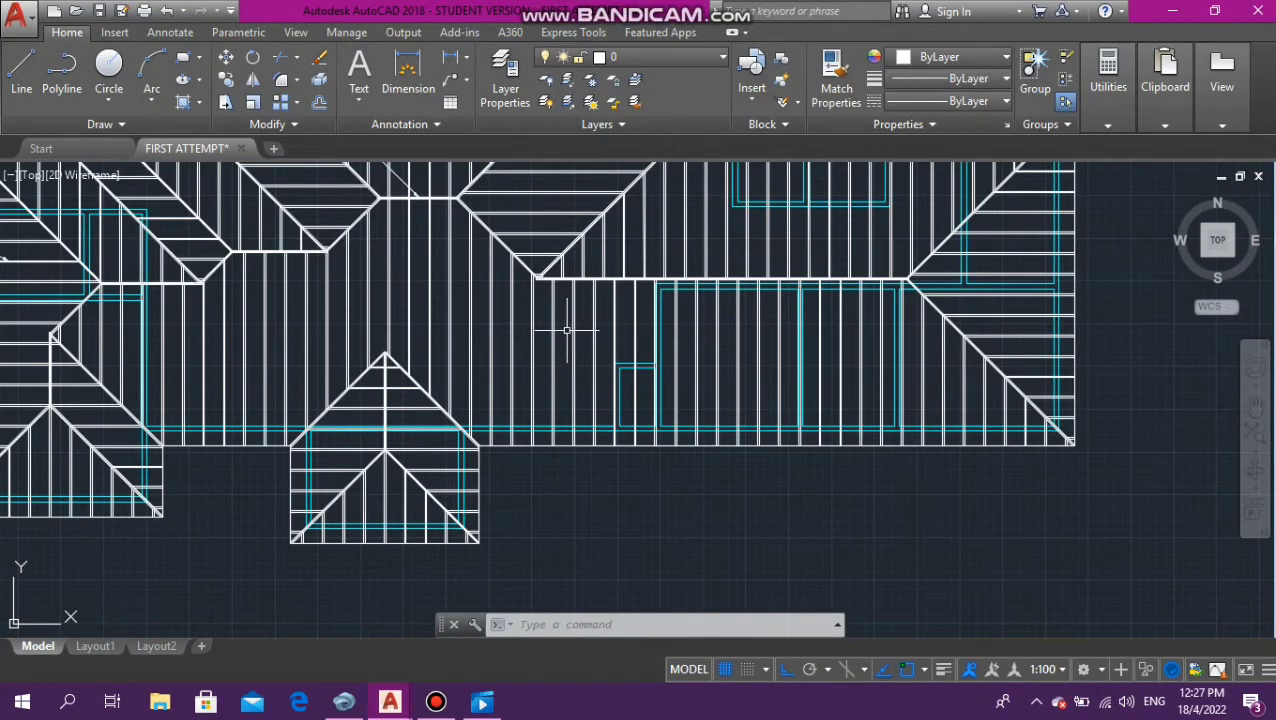
click(590, 363)
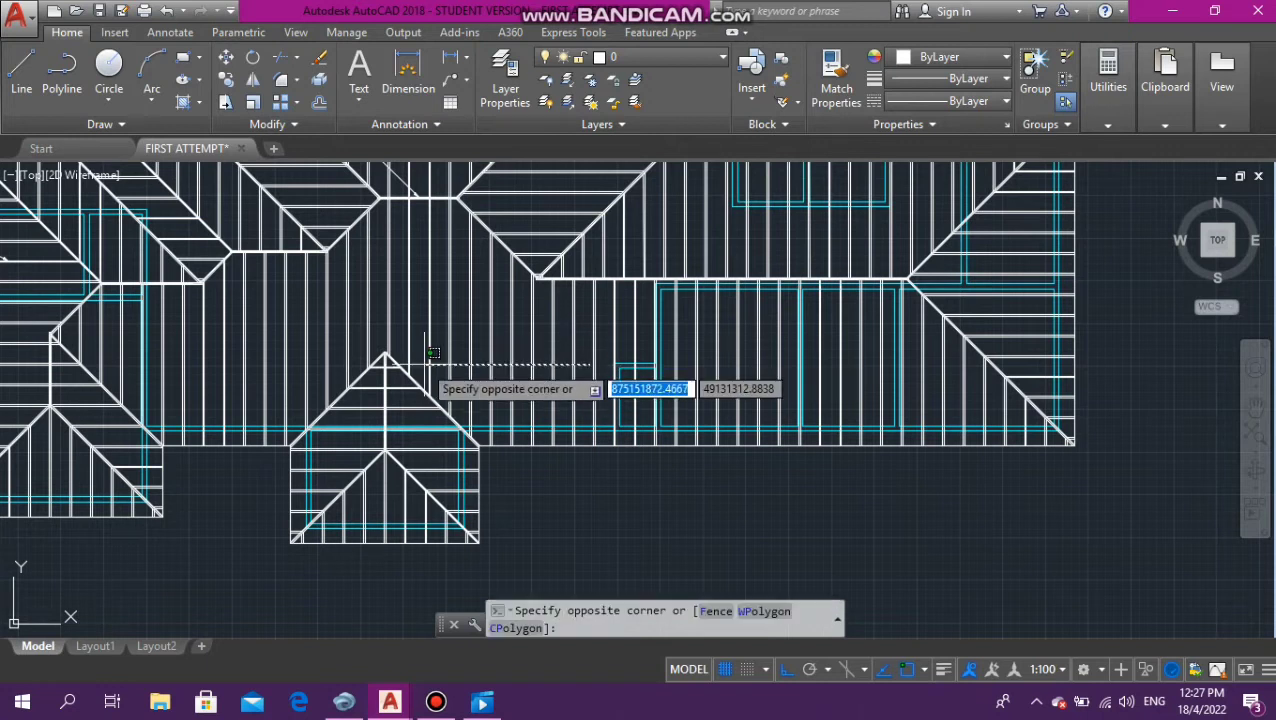
click(437, 321)
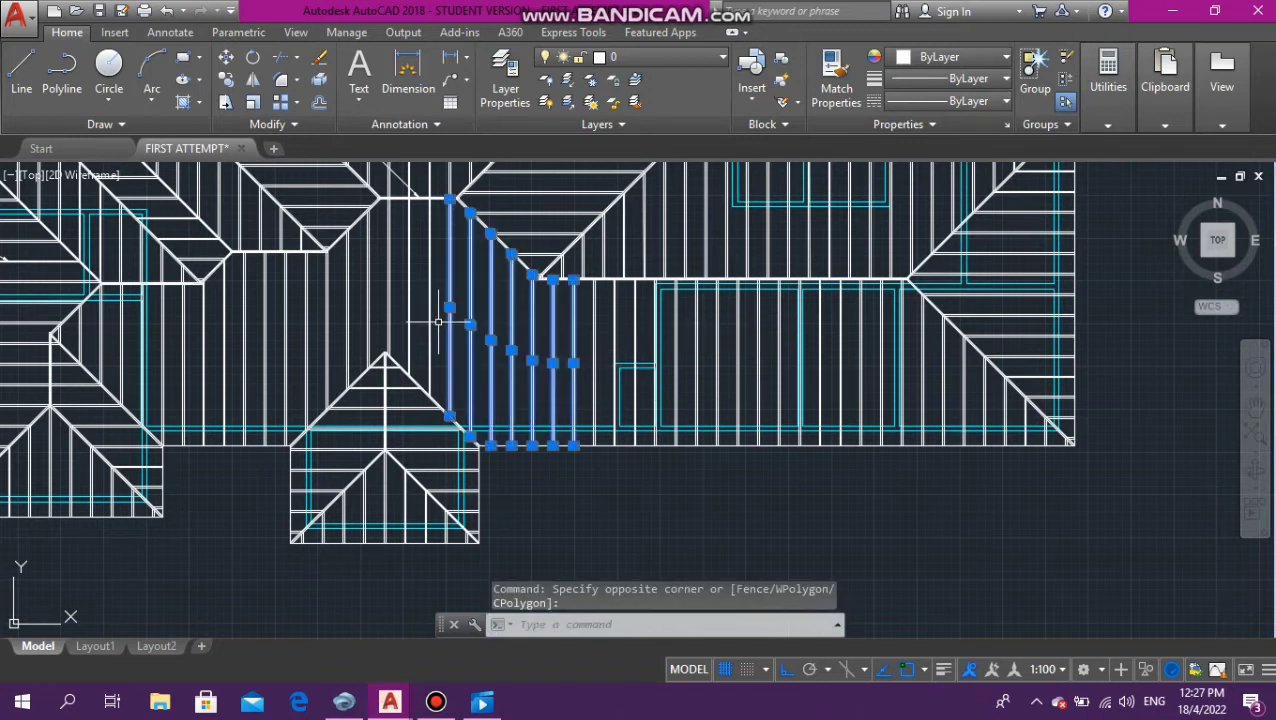
key(Escape)
key(Escape)
key(Escape)
Stretch the upper line of the short central ridge past the diagonal member lines at its east junction
scroll(550, 360, down, 6)
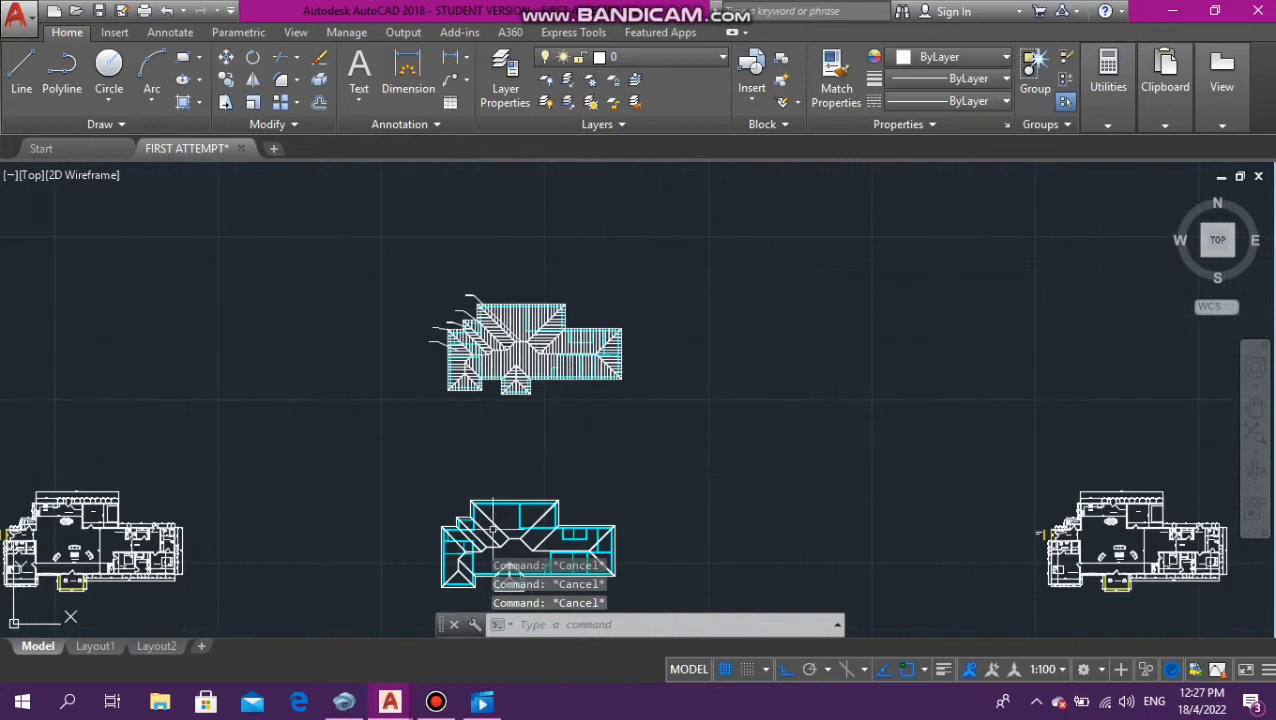
scroll(550, 410, down, 4)
scroll(538, 458, up, 6)
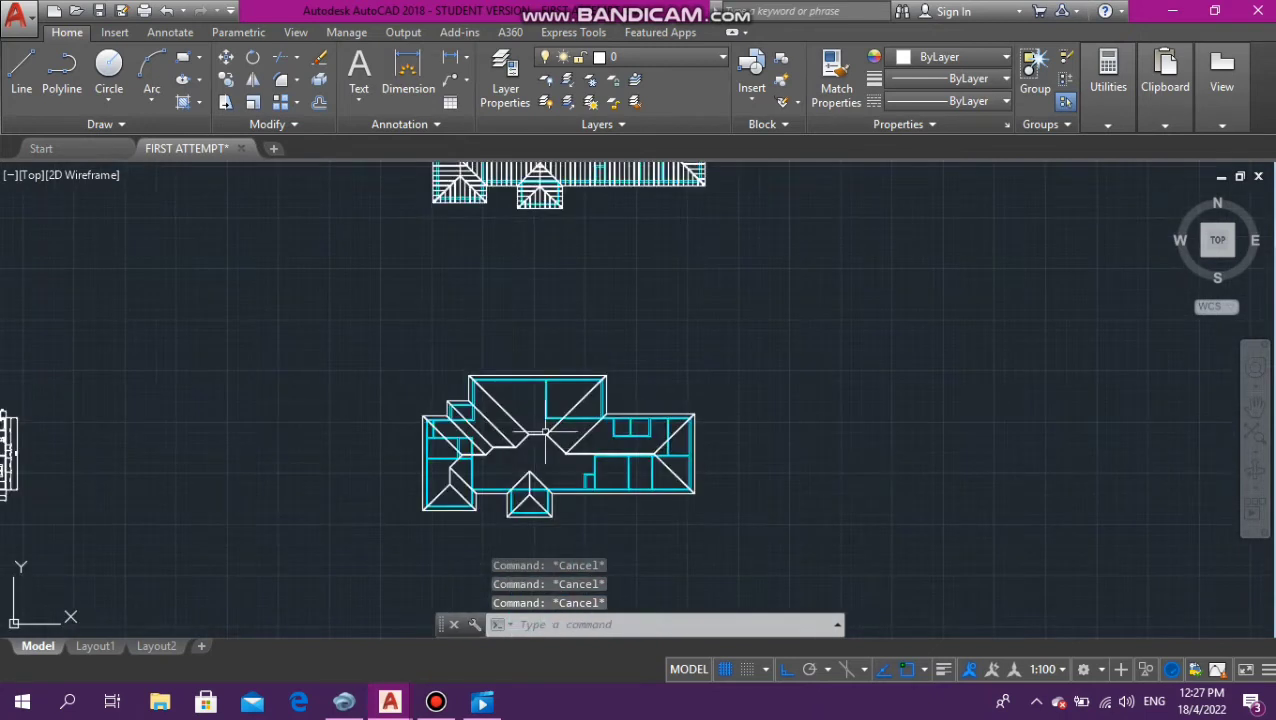
scroll(576, 441, up, 3)
scroll(576, 441, up, 6)
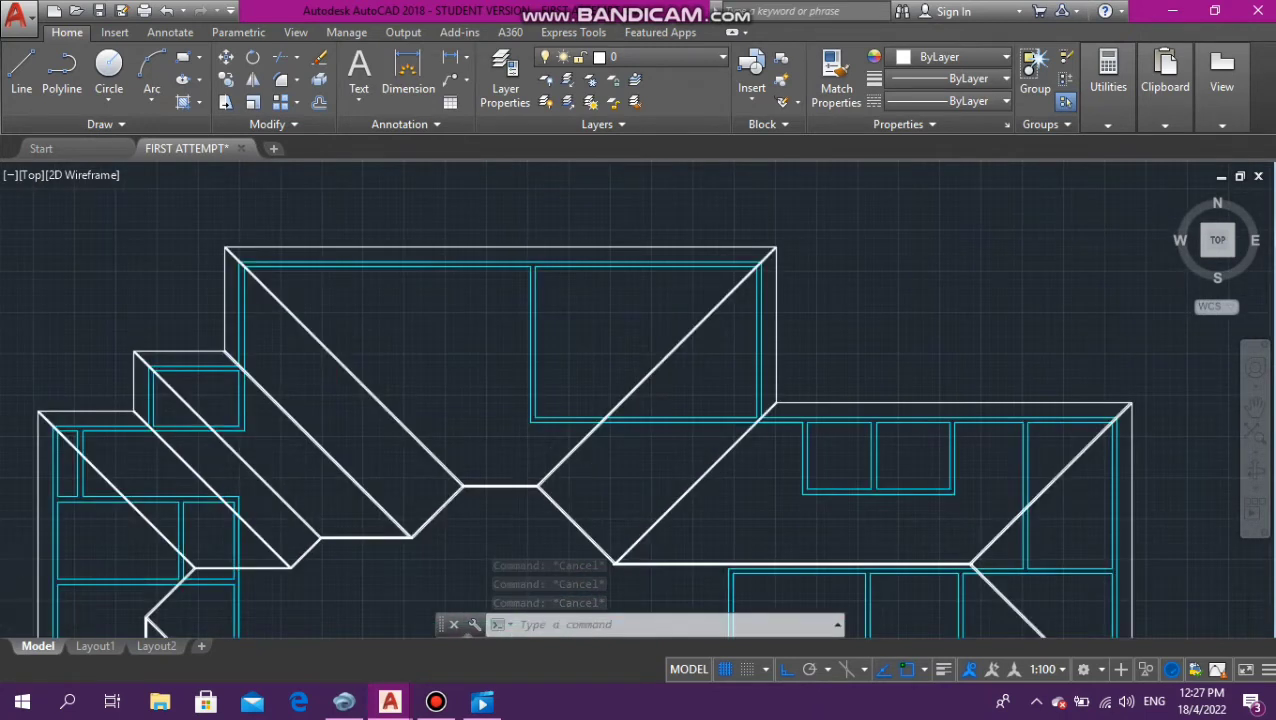
scroll(470, 507, up, 3)
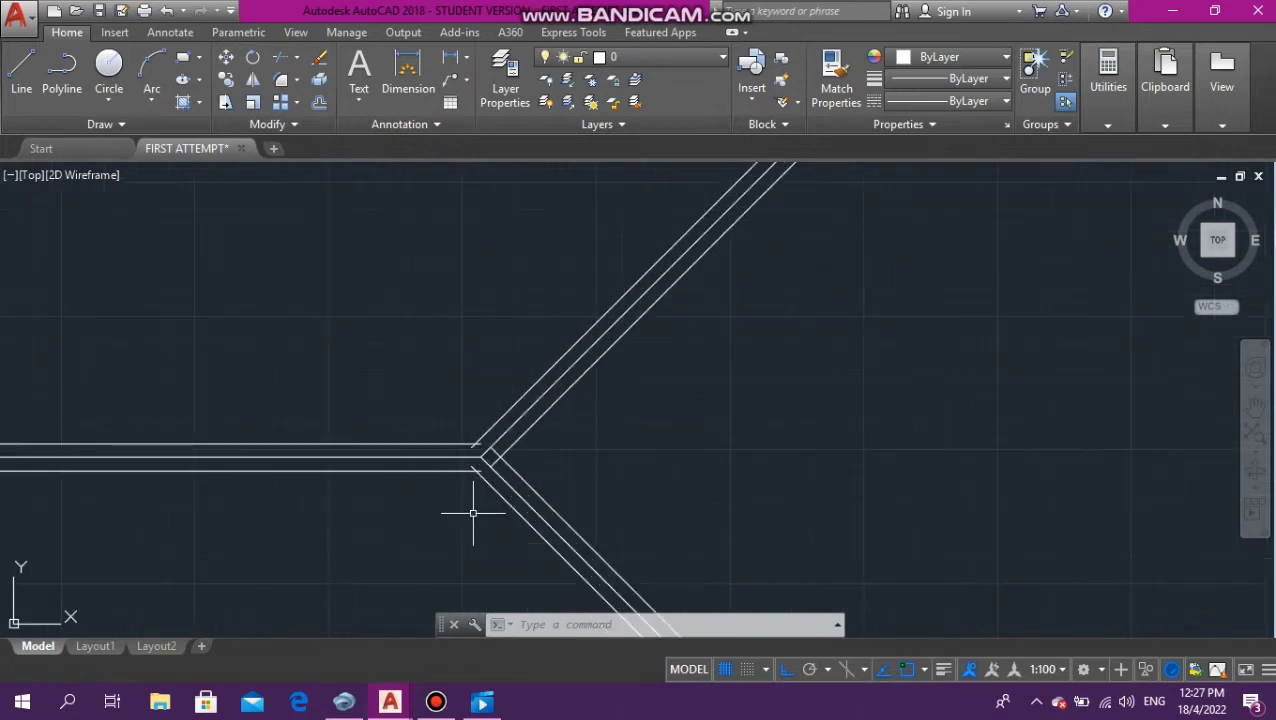
scroll(489, 430, up, 3)
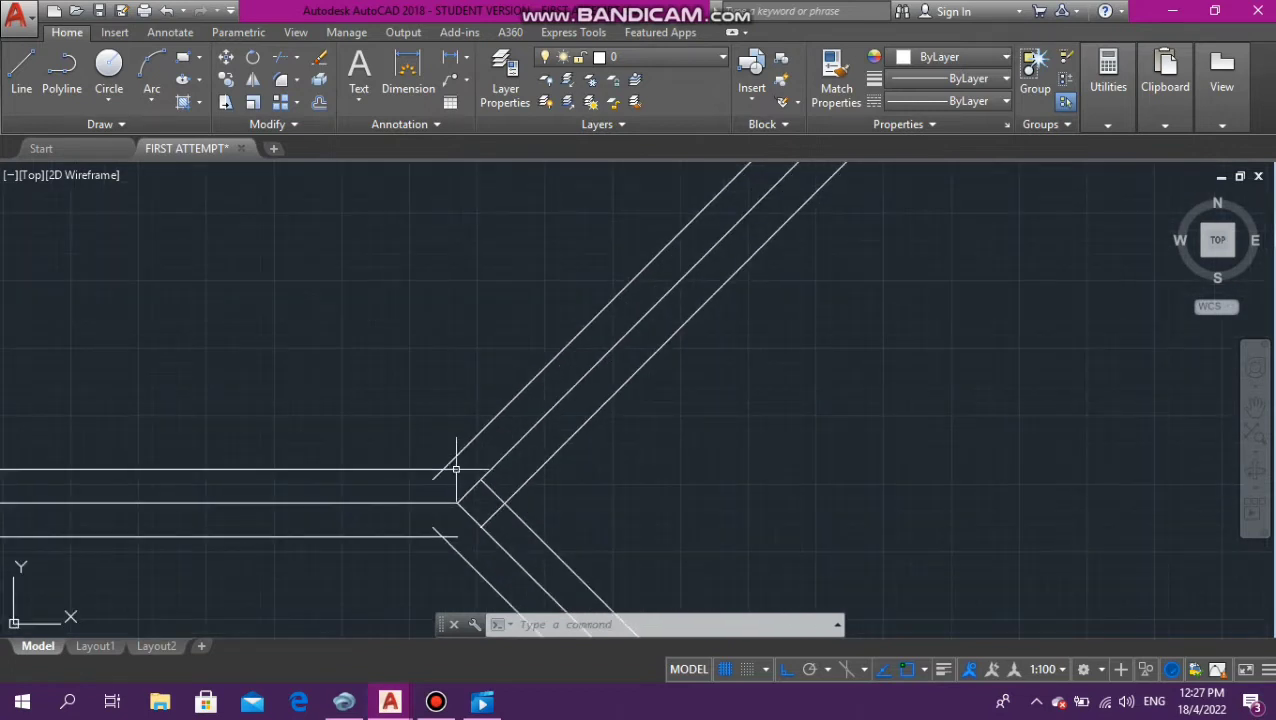
click(455, 468)
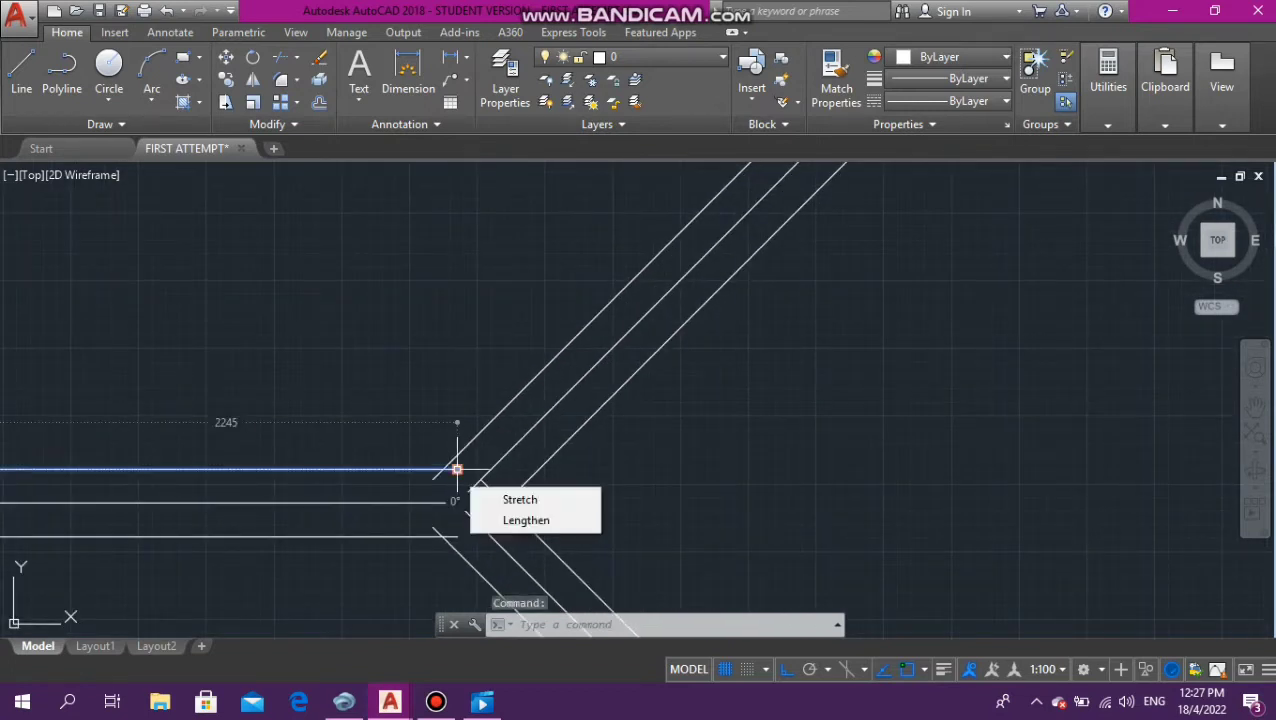
click(457, 469)
click(587, 480)
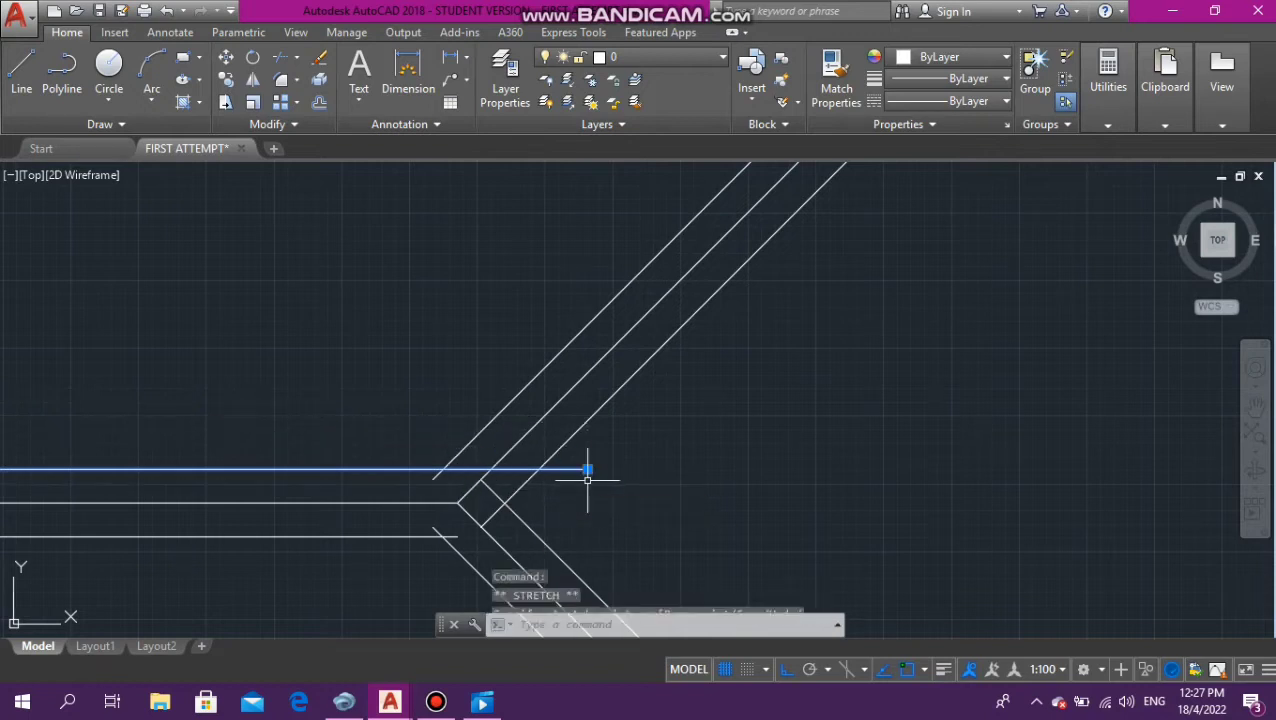
key(Escape)
key(Escape)
key(Escape)
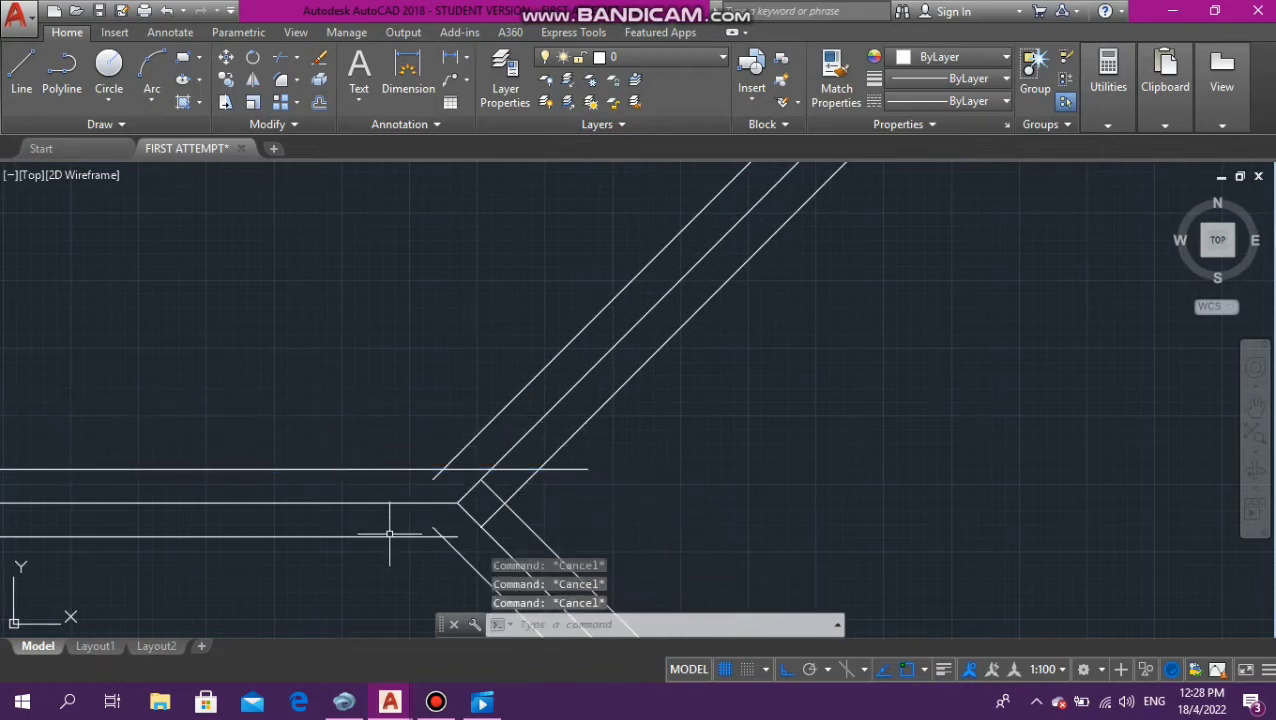
Stretch the lower line of the same ridge horizontally by about 93 units, past the diagonal member lines
click(456, 538)
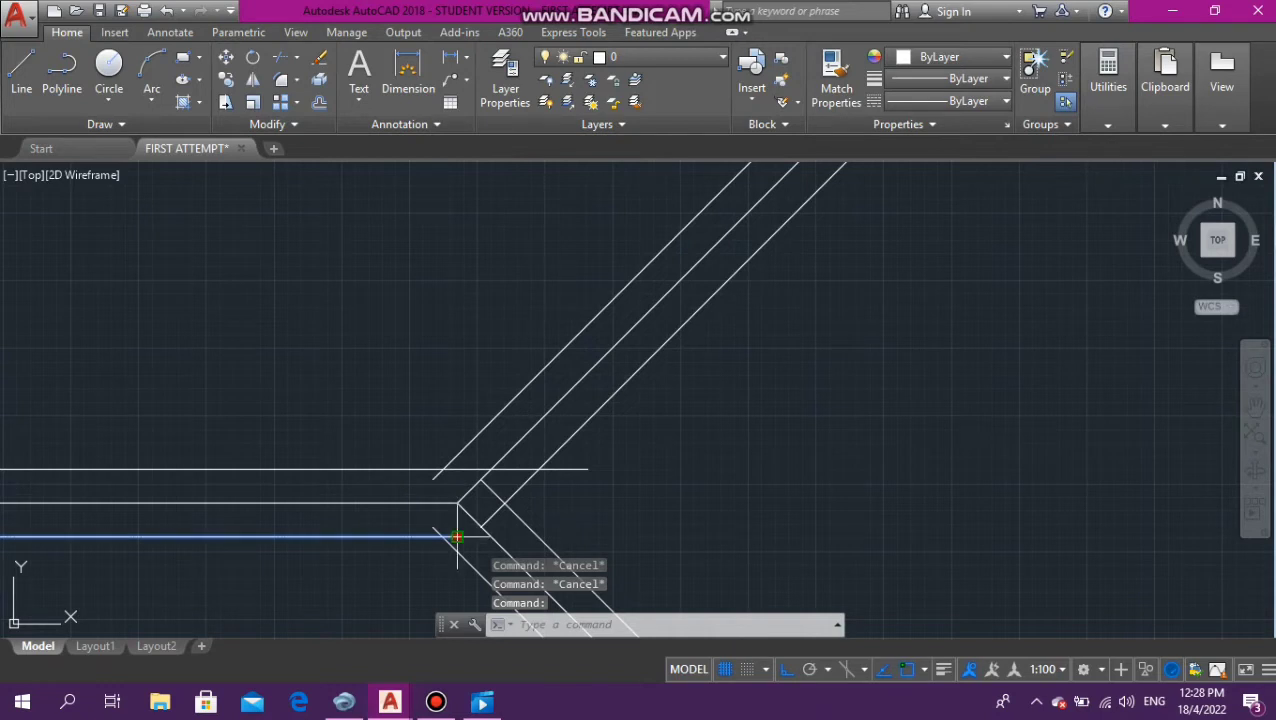
click(456, 538)
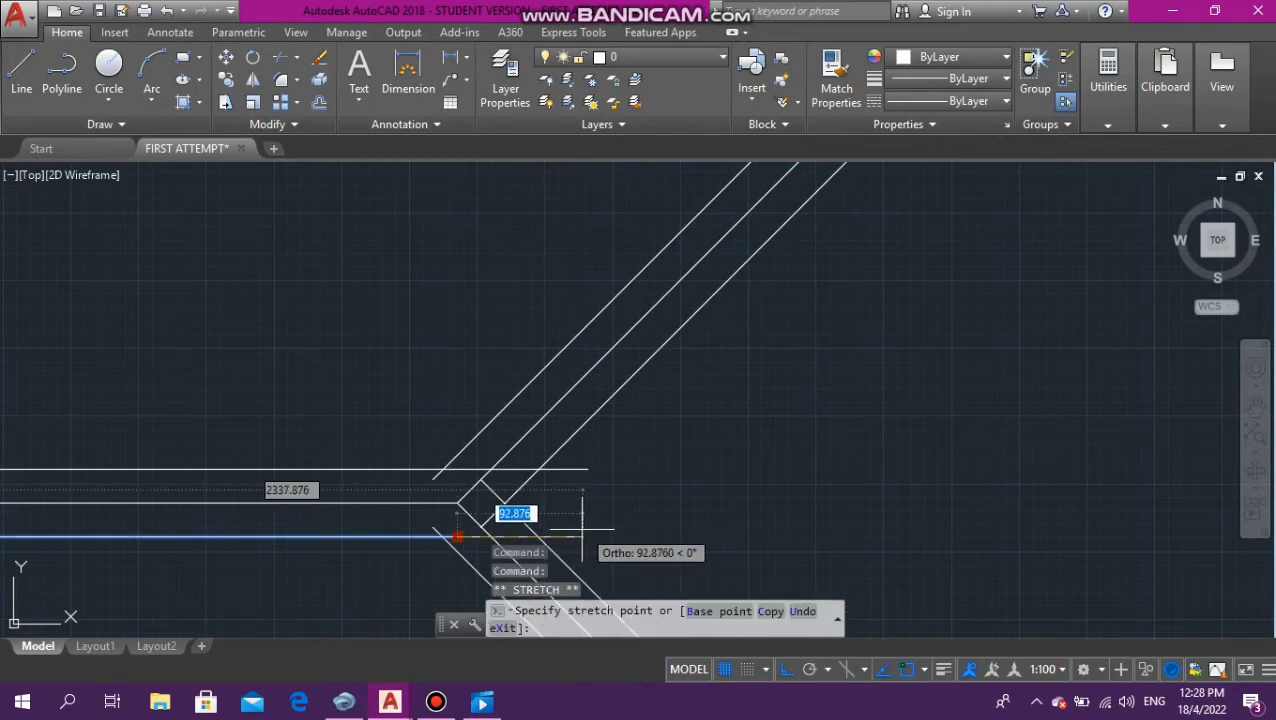
click(582, 527)
key(Escape)
key(Escape)
key(Escape)
scroll(510, 415, down, 4)
scroll(464, 281, up, 4)
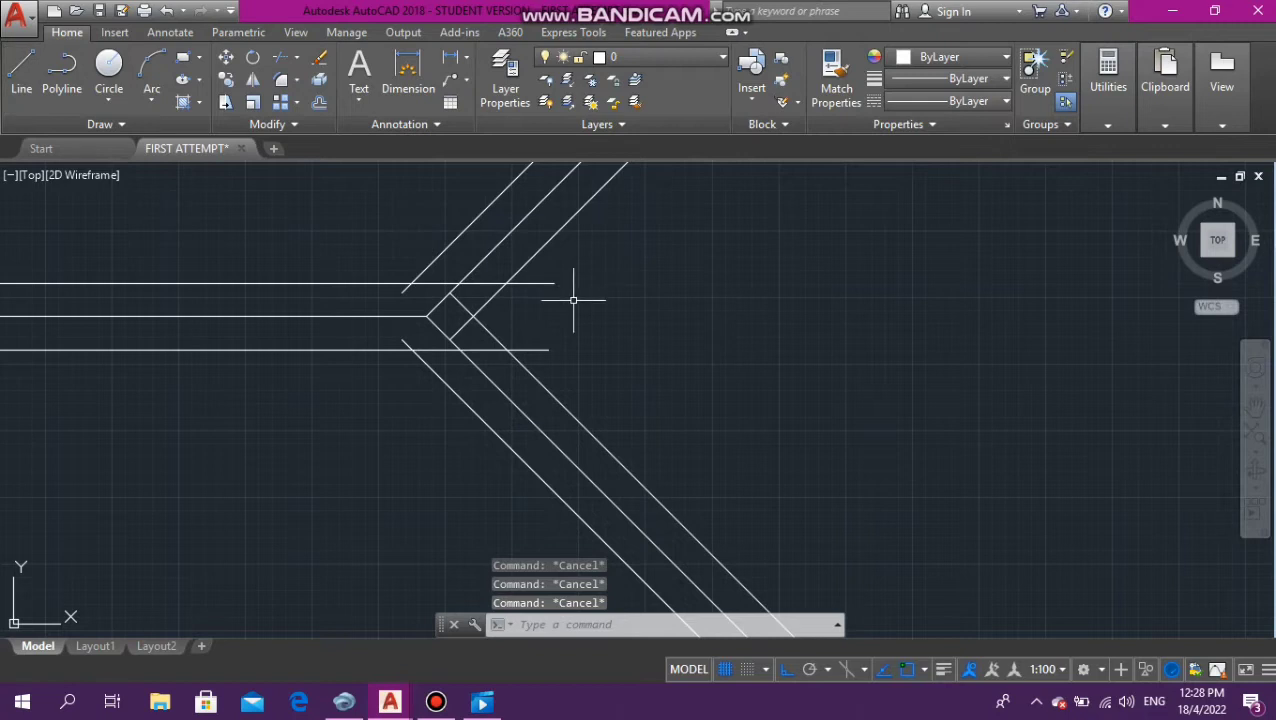
Draw a vertical closing line between the upper and lower ridge lines where they cross the outer diagonal lines
scroll(573, 299, up, 2)
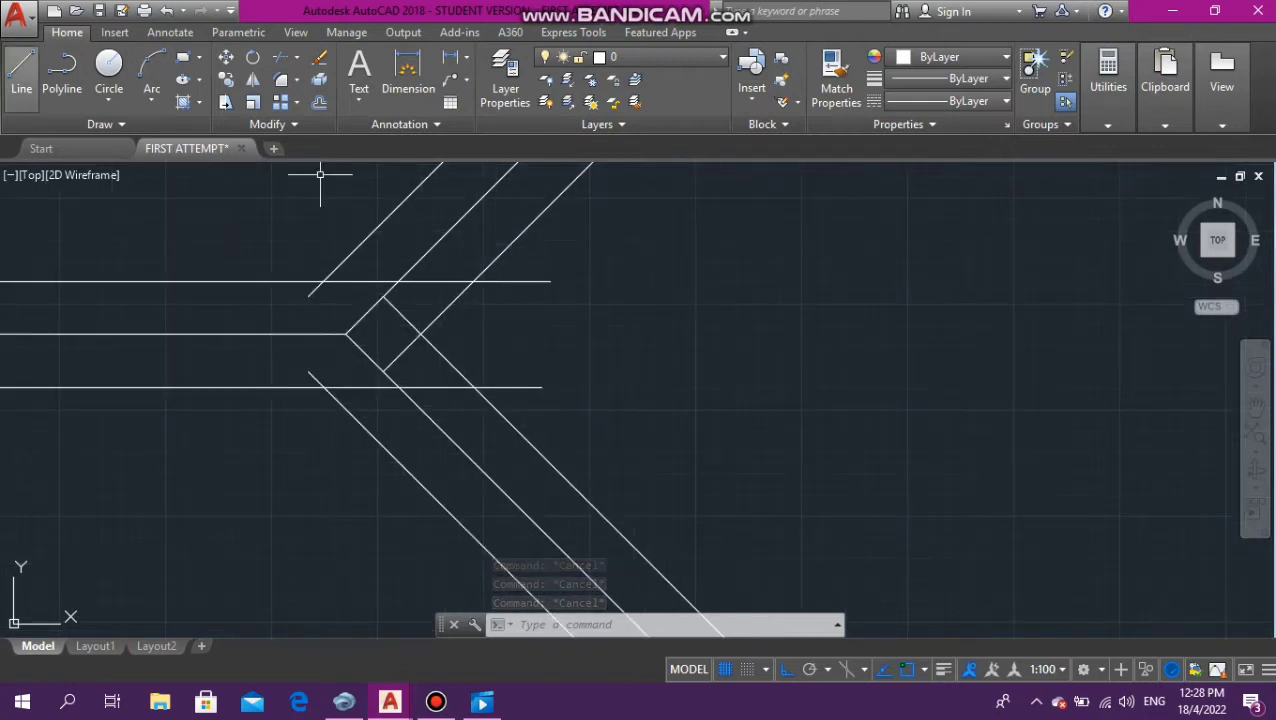
click(474, 282)
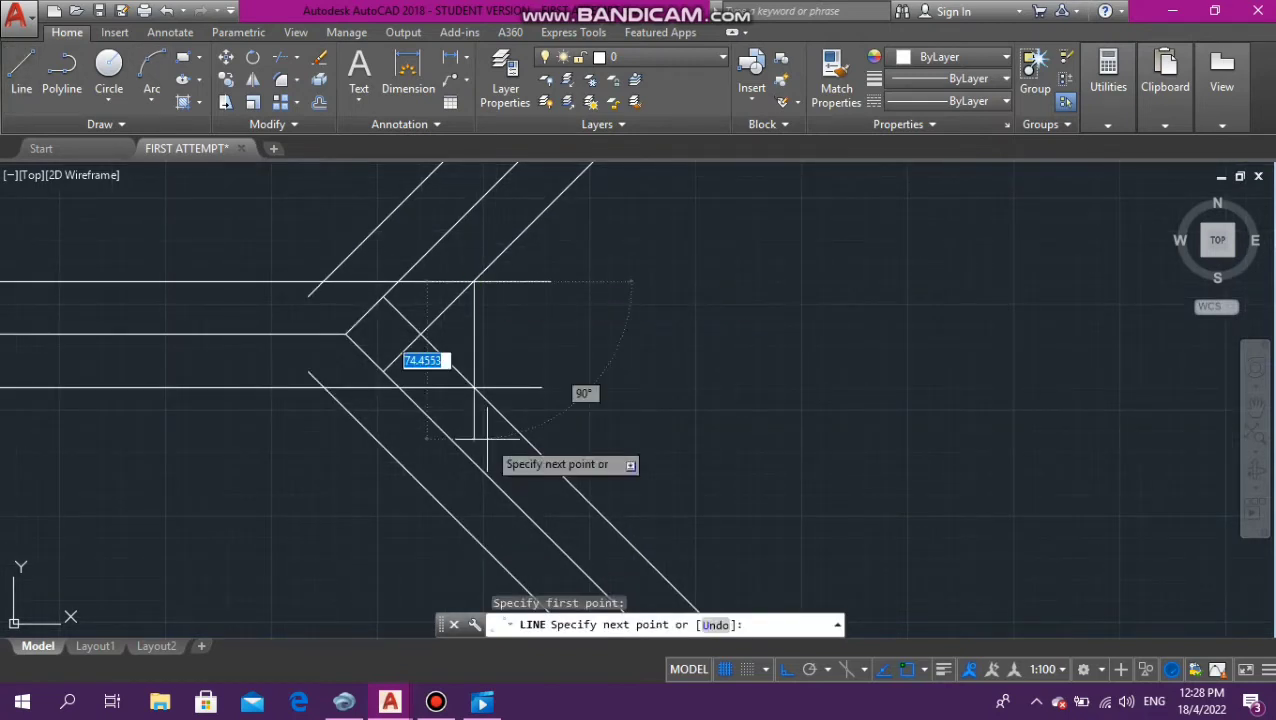
click(474, 387)
key(Escape)
key(Escape)
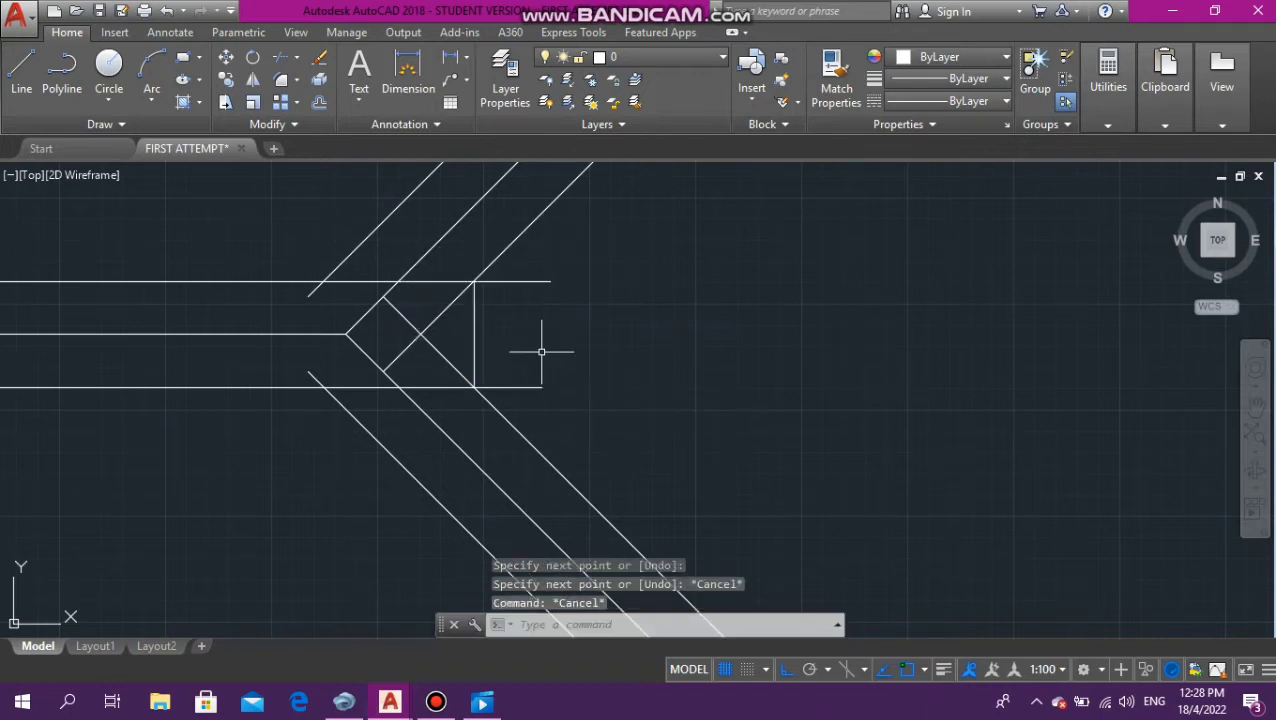
Trim the ends of both stretched ridge lines beyond the vertical closing line, using all objects as cutting edges
text(tri)
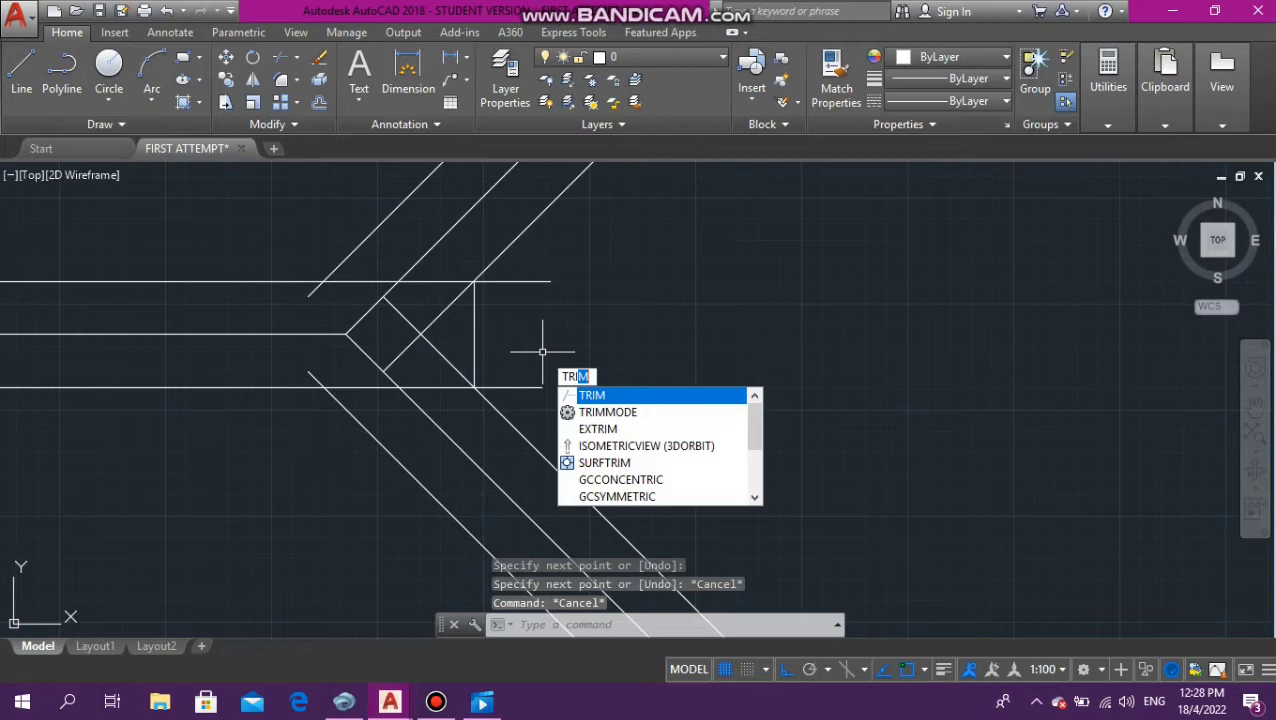
key(Down)
key(Up)
key(Return)
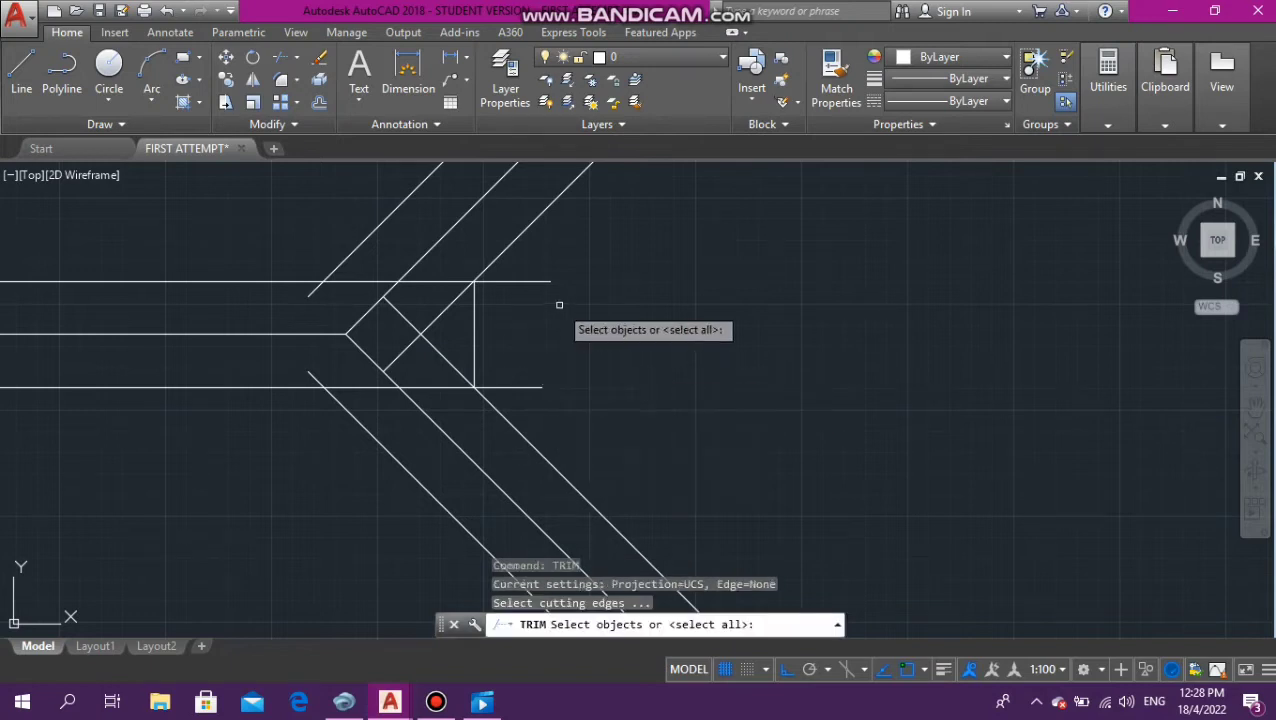
key(Return)
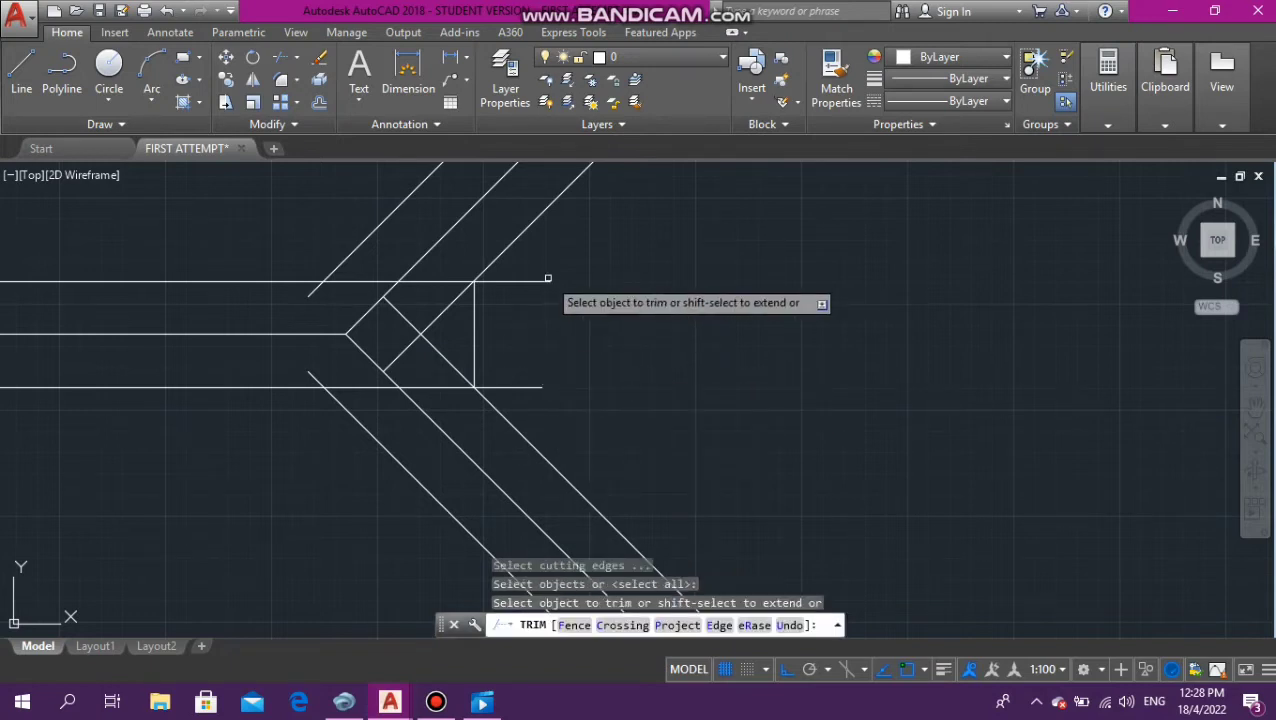
click(543, 282)
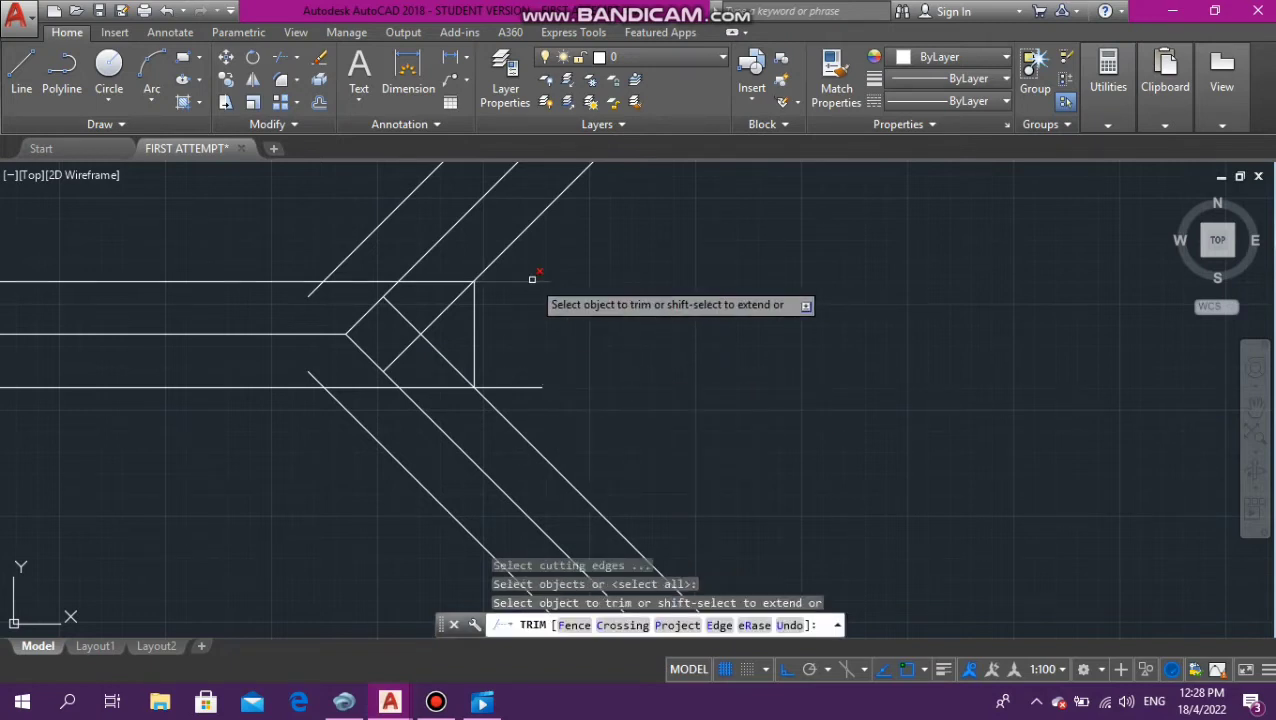
click(505, 387)
Trim away all diagonal line segments lying between the upper and lower ridge lines at this junction
click(437, 368)
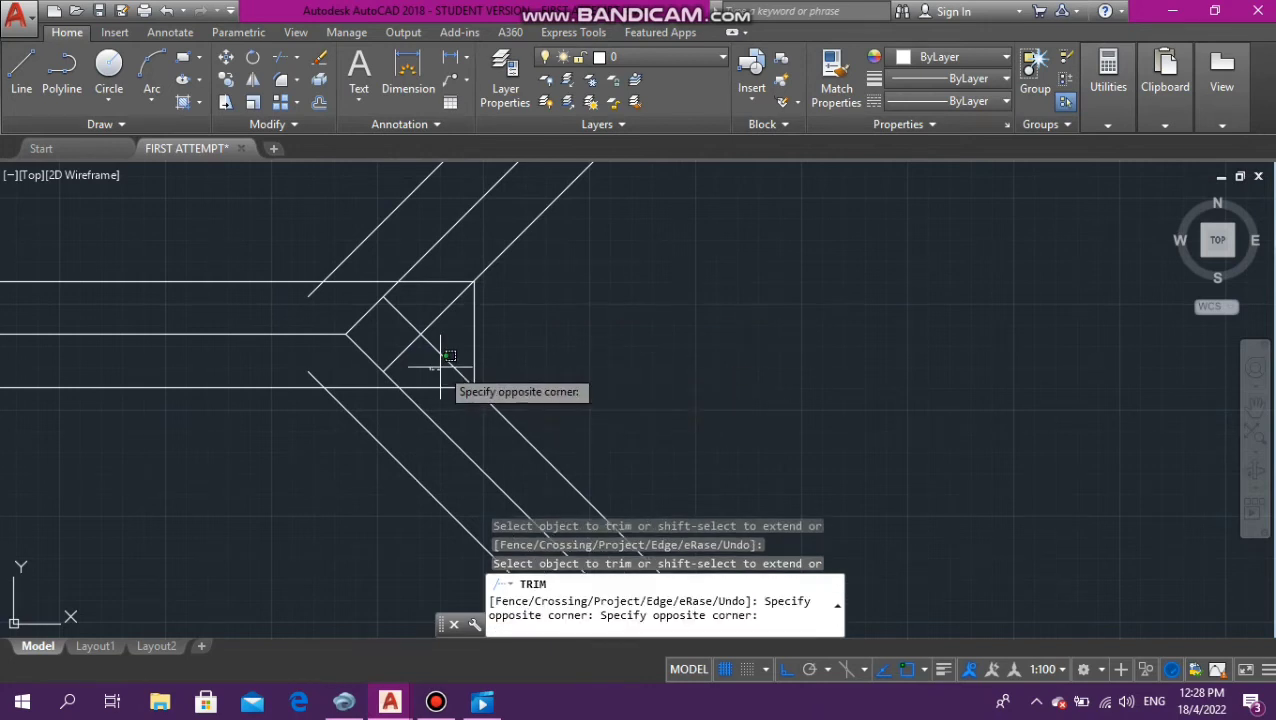
click(340, 358)
click(320, 376)
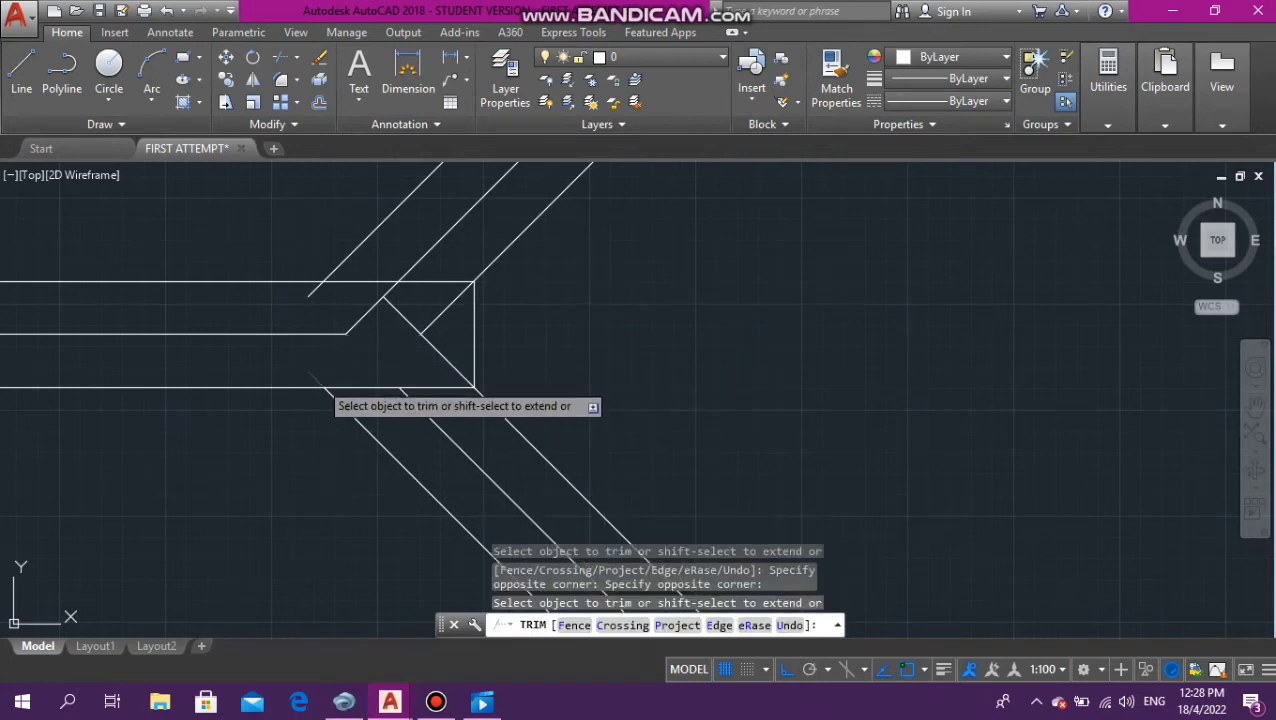
click(433, 318)
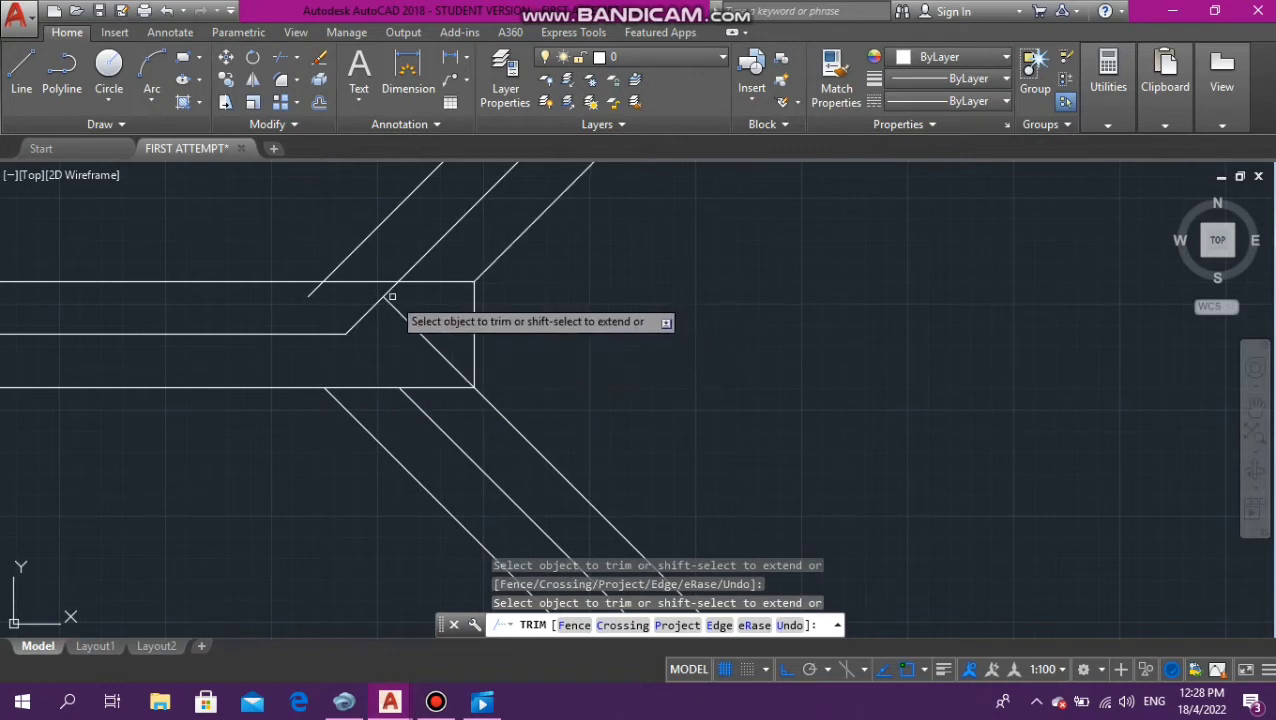
click(388, 290)
click(391, 307)
click(379, 299)
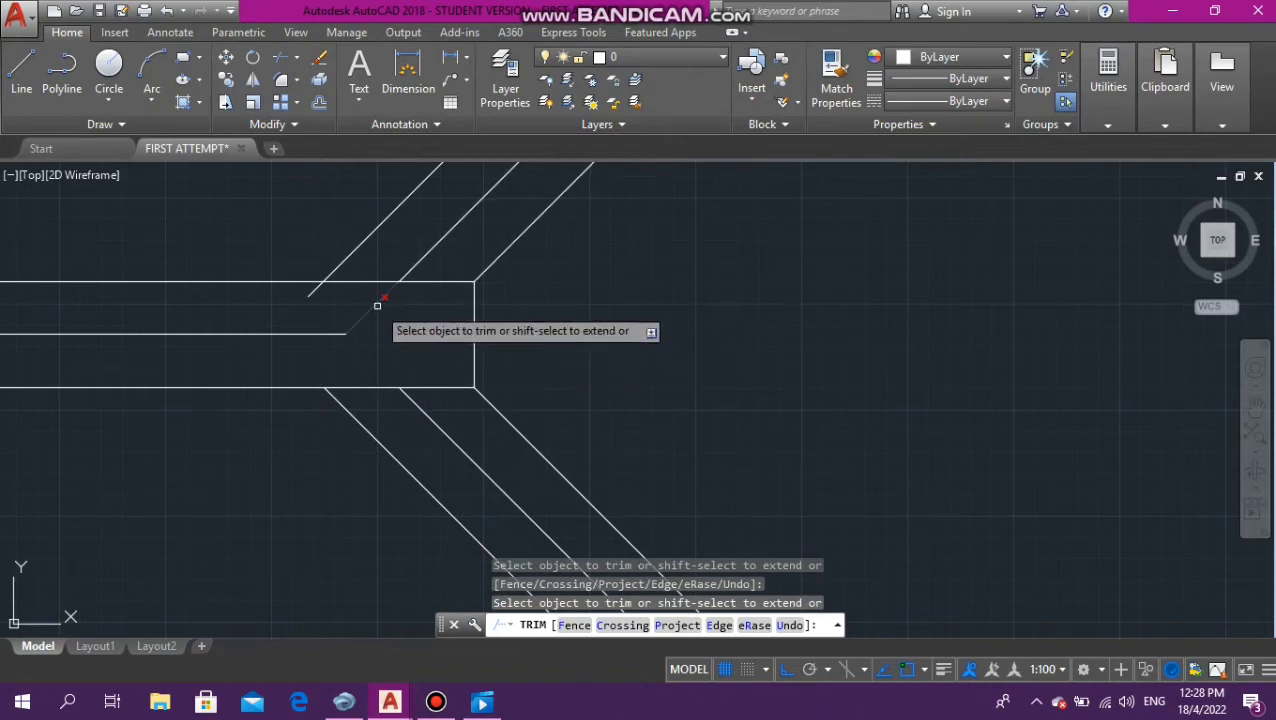
click(313, 292)
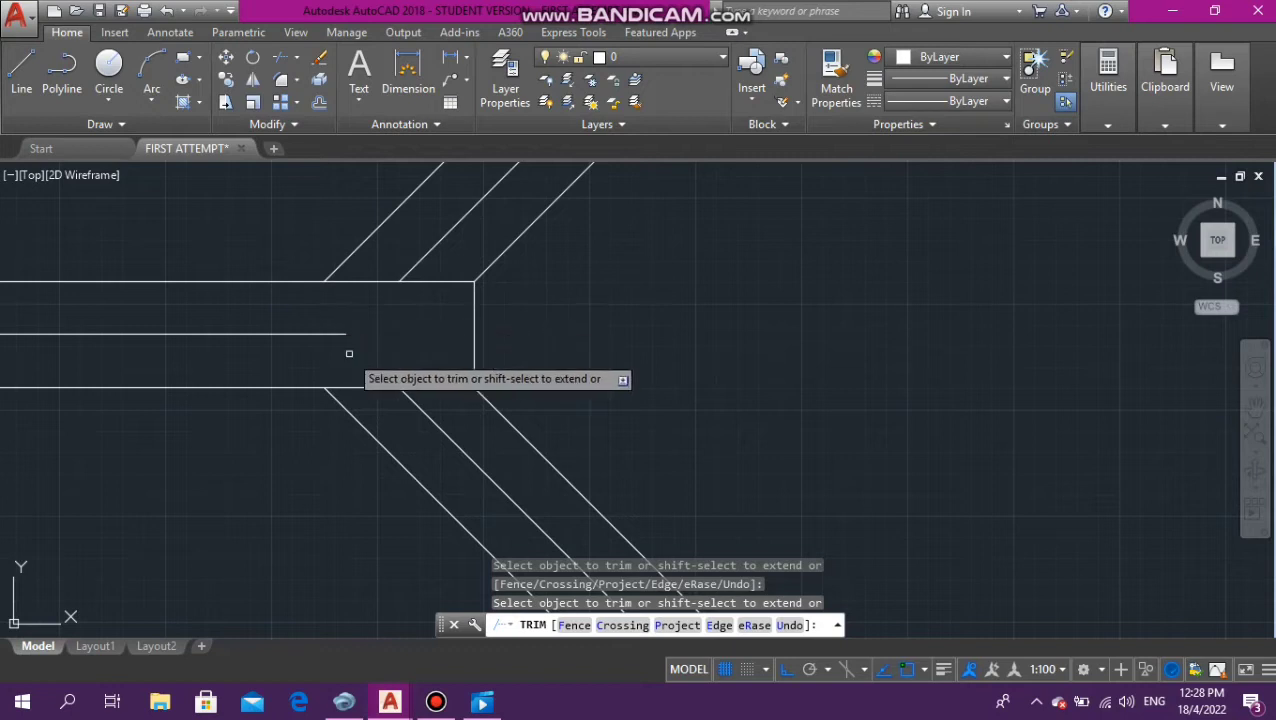
key(Escape)
key(Escape)
key(Escape)
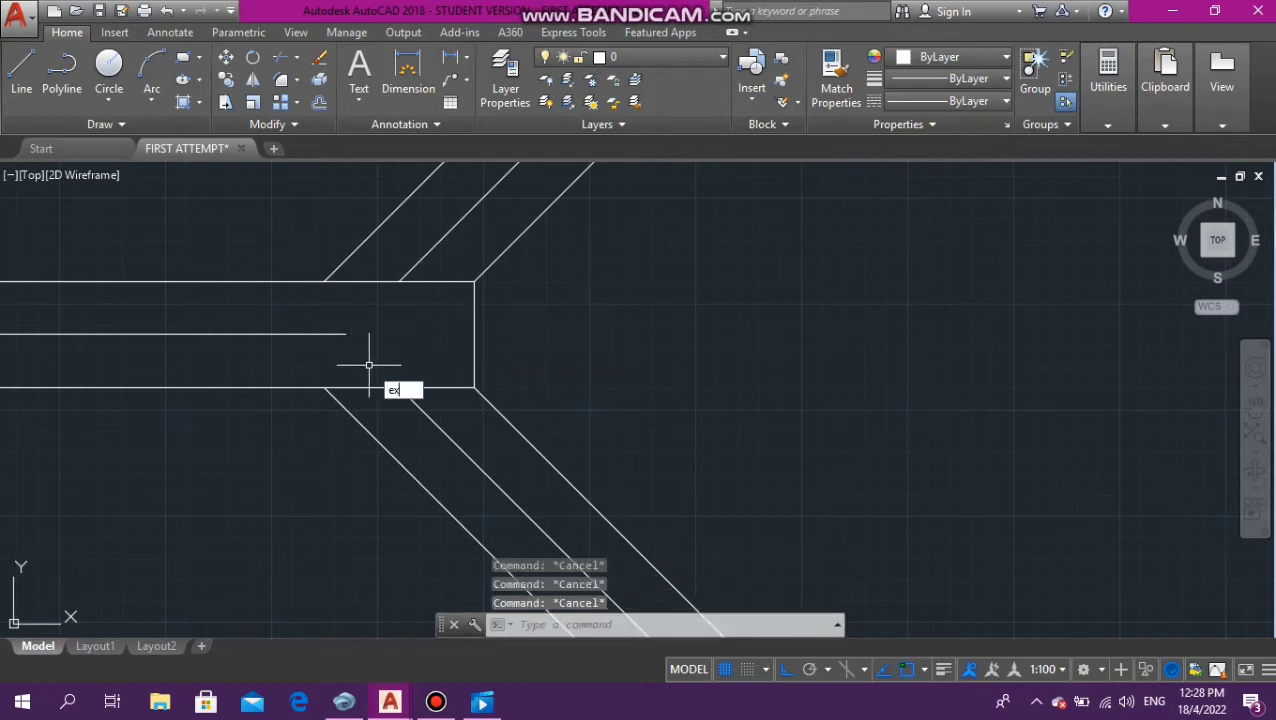
Extend the ridge's middle line to the vertical closing line, using all objects as boundary edges
key(Up)
key(Return)
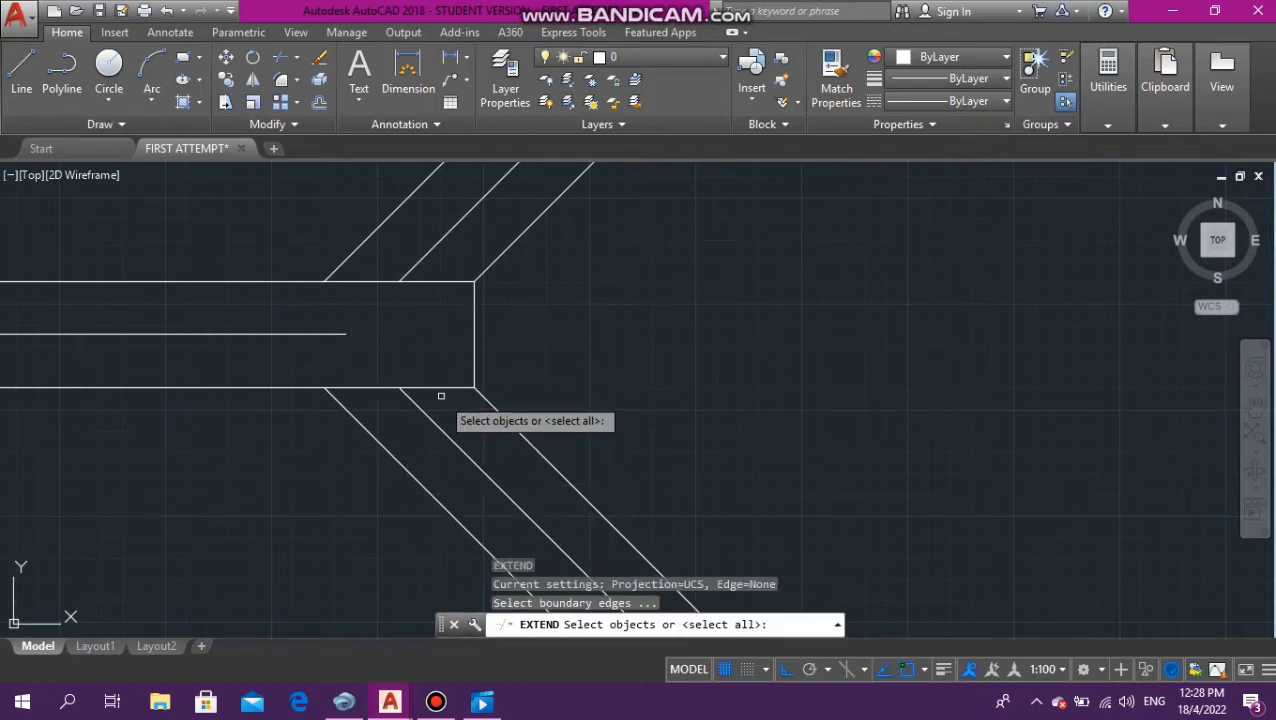
key(Return)
click(287, 333)
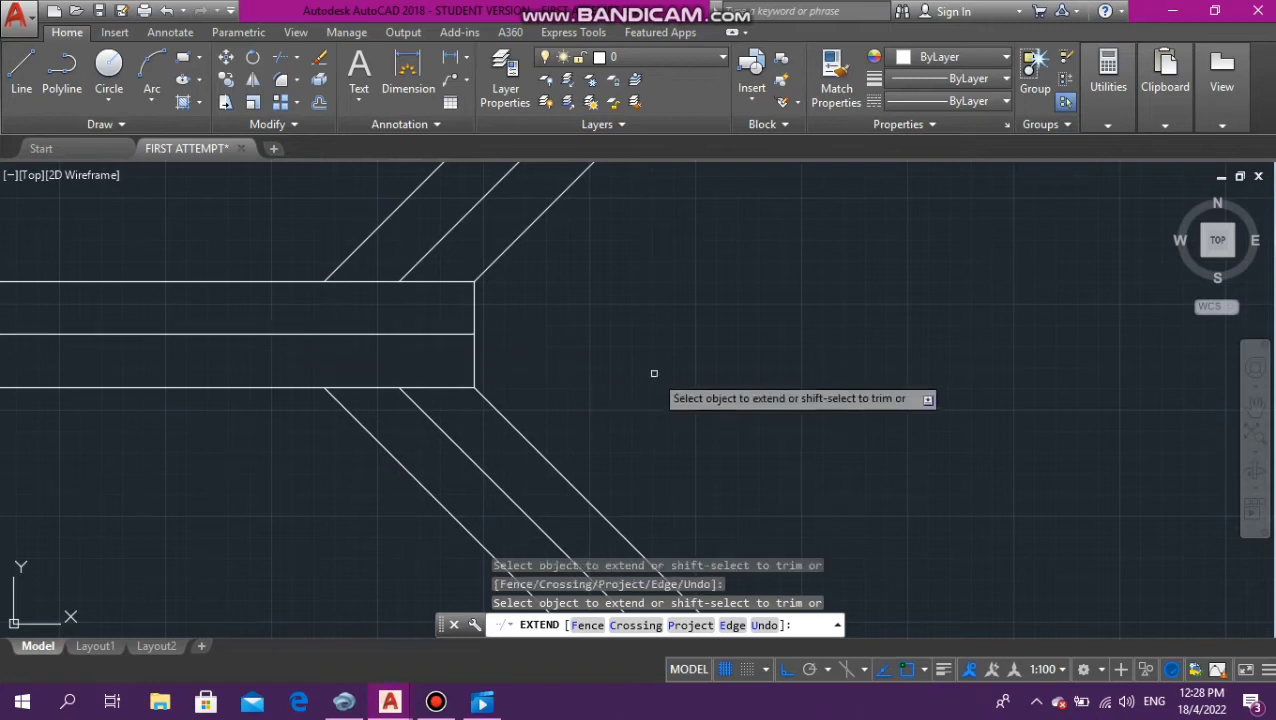
key(Escape)
key(Escape)
key(Escape)
key(Escape)
Examine the remaining ridge, hip and valley junctions across the roof plan to see which still need cleaning up
scroll(945, 350, down, 12)
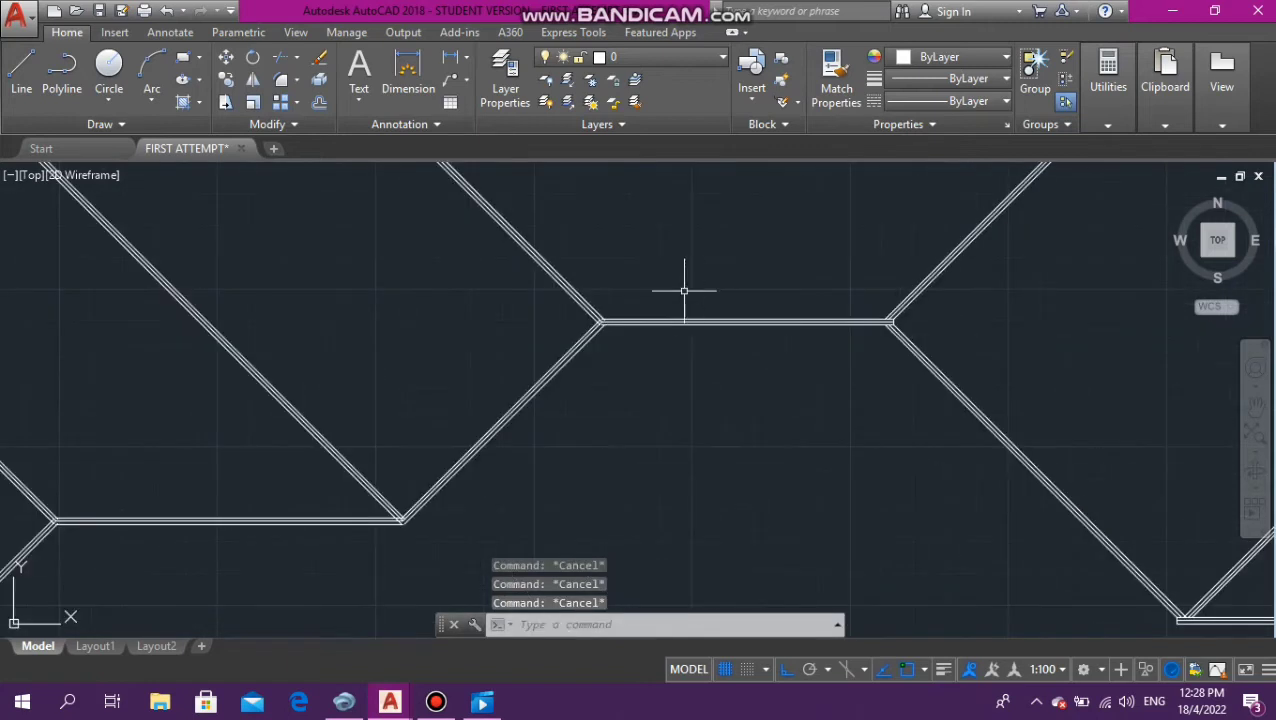
scroll(507, 393, up, 2)
scroll(600, 280, up, 4)
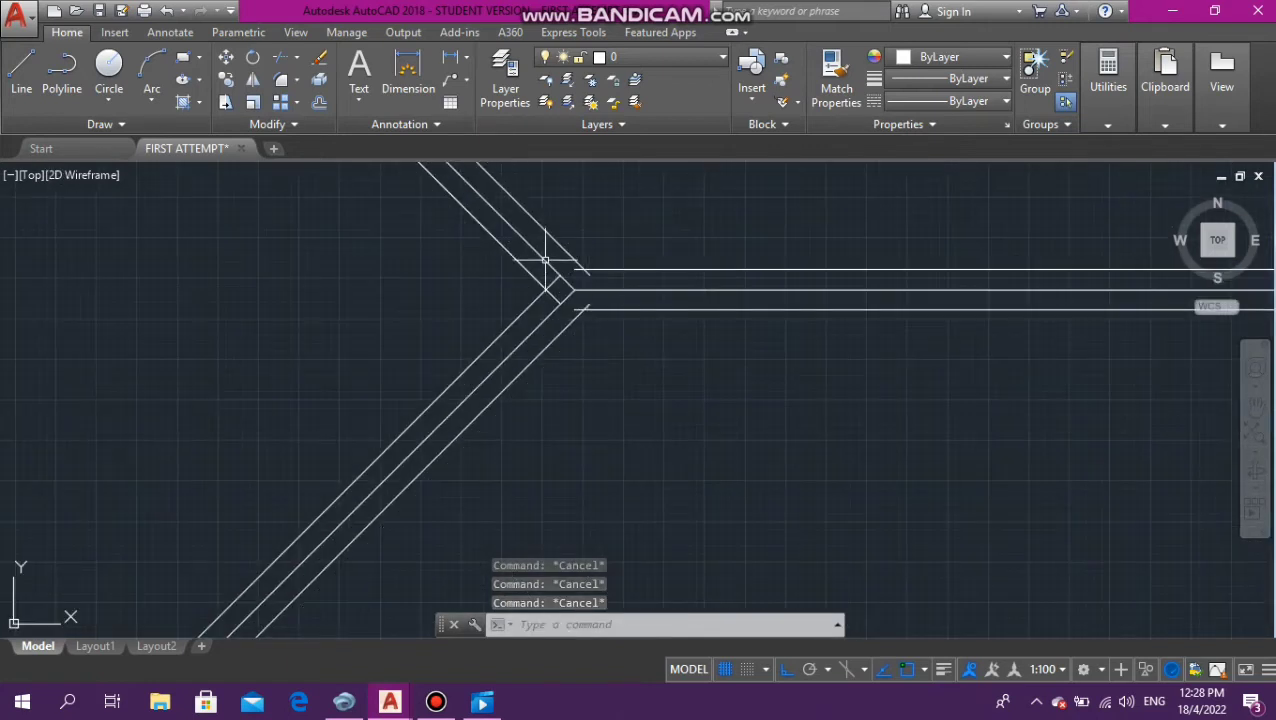
scroll(548, 263, up, 2)
scroll(630, 282, down, 6)
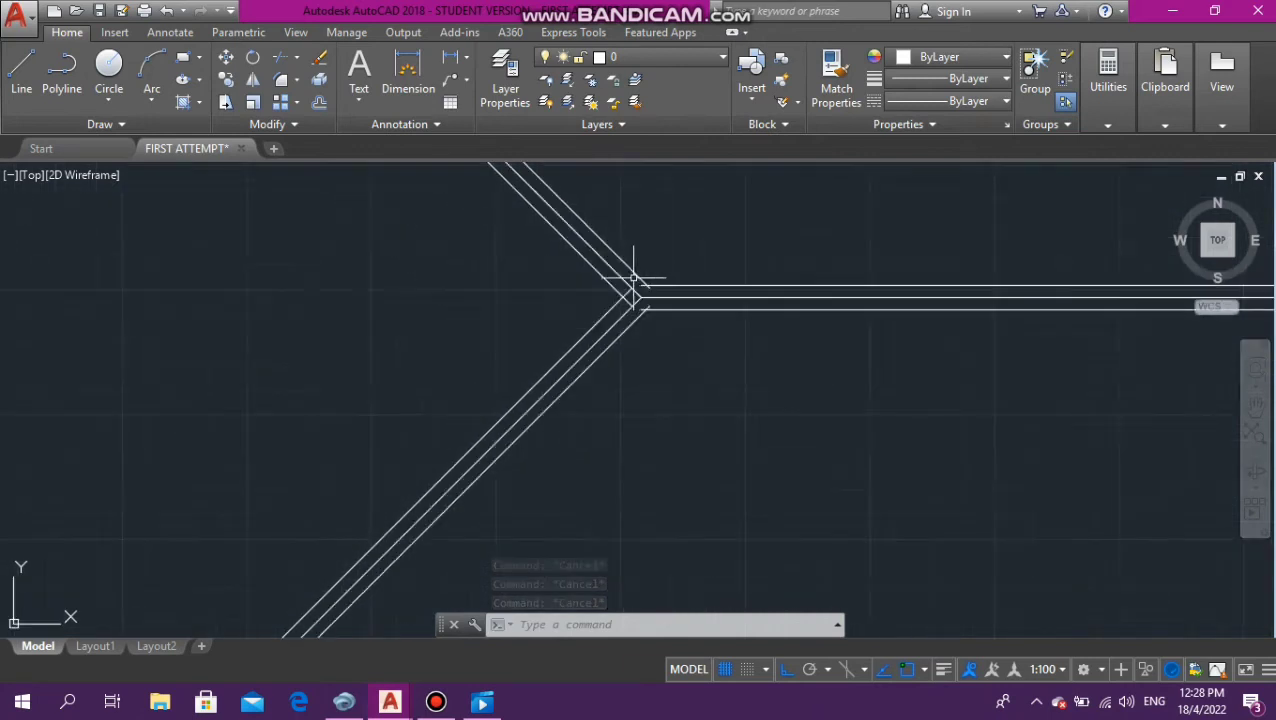
scroll(600, 321, up, 6)
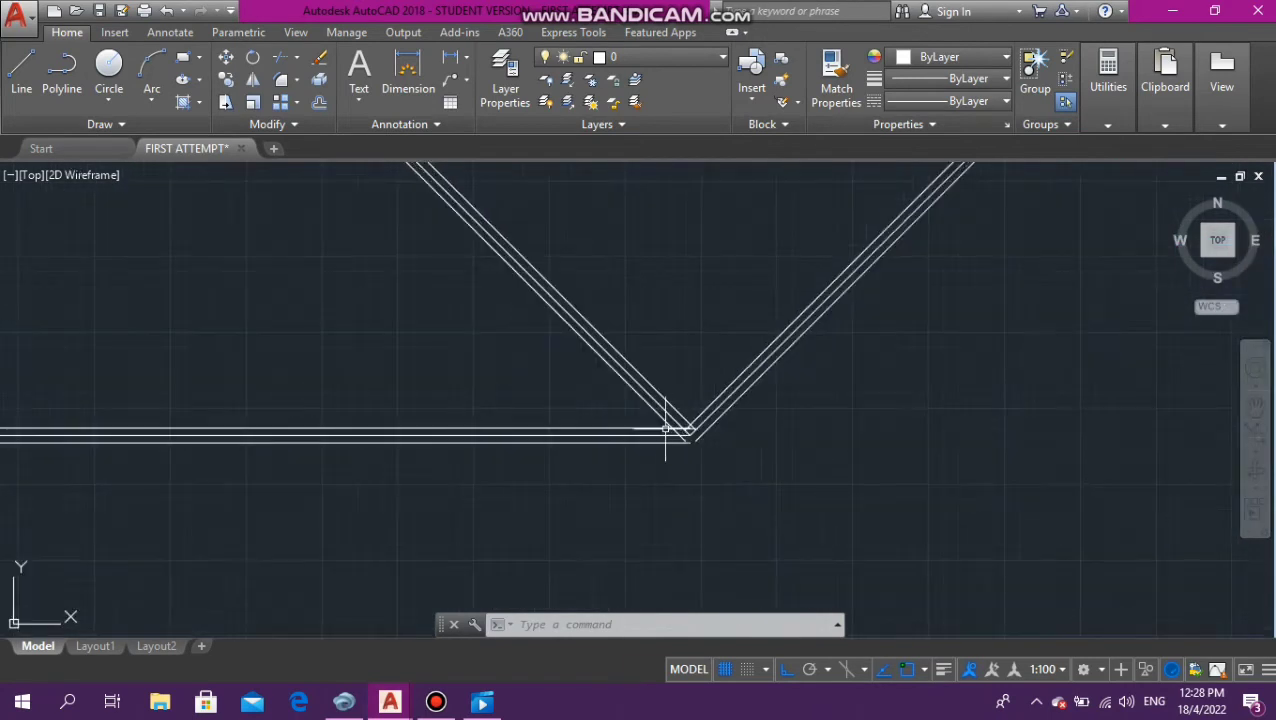
scroll(485, 329, down, 4)
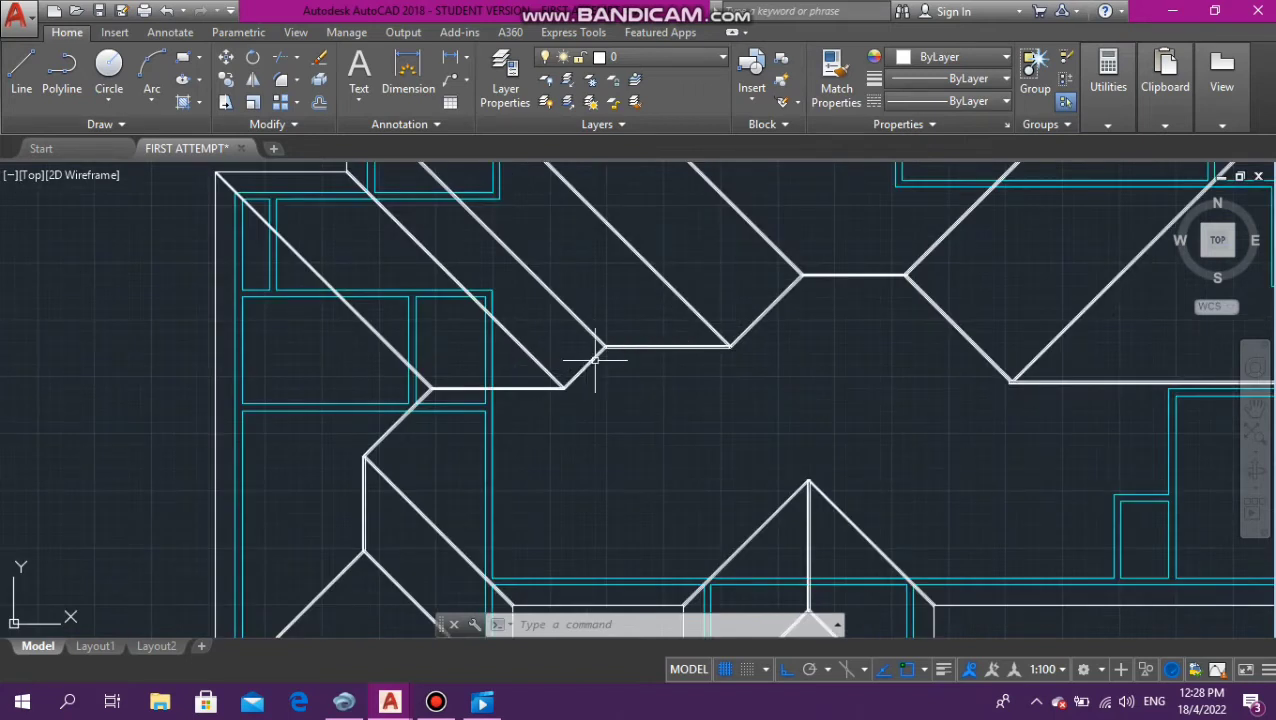
scroll(521, 407, up, 5)
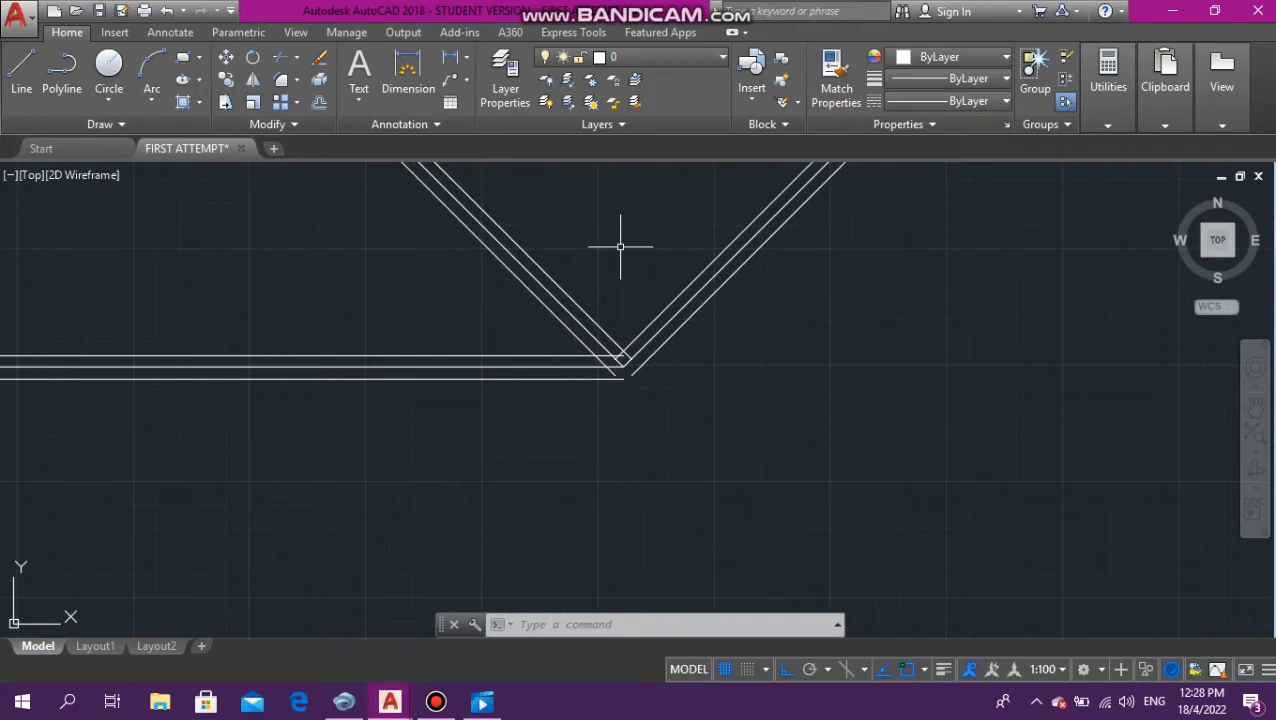
scroll(640, 362, down, 5)
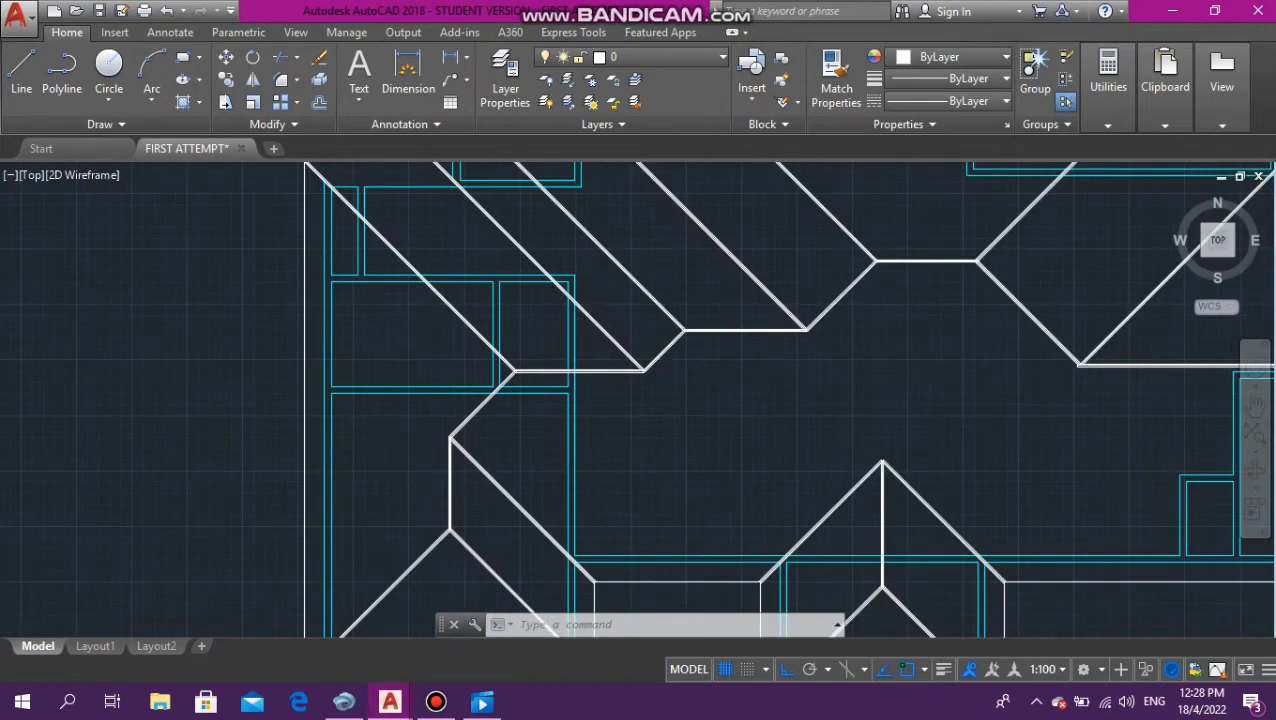
scroll(415, 496, up, 2)
scroll(472, 440, down, 6)
scroll(605, 510, up, 6)
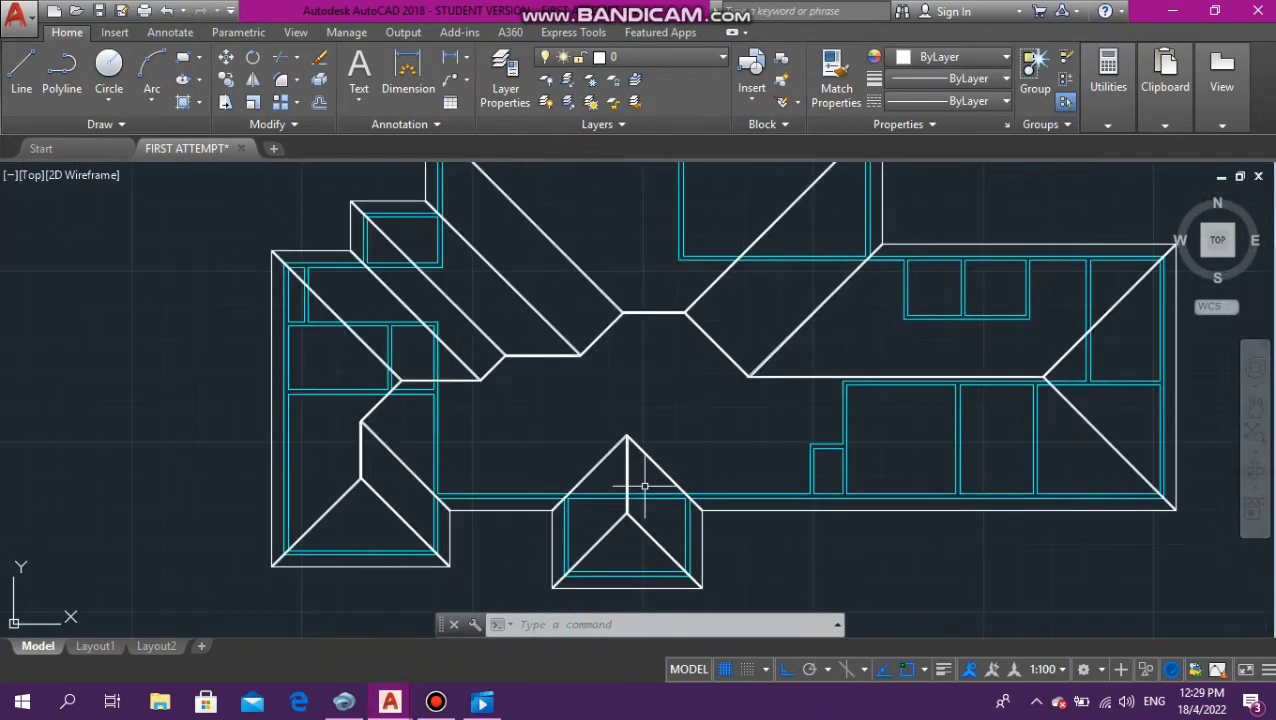
scroll(653, 323, down, 6)
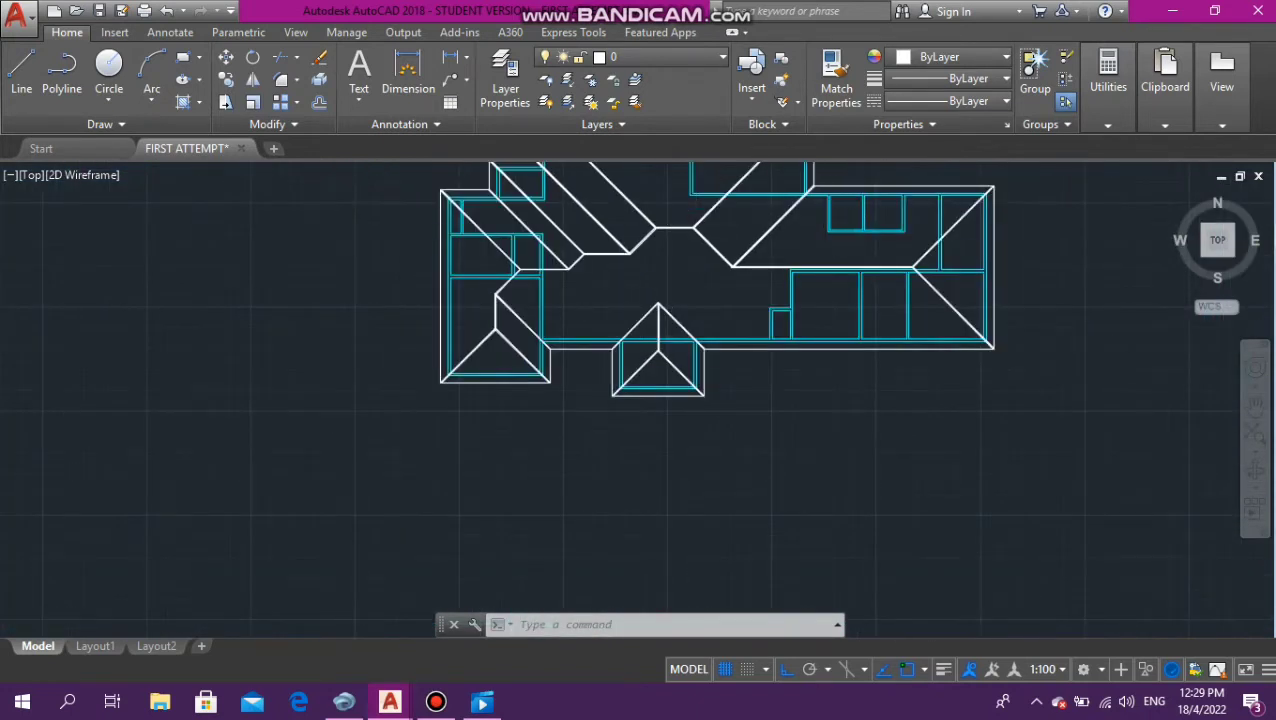
Stretch the upper and lower lines of the short central ridge westward past the crossing diagonals at its west-end junction
scroll(696, 226, up, 5)
scroll(662, 225, up, 3)
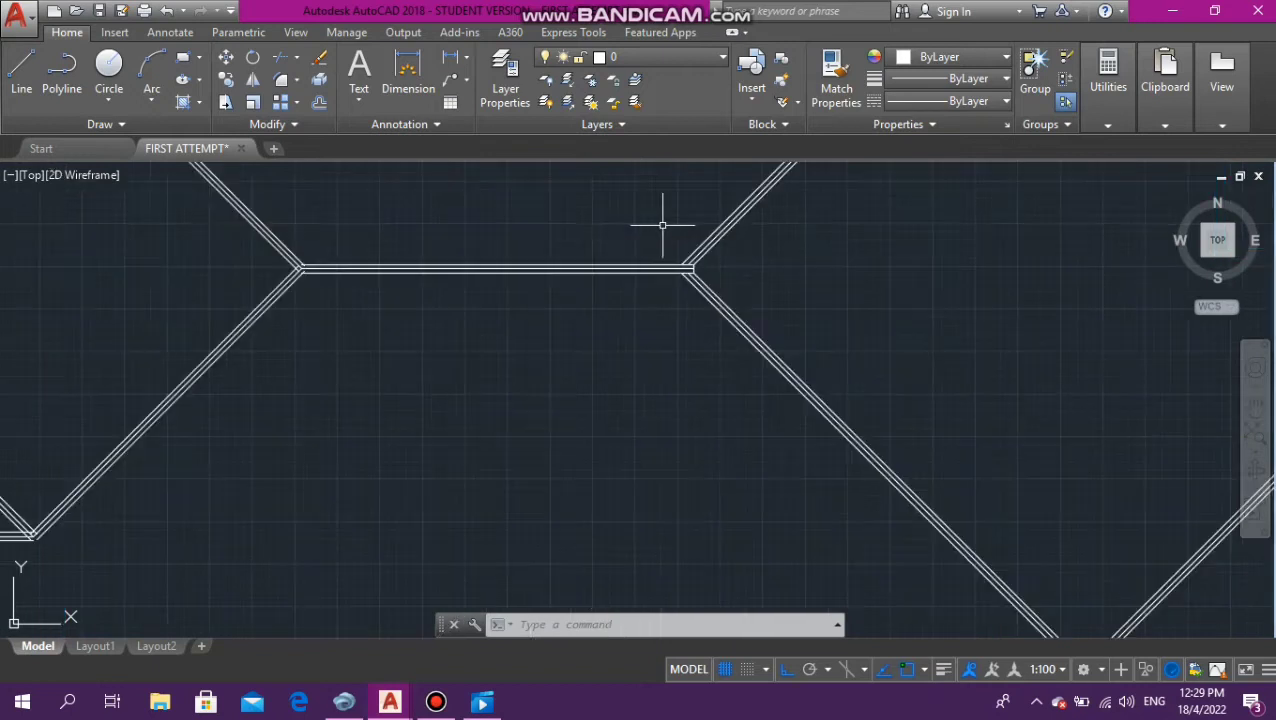
scroll(205, 250, down, 3)
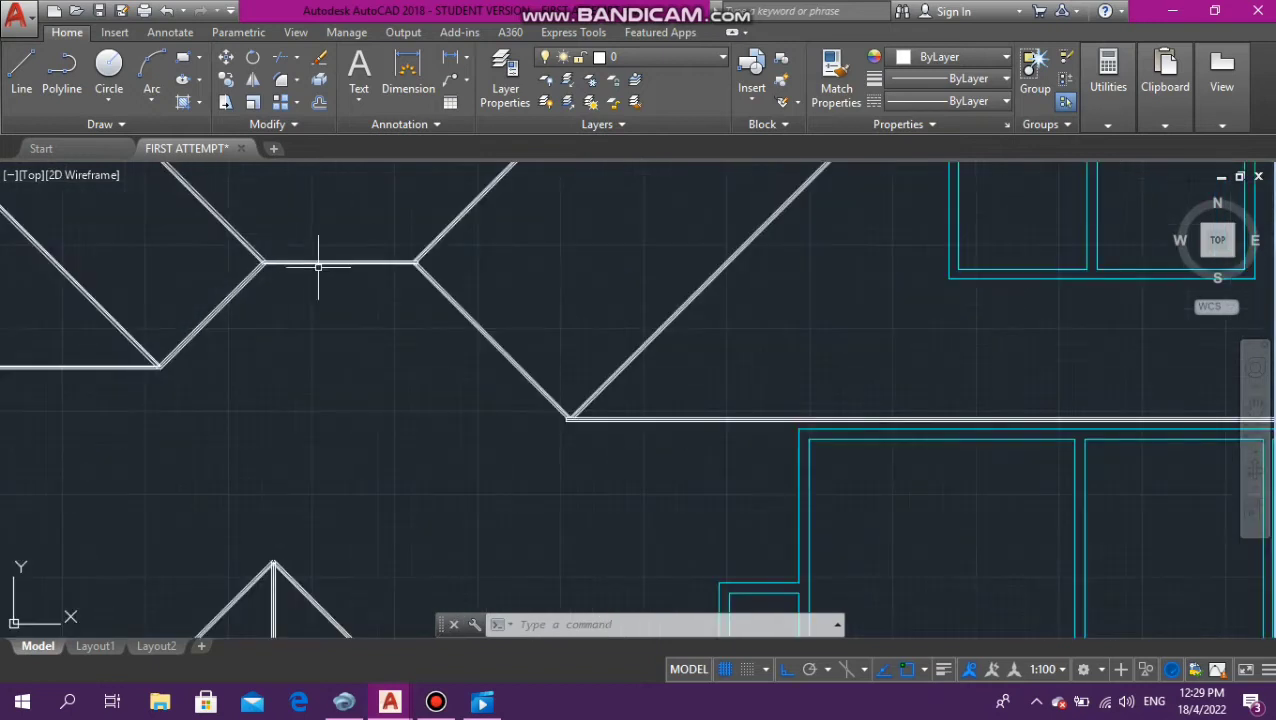
scroll(255, 241, up, 4)
scroll(463, 293, down, 2)
scroll(403, 315, up, 3)
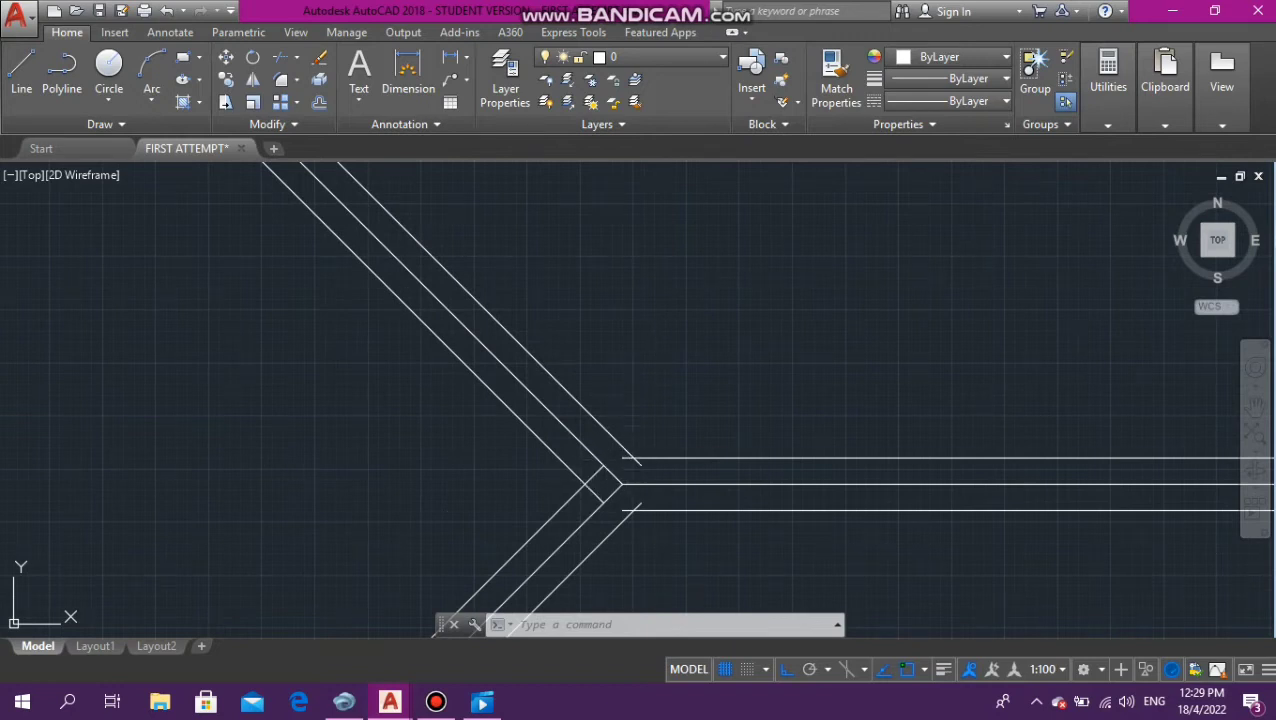
click(630, 459)
click(622, 459)
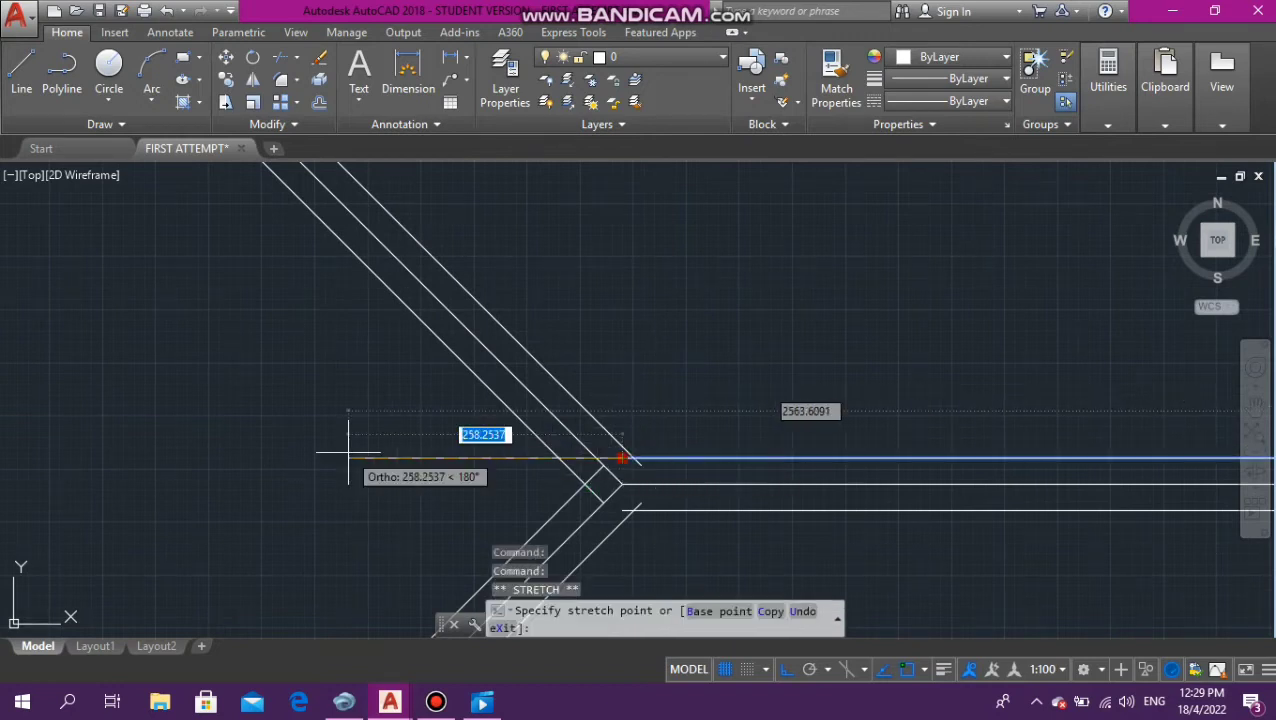
click(388, 454)
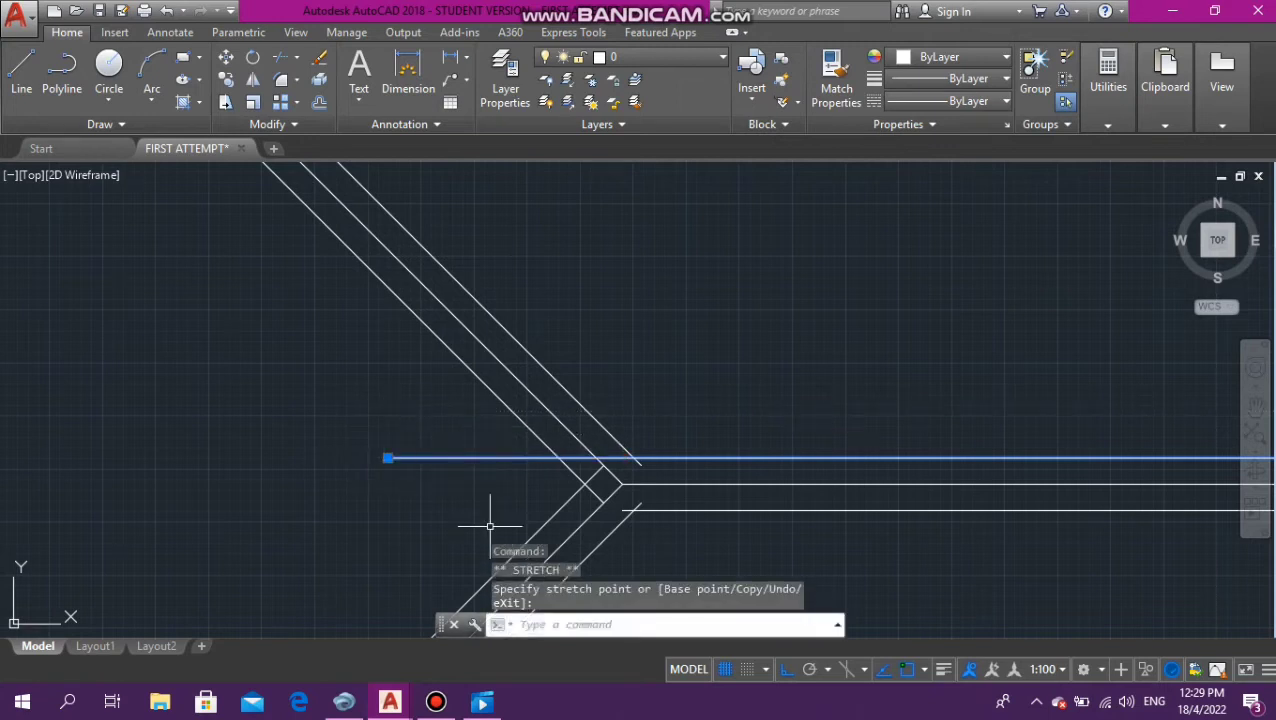
click(714, 513)
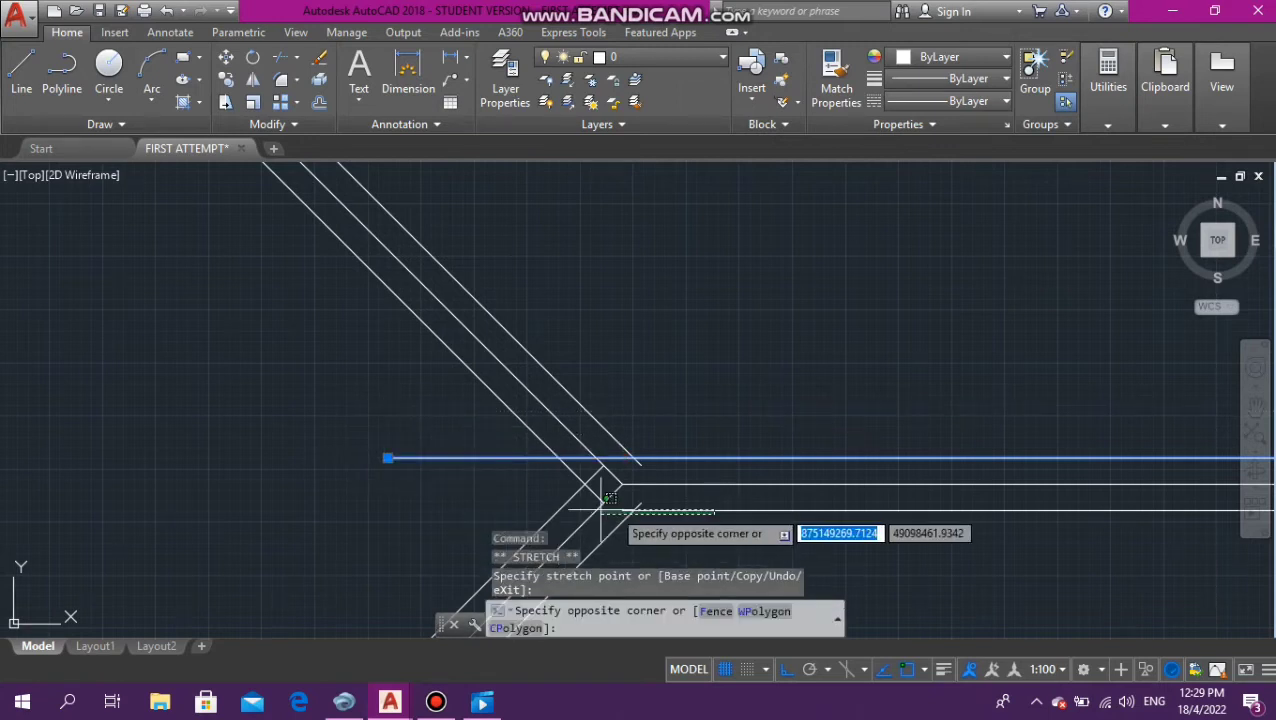
click(684, 520)
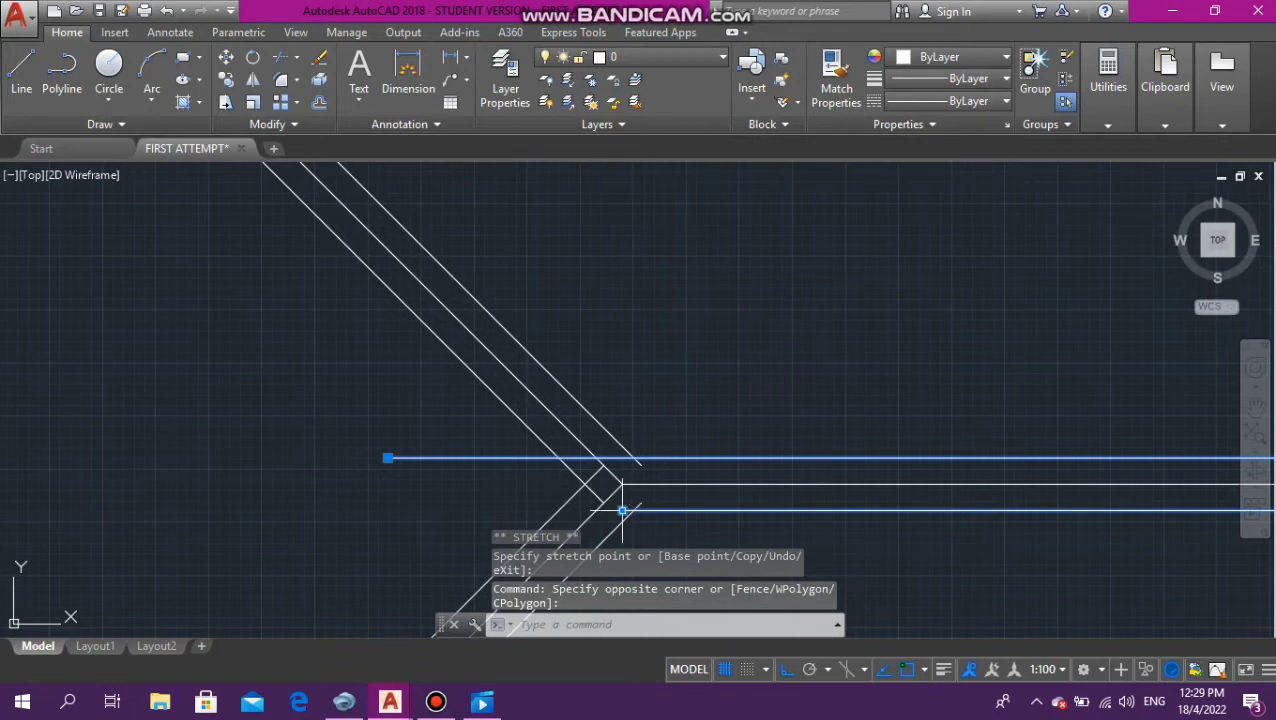
click(419, 510)
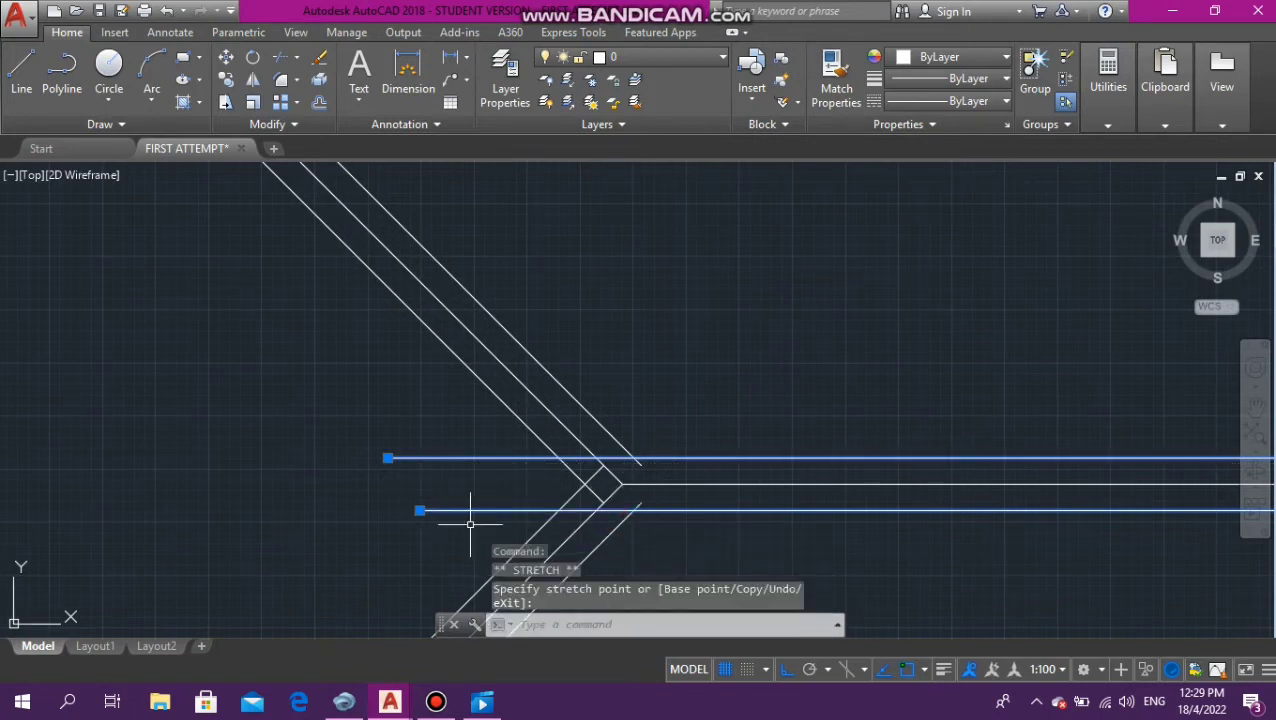
key(Escape)
key(Escape)
key(Escape)
Draw a vertical closing line between the points where the outer diagonals cross the stretched upper and lower ridge lines
scroll(640, 400, down, 5)
scroll(689, 374, up, 9)
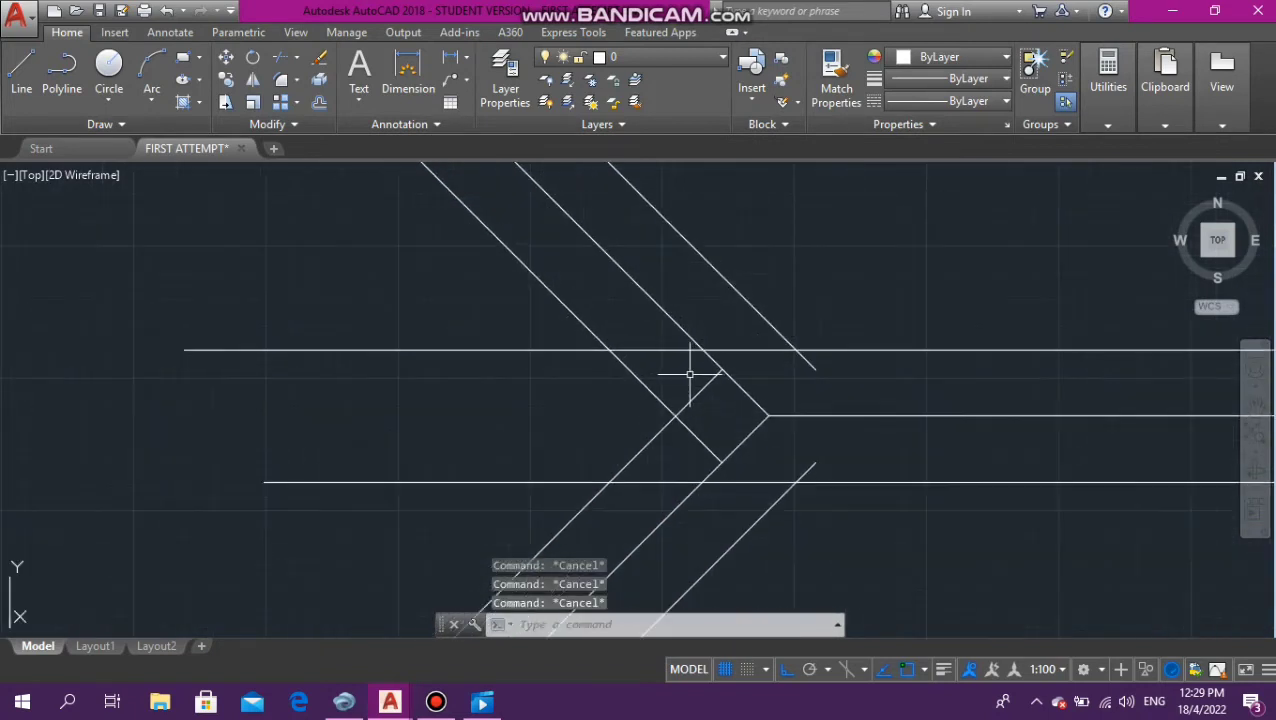
click(21, 68)
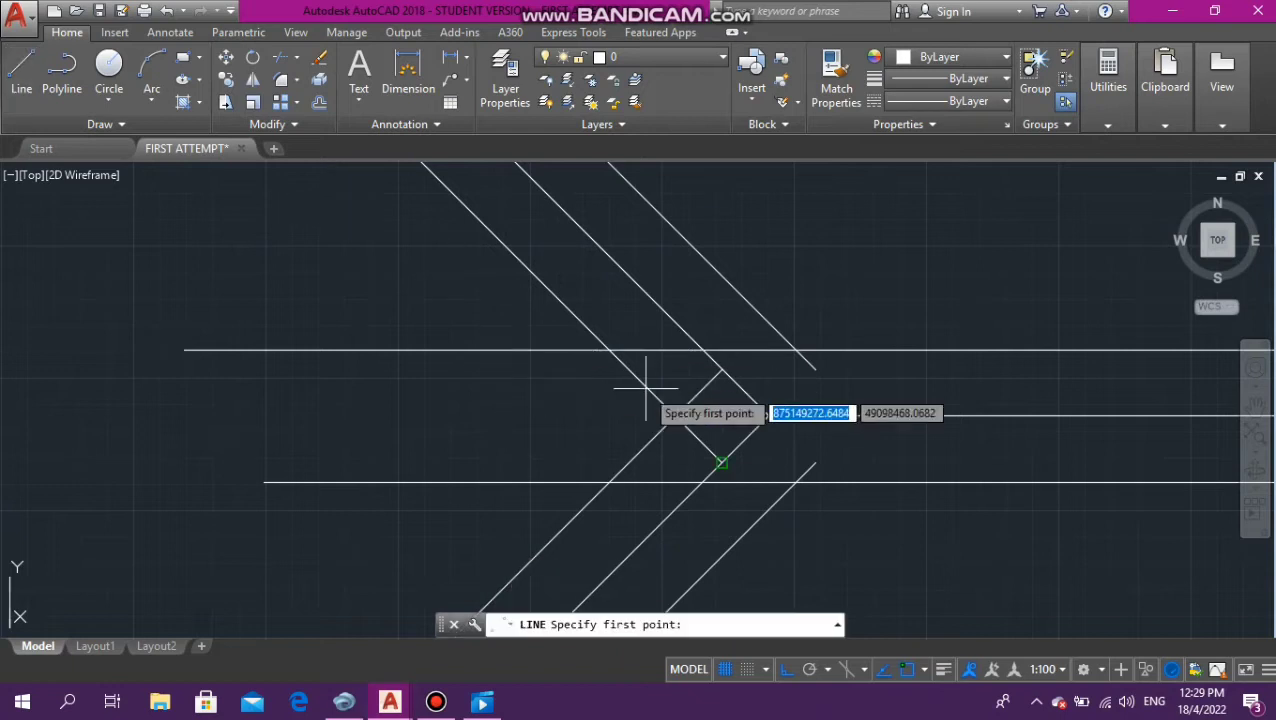
click(609, 351)
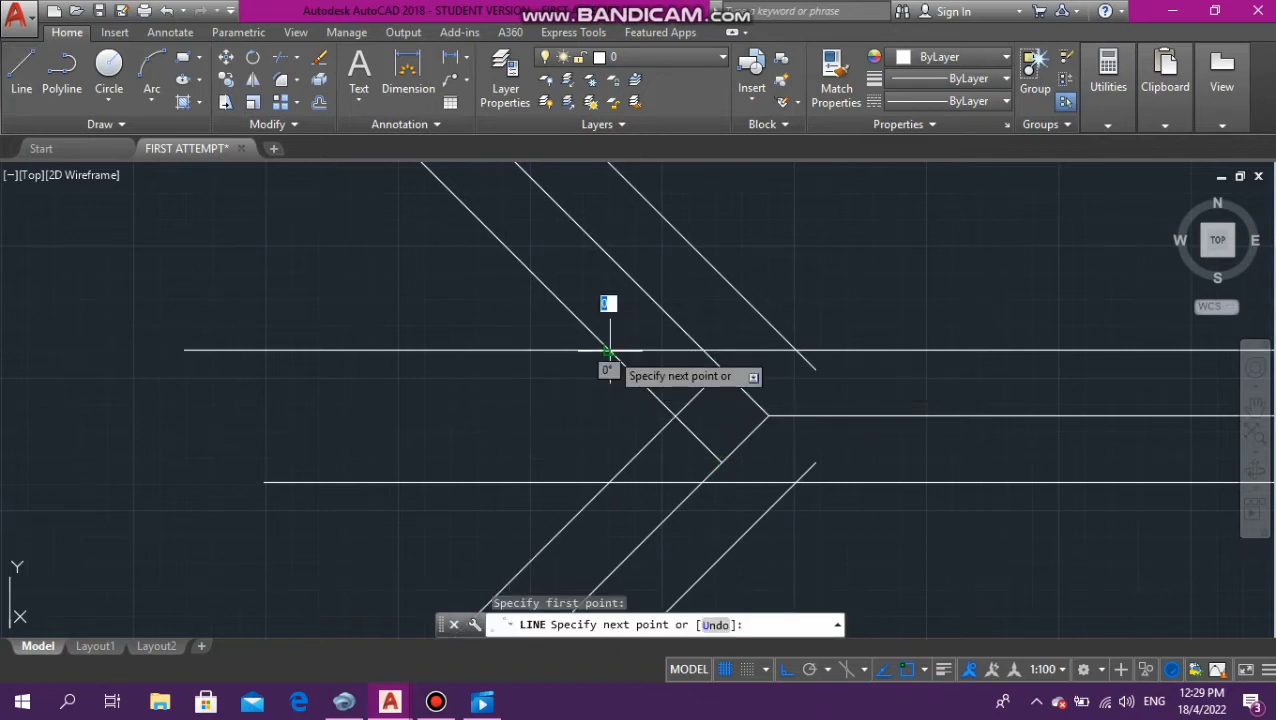
click(609, 482)
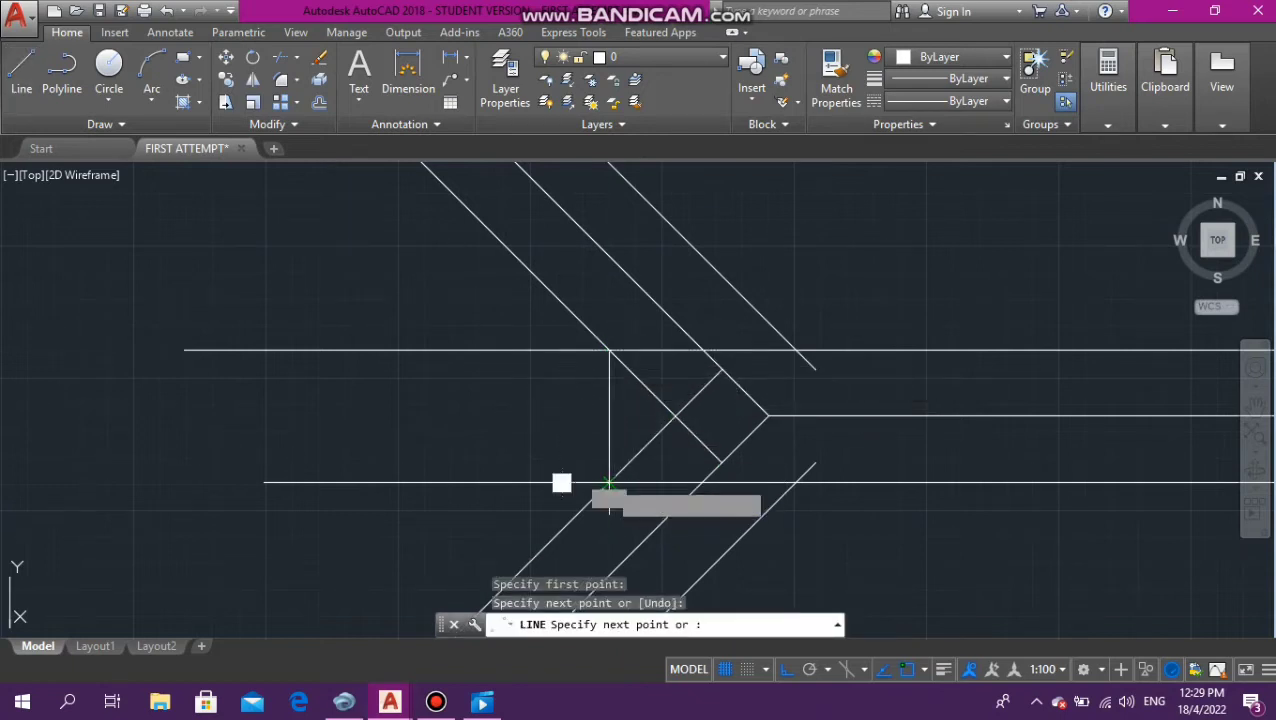
key(Escape)
key(Escape)
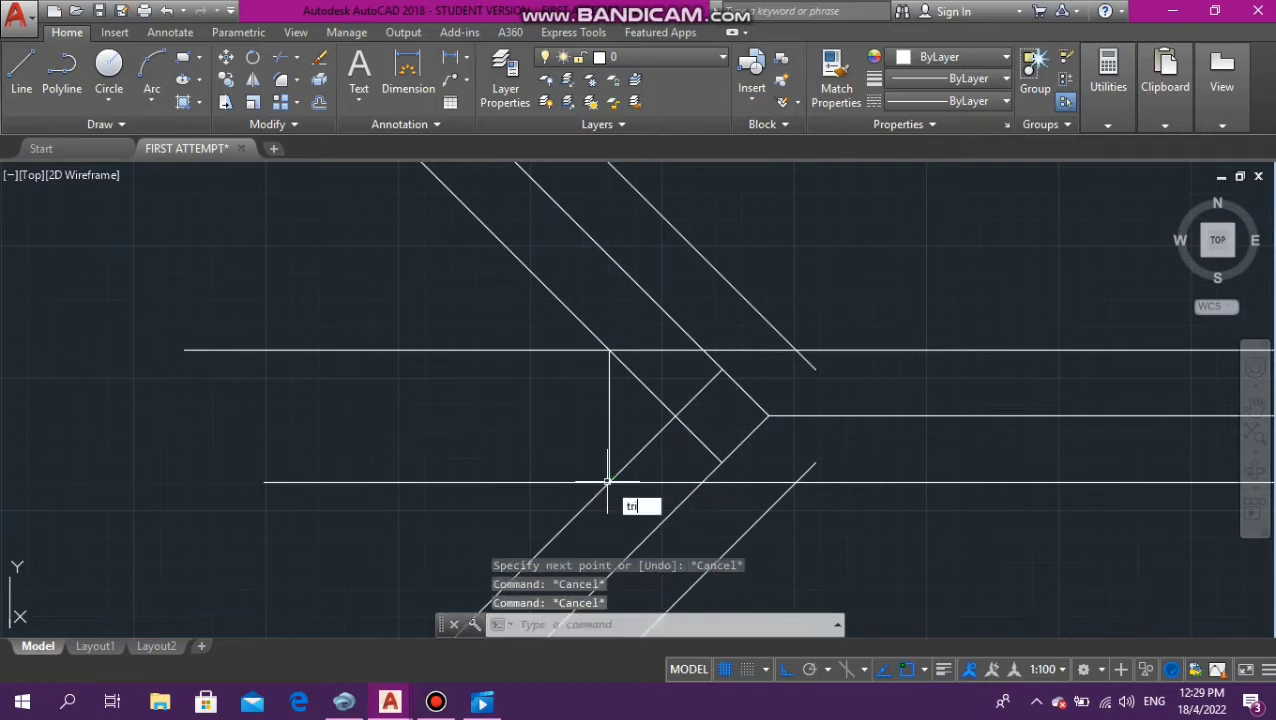
Trim both stretched ridge line ends beyond the new vertical closing line, using all objects as cutting edges
text(trim)
key(Return)
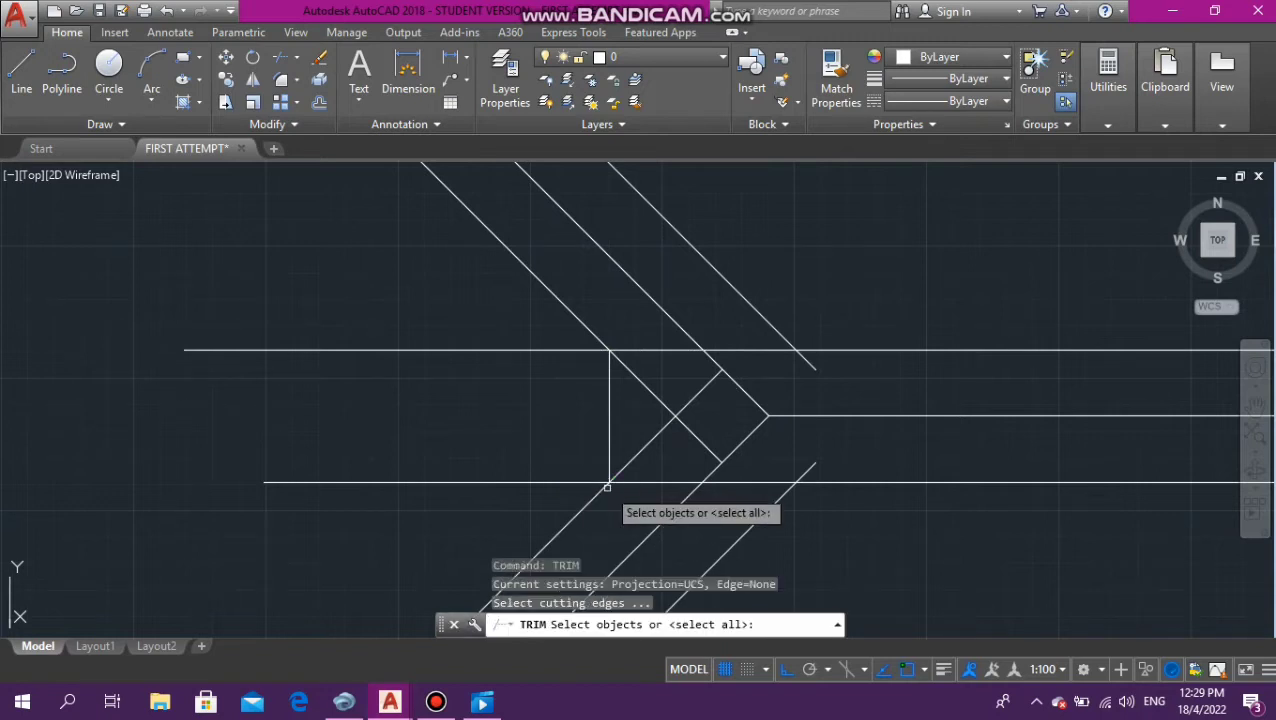
key(Return)
click(447, 338)
click(370, 474)
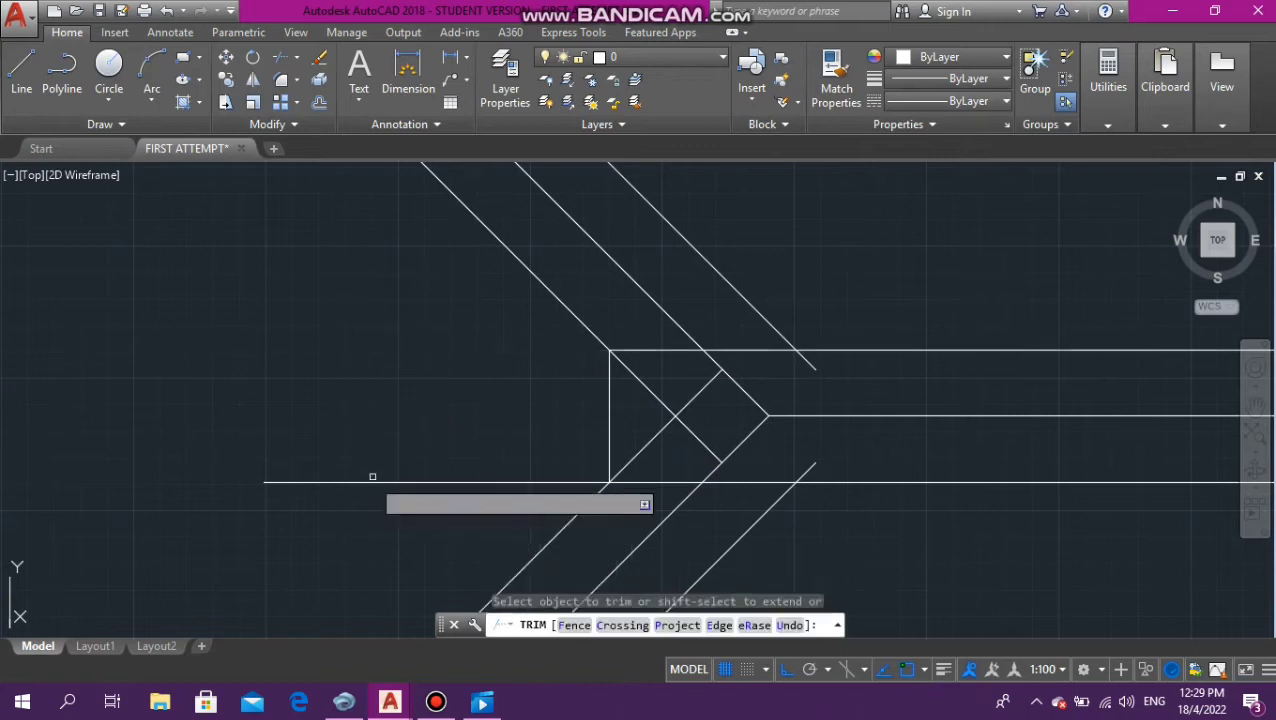
click(364, 494)
click(407, 423)
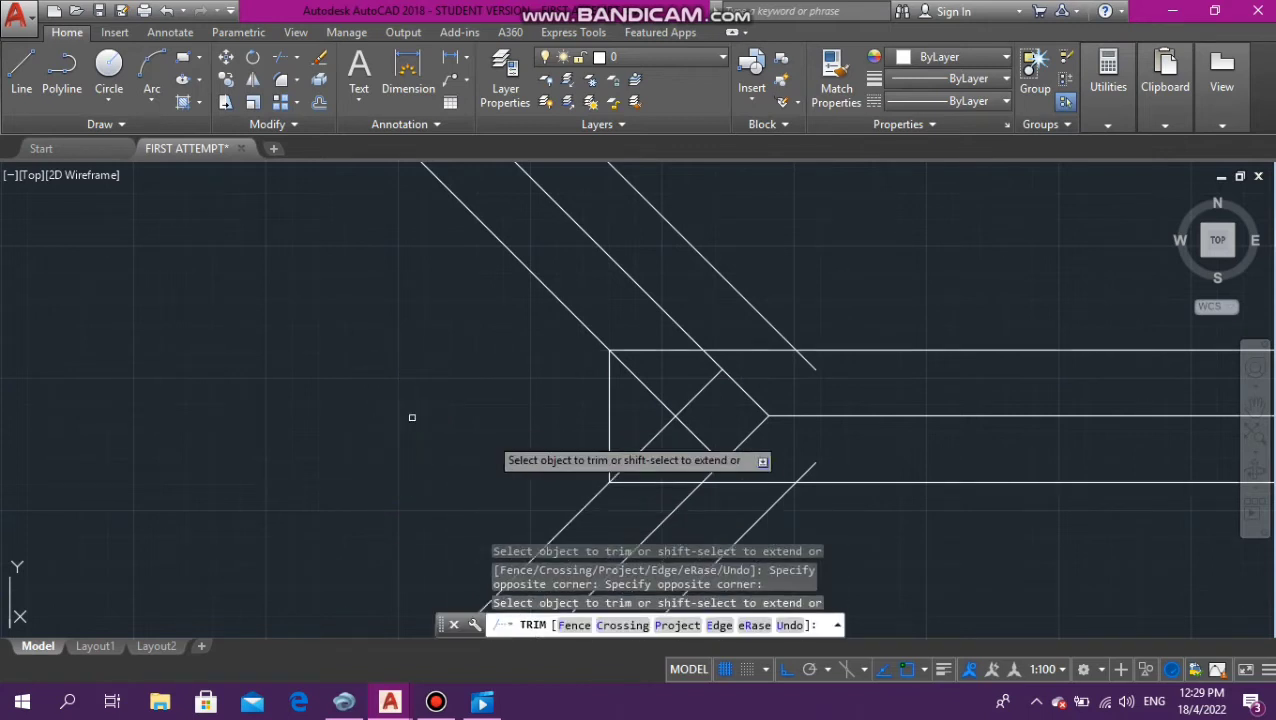
Trim the hip and valley diagonals back to the upper and lower lines of the central ridge at its west end
click(819, 362)
click(644, 397)
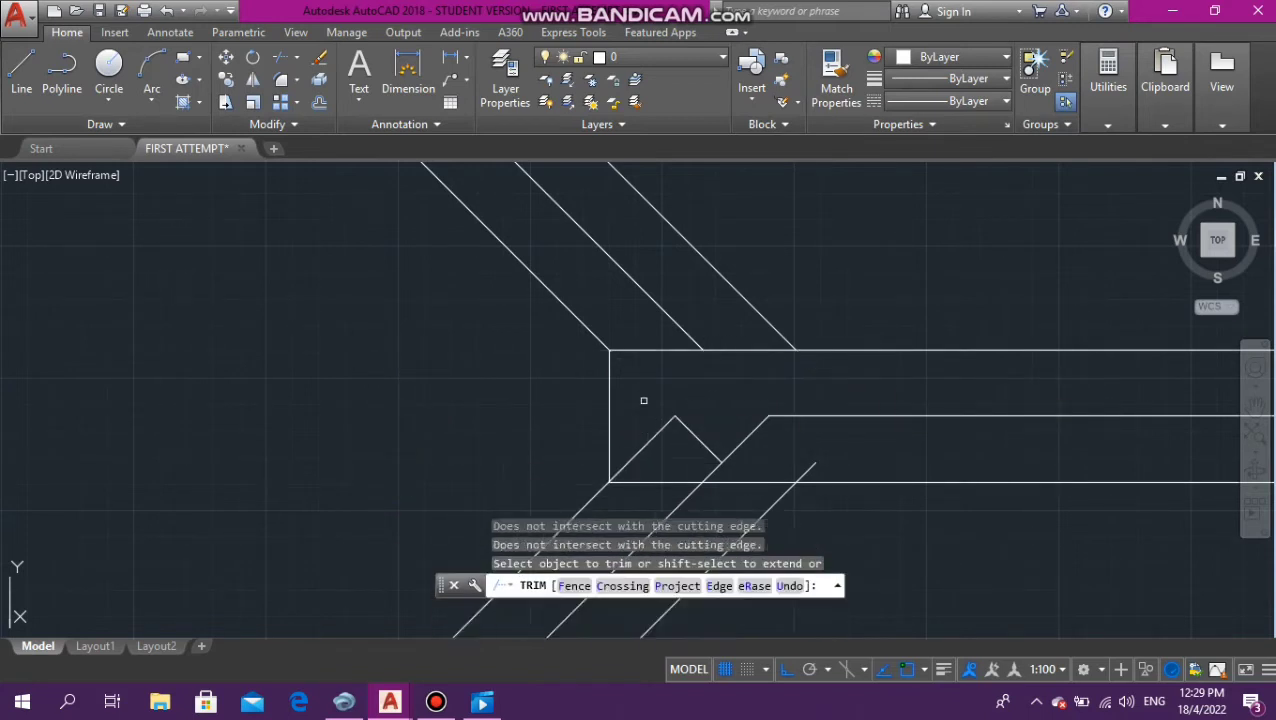
click(807, 462)
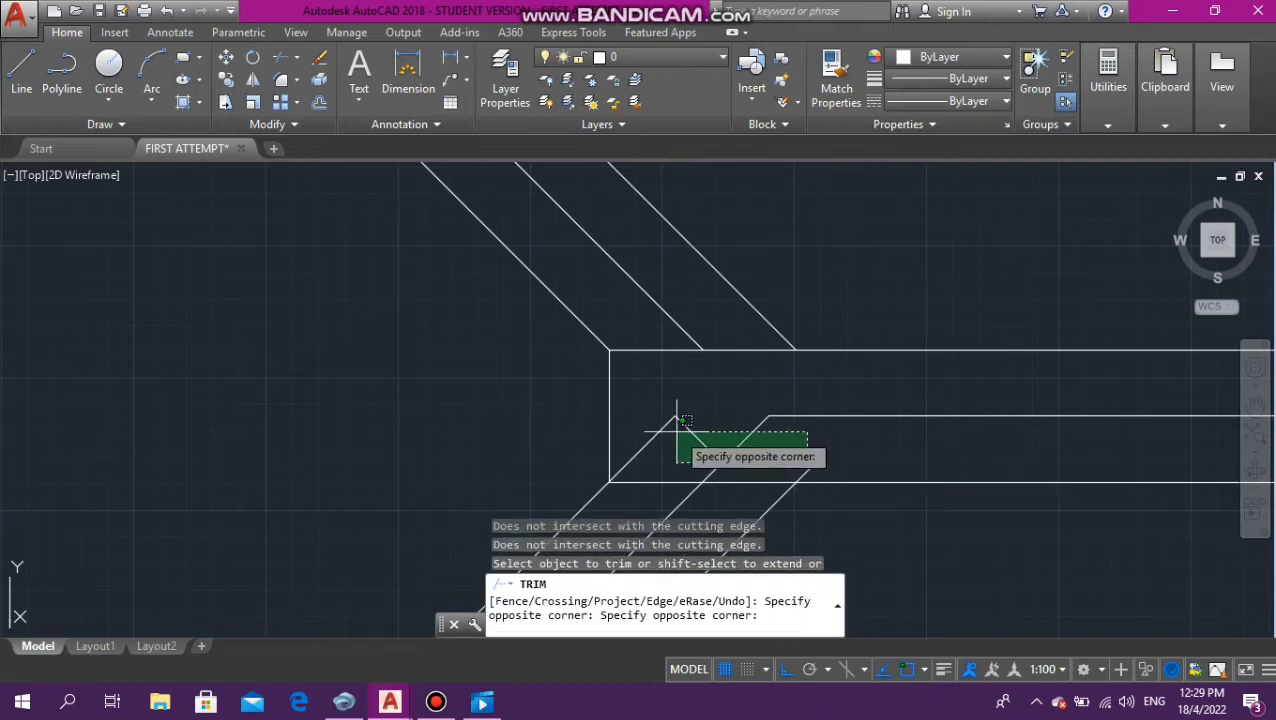
click(669, 431)
click(636, 416)
click(660, 444)
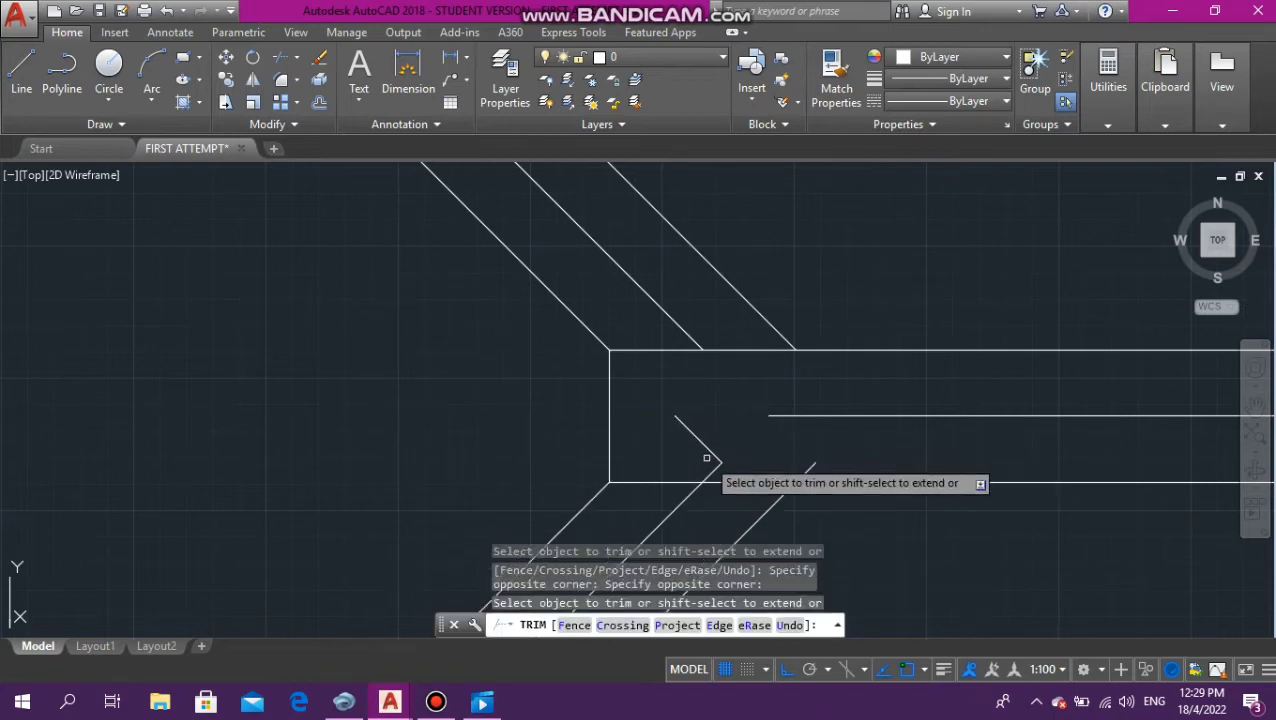
click(708, 469)
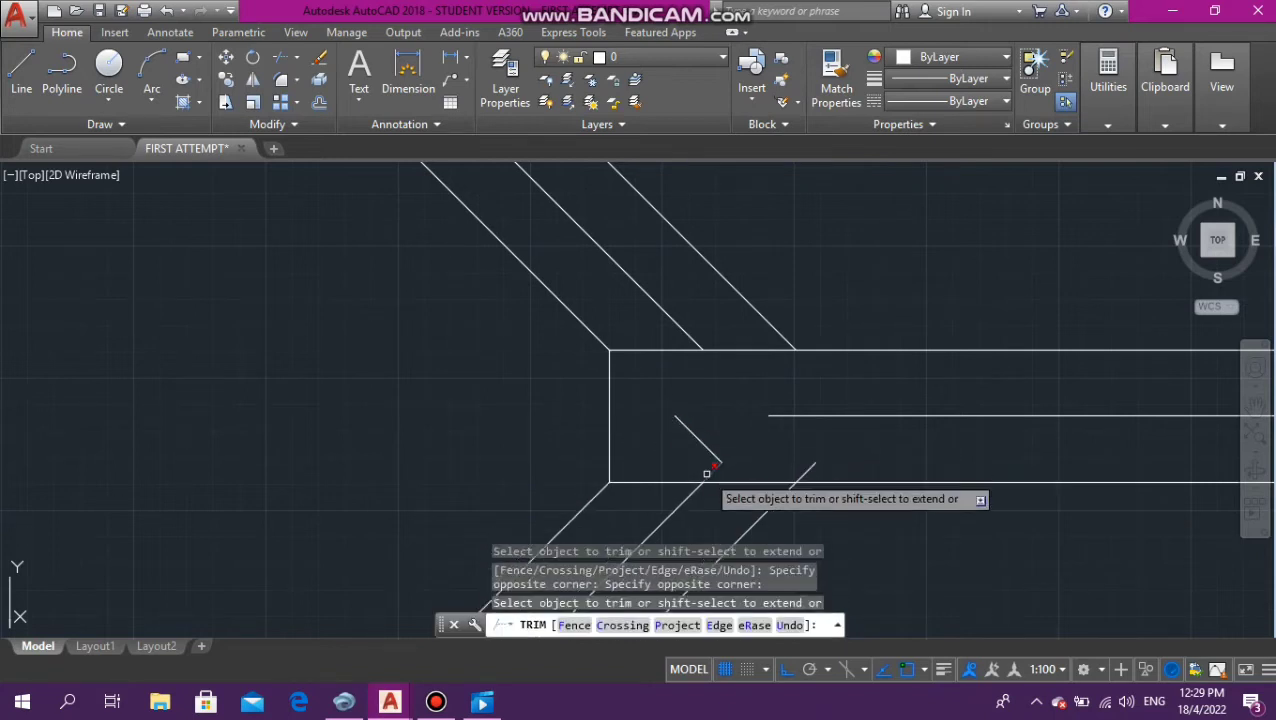
click(807, 468)
key(Escape)
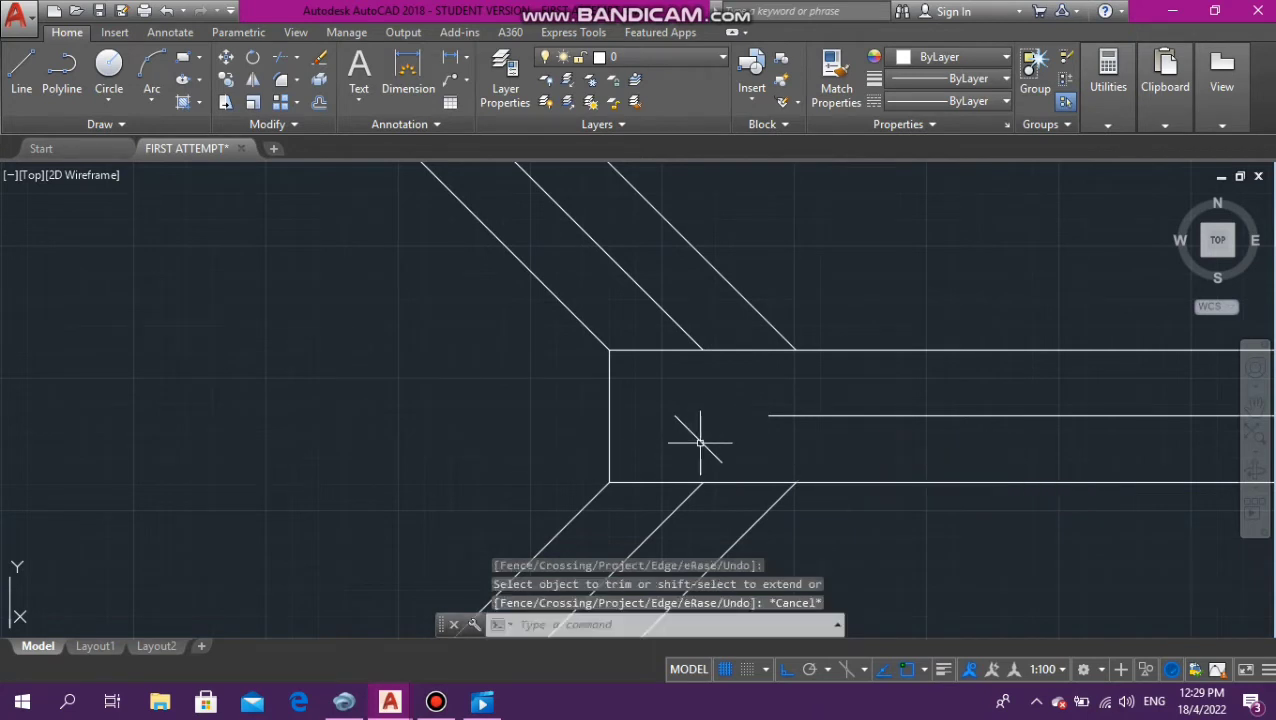
Erase the leftover short diagonal piece inside the west end of the central ridge
click(700, 442)
click(690, 432)
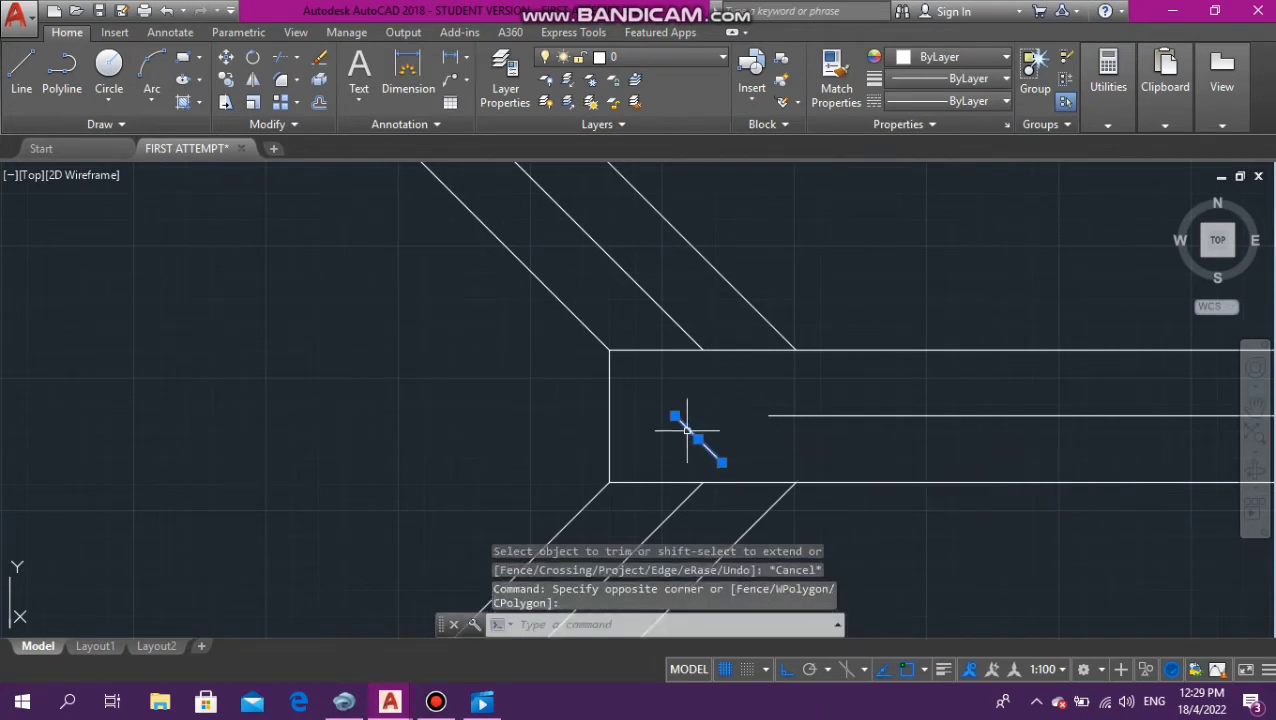
key(Delete)
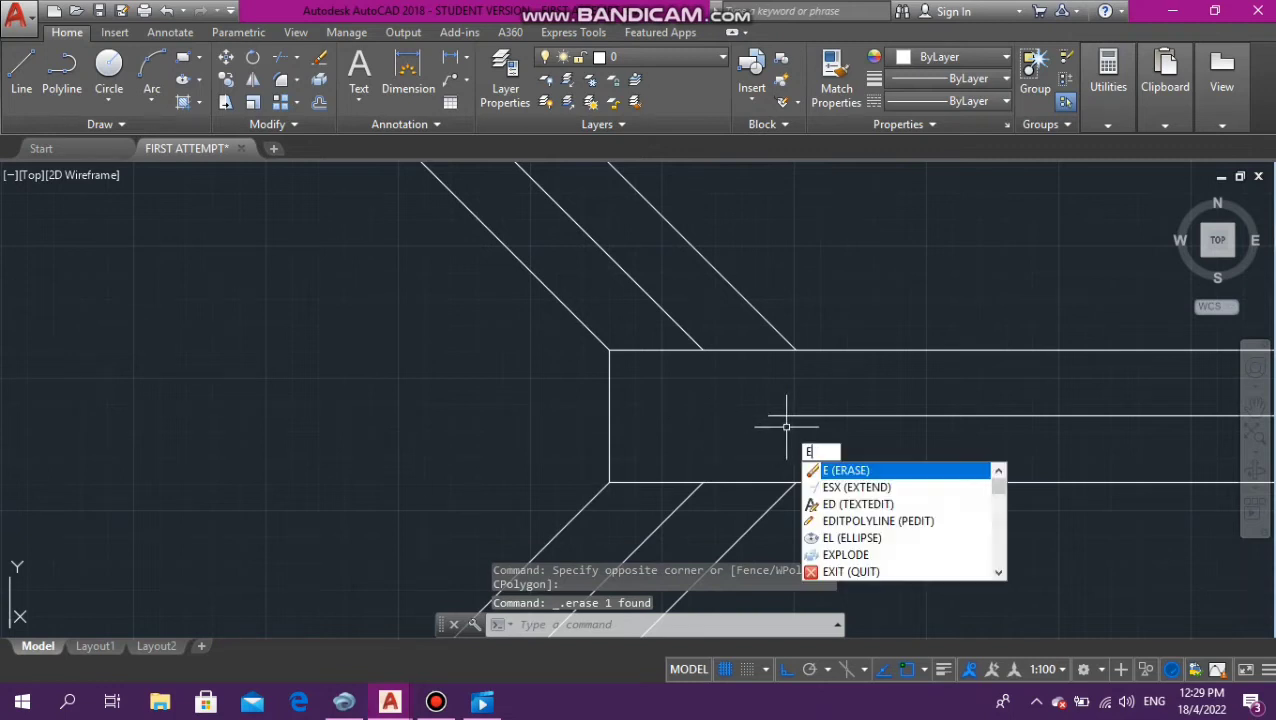
Extend the central ridge's middle line to the vertical closing line at its west end, using all objects as boundary edges
key(Down)
key(Return)
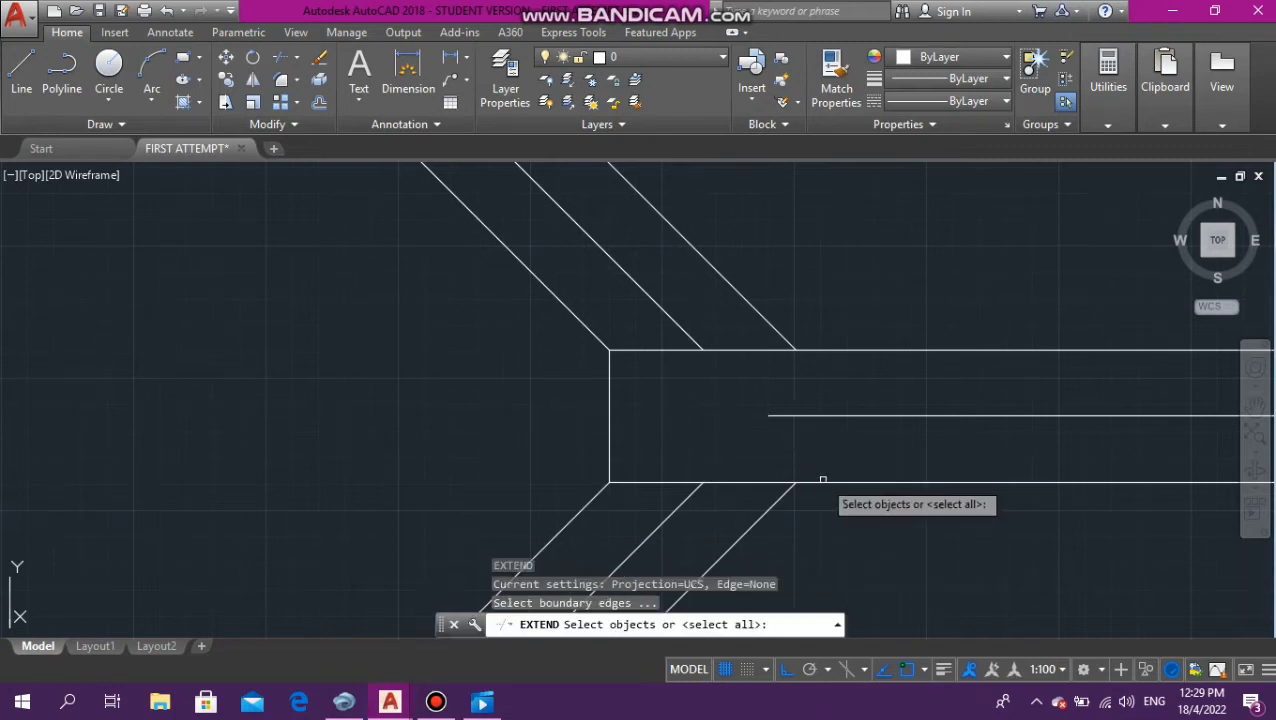
key(Return)
click(809, 416)
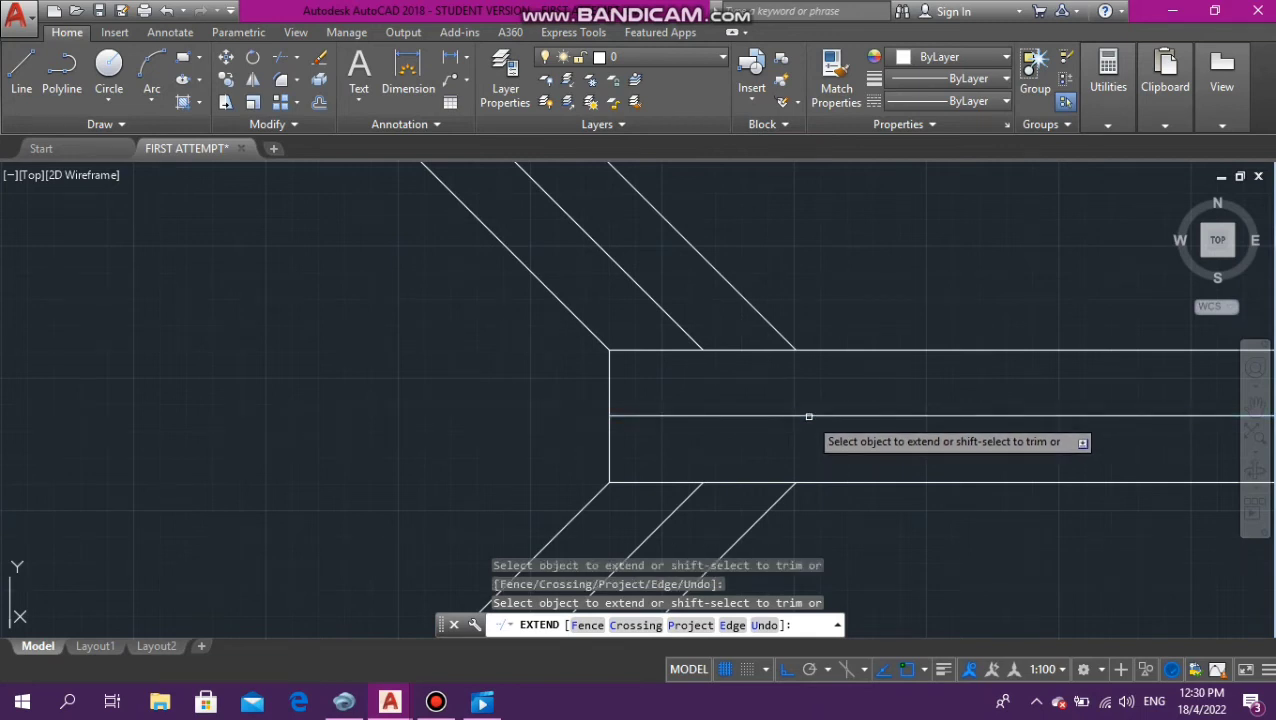
key(Escape)
key(Escape)
key(Escape)
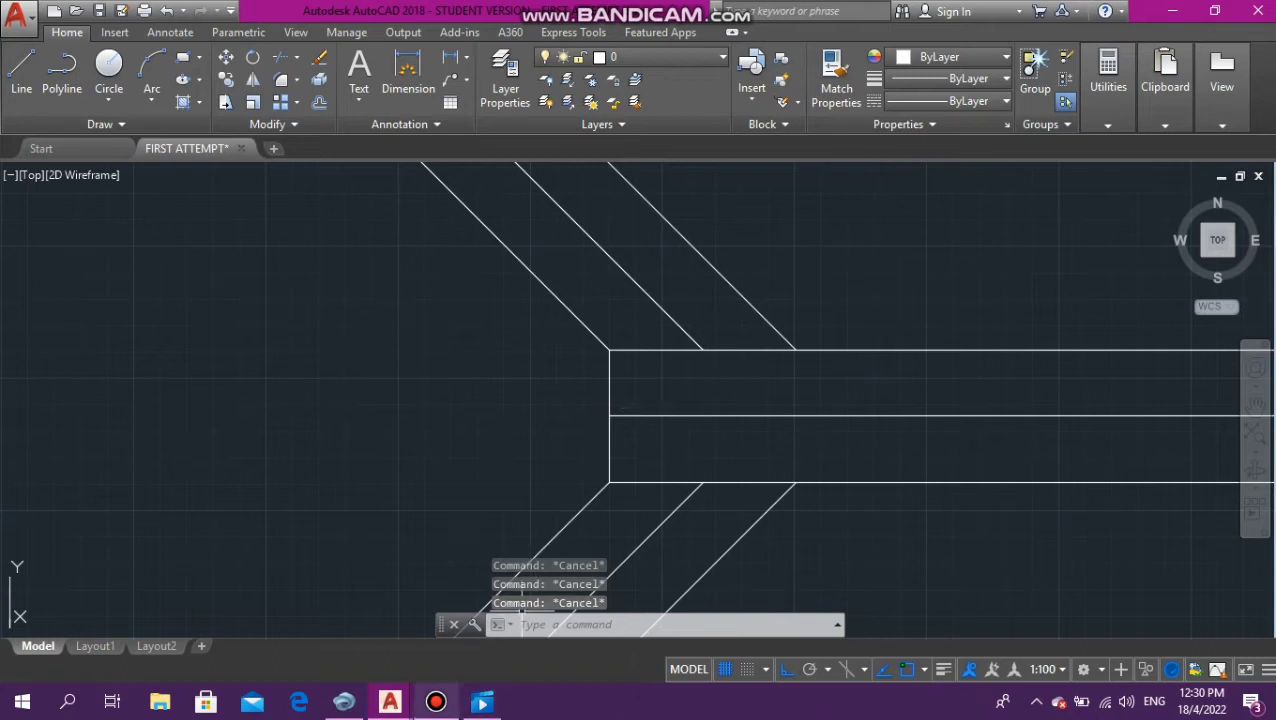
mouse_move(436, 702)
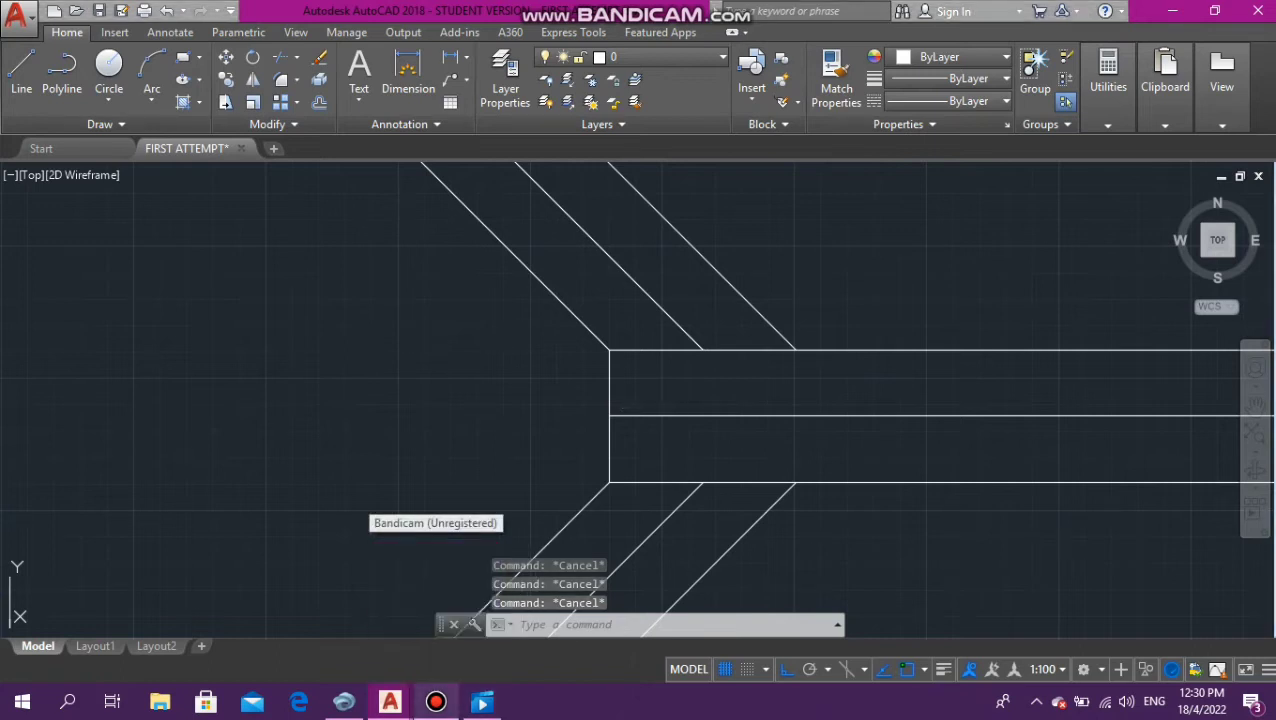
click(436, 612)
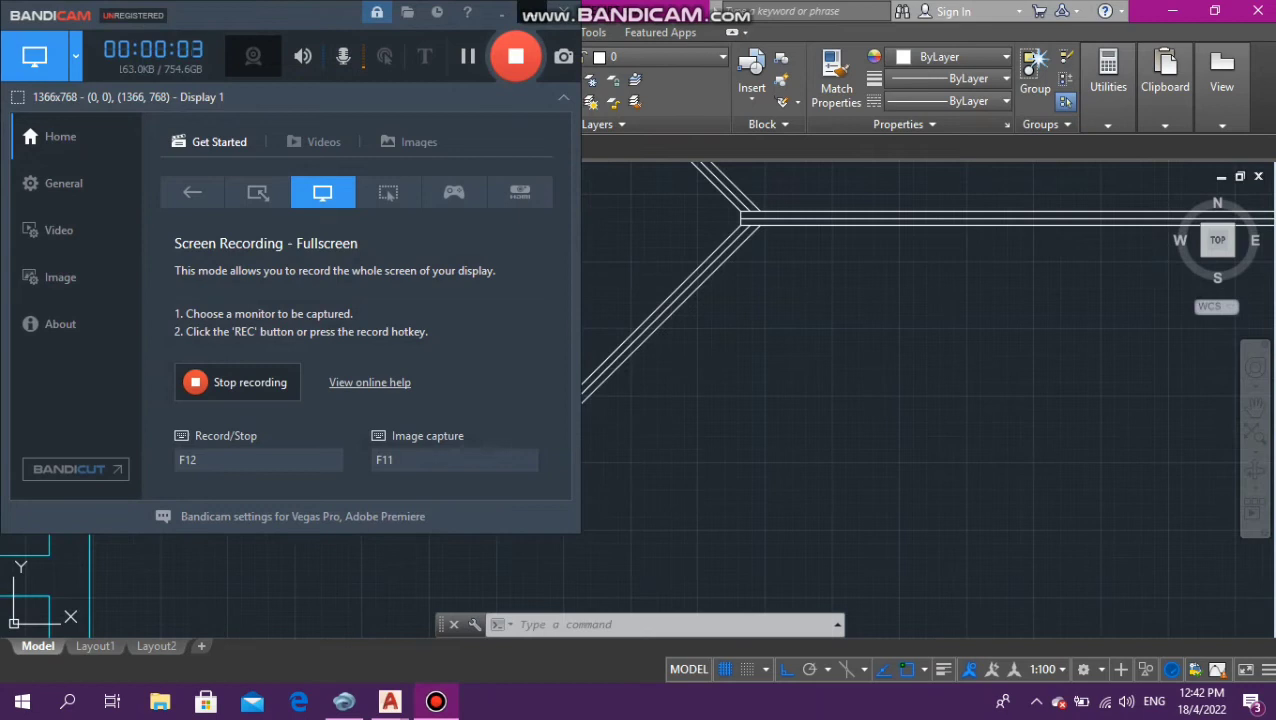
click(533, 12)
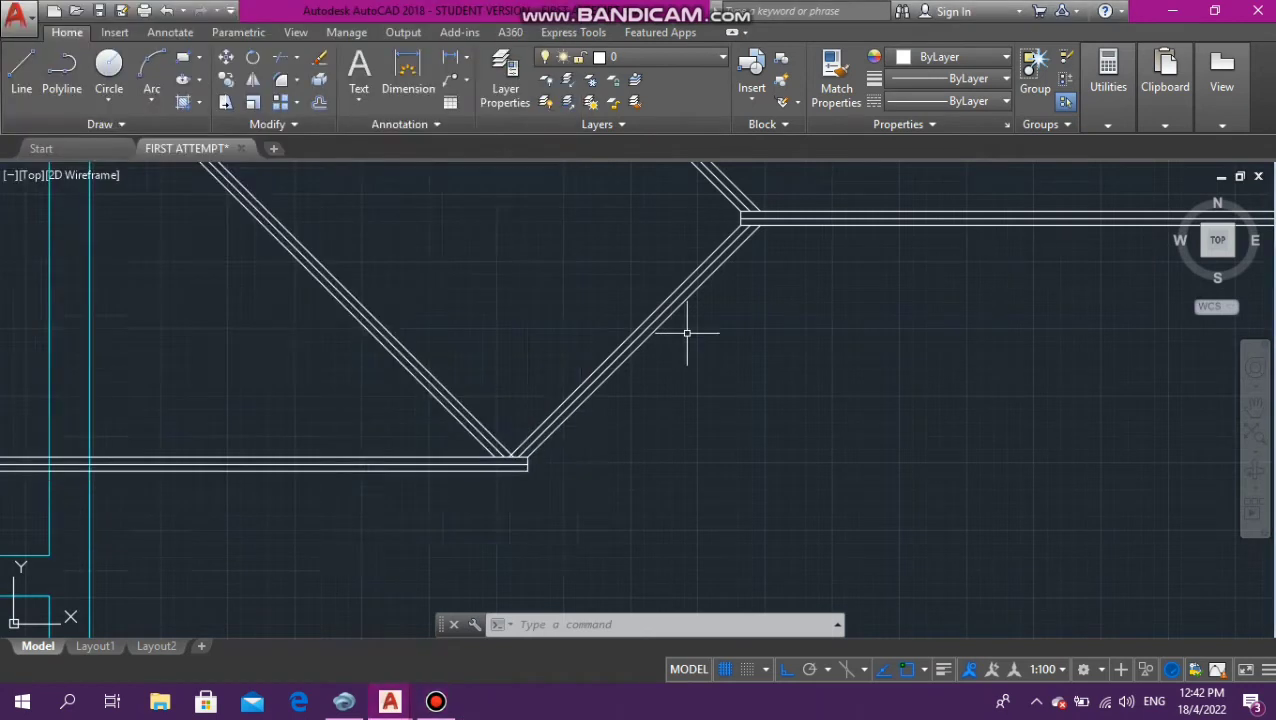
Examine the ridge, hip and valley junctions along the western part of the roof plan for lines that still cross or overlap
scroll(678, 345, down, 2)
scroll(706, 359, up, 2)
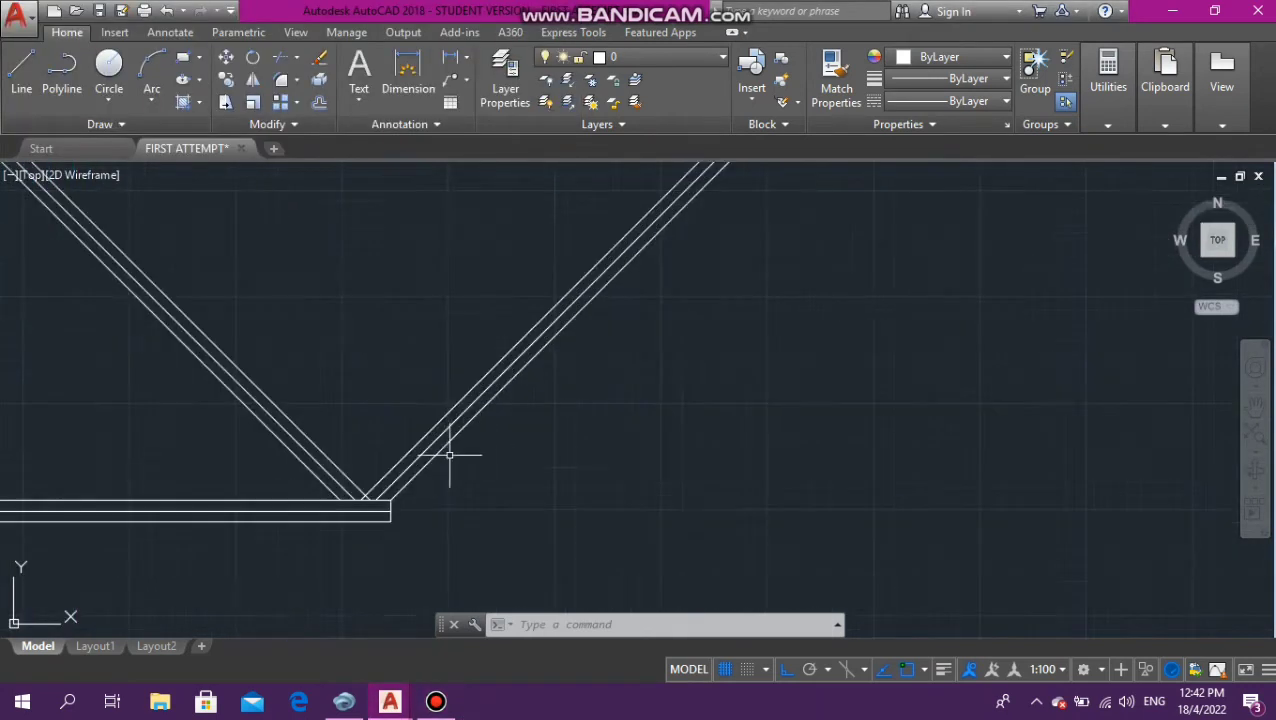
scroll(447, 454, up, 1)
scroll(373, 478, down, 3)
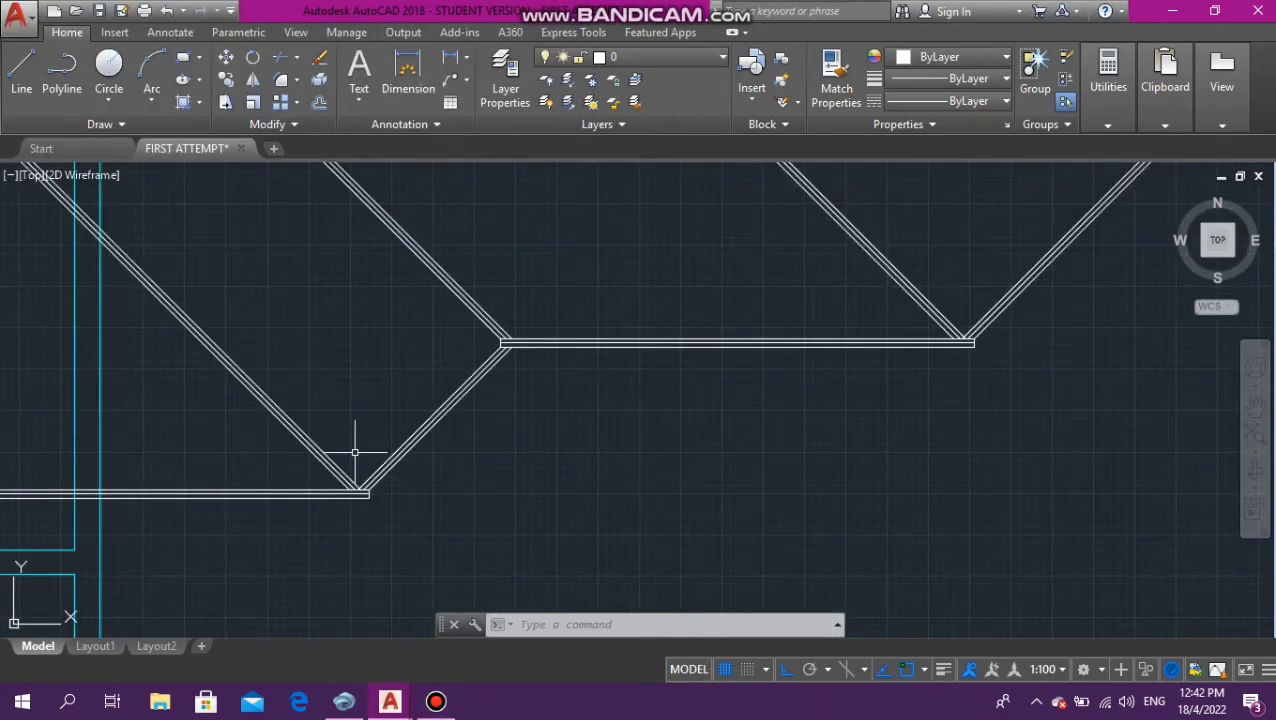
scroll(512, 308, up, 2)
scroll(503, 368, down, 4)
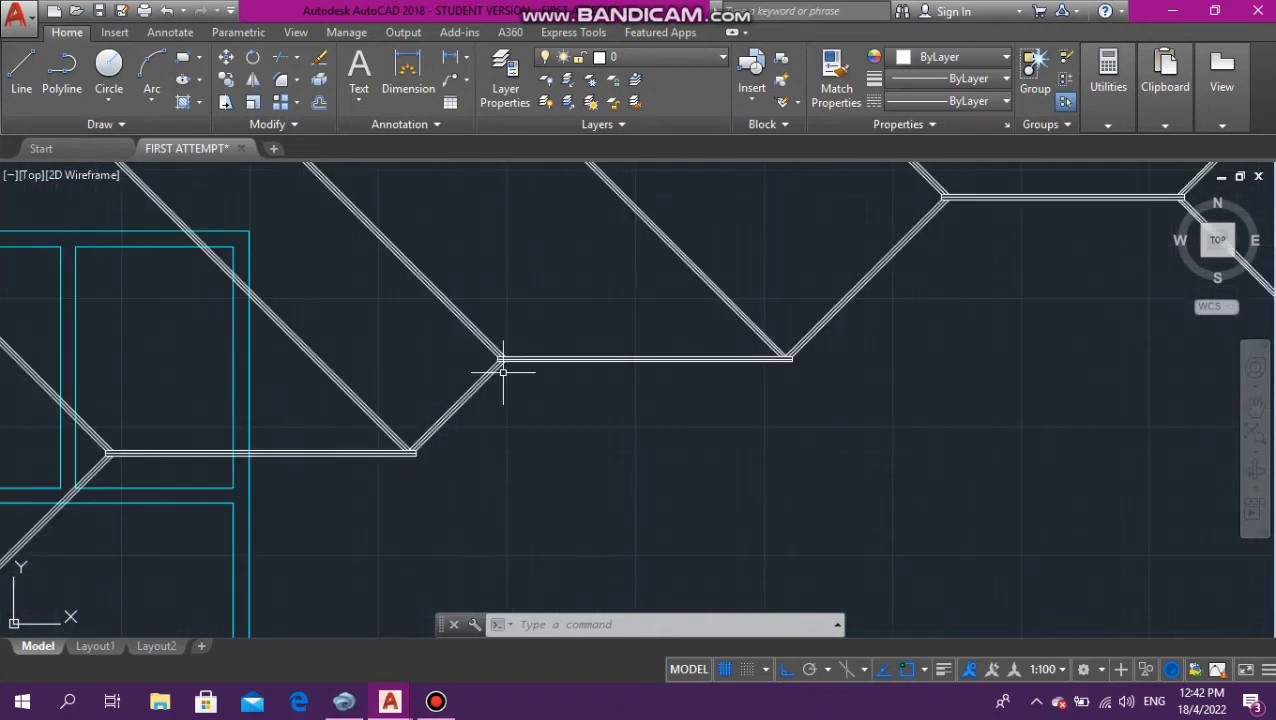
scroll(790, 325, up, 3)
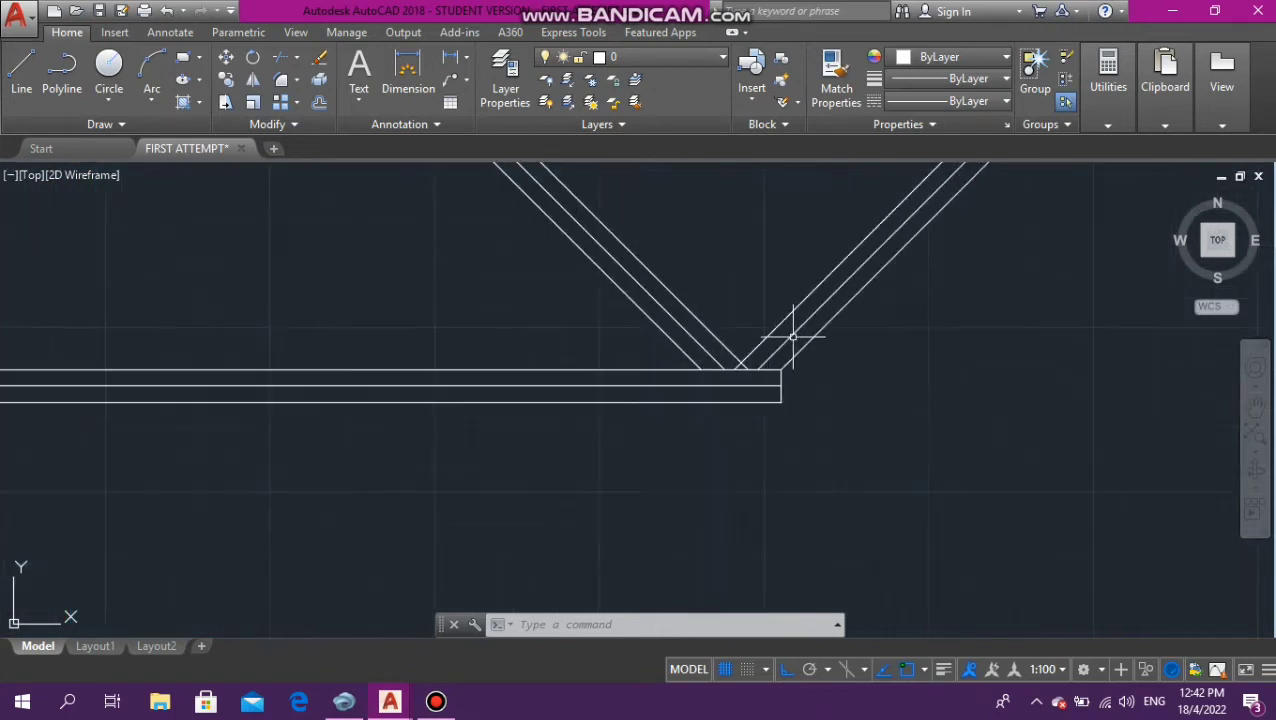
scroll(720, 370, up, 3)
scroll(800, 345, up, 1)
scroll(849, 338, down, 7)
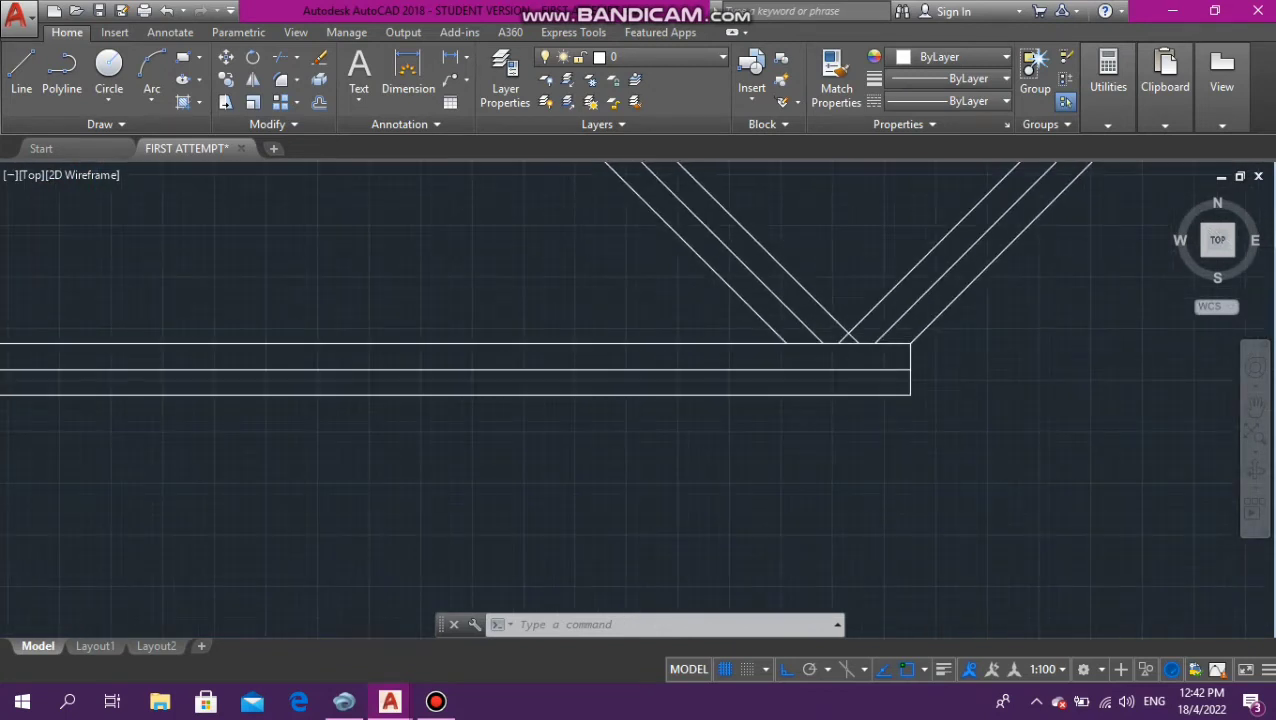
scroll(803, 384, up, 3)
scroll(803, 384, up, 7)
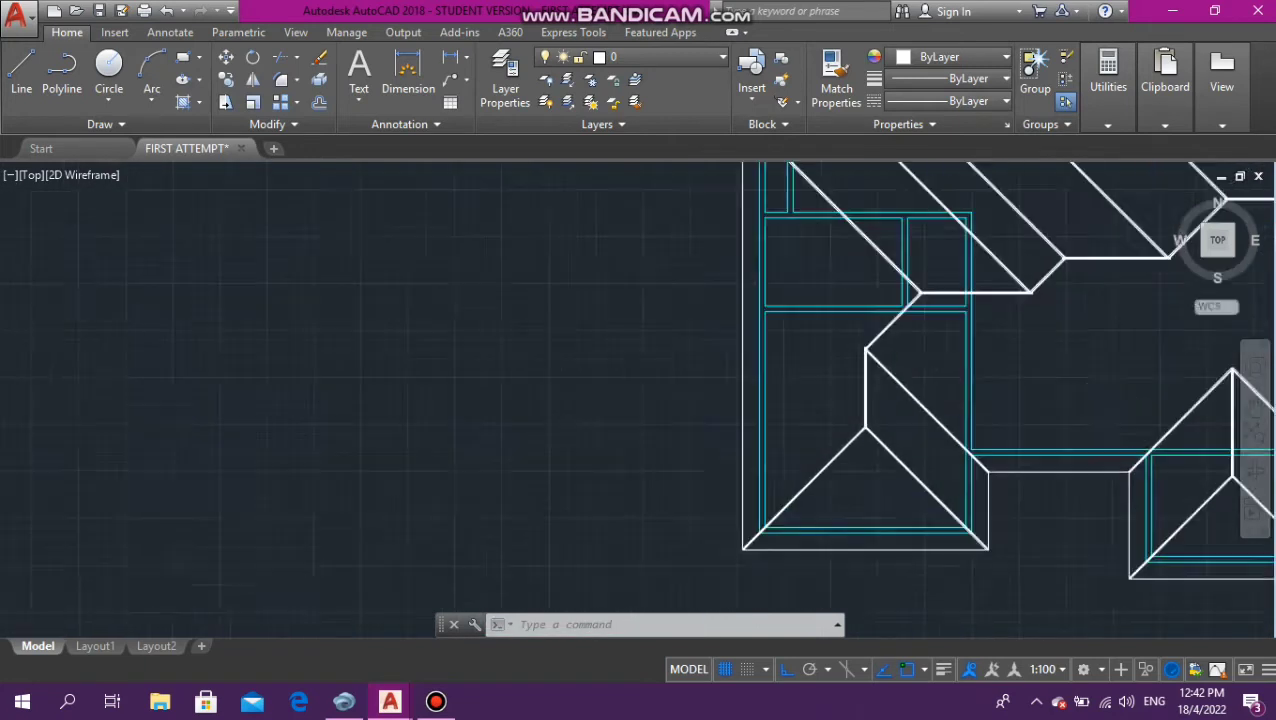
Inspect both ends of the southwest wing's ridge and the adjoining western ridge's end for stray or unclosed lines
scroll(850, 325, down, 5)
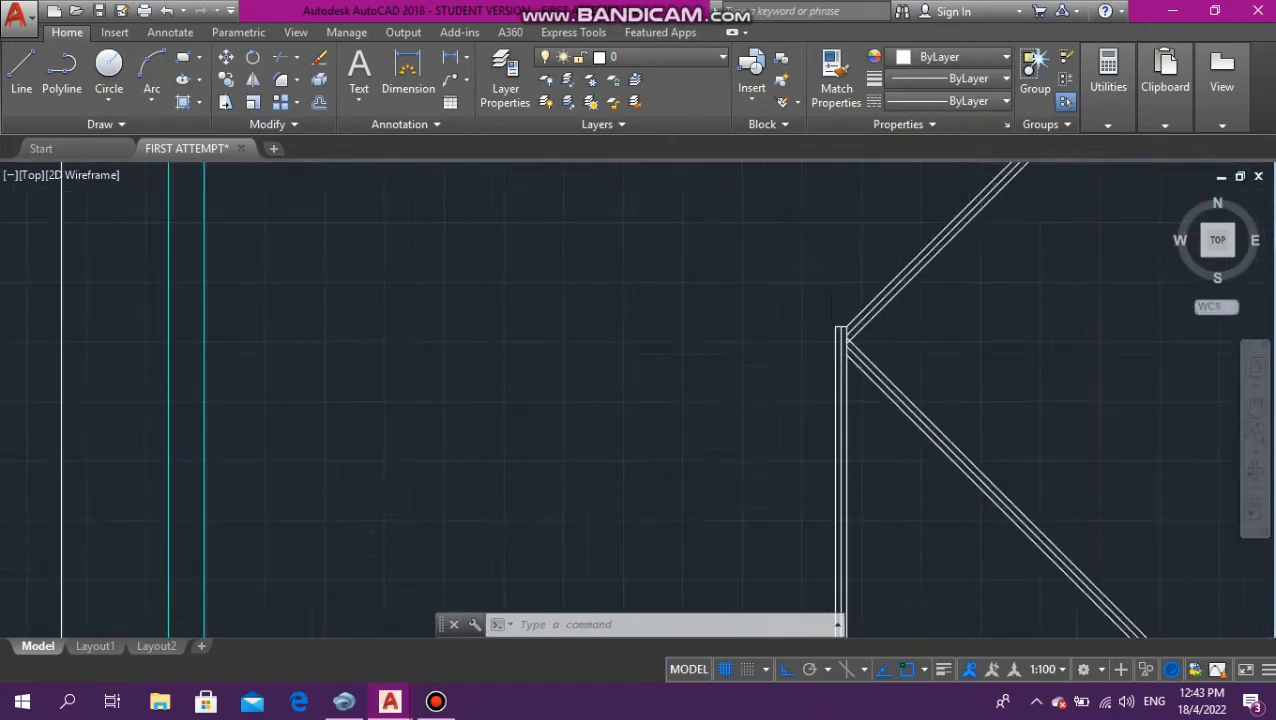
scroll(765, 405, up, 3)
scroll(812, 385, up, 5)
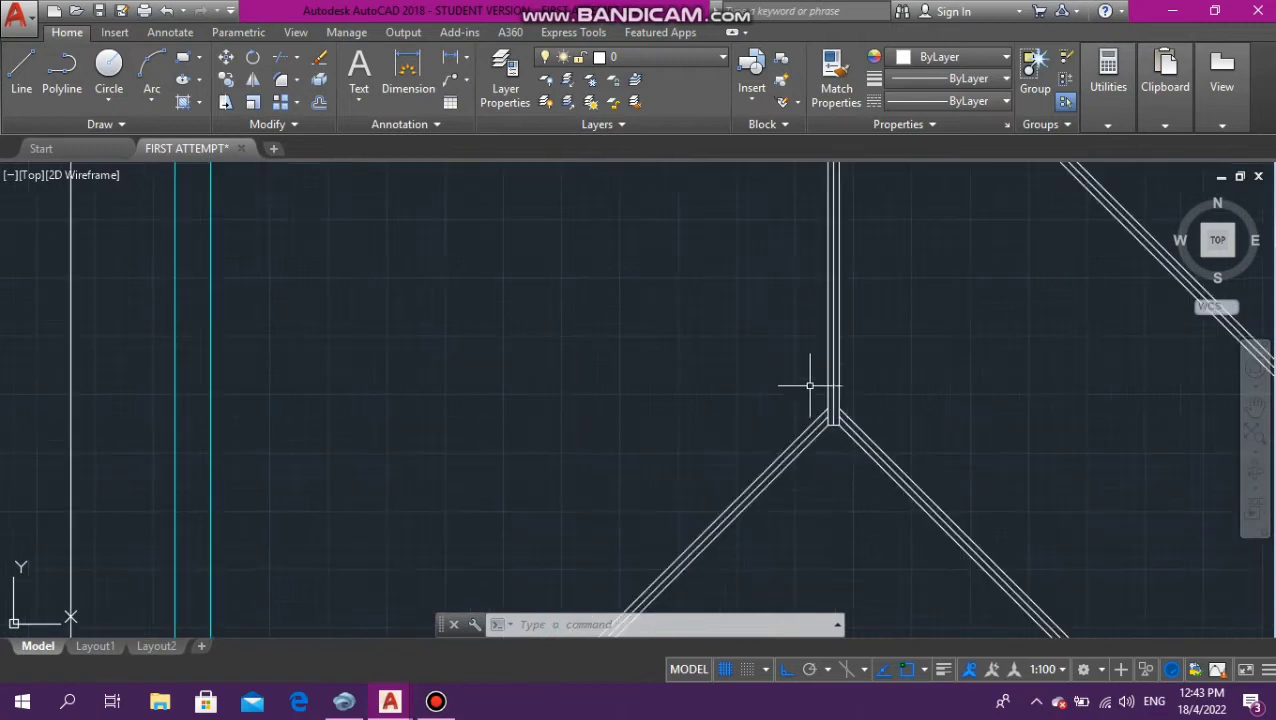
scroll(820, 438, up, 2)
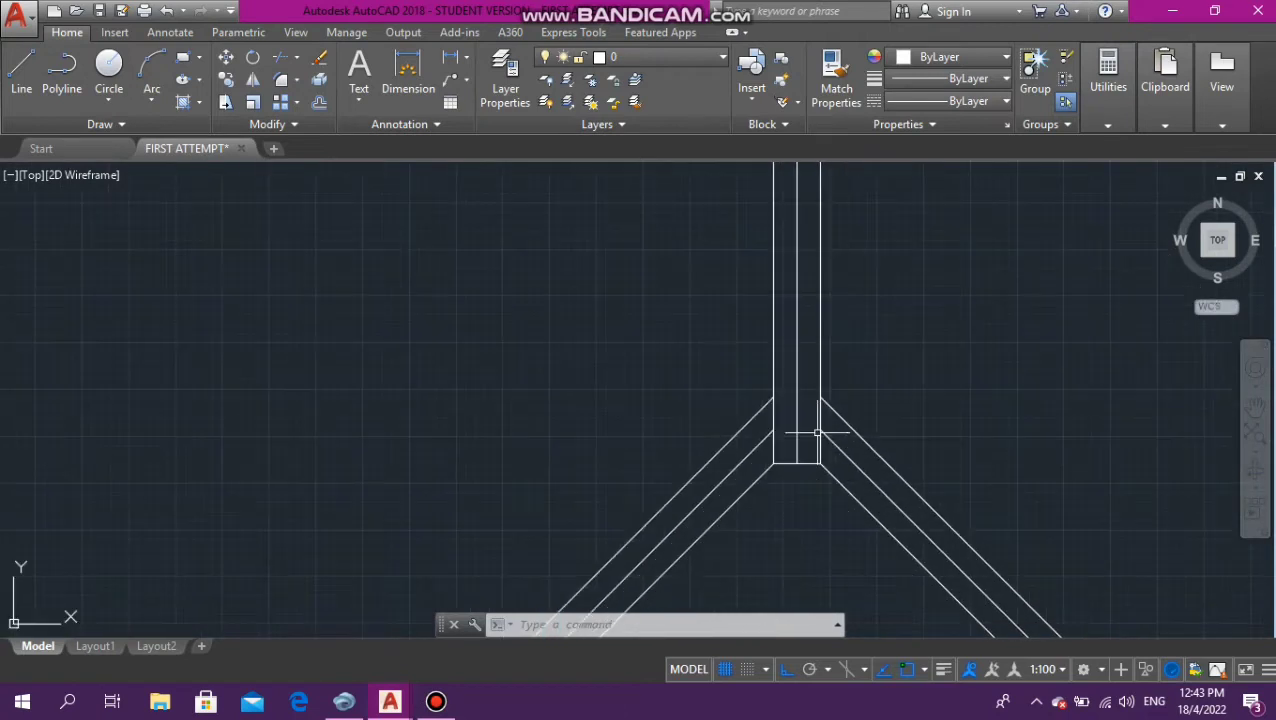
scroll(740, 422, down, 4)
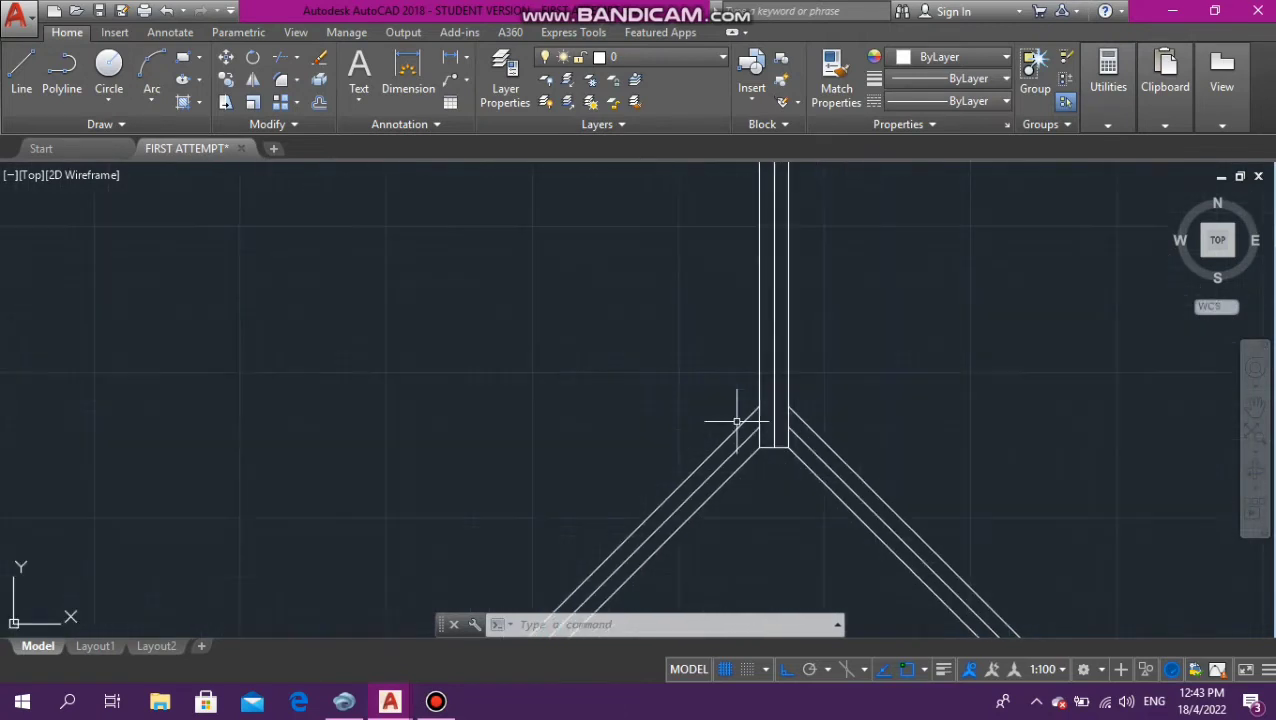
scroll(734, 422, down, 4)
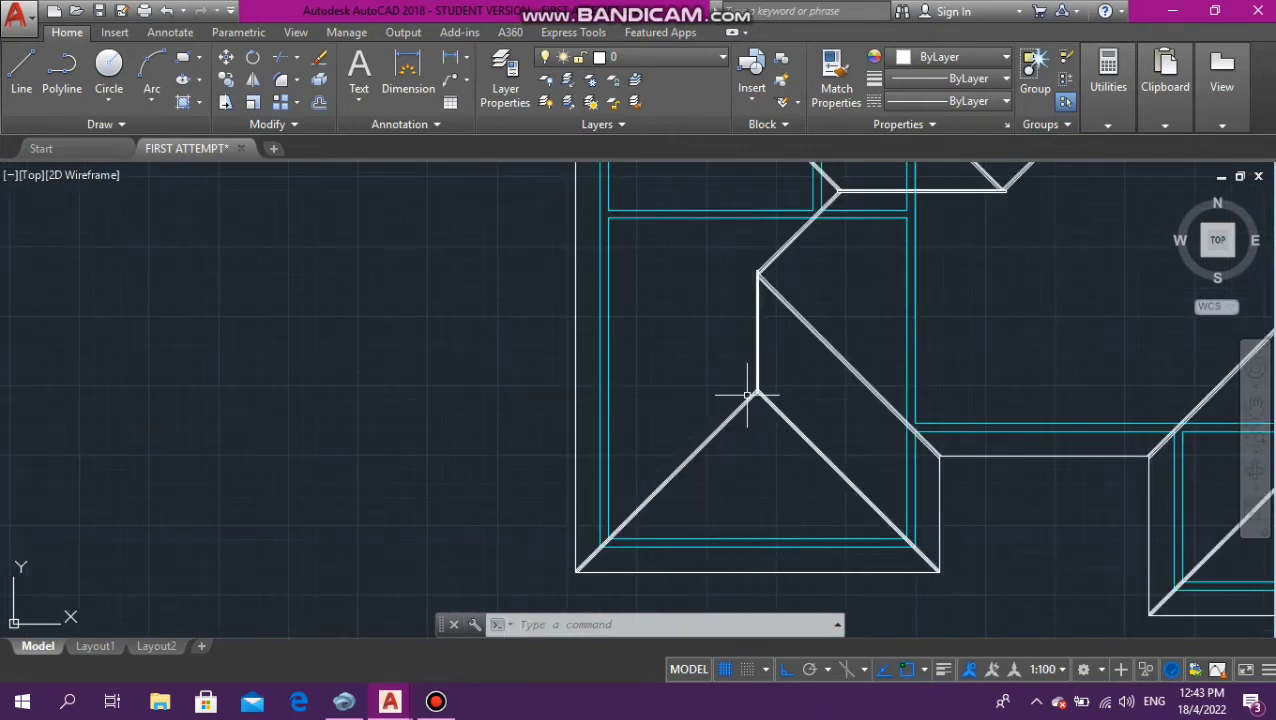
scroll(637, 541, down, 4)
scroll(637, 541, down, 2)
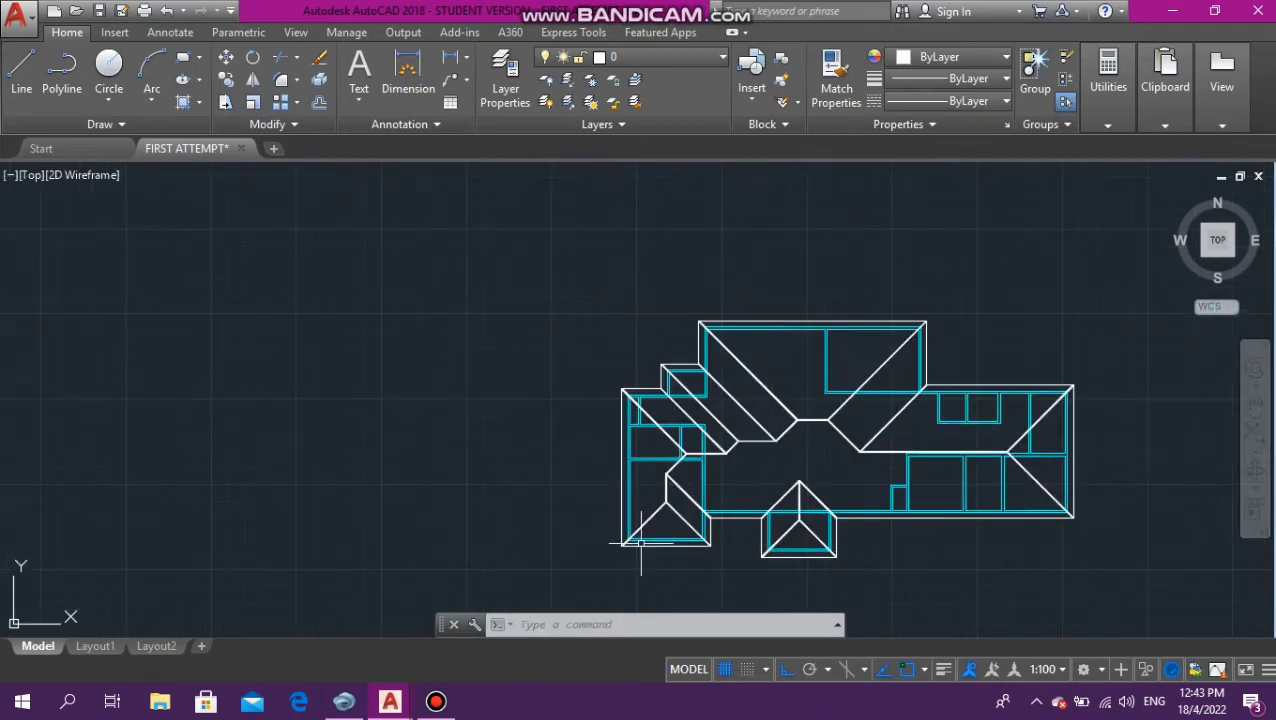
scroll(654, 428, up, 6)
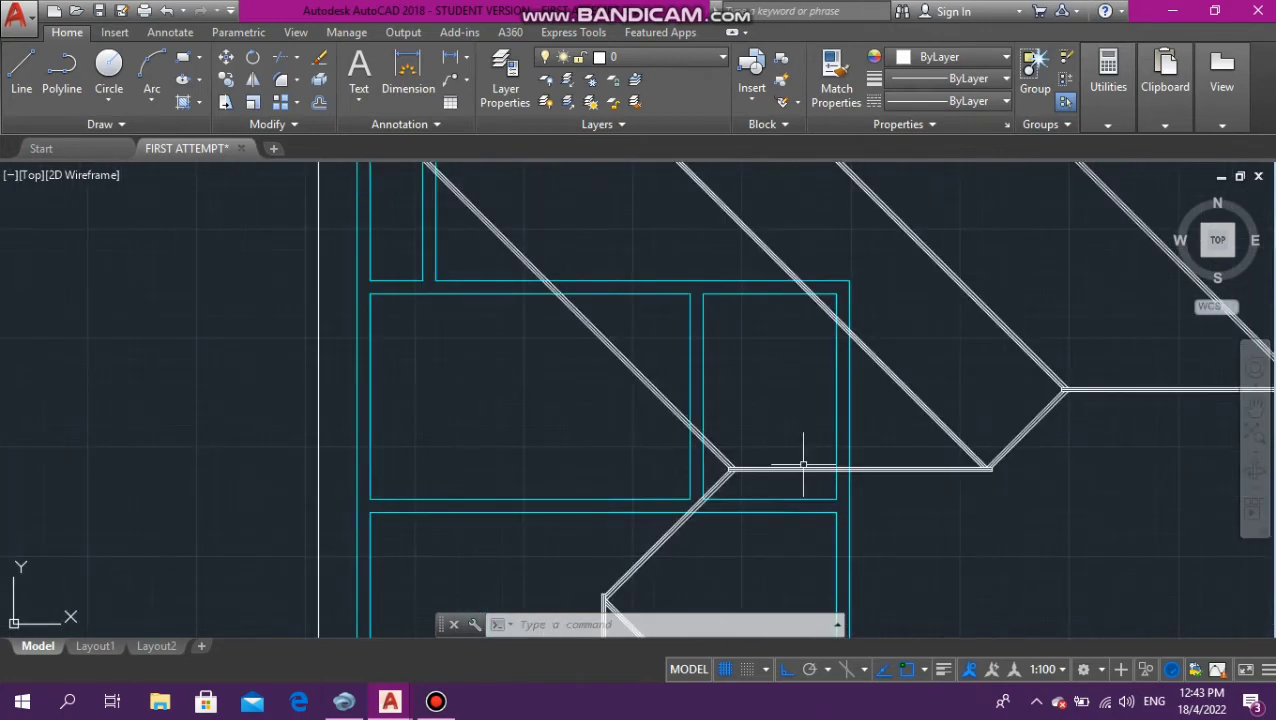
scroll(742, 470, up, 4)
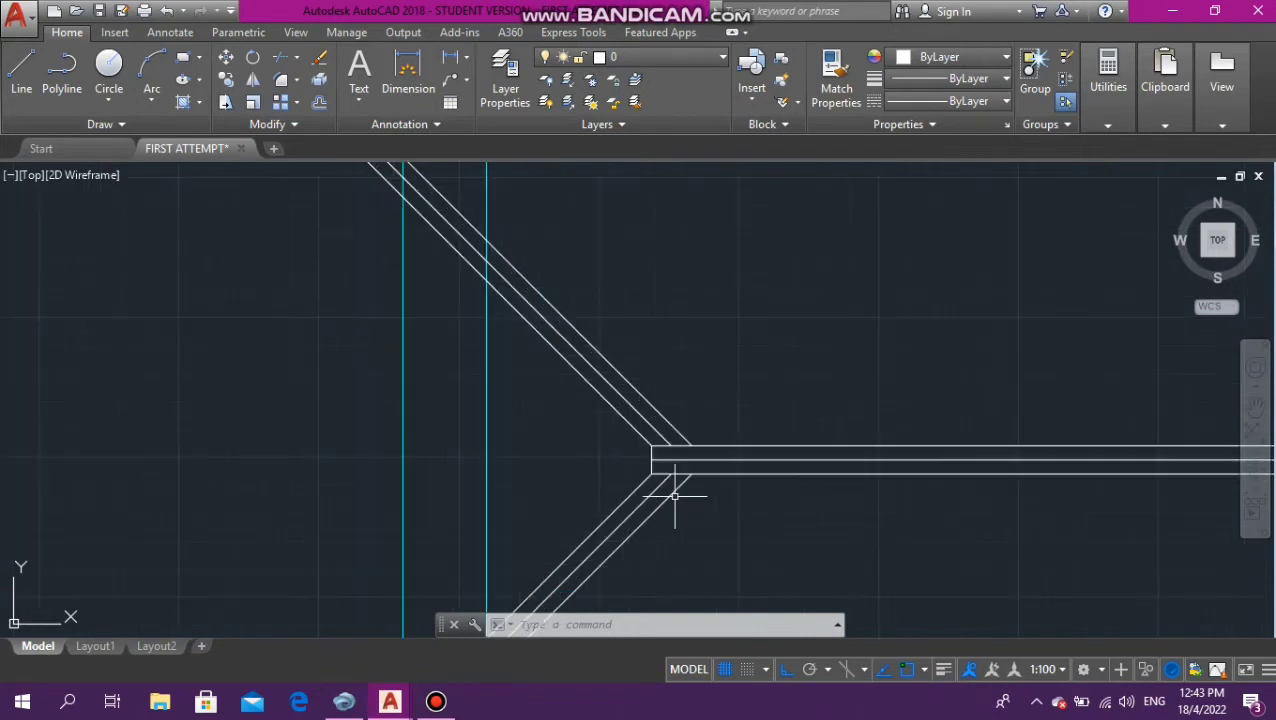
scroll(631, 467, down, 8)
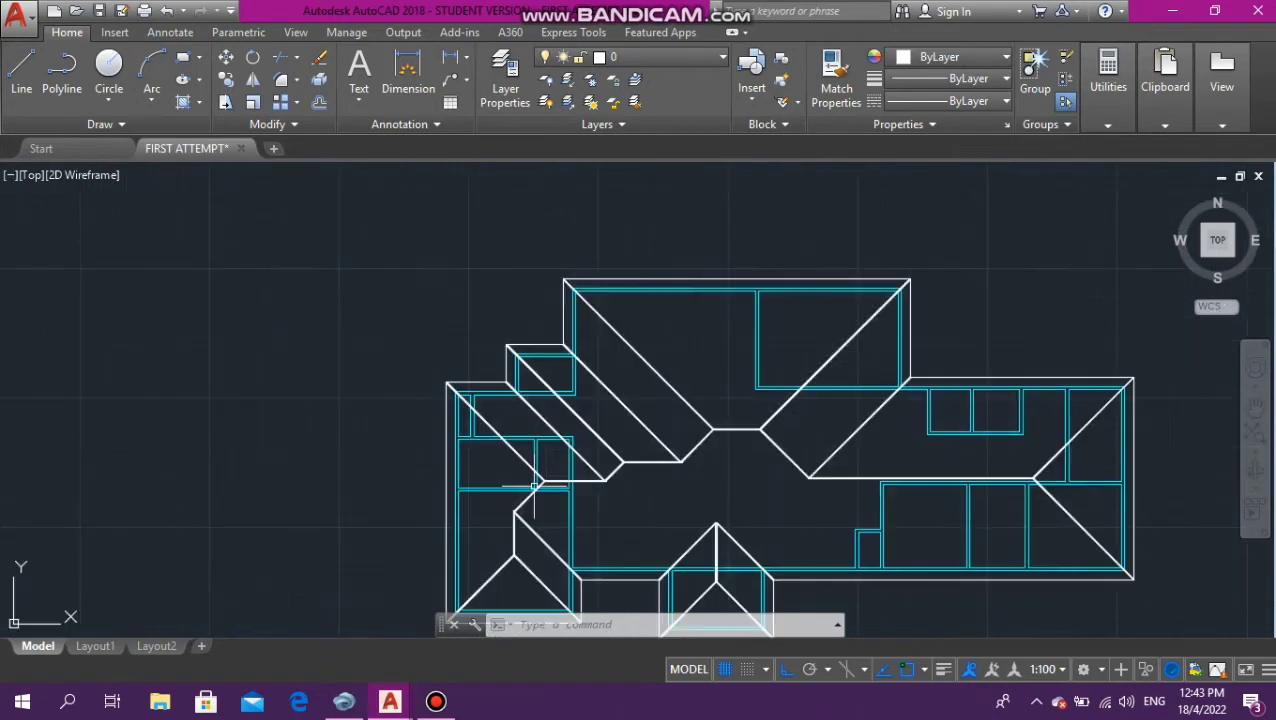
scroll(605, 468, down, 5)
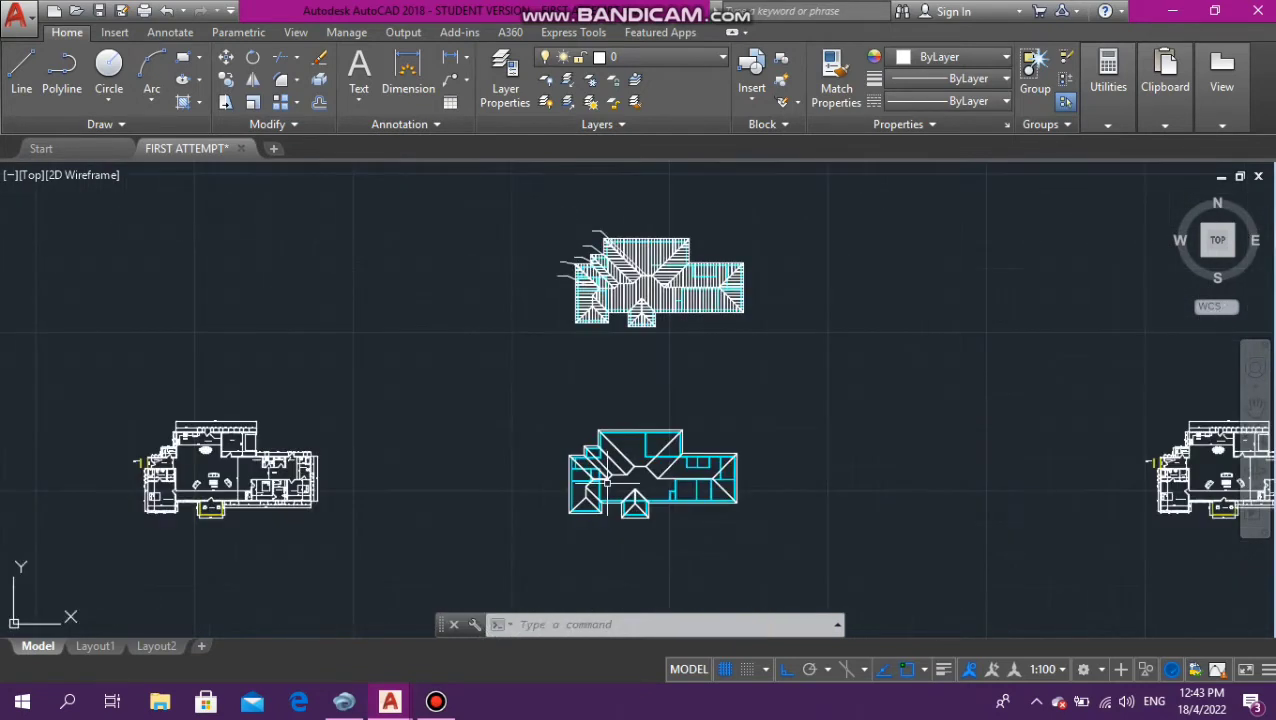
Study the labelled rafter plan above, noting the member names and the common rafter layout around the southwest wing
scroll(576, 234, up, 5)
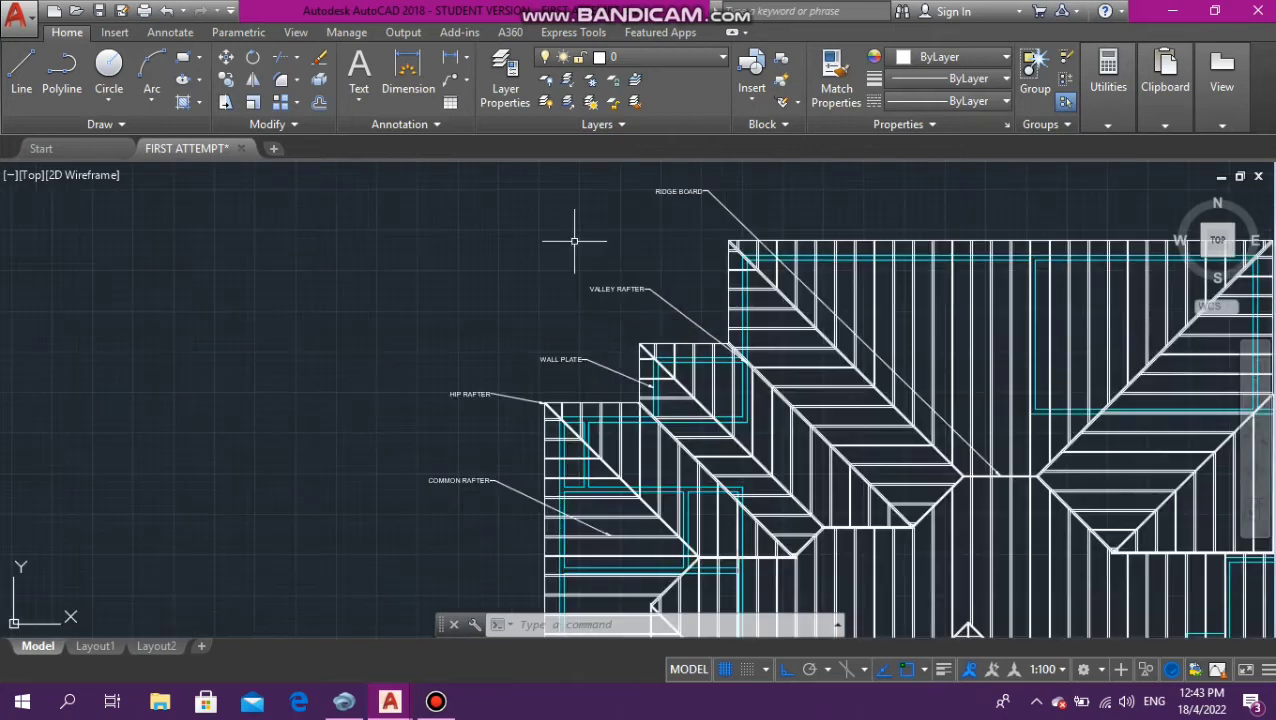
scroll(570, 480, down, 5)
scroll(566, 535, up, 4)
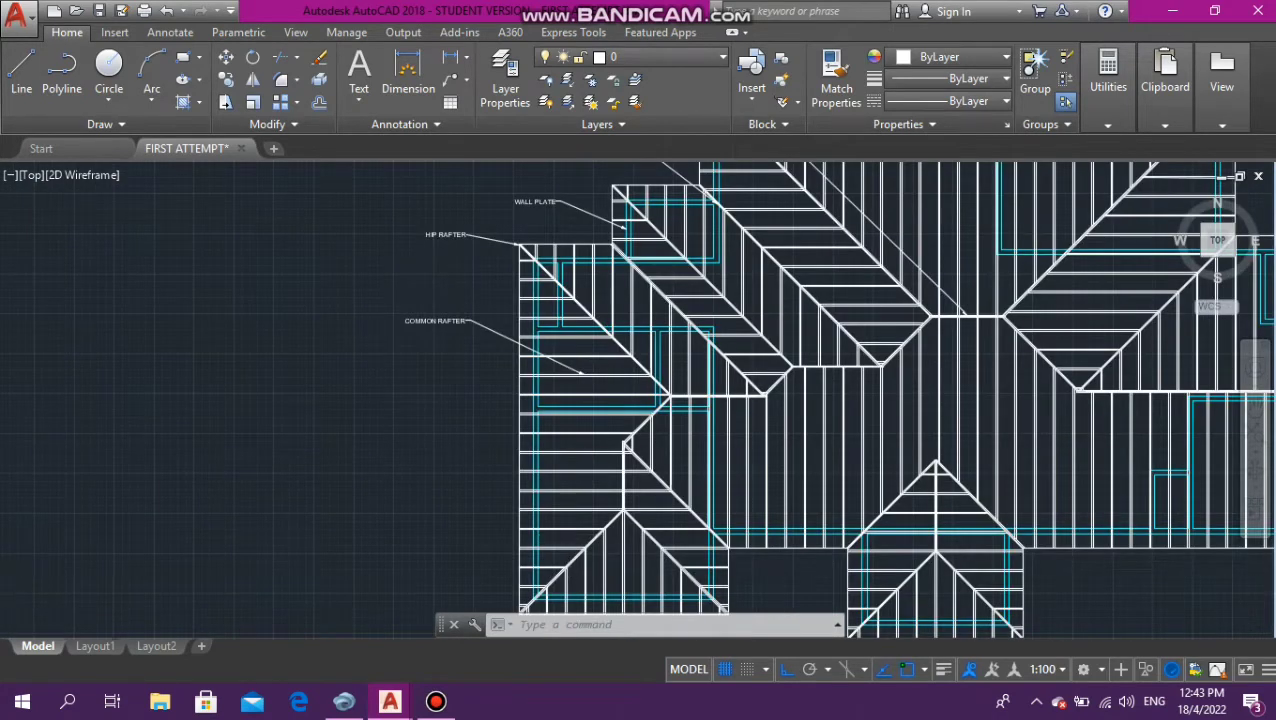
scroll(568, 534, up, 5)
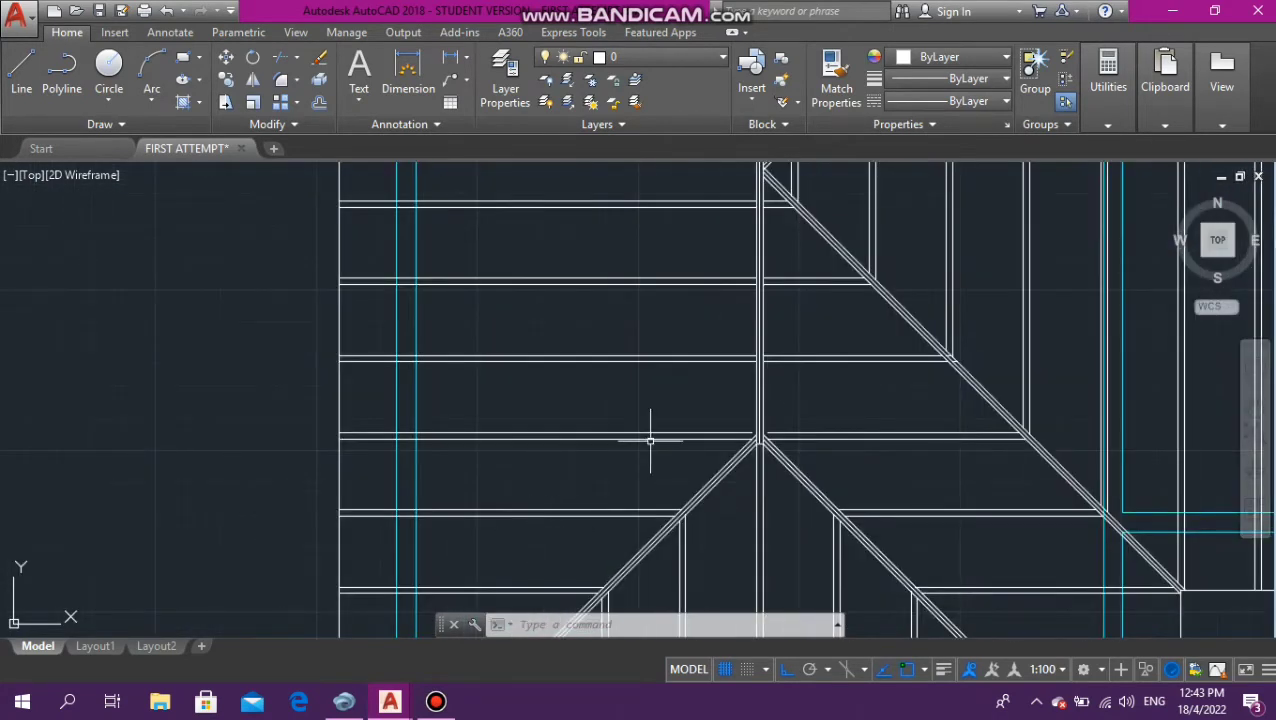
scroll(650, 440, down, 5)
scroll(724, 500, up, 4)
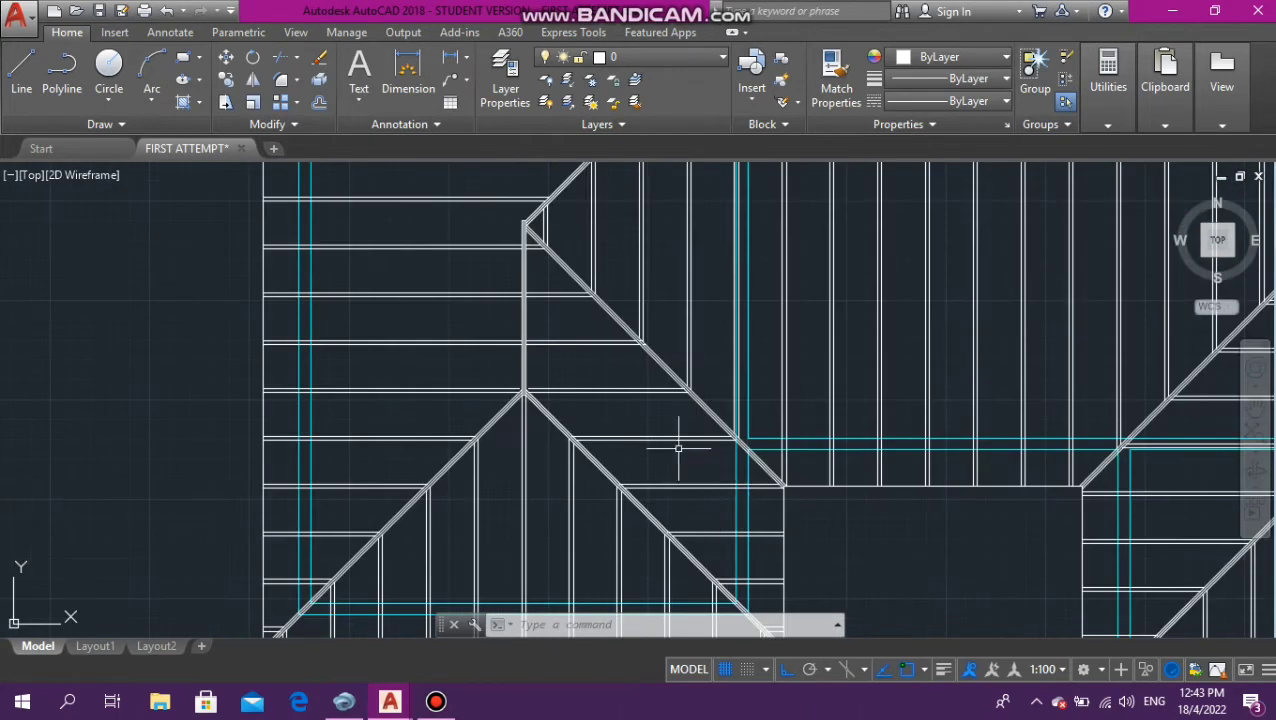
scroll(700, 440, down, 5)
click(757, 399)
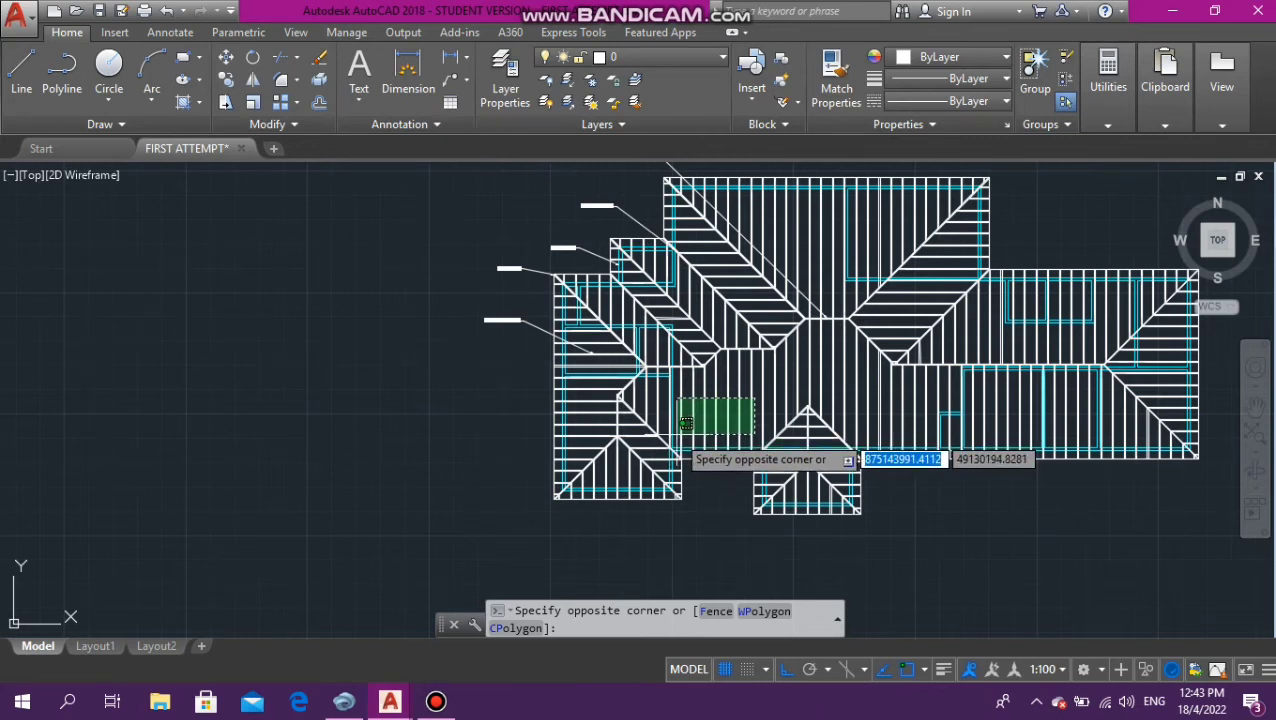
key(Escape)
scroll(628, 400, down, 6)
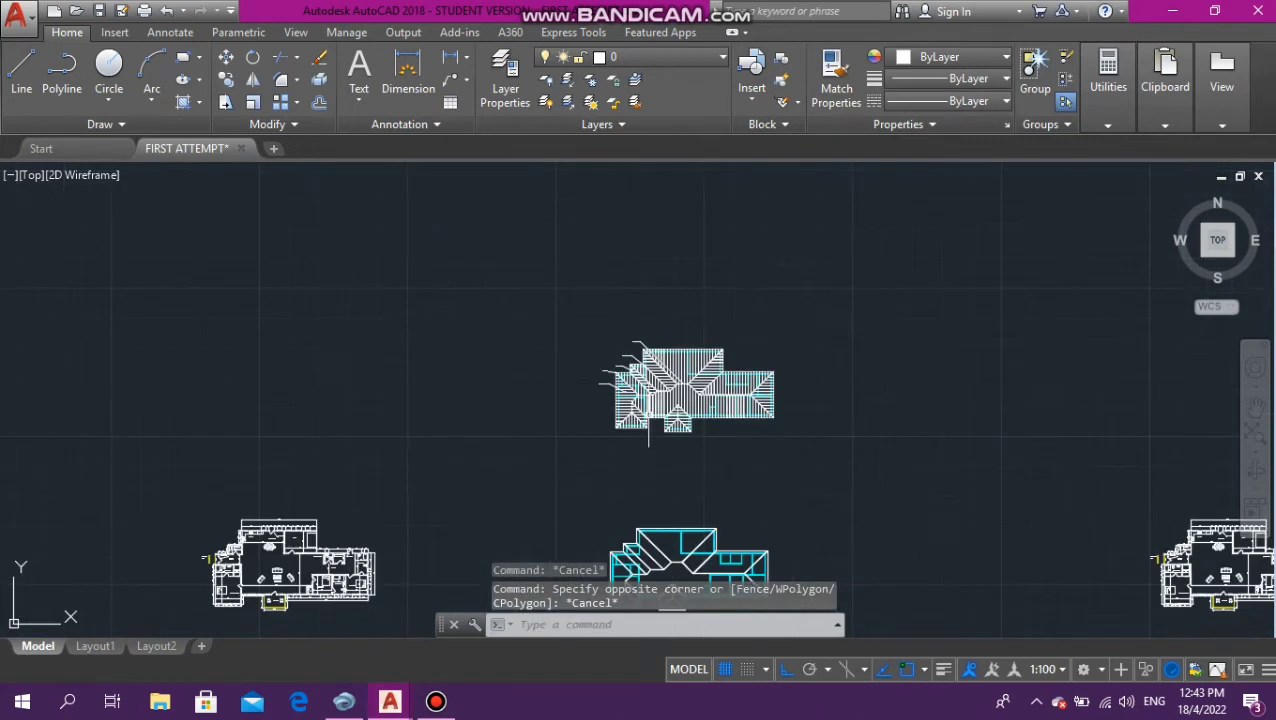
Study how the paired common rafter lines are spaced and end at the eaves and hips of the labelled plan's north block
scroll(672, 408, up, 10)
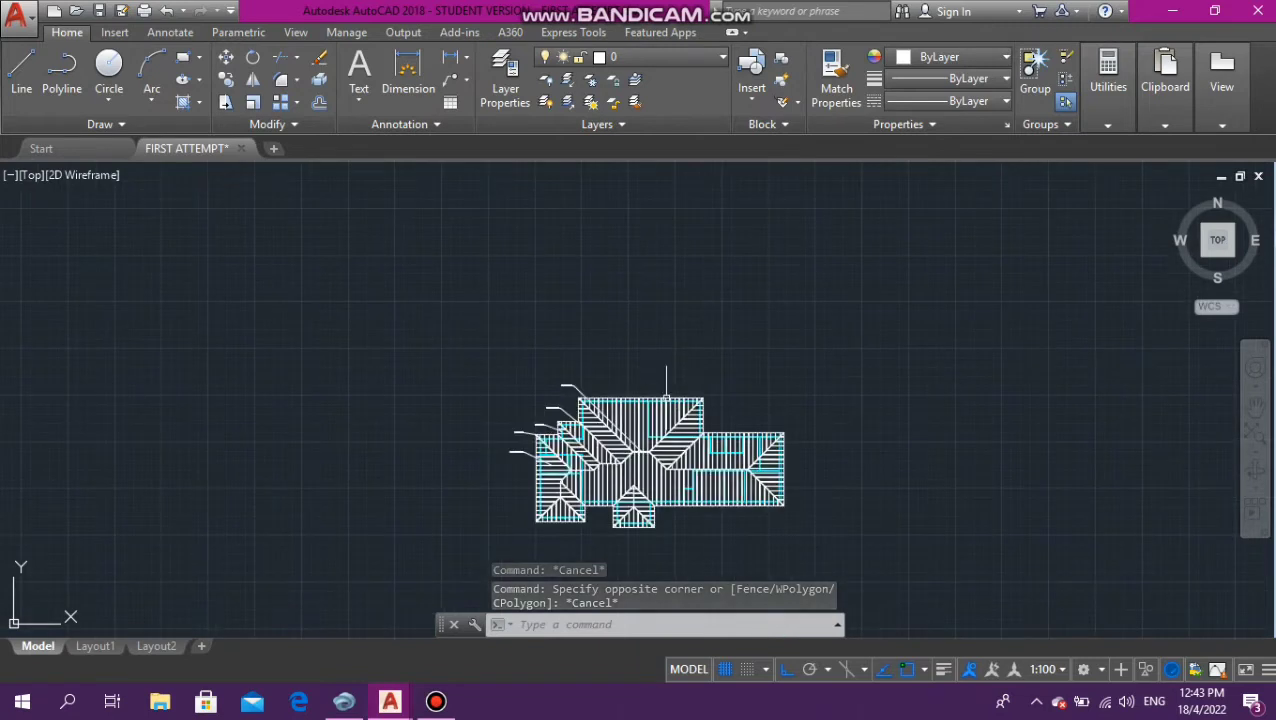
scroll(667, 436, up, 3)
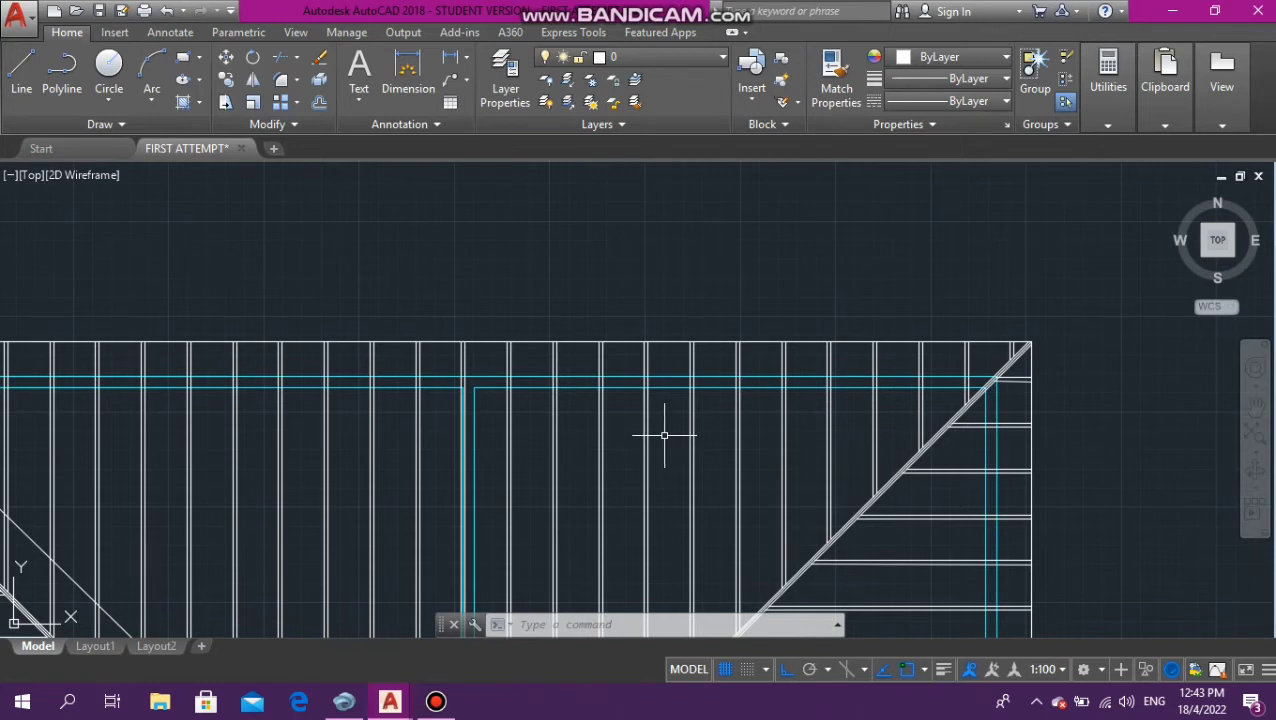
scroll(664, 436, up, 2)
scroll(664, 436, down, 3)
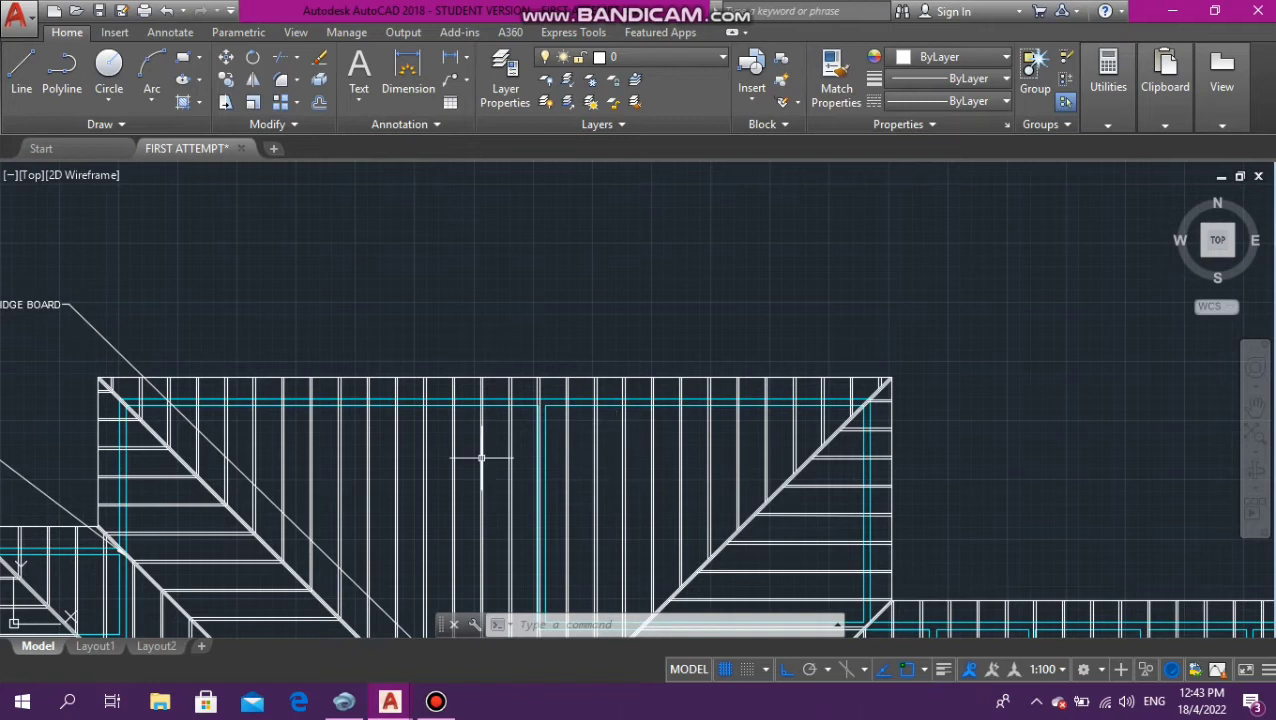
scroll(482, 458, up, 3)
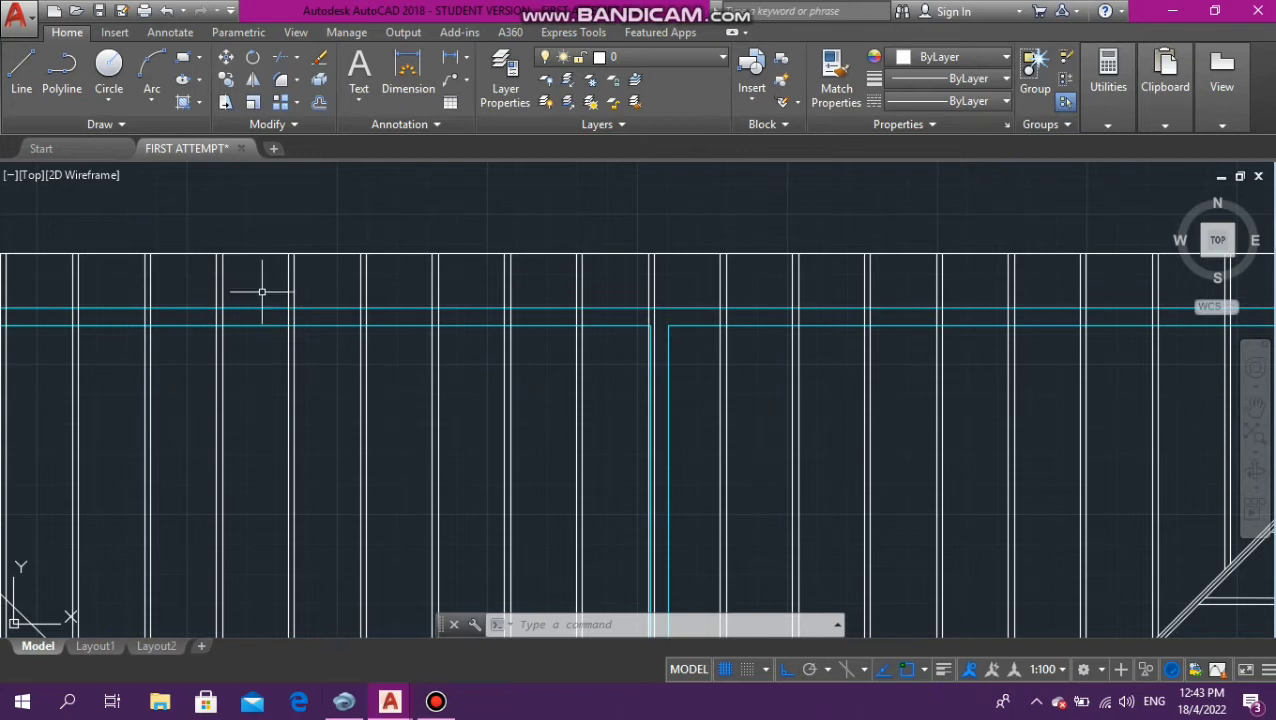
scroll(540, 300, down, 4)
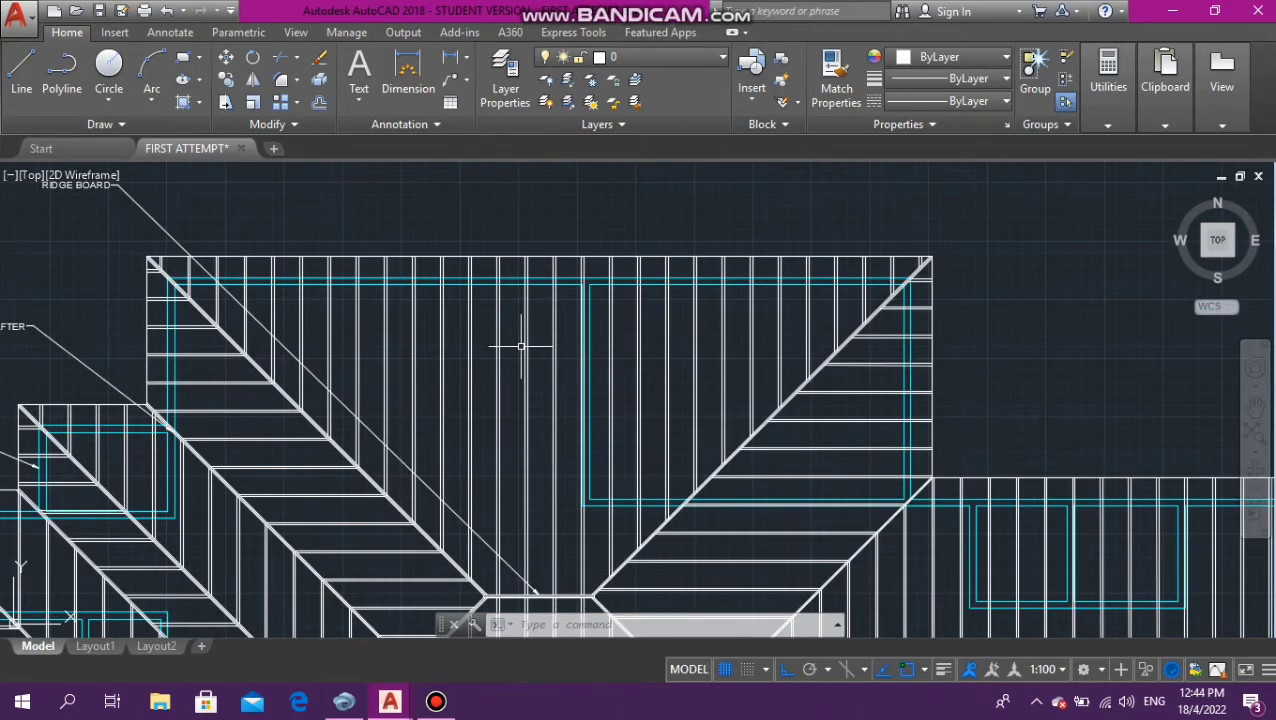
scroll(520, 346, down, 6)
scroll(520, 490, down, 3)
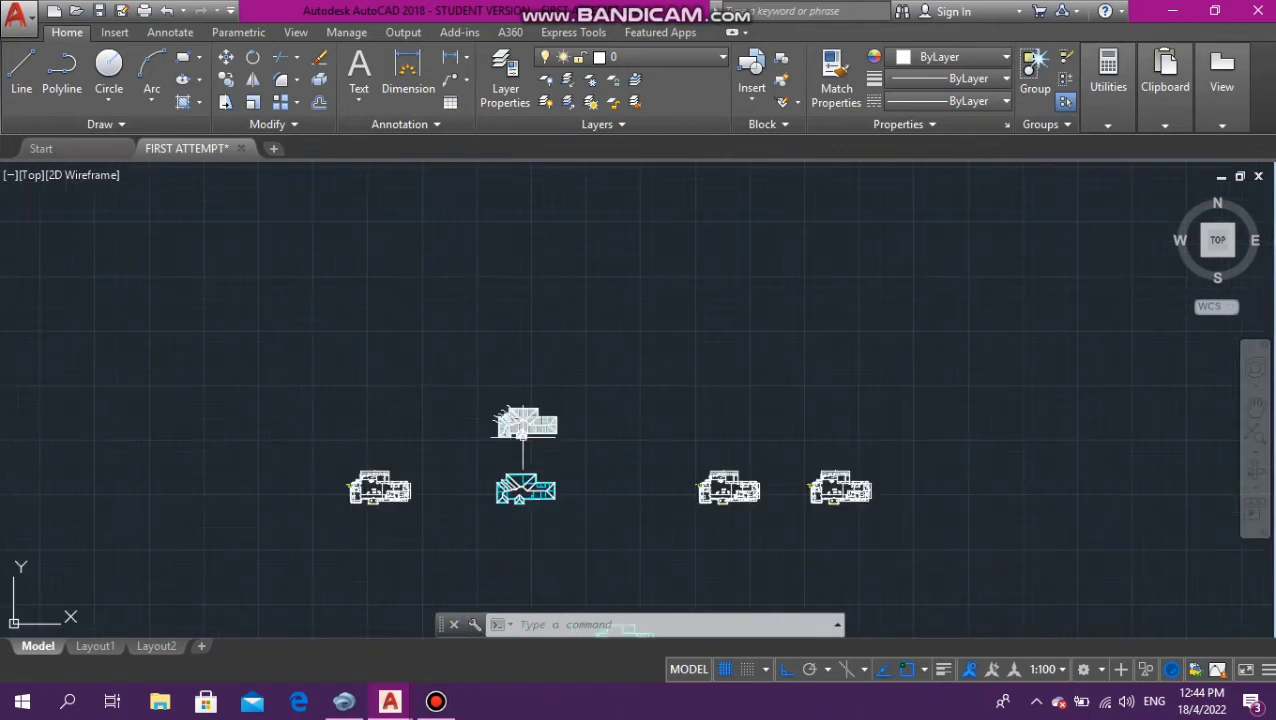
scroll(520, 490, up, 10)
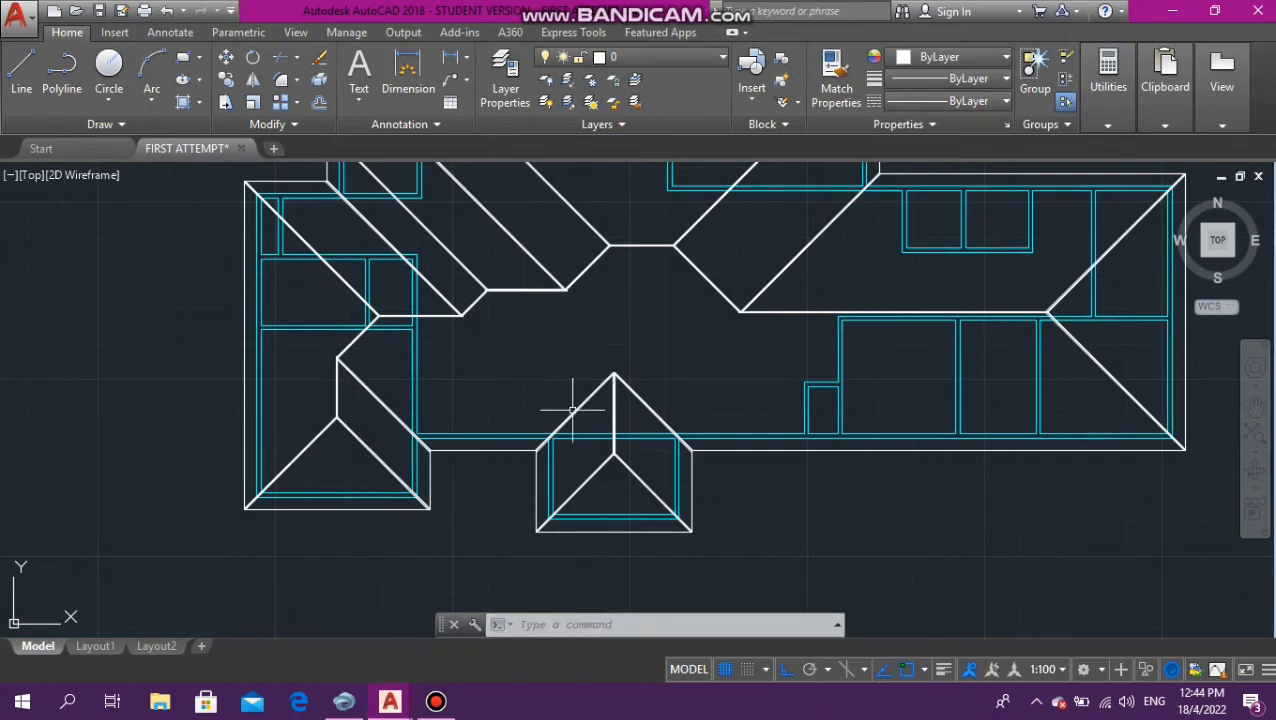
scroll(310, 492, up, 5)
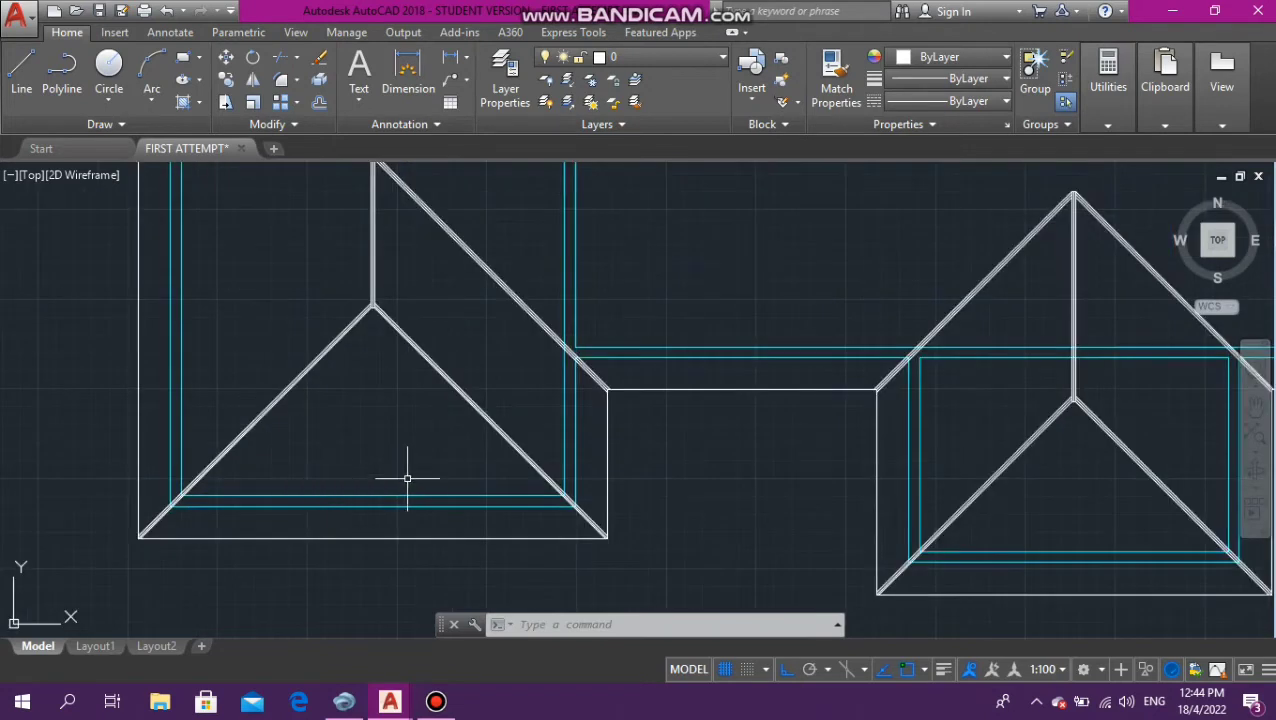
scroll(378, 294, up, 3)
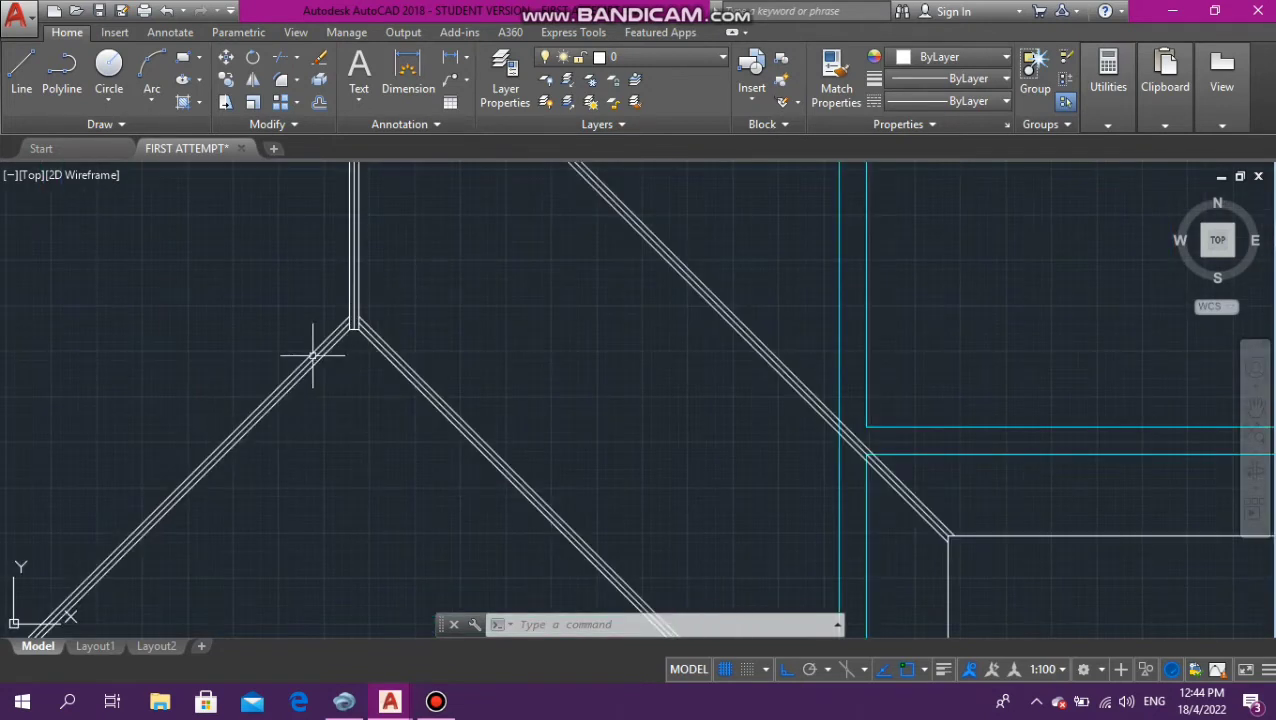
click(21, 70)
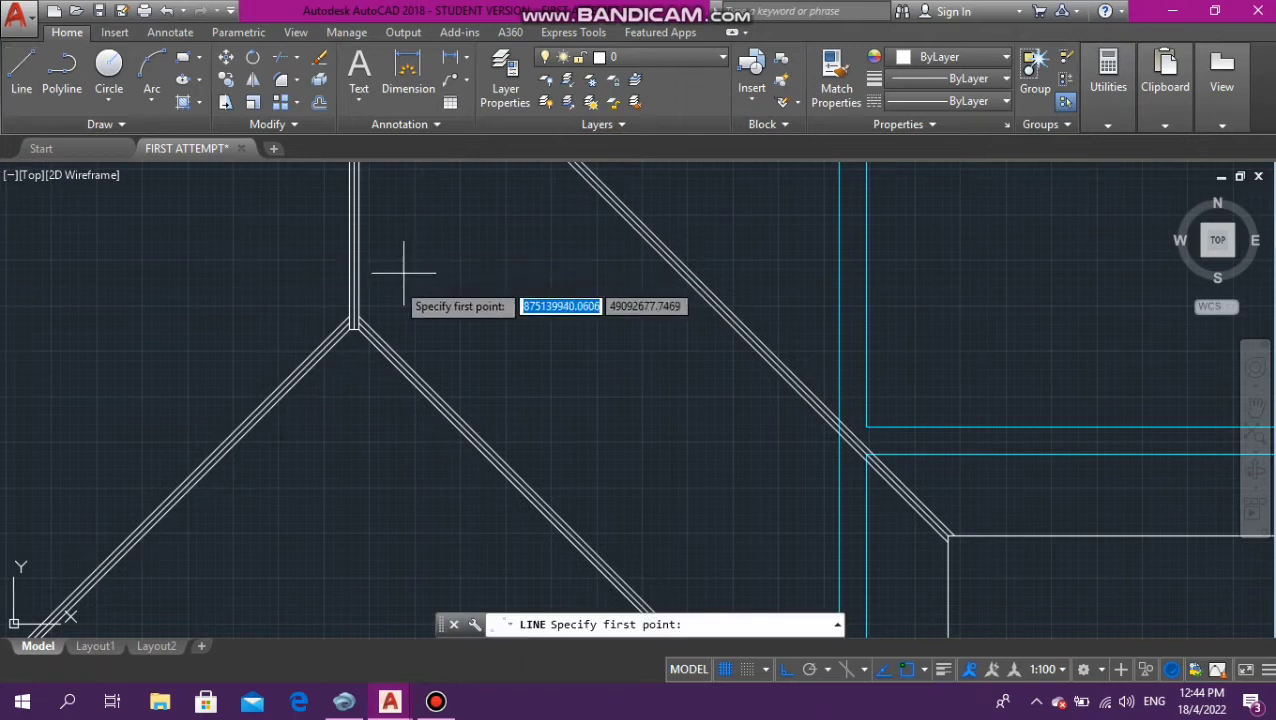
scroll(357, 326, up, 3)
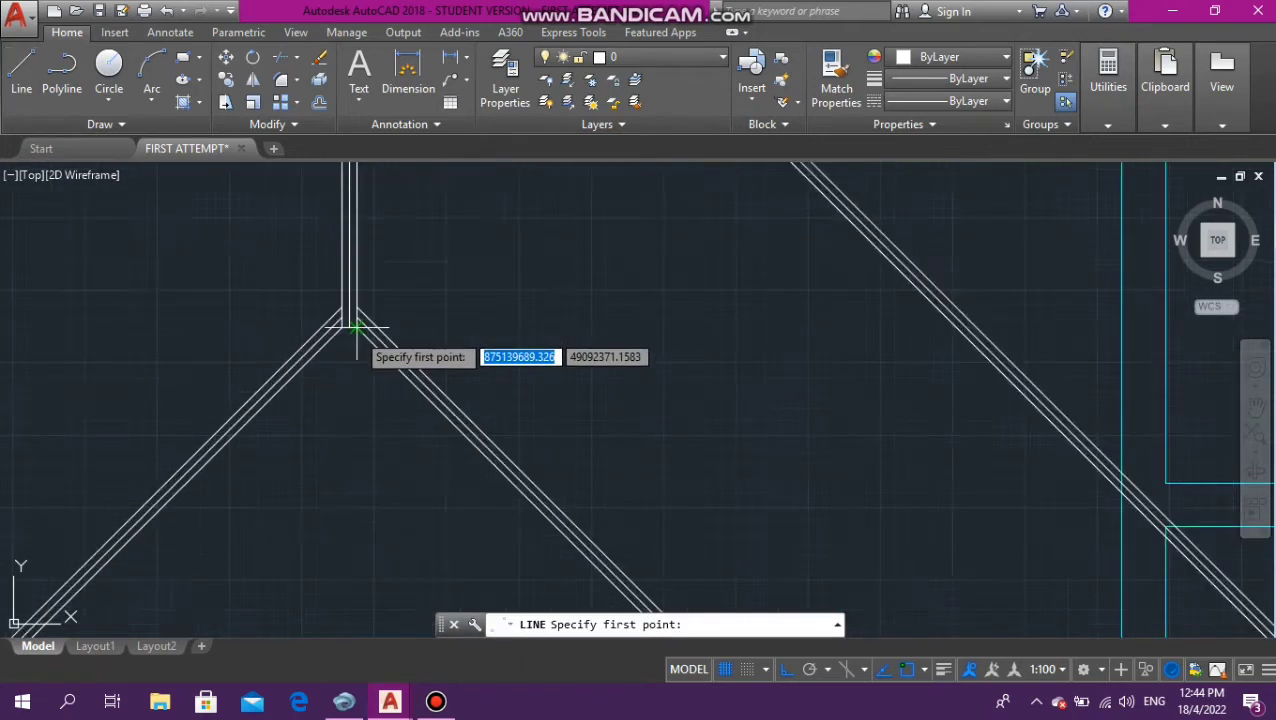
scroll(356, 326, up, 2)
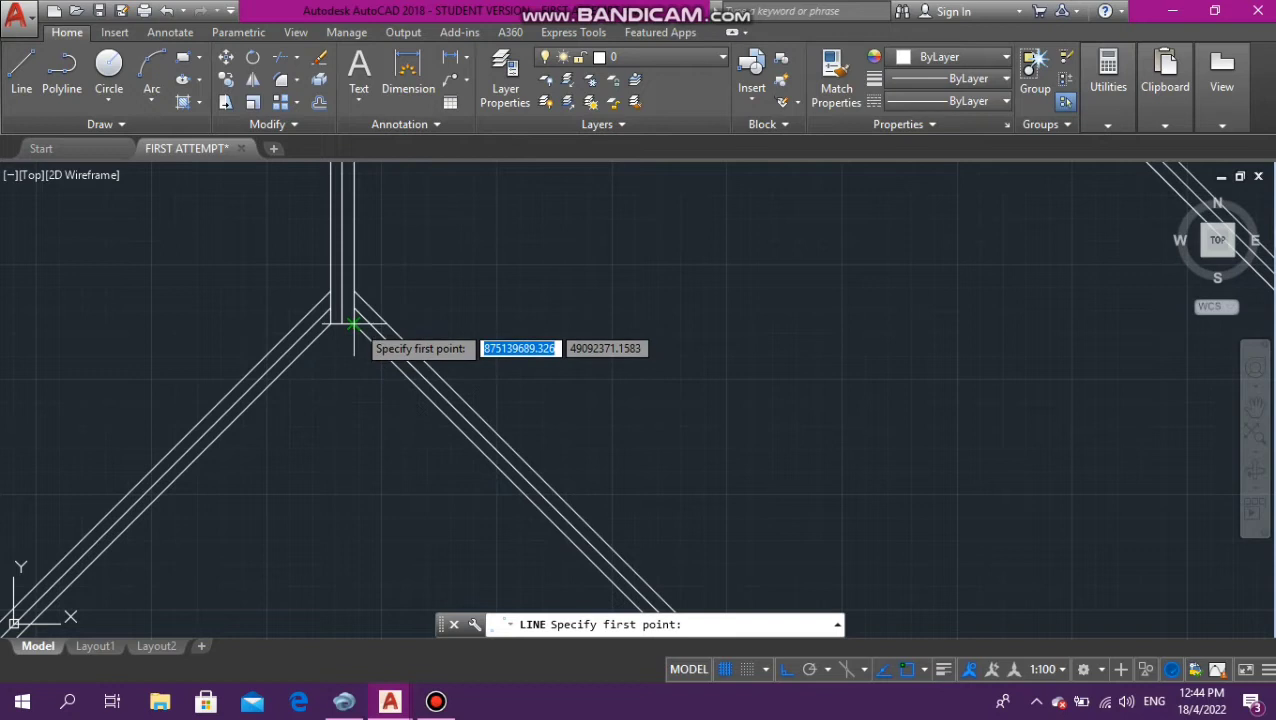
click(353, 324)
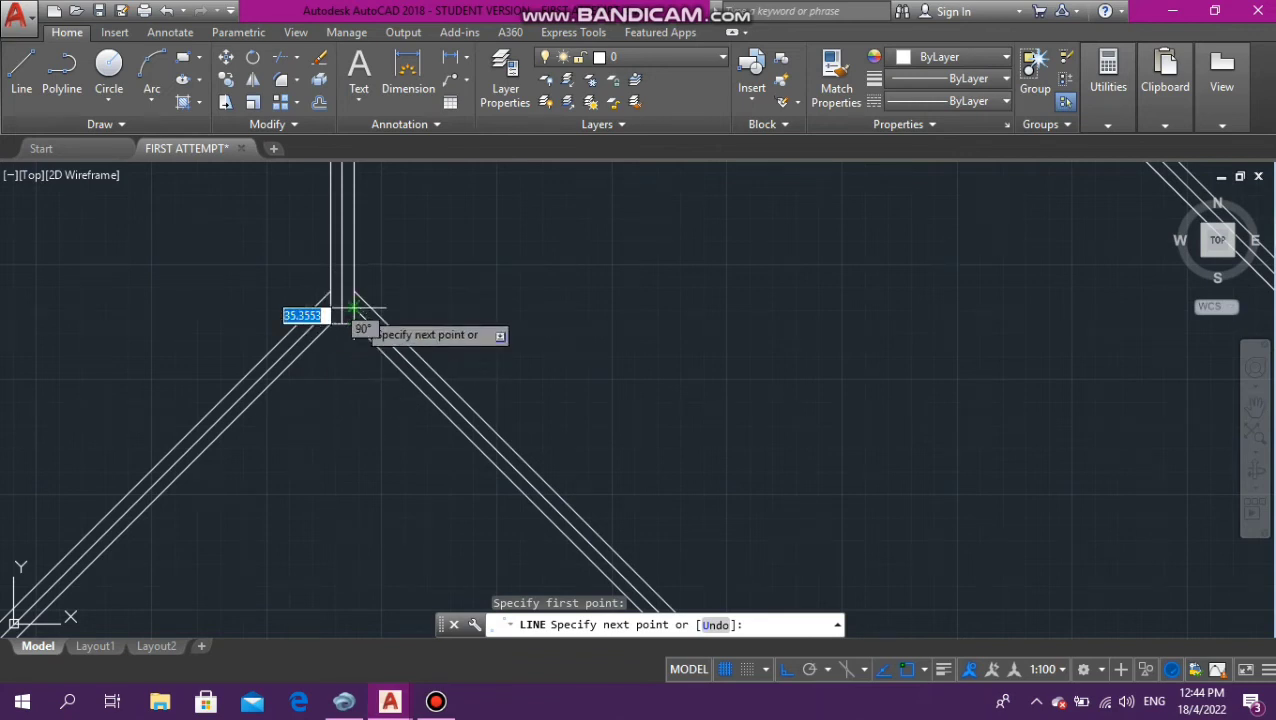
key(Escape)
Draw a vertical line about 3210 units long from the lower east corner of the southwest wing's ridge down to the south eaves line
scroll(354, 318, up, 4)
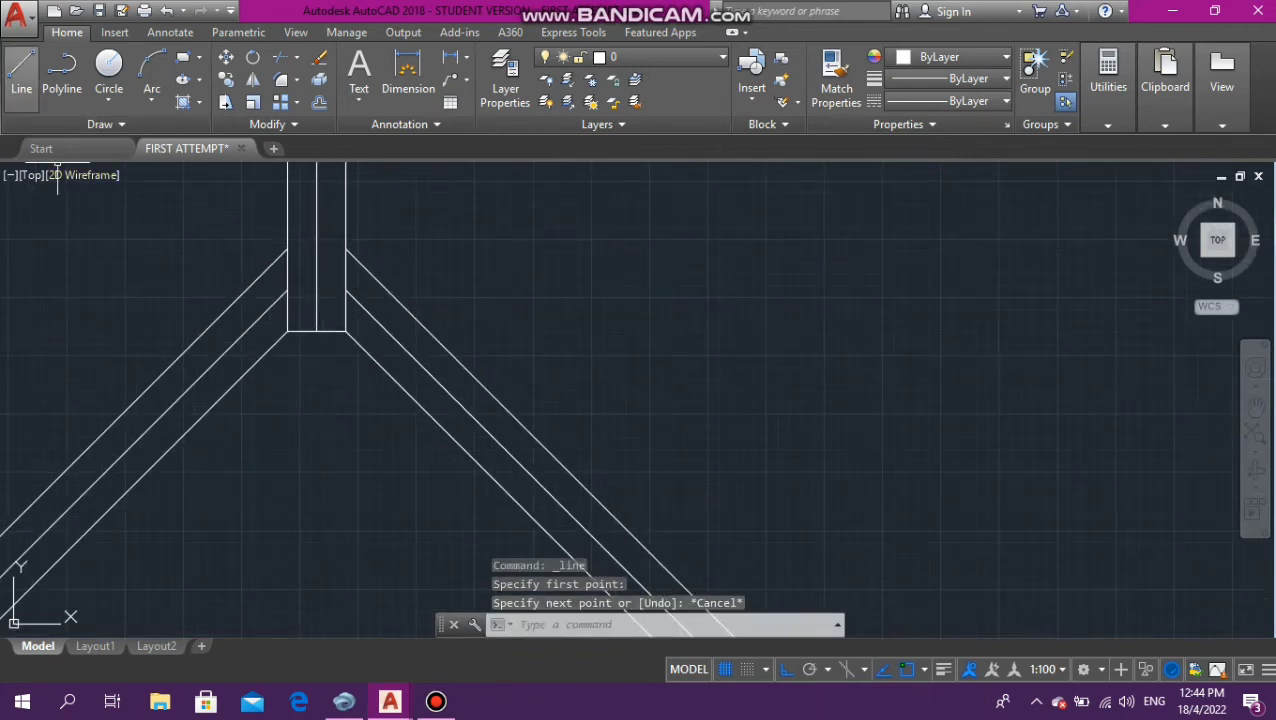
click(21, 70)
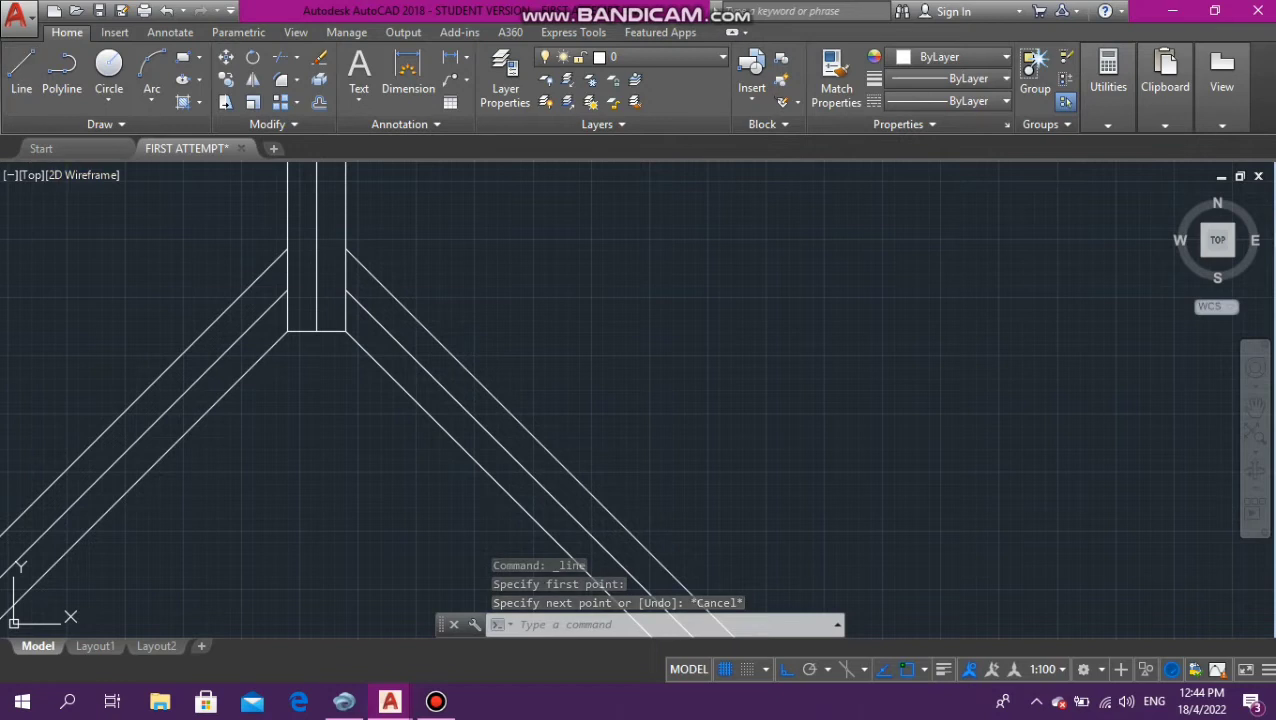
click(347, 332)
scroll(336, 285, down, 7)
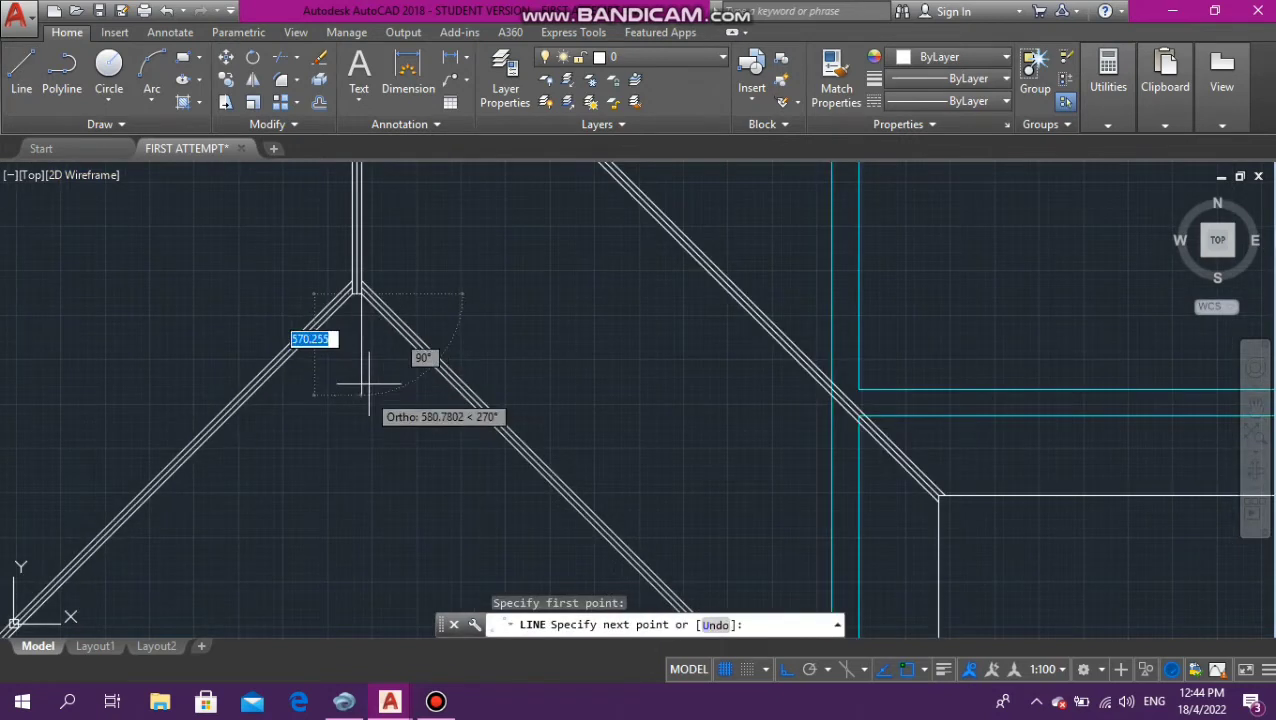
scroll(368, 383, down, 7)
scroll(385, 415, up, 3)
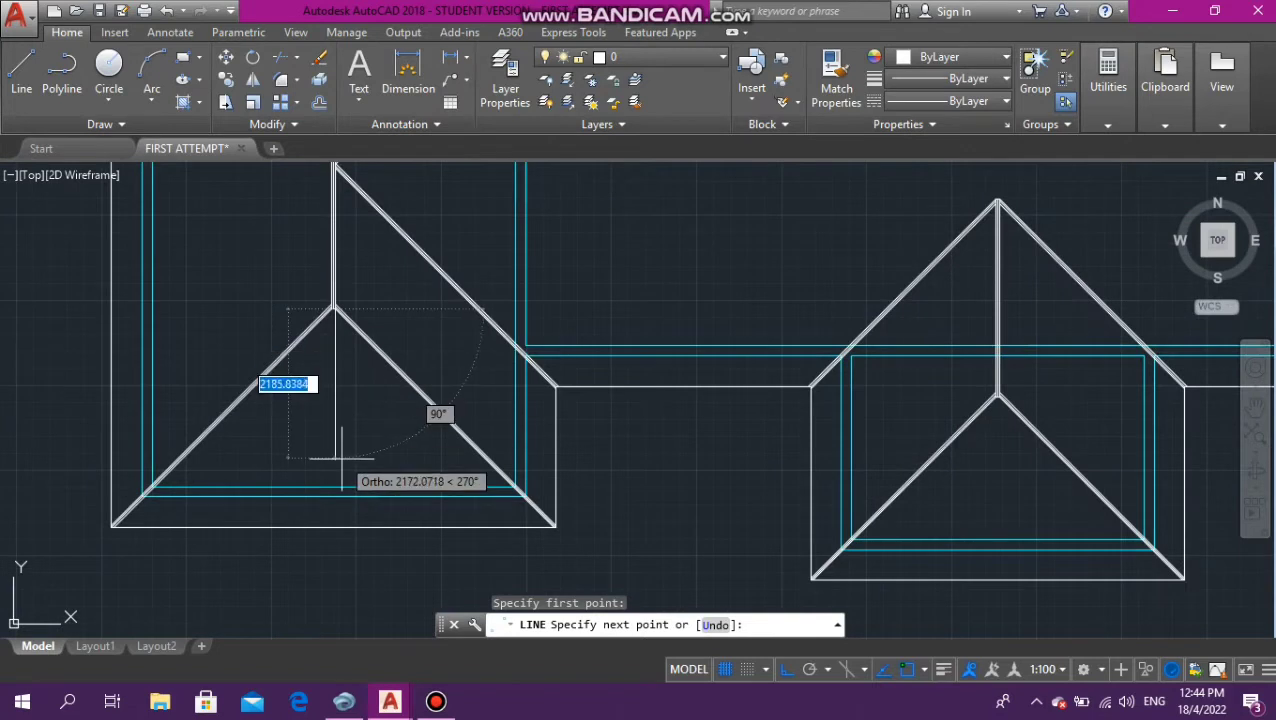
scroll(341, 458, up, 5)
scroll(345, 455, down, 6)
scroll(345, 515, up, 5)
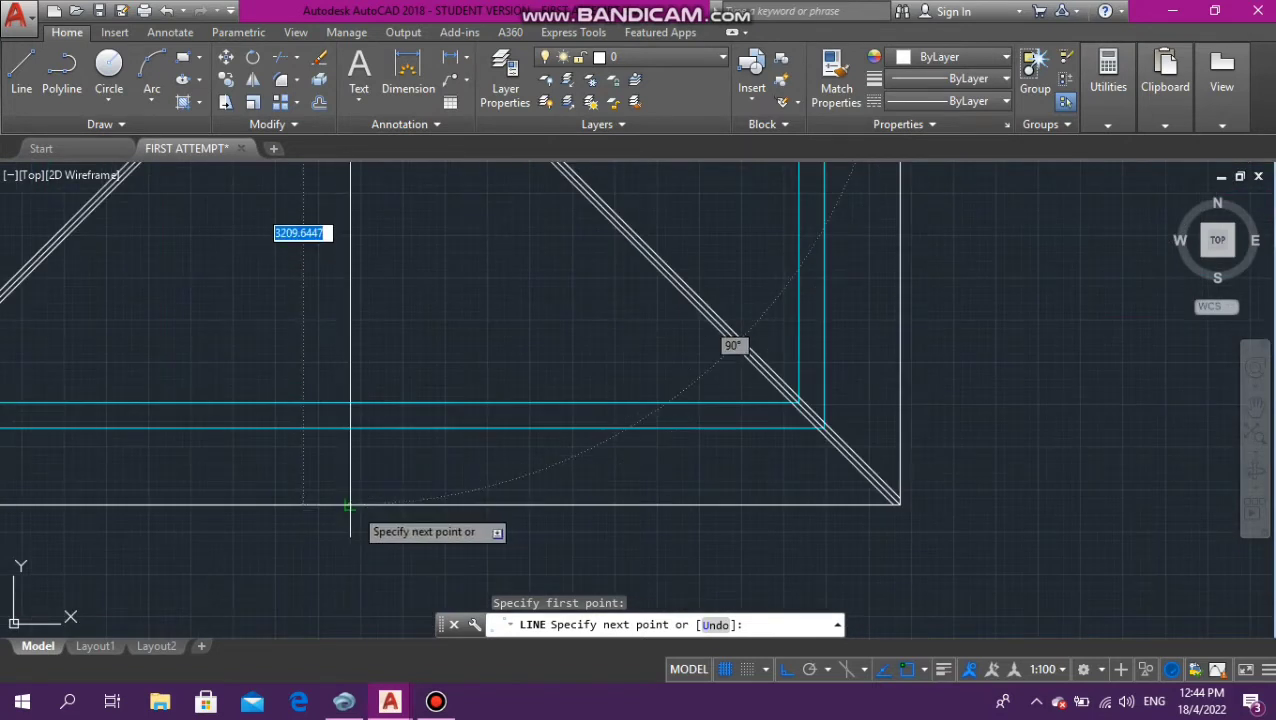
click(350, 504)
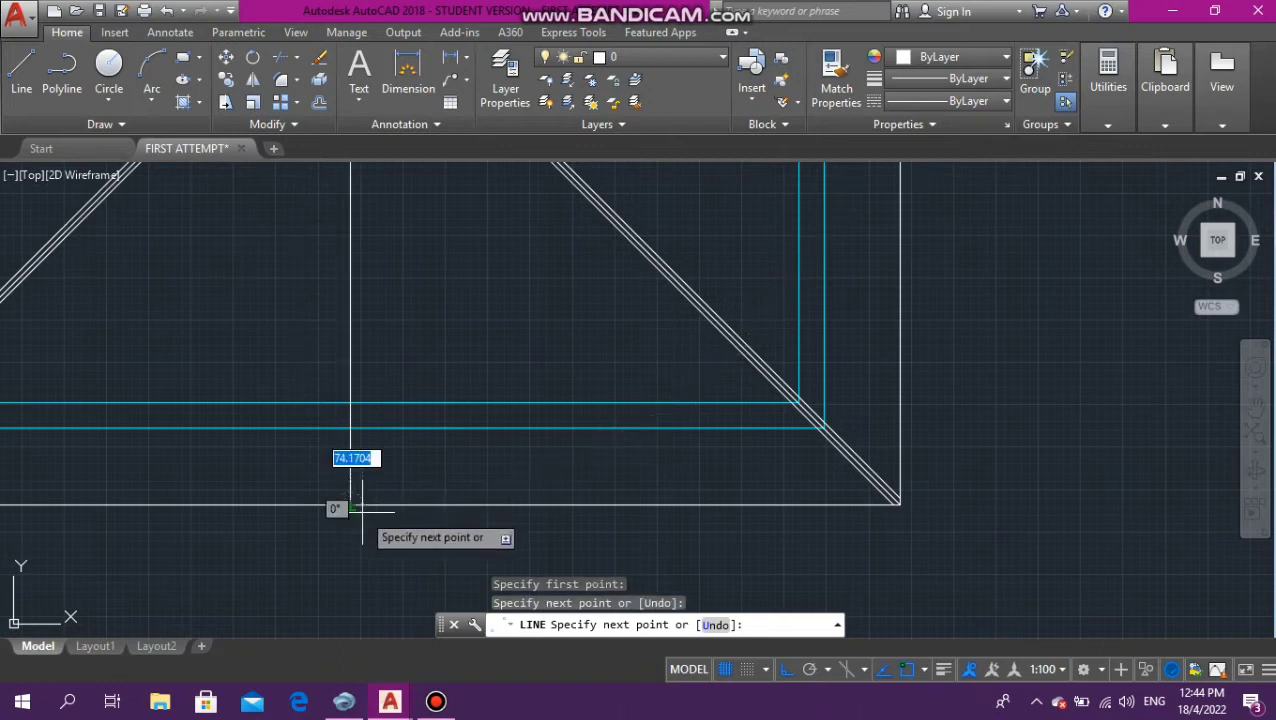
Draw a second vertical line from the lower west corner of the southwest wing's ridge down to the south eaves line
scroll(350, 512, down, 5)
key(Escape)
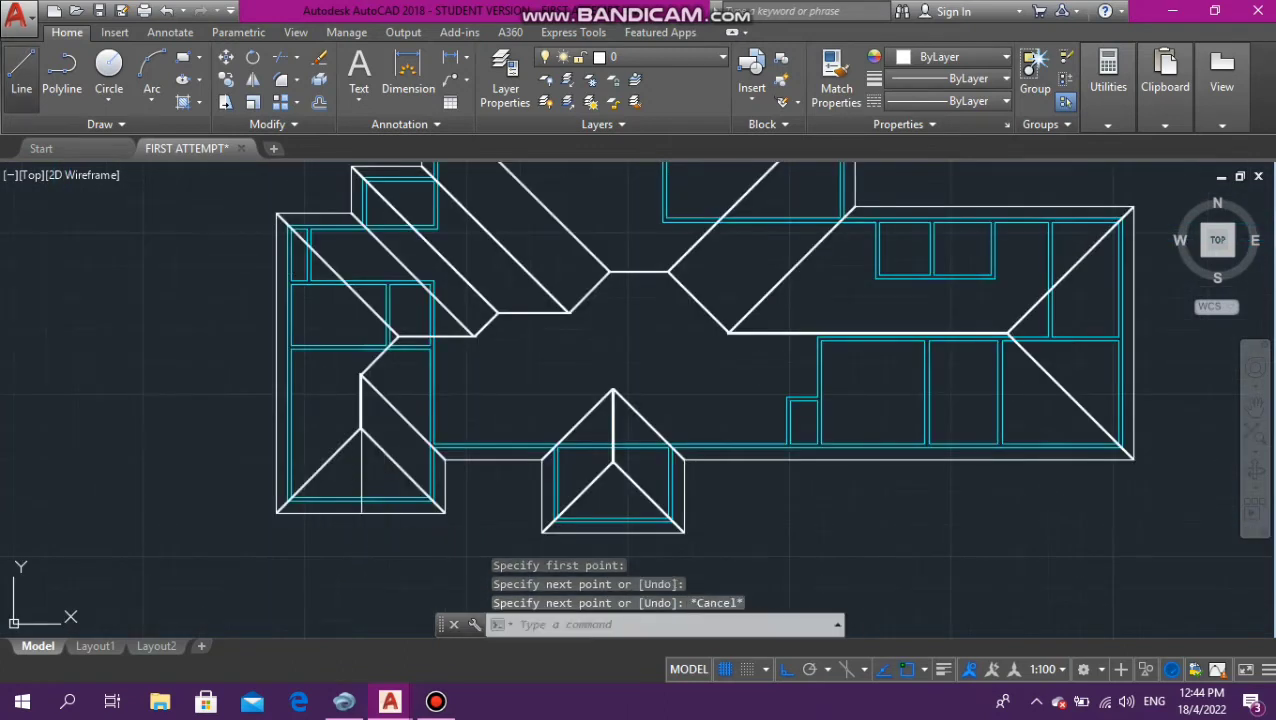
click(21, 72)
scroll(358, 414, up, 6)
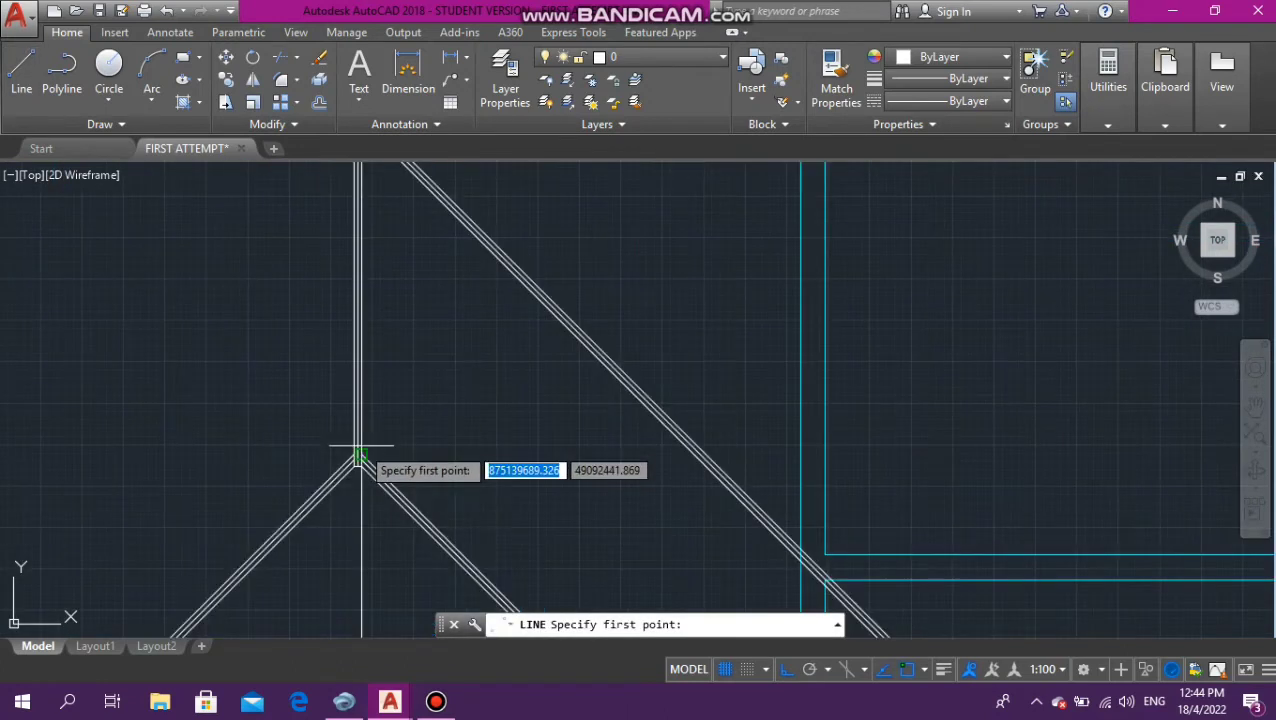
scroll(353, 449, up, 6)
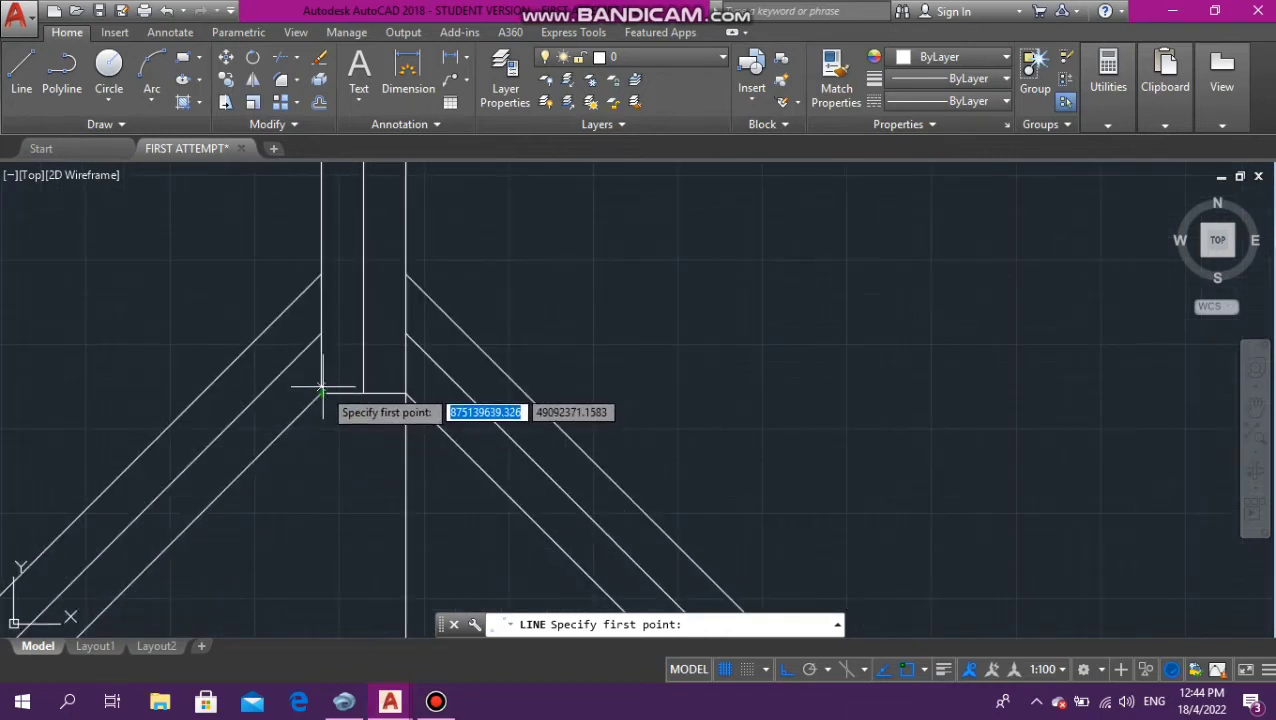
click(321, 337)
scroll(350, 305, down, 6)
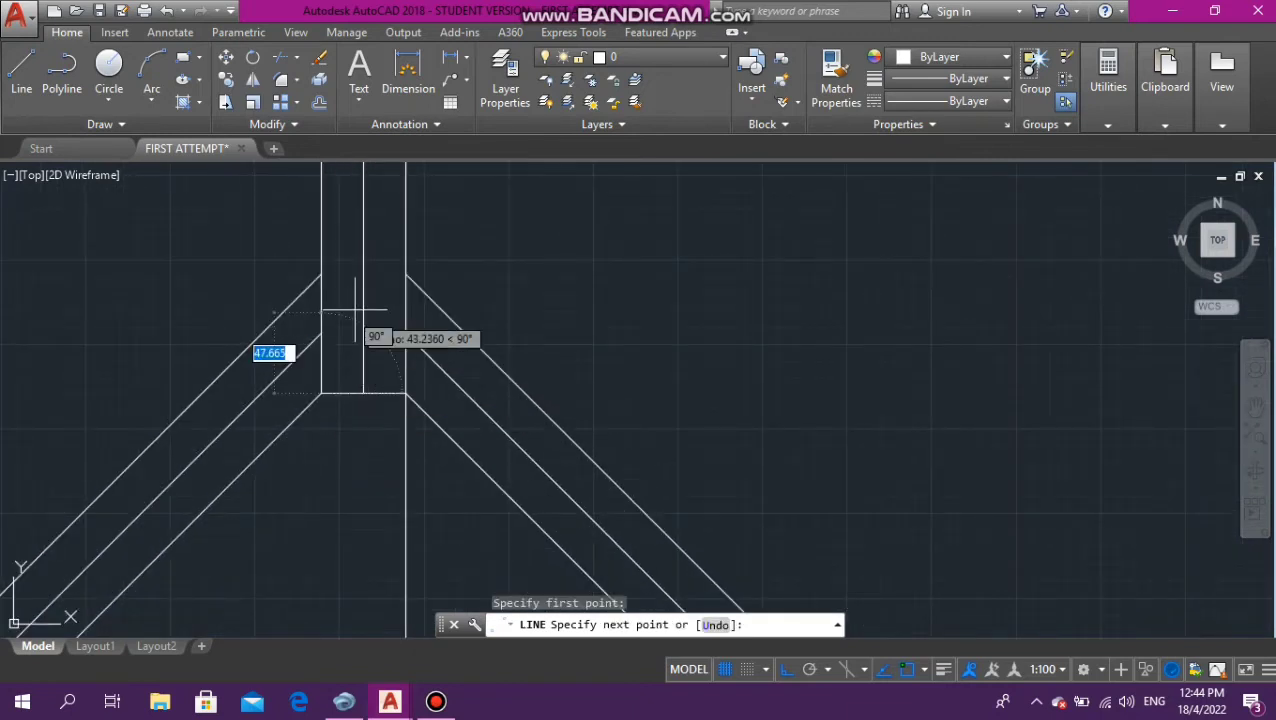
scroll(345, 445, down, 5)
scroll(340, 455, up, 7)
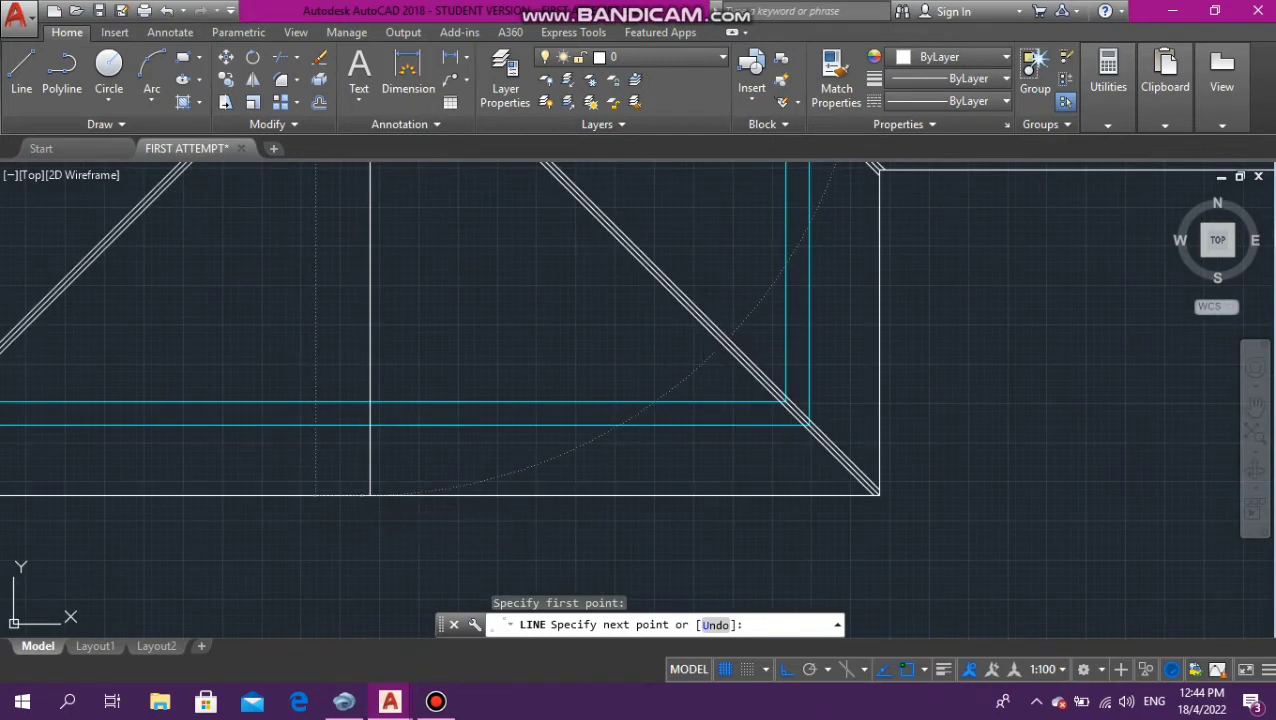
click(363, 494)
key(Escape)
key(Escape)
key(Escape)
key(Escape)
Array the two vertical rafter lines below the southwest wing's ridge eastward in 1 row and 5 columns with a column offset of 600
scroll(365, 441, down, 4)
scroll(374, 436, up, 4)
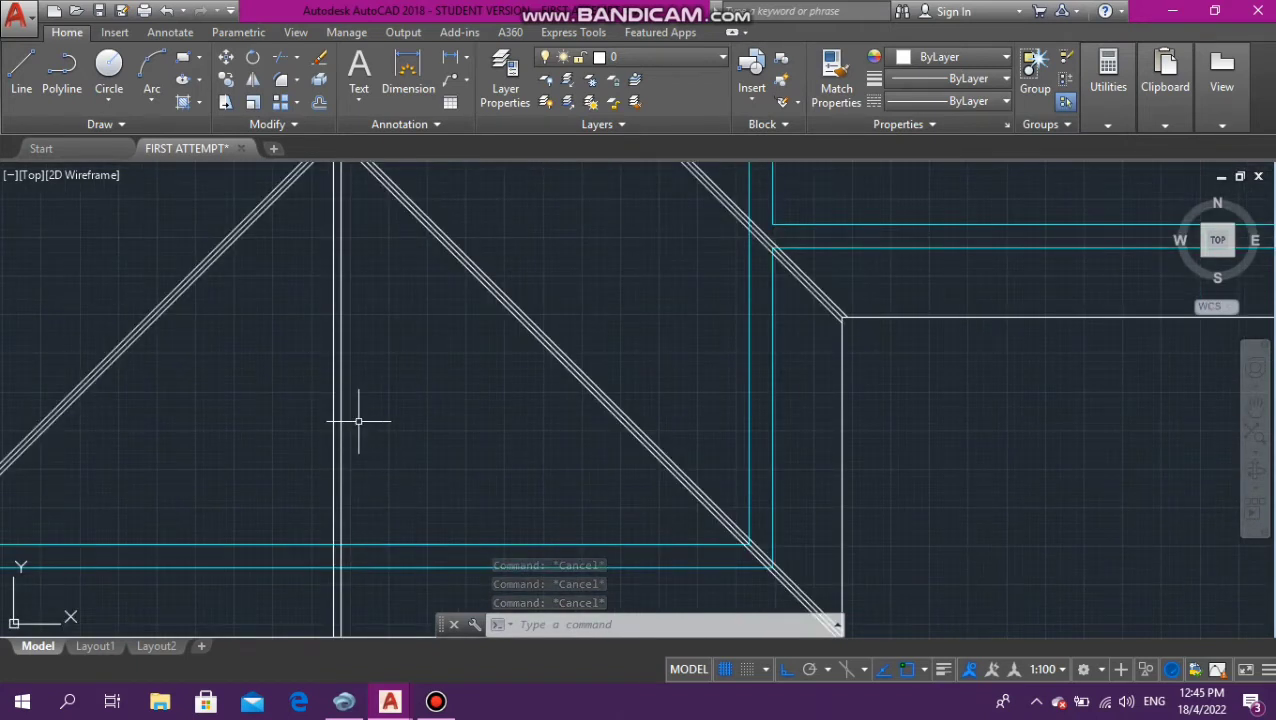
scroll(358, 421, down, 3)
scroll(350, 433, up, 3)
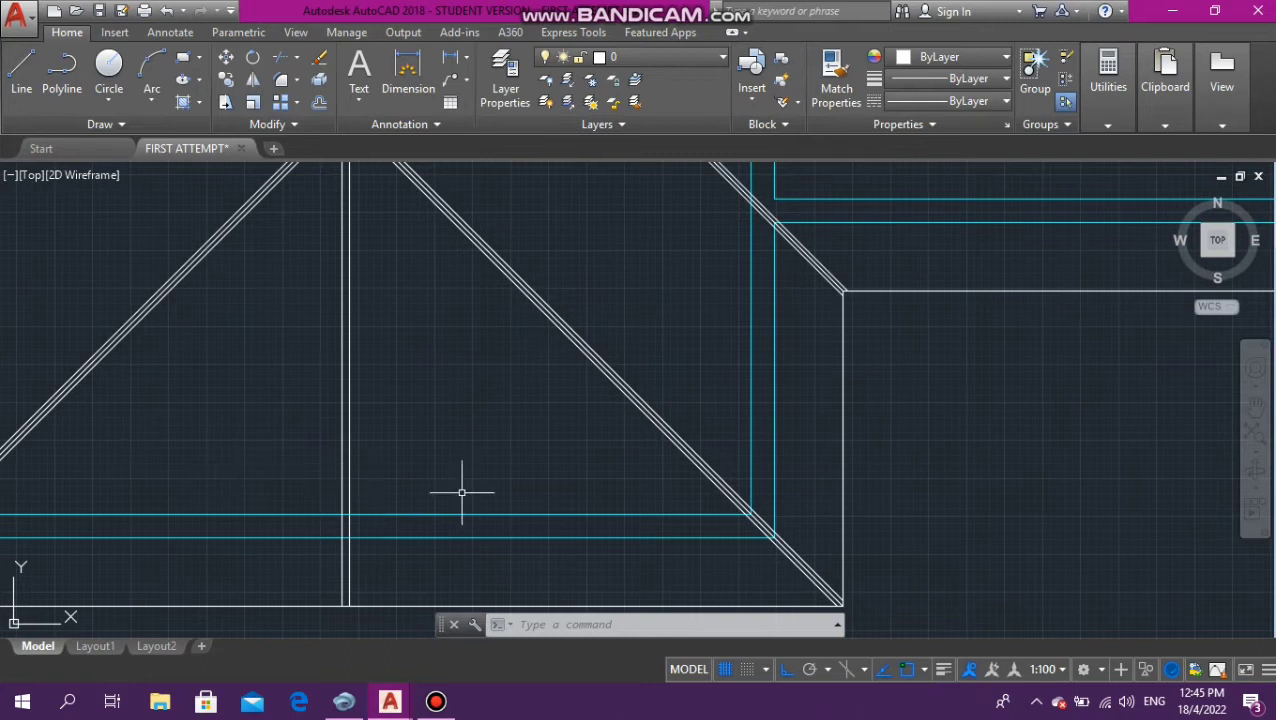
scroll(343, 397, up, 2)
scroll(343, 397, up, 1)
scroll(343, 397, down, 2)
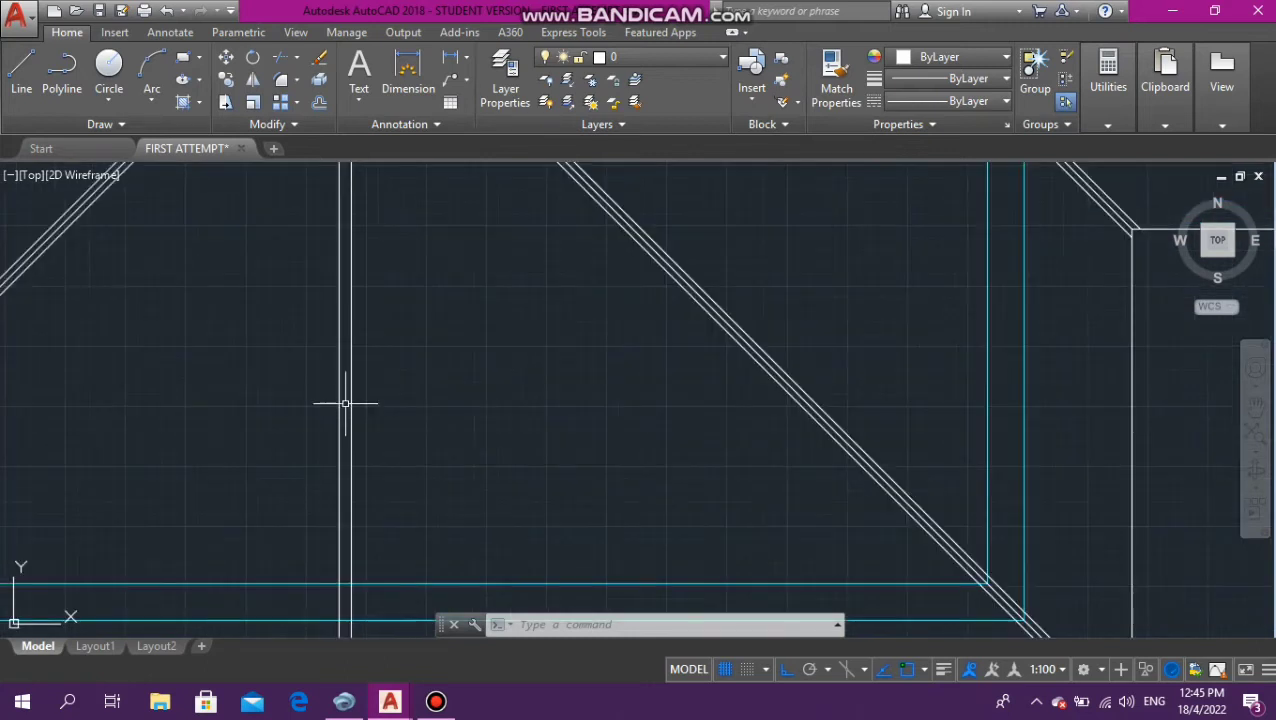
scroll(345, 406, down, 2)
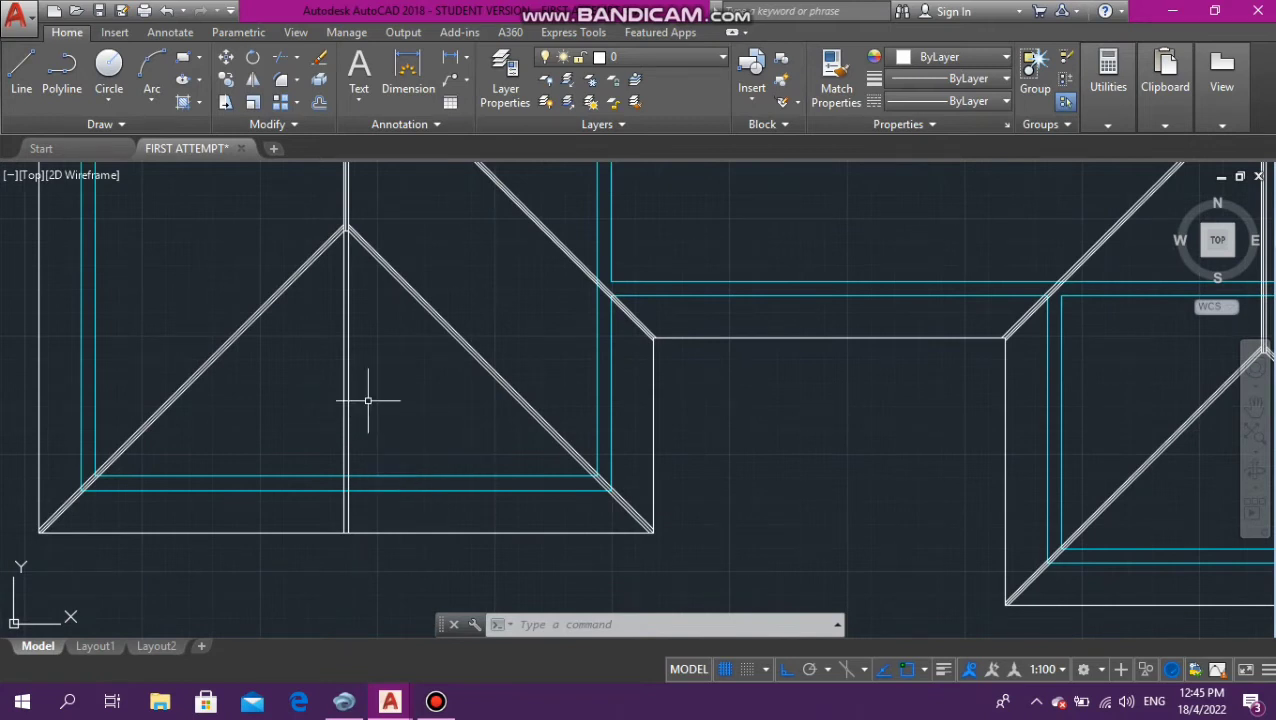
scroll(395, 374, up, 2)
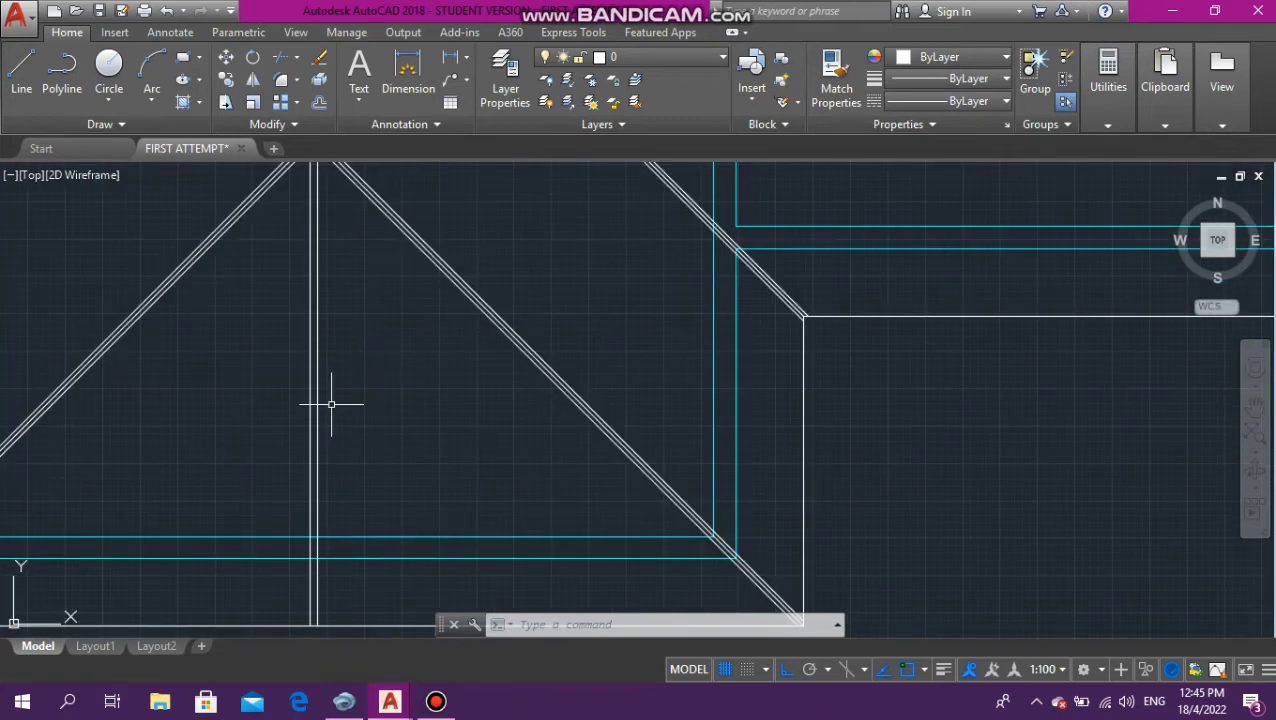
click(274, 390)
click(328, 403)
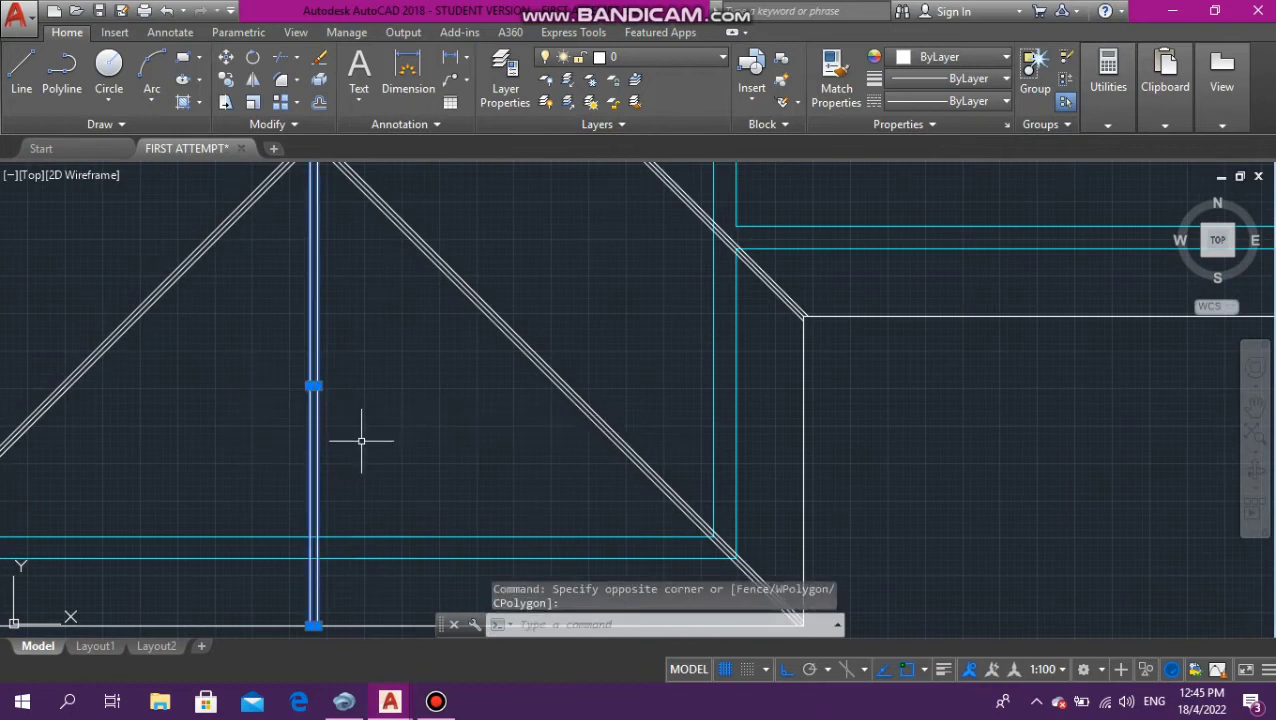
text(arr)
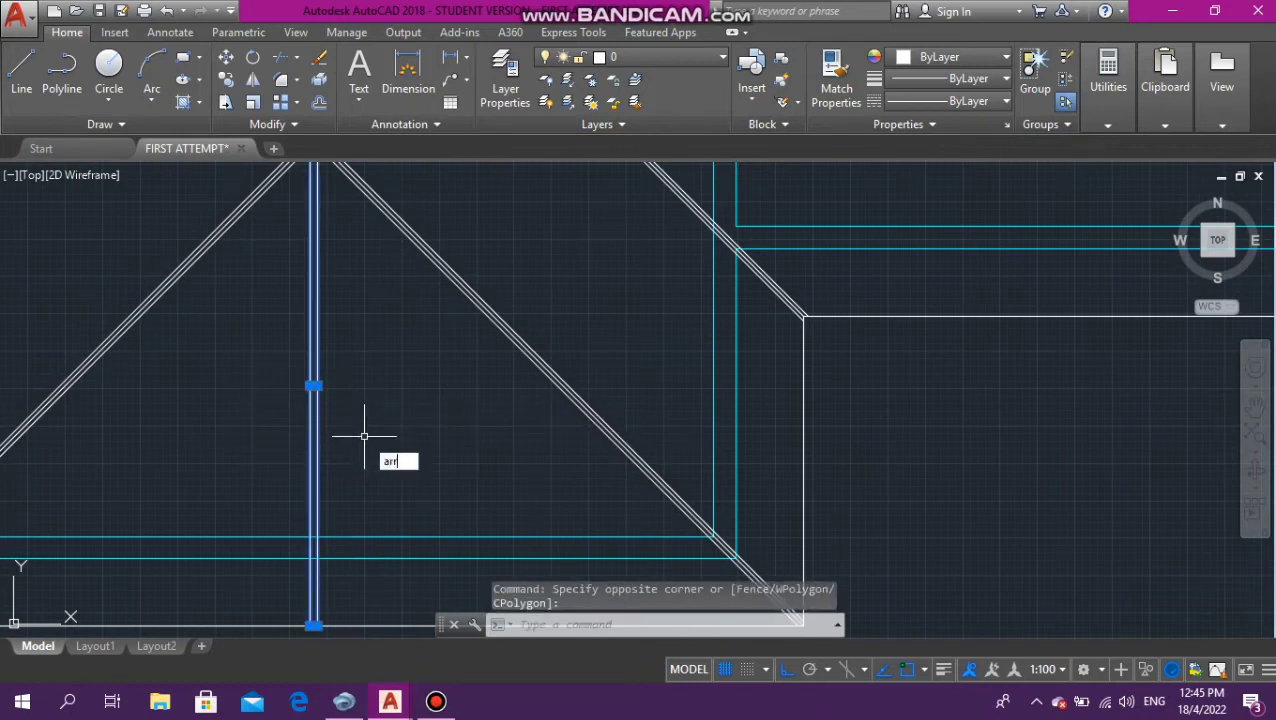
text(ayCLAss)
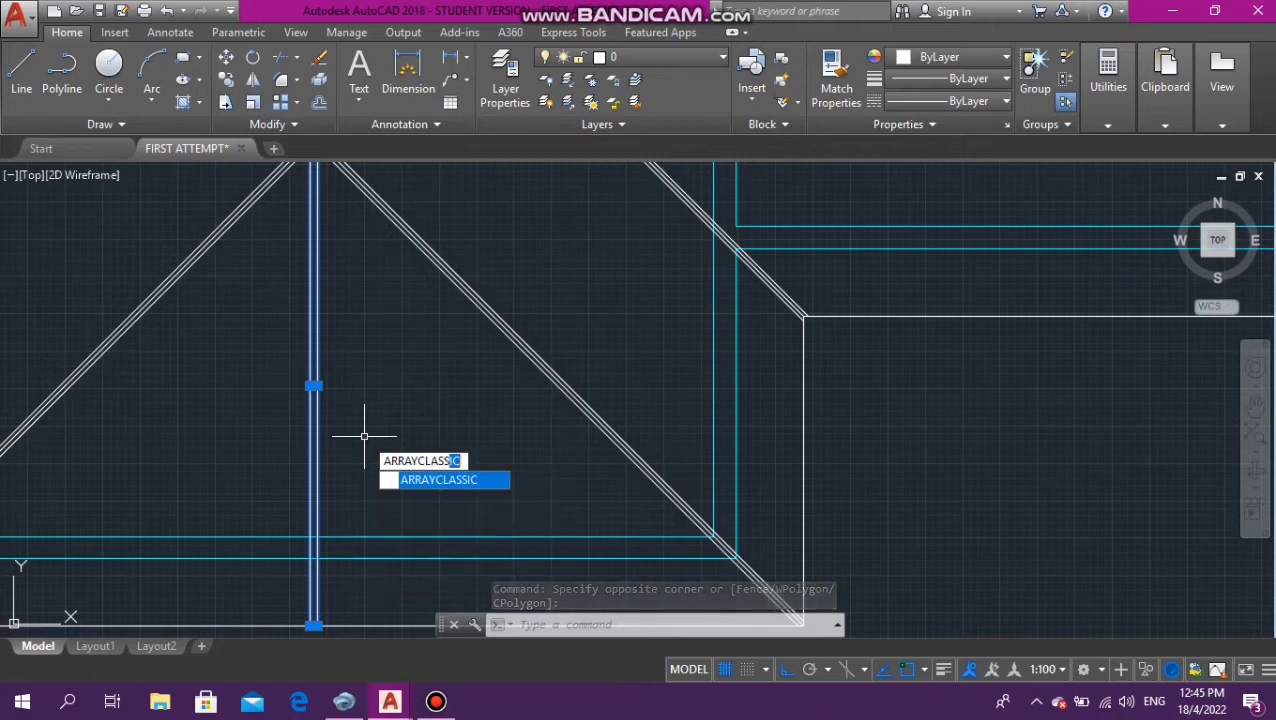
key(Return)
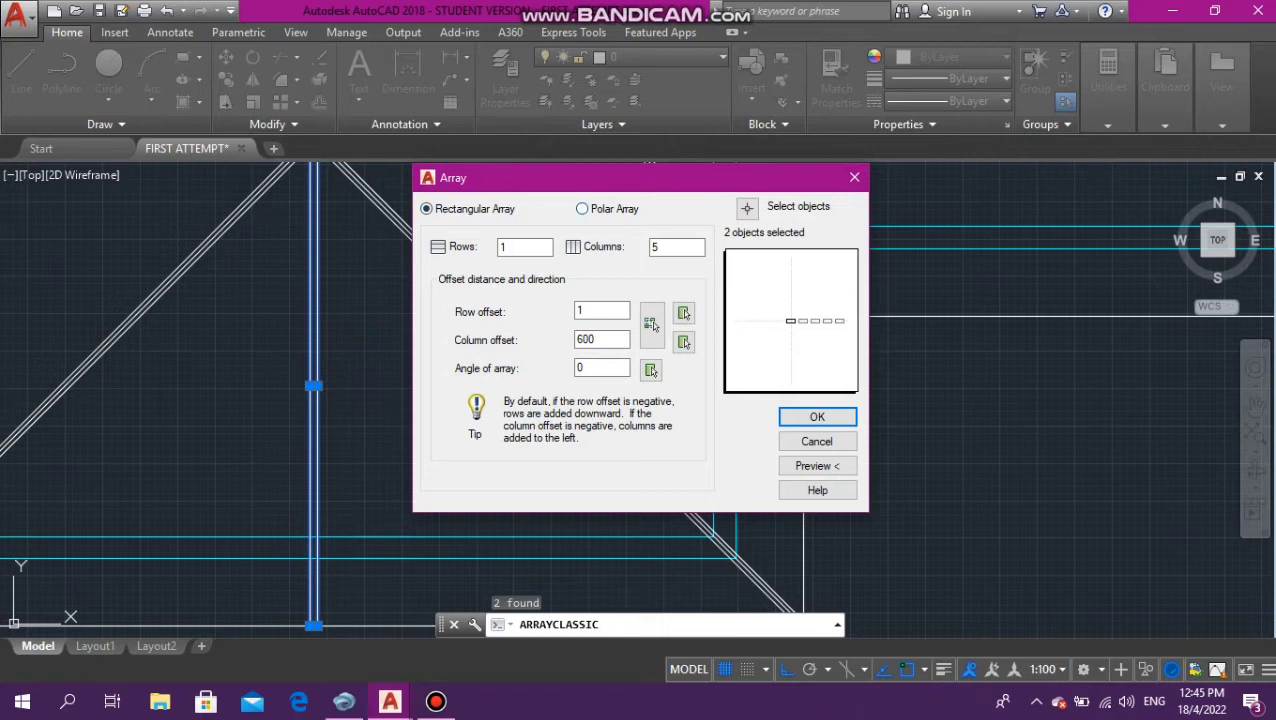
click(583, 209)
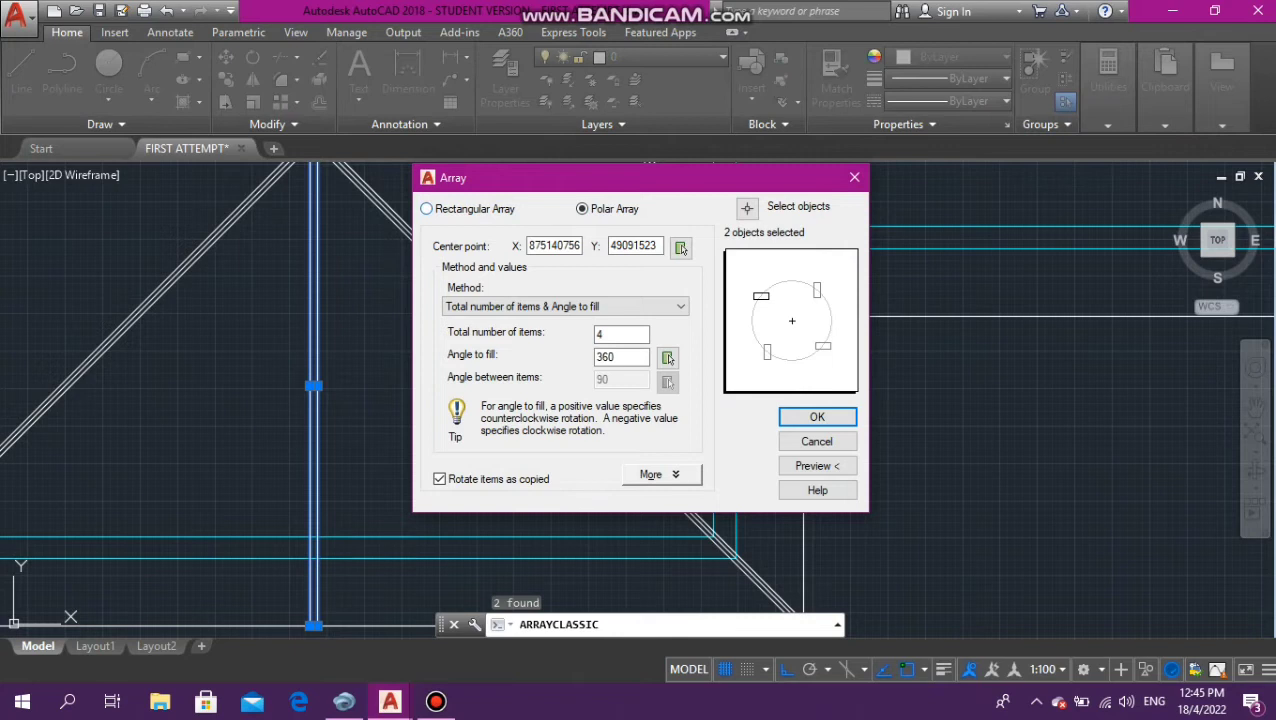
click(427, 209)
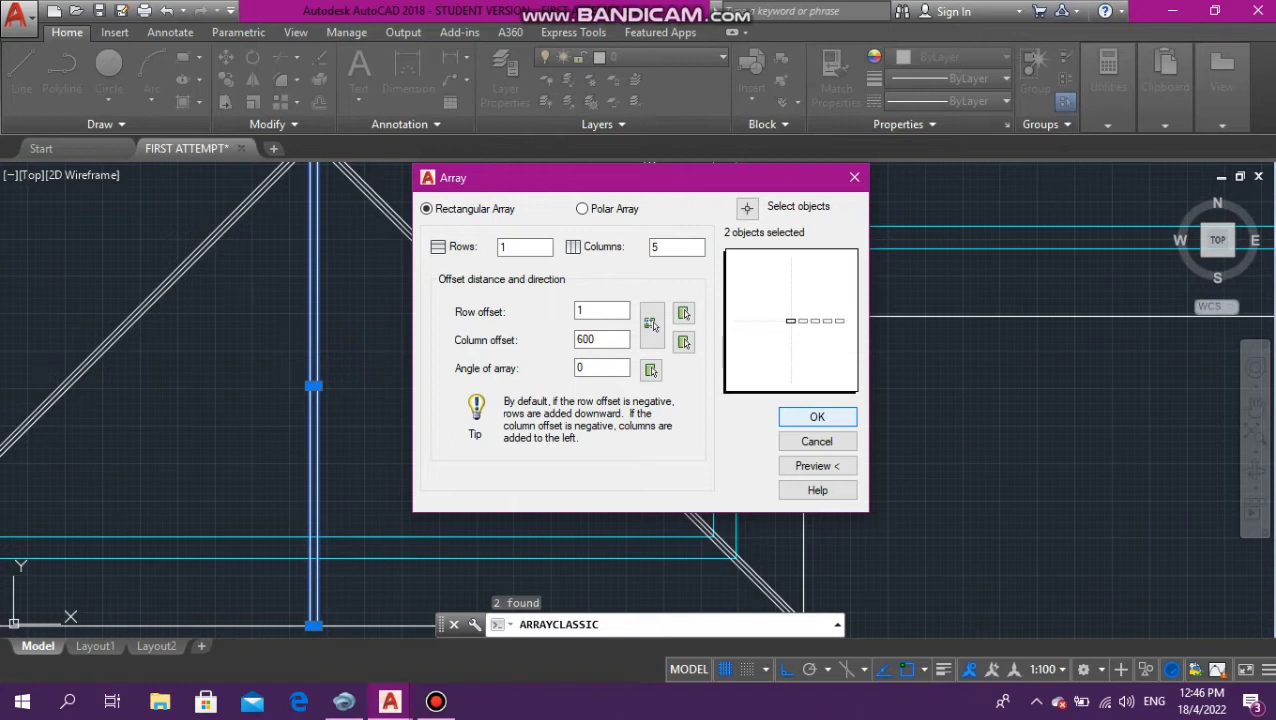
click(817, 416)
scroll(640, 480, down, 4)
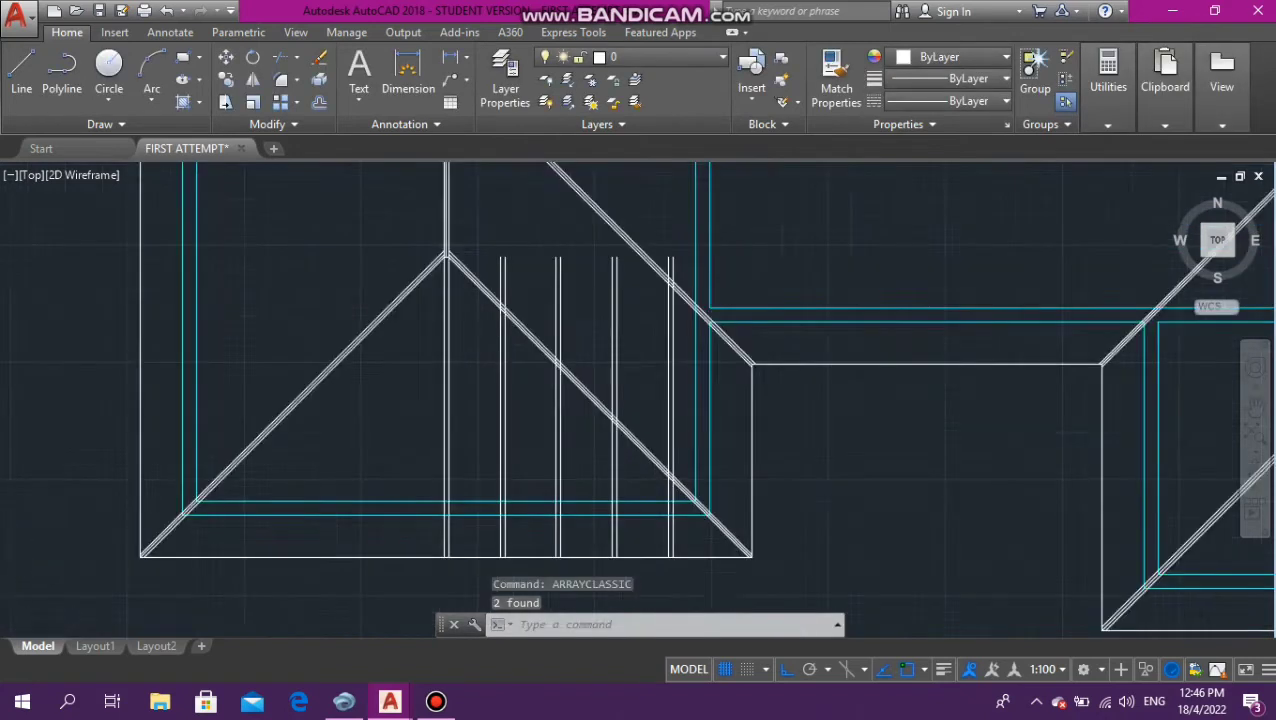
Copy the easternmost rafter line pair of the southwest wing 600 units to the east
scroll(667, 486, up, 4)
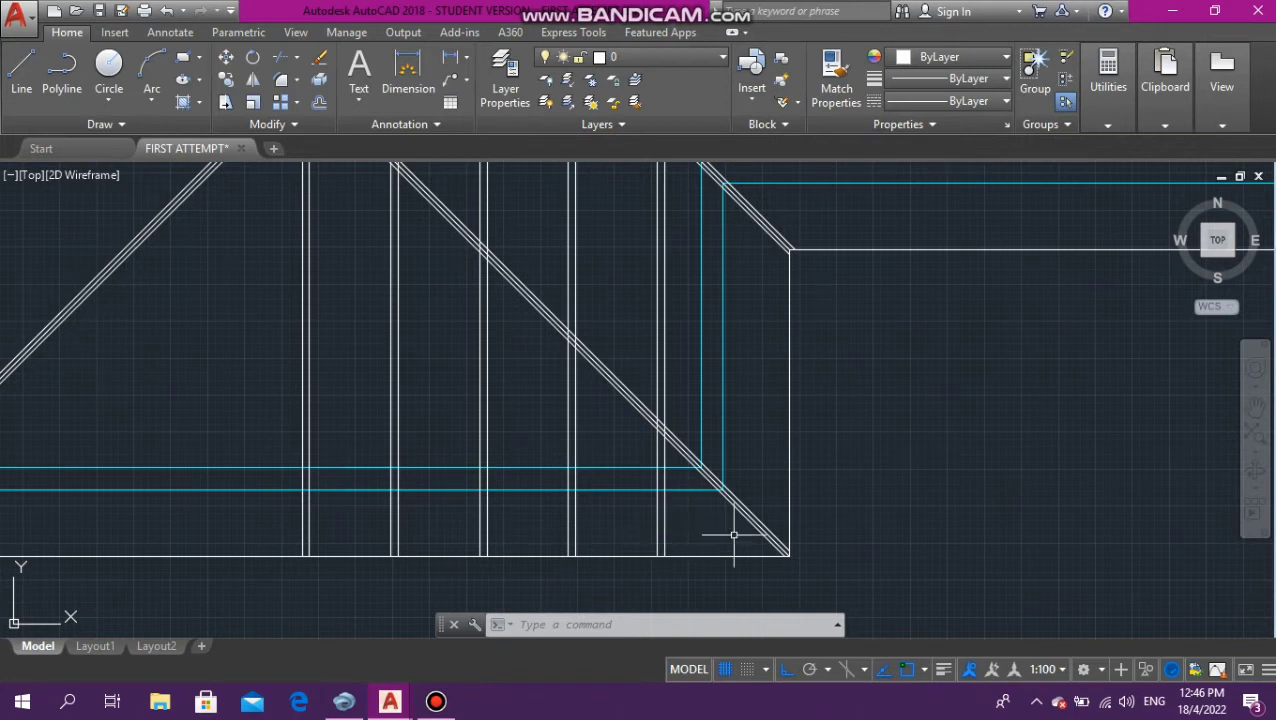
click(668, 525)
click(617, 535)
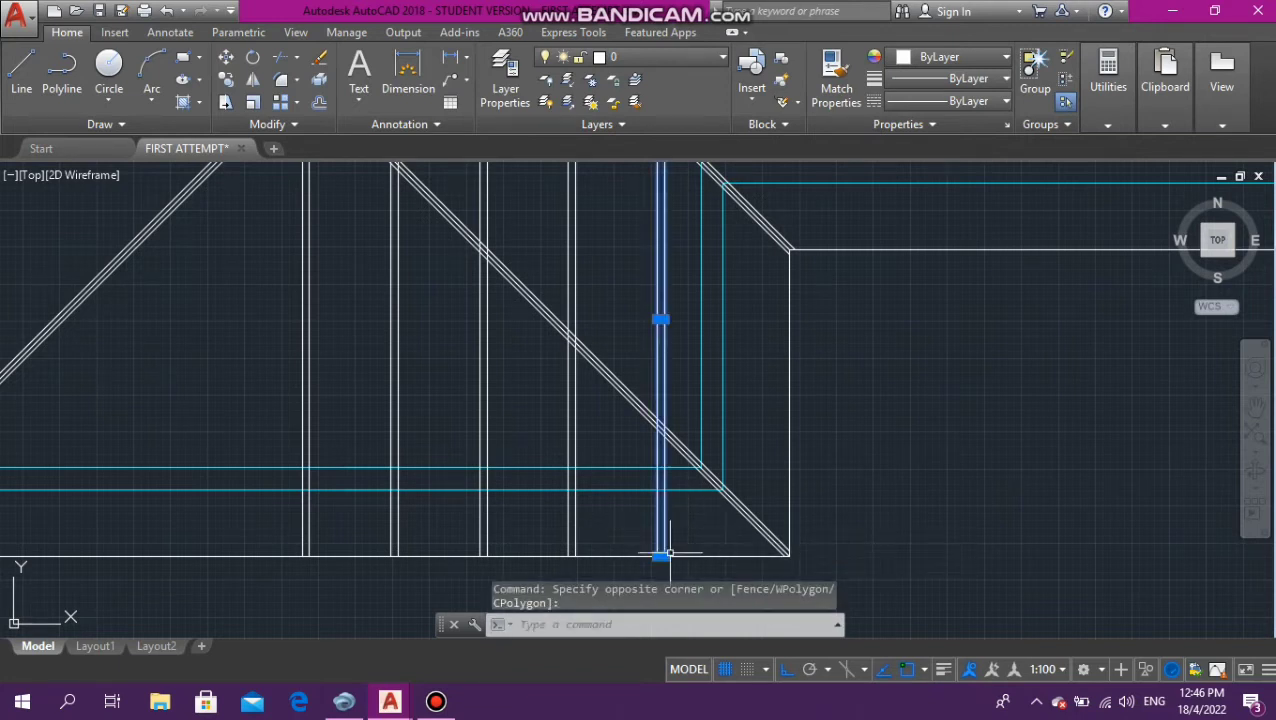
text(co)
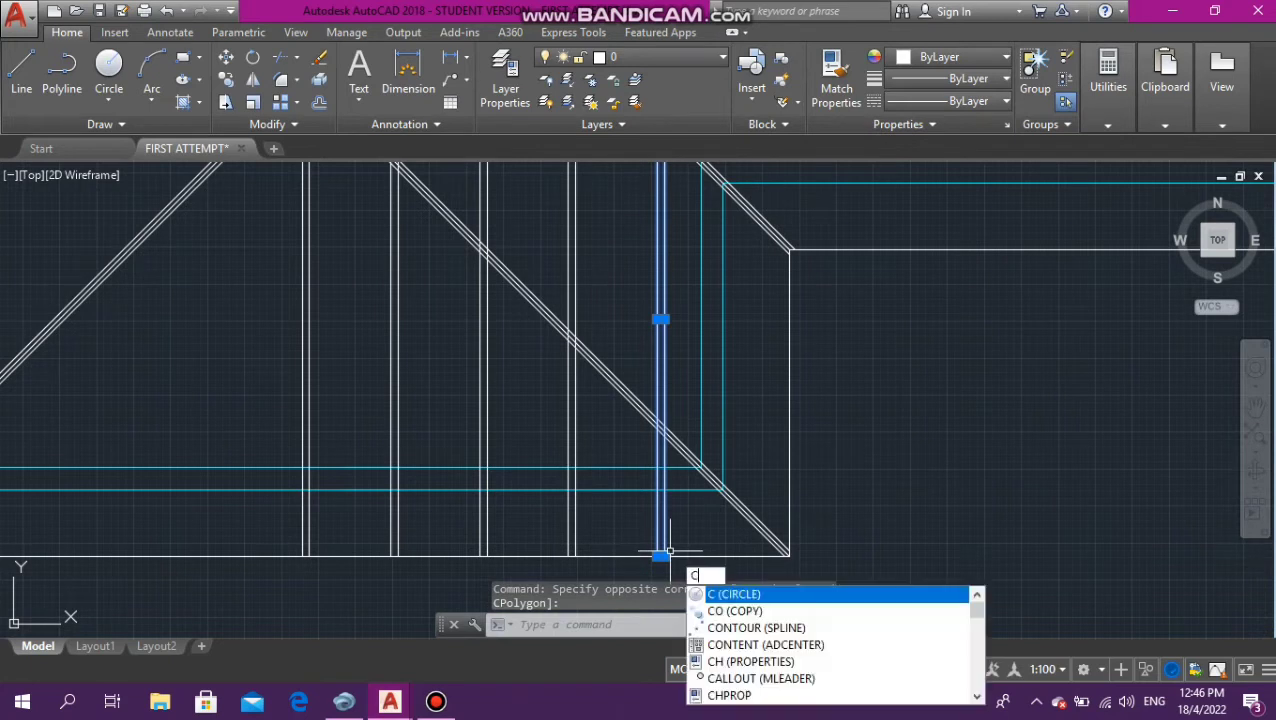
key(Return)
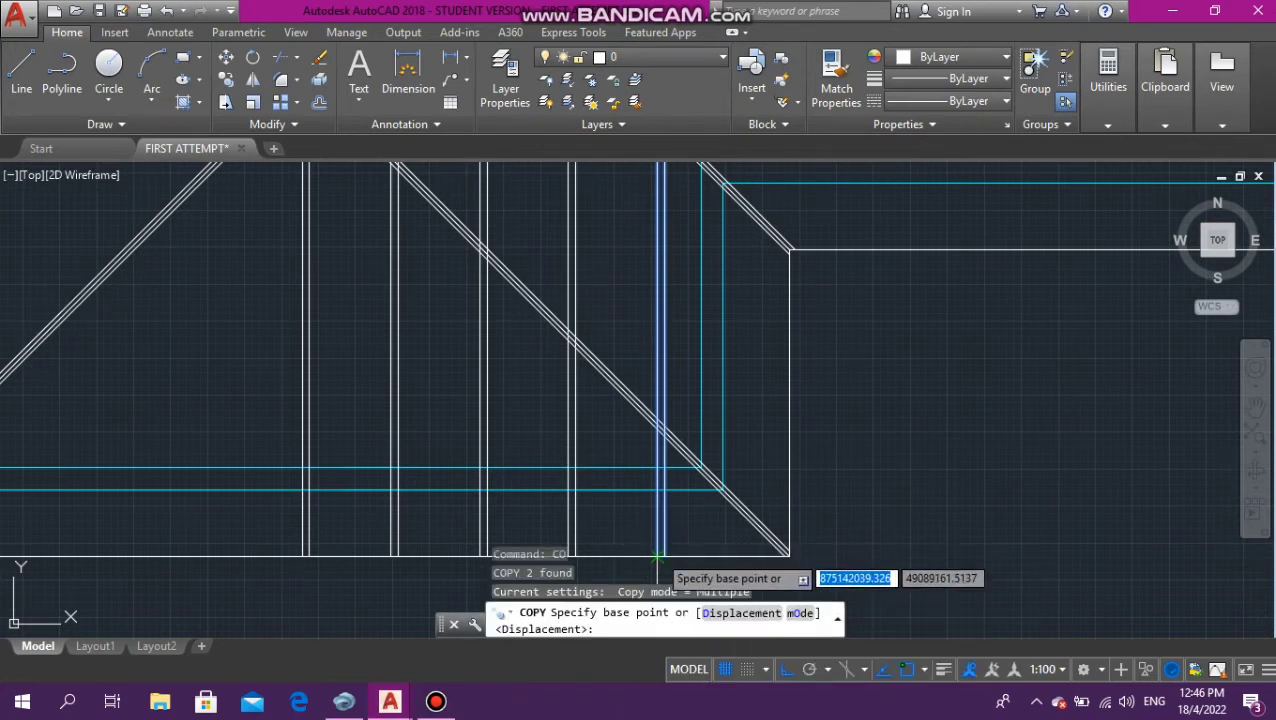
click(661, 553)
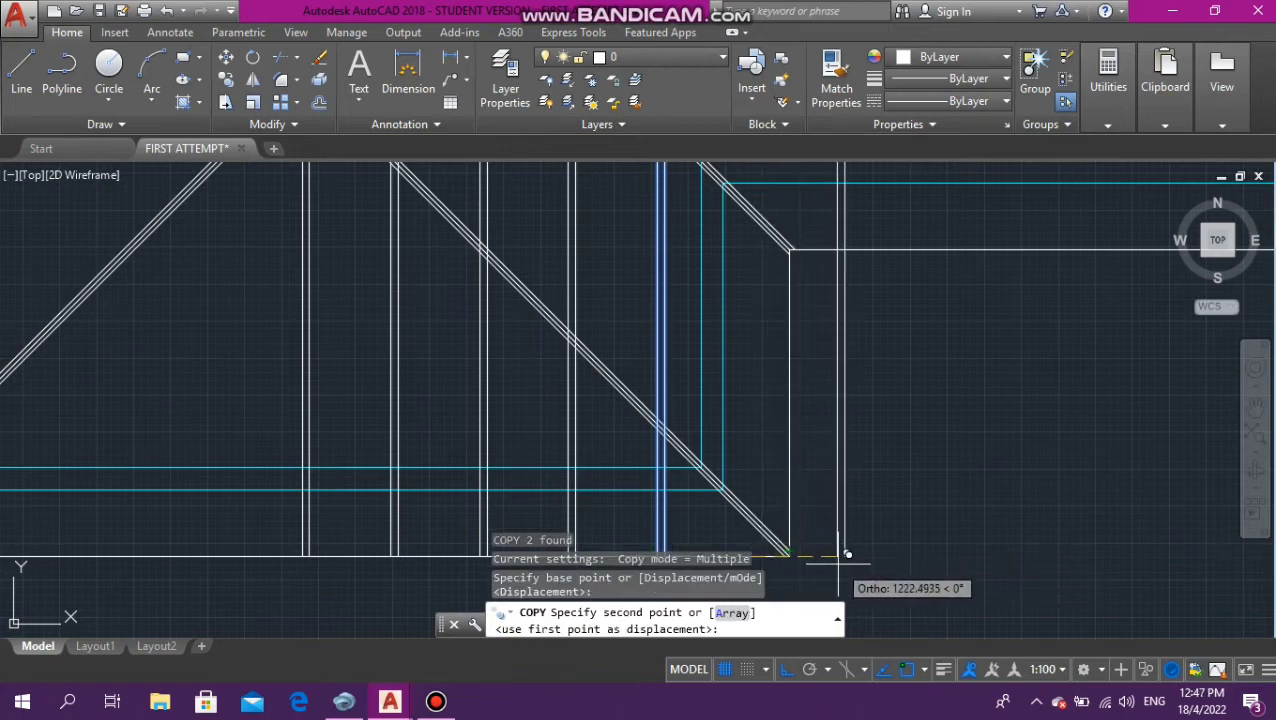
text(600)
key(Return)
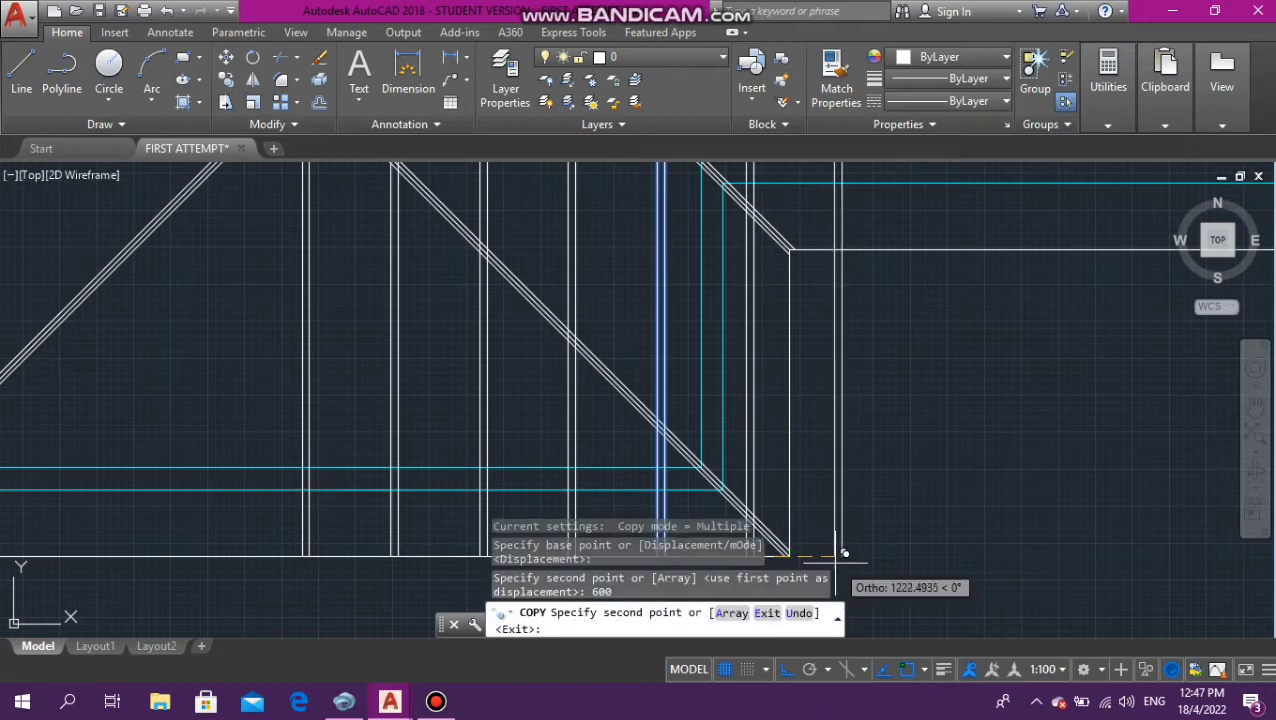
key(Escape)
key(Escape)
key(Escape)
scroll(786, 489, down, 2)
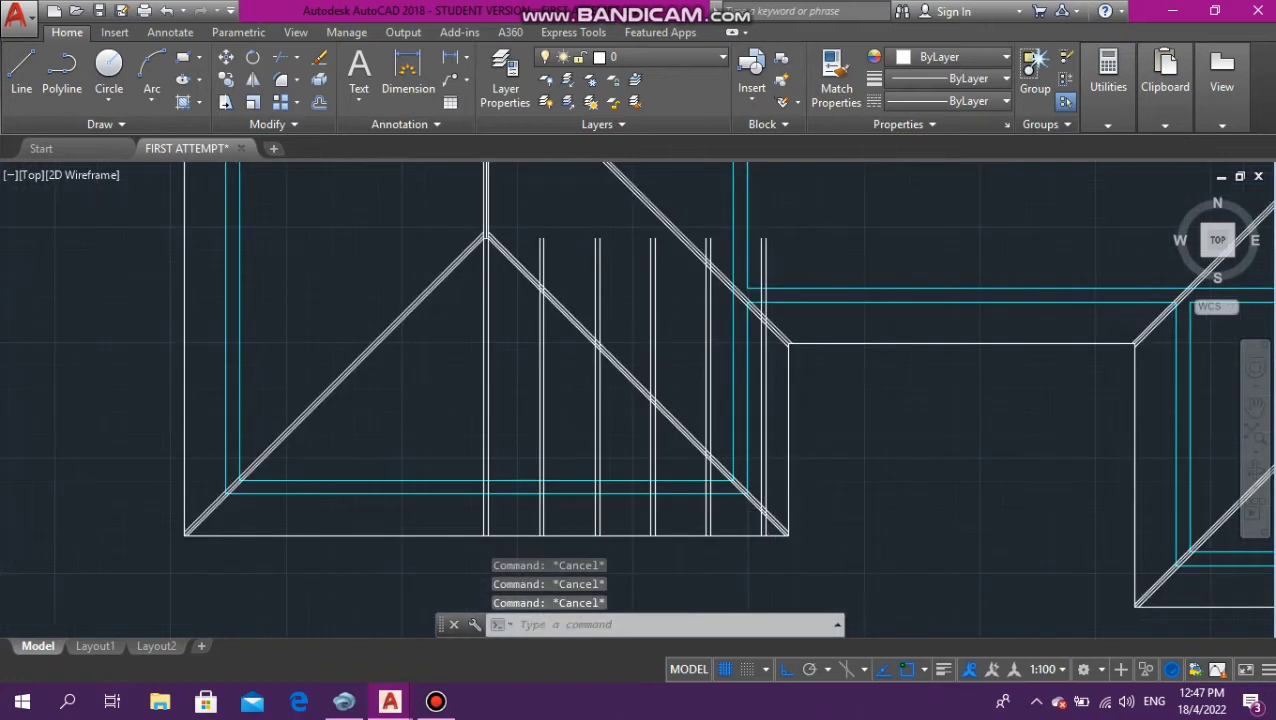
scroll(742, 505, up, 3)
scroll(752, 518, down, 5)
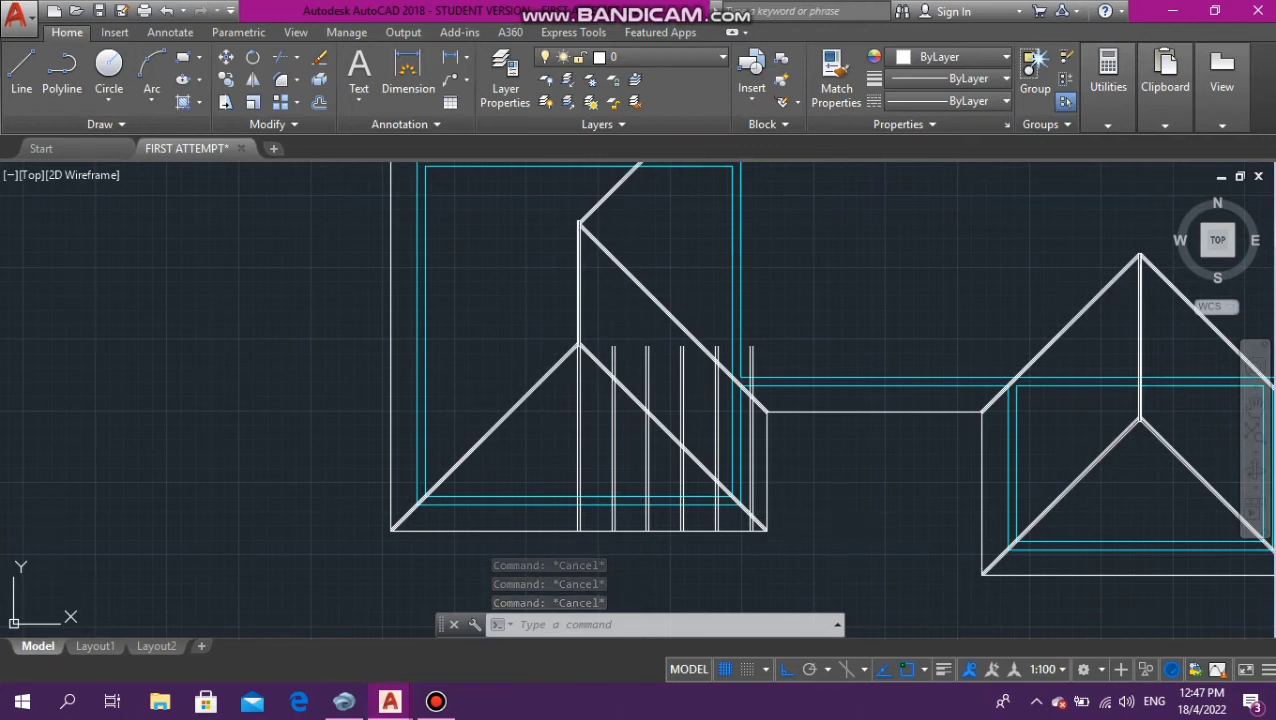
right_click(835, 518)
mouse_move(920, 208)
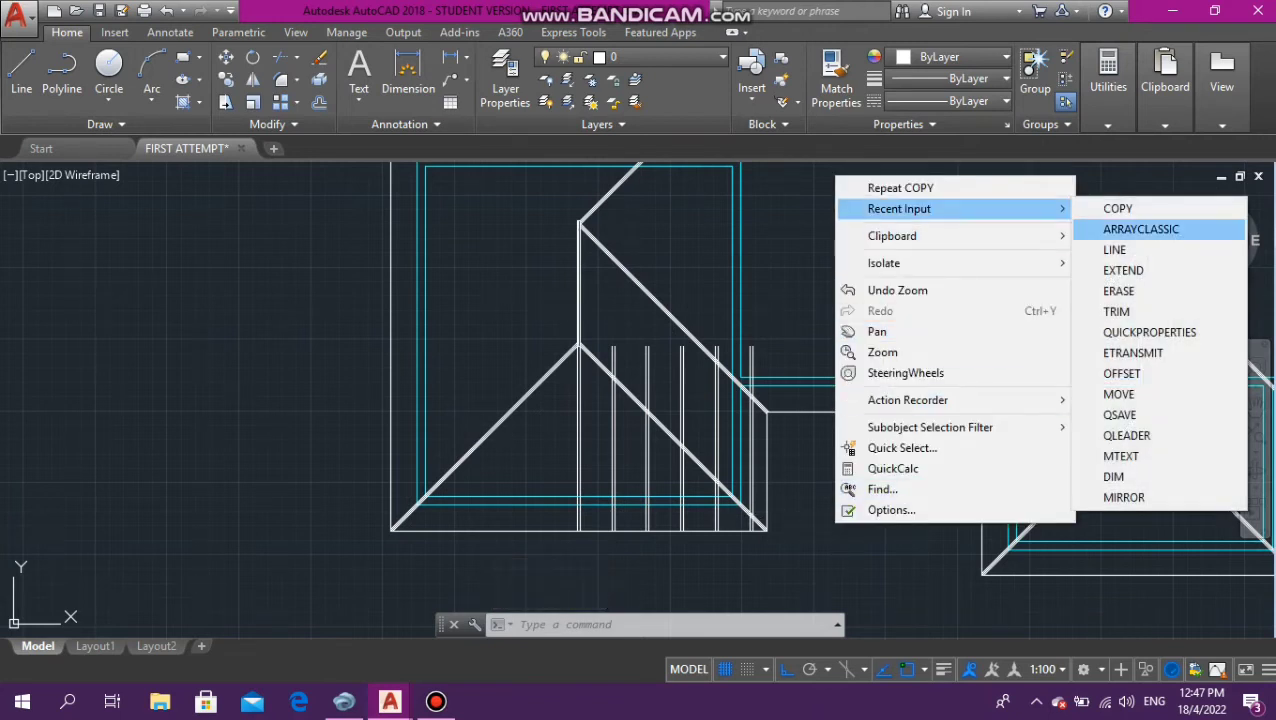
click(1140, 229)
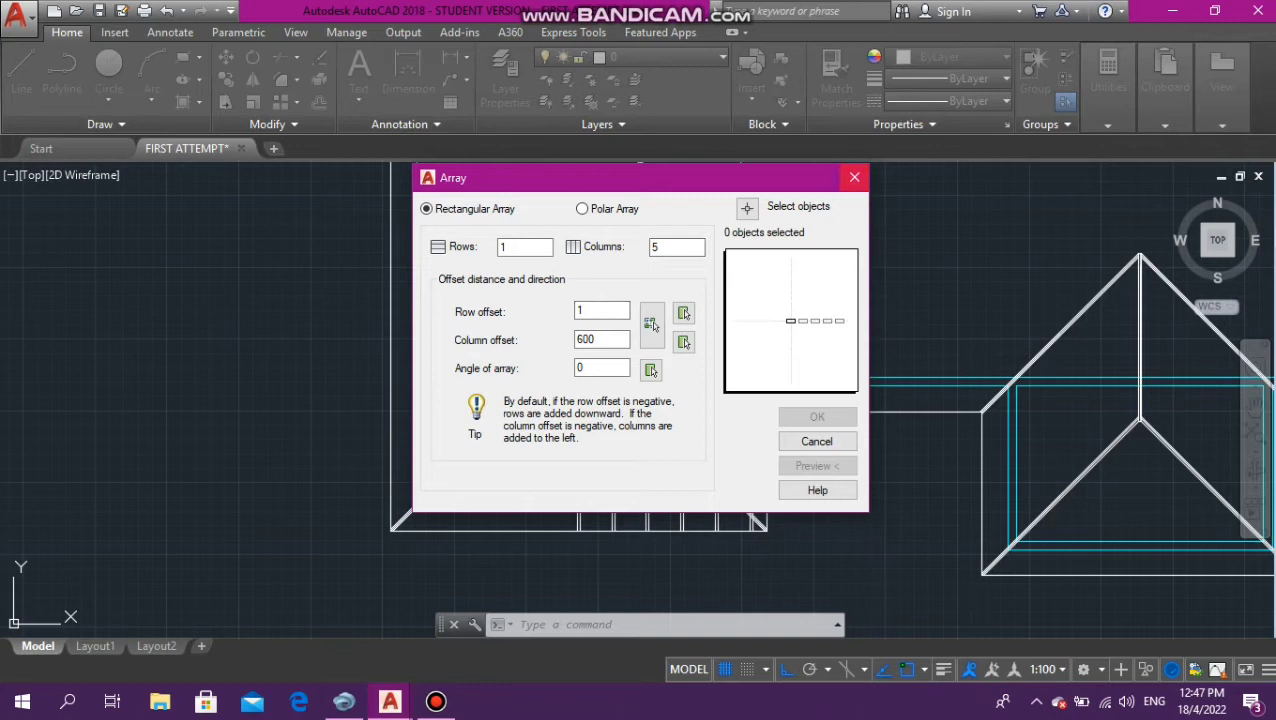
click(854, 177)
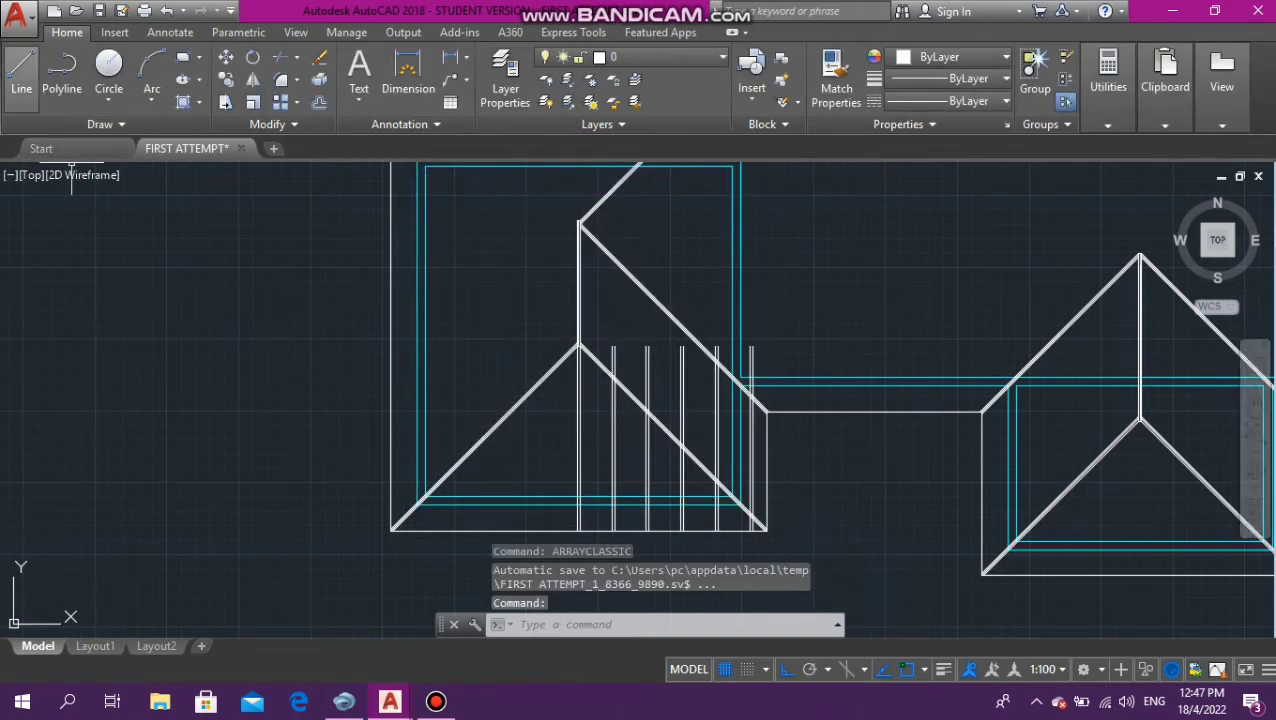
Draw a horizontal line in the empty area west of the southwest wing
text(l)
key(Return)
scroll(228, 262, down, 3)
scroll(210, 240, up, 2)
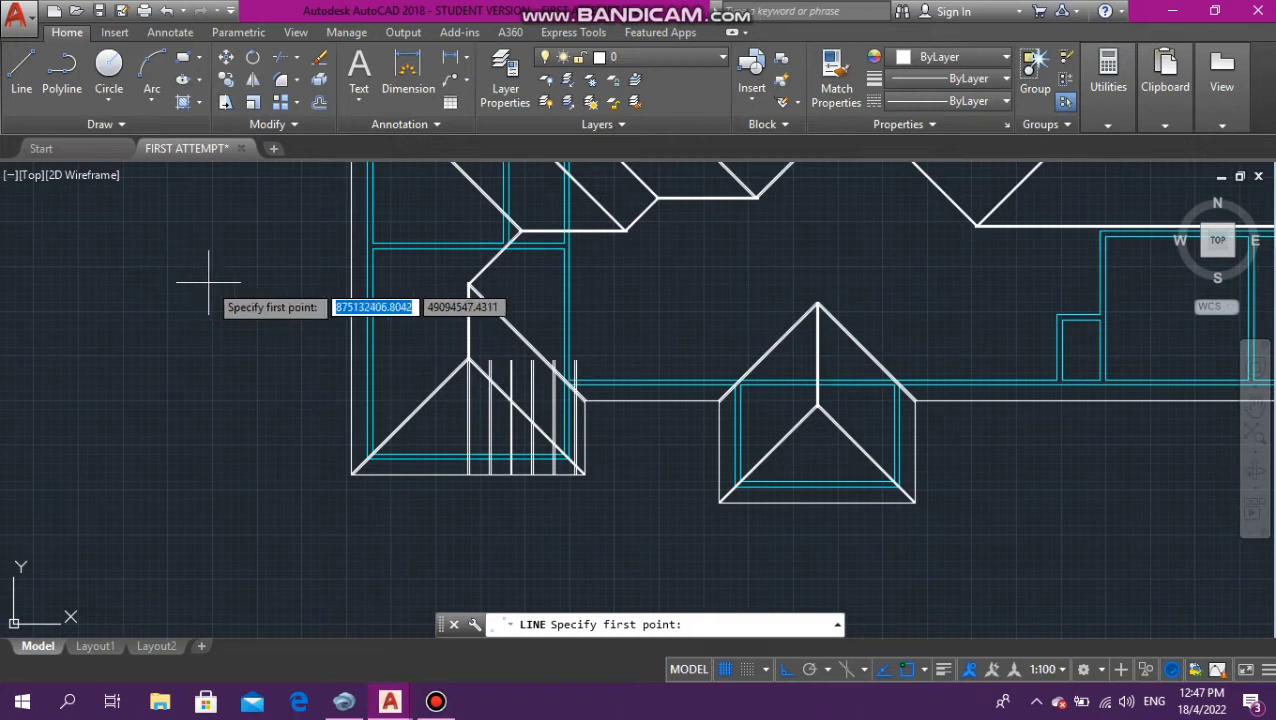
scroll(199, 278, down, 3)
scroll(198, 288, up, 3)
scroll(199, 283, up, 2)
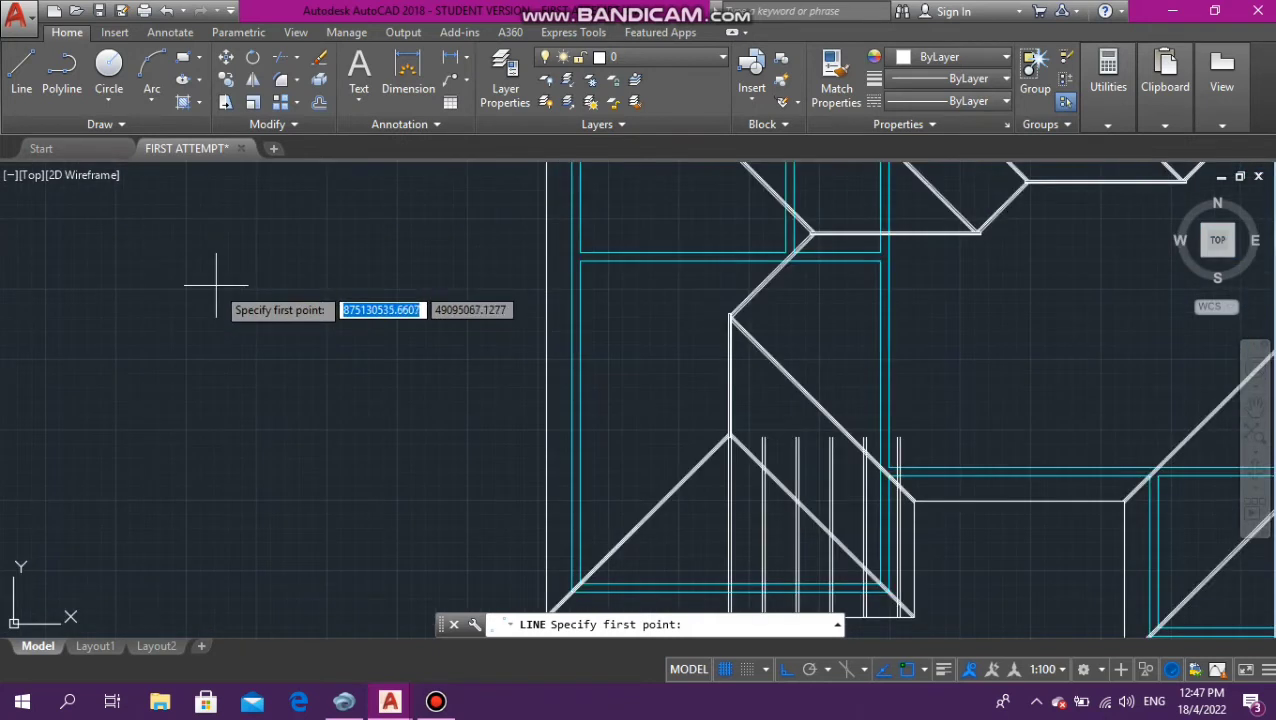
click(327, 338)
click(74, 338)
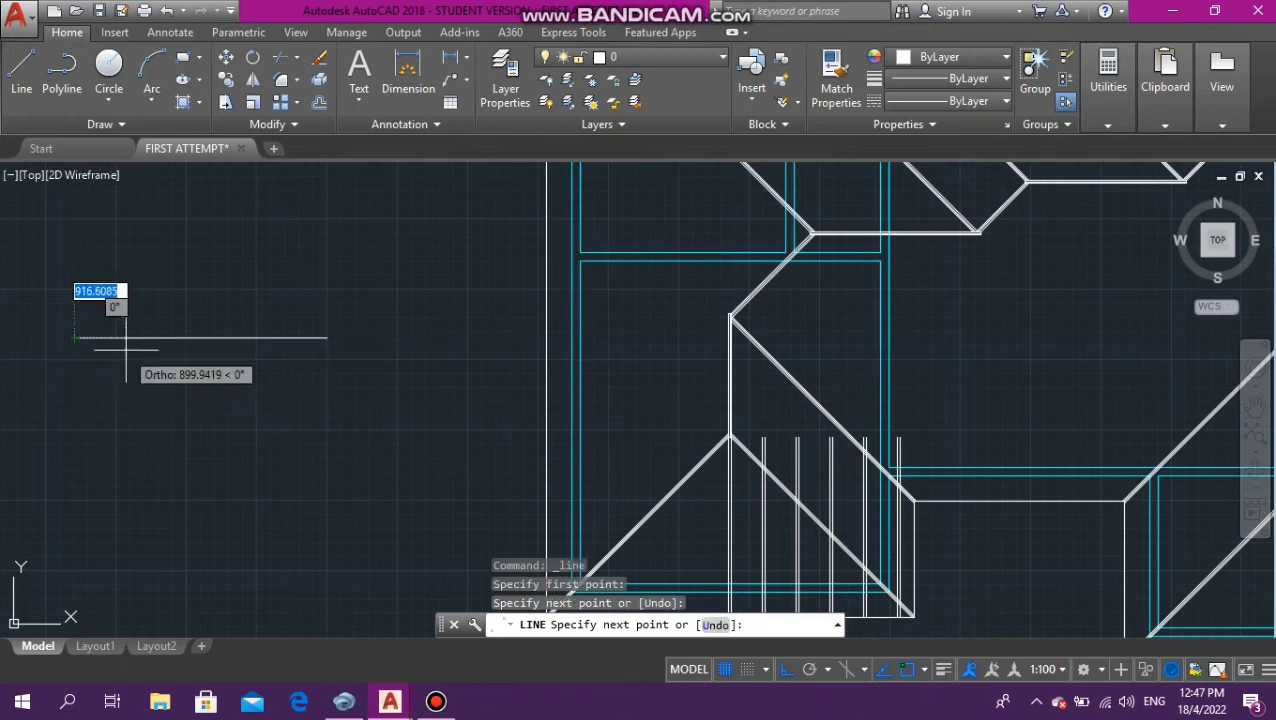
key(Escape)
Draw a vertical line crossing the separate horizontal line near its middle, west of the southwest wing
key(Return)
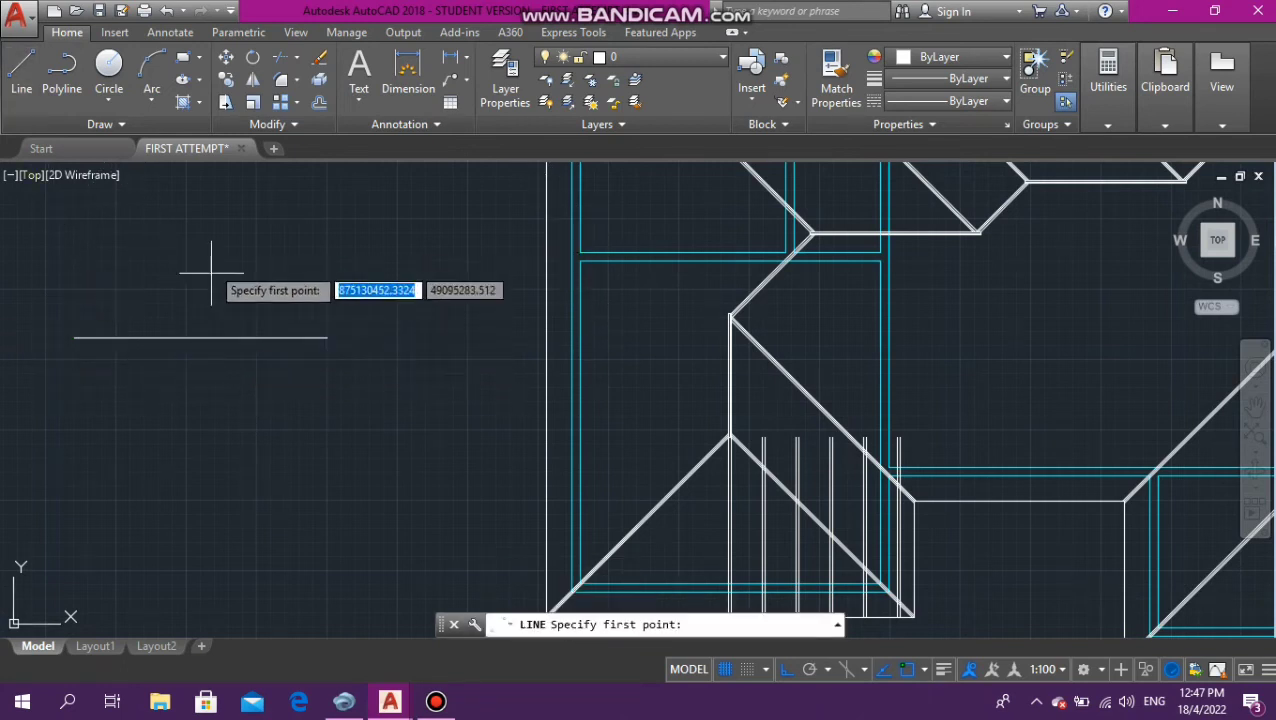
click(205, 208)
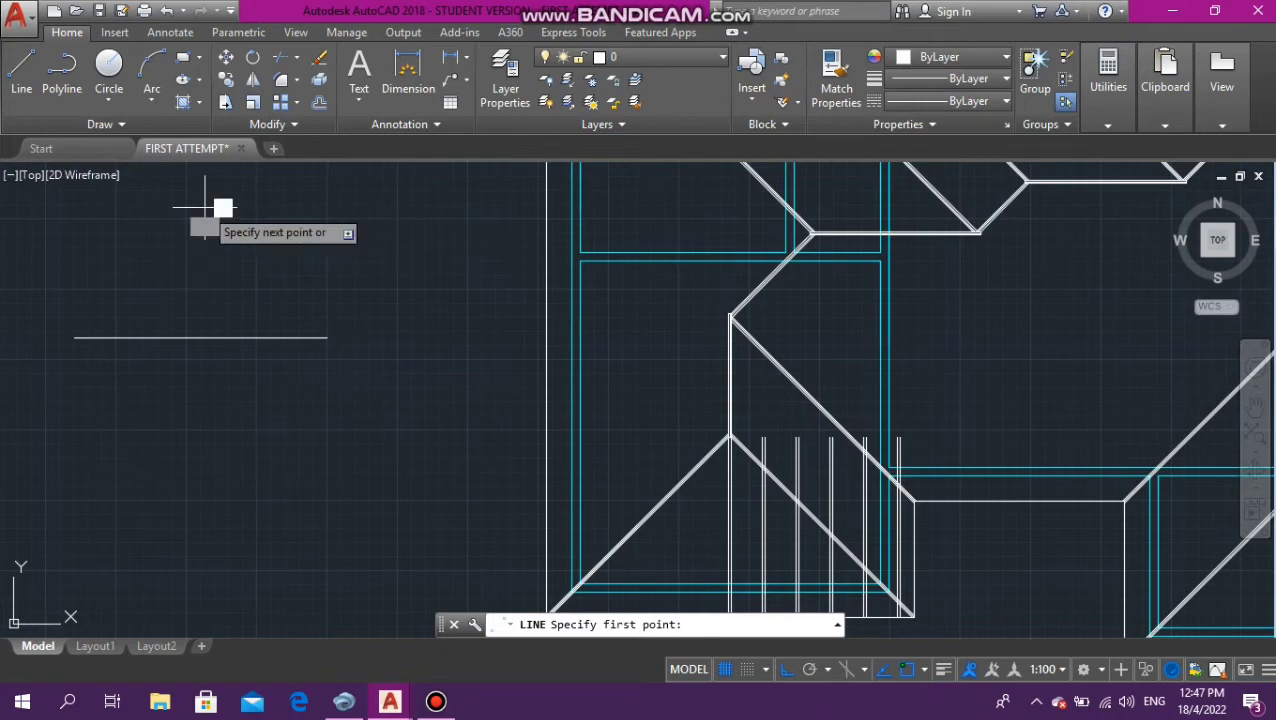
click(173, 468)
key(Escape)
key(Escape)
key(Escape)
key(Escape)
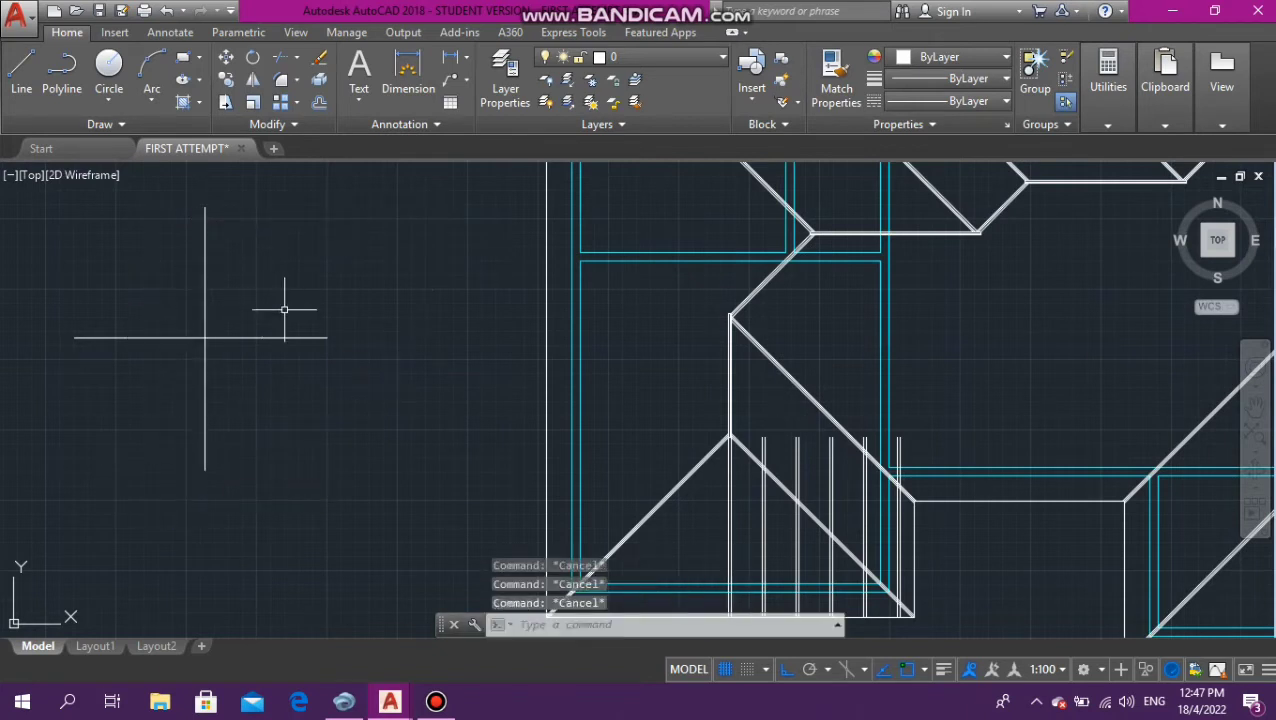
scroll(355, 330, down, 2)
scroll(217, 336, up, 4)
click(222, 335)
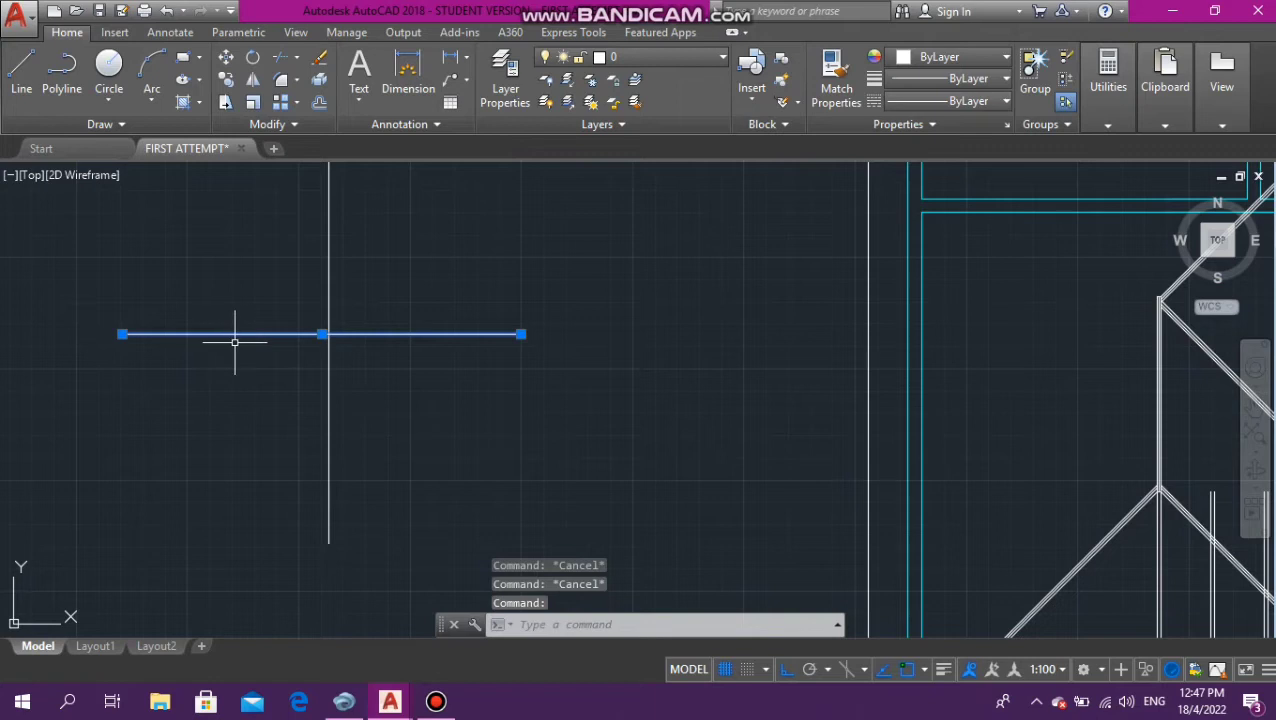
key(Escape)
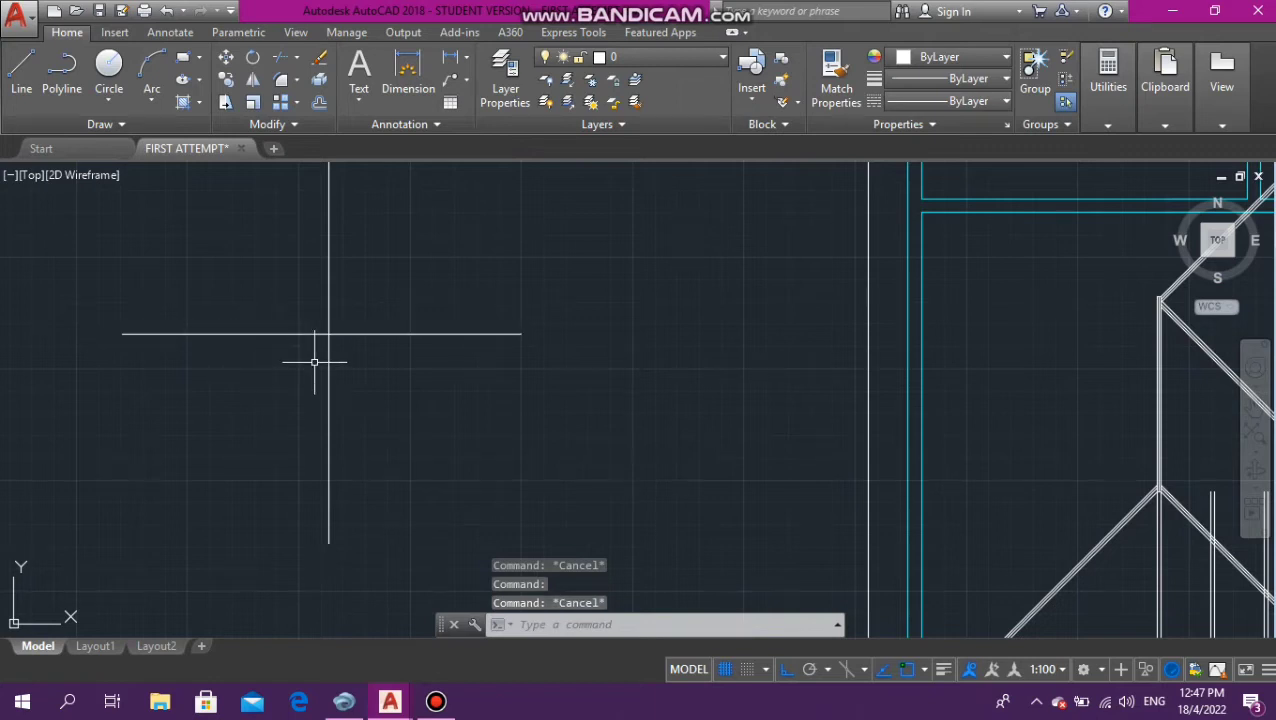
click(328, 421)
key(Escape)
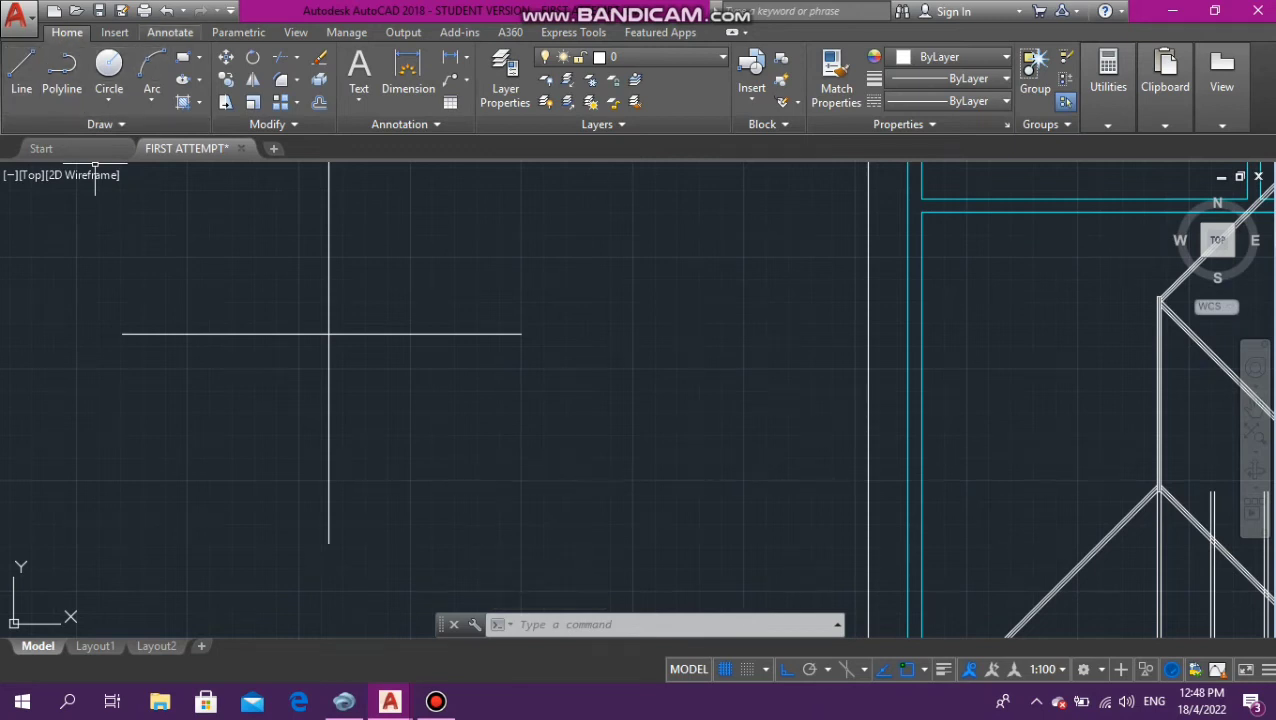
Add a multiline text minus sign with text height 150 above the west end of the separate horizontal line
click(170, 32)
click(36, 75)
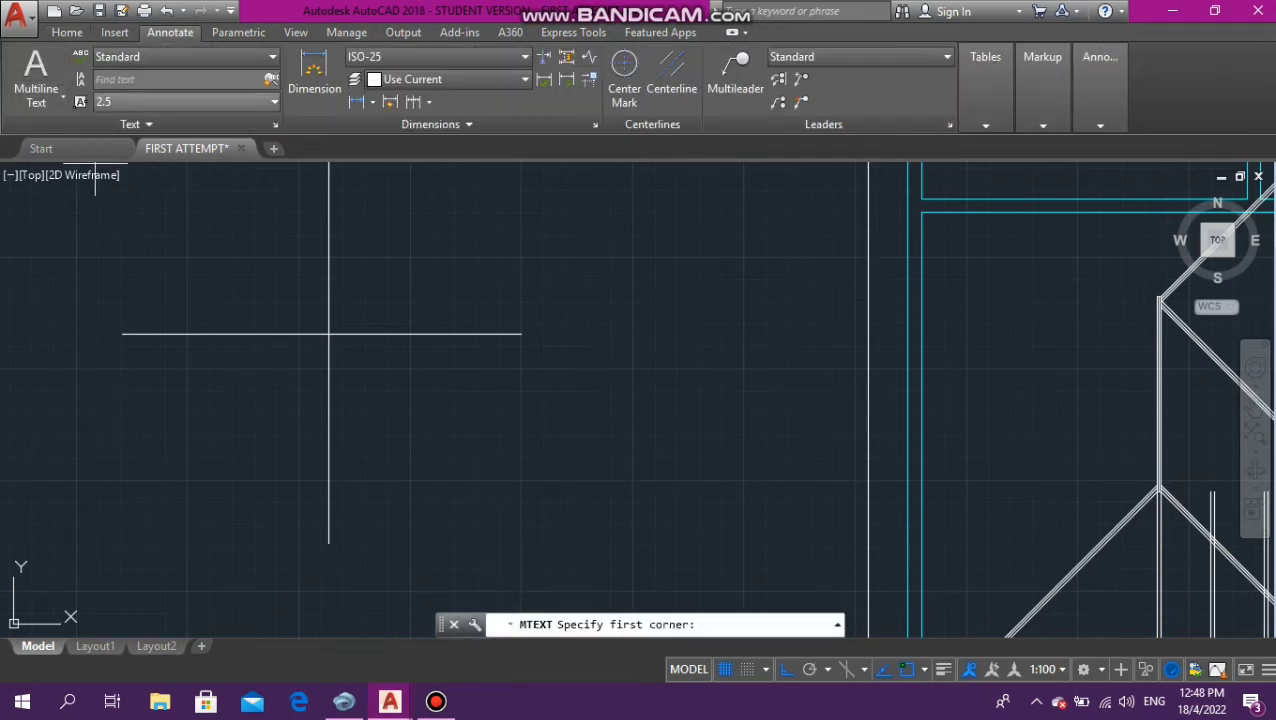
click(234, 272)
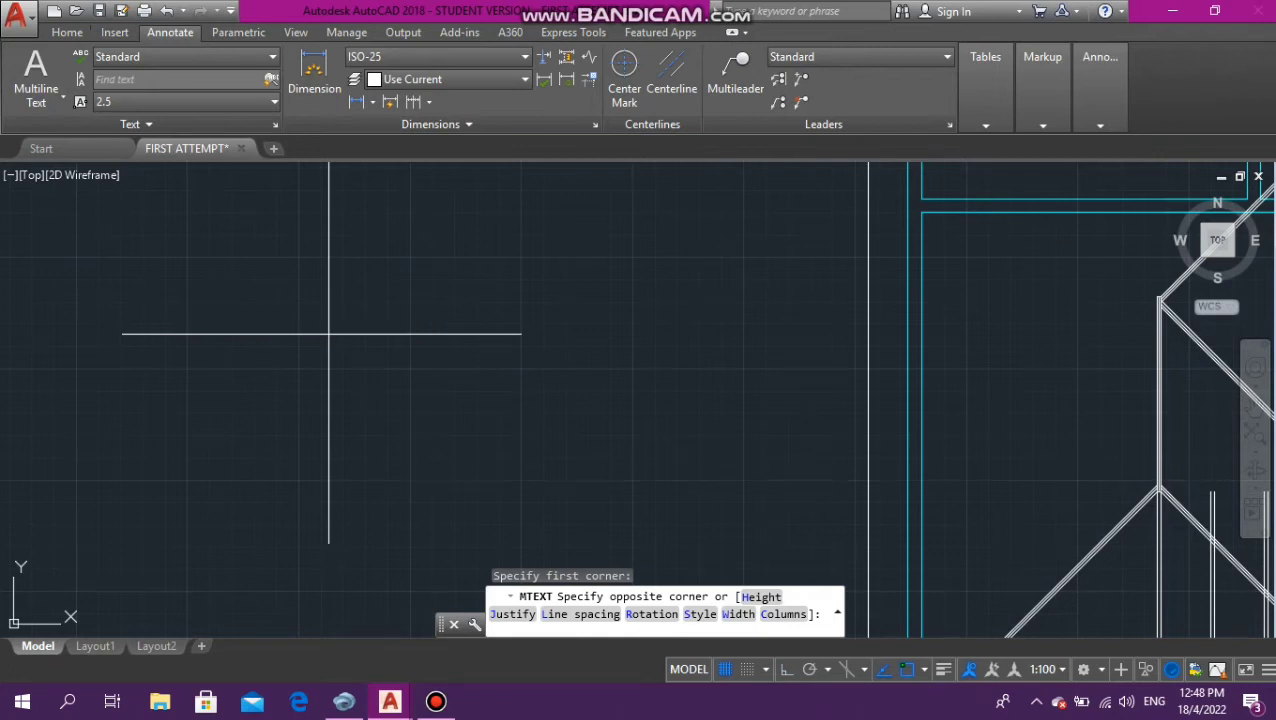
click(420, 350)
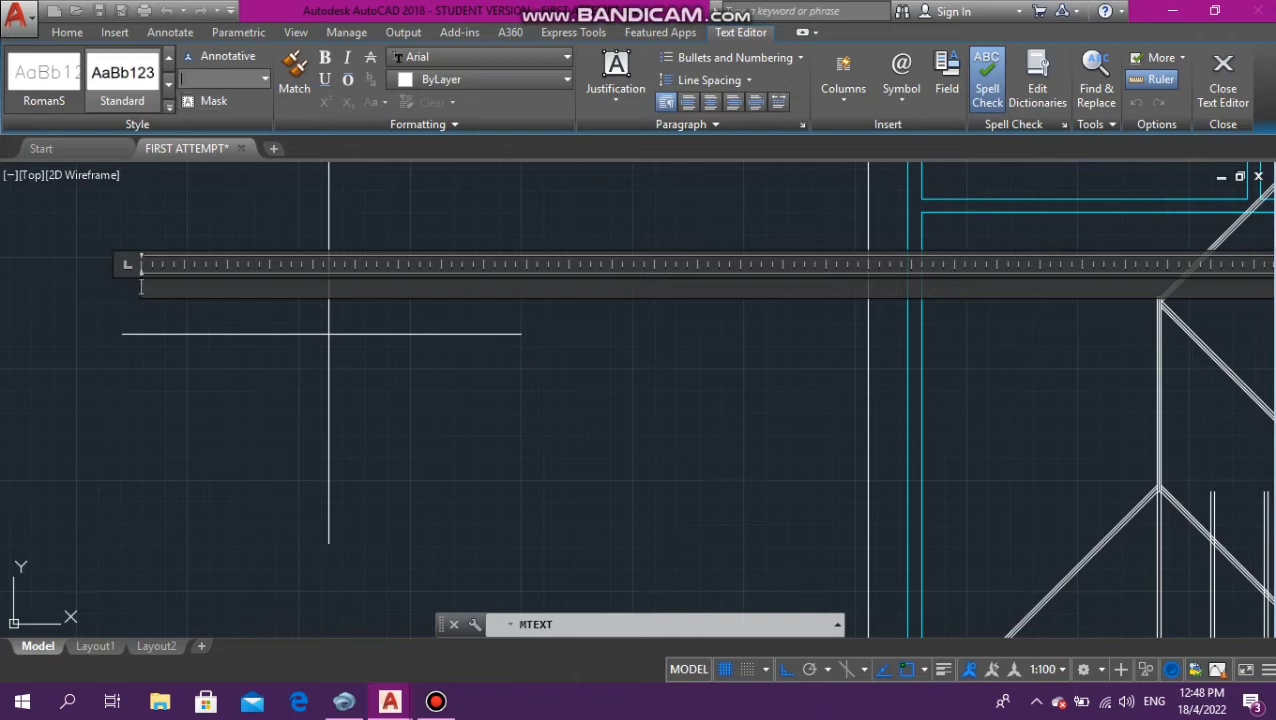
key(Return)
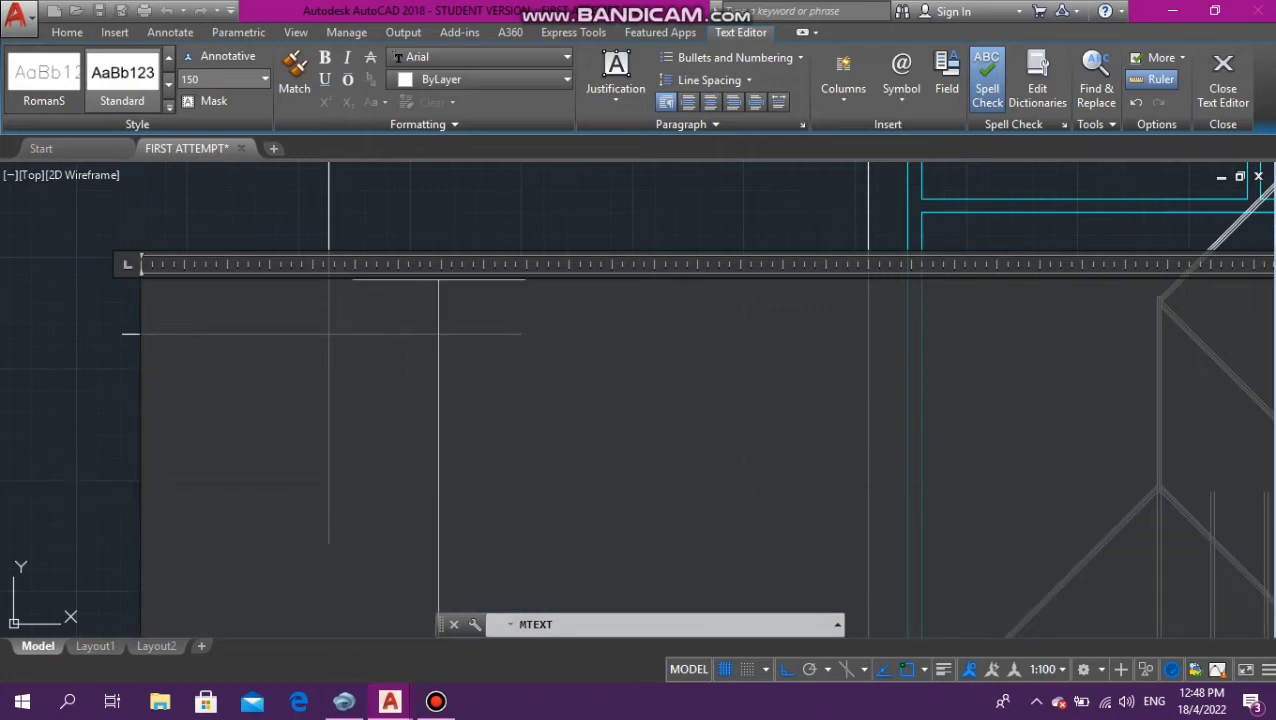
scroll(250, 270, down, 4)
scroll(246, 280, down, 2)
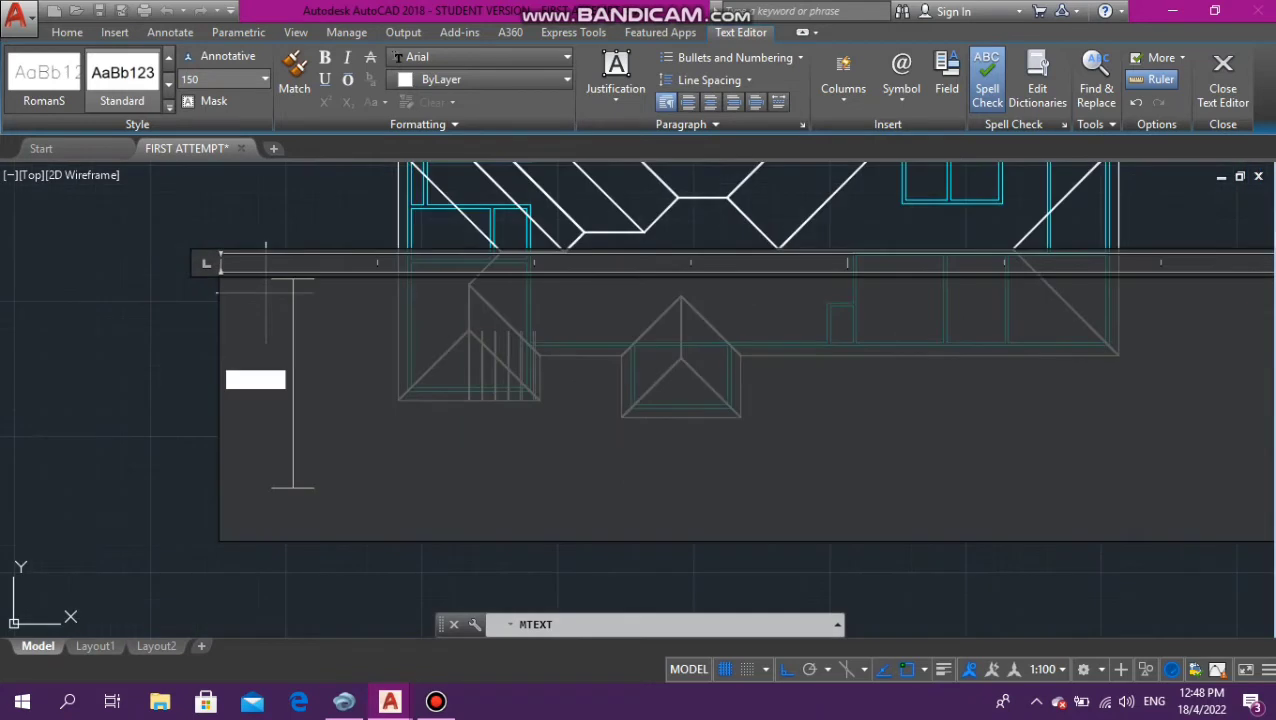
click(197, 345)
Copy the minus sign to just above the west half of the horizontal axis line, with Ortho off
scroll(235, 255, up, 6)
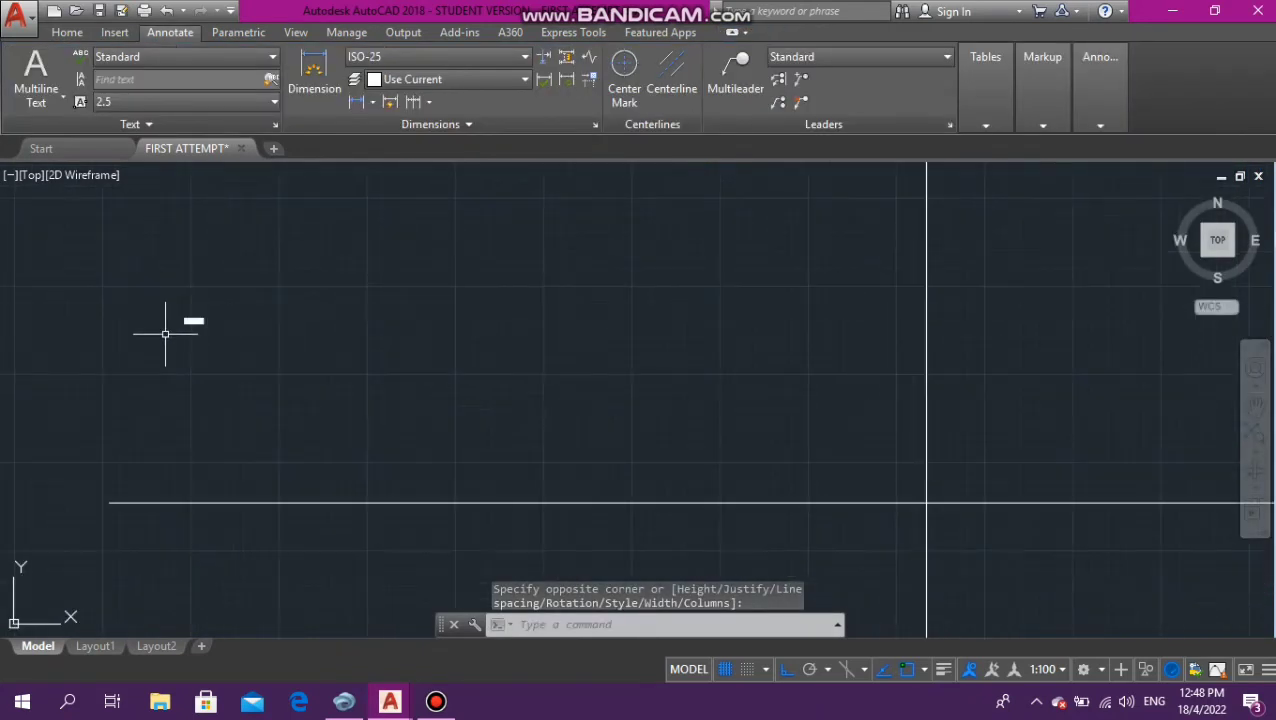
click(171, 293)
click(239, 353)
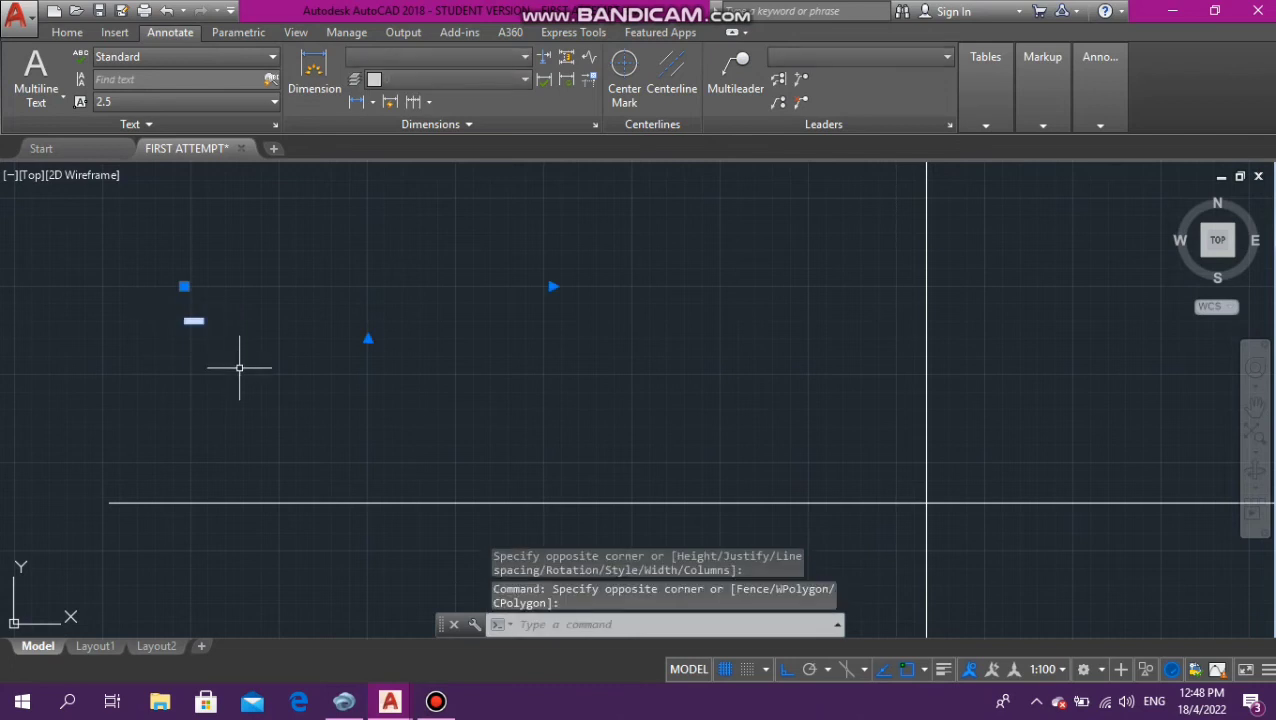
text(m)
key(BackSpace)
text(c)
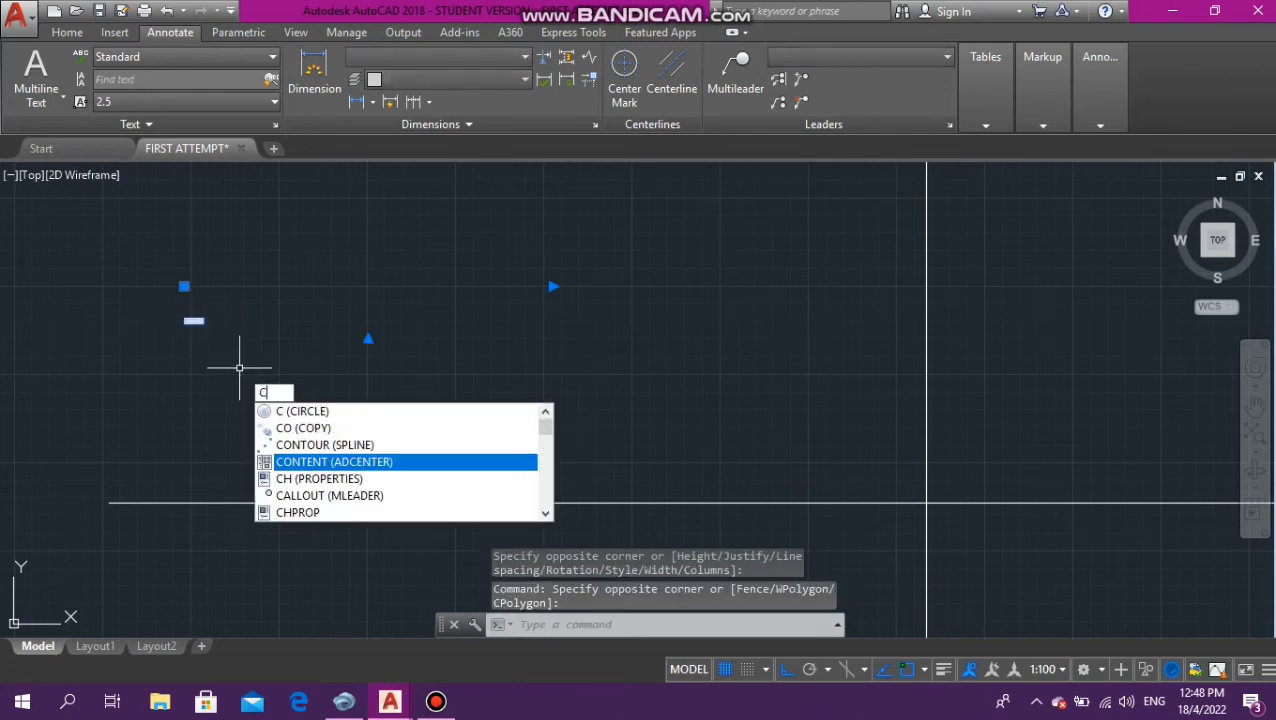
text(o)
key(Return)
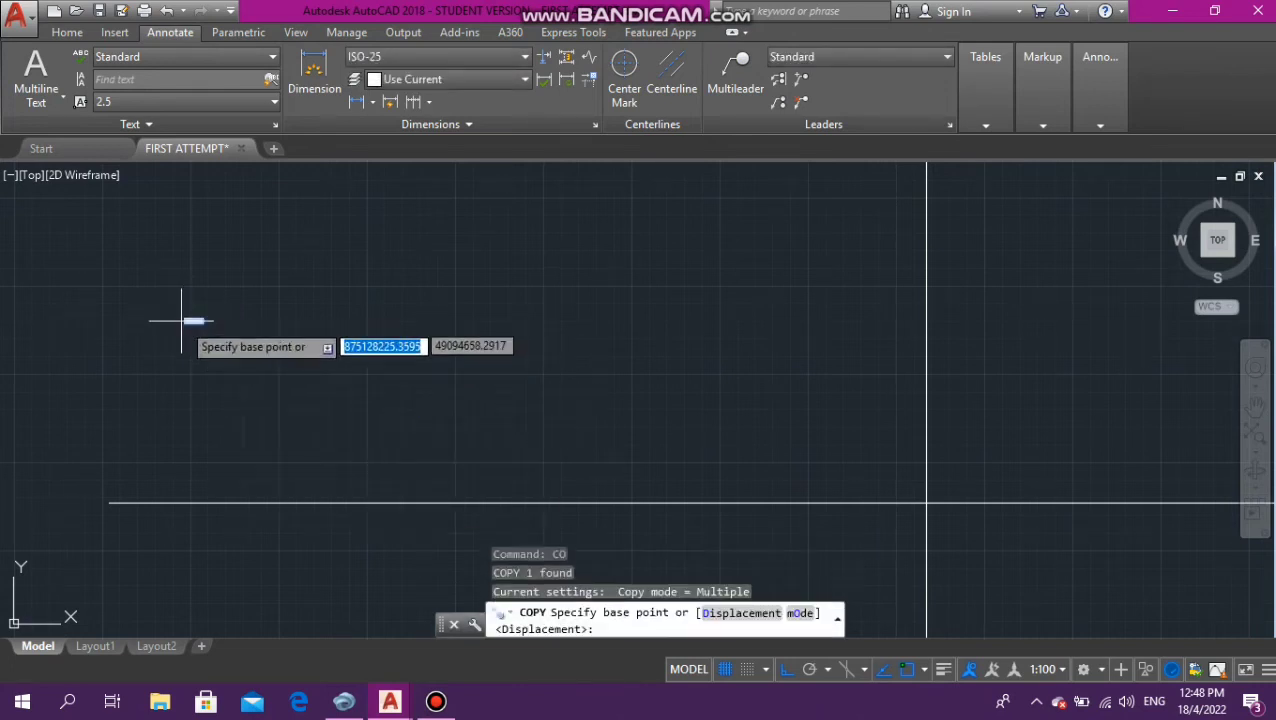
click(193, 321)
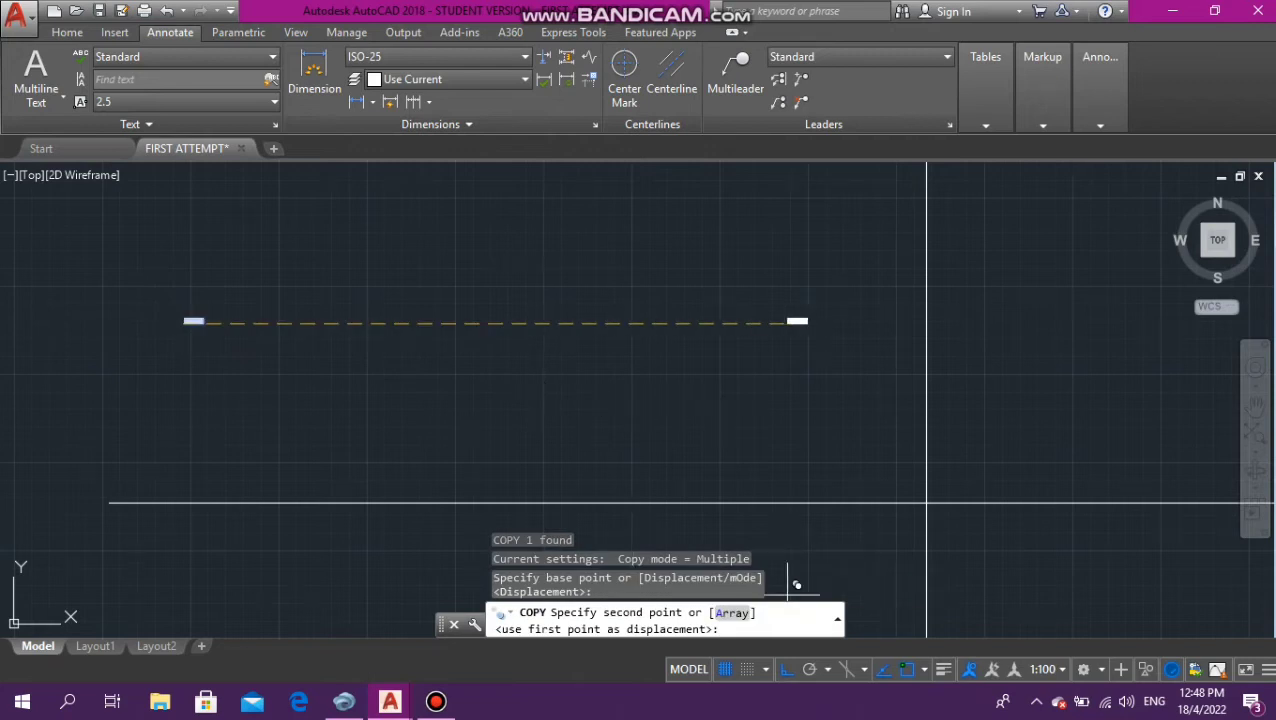
key(F8)
click(540, 387)
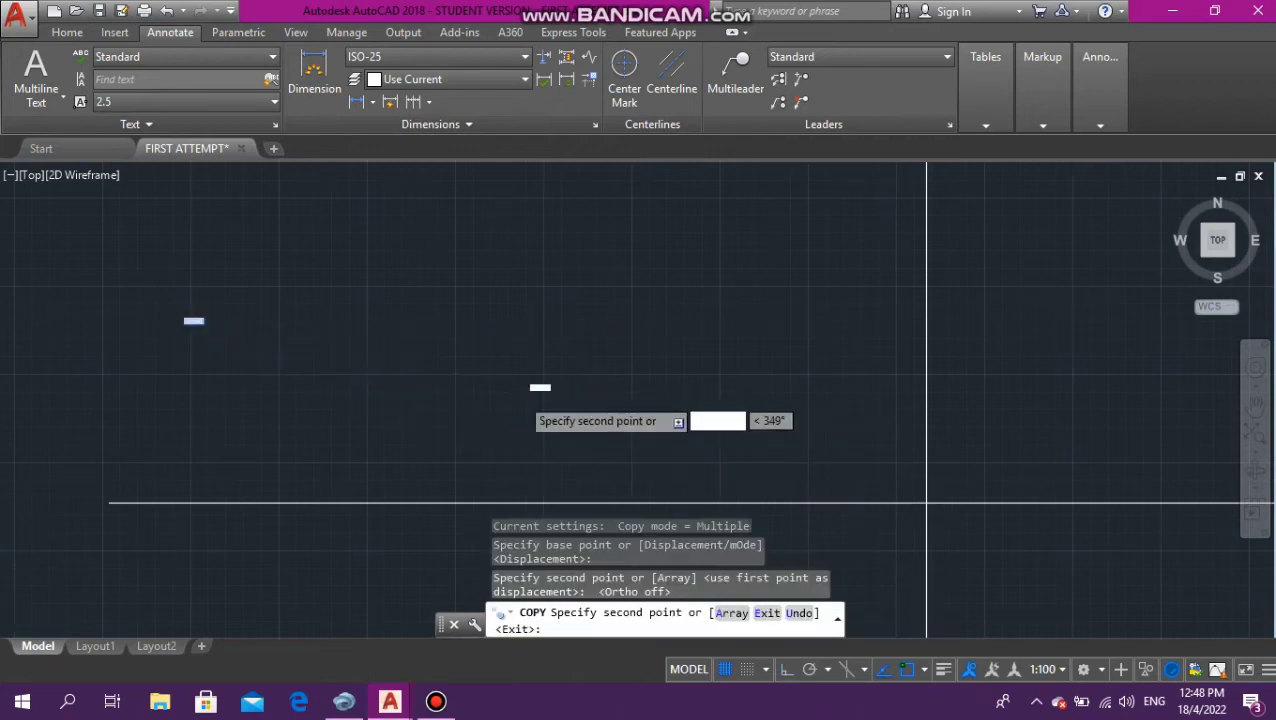
Place further minus sign copies beside the vertical axis's lower half, above the horizontal axis's east half, and beside the vertical axis's upper half
scroll(520, 399, down, 8)
scroll(586, 437, up, 8)
scroll(583, 398, down, 2)
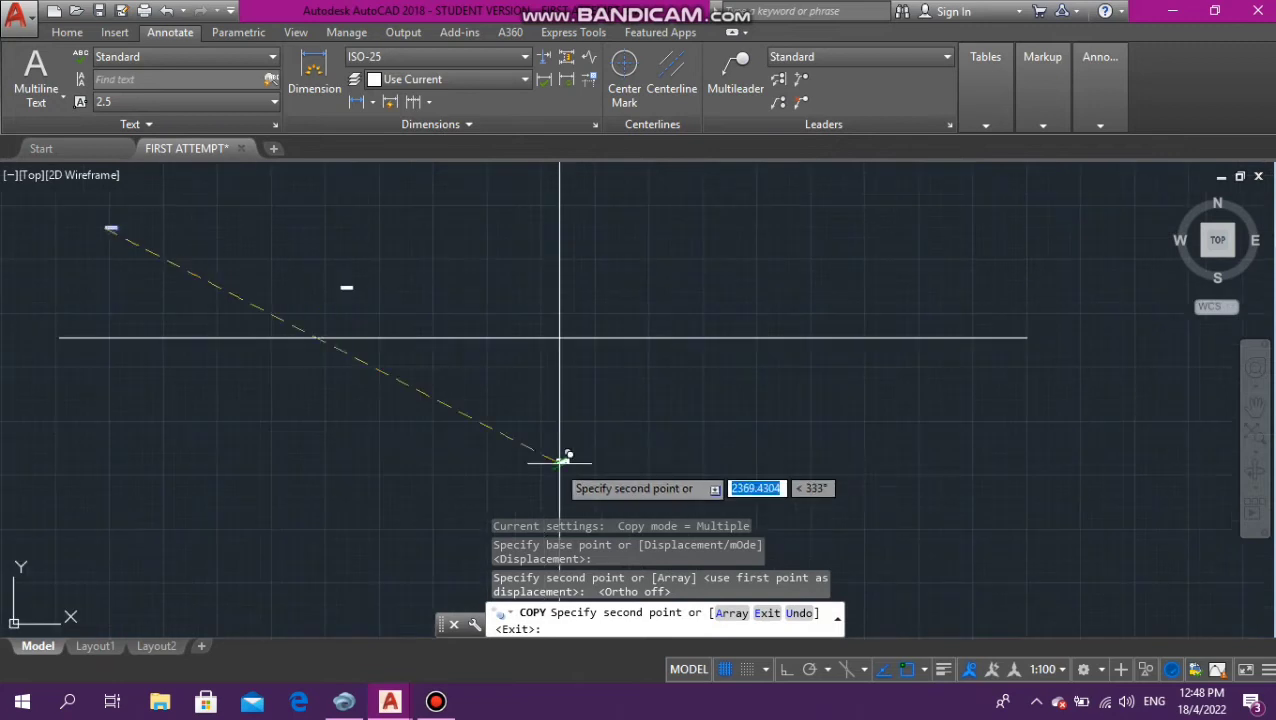
scroll(507, 470, down, 5)
scroll(530, 464, up, 3)
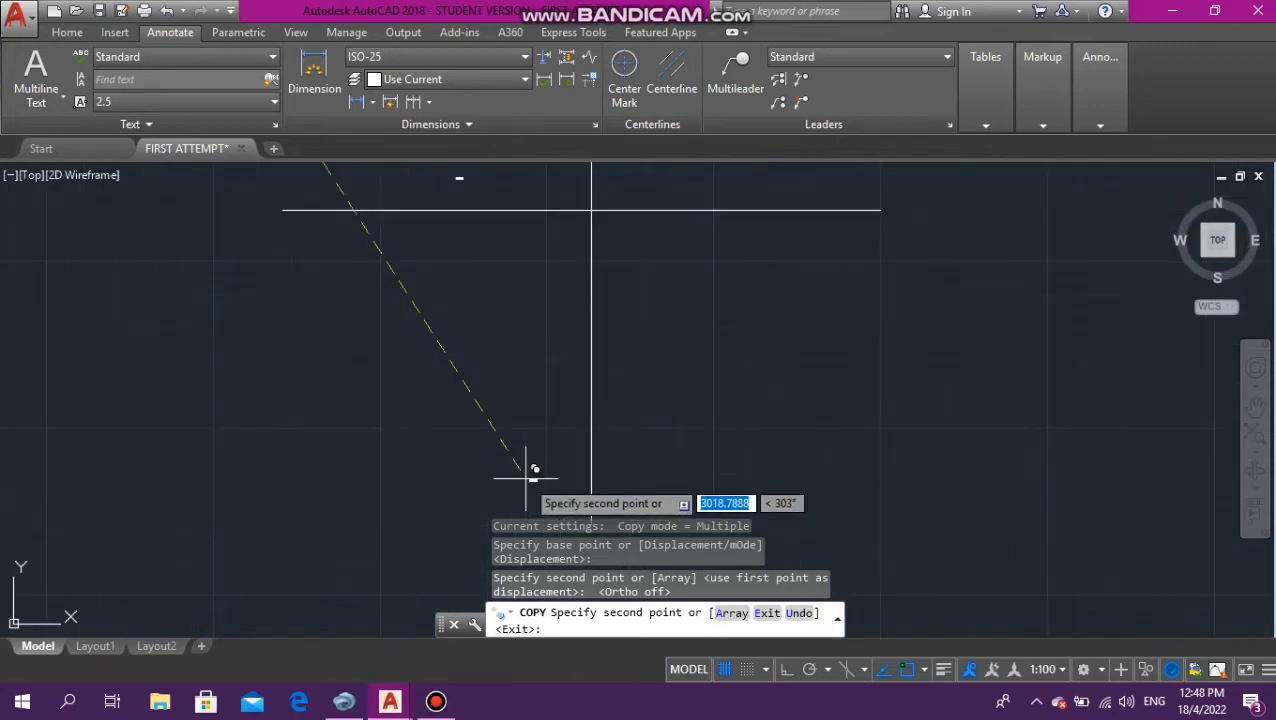
click(556, 392)
scroll(561, 435, down, 4)
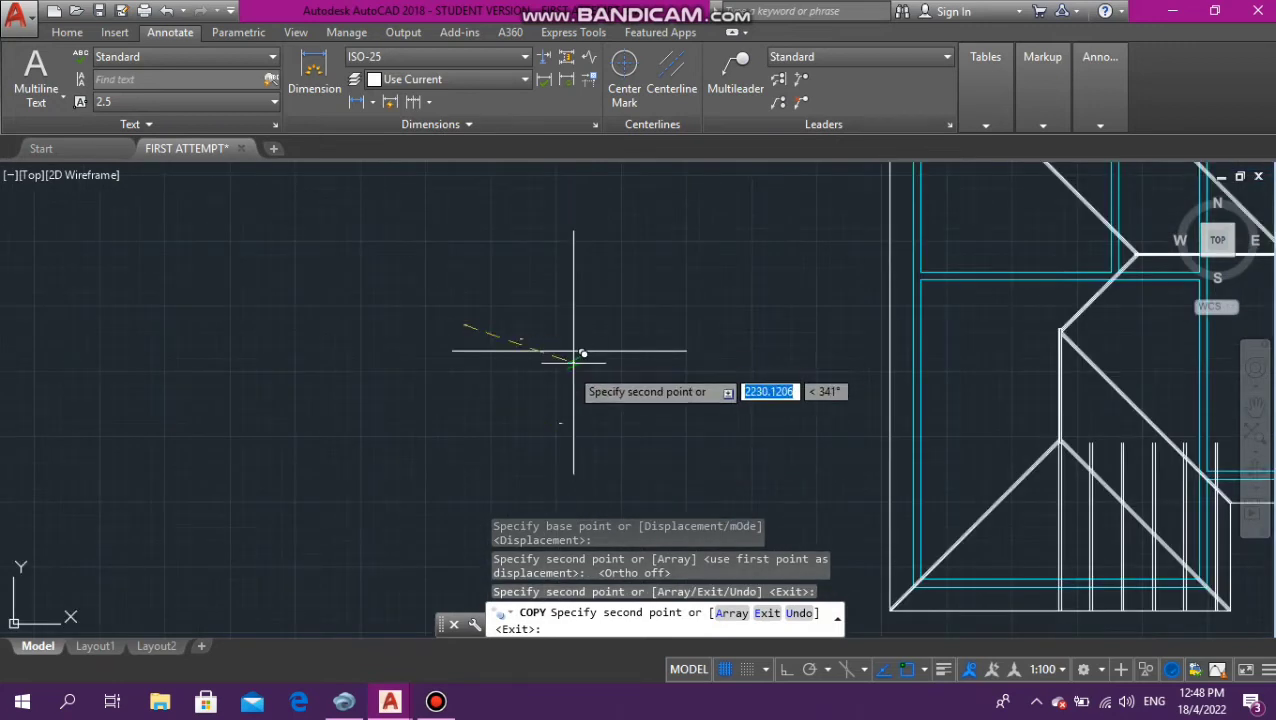
click(632, 340)
click(593, 283)
key(Return)
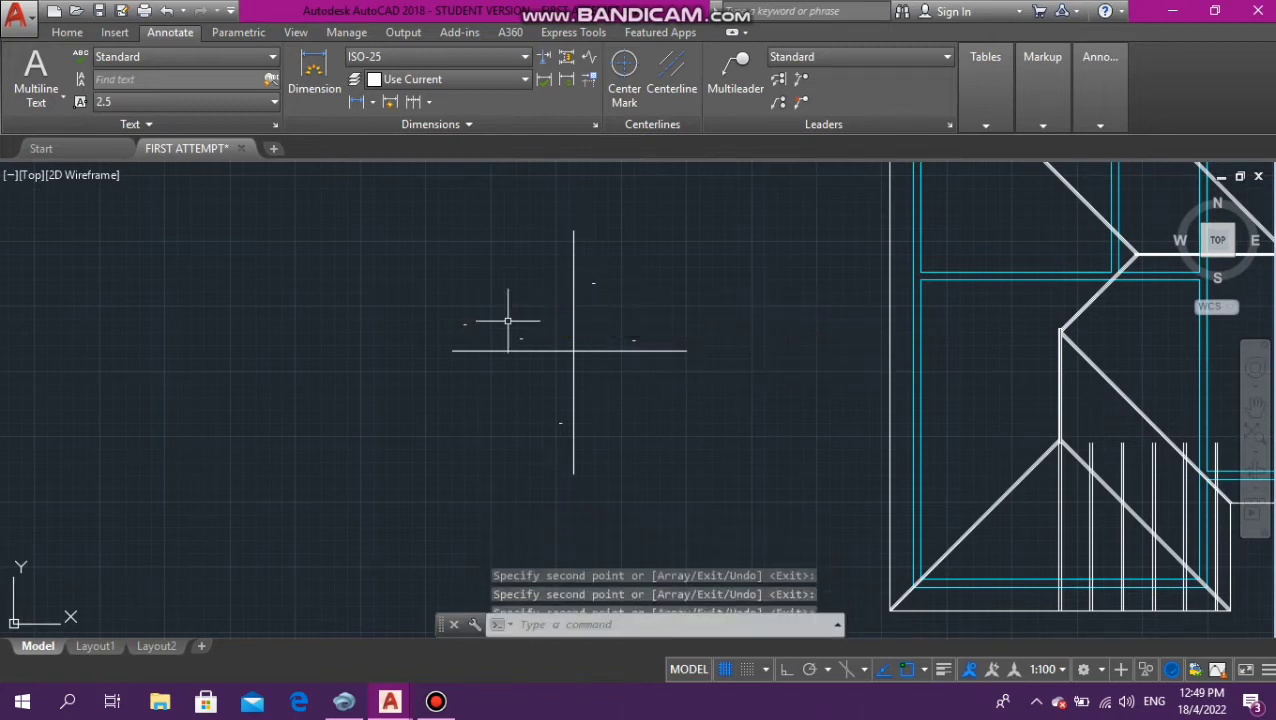
key(Escape)
Delete the original minus sign at the west end of the horizontal axis line
click(482, 306)
click(446, 341)
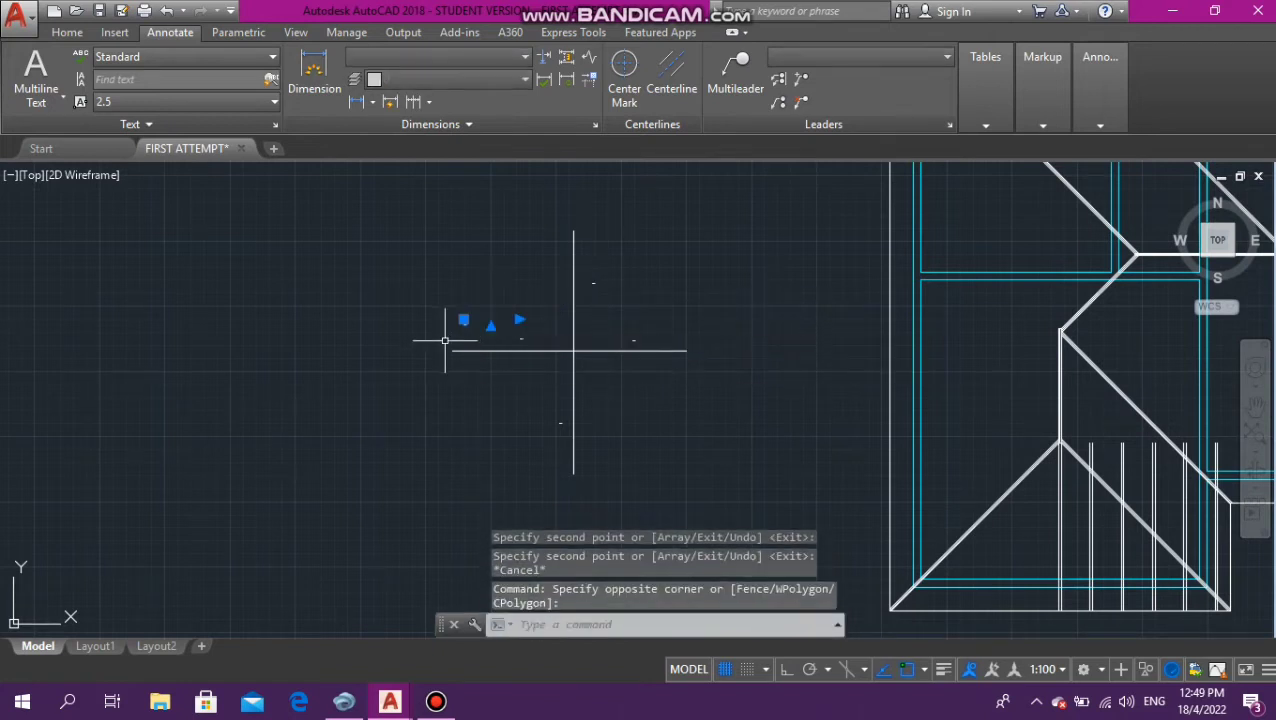
key(Delete)
Change the text beside the upper half of the vertical axis line to "+" with TEXTEDIT
scroll(623, 247, up, 4)
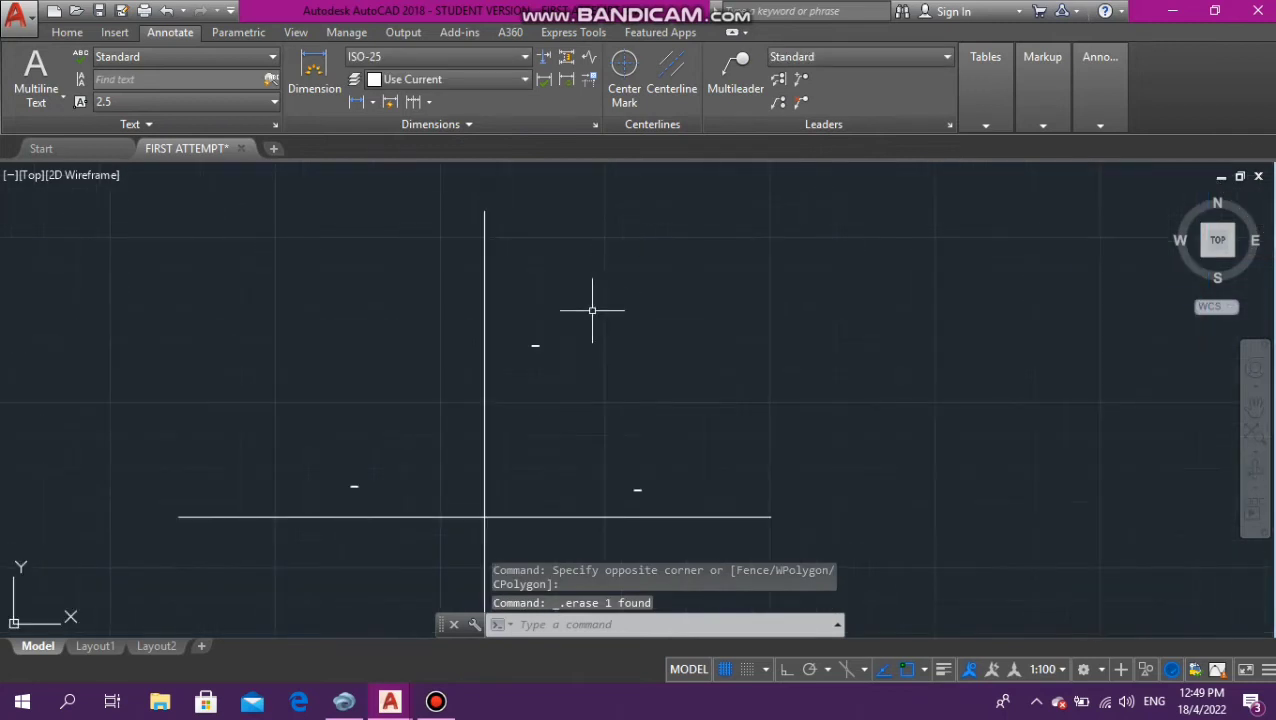
key(Up)
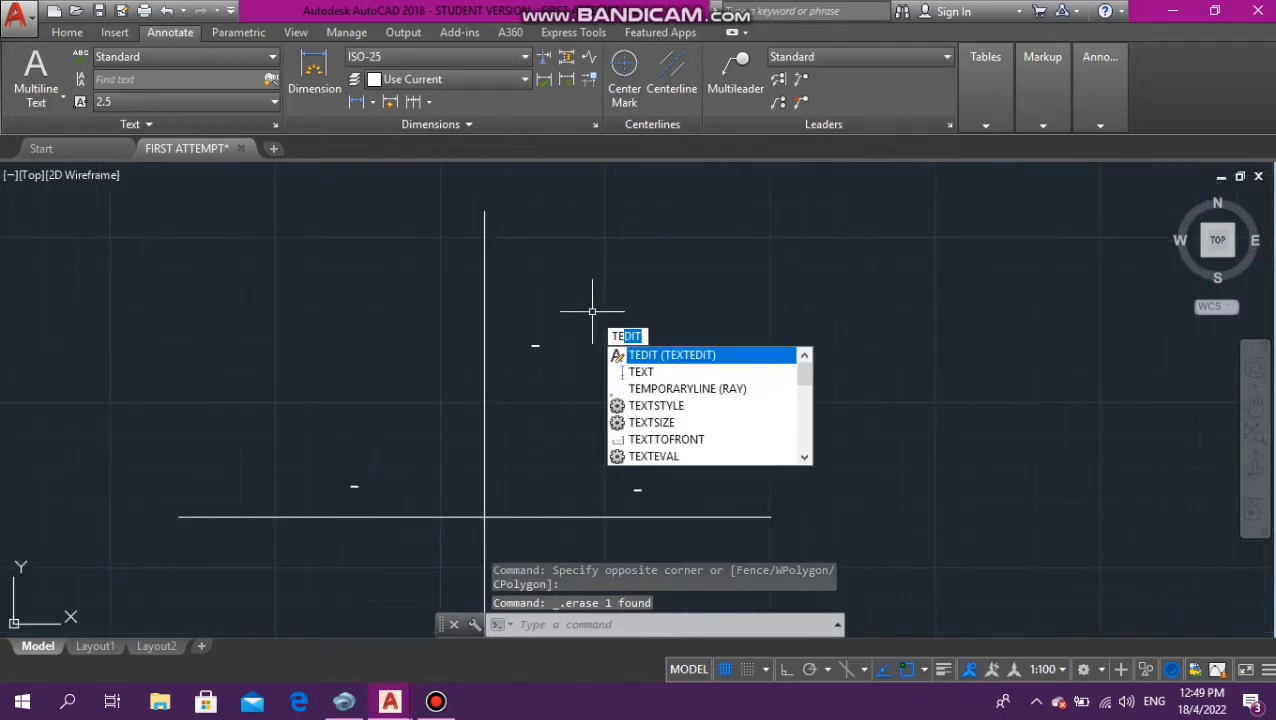
key(Return)
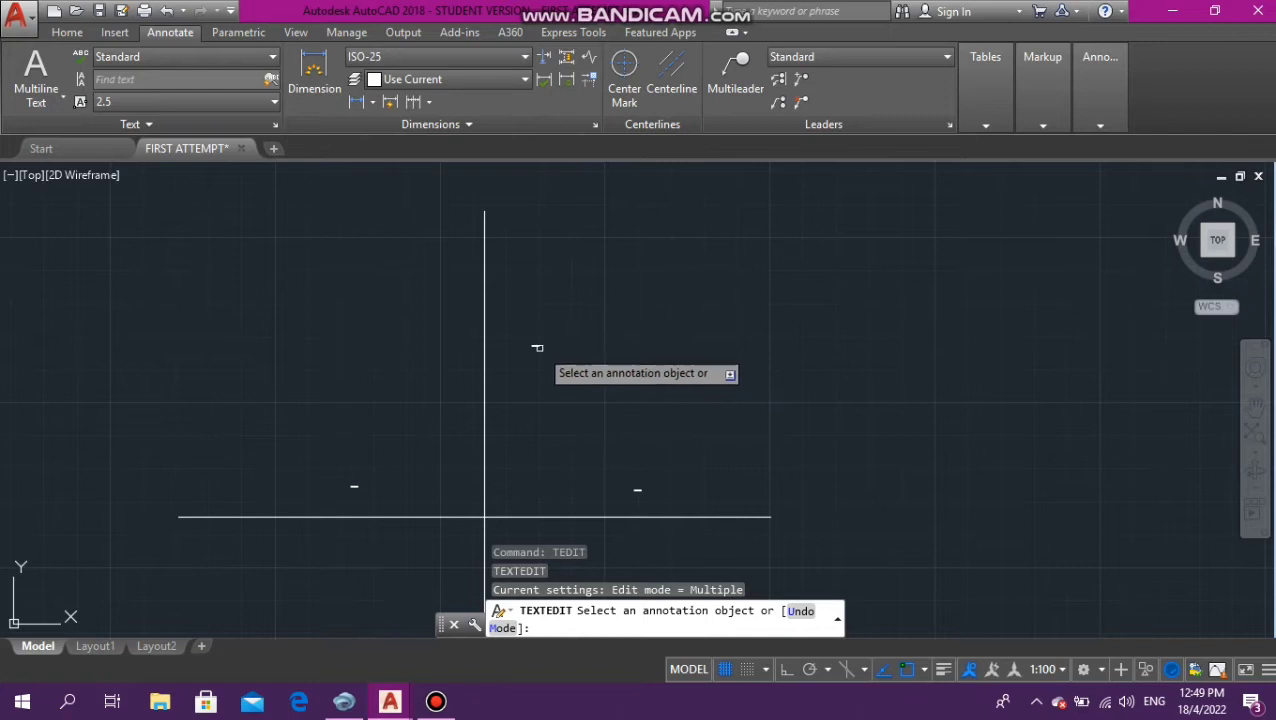
click(535, 347)
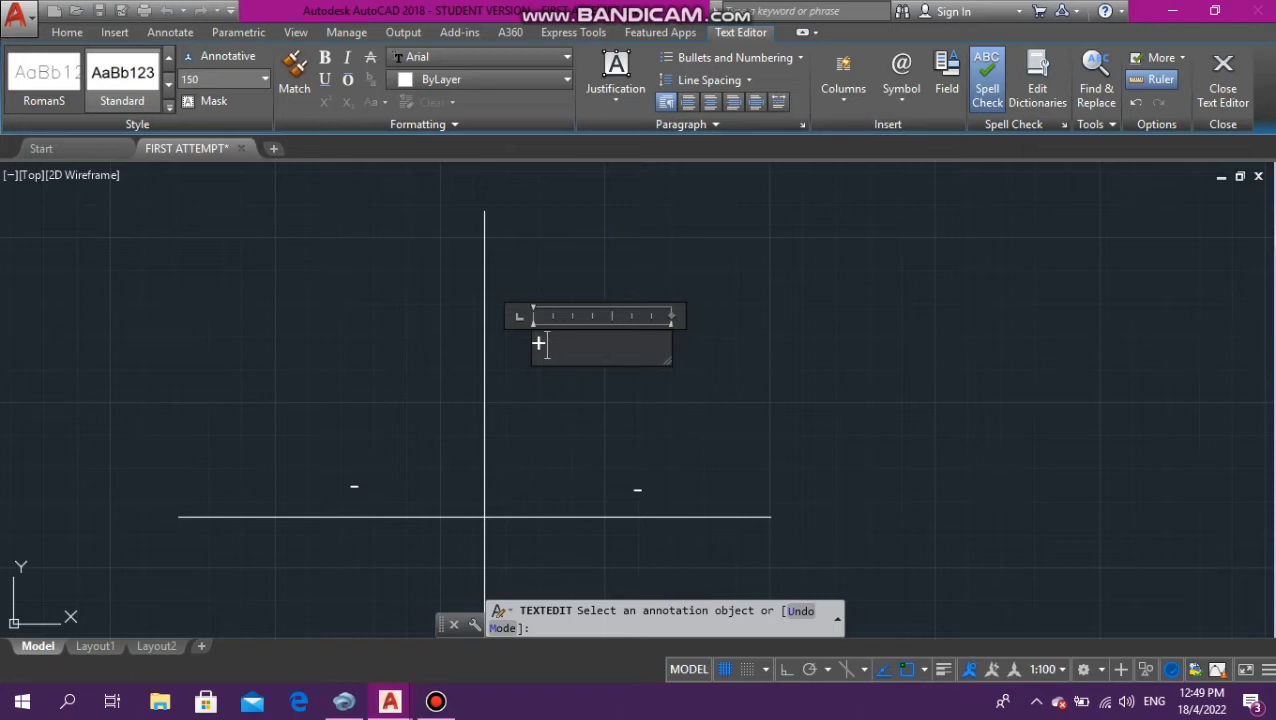
scroll(538, 343, down, 3)
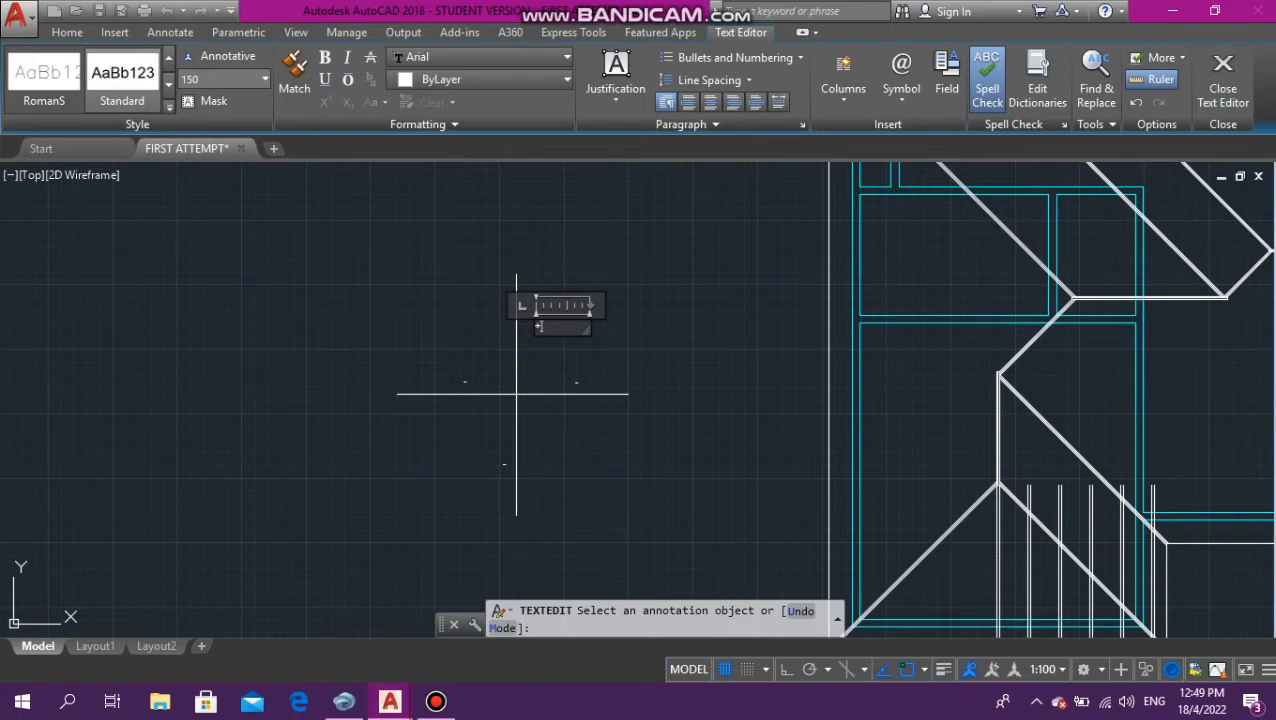
key(Escape)
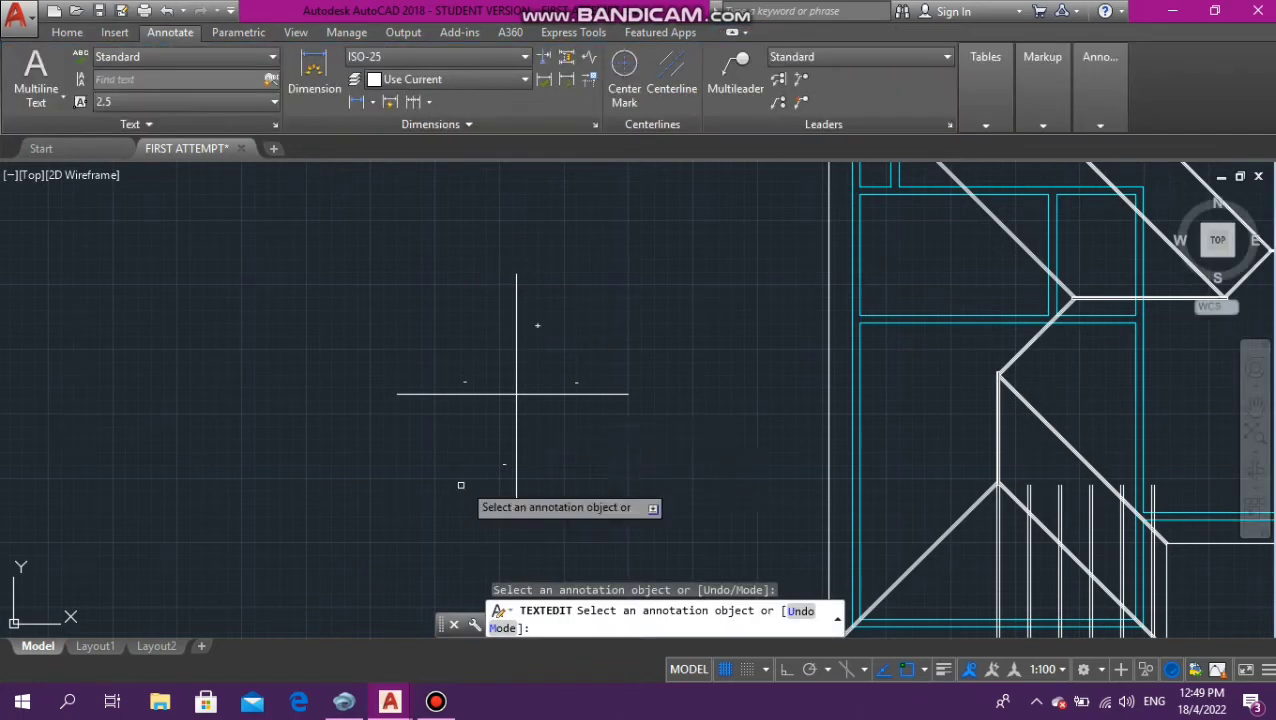
Change the text above the east half of the horizontal axis line to "+" and end text editing
scroll(490, 477, up, 2)
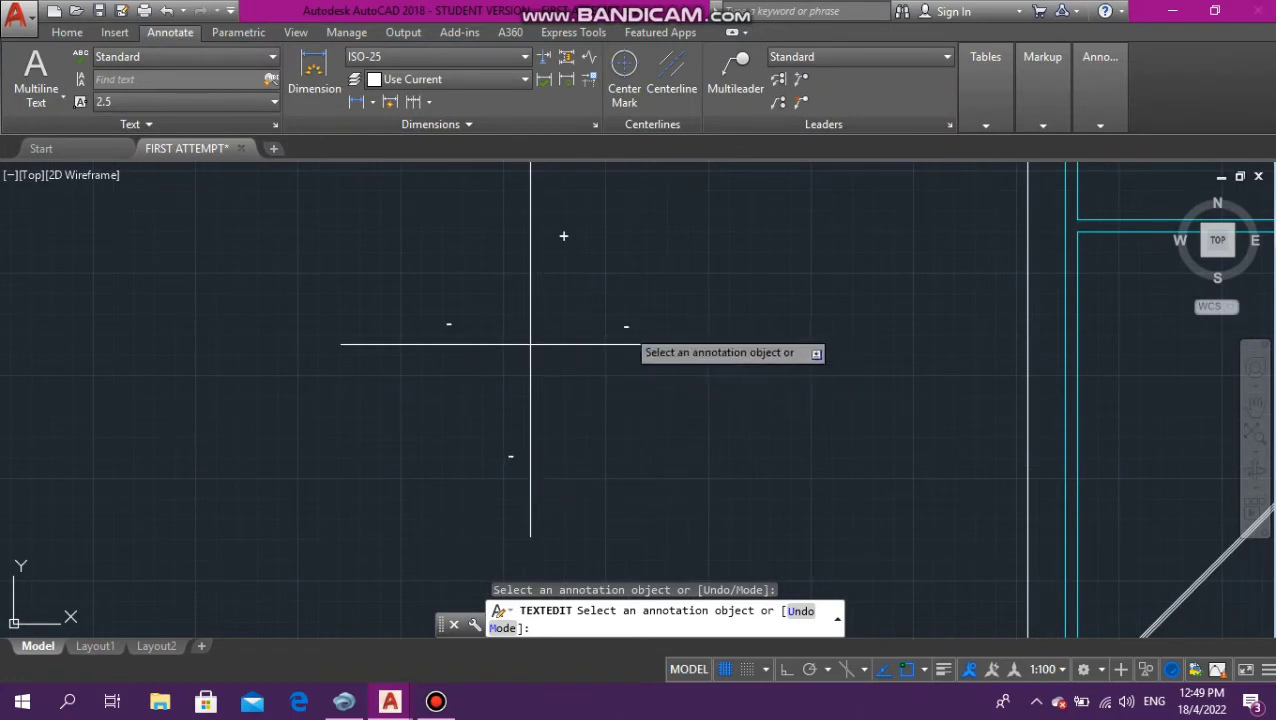
click(627, 324)
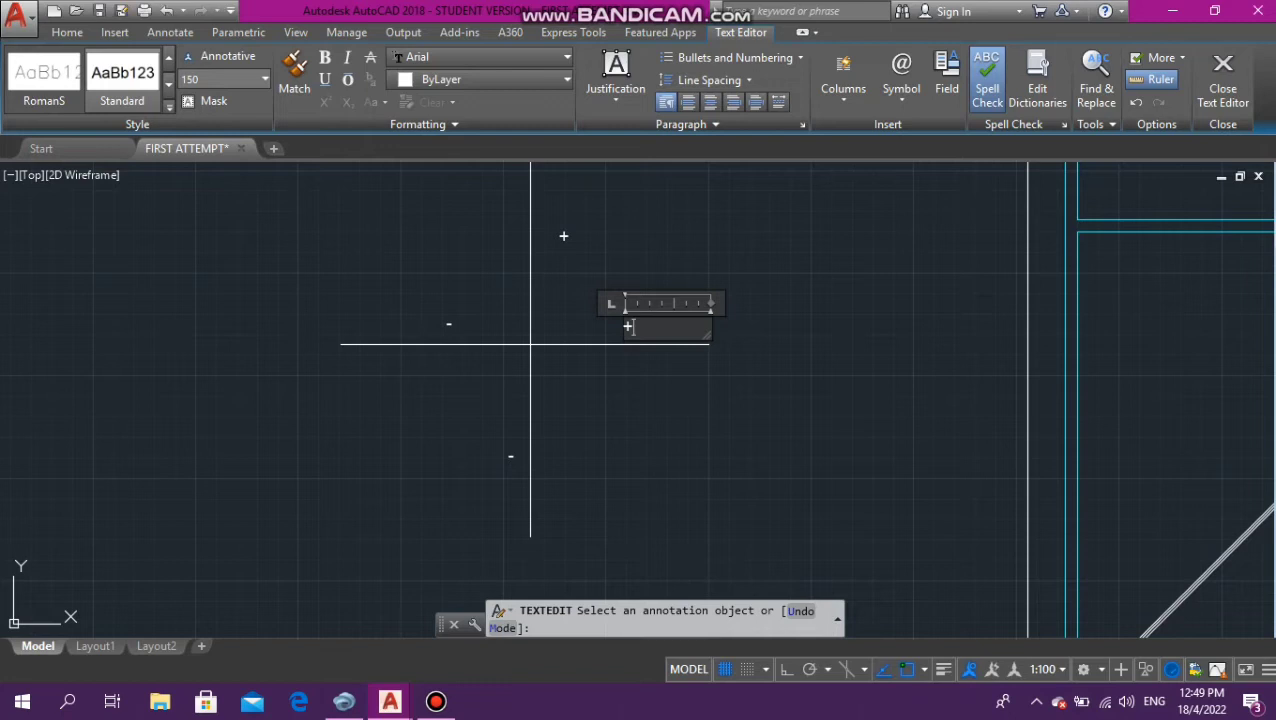
key(Escape)
key(Escape)
key(Escape)
key(Escape)
key(Escape)
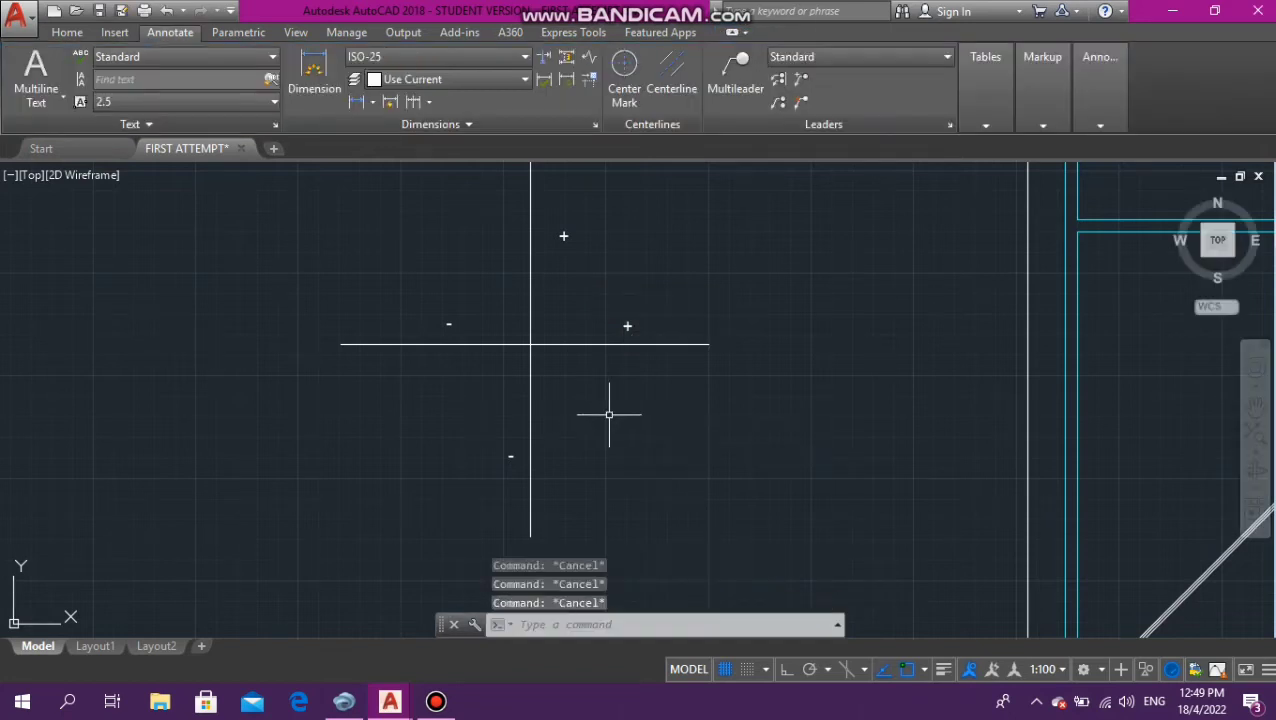
Compare the plus and minus signs on the axis diagram with the direction of the southwest wing's arrayed rafters
scroll(630, 395, down, 2)
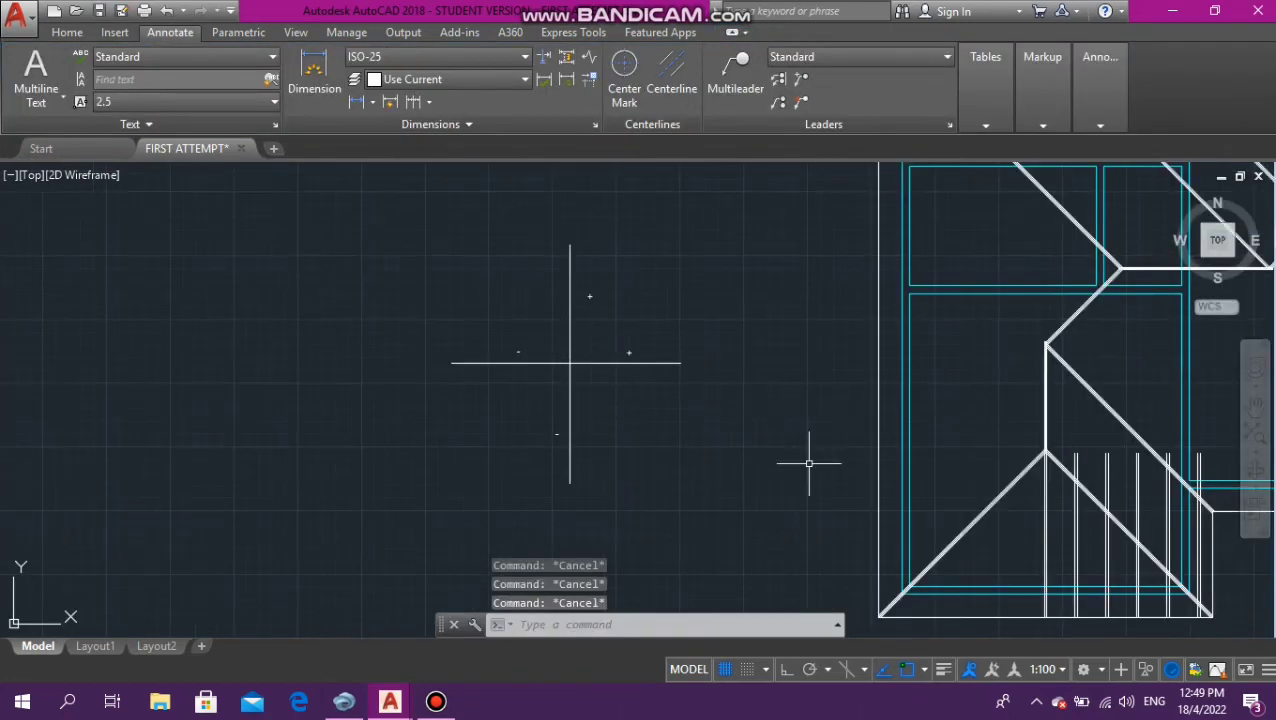
scroll(746, 419, down, 1)
scroll(942, 494, up, 2)
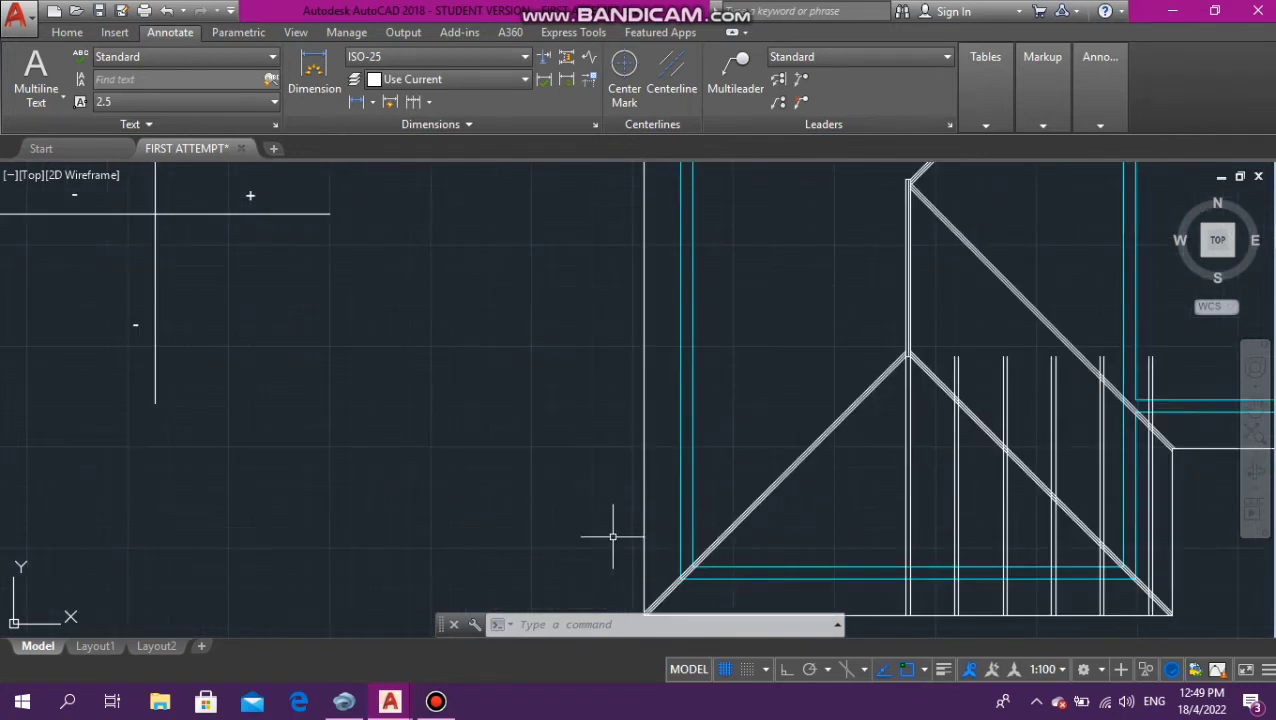
scroll(492, 472, down, 2)
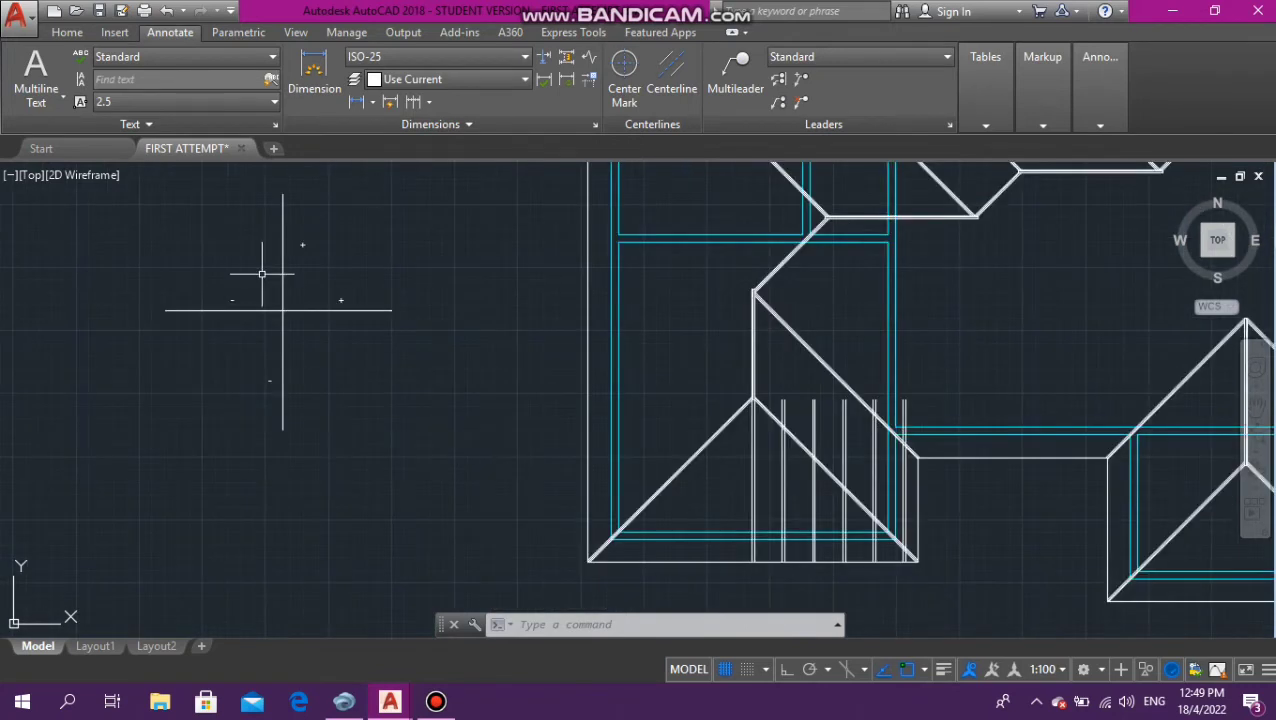
scroll(214, 276, up, 4)
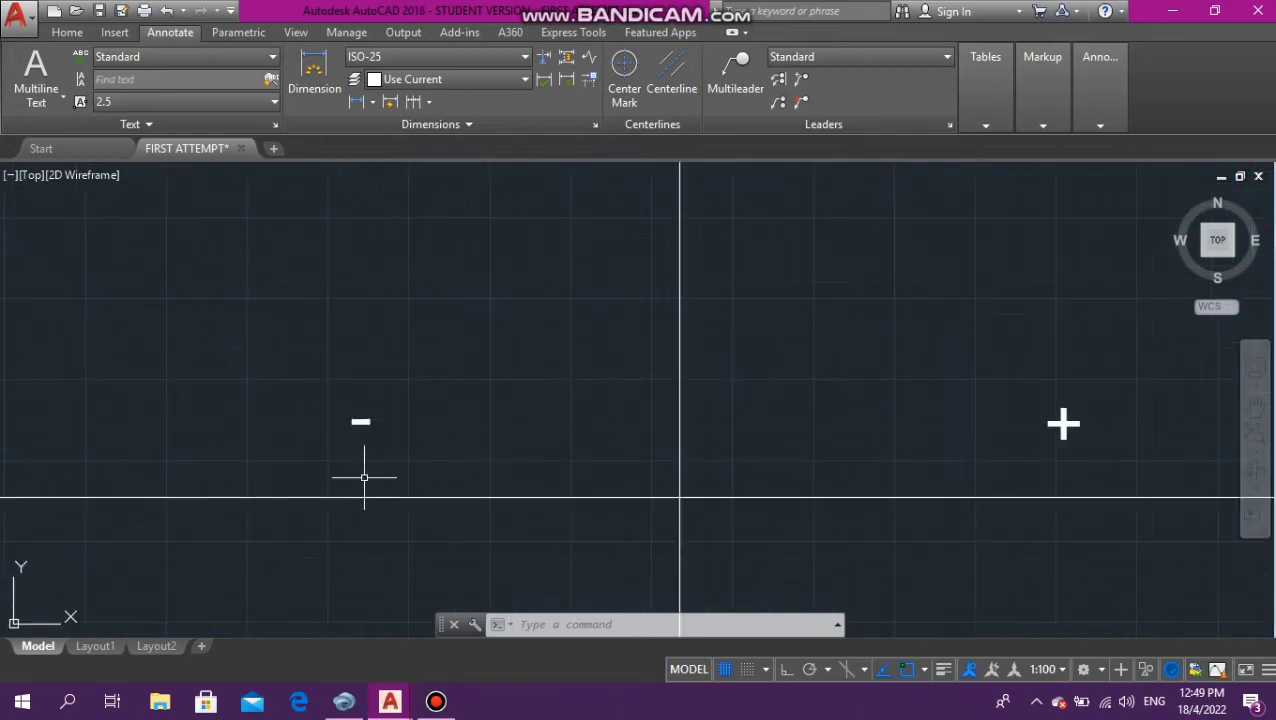
click(410, 453)
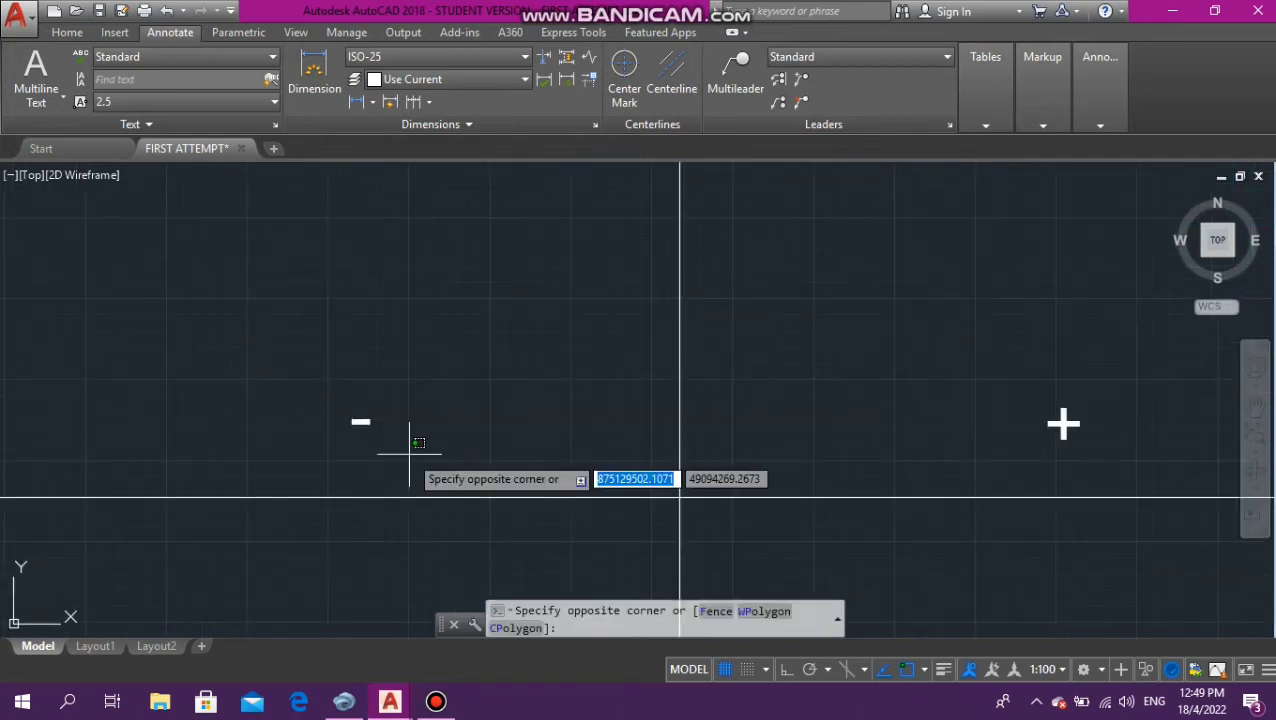
click(304, 410)
key(Escape)
key(Escape)
key(Escape)
scroll(318, 385, down, 3)
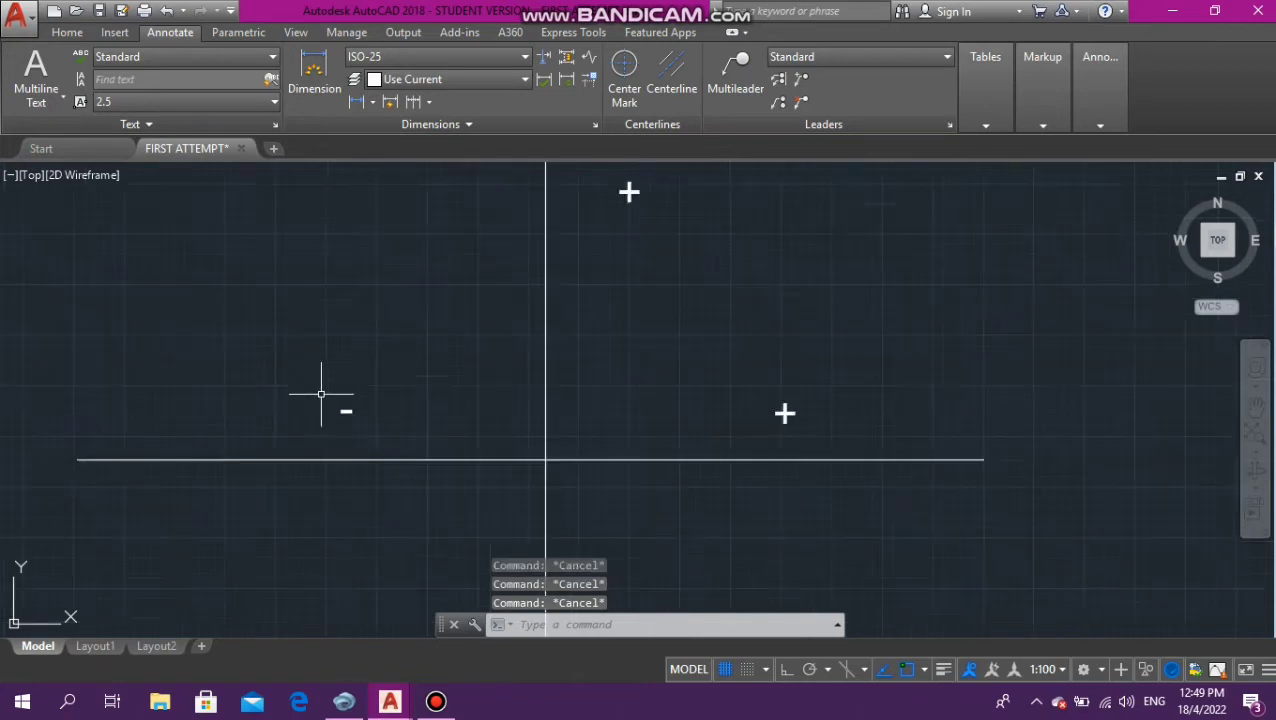
scroll(528, 465, down, 2)
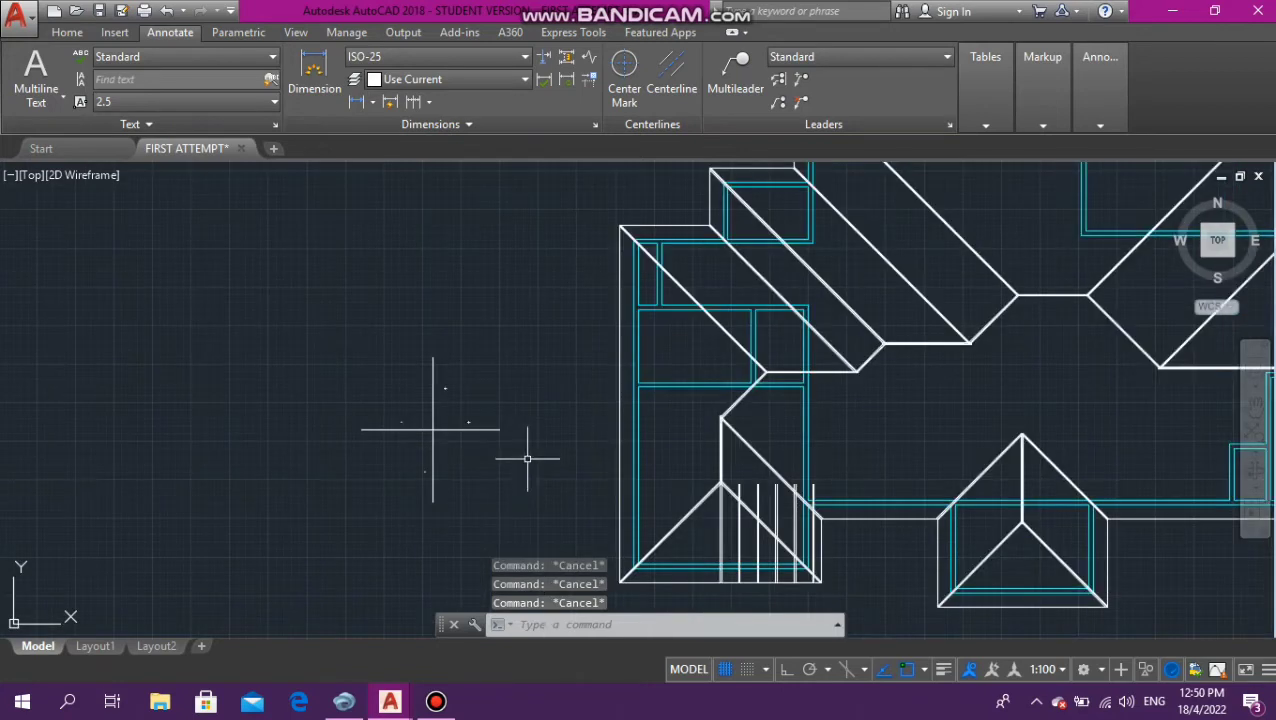
Array the southwest wing's central rafter pair westward with ARRAYCLASSIC, using 1 row, 6 columns and a column offset of -600
right_click(533, 474)
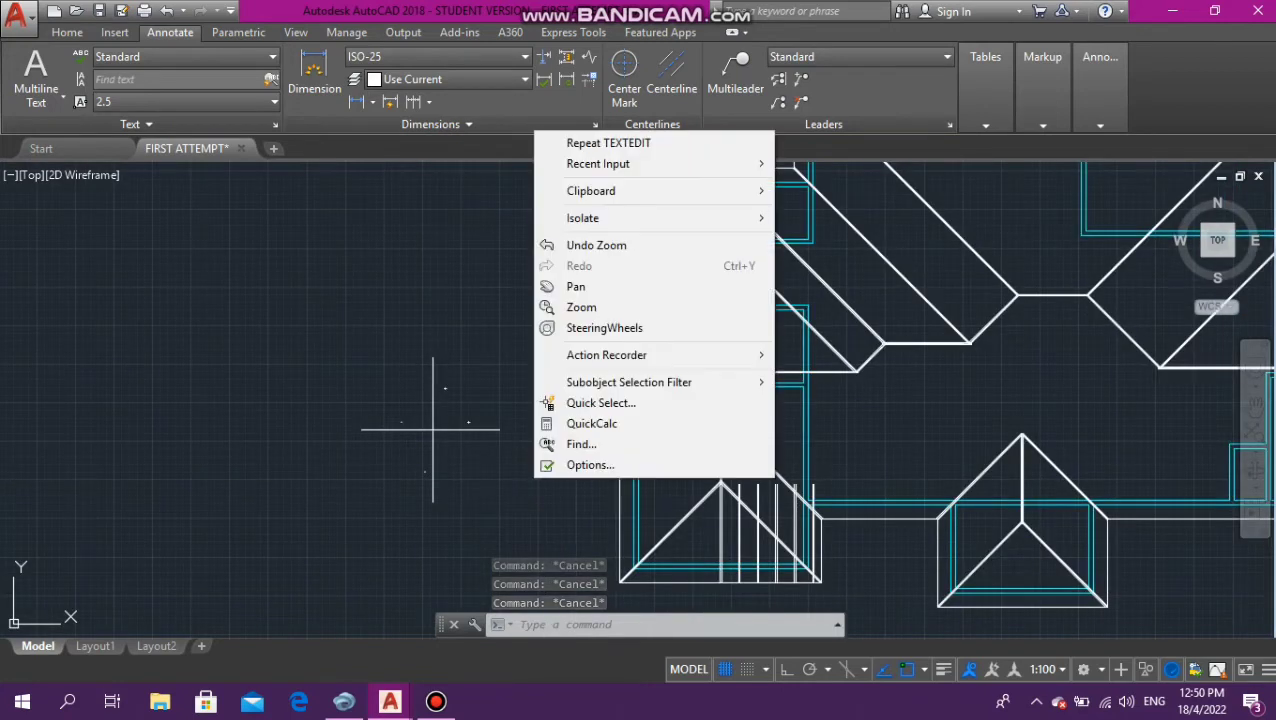
mouse_move(598, 163)
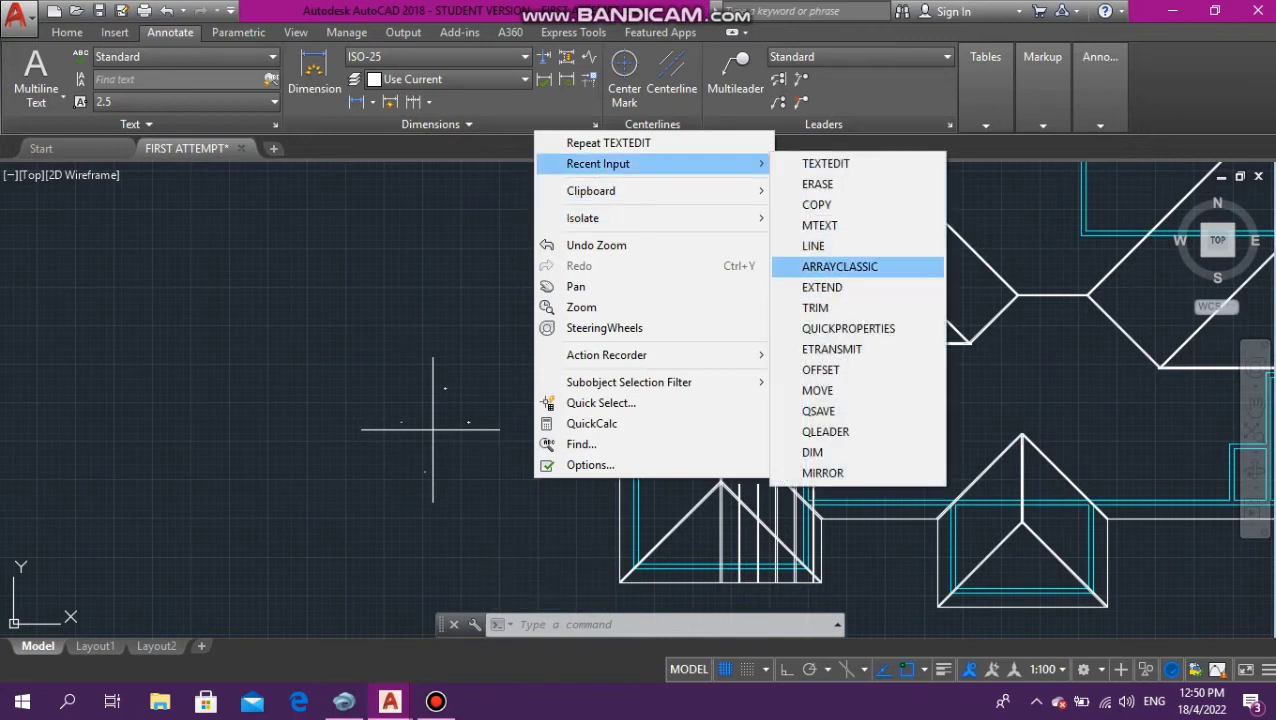
click(840, 266)
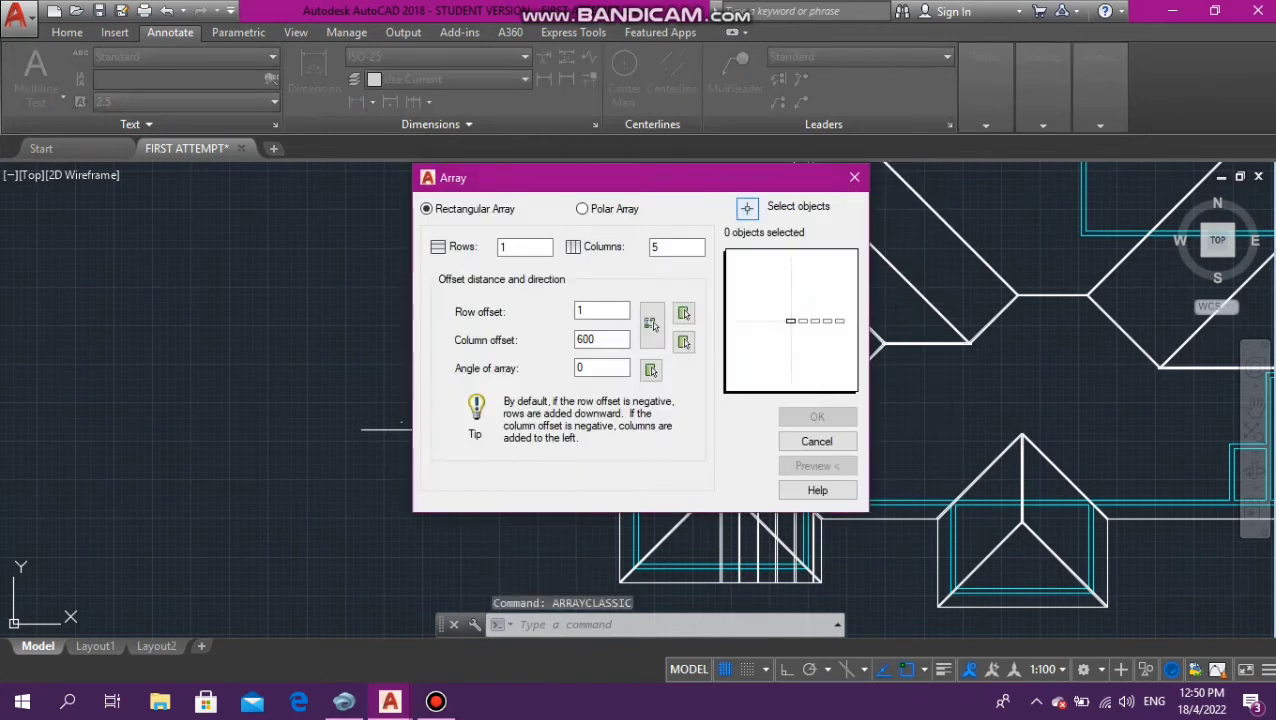
click(747, 207)
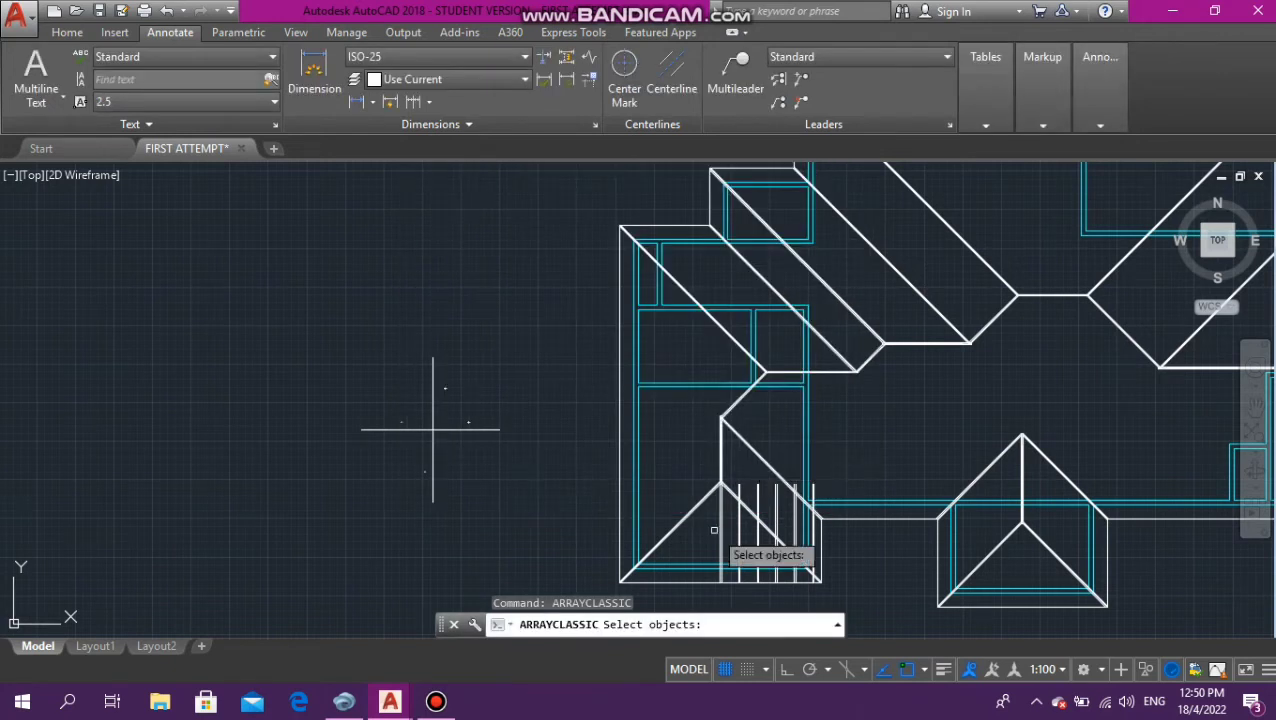
scroll(780, 490, up, 5)
scroll(741, 501, up, 4)
click(743, 490)
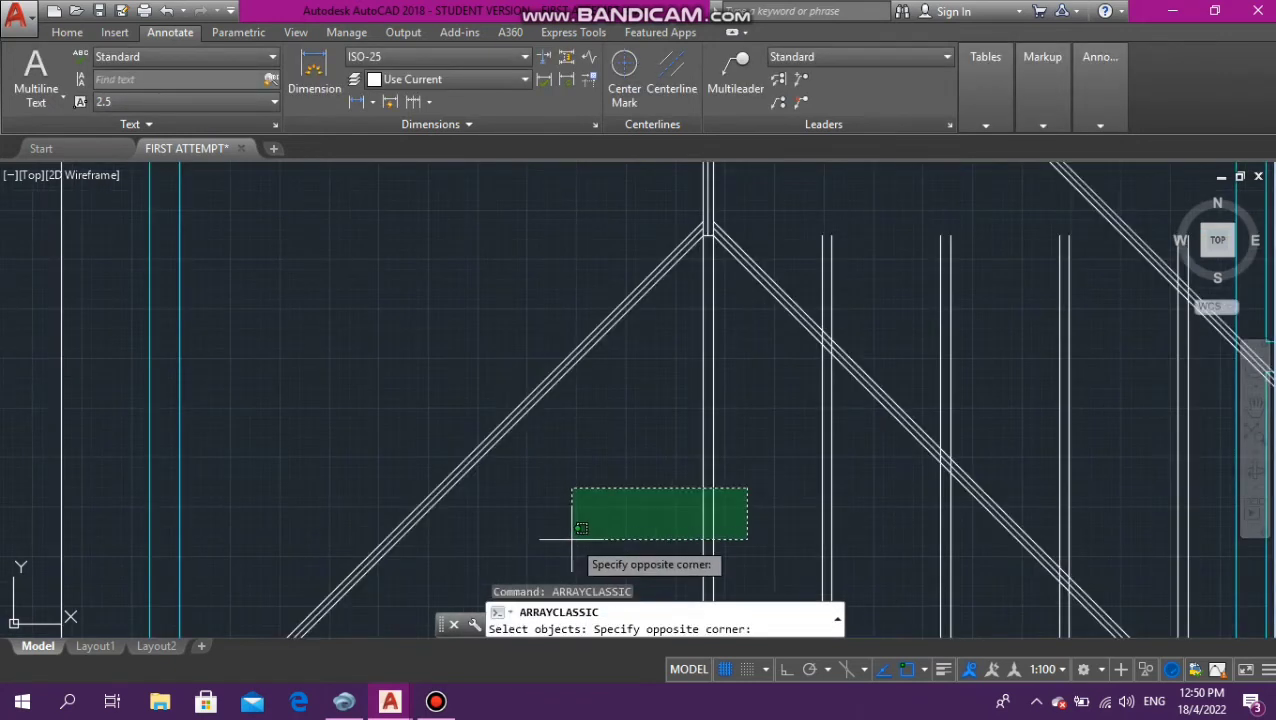
click(586, 530)
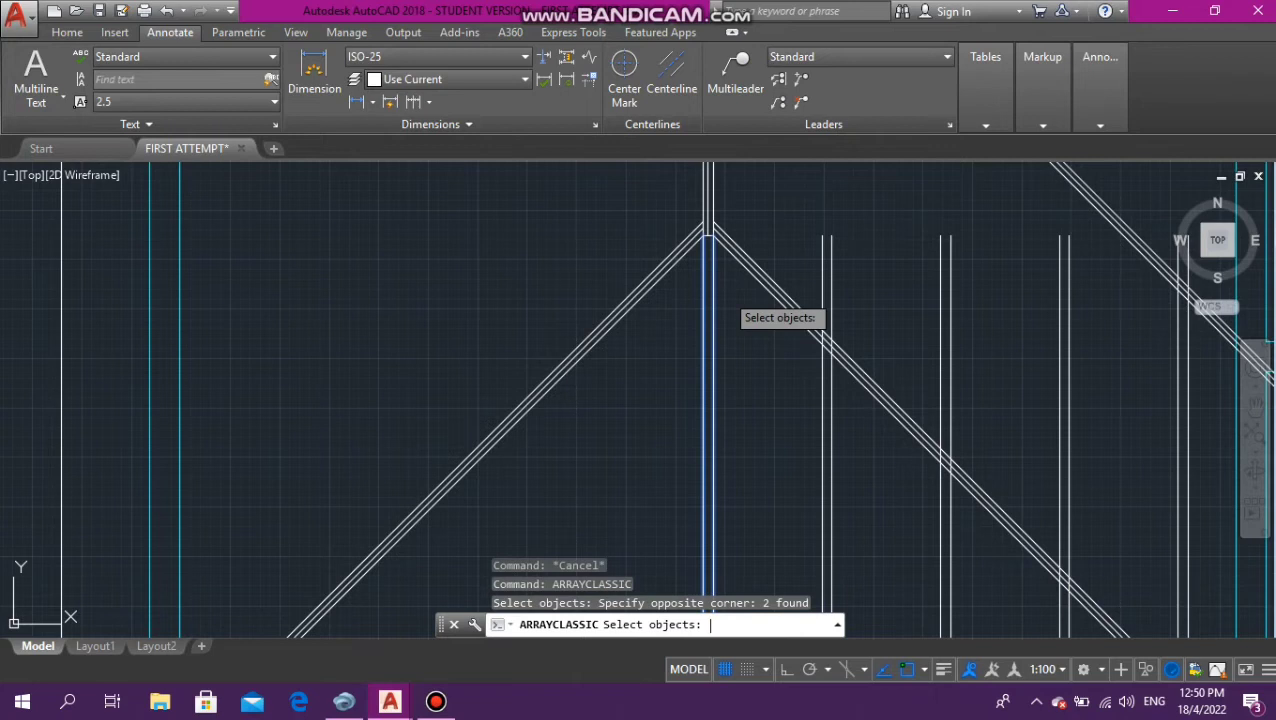
key(Return)
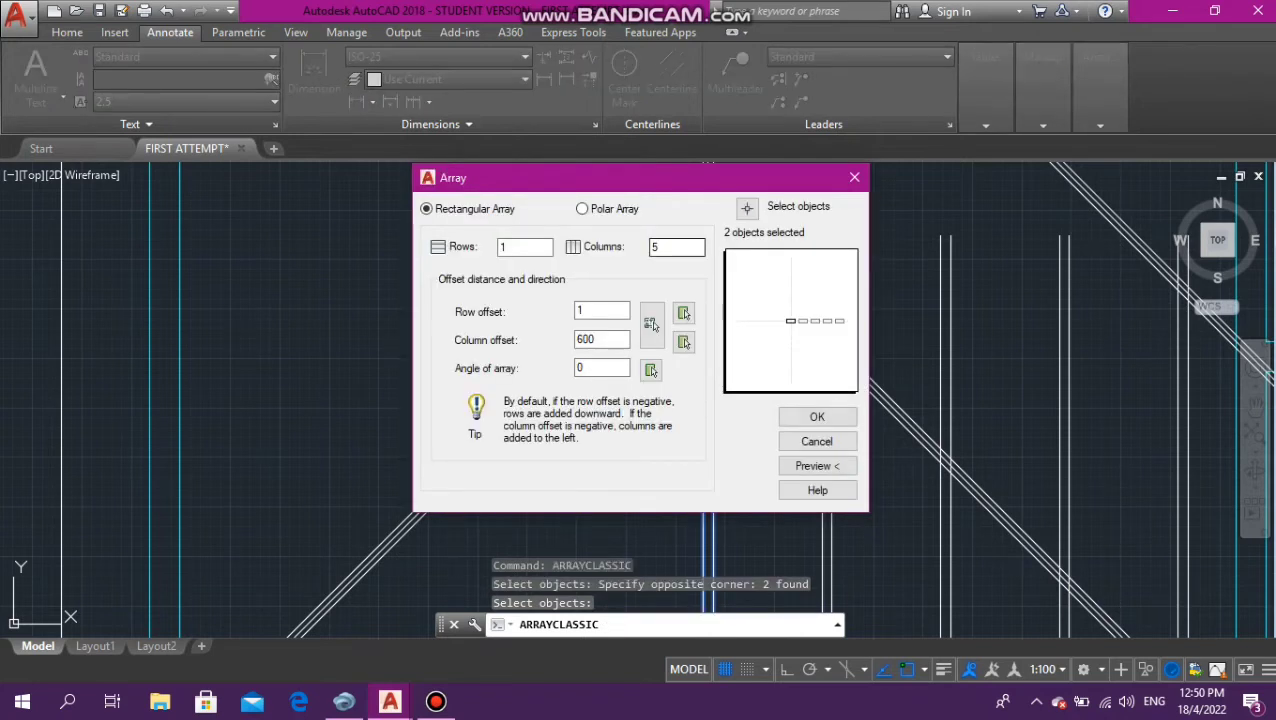
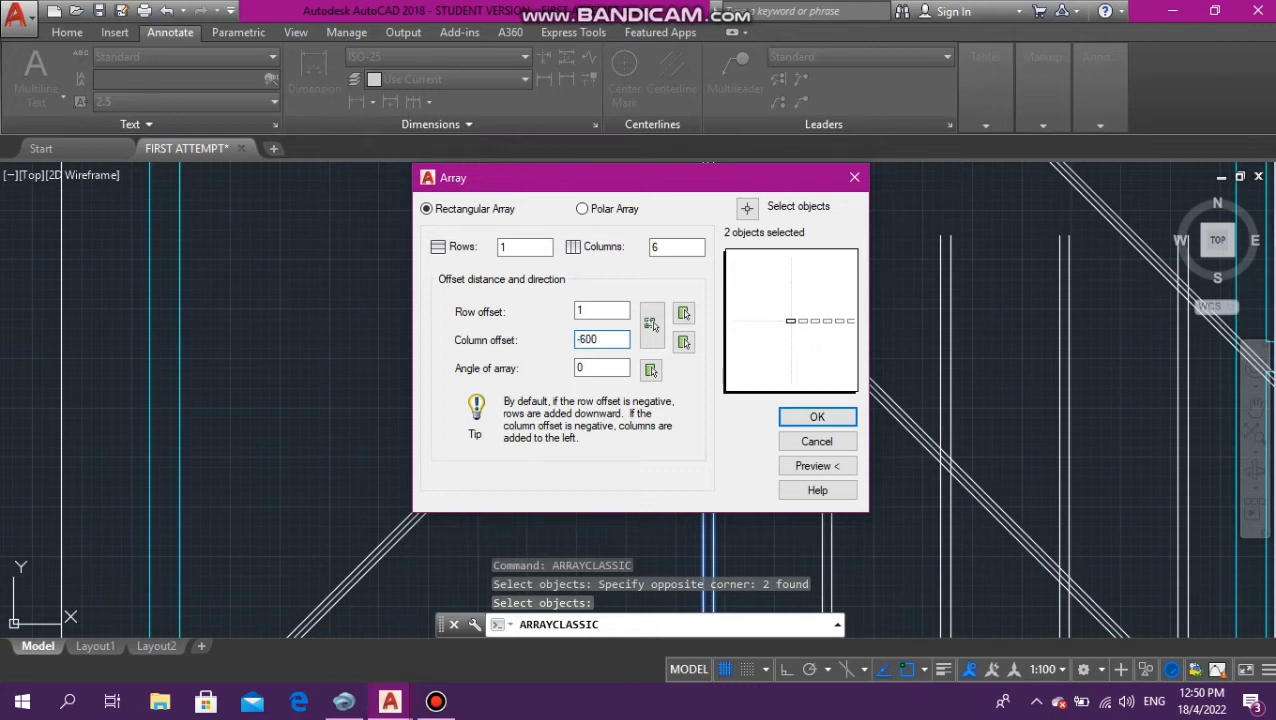
text(-)
click(817, 416)
scroll(647, 267, down, 3)
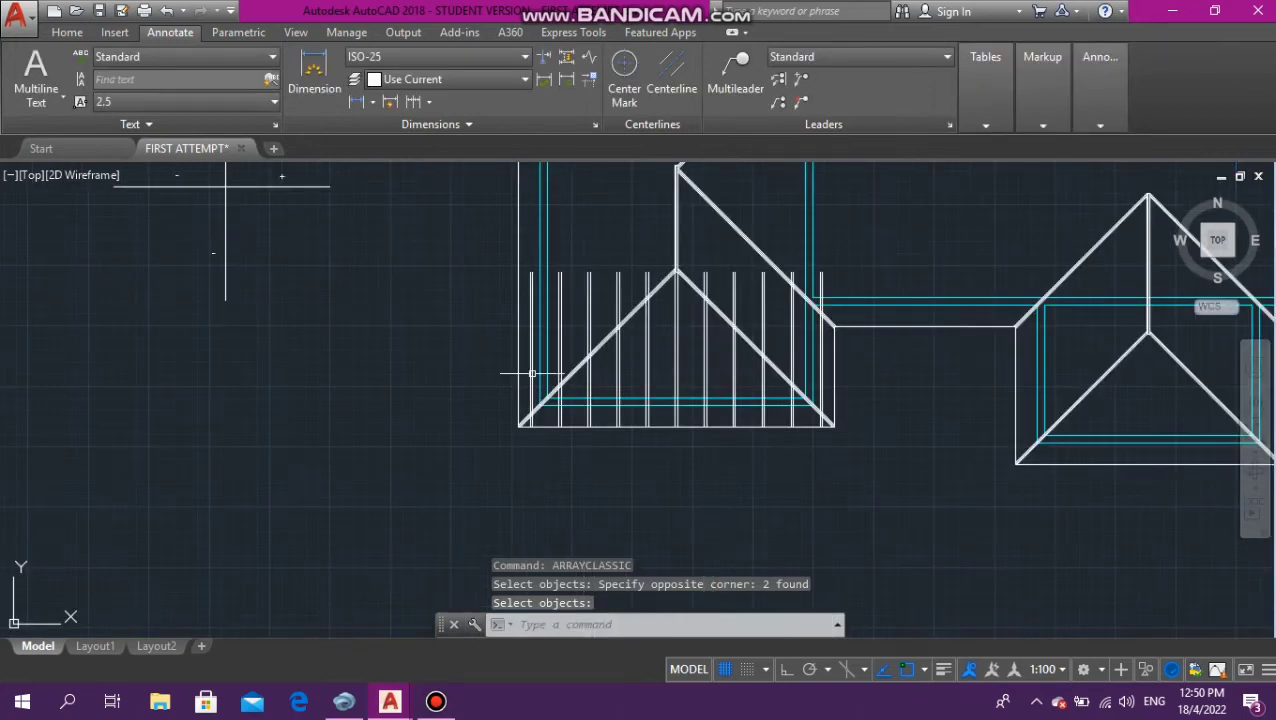
scroll(576, 399, up, 2)
scroll(621, 427, down, 2)
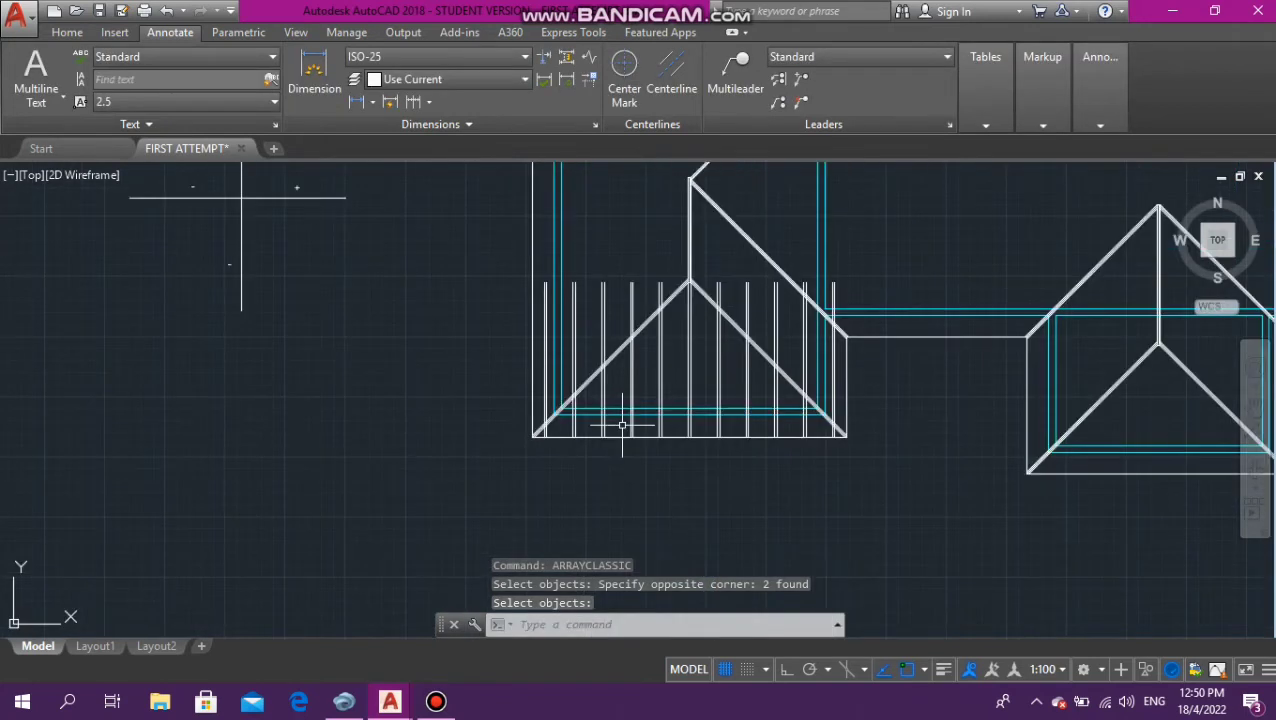
Trim the first rafter pair west of centre between the west hip's middle and lower lines, using all objects as cutting edges
scroll(846, 336, up, 2)
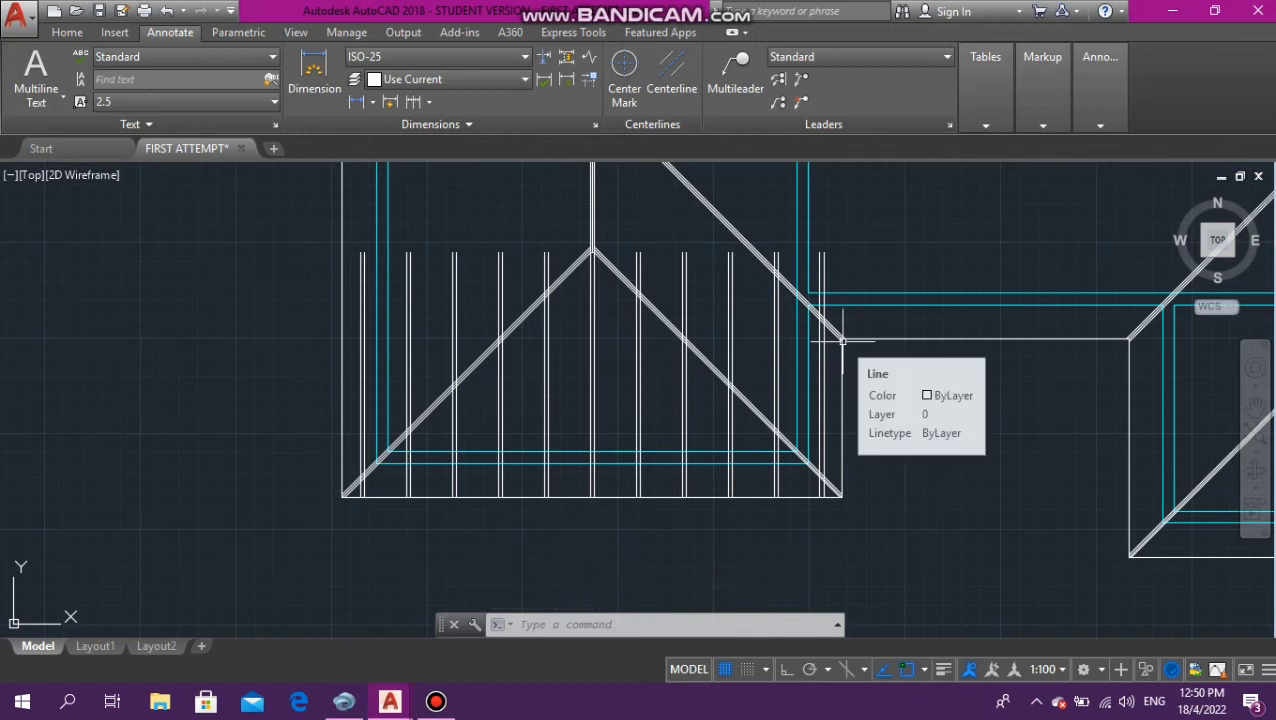
text(TRI)
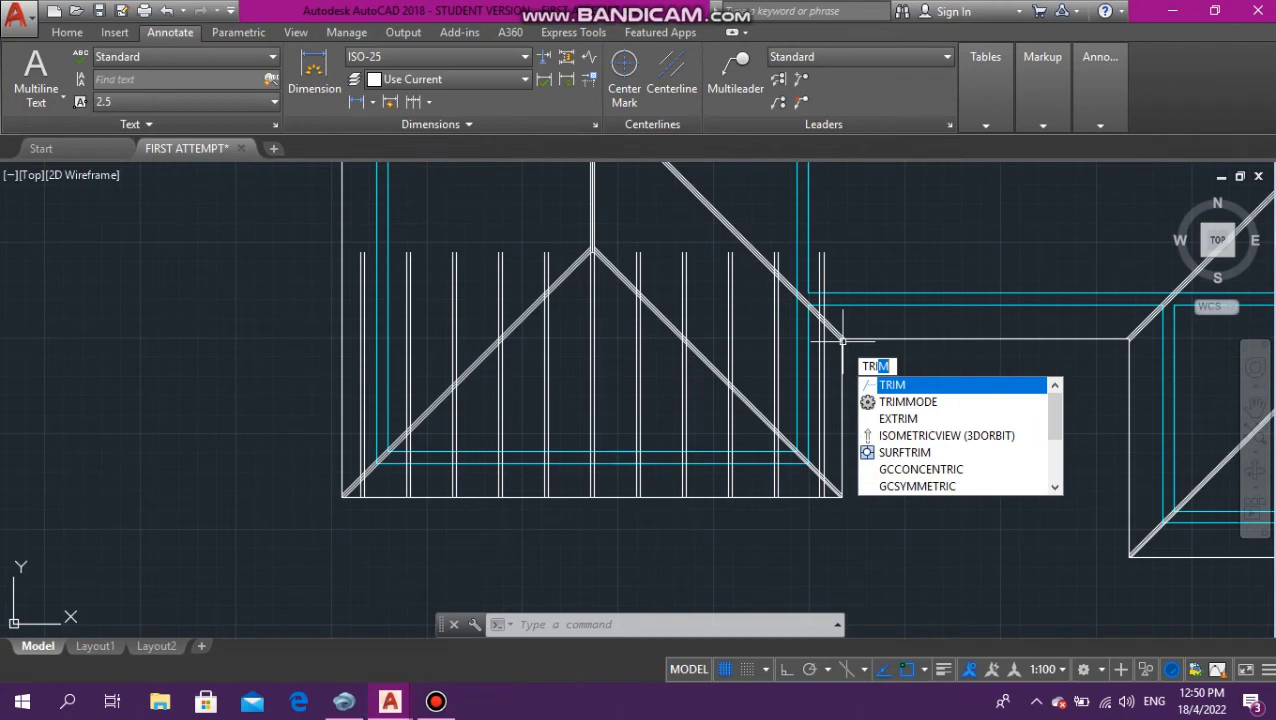
text(M)
key(Return)
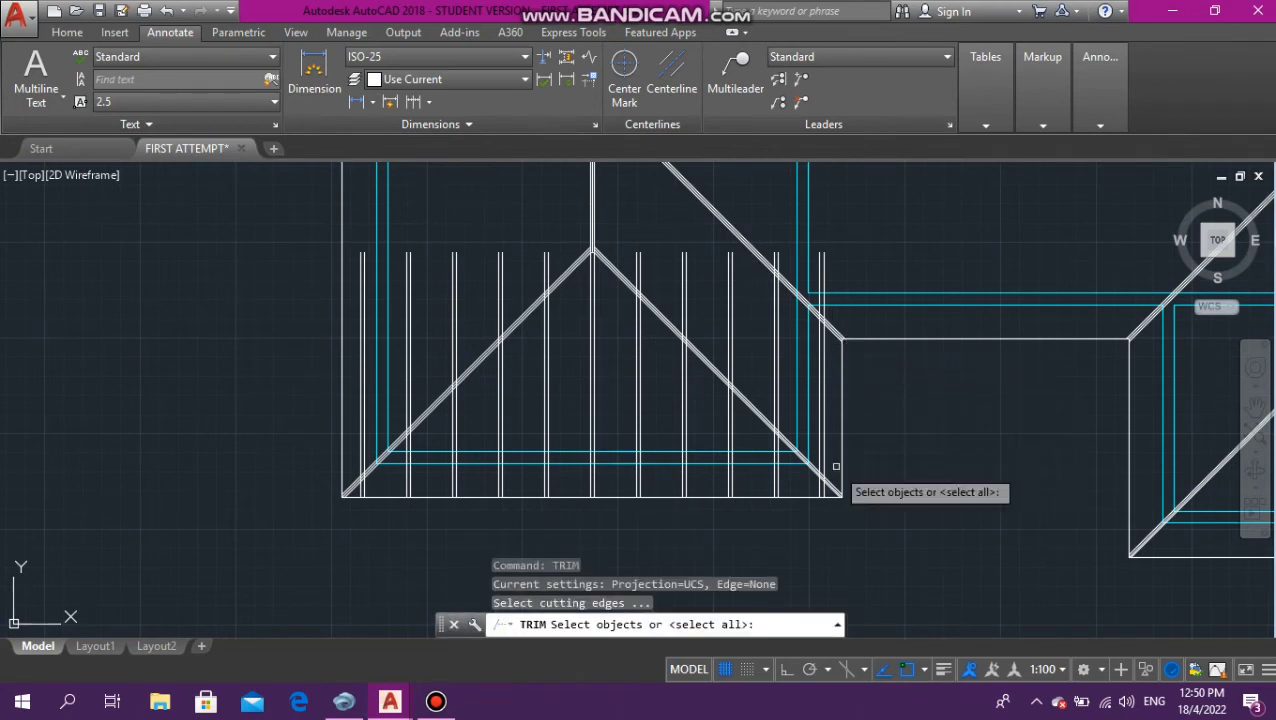
scroll(850, 440, up, 4)
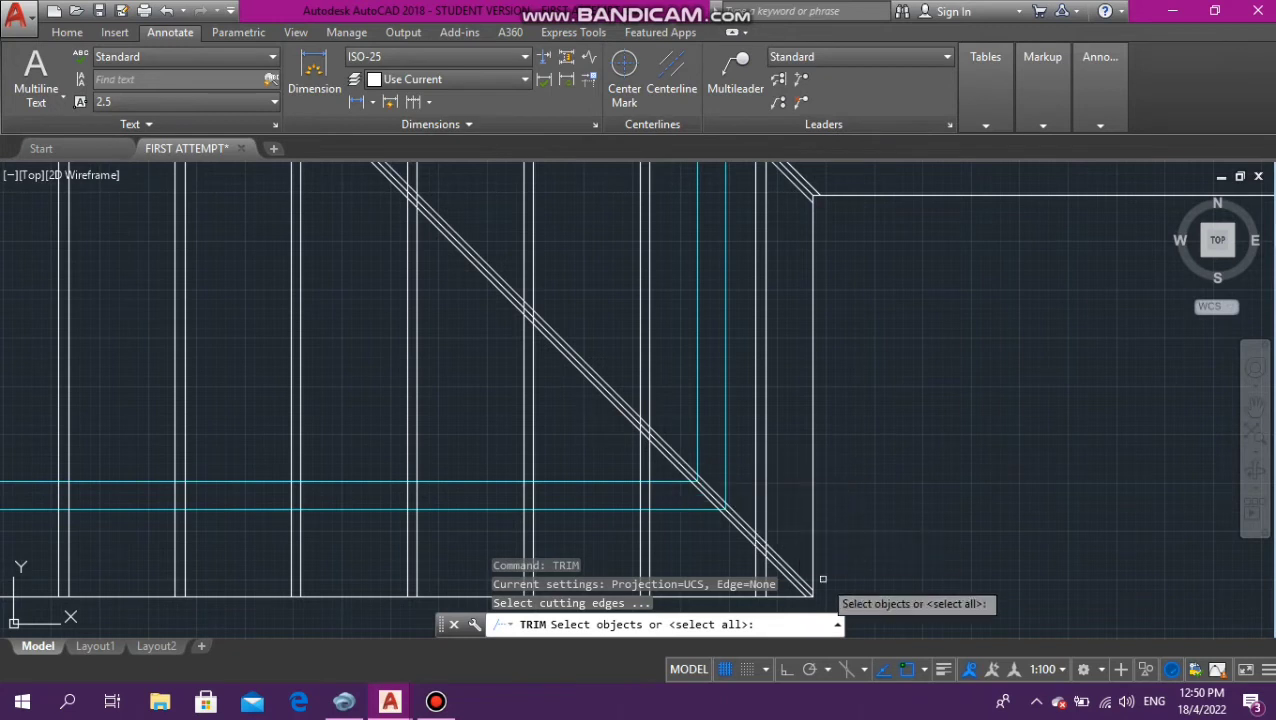
scroll(795, 415, down, 4)
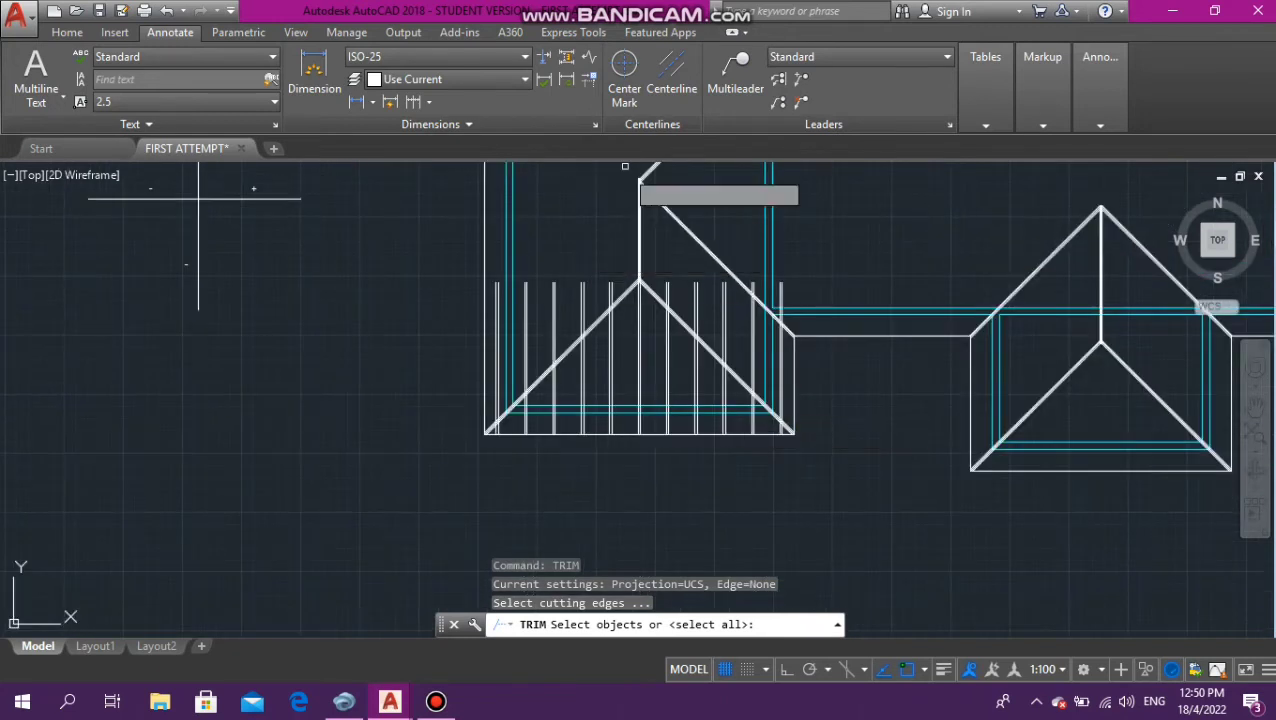
scroll(621, 210, up, 10)
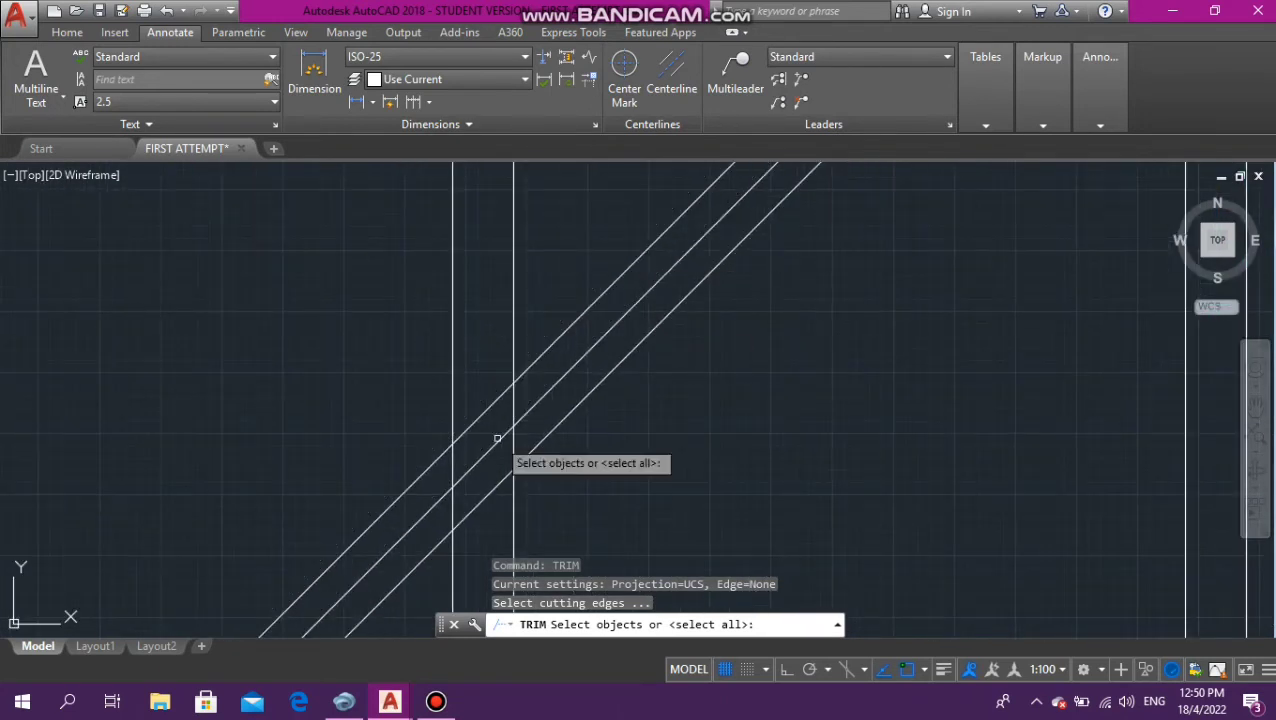
scroll(541, 440, down, 3)
scroll(535, 407, up, 5)
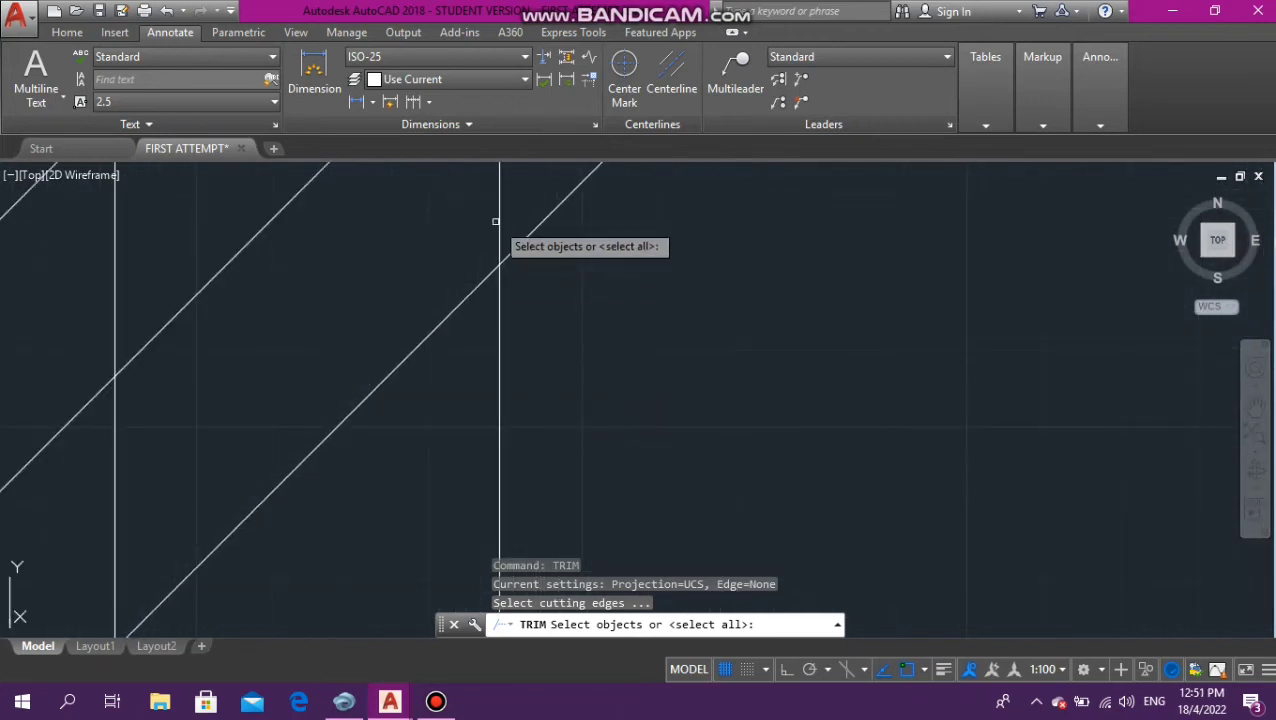
key(Return)
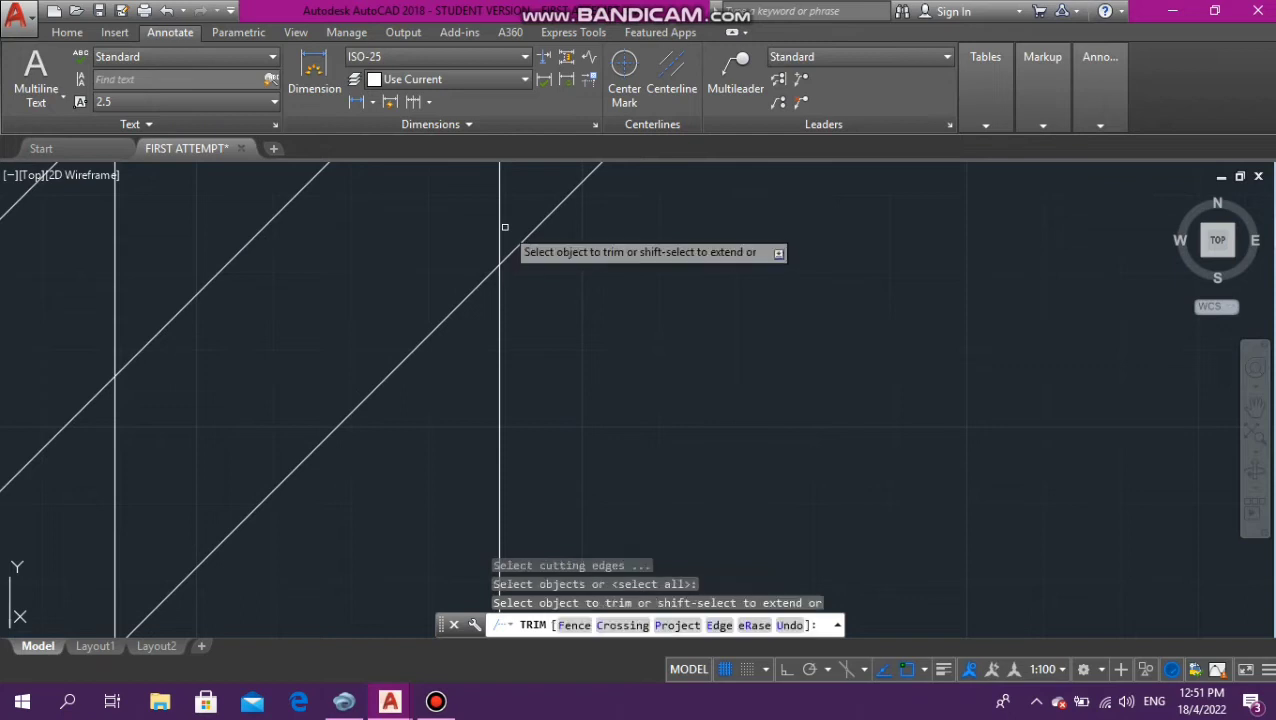
click(505, 215)
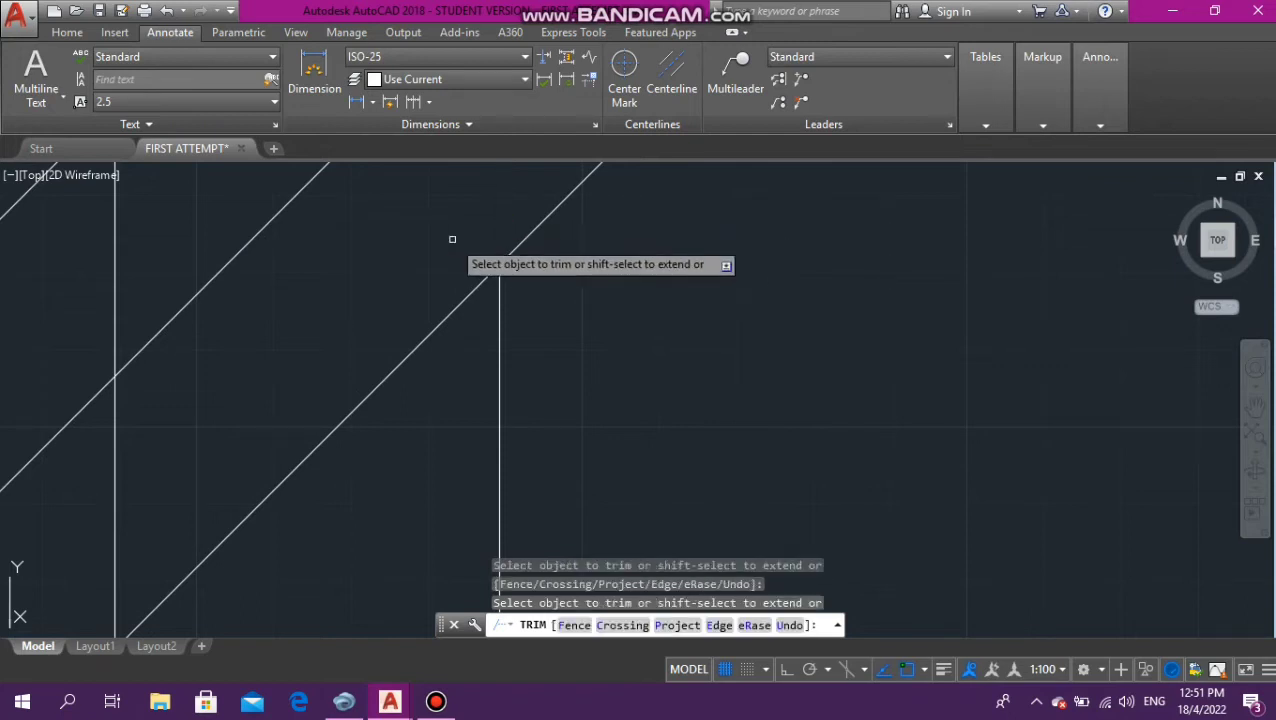
click(113, 434)
click(122, 452)
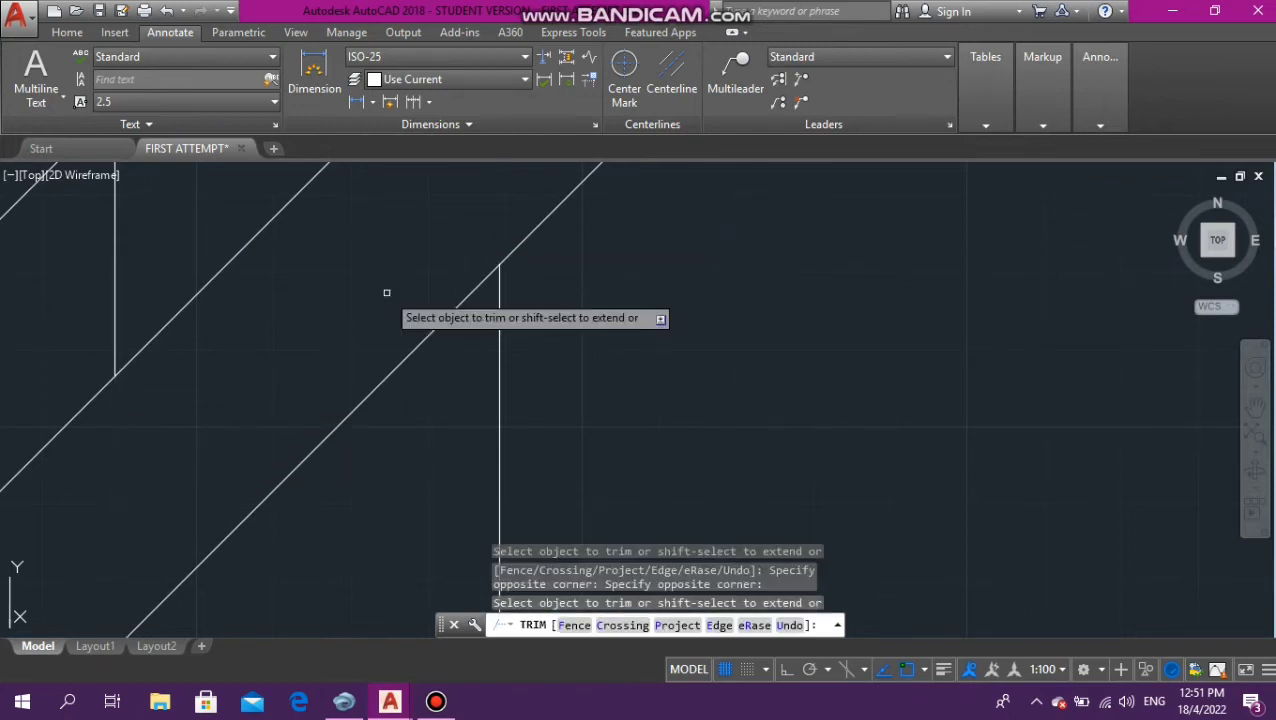
scroll(390, 293, down, 6)
scroll(401, 293, down, 3)
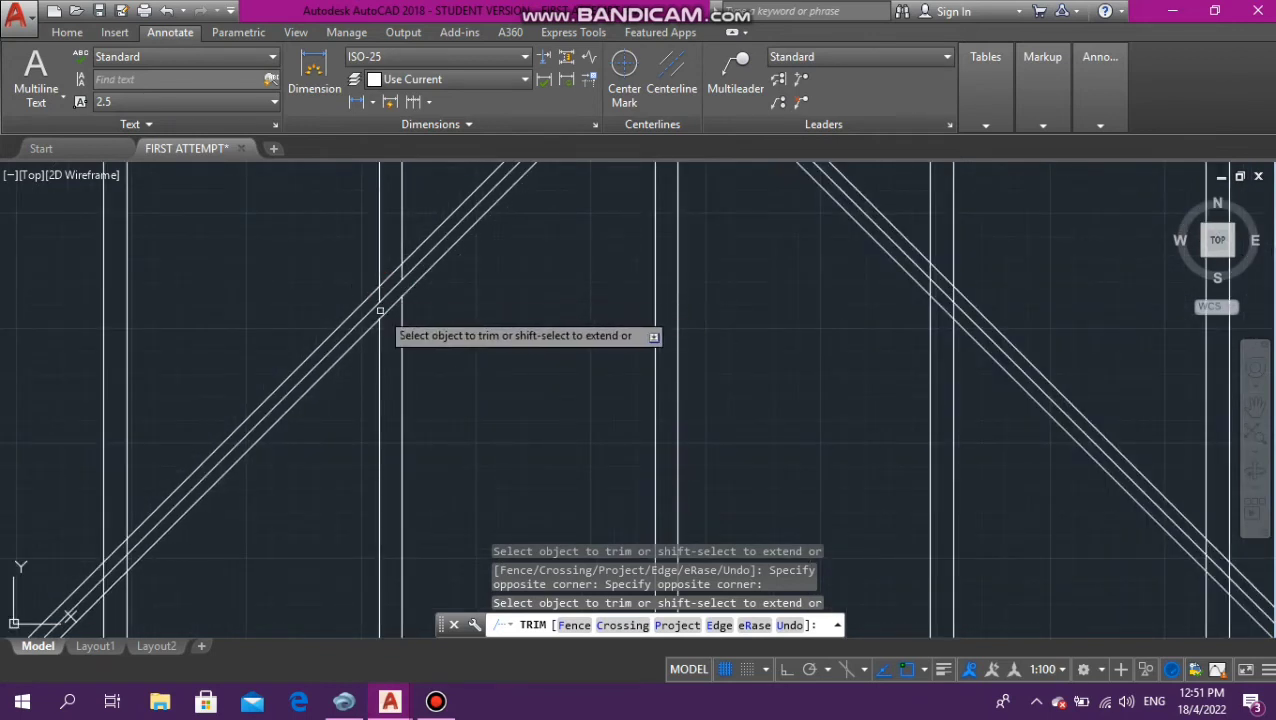
key(Escape)
key(Escape)
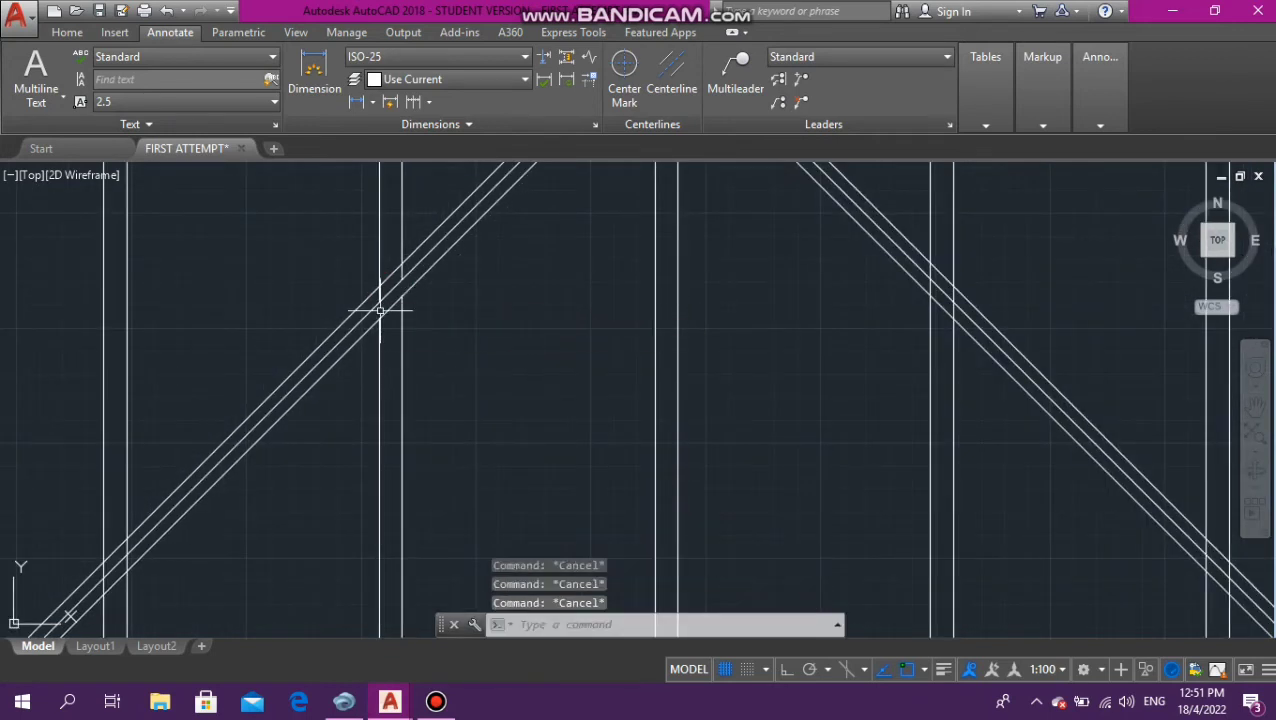
Trim the upper ends of the three westernmost rafter pairs, using the west hip's lower line as the cutting edge
scroll(381, 313, down, 5)
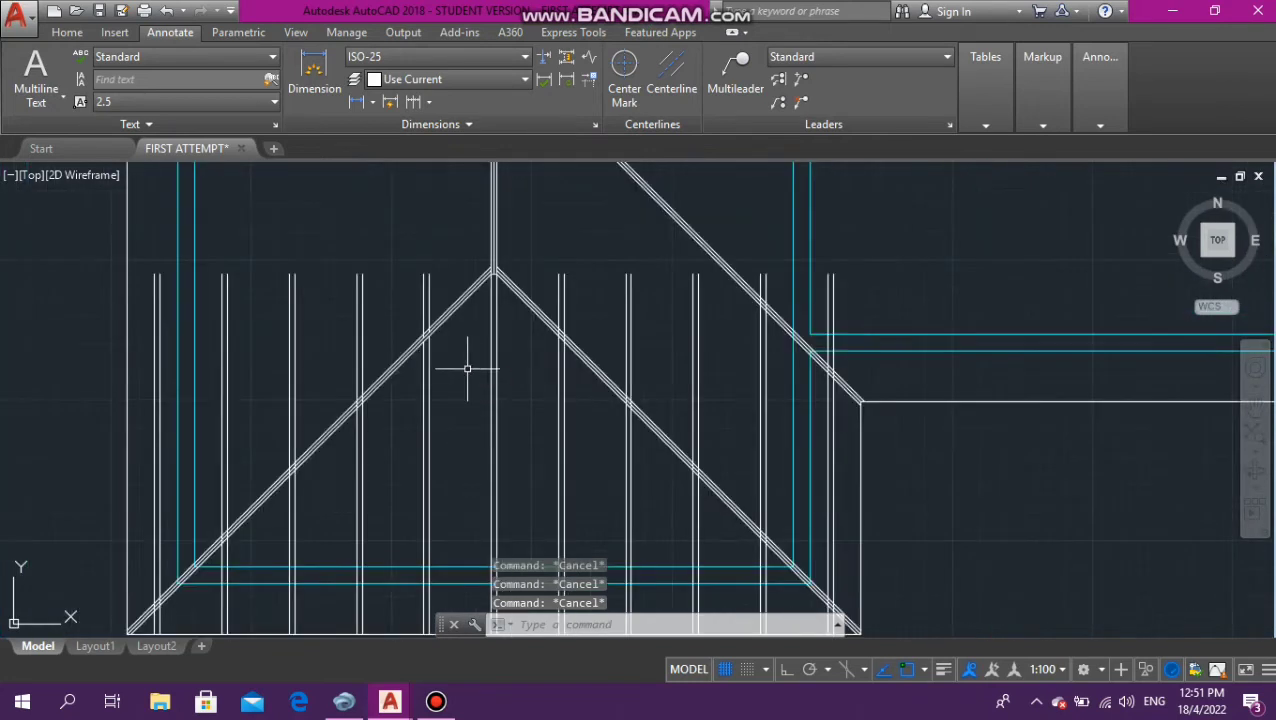
scroll(440, 332, up, 6)
click(417, 308)
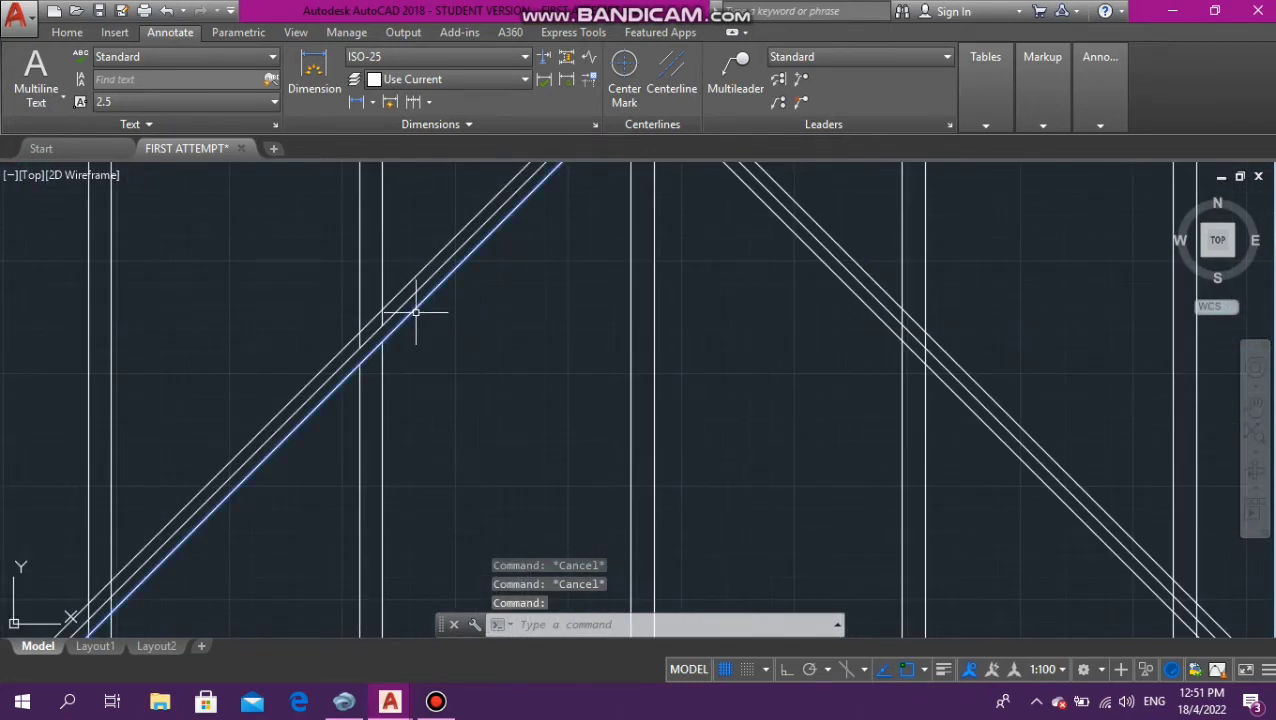
scroll(426, 330, down, 2)
scroll(445, 364, down, 2)
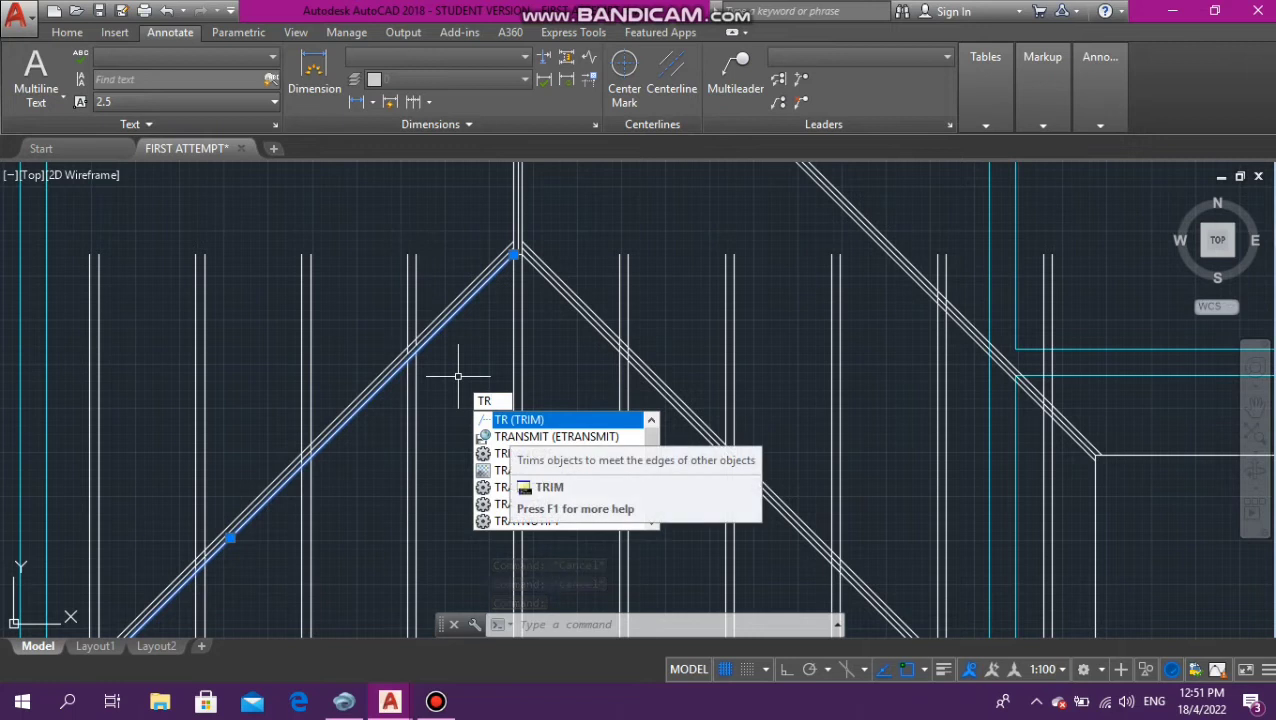
key(Return)
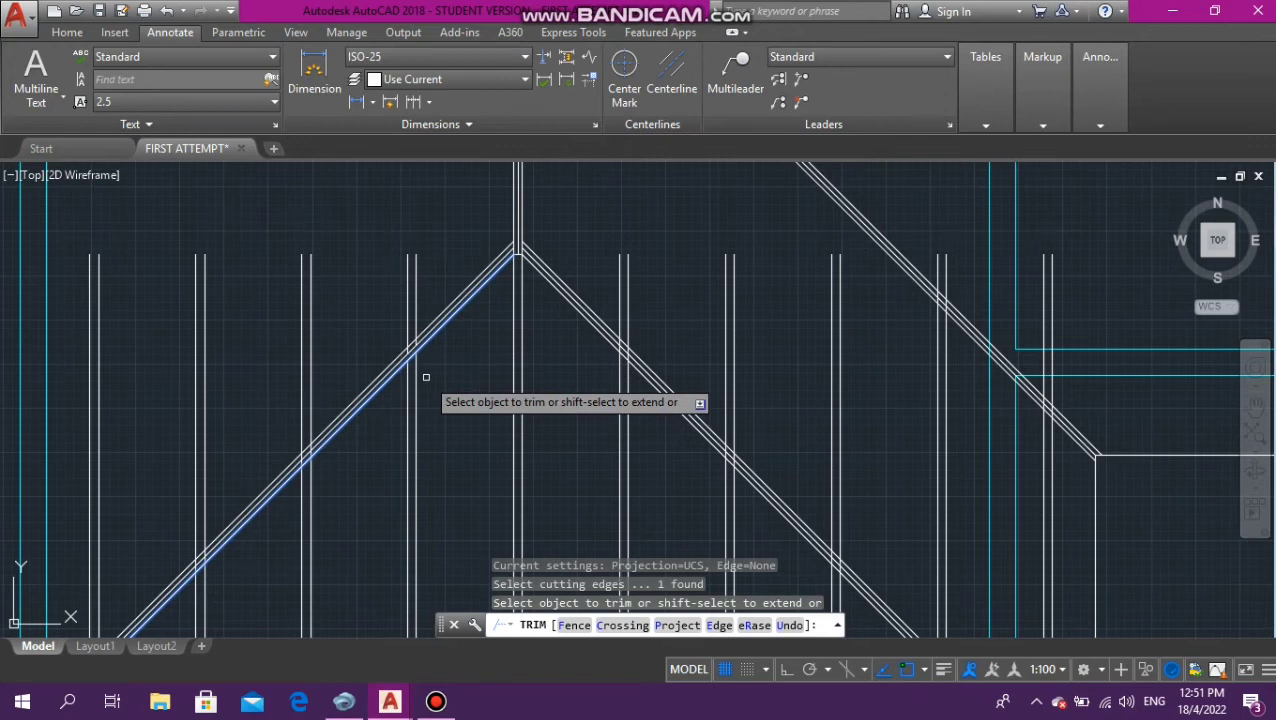
click(347, 345)
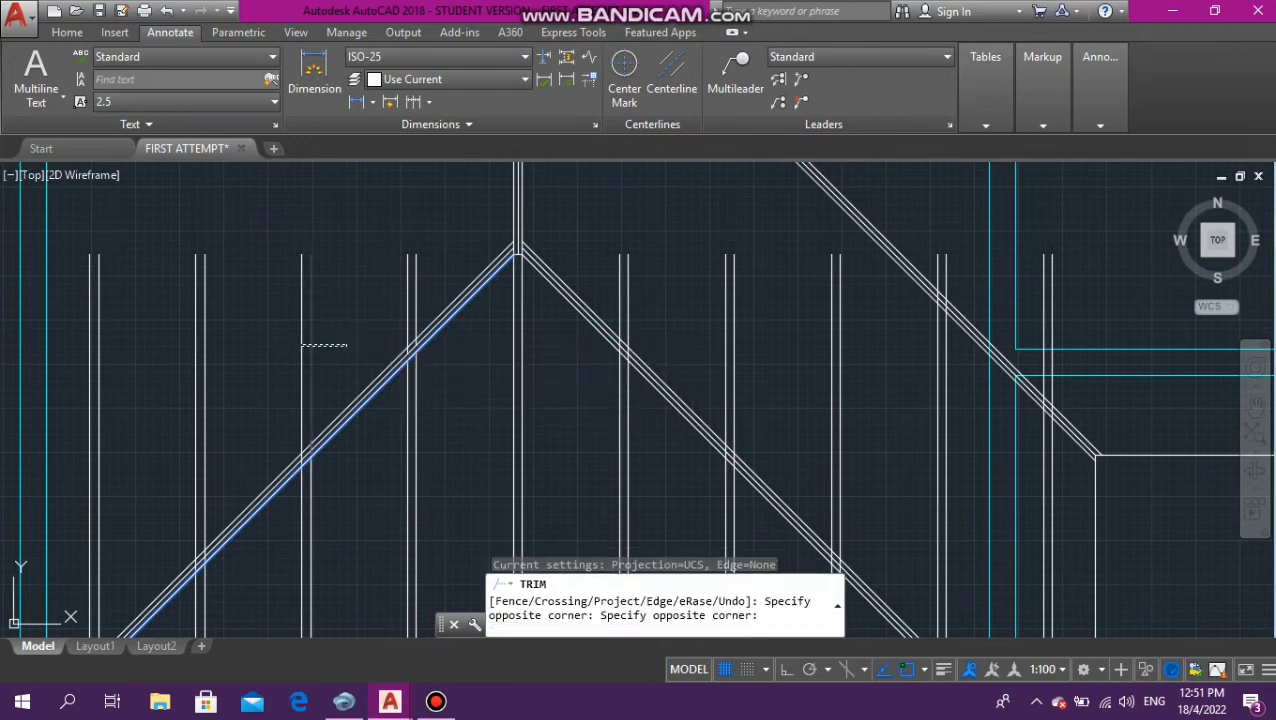
click(45, 372)
scroll(283, 447, up, 6)
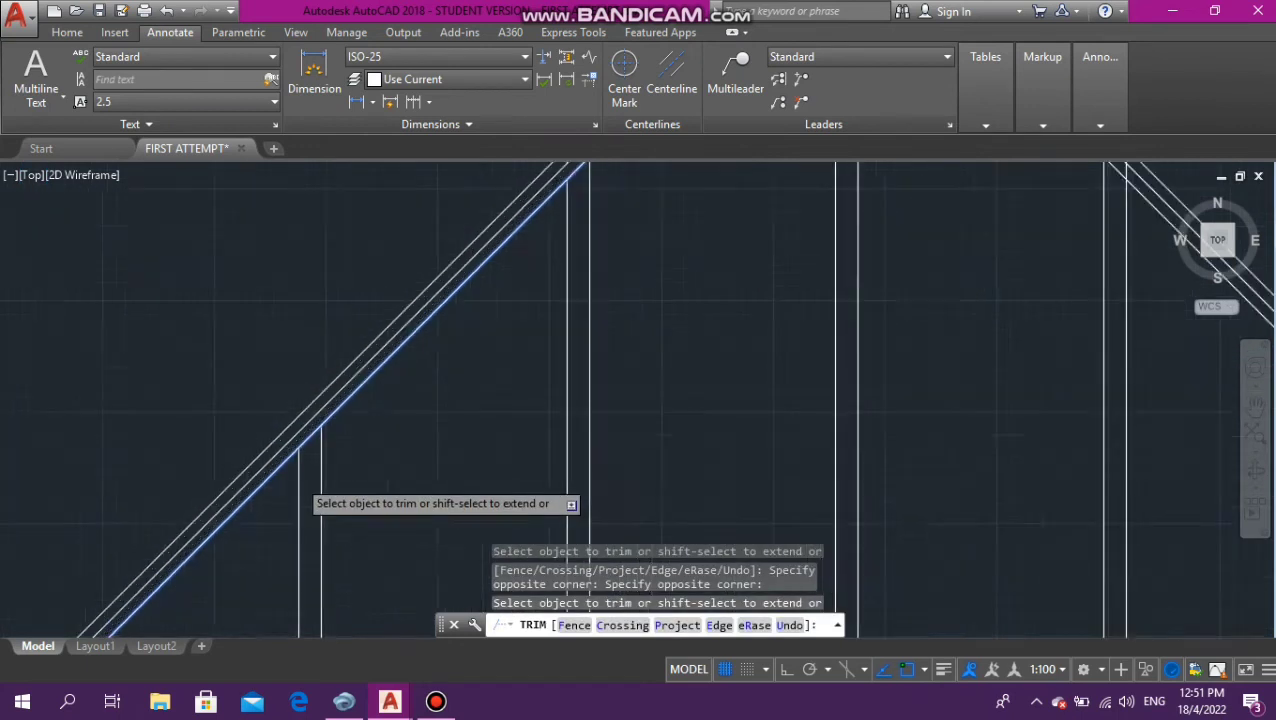
scroll(318, 385, up, 4)
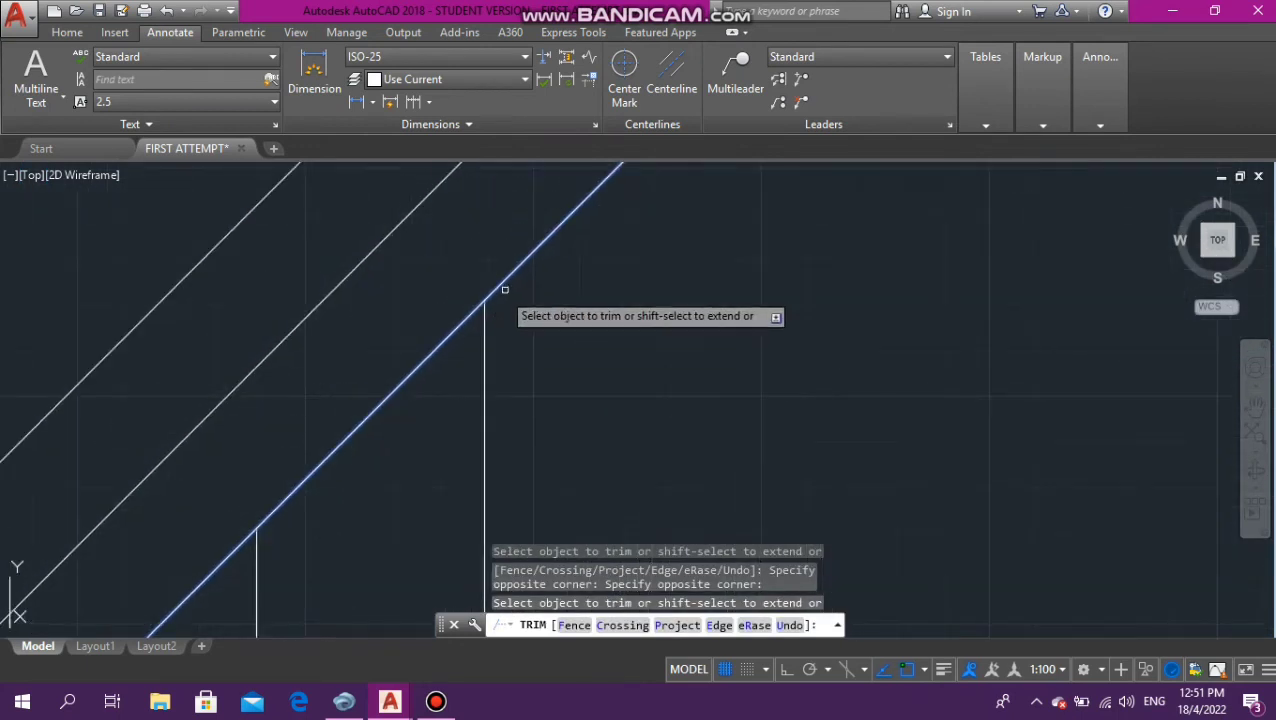
scroll(481, 303, down, 10)
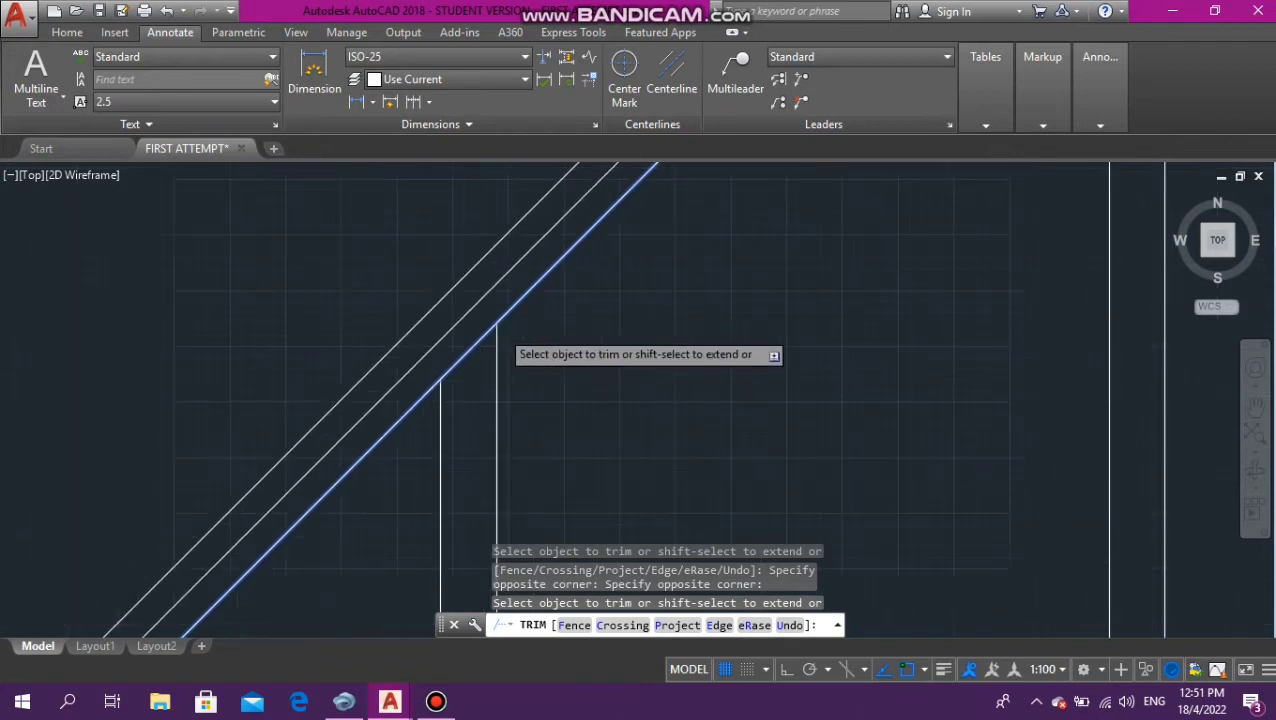
scroll(395, 350, down, 5)
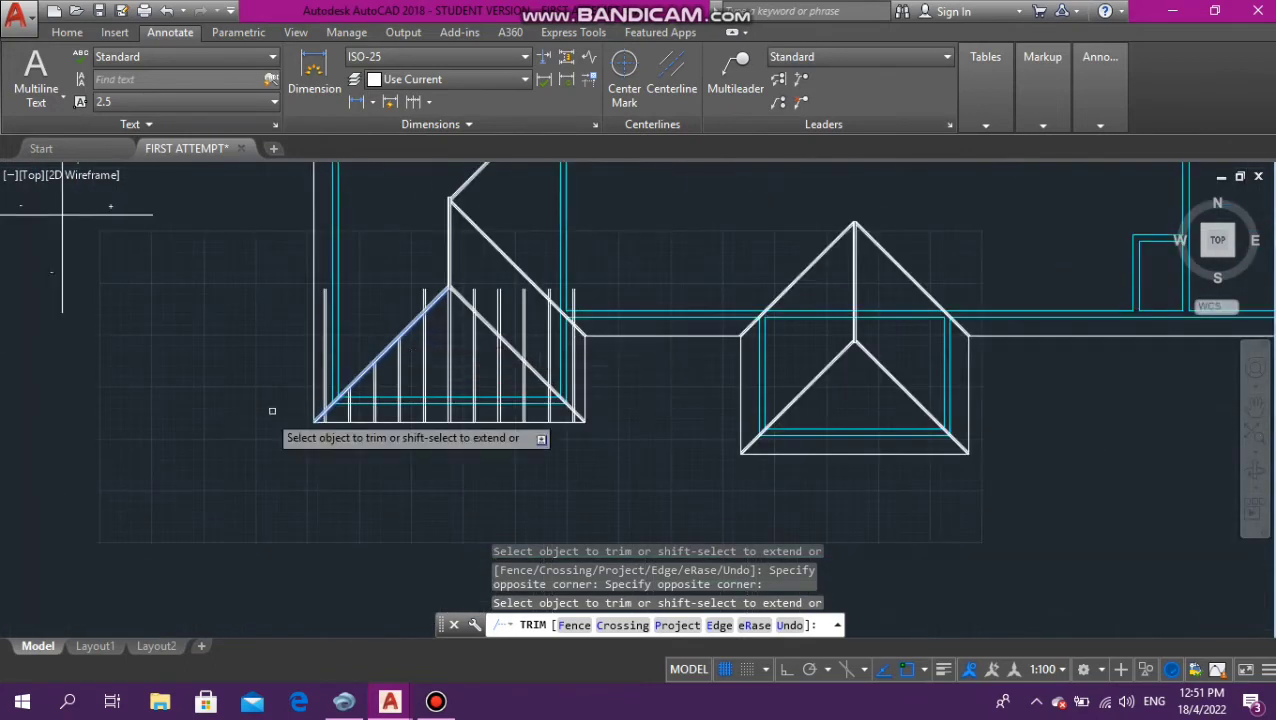
Trim the remaining line of the westernmost rafter pair above the west hip and end the Trim command
scroll(296, 425, up, 5)
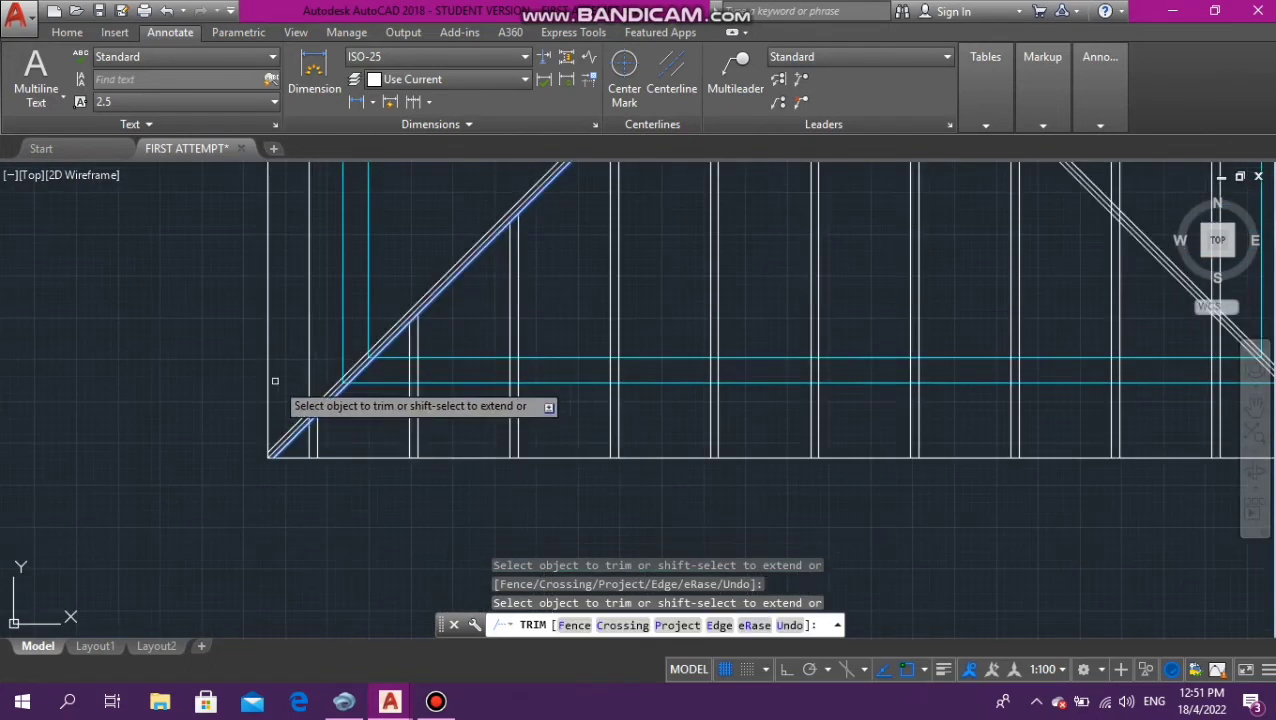
scroll(389, 375, up, 3)
click(395, 373)
click(357, 388)
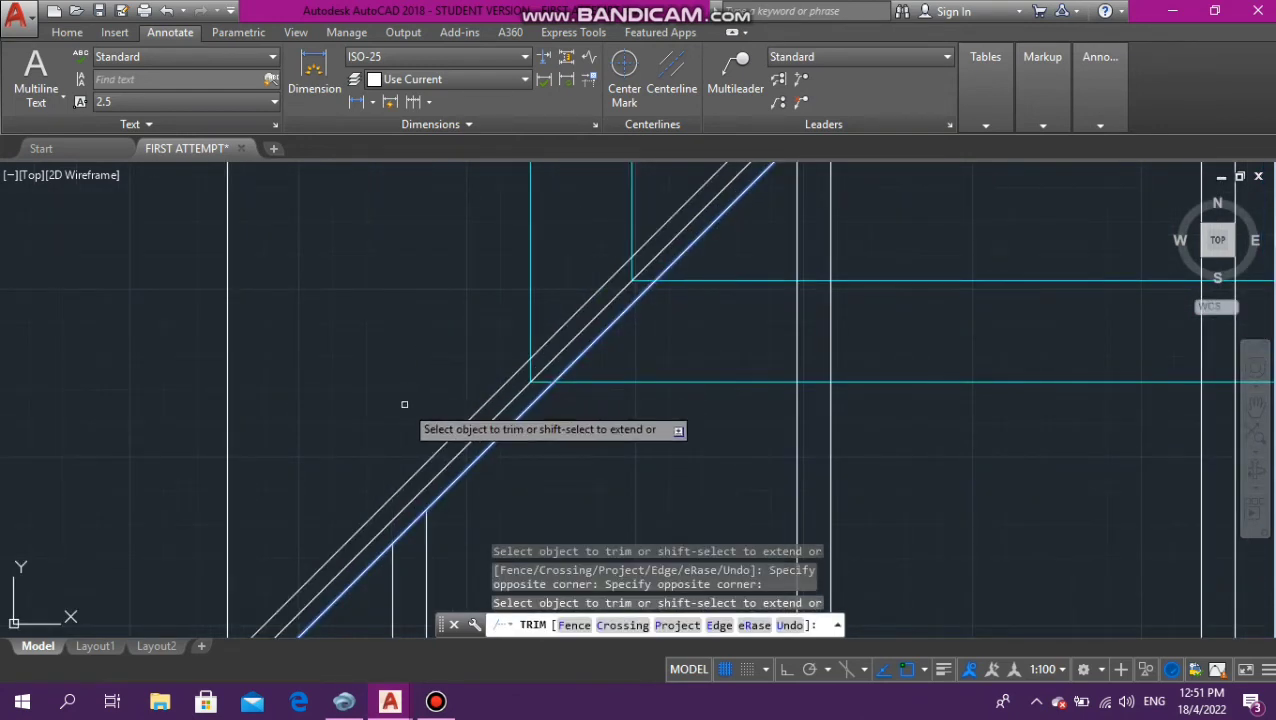
click(433, 531)
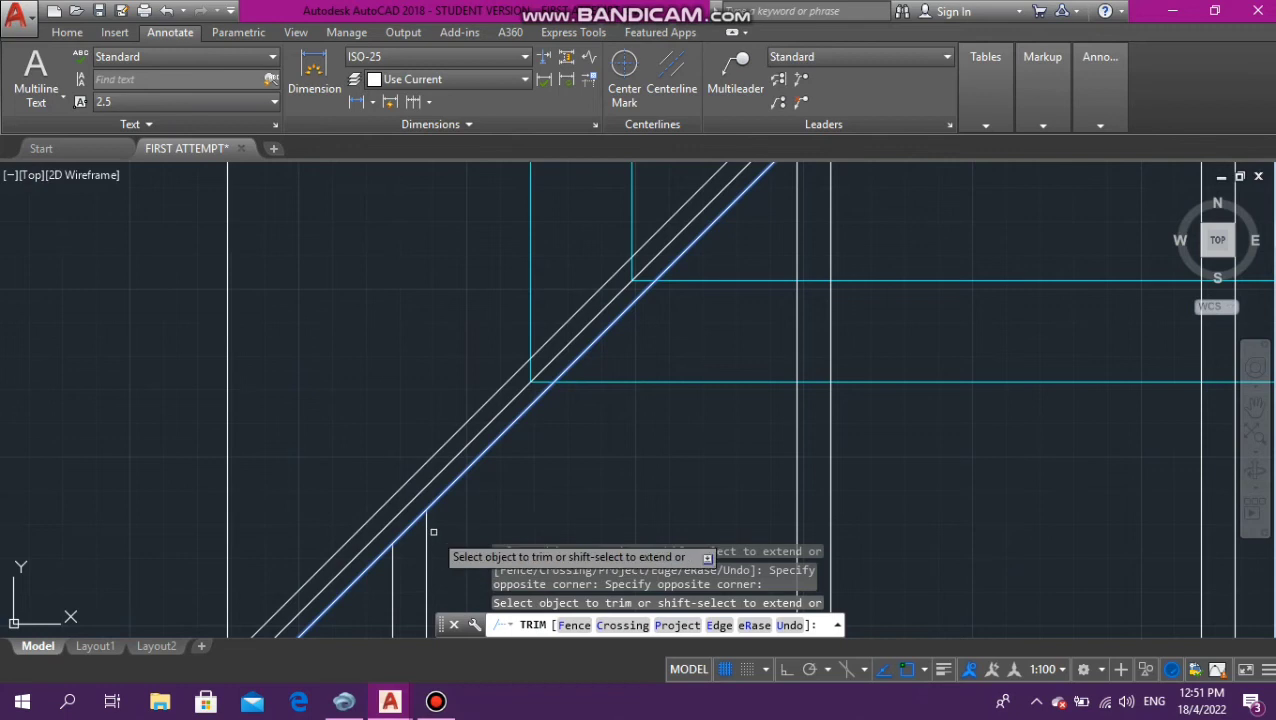
key(Escape)
key(Escape)
key(Escape)
key(Escape)
scroll(425, 535, down, 5)
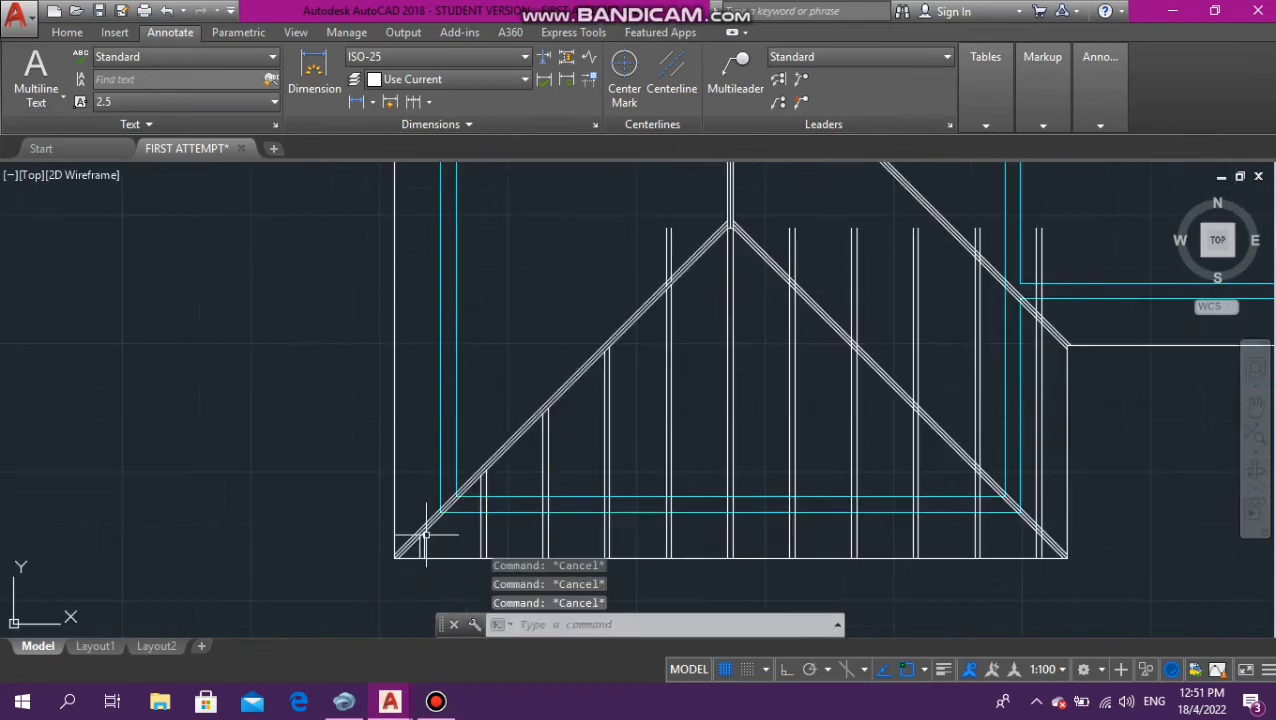
Erase the leftover upper segments of the first rafter pair west of centre, above the southwest wing's west hip
scroll(663, 259, up, 6)
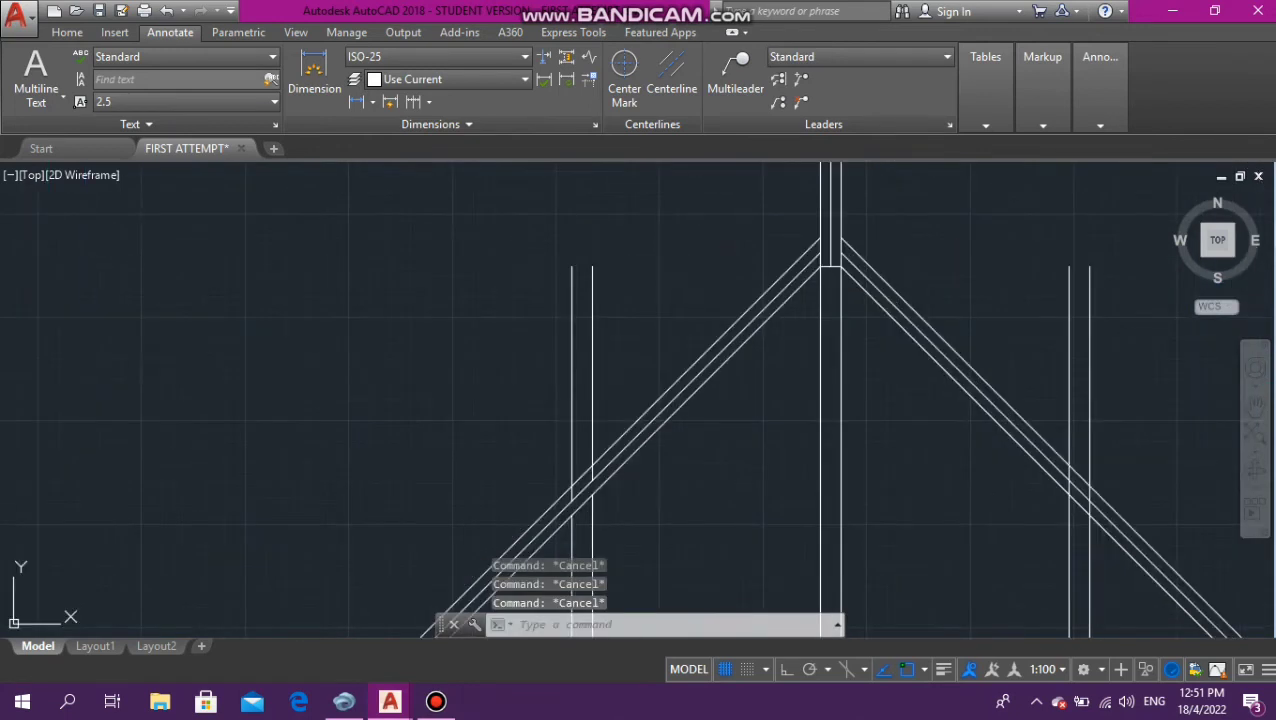
click(598, 362)
click(480, 385)
key(Delete)
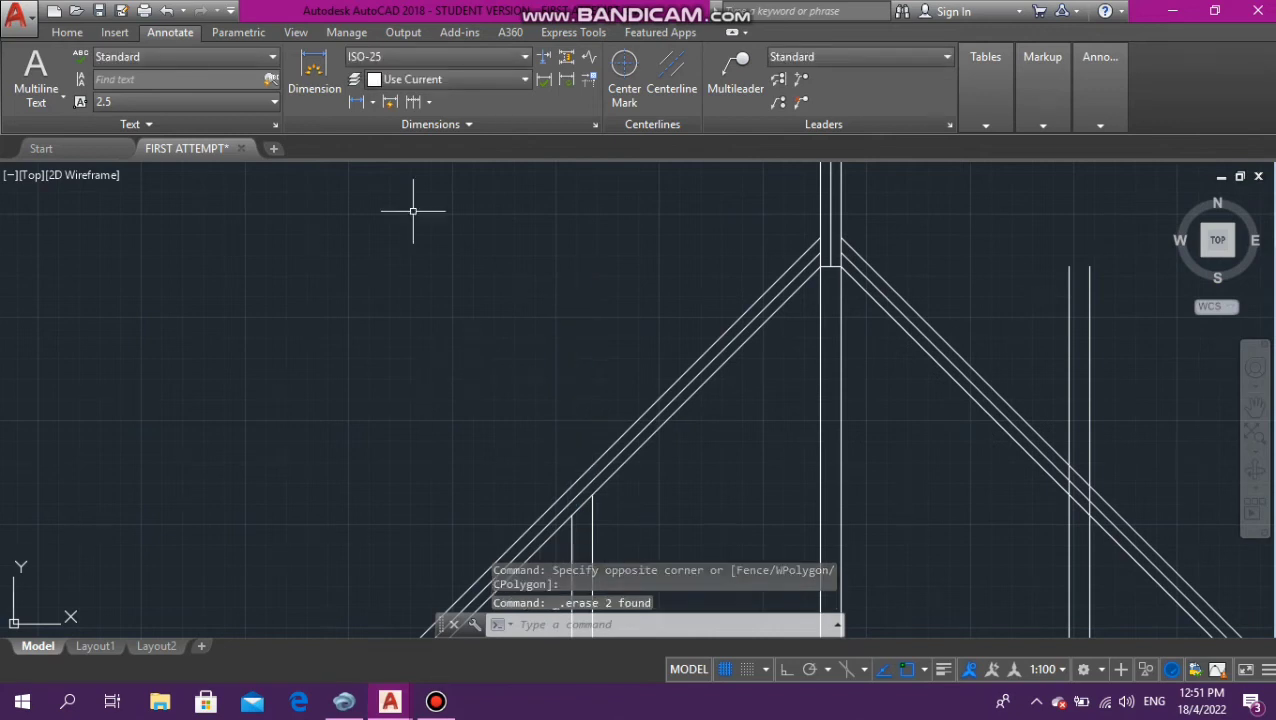
Trim the third and fourth rafter pairs east of centre above the east hip, using the hip's lower line as the cutting edge
scroll(412, 211, down, 5)
scroll(565, 312, up, 5)
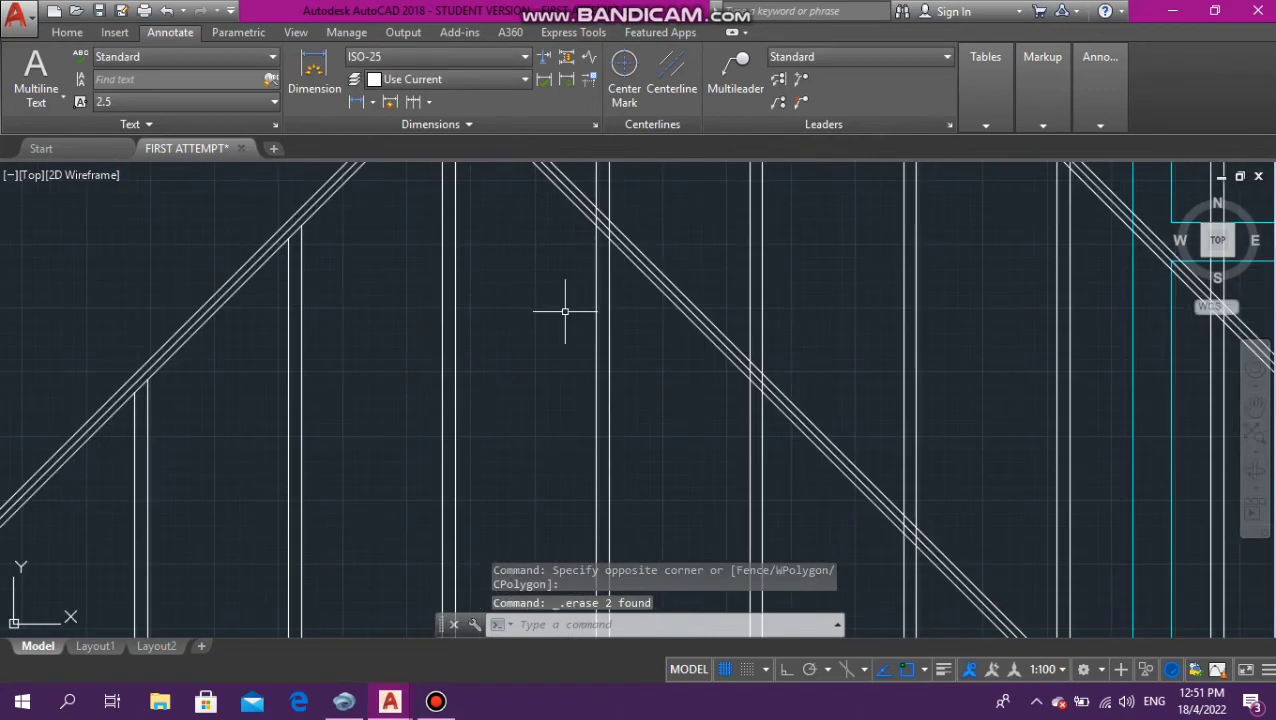
click(642, 269)
text(t)
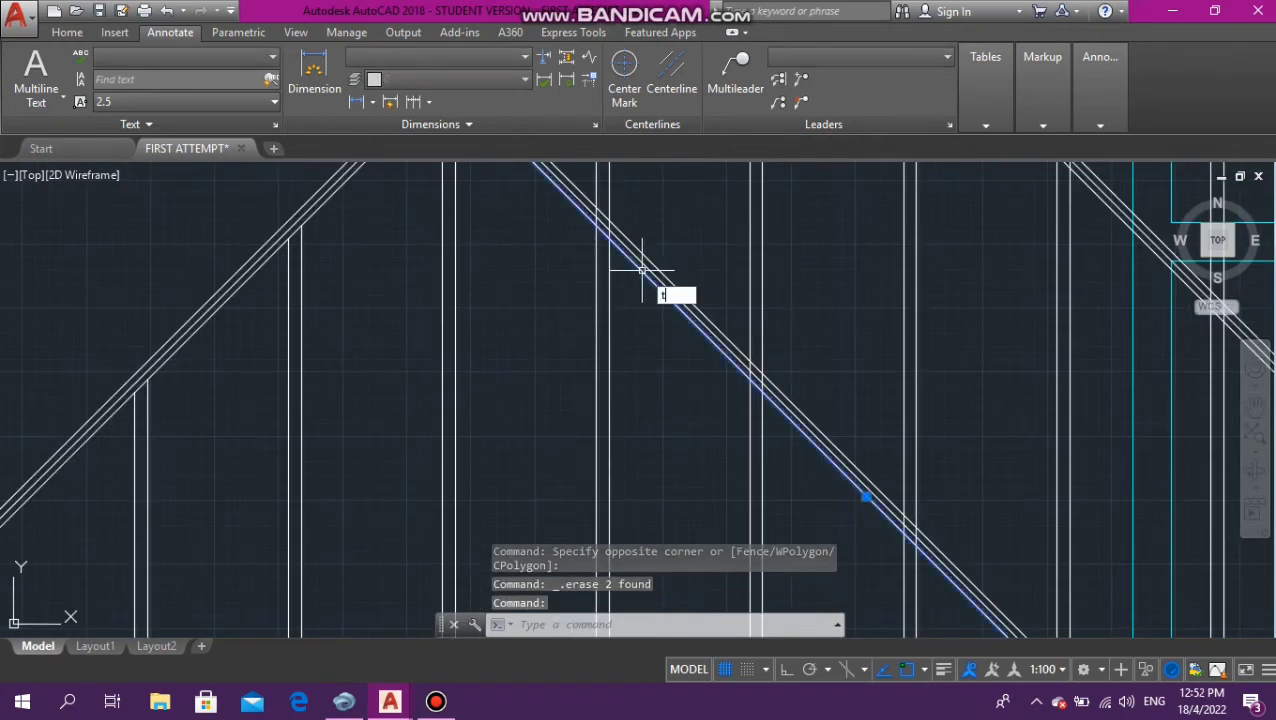
text(r)
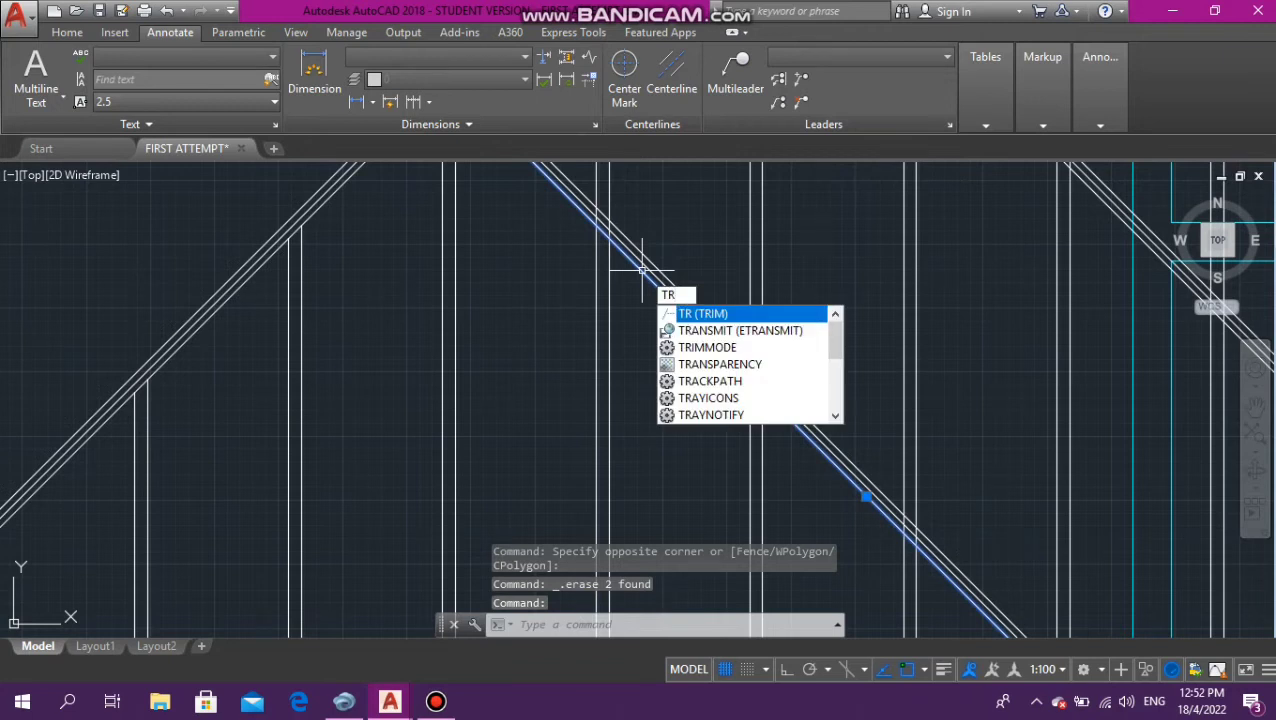
key(Return)
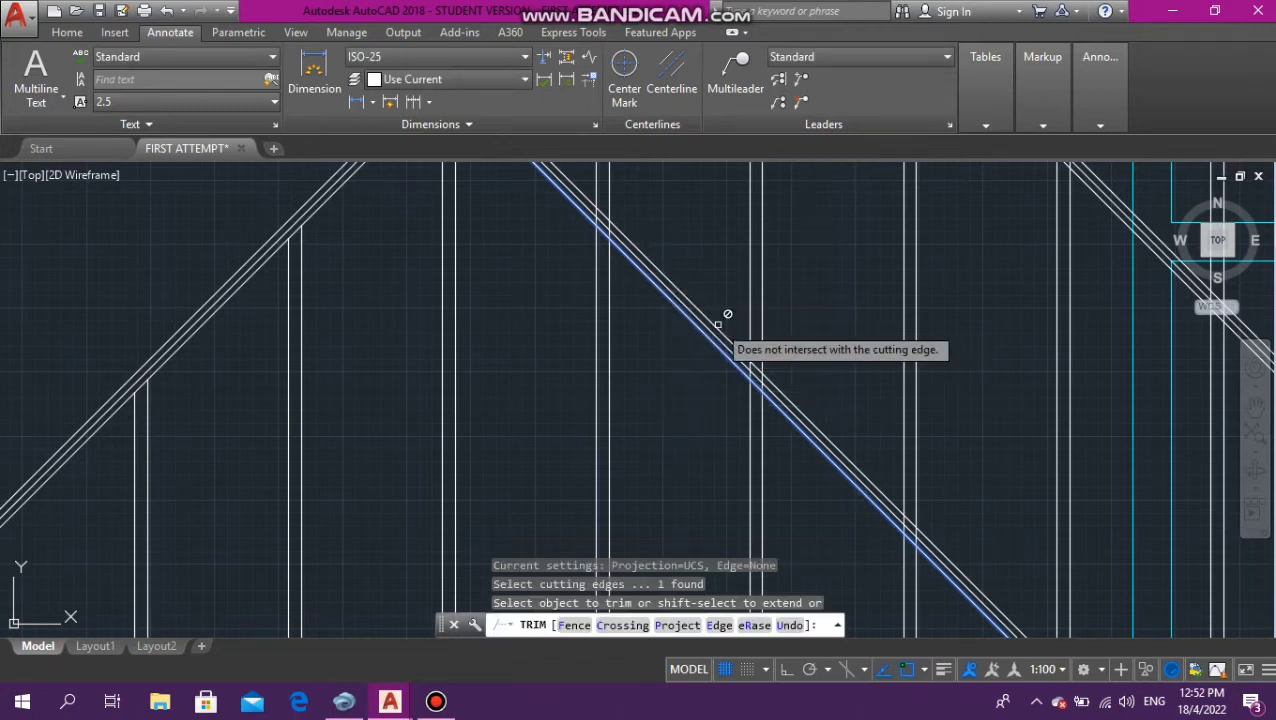
scroll(727, 316, down, 3)
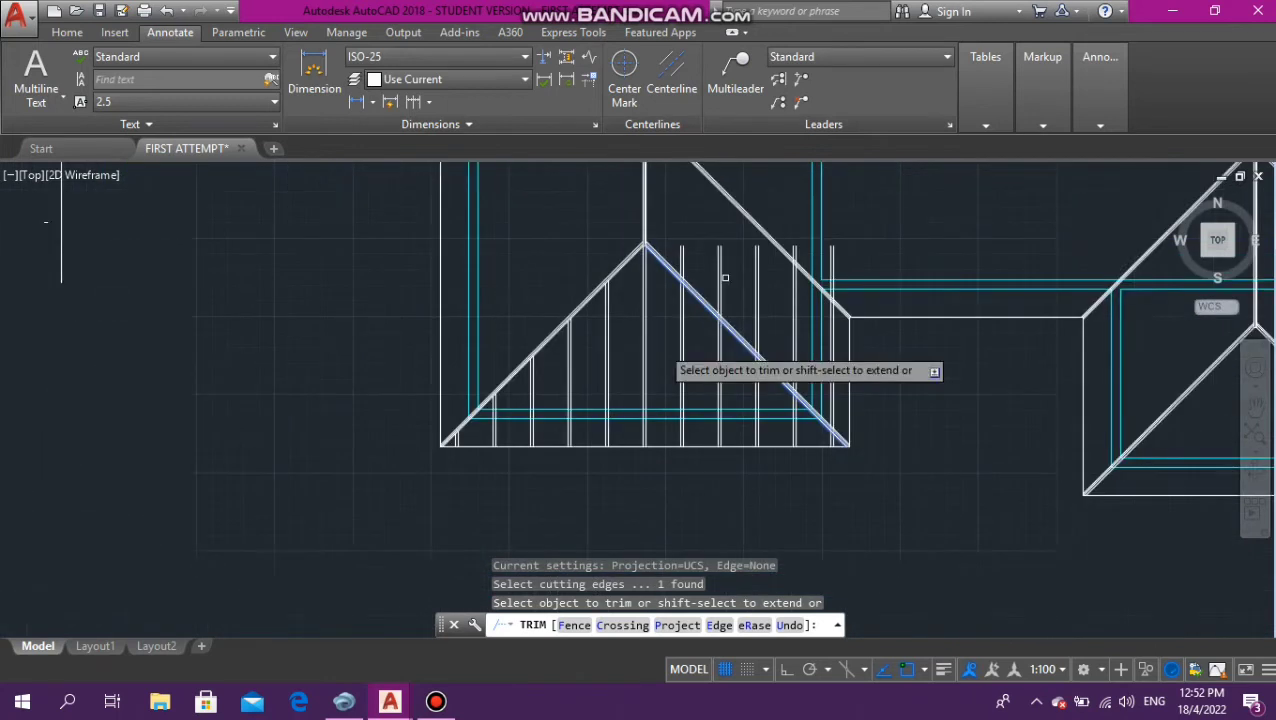
scroll(805, 330, up, 4)
click(805, 323)
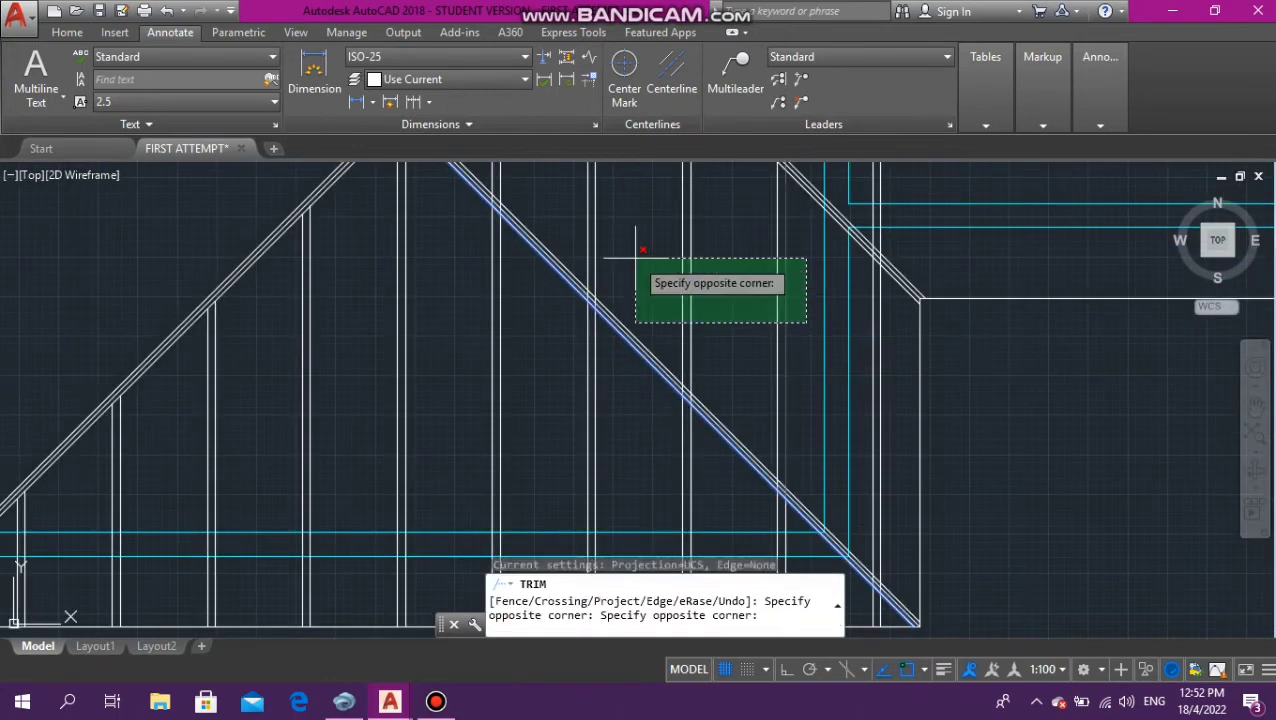
click(644, 257)
Trim the upper ends of the first and second rafter pairs east of centre at the east hip's lower line
scroll(677, 264, down, 2)
scroll(649, 236, up, 4)
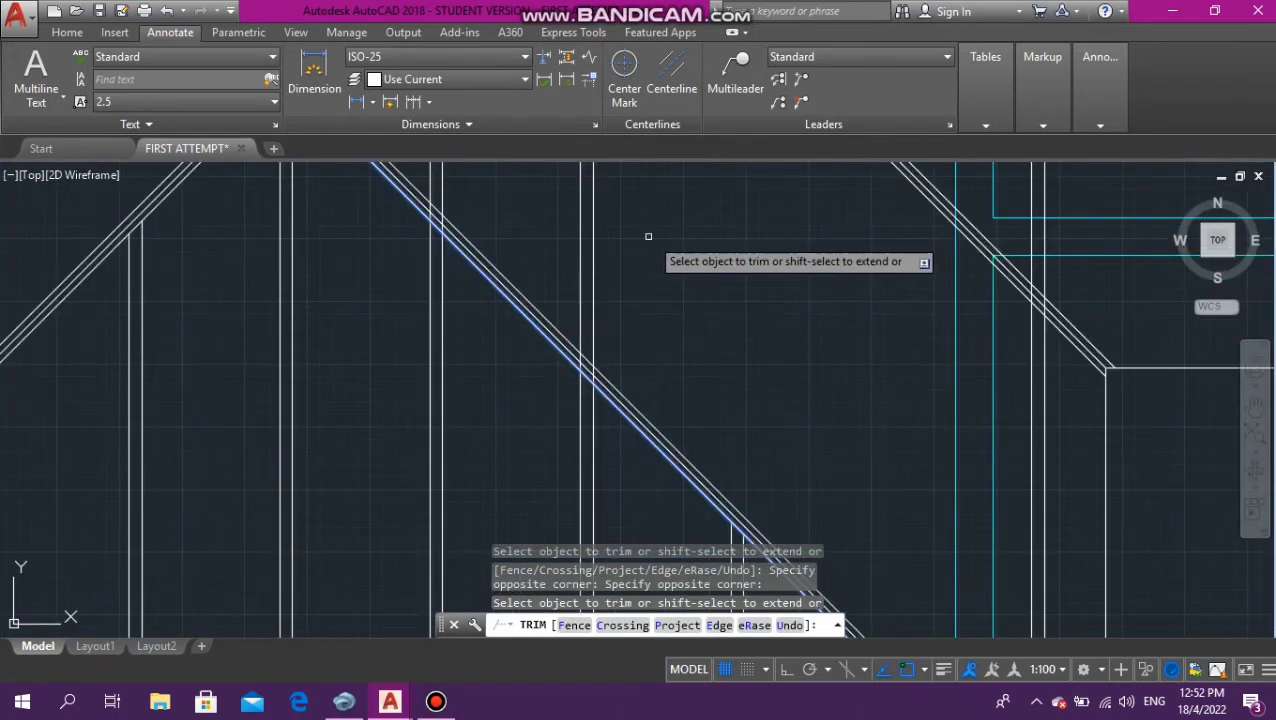
click(655, 240)
click(532, 226)
scroll(593, 247, down, 2)
scroll(570, 250, down, 3)
scroll(570, 250, up, 4)
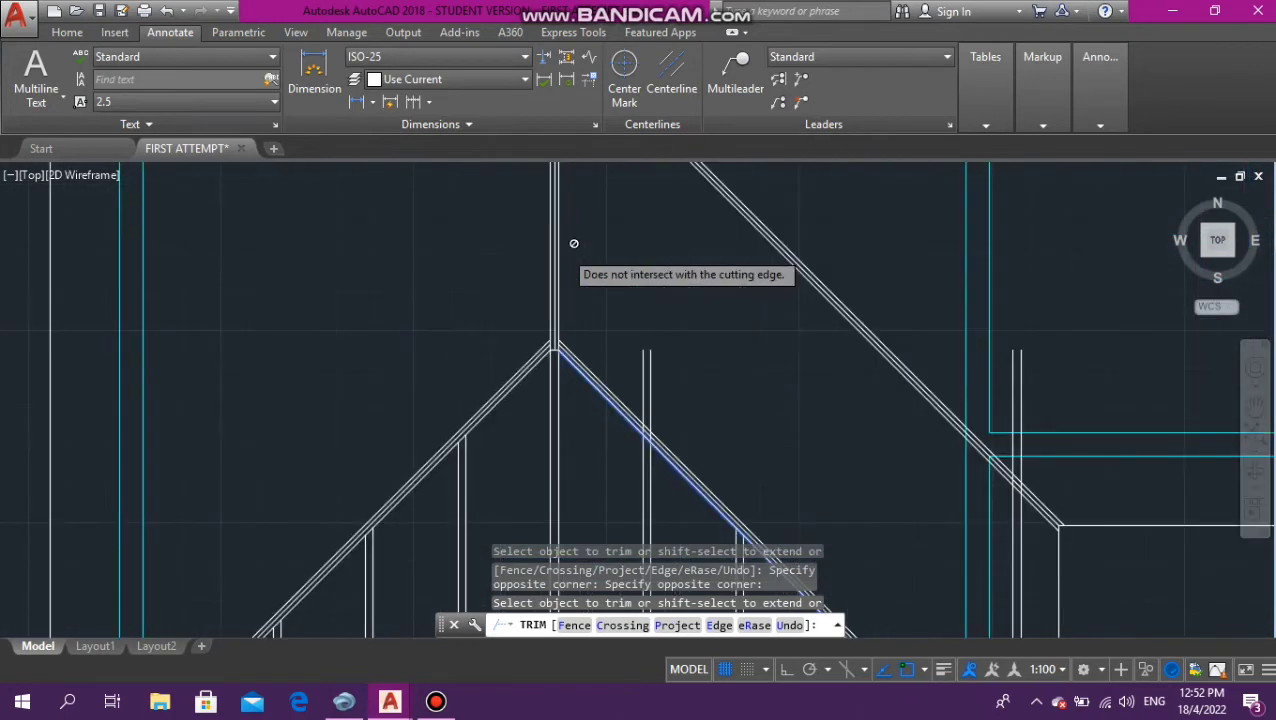
click(649, 377)
click(630, 357)
click(661, 369)
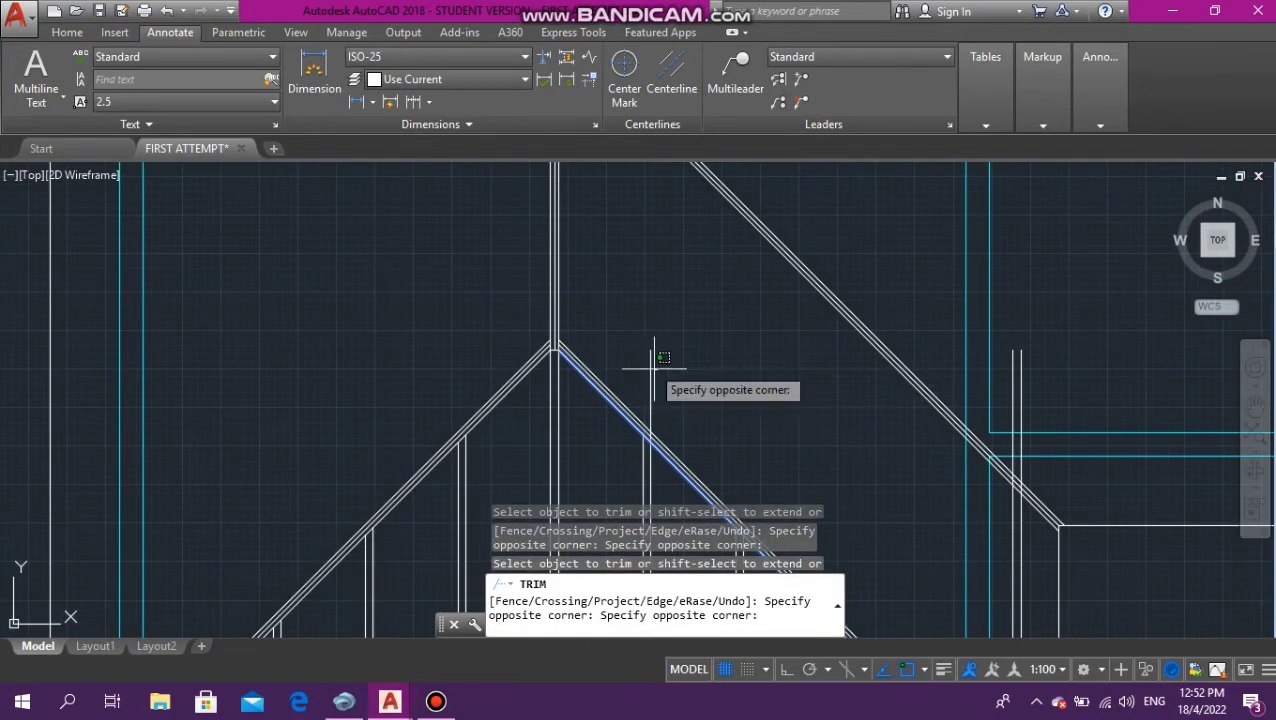
click(645, 362)
Trim the easternmost rafter pair above the east hip and end the Trim command
scroll(640, 344, down, 5)
scroll(700, 420, up, 6)
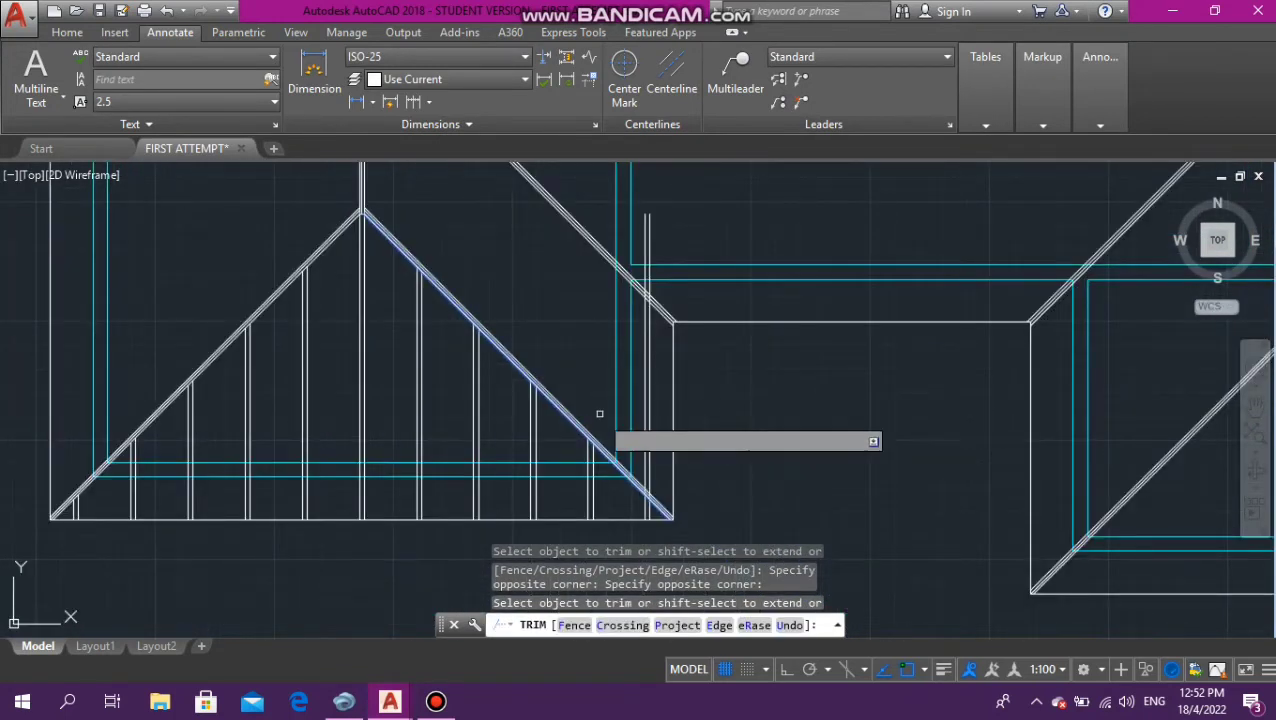
click(792, 407)
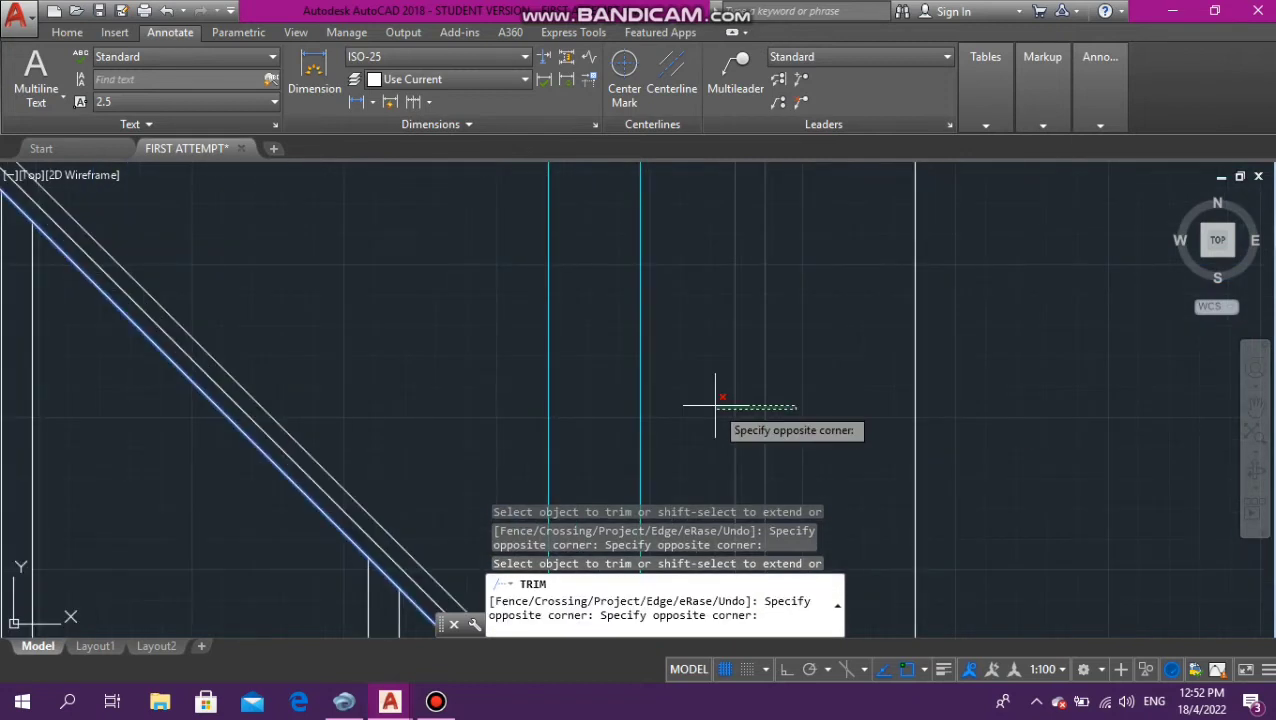
click(716, 405)
key(Escape)
key(Escape)
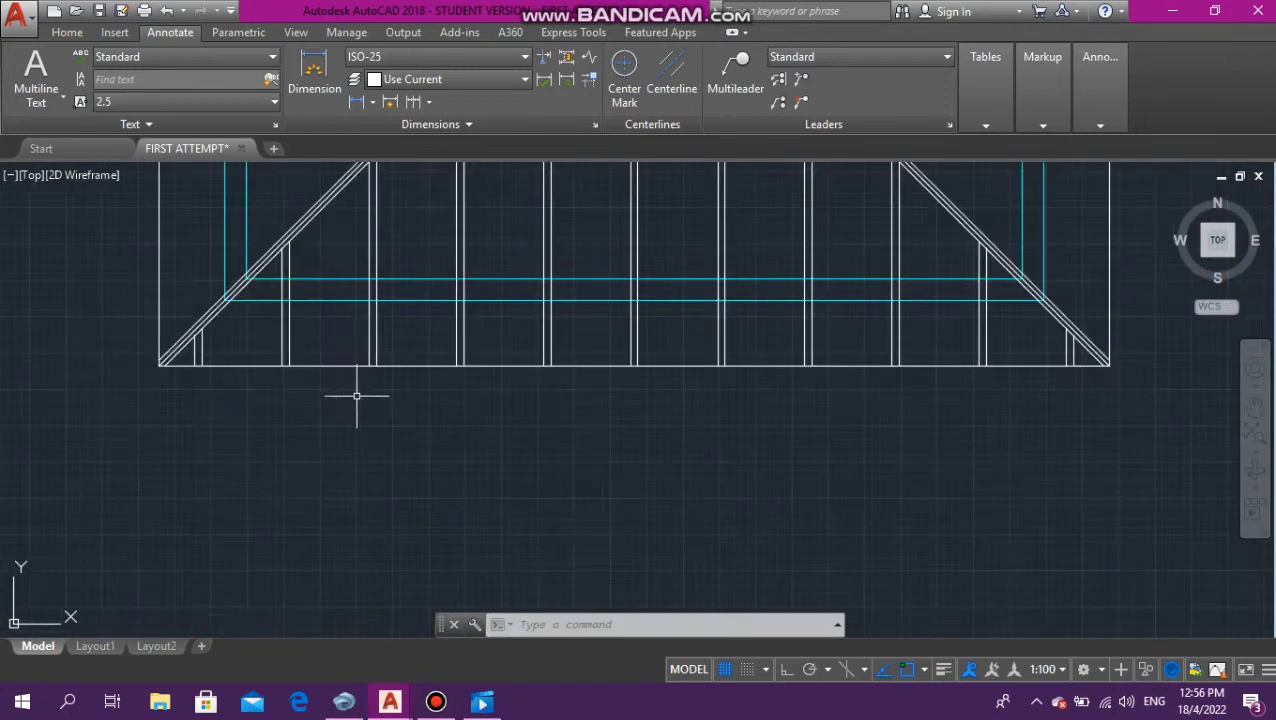
Select the southwest wing's eastern rafter pairs, the central pair and the two pairs just west of centre
scroll(578, 356, down, 6)
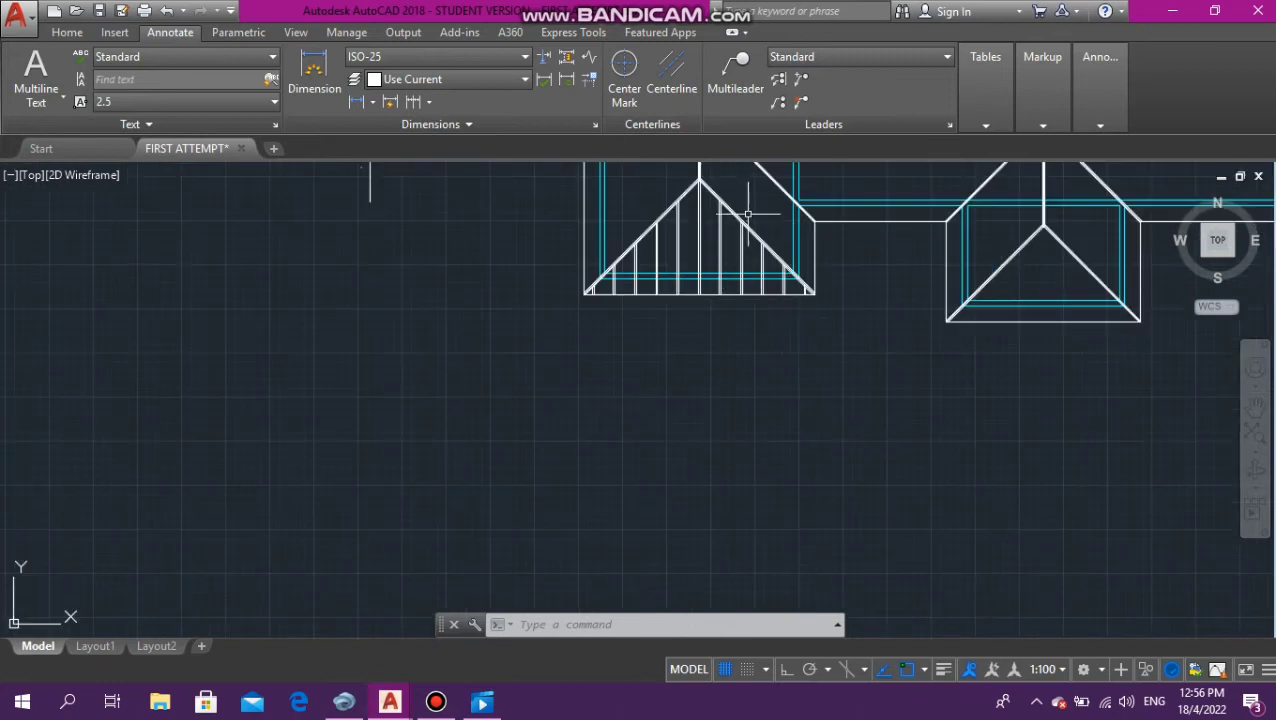
scroll(747, 214, up, 6)
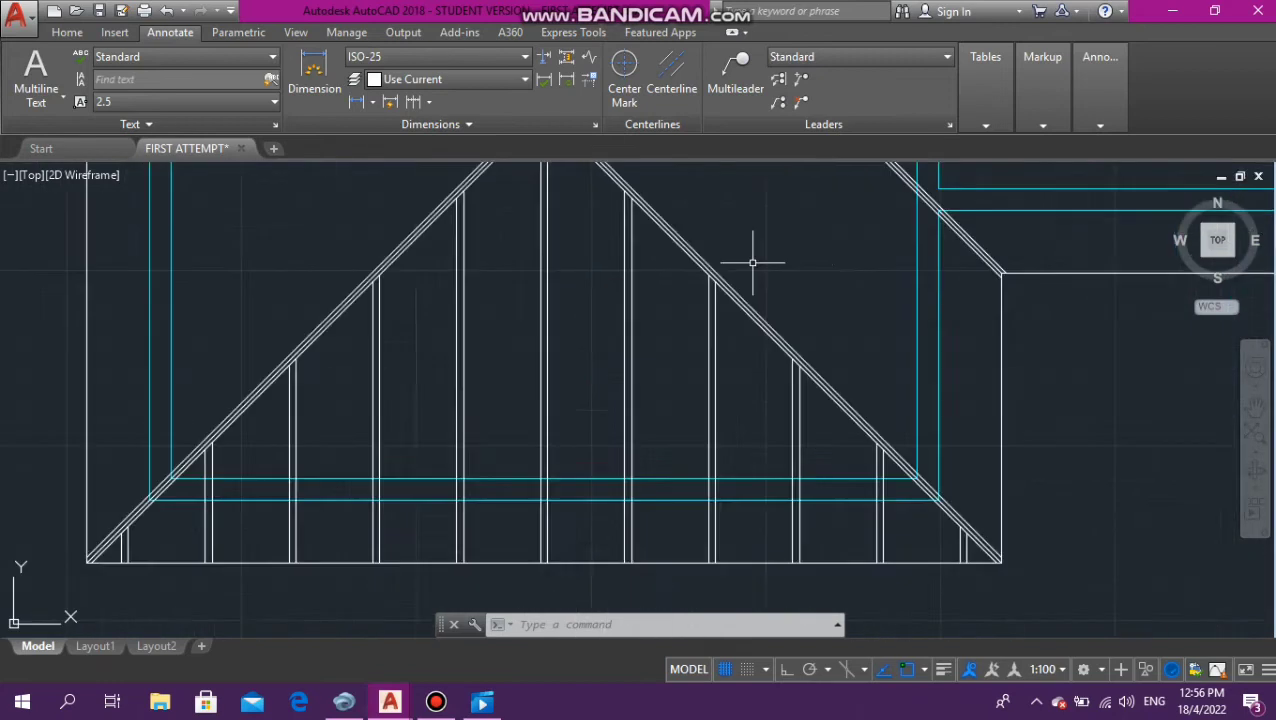
scroll(752, 263, down, 2)
scroll(820, 420, up, 4)
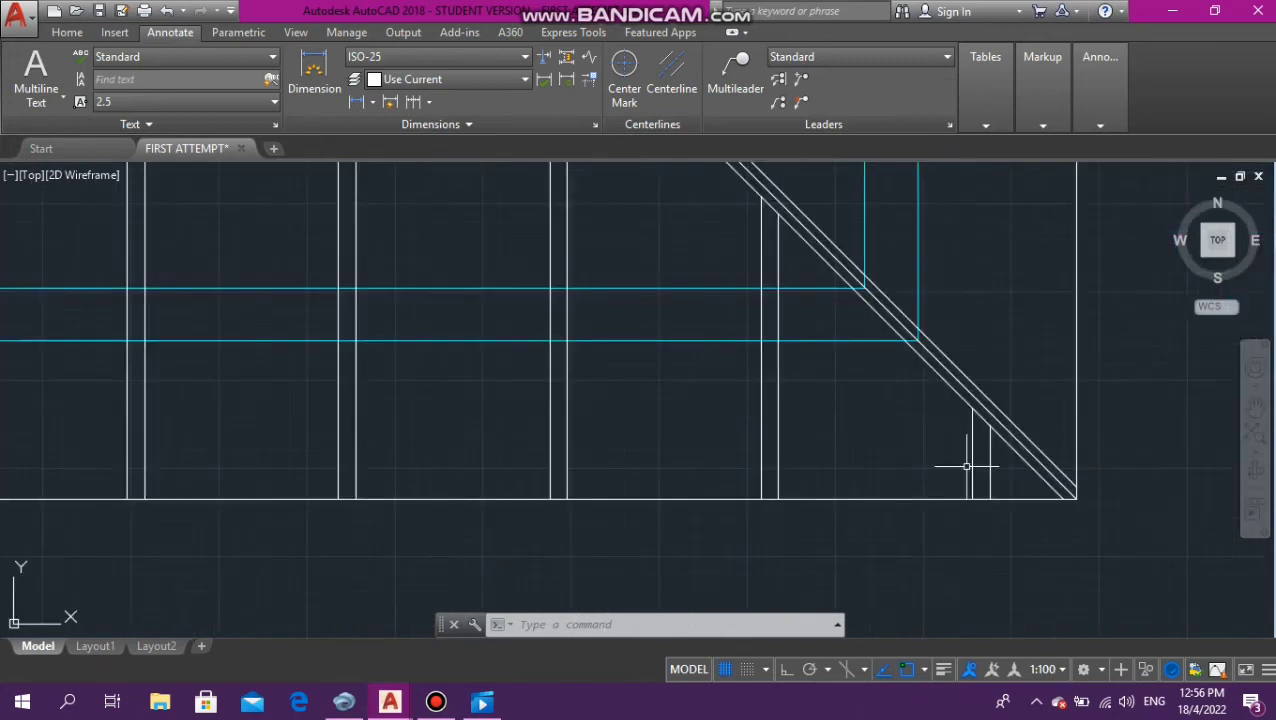
click(1008, 479)
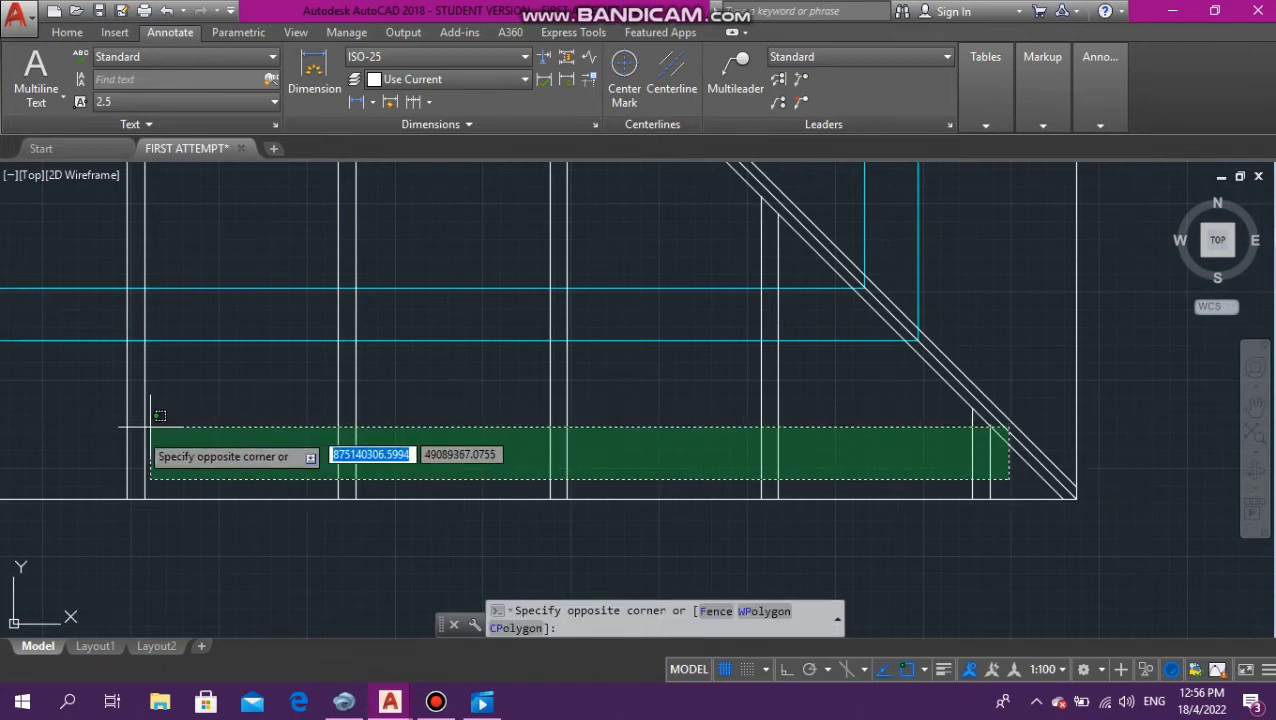
click(134, 453)
scroll(365, 404, down, 3)
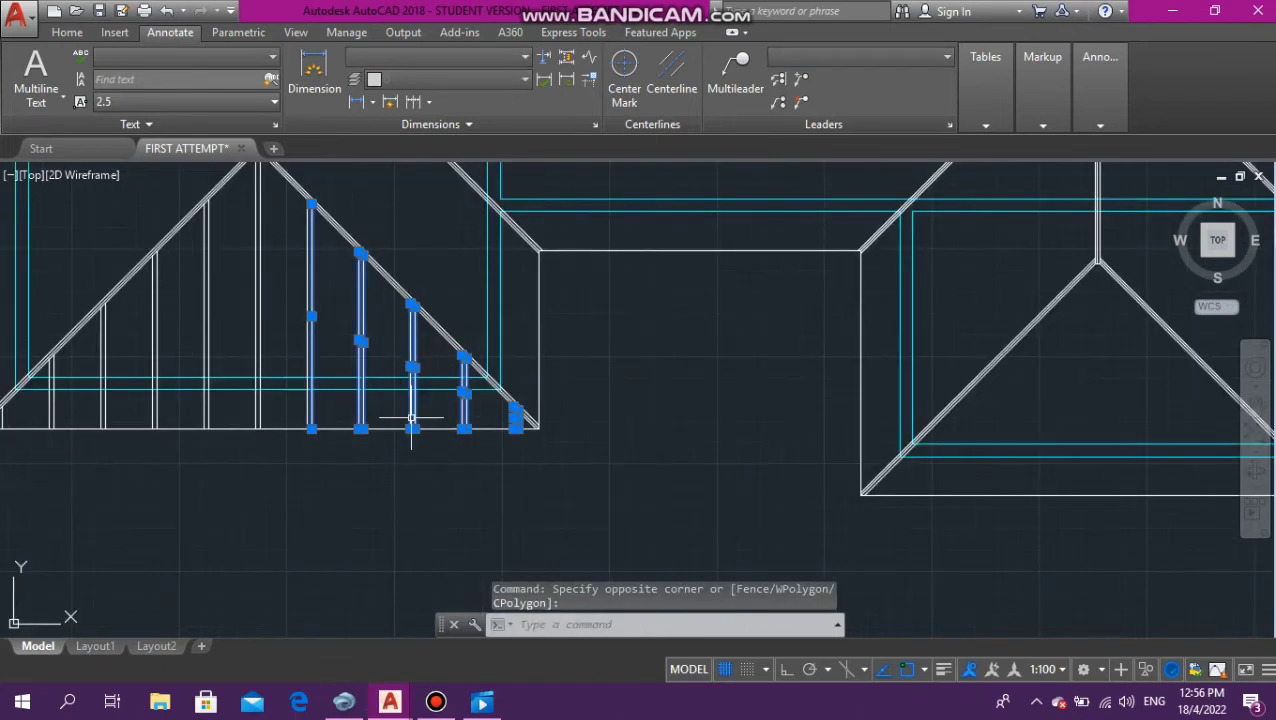
scroll(147, 418, up, 4)
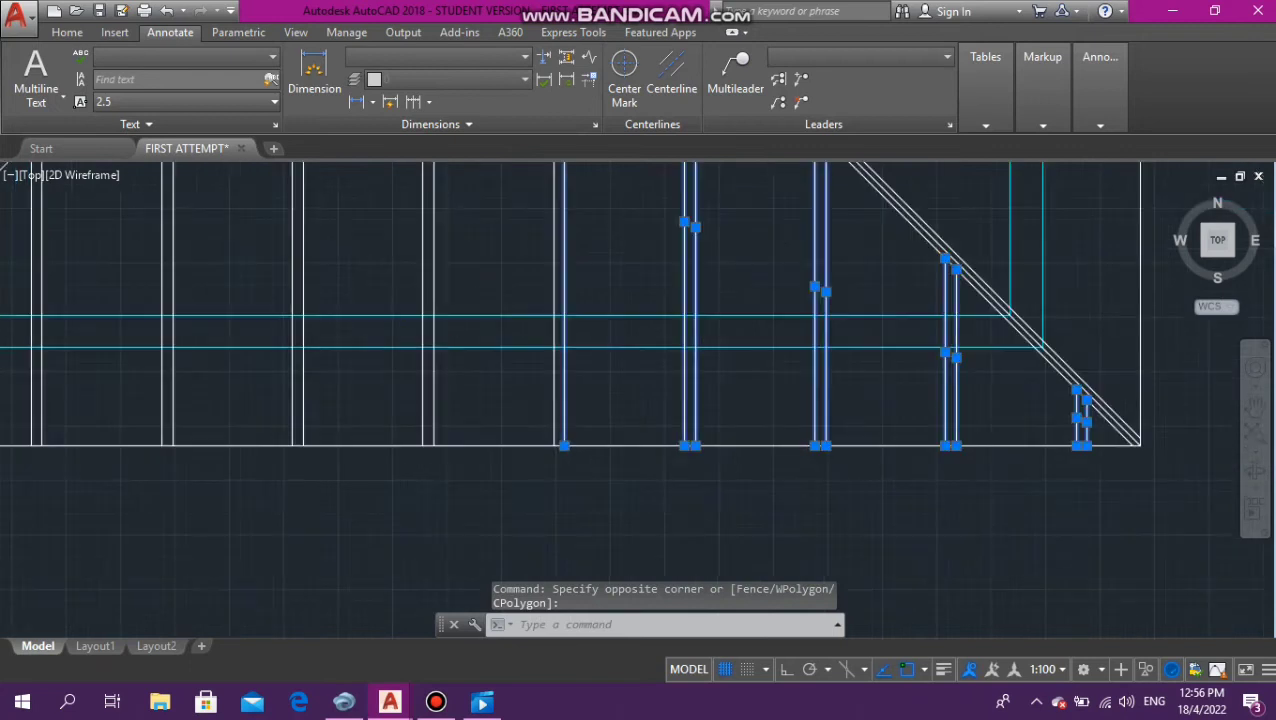
click(1186, 425)
click(40, 353)
scroll(535, 413, down, 3)
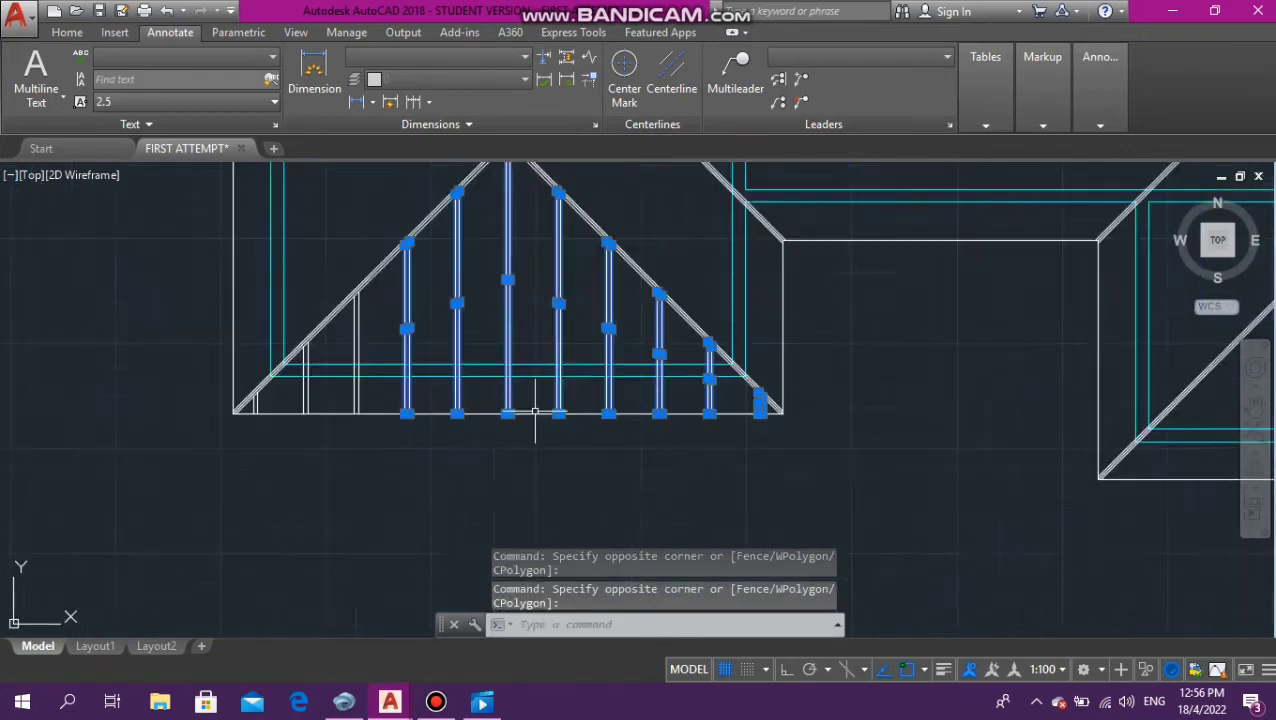
Add the three westernmost rafter pairs beside the west hip to the selection
scroll(720, 413, down, 2)
scroll(419, 399, up, 5)
click(498, 418)
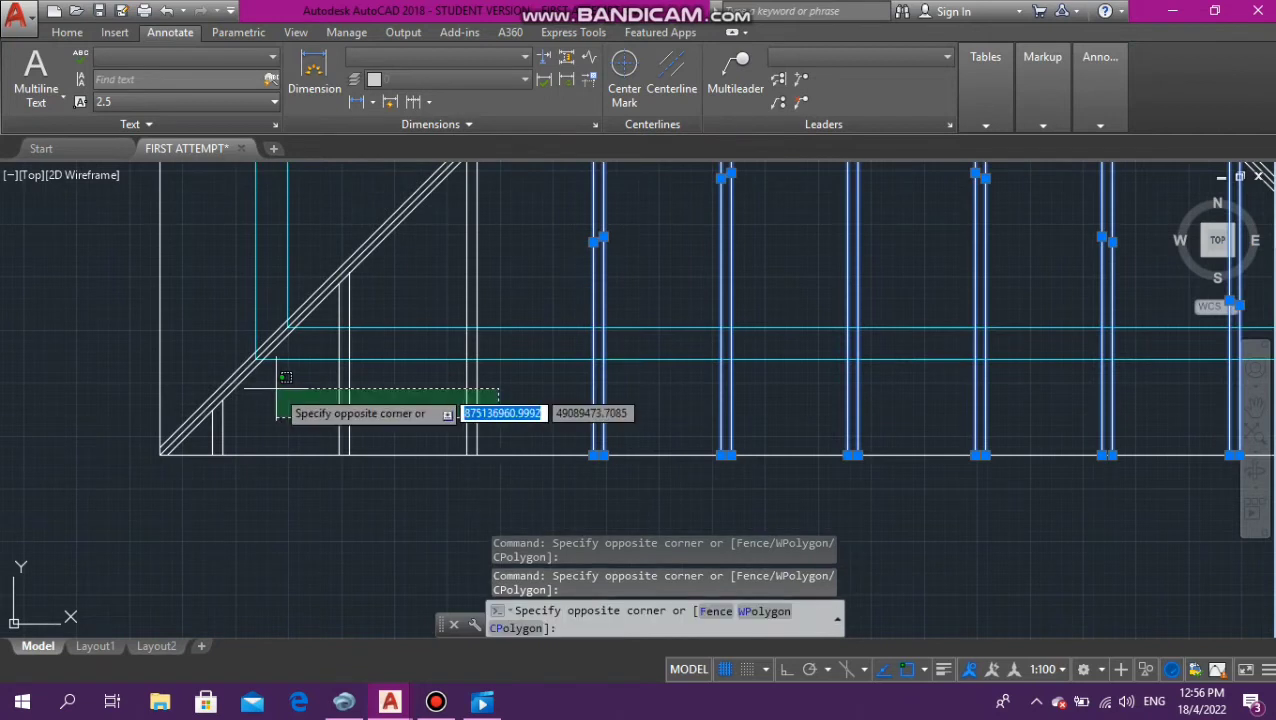
click(205, 428)
scroll(198, 430, up, 6)
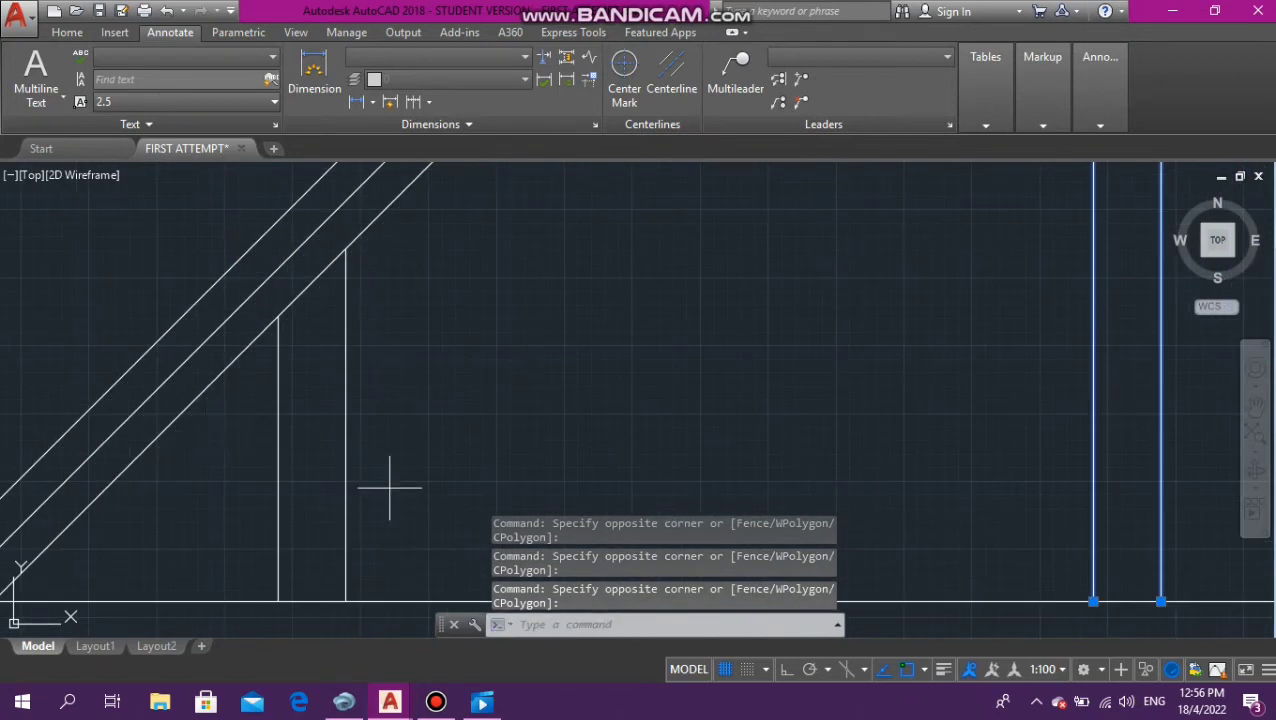
click(424, 488)
click(252, 484)
scroll(361, 463, down, 5)
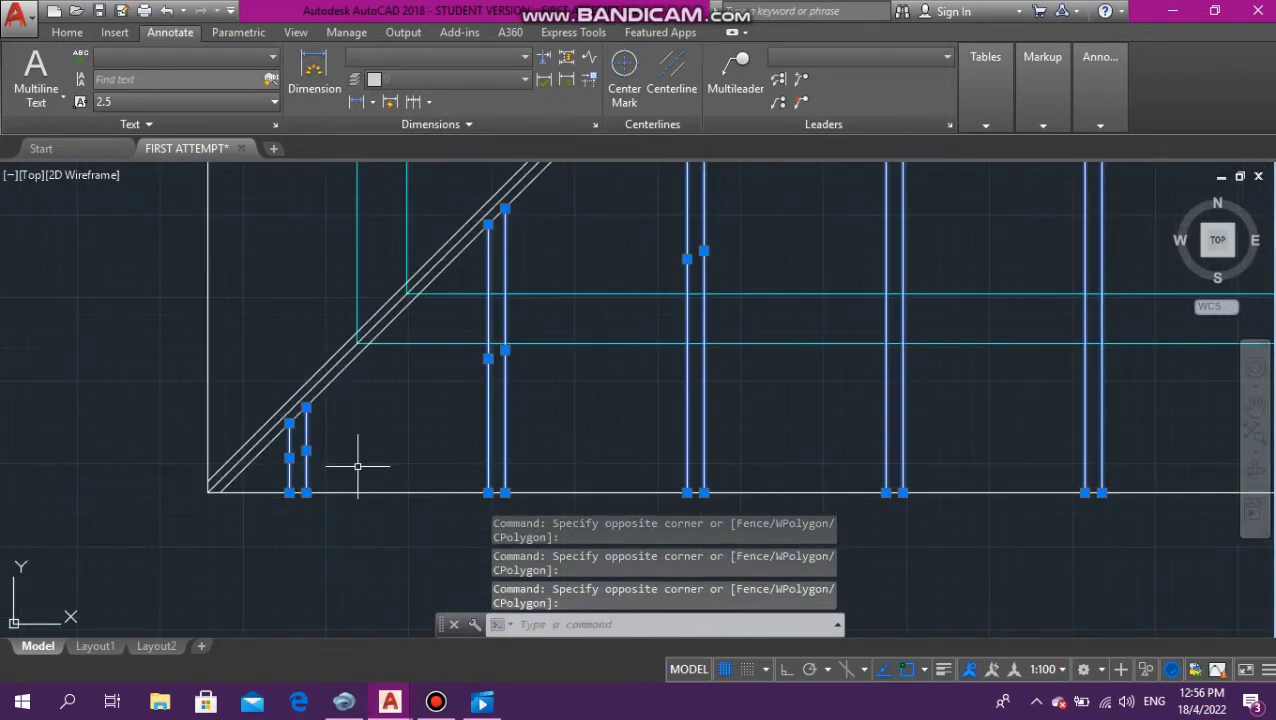
Start mirroring the selected rafters, with the mirror line's first point at the southwest wing's southeast eave corner where the hip's middle line ends
text(r)
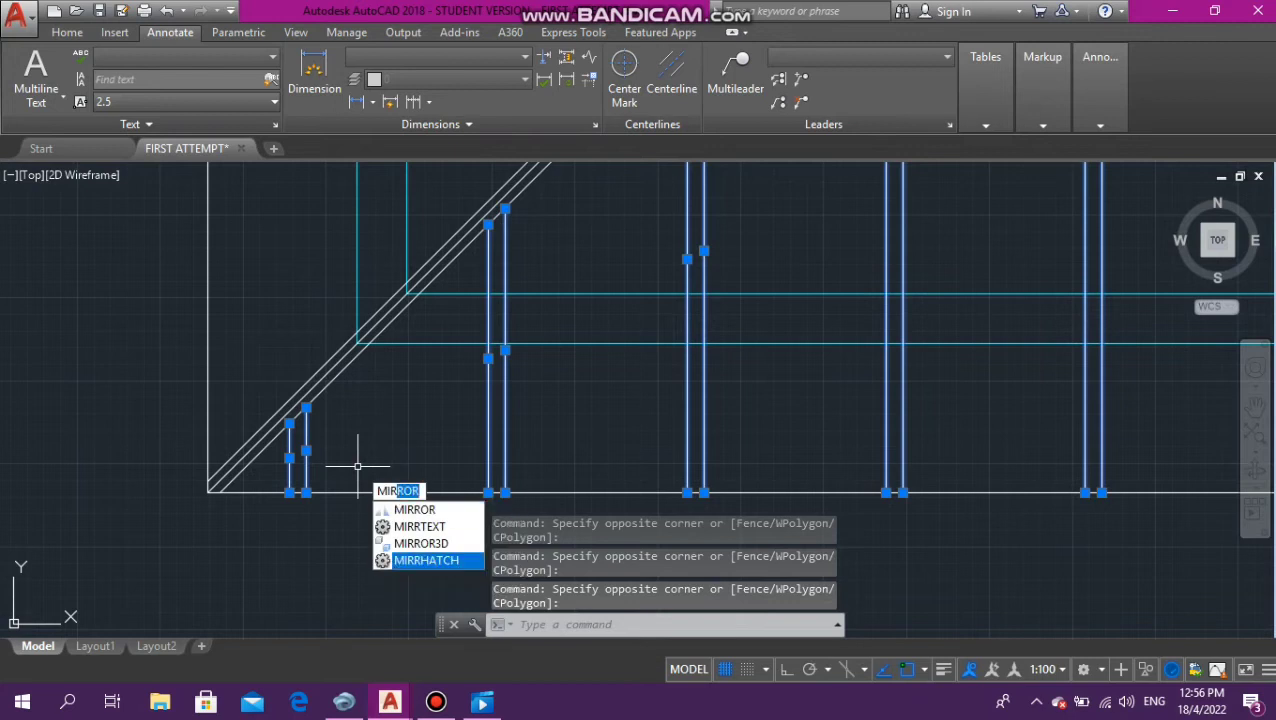
key(Return)
scroll(185, 336, down, 8)
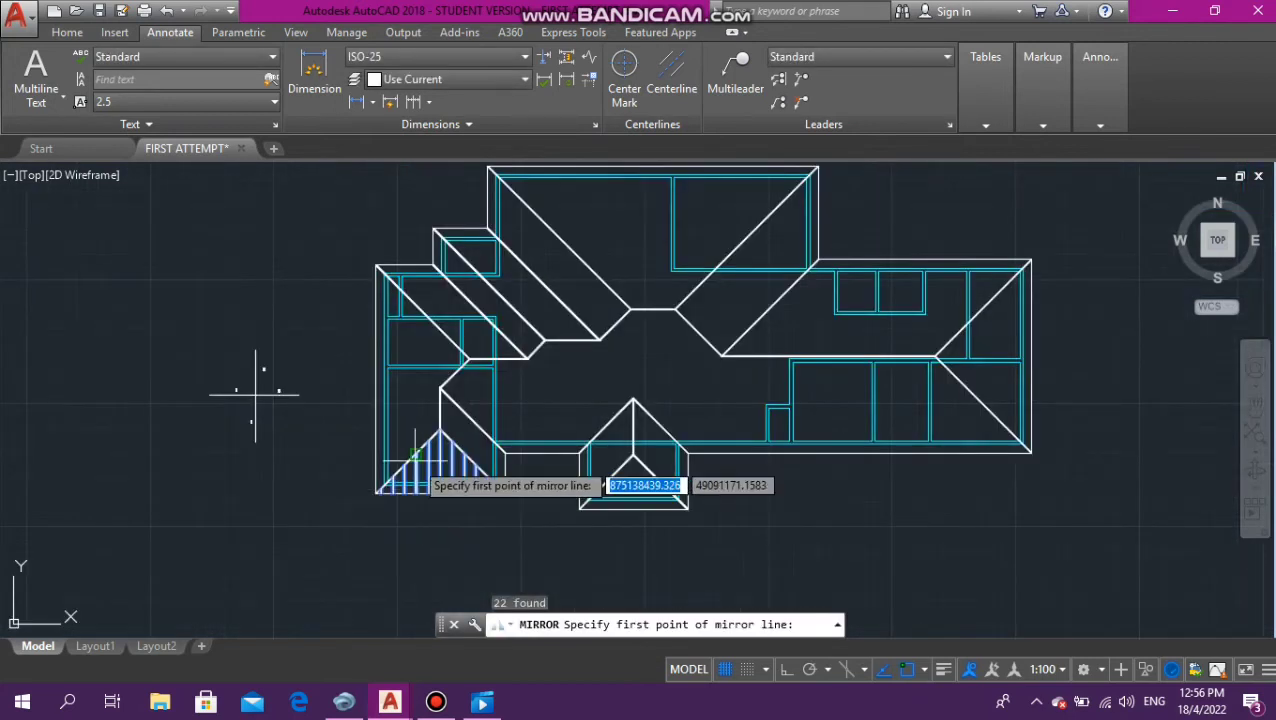
scroll(515, 545, up, 5)
scroll(418, 298, up, 6)
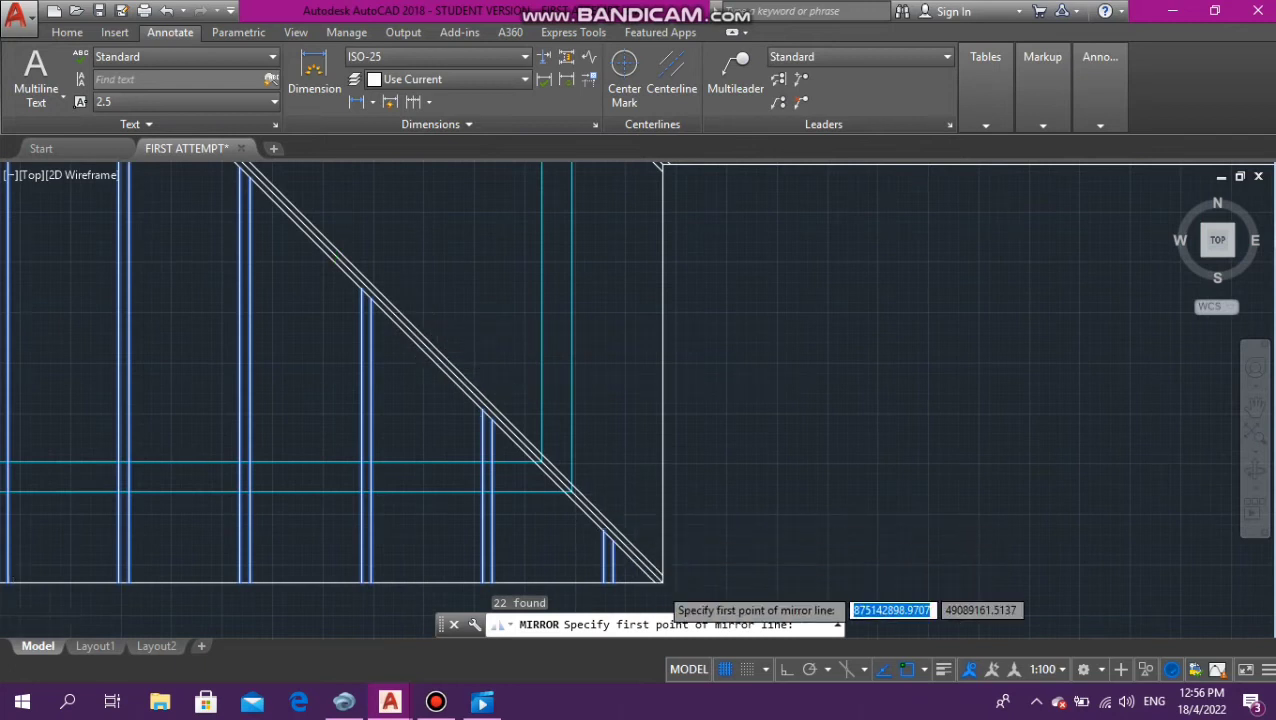
scroll(658, 586, up, 6)
scroll(614, 536, up, 4)
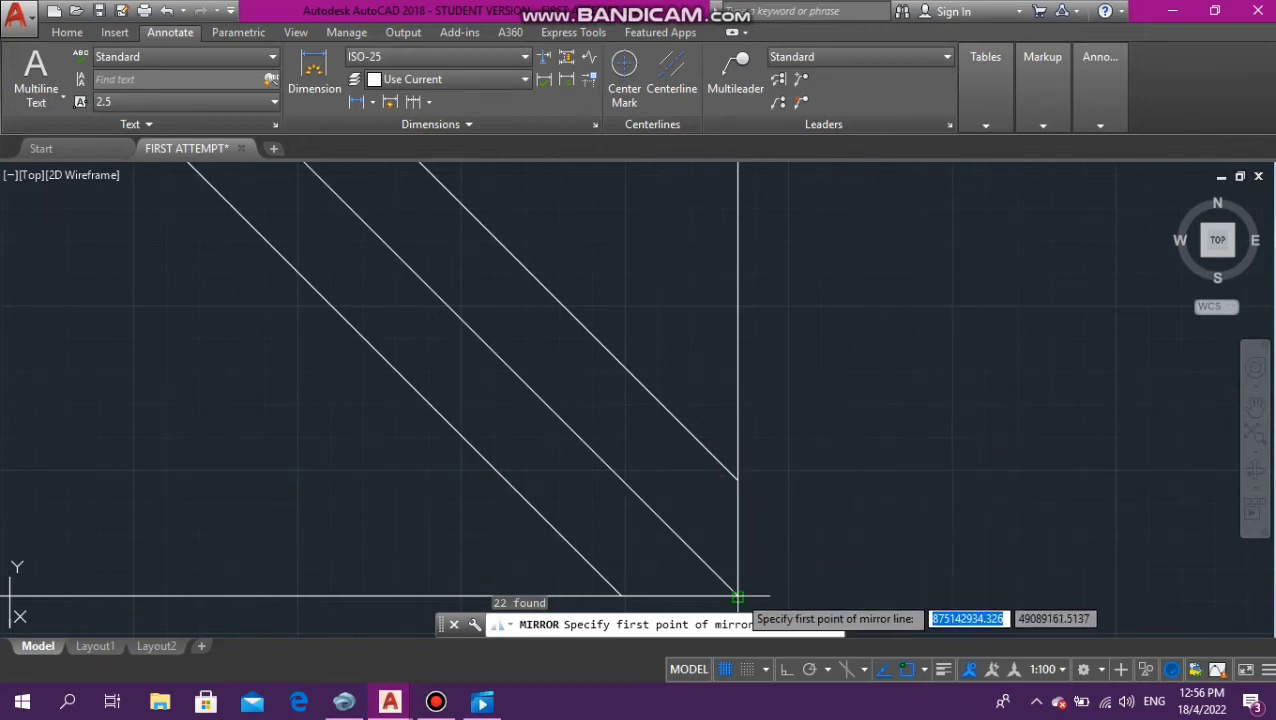
click(737, 598)
Finish the mirror line at the upper end of the east hip's middle line and keep the source rafters
scroll(760, 590, down, 5)
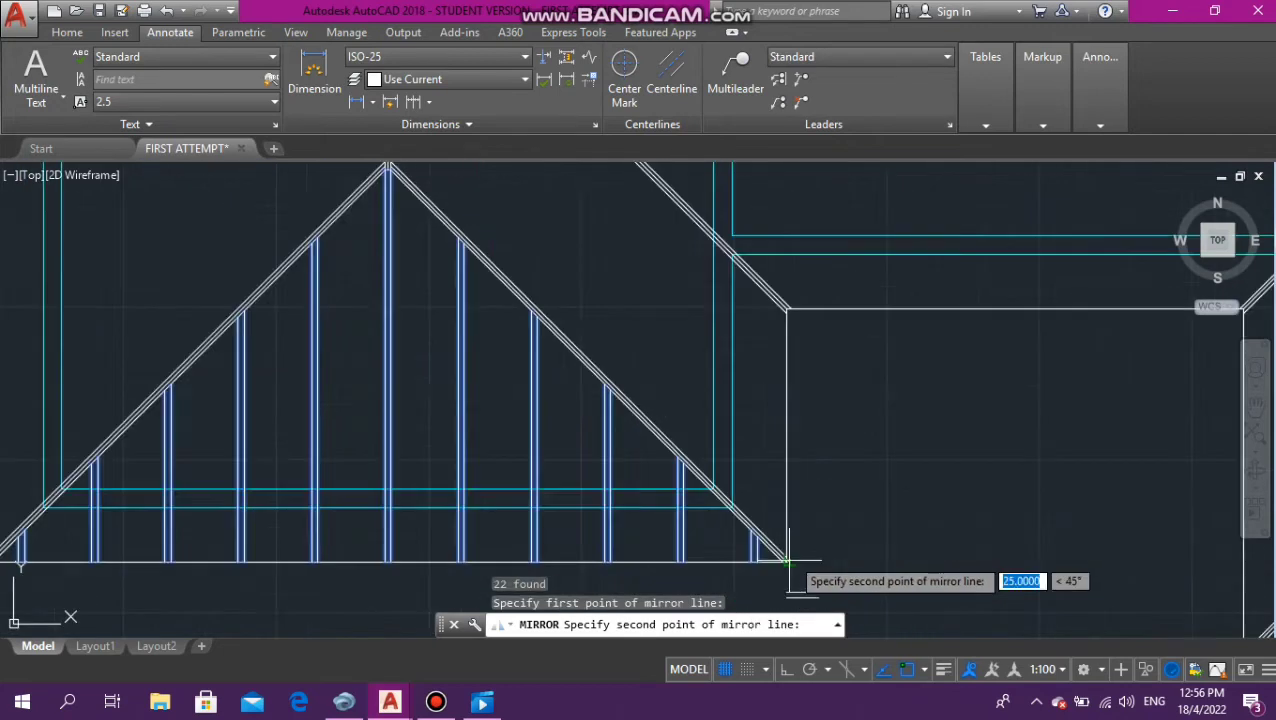
scroll(794, 557, down, 4)
scroll(653, 456, up, 6)
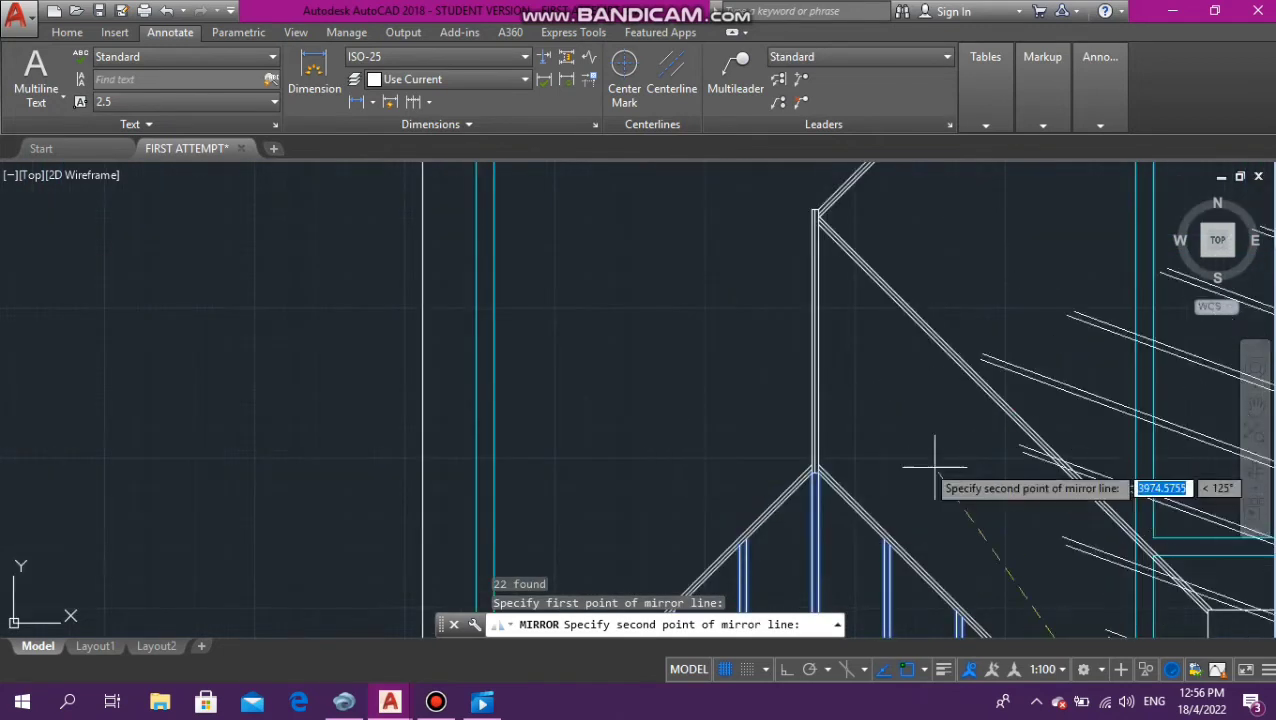
scroll(930, 452, up, 5)
scroll(698, 427, down, 4)
scroll(661, 465, up, 6)
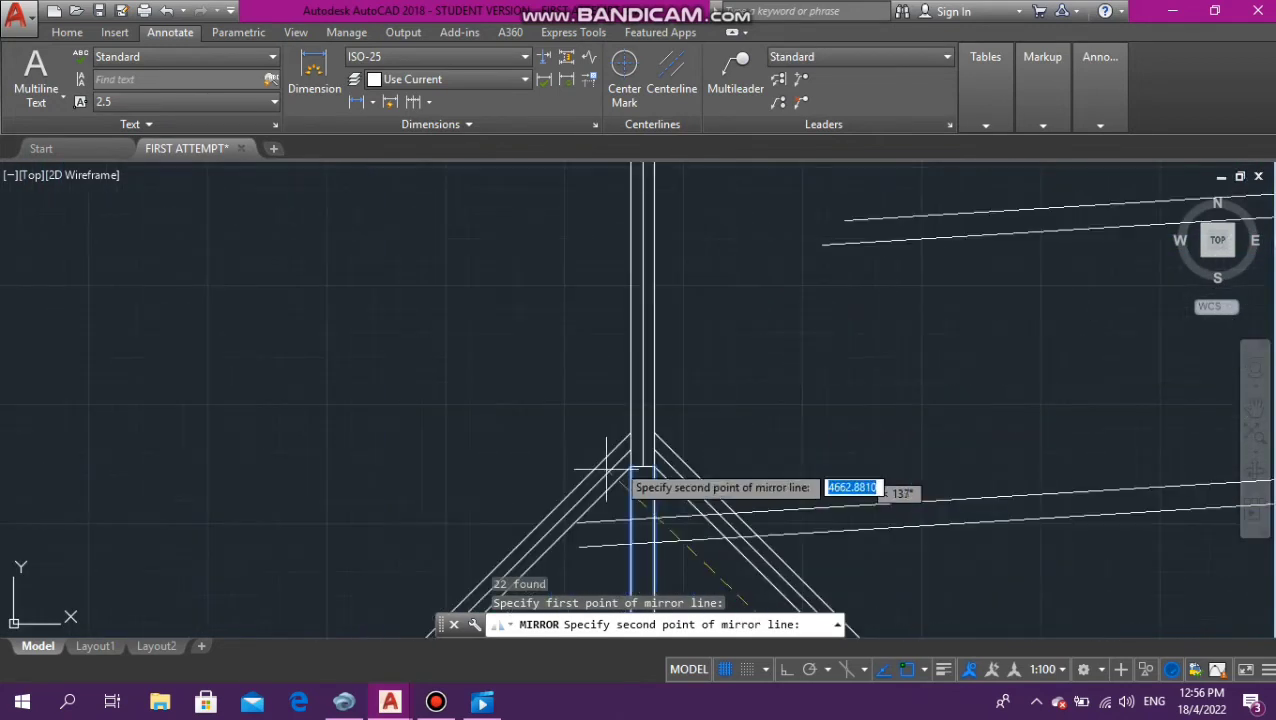
scroll(616, 460, up, 4)
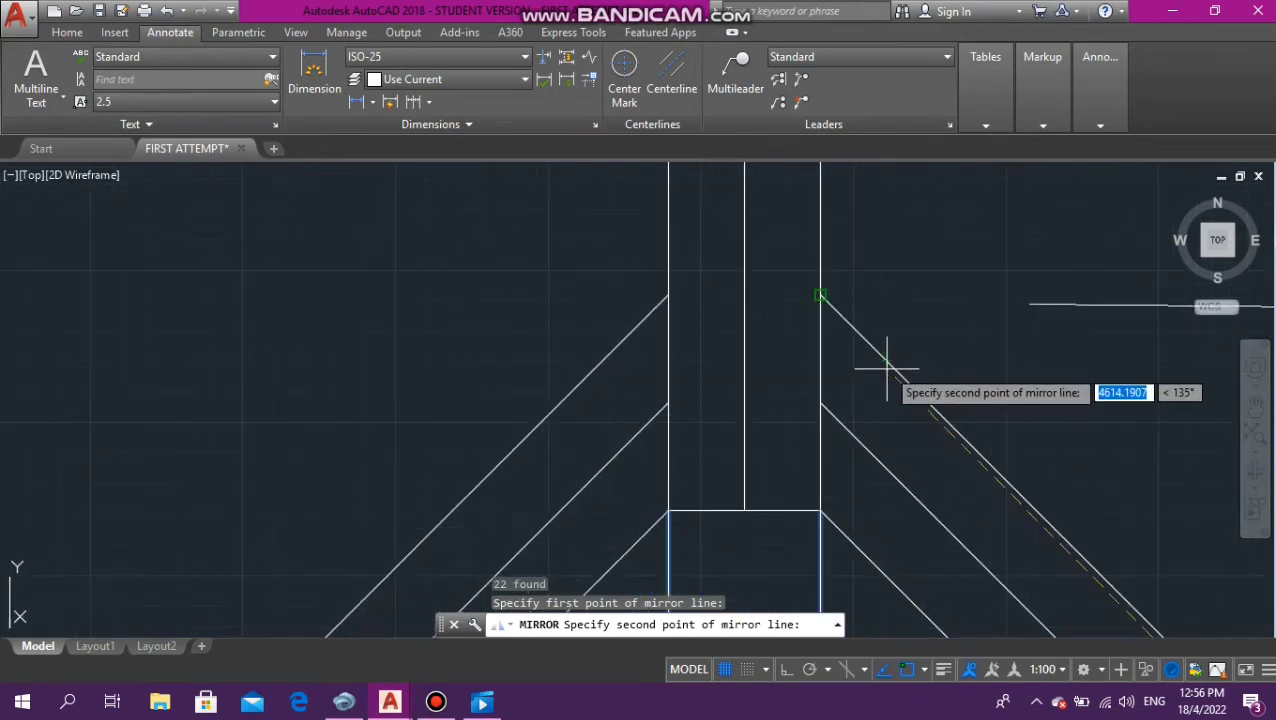
click(820, 403)
scroll(795, 410, down, 4)
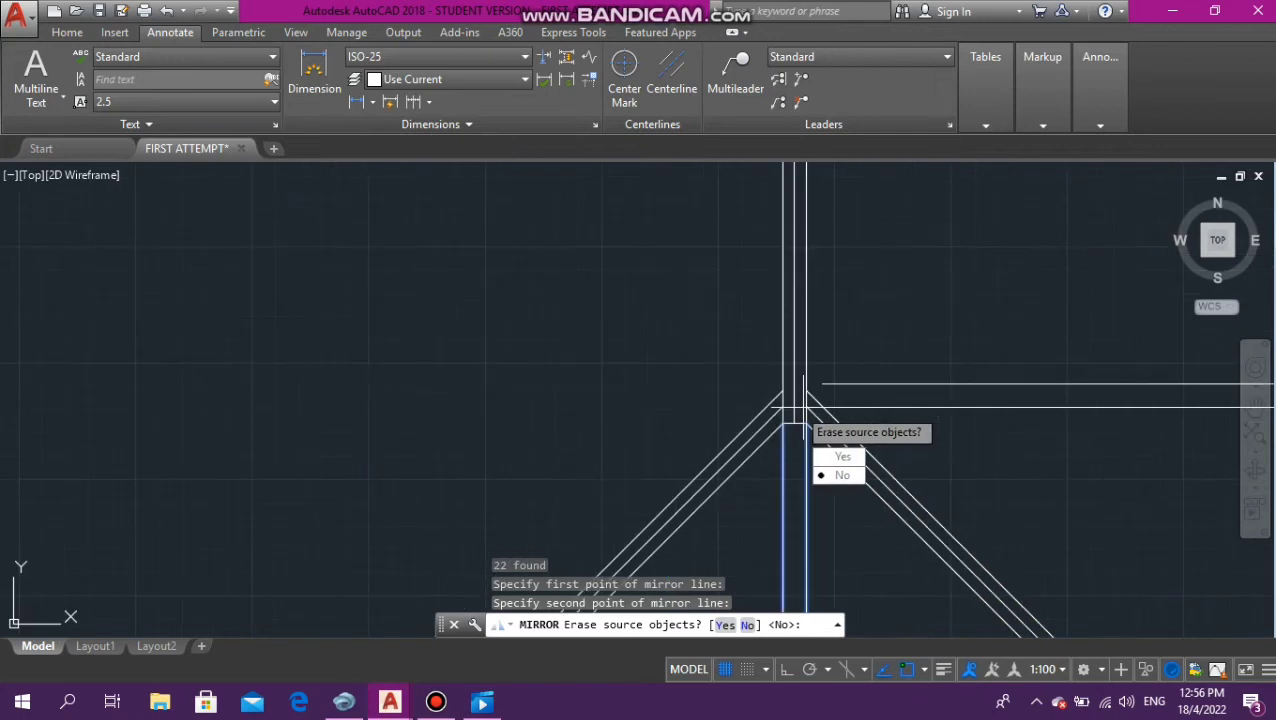
scroll(760, 368, down, 4)
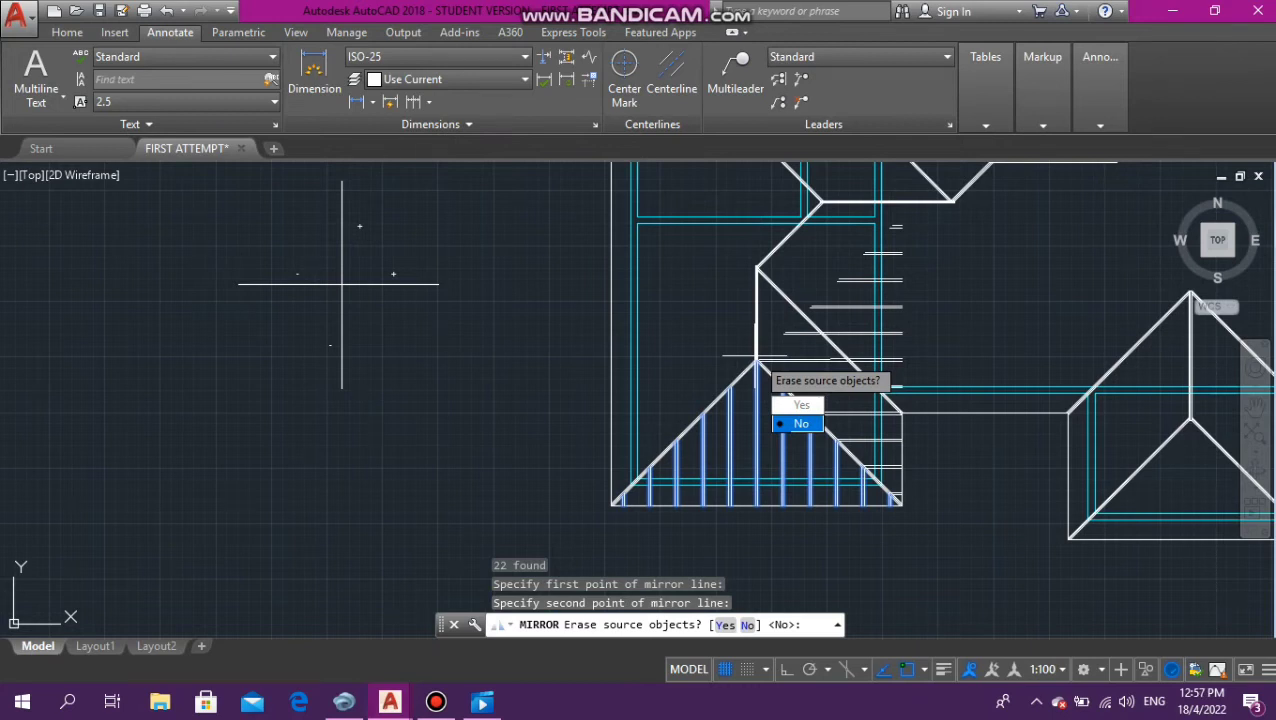
click(801, 423)
scroll(806, 410, down, 3)
scroll(888, 464, up, 6)
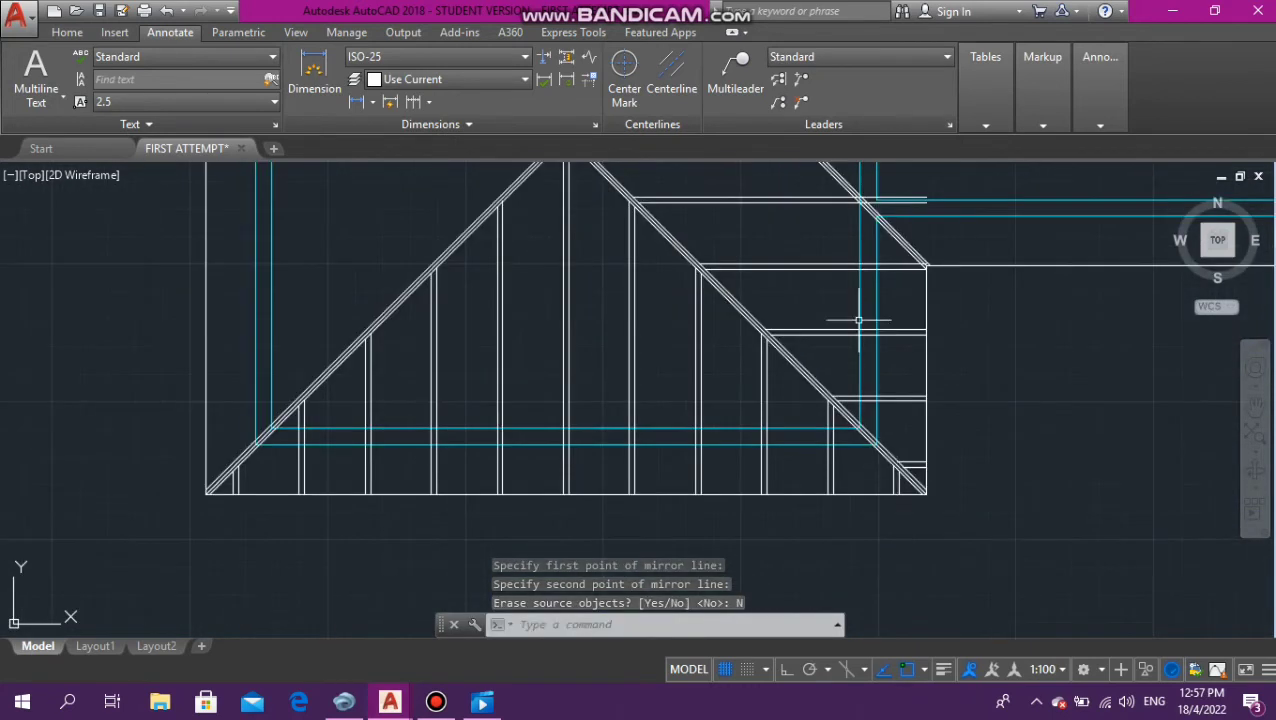
Inspect the mirrored rafter pairs along the southwest wing's east hip, east eave and valley, and the existing rafters along its south eave
scroll(860, 322, down, 3)
scroll(809, 183, up, 4)
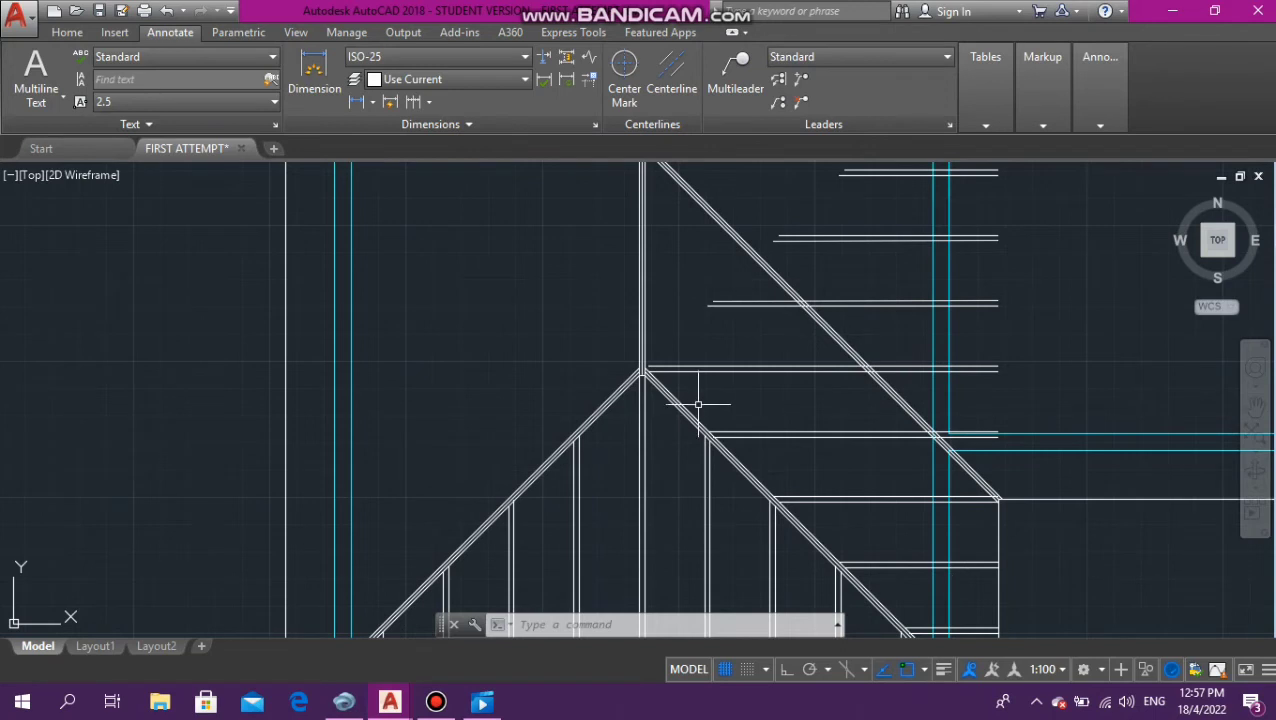
scroll(128, 233, down, 5)
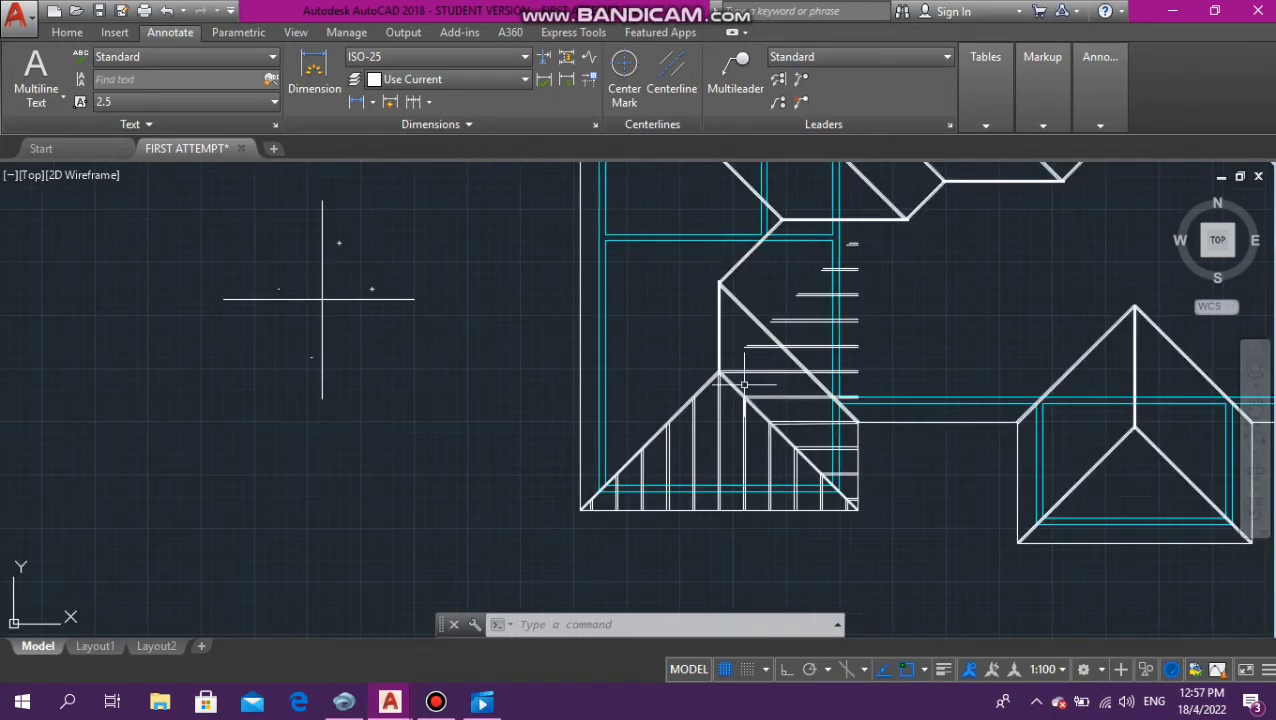
scroll(656, 480, up, 4)
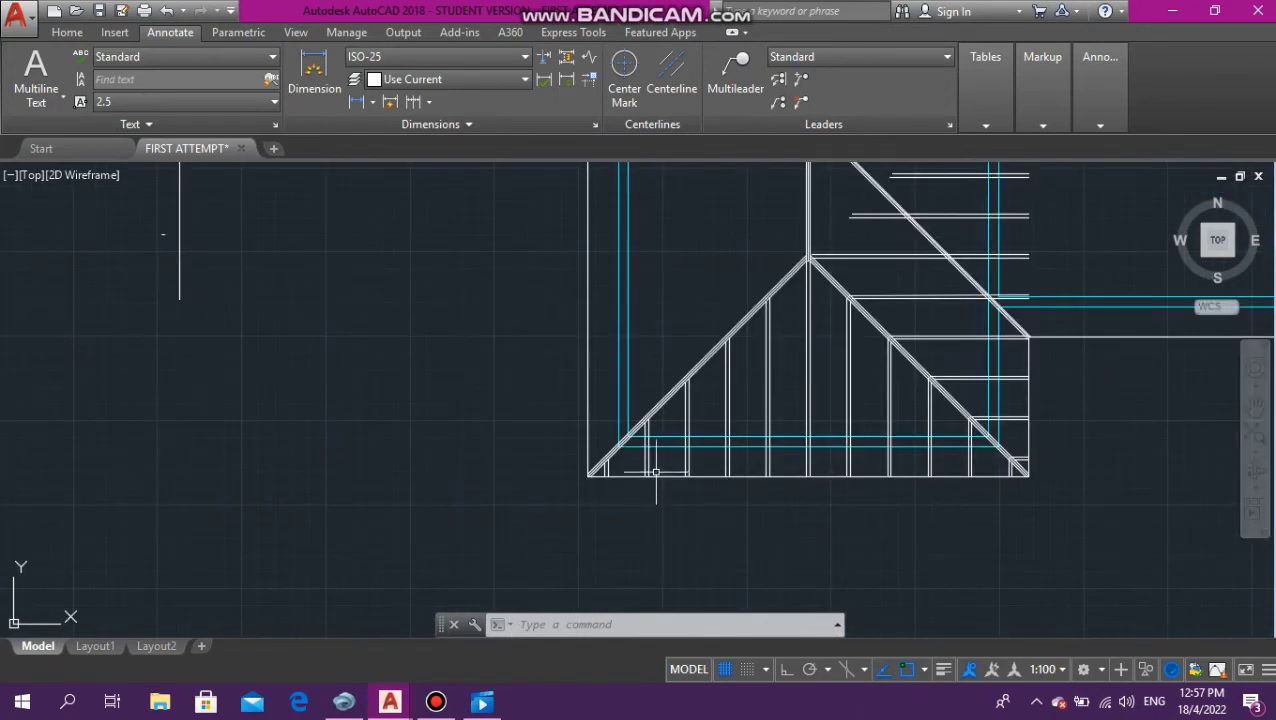
scroll(682, 480, up, 5)
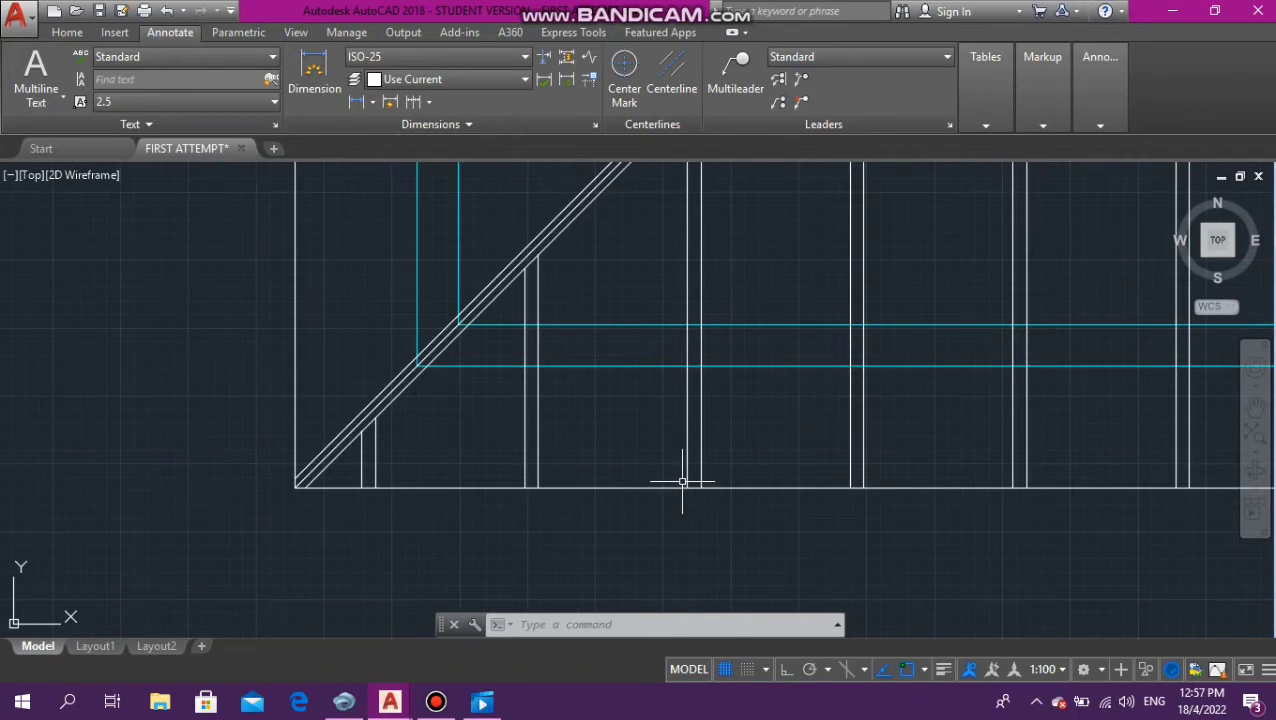
click(621, 484)
click(622, 490)
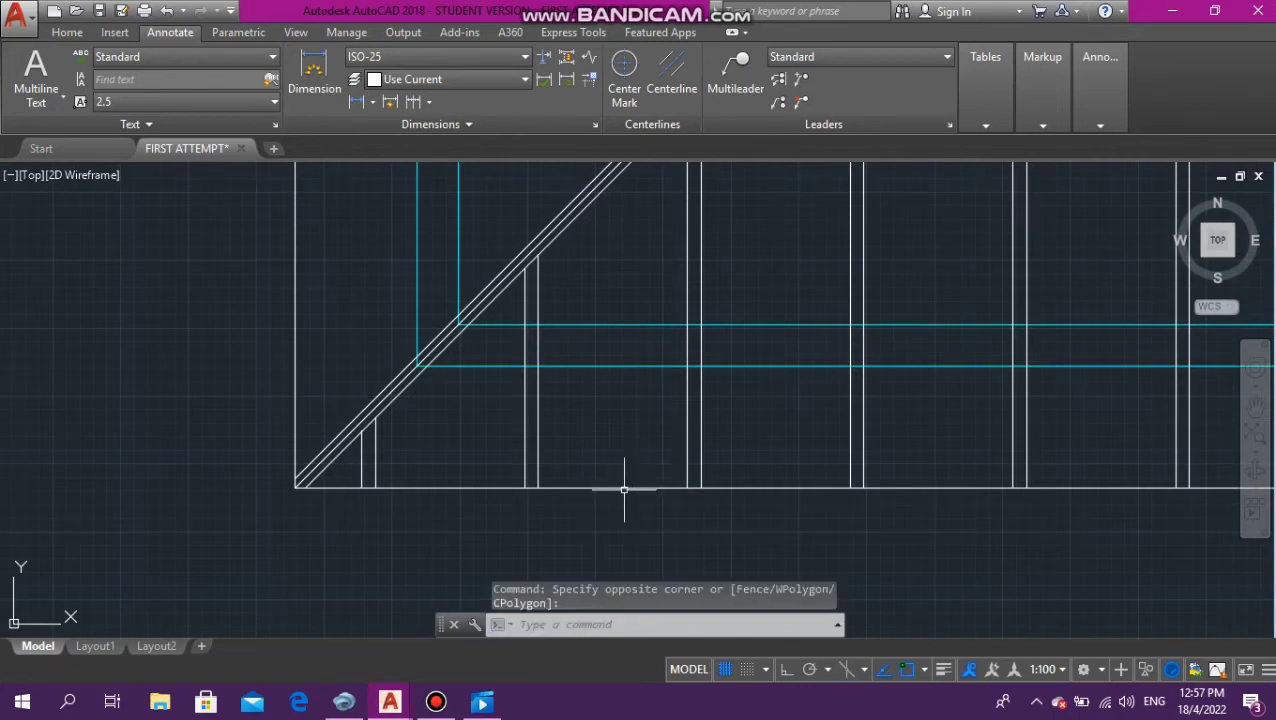
scroll(616, 490, down, 3)
key(Escape)
key(Escape)
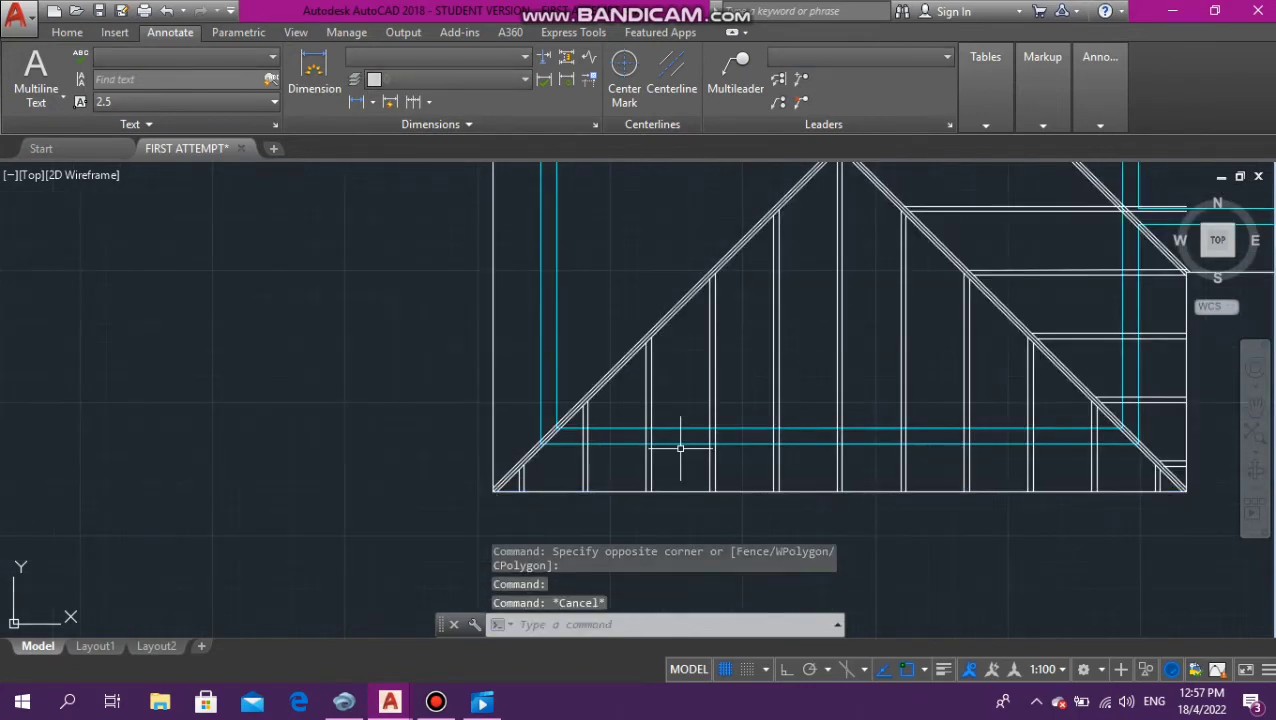
scroll(905, 351, down, 4)
scroll(1024, 323, up, 4)
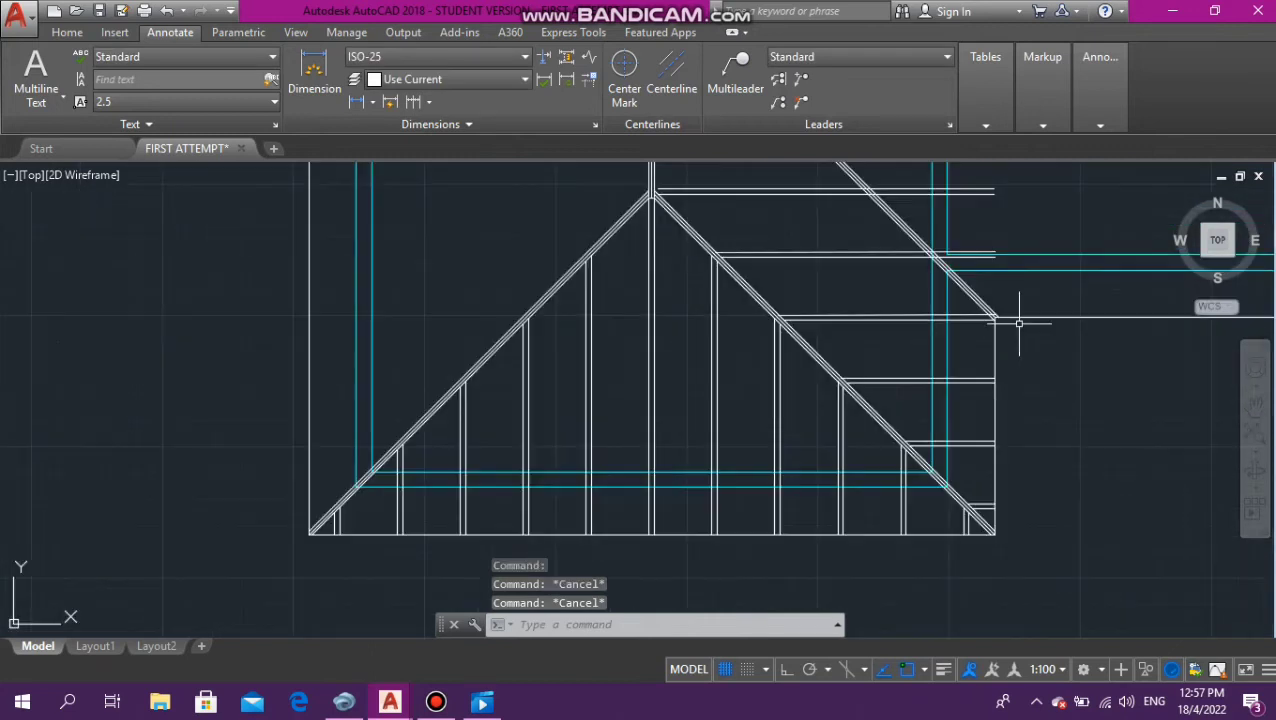
scroll(1013, 376, up, 3)
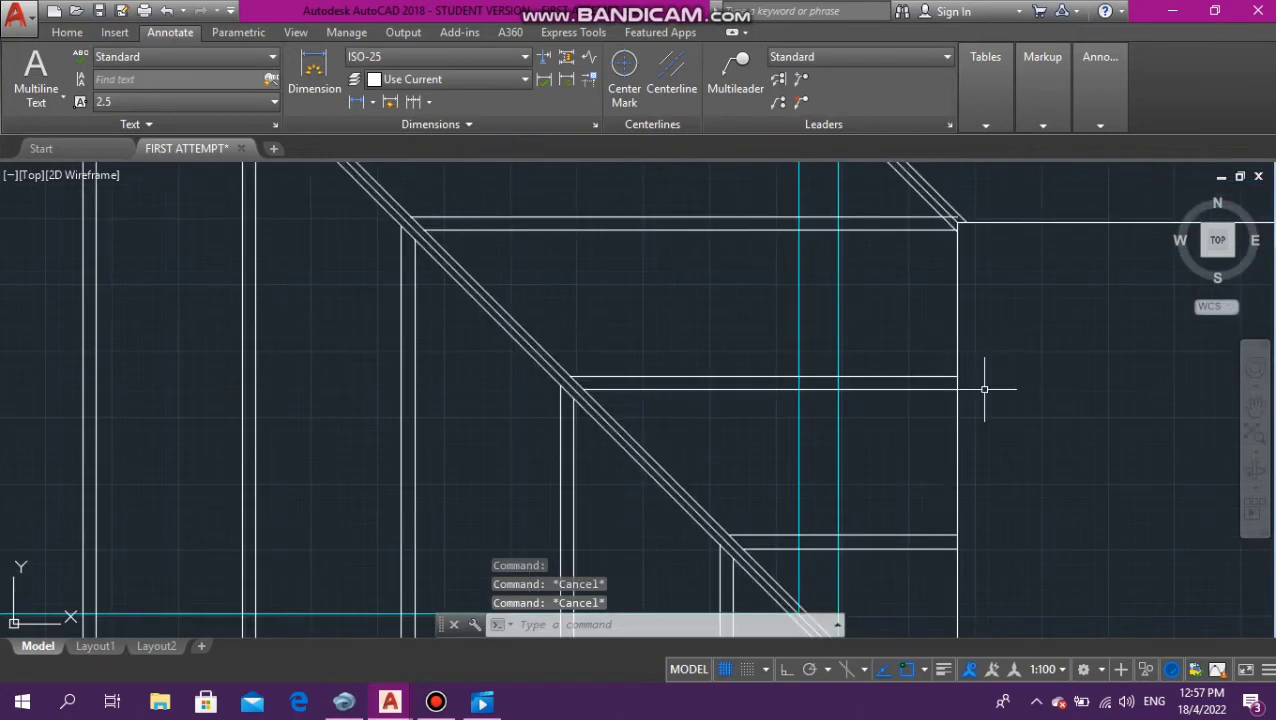
click(957, 451)
key(Escape)
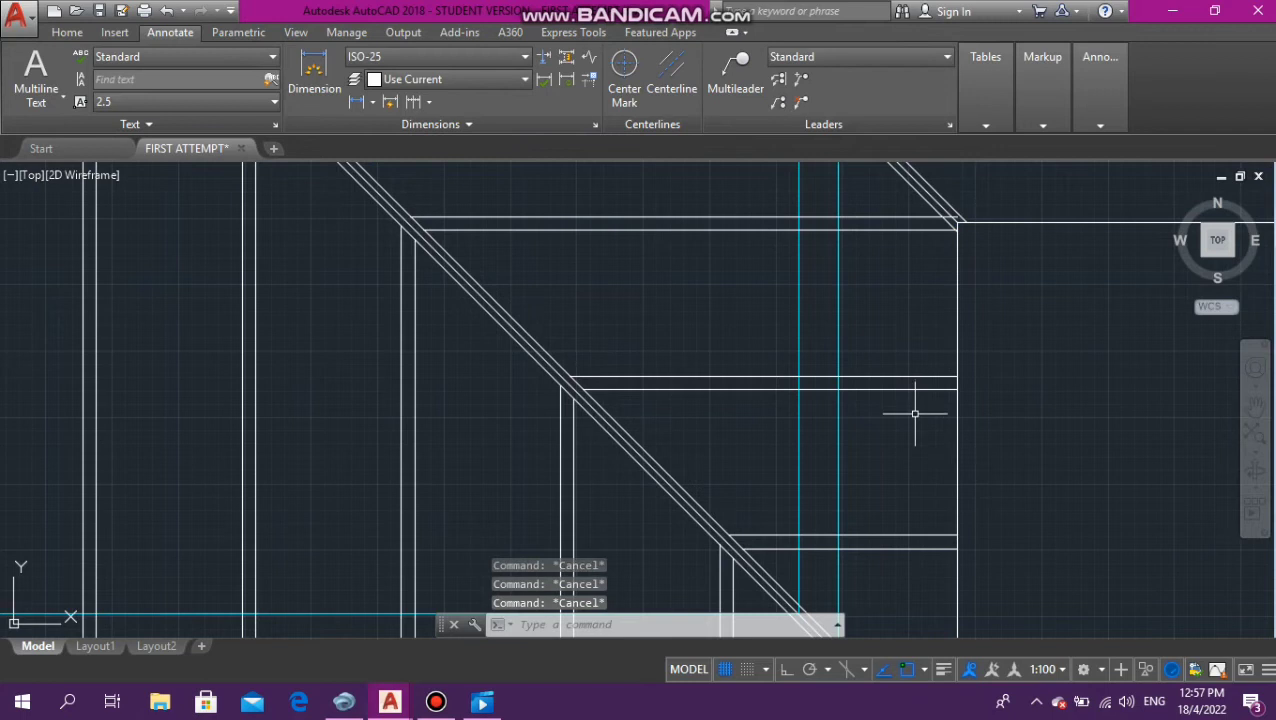
scroll(914, 413, down, 5)
scroll(857, 286, up, 6)
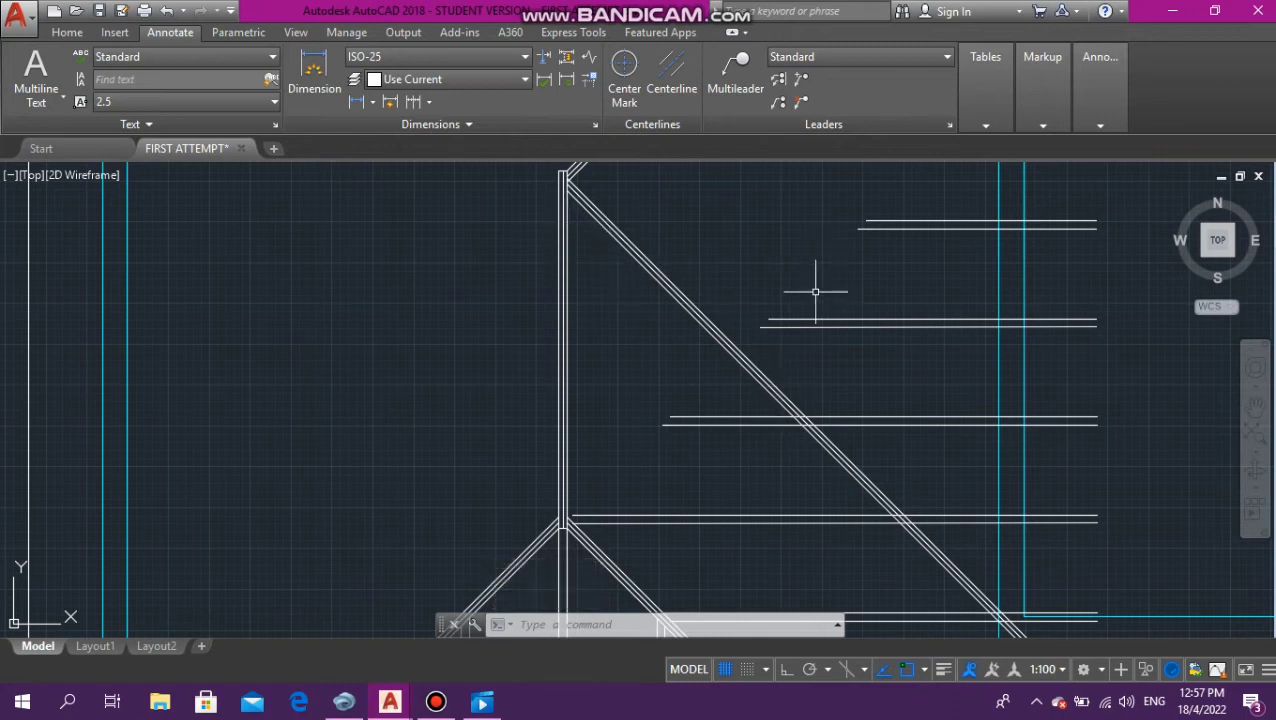
scroll(815, 291, down, 4)
scroll(719, 291, up, 4)
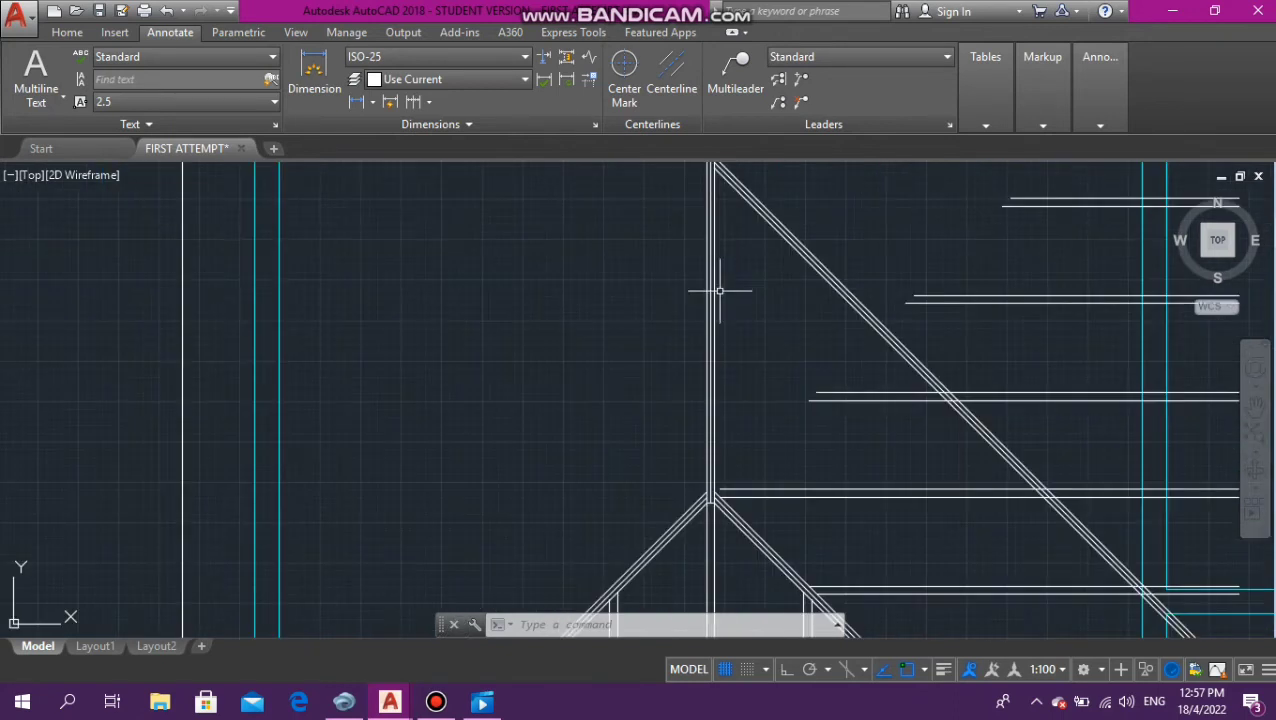
Extend the rafter pair at the southwest wing ridge's south end to the ridge's east line, using that line as the boundary edge
scroll(715, 295, up, 4)
scroll(715, 299, down, 6)
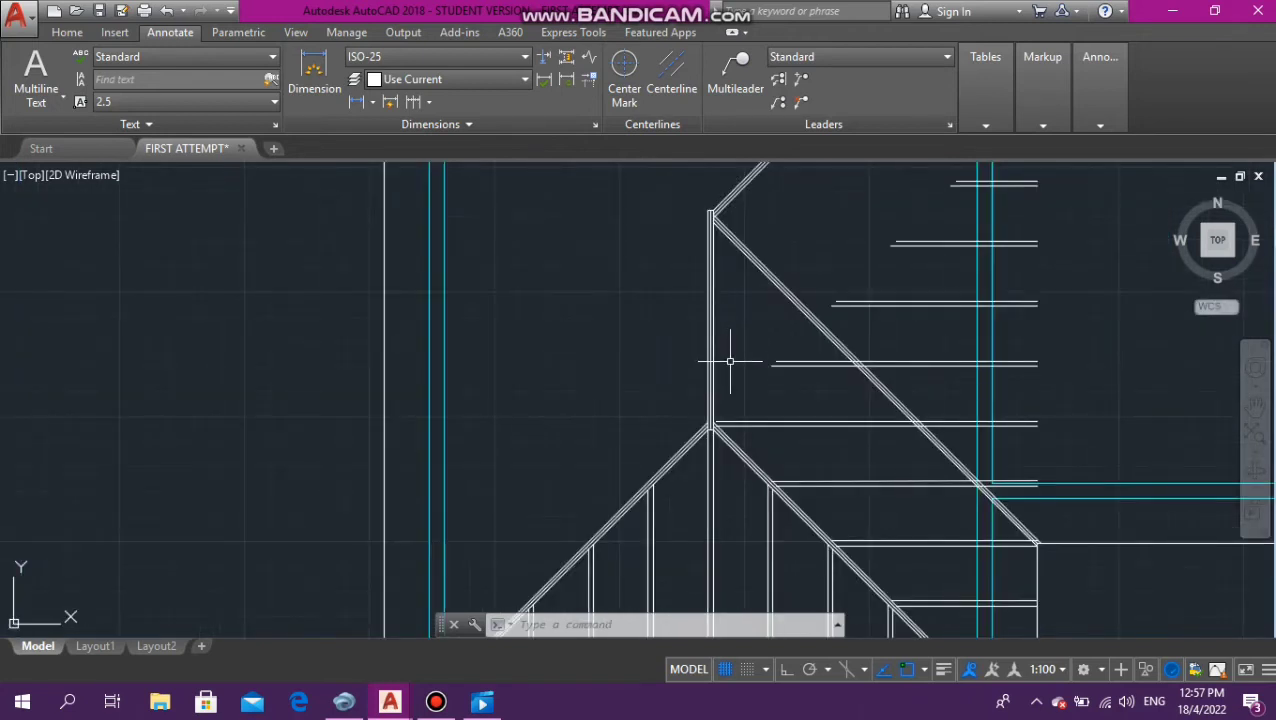
scroll(713, 381, up, 5)
scroll(656, 541, up, 5)
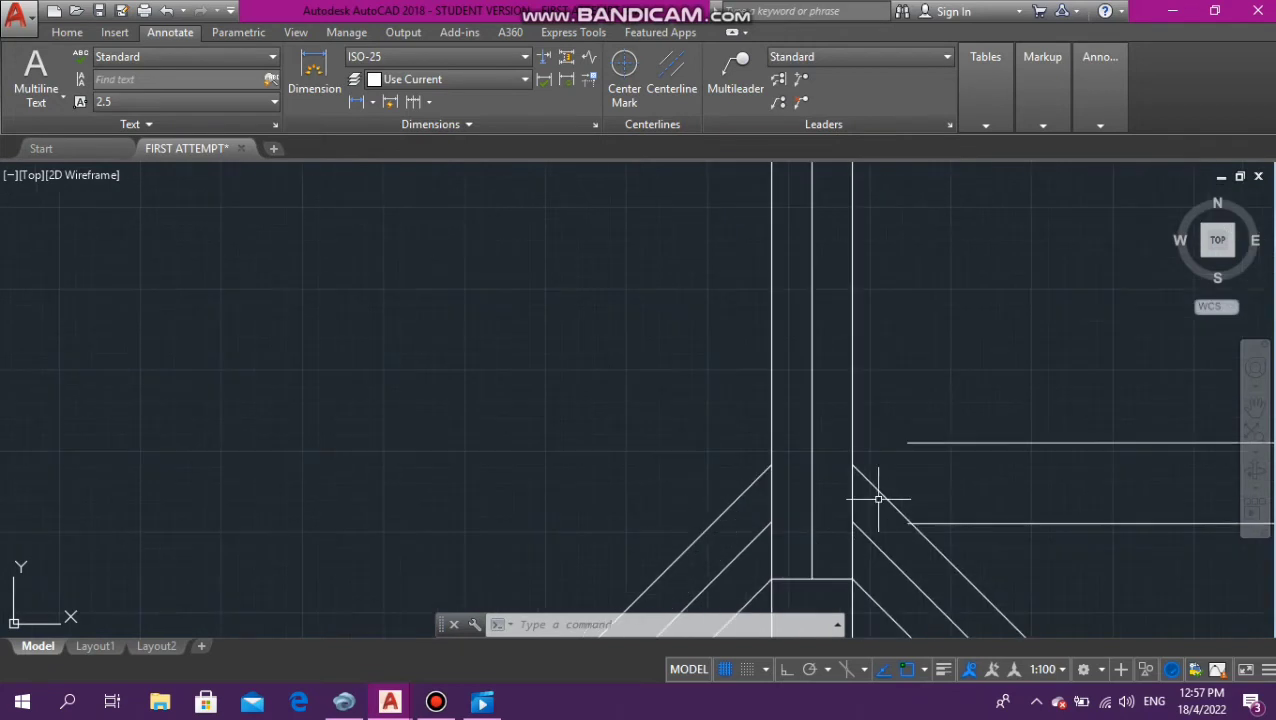
scroll(851, 491, down, 5)
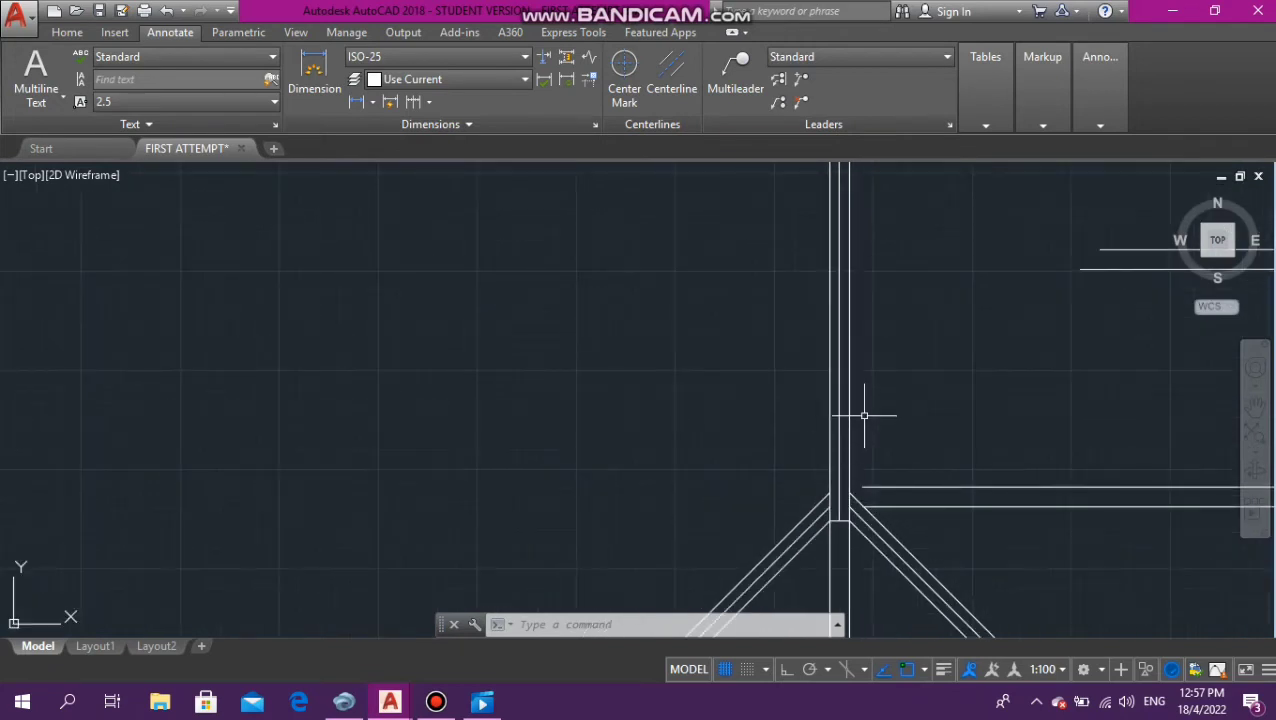
scroll(819, 462, down, 4)
scroll(849, 385, up, 4)
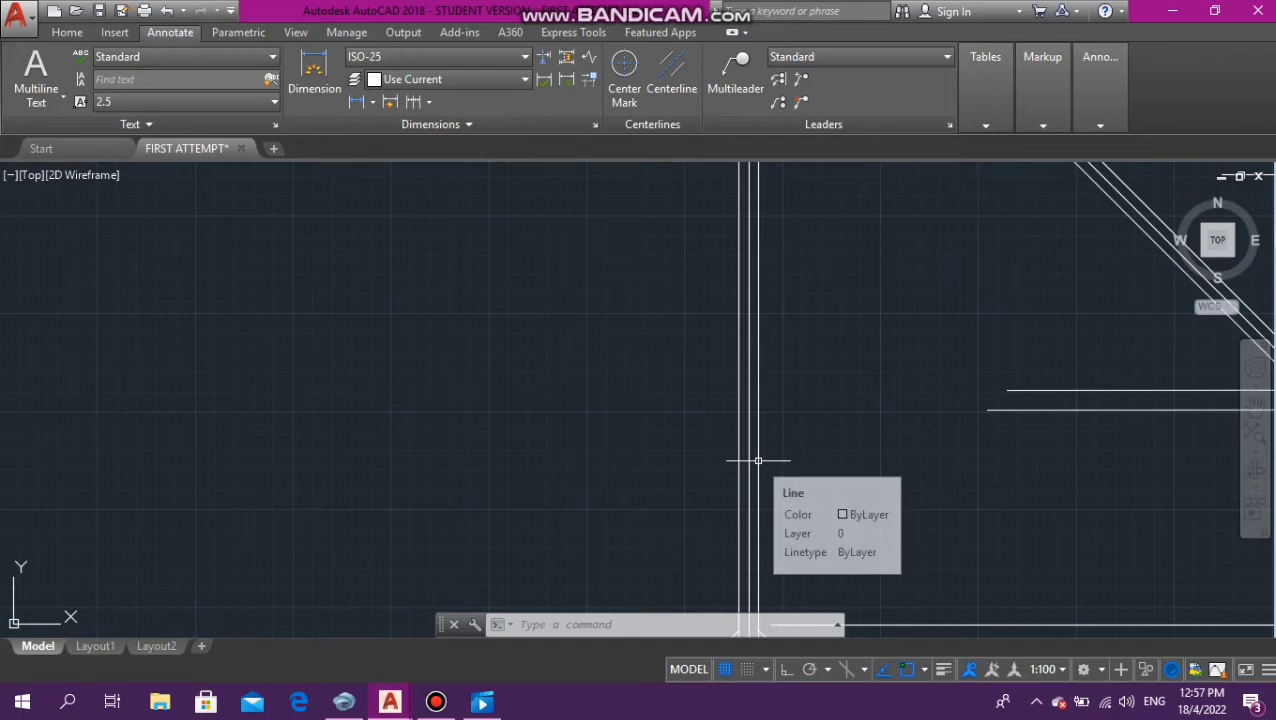
click(758, 460)
scroll(828, 324, down, 3)
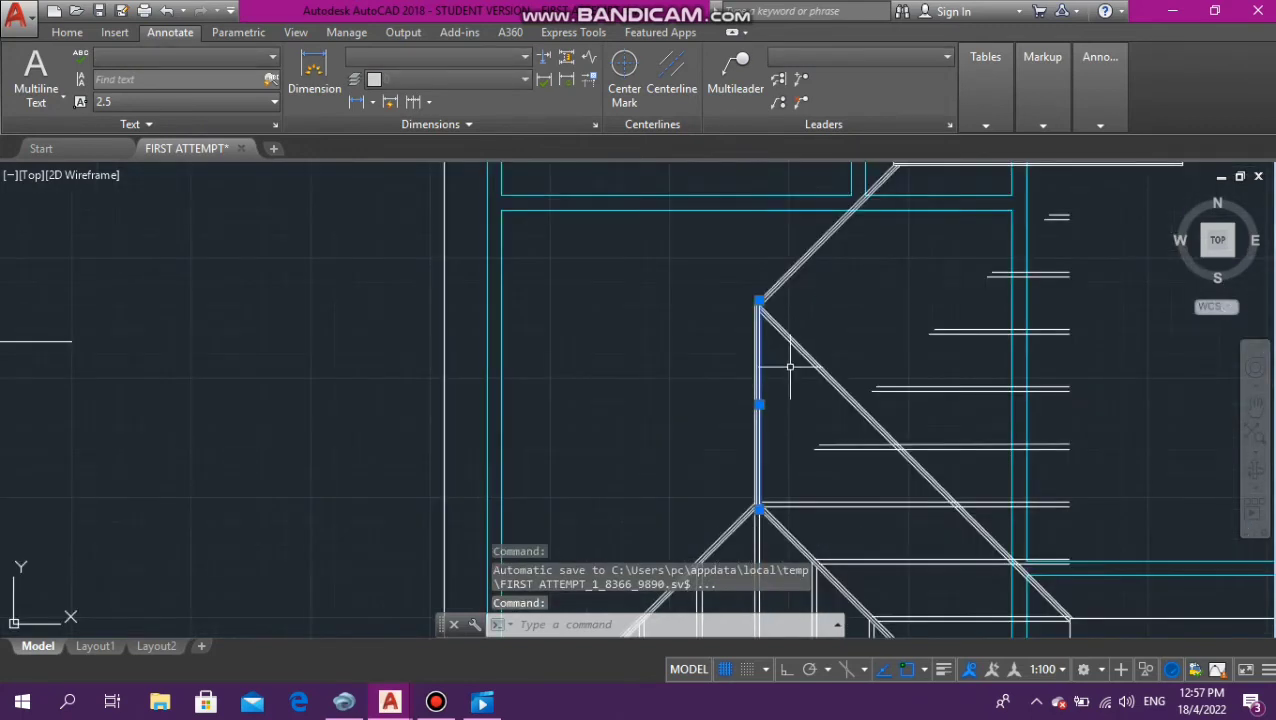
scroll(773, 417, up, 2)
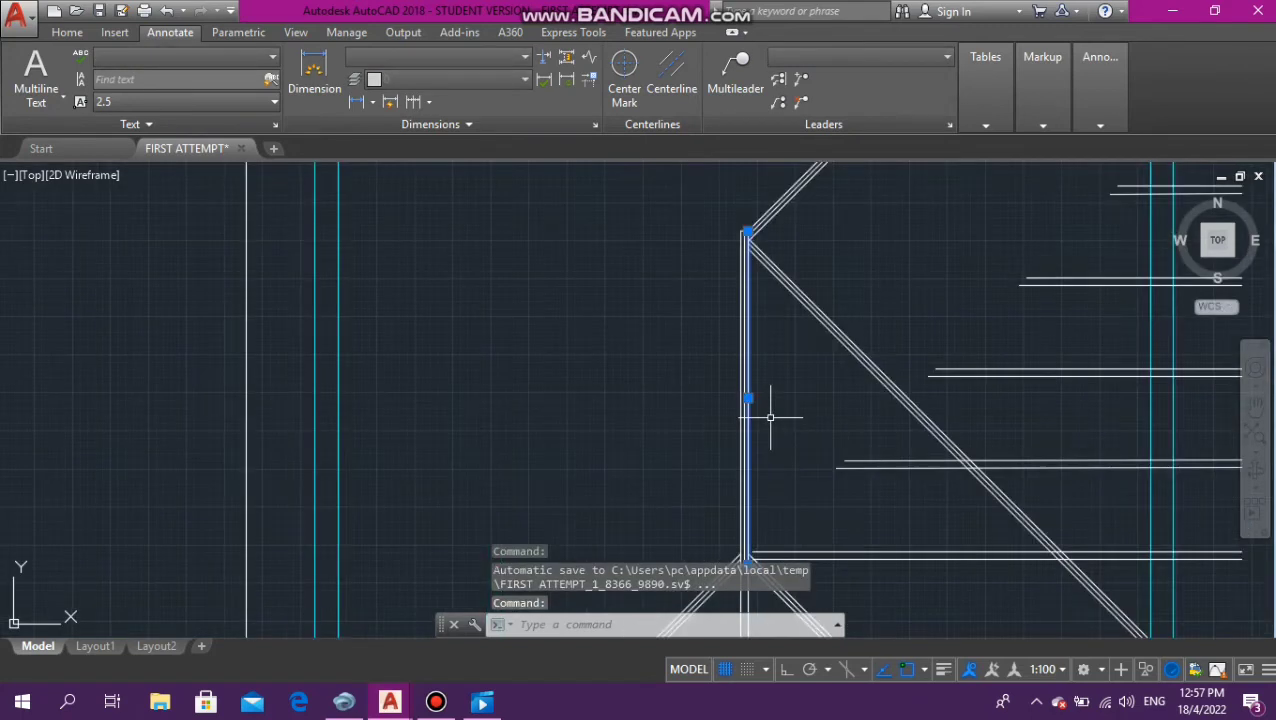
text(EX)
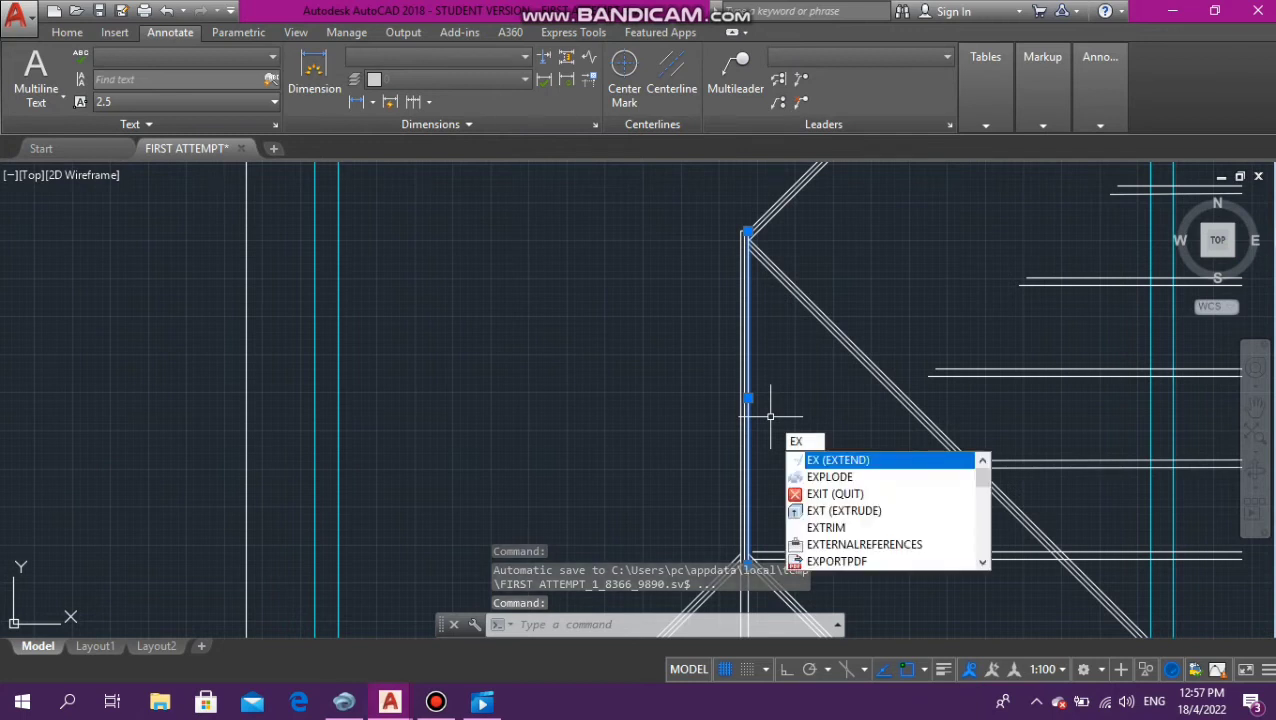
key(Return)
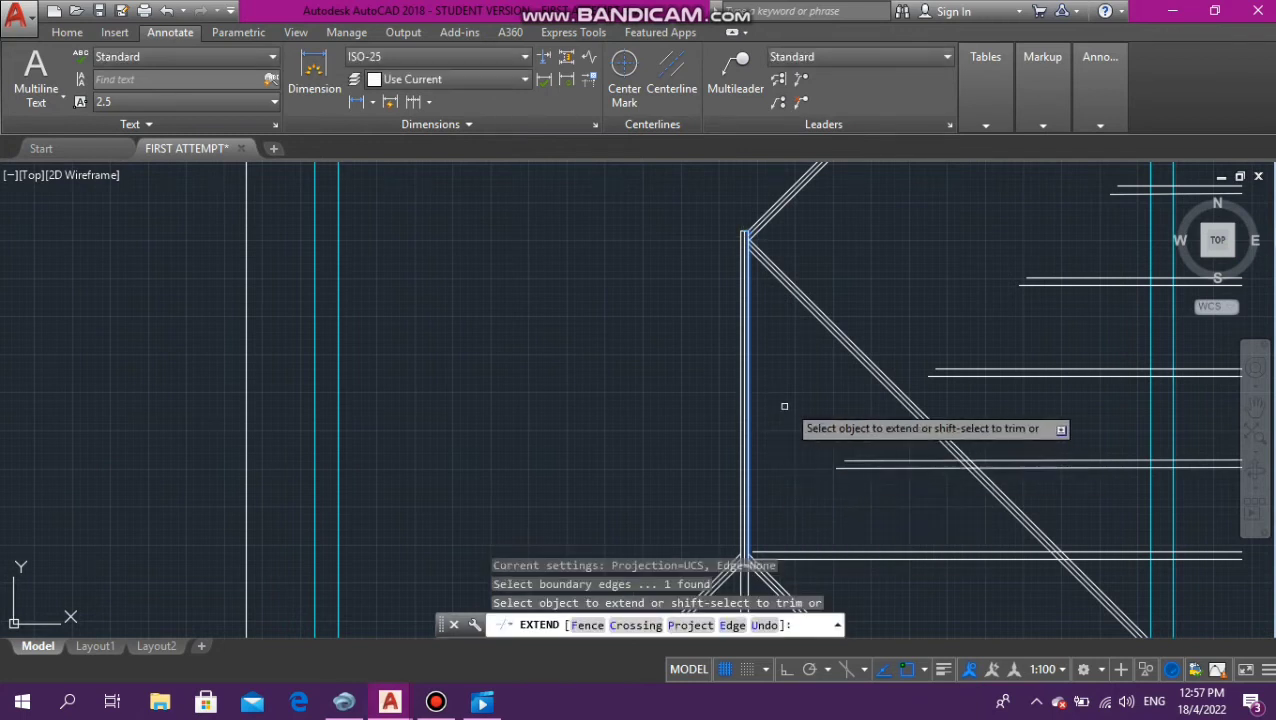
scroll(800, 420, down, 3)
scroll(815, 448, up, 2)
scroll(818, 452, up, 4)
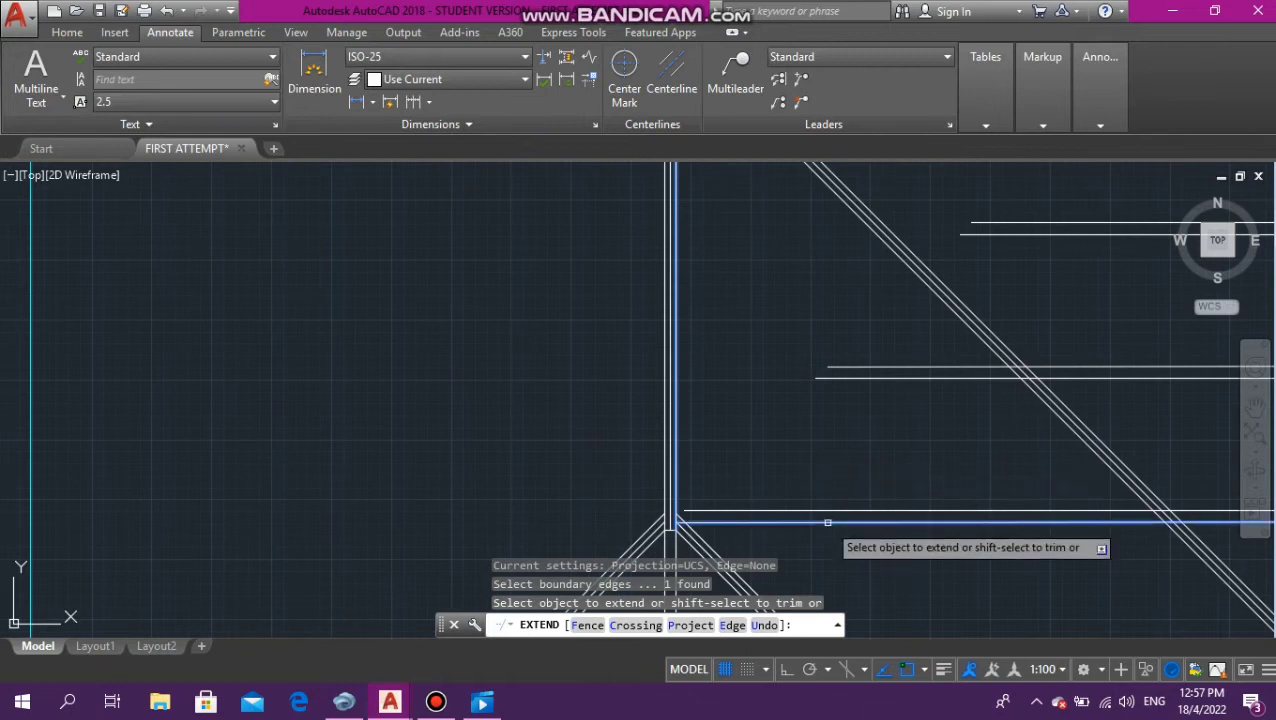
scroll(831, 421, down, 3)
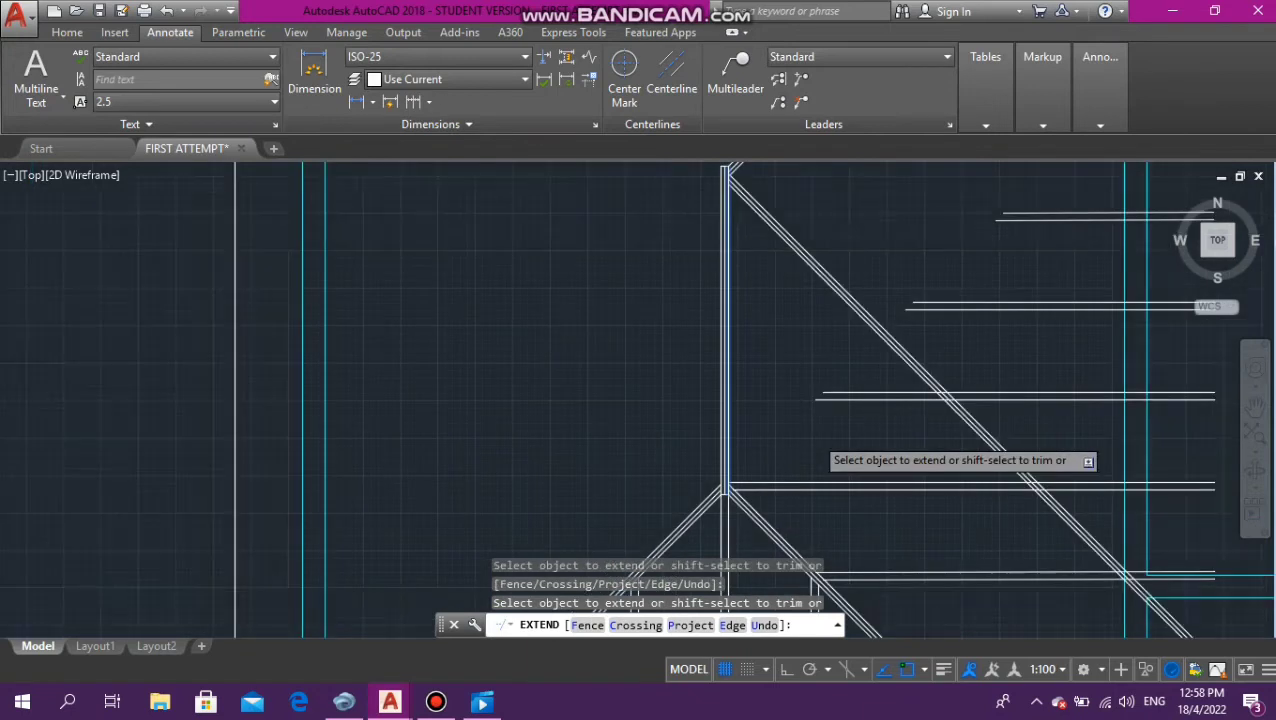
Extend the next three rafter pairs to the north up to the ridge's east line and end the Extend command
click(836, 423)
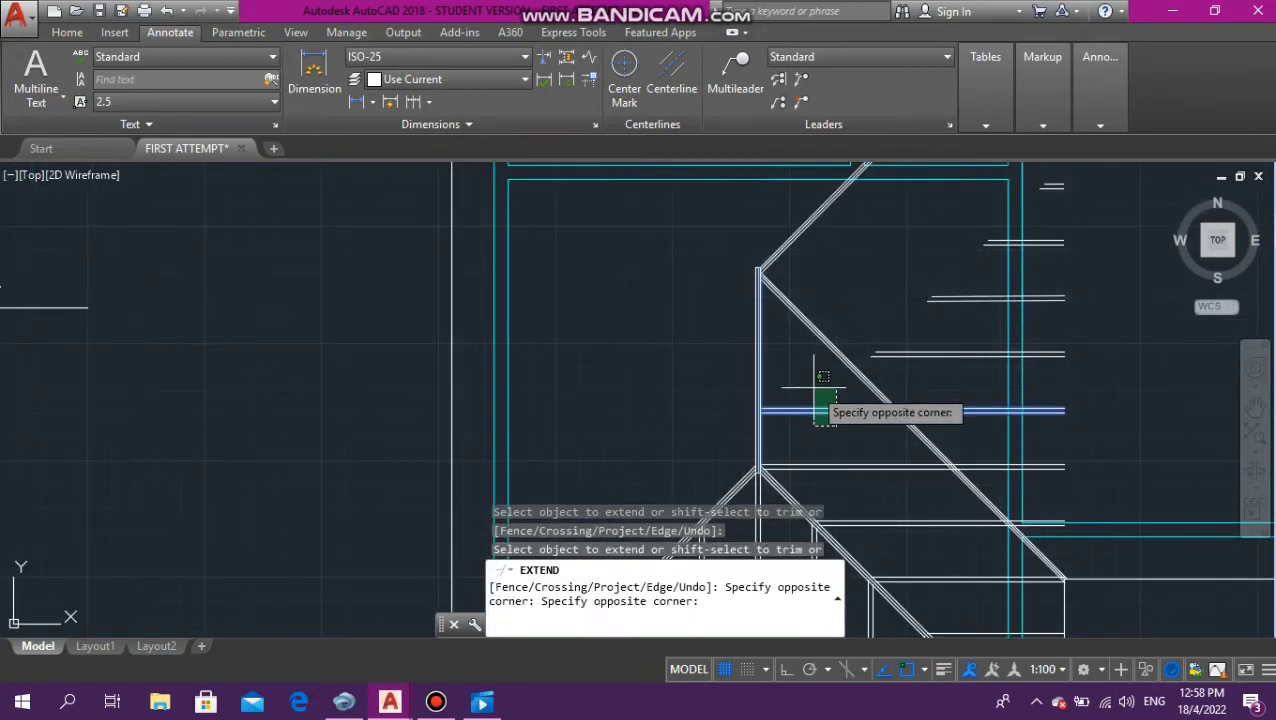
click(823, 377)
click(931, 368)
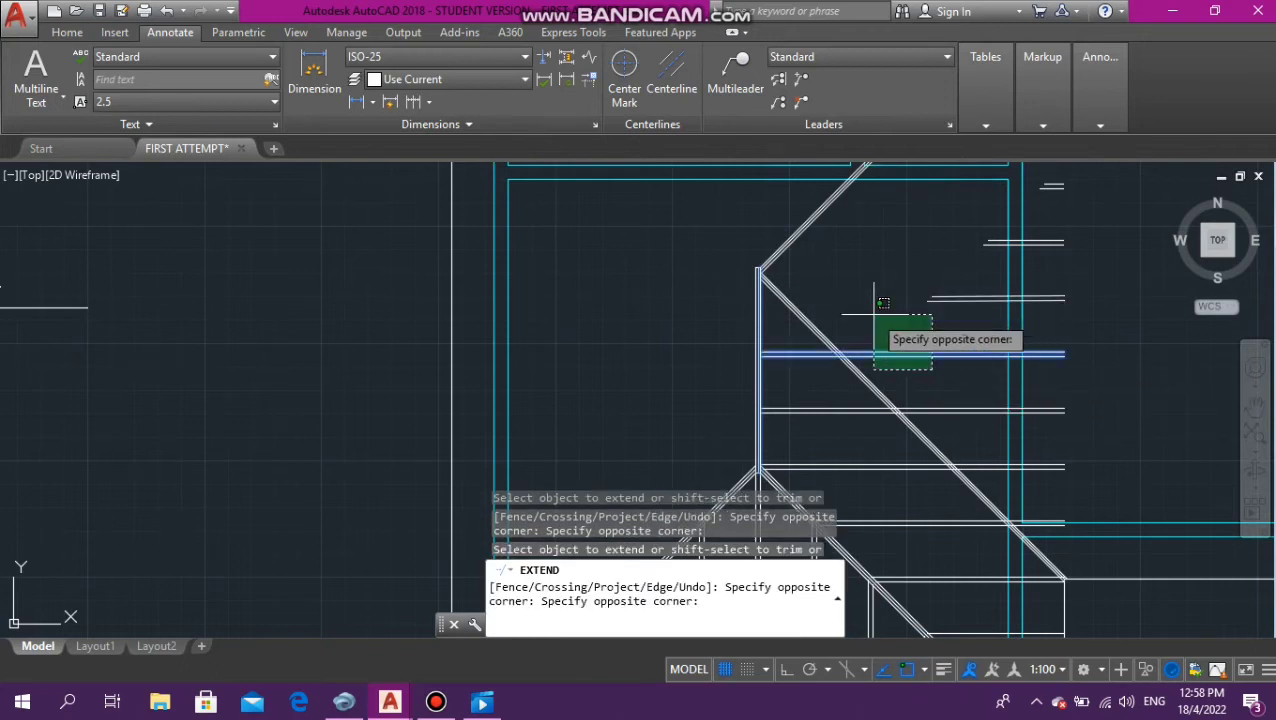
click(904, 216)
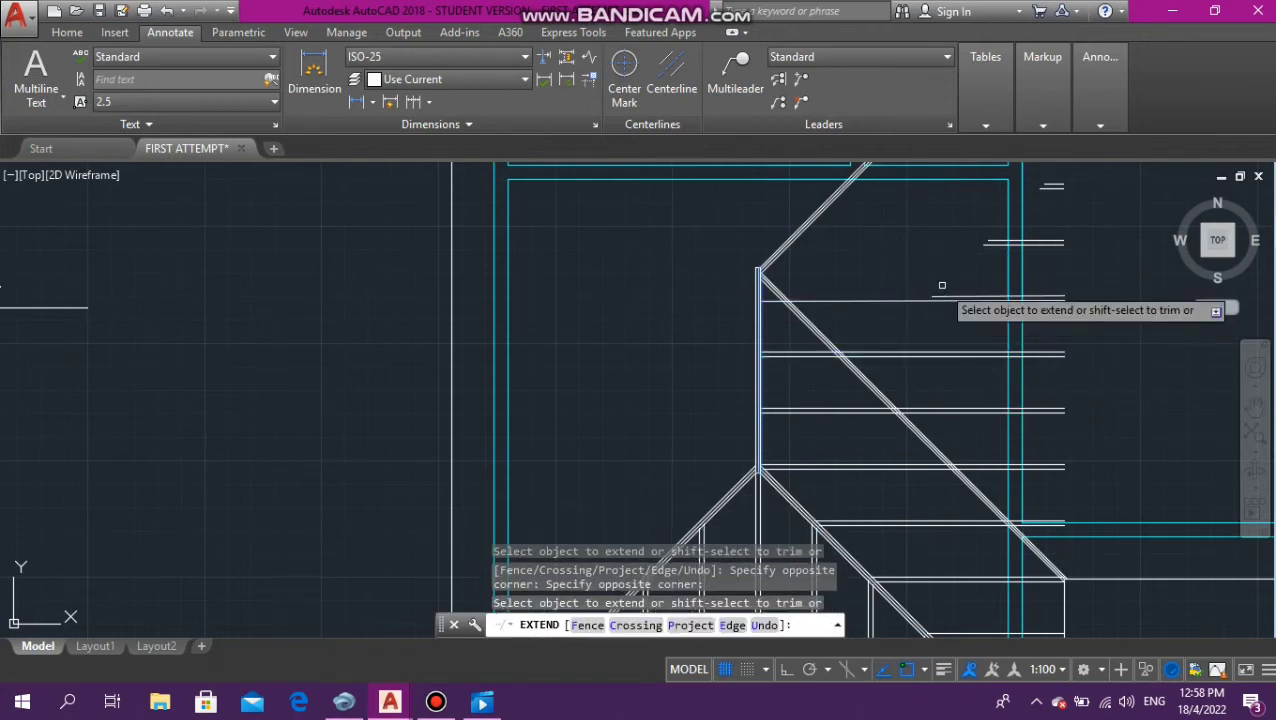
click(934, 298)
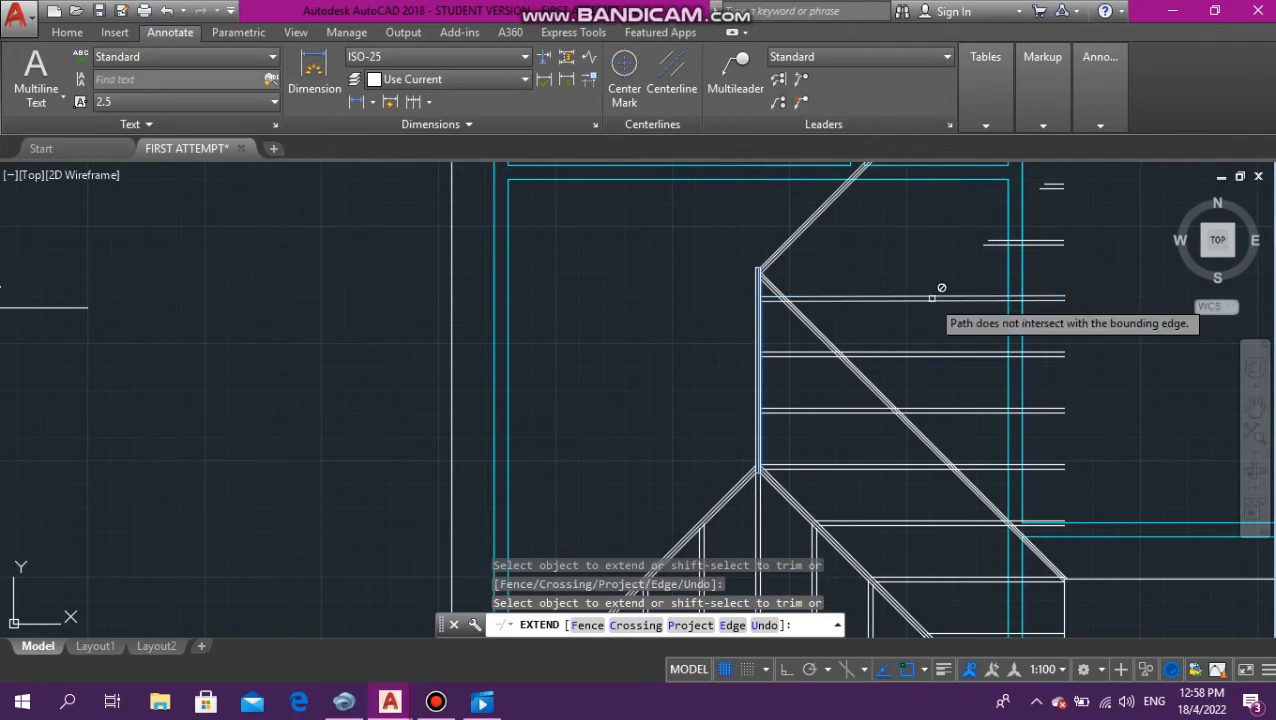
key(Escape)
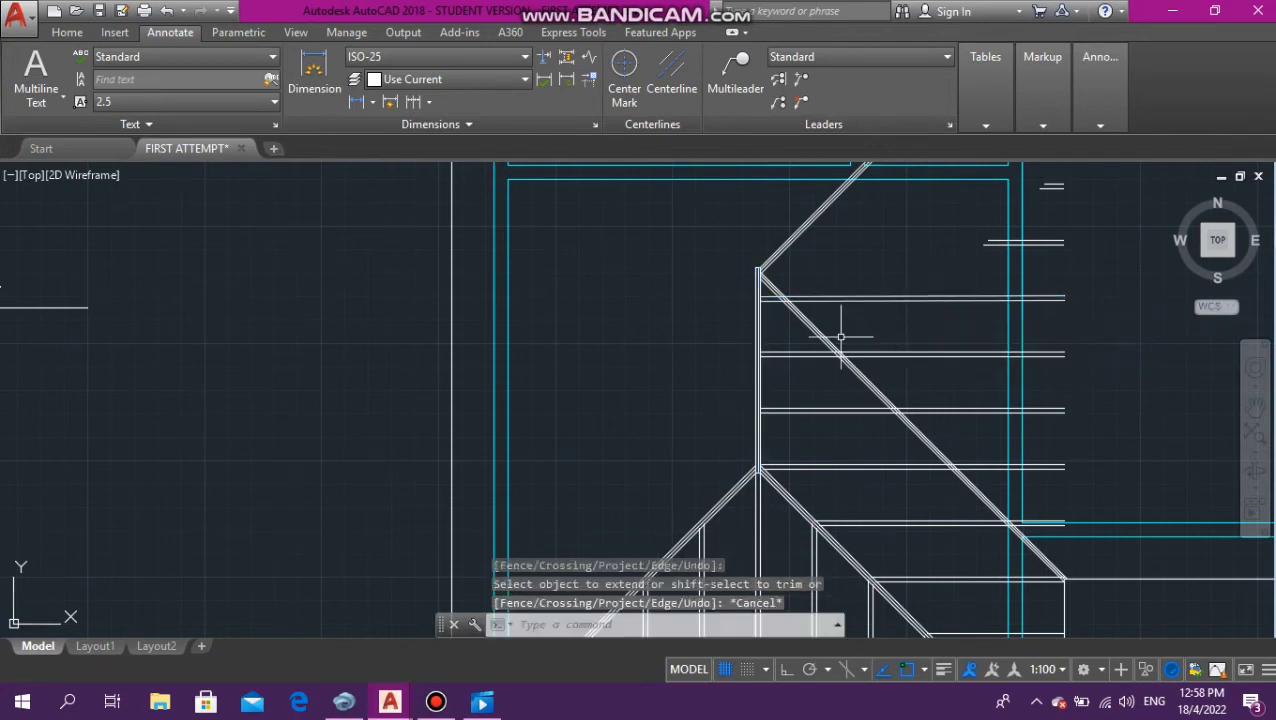
key(Escape)
key(Escape)
key(Escape)
Trim the four extended rafter pairs east of the valley, using the valley's southwest line as the cutting edge
scroll(827, 342, up, 4)
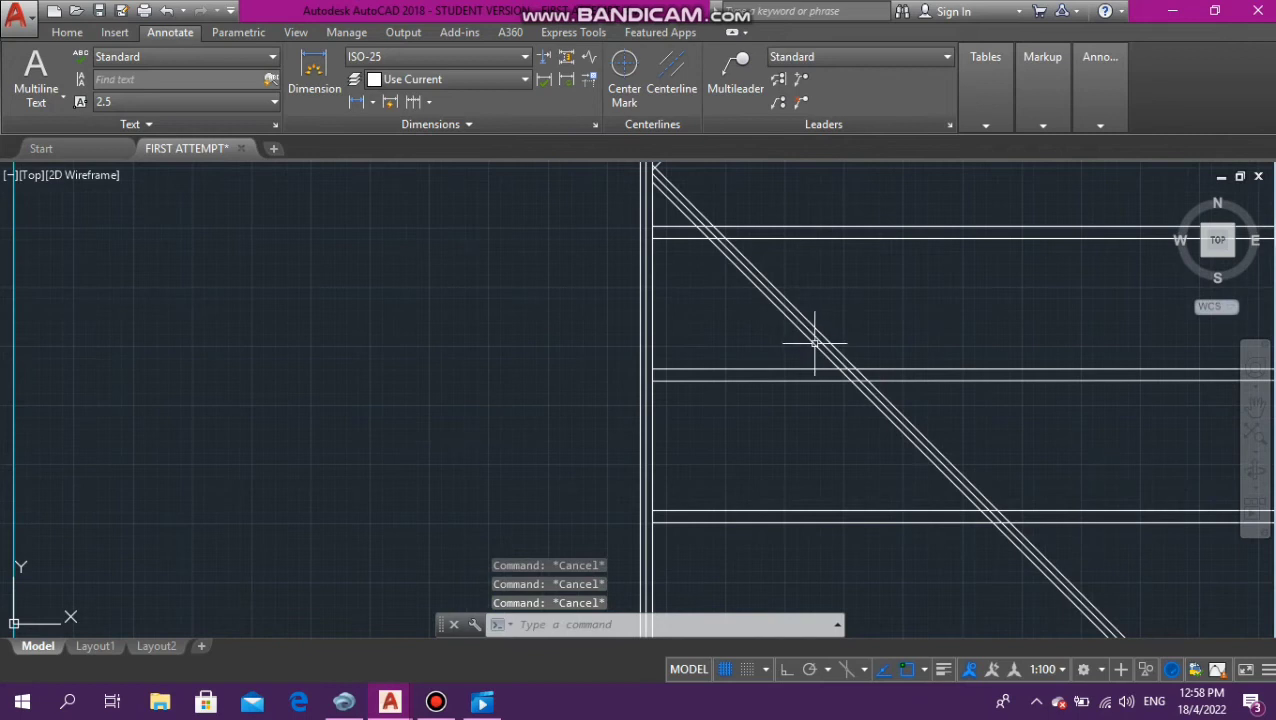
scroll(815, 343, down, 2)
scroll(823, 327, down, 4)
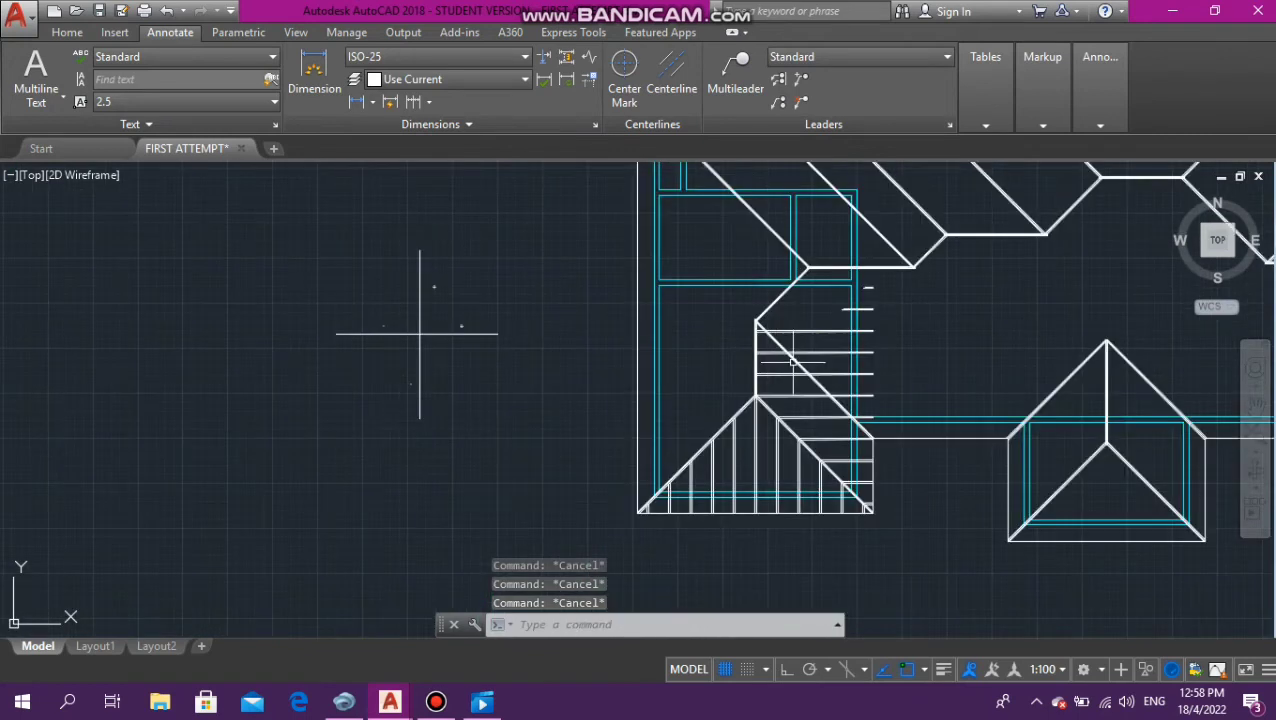
scroll(792, 362, up, 6)
scroll(779, 355, up, 4)
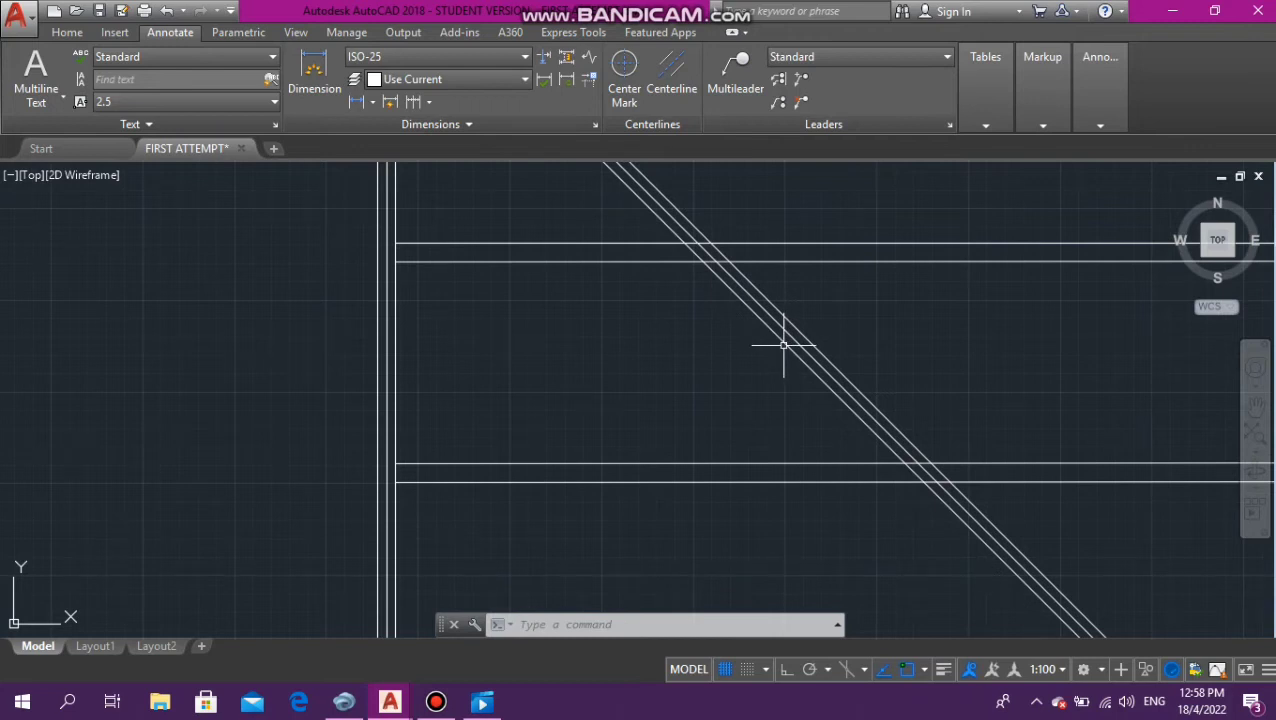
click(800, 350)
scroll(746, 378, down, 6)
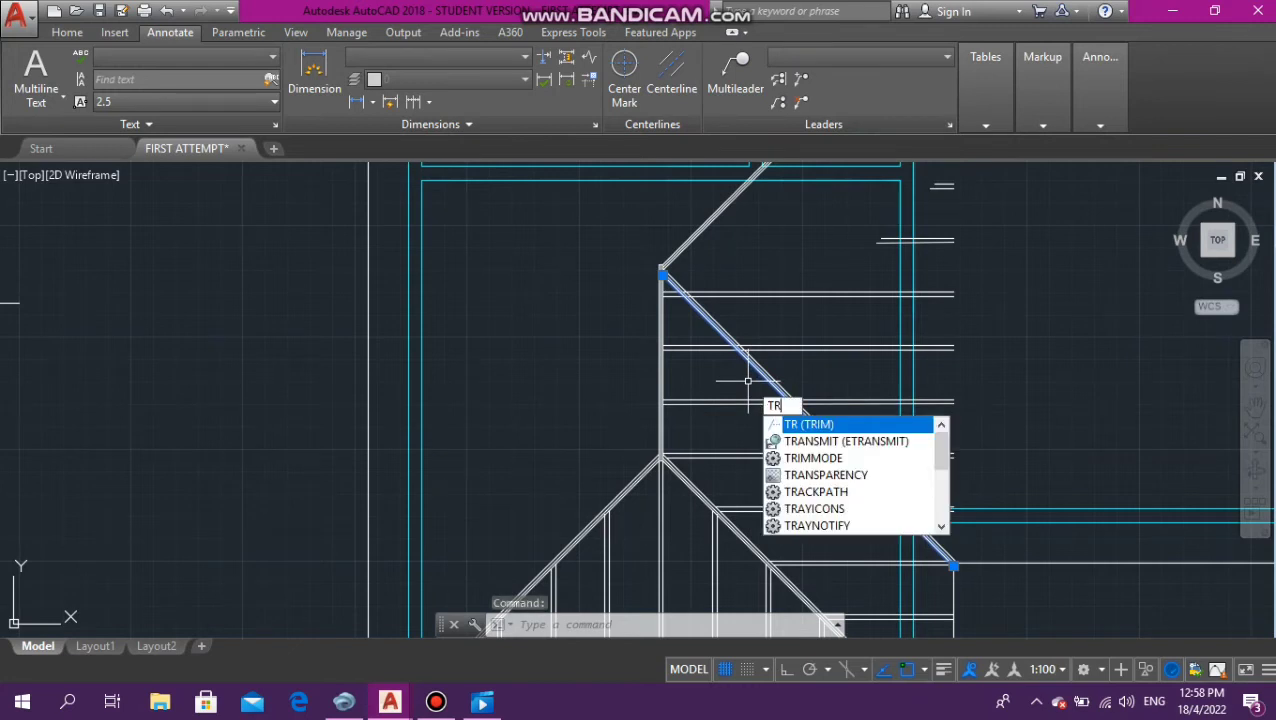
key(Down)
key(Up)
key(Down)
key(Up)
key(Return)
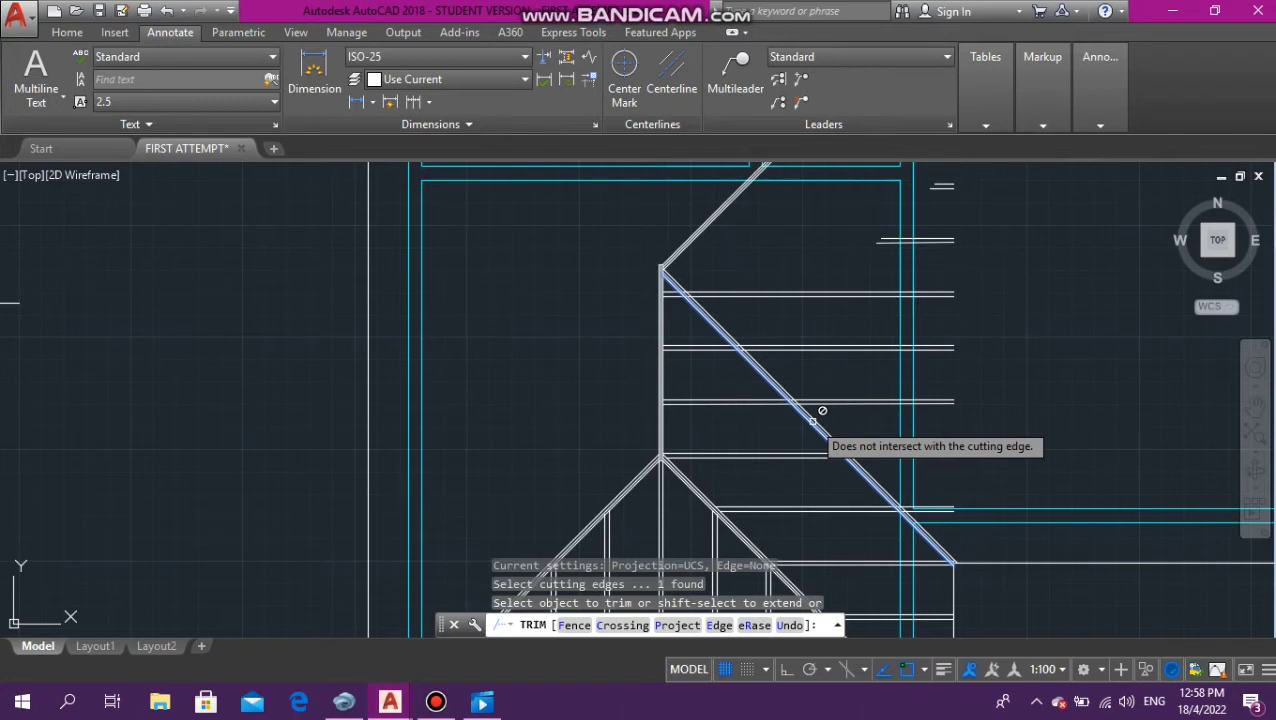
click(878, 464)
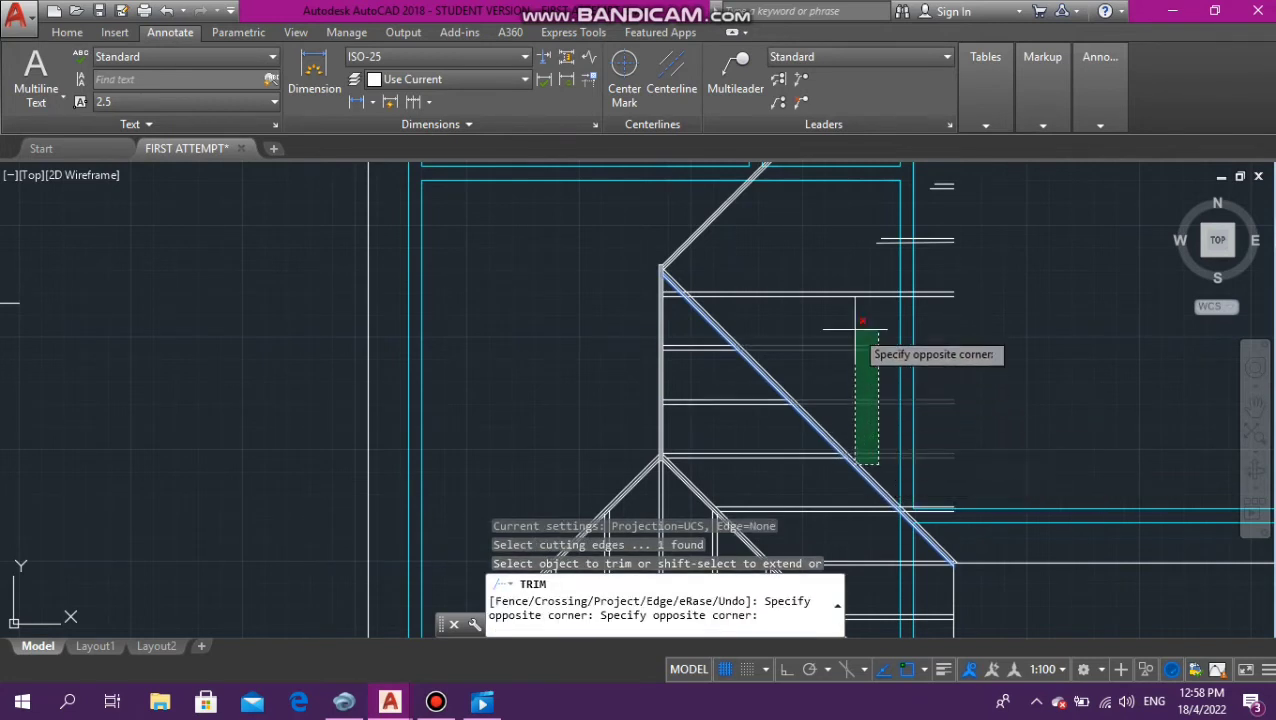
click(884, 270)
Trim the rafter pair near the valley's lower end back to the same southwest valley line
scroll(860, 290, down, 2)
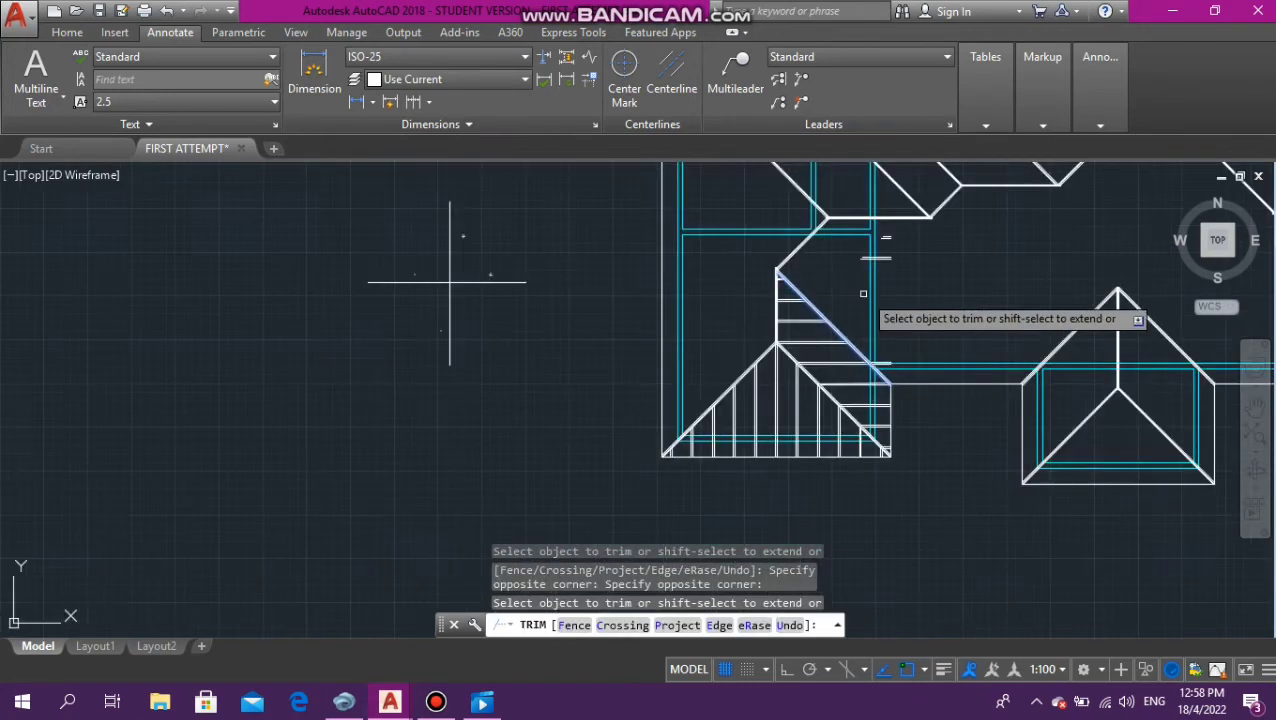
scroll(850, 320, up, 4)
scroll(900, 535, up, 2)
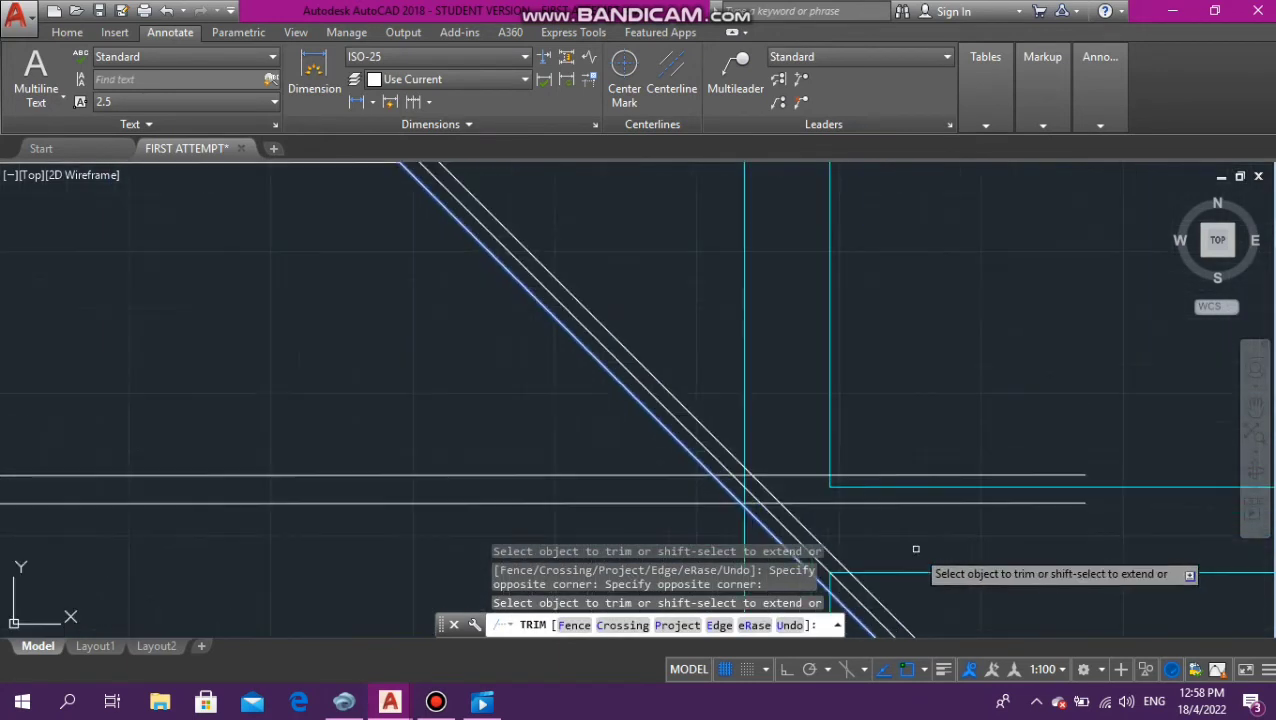
click(825, 505)
click(801, 462)
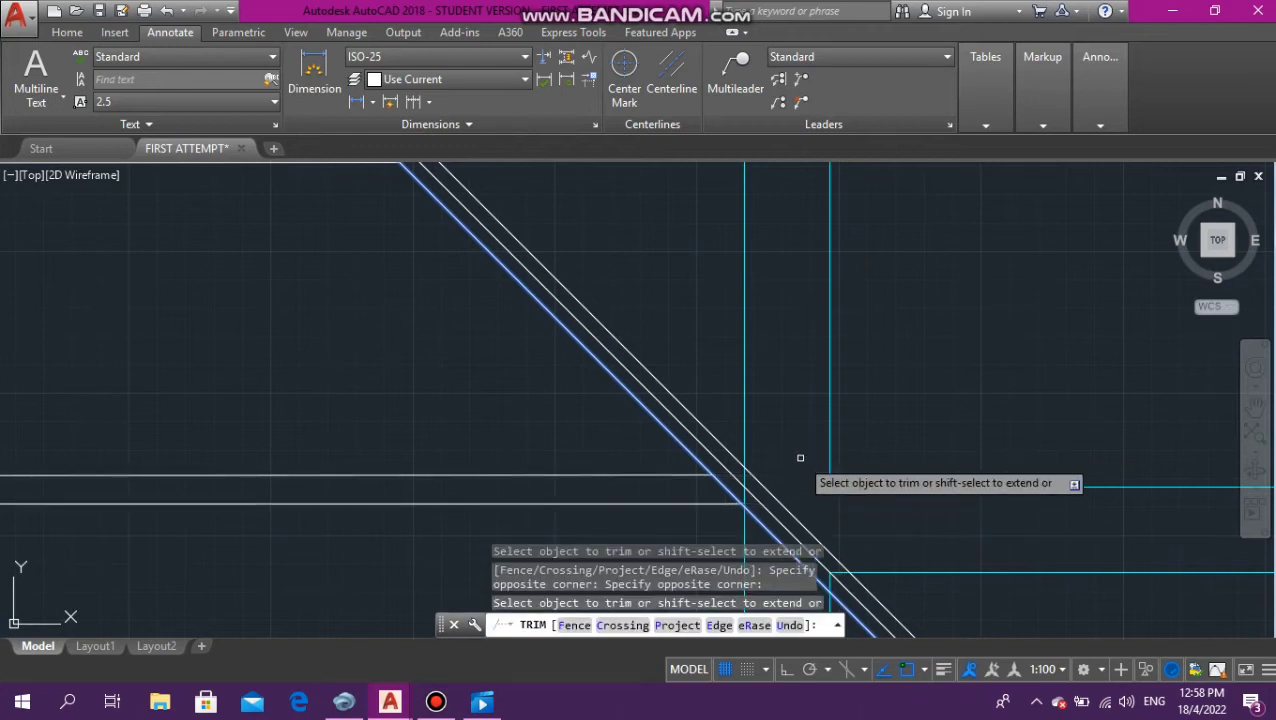
End the Trim command and erase the stray line fragments left northeast of the southwest wing's valley
scroll(810, 475, down, 4)
scroll(826, 493, up, 4)
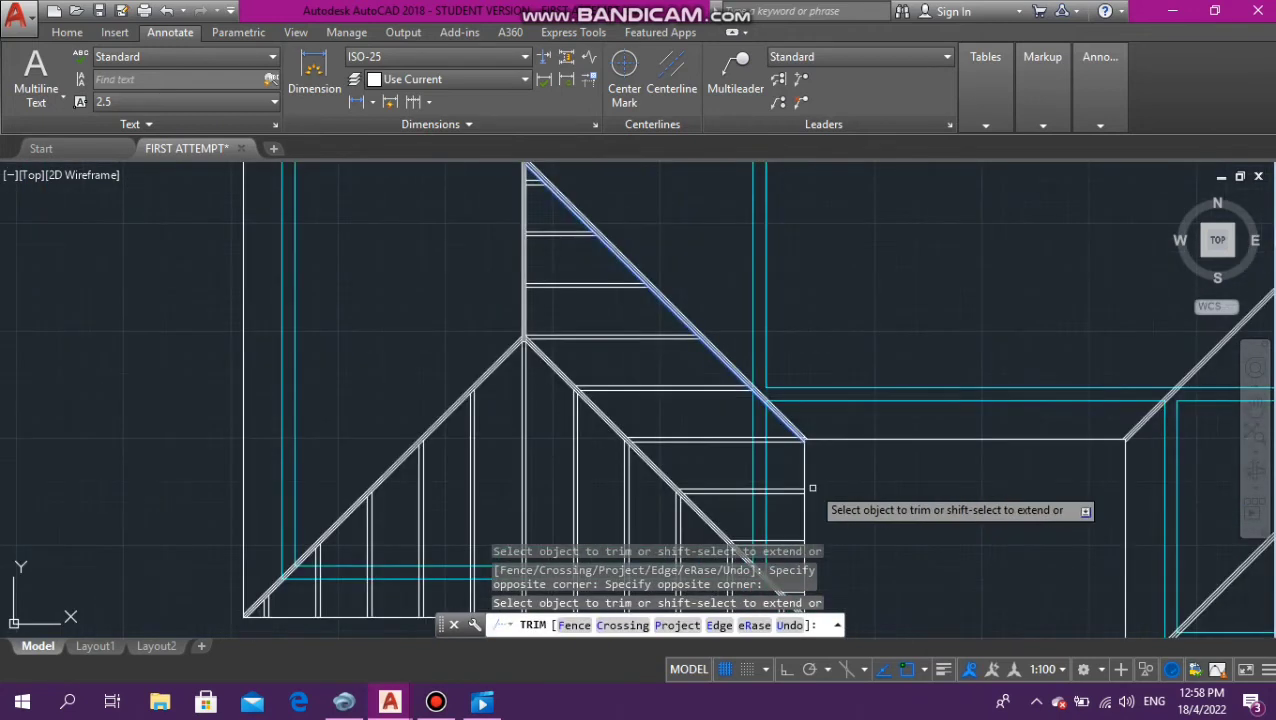
key(Escape)
key(Escape)
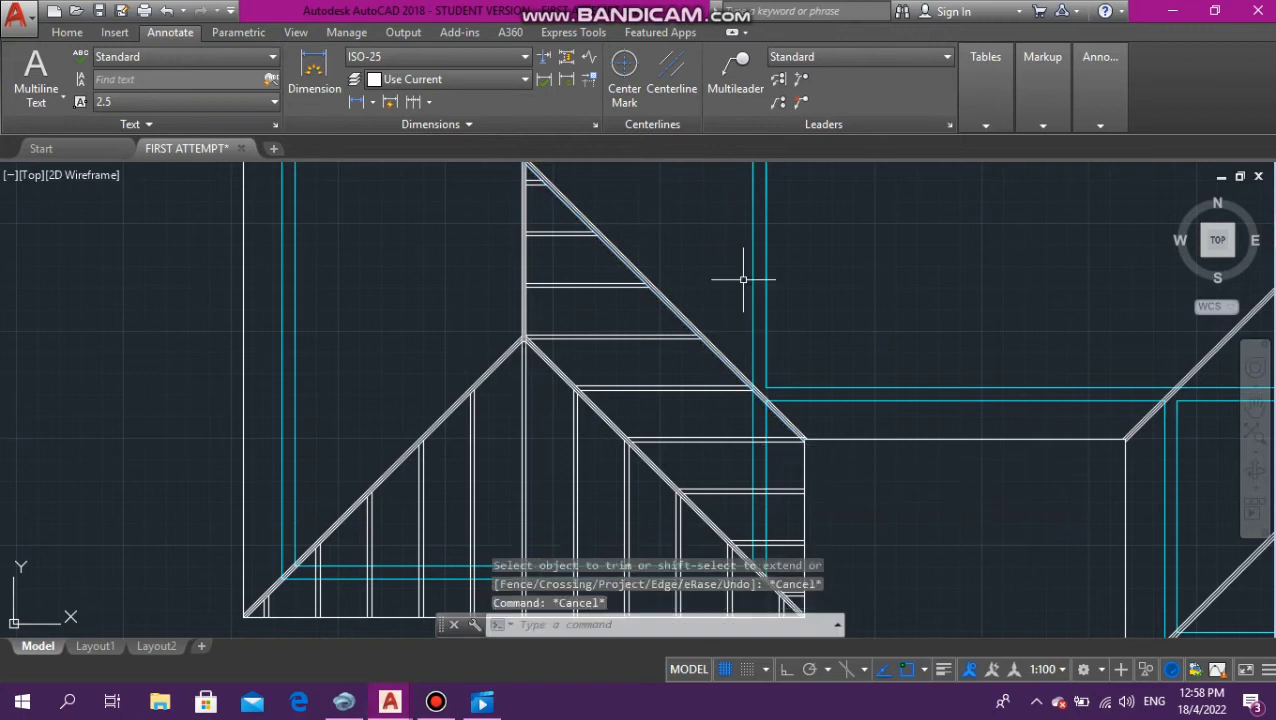
scroll(342, 236, down, 4)
scroll(757, 186, up, 2)
scroll(757, 187, up, 2)
click(745, 211)
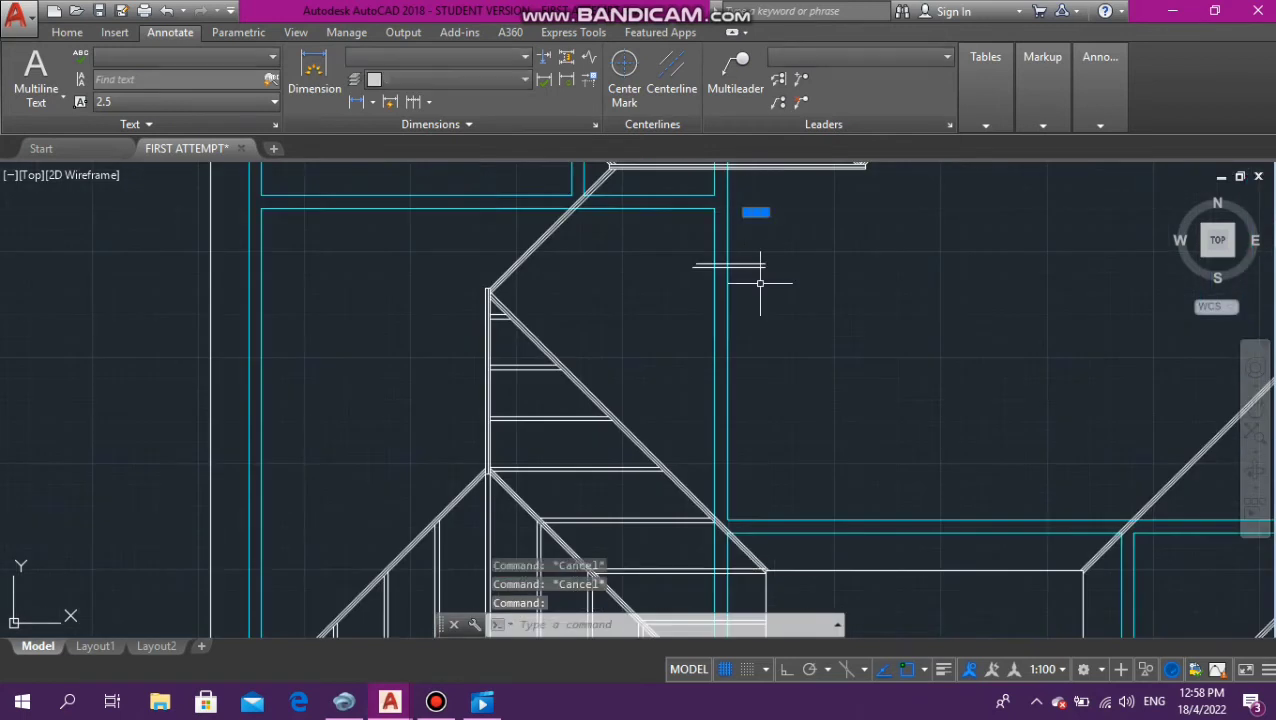
click(758, 280)
click(749, 238)
key(Escape)
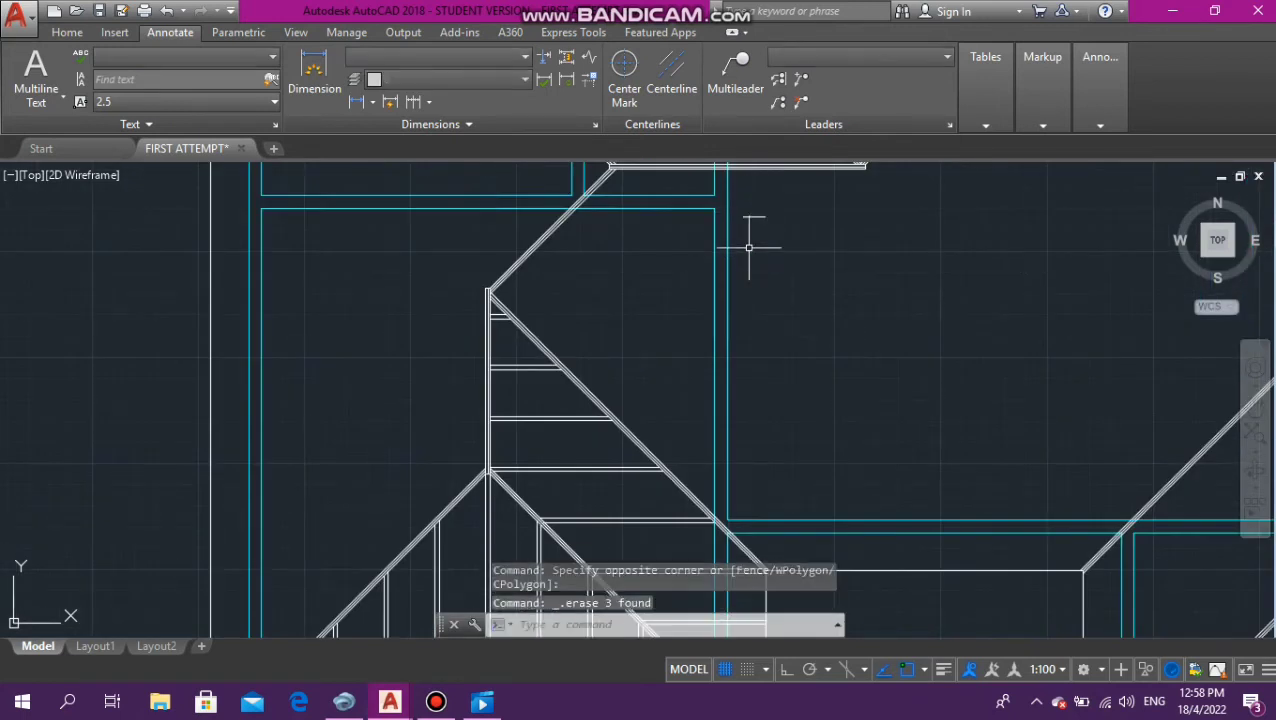
click(766, 211)
click(762, 233)
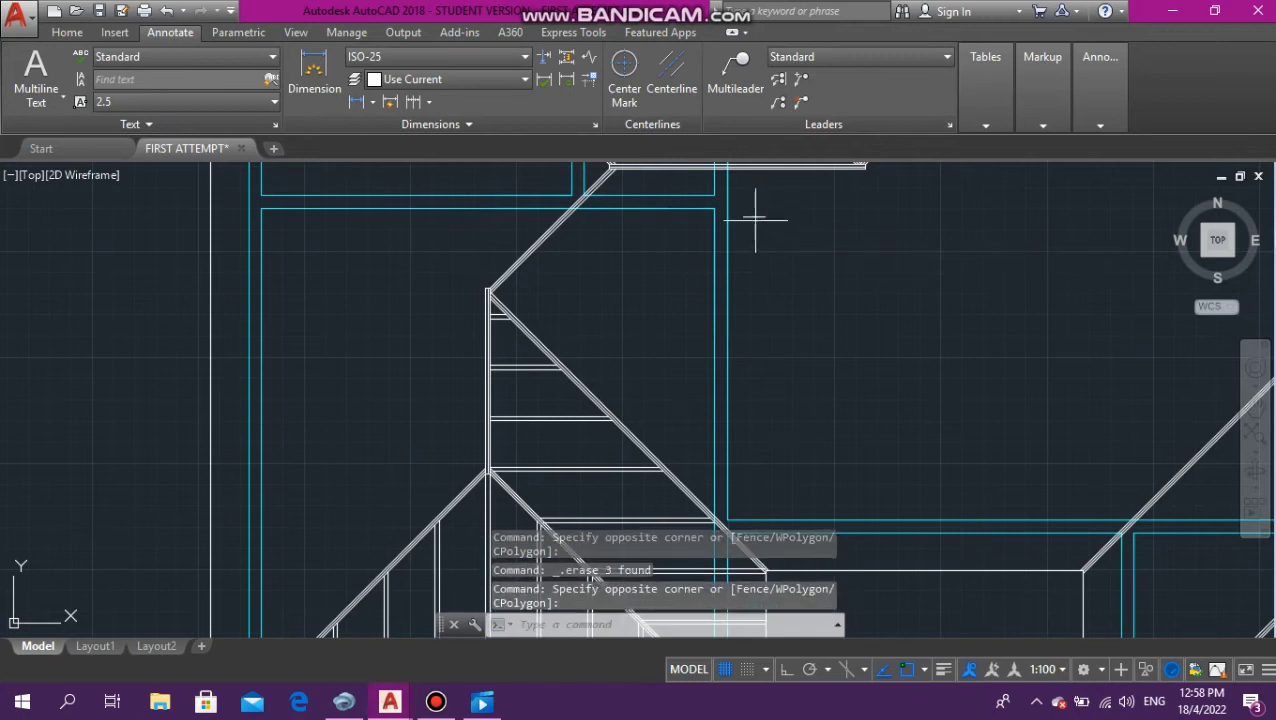
click(755, 214)
click(758, 224)
key(Delete)
Examine the finished rafters on the southwest wing against the neighbouring ridges, hips and valleys of the roof plan
scroll(678, 291, down, 3)
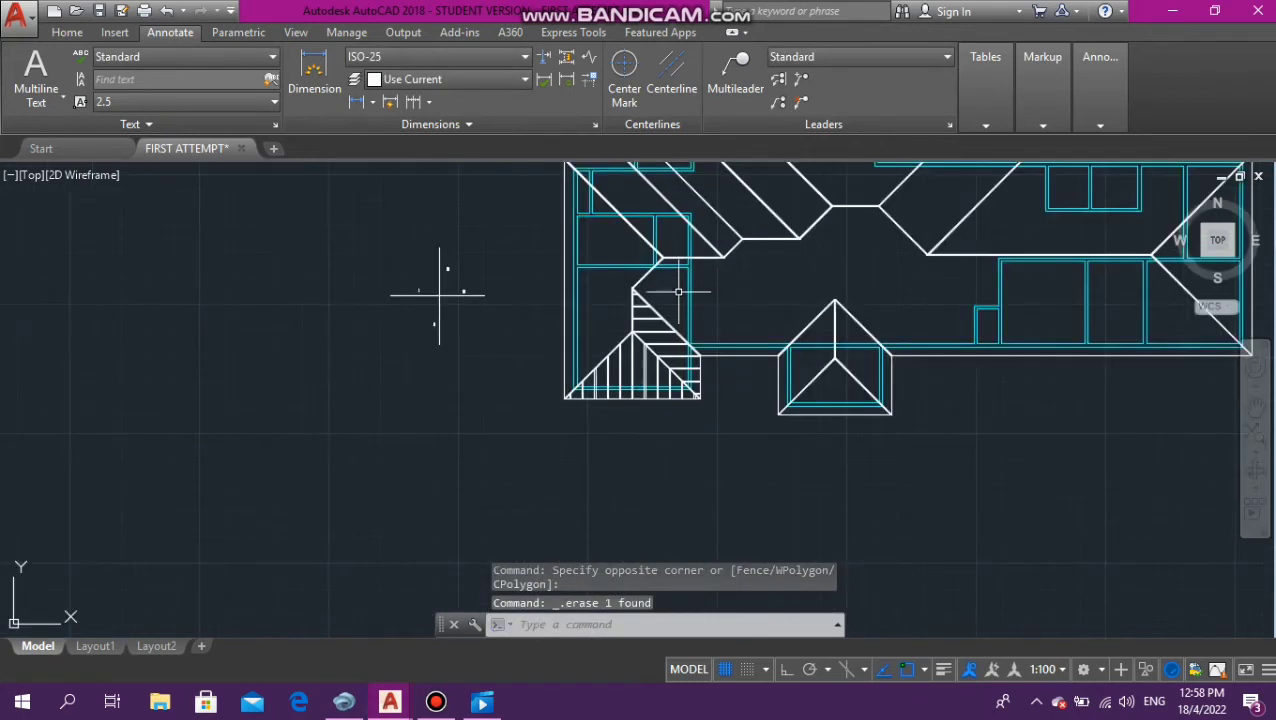
scroll(693, 342, up, 2)
scroll(709, 428, up, 3)
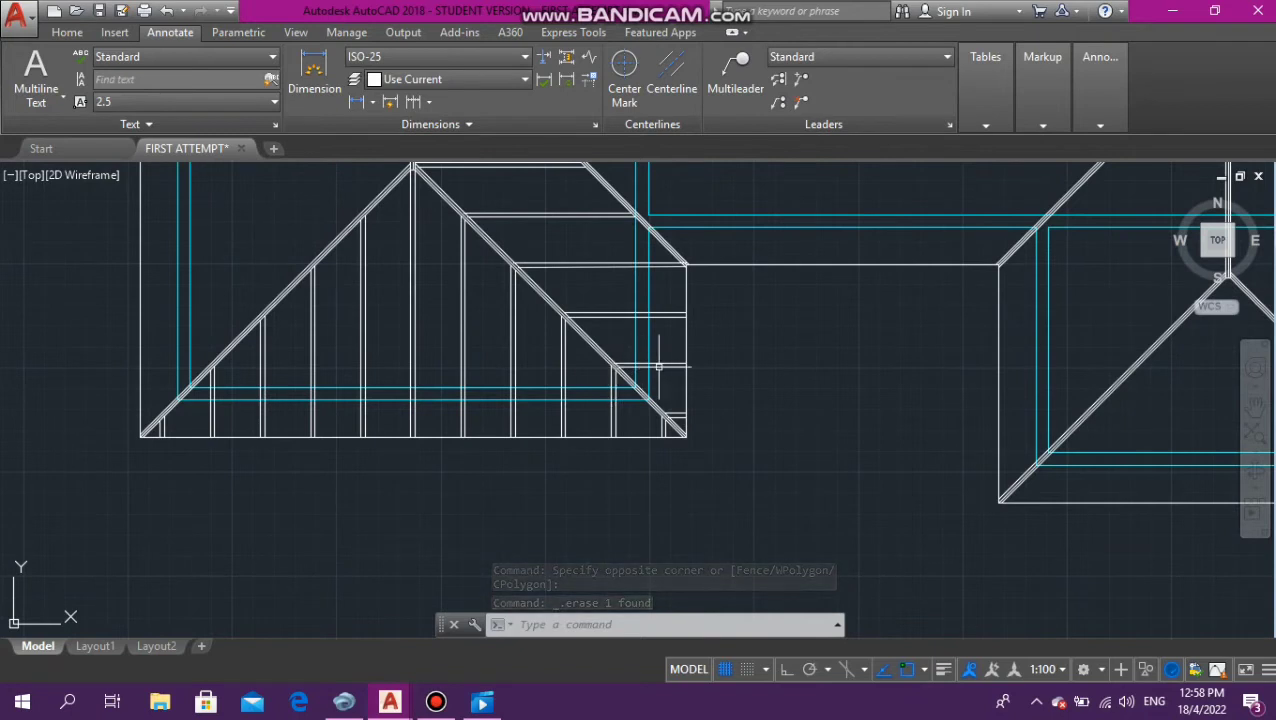
scroll(650, 370, down, 5)
scroll(653, 317, up, 2)
scroll(653, 317, up, 2)
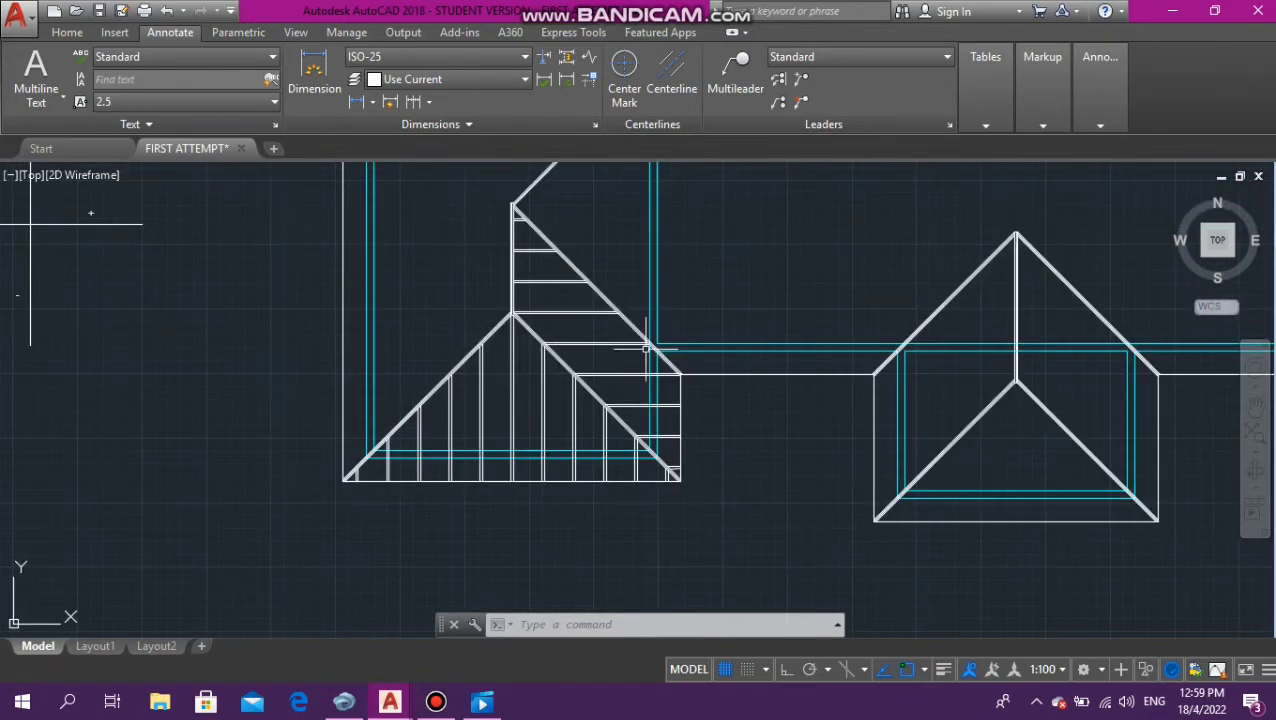
scroll(521, 323, down, 2)
scroll(575, 346, down, 4)
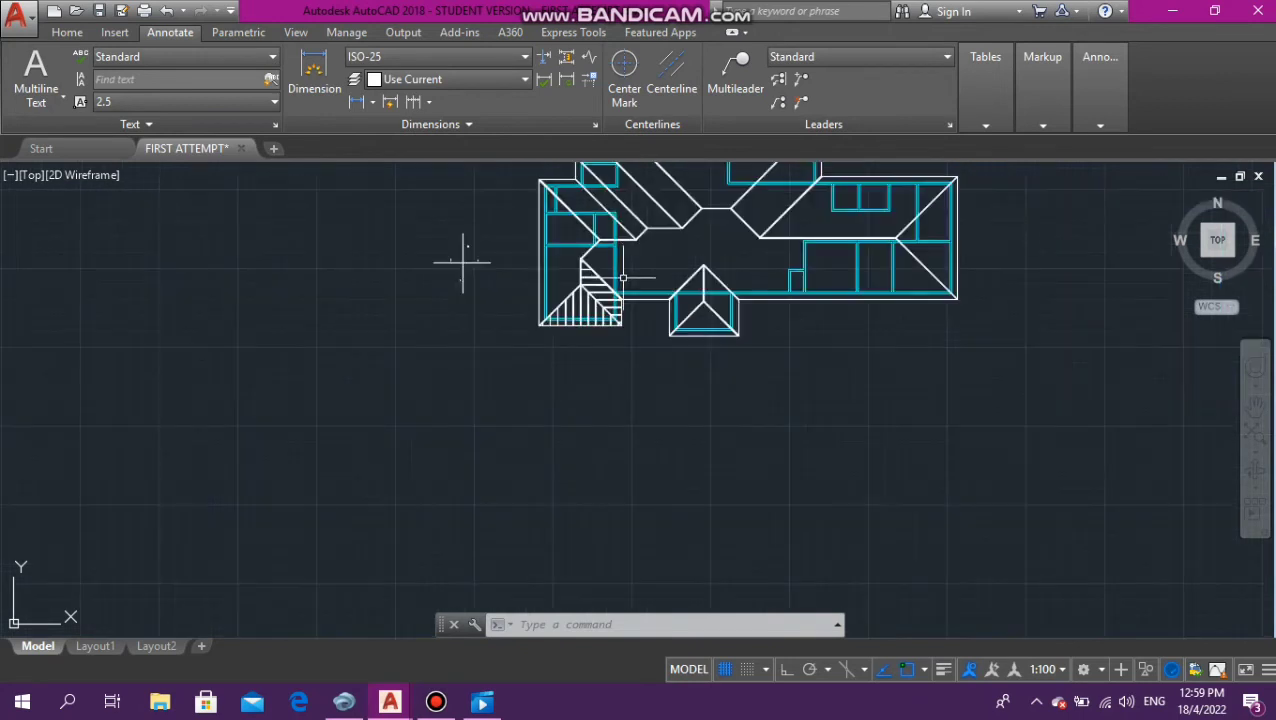
scroll(631, 226, up, 5)
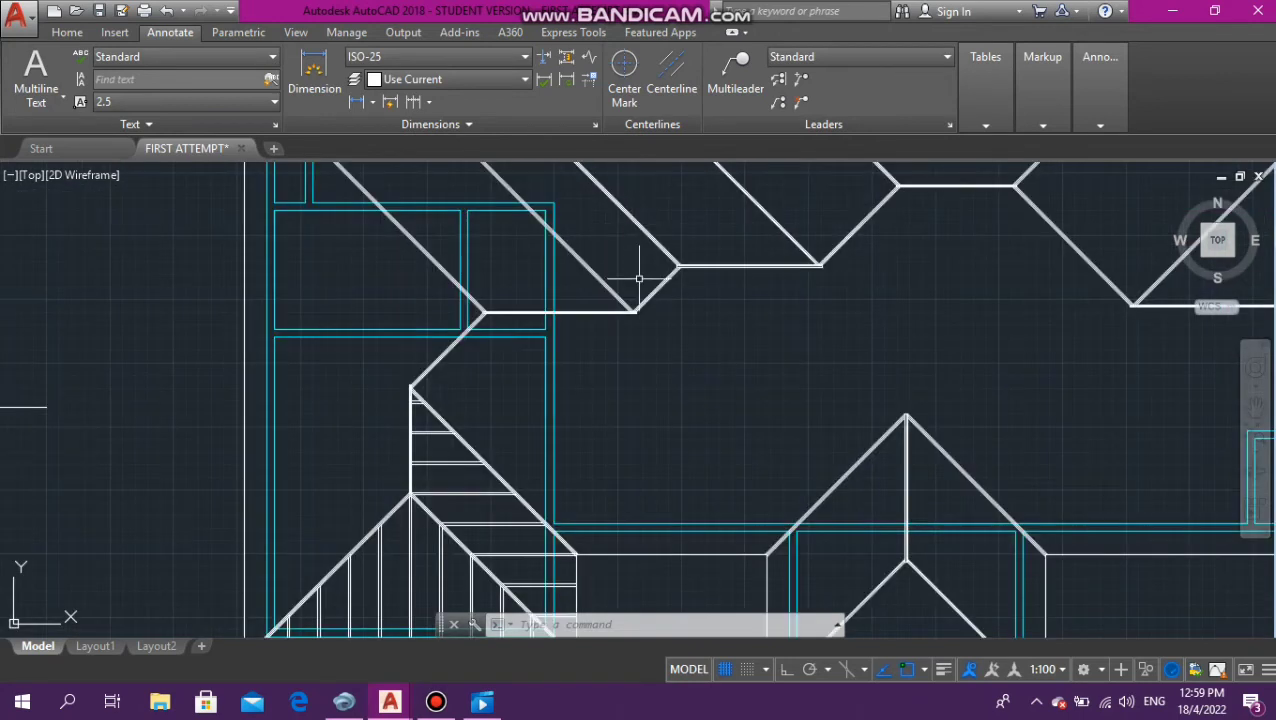
scroll(638, 278, down, 6)
scroll(578, 366, up, 6)
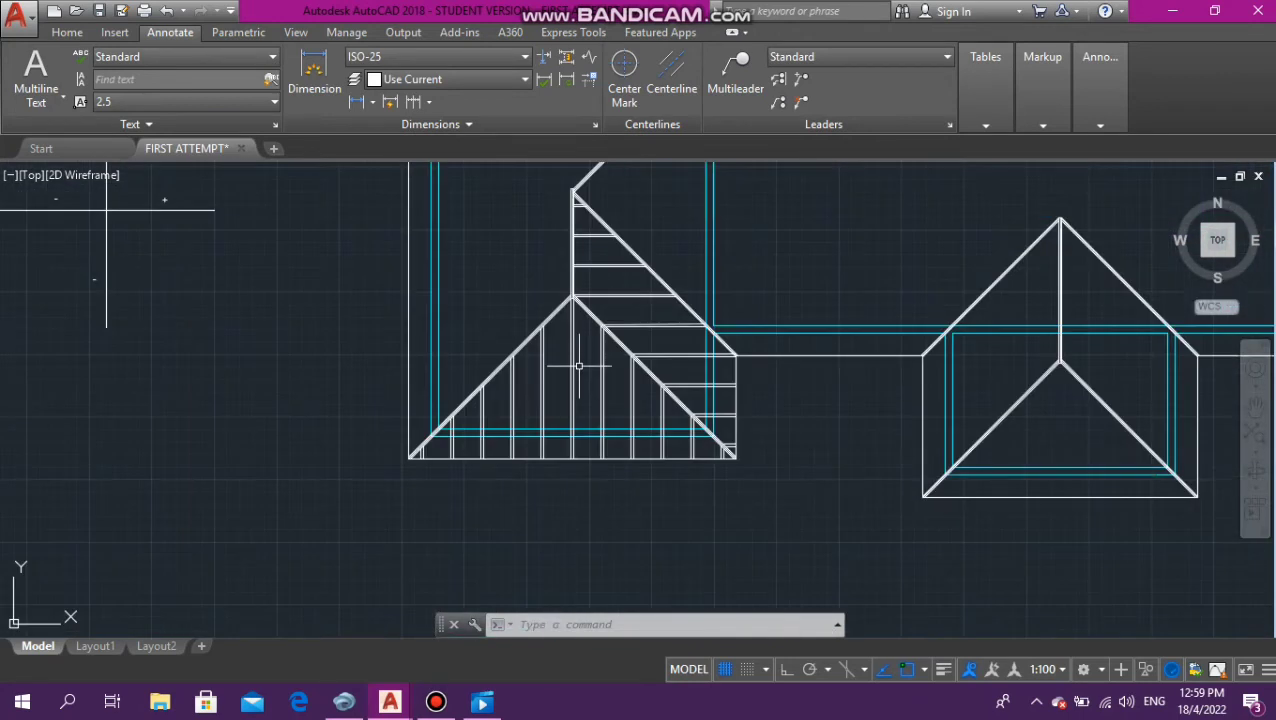
Select the four southernmost rafter pairs on the southwest wing's east slope, starting from the southeast eaves corner
scroll(684, 387, up, 4)
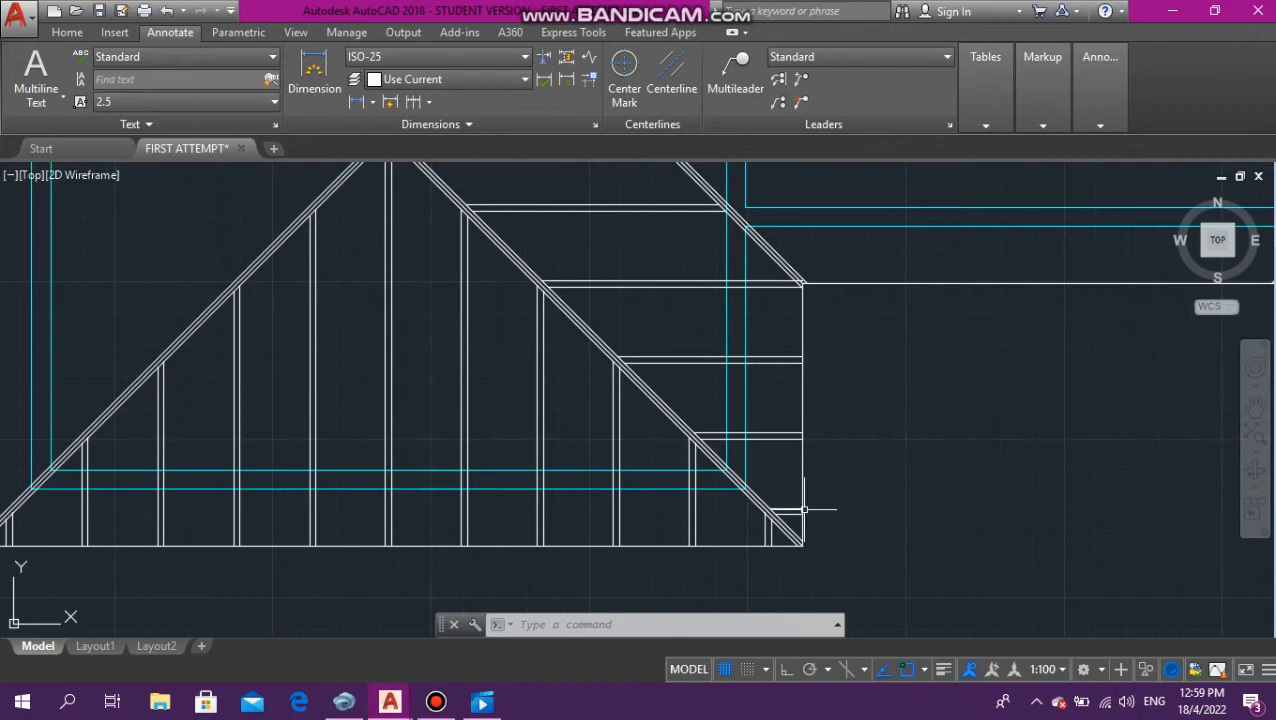
scroll(812, 511, up, 3)
click(686, 541)
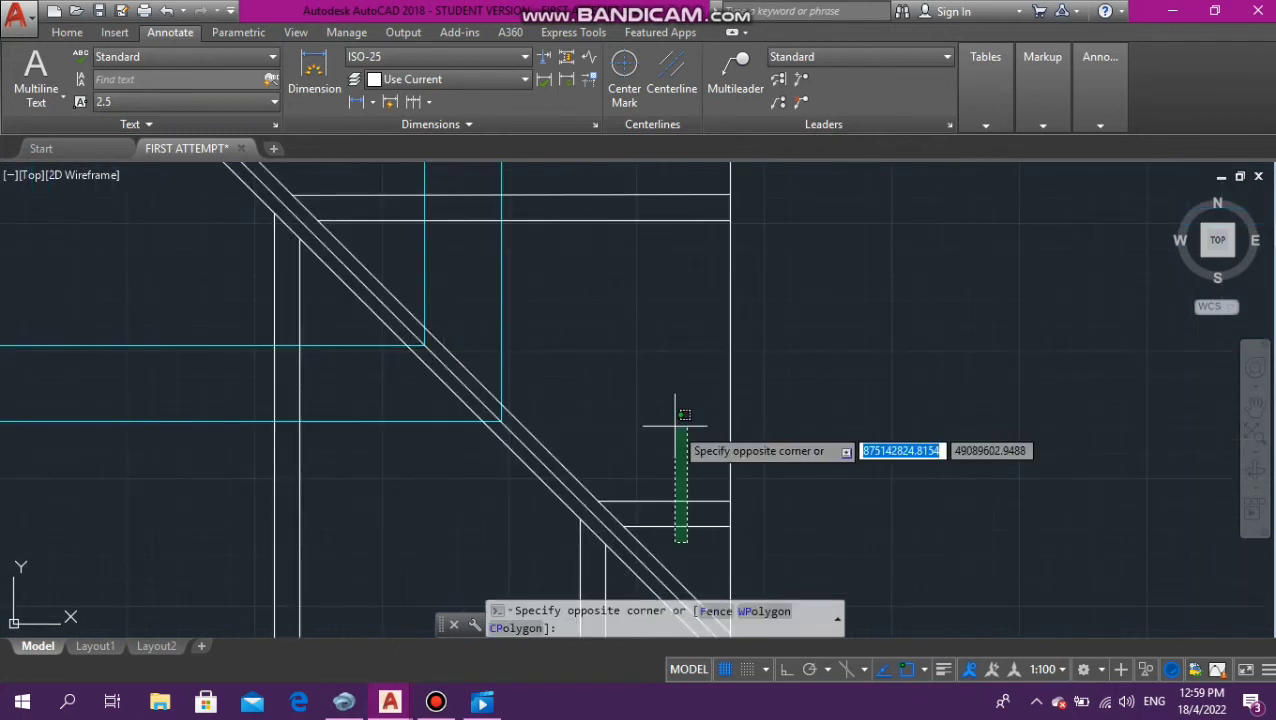
click(675, 428)
scroll(673, 438, down, 2)
scroll(649, 310, up, 4)
click(643, 331)
click(637, 213)
scroll(605, 440, down, 2)
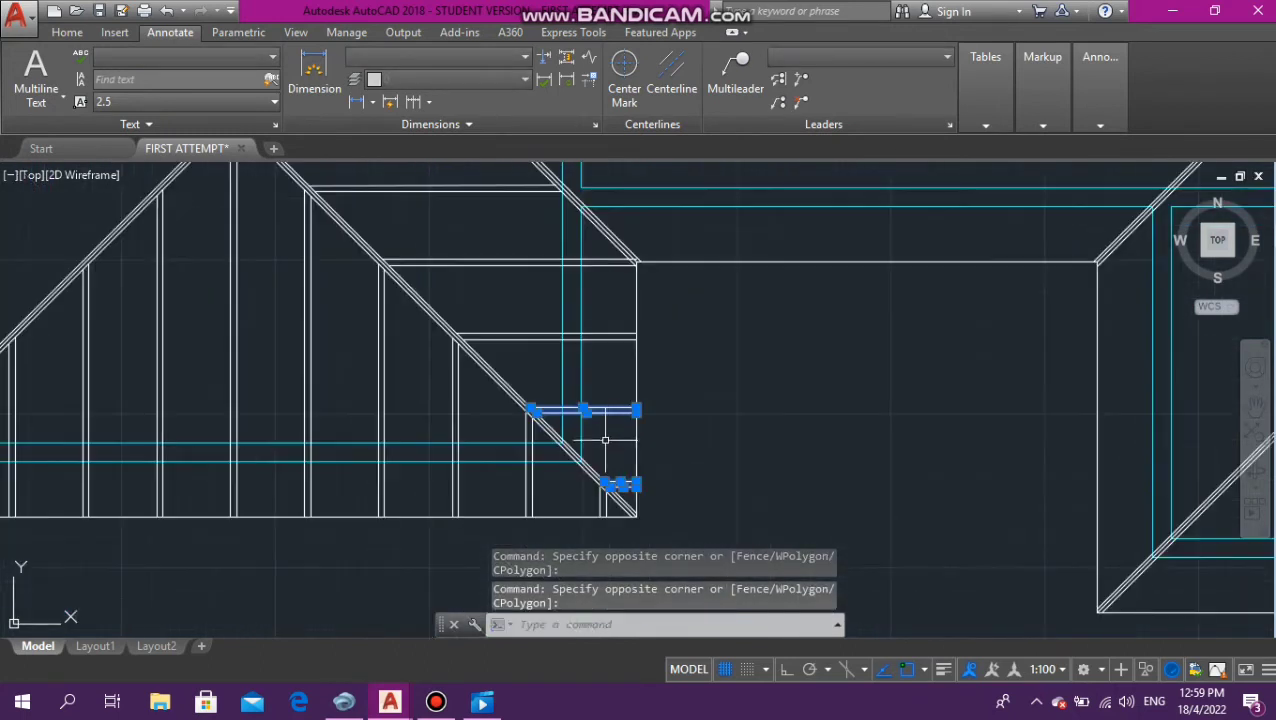
click(522, 357)
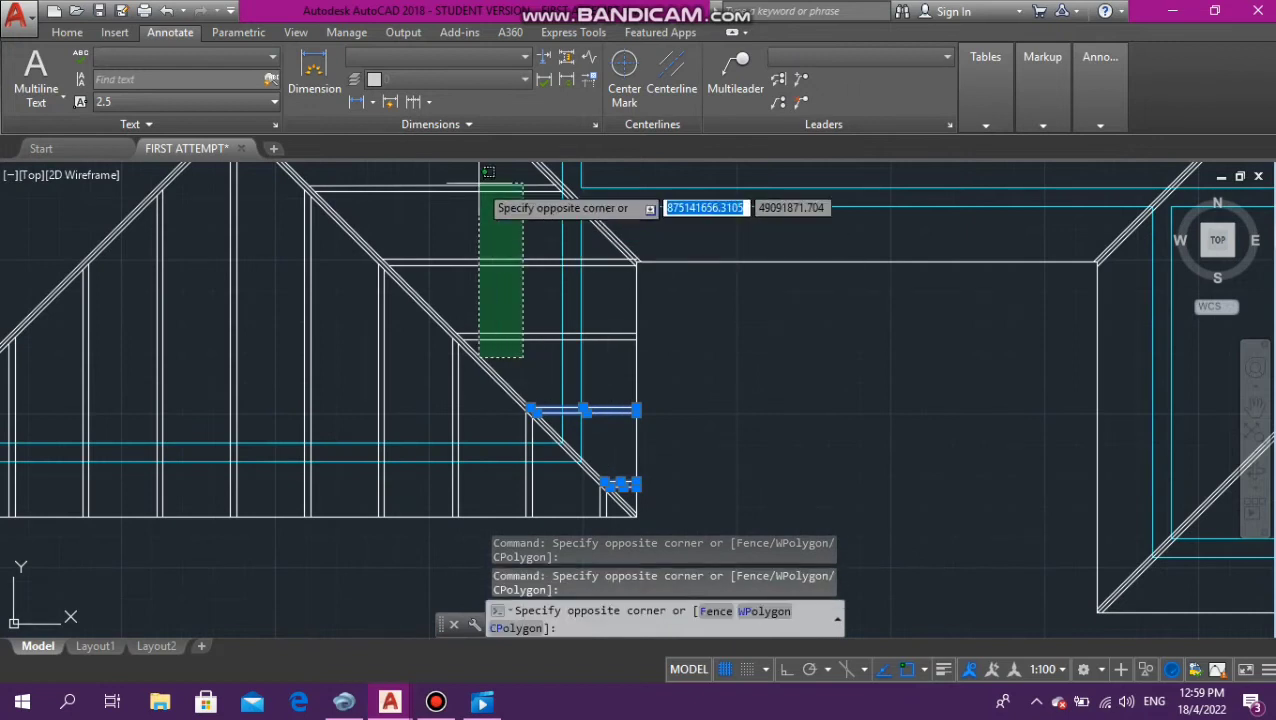
click(486, 182)
scroll(148, 228, down, 2)
scroll(458, 229, up, 3)
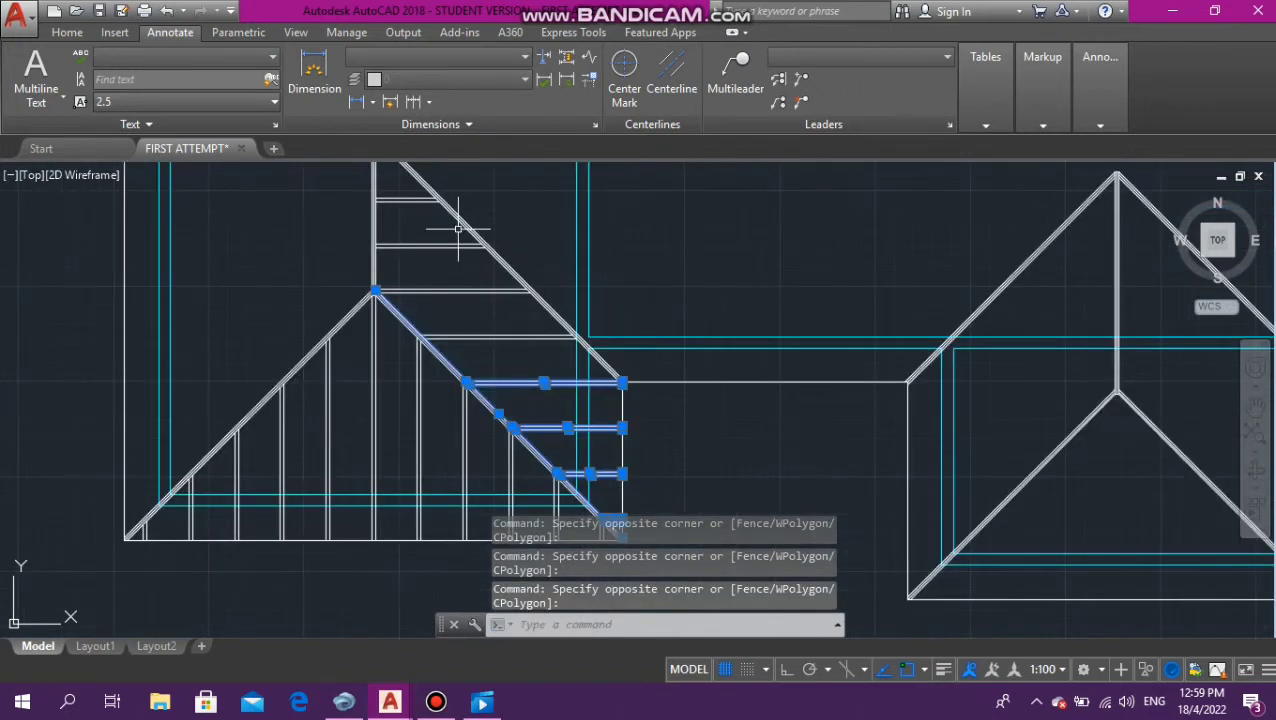
Add the remaining five east-slope rafter pairs, up to the valley's upper end, to the selection
click(512, 358)
click(456, 285)
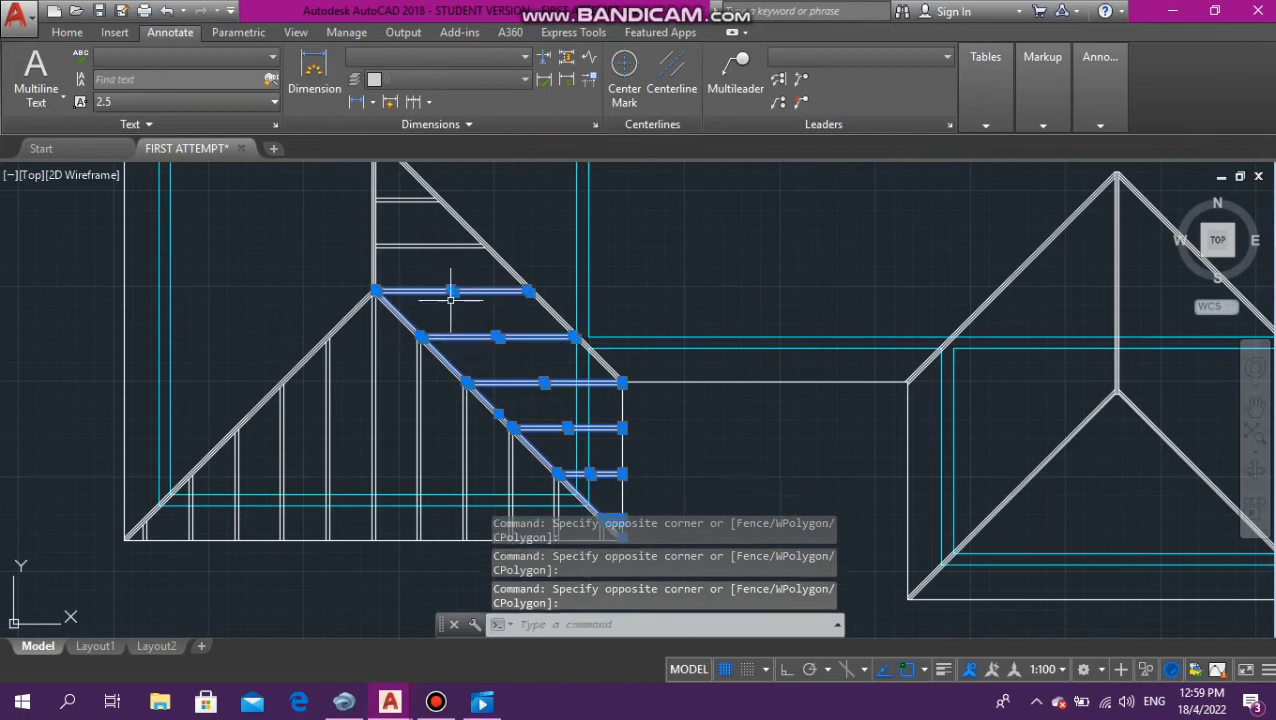
scroll(456, 285, down, 2)
scroll(430, 235, up, 5)
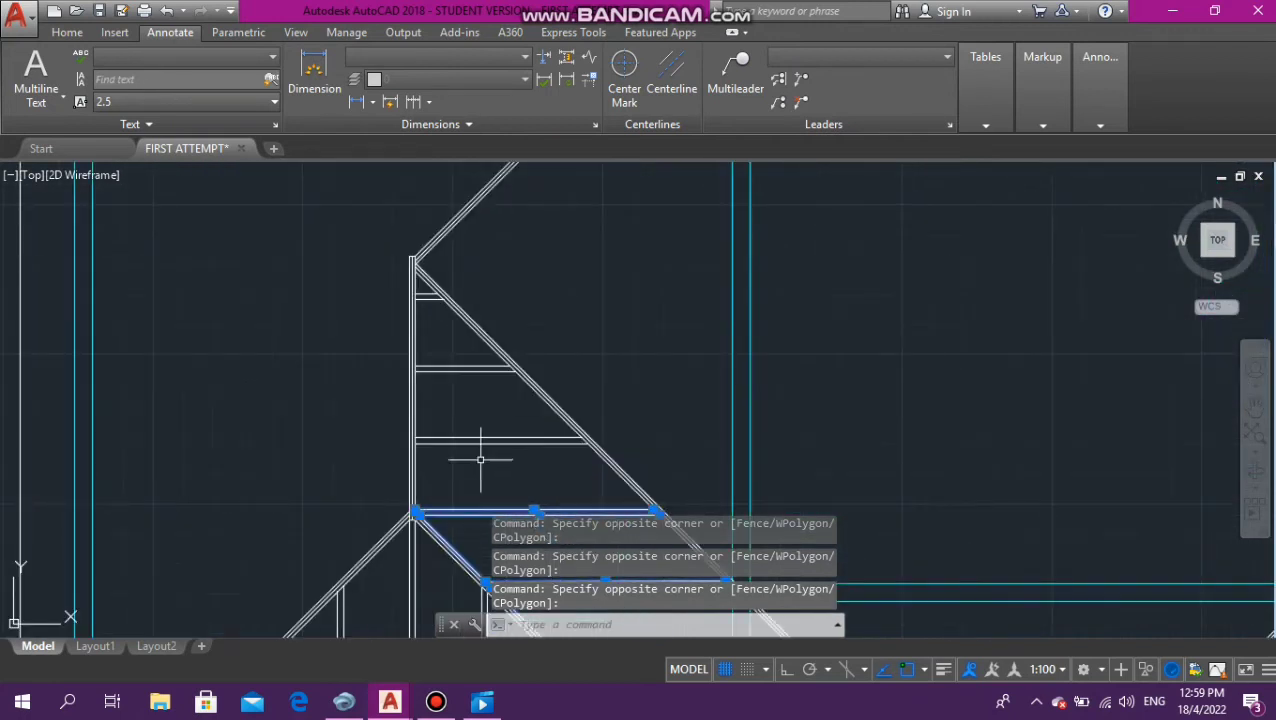
click(478, 466)
click(465, 400)
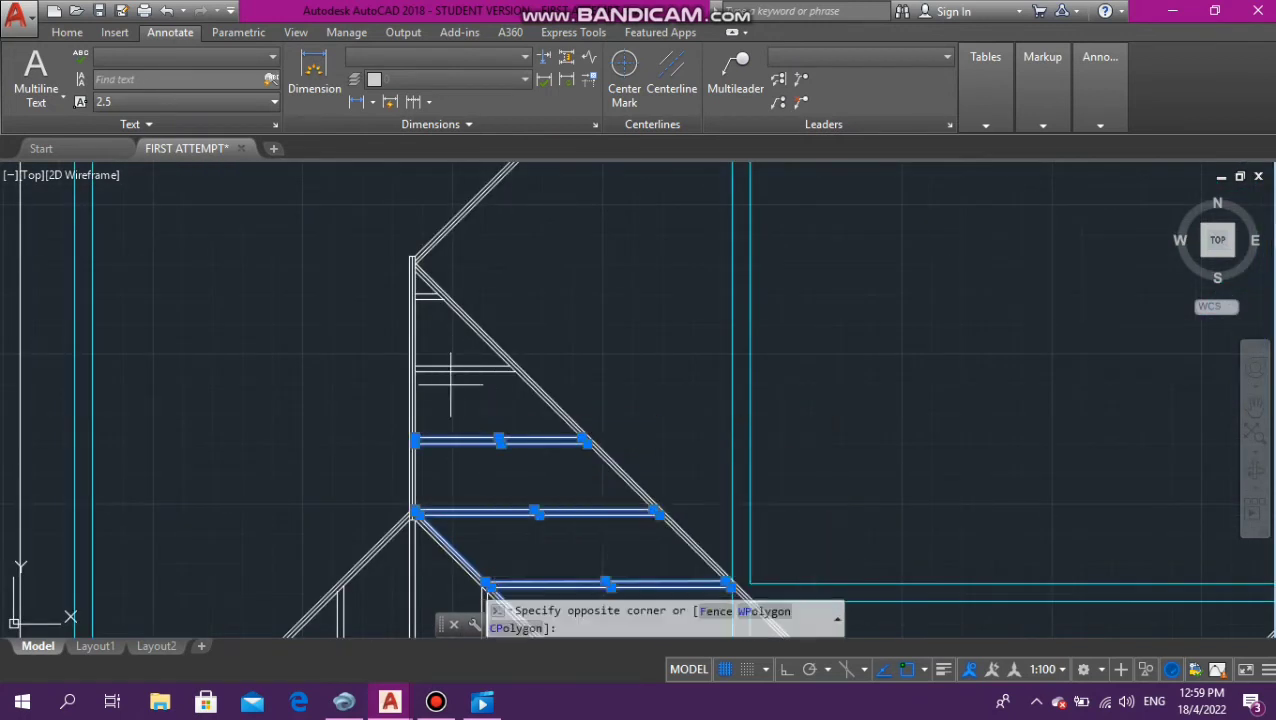
scroll(400, 375, up, 4)
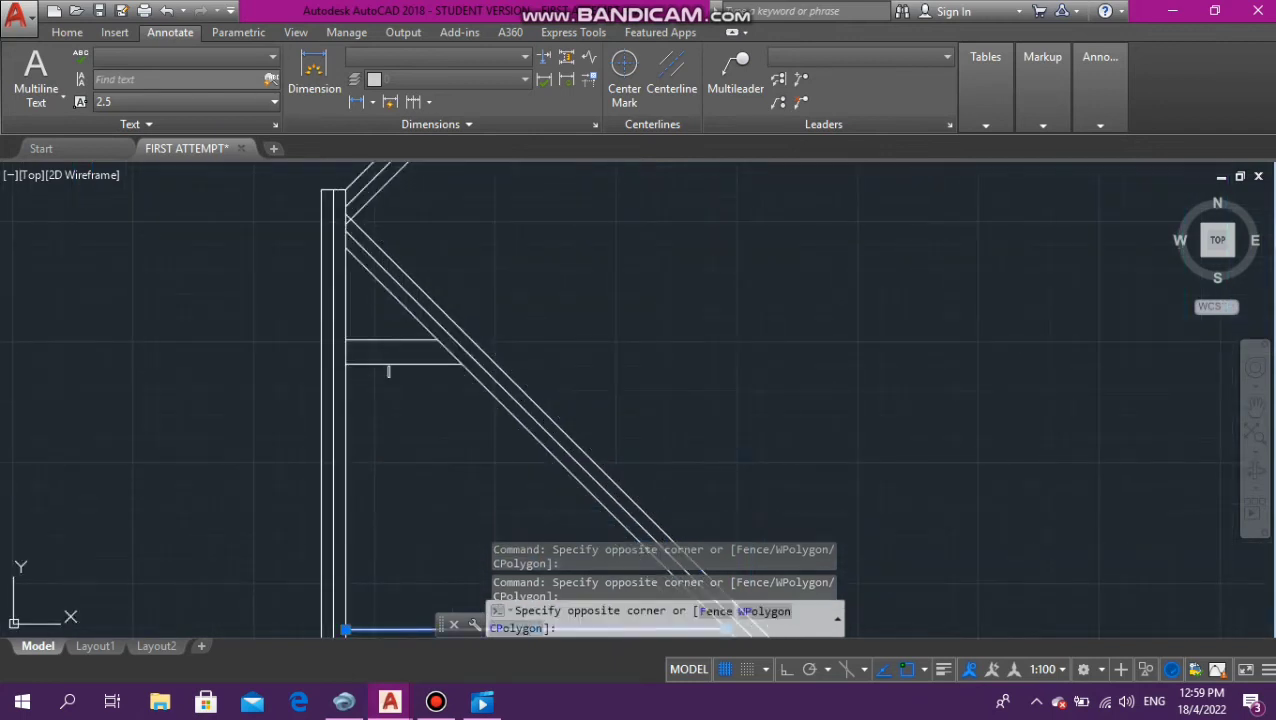
click(385, 328)
Mirror the selected rafter pairs across the valley's centre line, from its lower end at the eaves corner to its upper end at the ridge
scroll(402, 348, down, 10)
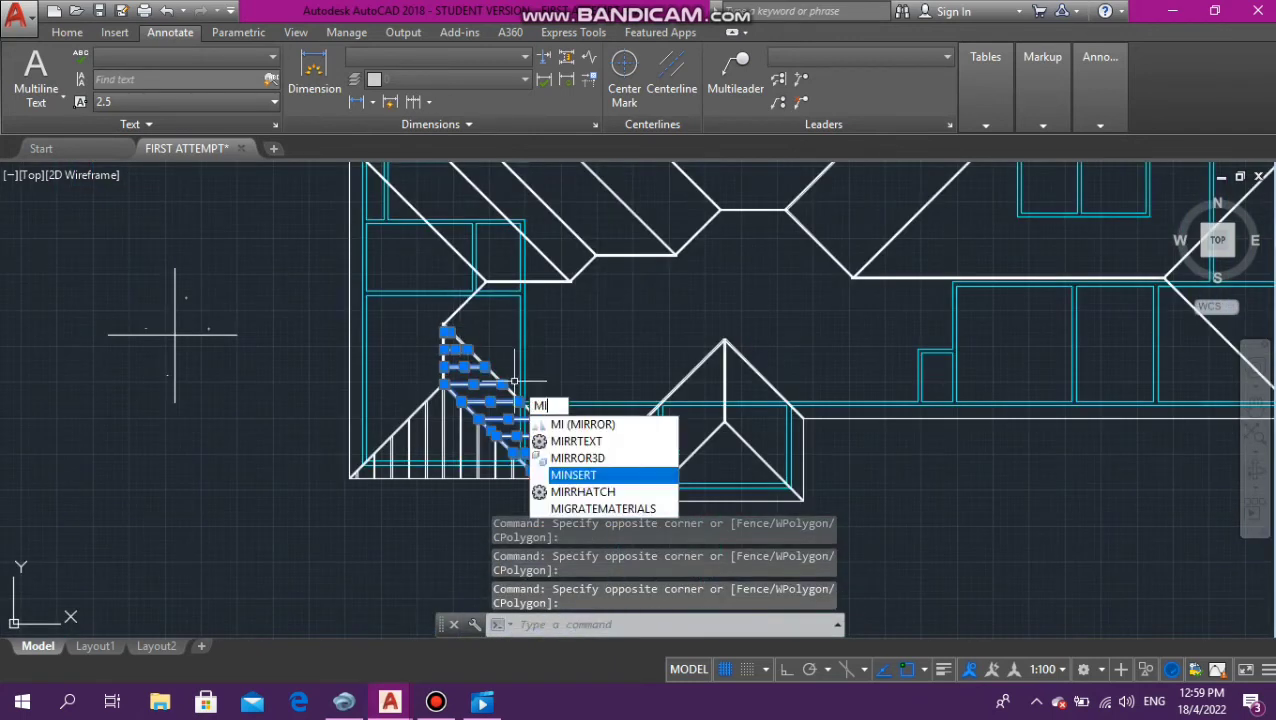
key(Return)
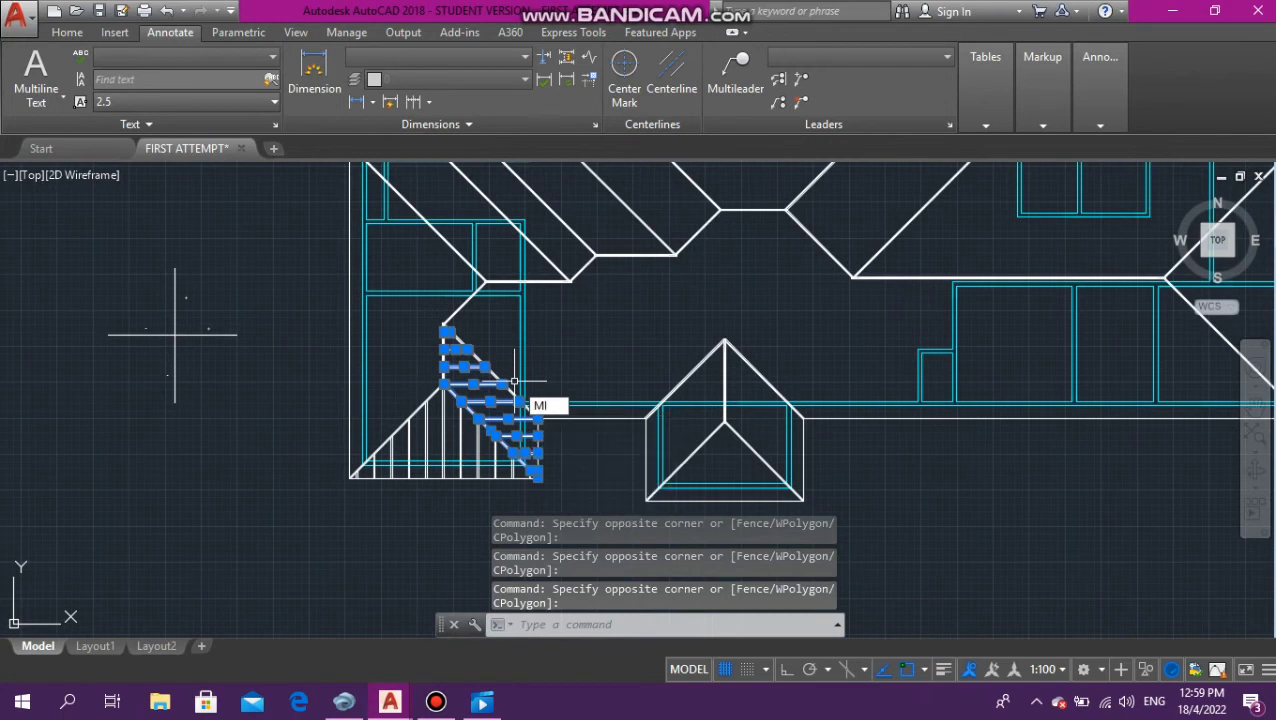
scroll(540, 425, up, 4)
scroll(540, 440, up, 5)
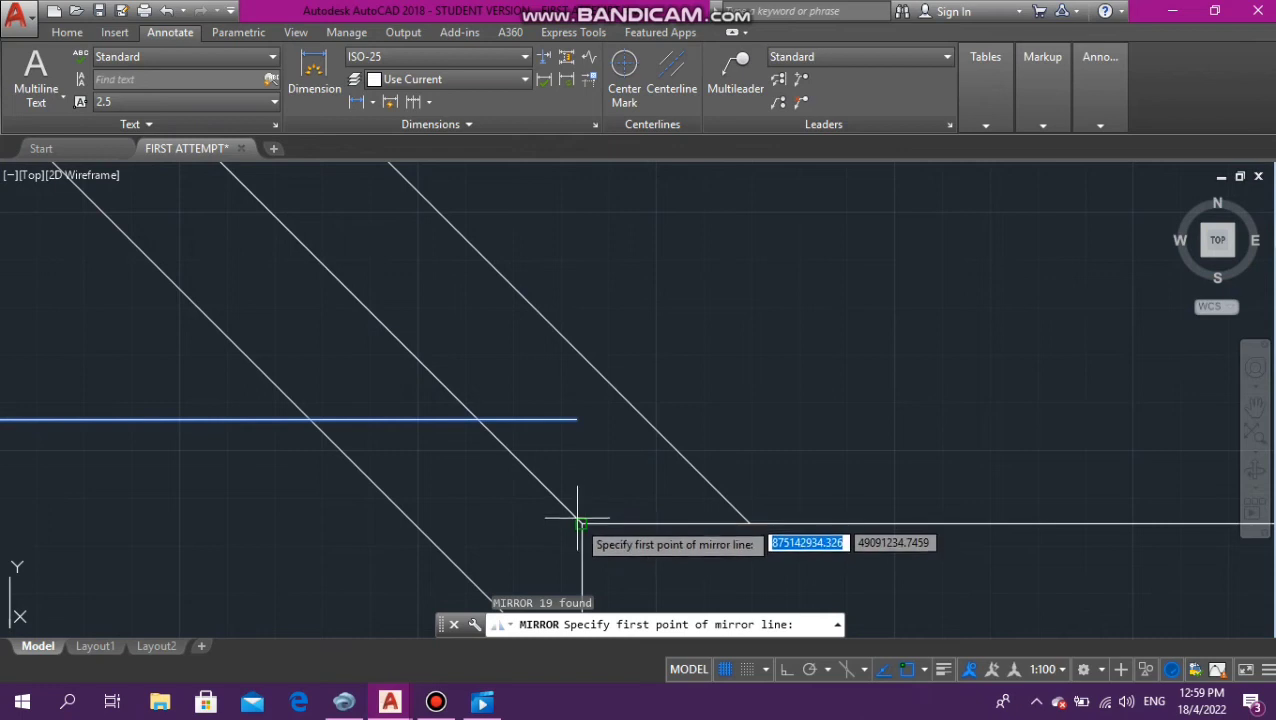
click(571, 521)
scroll(667, 481, up, 2)
scroll(667, 467, down, 6)
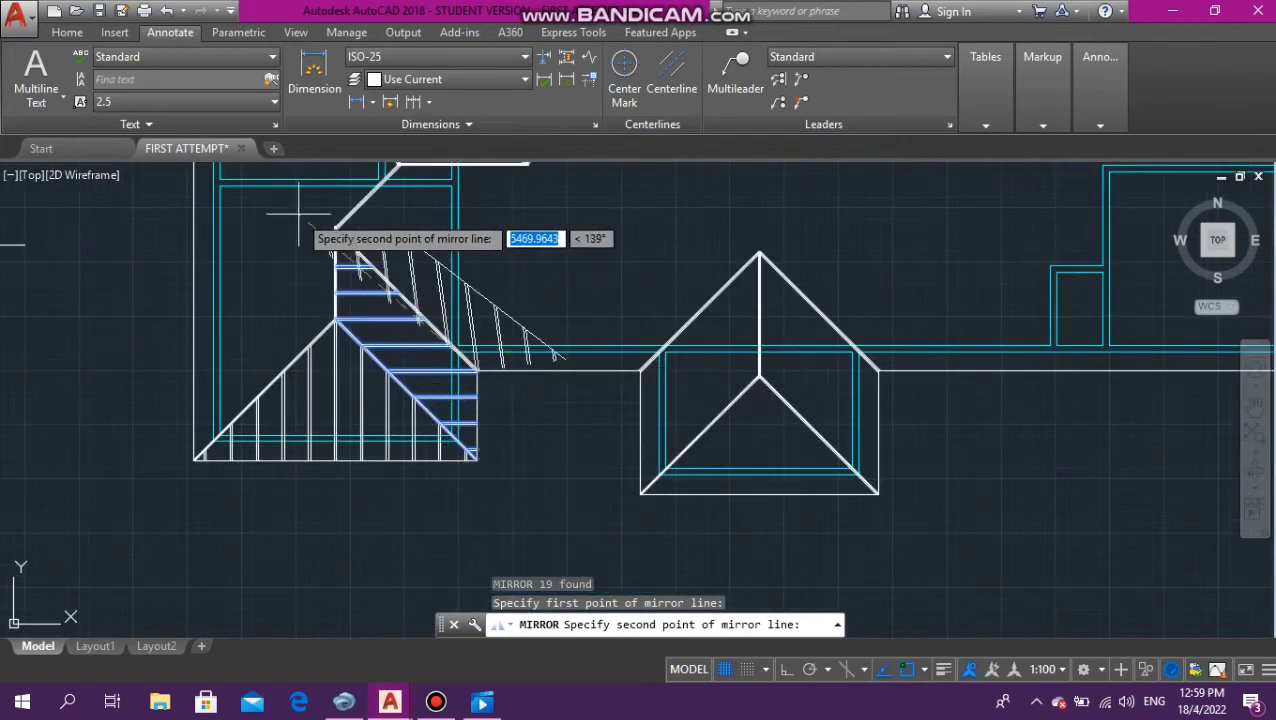
scroll(285, 214, up, 4)
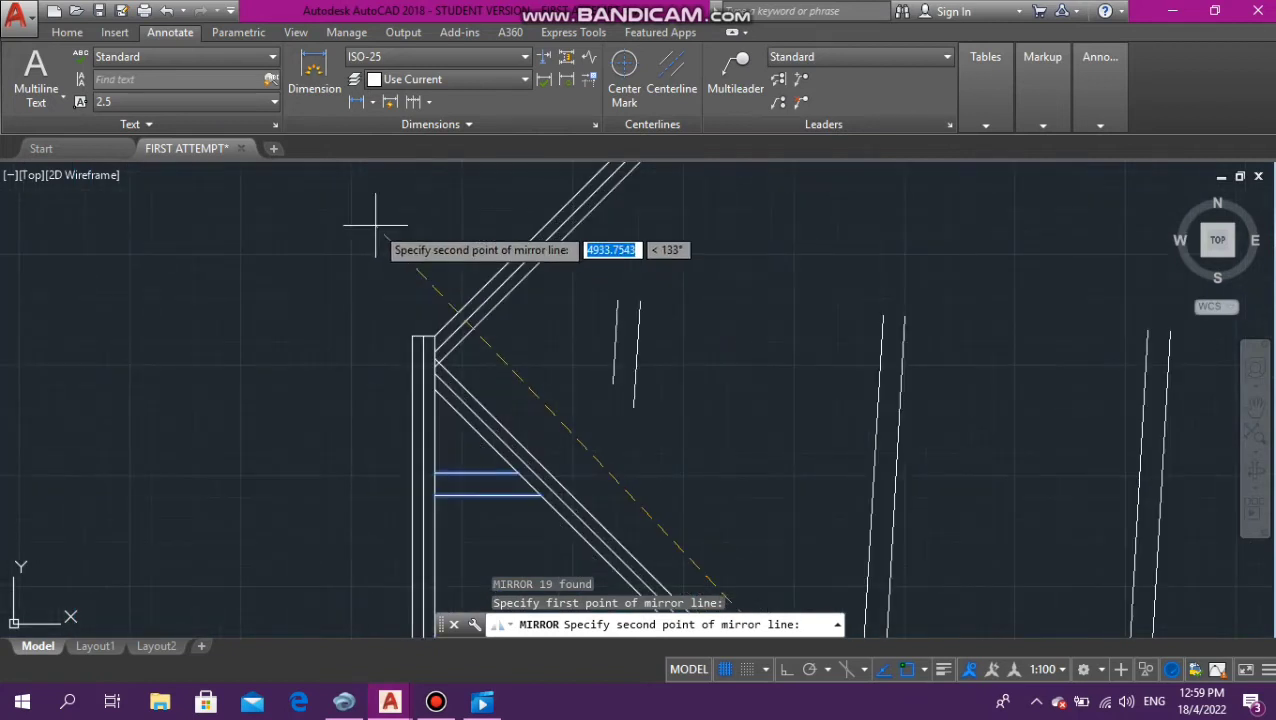
scroll(400, 335, up, 4)
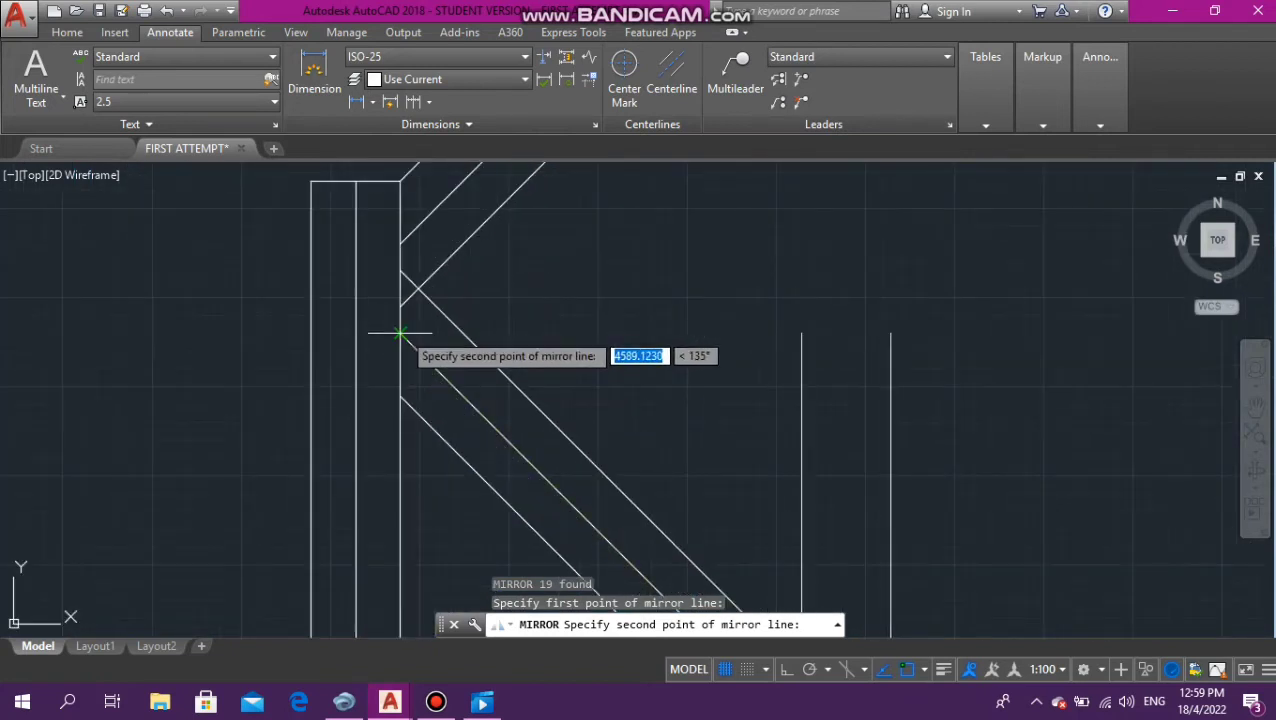
Complete the mirror of the selected rafters about the diagonal hip's centre line, keeping the source objects
click(400, 335)
scroll(501, 285, down, 2)
scroll(669, 261, down, 2)
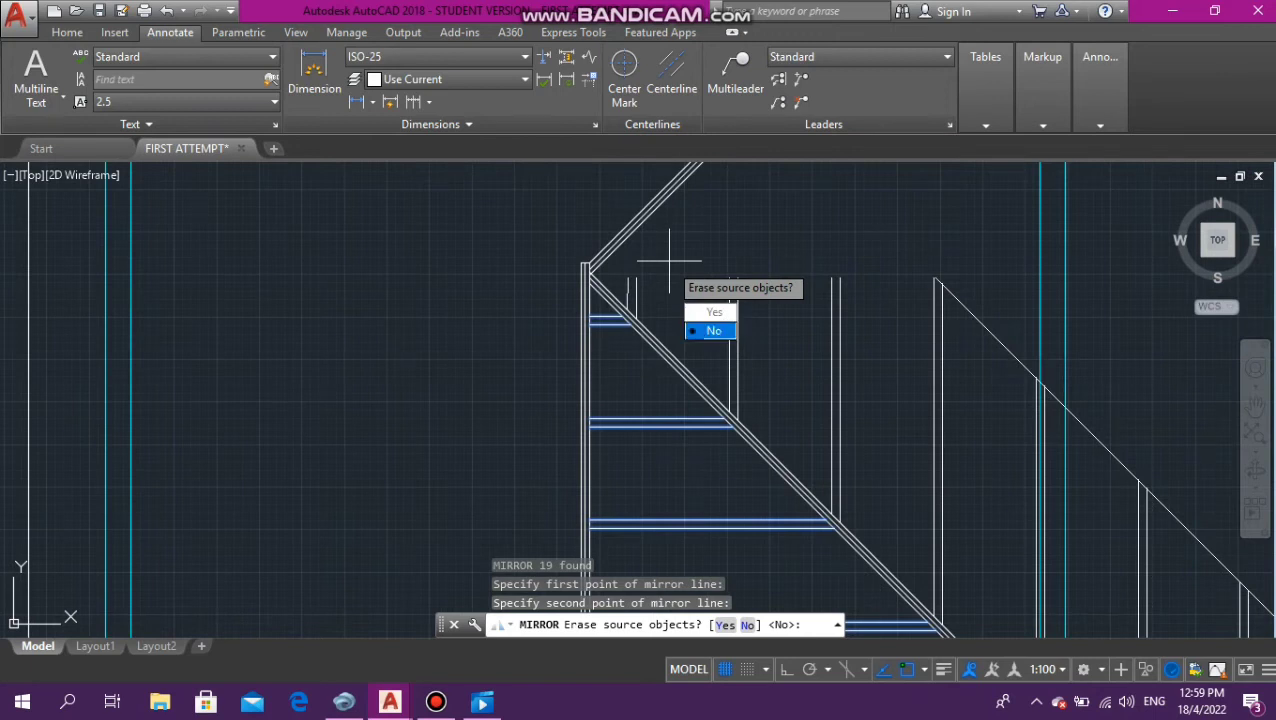
text(n)
key(Return)
key(Escape)
key(Escape)
scroll(460, 272, down, 4)
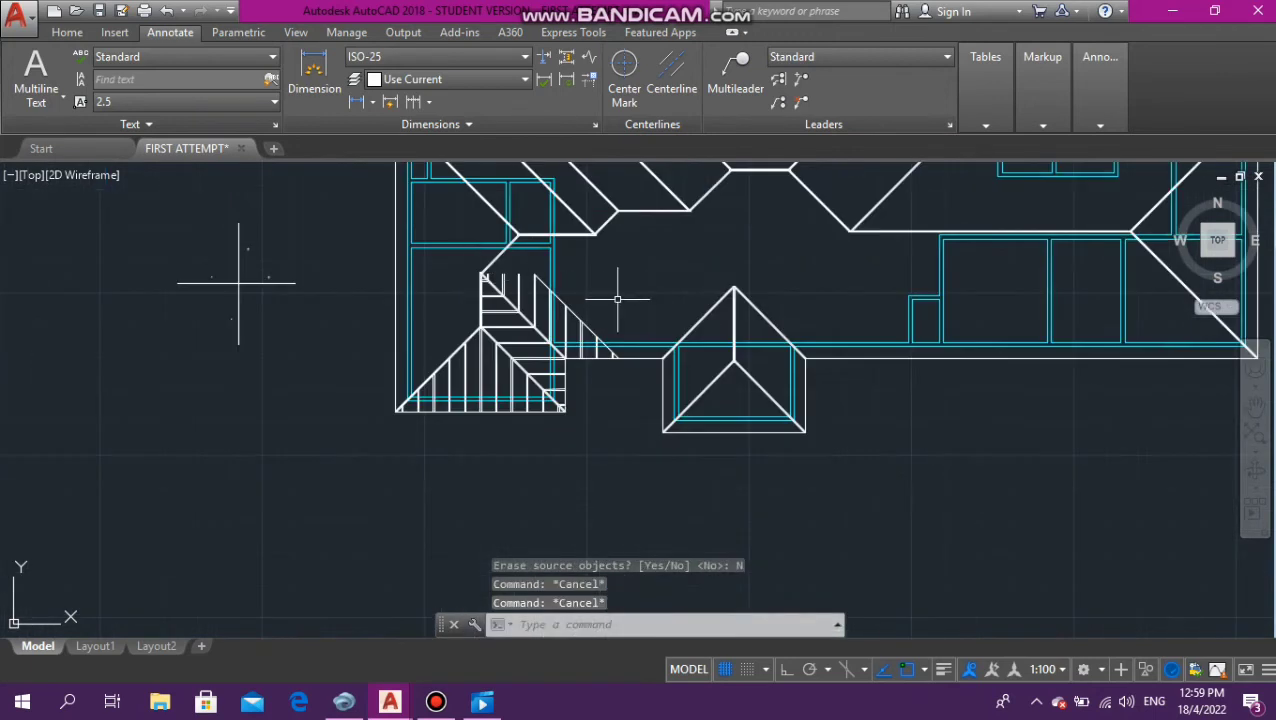
Erase the mirrored diagonal line running along the upper ends of the new vertical rafters
scroll(567, 288, up, 4)
click(609, 263)
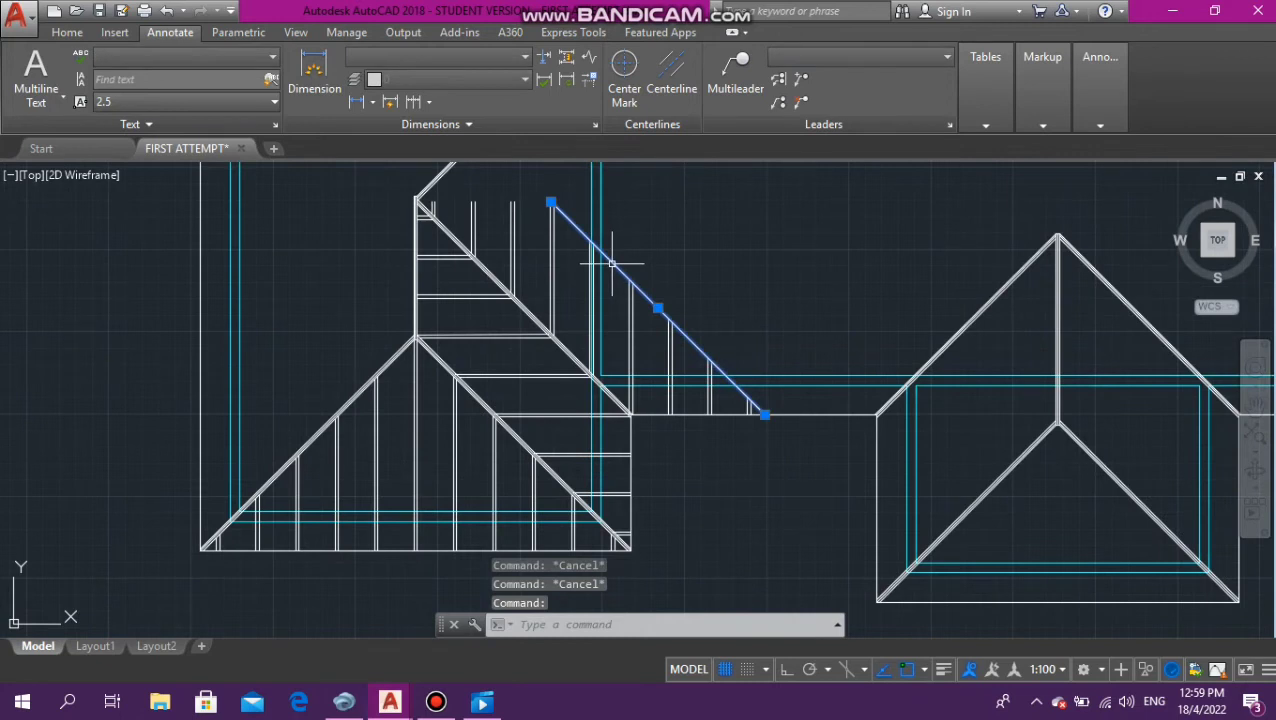
scroll(628, 248, up, 2)
key(Delete)
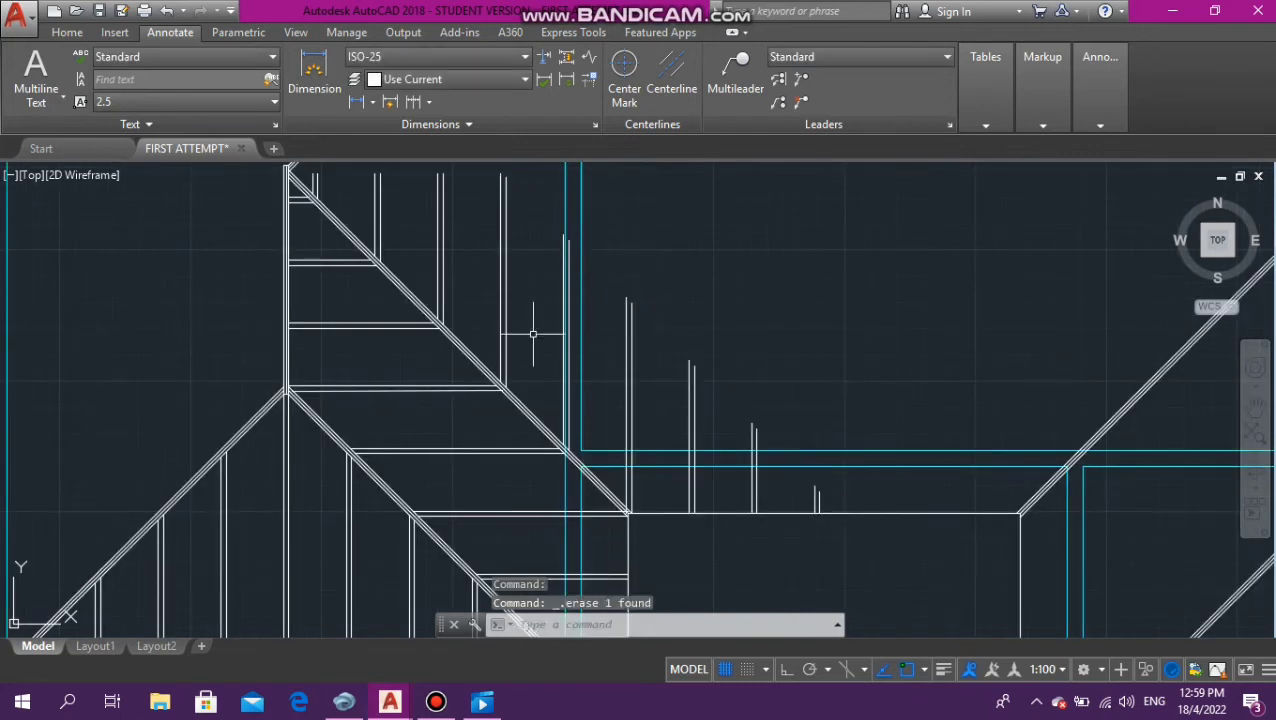
Trim the horizontal rafter line where it overruns the hip near the eave corner and erase the leftover segment
scroll(613, 479, up, 6)
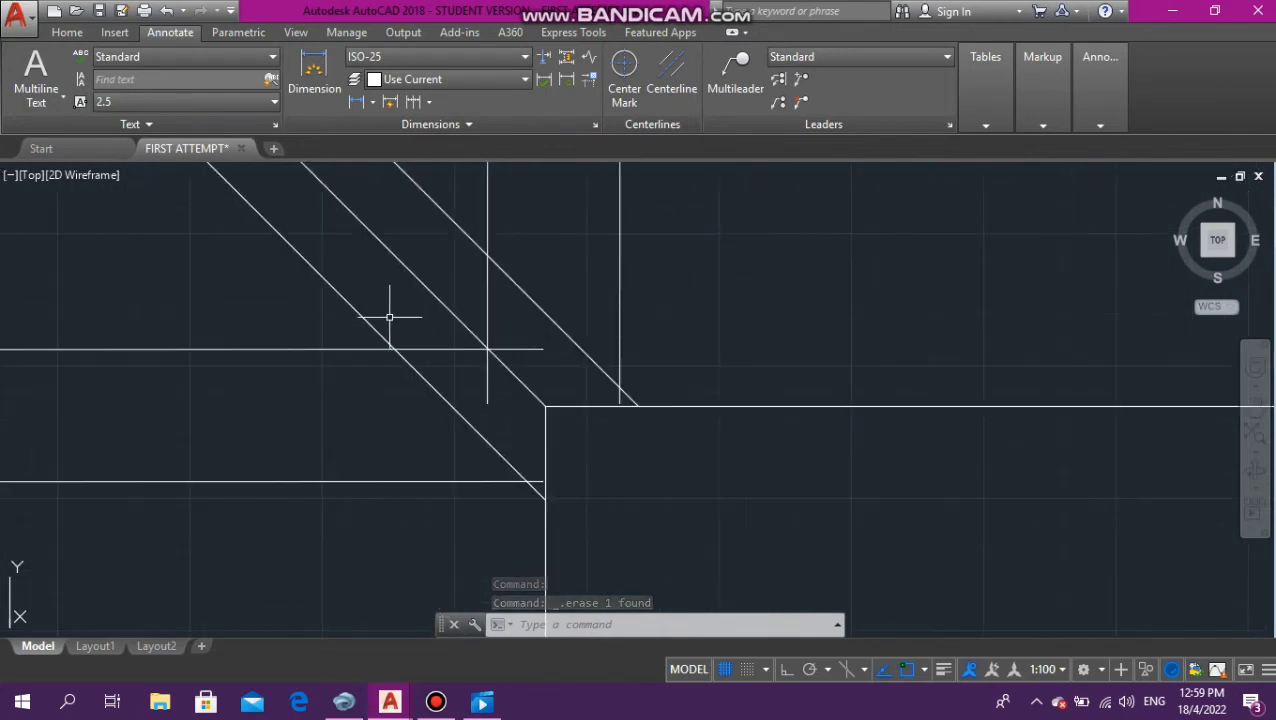
text(trim)
key(Return)
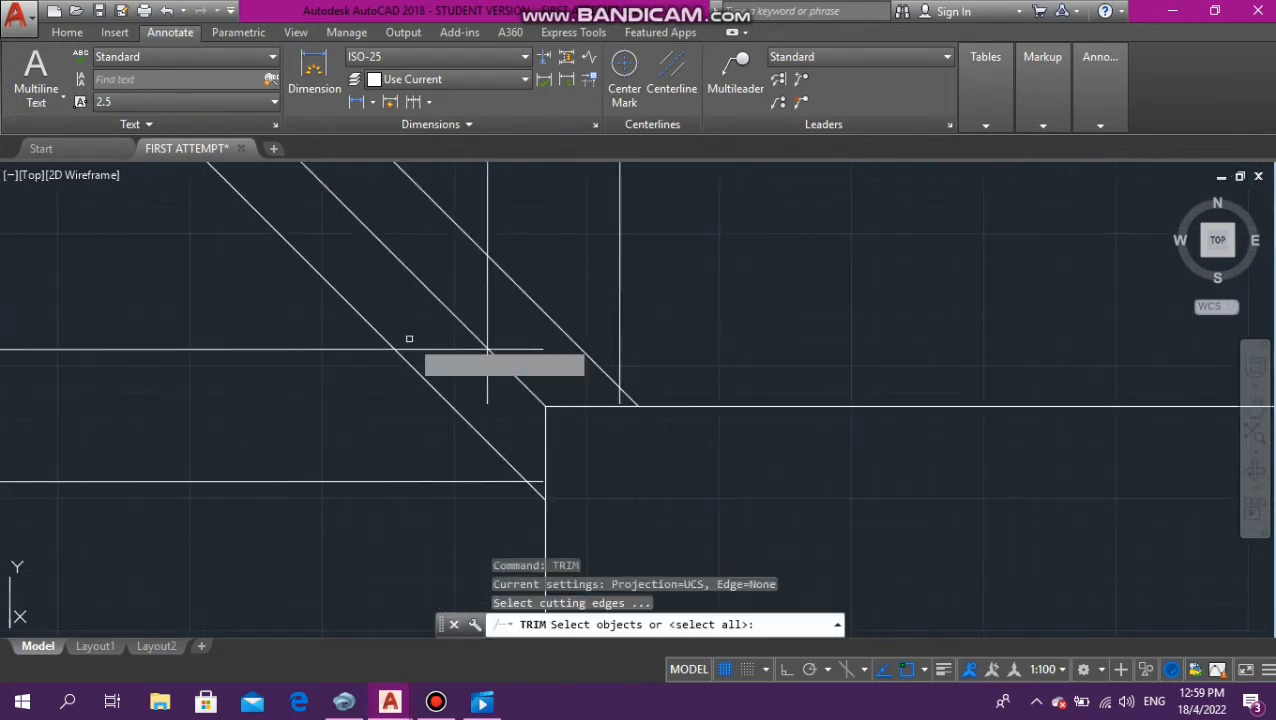
key(Return)
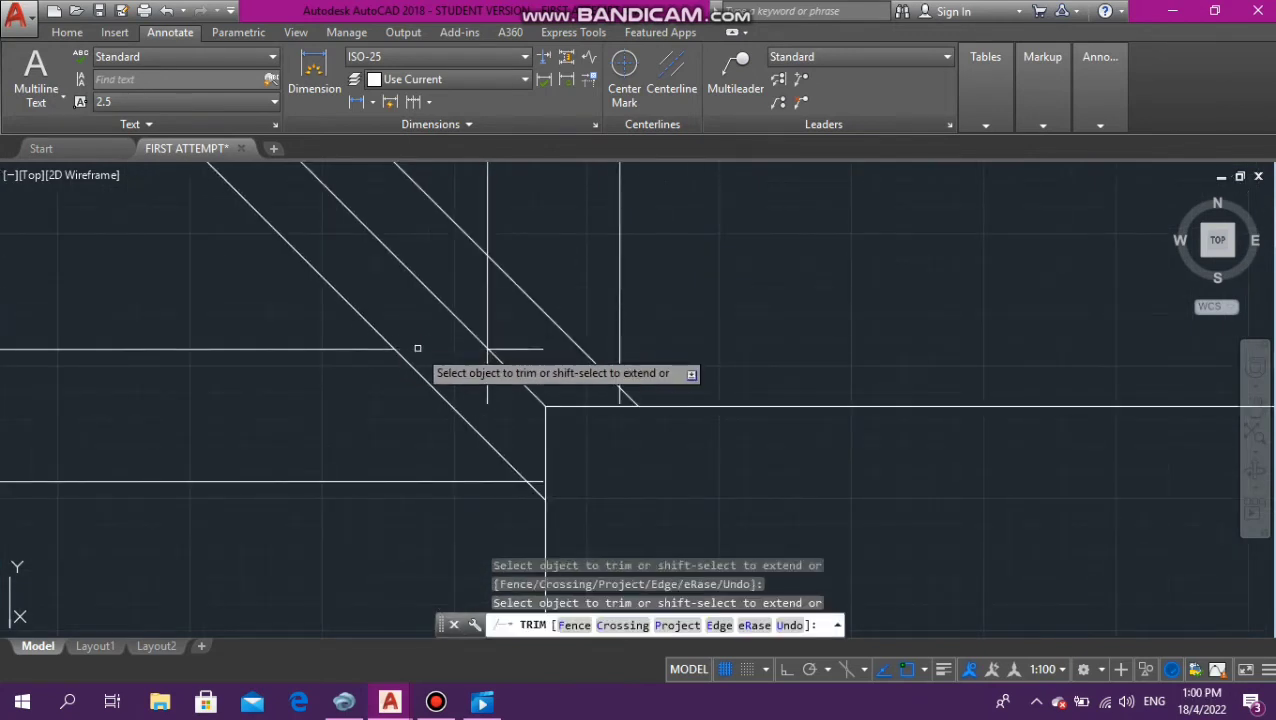
key(Escape)
click(504, 349)
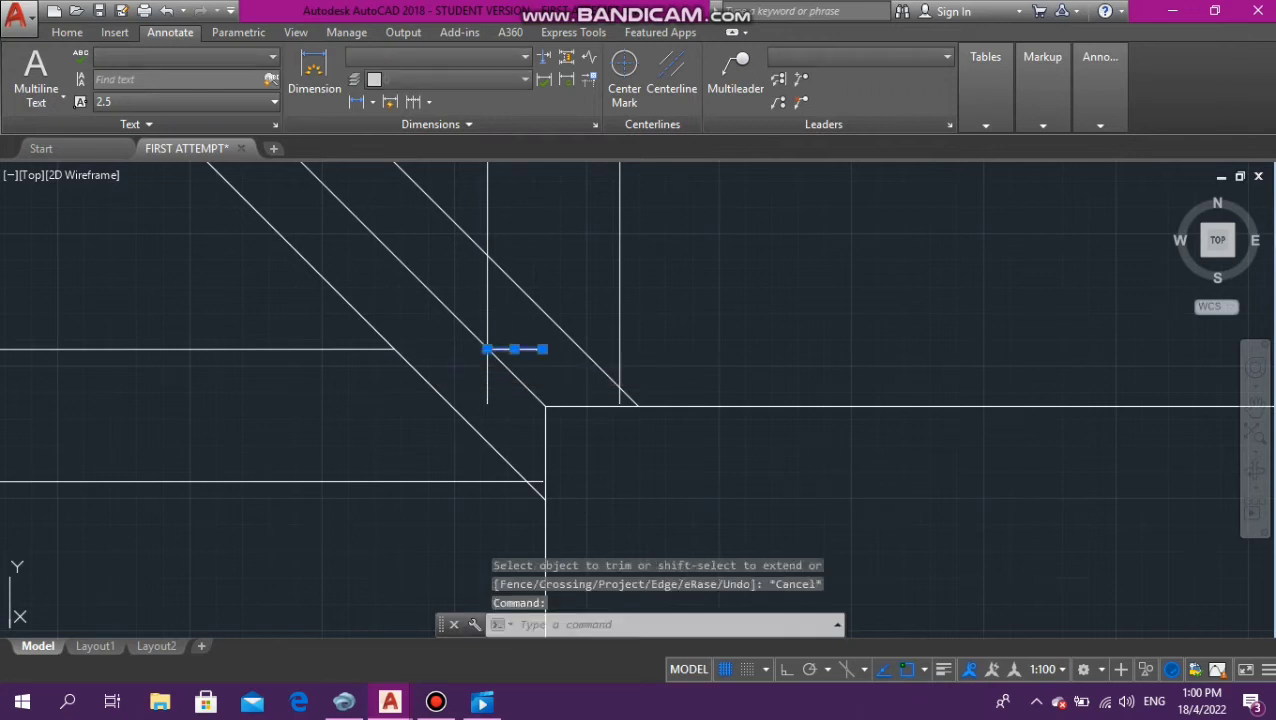
key(Delete)
Examine the mirrored vertical rafters and the adjoining hip and ridge lines across the roof plan
scroll(561, 377, down, 5)
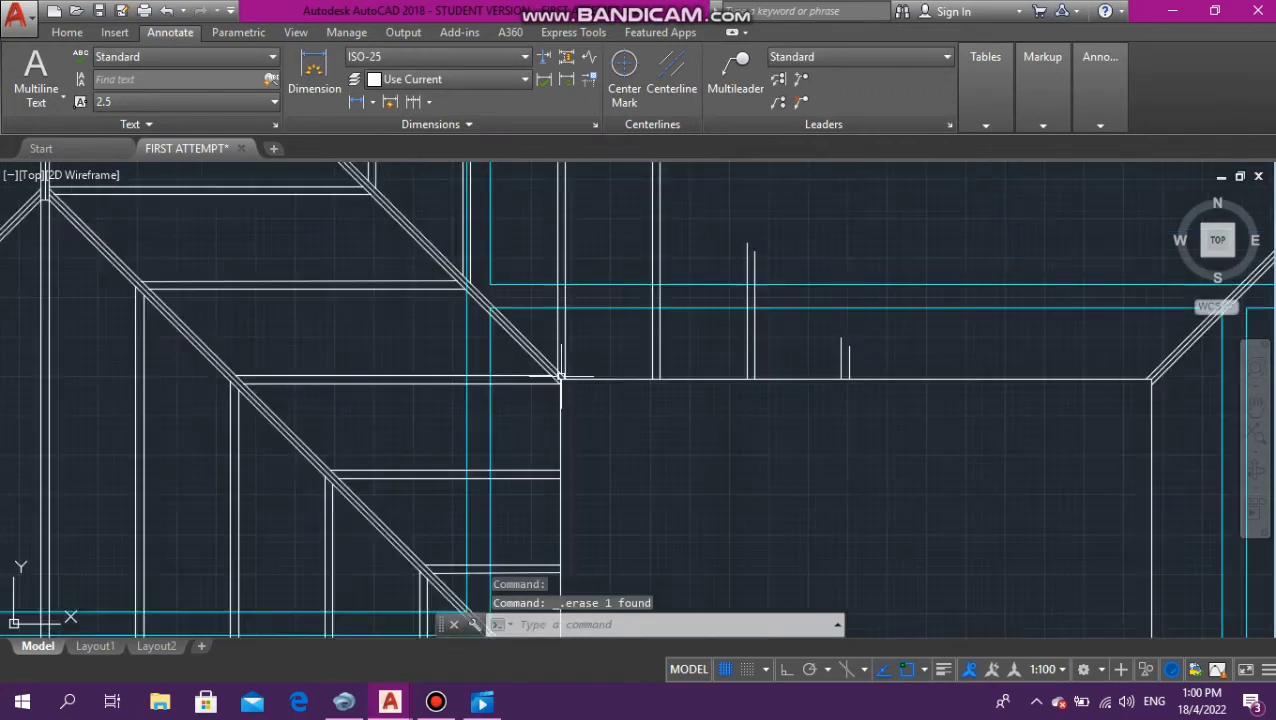
scroll(561, 377, down, 4)
scroll(561, 377, down, 5)
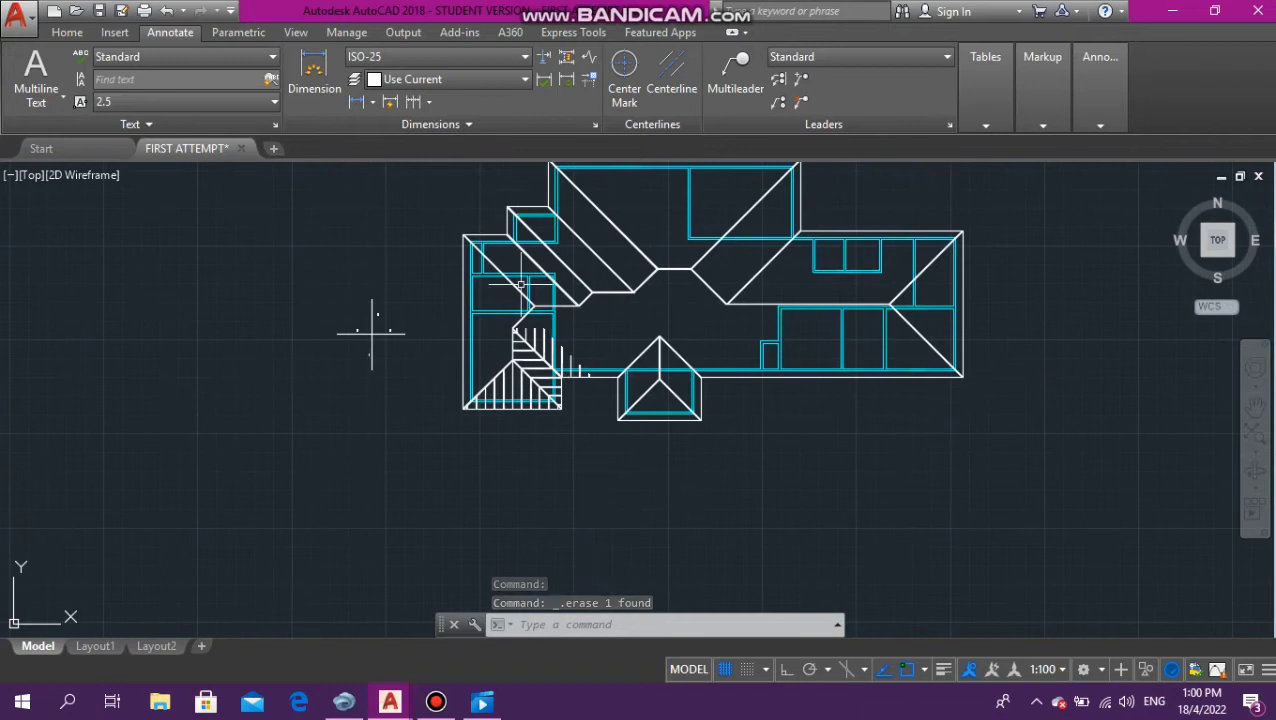
scroll(535, 302, up, 6)
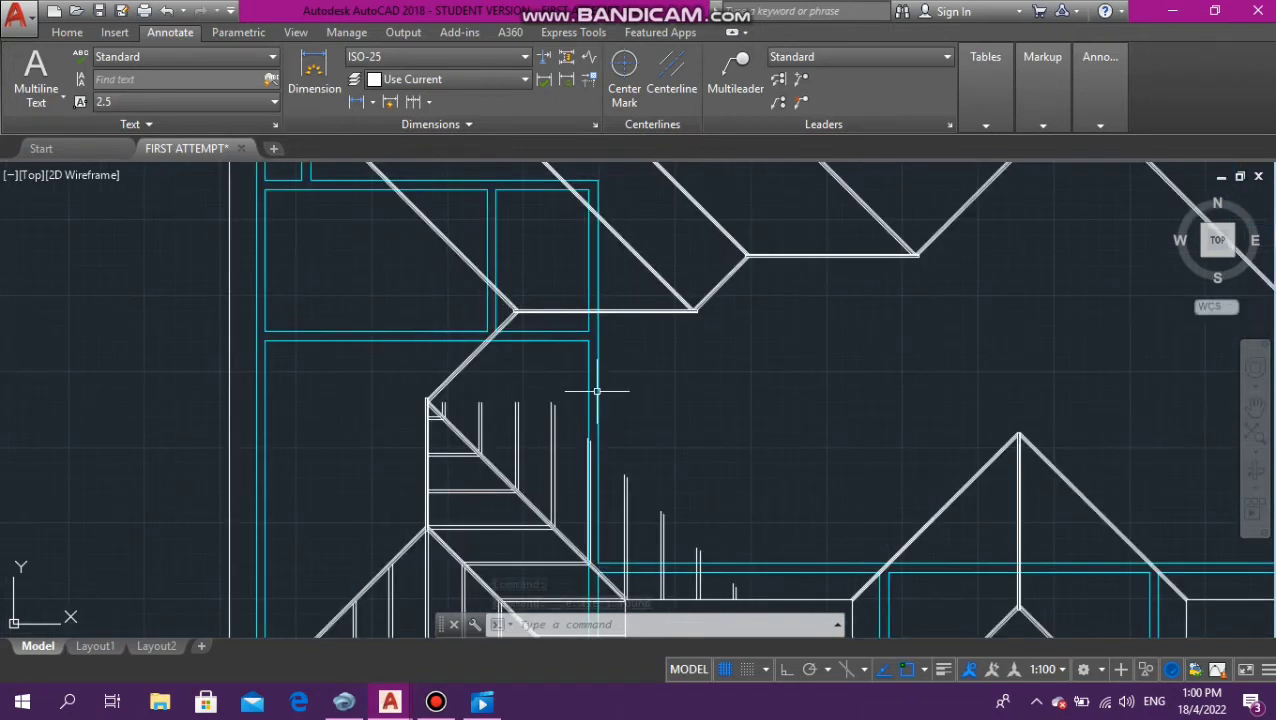
scroll(596, 391, down, 5)
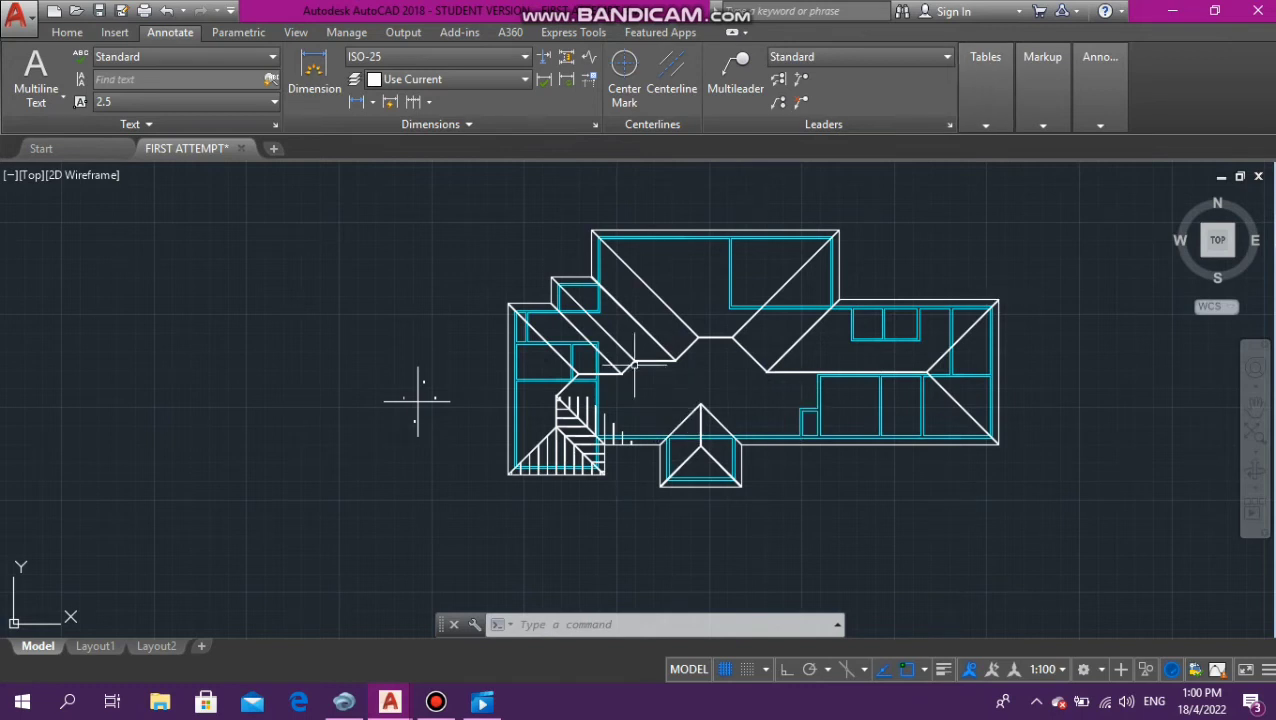
scroll(762, 408, up, 2)
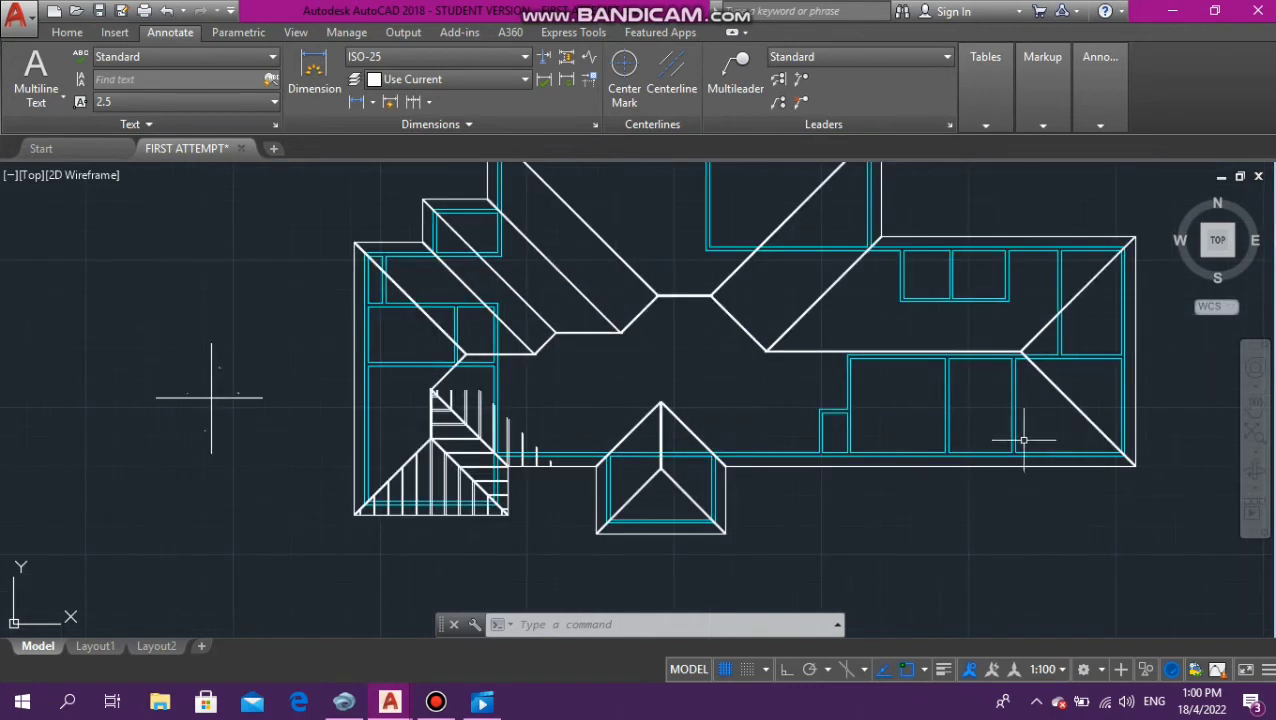
scroll(516, 504, up, 4)
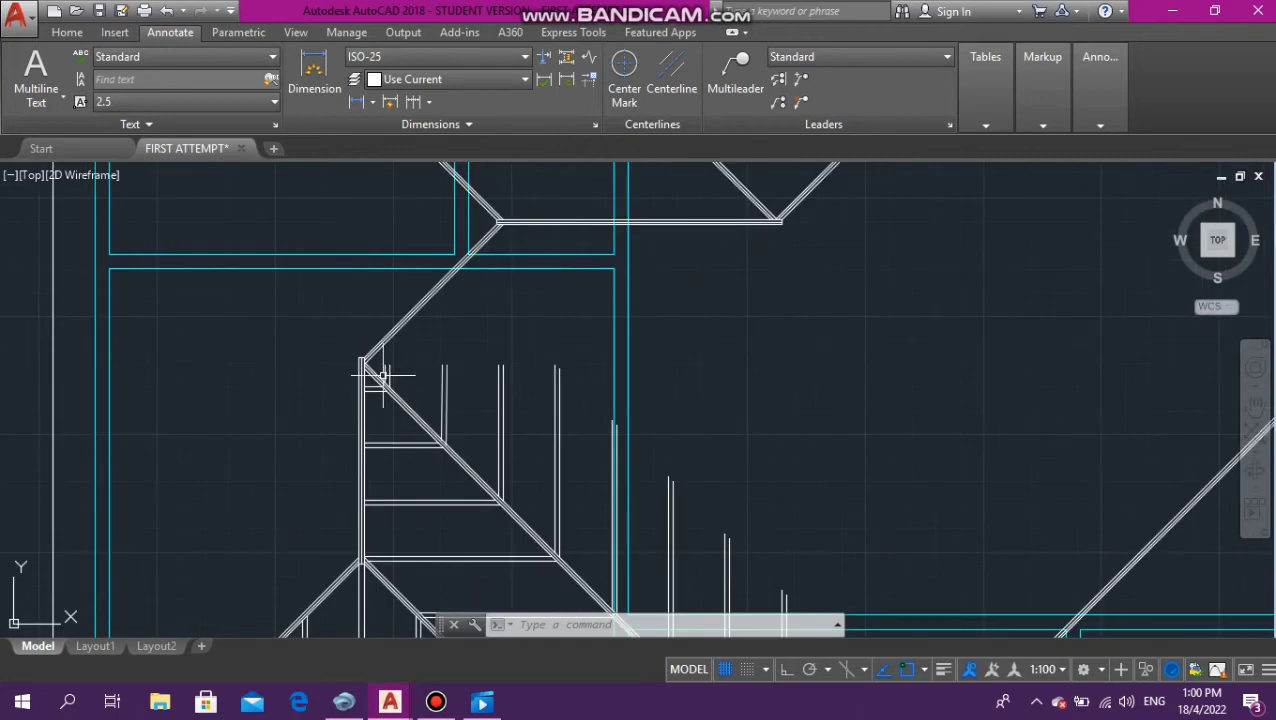
scroll(382, 376, up, 4)
scroll(491, 544, down, 4)
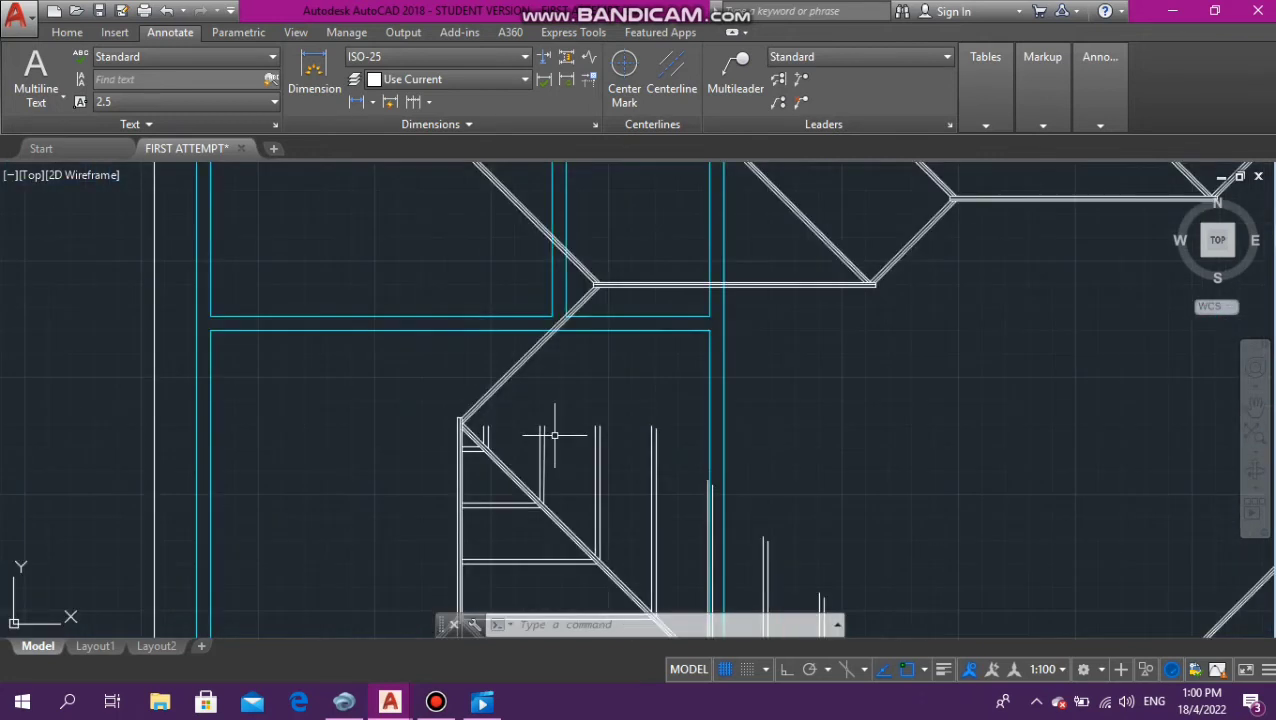
Extend the second to fourth vertical rafter pairs upward, using the lower edges of the upper diagonal hip and horizontal ridge as boundary edges
scroll(562, 327, up, 4)
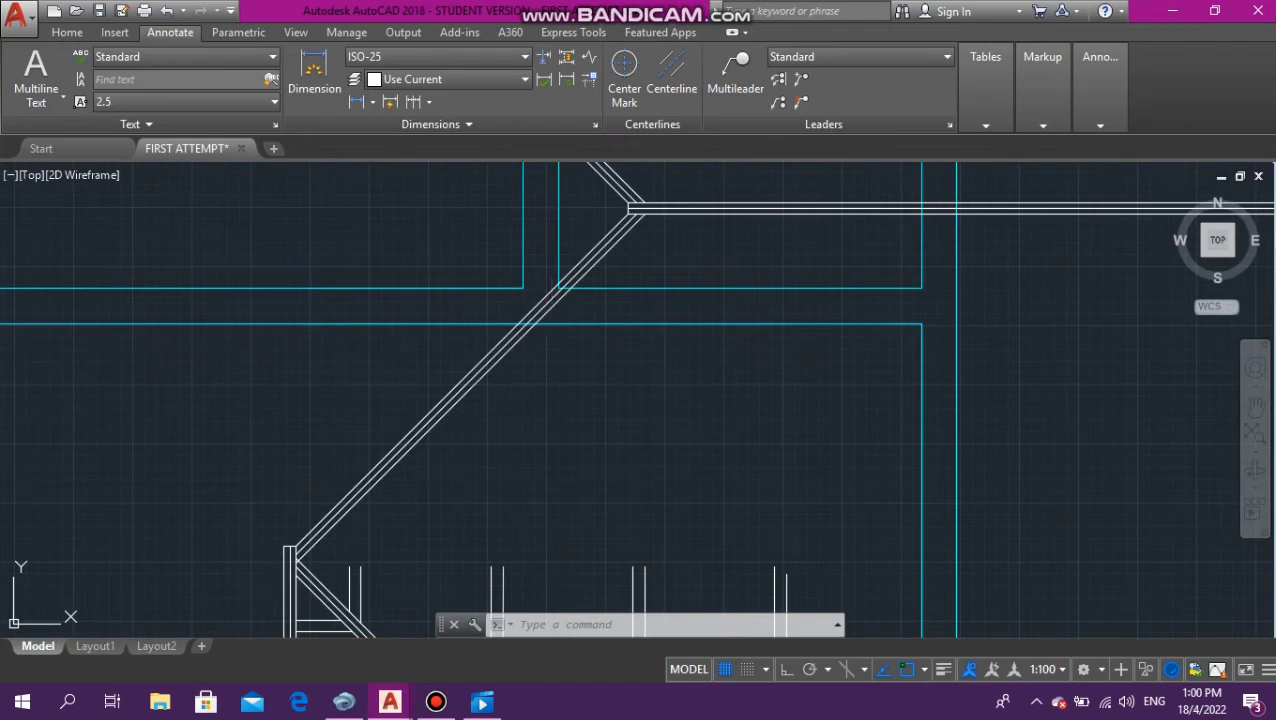
click(549, 310)
click(715, 211)
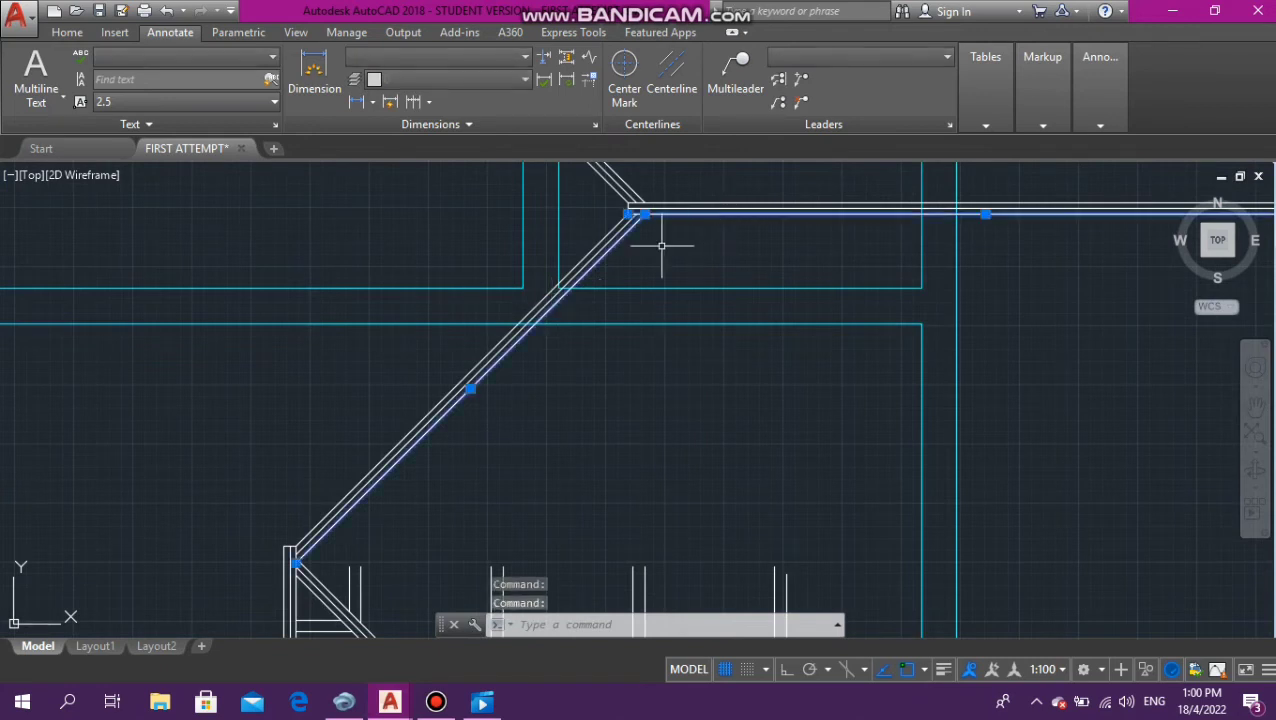
scroll(661, 254, down, 2)
scroll(697, 347, down, 4)
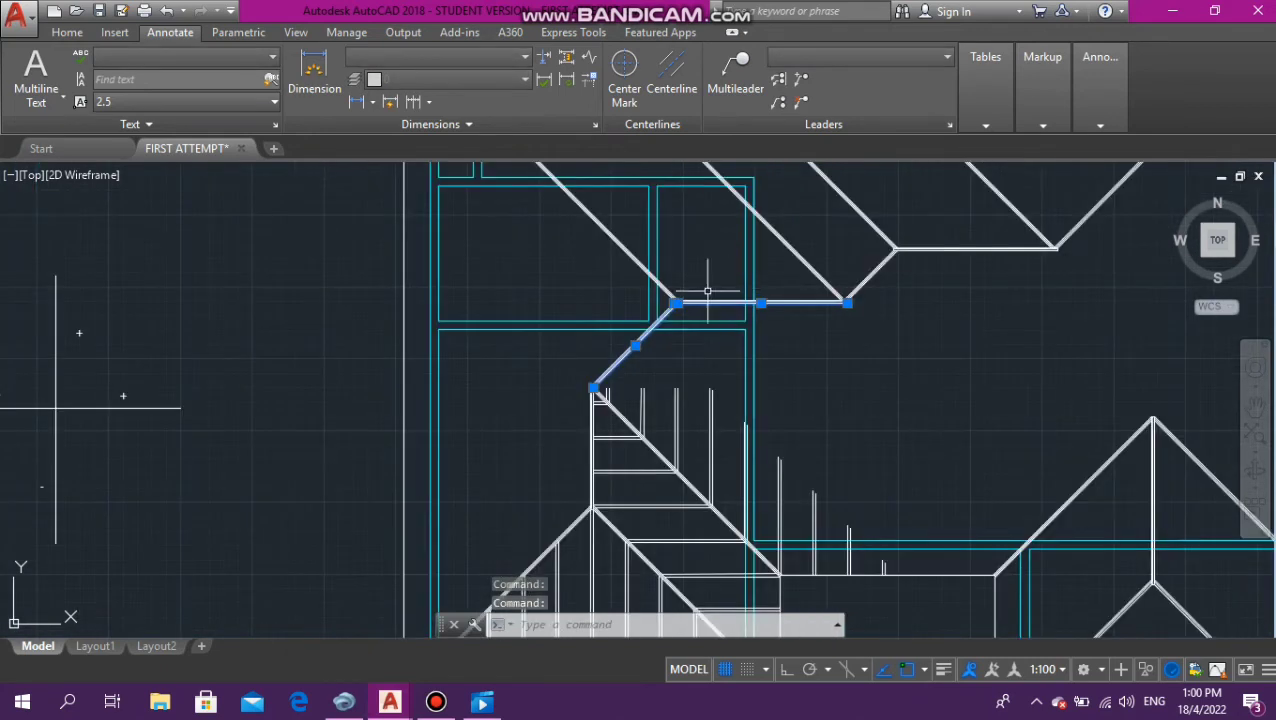
scroll(707, 291, up, 6)
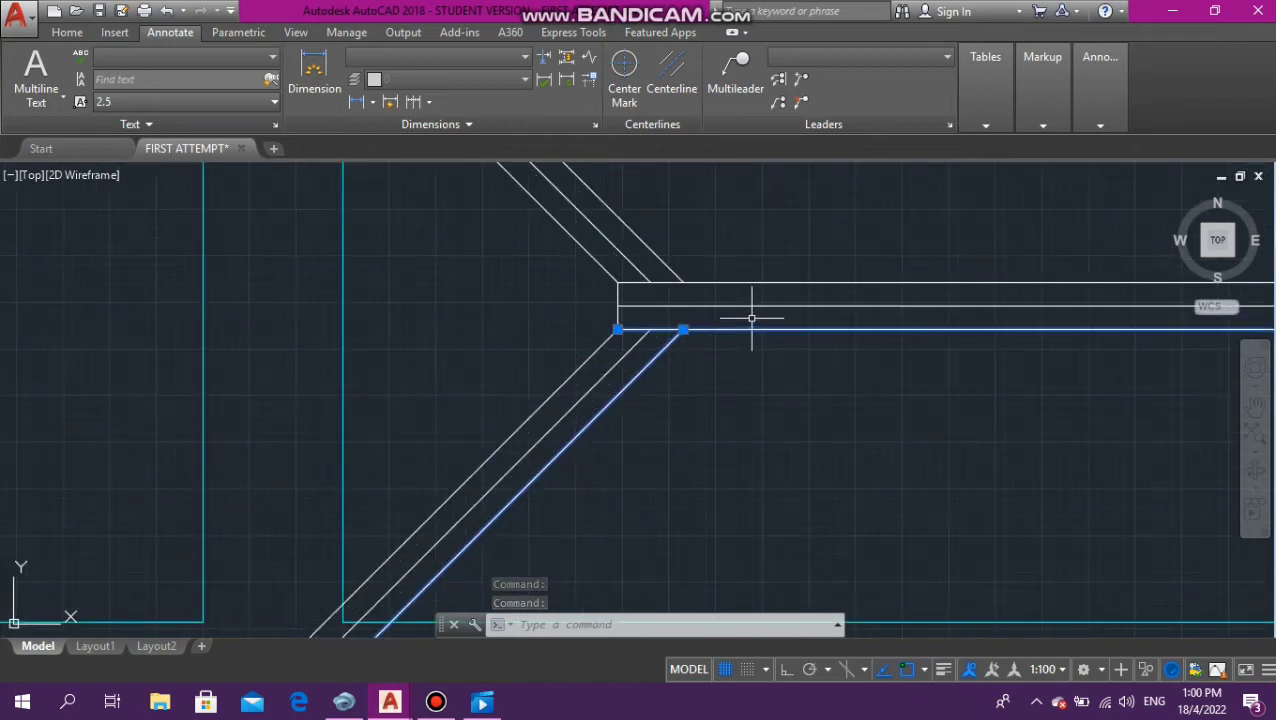
scroll(724, 328, down, 5)
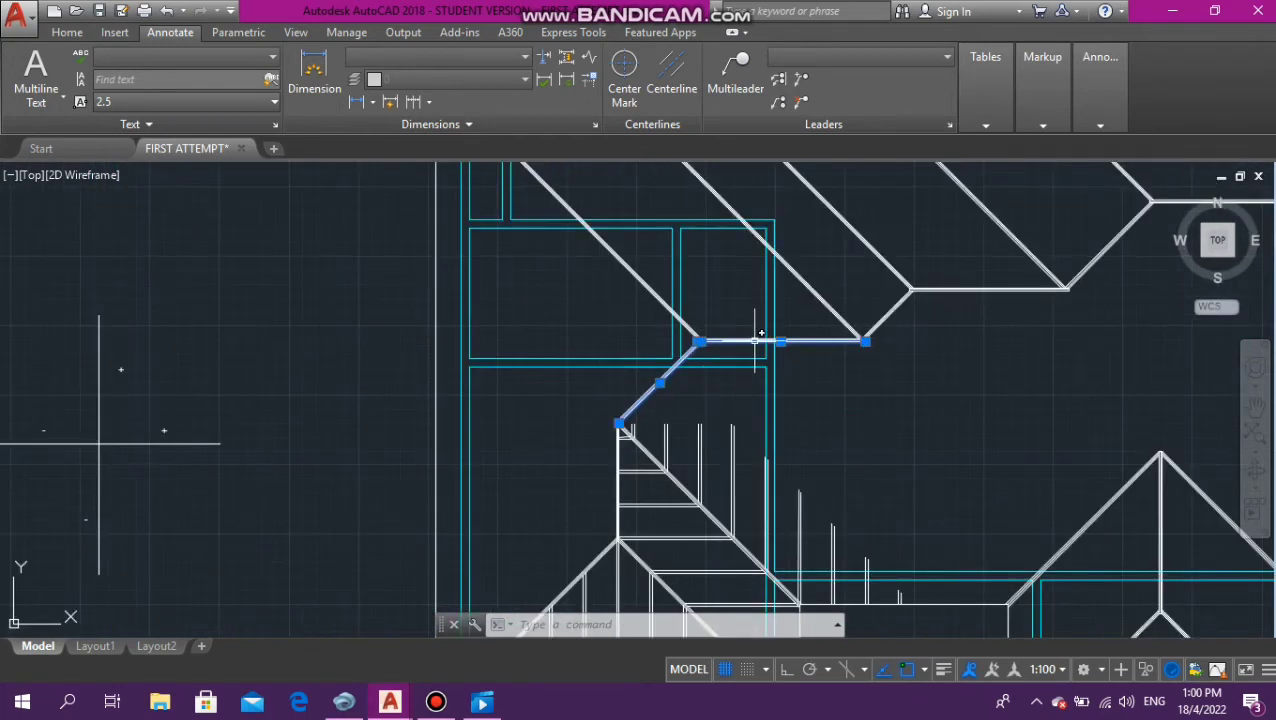
scroll(752, 343, down, 4)
scroll(742, 347, down, 2)
scroll(784, 412, up, 6)
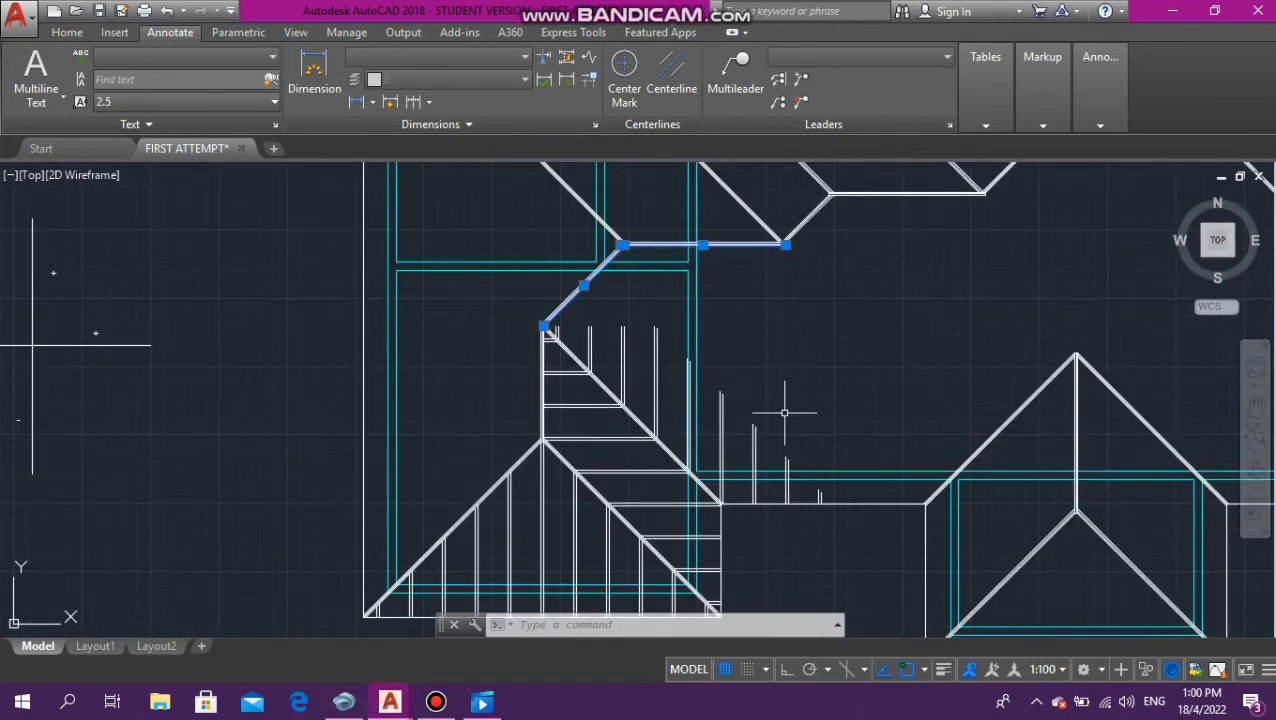
key(Down)
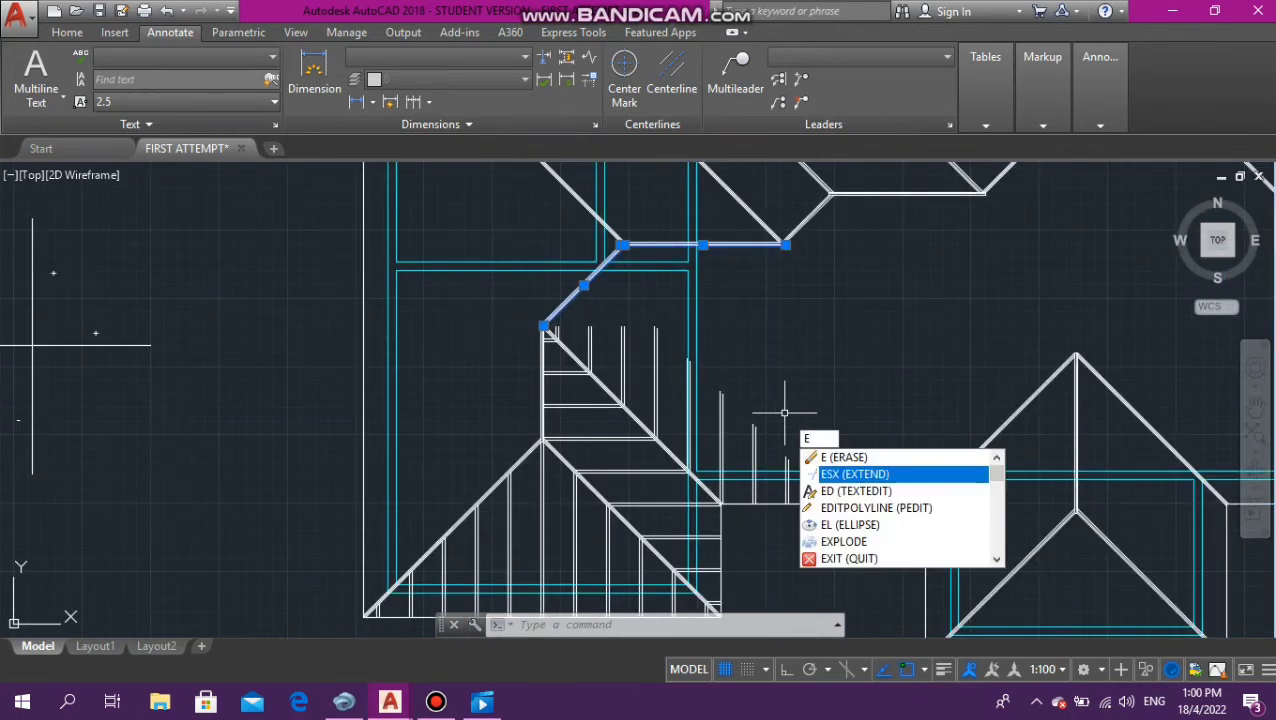
key(Return)
scroll(643, 430, up, 3)
scroll(700, 390, down, 4)
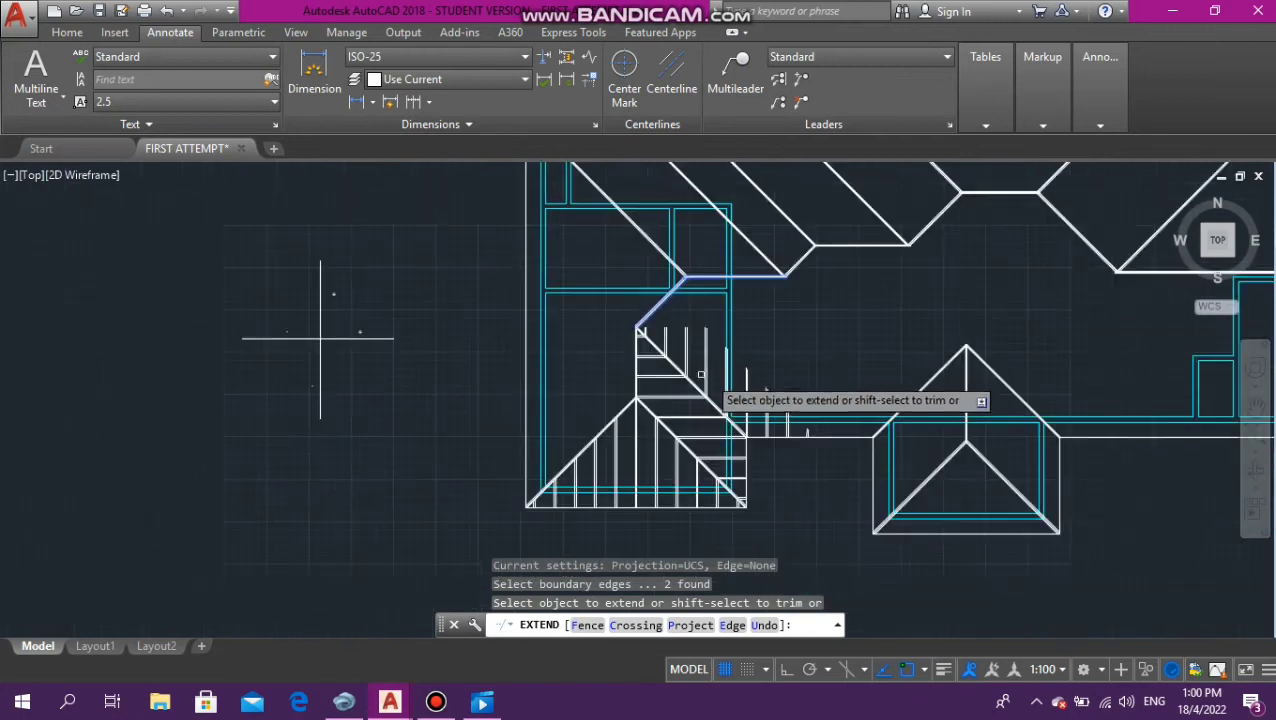
scroll(700, 360, up, 3)
click(698, 353)
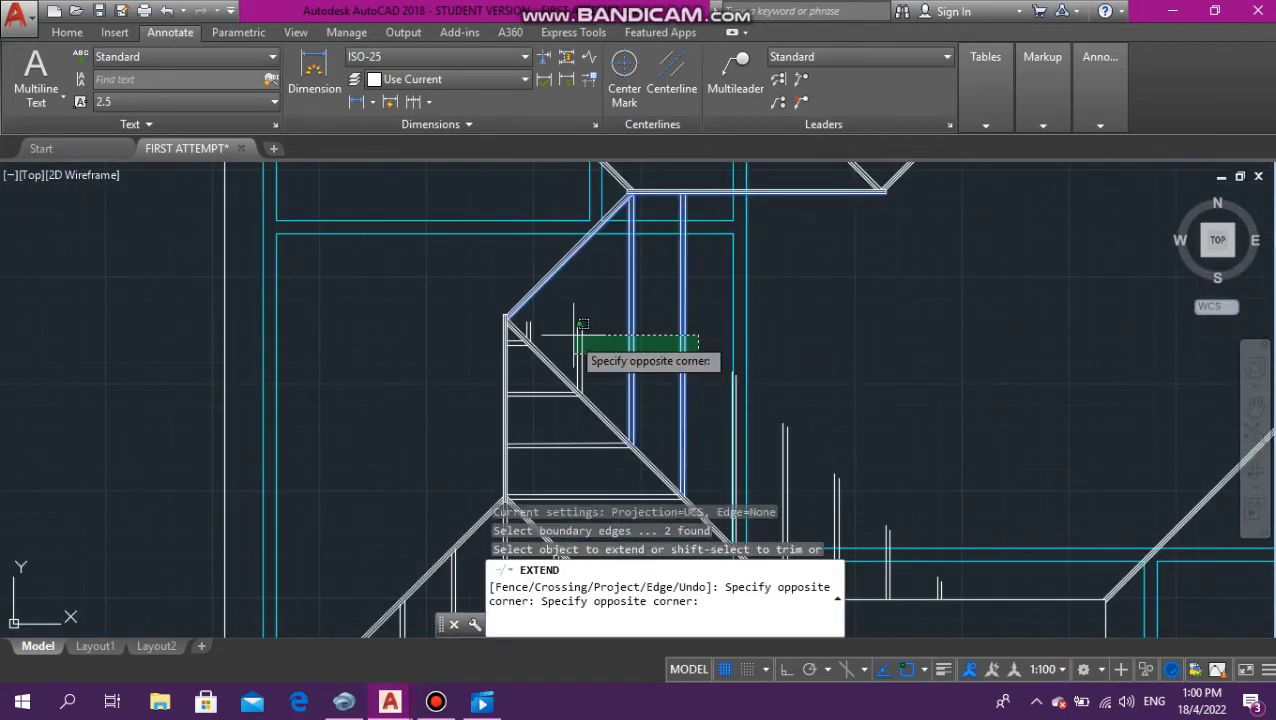
click(561, 333)
Extend the first, shortest vertical rafter pair up to the lower edge of the diagonal hip
scroll(549, 327, up, 6)
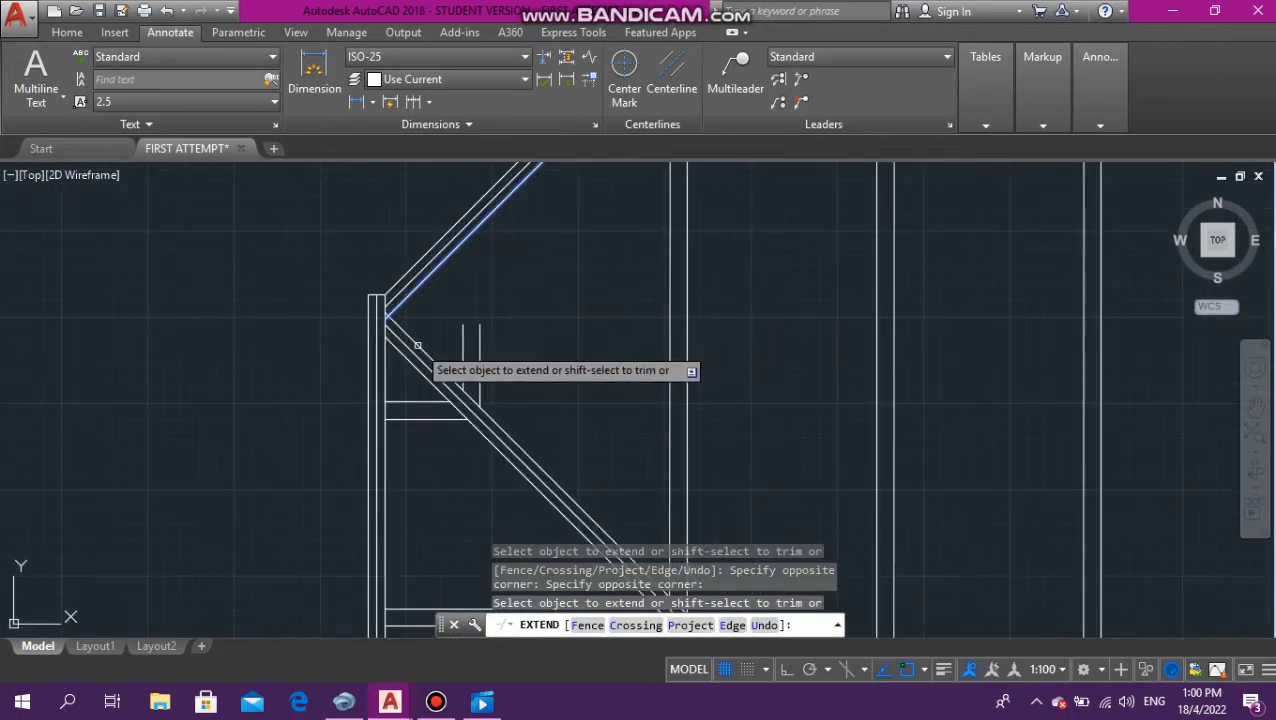
click(431, 347)
click(500, 355)
scroll(505, 338, down, 6)
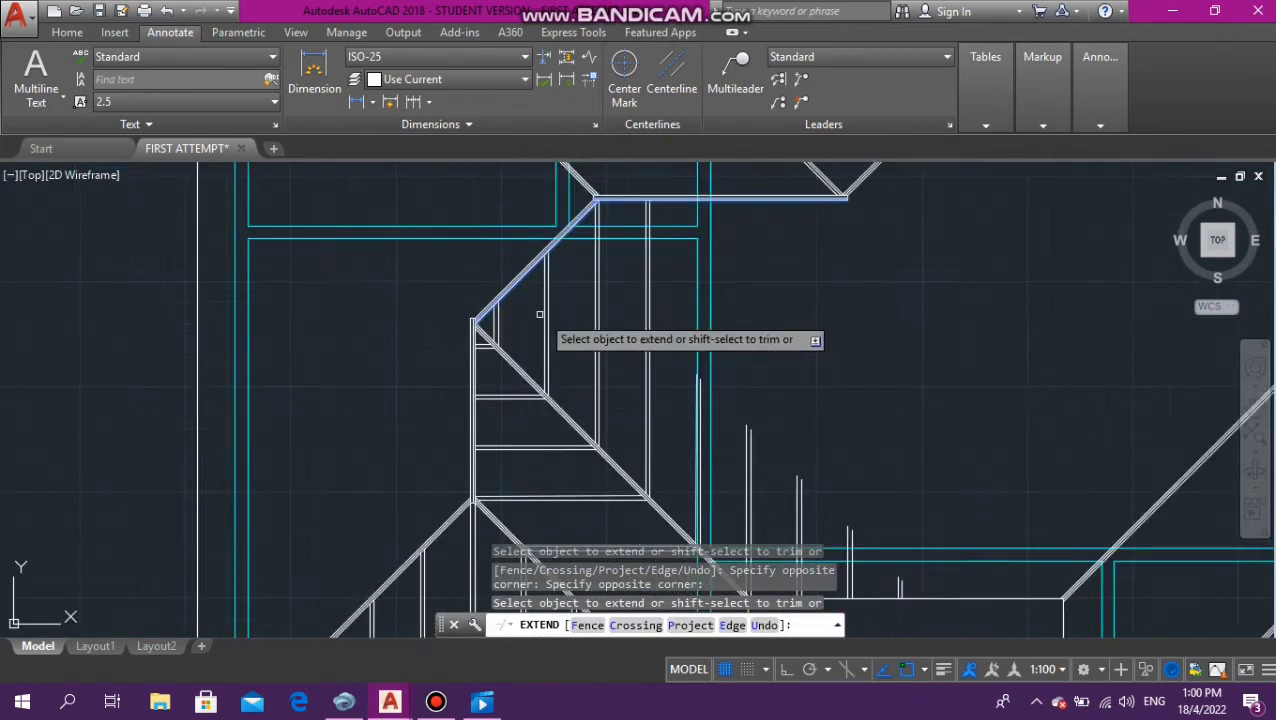
Extend the fifth and sixth vertical rafter pairs, beside the cyan wall, up to the horizontal ridge
scroll(602, 356, down, 4)
scroll(684, 406, up, 6)
scroll(592, 283, up, 4)
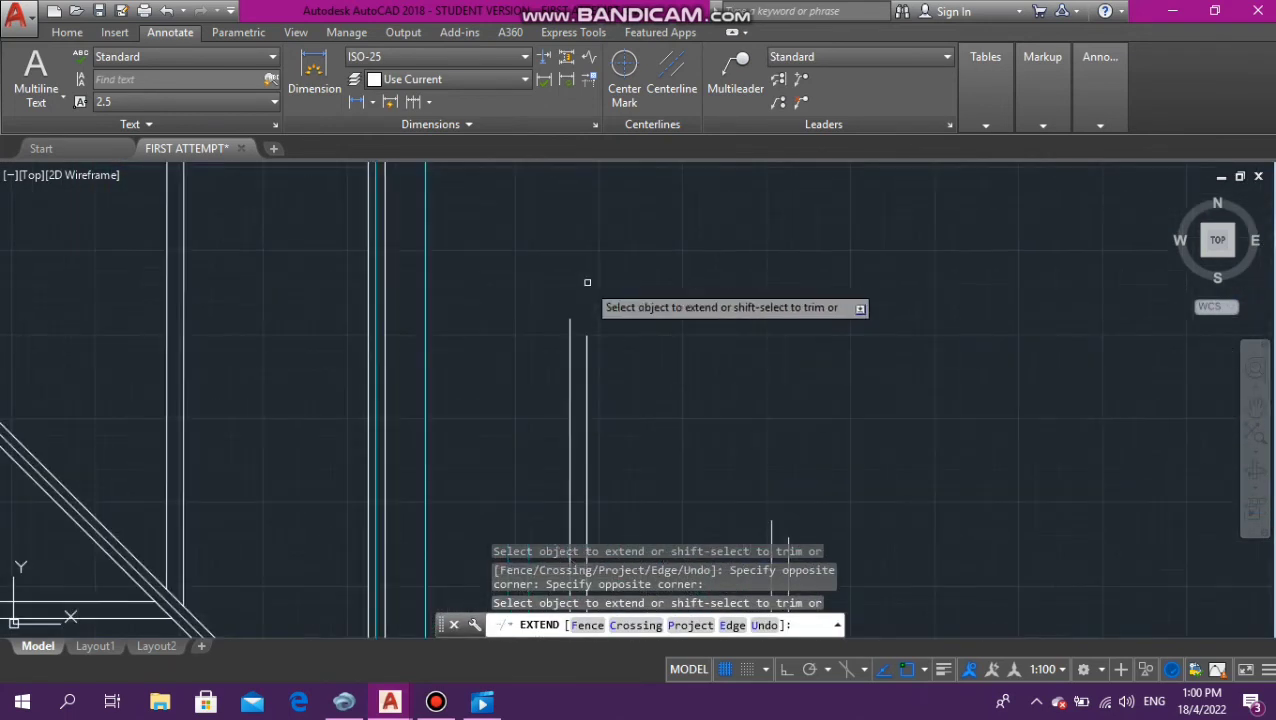
click(640, 357)
click(466, 346)
scroll(610, 352, down, 4)
scroll(468, 250, up, 2)
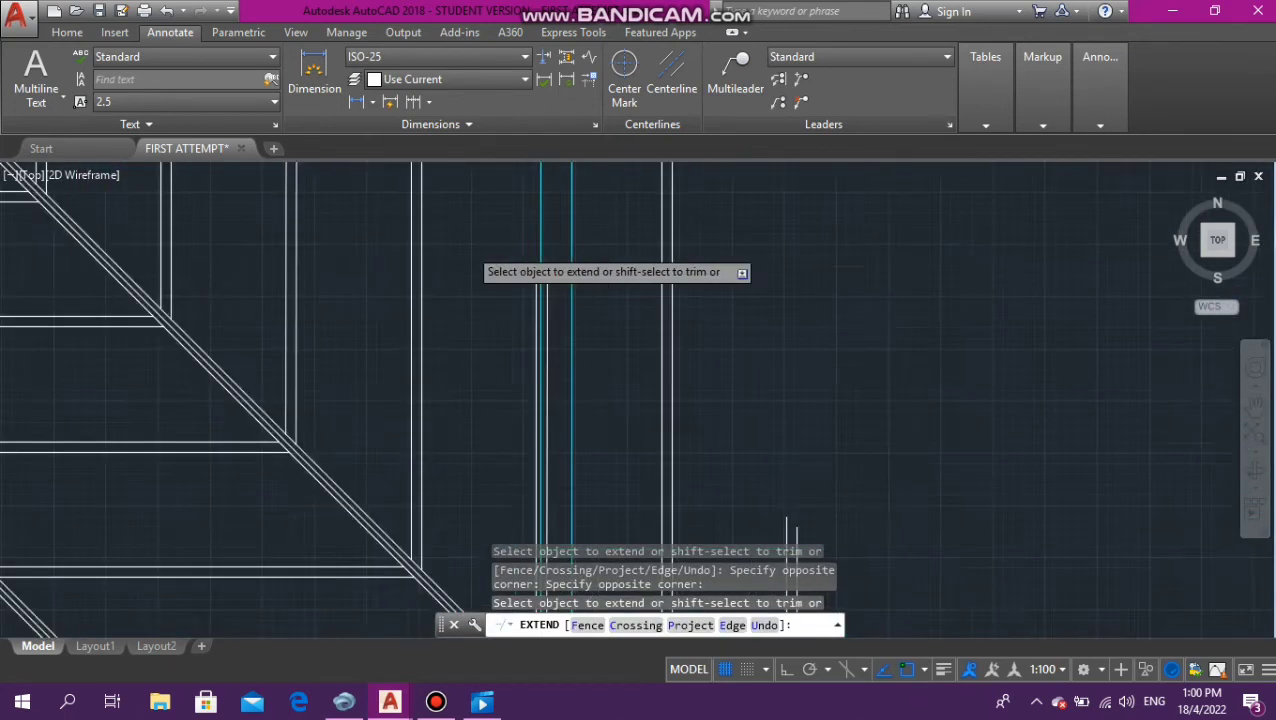
scroll(468, 254, up, 4)
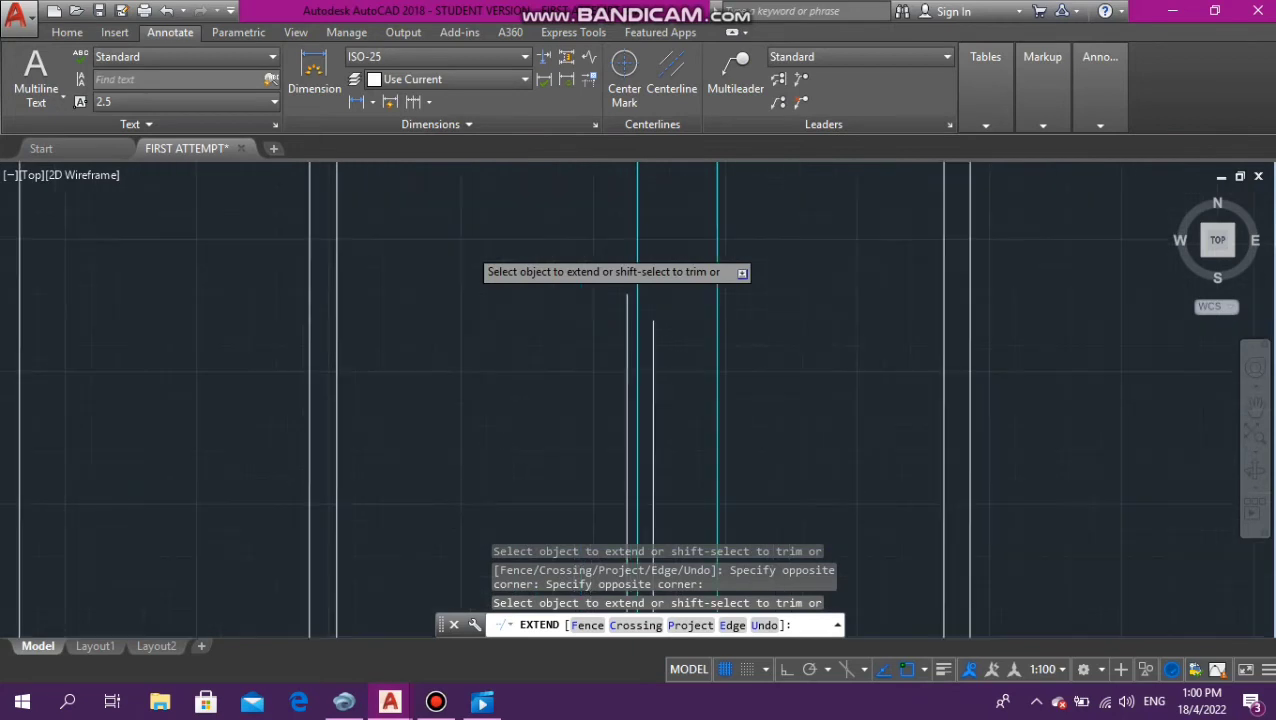
click(627, 321)
click(652, 337)
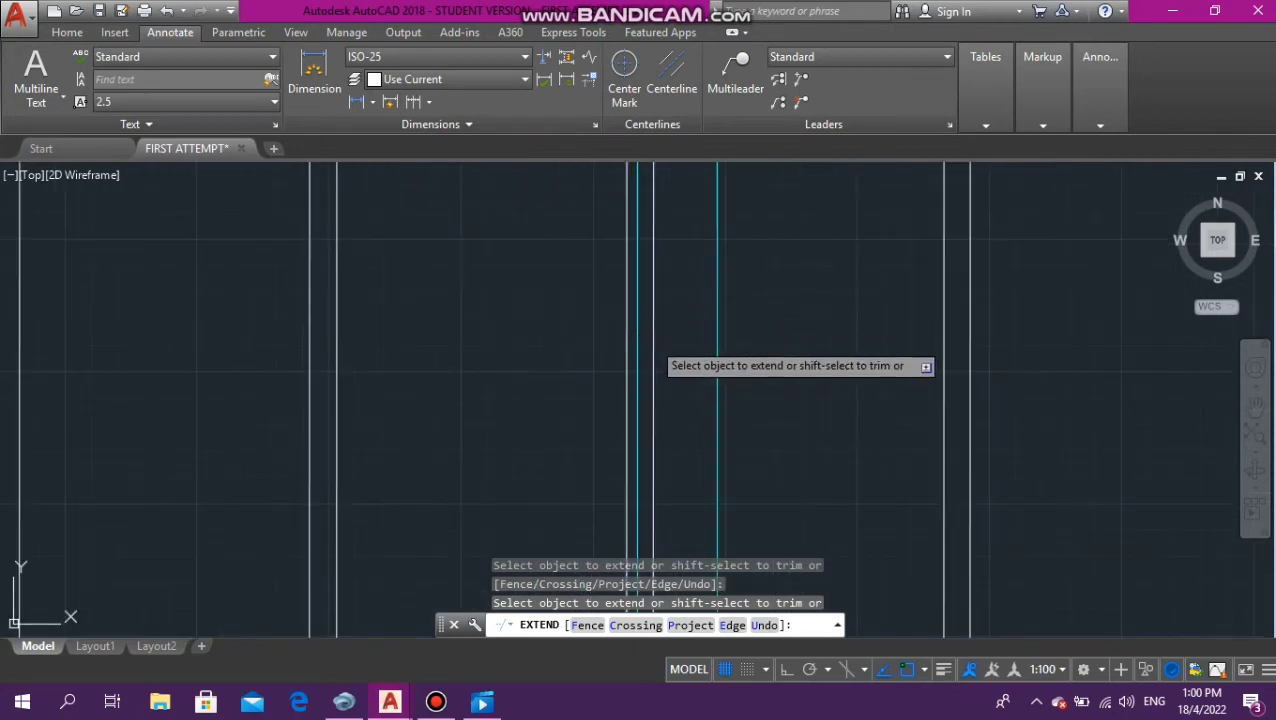
Extend the seventh vertical rafter pair and the left line of the eighth pair up to the horizontal ridge
scroll(652, 343, down, 4)
scroll(740, 240, up, 3)
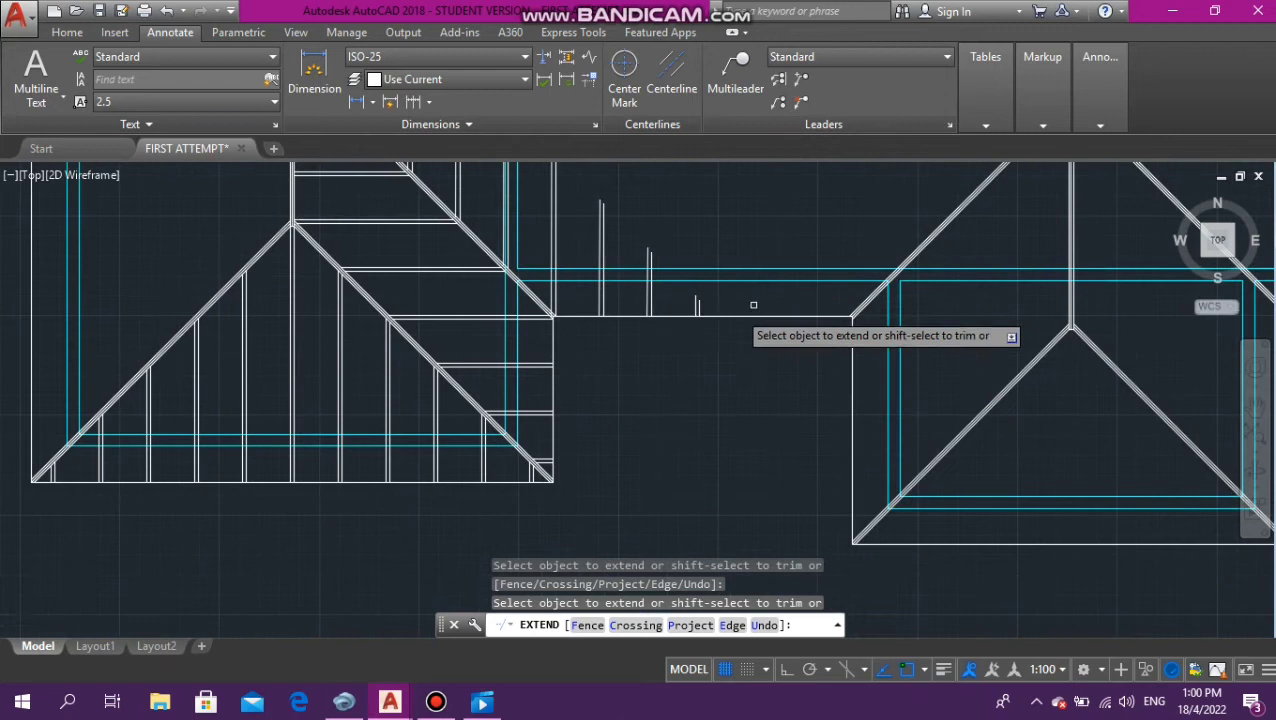
click(674, 299)
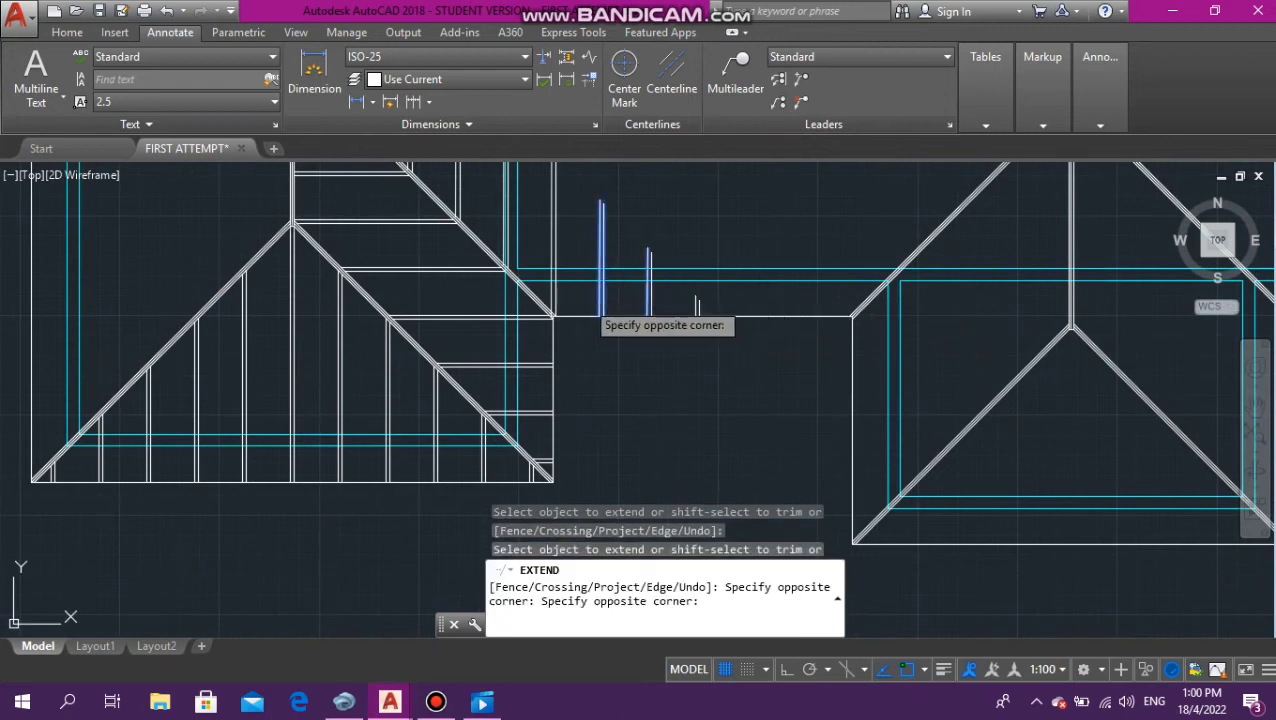
click(585, 300)
click(595, 214)
click(652, 242)
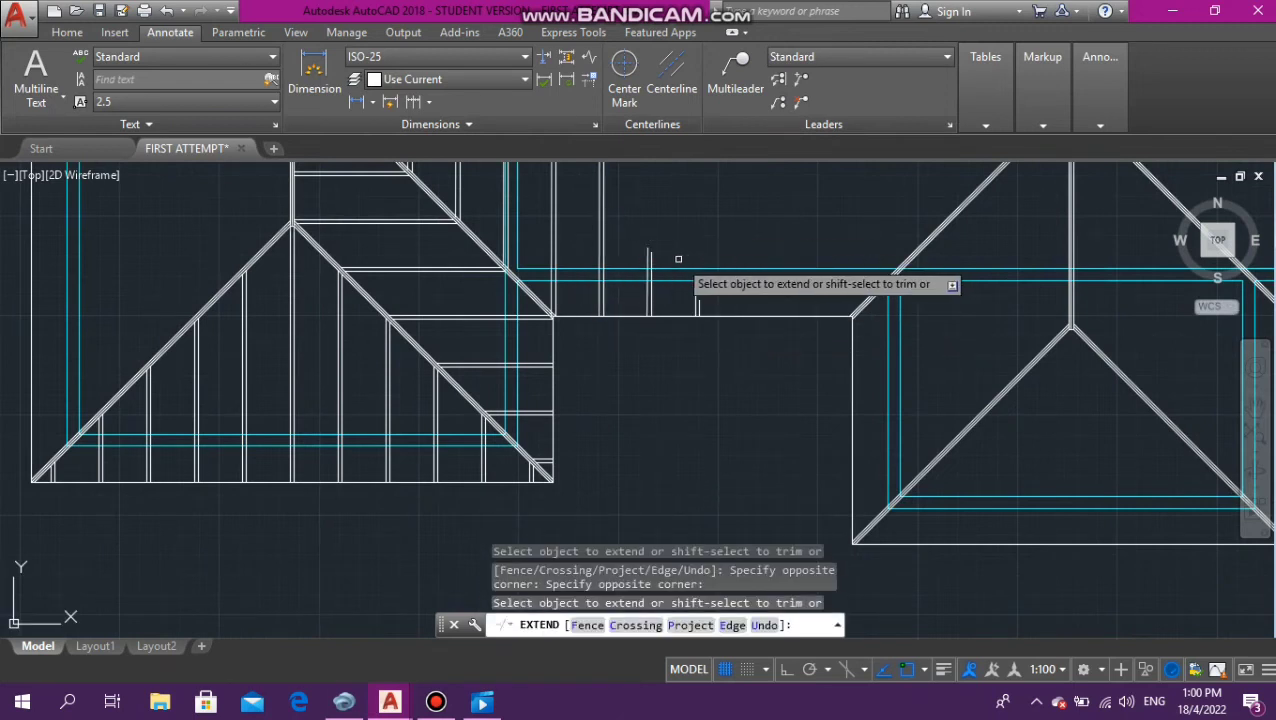
click(678, 259)
click(647, 243)
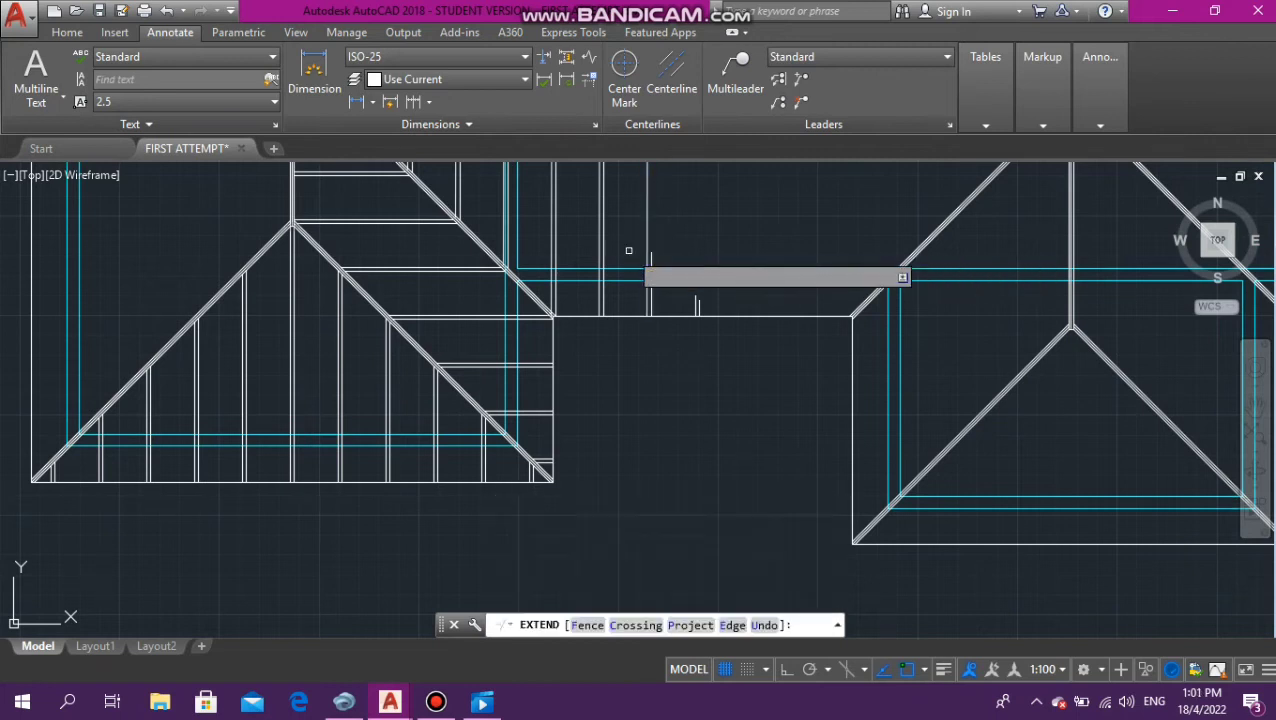
scroll(654, 262, down, 5)
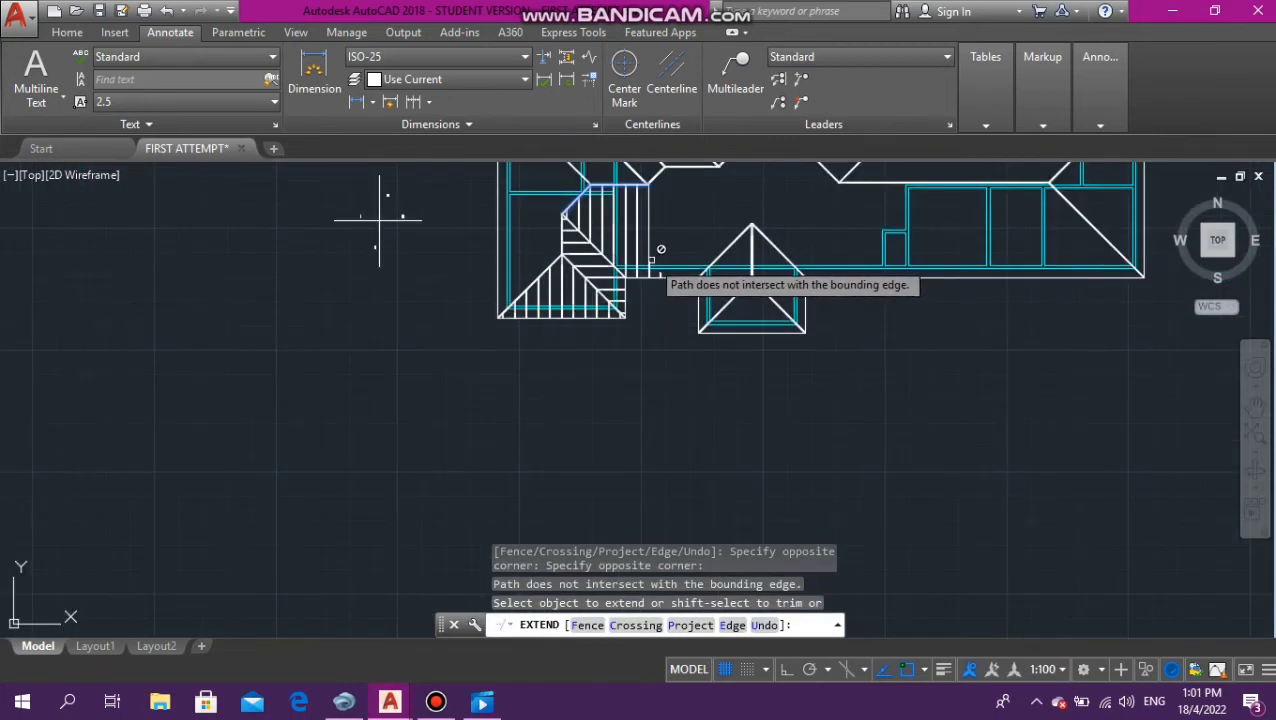
Examine the end of the horizontal ridge above the unextended right line of the eighth vertical rafter pair
scroll(650, 262, up, 5)
key(Escape)
scroll(647, 264, up, 3)
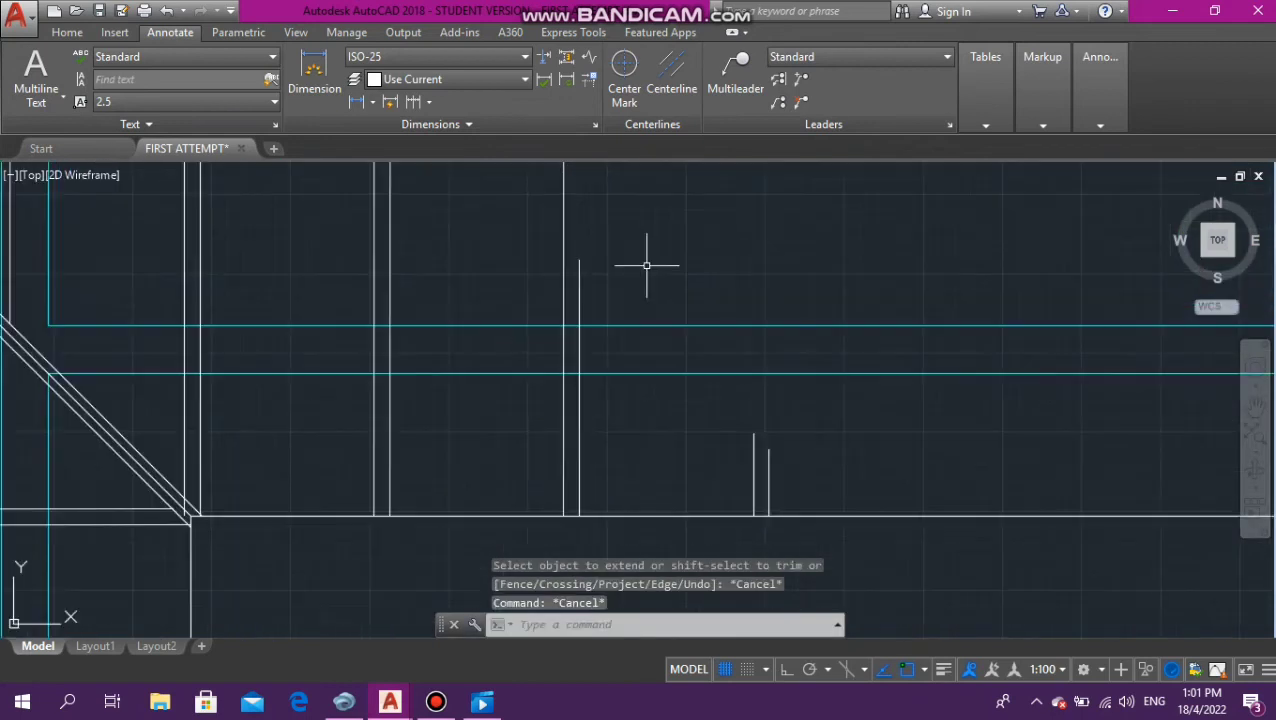
click(579, 311)
scroll(581, 310, down, 6)
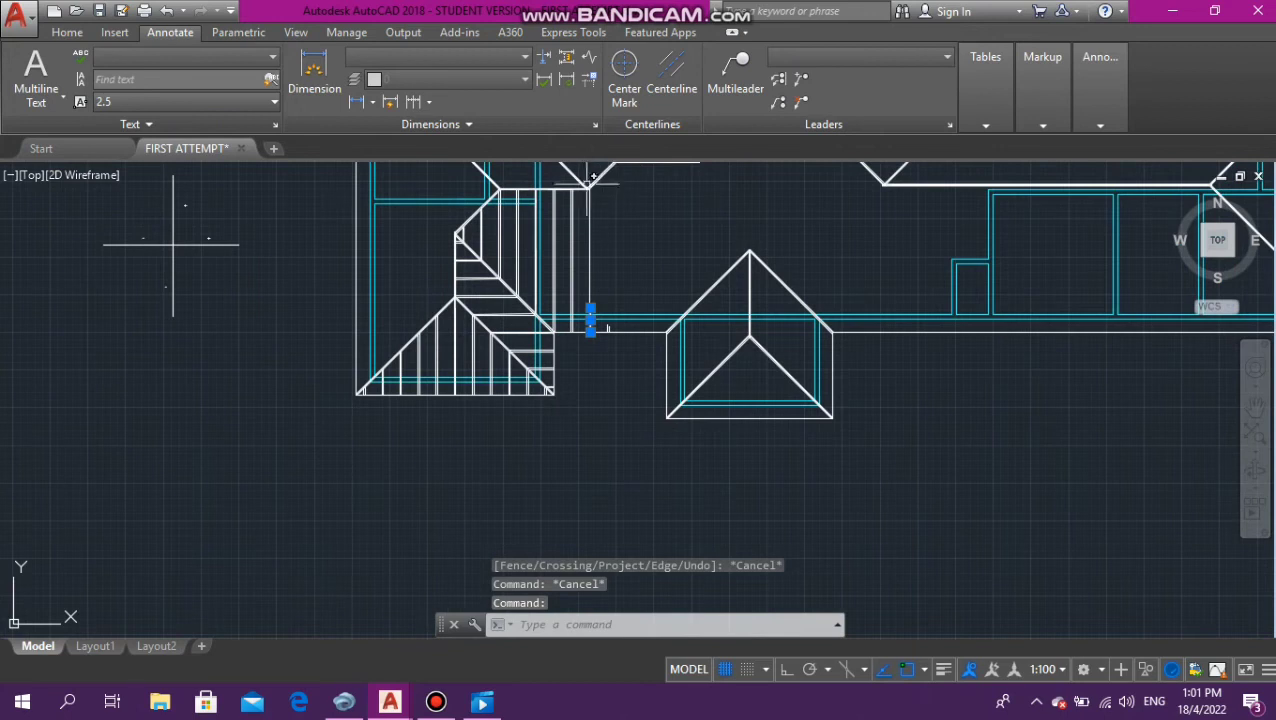
scroll(590, 178, up, 5)
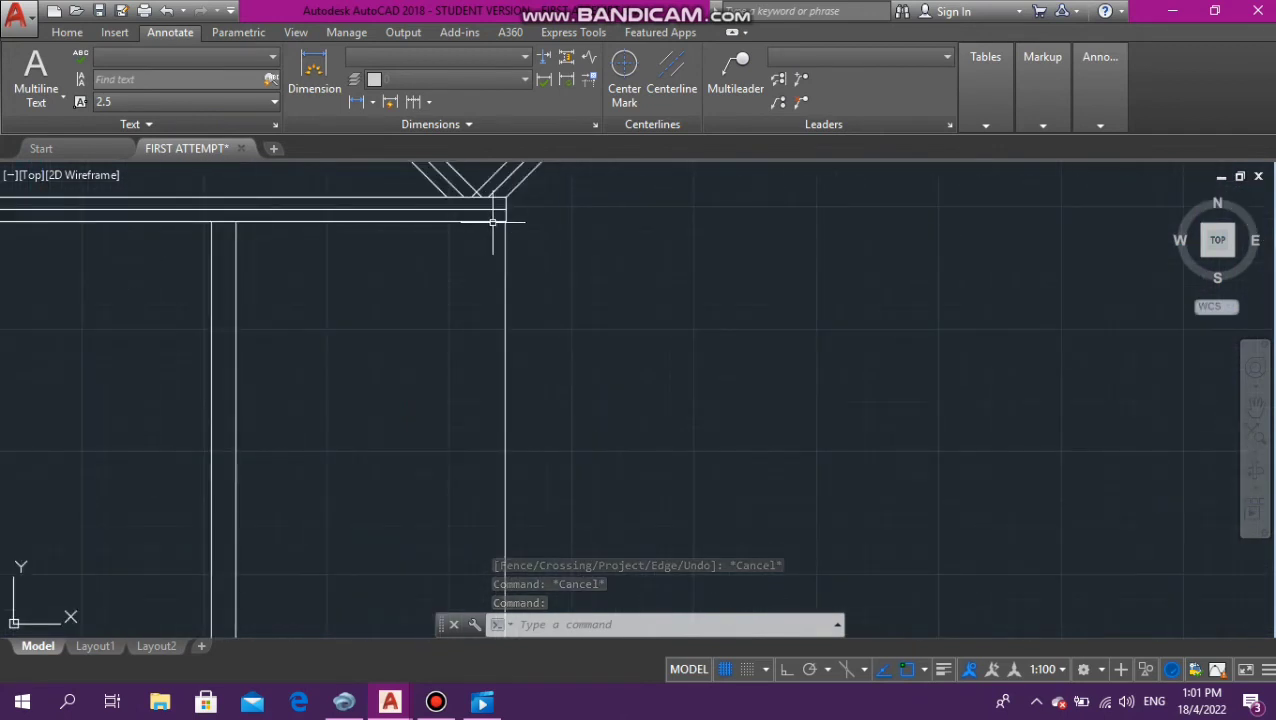
scroll(526, 269, down, 2)
key(Escape)
scroll(550, 247, up, 2)
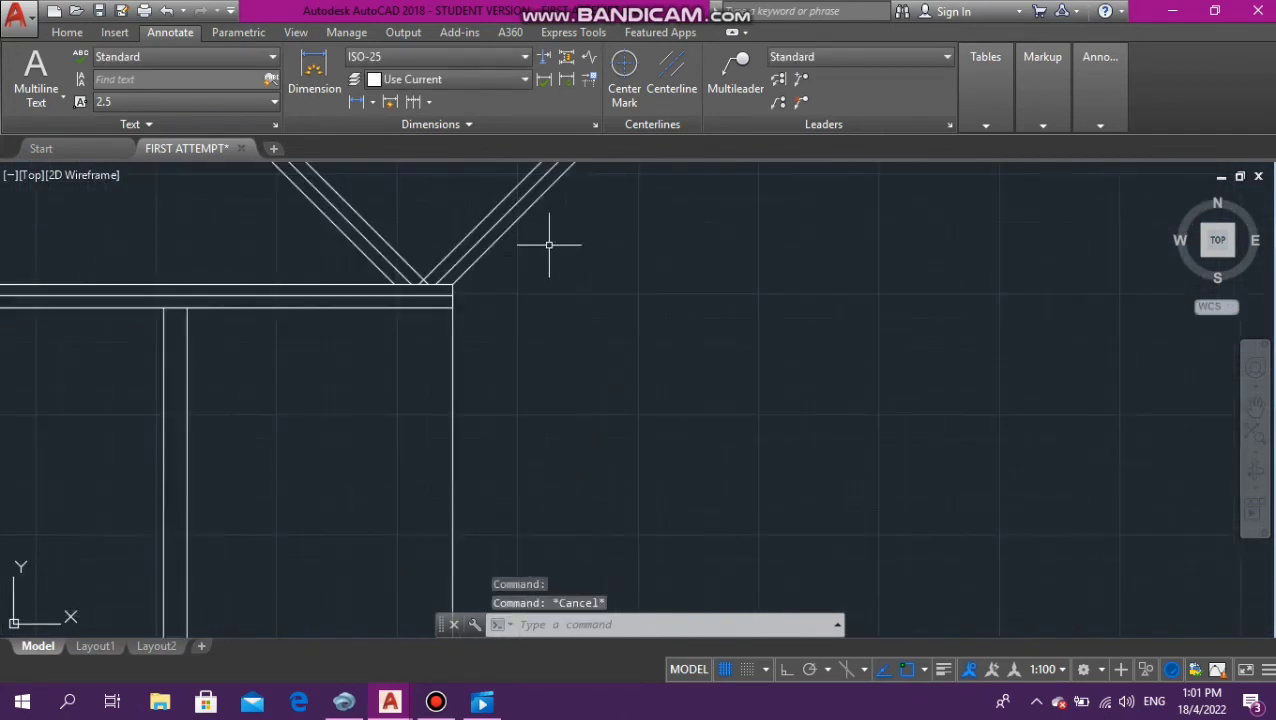
key(Escape)
key(Escape)
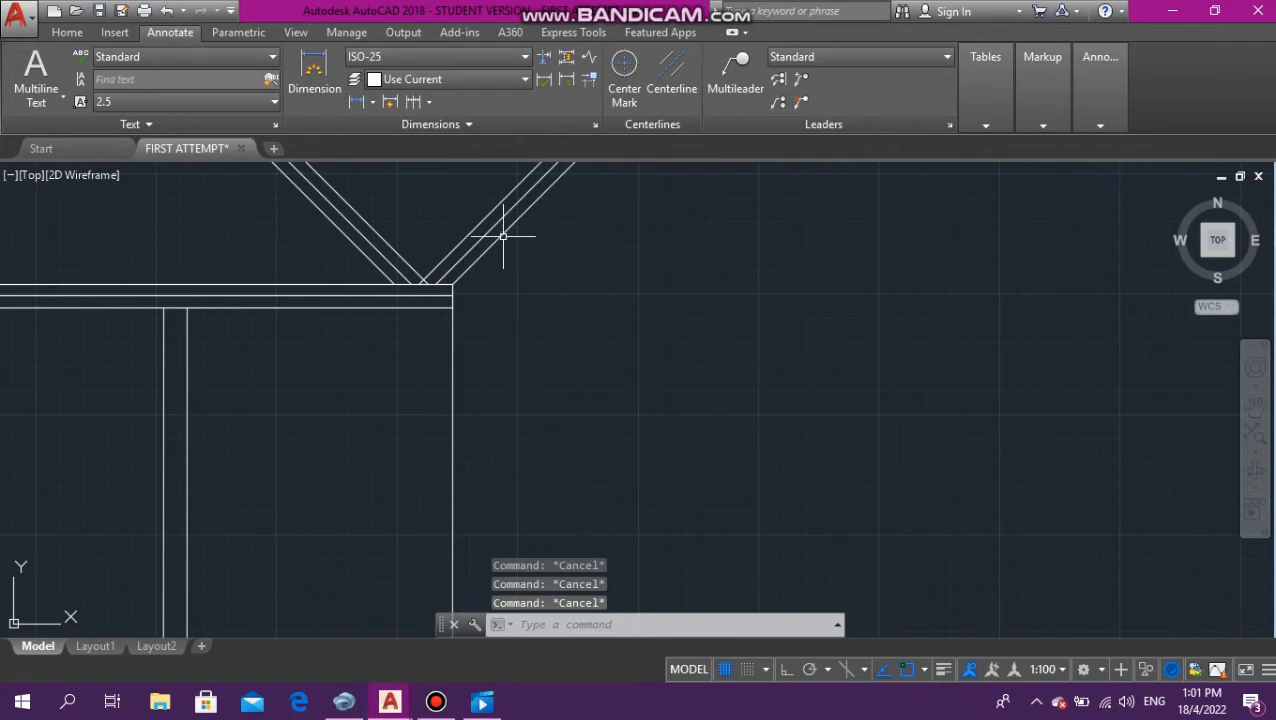
Extend the right line of the eighth vertical rafter pair up to the diagonal beside the ridge end, using all objects as boundaries
scroll(503, 237, down, 3)
scroll(515, 355, up, 2)
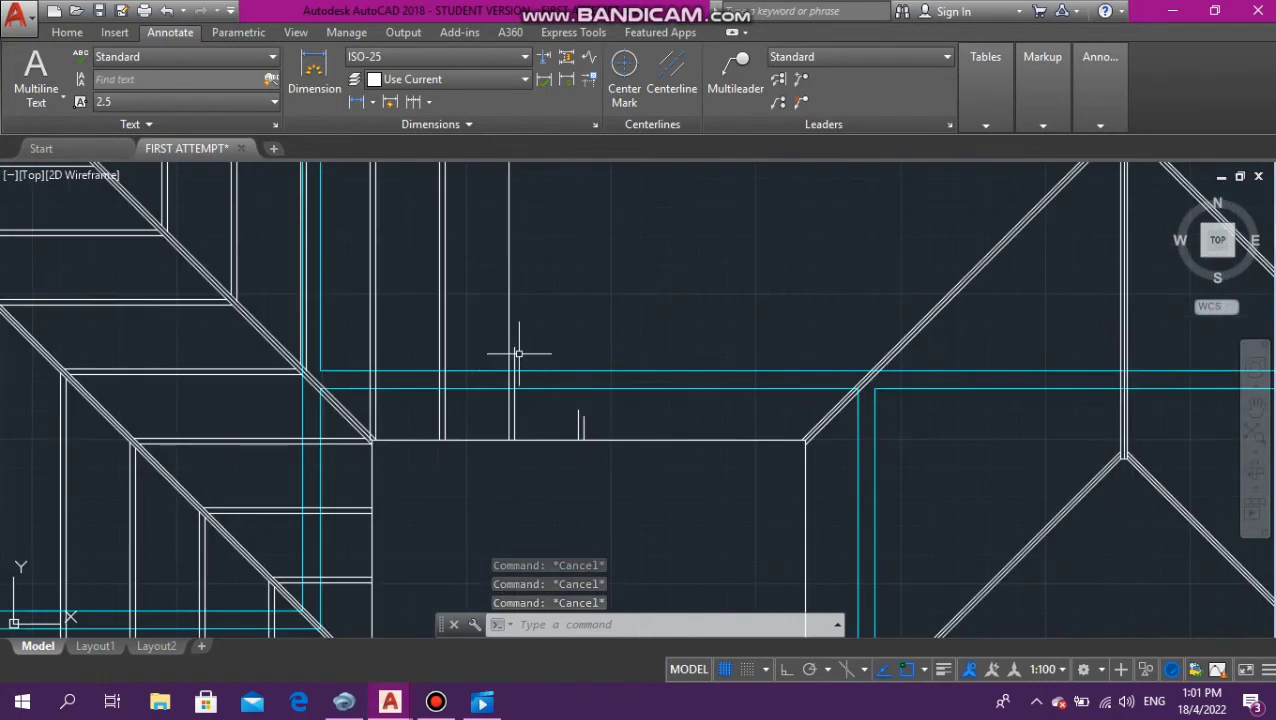
text(ex)
key(Return)
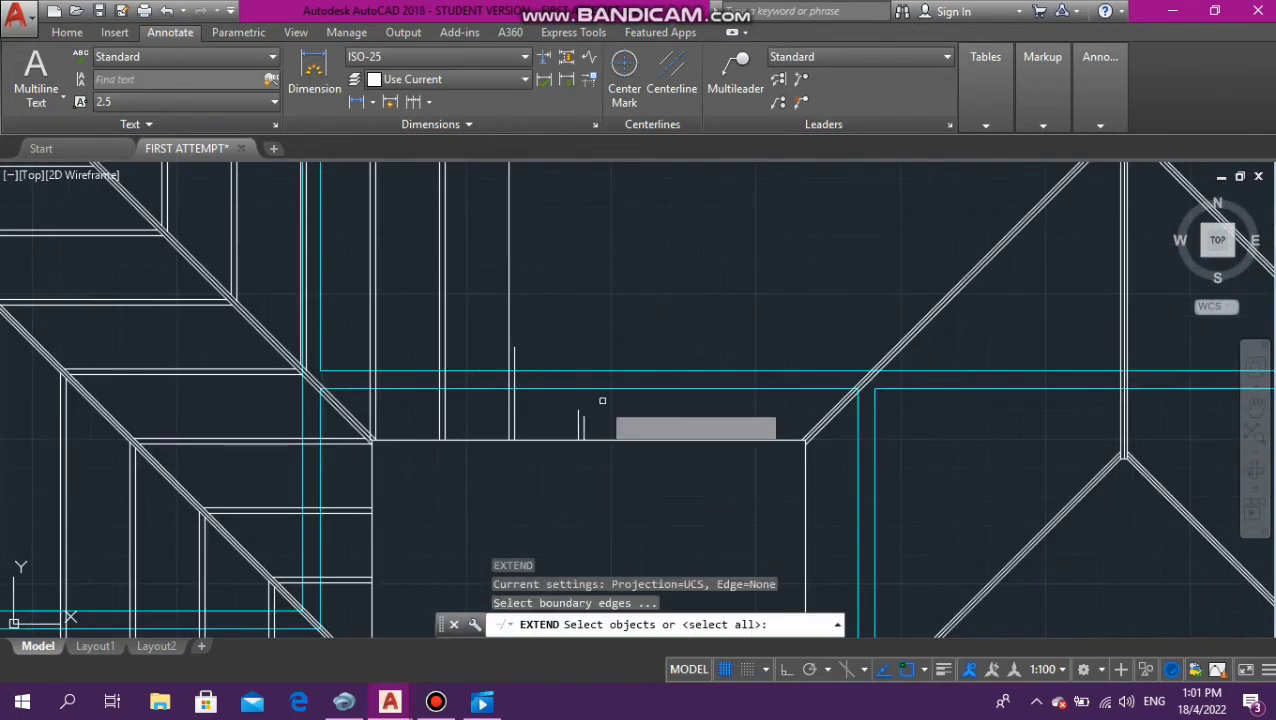
key(Return)
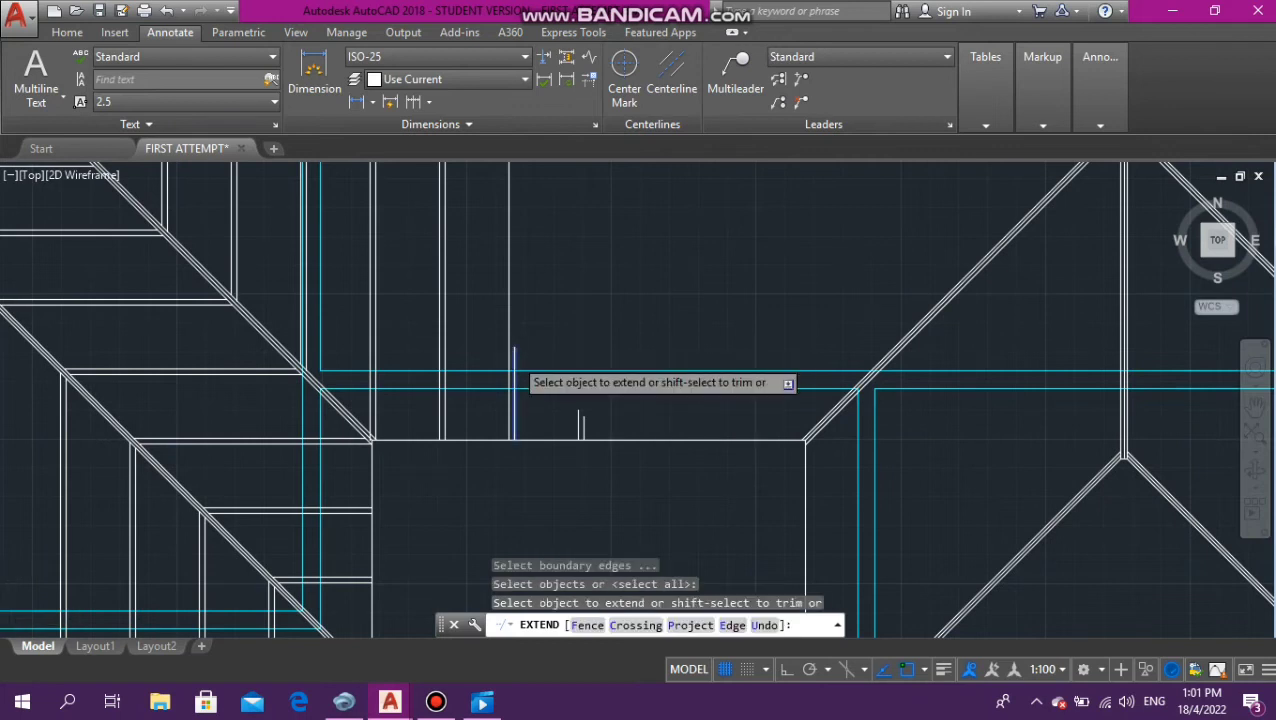
scroll(514, 355, down, 3)
click(514, 355)
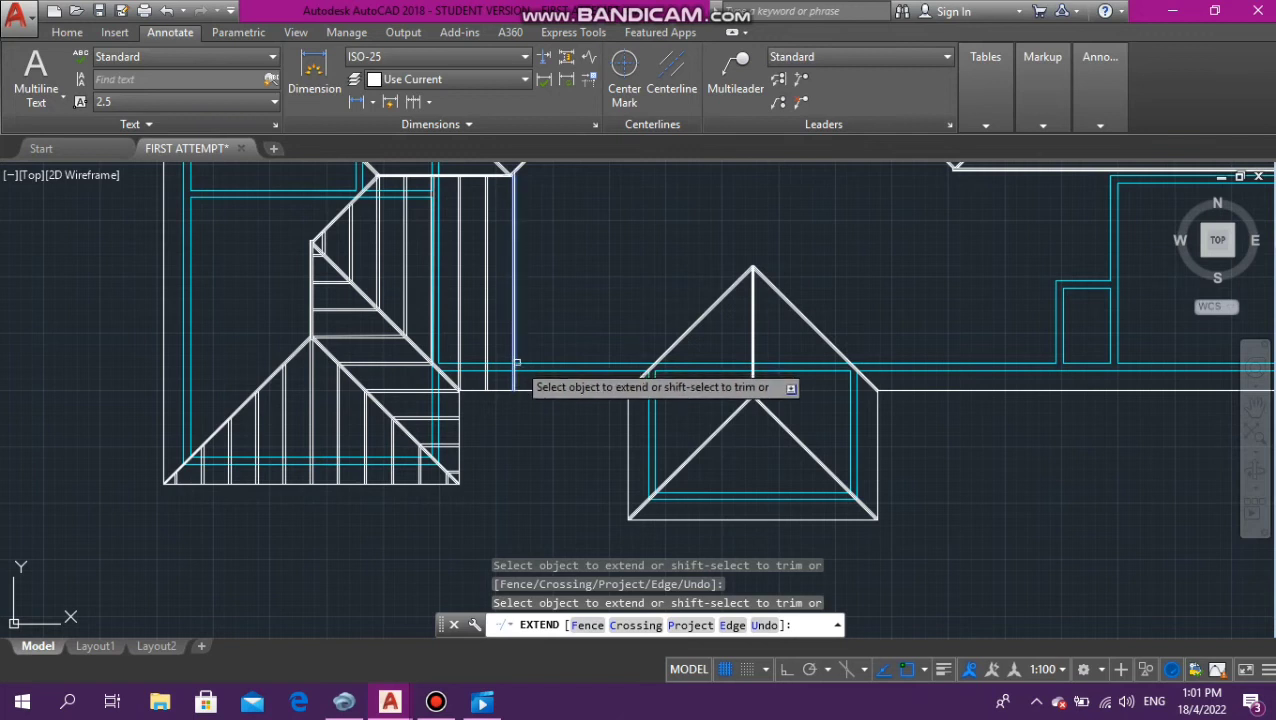
scroll(521, 268, down, 4)
scroll(526, 312, up, 7)
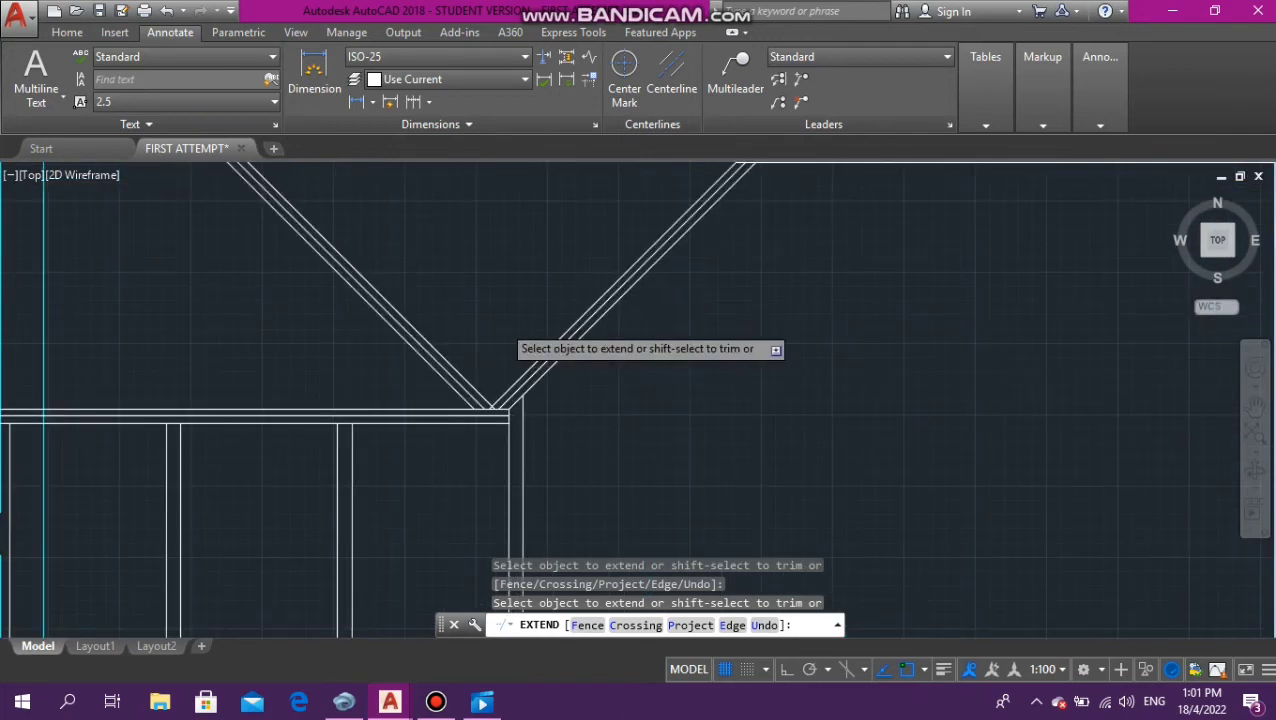
key(Escape)
key(Escape)
key(Escape)
Examine the short ninth rafter pair on the lower eave line and the roof span still without rafters
scroll(598, 393, down, 3)
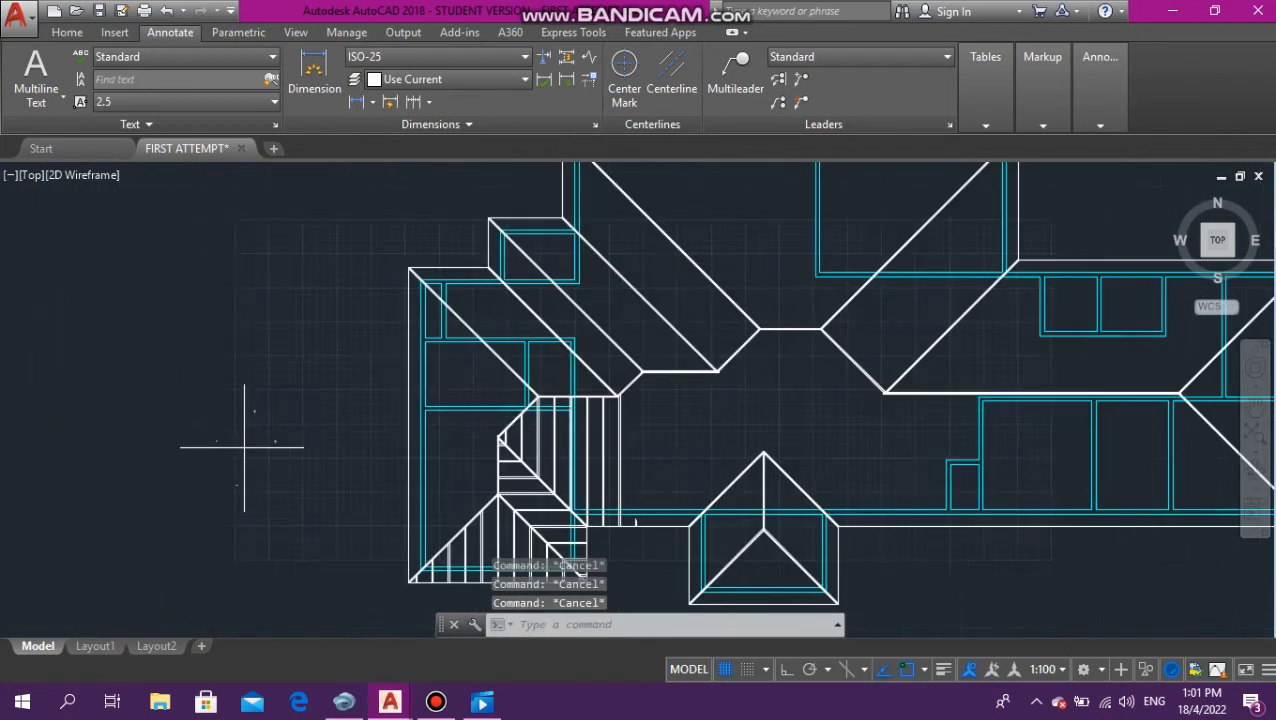
scroll(635, 522, up, 5)
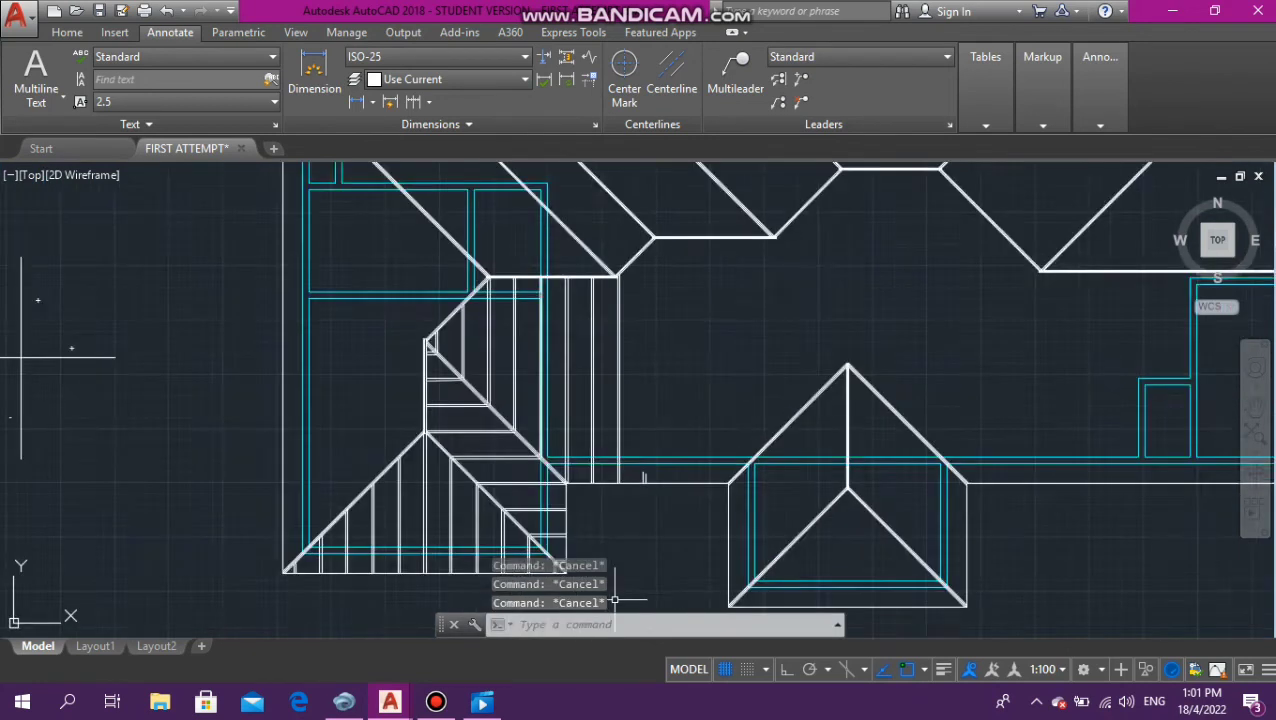
scroll(675, 292, up, 5)
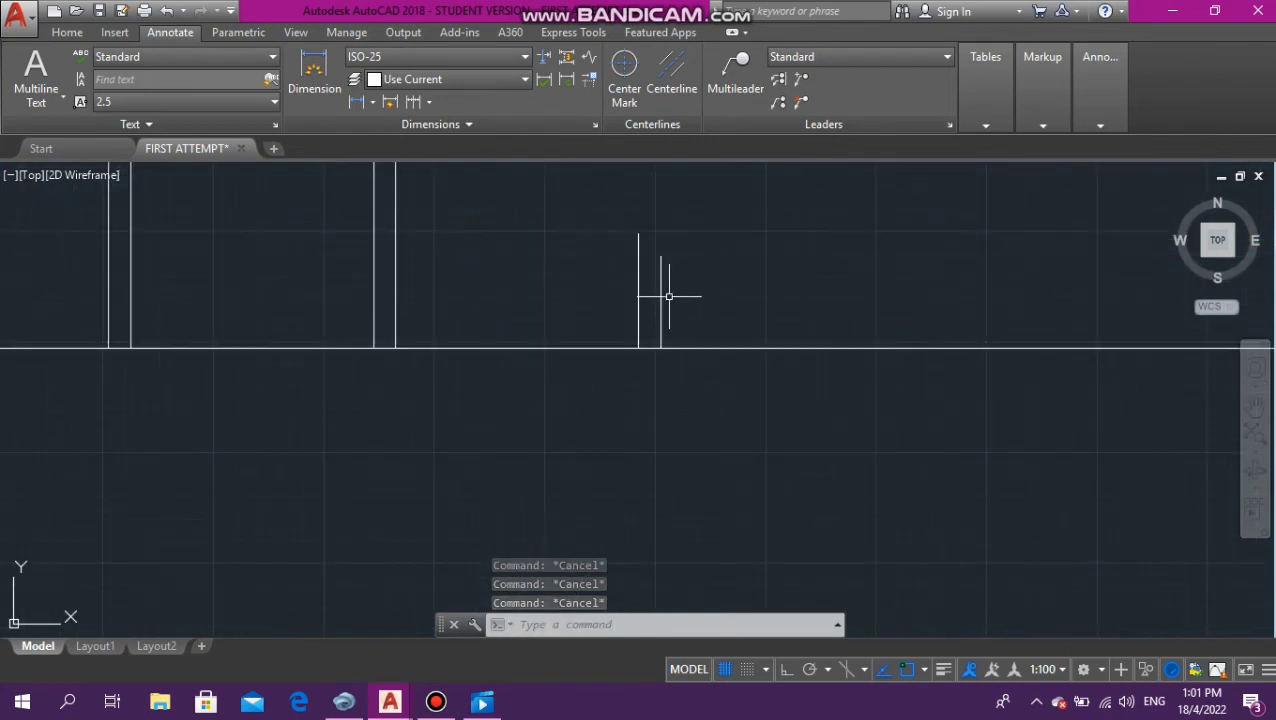
scroll(630, 335, down, 4)
scroll(644, 330, down, 3)
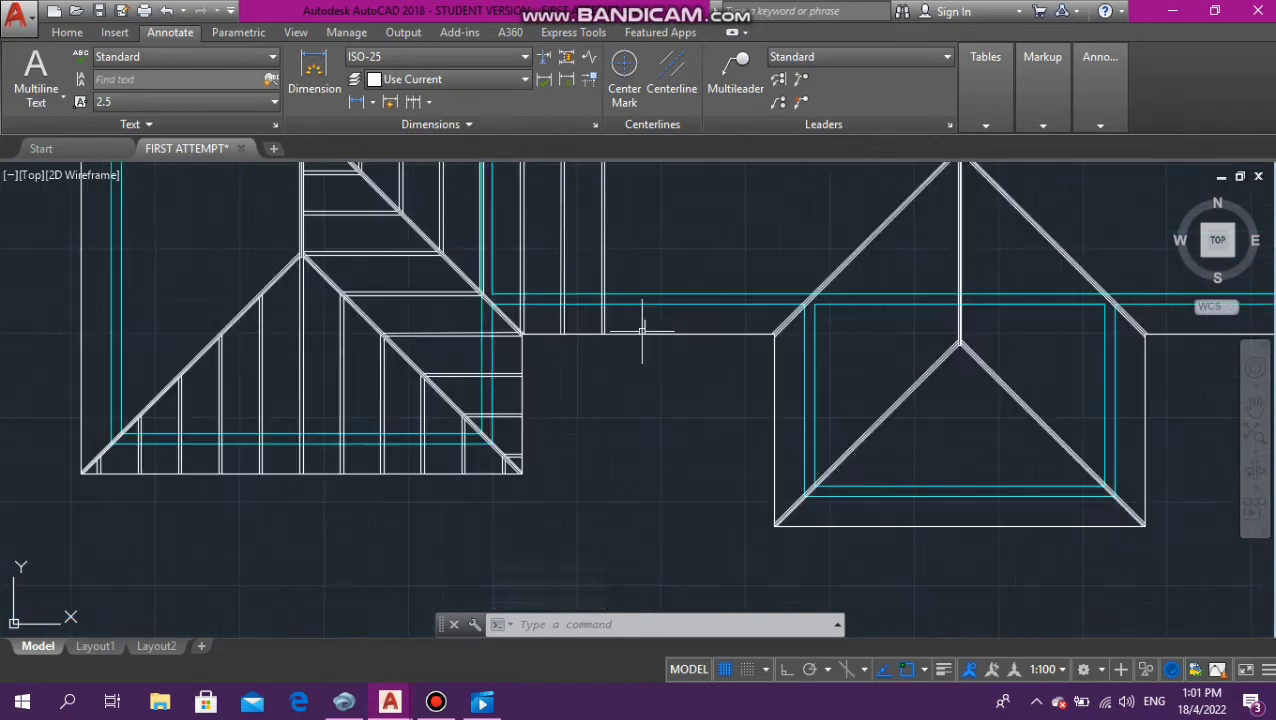
scroll(712, 392, down, 3)
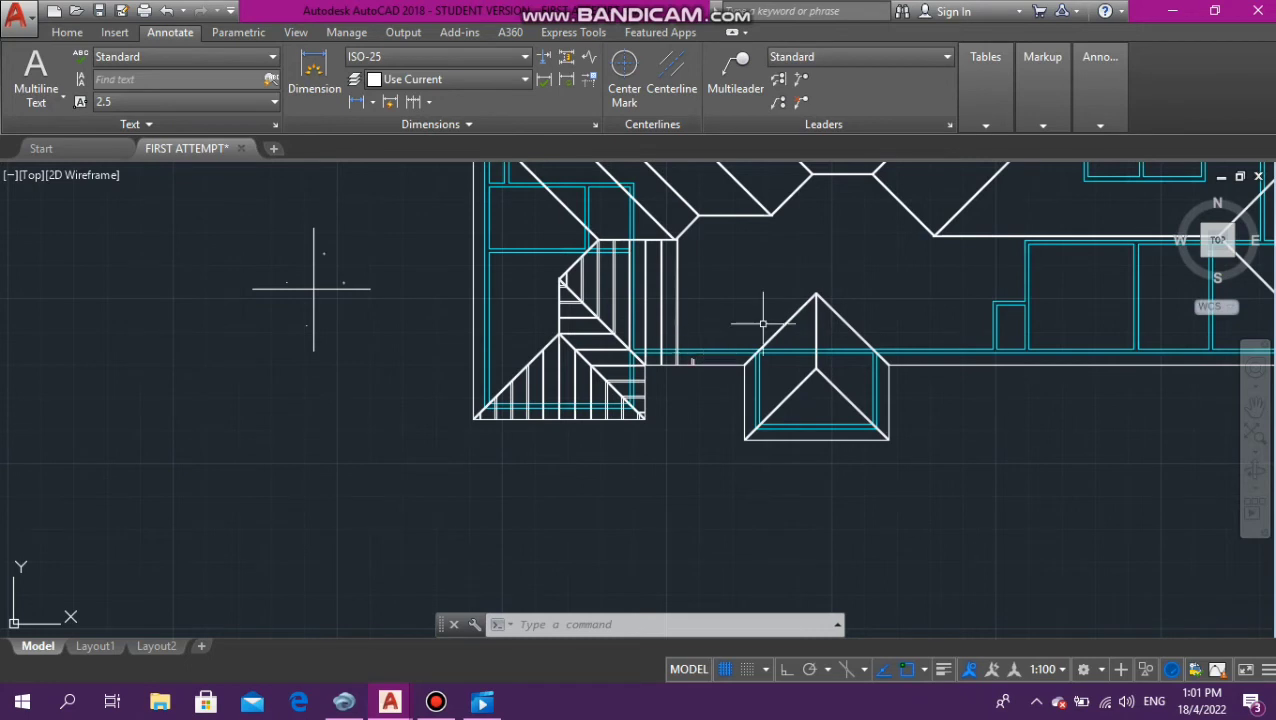
scroll(830, 305, down, 5)
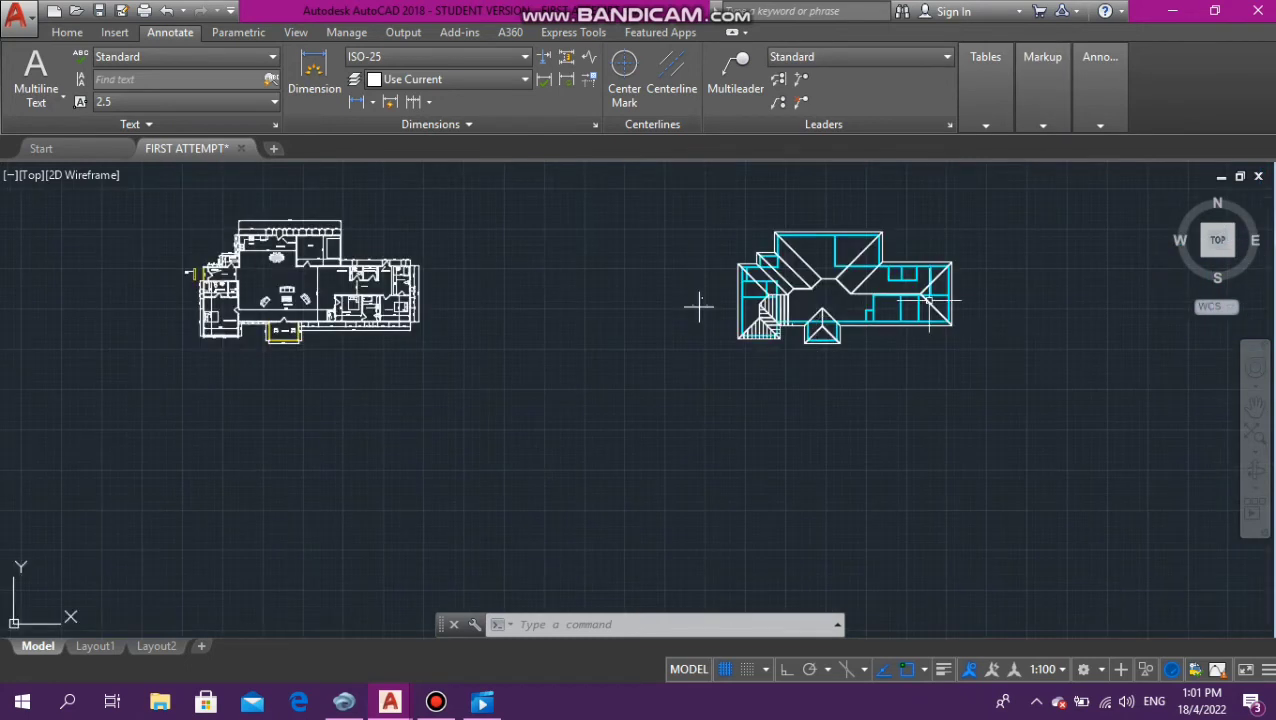
scroll(926, 300, up, 4)
scroll(567, 310, up, 3)
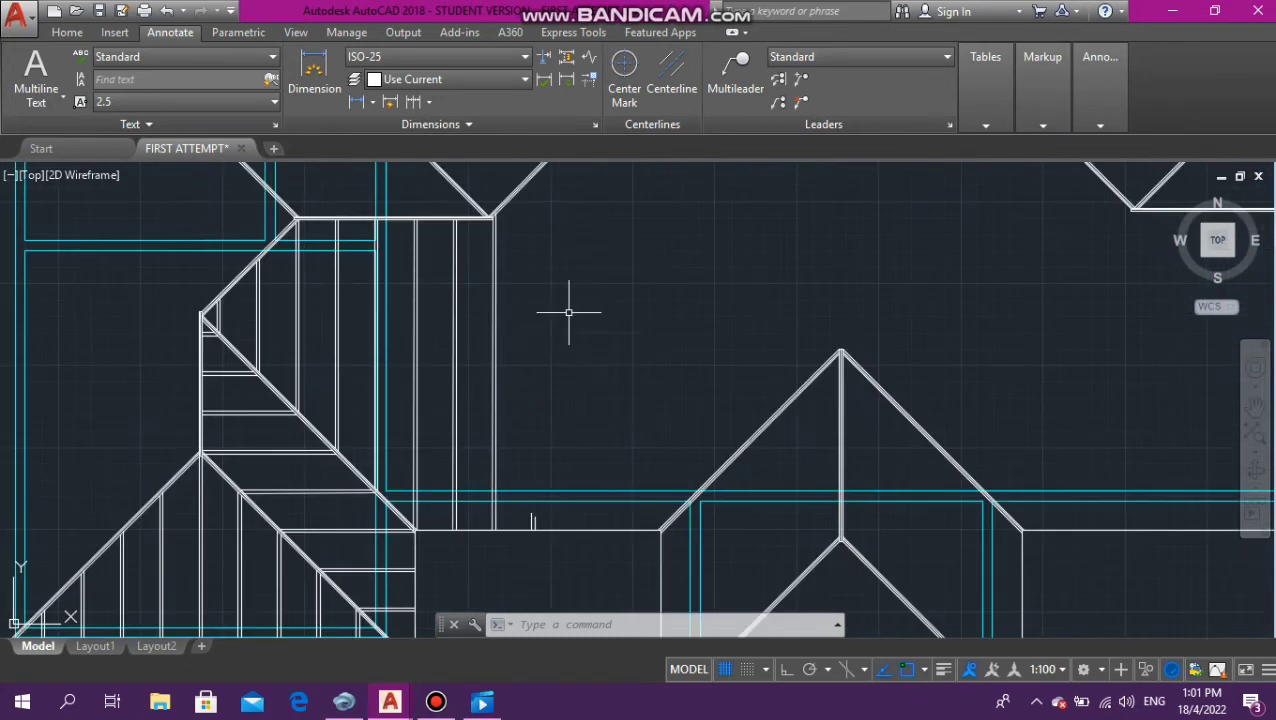
Array the short ninth rafter pair rightward along the eave in 1 row and 15 columns, with row offset 1 and column offset 600
scroll(537, 565, up, 2)
scroll(491, 564, up, 3)
click(640, 442)
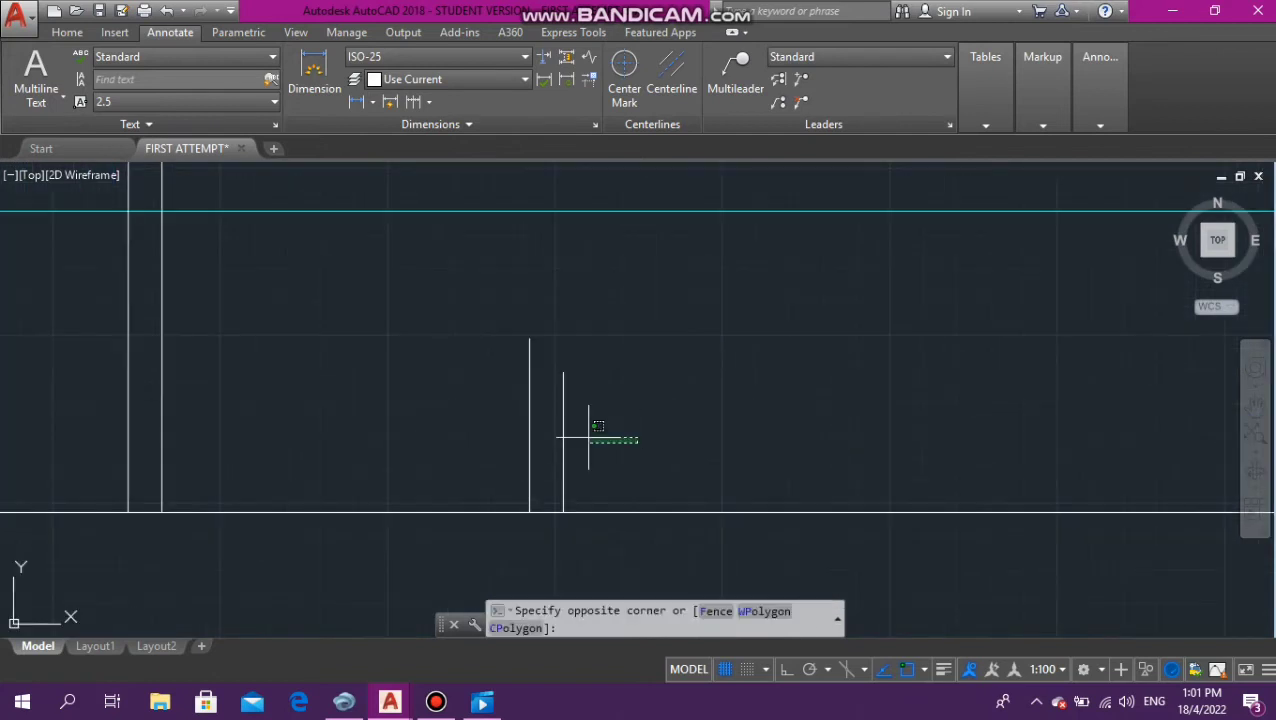
click(478, 431)
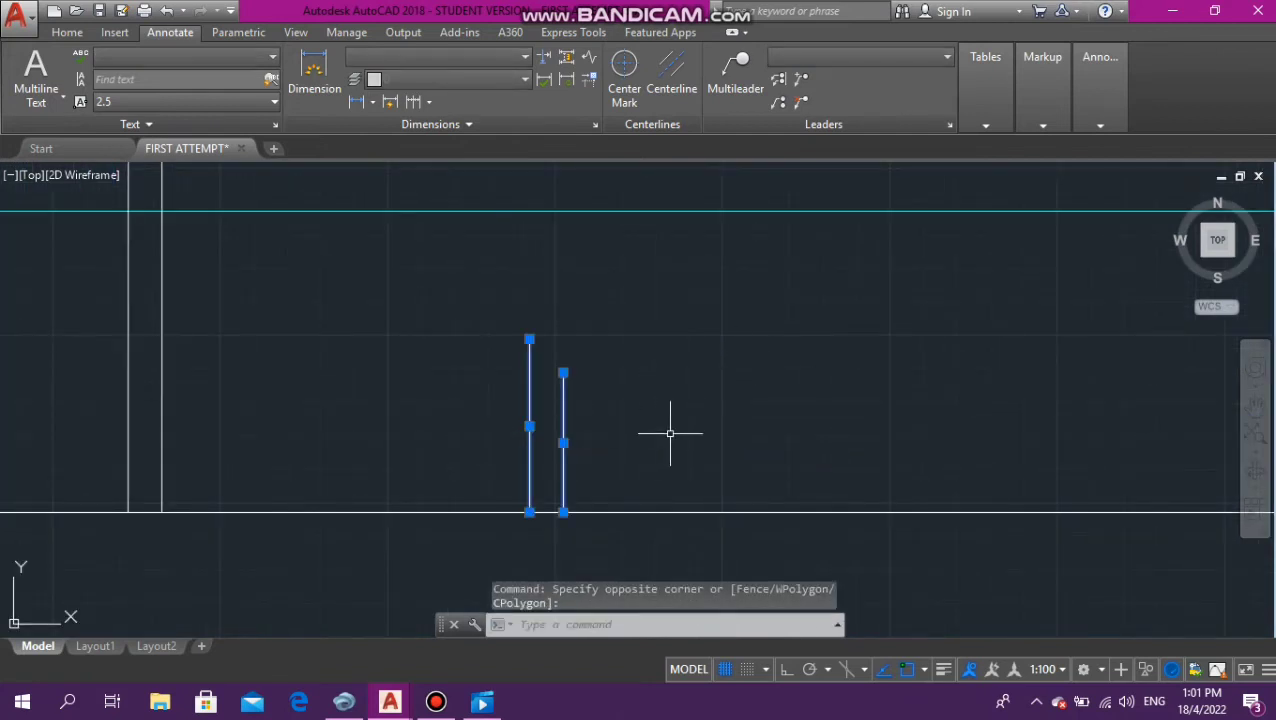
text(AR)
key(Down)
key(Return)
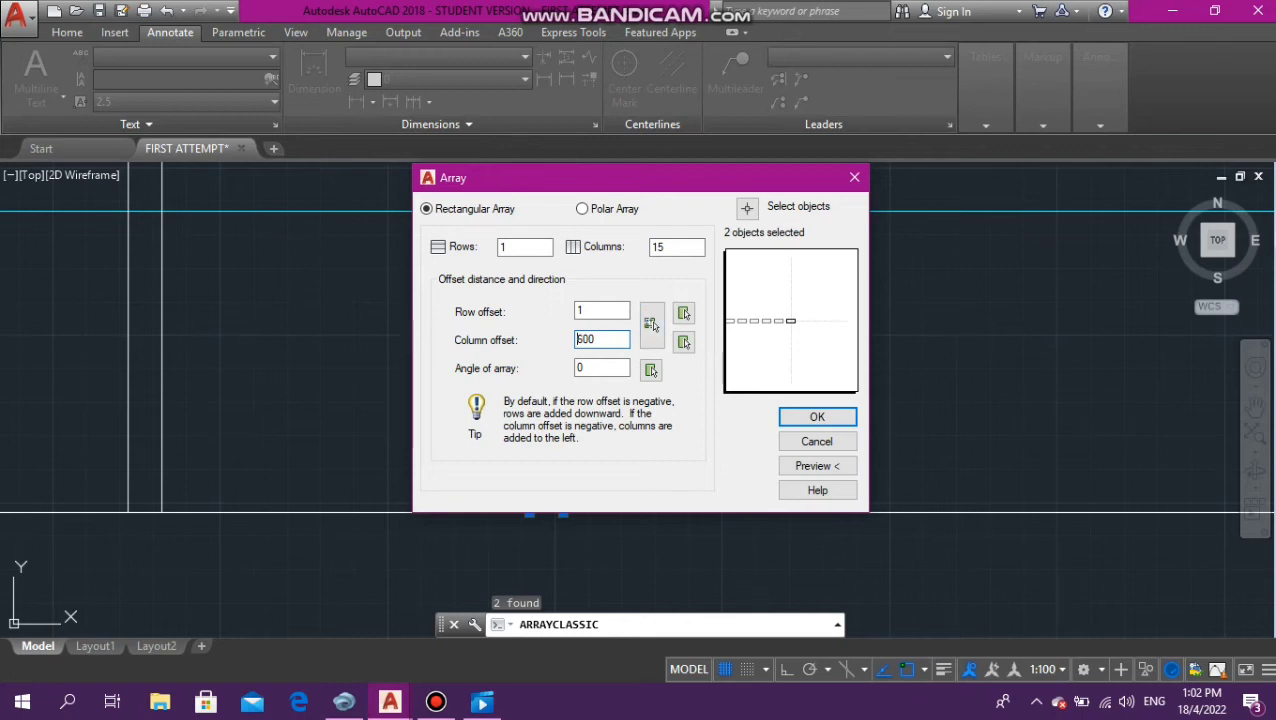
click(590, 311)
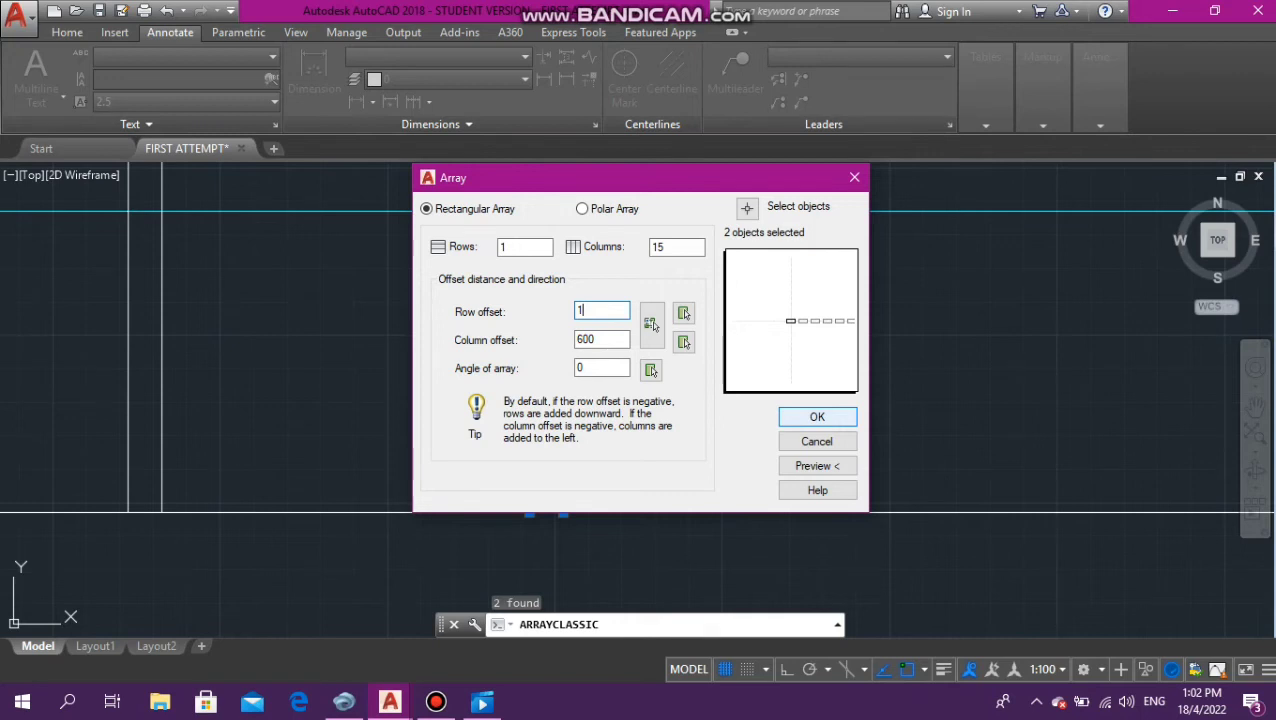
click(817, 416)
Check how far the arrayed rafter pairs reach along the lower eave, past the small projecting gable
scroll(800, 430, down, 4)
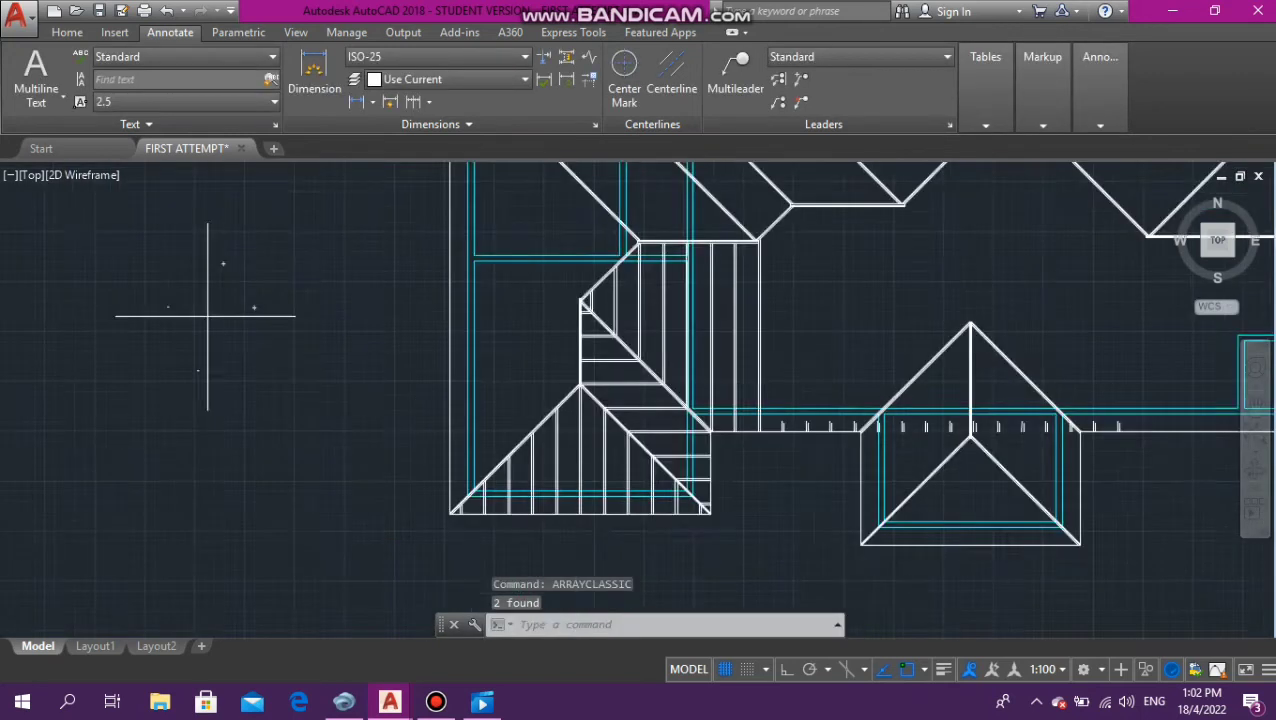
scroll(798, 428, down, 3)
scroll(860, 425, up, 4)
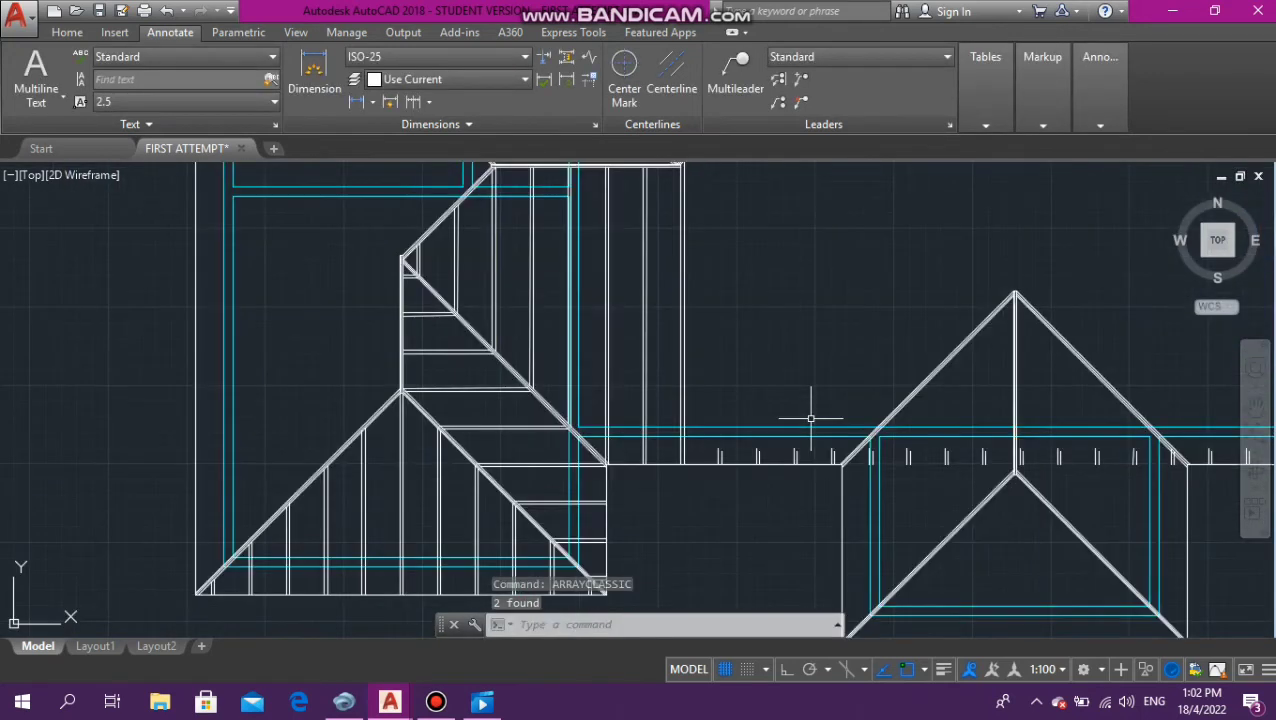
scroll(806, 421, down, 4)
scroll(845, 462, up, 4)
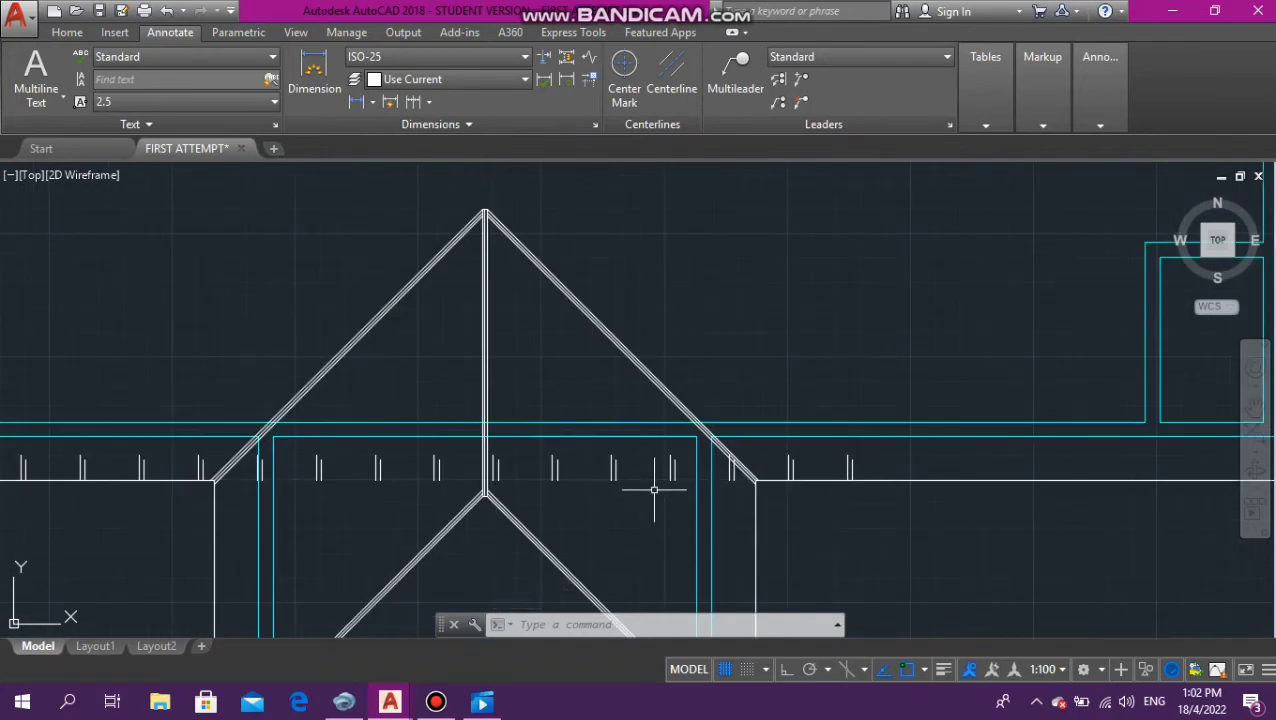
scroll(669, 478, up, 2)
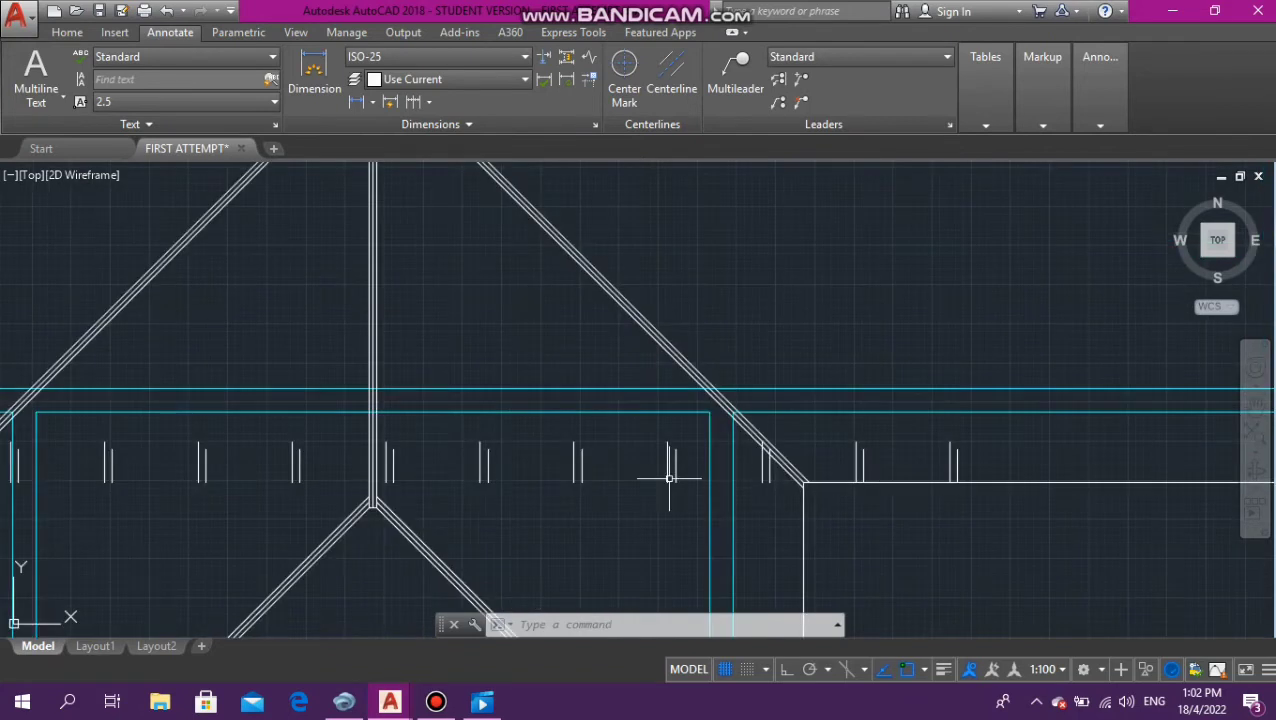
scroll(669, 478, down, 5)
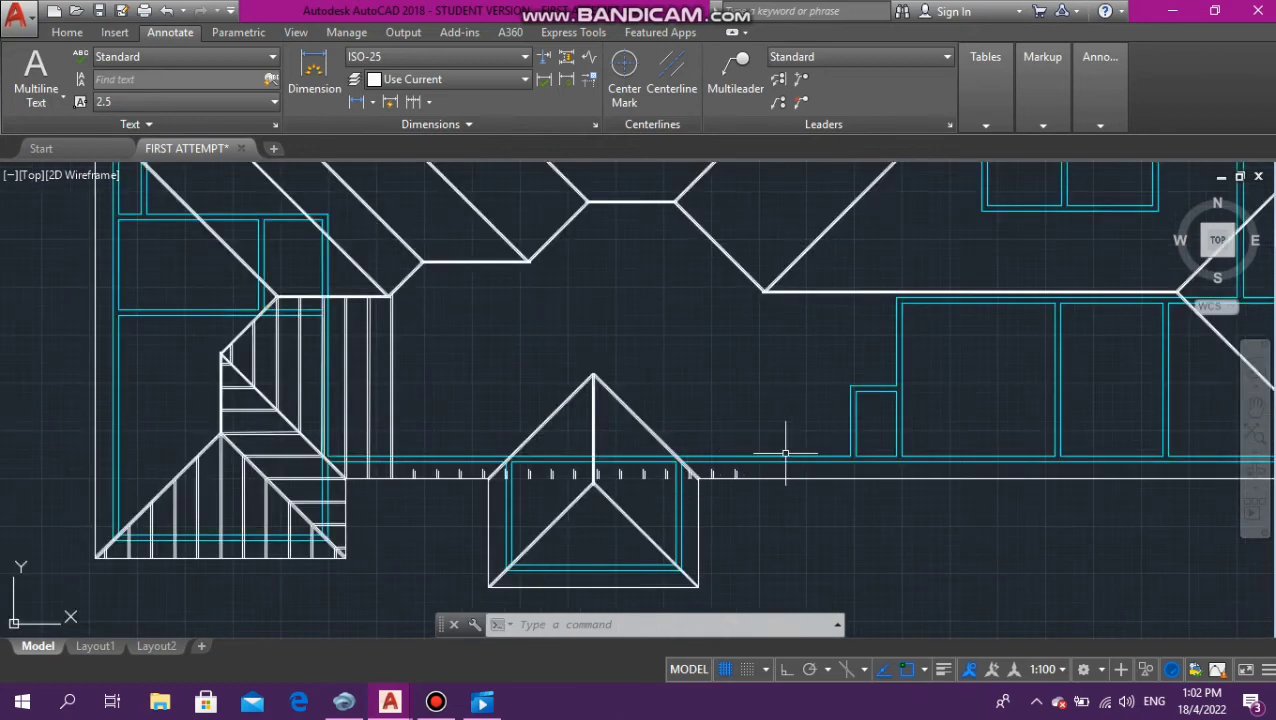
scroll(703, 462, down, 4)
Array the last short rafter pair beyond the gable rightward along the eave in 1 row and 25 columns, with column offset 600
scroll(649, 490, up, 7)
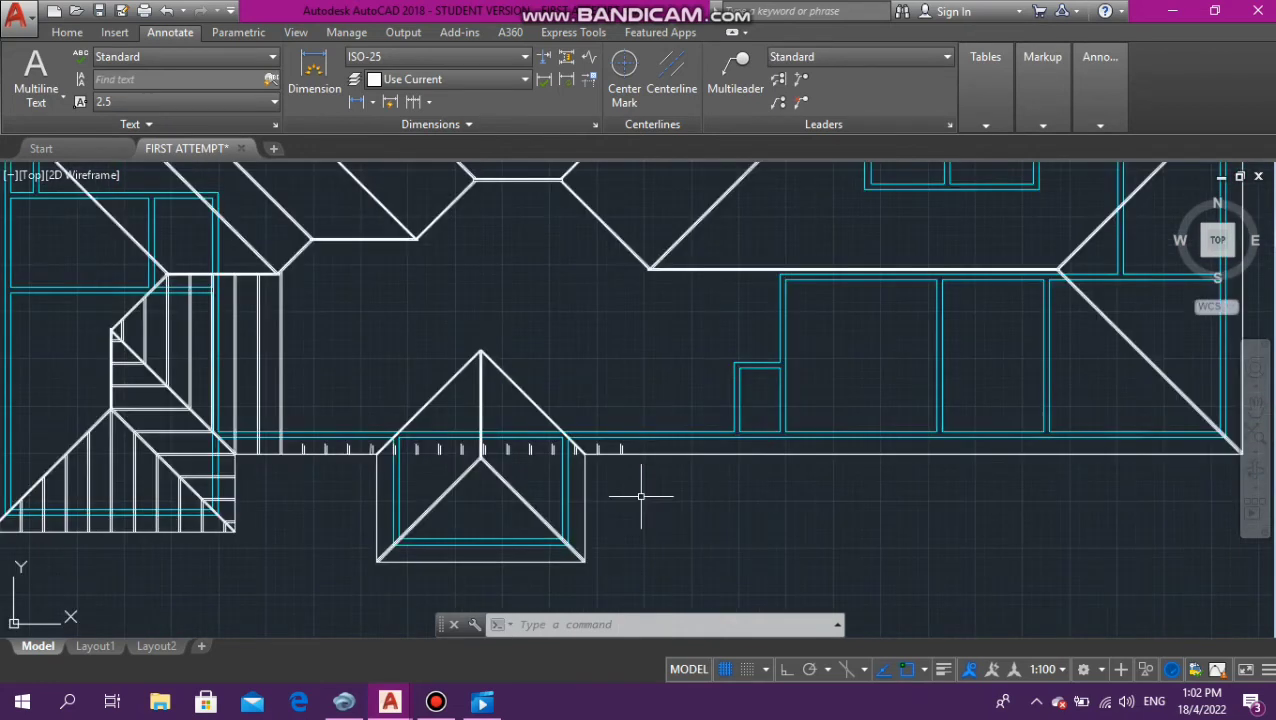
right_click(634, 466)
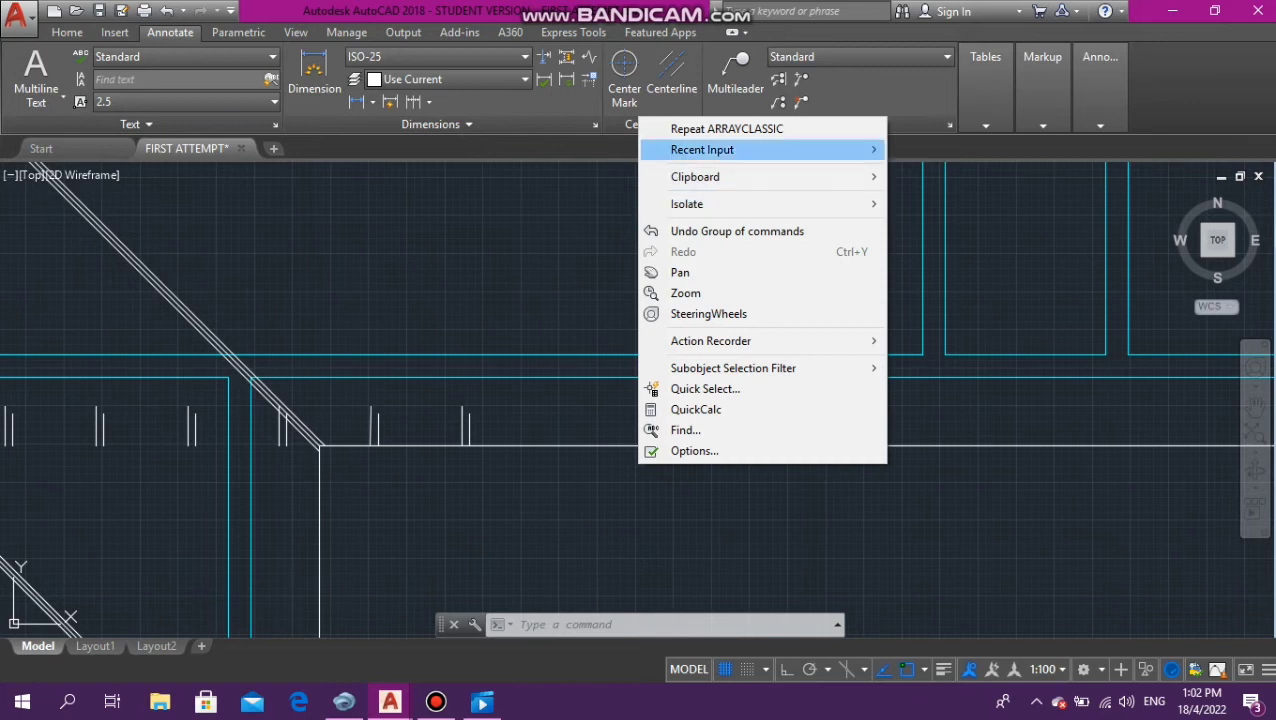
click(720, 128)
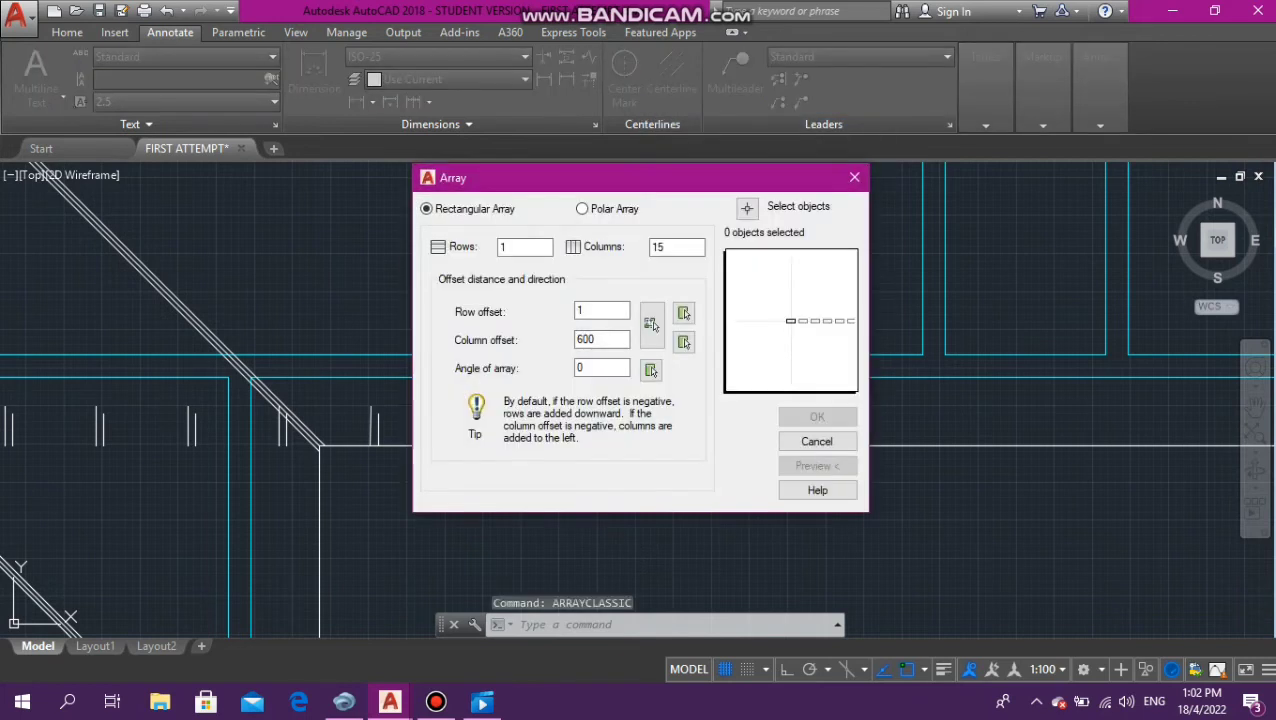
click(746, 208)
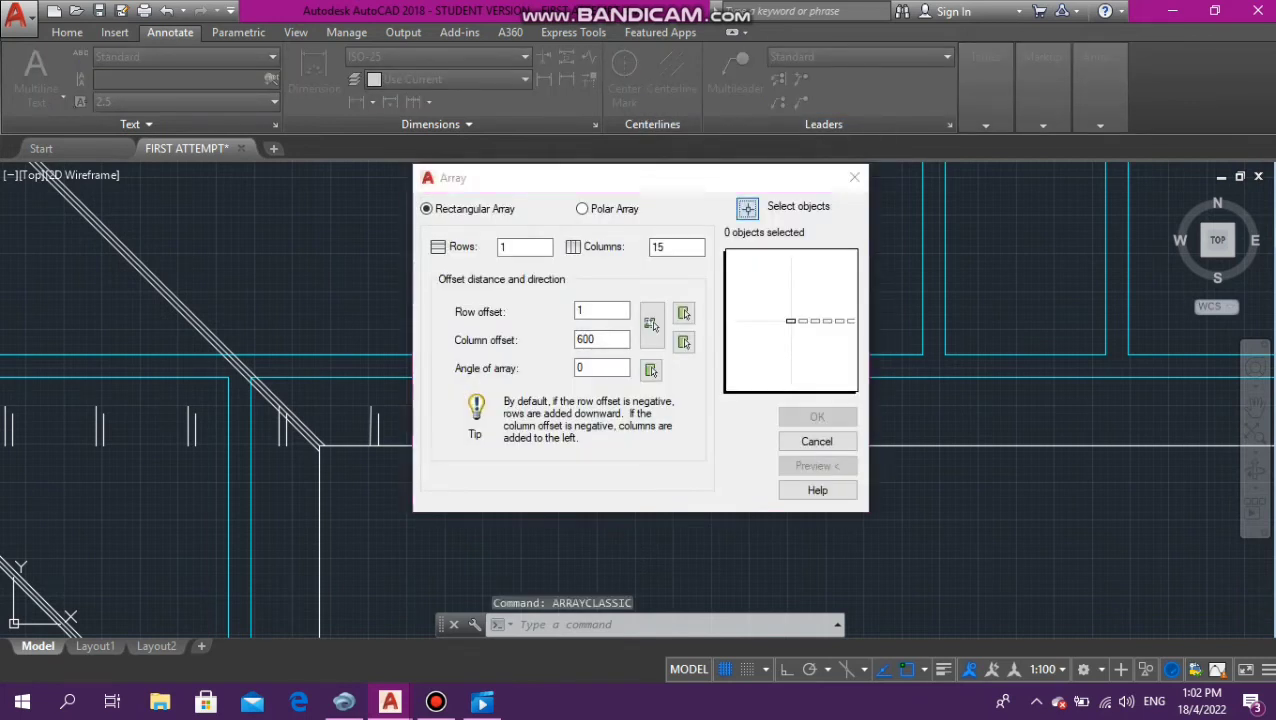
click(456, 418)
click(498, 414)
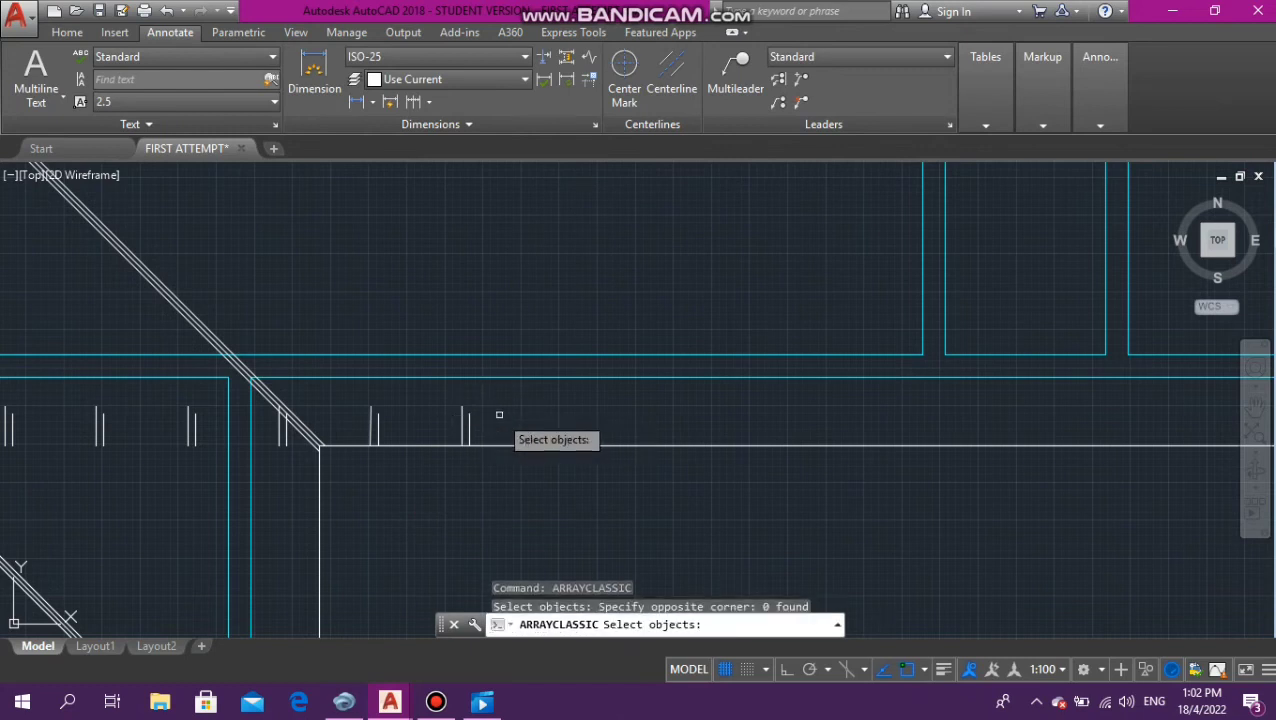
click(485, 414)
click(454, 421)
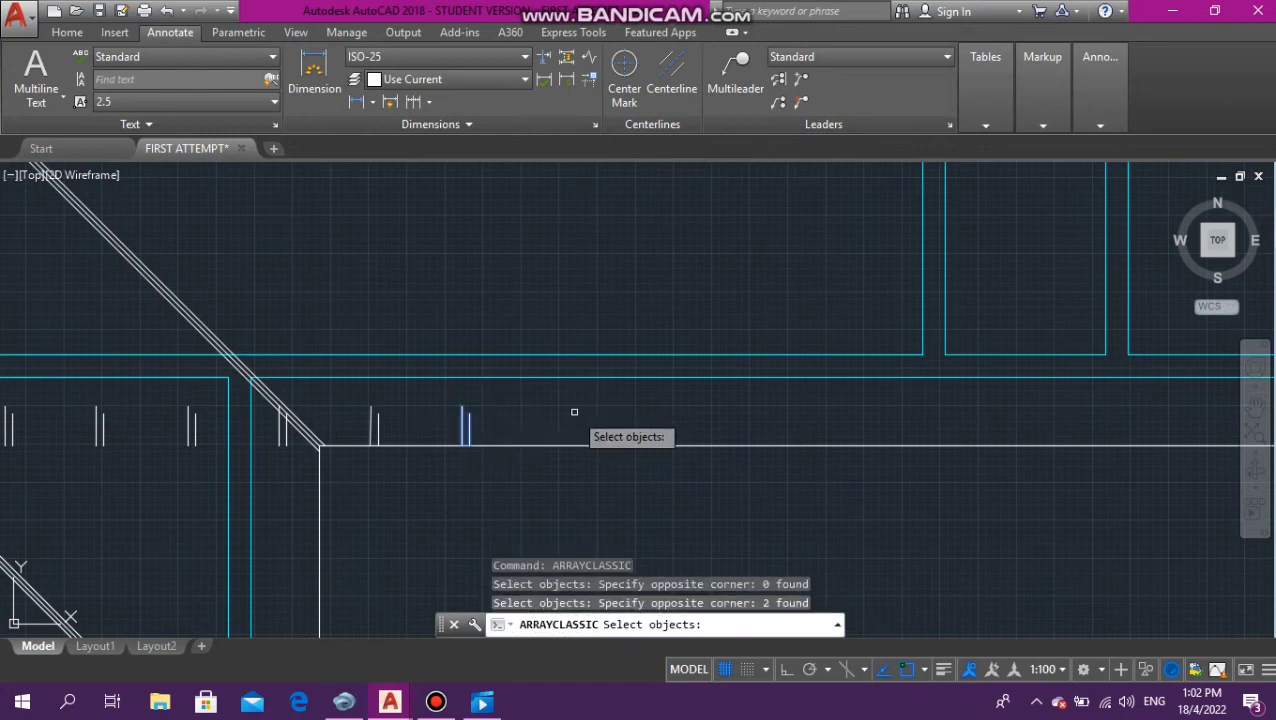
key(Return)
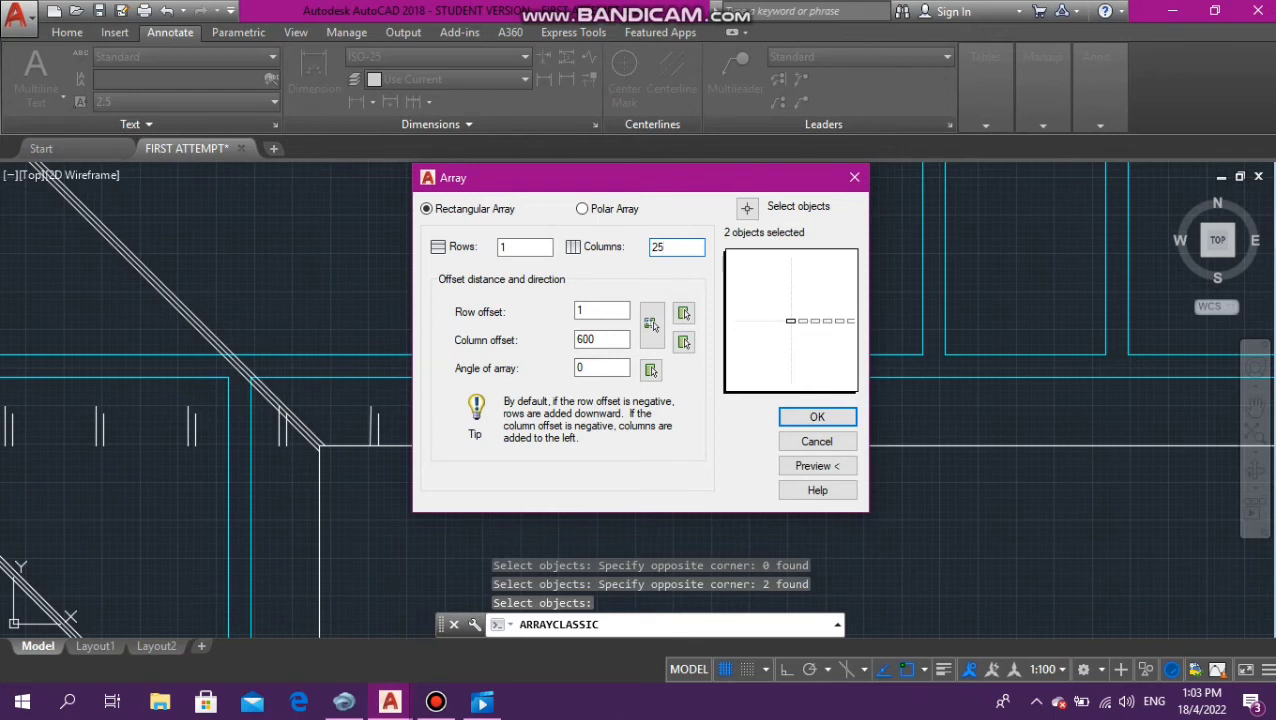
key(Return)
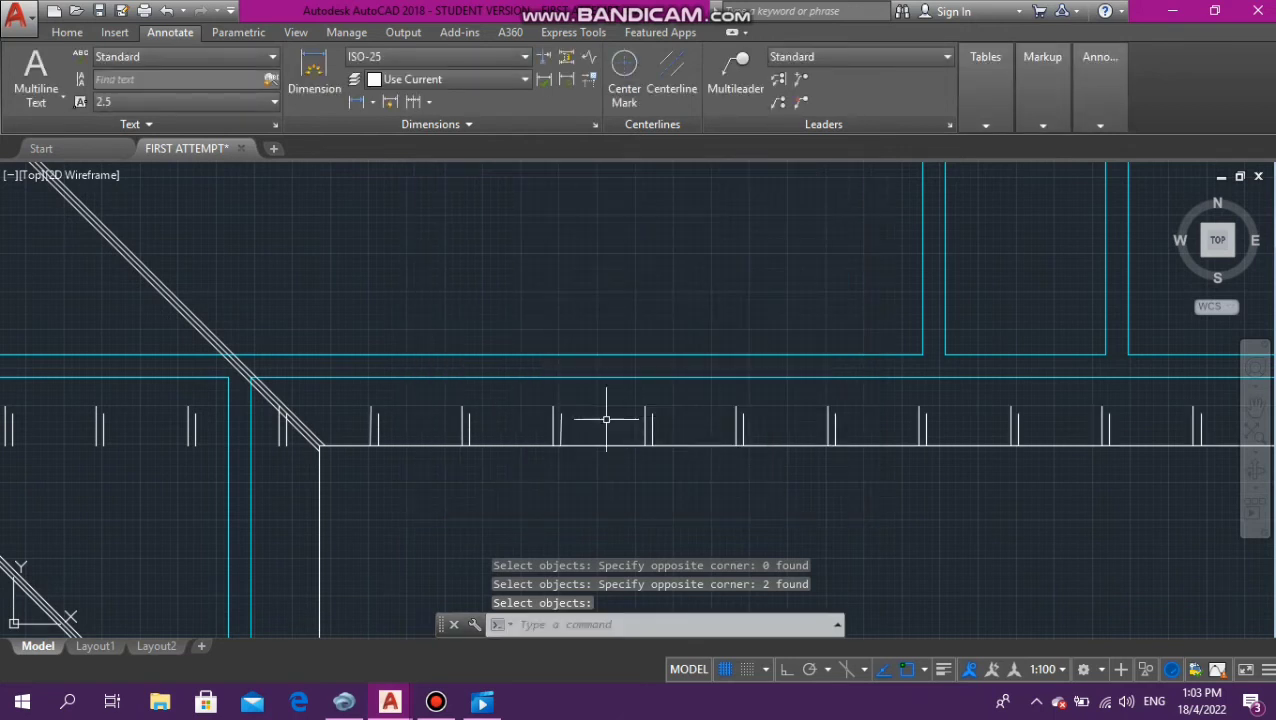
scroll(604, 419, down, 5)
scroll(813, 409, up, 5)
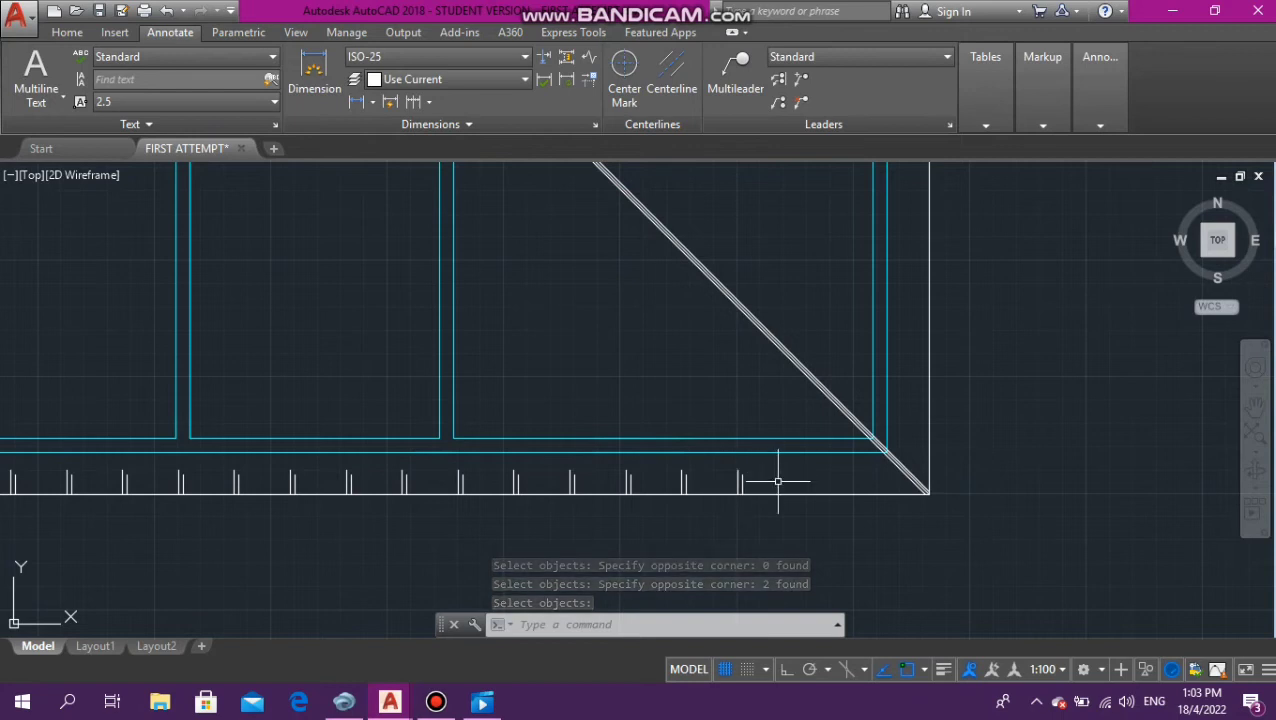
Array the last short rafter pair on the lower eave toward the right hip corner in 1 row and 6 columns, with row offset 1 and column offset 600
scroll(777, 481, down, 3)
scroll(777, 481, up, 5)
right_click(680, 463)
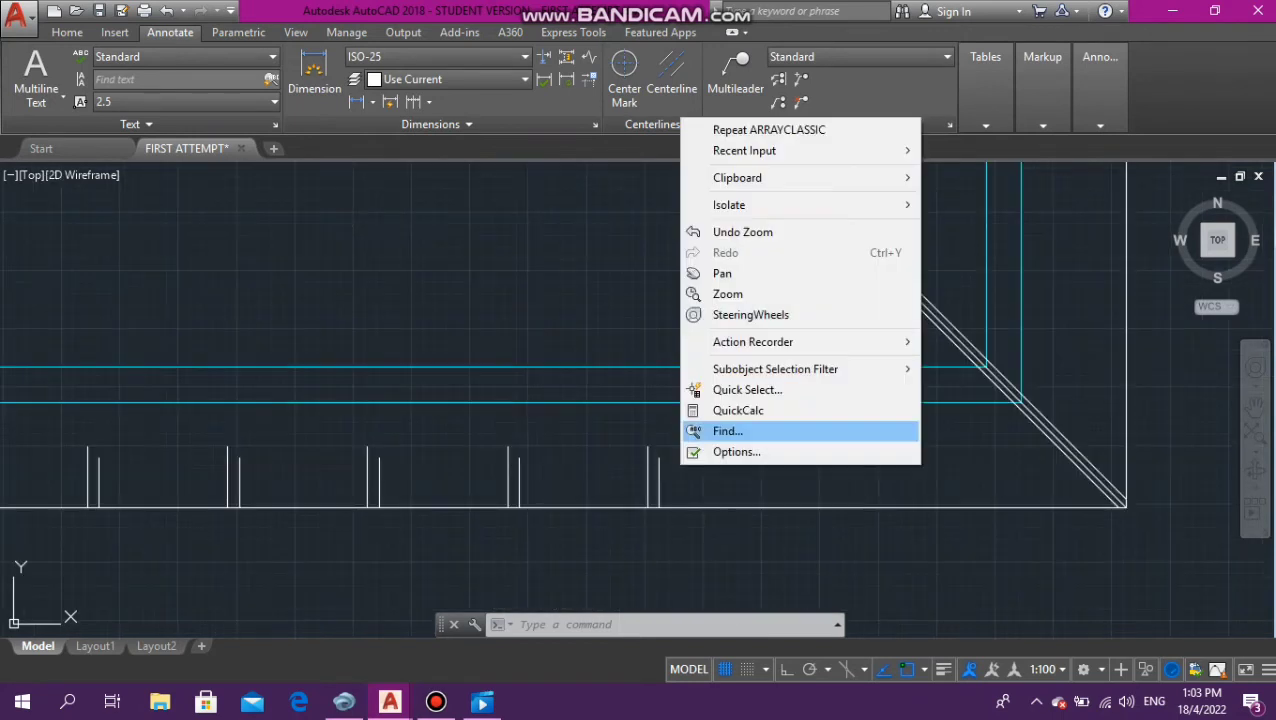
click(769, 130)
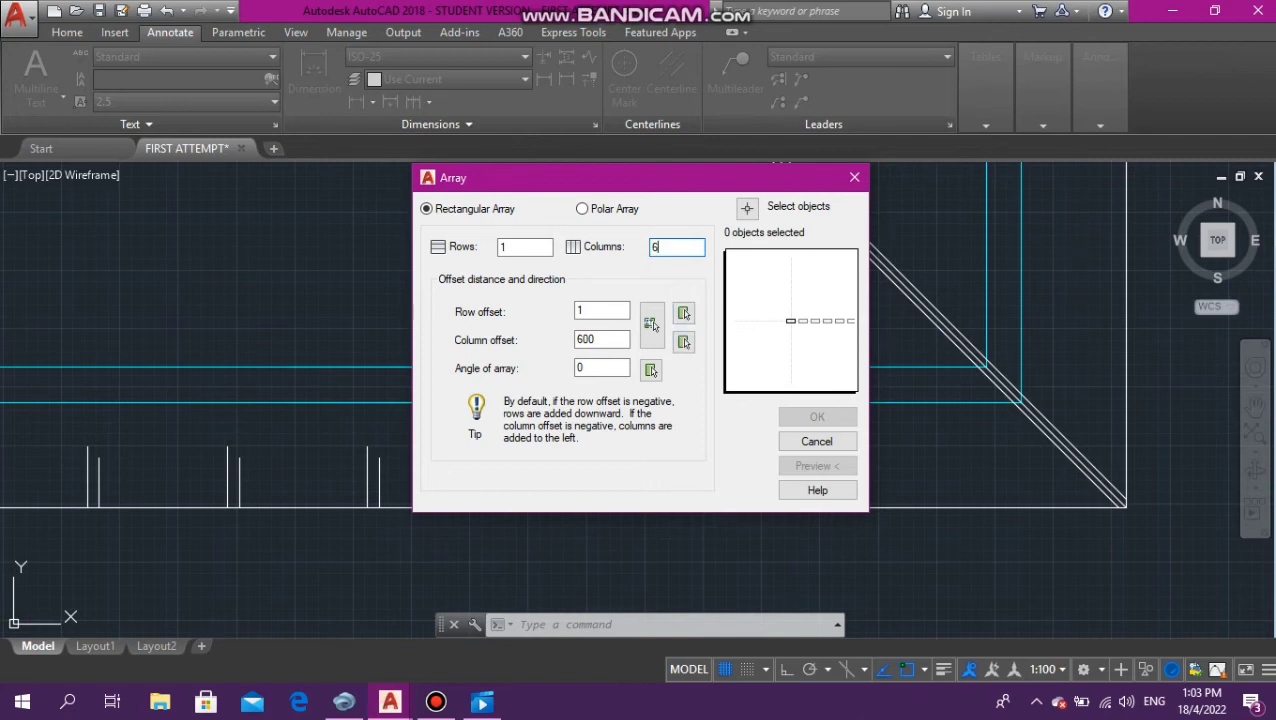
click(746, 207)
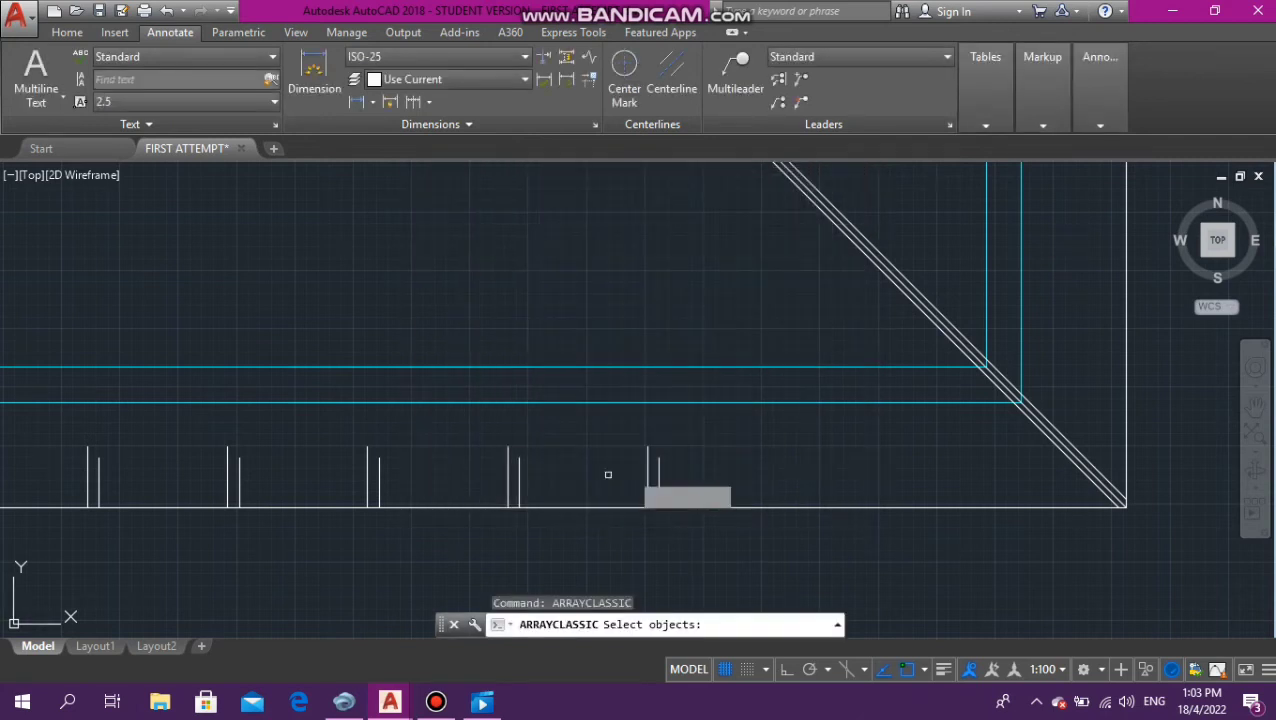
click(671, 474)
click(632, 478)
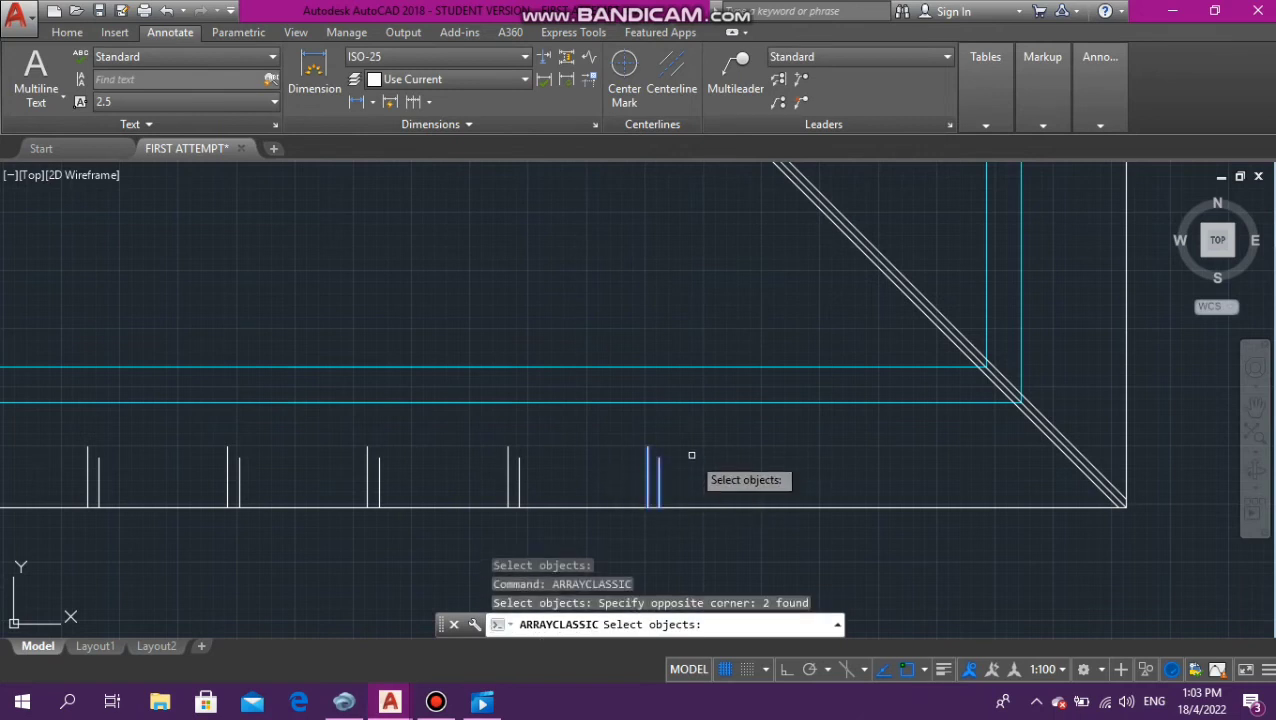
key(Return)
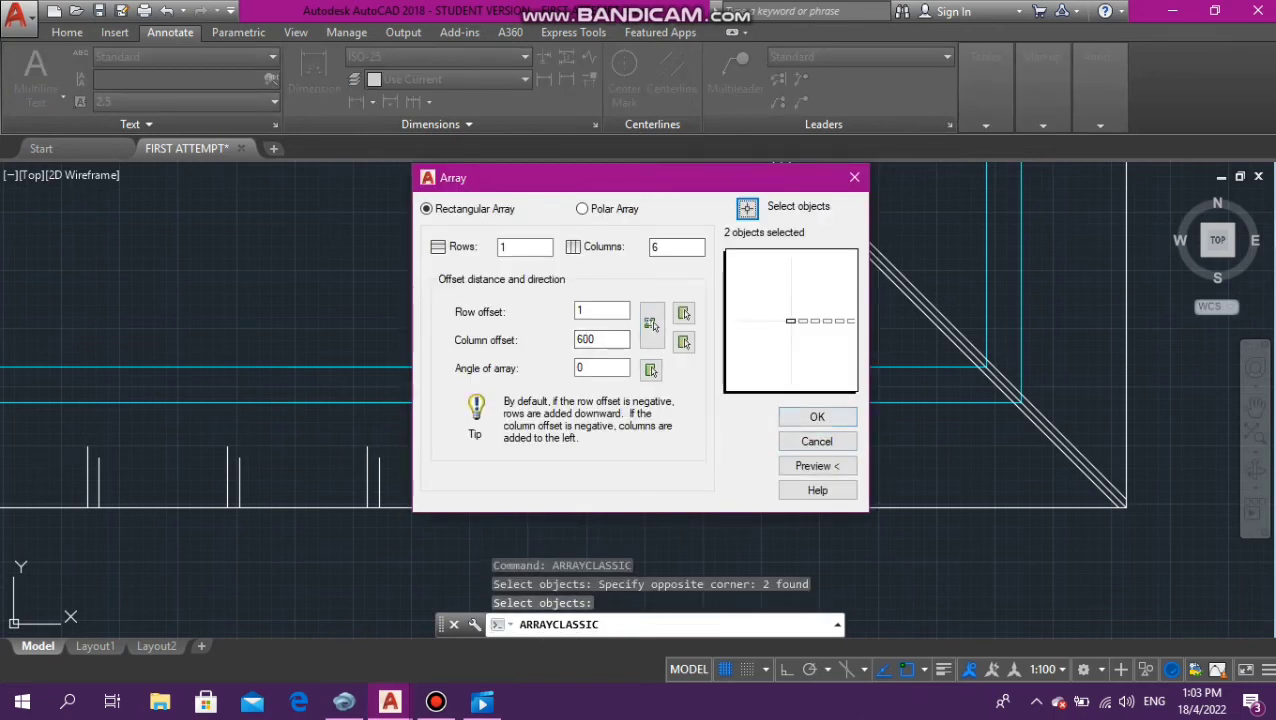
click(817, 416)
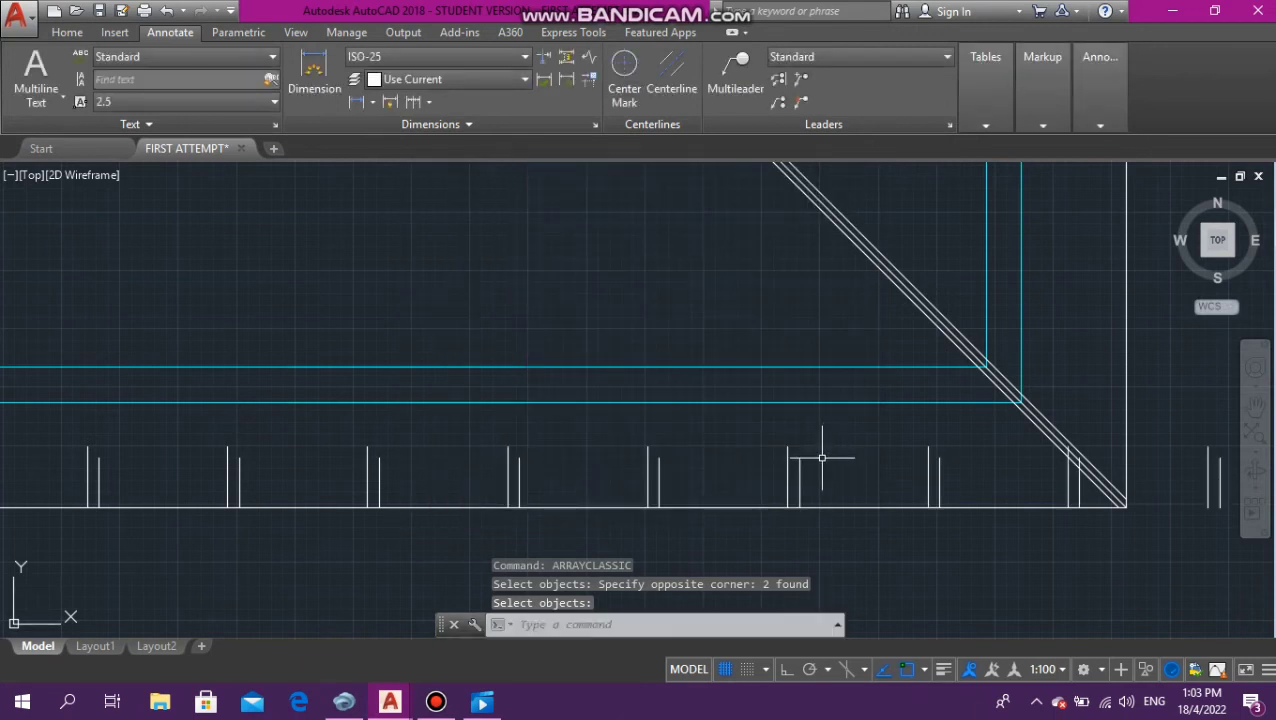
key(Escape)
key(Escape)
key(Escape)
Check the arrayed rafter pairs along the lower eave against the hip and ridge lines above them
scroll(840, 456, down, 5)
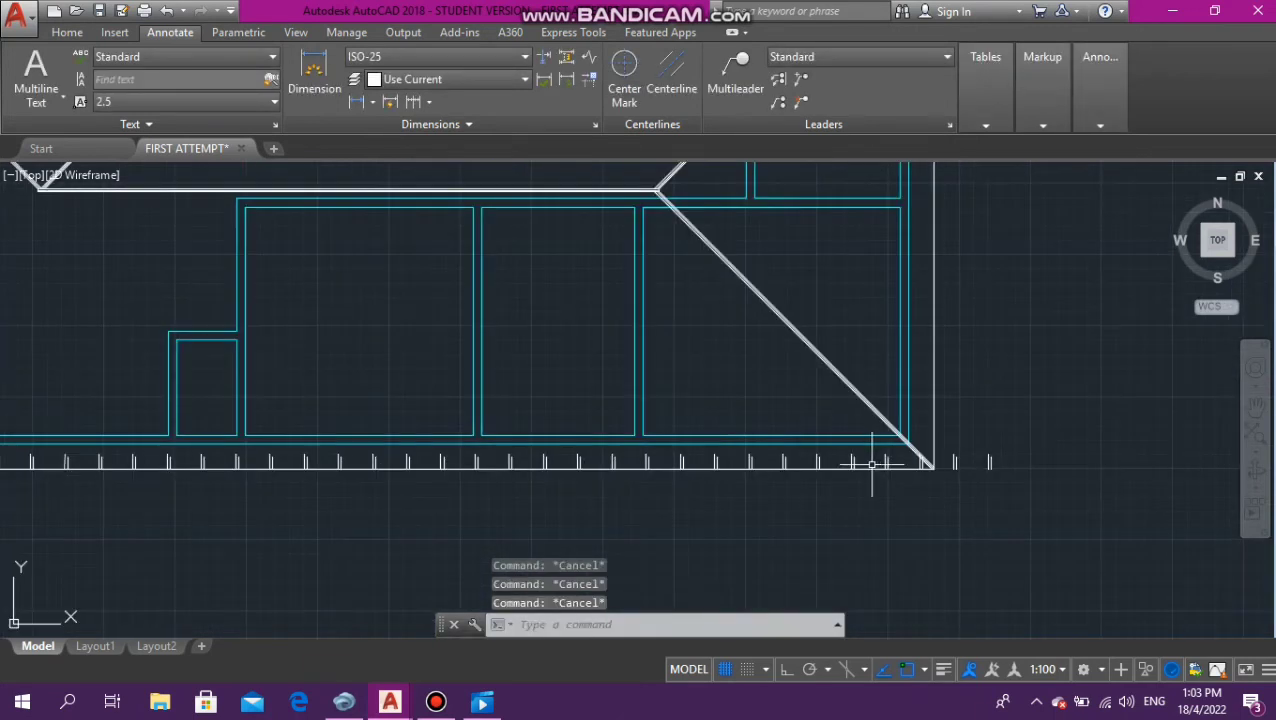
scroll(872, 463, down, 6)
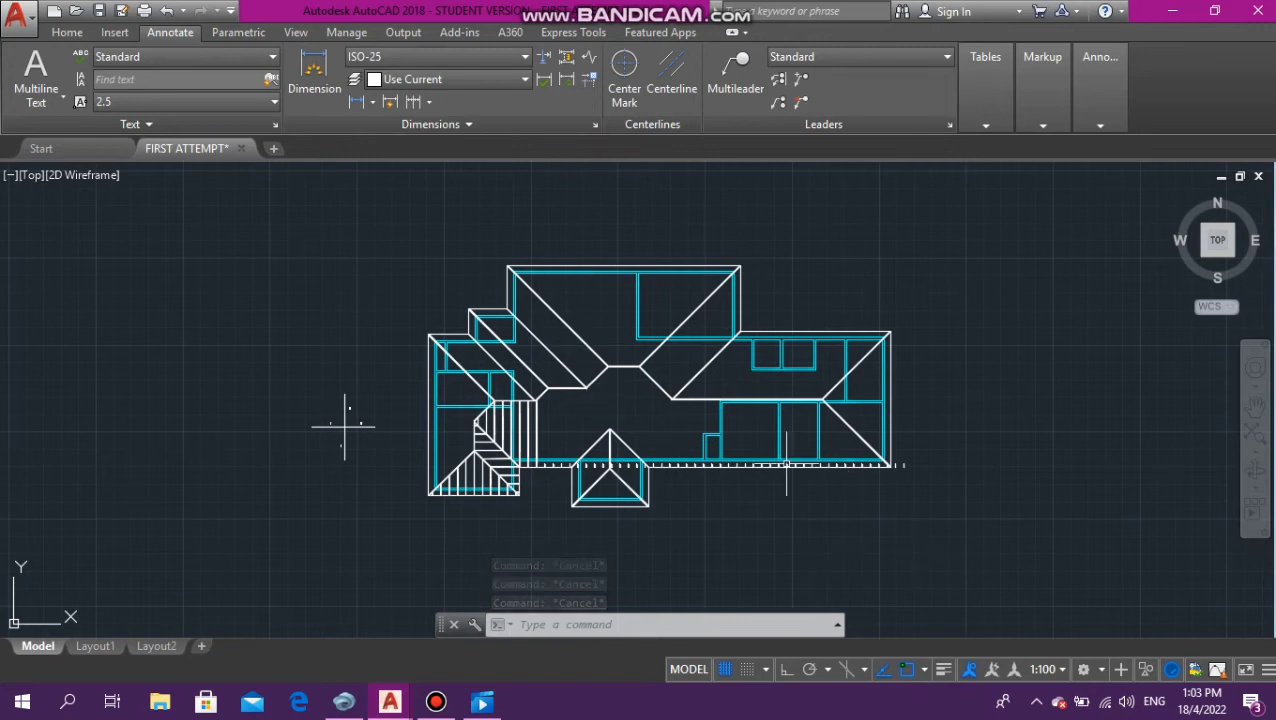
scroll(826, 441, up, 5)
scroll(920, 380, up, 3)
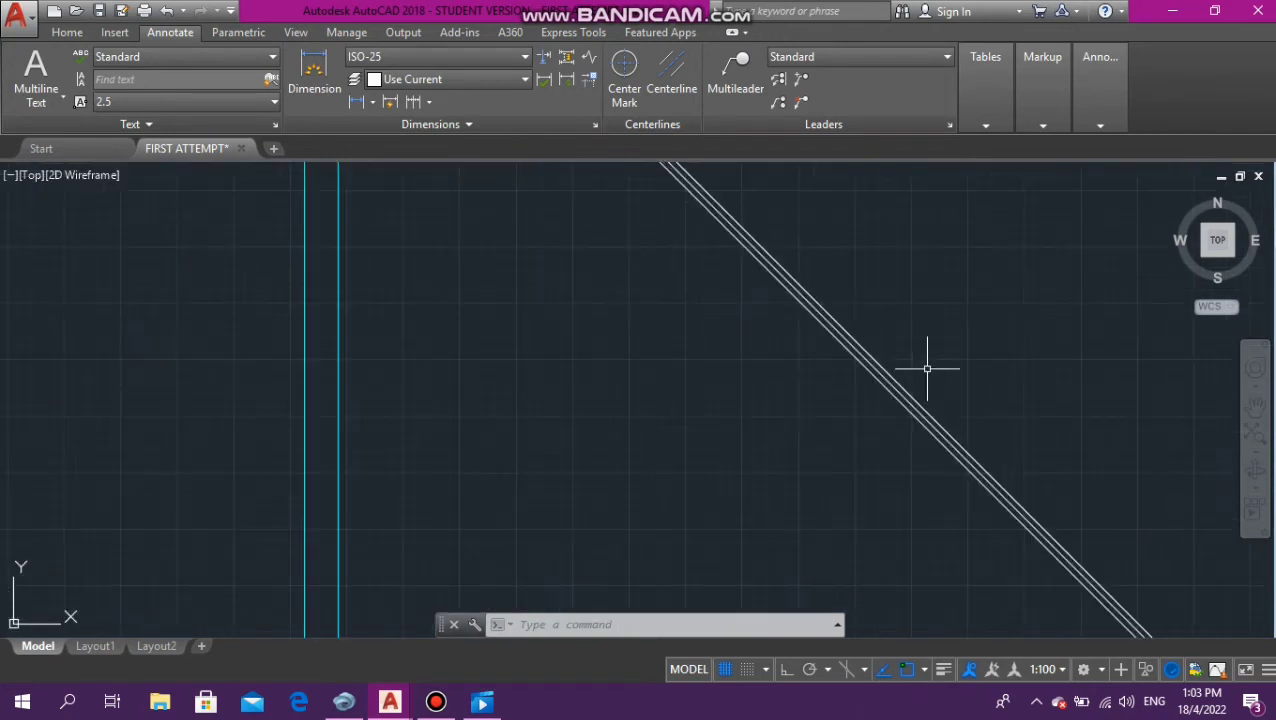
scroll(927, 369, down, 2)
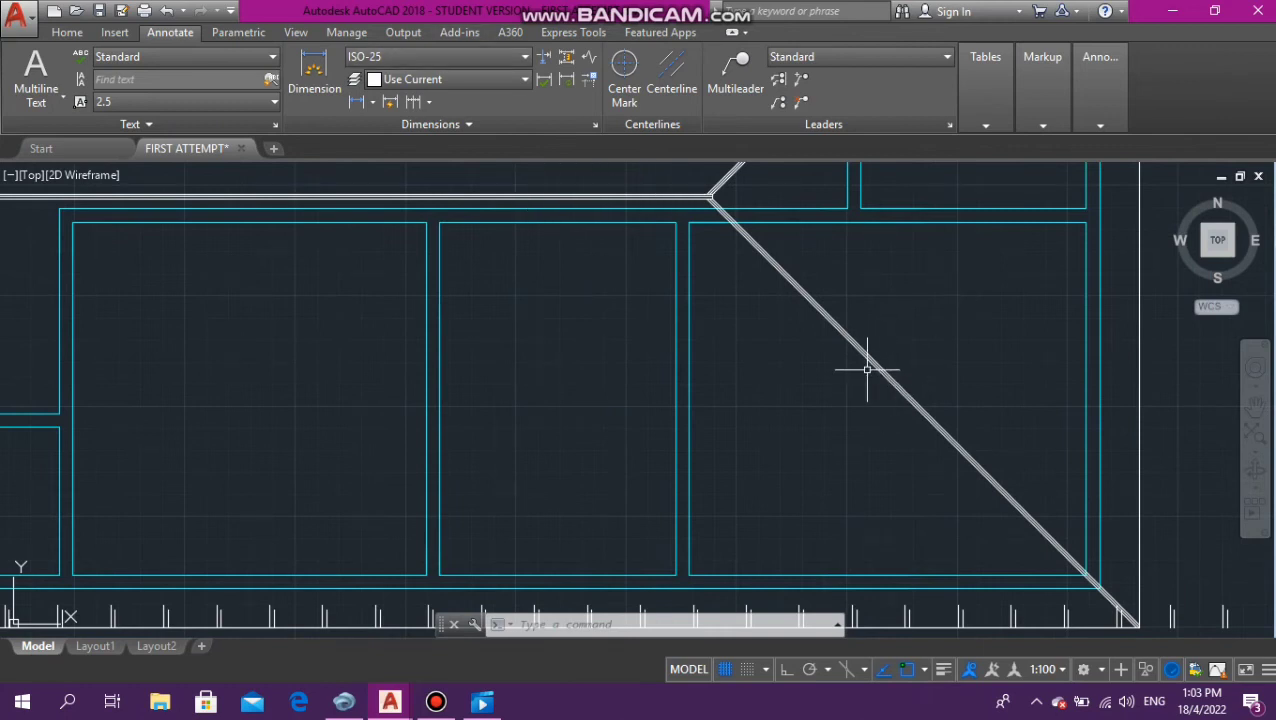
scroll(1020, 324, down, 5)
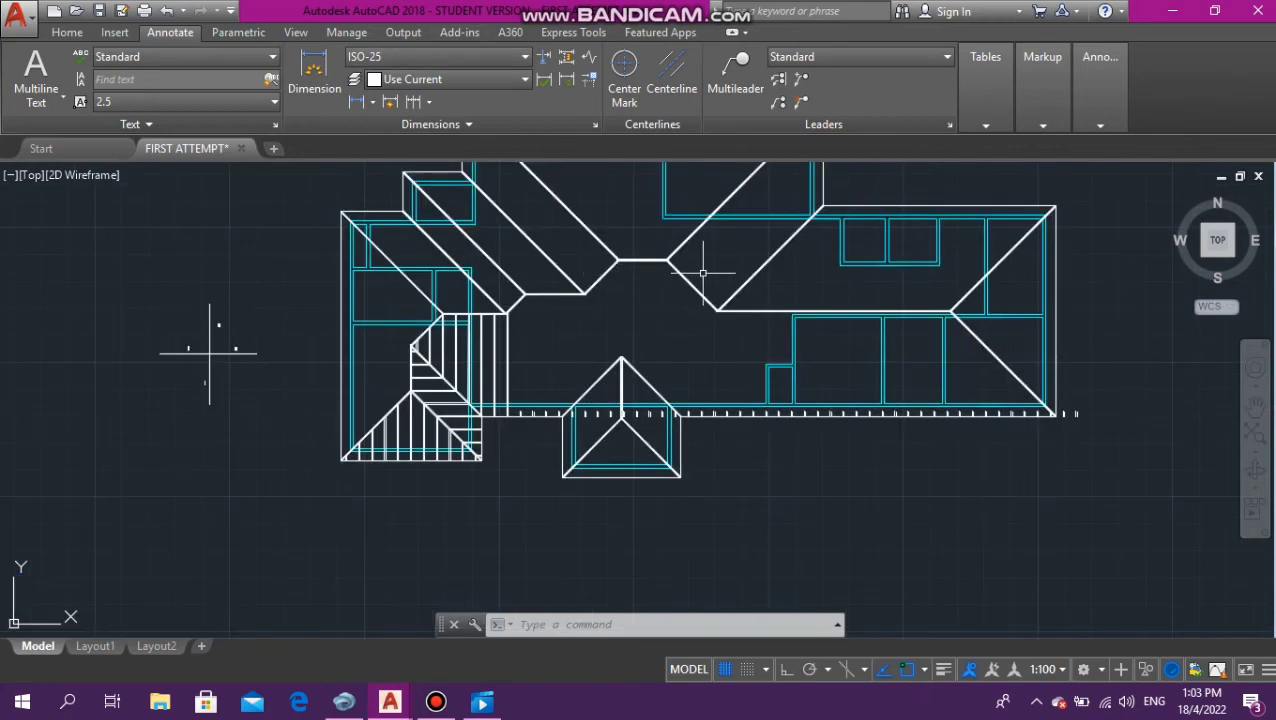
scroll(703, 272, up, 2)
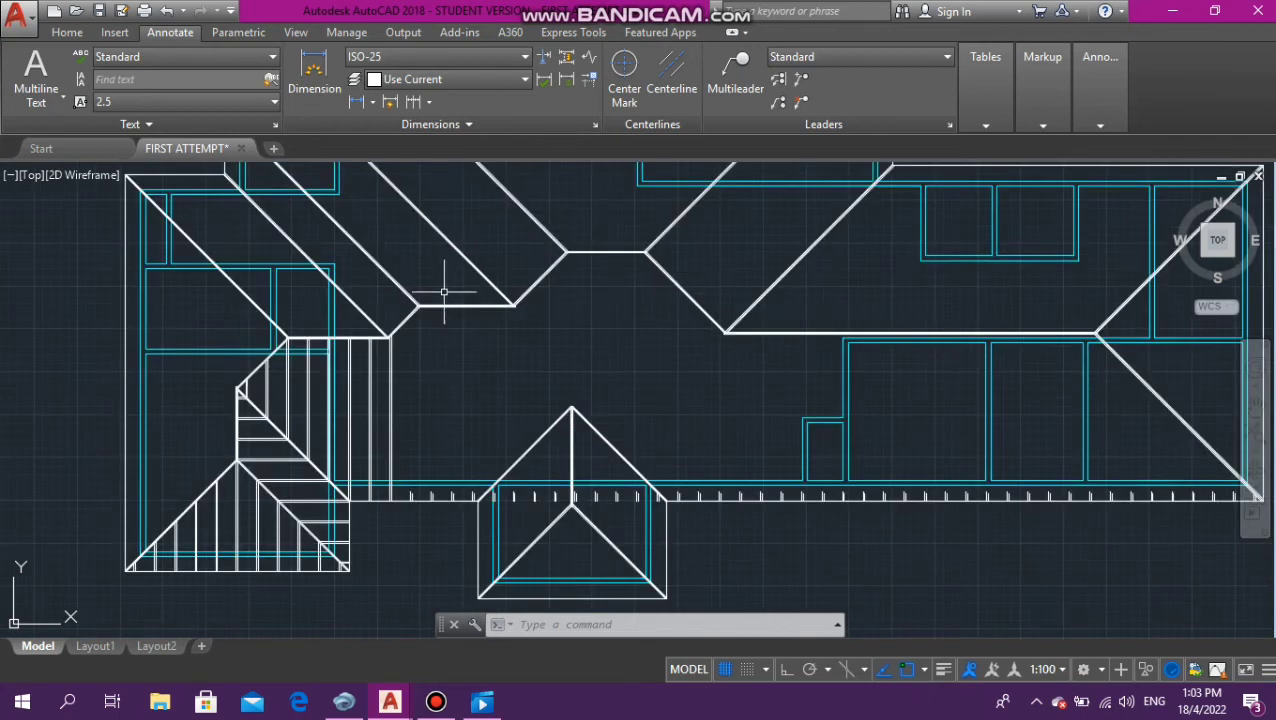
Select the lower edges of the short diagonal beside the last full-length rafter pair and of the adjoining horizontal ridge as extend boundaries
scroll(413, 276, up, 4)
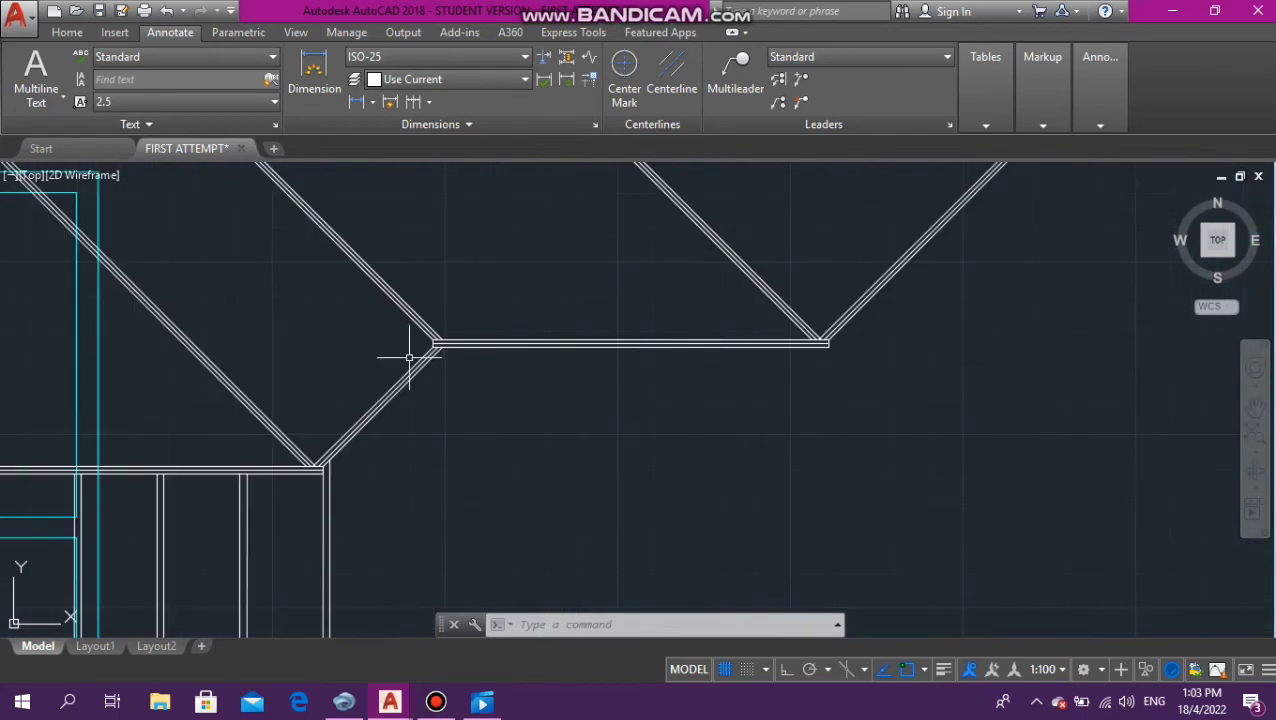
scroll(408, 357, down, 3)
scroll(421, 356, up, 4)
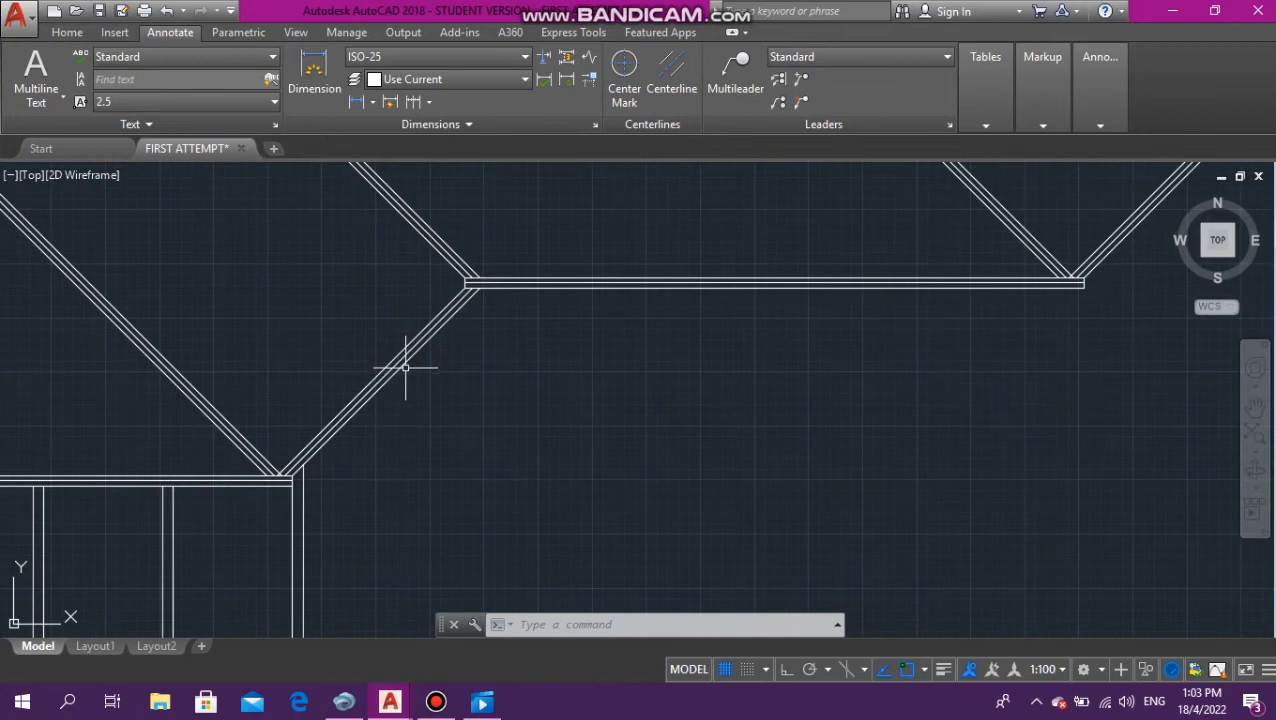
click(405, 368)
click(508, 432)
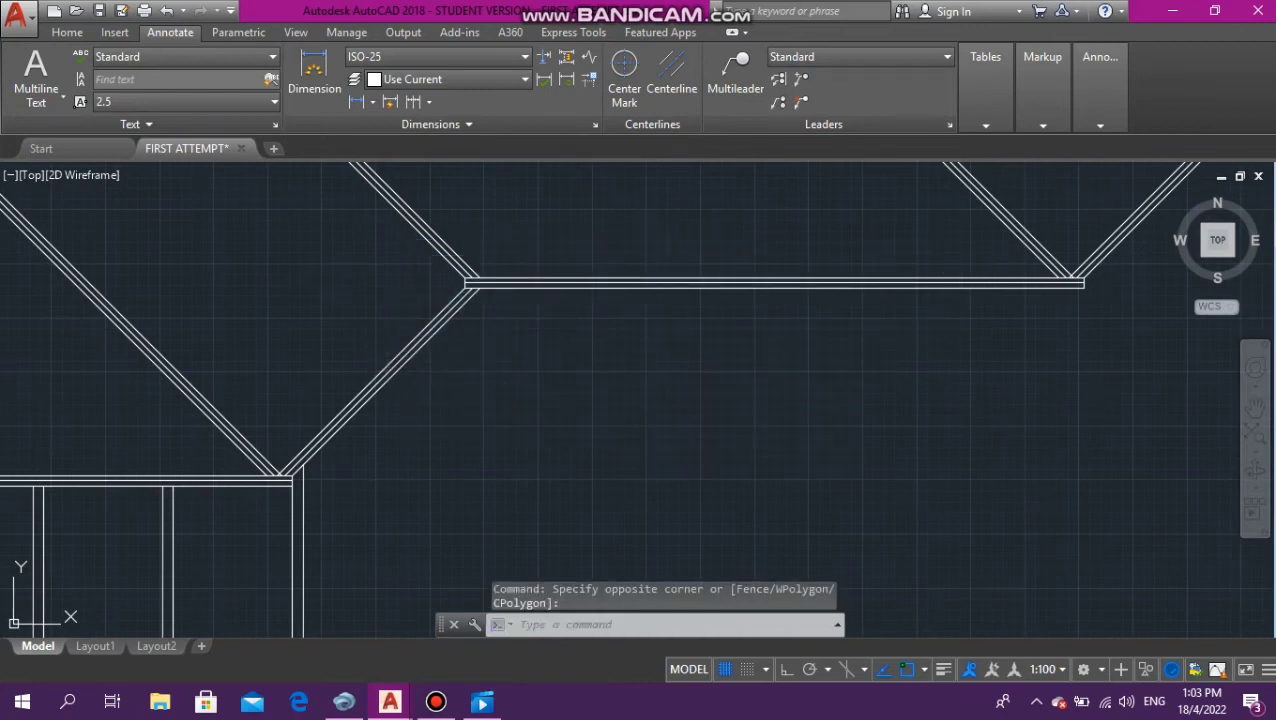
click(535, 296)
click(548, 287)
scroll(607, 347, down, 2)
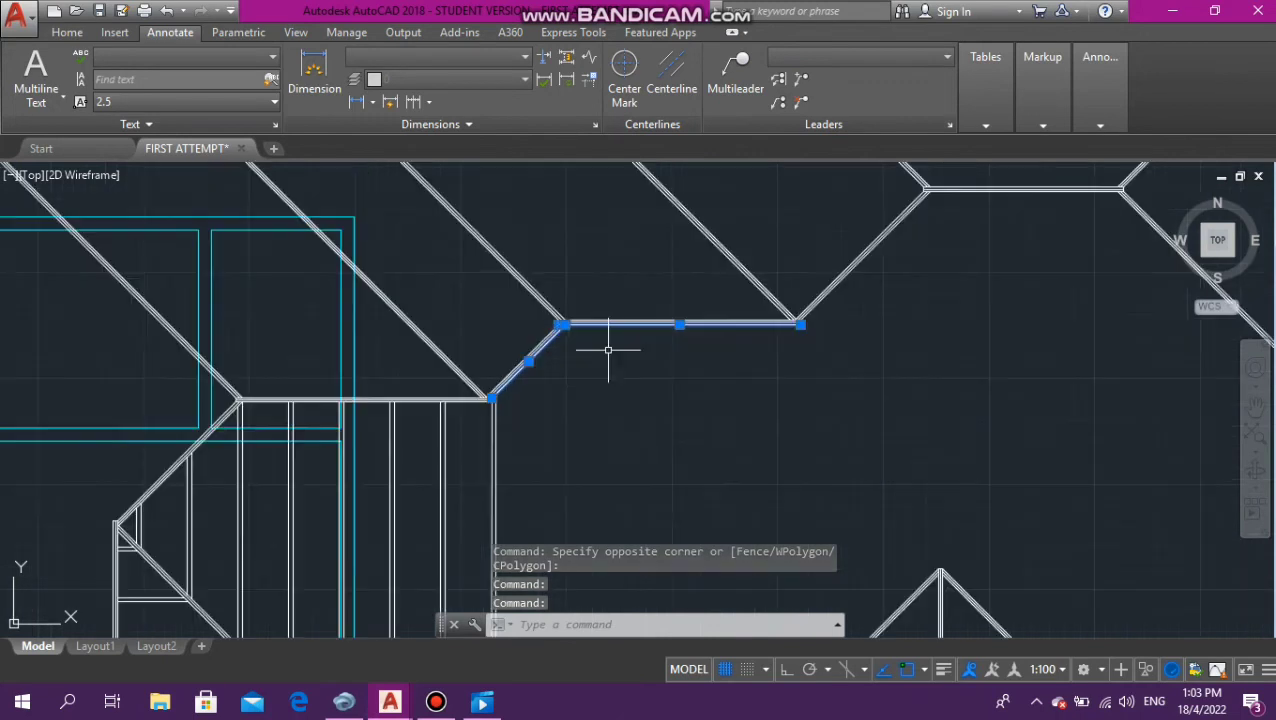
Add the lower edges of the next rising diagonal and the short uppermost ridge to the selection
scroll(888, 219, up, 5)
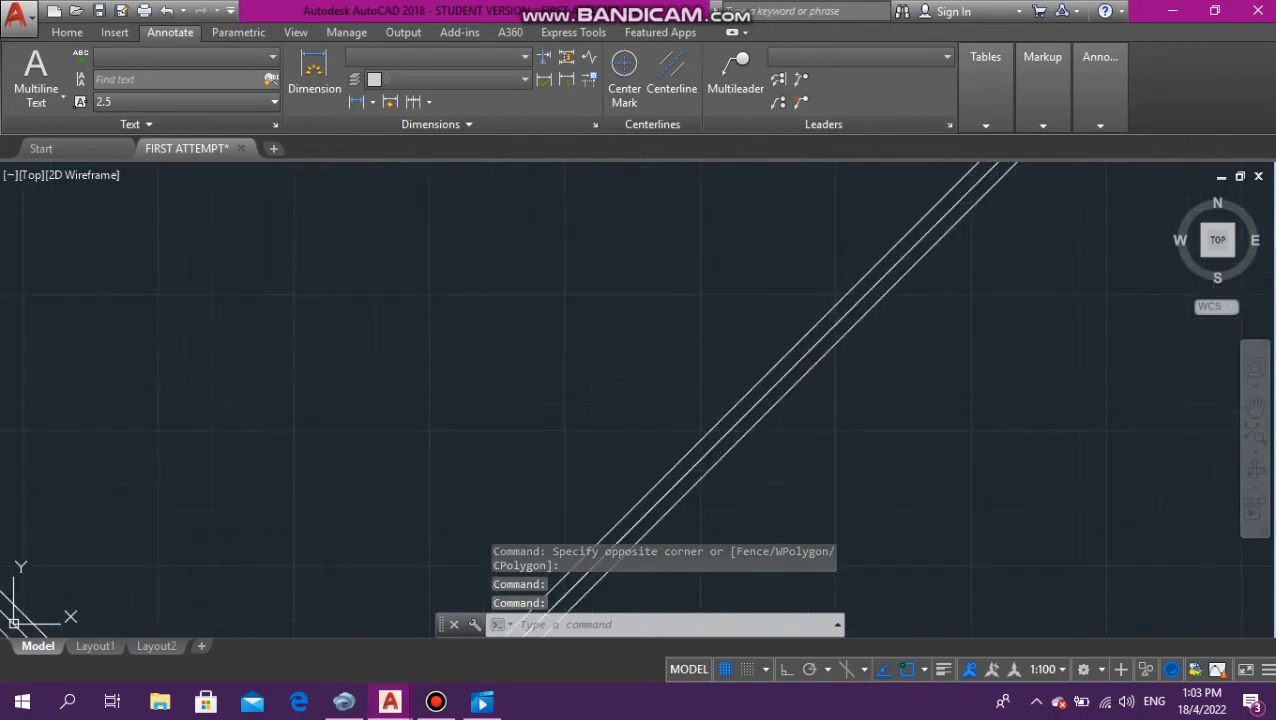
click(878, 299)
scroll(762, 315, down, 4)
scroll(876, 271, up, 2)
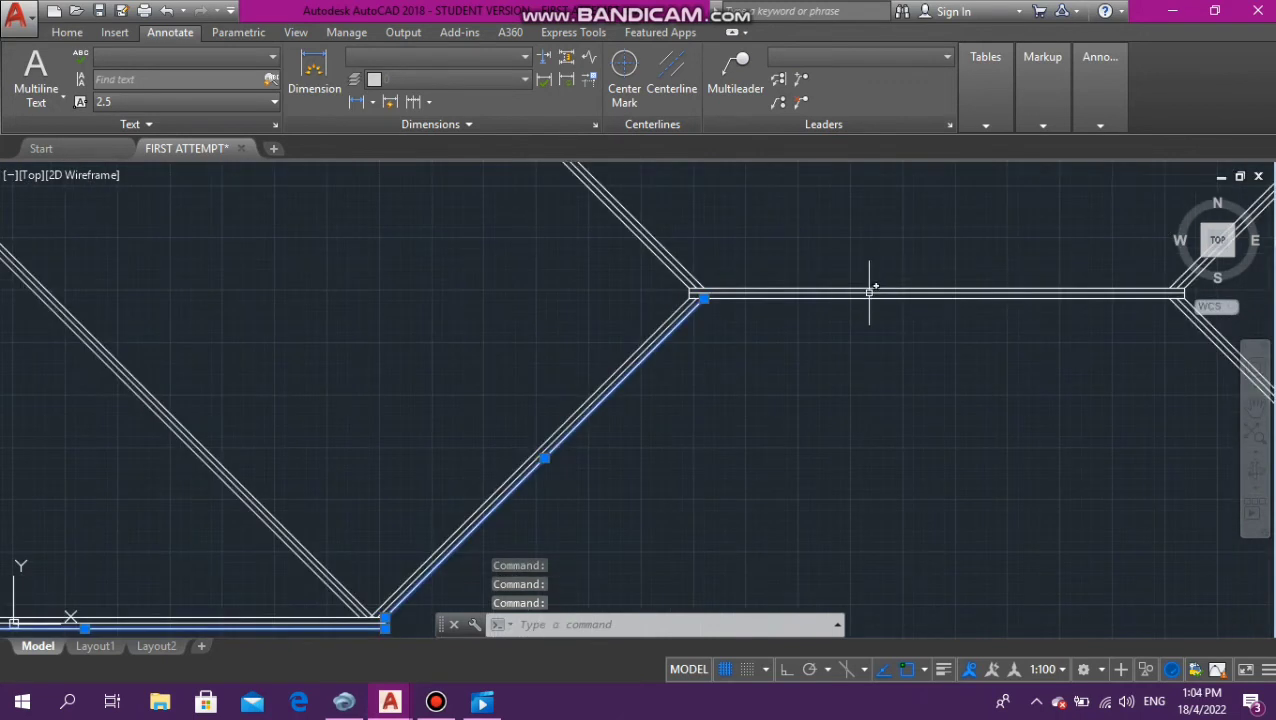
click(866, 298)
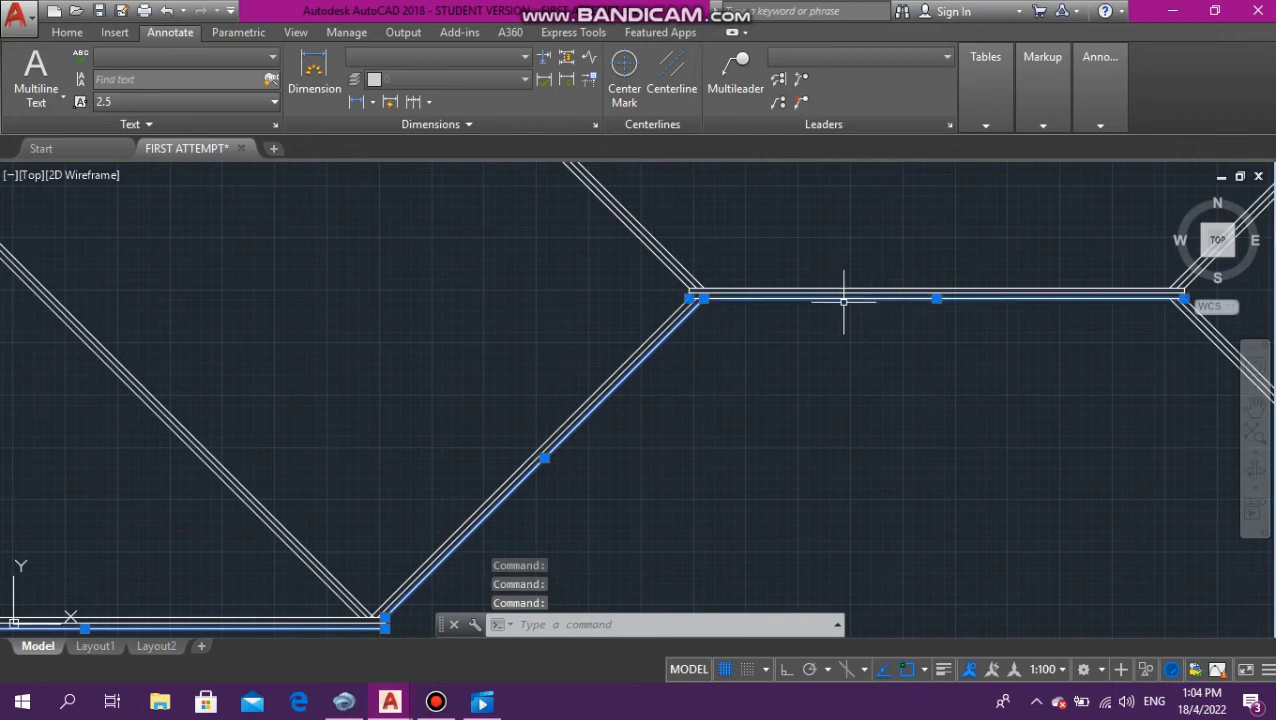
Add the lower edges of the descending diagonal, the long right ridge and the hip running to the lower right corner to the selection
scroll(763, 316, down, 3)
scroll(880, 330, up, 4)
scroll(902, 335, up, 3)
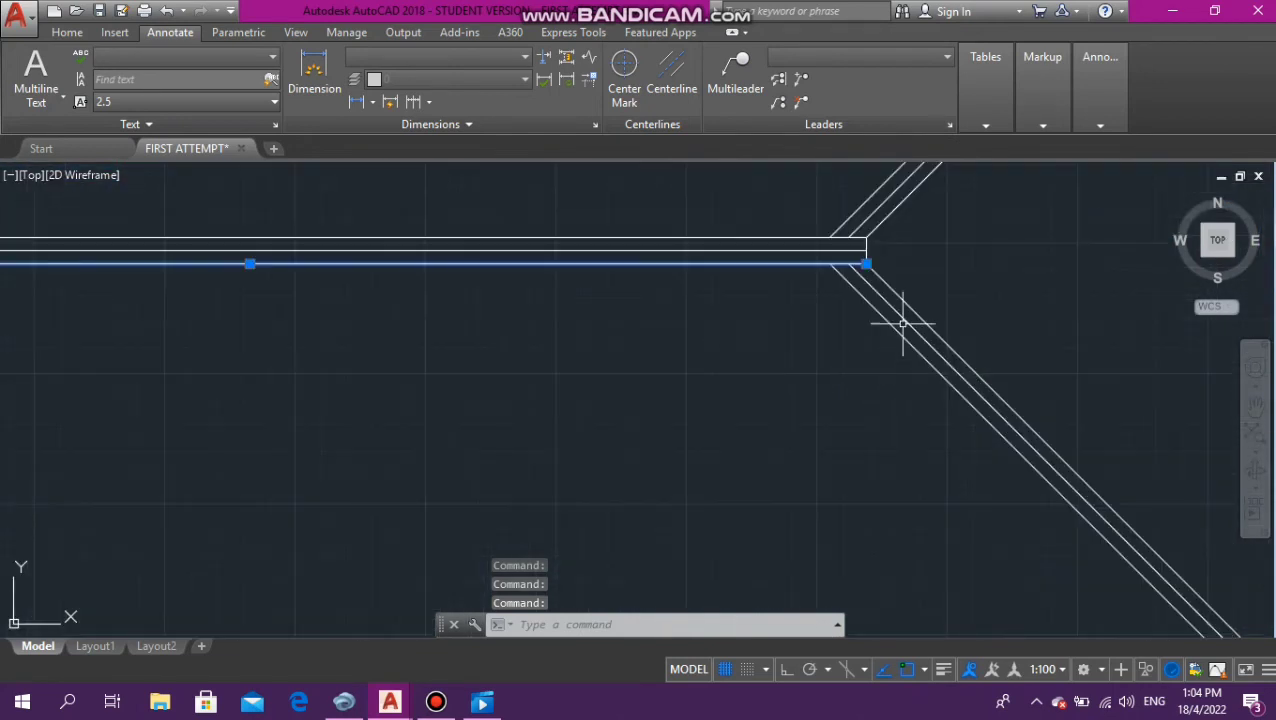
click(900, 328)
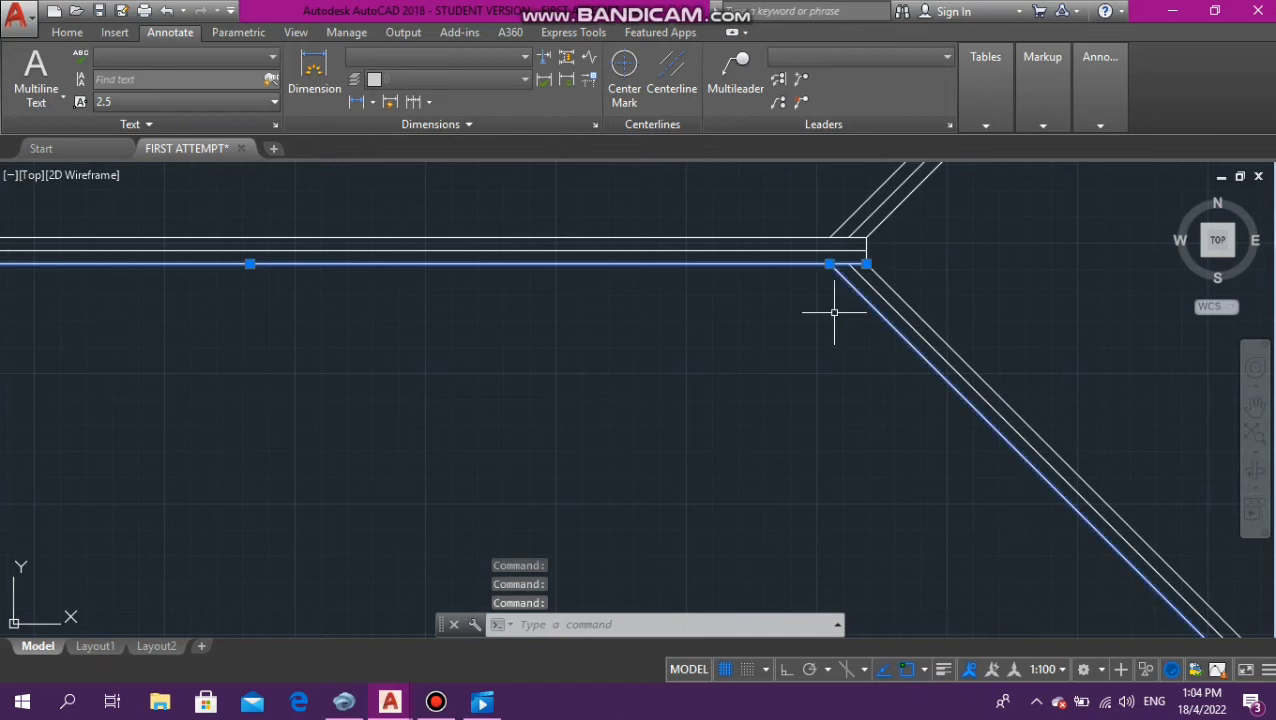
scroll(786, 285, down, 4)
scroll(878, 341, down, 4)
scroll(956, 383, up, 3)
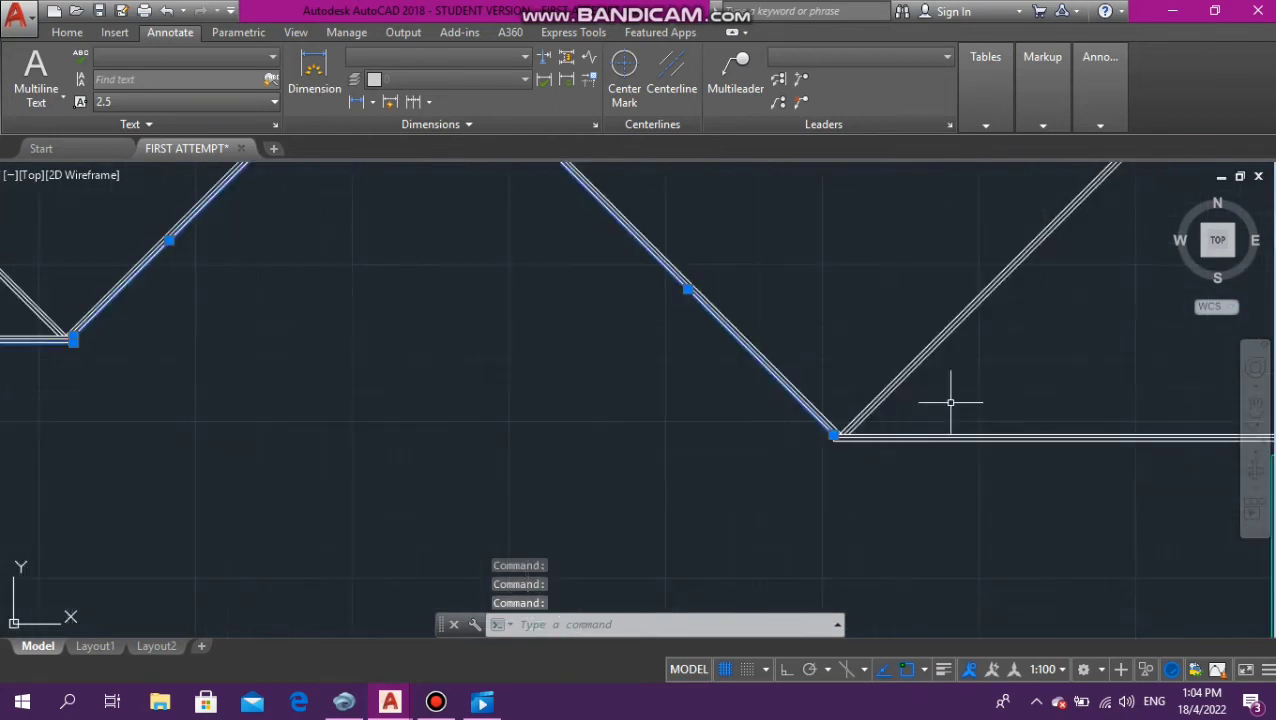
click(924, 440)
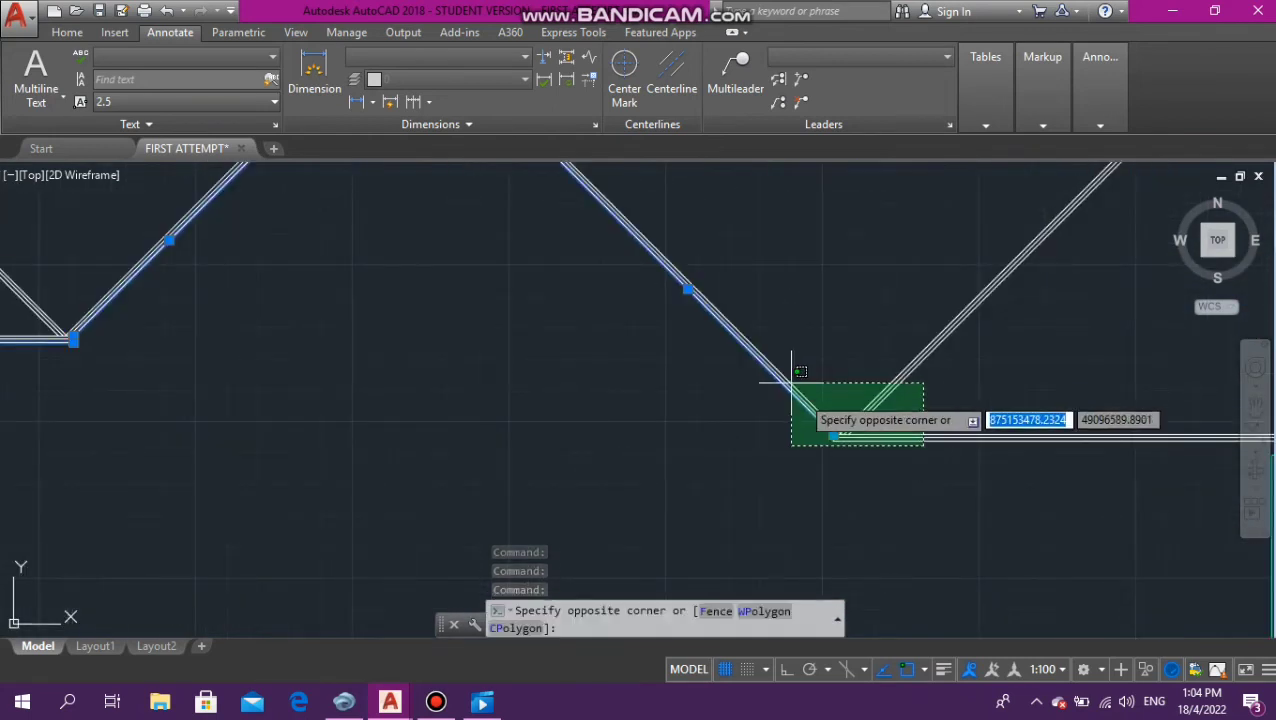
click(869, 440)
scroll(675, 332, down, 4)
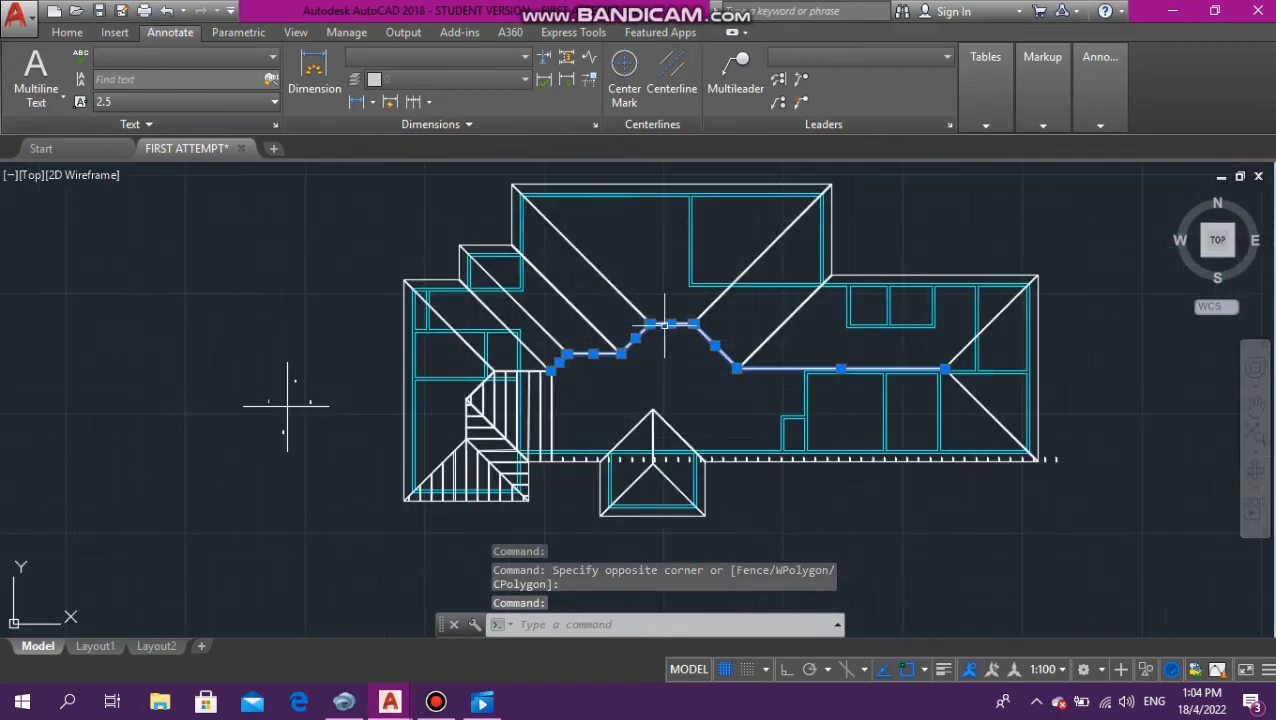
scroll(957, 370, up, 5)
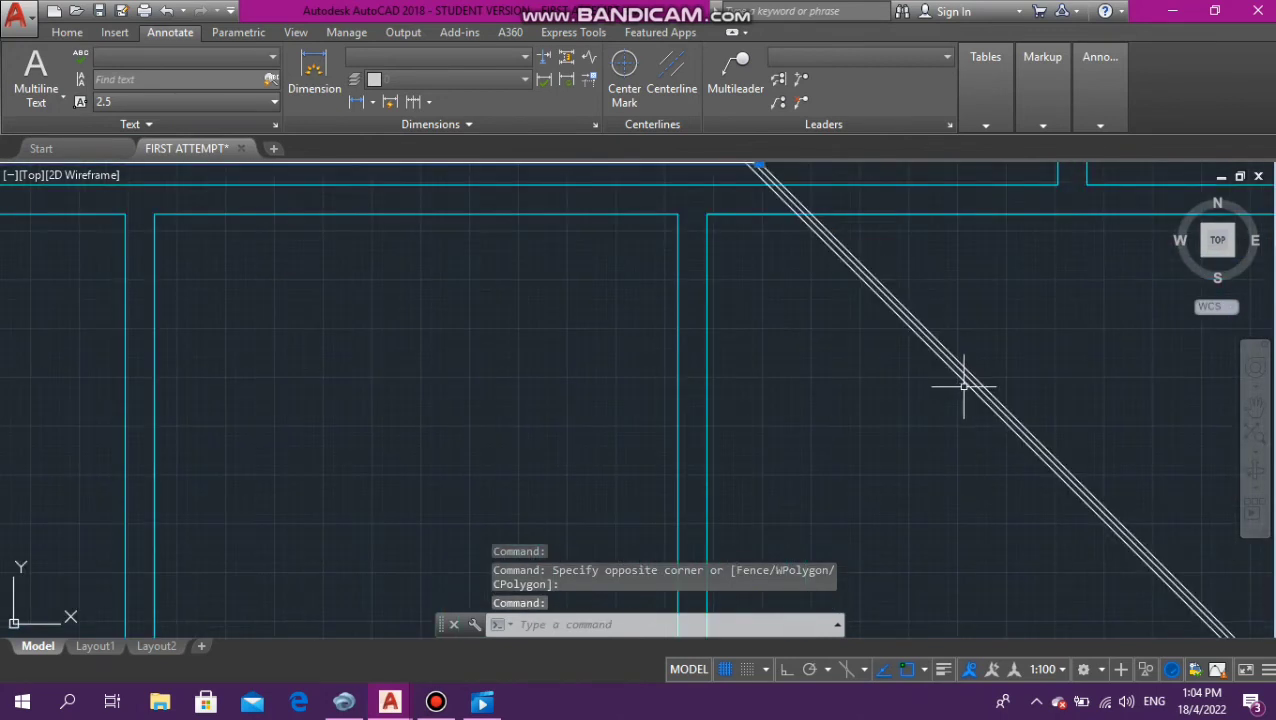
click(966, 383)
scroll(927, 399, down, 4)
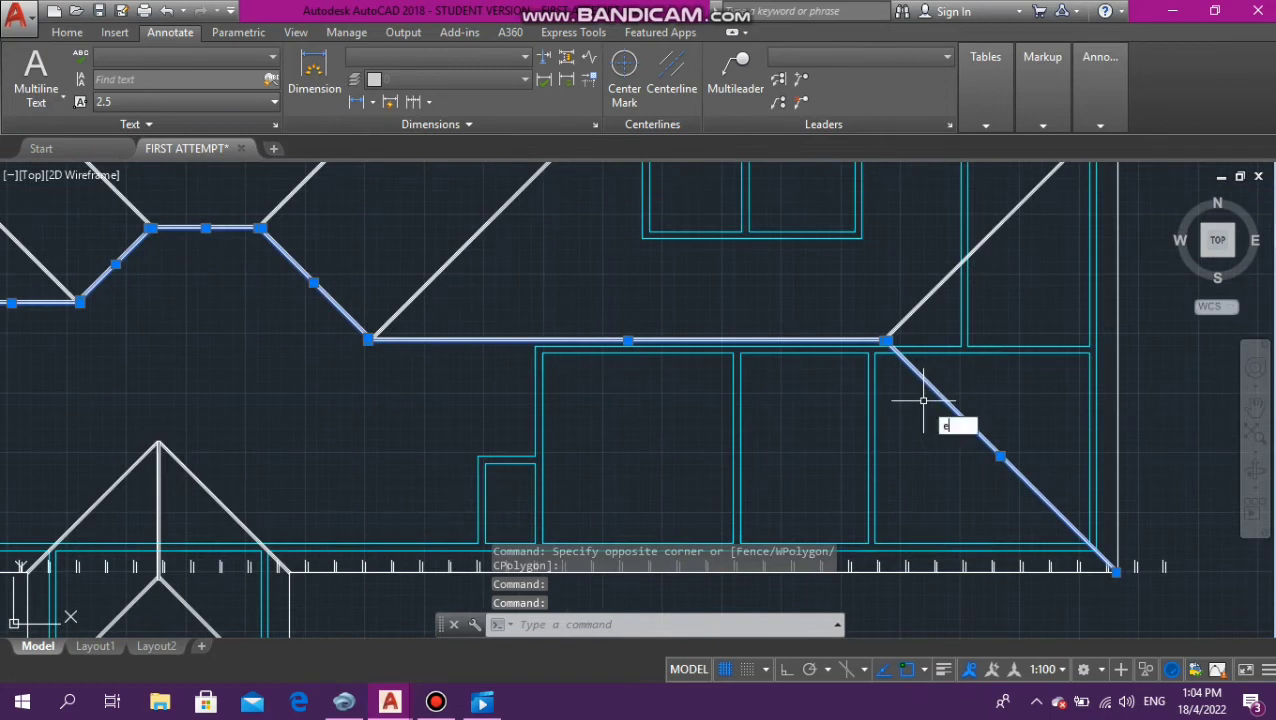
Extend seven short rafter pairs beside the lower right corner up to the selected hip and ridge boundaries
key(Down)
key(Down)
key(Down)
key(Up)
key(Up)
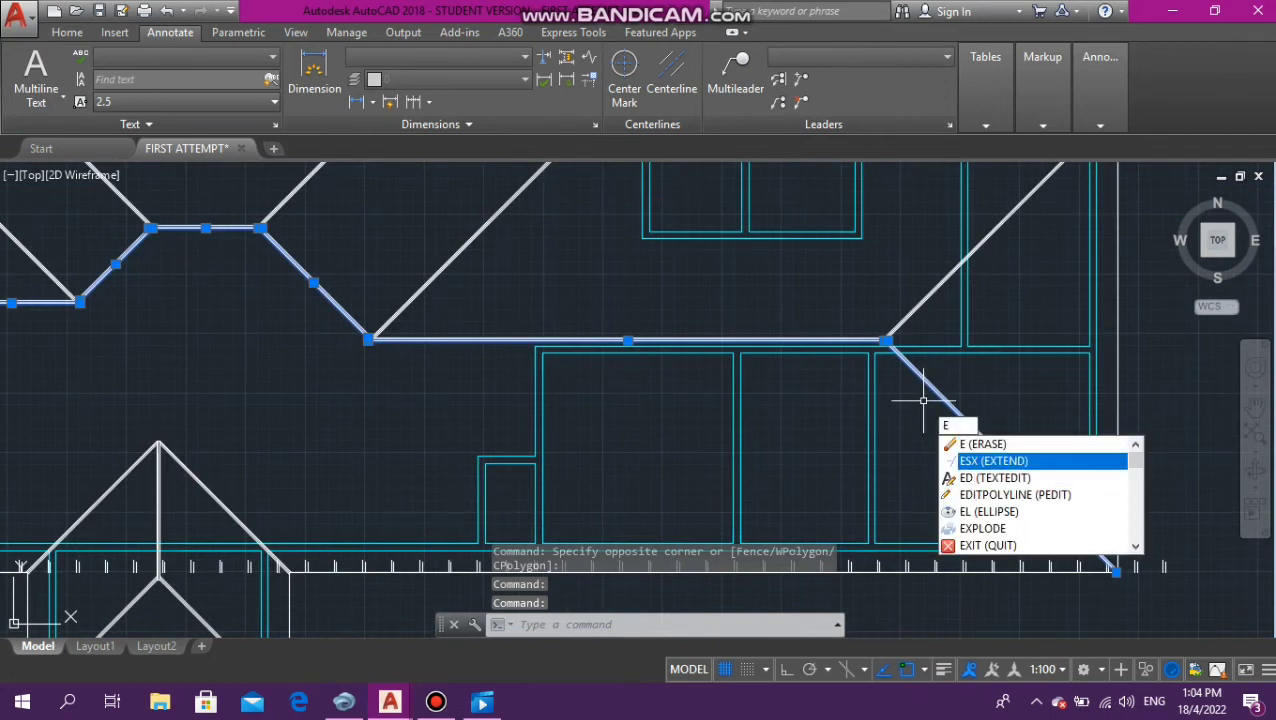
key(Return)
scroll(980, 475, down, 5)
scroll(1000, 485, up, 8)
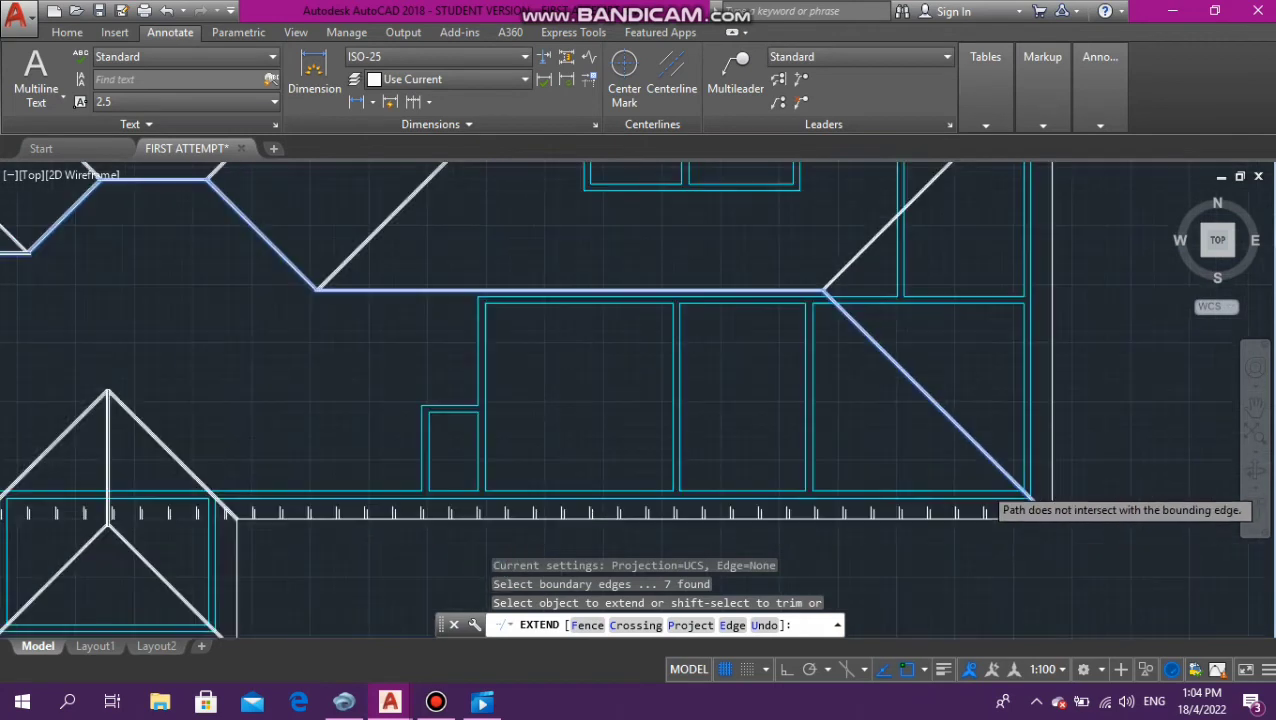
click(1115, 426)
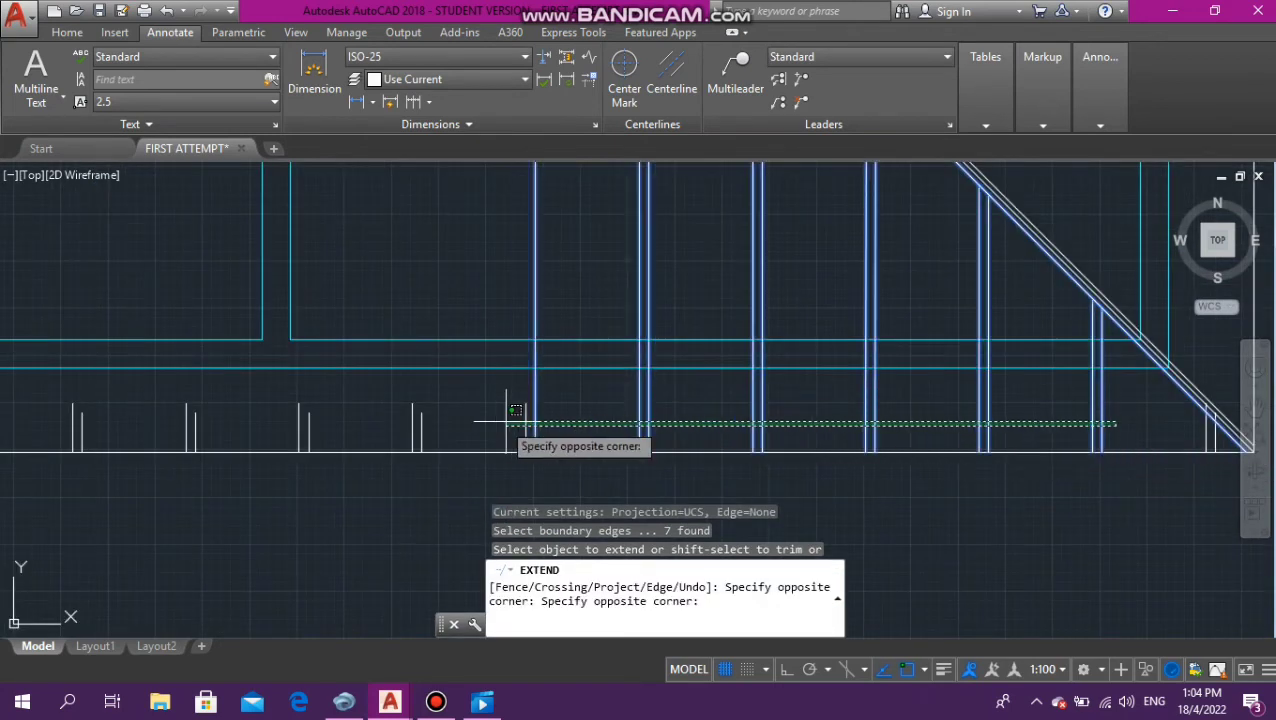
click(355, 390)
scroll(489, 340, down, 3)
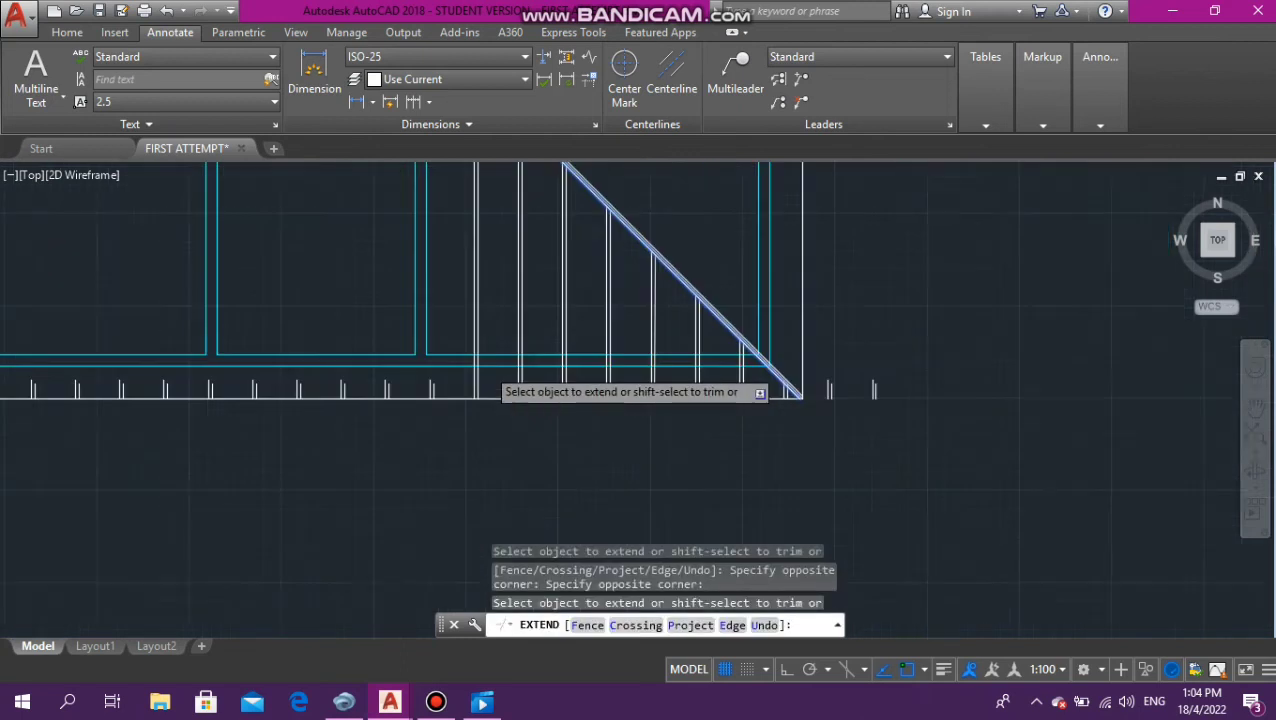
Extend the next three short rafter pairs to the left up to the long ridge
scroll(489, 335, up, 3)
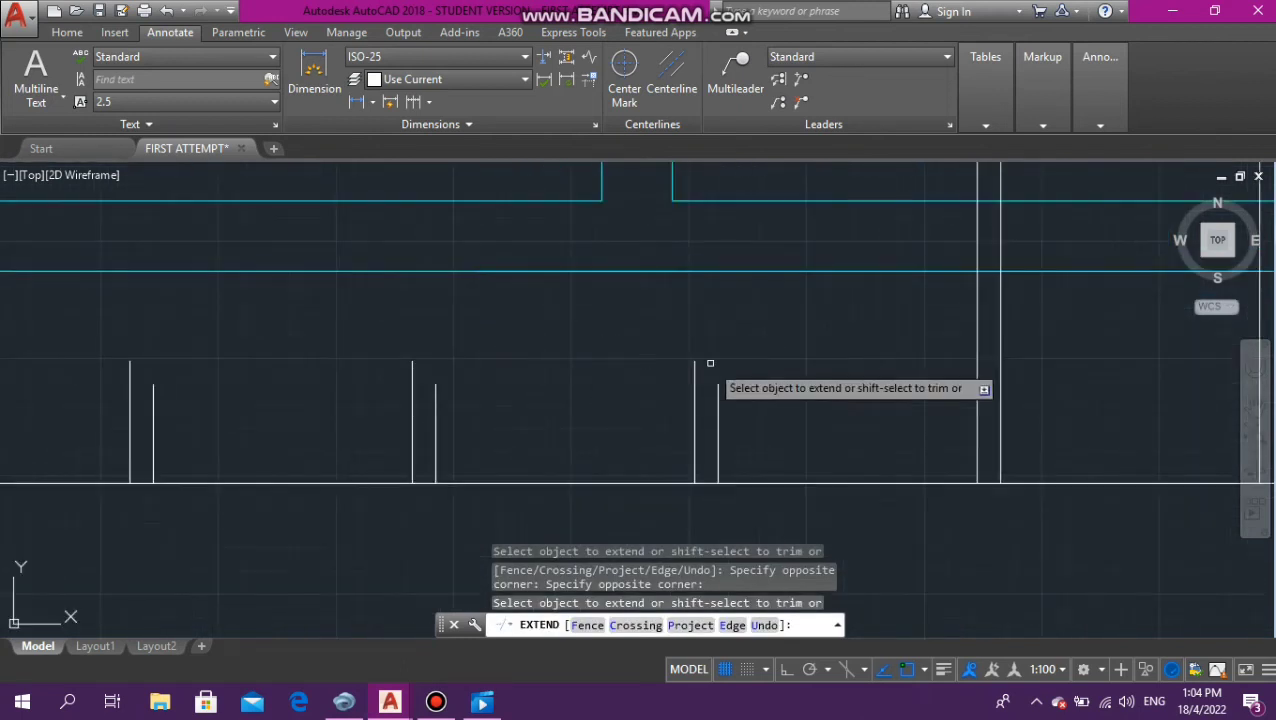
click(766, 410)
click(75, 410)
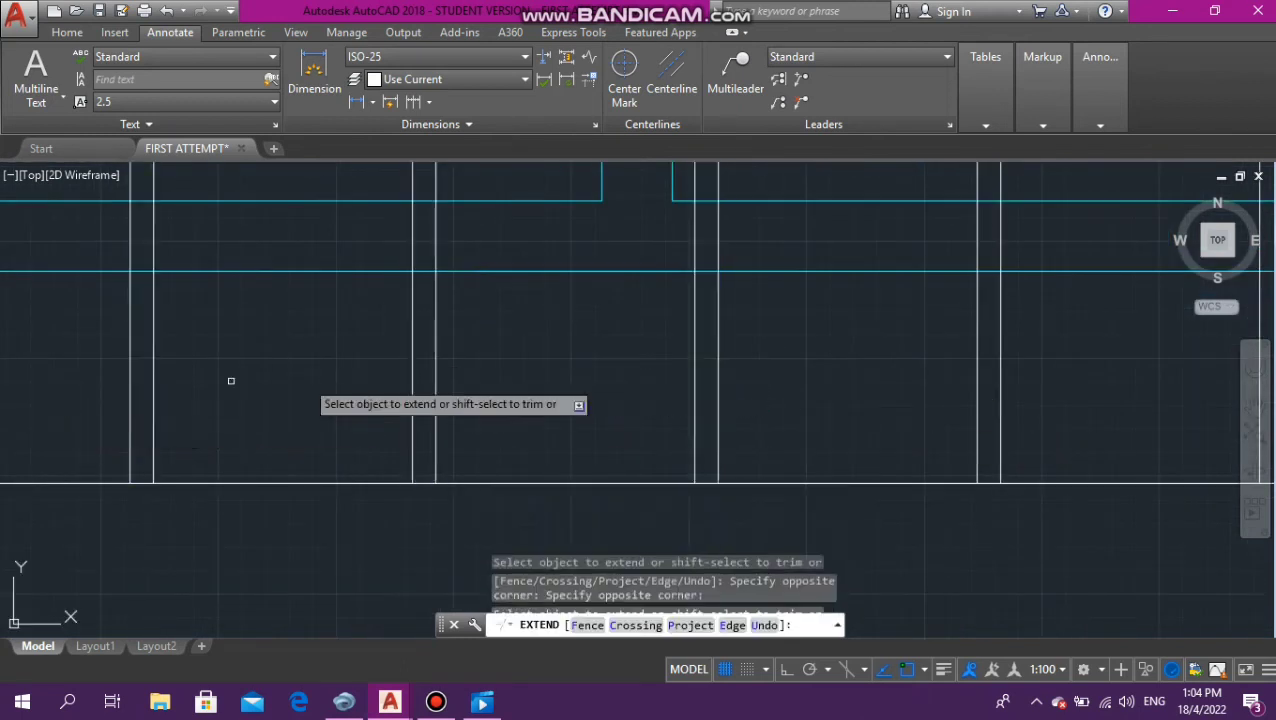
Extend the next four short rafter pairs to the left along the bottom eaves up to the long ridge
scroll(744, 462, down, 10)
scroll(746, 450, up, 5)
scroll(795, 445, down, 3)
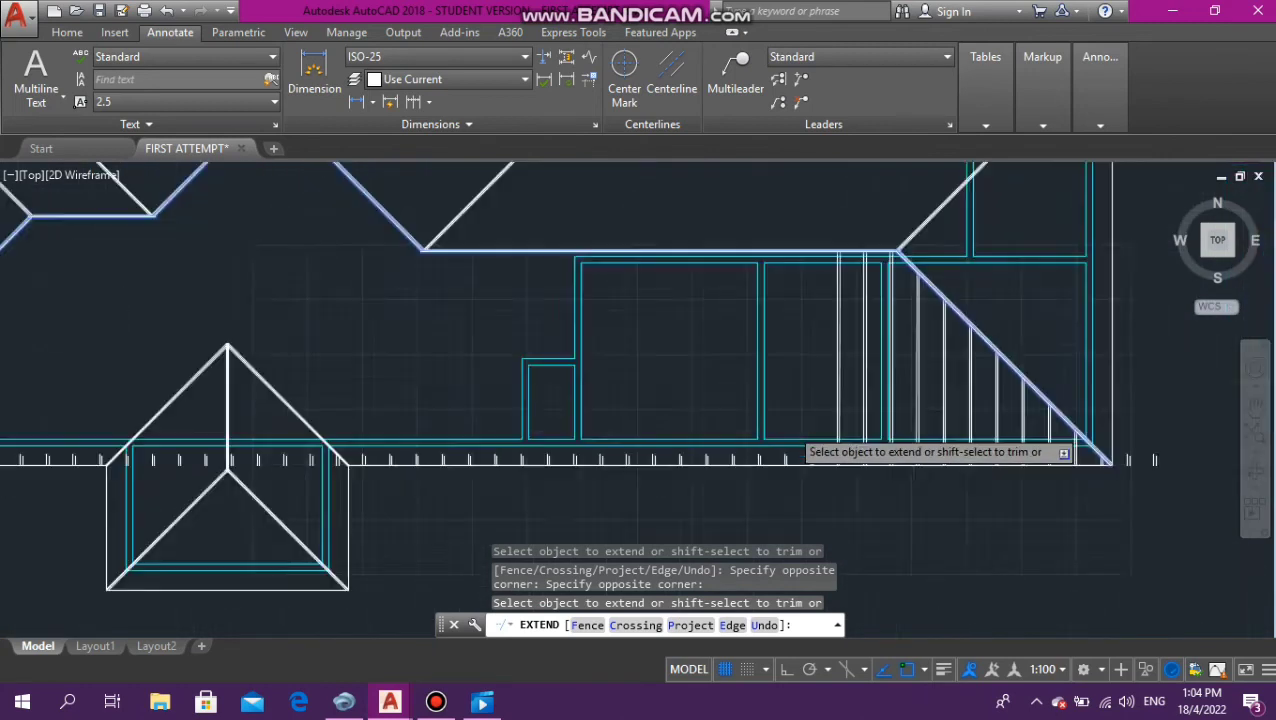
scroll(790, 475, up, 5)
scroll(855, 430, up, 4)
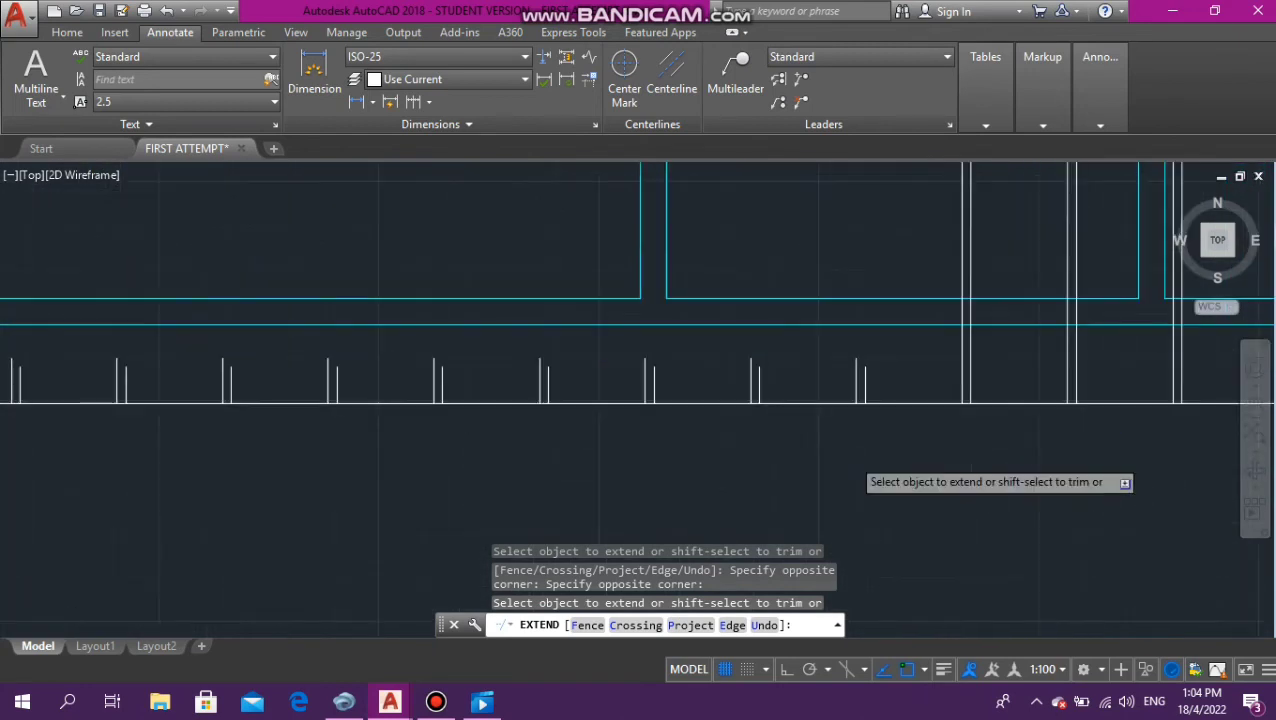
click(907, 348)
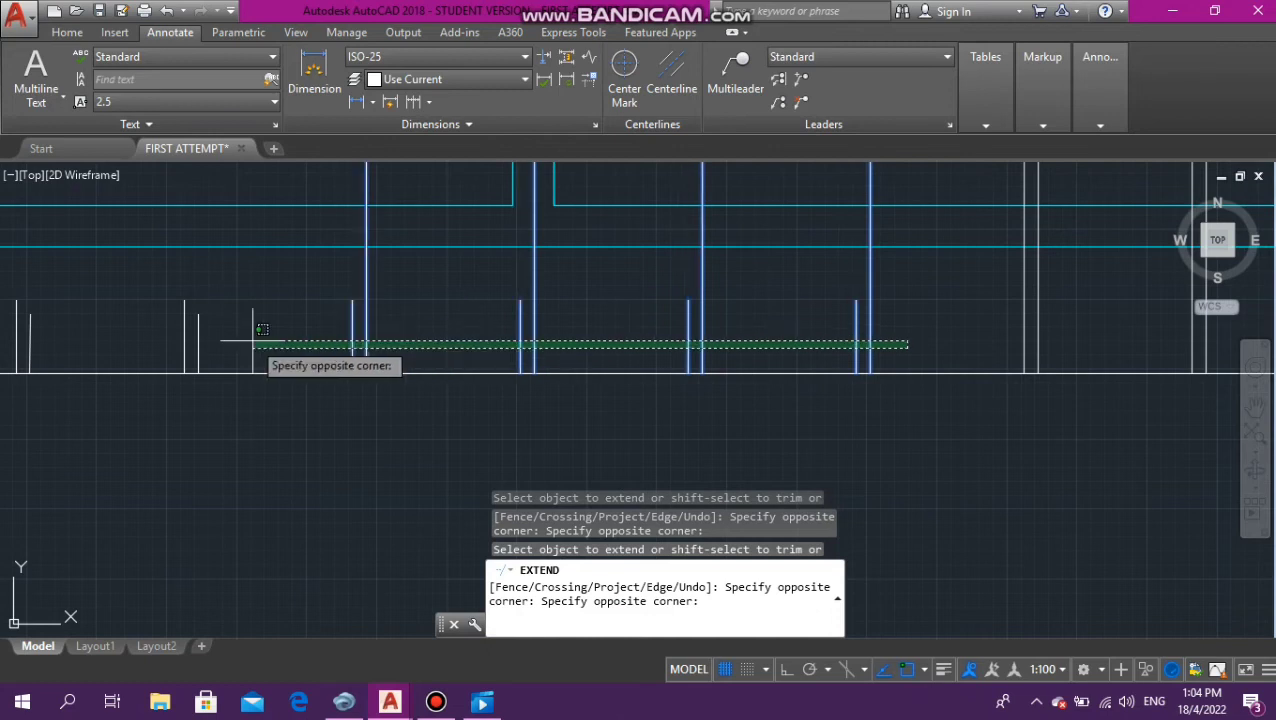
click(279, 310)
scroll(790, 405, down, 6)
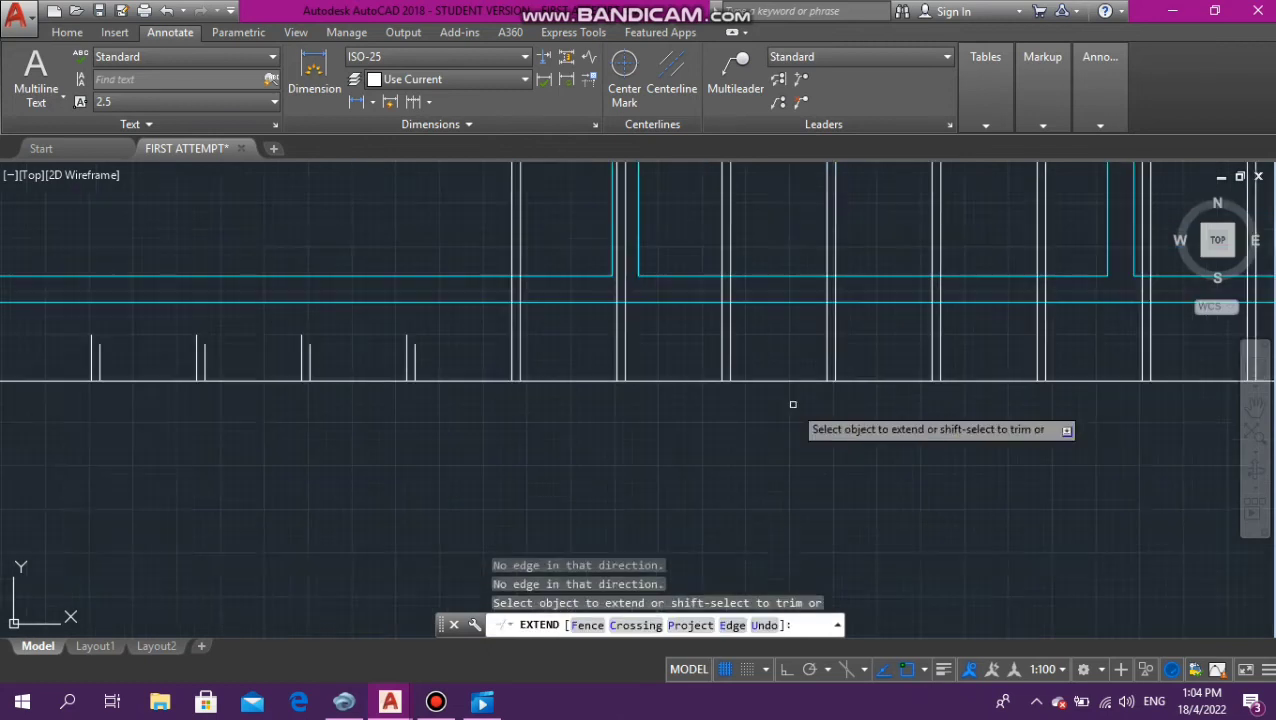
Extend three more short rafter pairs, continuing leftward along the bottom eaves, up to the long ridge
scroll(764, 412, up, 6)
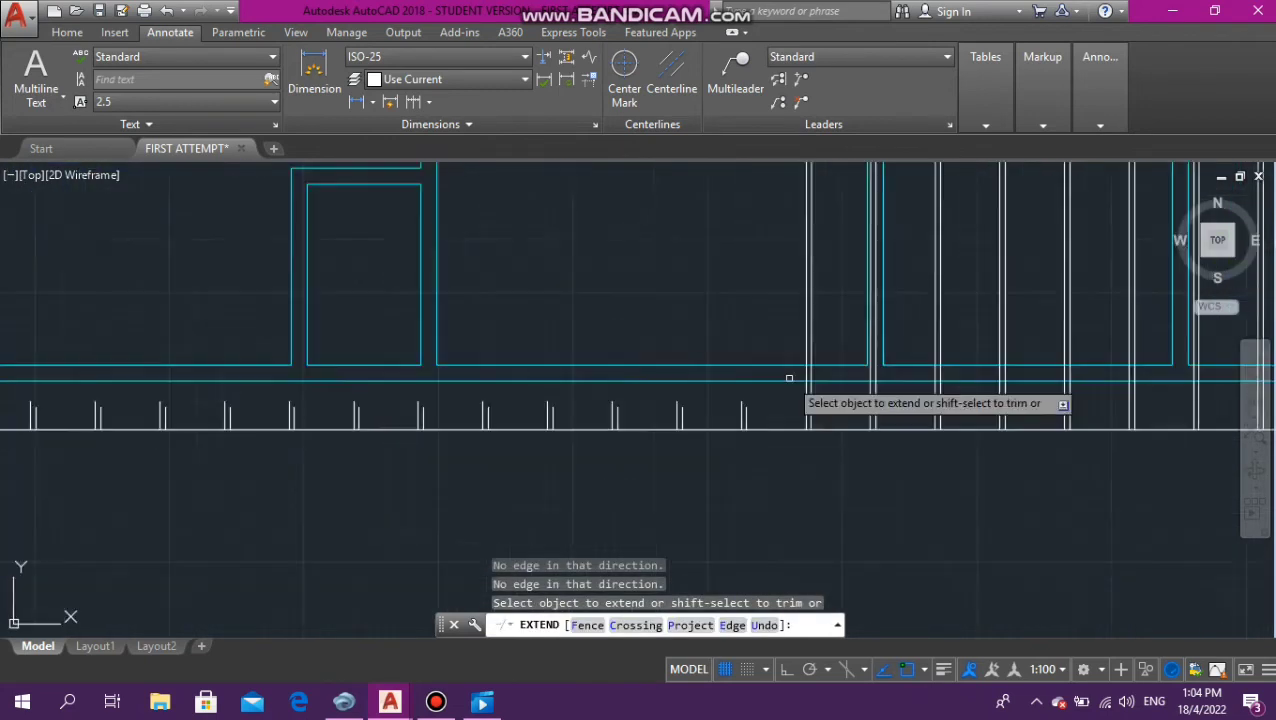
click(679, 458)
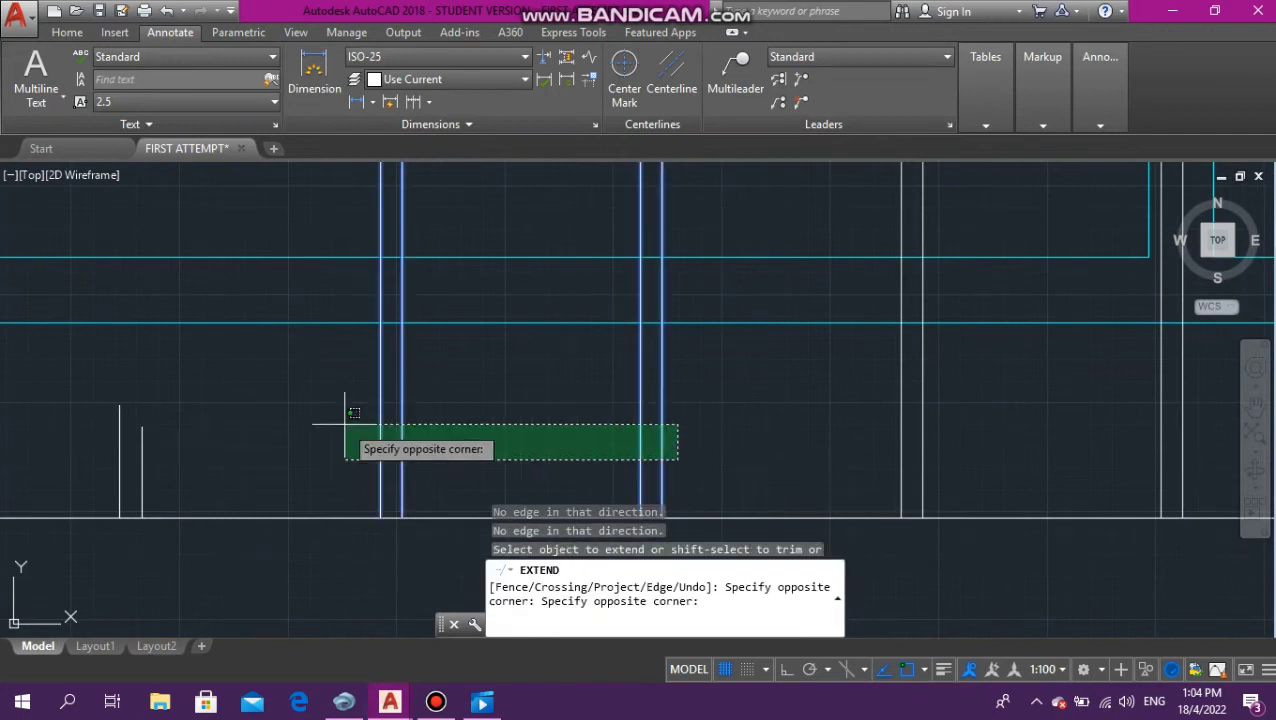
click(34, 420)
scroll(60, 580, down, 5)
scroll(790, 410, up, 5)
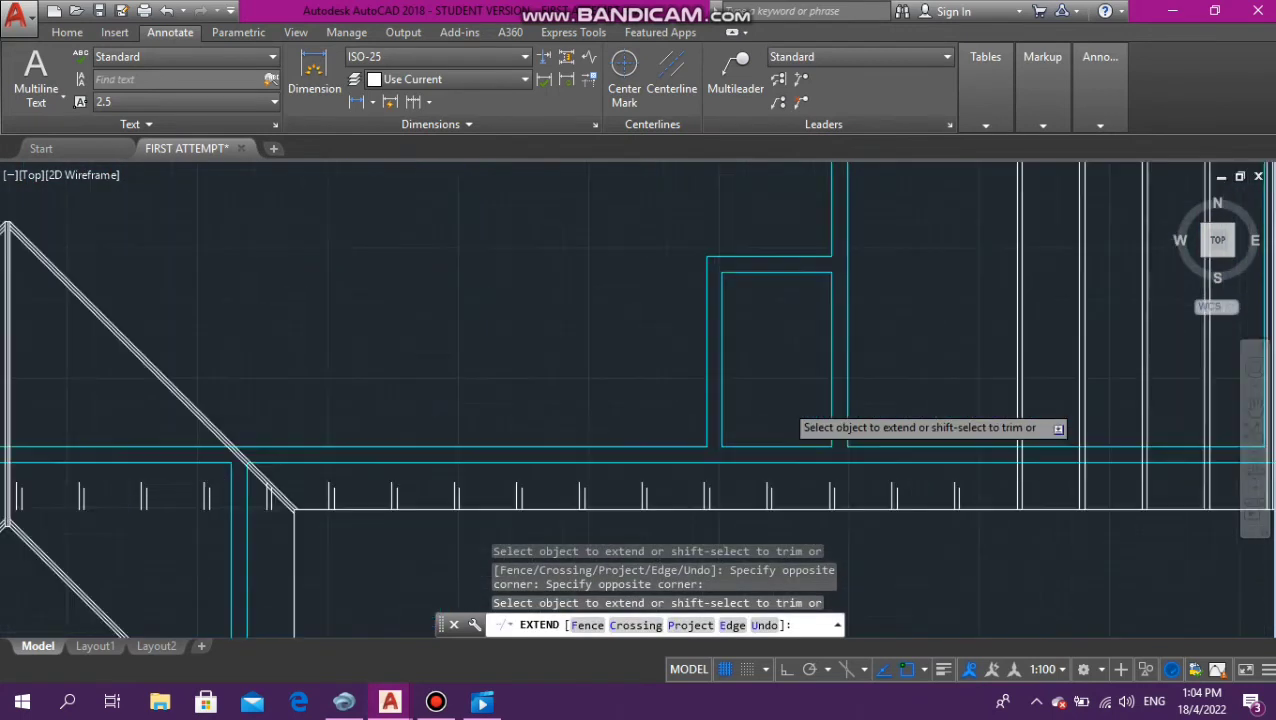
Extend the remaining eleven short rafter pairs right of the small projecting roof up to the long ridge and the descending diagonal
scroll(891, 419, down, 3)
scroll(930, 340, up, 3)
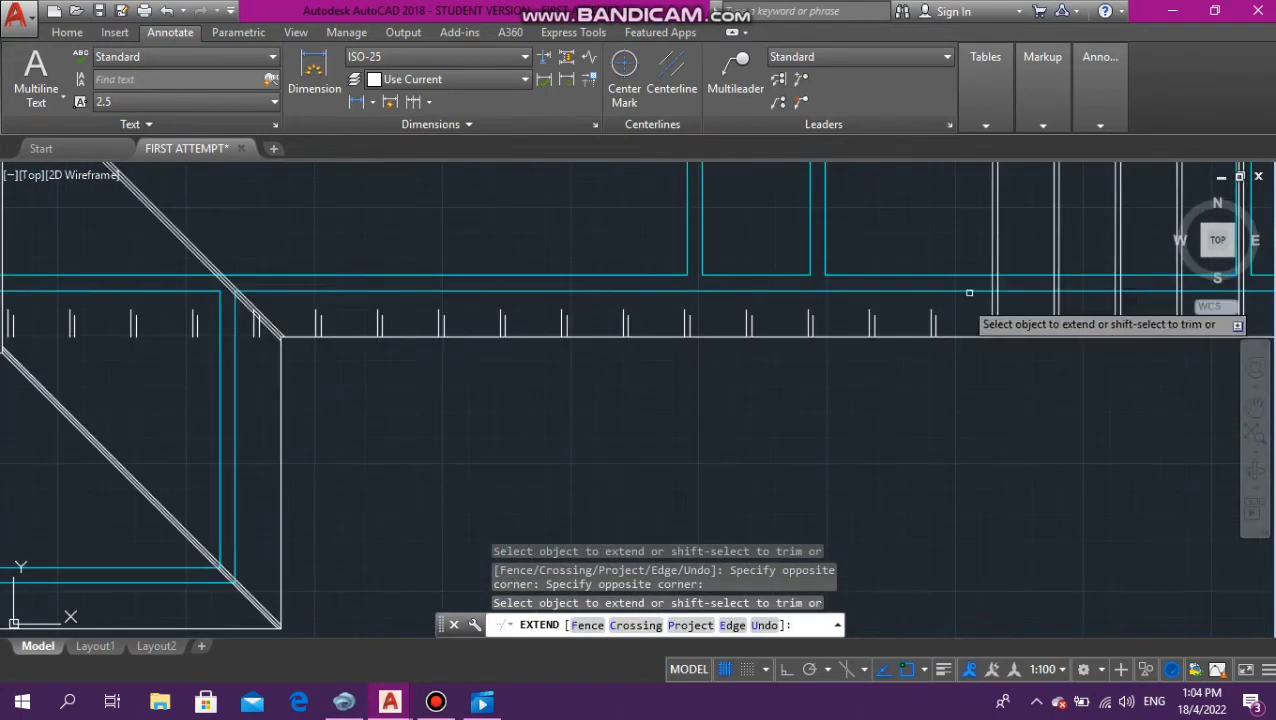
click(940, 312)
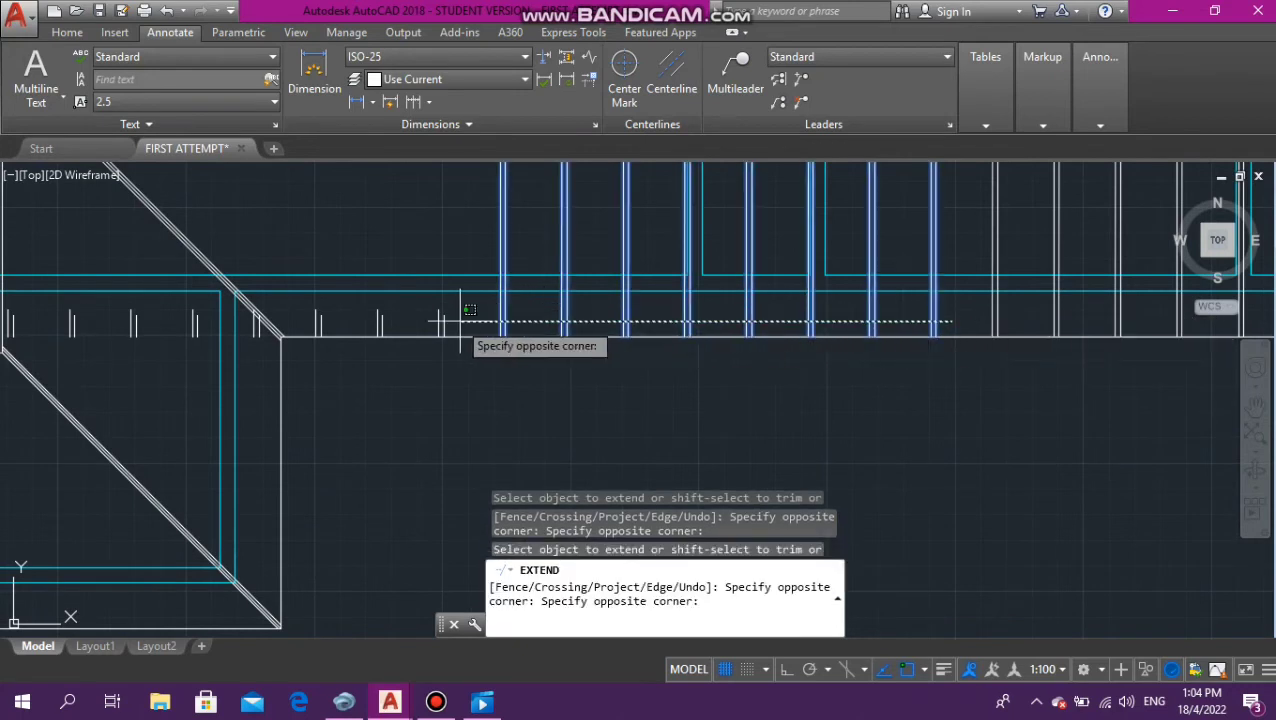
click(417, 318)
scroll(862, 392, down, 3)
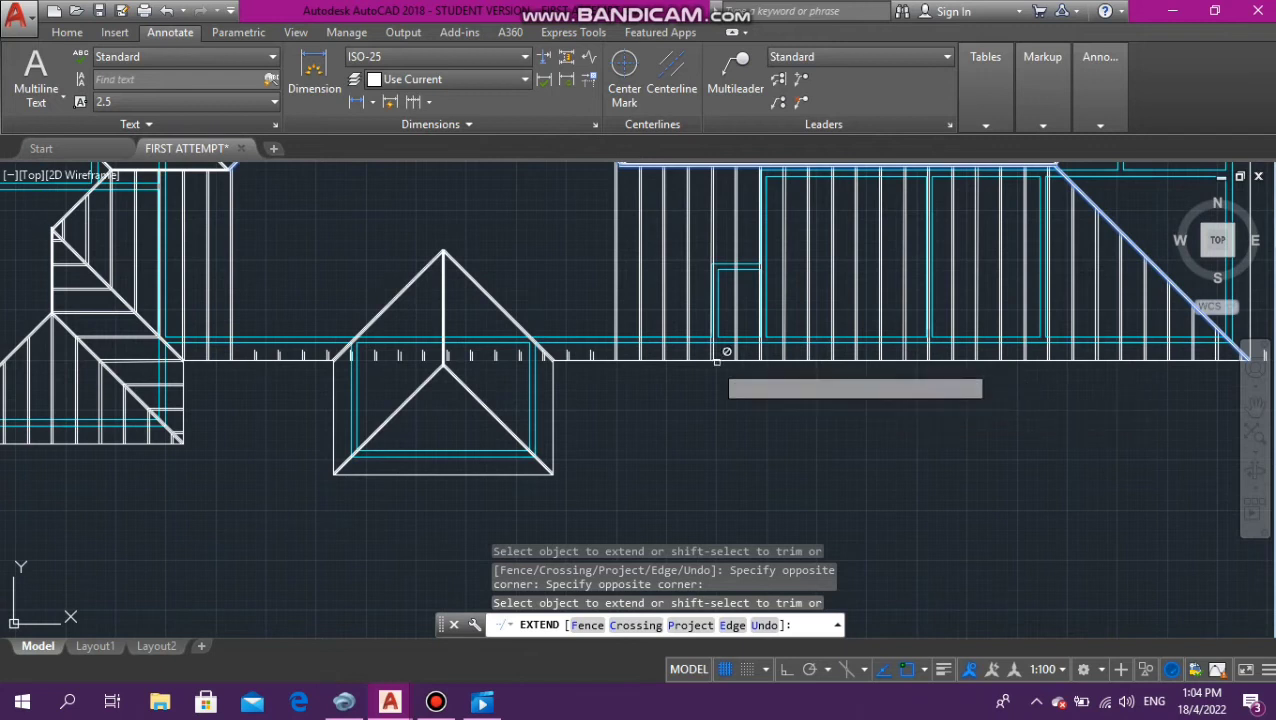
scroll(577, 395, up, 4)
click(628, 298)
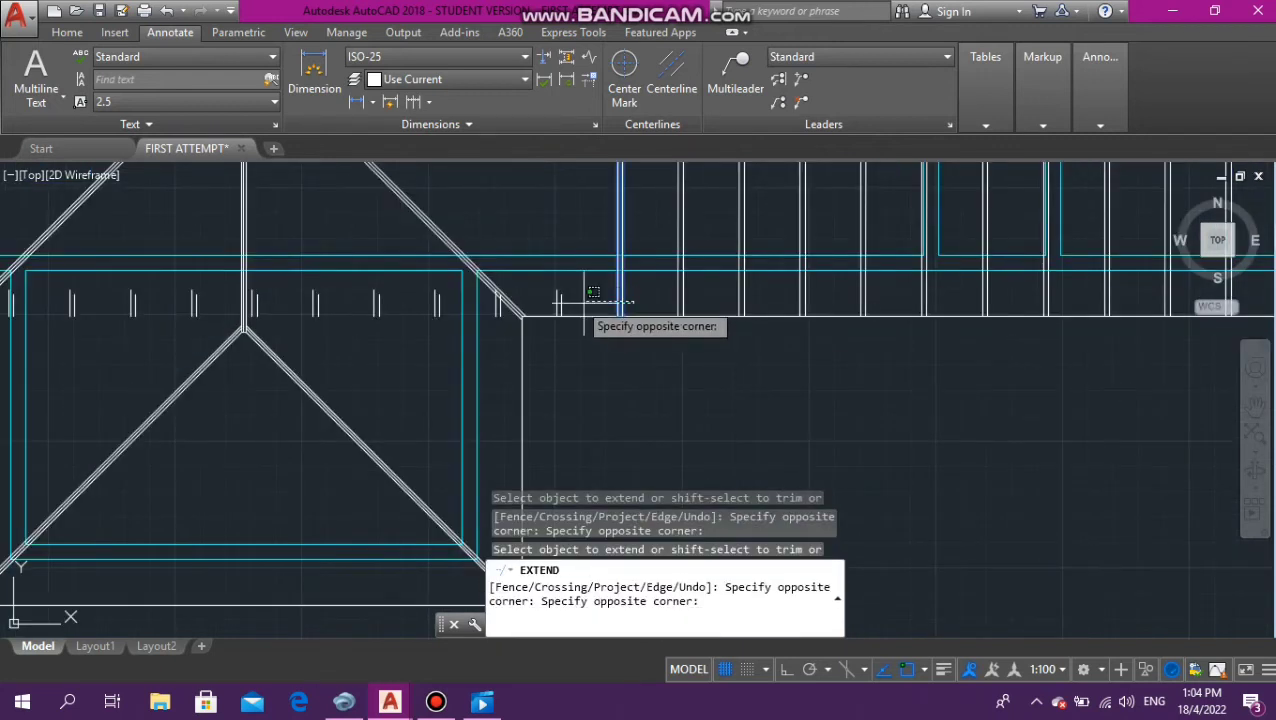
click(540, 296)
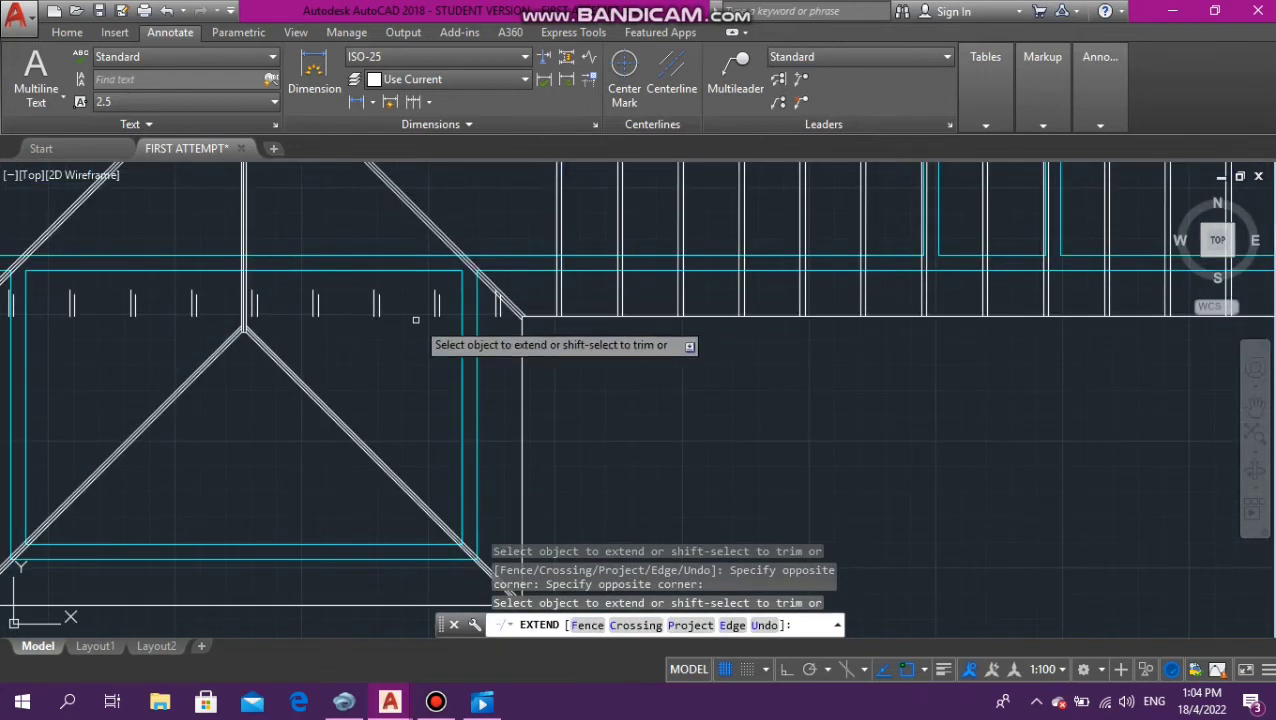
Examine the small projecting roof, its unextended short rafters and the selected ridge boundaries above it
scroll(418, 320, down, 2)
scroll(452, 332, down, 3)
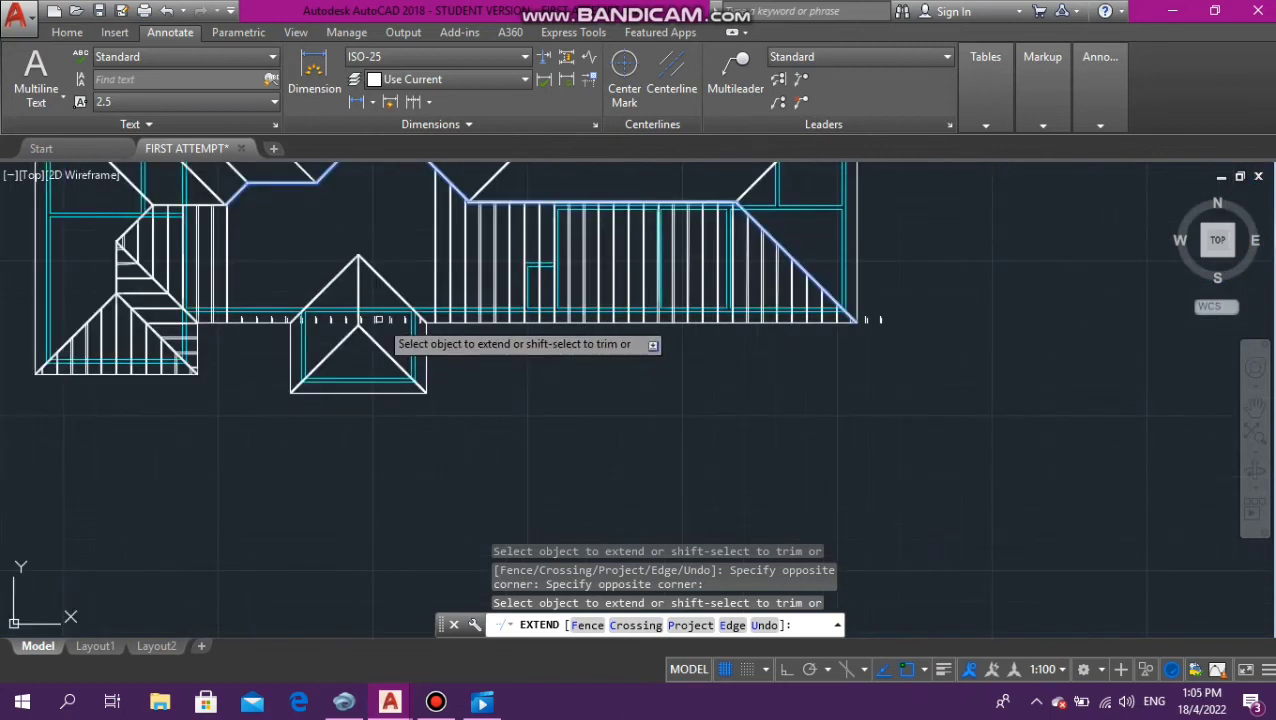
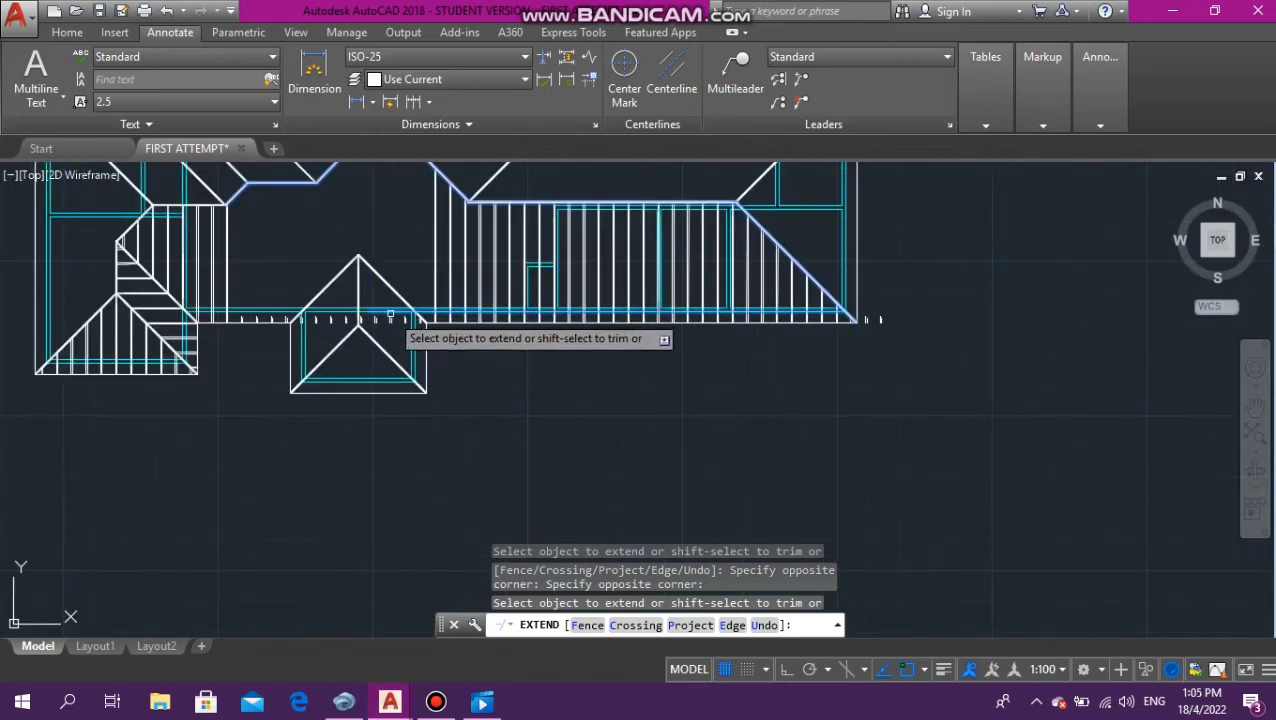
scroll(385, 320, down, 2)
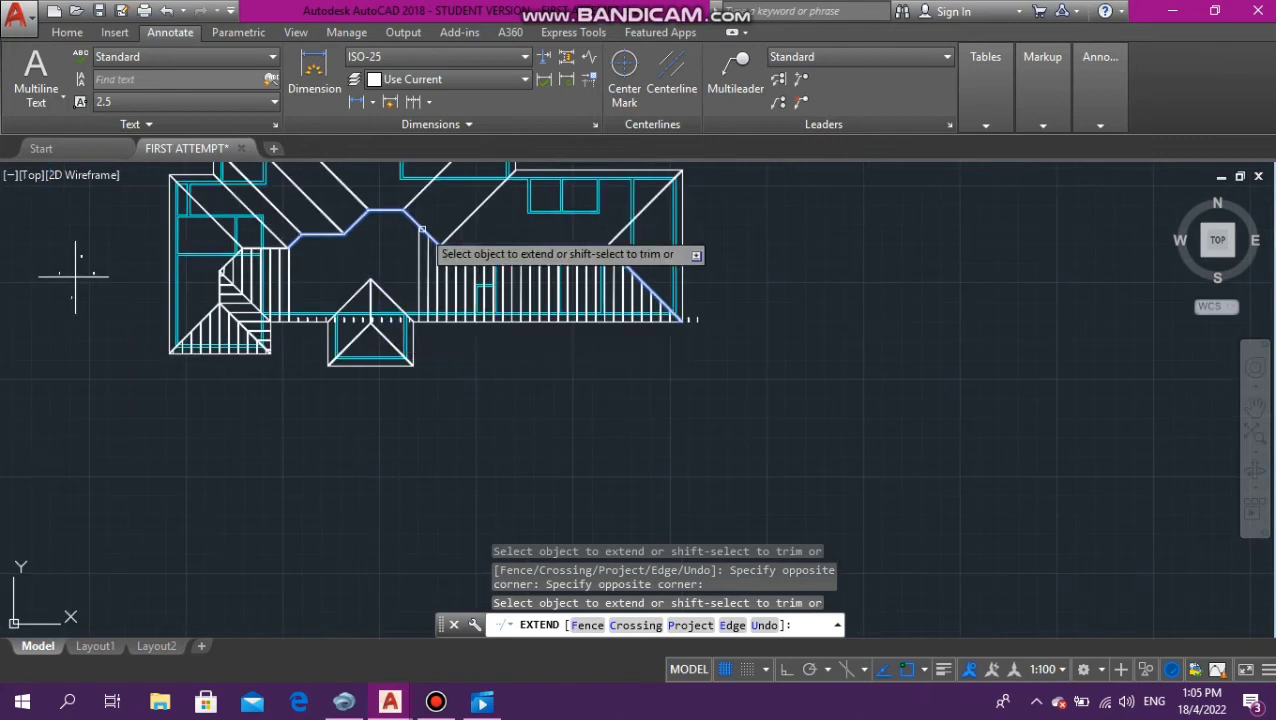
scroll(320, 215, up, 4)
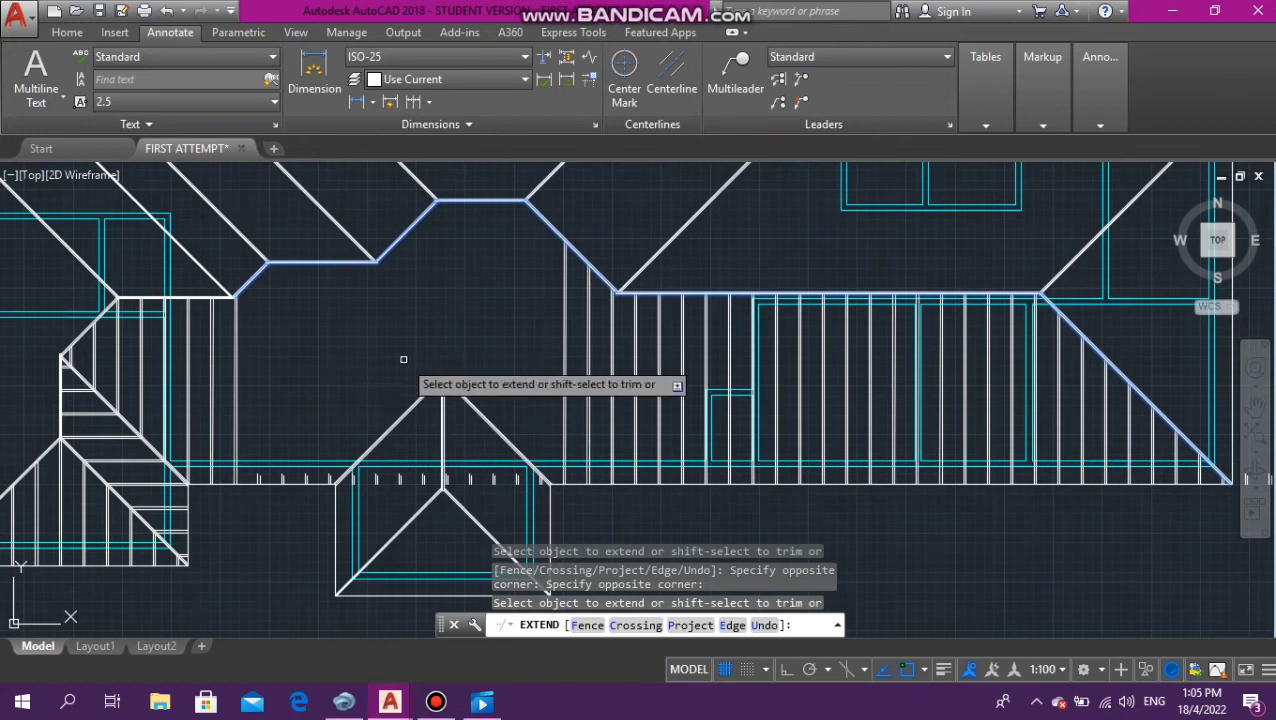
scroll(405, 362, up, 2)
scroll(555, 427, down, 4)
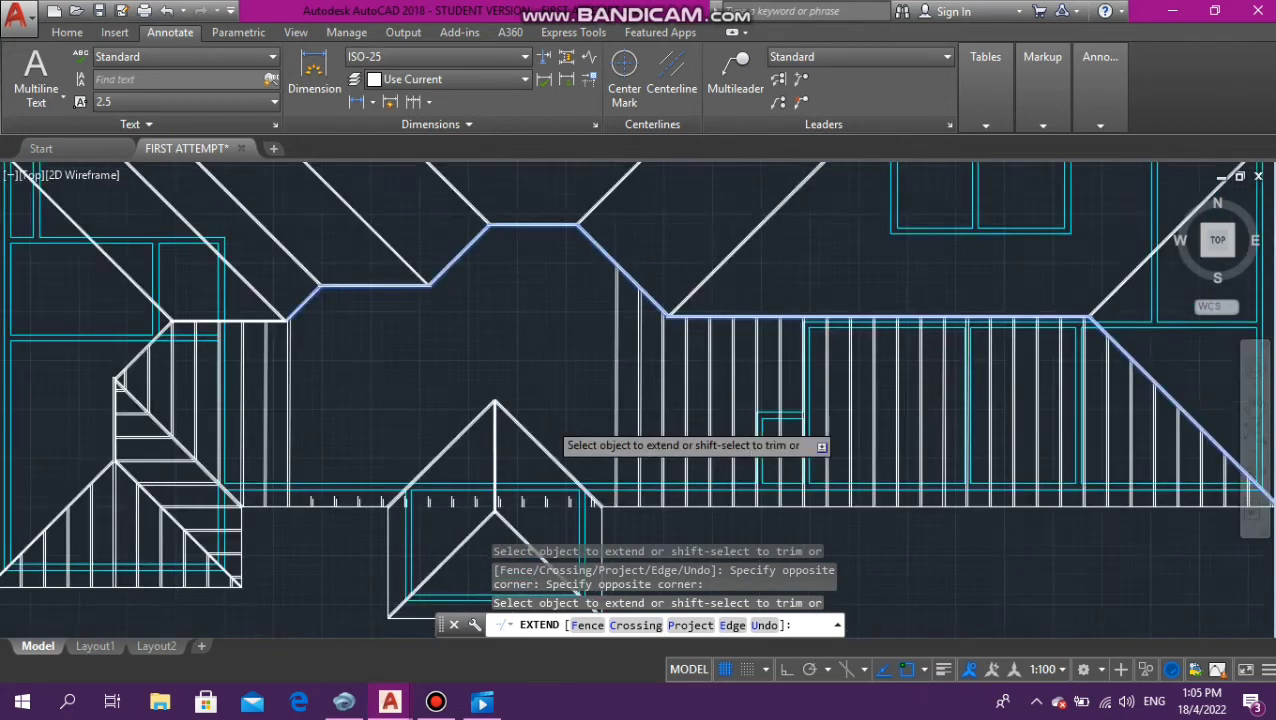
scroll(550, 447, up, 5)
scroll(550, 447, down, 4)
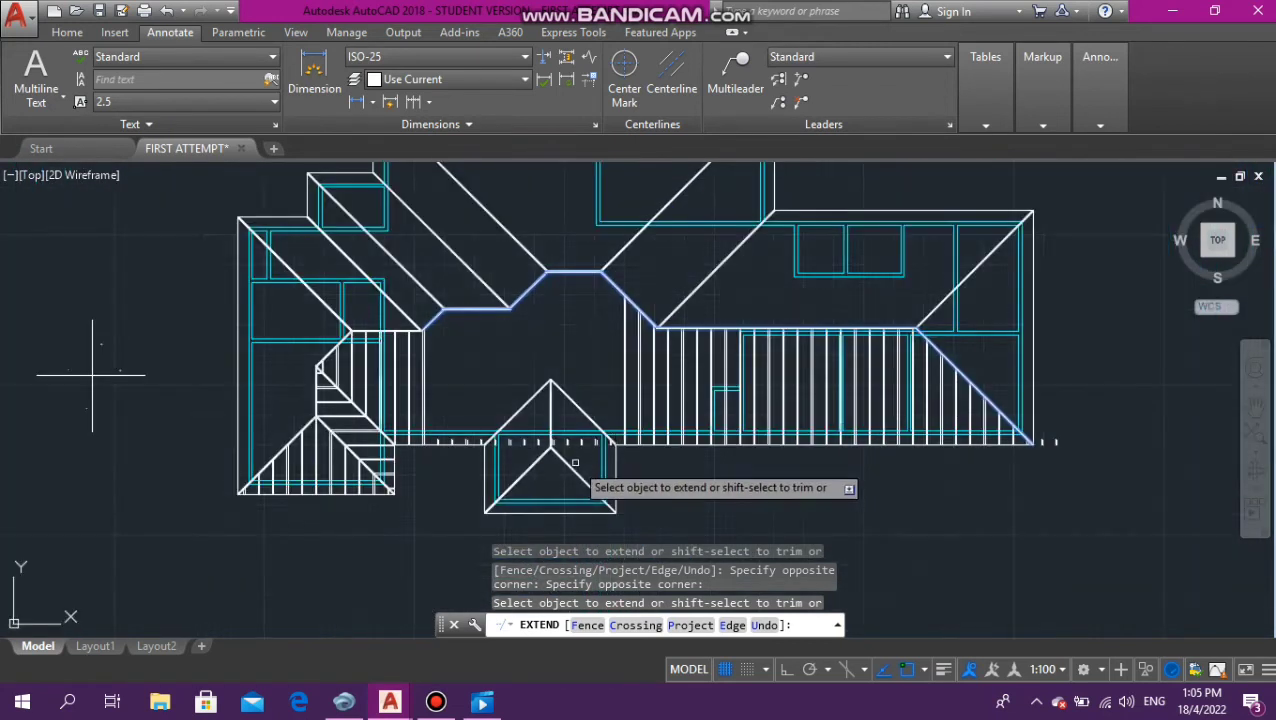
Try to extend the short rafter pair crossing the projecting roof's valley beside its right eaves corner
scroll(660, 430, up, 5)
scroll(672, 432, up, 2)
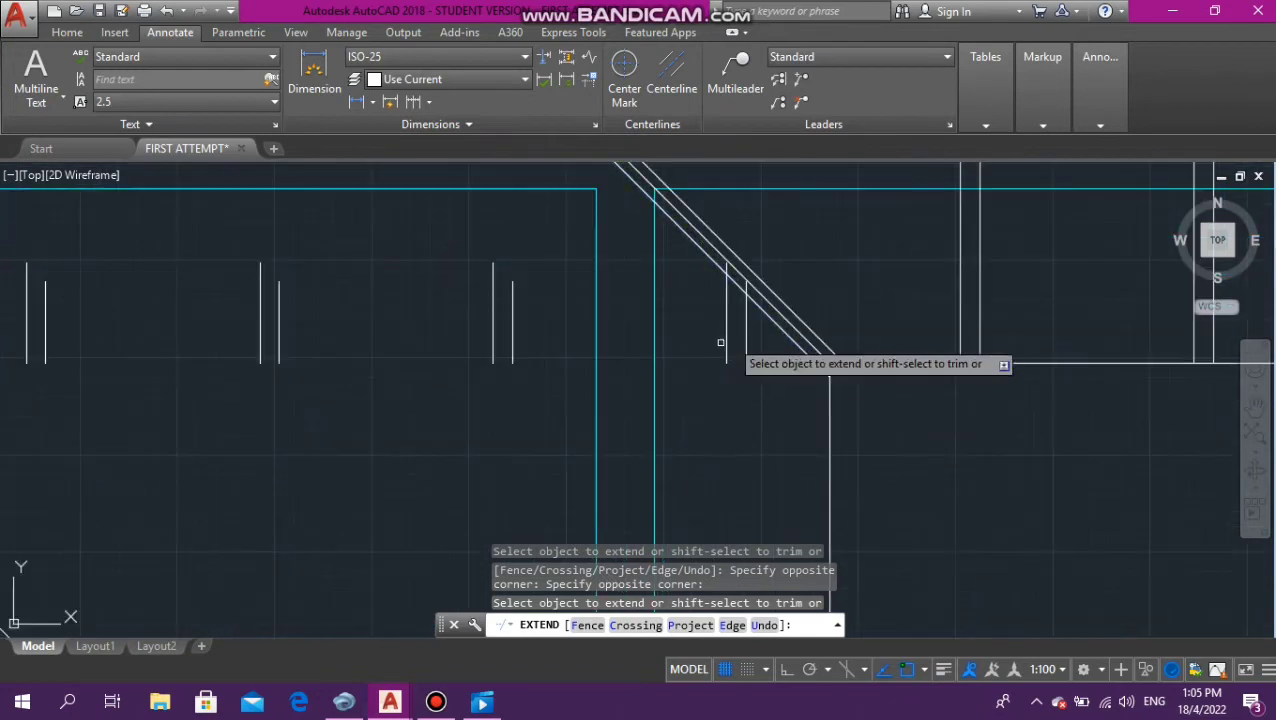
scroll(725, 340, down, 3)
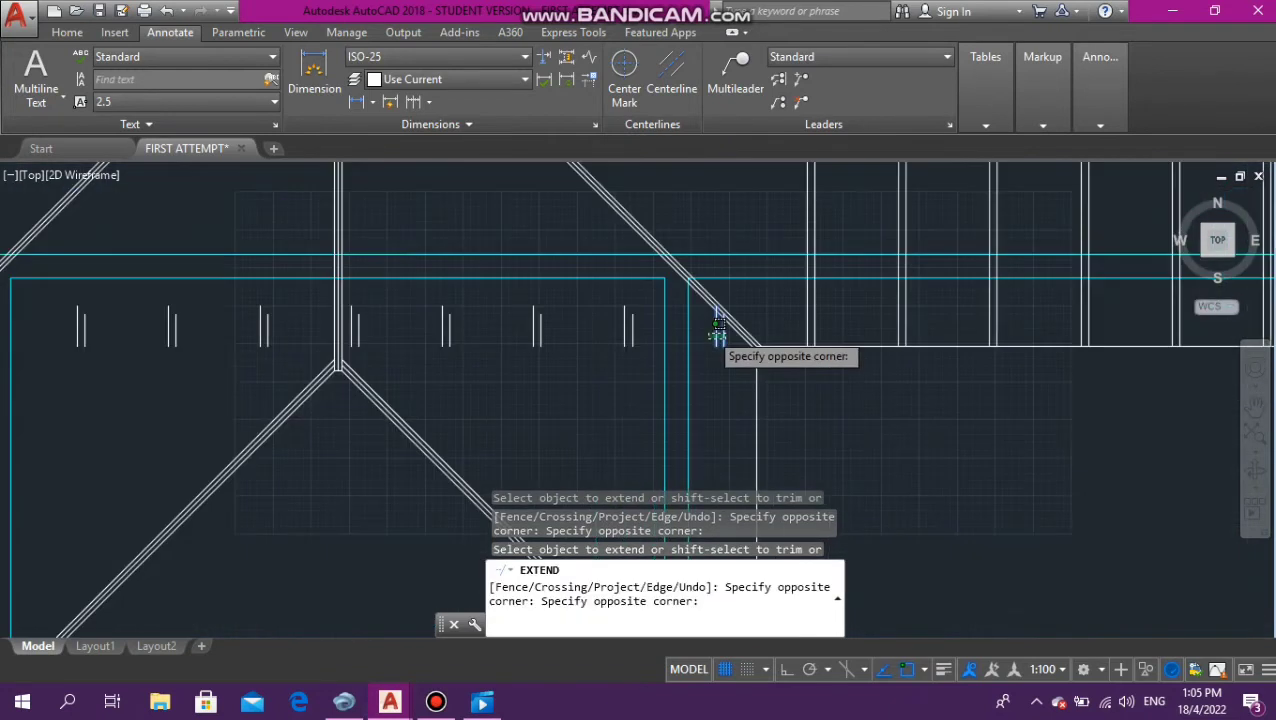
scroll(712, 336, down, 2)
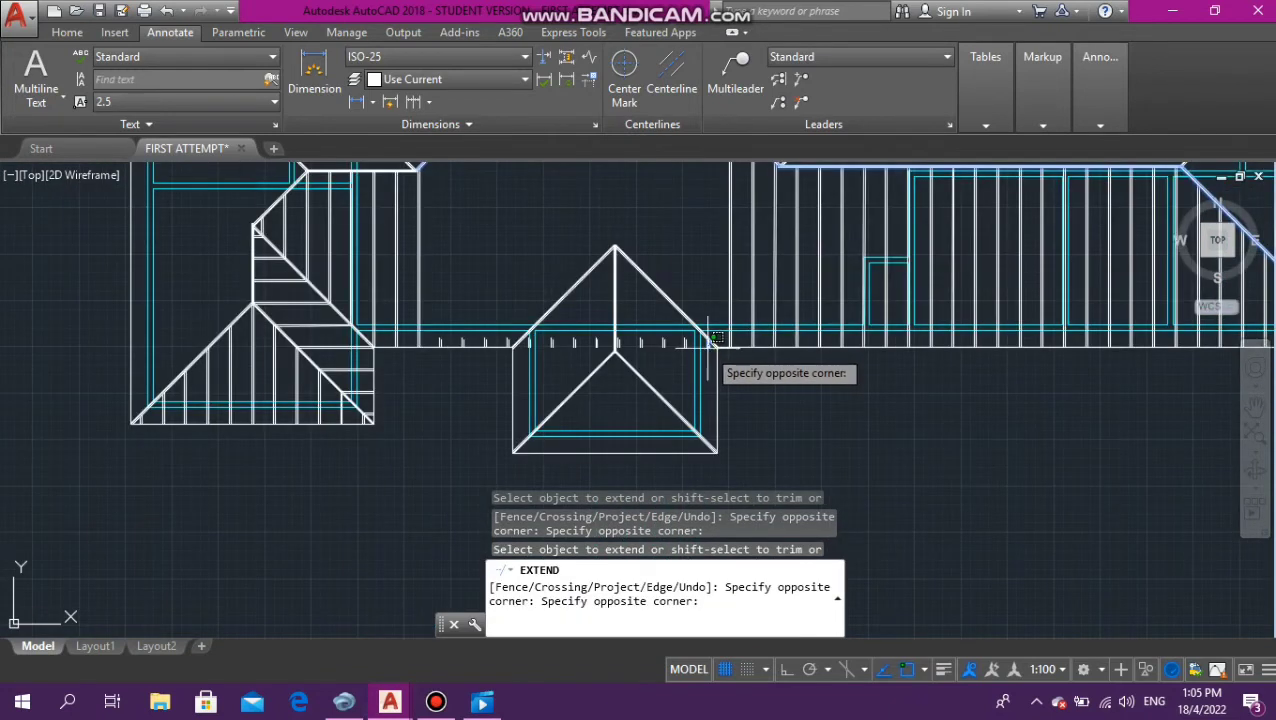
click(716, 339)
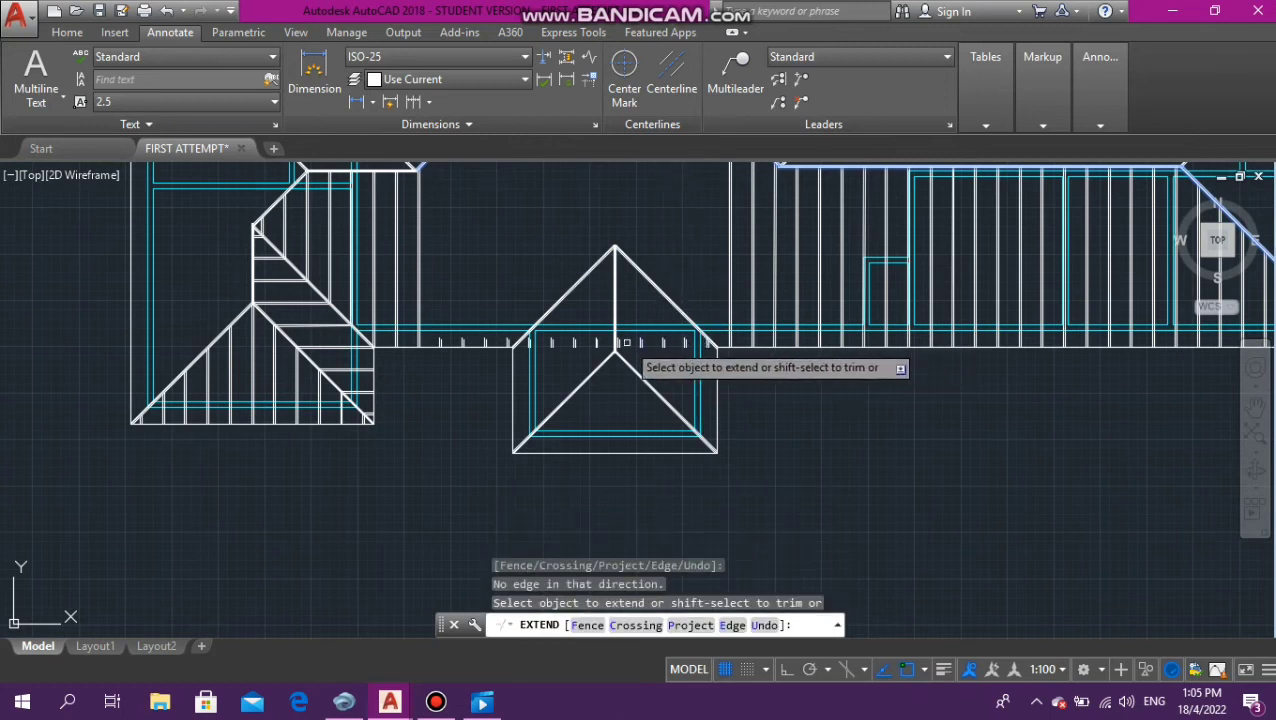
Extend three short rafter pairs in the right half of the projecting roof up to the selected upper boundaries
click(690, 346)
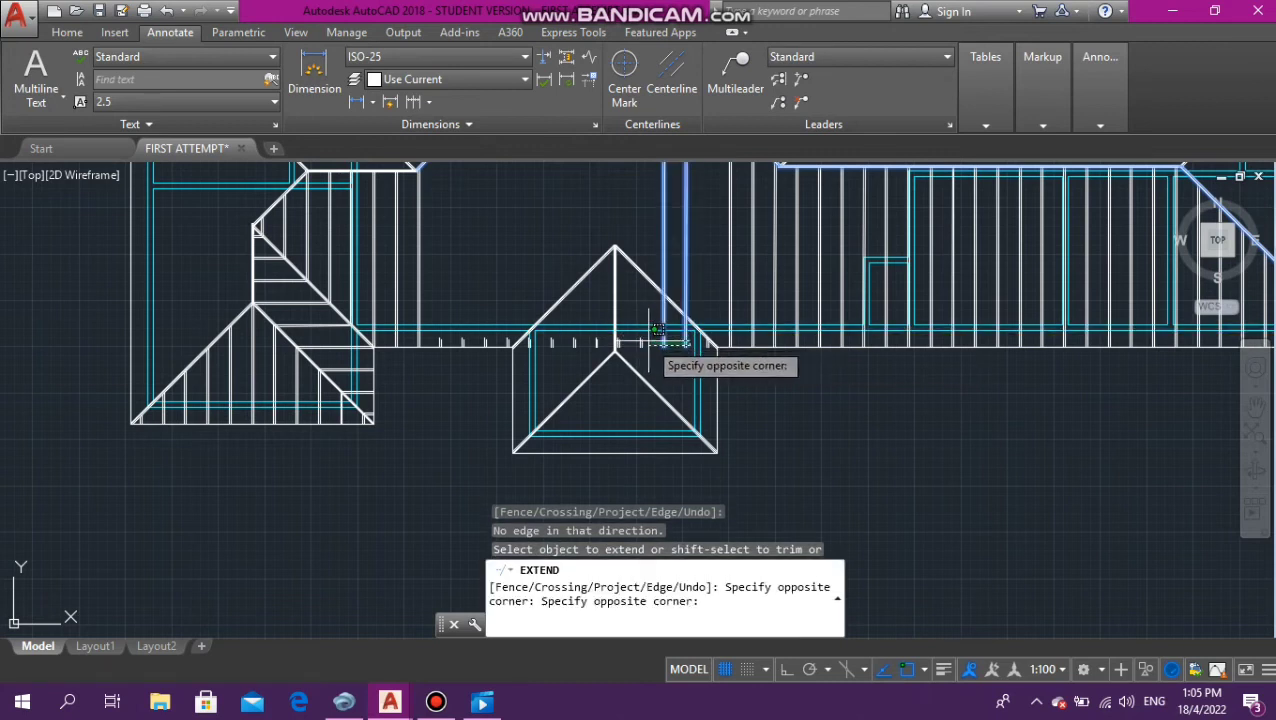
click(655, 331)
scroll(651, 339, up, 4)
click(648, 337)
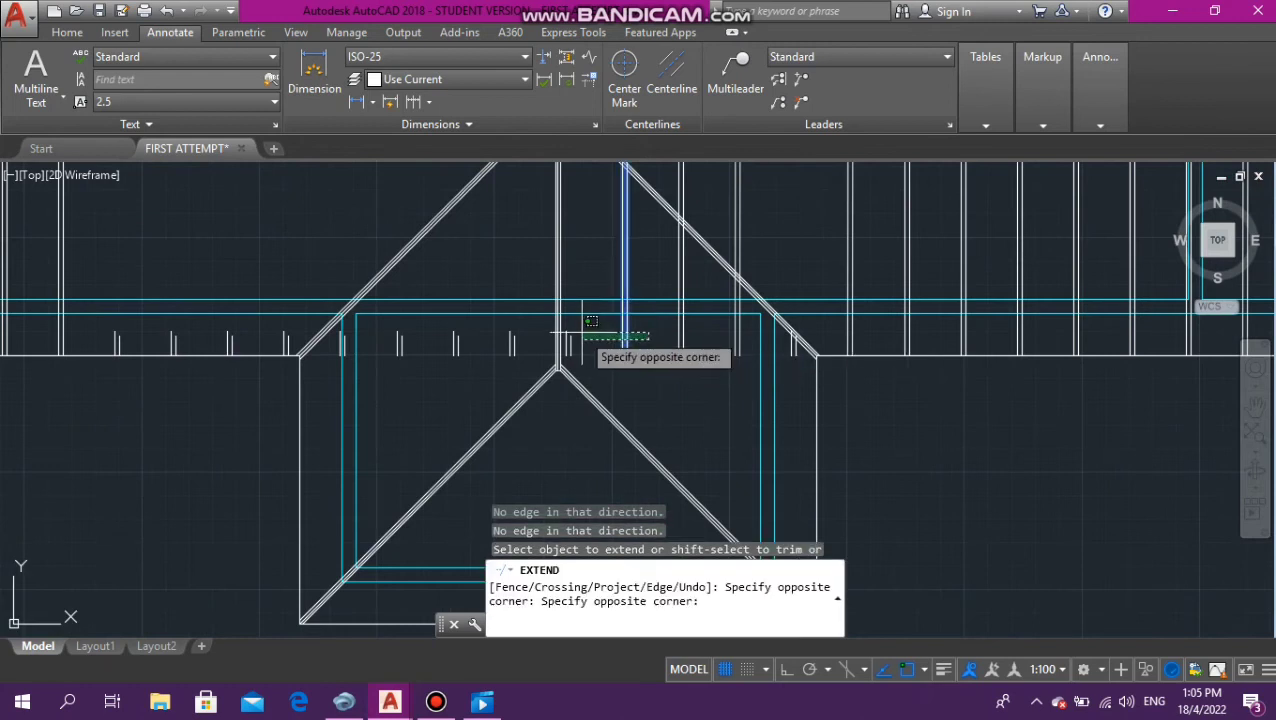
click(583, 333)
Extend the three short rafter pairs left of the projecting roof's ridge and the pair just right of it to the upper boundaries
scroll(600, 385, down, 3)
scroll(600, 385, up, 5)
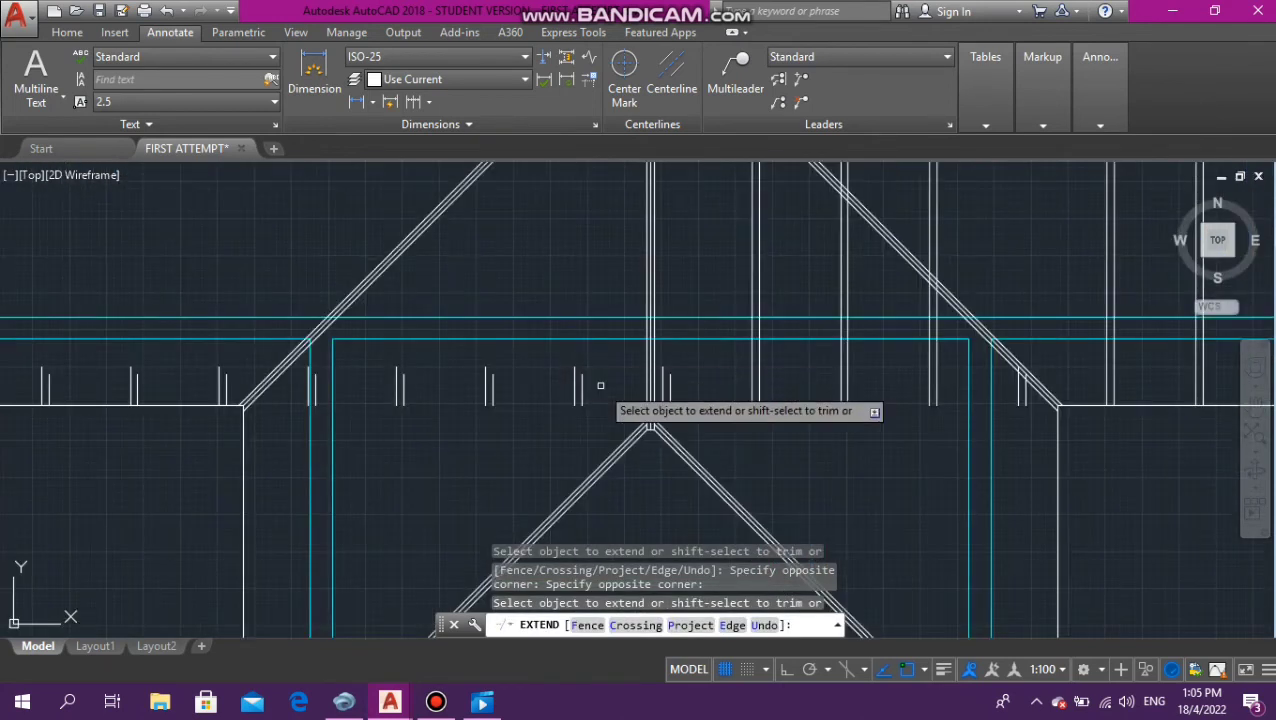
click(600, 385)
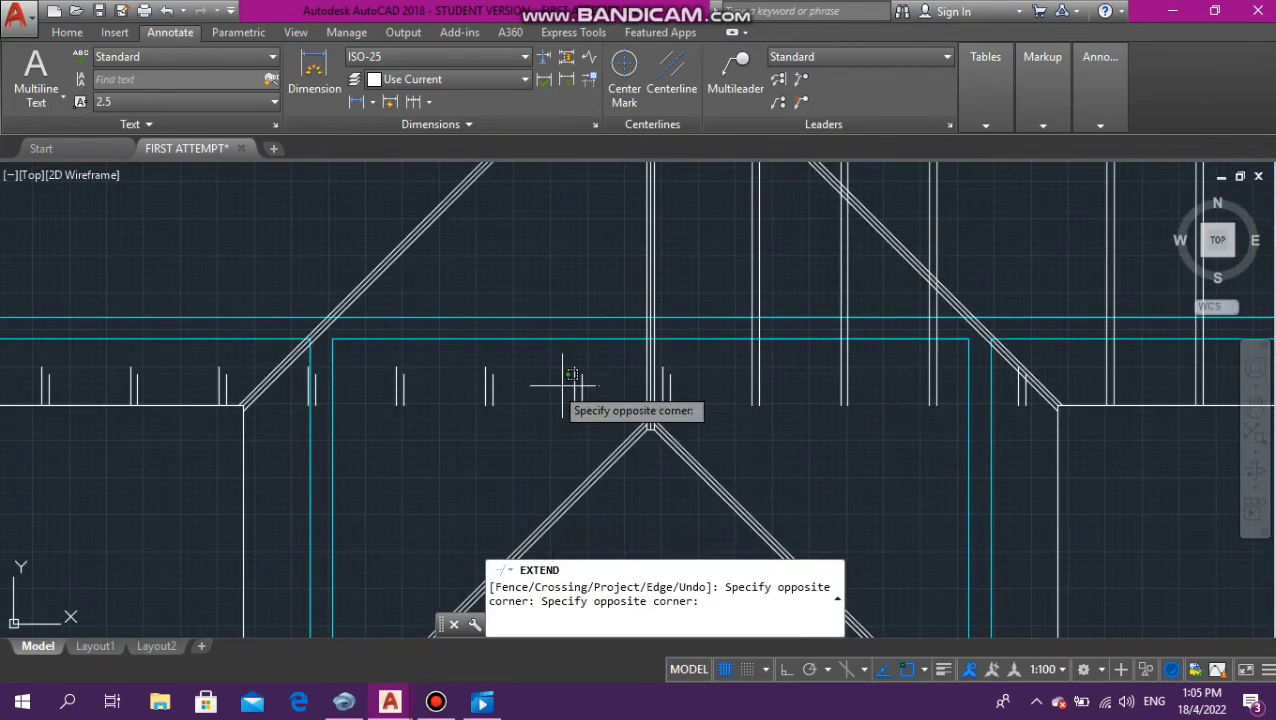
click(343, 368)
scroll(618, 450, up, 5)
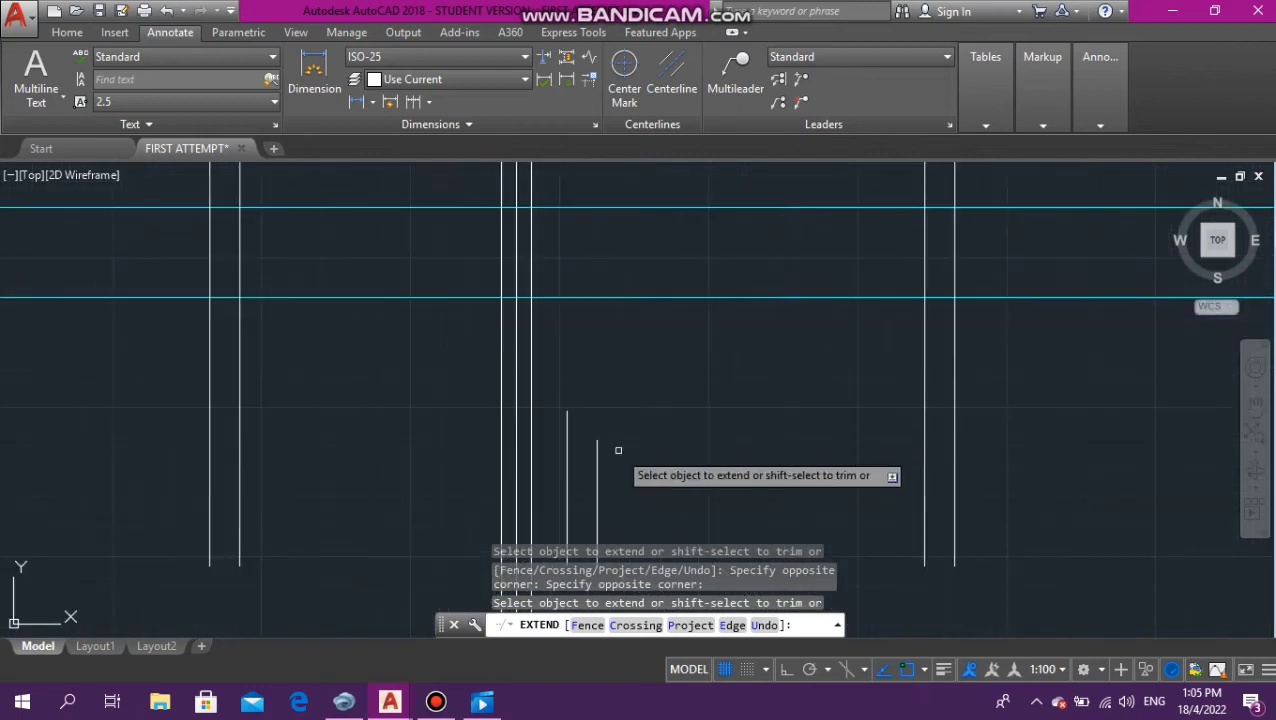
click(618, 450)
click(522, 410)
scroll(693, 393, down, 5)
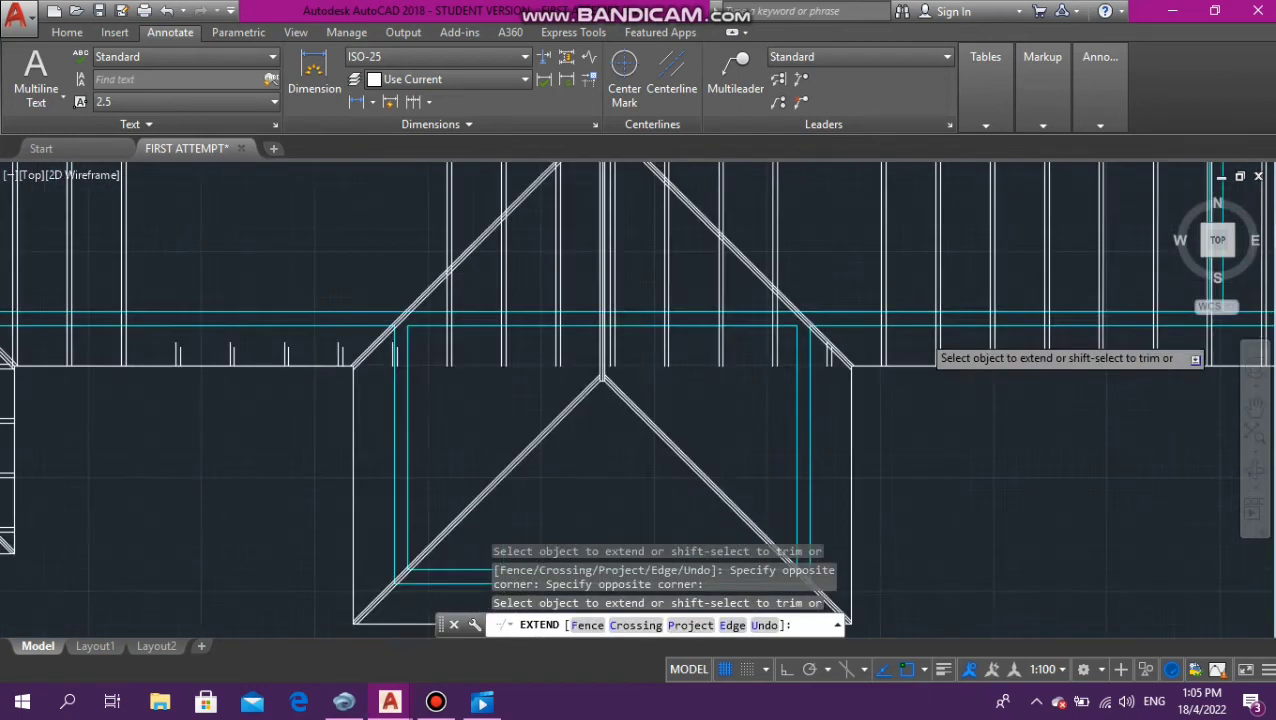
Extend both lines of the short rafter pair beside the projecting roof's right eaves corner up to the selected boundary
scroll(668, 400, up, 5)
click(668, 400)
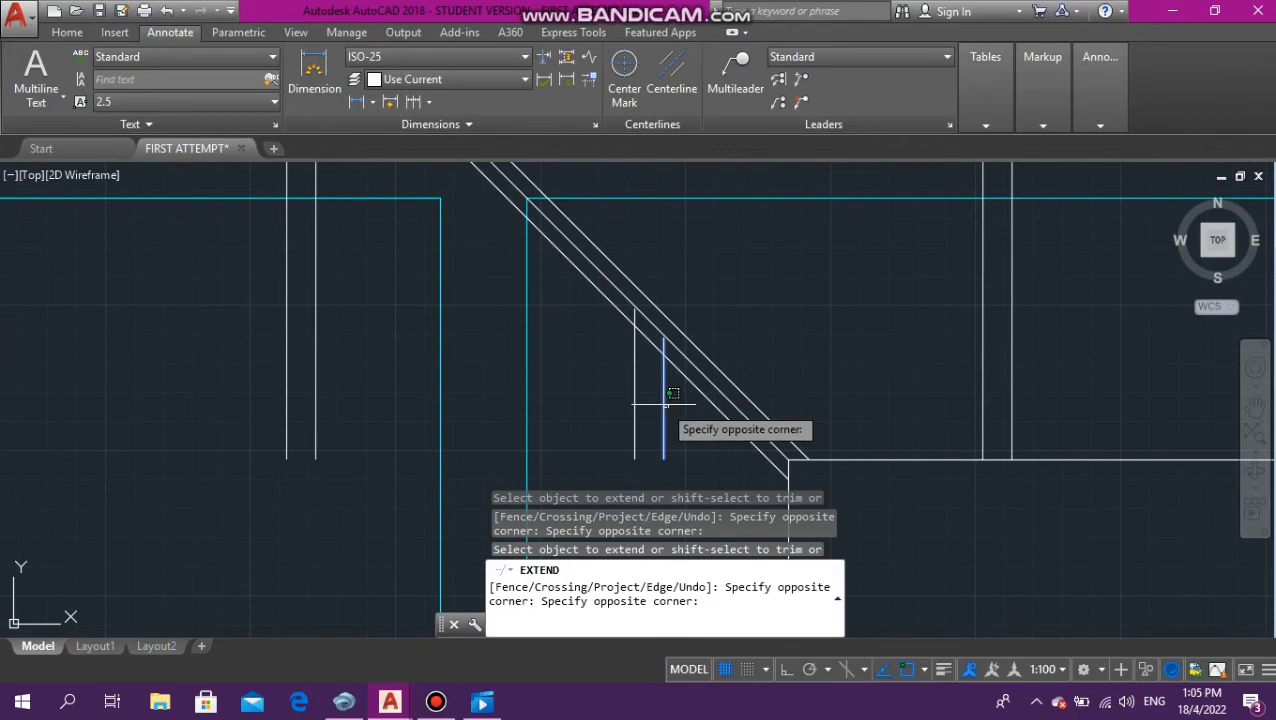
click(664, 366)
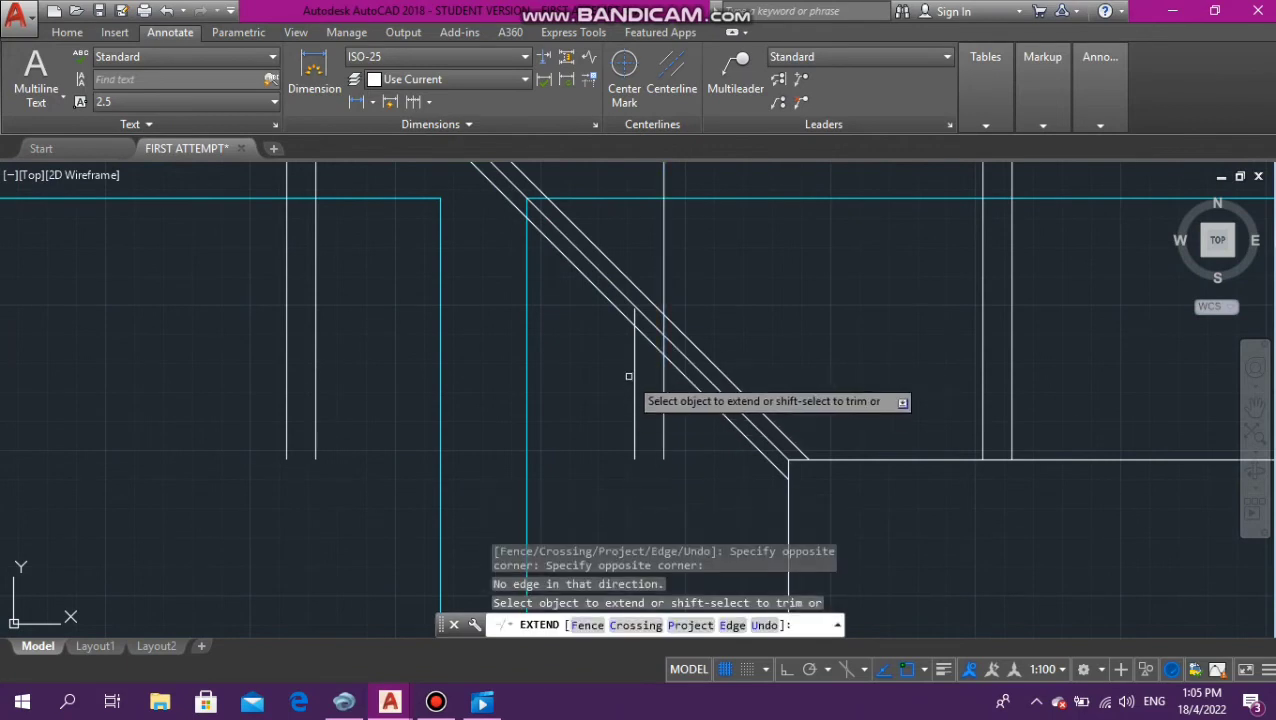
click(634, 353)
scroll(660, 352, down, 6)
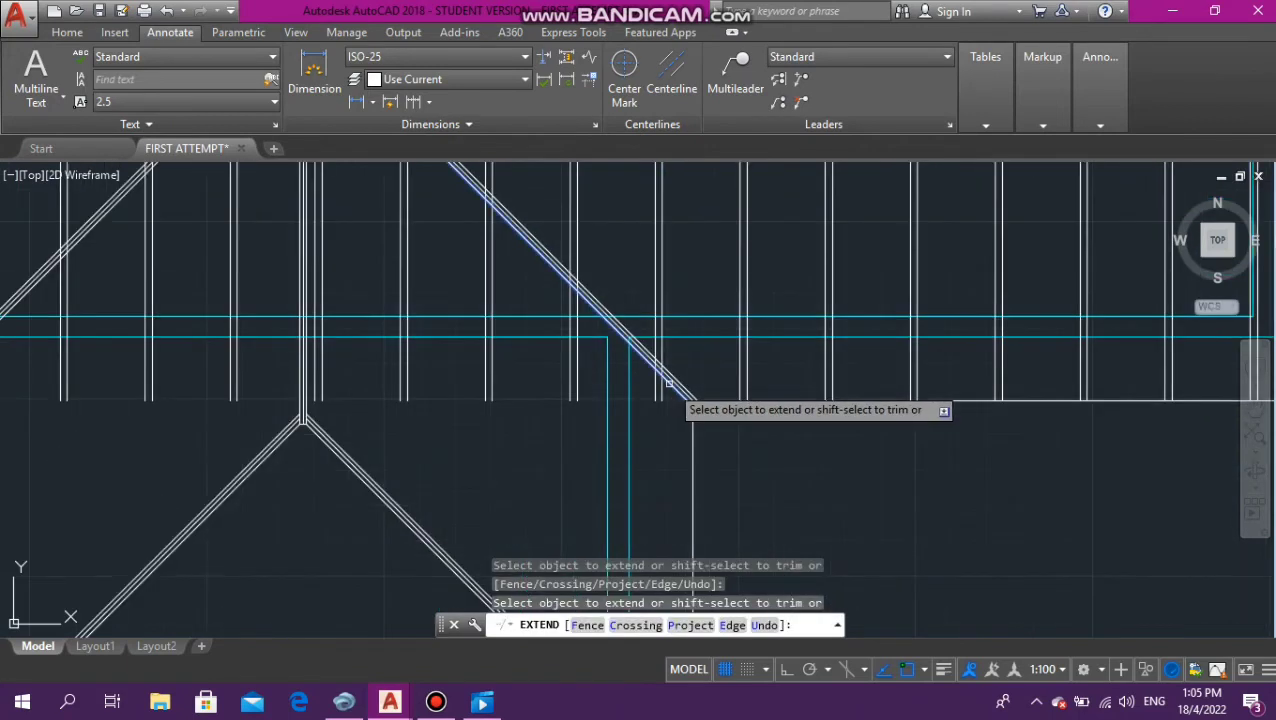
Extend the rafter pair just inside the projecting roof's left corner and two short pairs along the eaves further left to the upper boundaries
scroll(539, 348, up, 8)
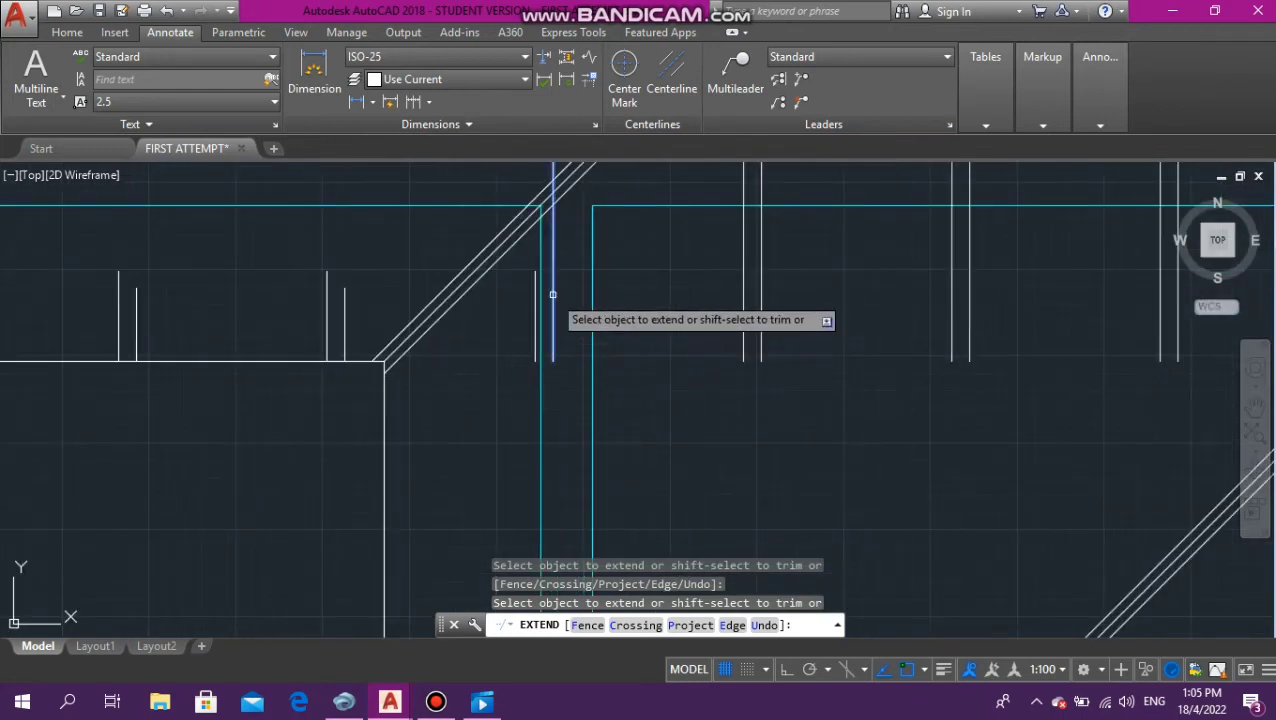
scroll(534, 305, down, 8)
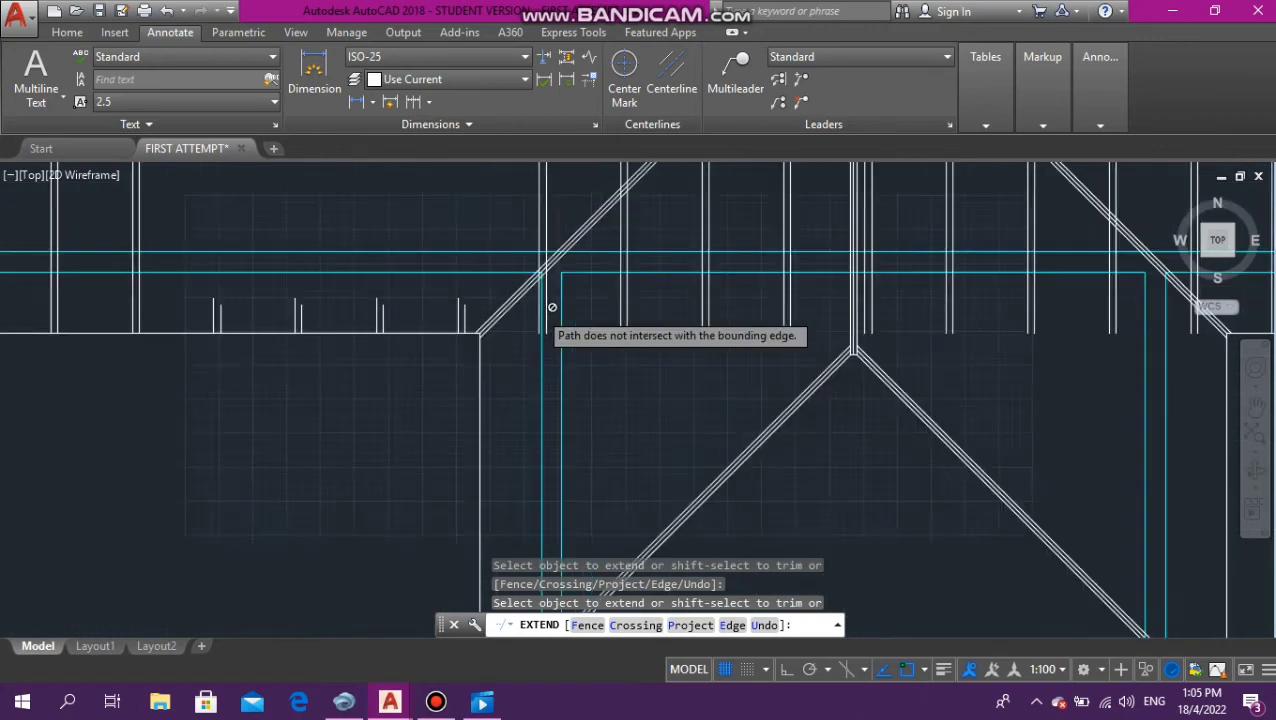
scroll(440, 332, up, 5)
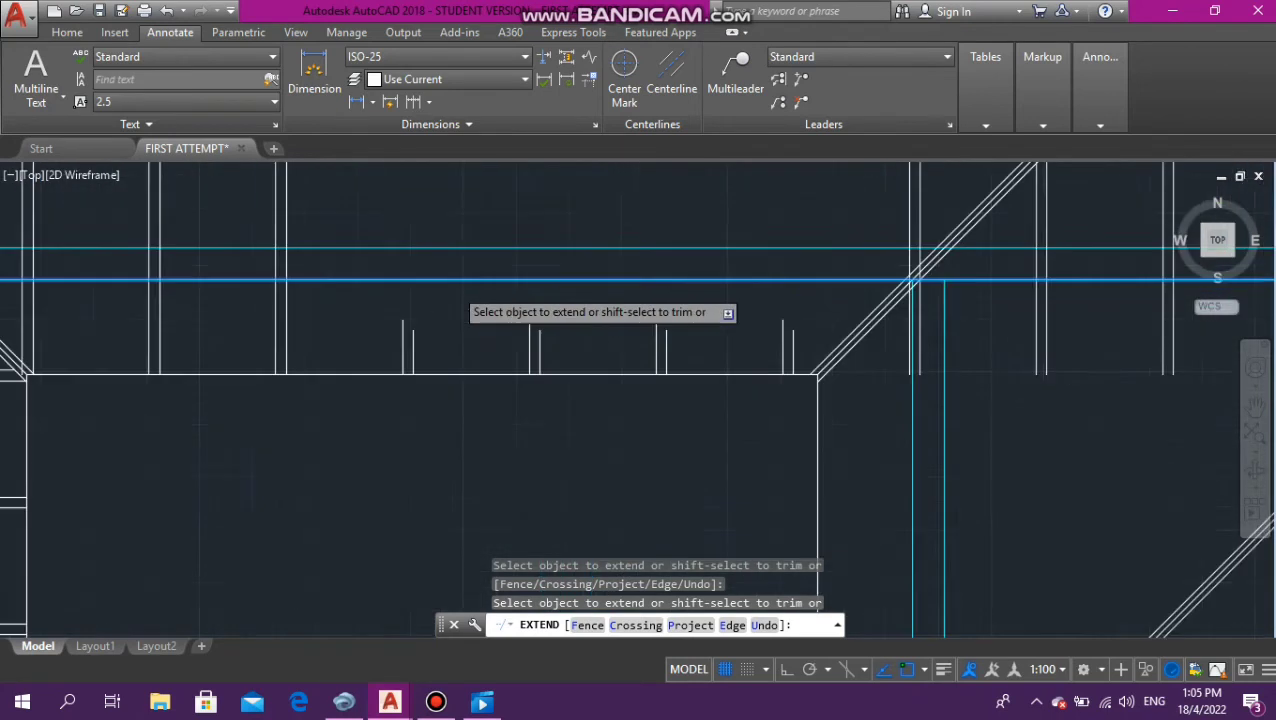
click(572, 340)
click(368, 314)
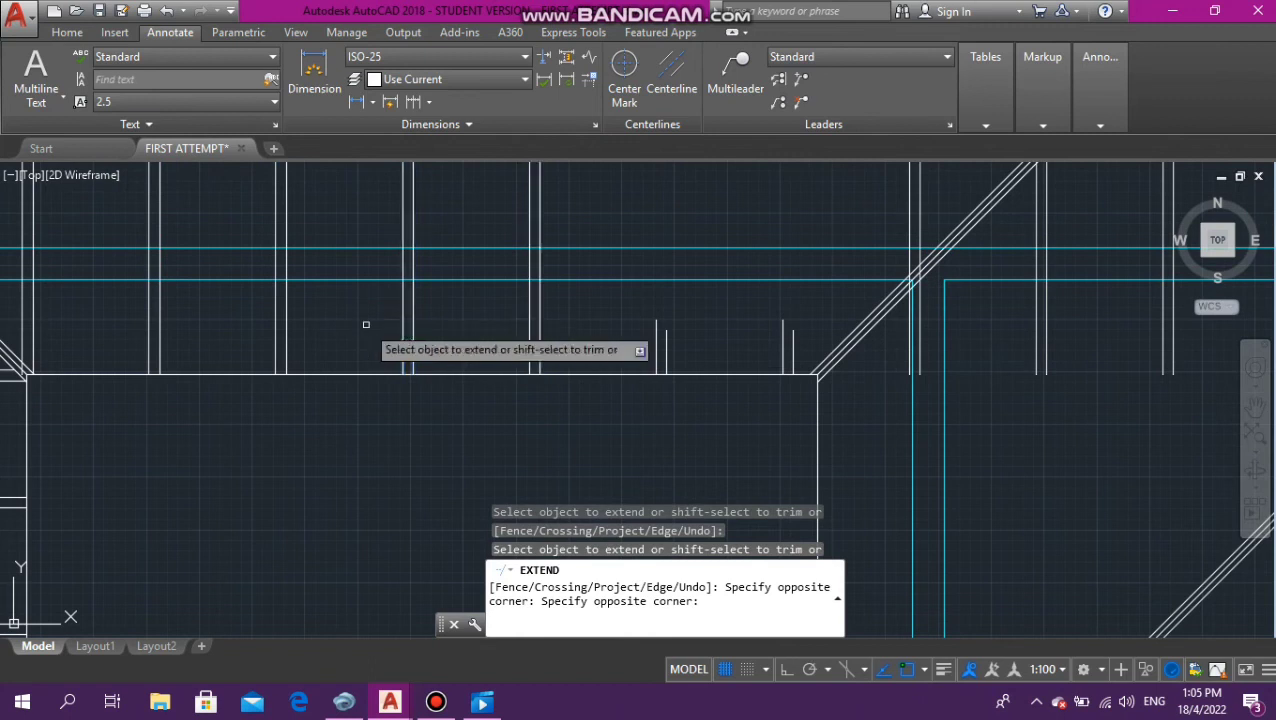
Extend the remaining short rafter pair beside the eaves corner up to the upper boundary
click(801, 333)
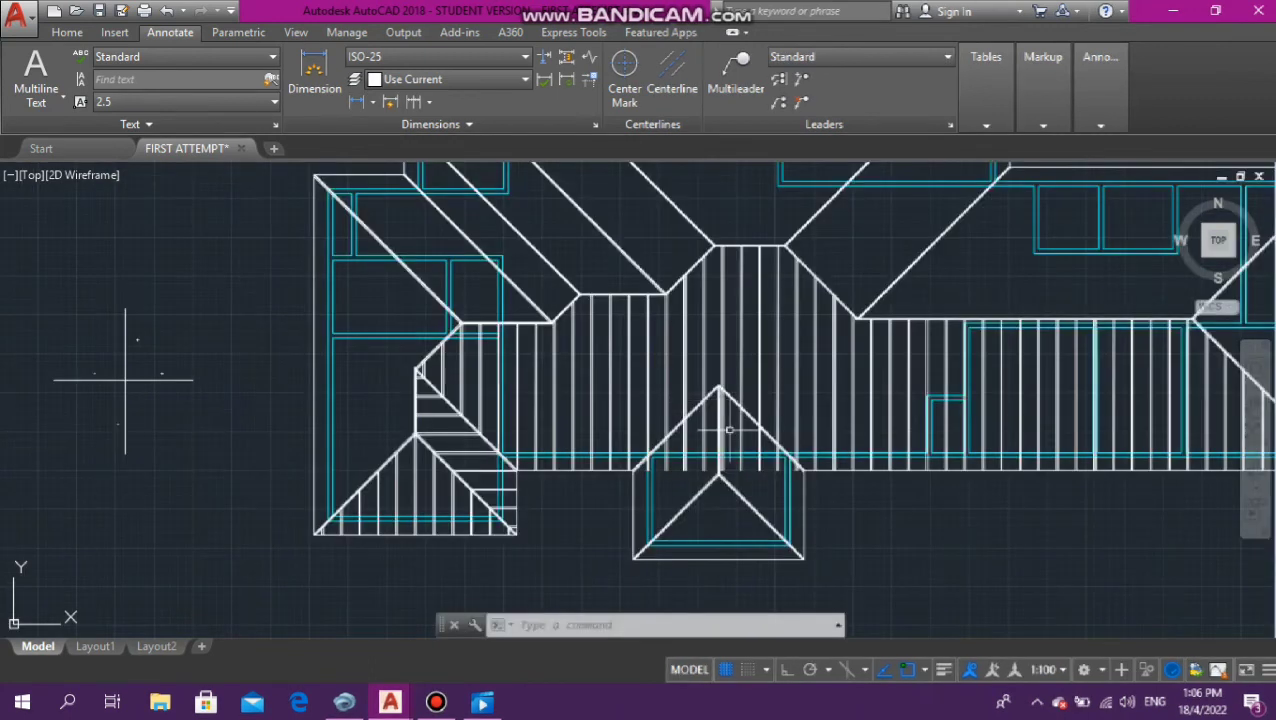
scroll(729, 430, up, 3)
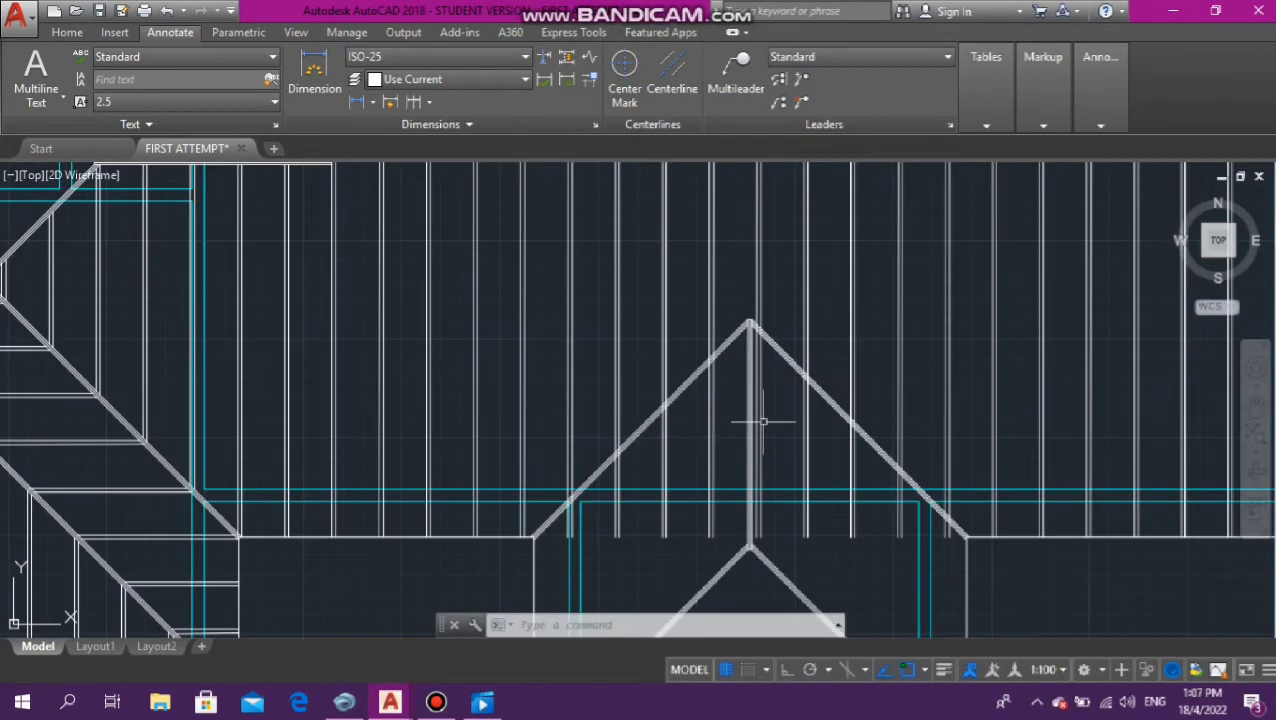
scroll(749, 380, up, 4)
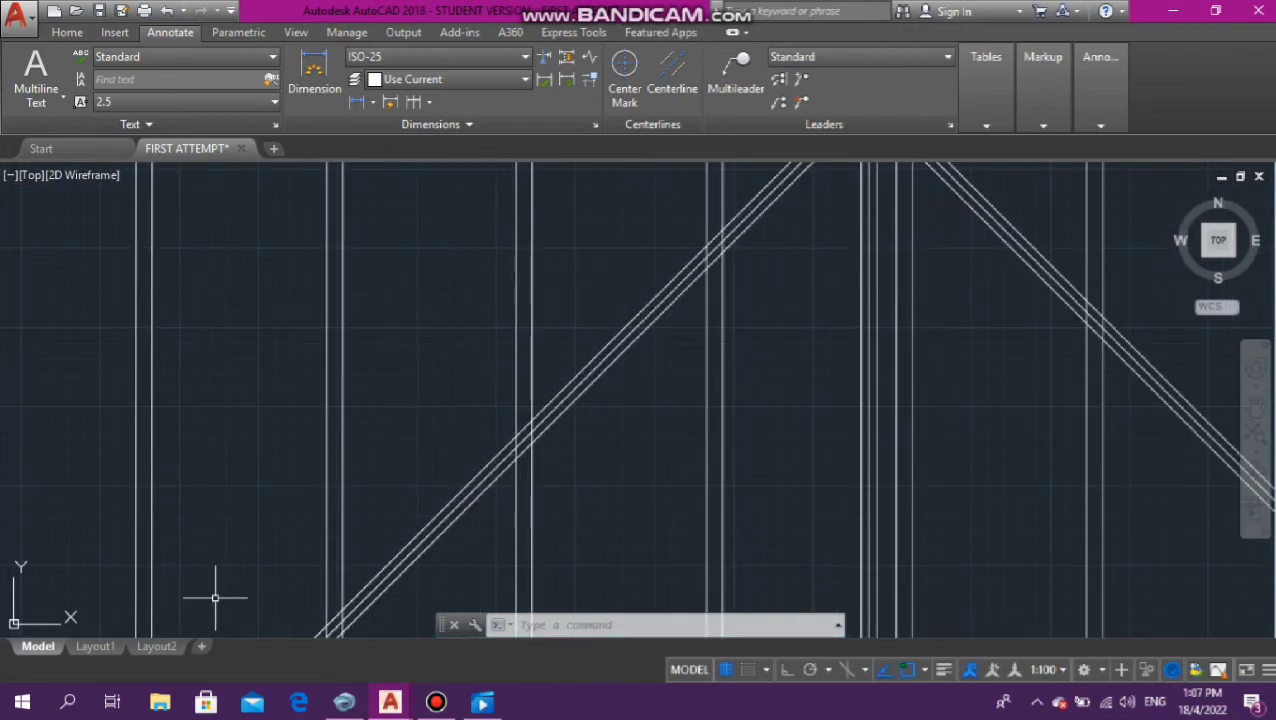
Examine the finished roof framing plan above for how the main rafters meet the projecting roof's valley lines
scroll(783, 410, down, 5)
scroll(856, 462, down, 8)
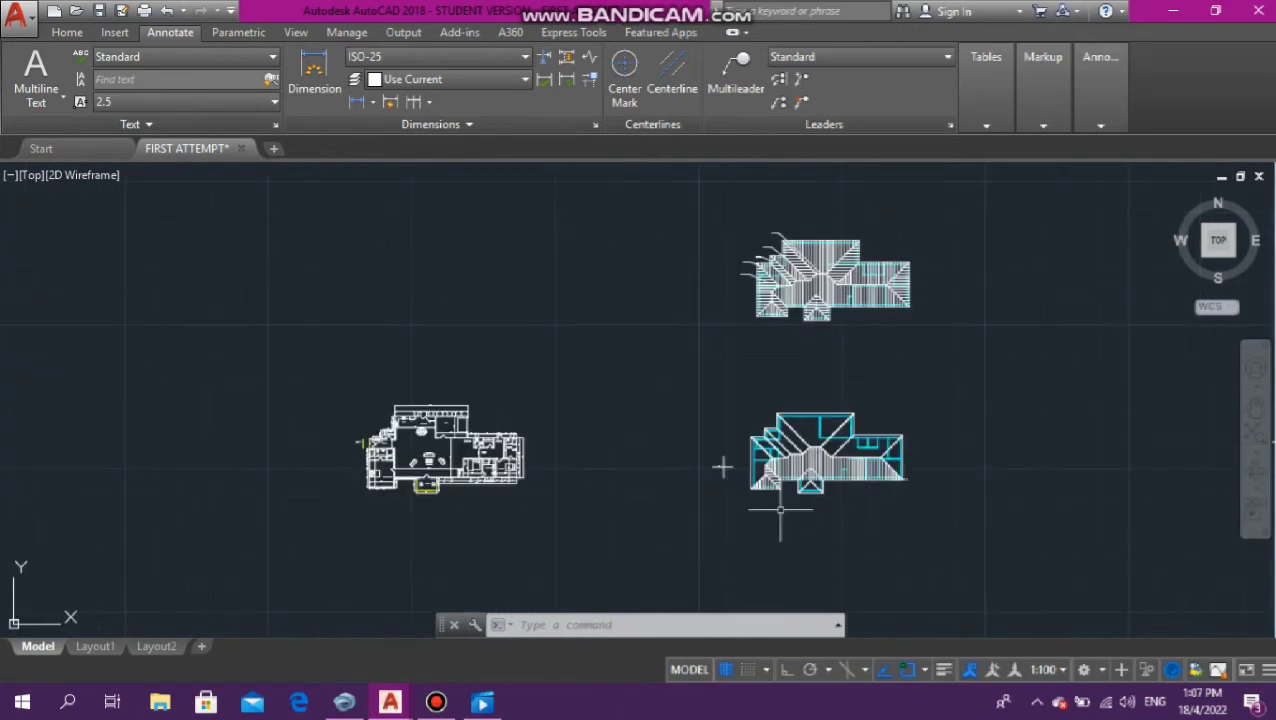
scroll(828, 285, up, 10)
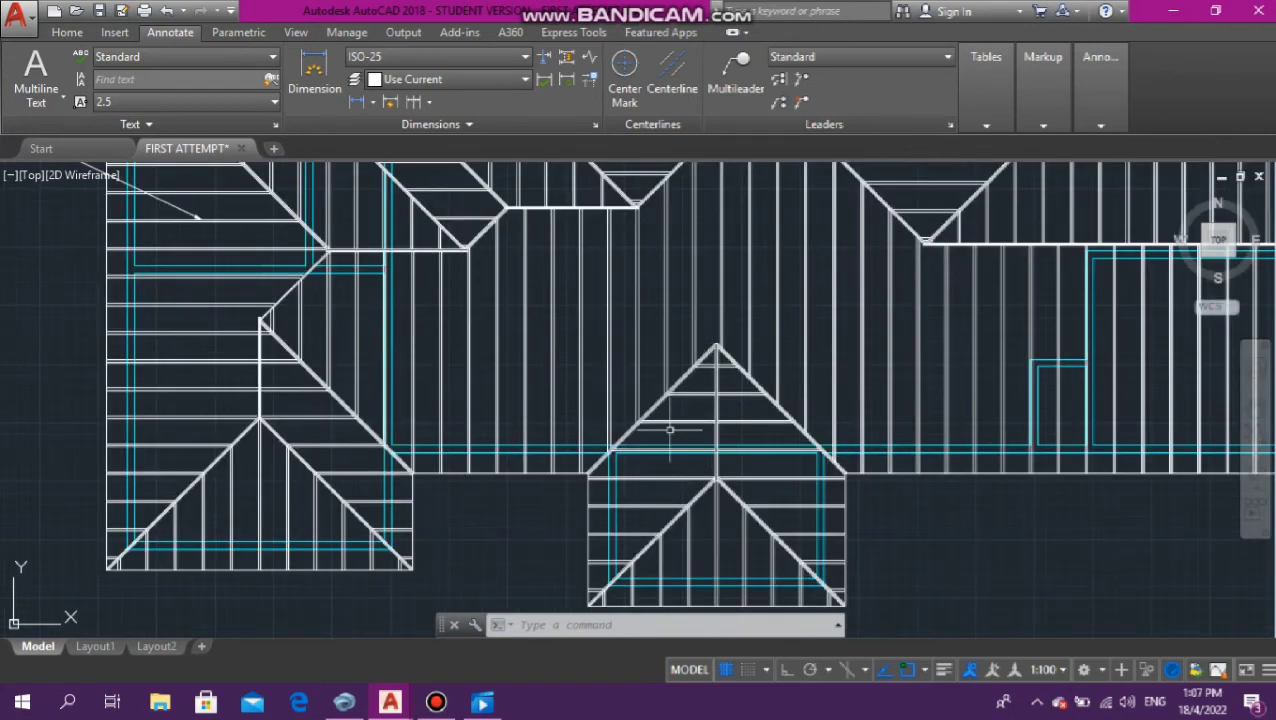
scroll(669, 430, up, 2)
scroll(678, 355, up, 5)
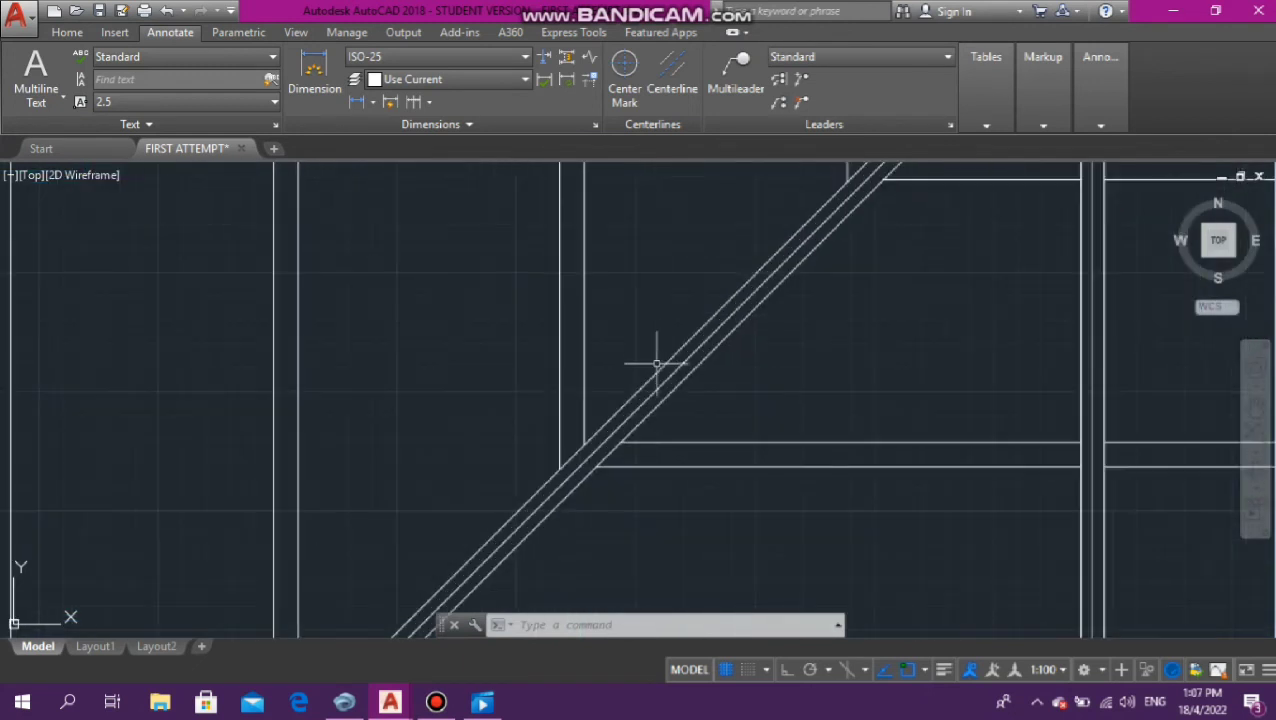
click(657, 369)
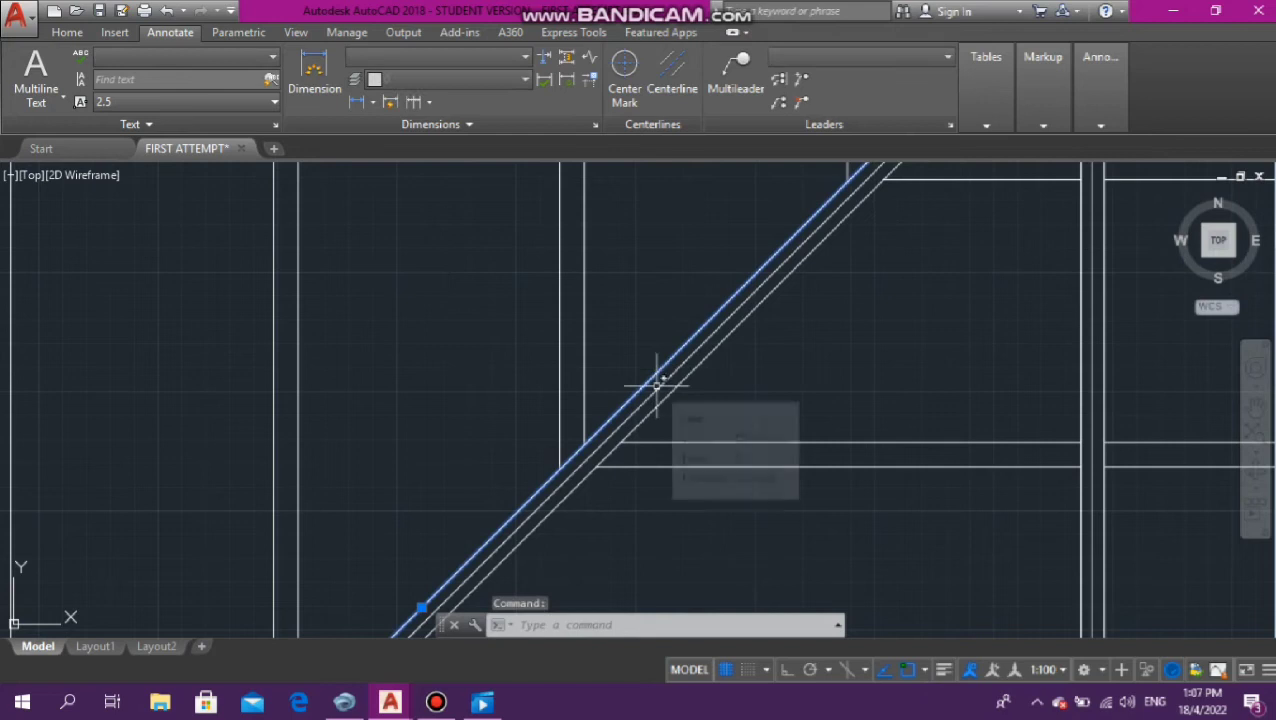
key(Escape)
scroll(640, 480, down, 10)
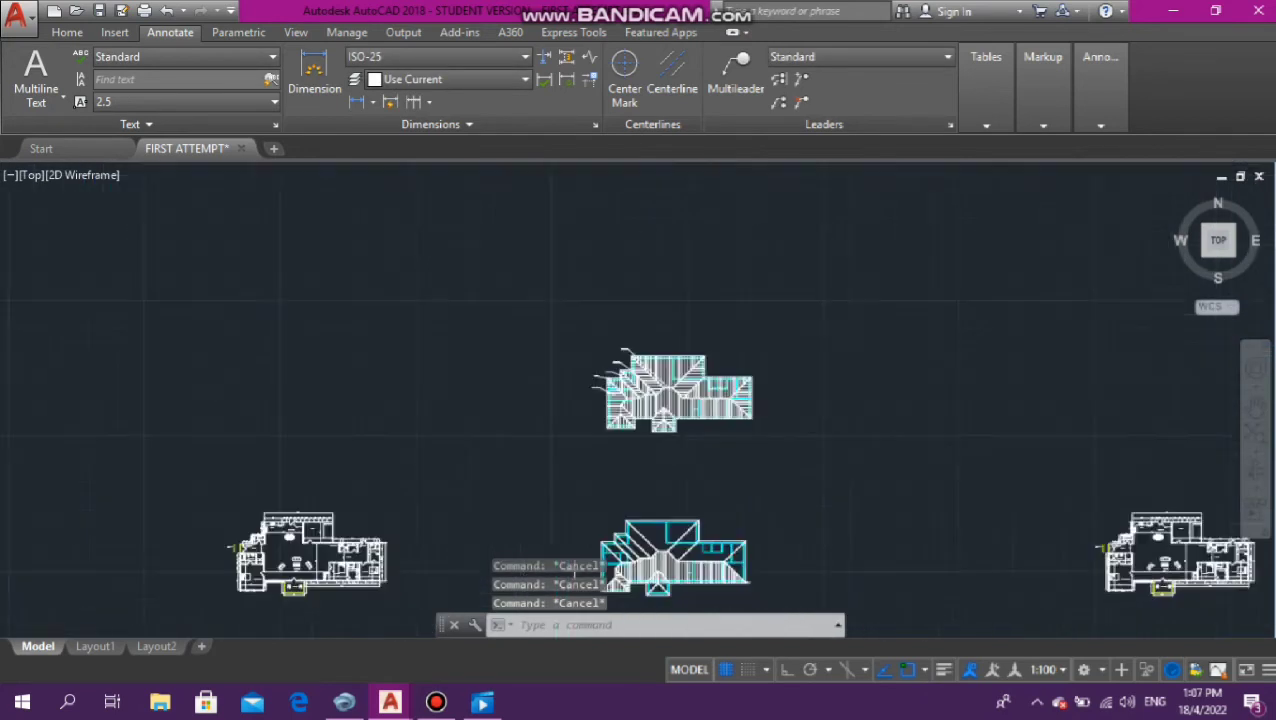
Trim the rafter pair just left of the projecting roof's ridge, using the two outer valley lines as cutting edges
scroll(517, 491, up, 4)
scroll(666, 531, up, 4)
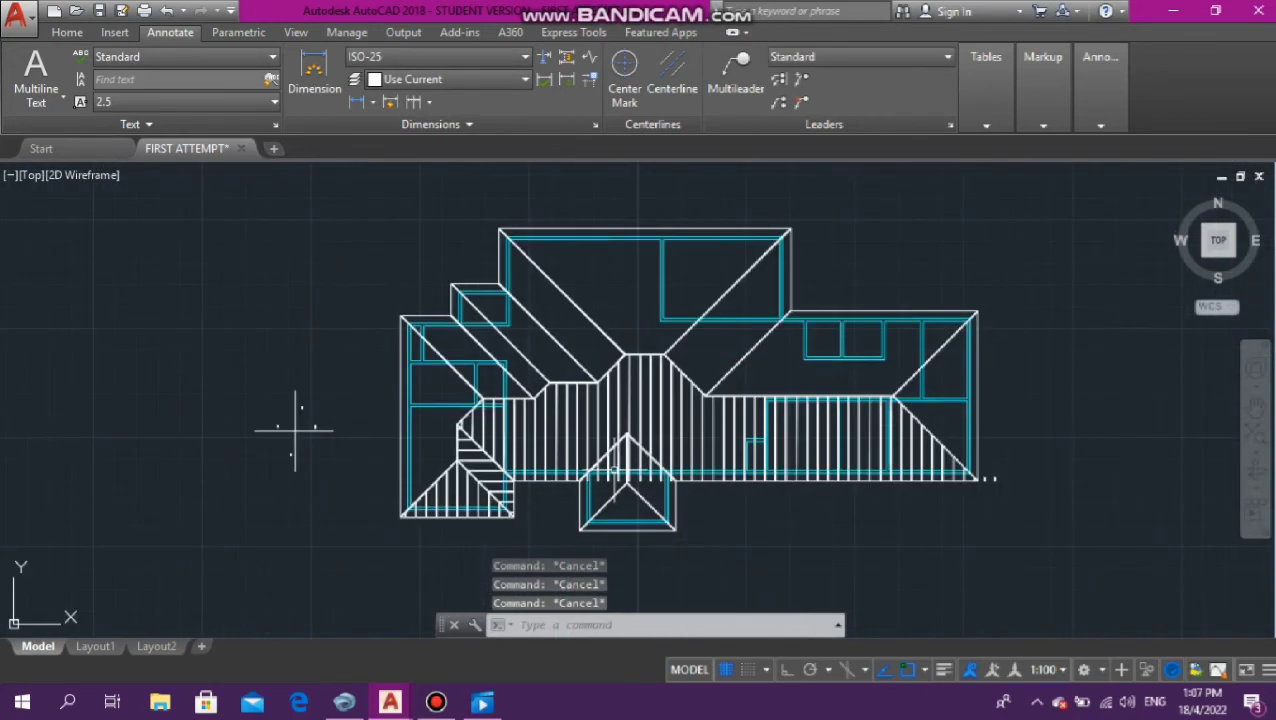
scroll(607, 470, up, 5)
scroll(610, 420, up, 3)
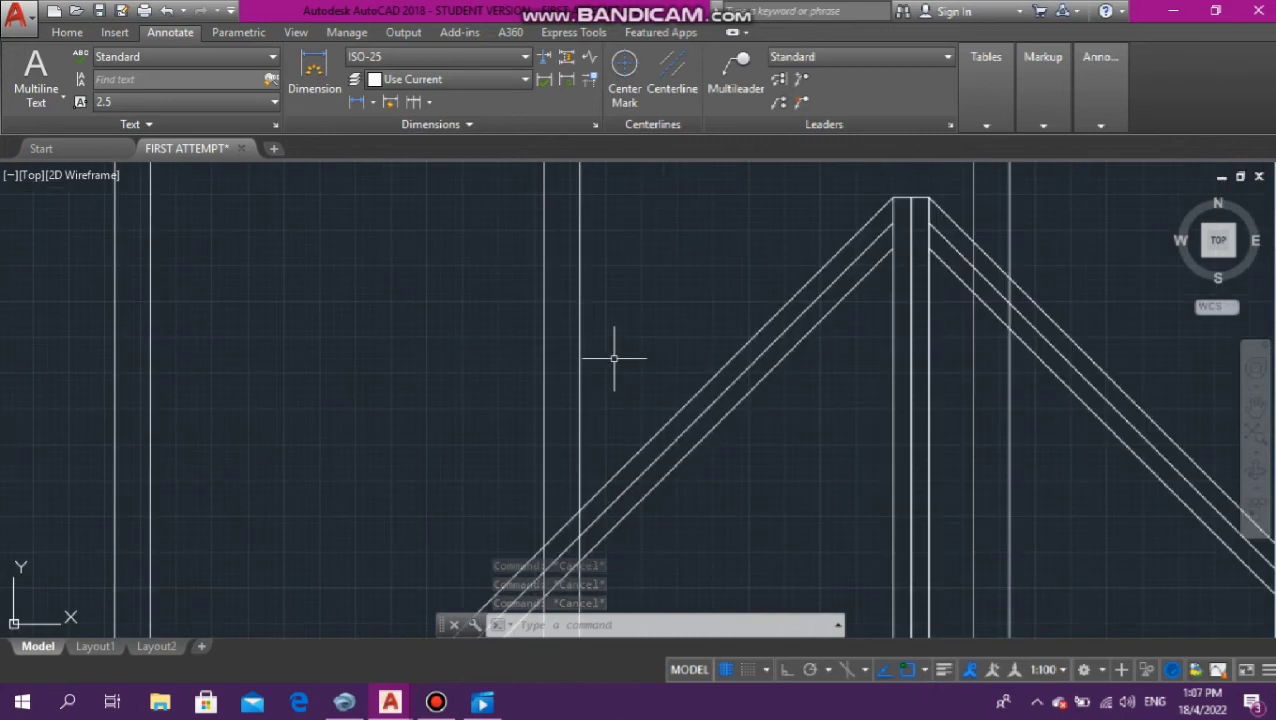
click(676, 410)
scroll(770, 386, down, 3)
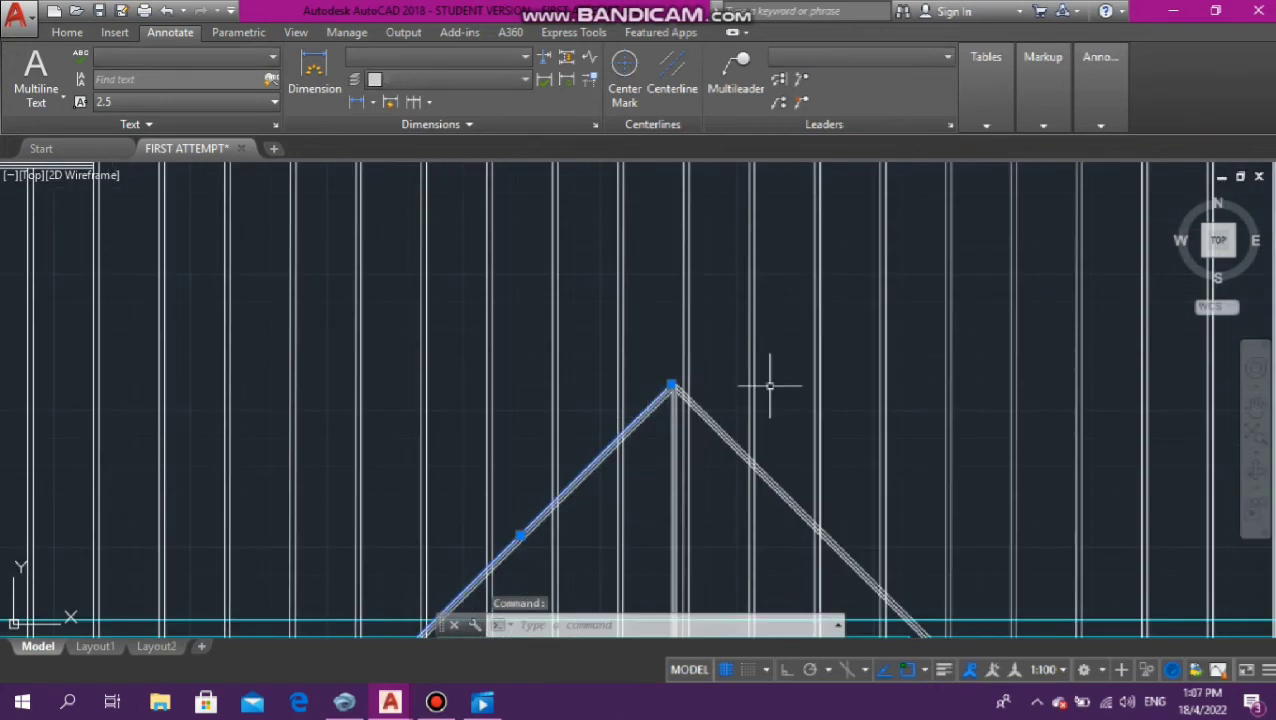
scroll(739, 401, up, 4)
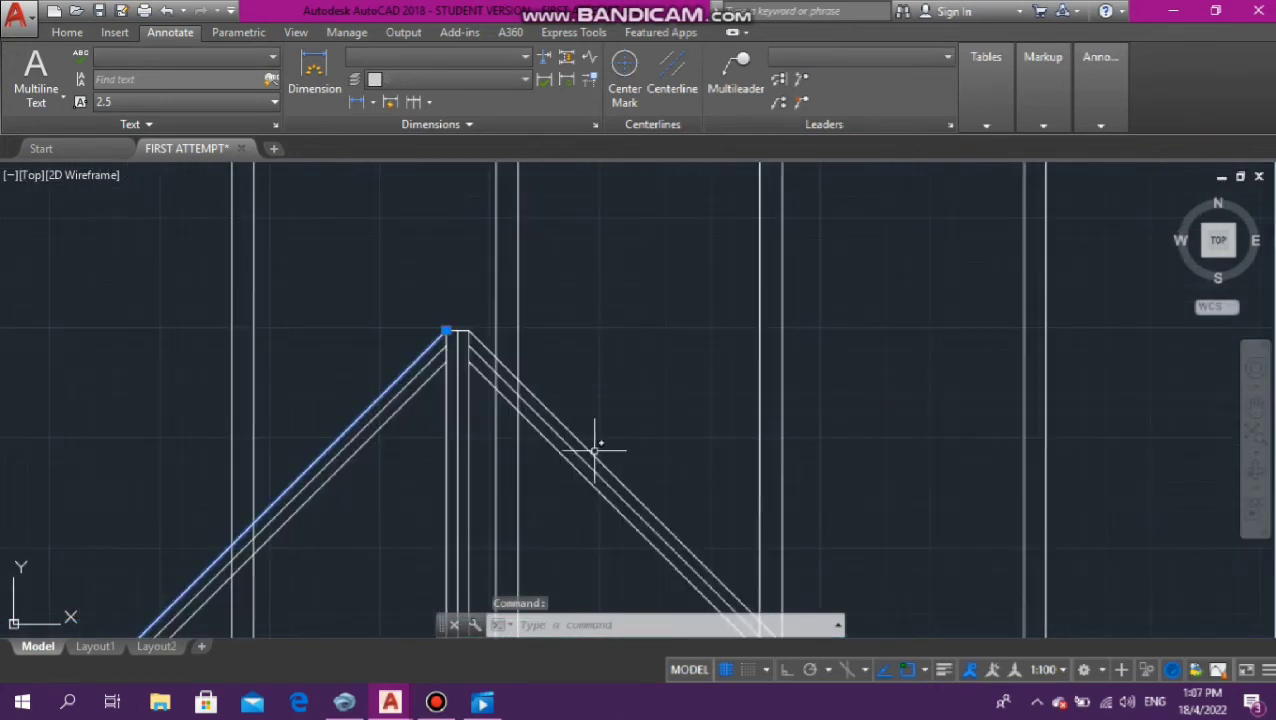
scroll(593, 456, down, 8)
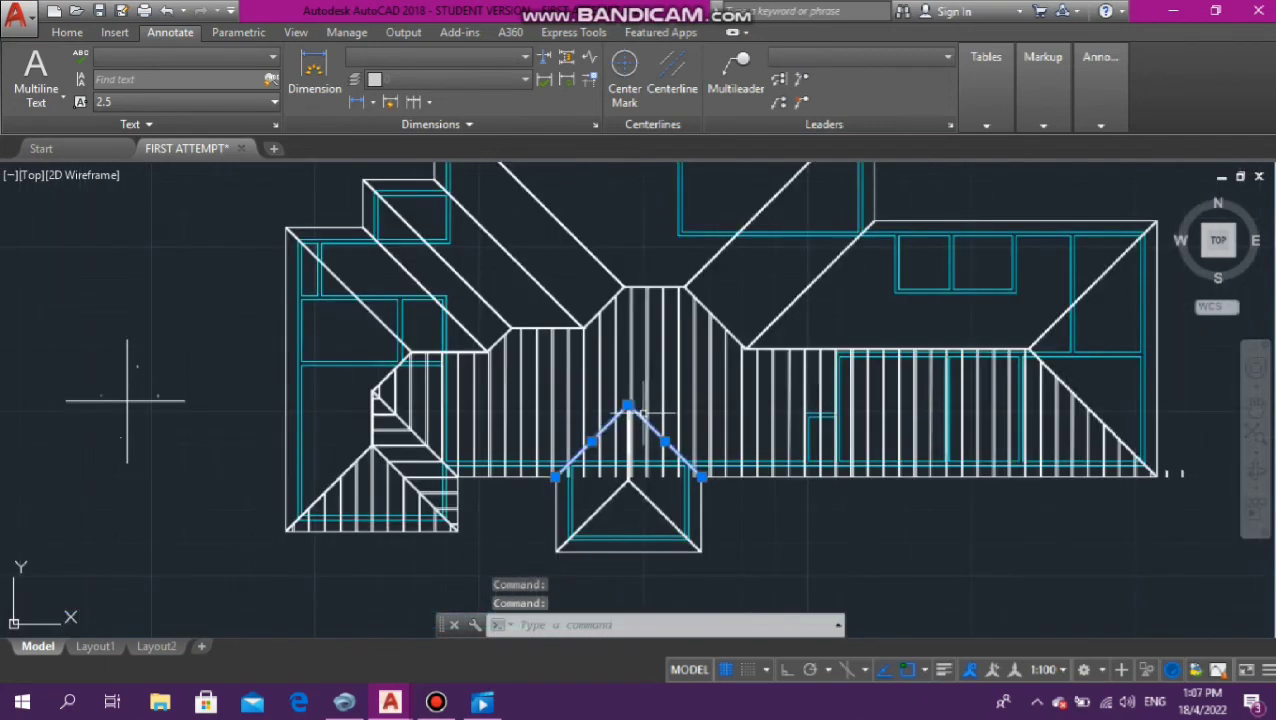
scroll(640, 404, up, 5)
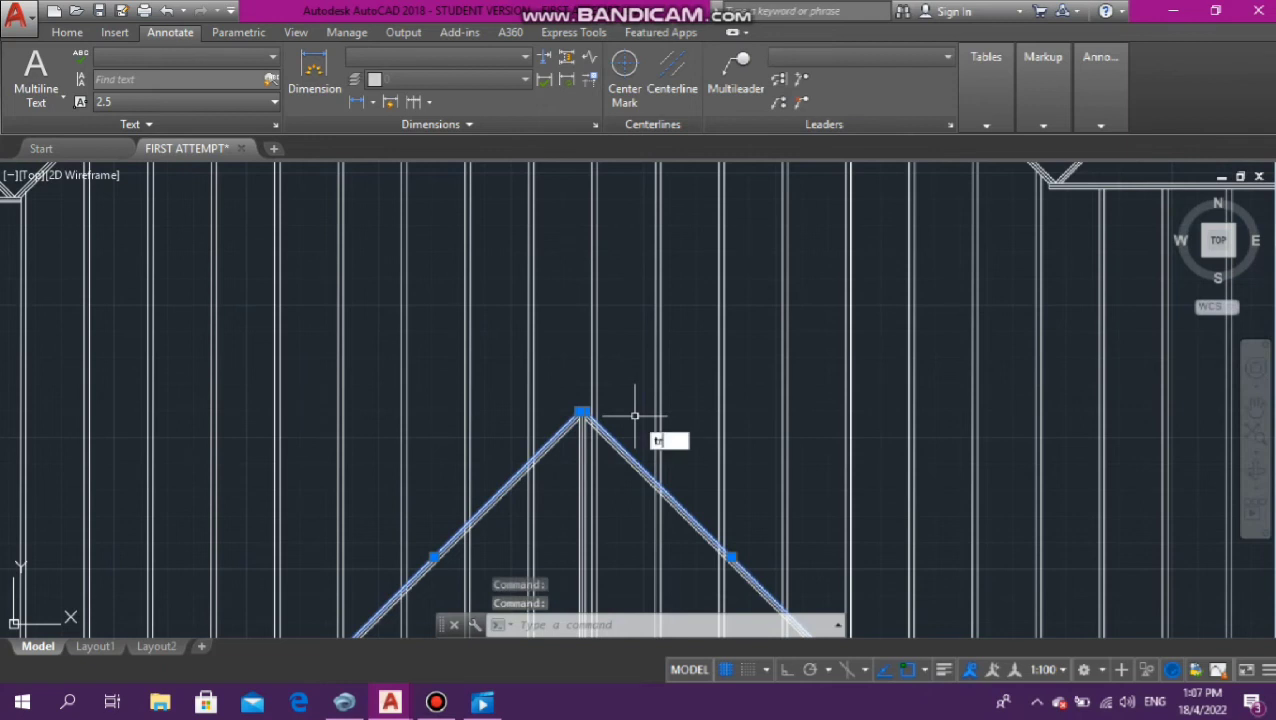
text(im)
key(Return)
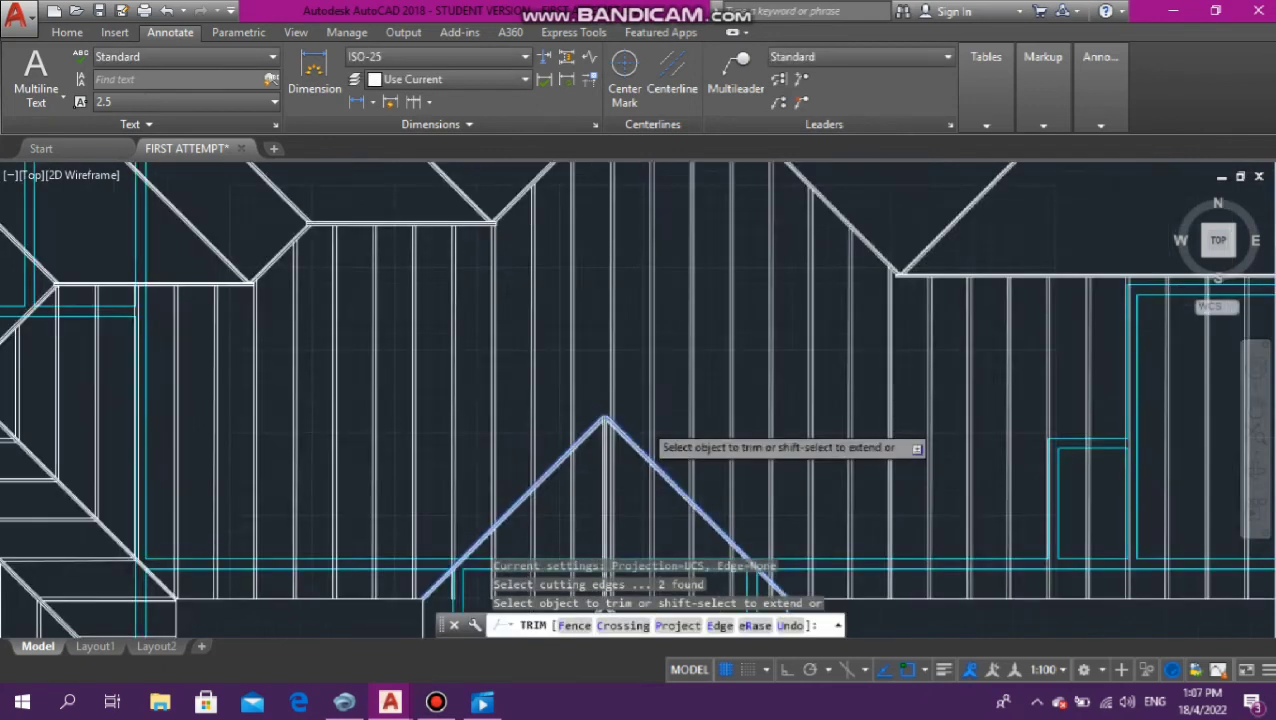
scroll(606, 455, down, 4)
scroll(606, 455, up, 8)
click(606, 457)
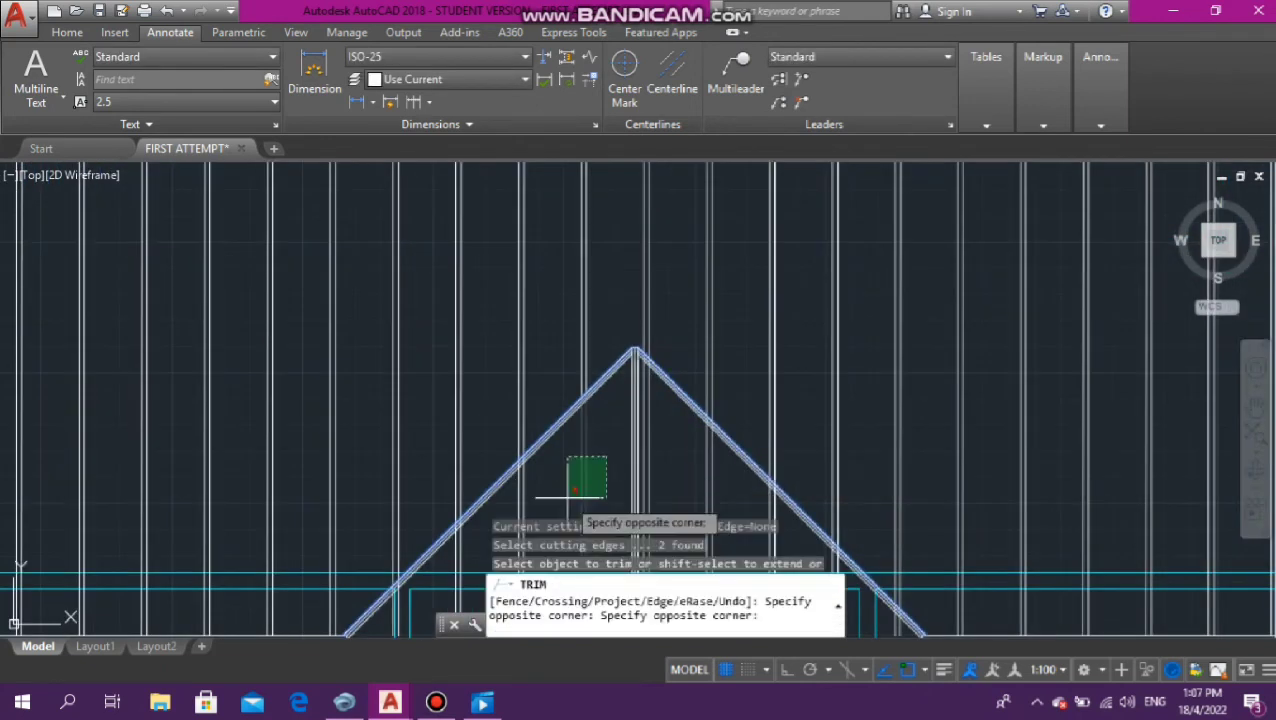
click(573, 492)
Trim the next two rafter pairs further left inside the projecting roof back to its left outer valley line
scroll(600, 450, down, 5)
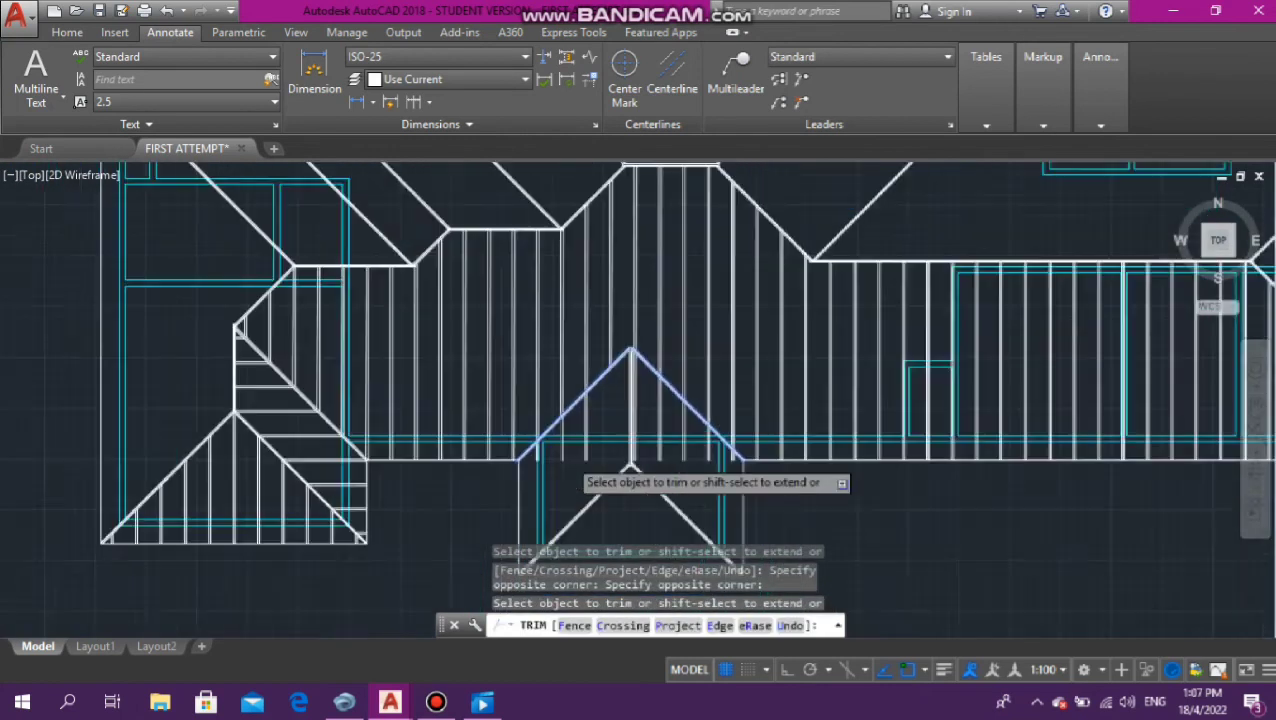
scroll(573, 455, up, 4)
click(615, 353)
click(560, 385)
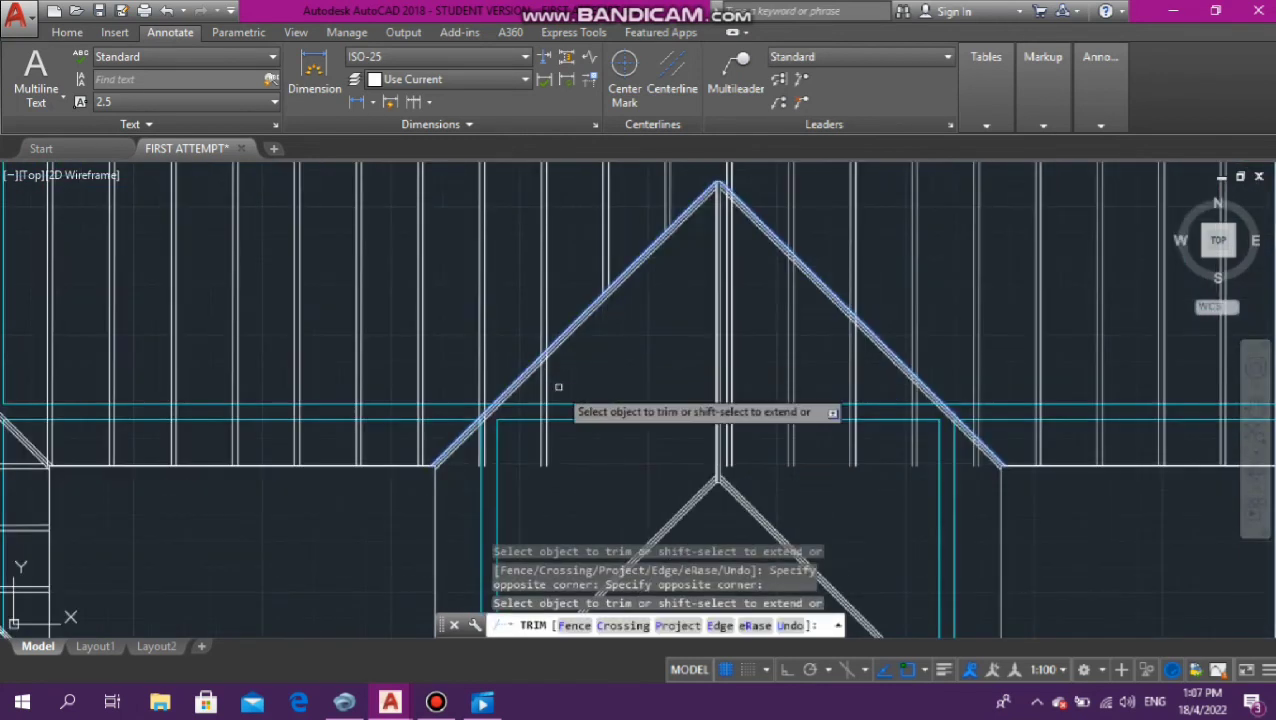
click(558, 386)
scroll(512, 392, up, 4)
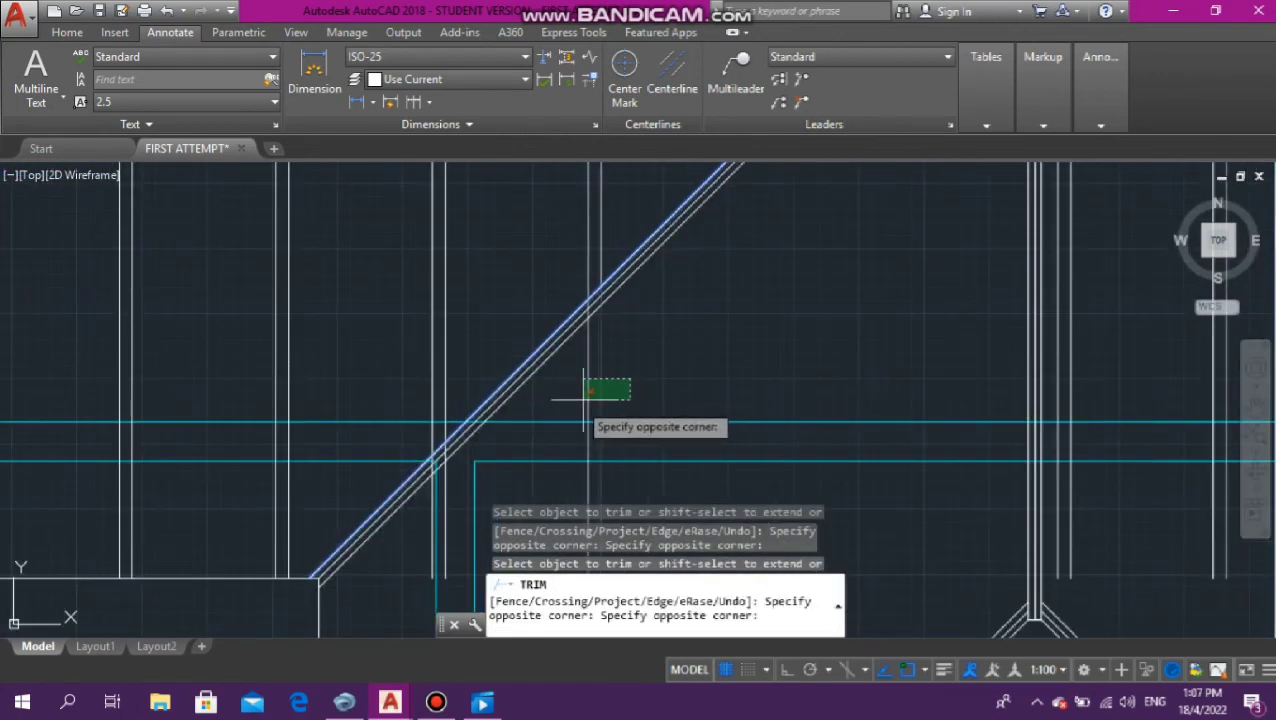
click(574, 406)
Trim both lines of the rafter pair nearest the projecting roof's left eaves corner back to the outer valley line
scroll(586, 392, down, 6)
scroll(526, 428, up, 8)
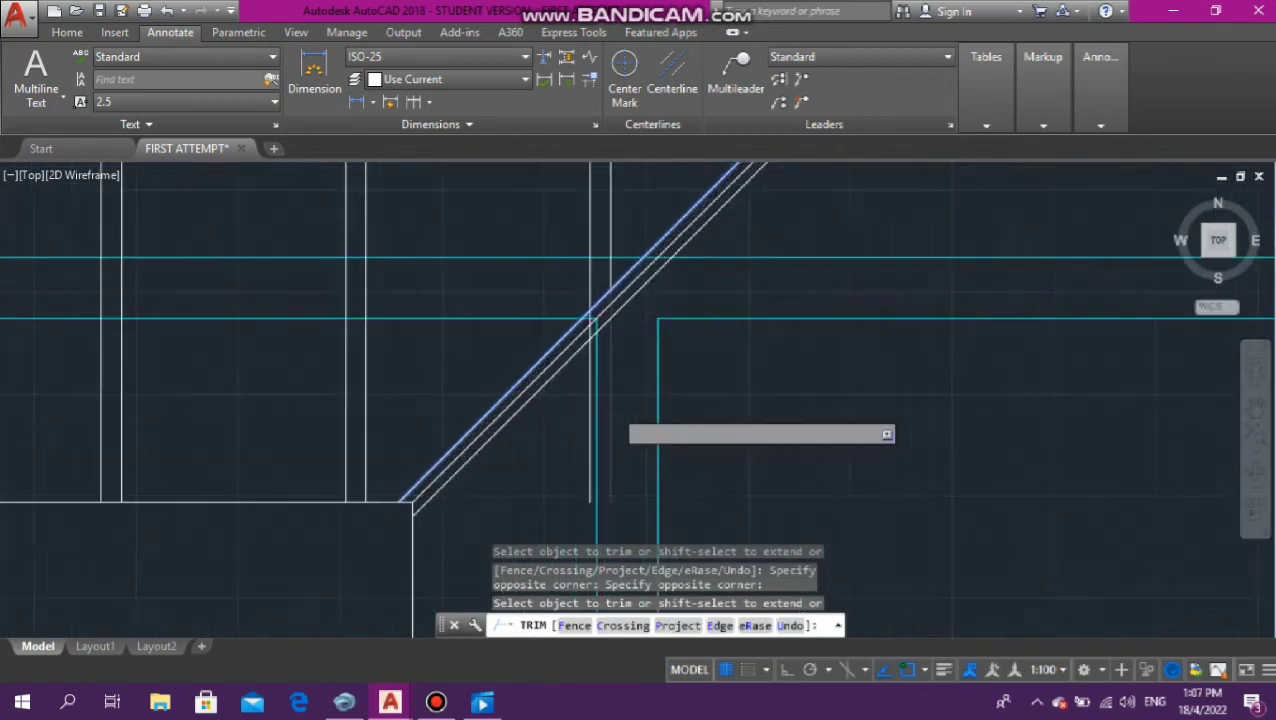
scroll(599, 402, up, 4)
click(561, 416)
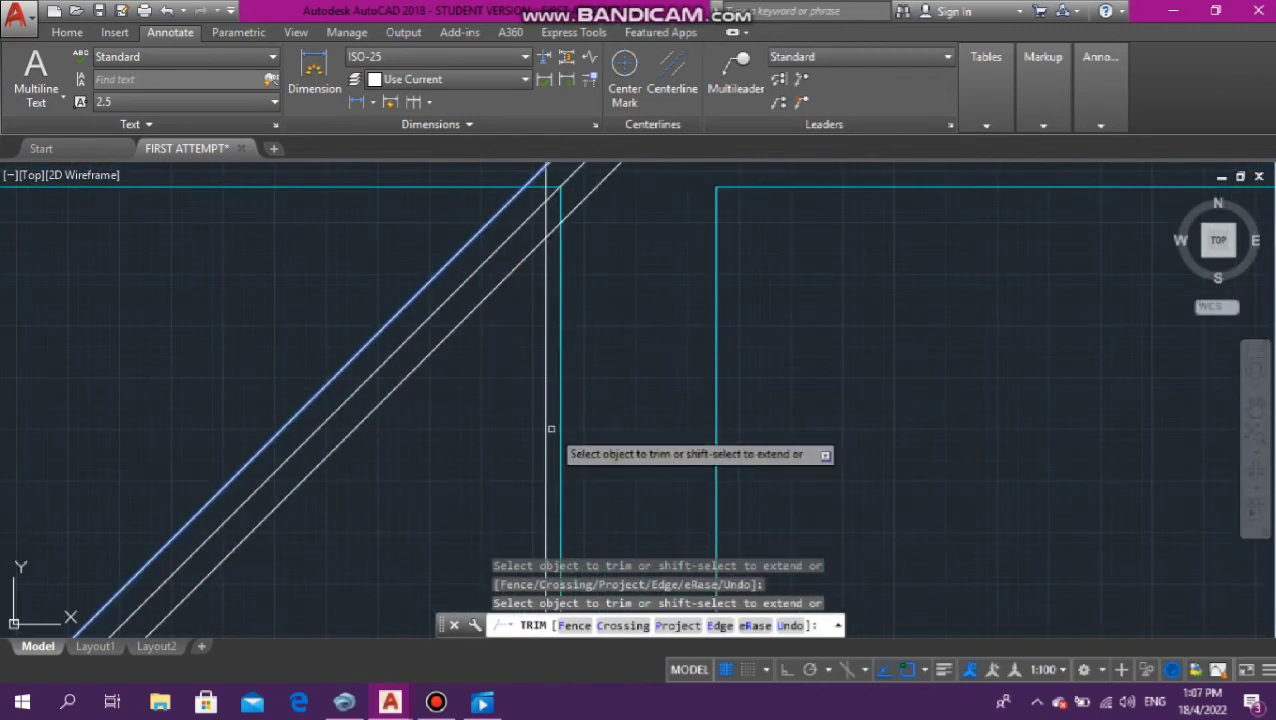
click(551, 430)
click(532, 438)
scroll(532, 438, down, 6)
scroll(532, 446, down, 4)
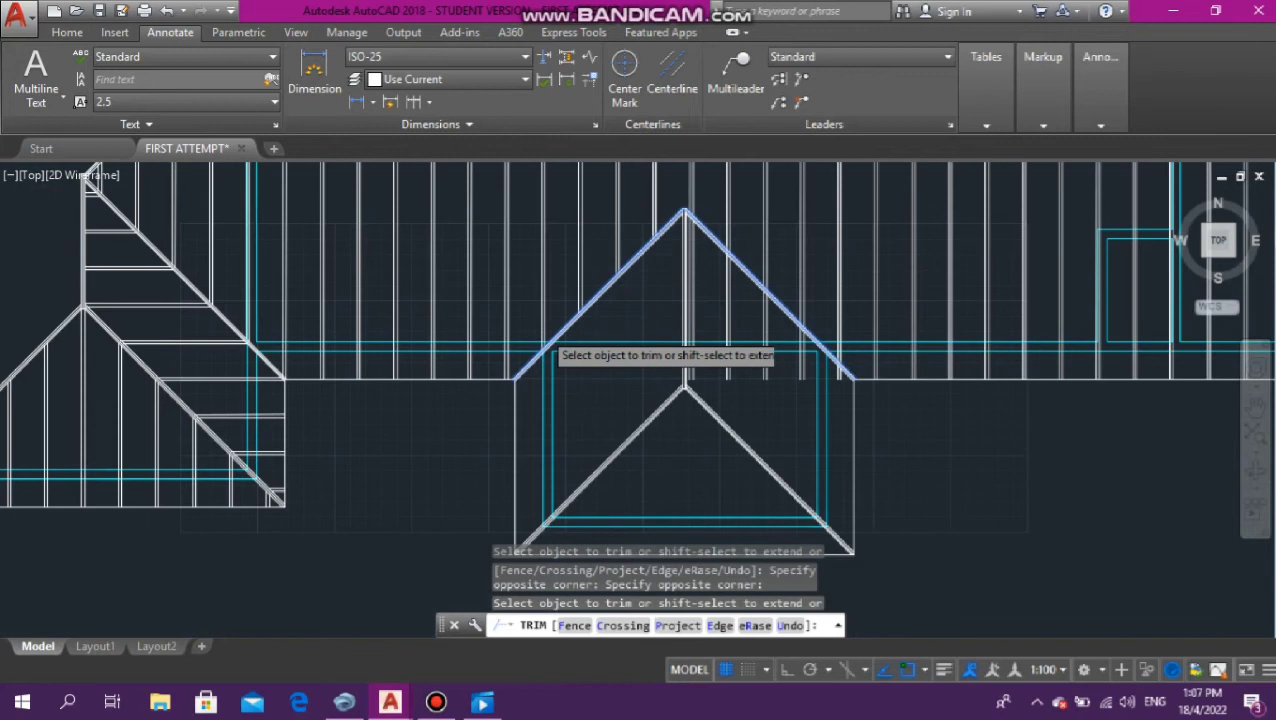
Trim the three rafter pairs closest to the right of the projecting roof's ridge back to the right outer valley line
scroll(690, 288, up, 6)
click(671, 295)
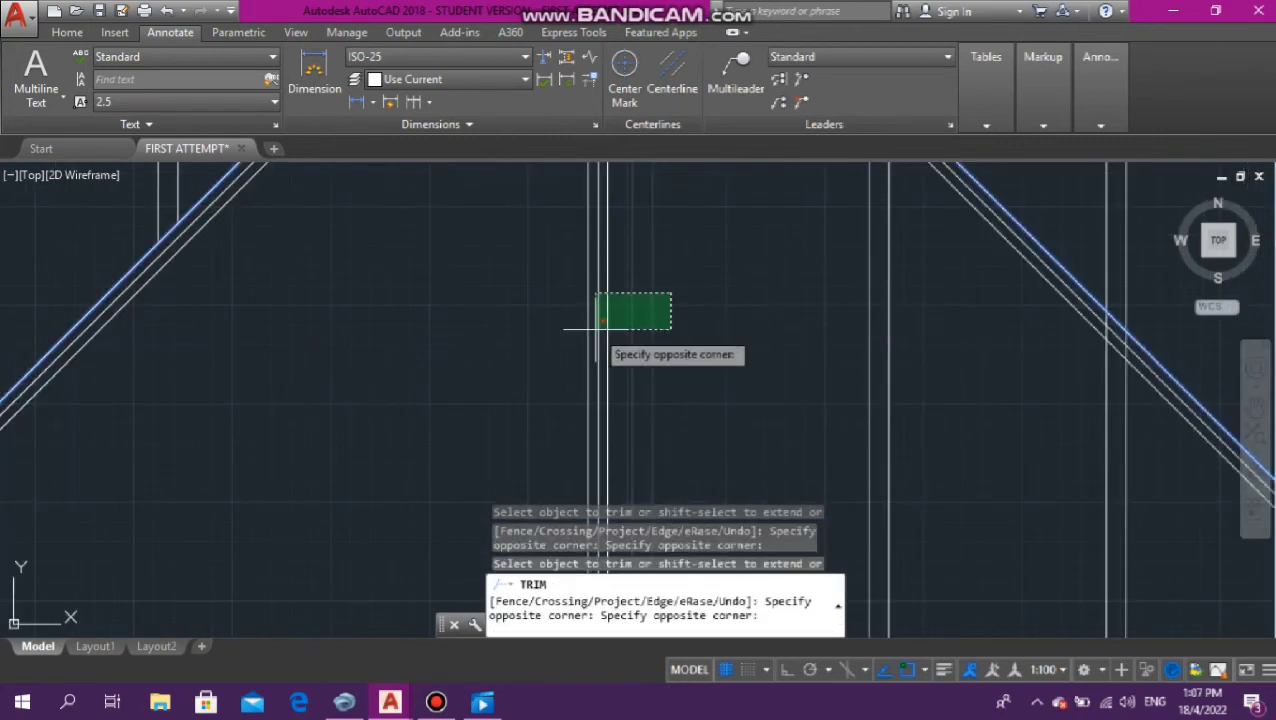
click(600, 330)
click(919, 352)
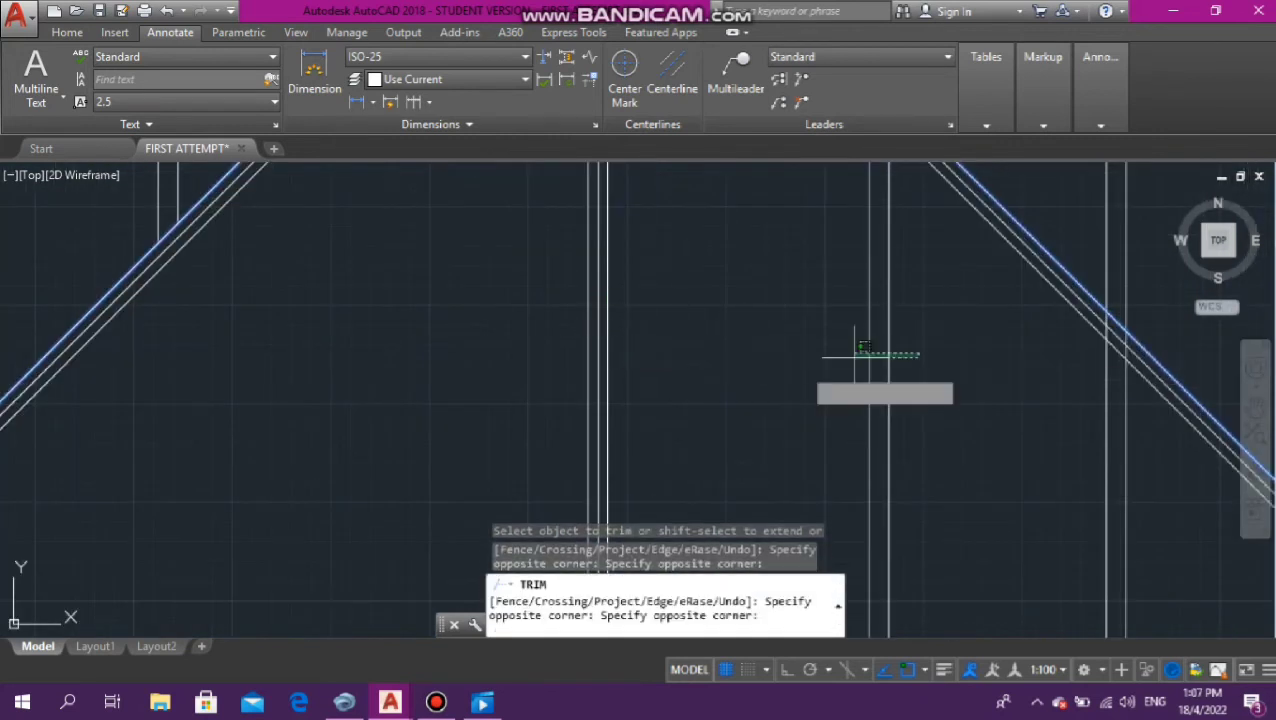
click(855, 354)
scroll(760, 367, down, 4)
scroll(850, 395, up, 4)
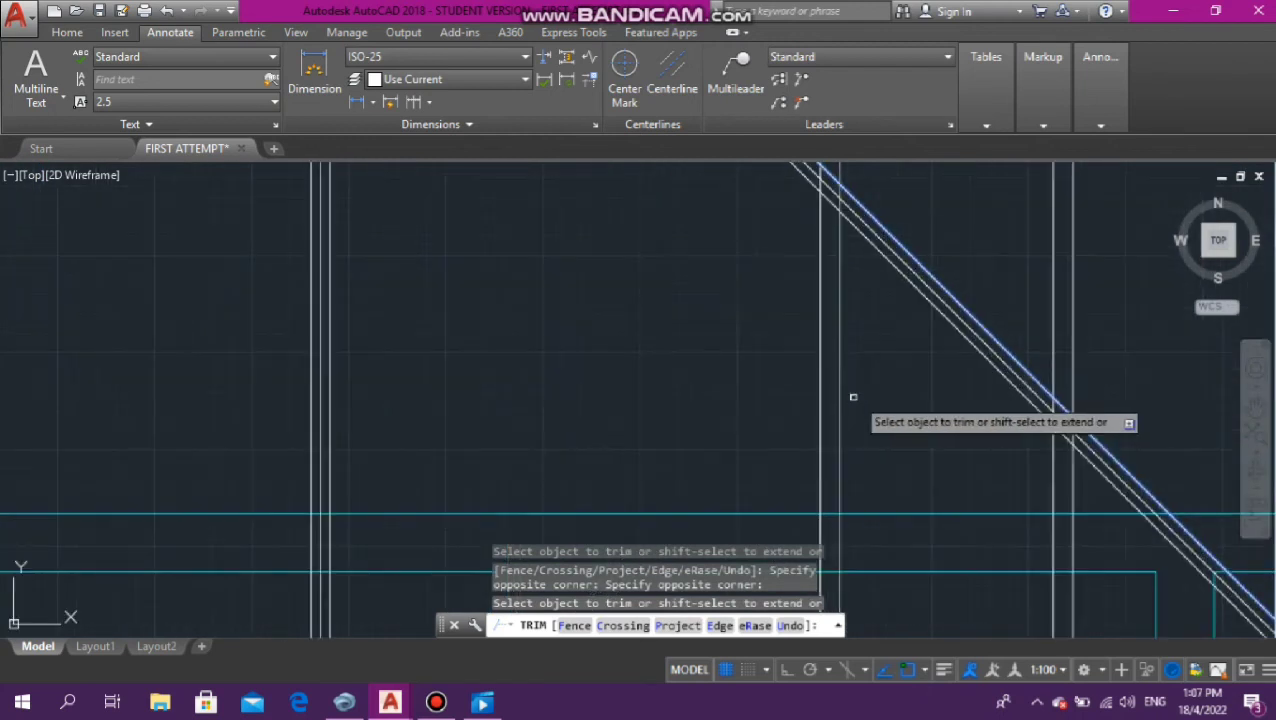
click(853, 397)
click(749, 370)
Trim the last two rafter pairs near the projecting roof's right eaves corner back to the right outer valley line
scroll(749, 380, down, 4)
scroll(835, 422, up, 4)
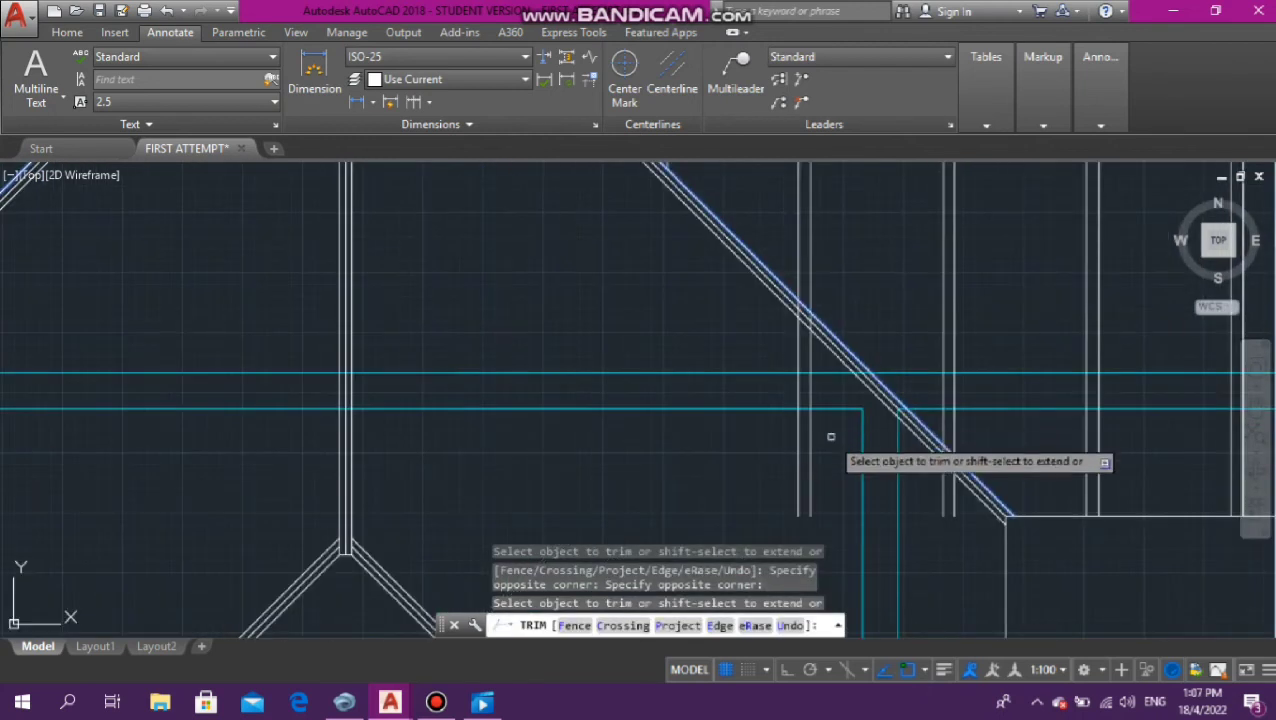
click(841, 436)
click(695, 479)
click(944, 502)
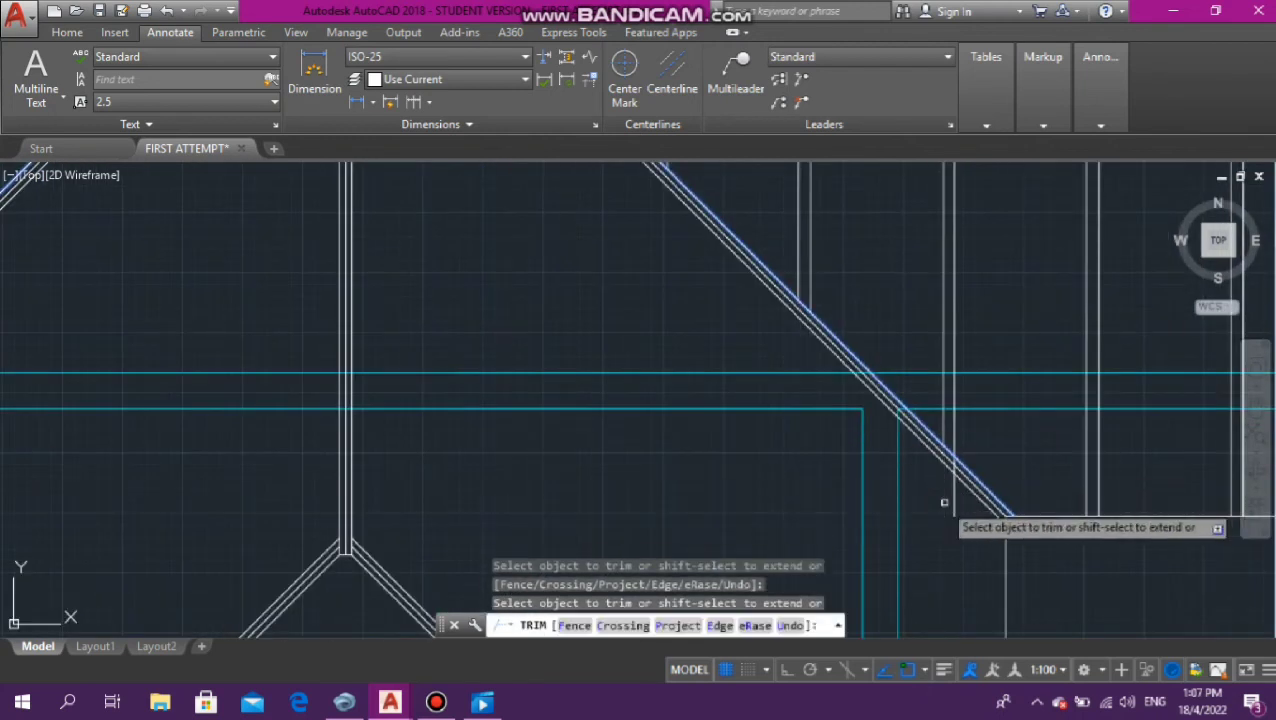
click(954, 506)
scroll(954, 507, down, 5)
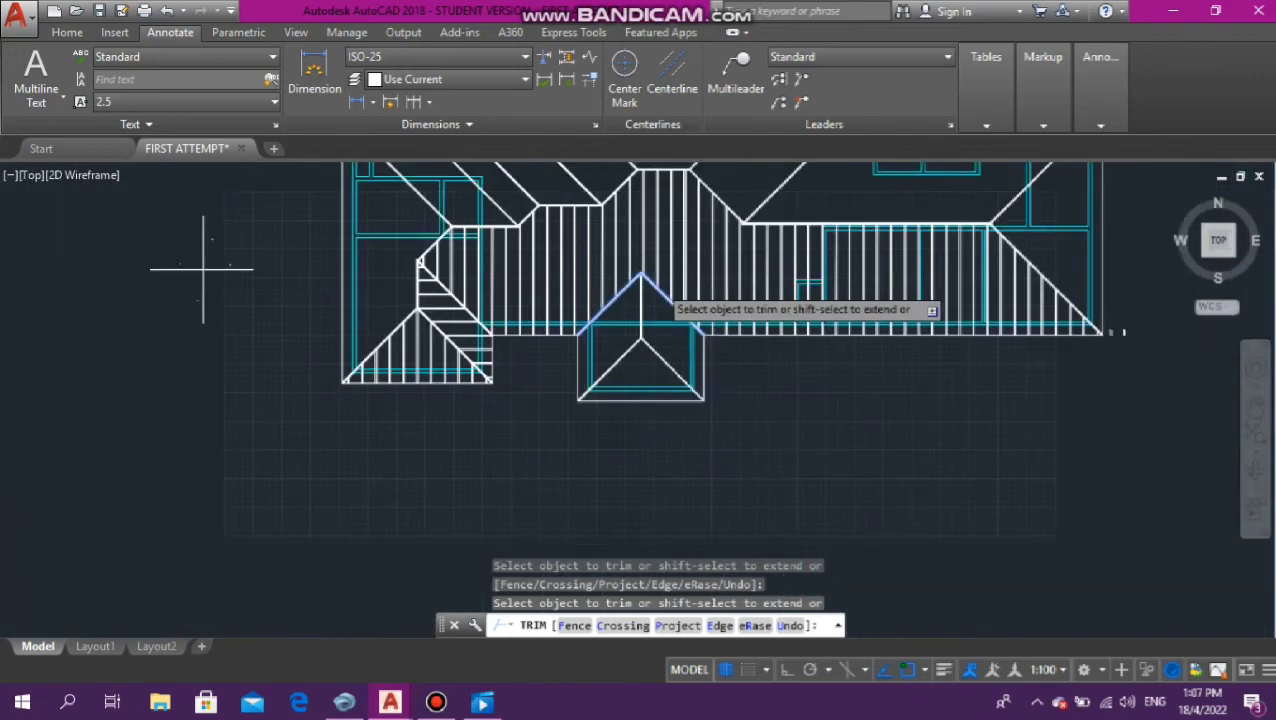
Trim both lines of the rafter pair overrunning the right front hip back to the hip's lower-left line
scroll(1115, 332, down, 2)
scroll(980, 360, up, 8)
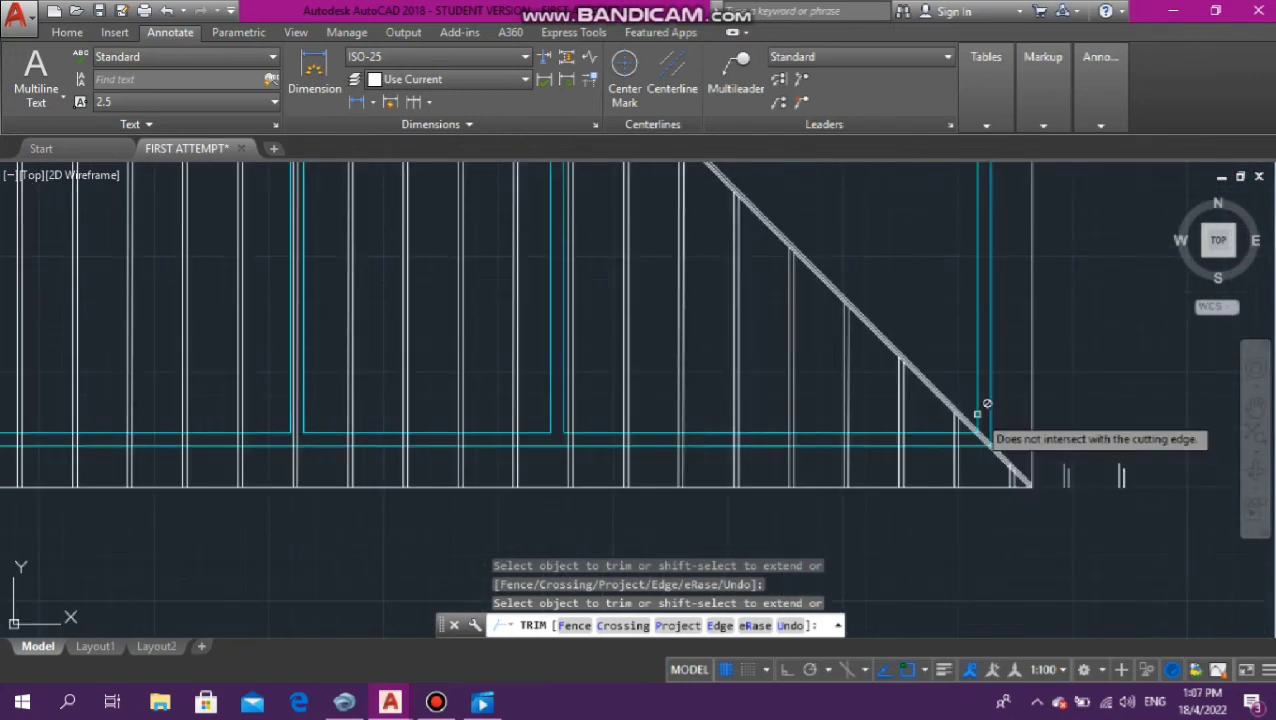
scroll(987, 403, up, 4)
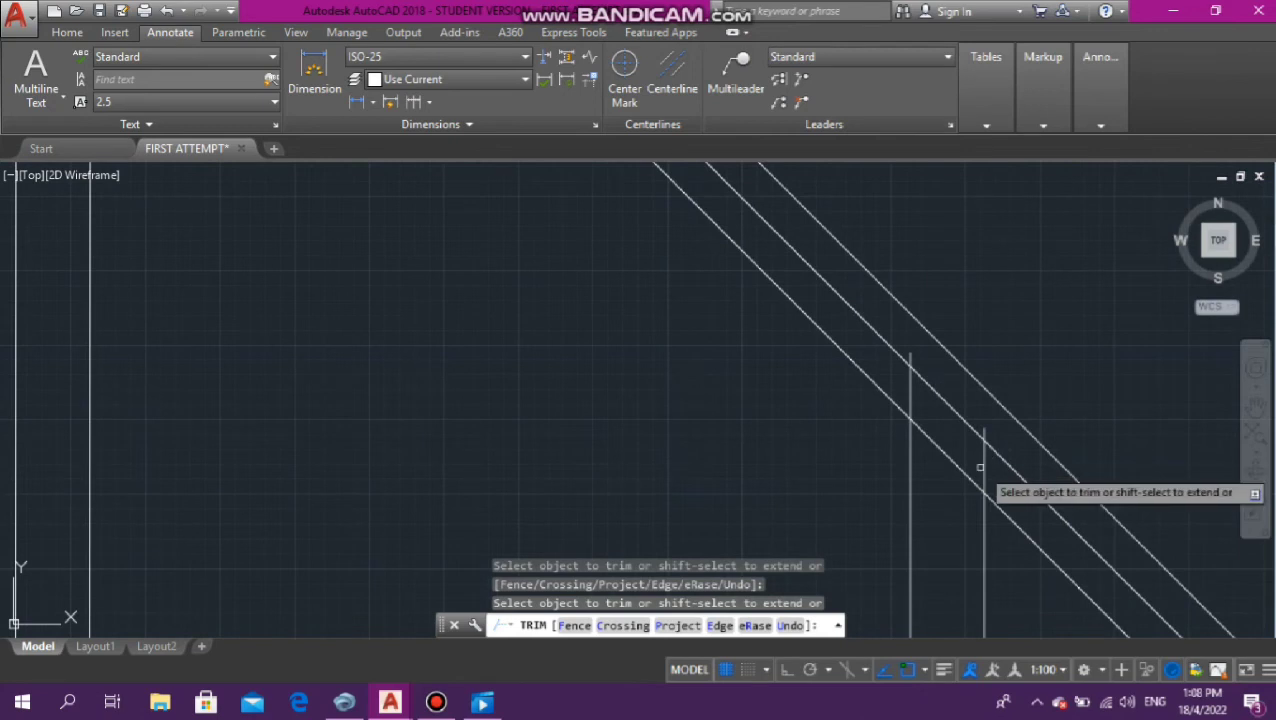
key(Escape)
key(Escape)
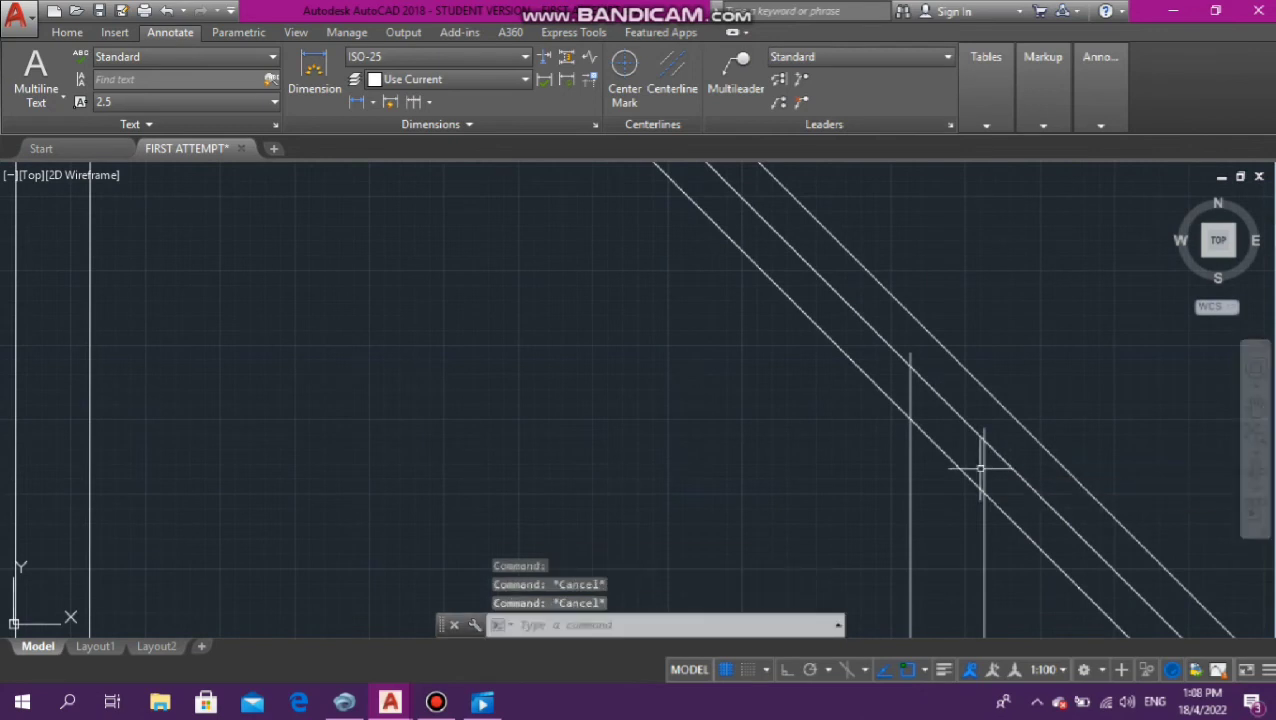
key(Return)
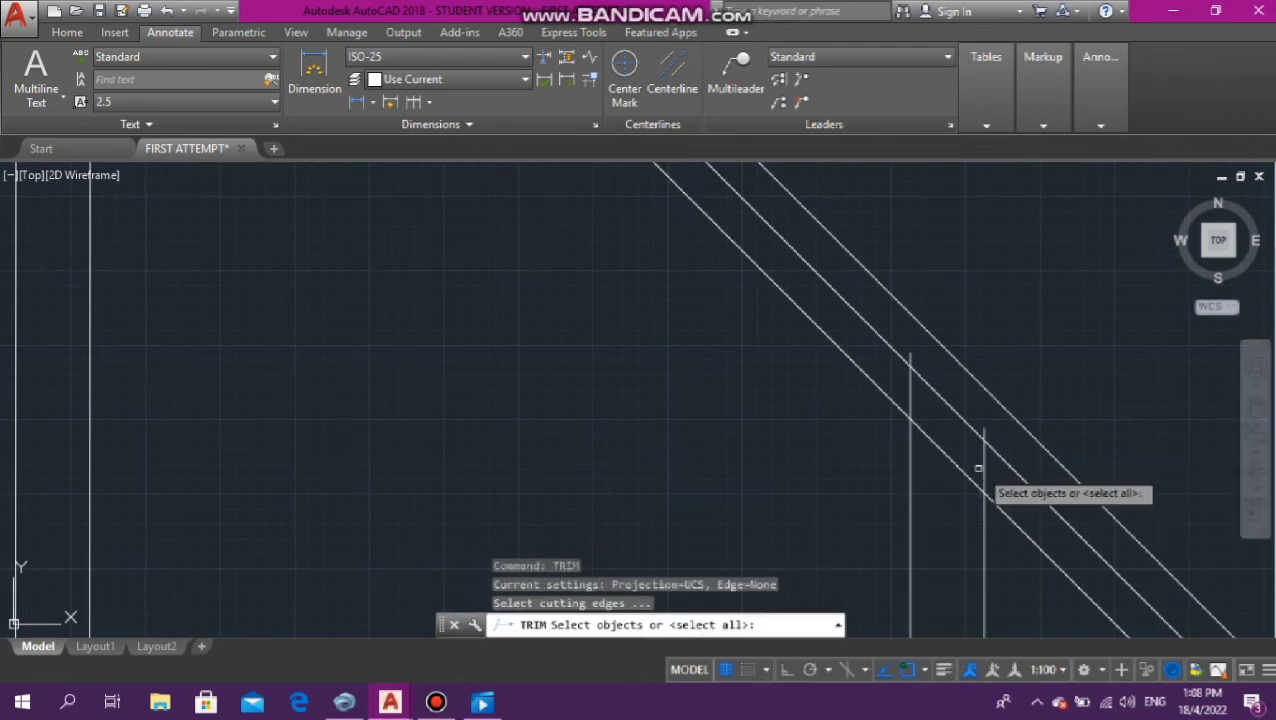
key(Return)
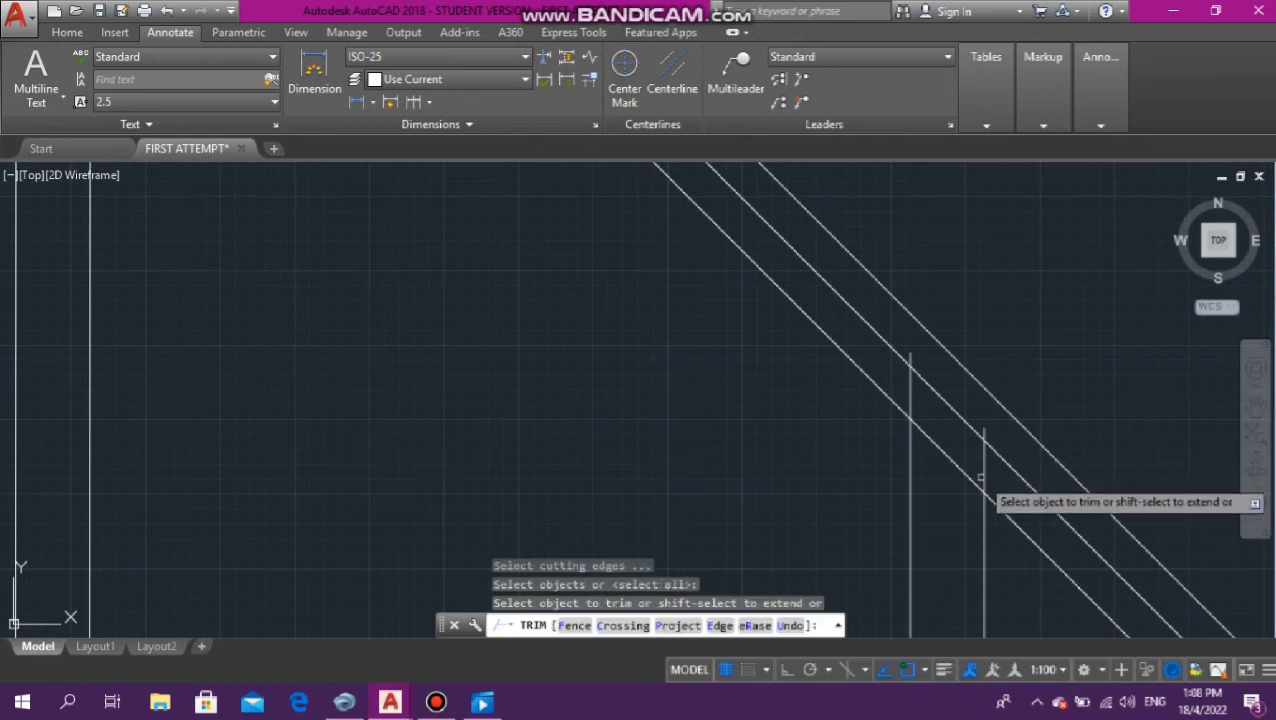
click(982, 475)
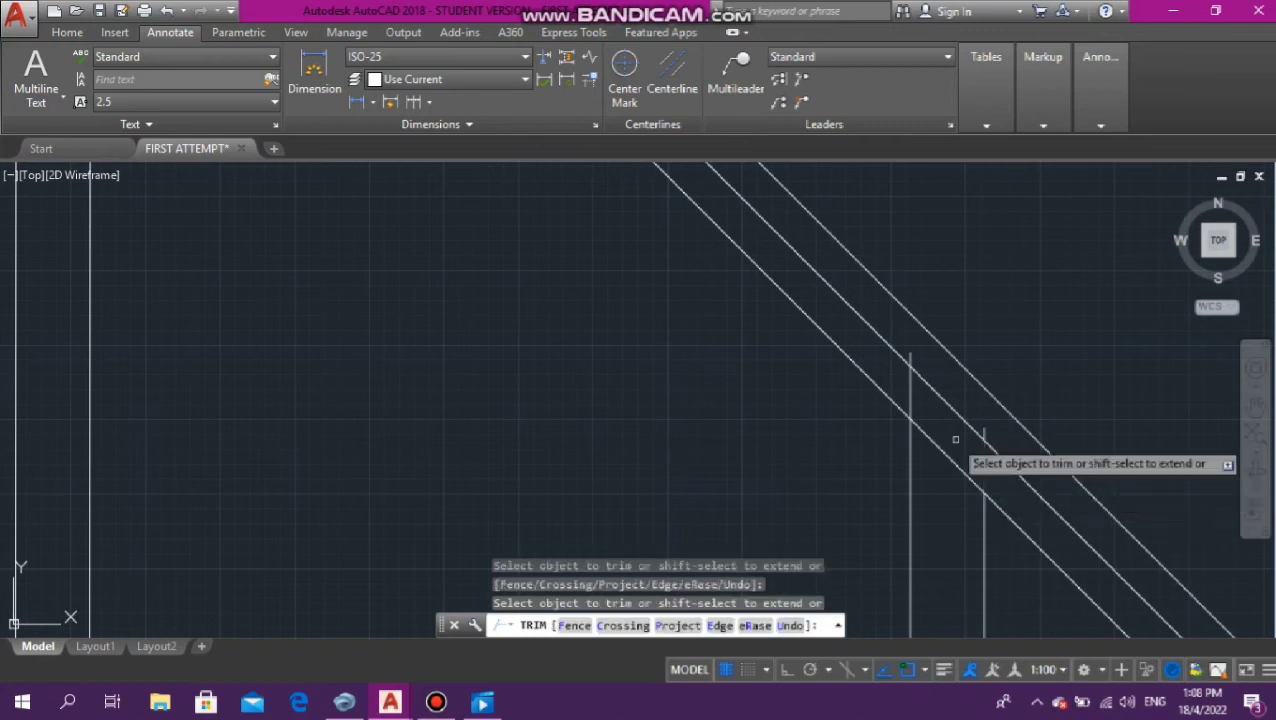
click(904, 394)
click(911, 399)
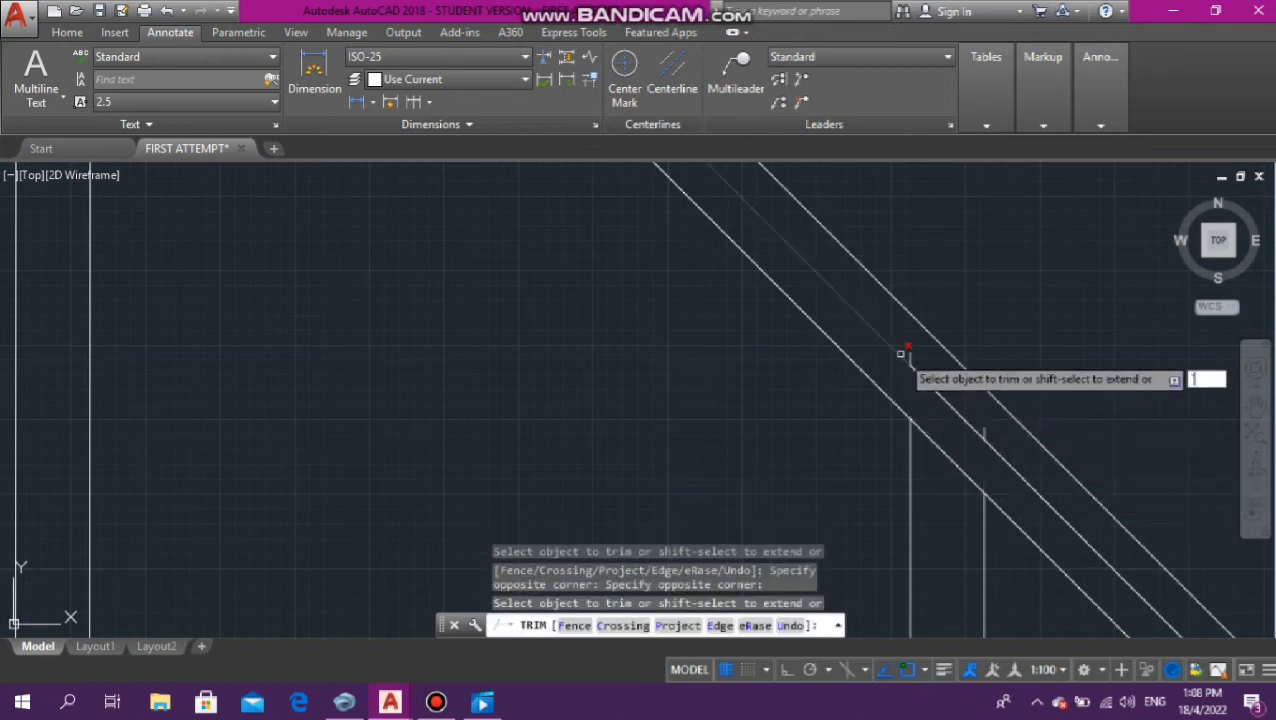
Erase the two leftover rafter stubs inside the right front hip
key(Escape)
key(Escape)
key(Escape)
click(910, 362)
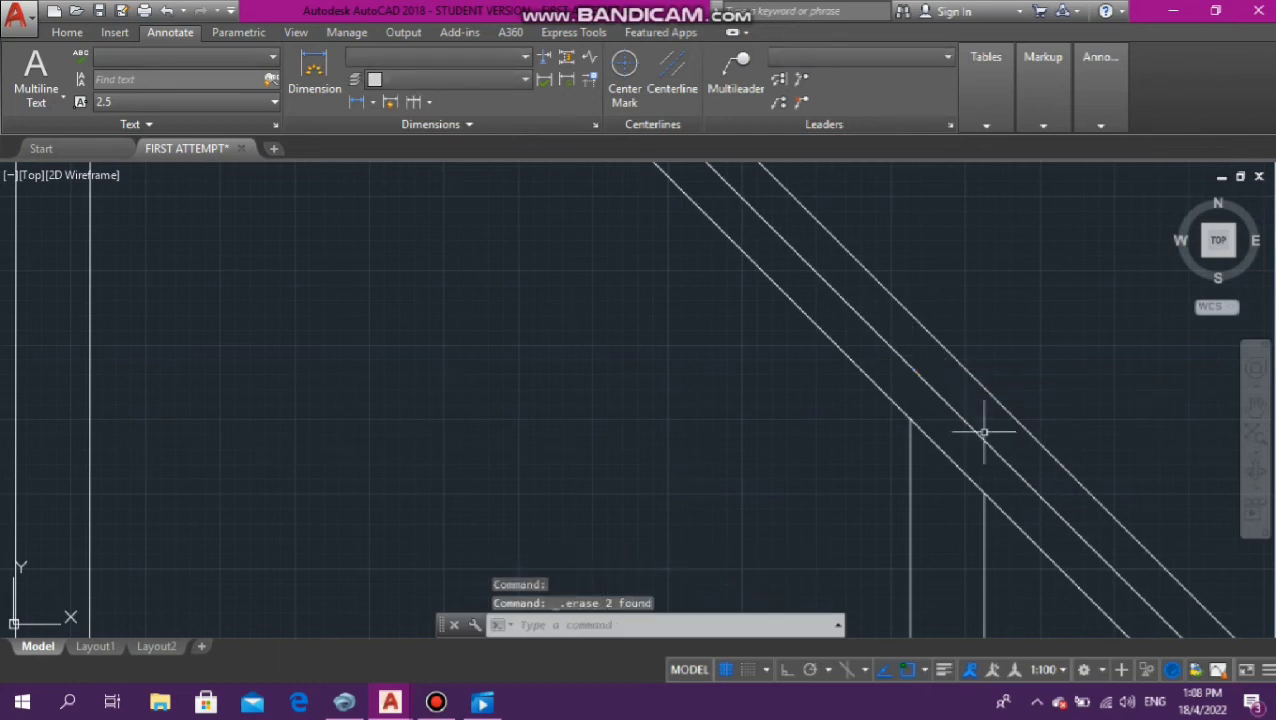
Examine the front slope's rafters where they meet the ridges, hips and valleys for remaining untrimmed ends
scroll(977, 433, down, 3)
scroll(632, 293, down, 3)
scroll(171, 276, down, 3)
scroll(369, 292, down, 1)
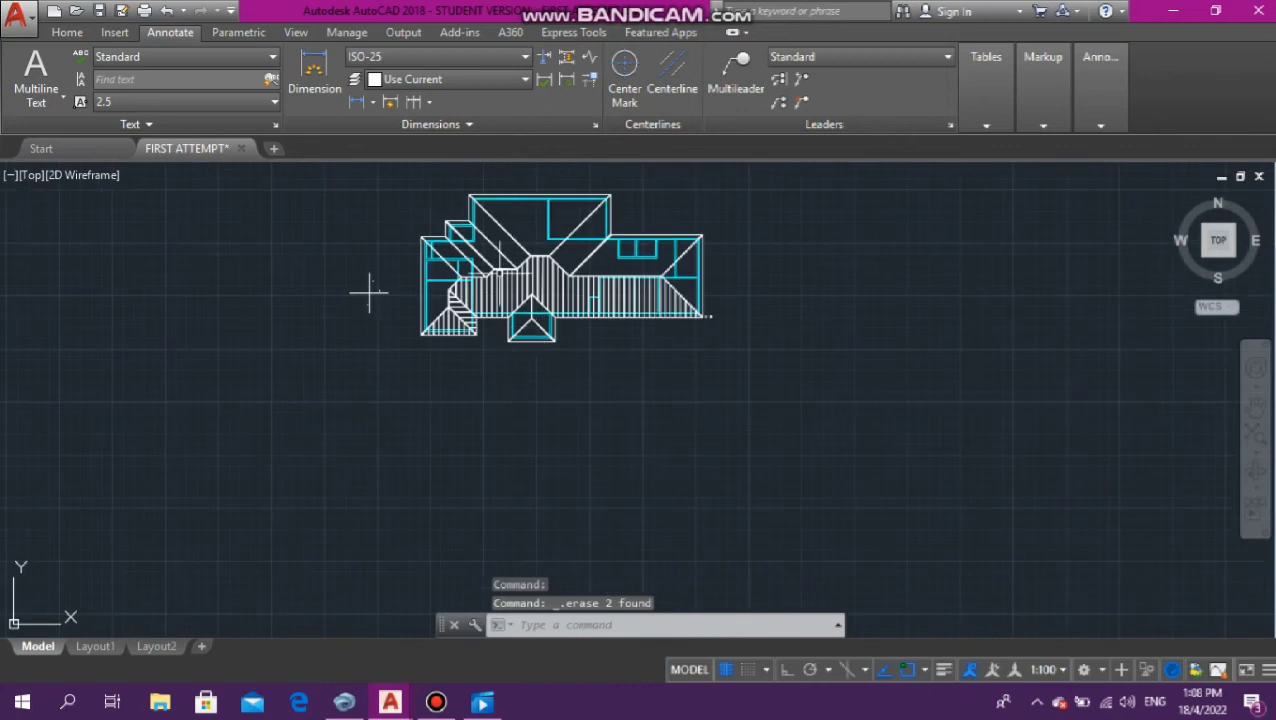
scroll(518, 244, up, 4)
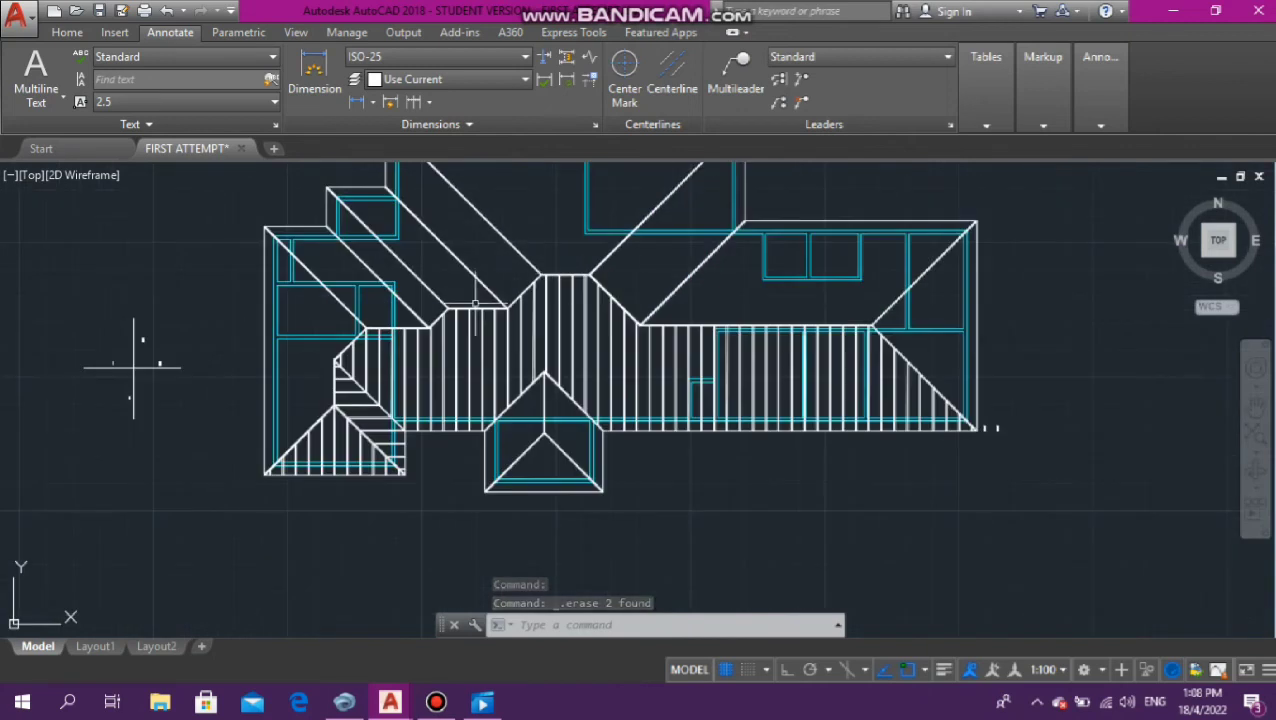
scroll(382, 331, up, 5)
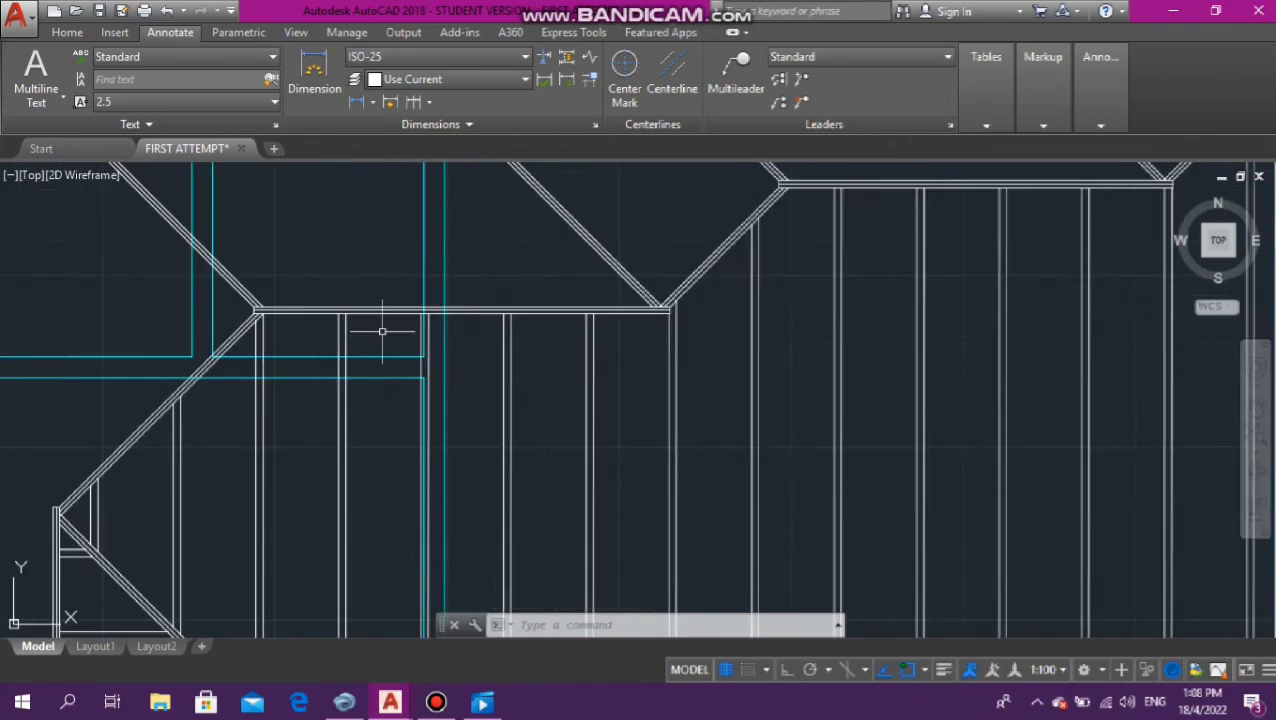
scroll(382, 331, down, 2)
scroll(563, 282, down, 4)
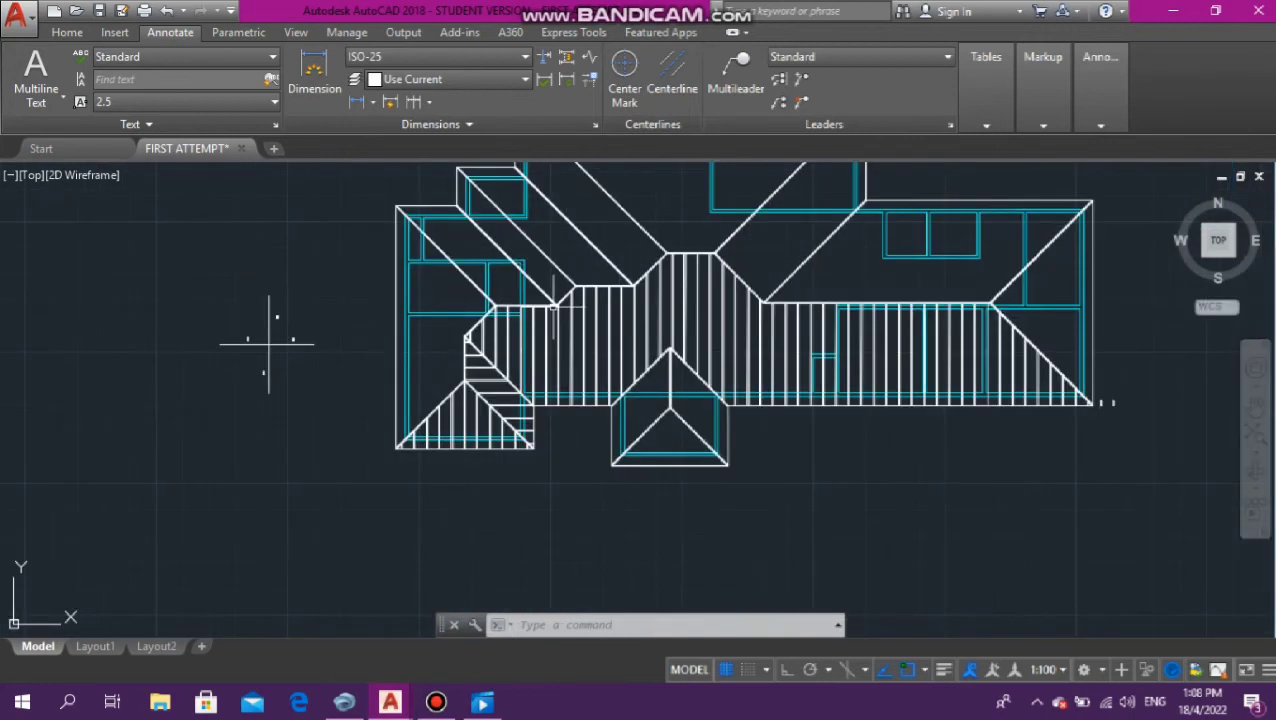
scroll(726, 260, up, 4)
scroll(637, 260, down, 3)
scroll(357, 349, up, 2)
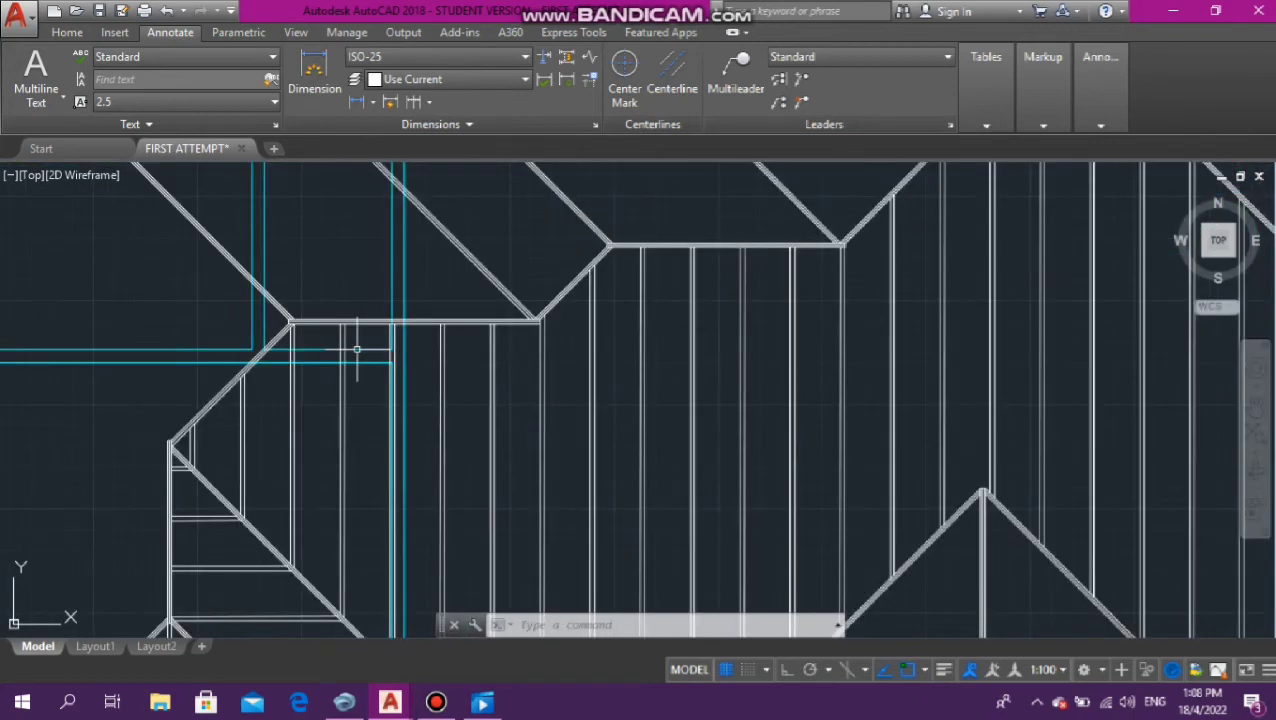
scroll(620, 307, up, 3)
scroll(257, 423, down, 2)
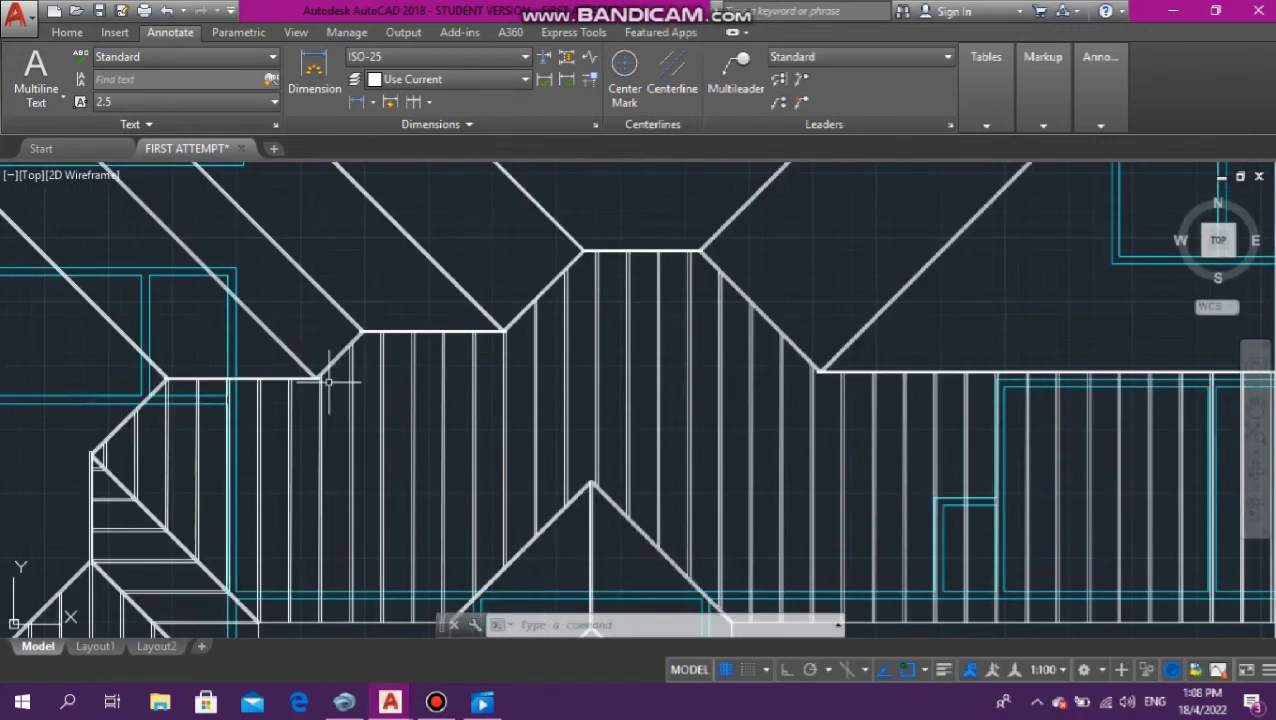
scroll(137, 388, up, 3)
scroll(380, 330, down, 2)
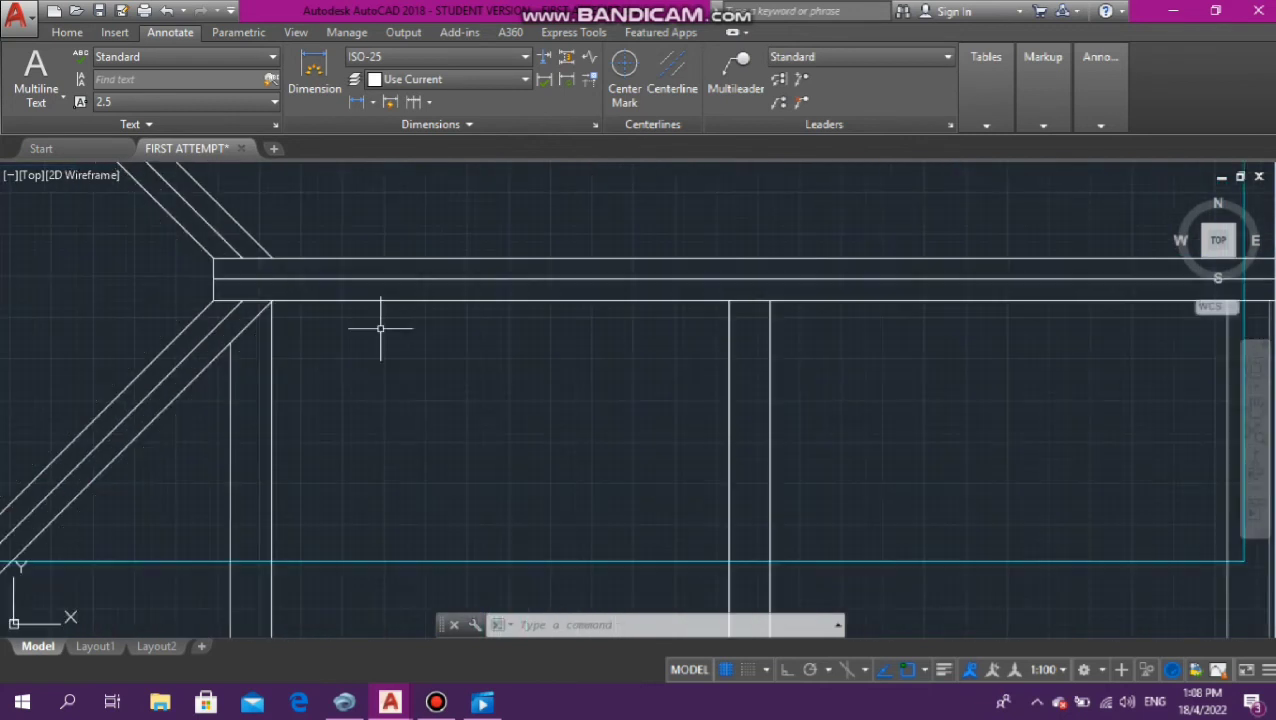
scroll(257, 450, up, 3)
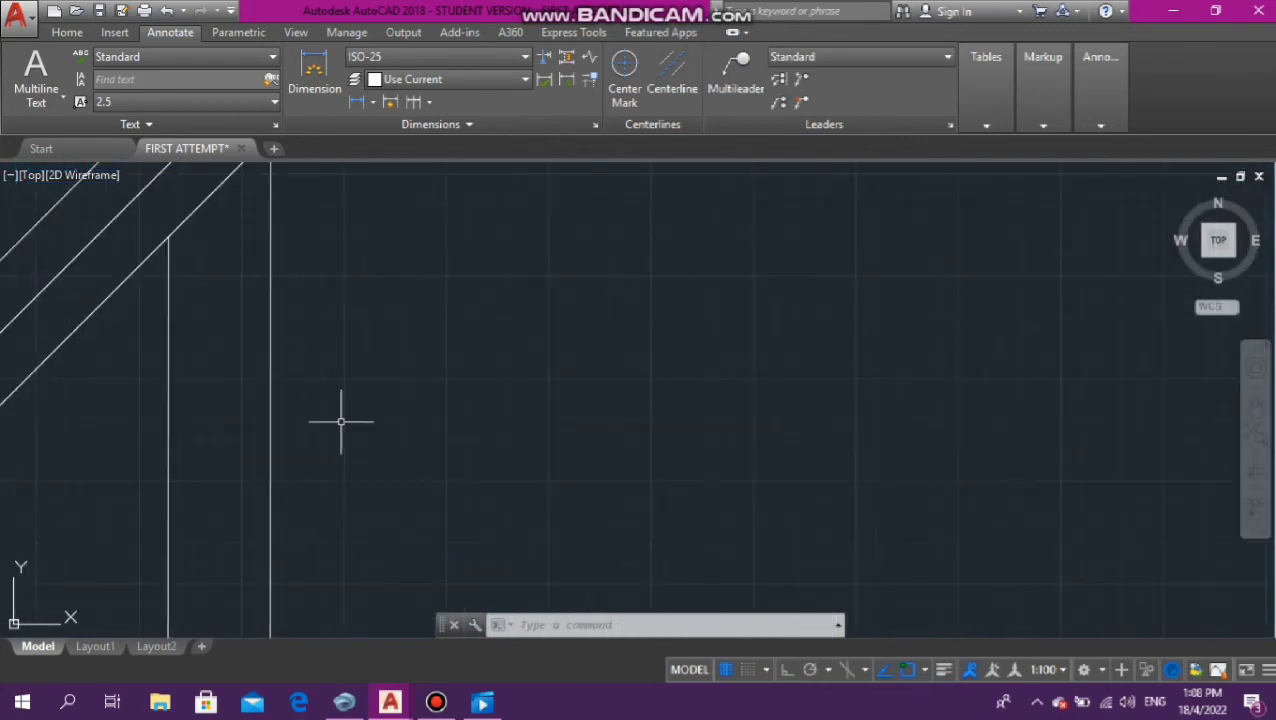
scroll(336, 410, down, 4)
scroll(517, 315, down, 5)
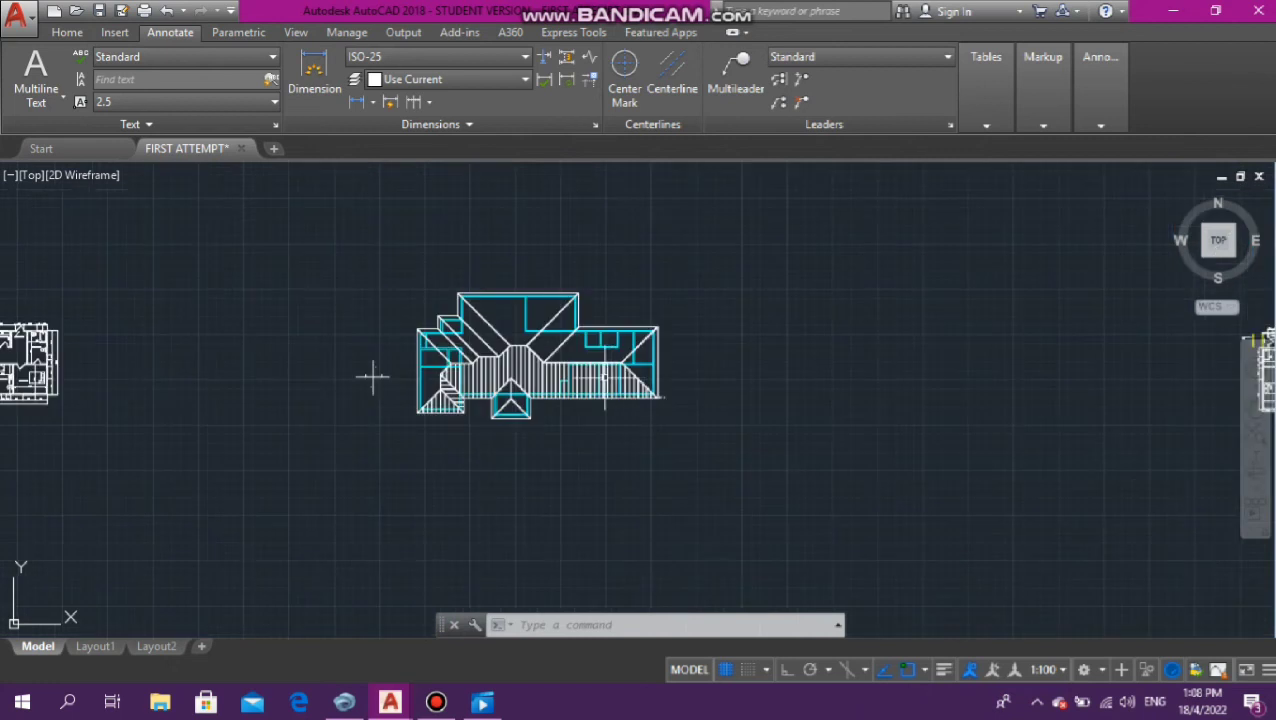
Erase the two surplus short rafter pairs beyond the main roof's lower-right eaves corner
scroll(662, 395, up, 5)
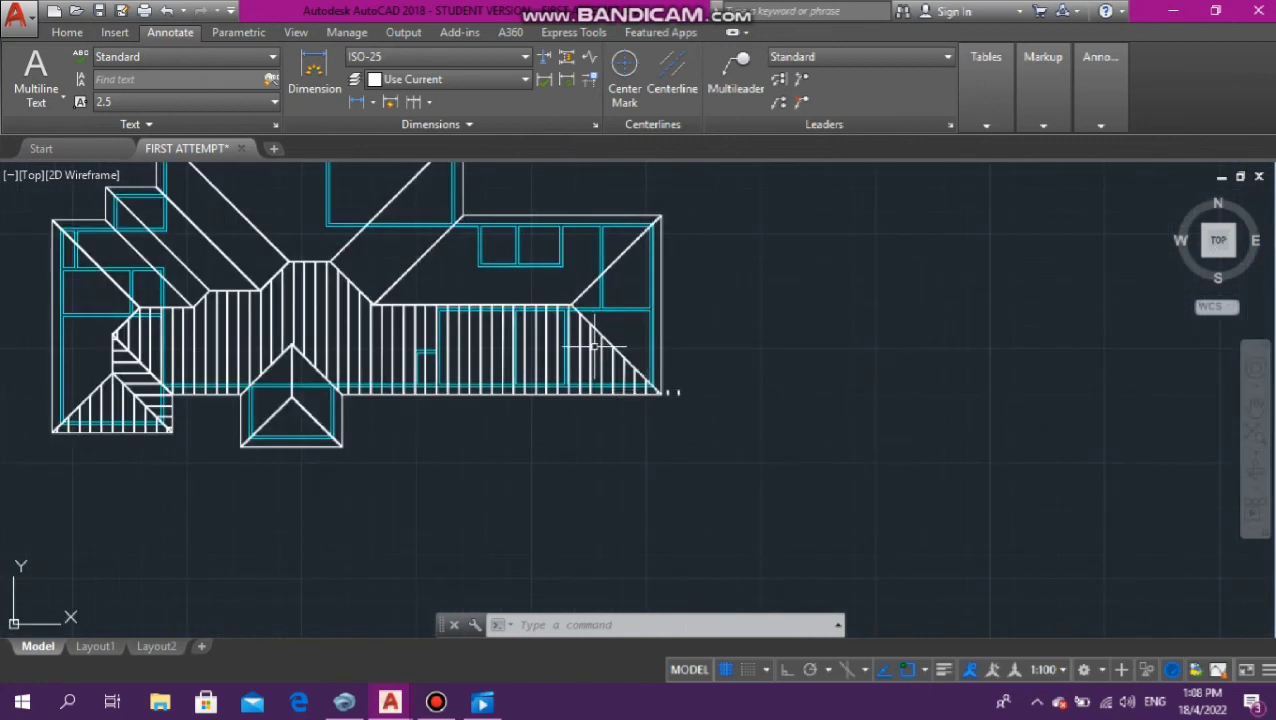
click(610, 384)
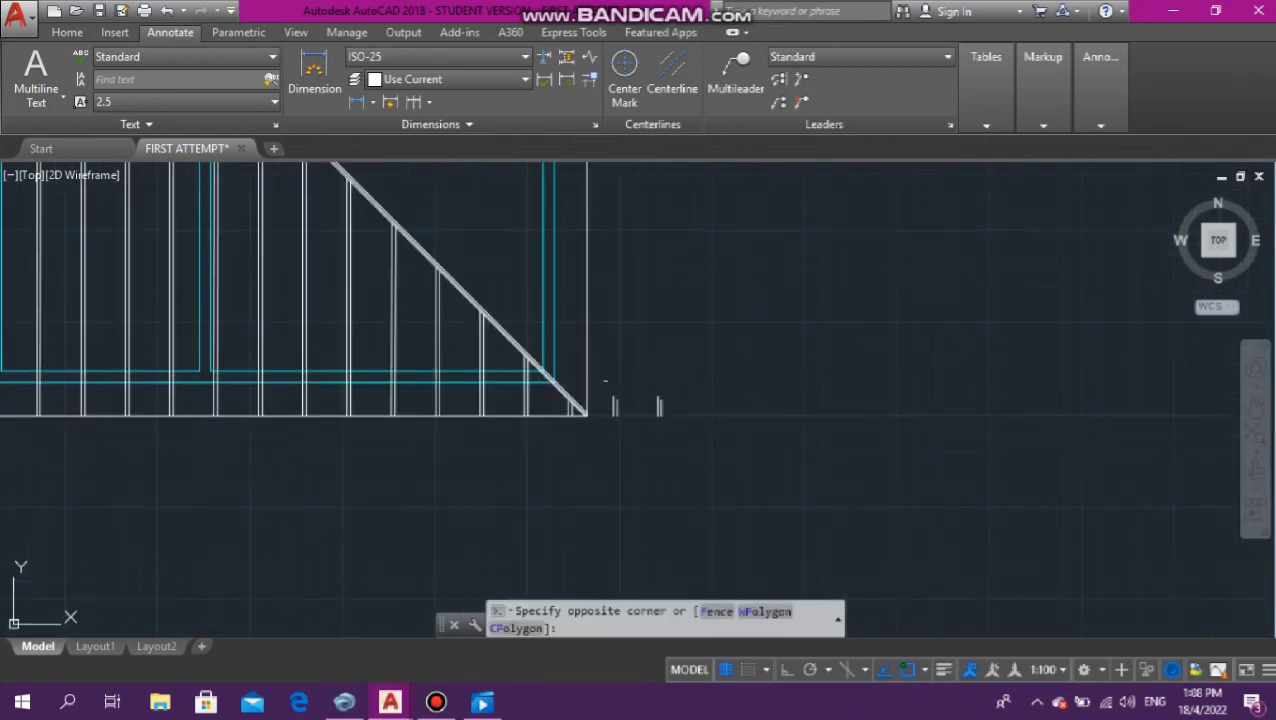
click(782, 440)
key(Delete)
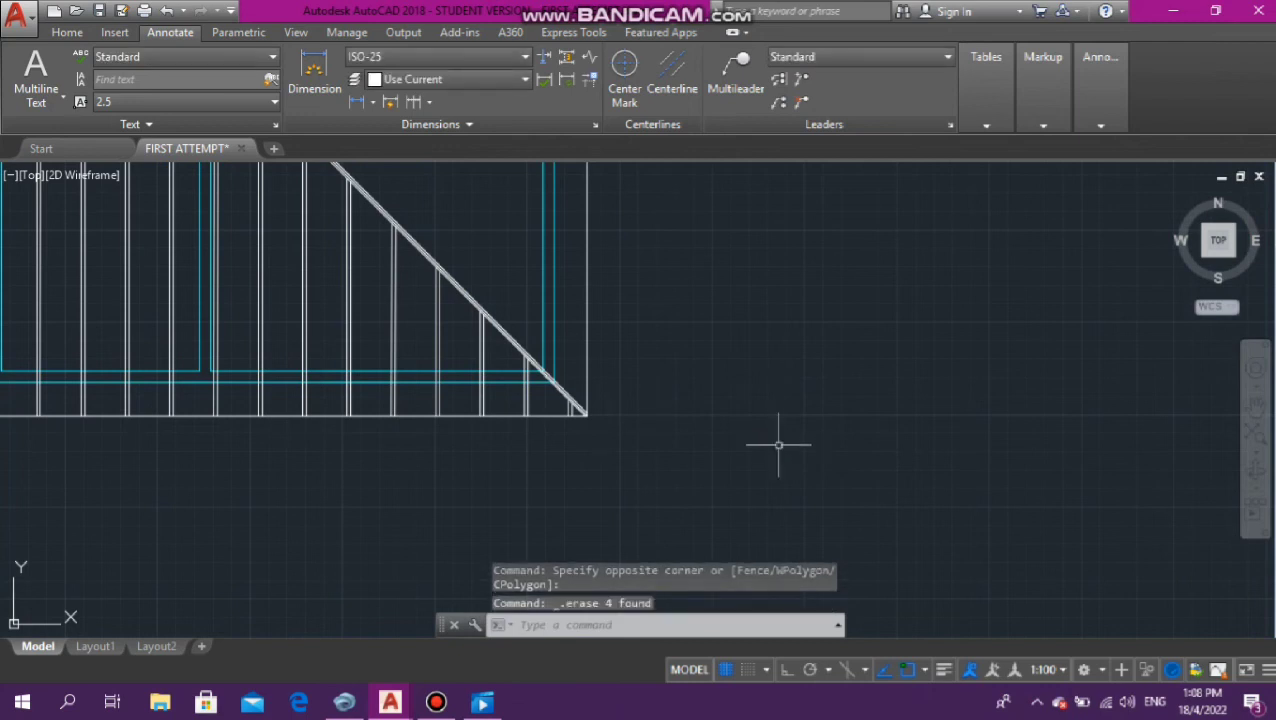
With ortho on, draw a horizontal line from the lower corner of the main ridge's right end to the right eaves line
scroll(575, 428, down, 5)
scroll(555, 302, up, 5)
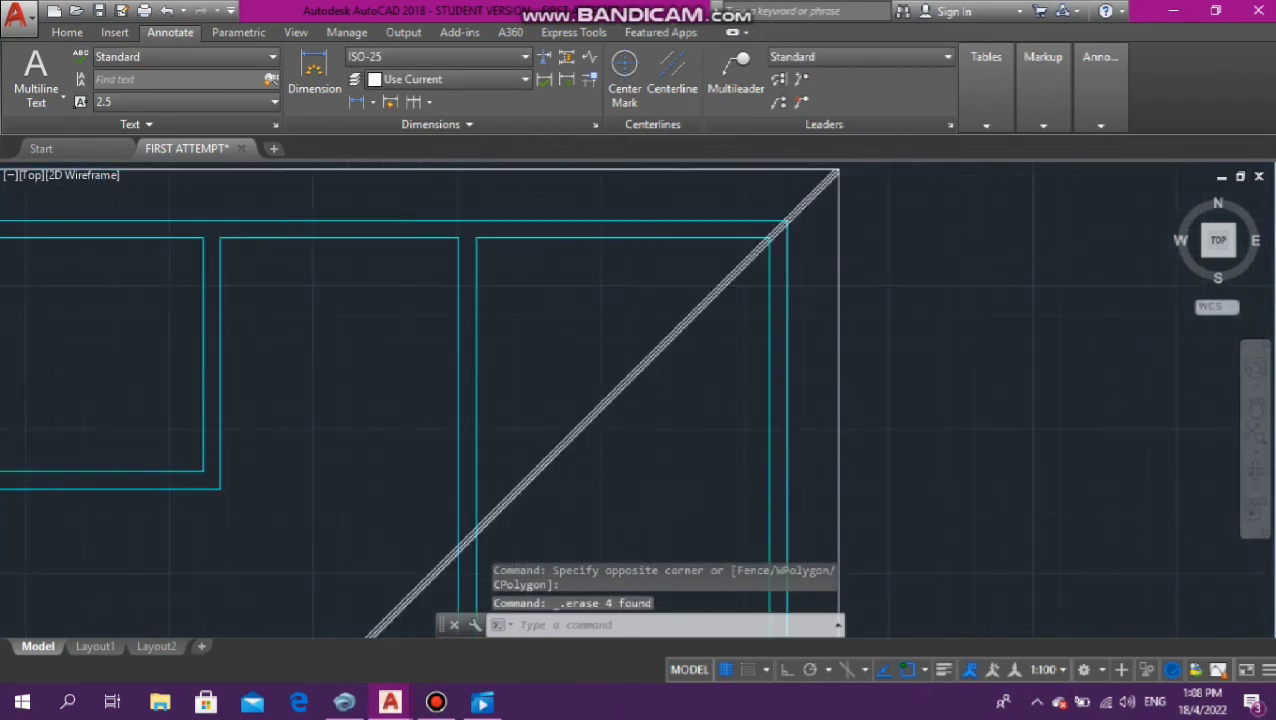
scroll(555, 302, down, 5)
scroll(453, 440, up, 5)
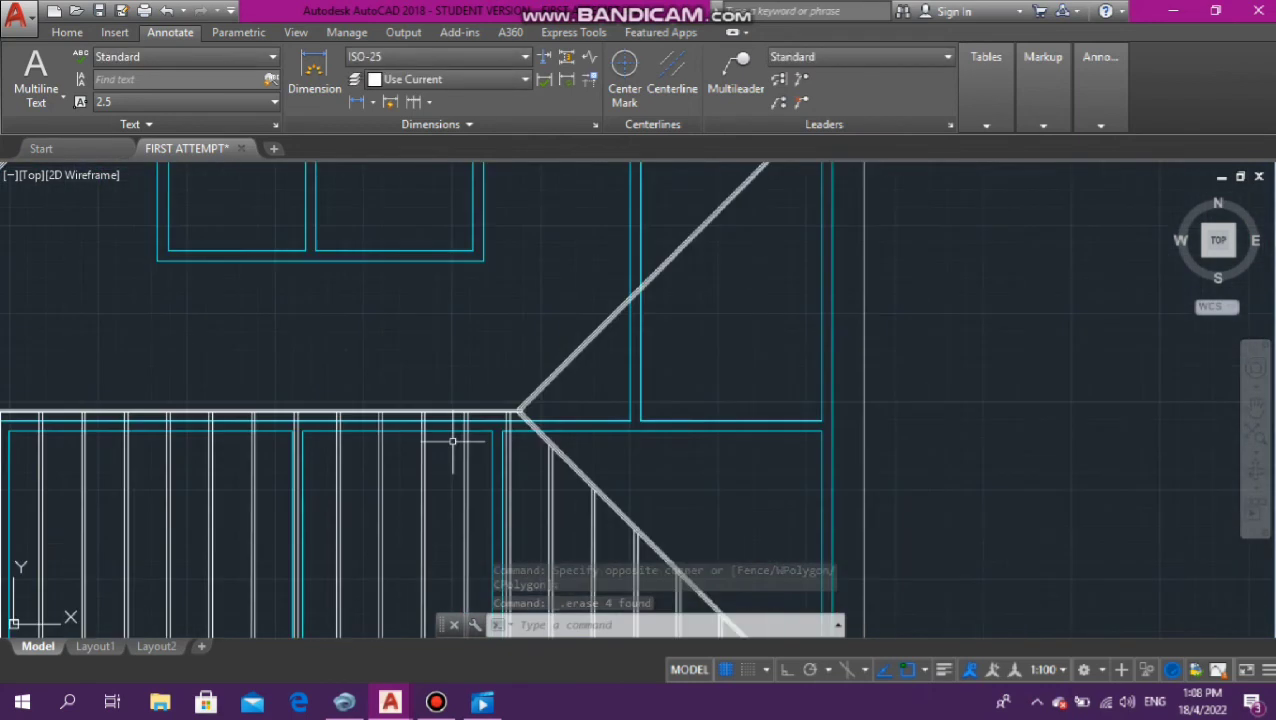
scroll(533, 407, up, 4)
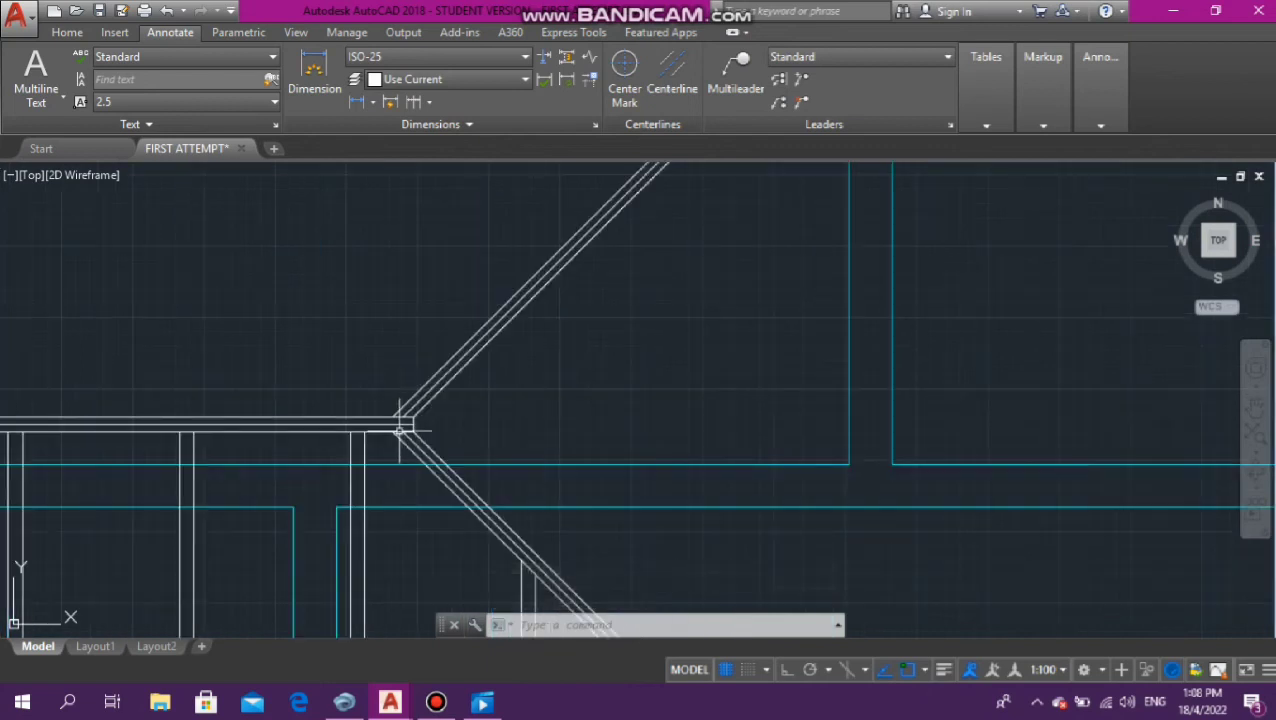
click(67, 32)
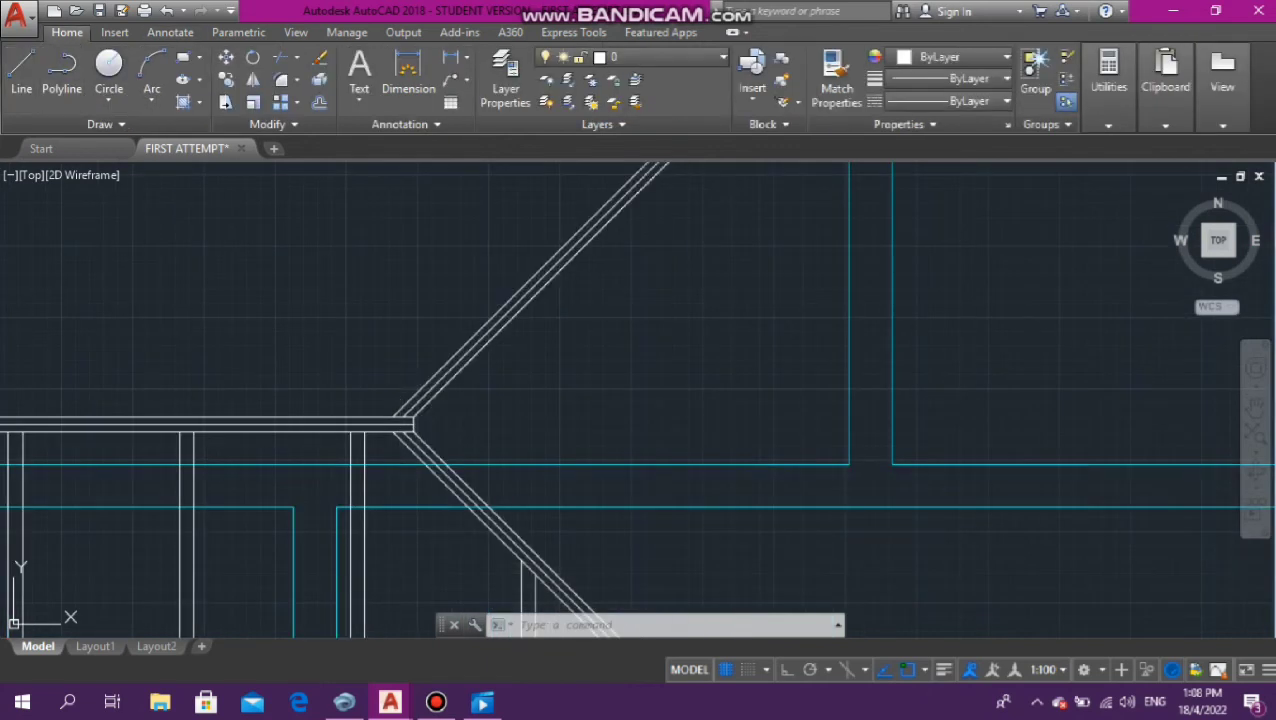
click(21, 70)
scroll(412, 440, up, 2)
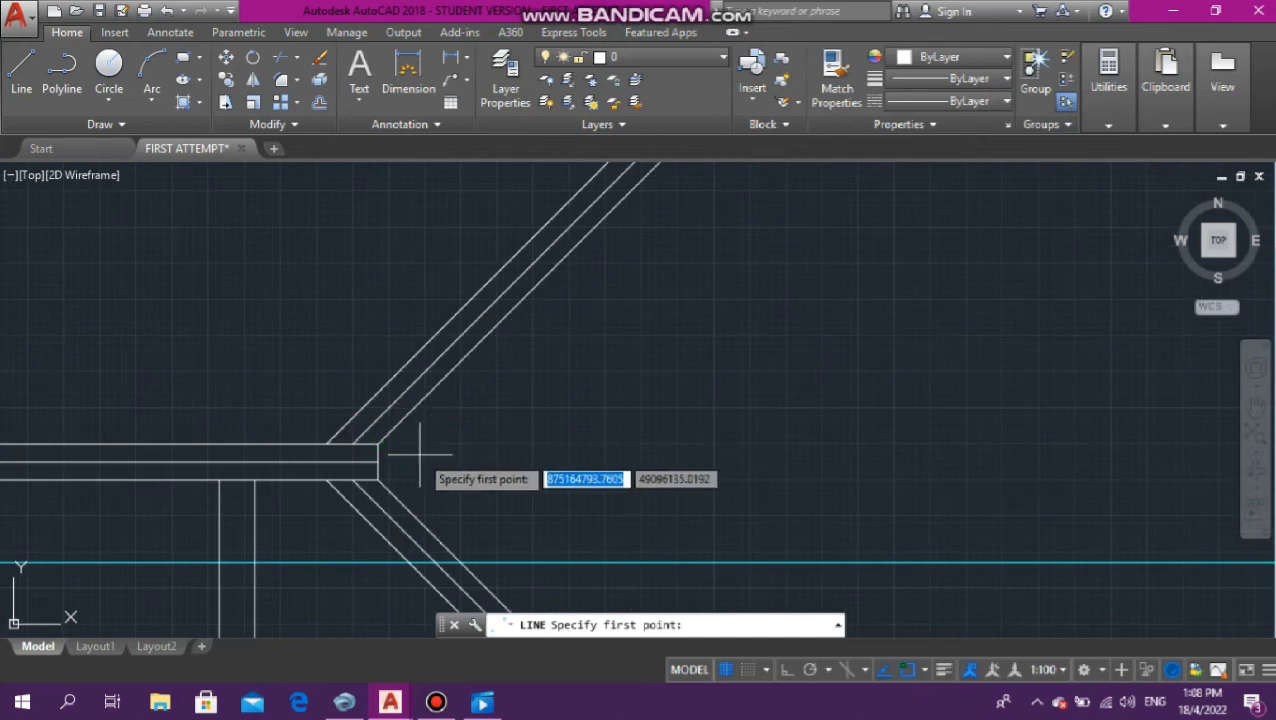
click(378, 481)
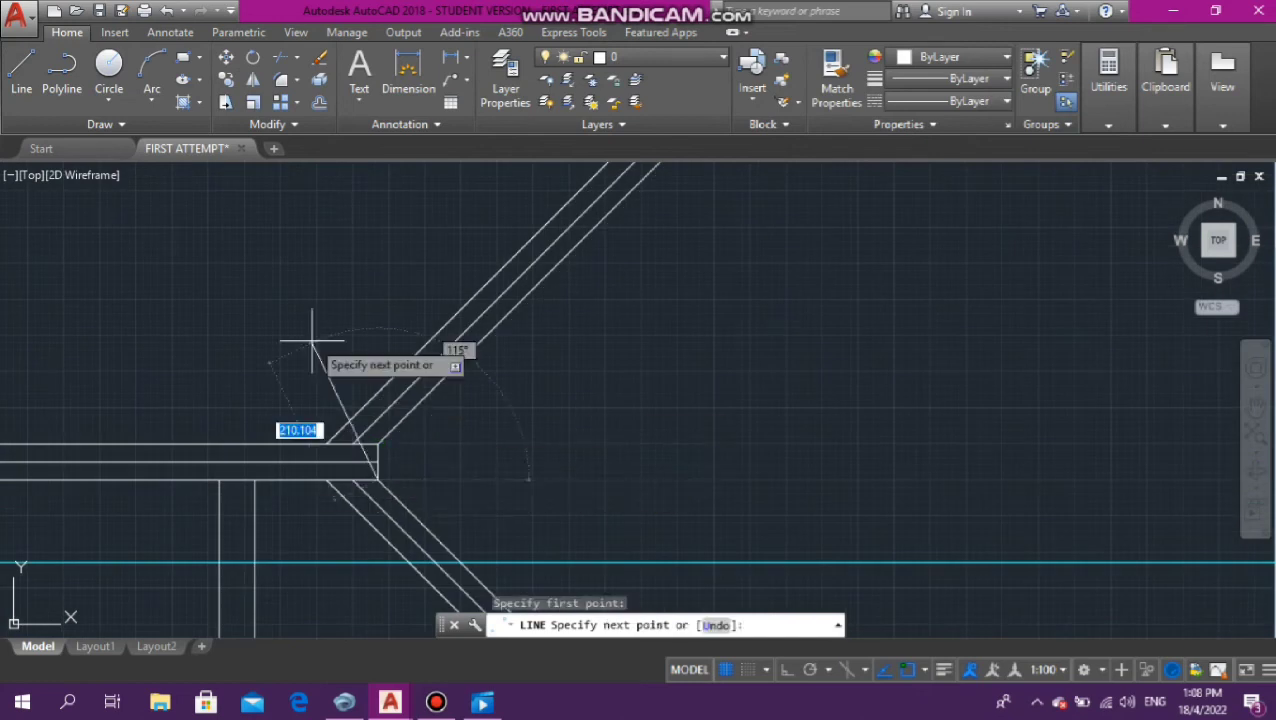
scroll(308, 341, down, 2)
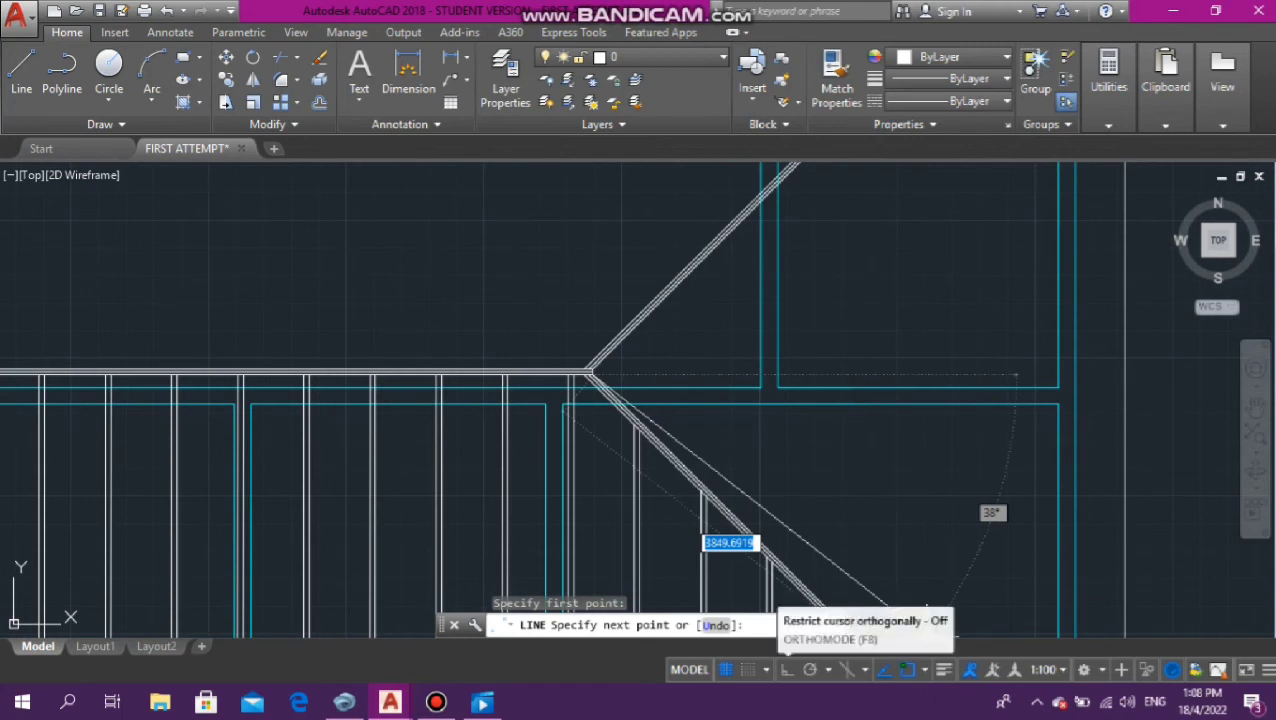
click(787, 669)
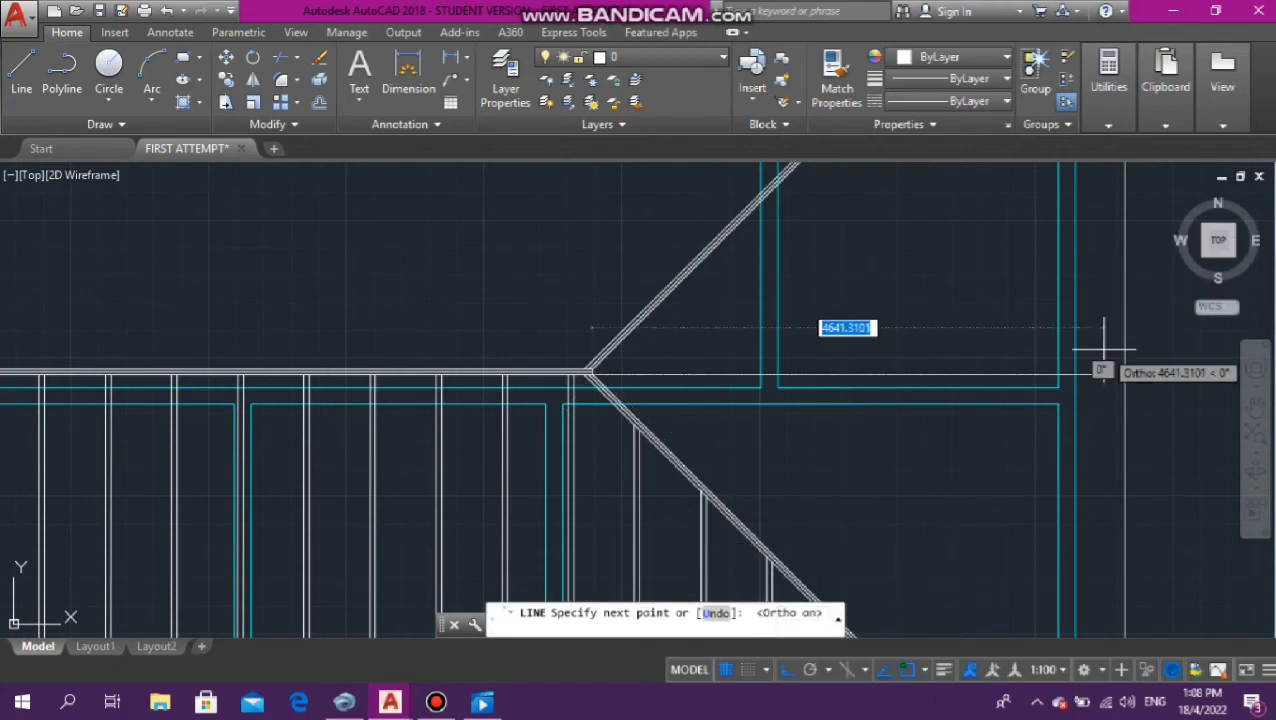
click(1122, 375)
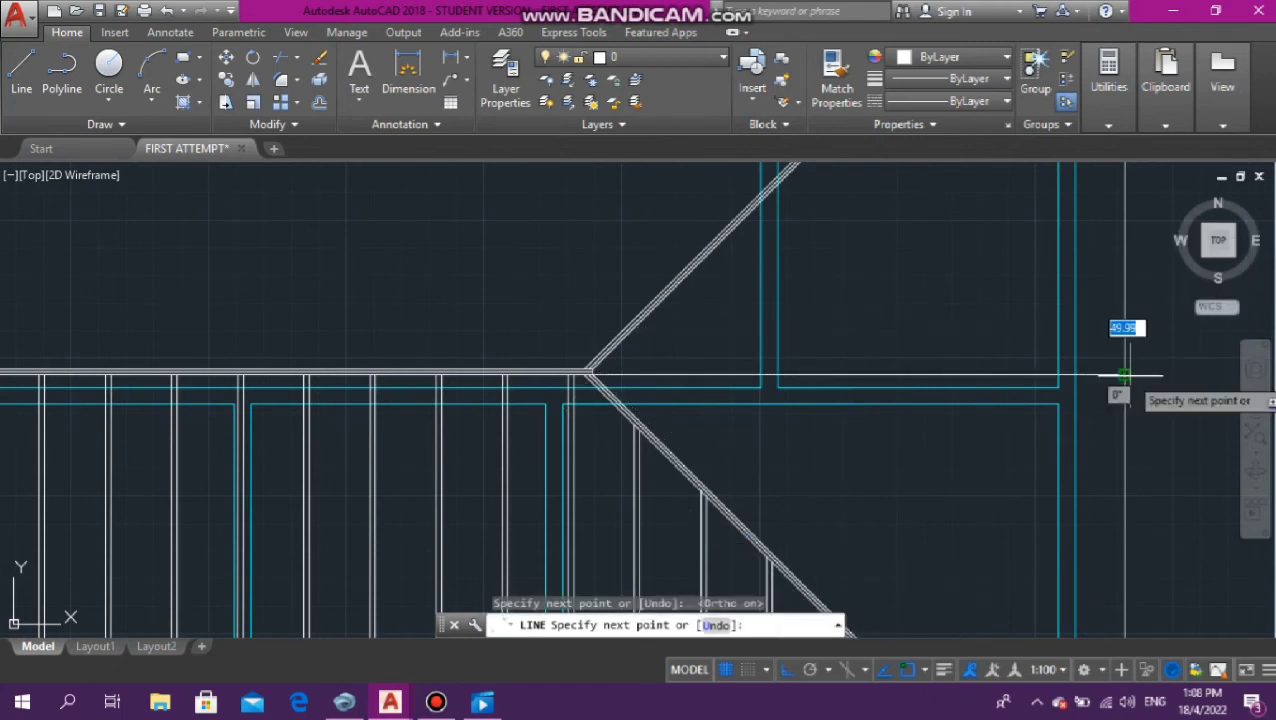
key(Escape)
key(Escape)
key(Escape)
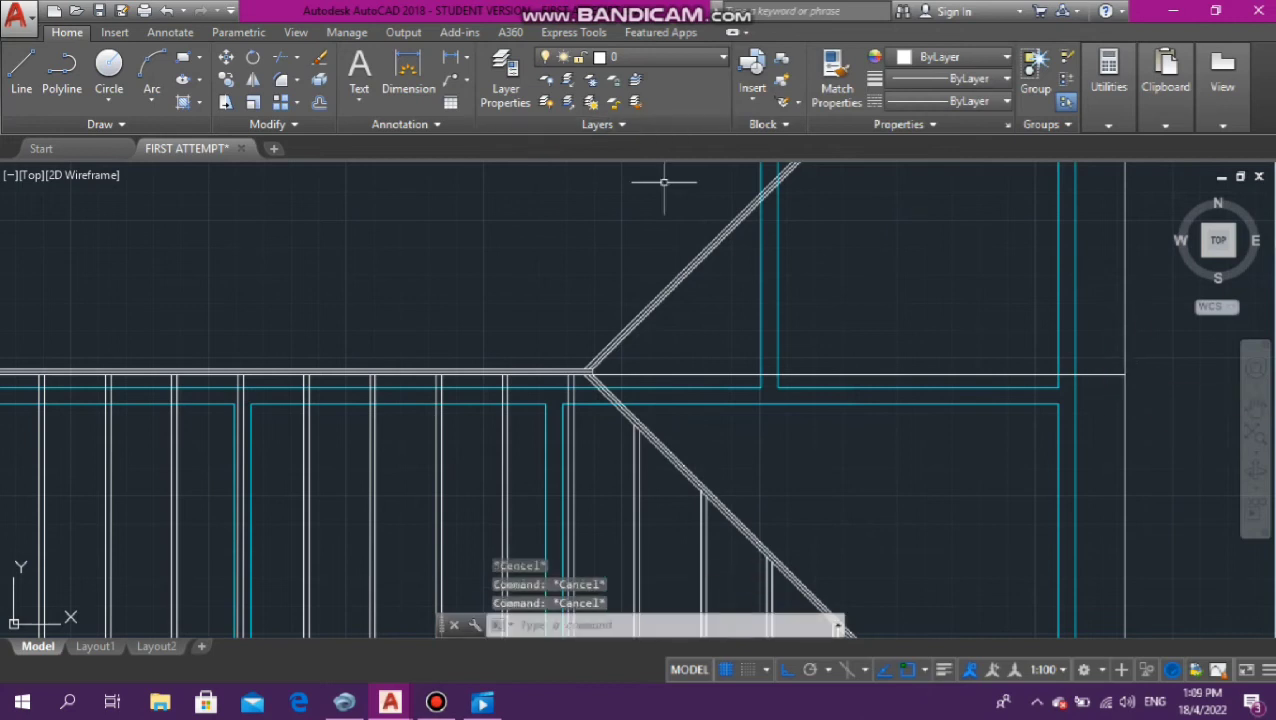
Draw a parallel horizontal line from the upper corner of the main ridge's right end to the right eaves line
key(Return)
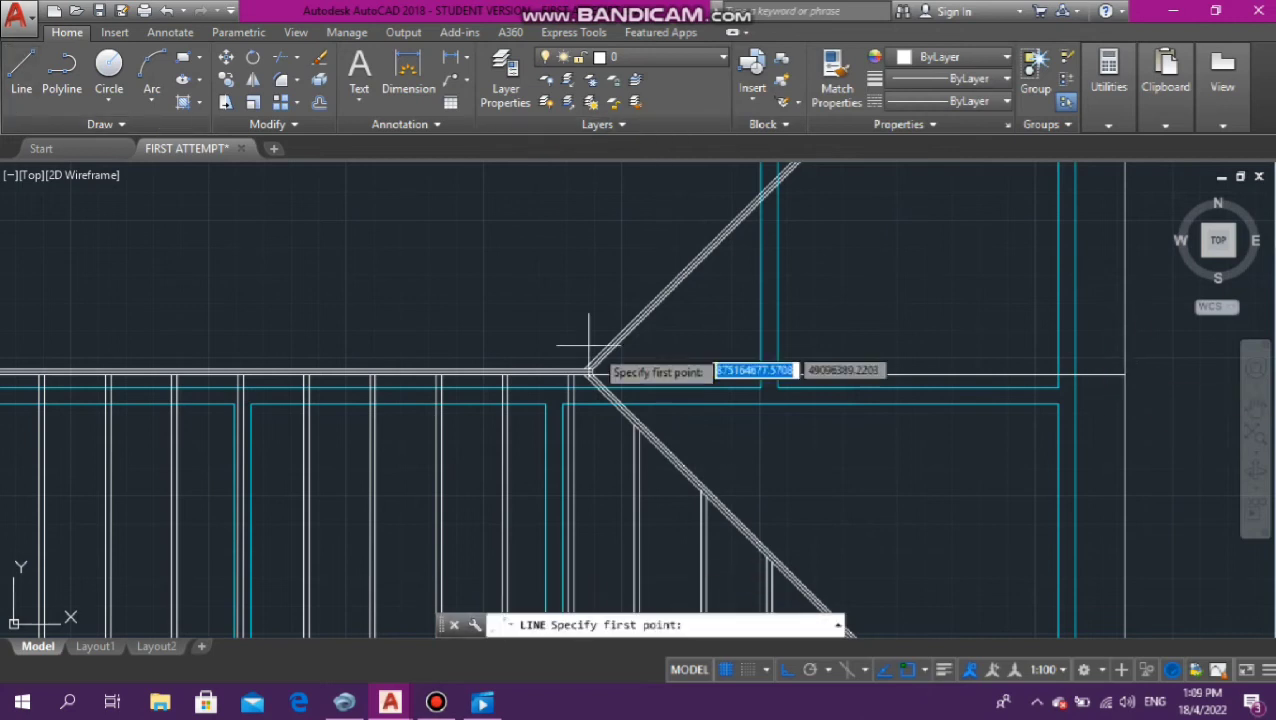
scroll(584, 352, up, 4)
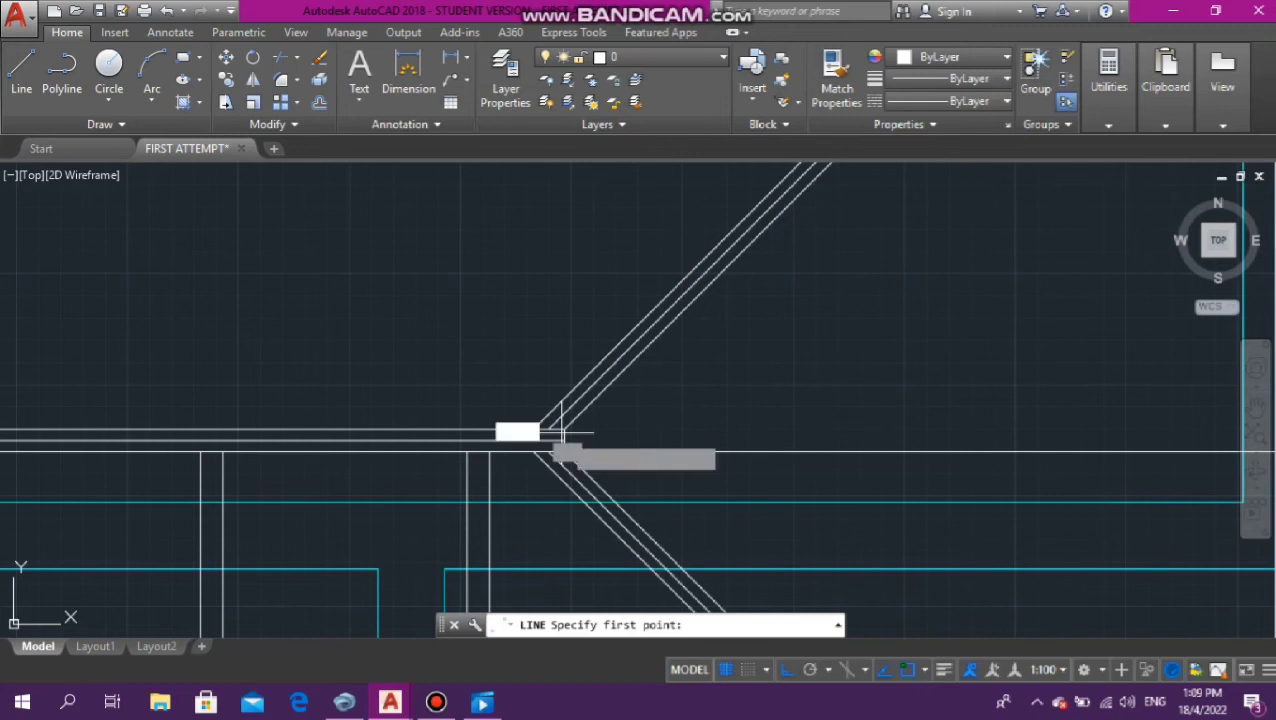
click(545, 437)
scroll(649, 333, down, 5)
scroll(860, 340, up, 5)
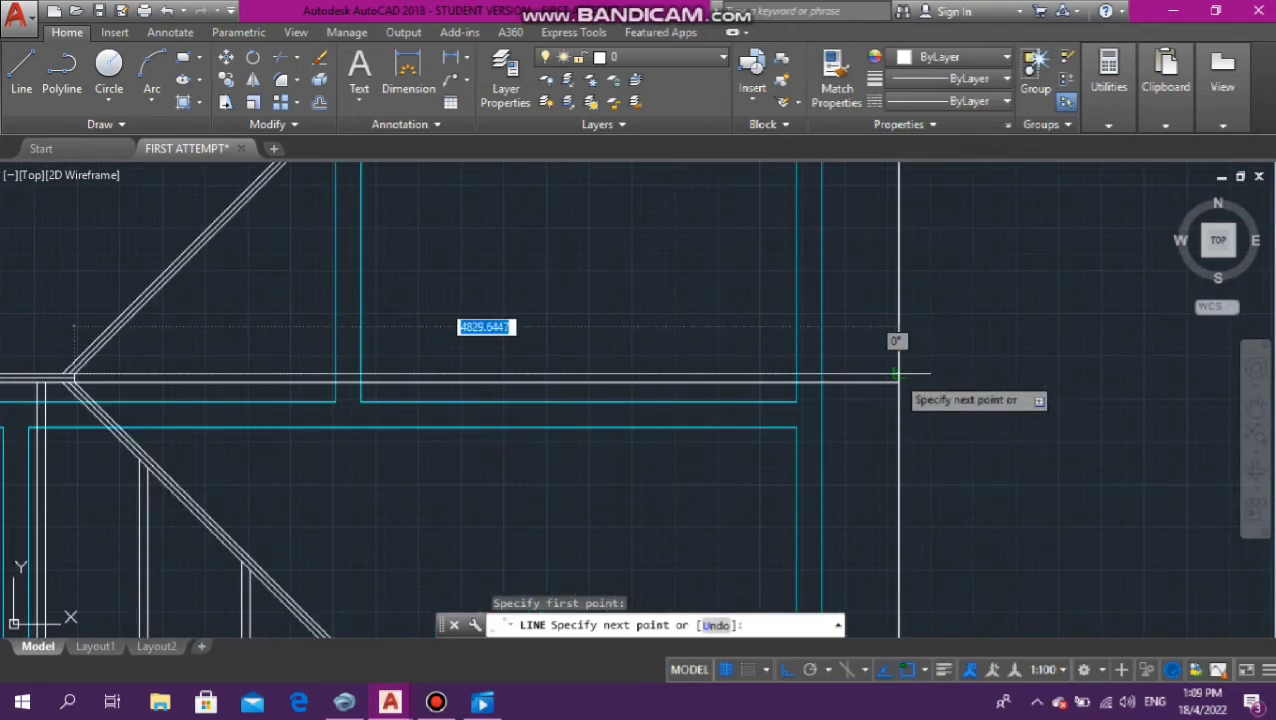
key(Escape)
key(Escape)
key(Escape)
scroll(795, 305, down, 4)
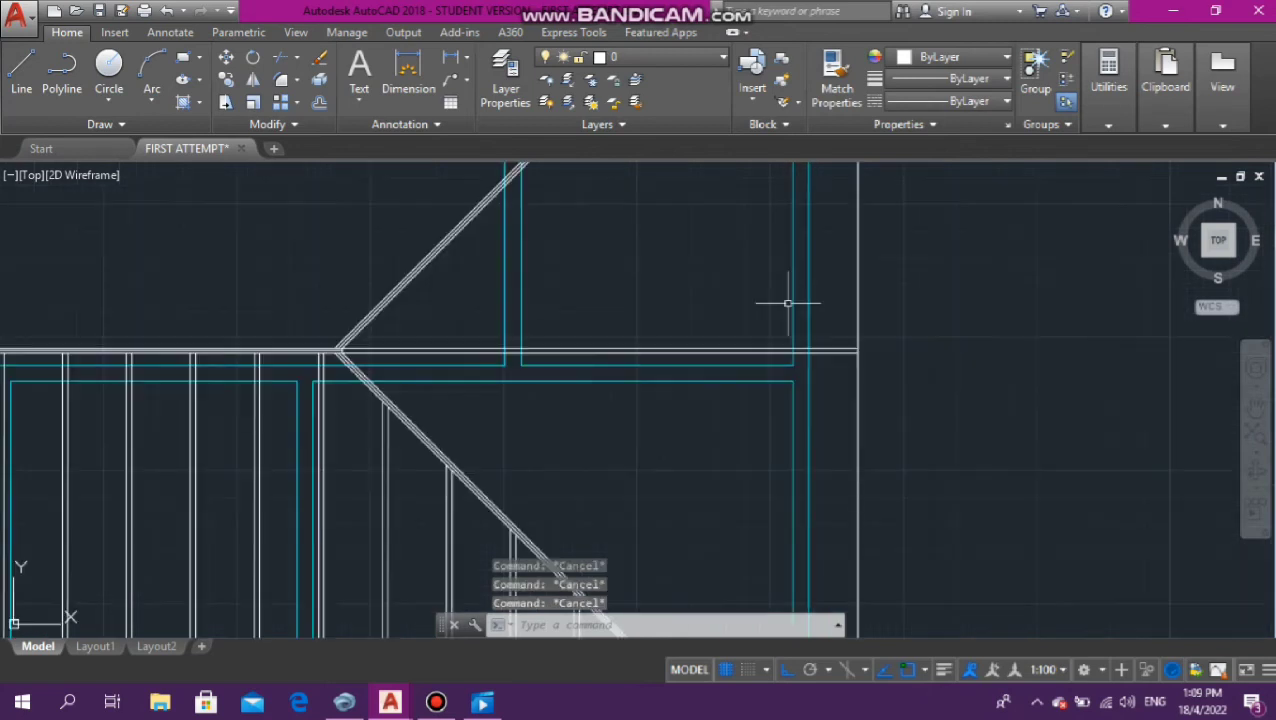
scroll(740, 320, up, 3)
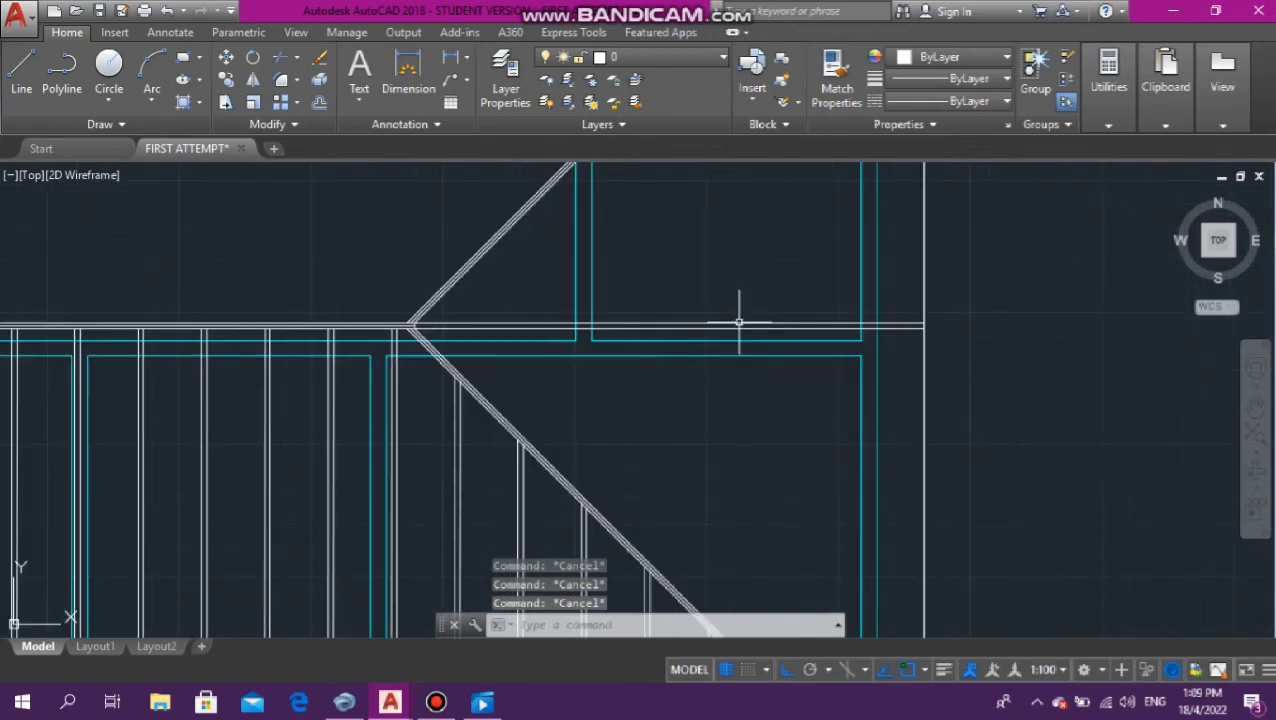
Array the pair of horizontal rafter lines at the main ridge's right end upward in 10 rows and 1 column with a 600 row offset
scroll(738, 322, up, 3)
click(723, 259)
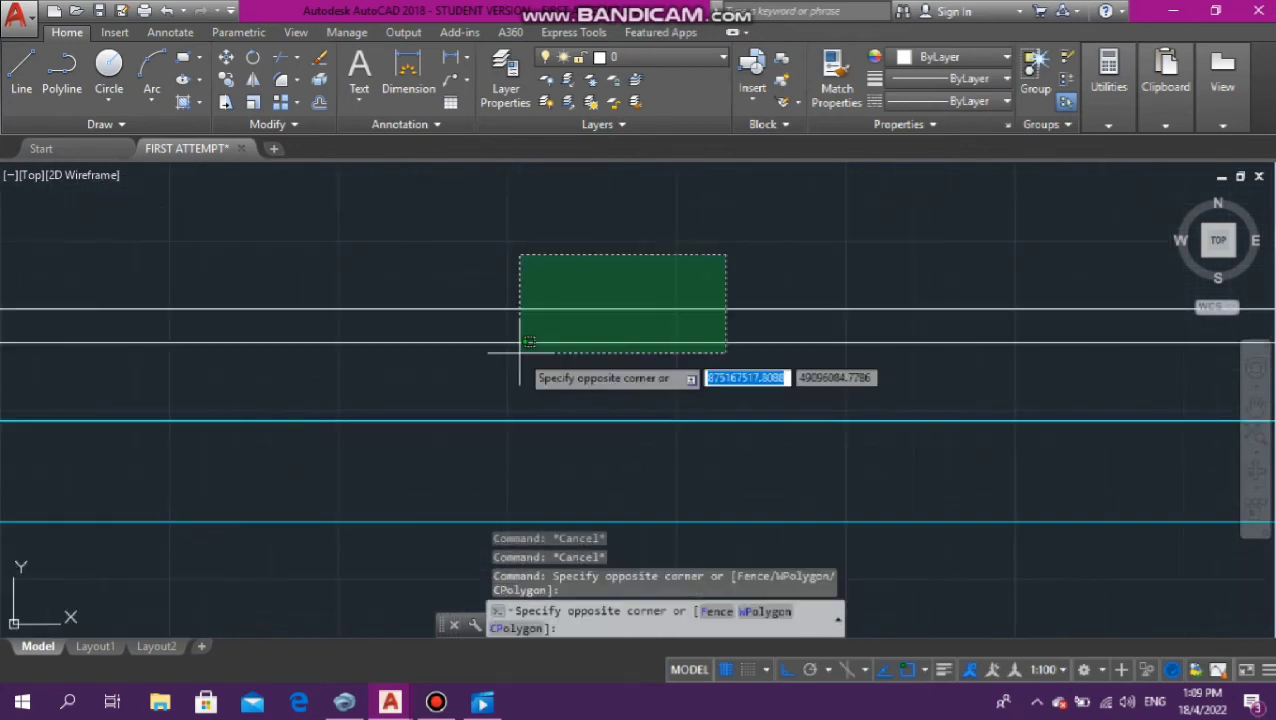
click(528, 342)
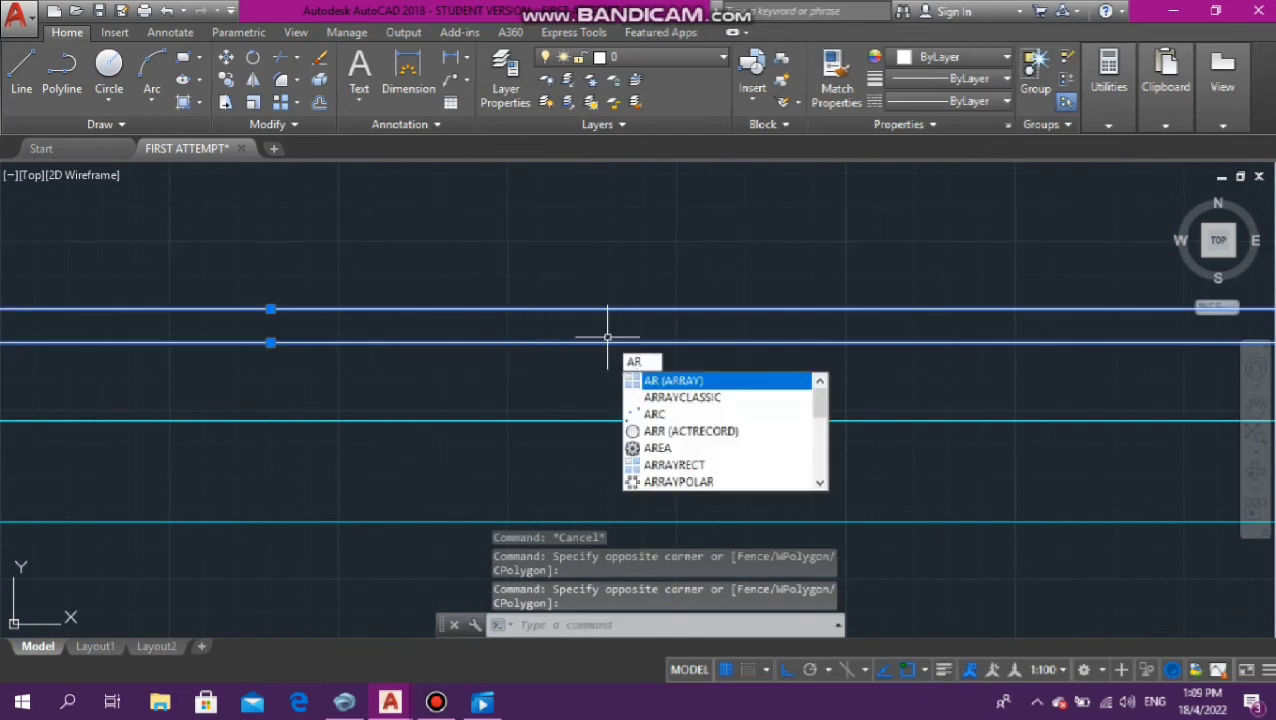
key(Down)
key(Return)
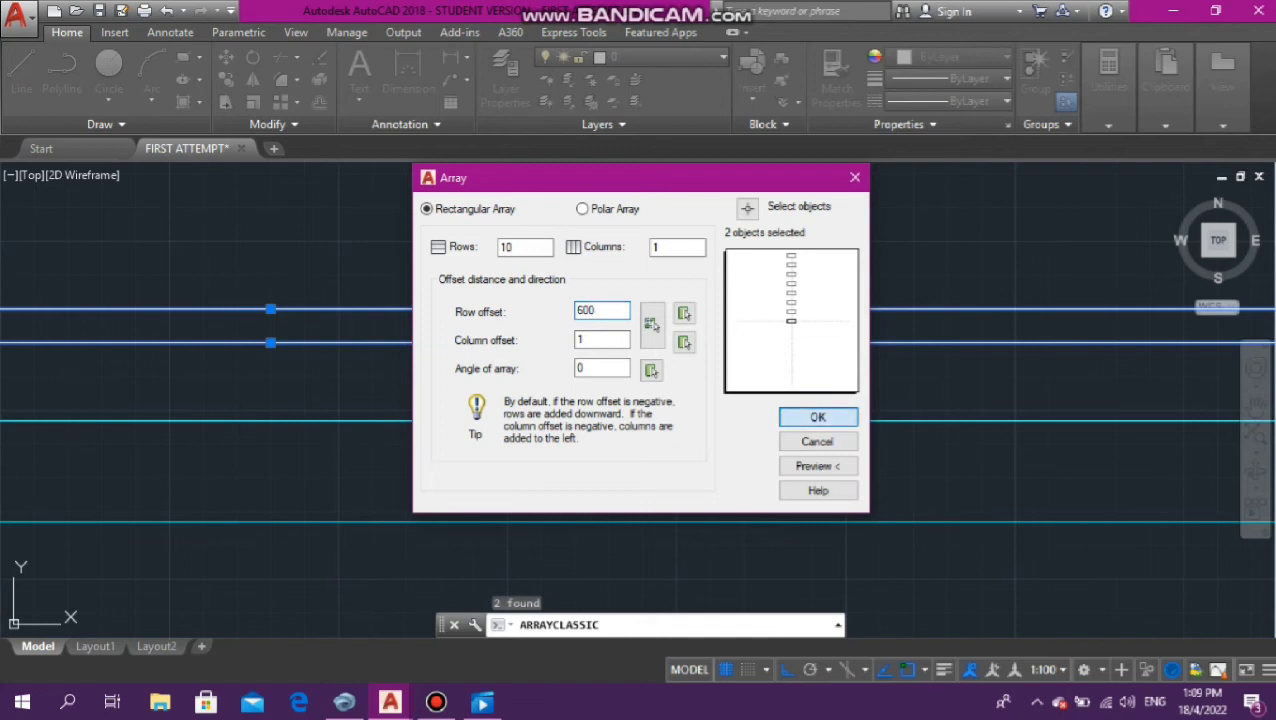
click(818, 417)
scroll(620, 310, down, 5)
scroll(620, 300, down, 3)
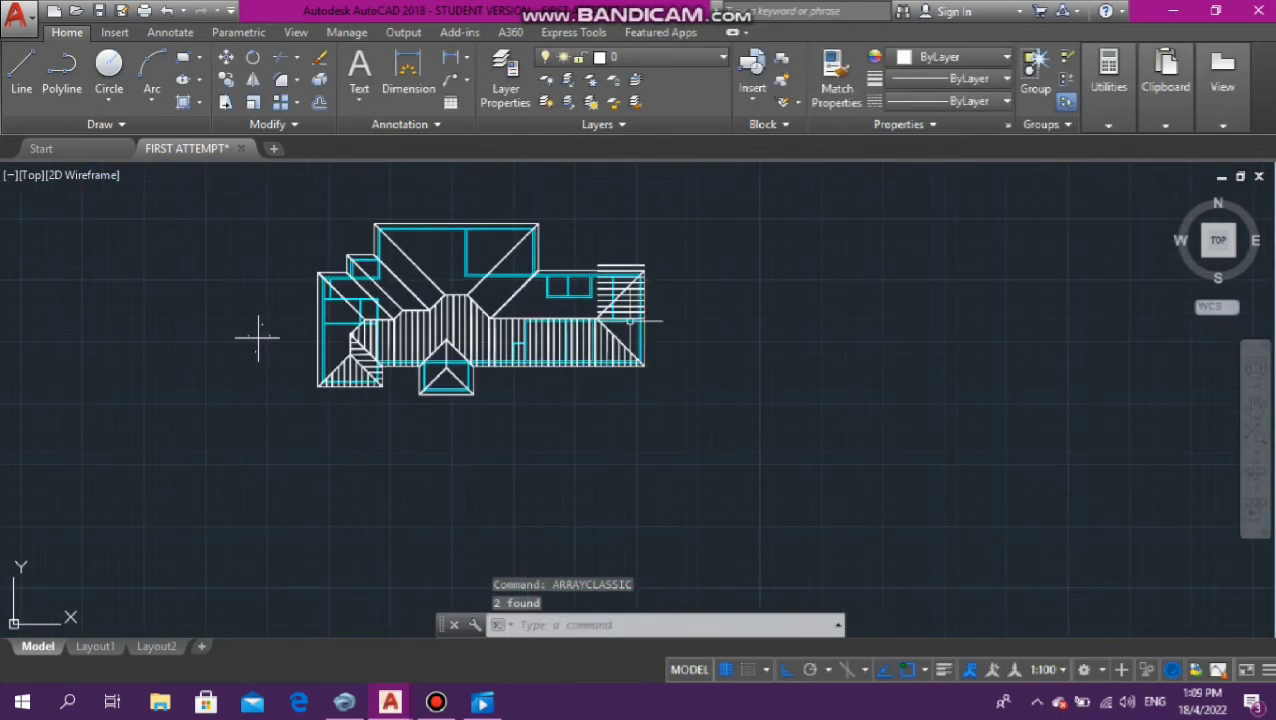
Array the same horizontal rafter pair at the ridge end downward in 10 rows and 1 column with a -600 row offset
scroll(630, 321, up, 5)
scroll(630, 321, down, 3)
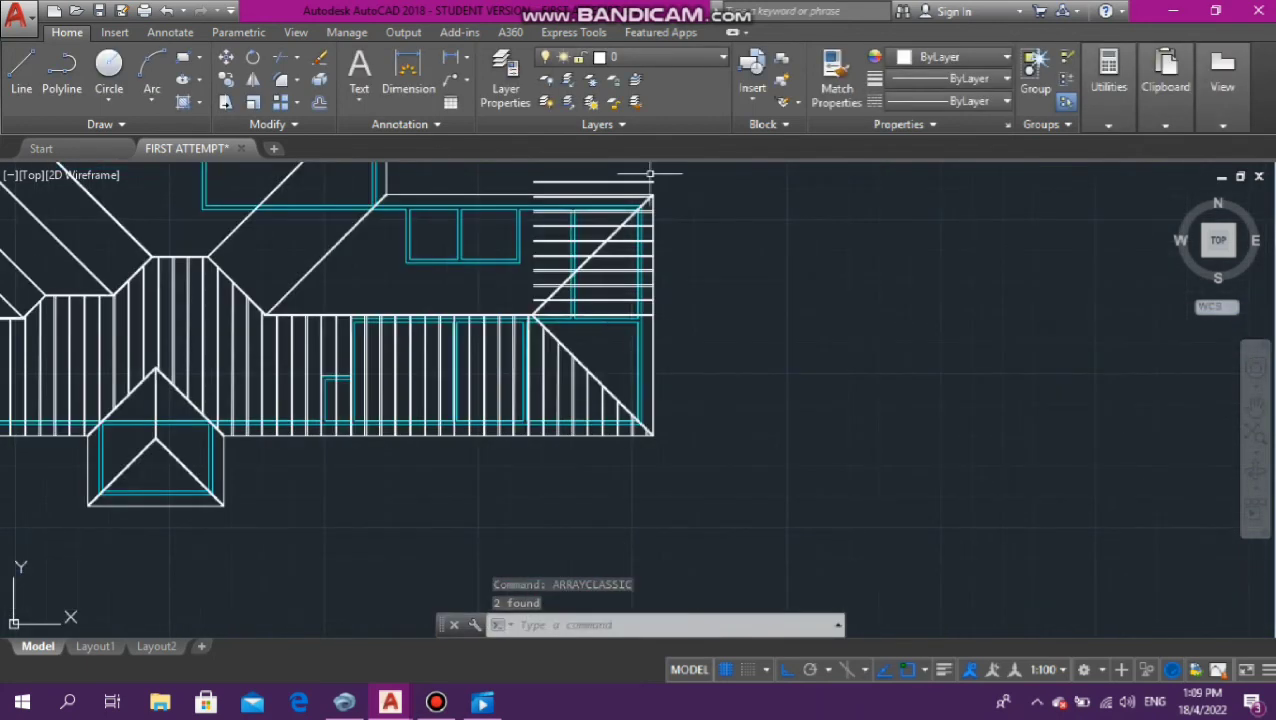
scroll(649, 171, up, 5)
scroll(639, 200, down, 3)
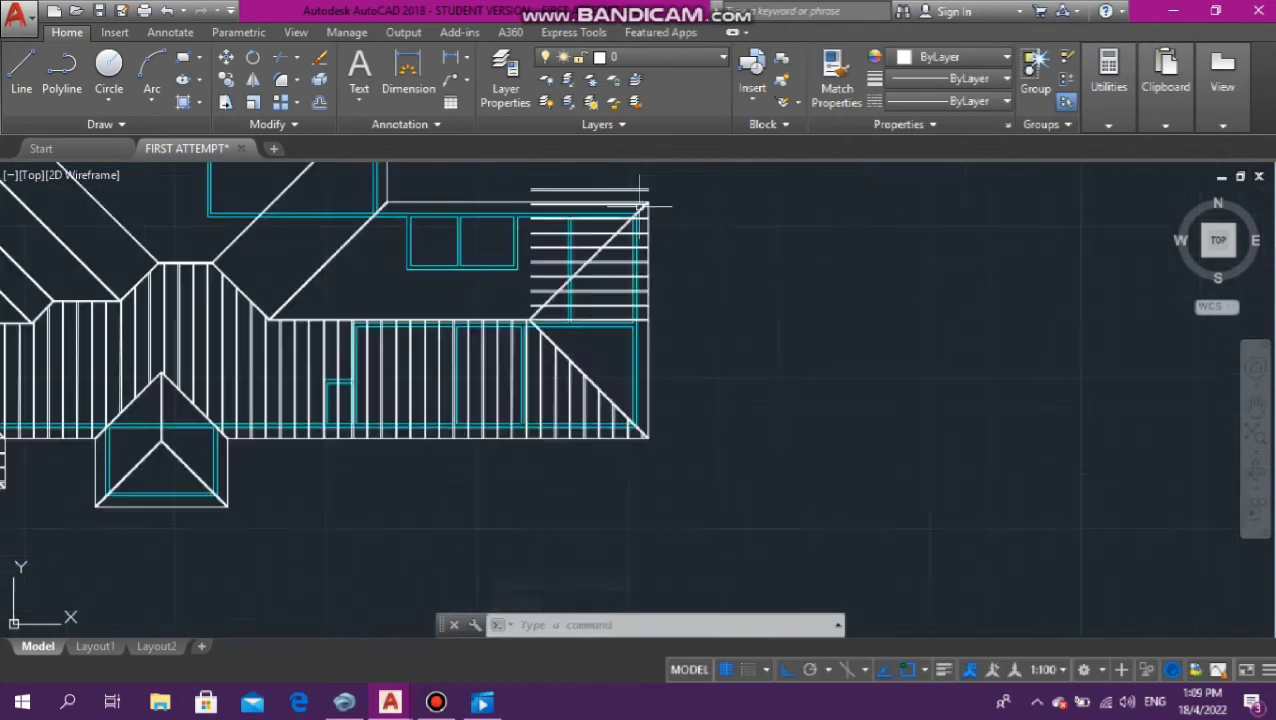
scroll(641, 205, up, 4)
scroll(640, 210, down, 2)
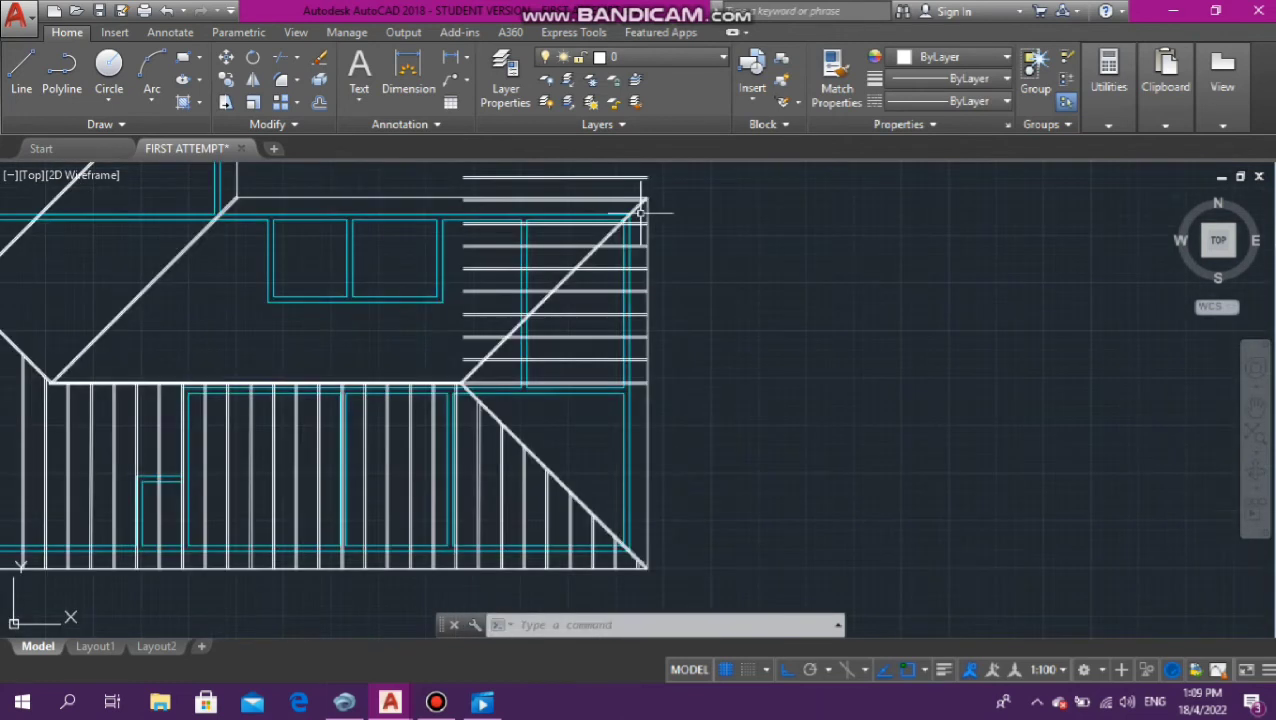
right_click(805, 316)
click(880, 330)
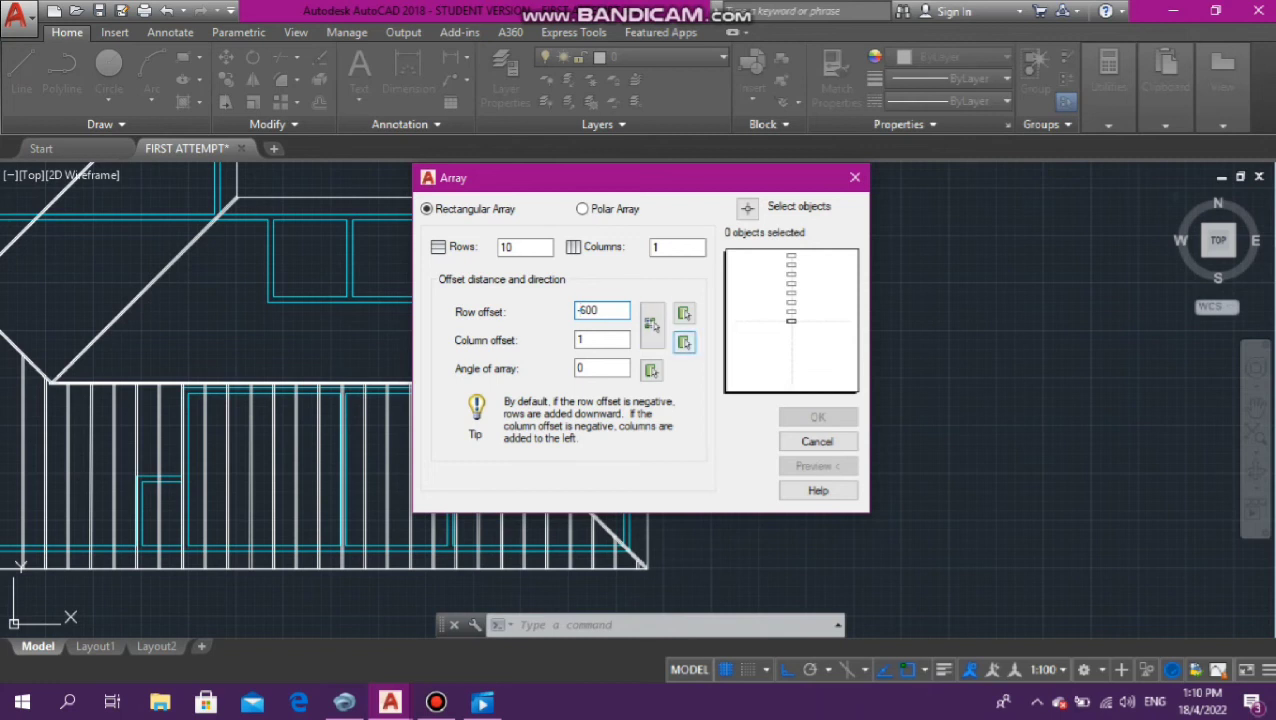
text(-)
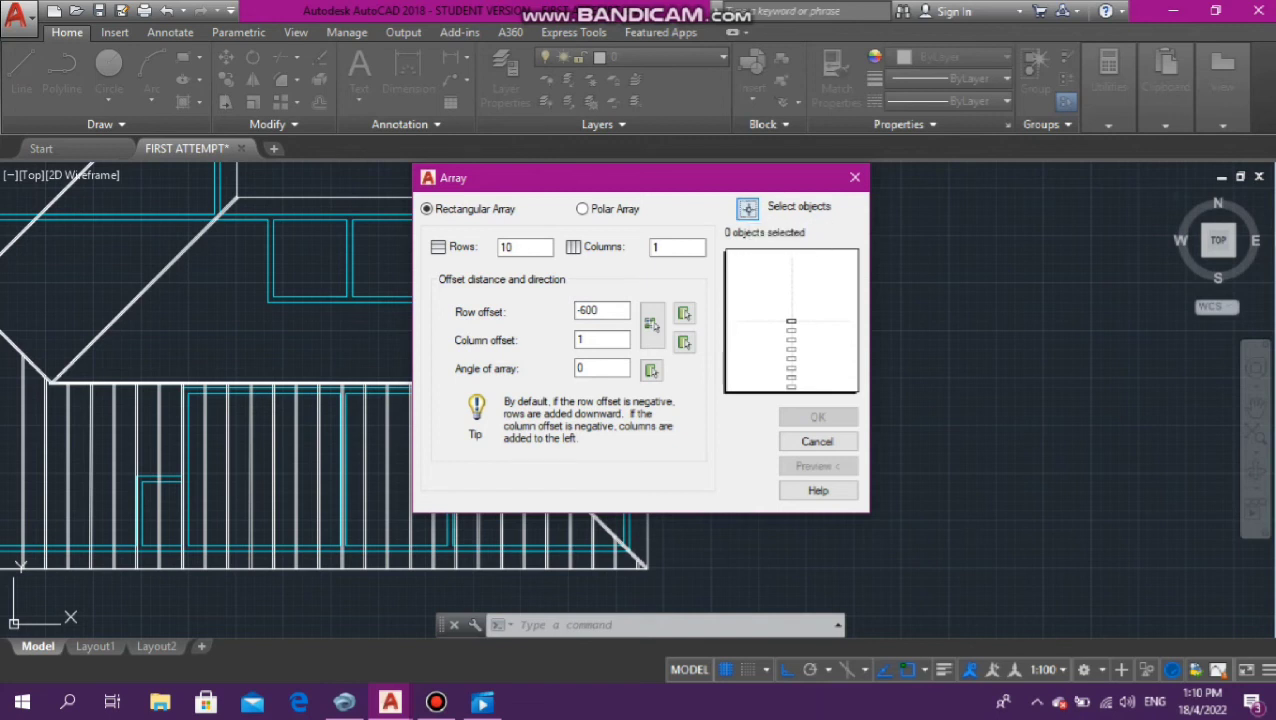
click(747, 207)
scroll(592, 383, up, 5)
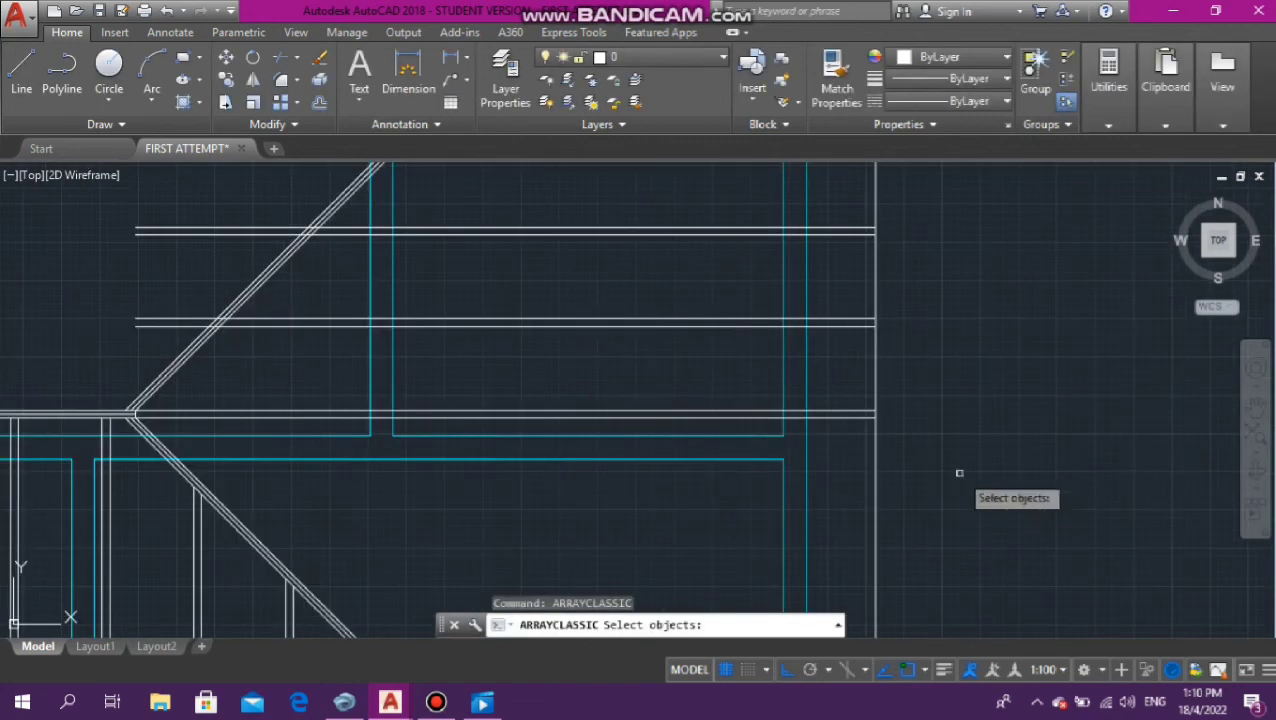
click(857, 441)
click(835, 385)
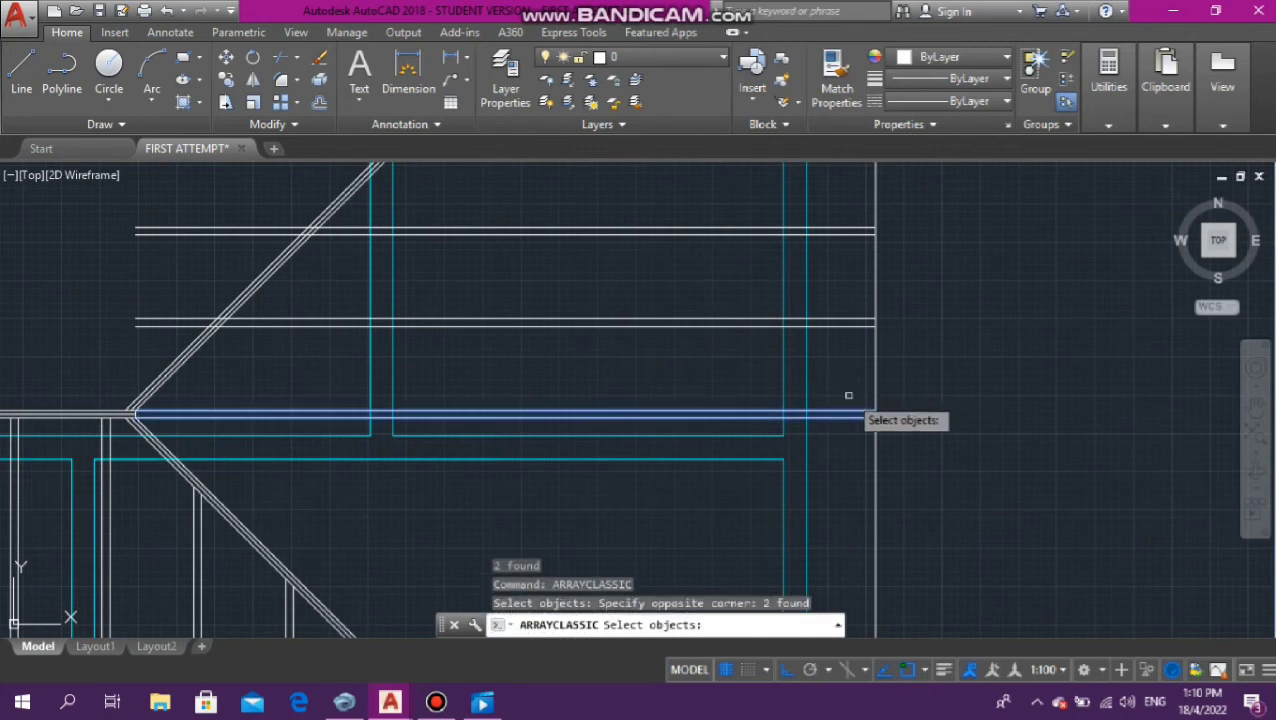
key(Return)
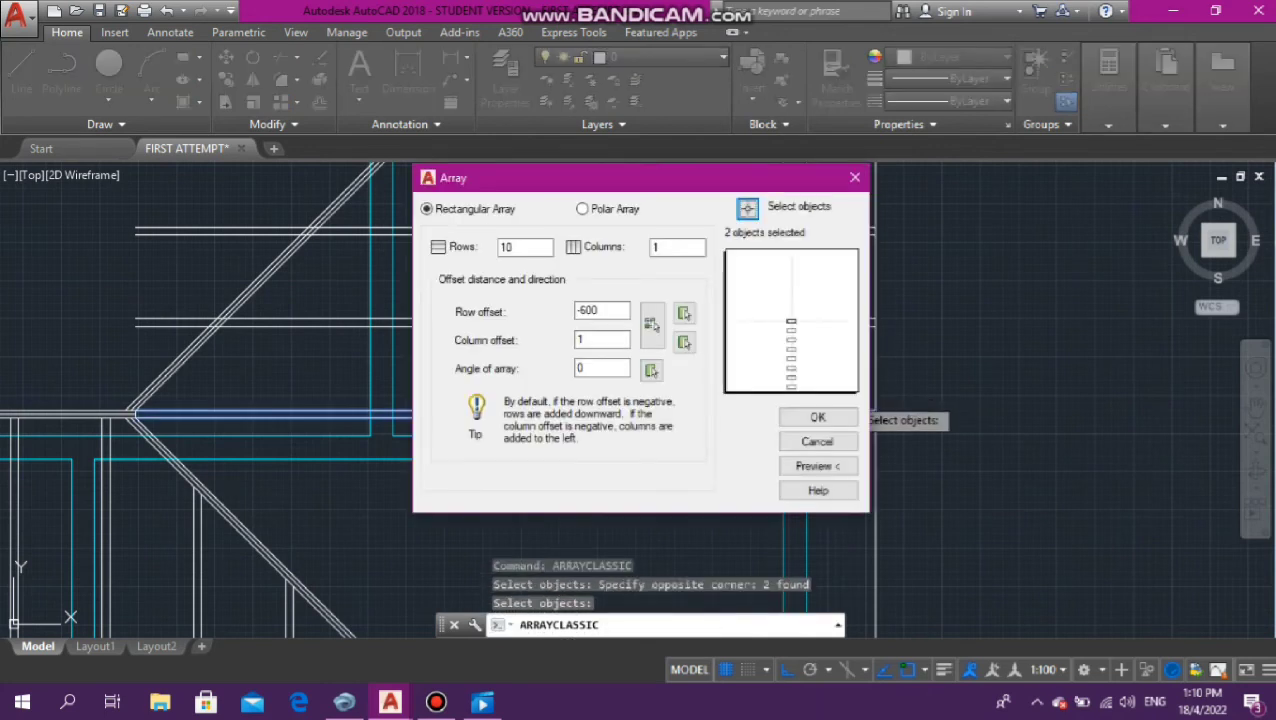
click(817, 418)
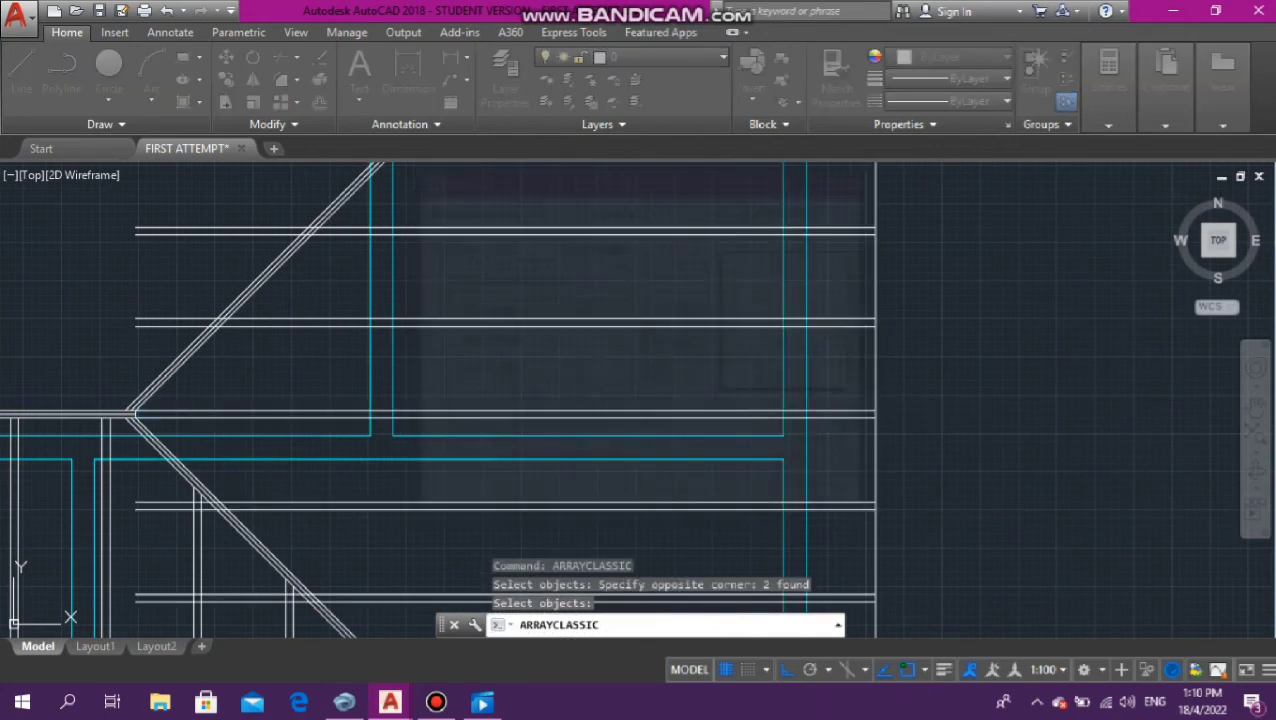
scroll(800, 320, down, 3)
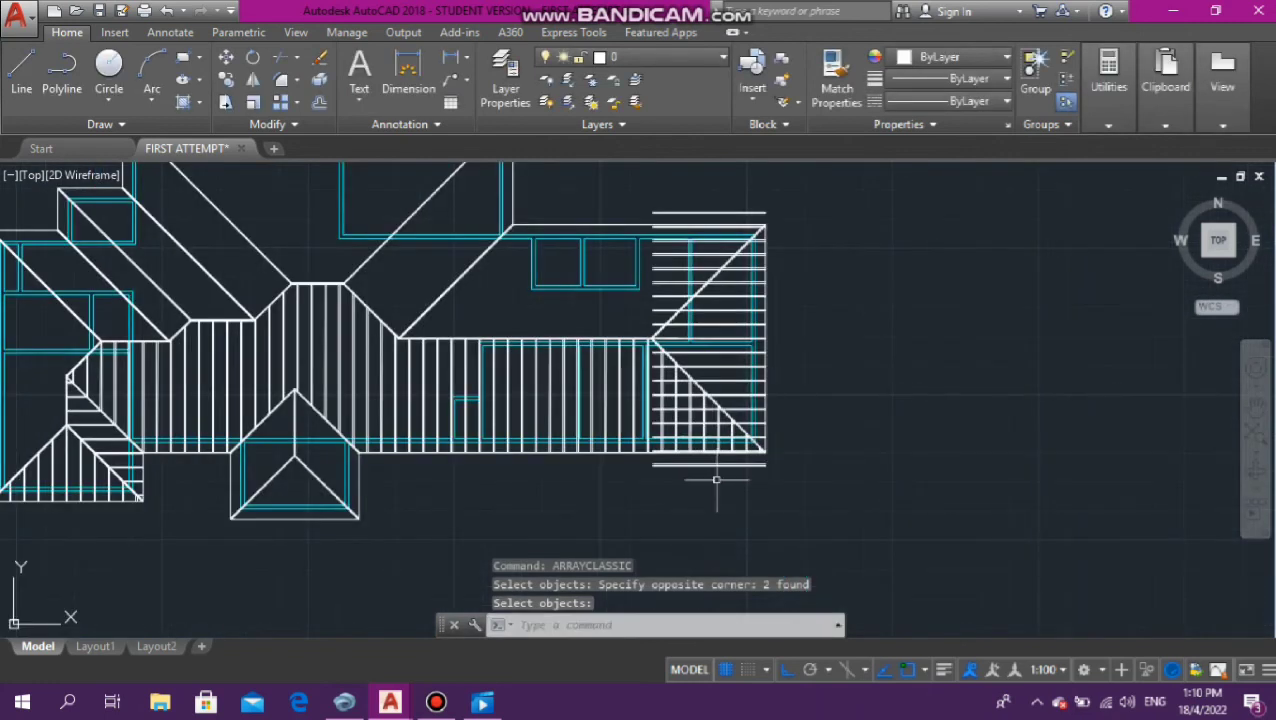
Erase the surplus horizontal rafter pairs lying below the front eaves and above the rear eaves at the roof's right end
scroll(716, 480, up, 4)
click(750, 445)
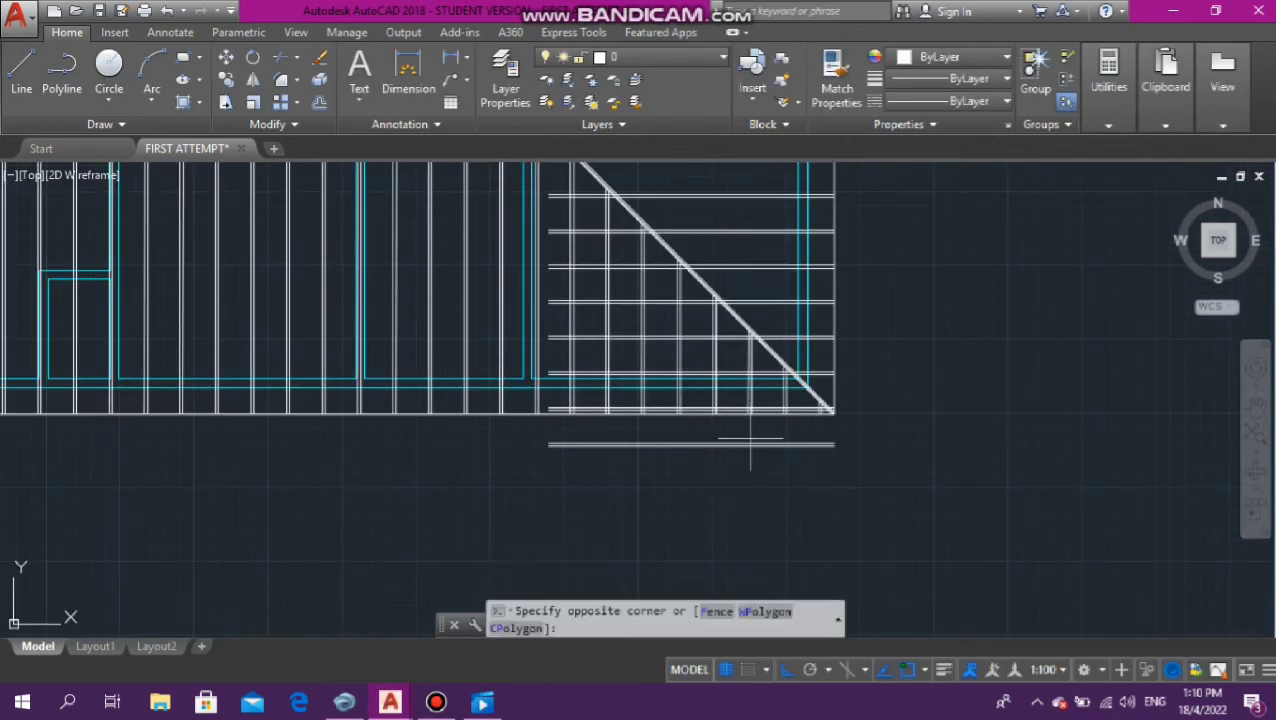
click(730, 480)
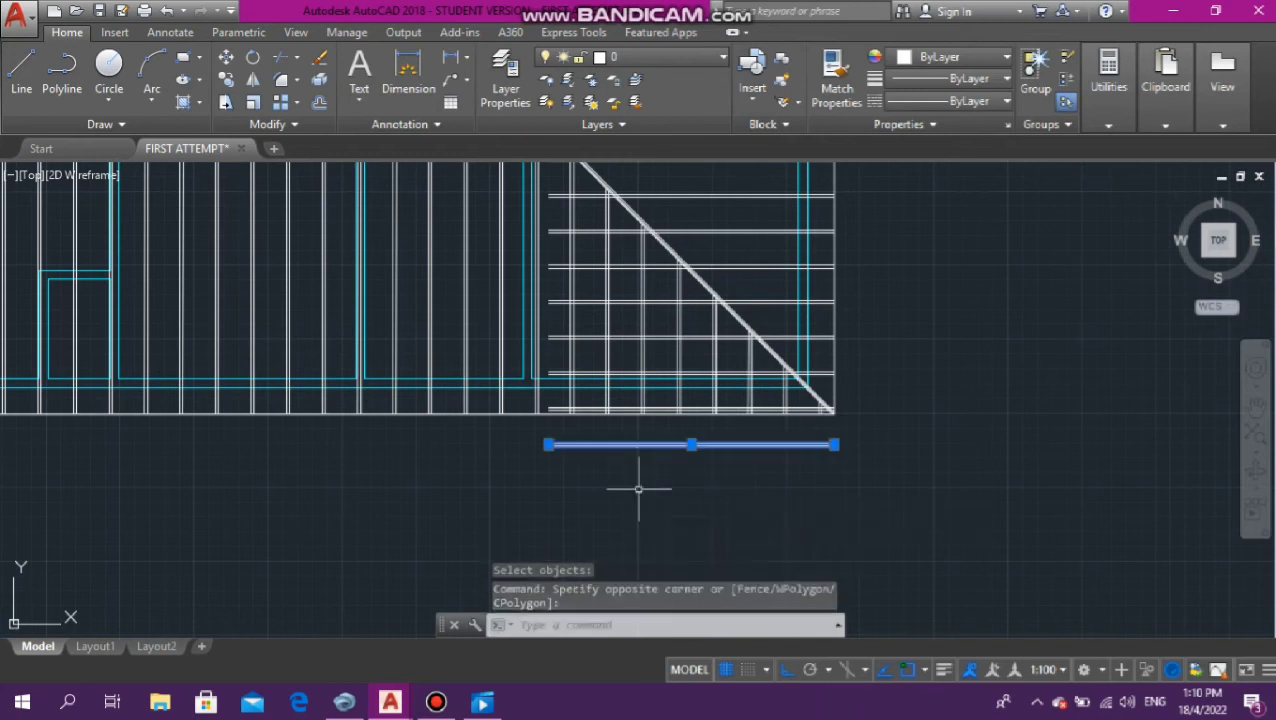
key(Delete)
scroll(653, 479, down, 5)
scroll(661, 322, up, 5)
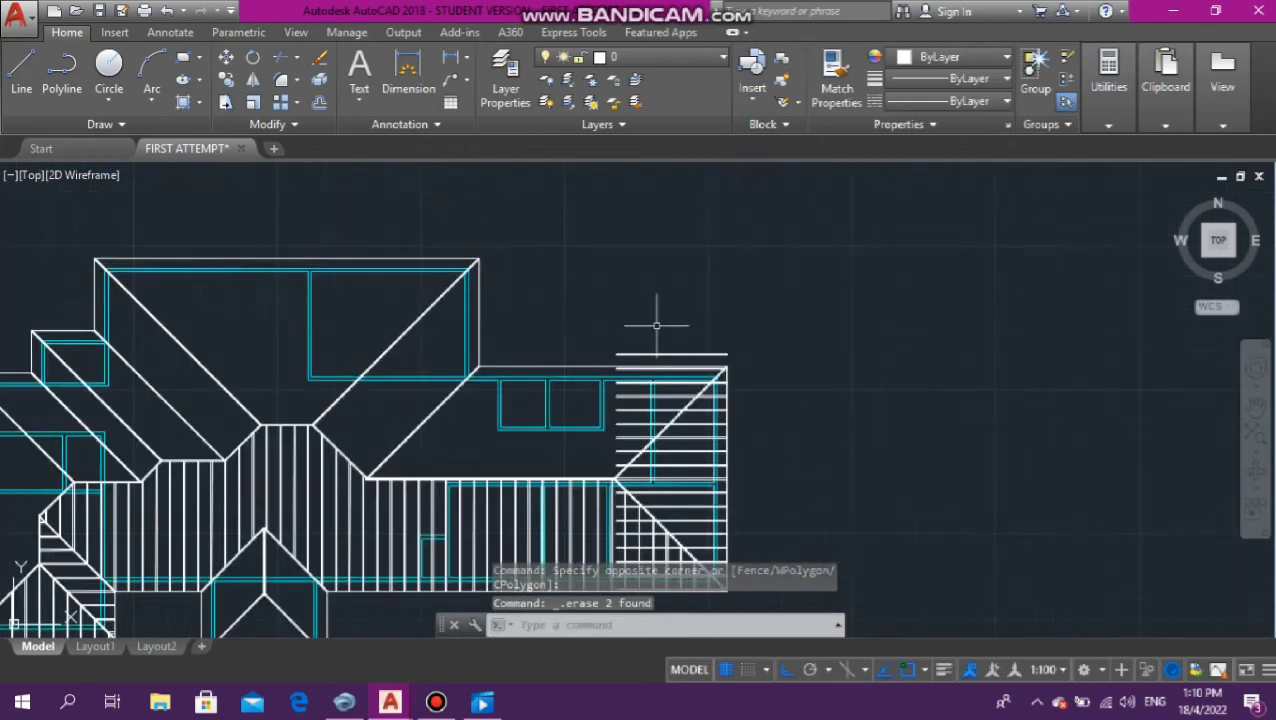
click(643, 382)
click(630, 327)
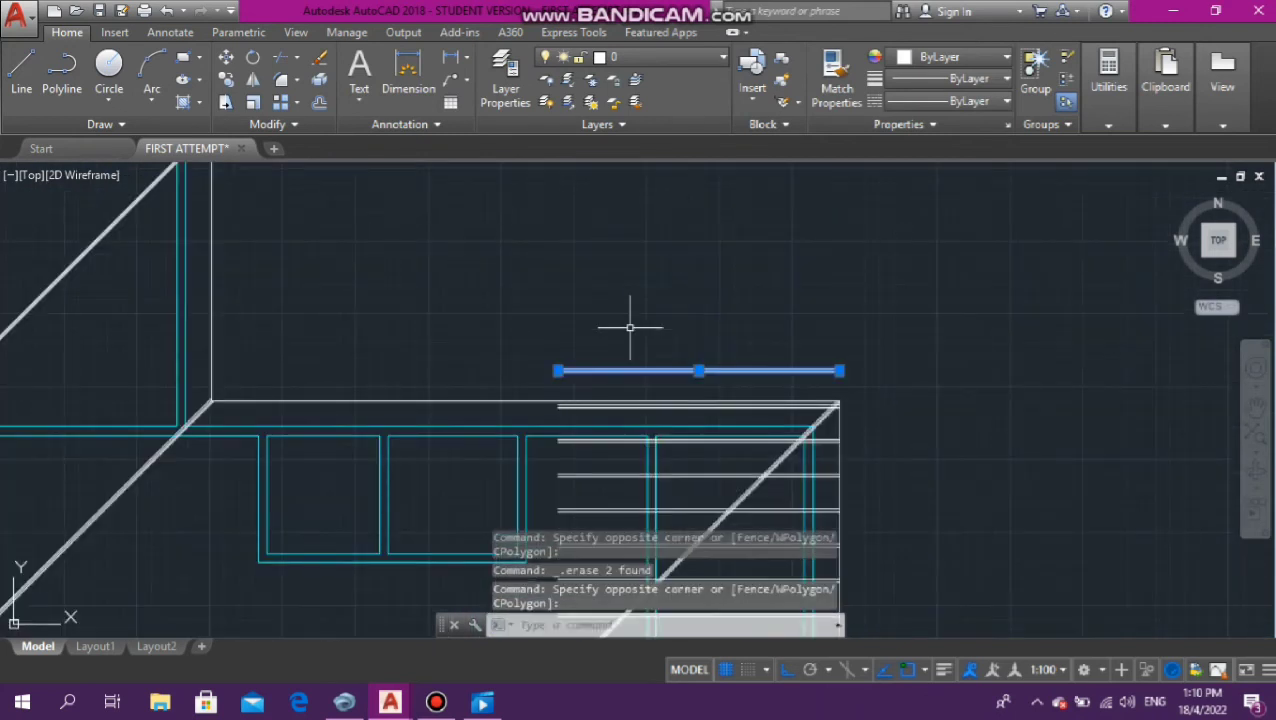
key(Delete)
Using the outer lines of both right-end hips as cutting edges, trim the first two rafter pairs below the ridge back to the lower hip
scroll(213, 399, down, 5)
scroll(746, 333, up, 5)
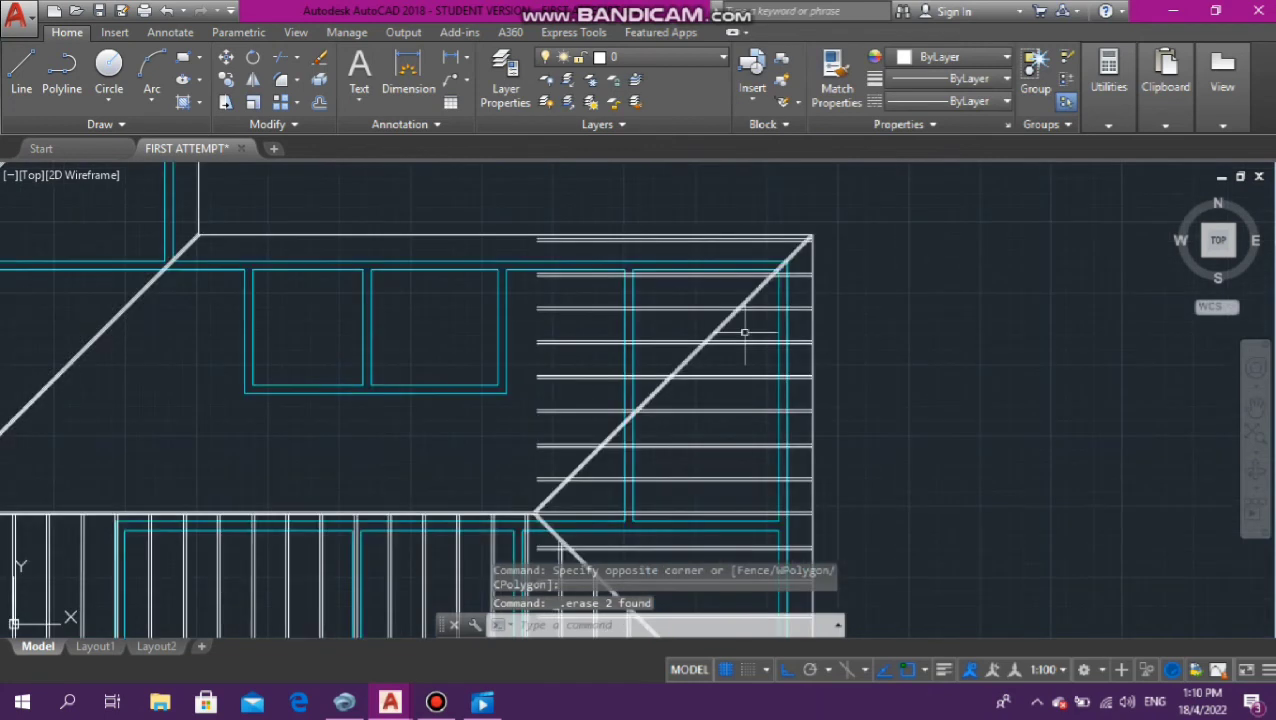
scroll(813, 221, up, 4)
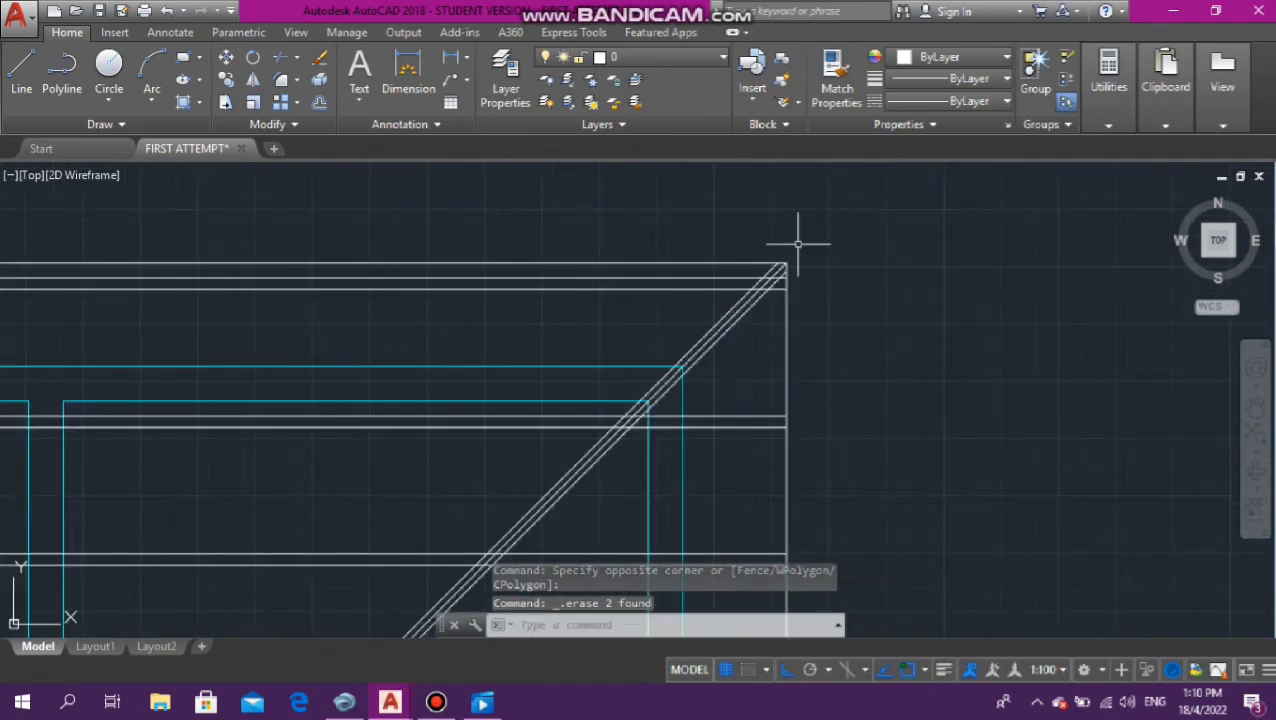
scroll(739, 318, down, 4)
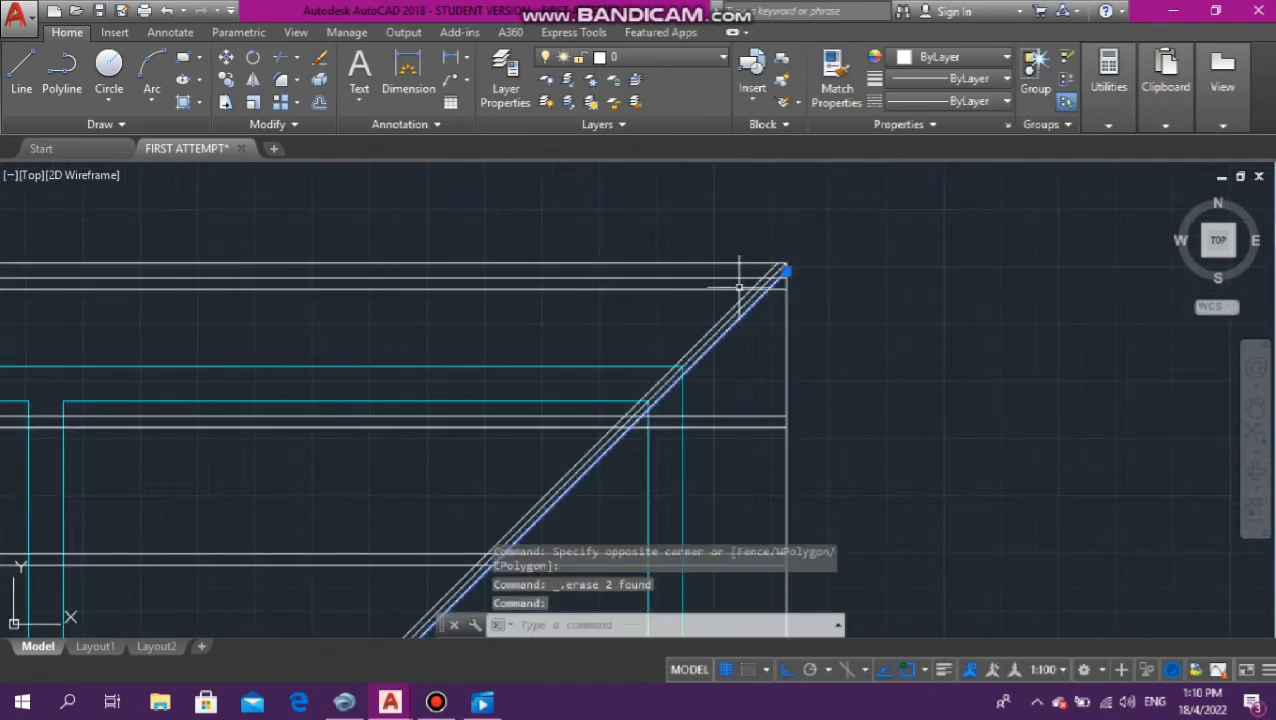
scroll(669, 376, up, 5)
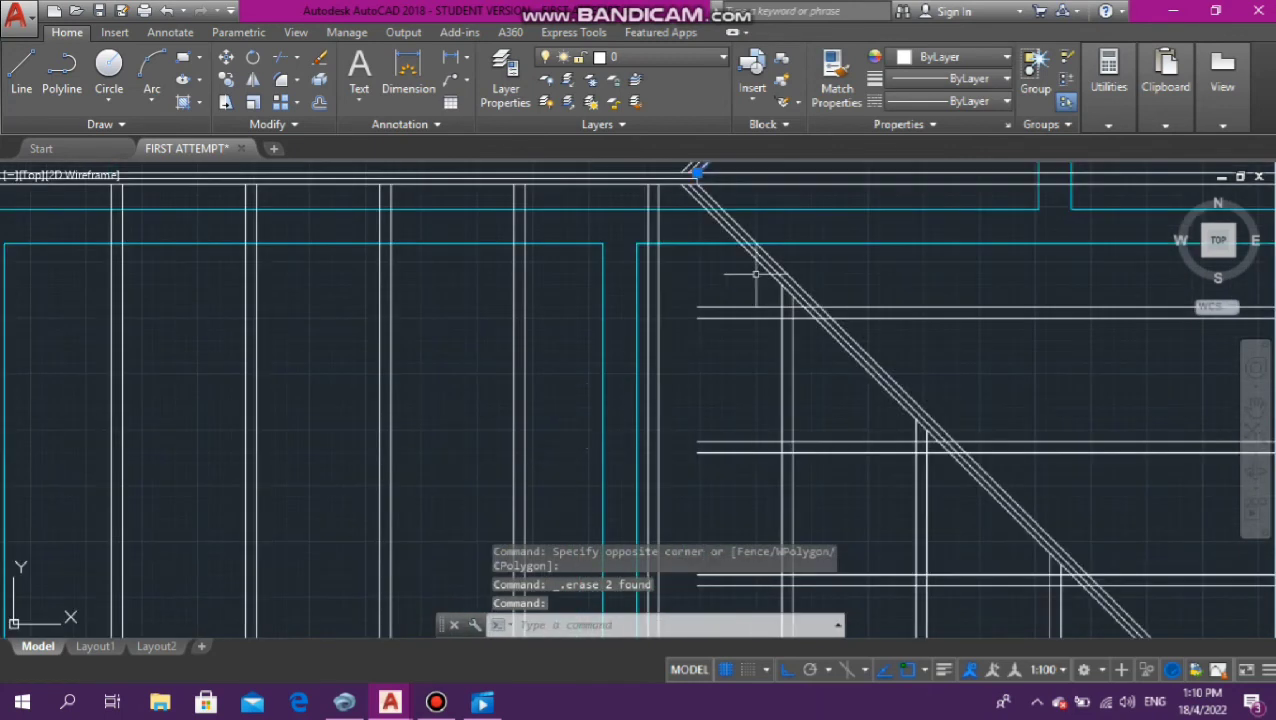
scroll(789, 273, up, 2)
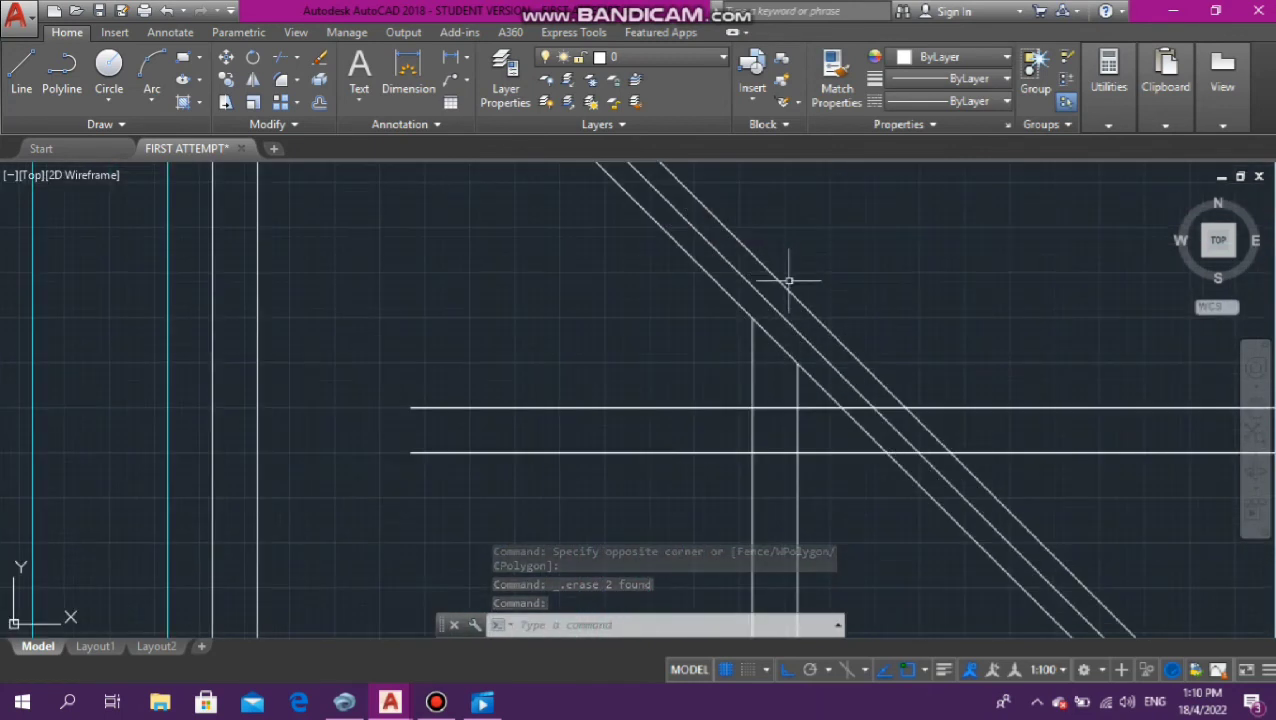
click(787, 290)
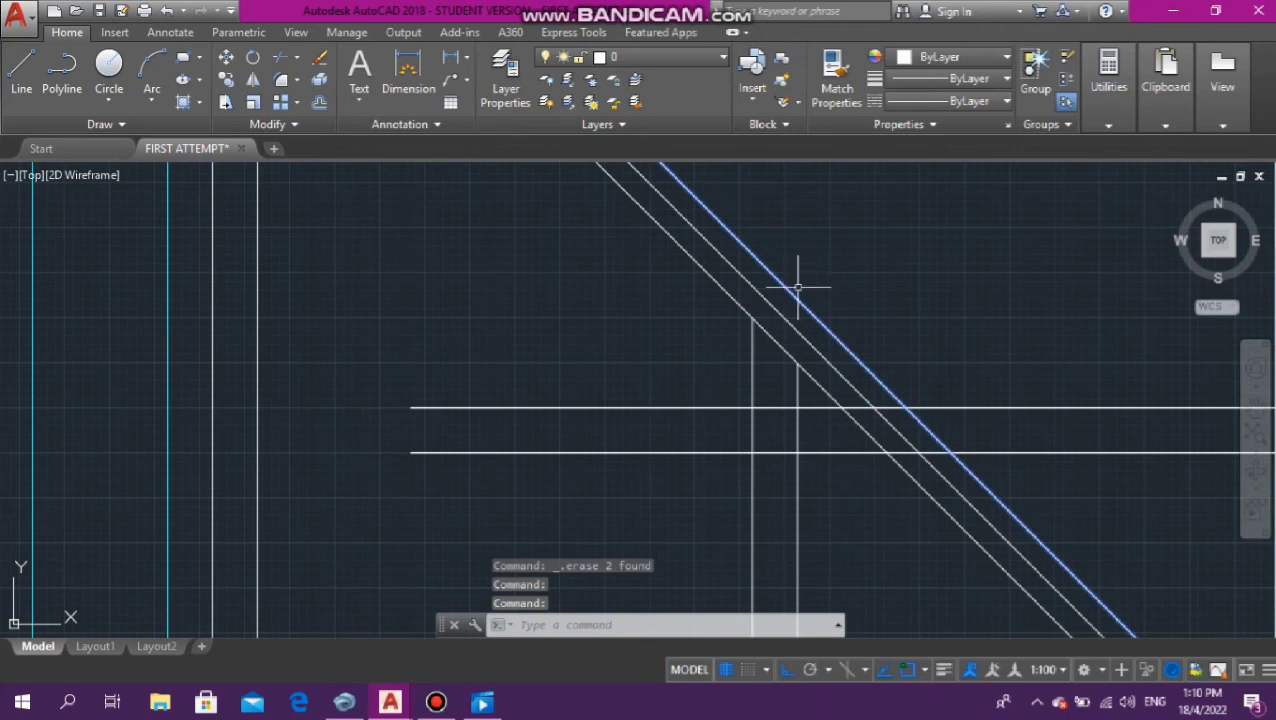
text(TR)
key(Up)
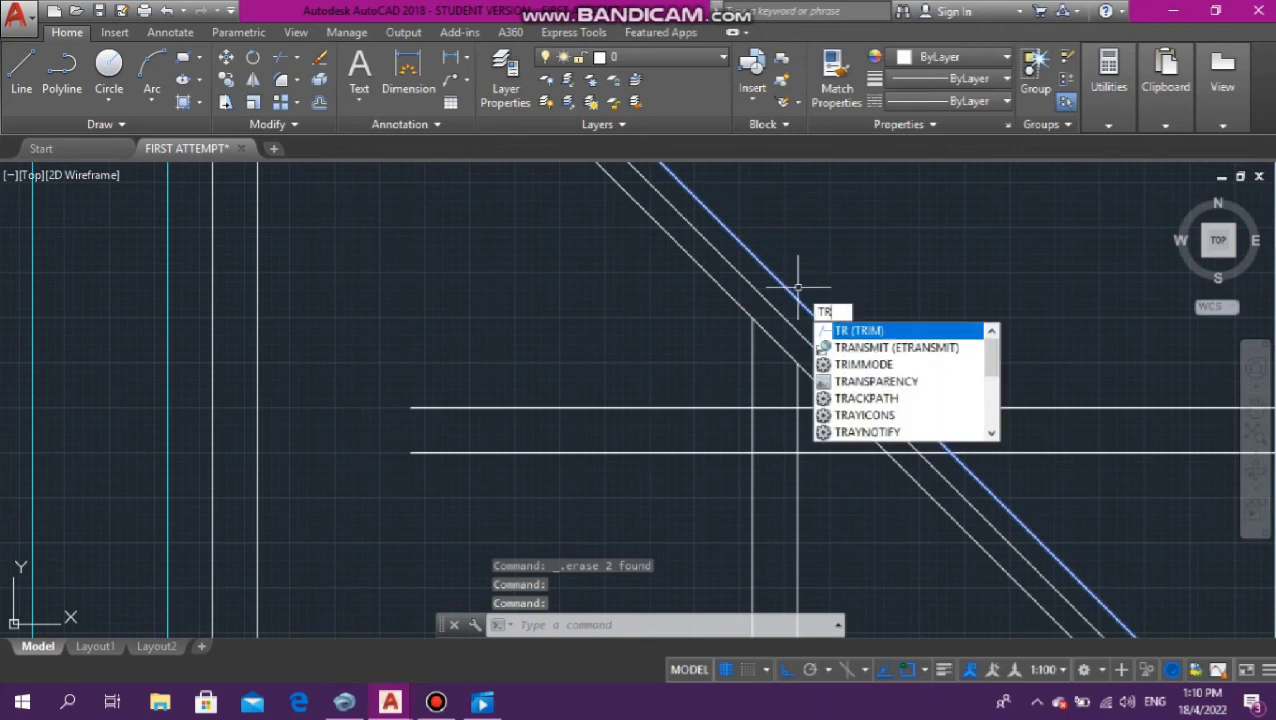
key(Return)
scroll(700, 340, up, 4)
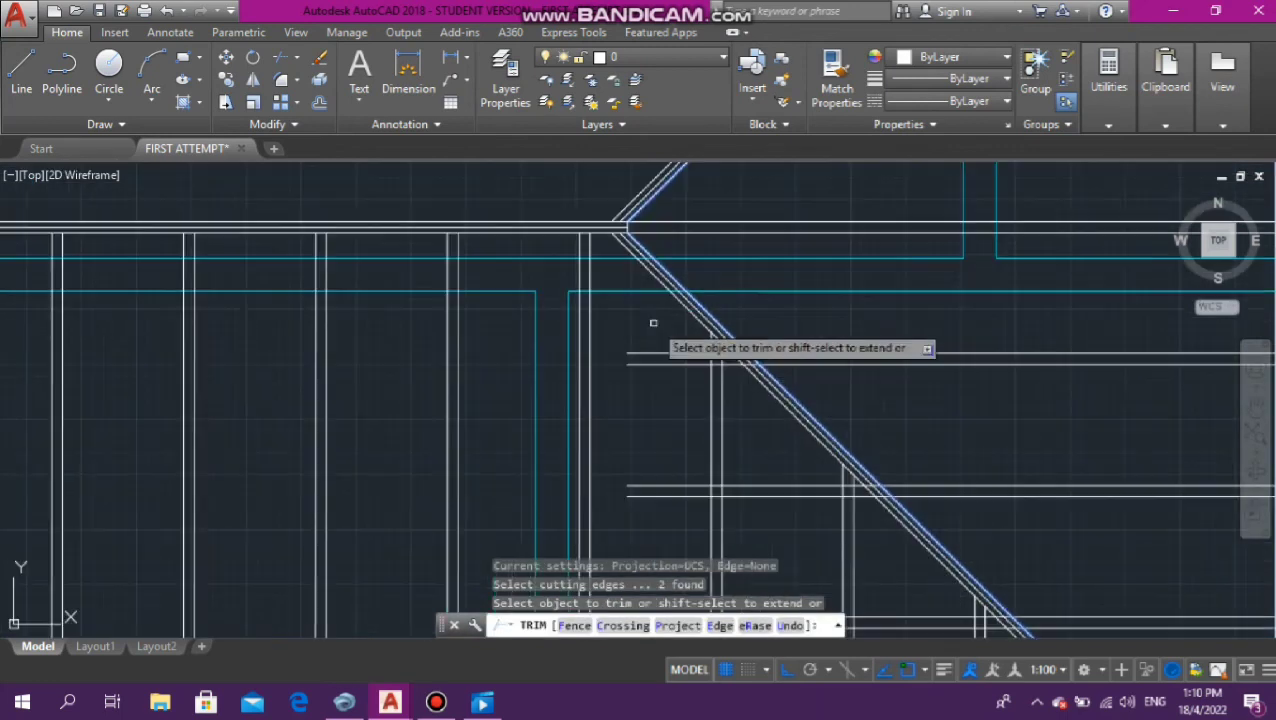
click(653, 328)
click(647, 502)
scroll(656, 421, down, 2)
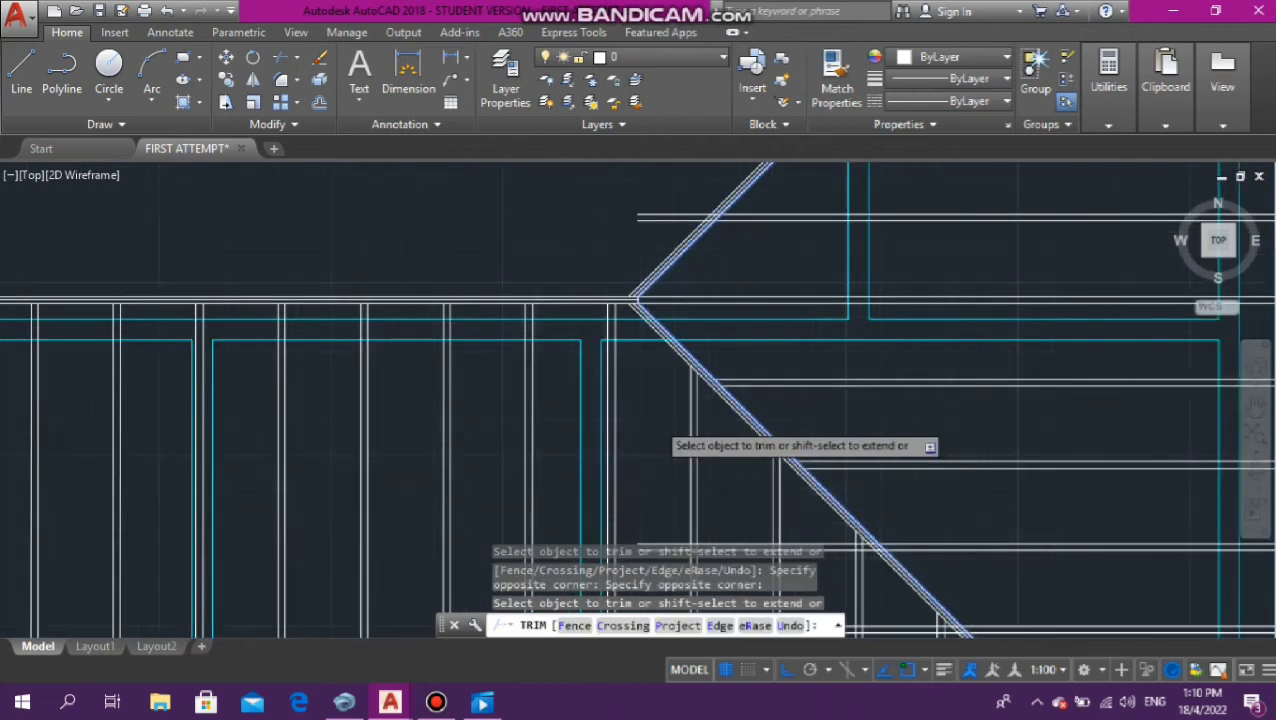
Trim the remaining horizontal rafter pairs above the front eaves pair back to the lower-right hip, including the one missed midway
scroll(660, 432, down, 4)
scroll(660, 450, up, 3)
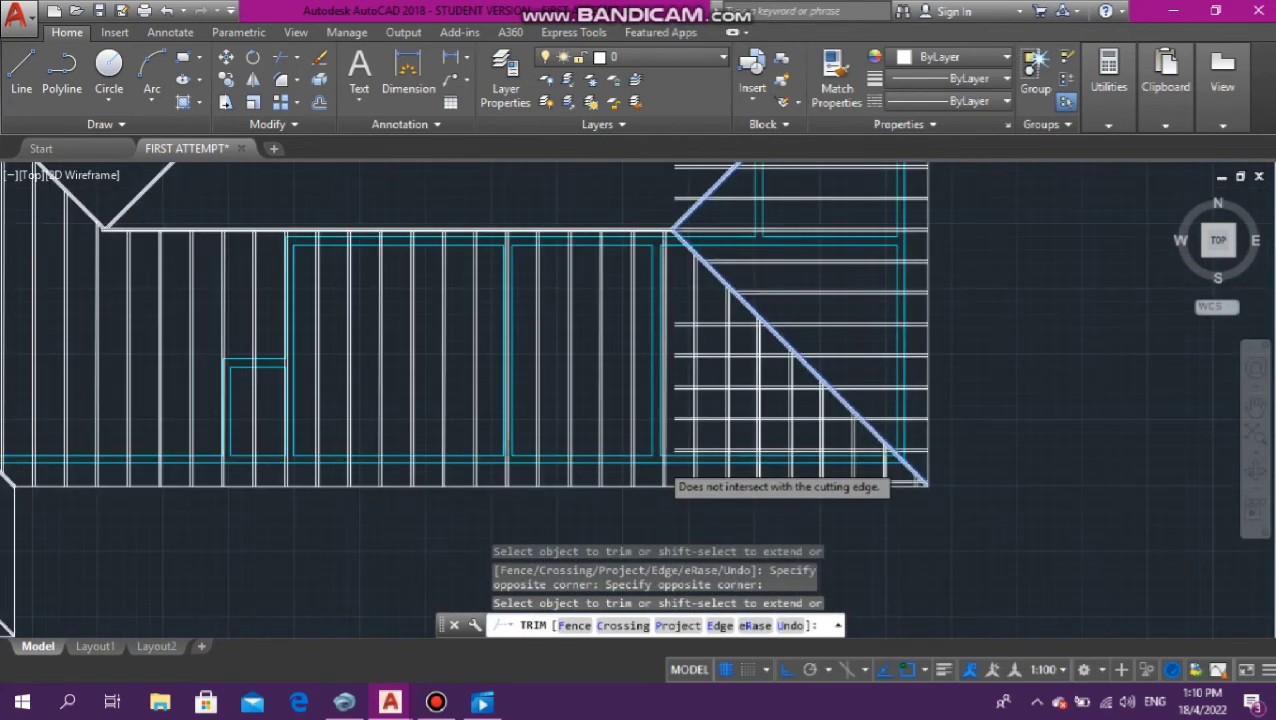
scroll(670, 478, up, 3)
click(710, 440)
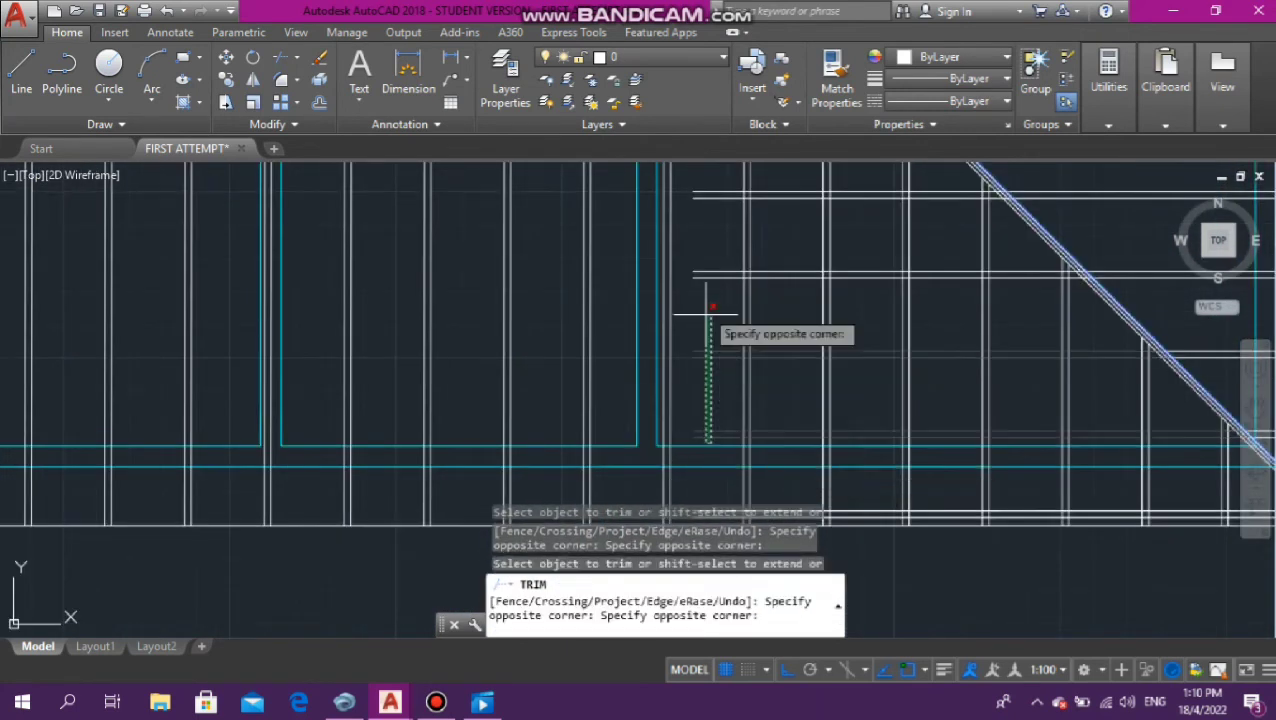
click(700, 200)
scroll(713, 258, down, 3)
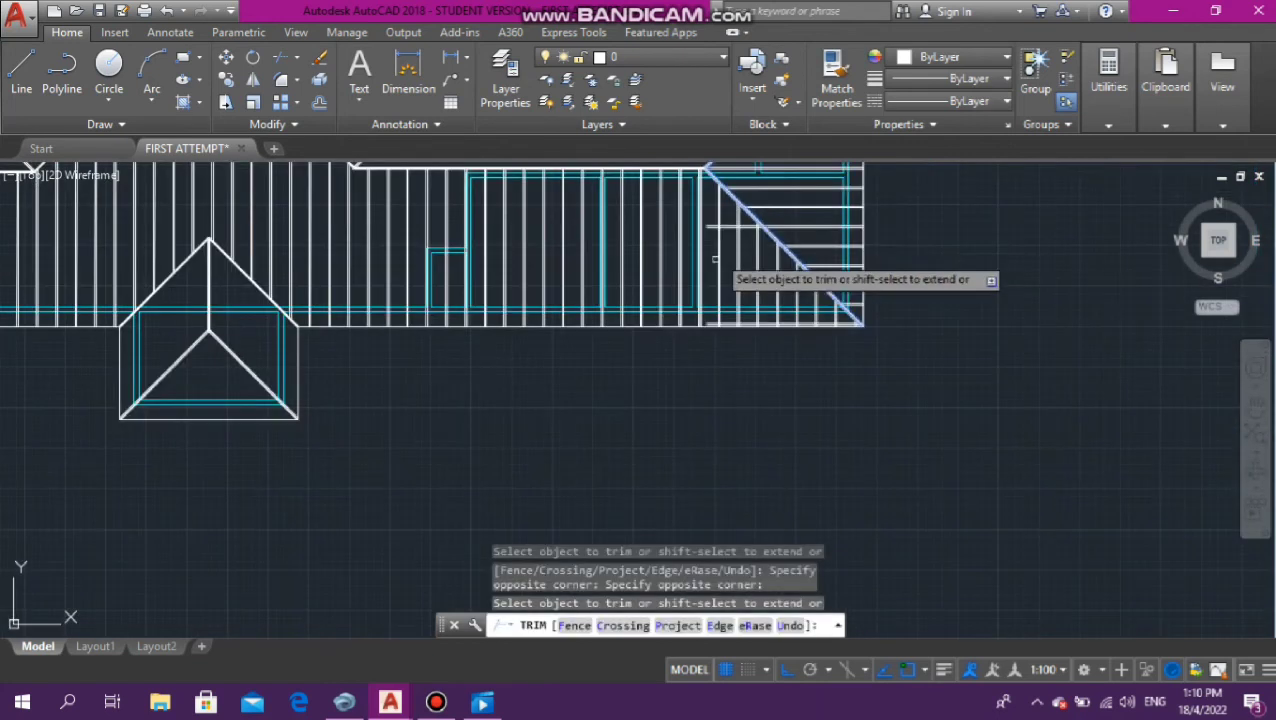
scroll(713, 258, up, 3)
click(700, 252)
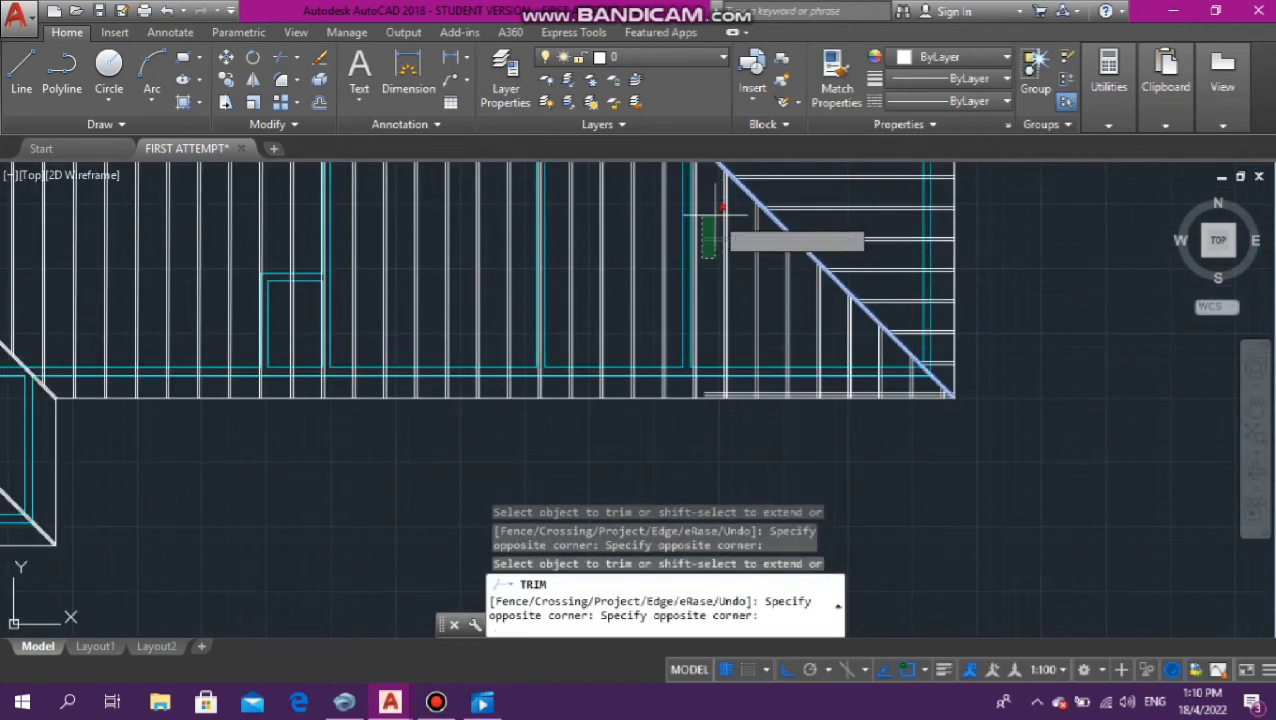
click(715, 215)
Trim the lowest horizontal rafter pair, just above the front eaves line, back to the lower-right hip
scroll(709, 240, down, 4)
scroll(700, 326, up, 4)
scroll(703, 262, down, 4)
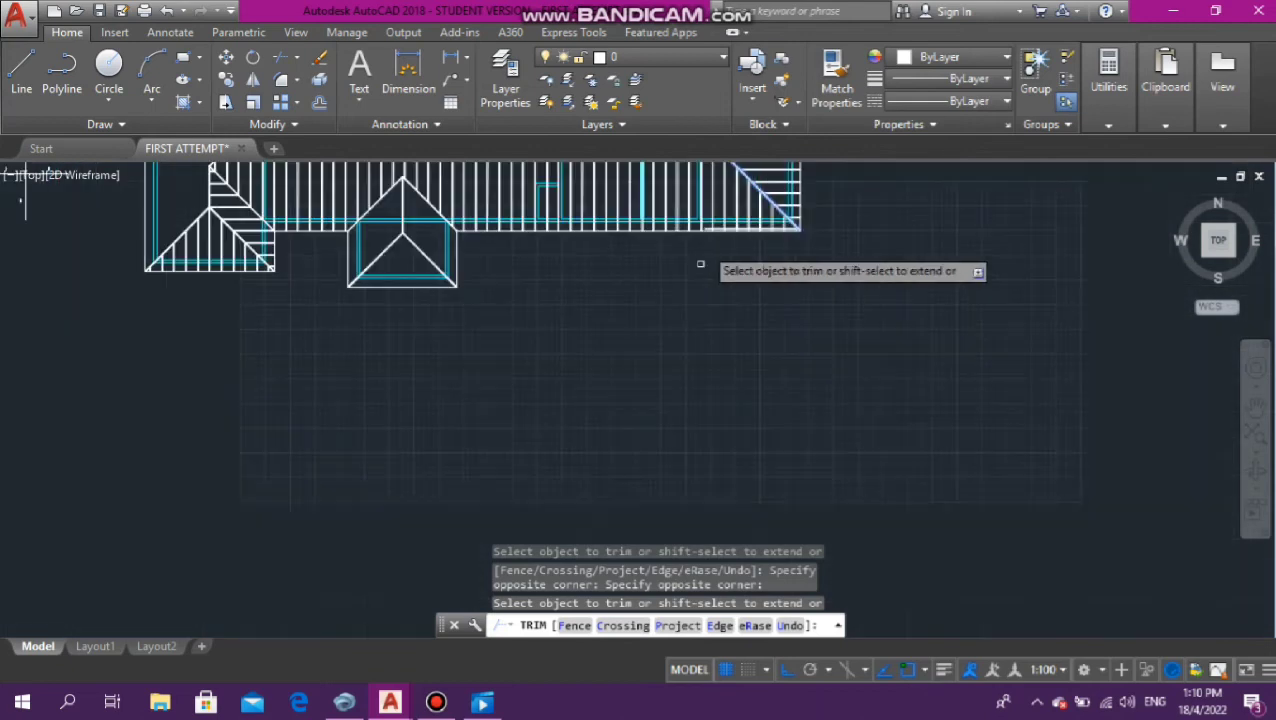
scroll(700, 264, up, 6)
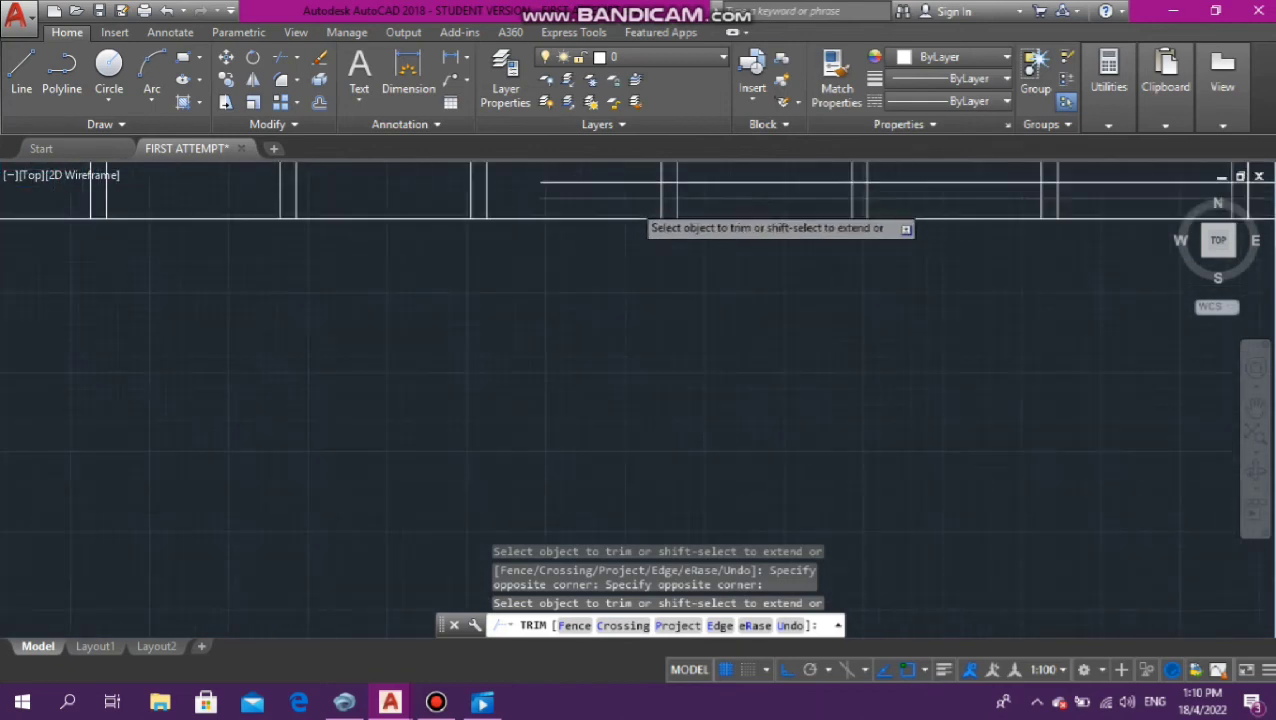
scroll(630, 200, up, 3)
click(594, 210)
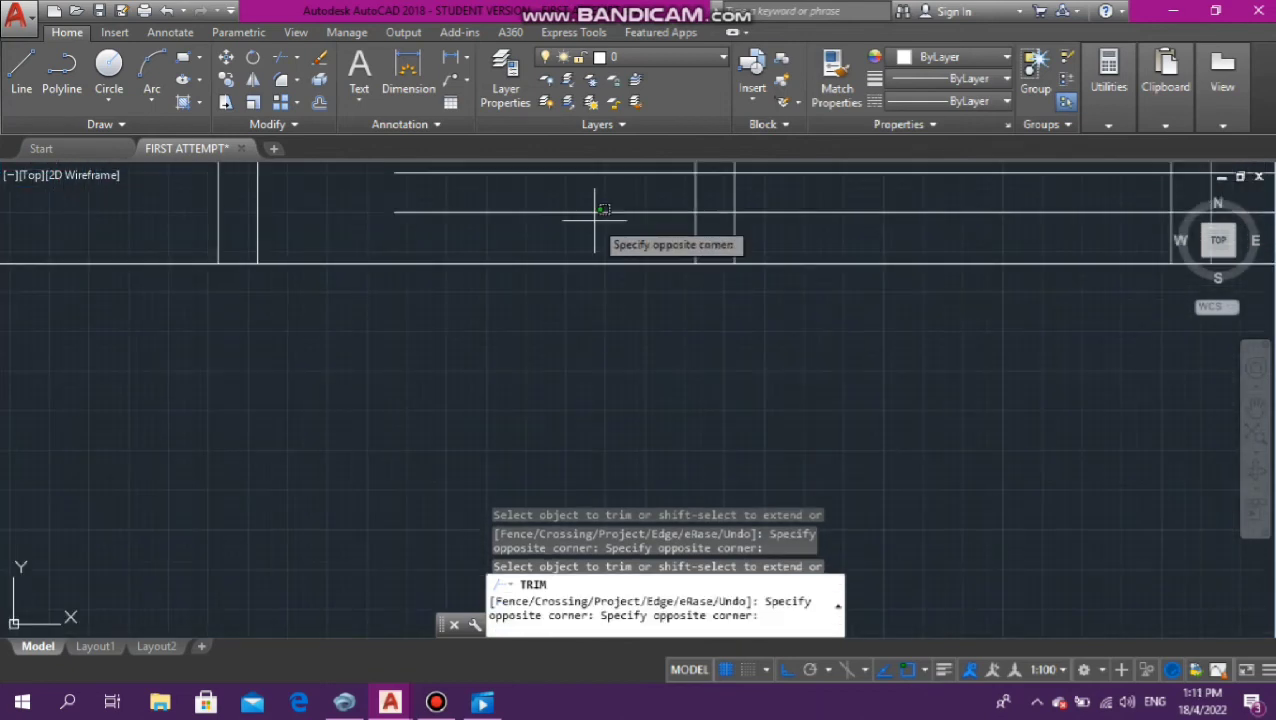
click(592, 168)
scroll(602, 230, down, 3)
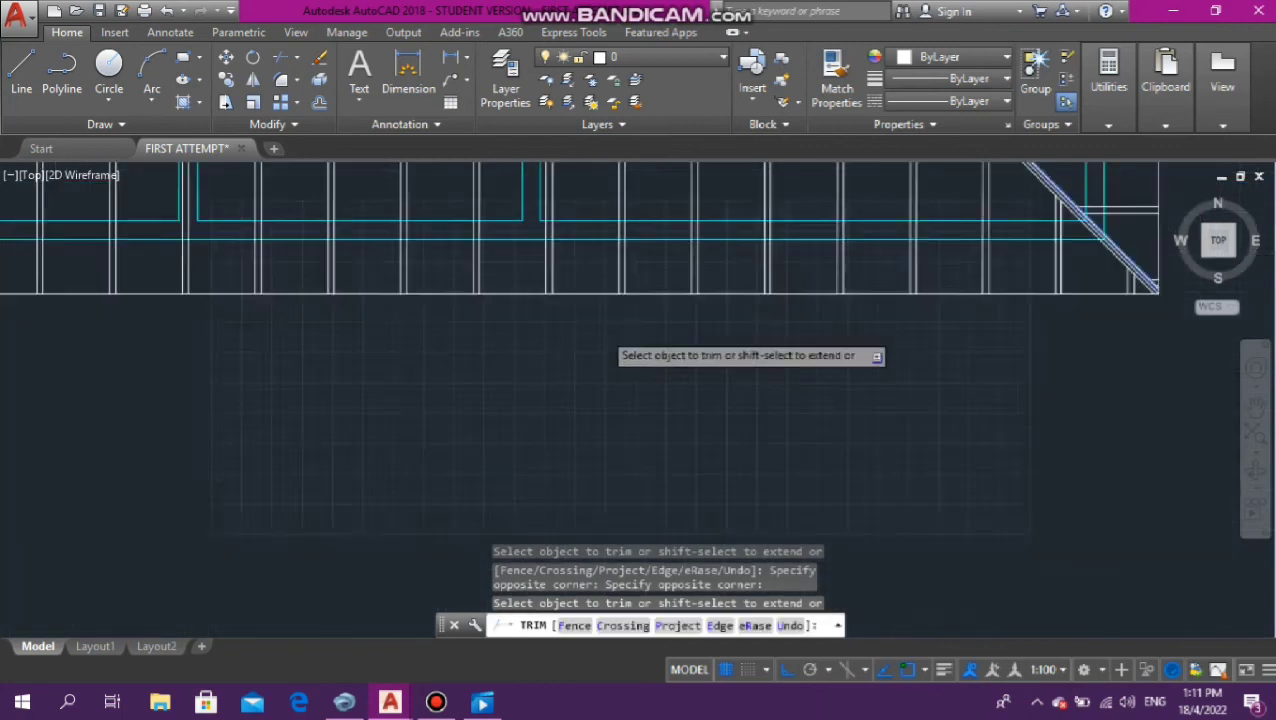
Trim the first two horizontal rafter pairs below the rear eaves back to the upper-right hip, removing their portions left of it
scroll(615, 335, down, 4)
scroll(620, 235, down, 3)
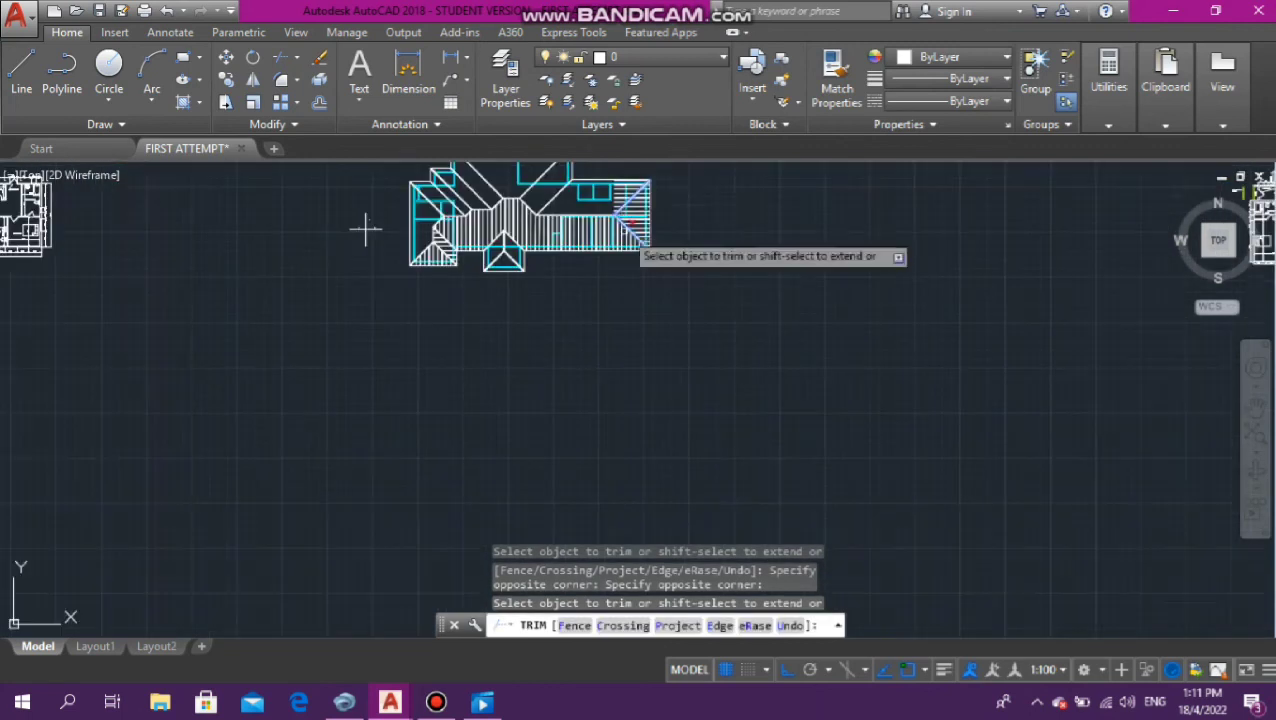
scroll(199, 262, up, 8)
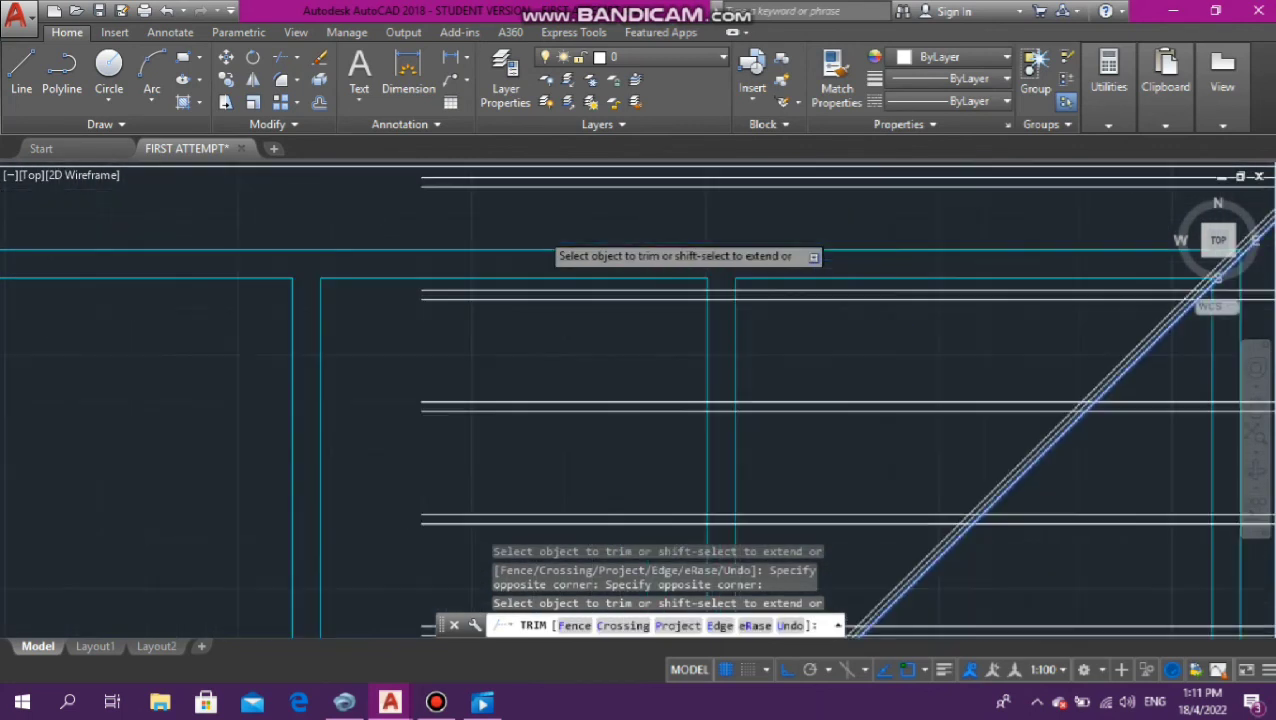
click(507, 199)
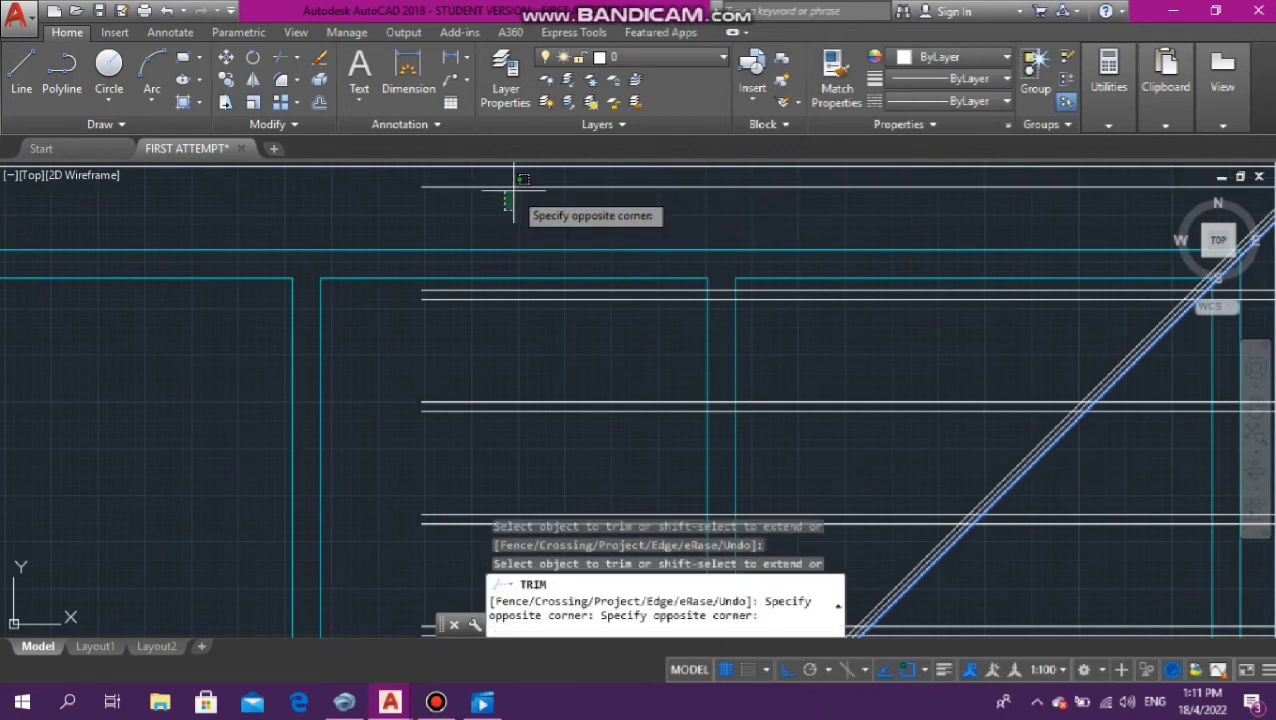
click(520, 186)
scroll(521, 198, down, 4)
scroll(502, 248, up, 4)
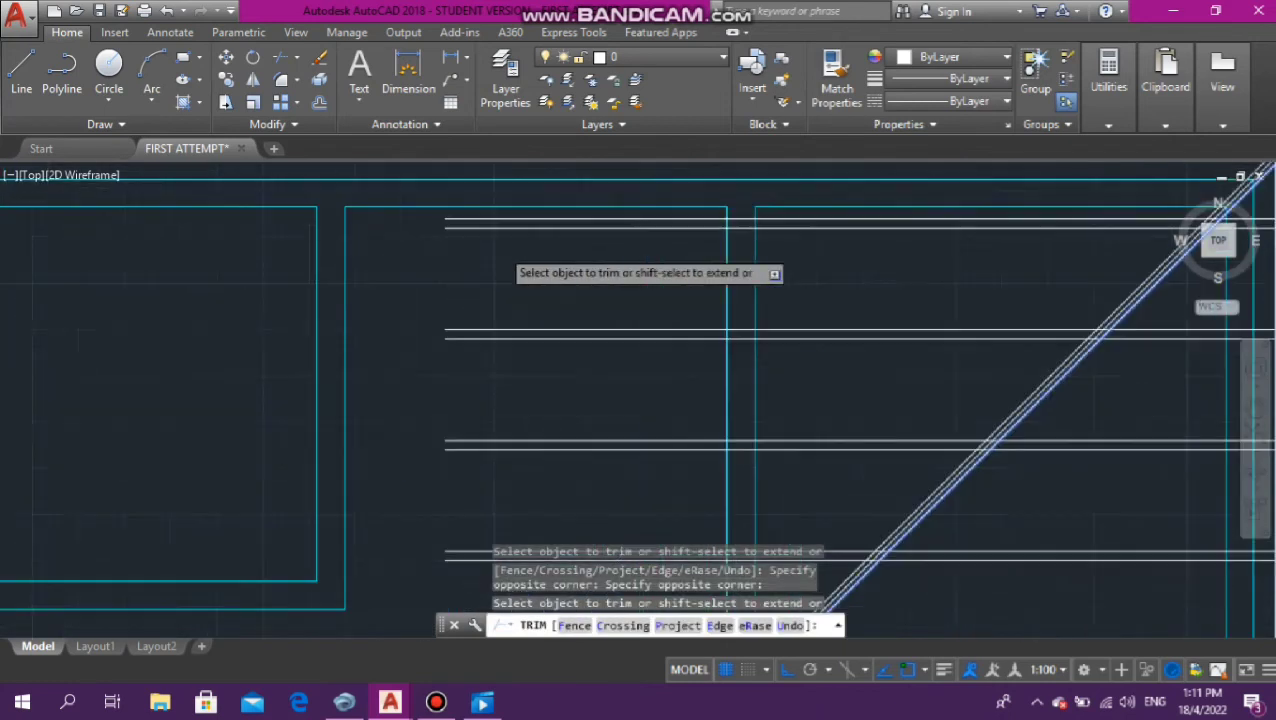
click(510, 232)
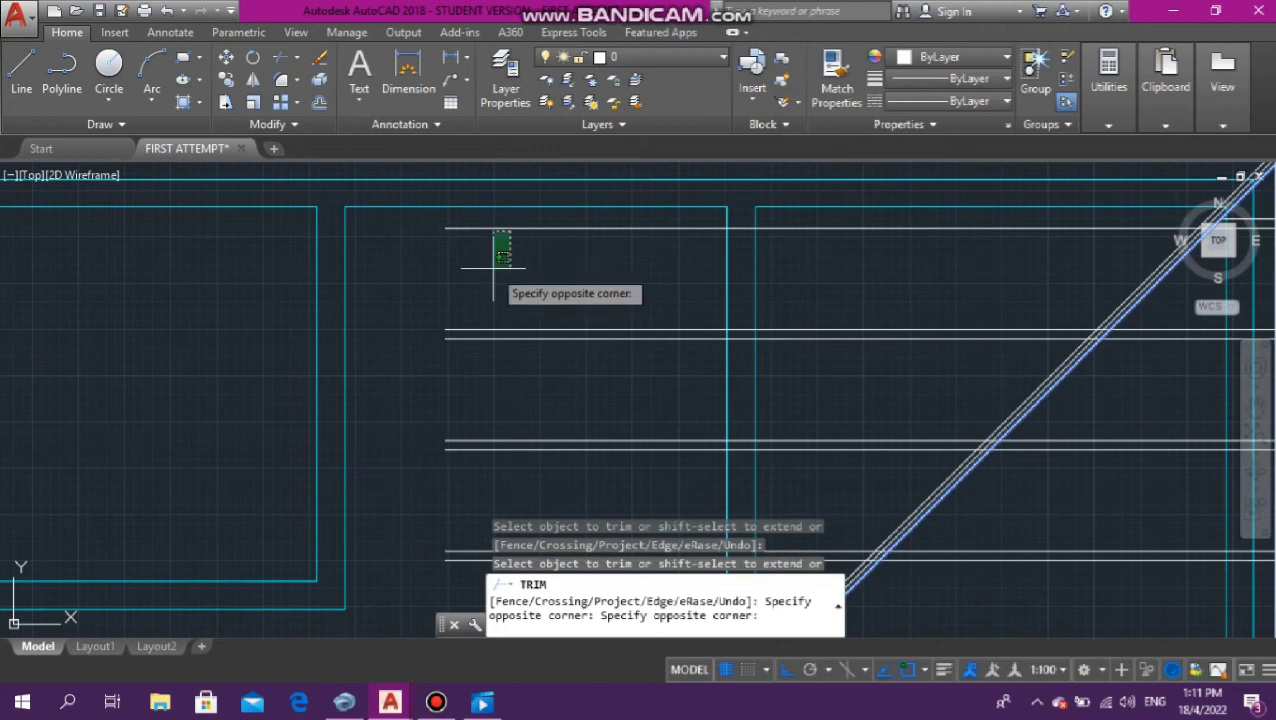
click(502, 221)
scroll(502, 230, down, 3)
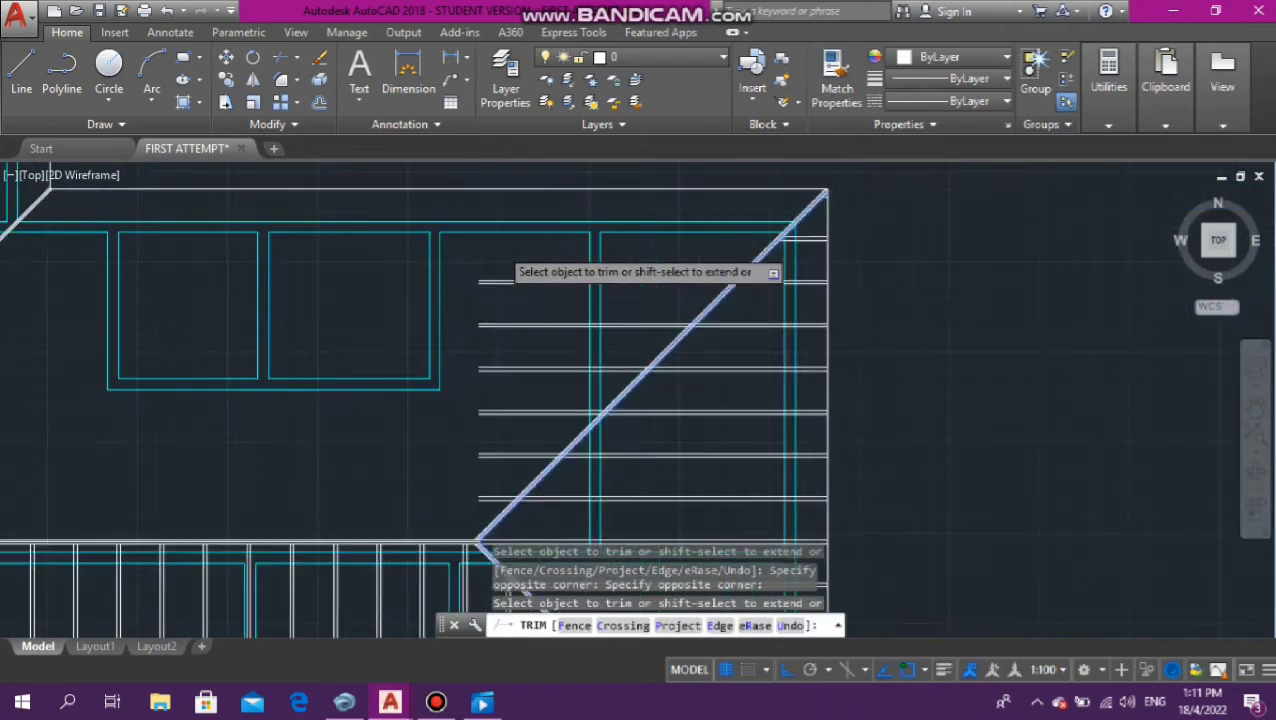
Trim the remaining horizontal rafter pairs between the rear eaves and the ridge back to the upper-right hip, and end the trimming
scroll(499, 240, down, 2)
click(488, 255)
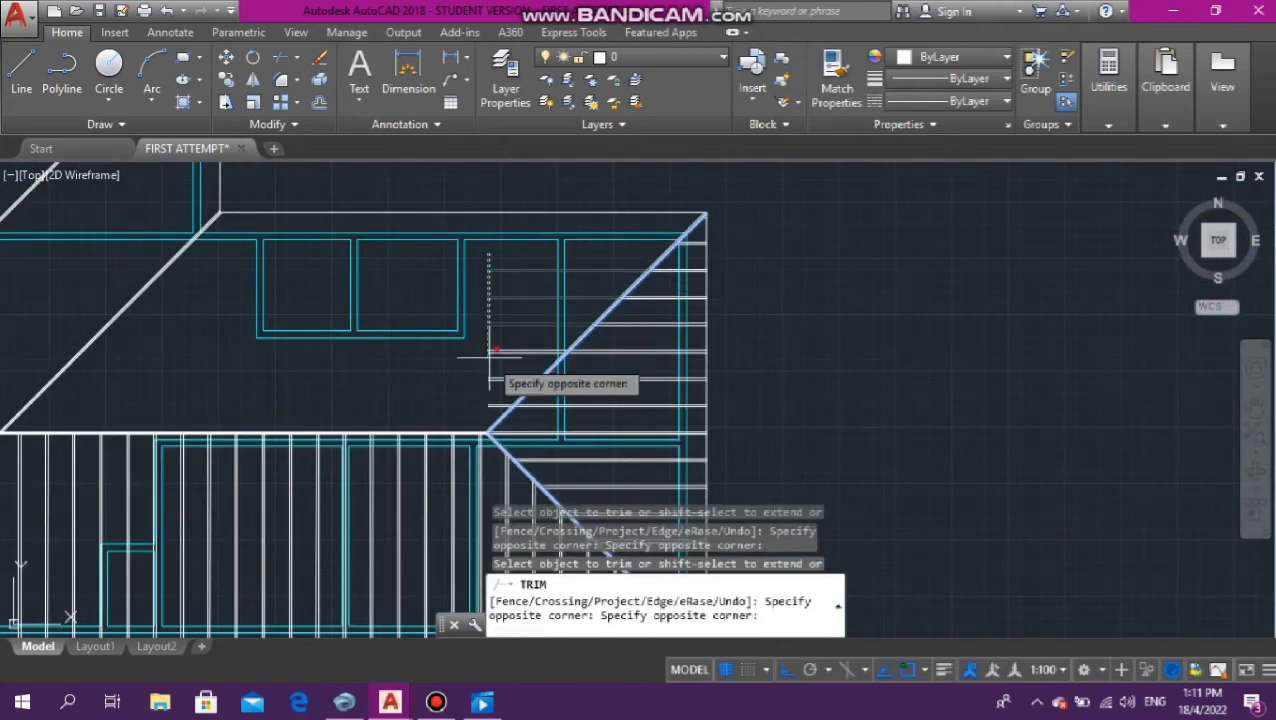
click(490, 407)
scroll(490, 405, down, 5)
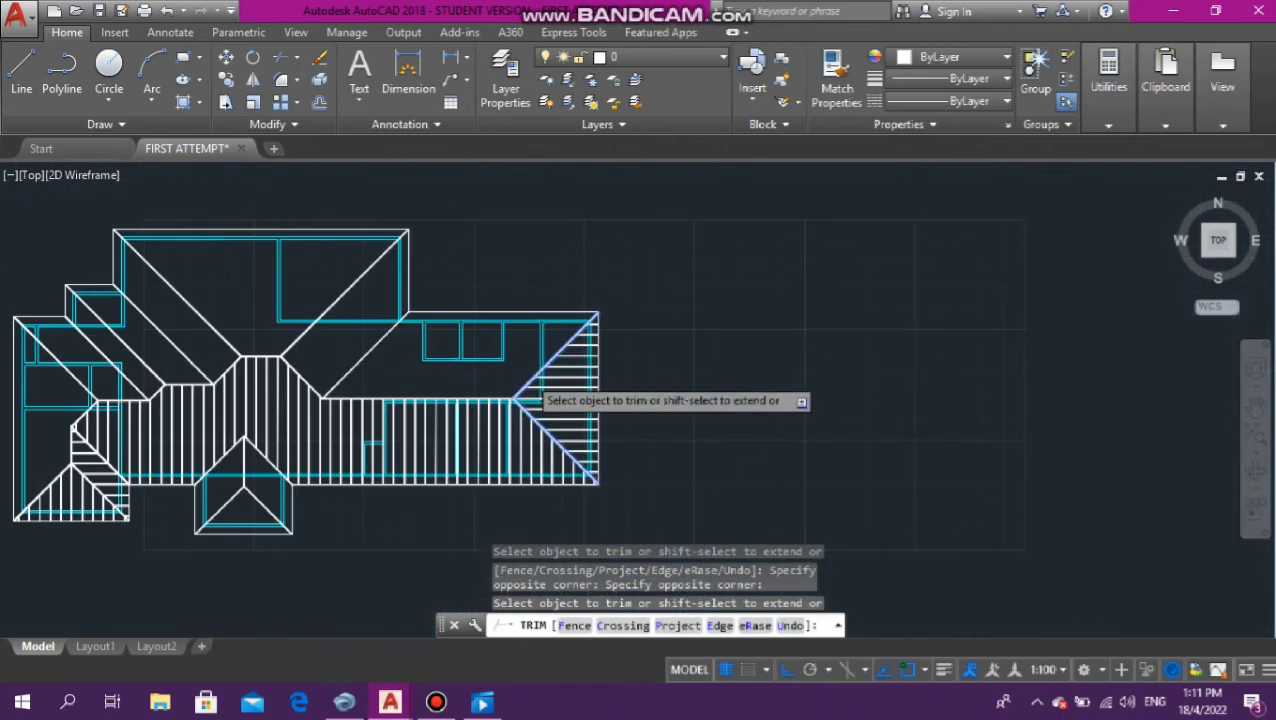
key(Escape)
key(Escape)
key(Escape)
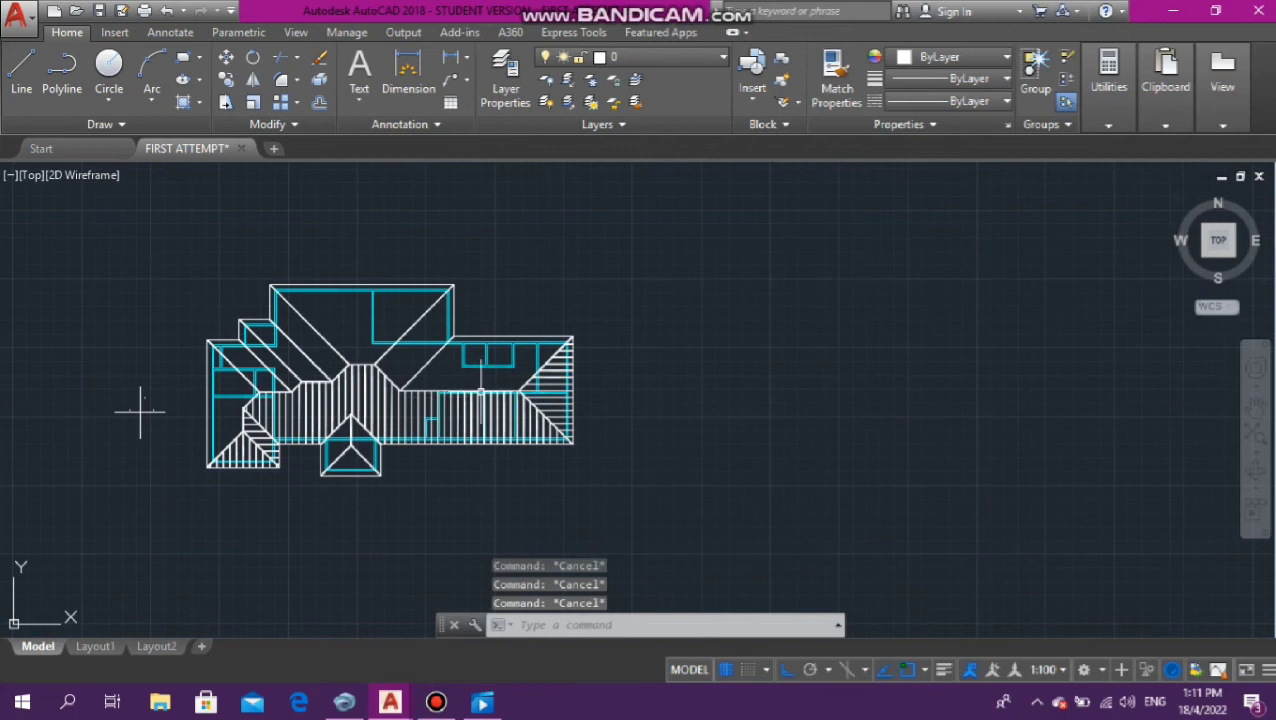
Examine the rafter layout between the rear eaves, ridge and upper-right hip on the completed reference framing plan above the working plan
scroll(465, 408, down, 2)
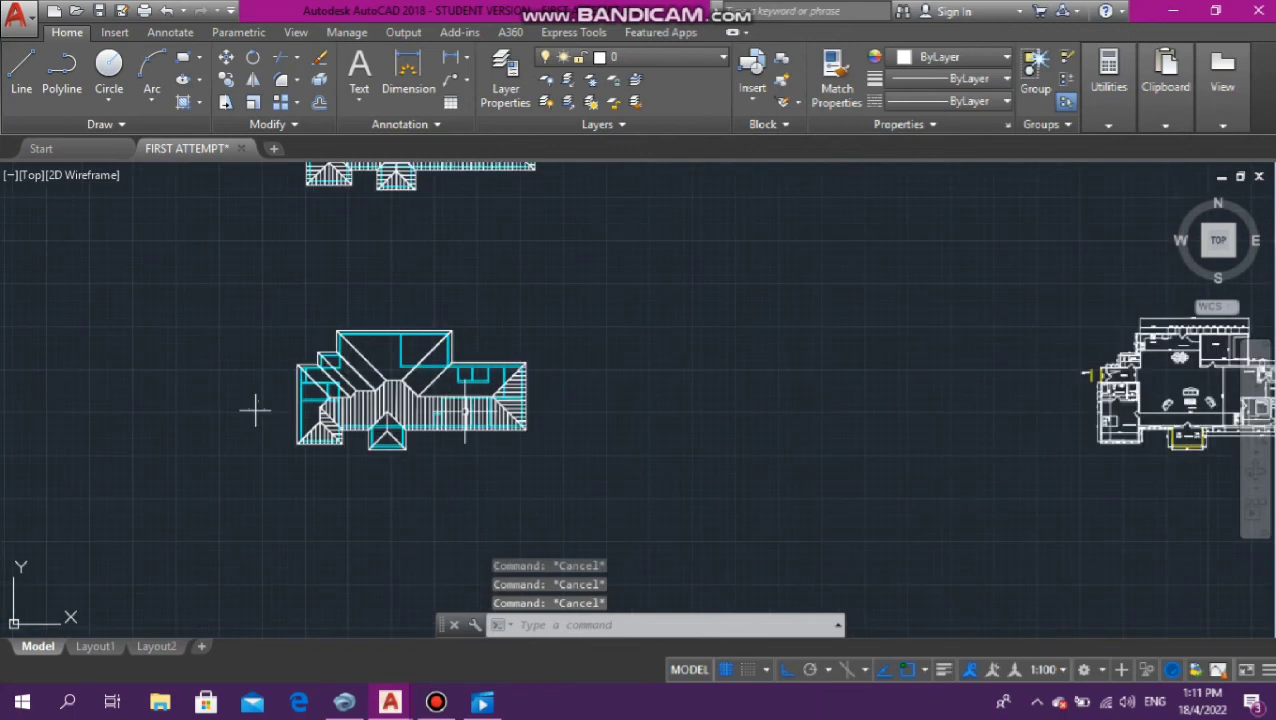
scroll(398, 372, down, 6)
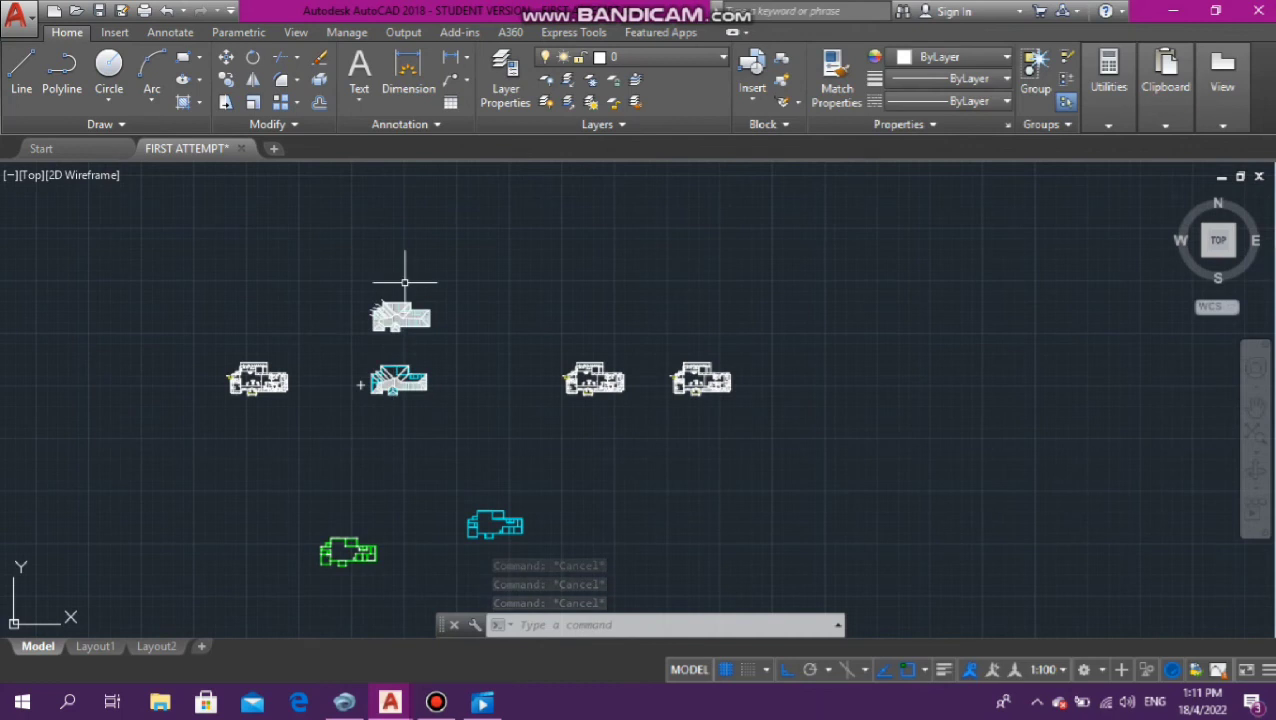
scroll(435, 280, up, 6)
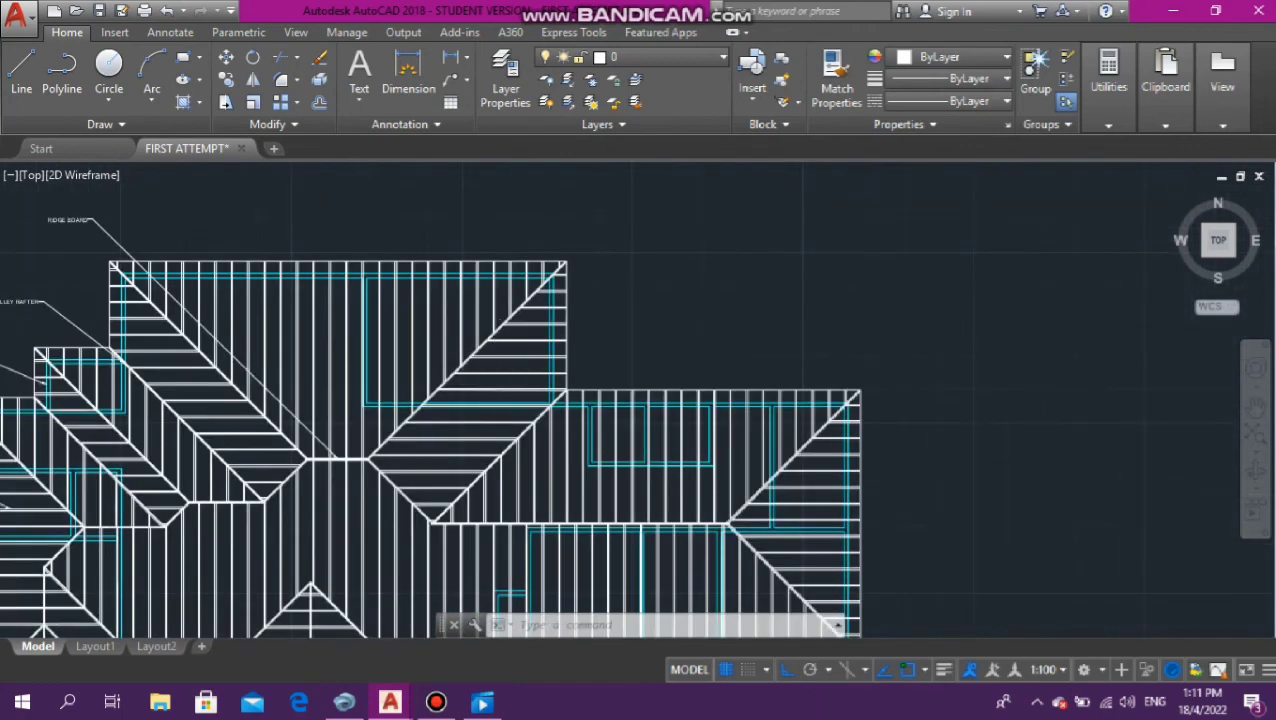
scroll(381, 561, down, 4)
scroll(521, 322, up, 8)
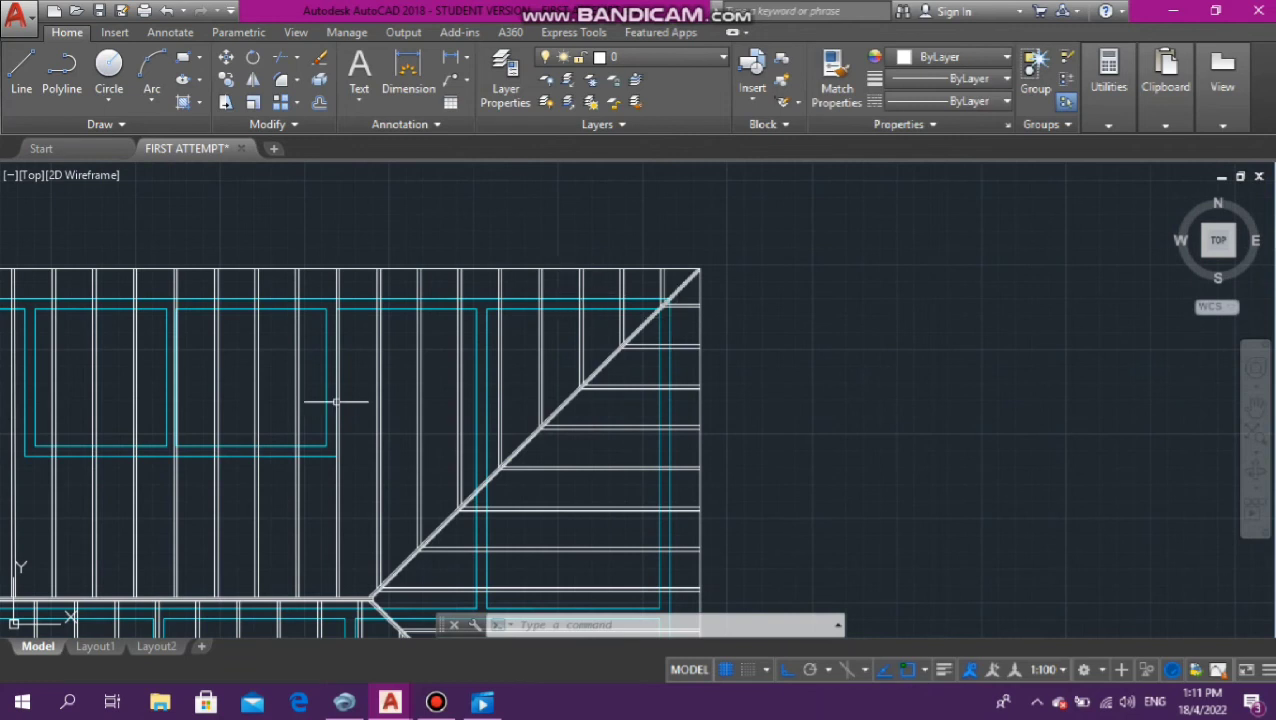
scroll(695, 319, up, 5)
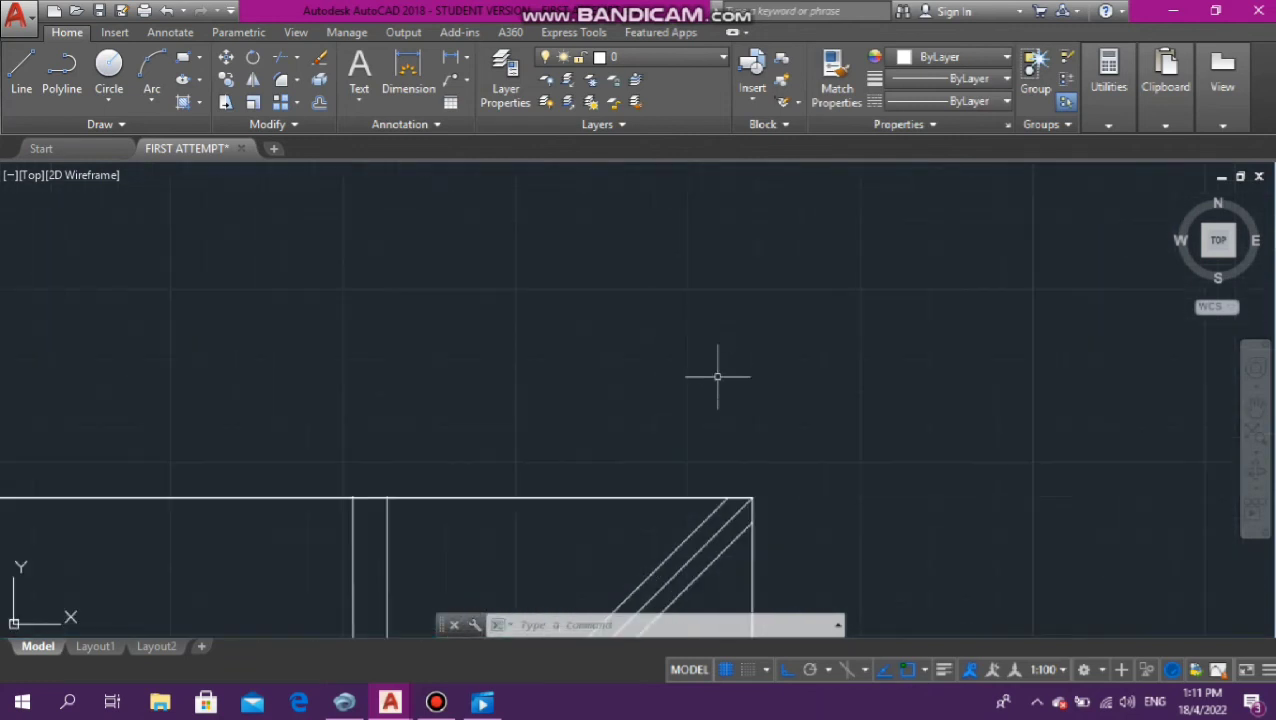
scroll(717, 376, down, 4)
scroll(746, 273, down, 4)
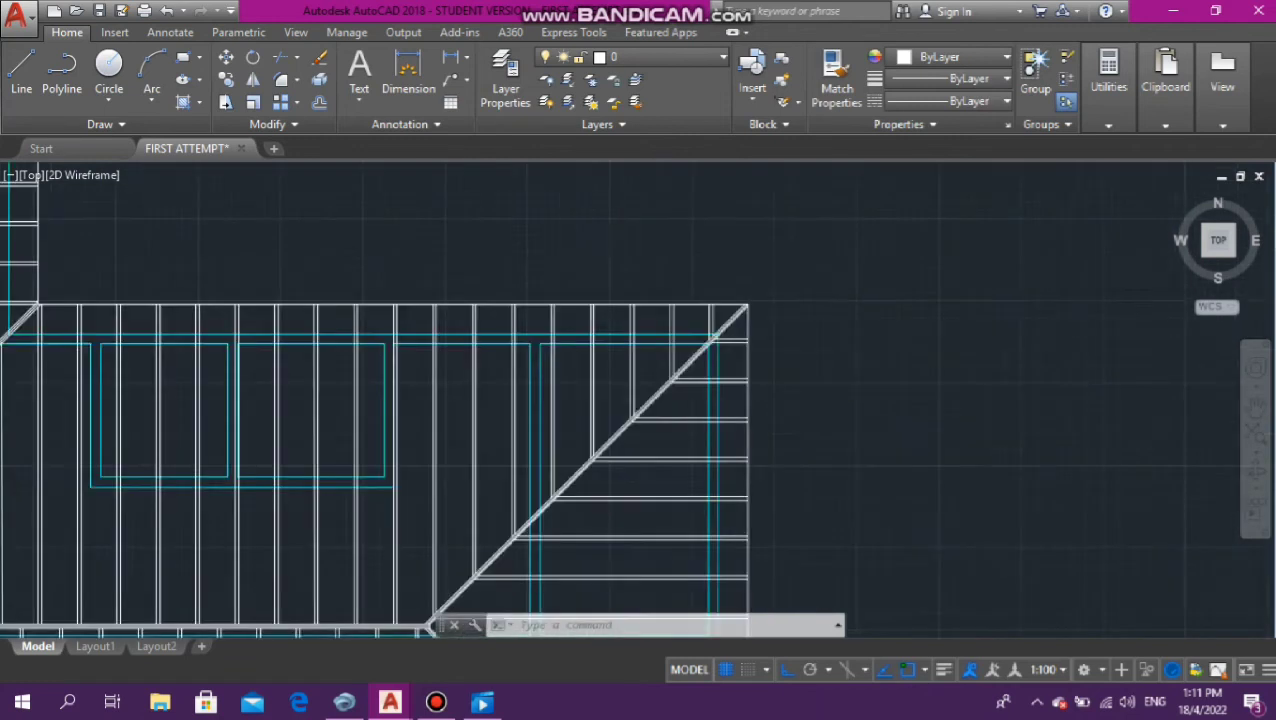
scroll(735, 352, down, 6)
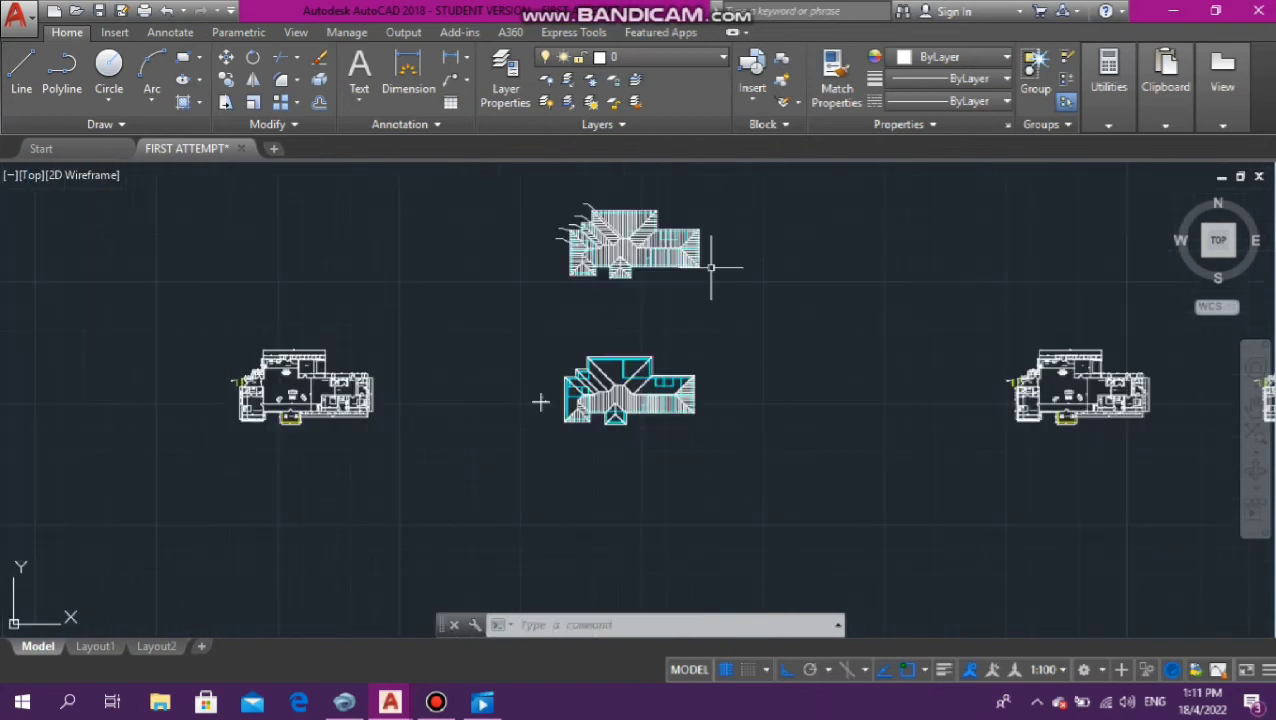
scroll(690, 380, up, 10)
scroll(625, 460, down, 5)
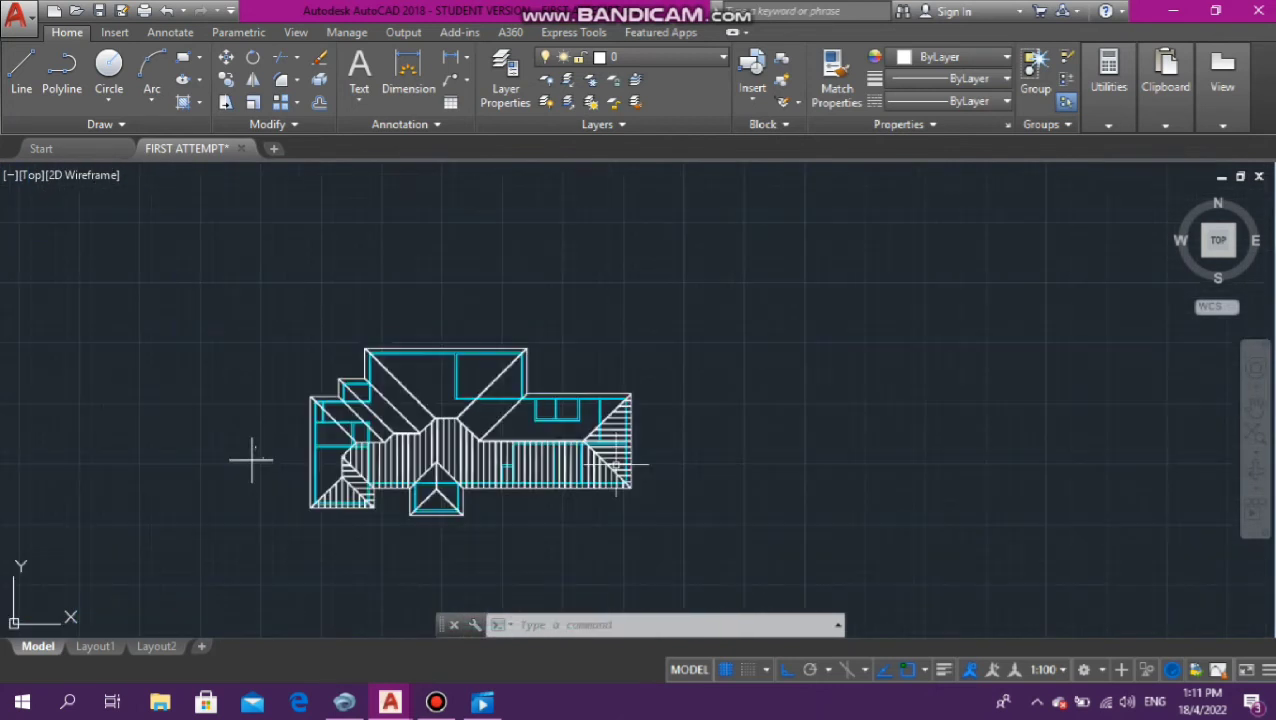
scroll(621, 464, up, 5)
click(617, 480)
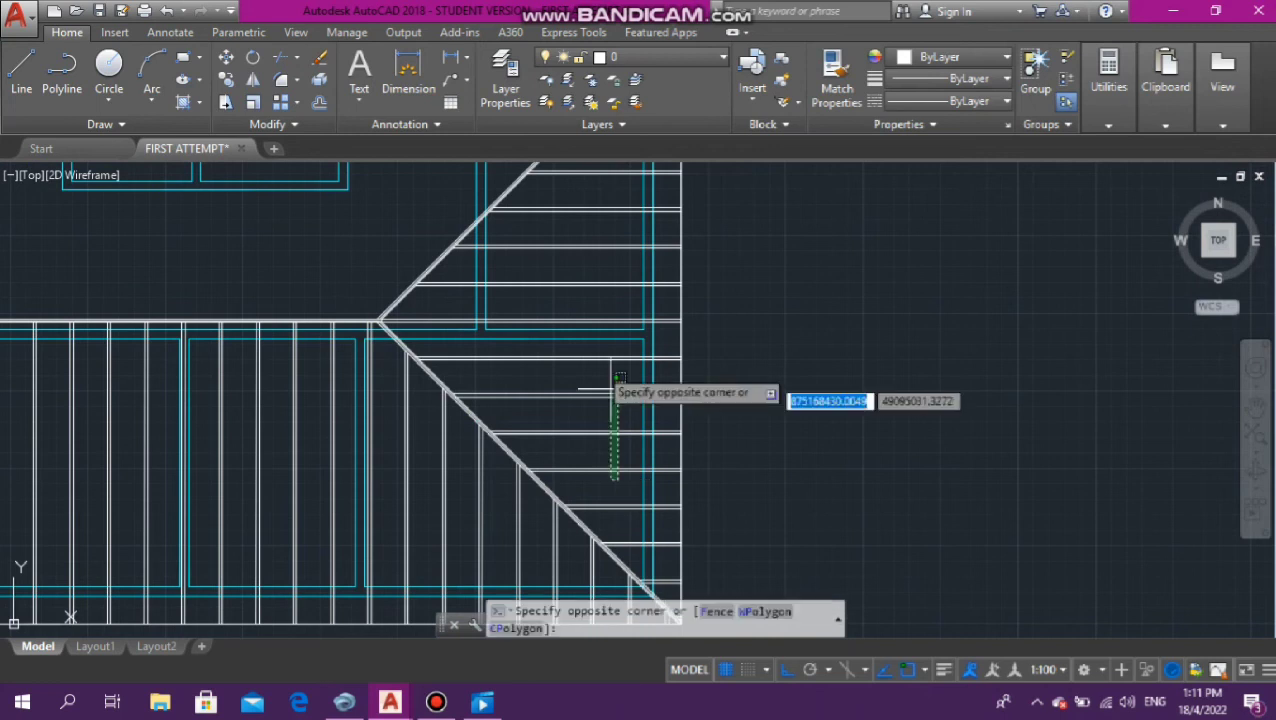
click(590, 357)
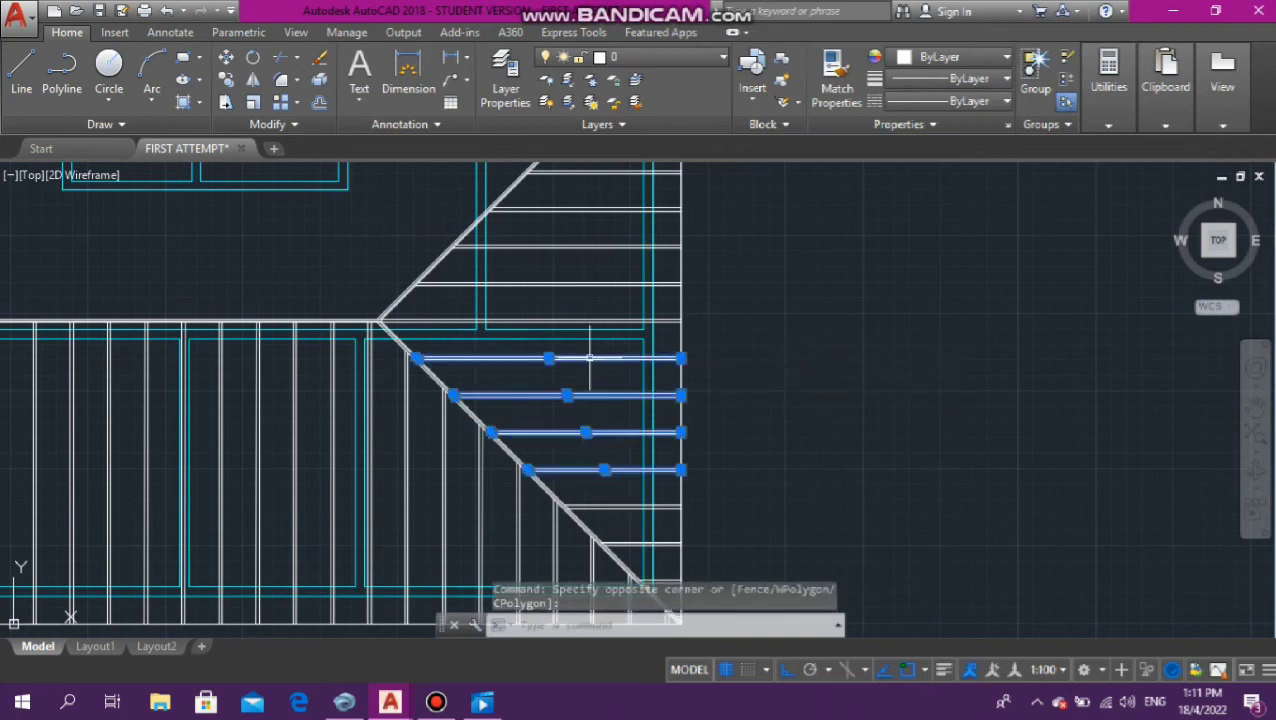
text(mi)
key(Return)
scroll(368, 269, up, 5)
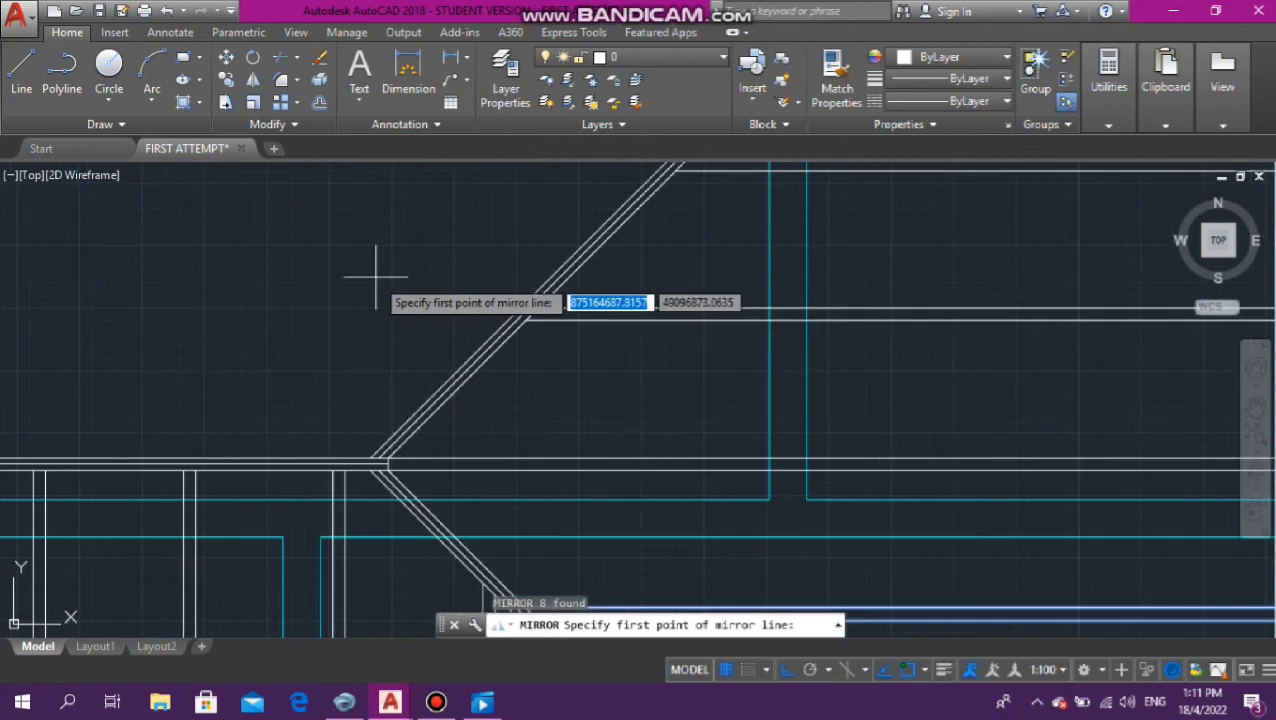
scroll(377, 445, up, 2)
click(371, 436)
scroll(380, 435, down, 3)
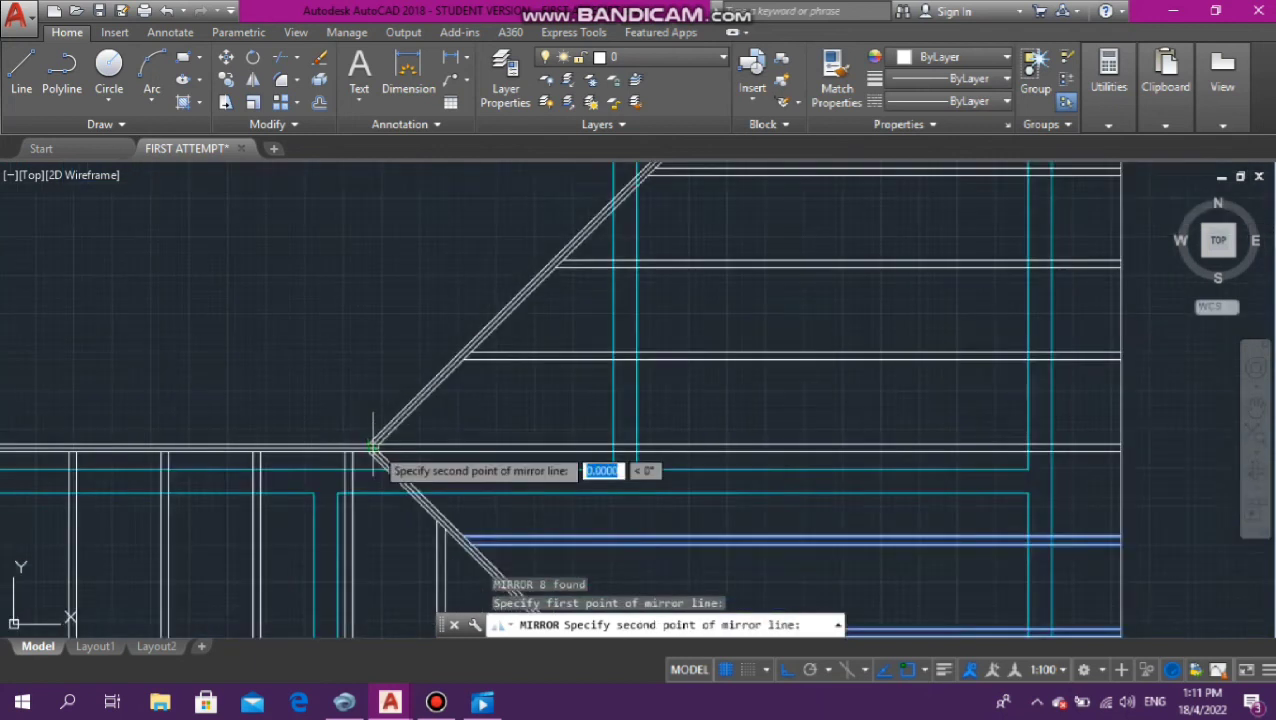
scroll(595, 235, down, 5)
scroll(596, 255, up, 6)
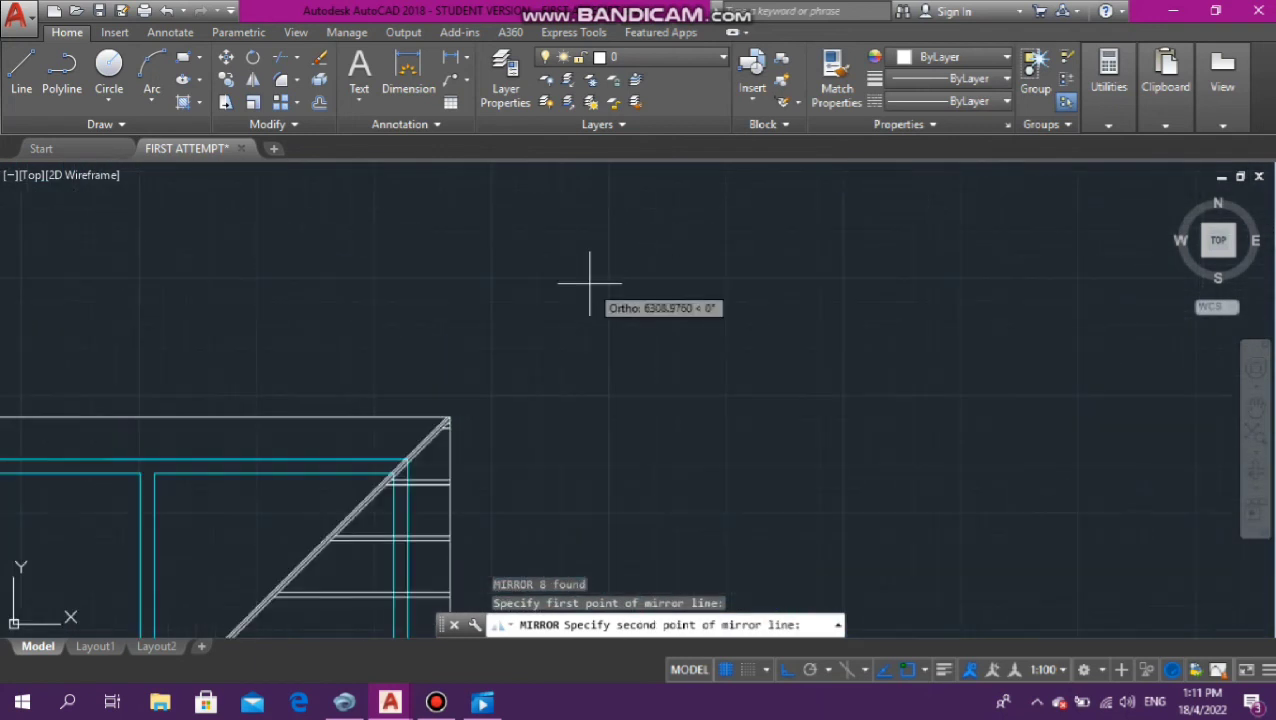
scroll(440, 432, down, 1)
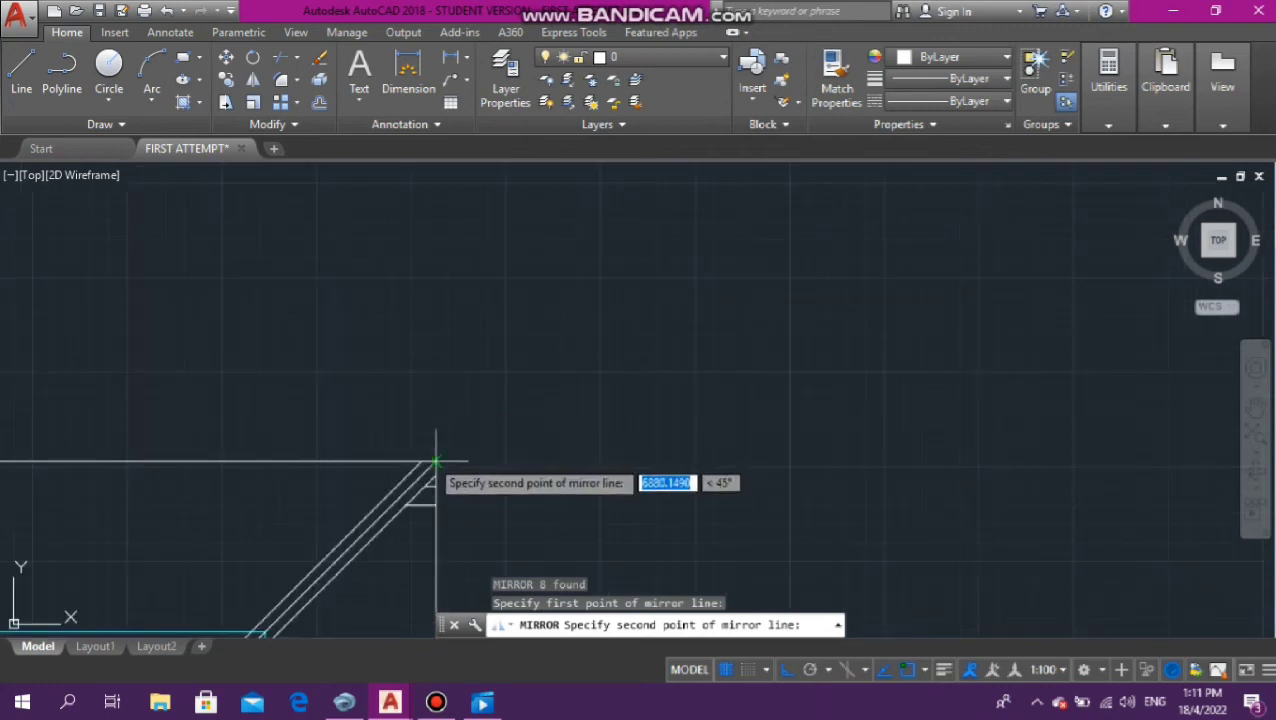
click(432, 462)
scroll(592, 278, down, 6)
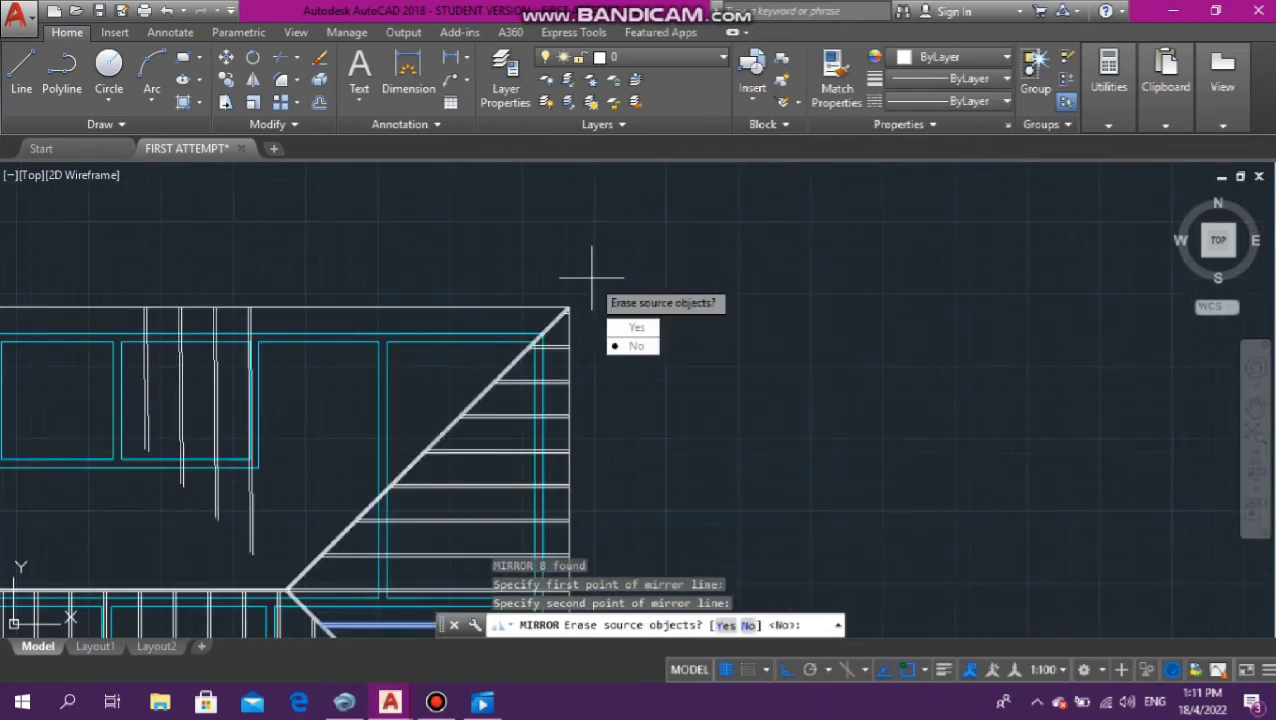
key(Escape)
key(Escape)
key(Escape)
key(Escape)
scroll(591, 278, down, 8)
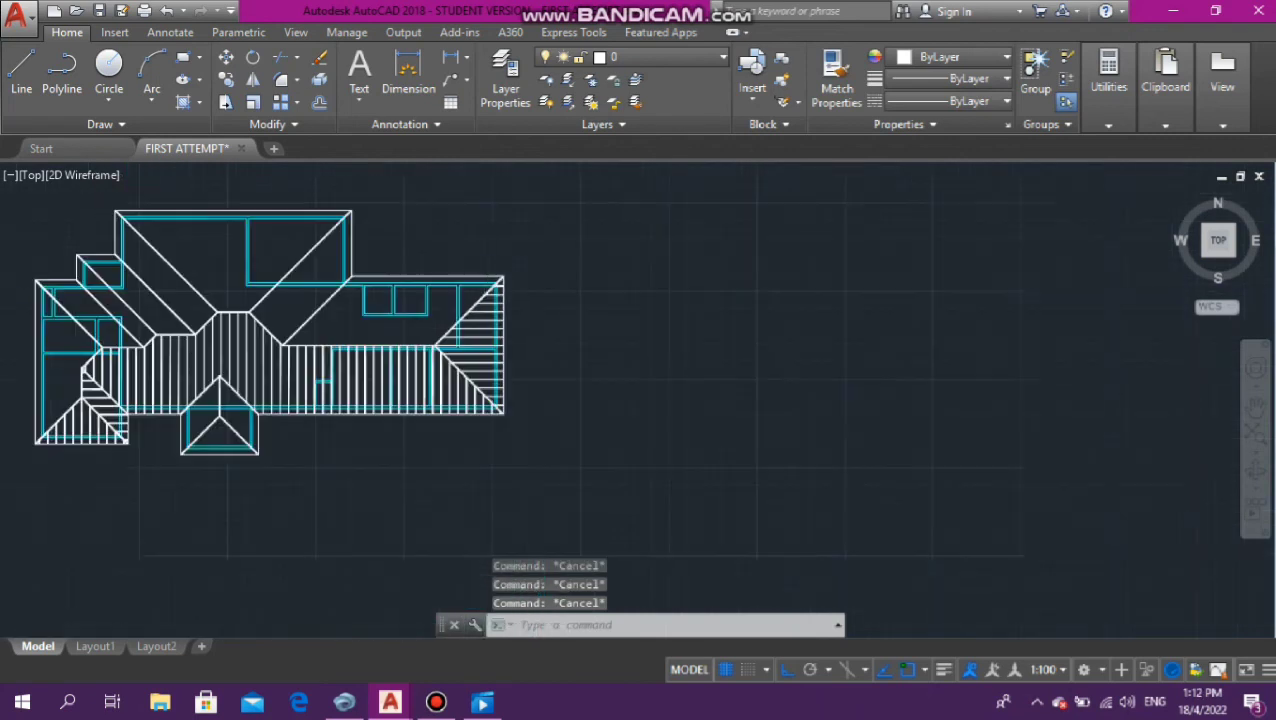
Mirror four vertical rafter pairs near the right end of the front slope about the ridge centreline onto the rear slope, keeping the originals
scroll(426, 361, up, 10)
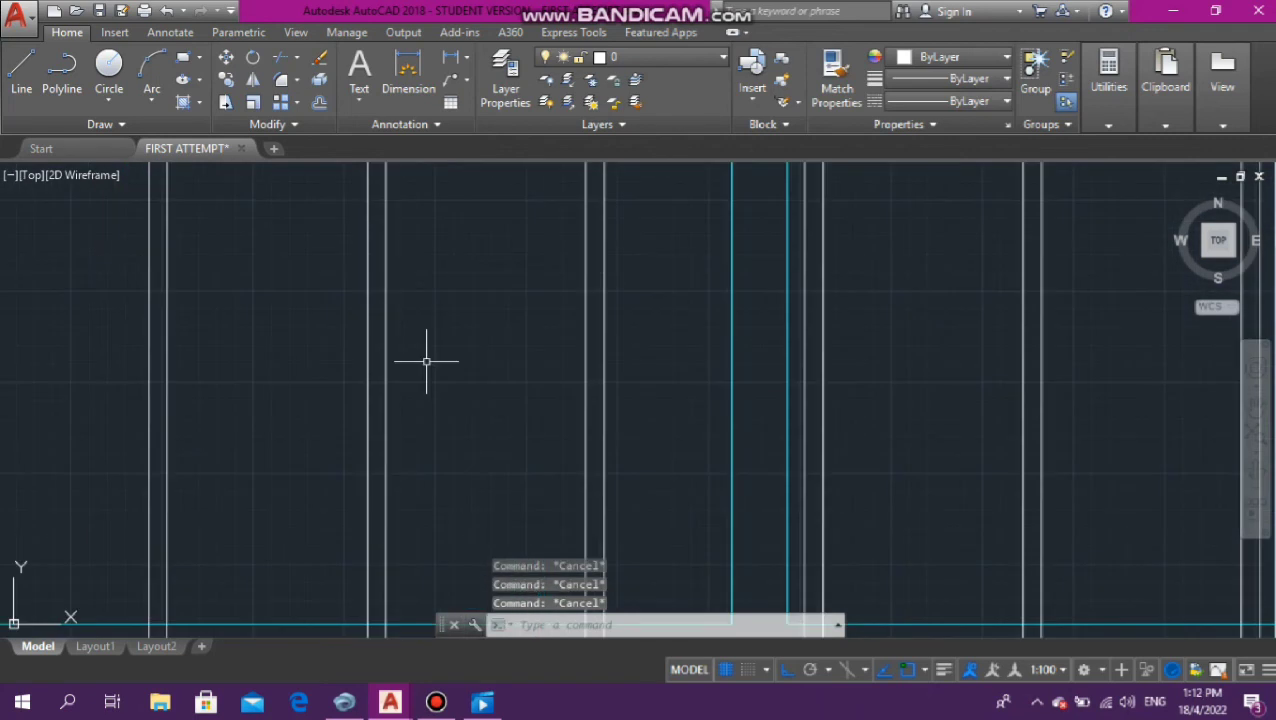
click(583, 317)
scroll(340, 295, down, 6)
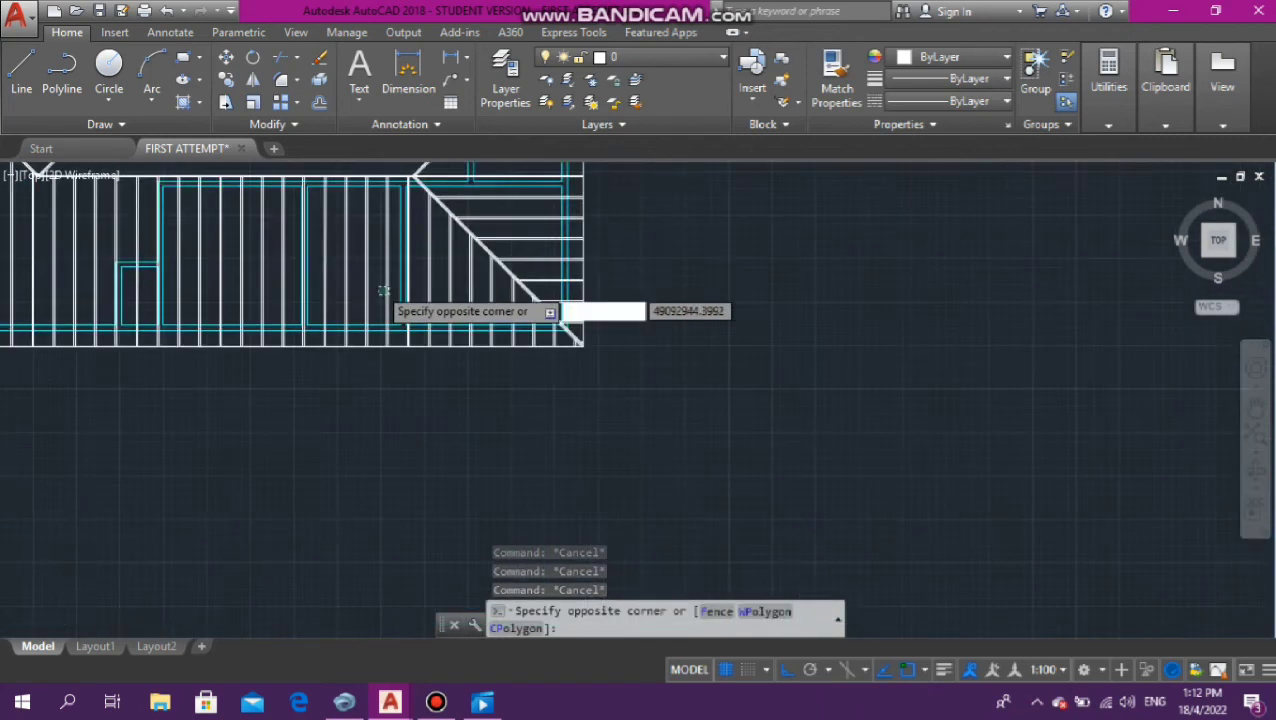
scroll(383, 291, down, 2)
scroll(345, 270, up, 4)
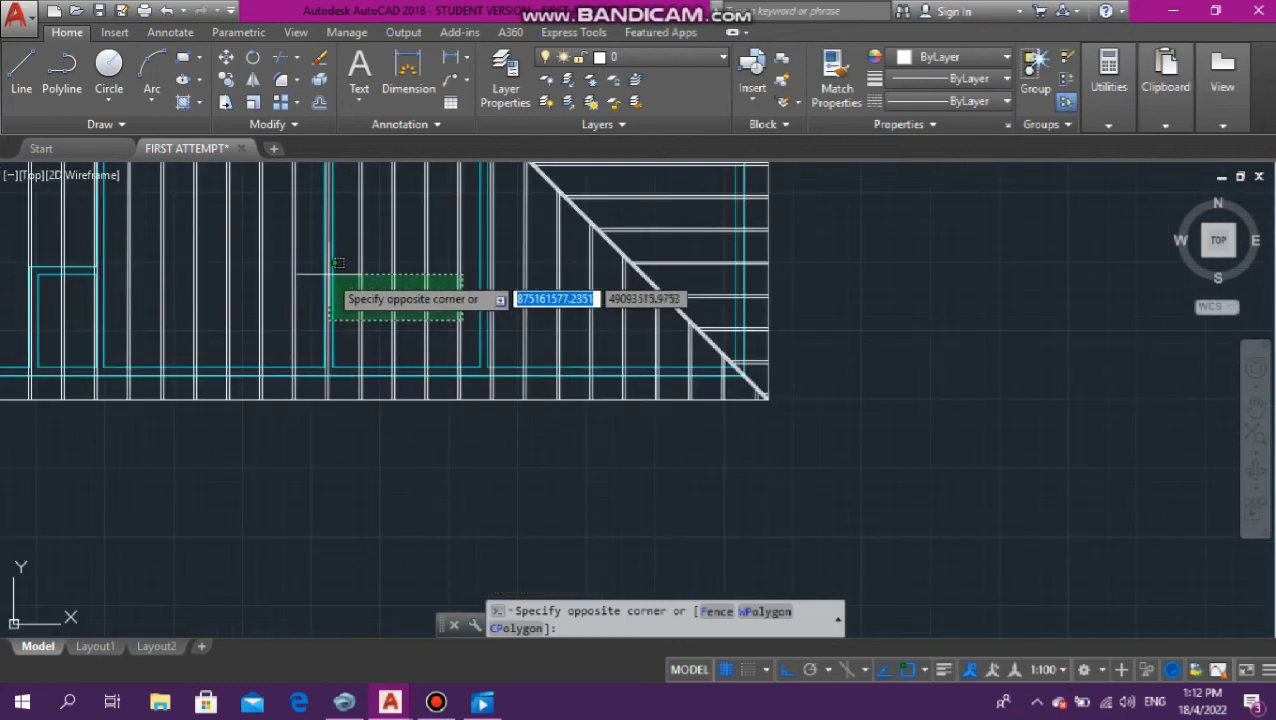
click(338, 263)
scroll(340, 265, down, 4)
scroll(349, 221, up, 1)
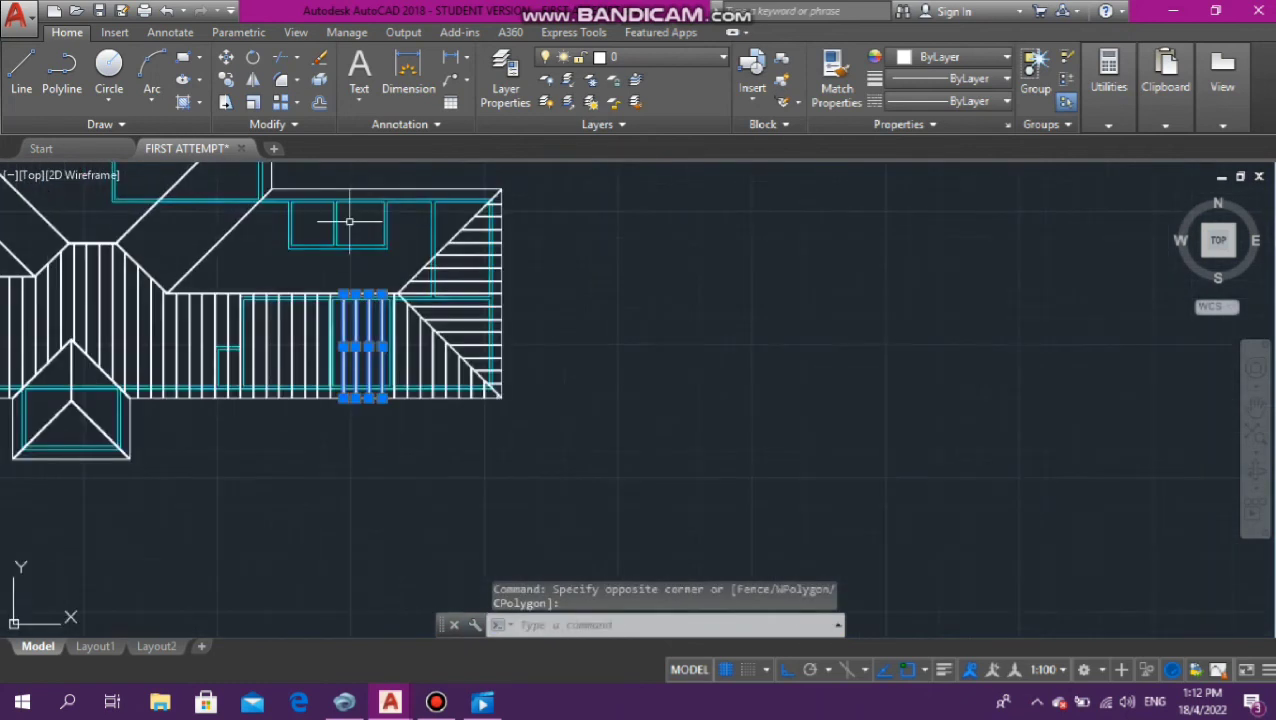
scroll(349, 221, up, 2)
text(M)
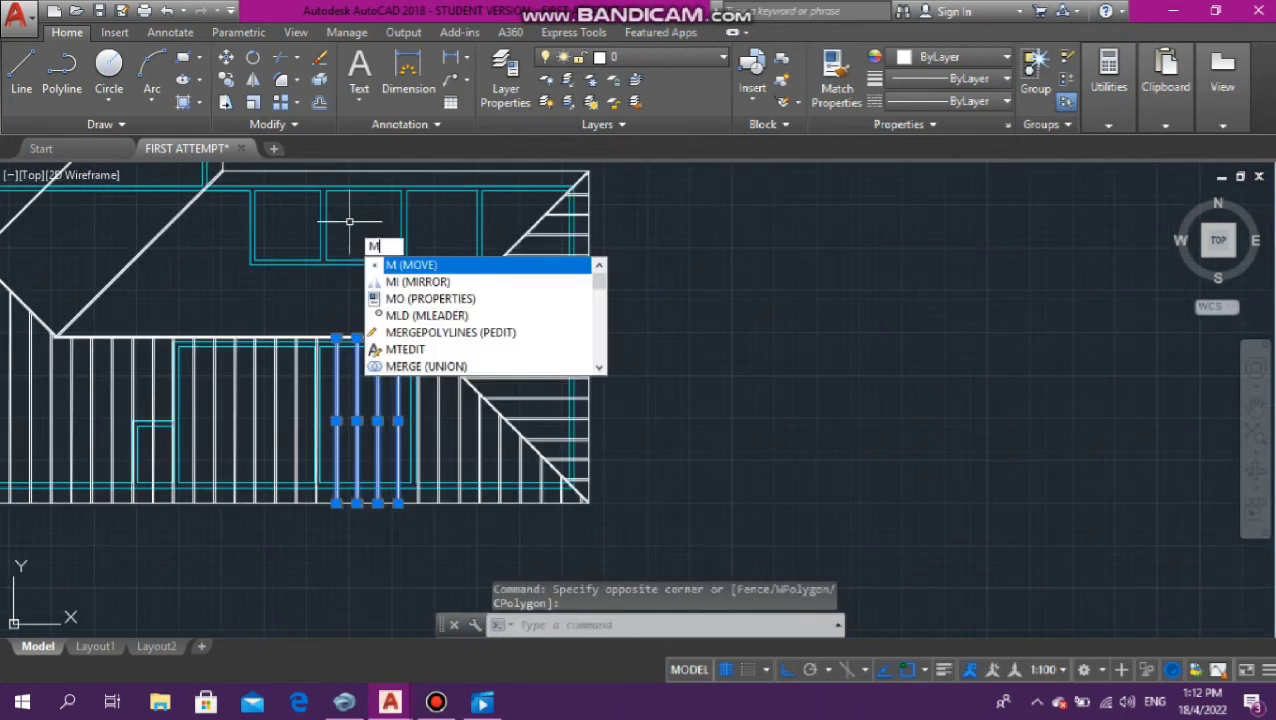
key(Down)
key(Return)
scroll(421, 340, up, 4)
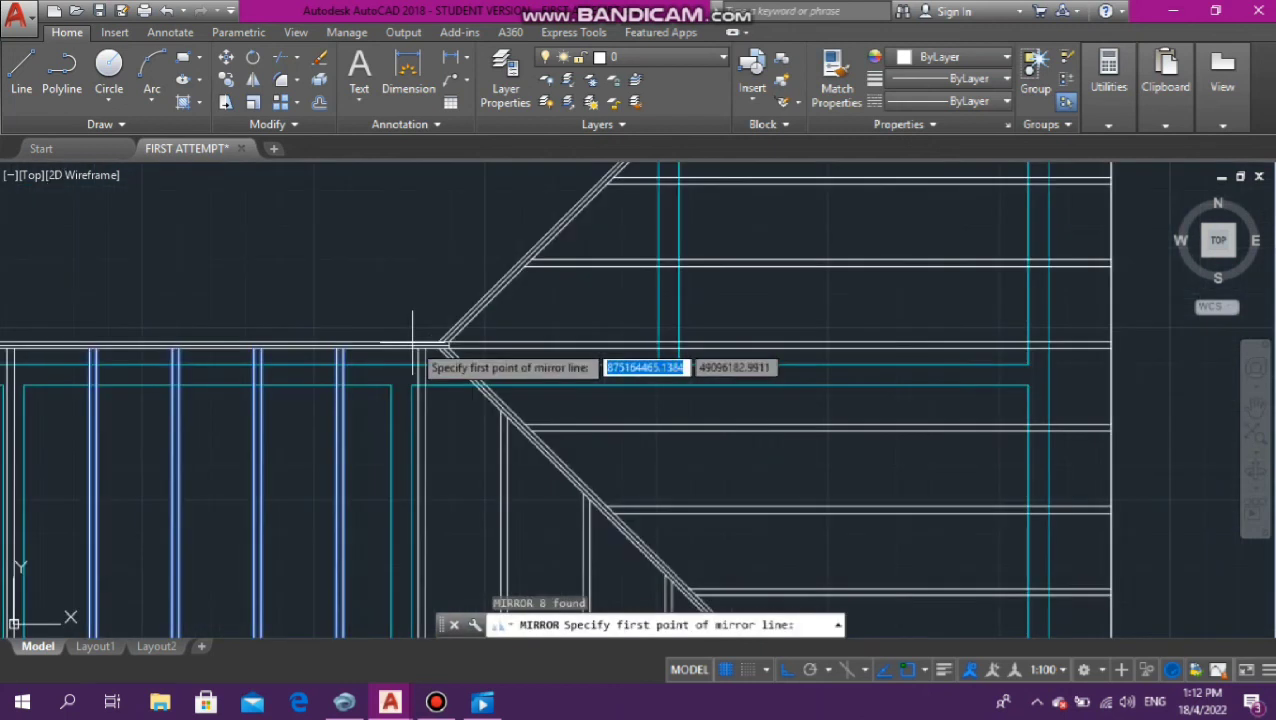
click(463, 344)
scroll(605, 280, down, 2)
scroll(420, 265, down, 3)
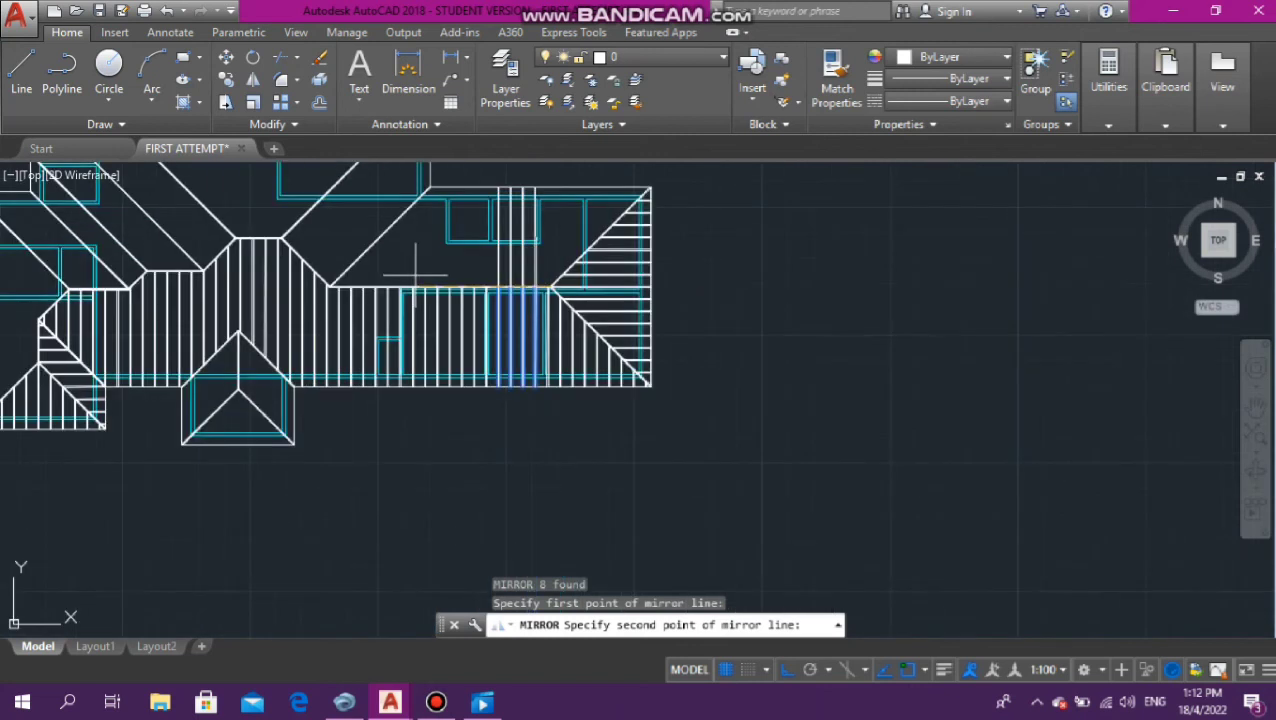
scroll(393, 276, up, 5)
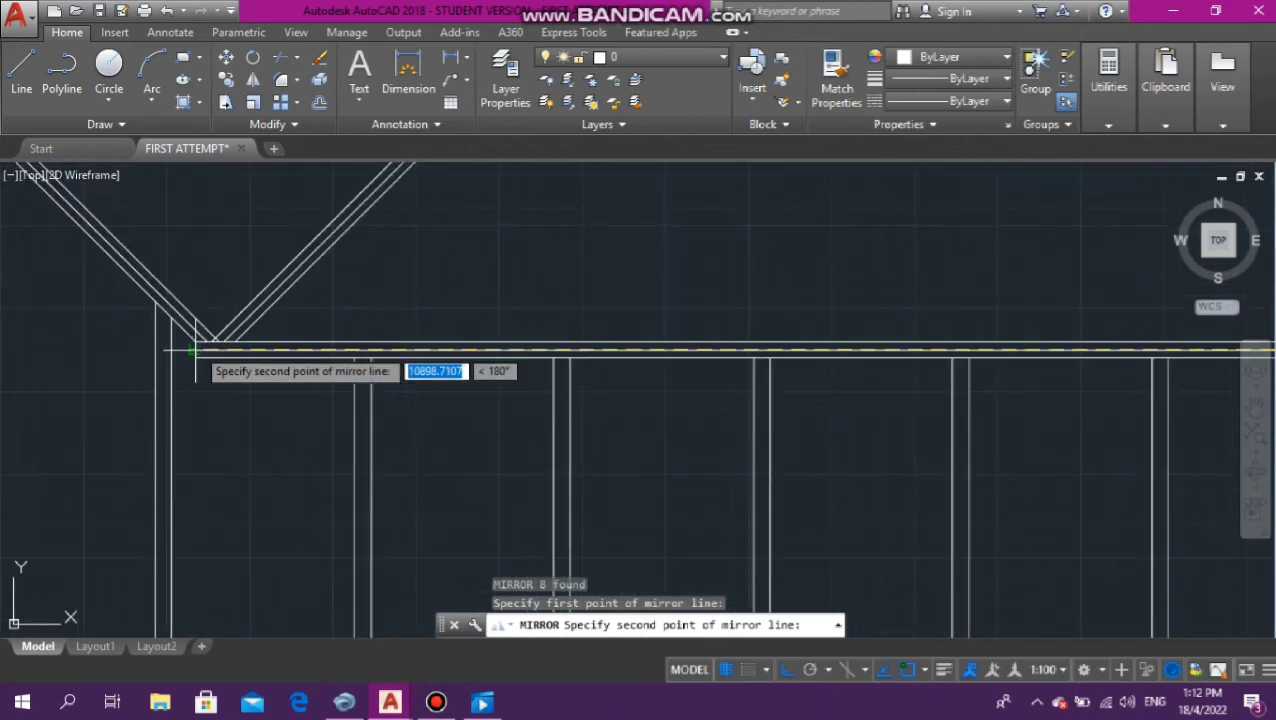
click(234, 344)
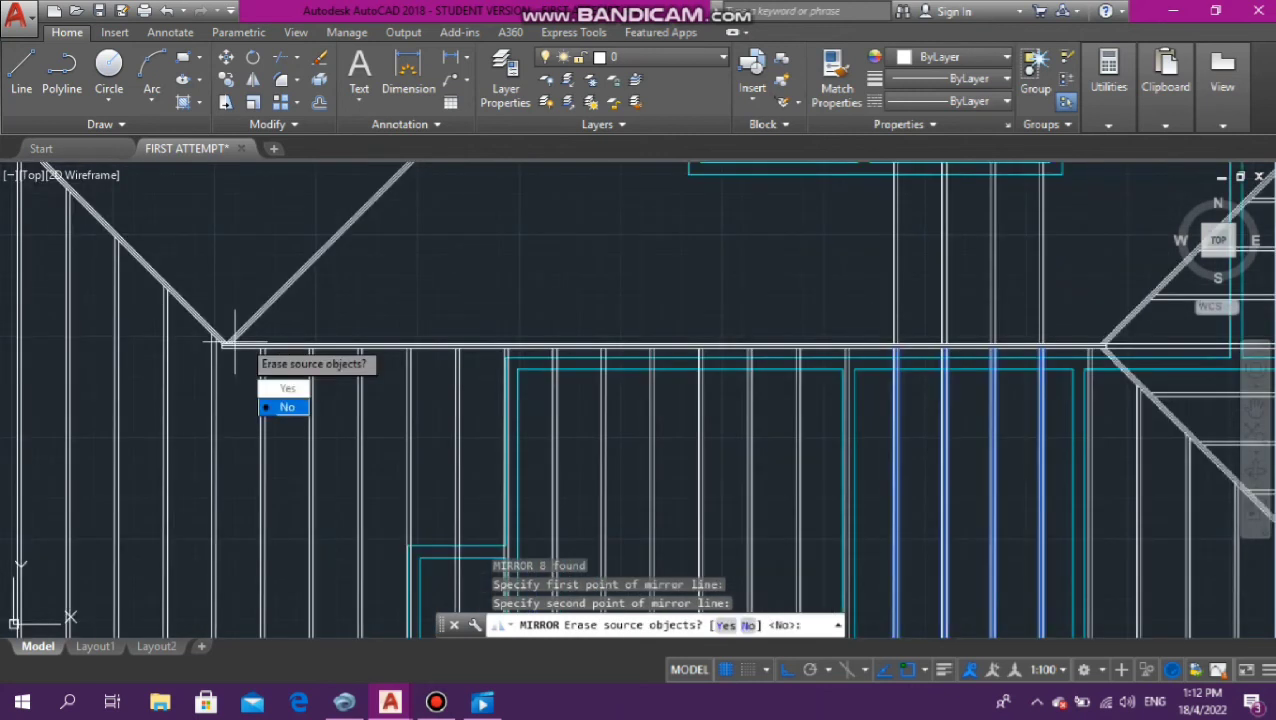
click(287, 407)
scroll(265, 290, down, 3)
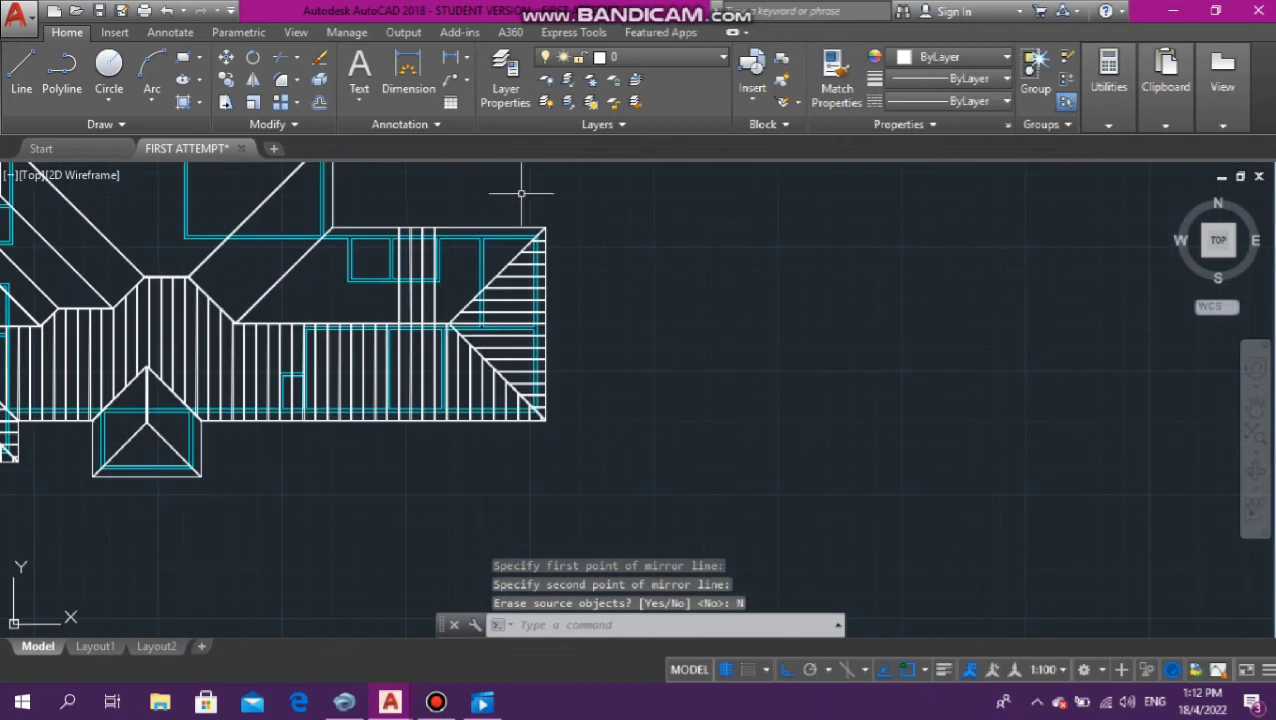
Erase the four mirrored vertical rafter pairs from the rear slope near the right end of the working plan
scroll(449, 362, up, 4)
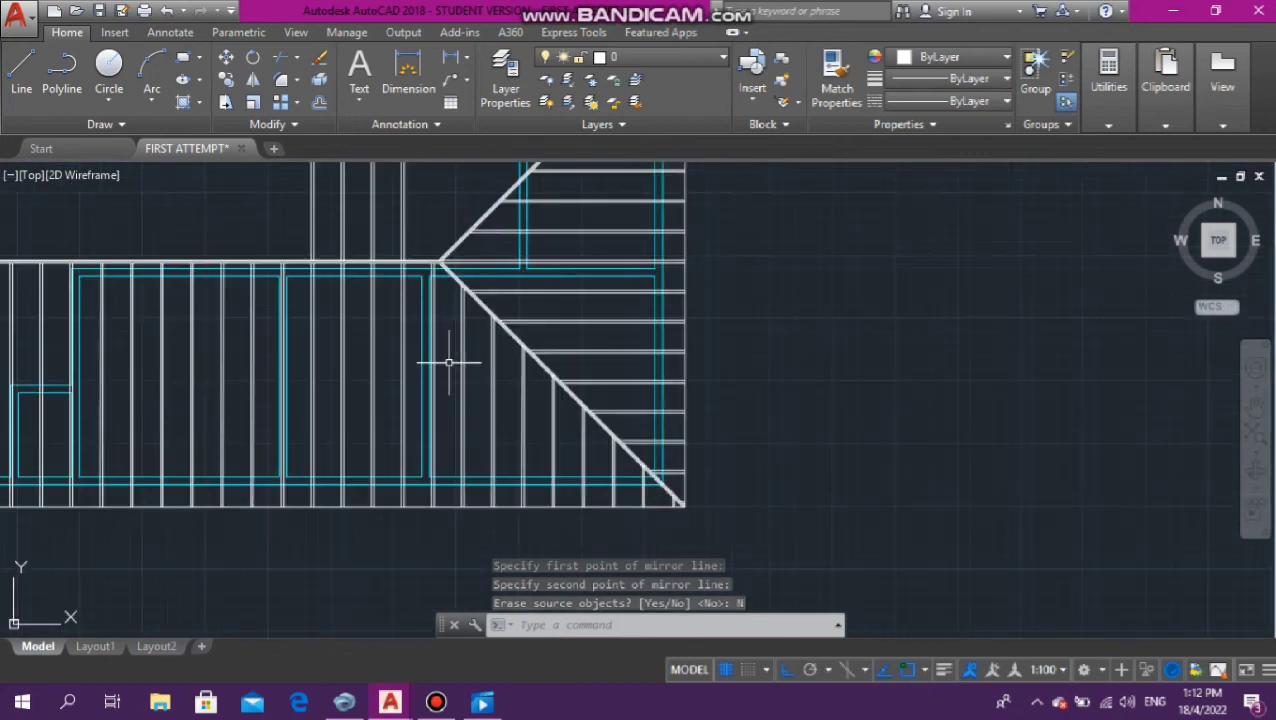
scroll(449, 362, down, 5)
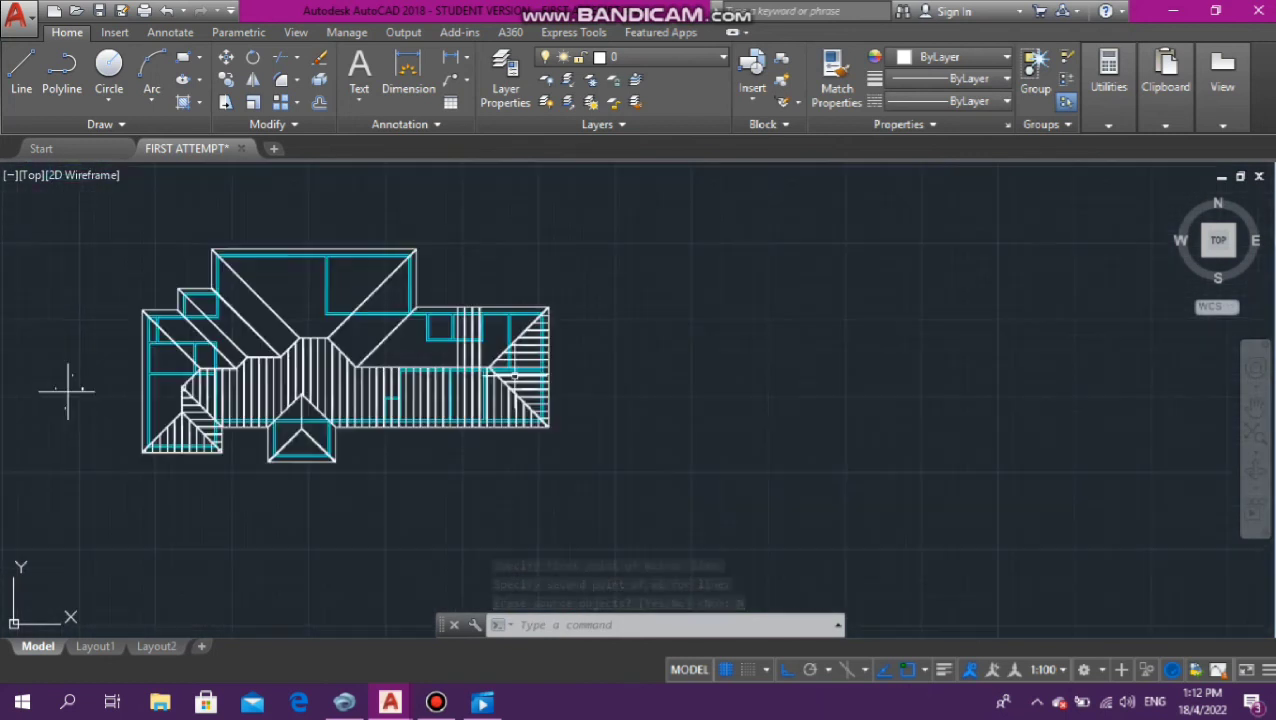
scroll(522, 362, up, 5)
key(Escape)
key(Escape)
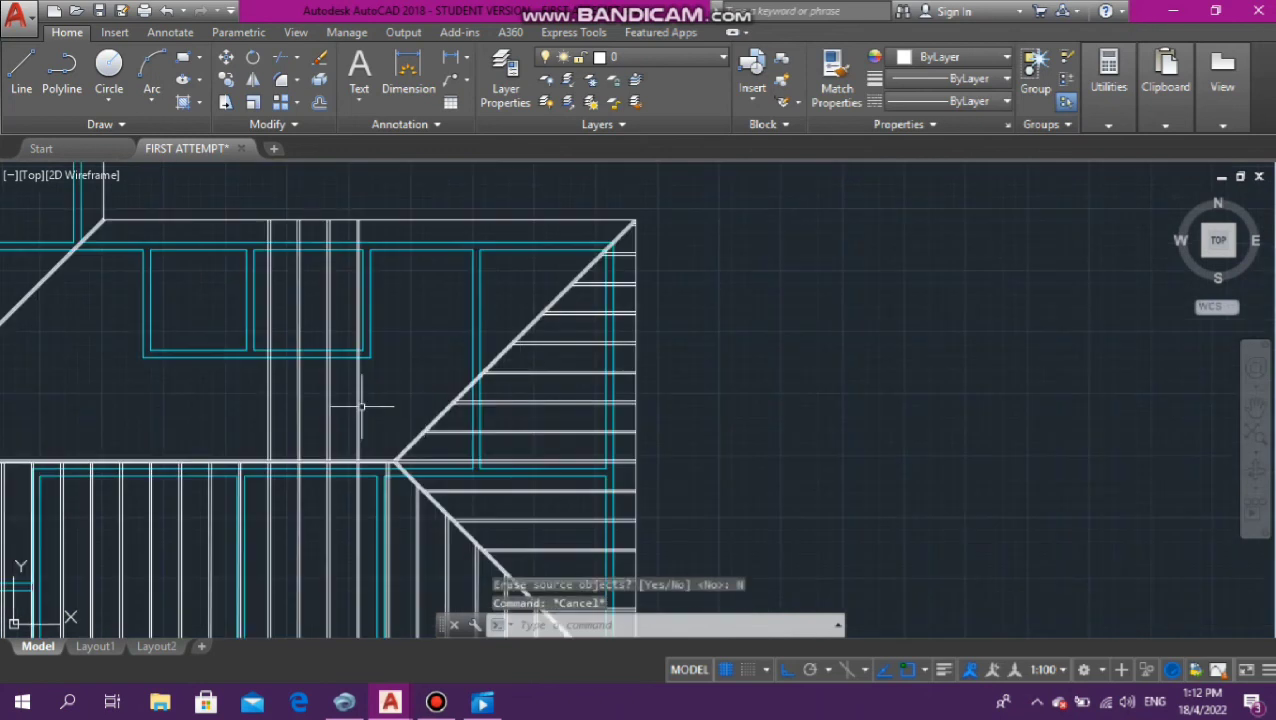
click(366, 405)
click(168, 393)
key(Delete)
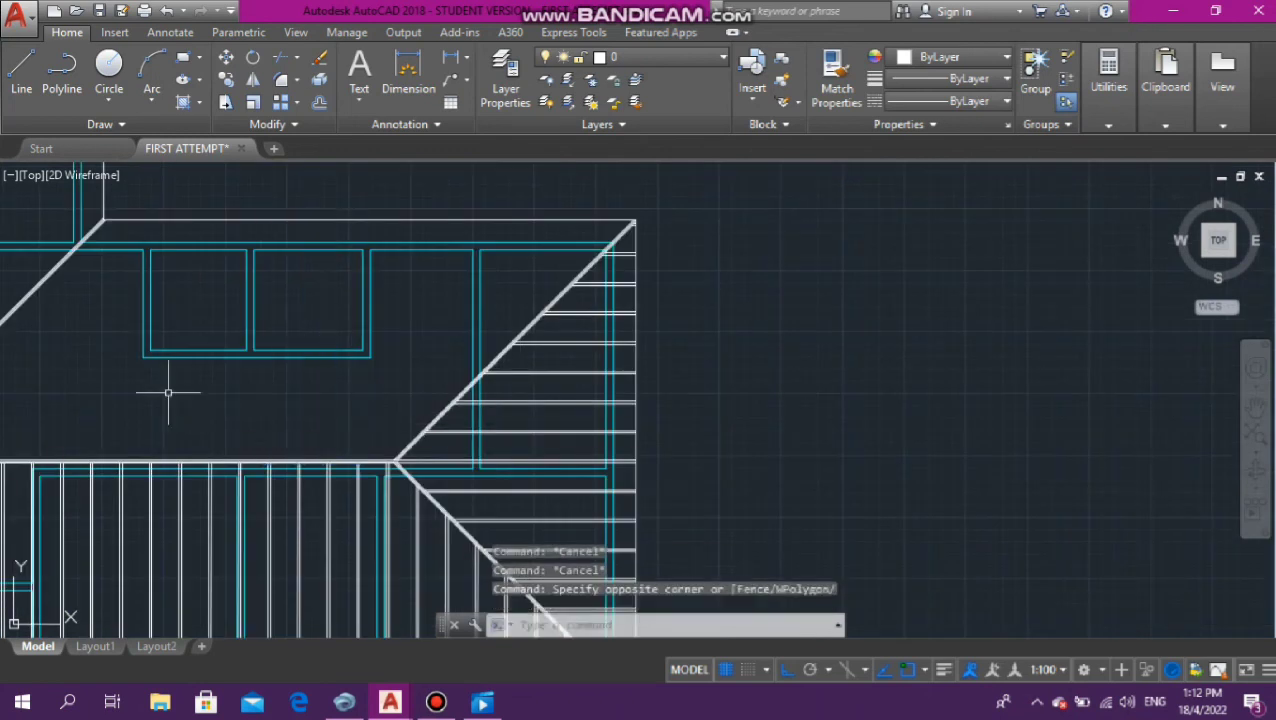
Draw a vertical line from the right corner of the porch ridge's lower end straight down to the porch eaves line
scroll(258, 373, down, 5)
scroll(388, 332, down, 5)
scroll(219, 353, up, 6)
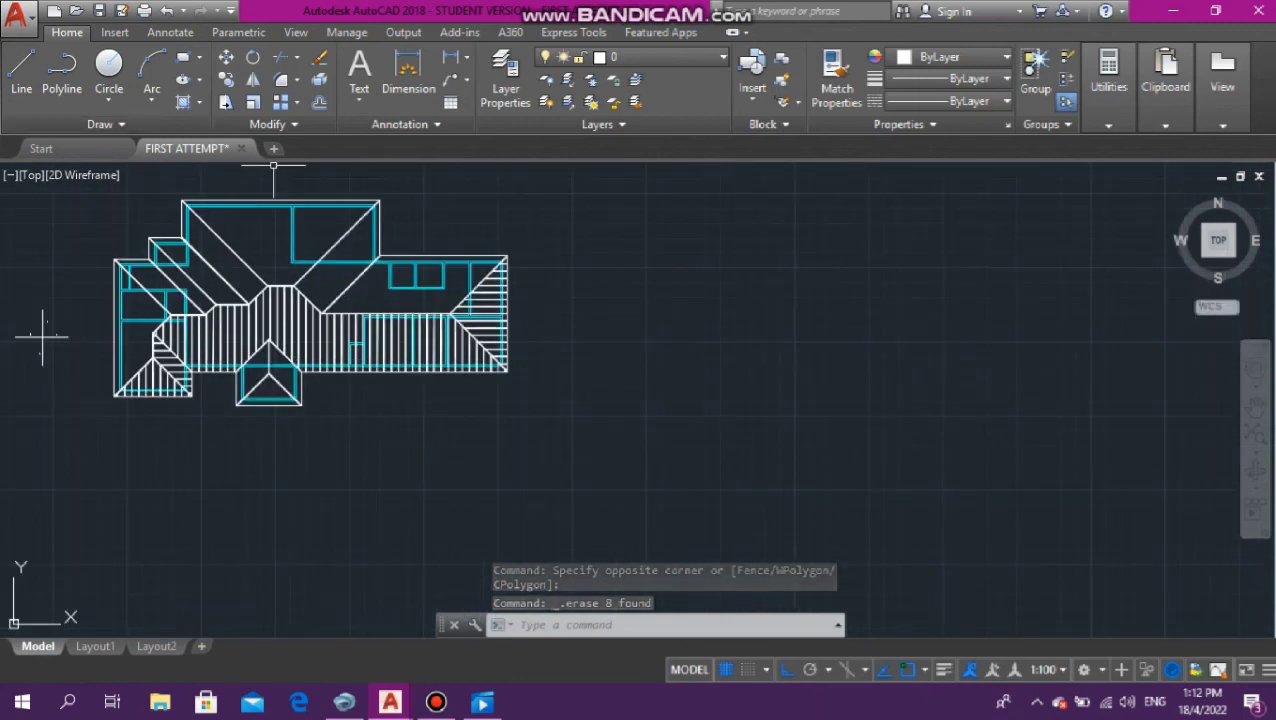
scroll(132, 316, down, 2)
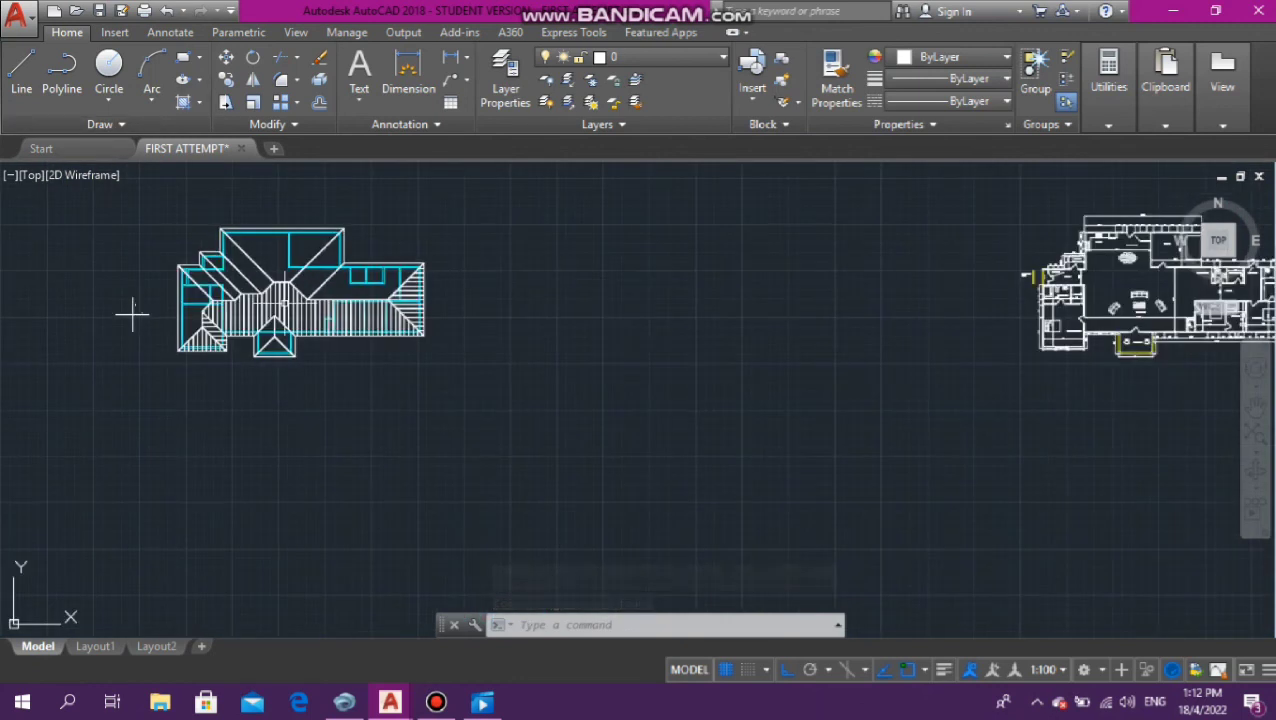
scroll(265, 356, up, 8)
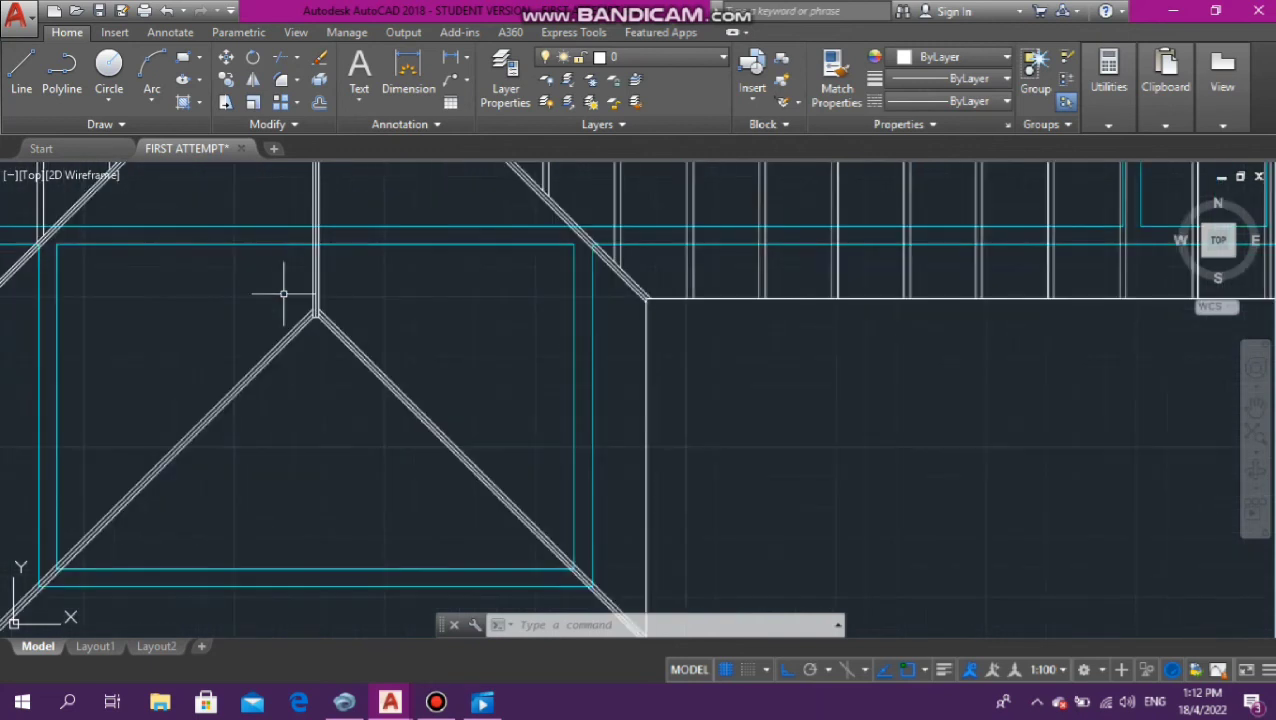
scroll(321, 323, up, 2)
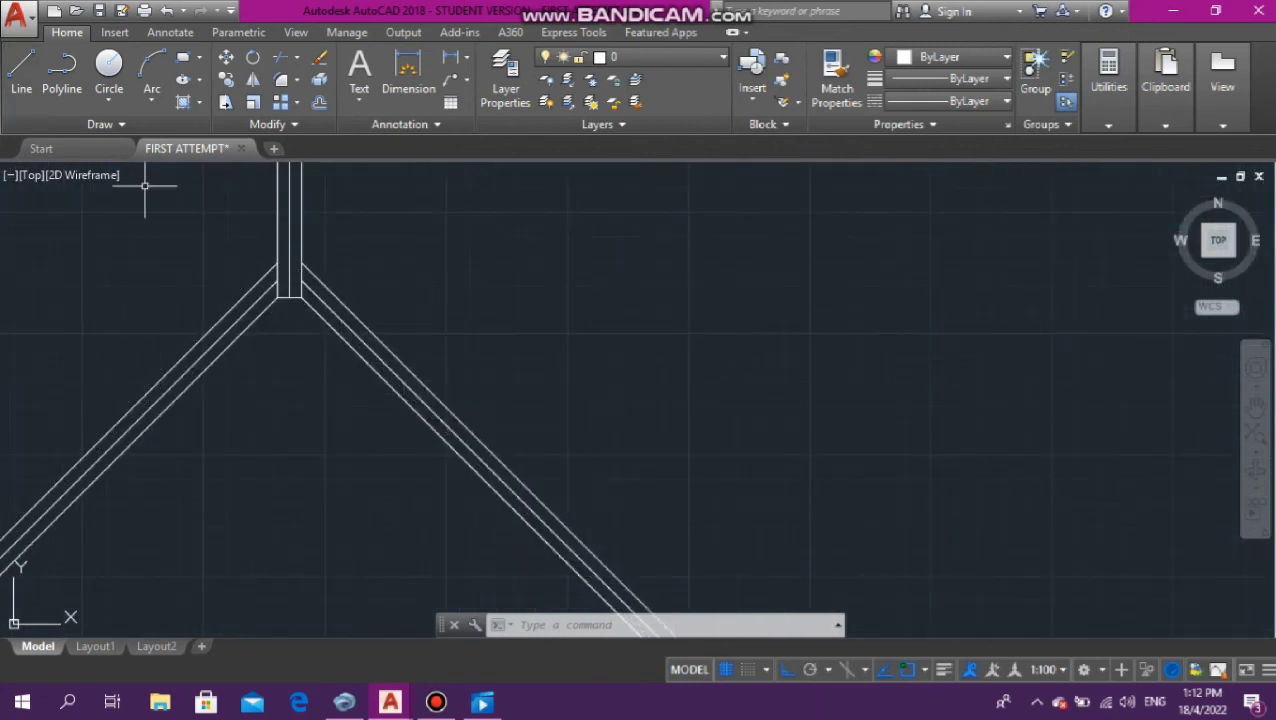
click(21, 70)
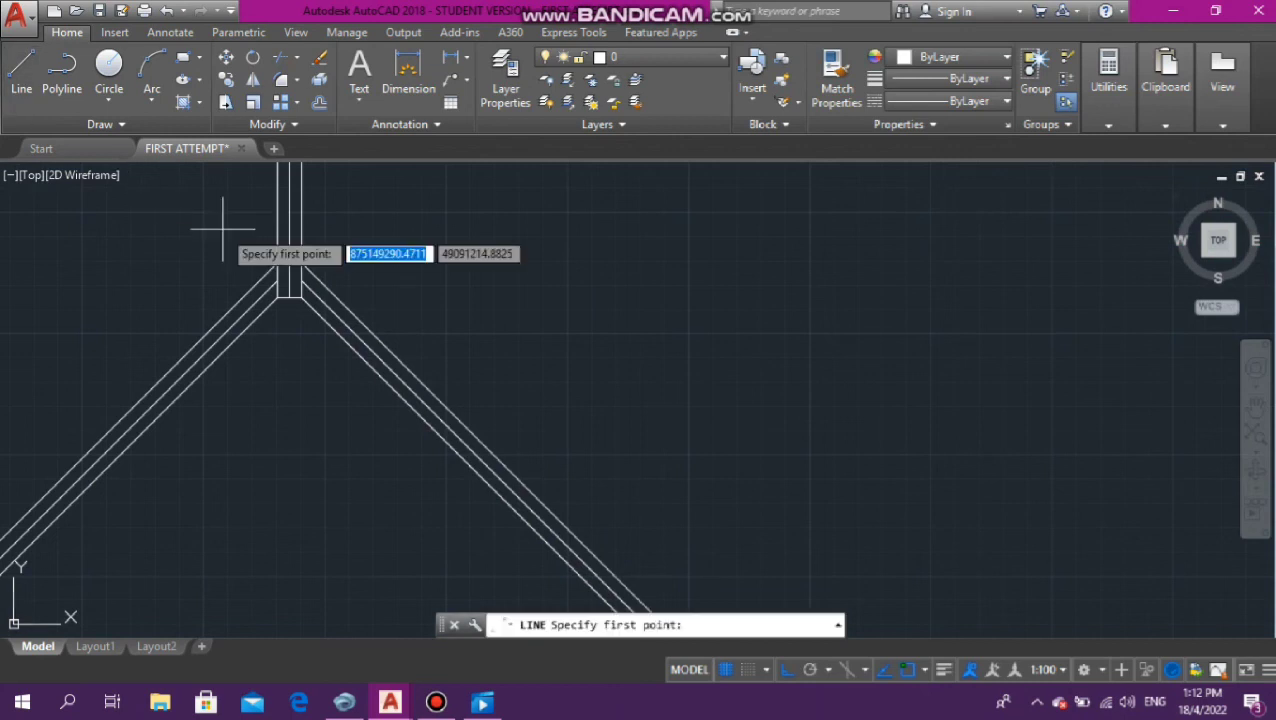
click(303, 295)
scroll(375, 232, down, 1)
scroll(375, 232, down, 4)
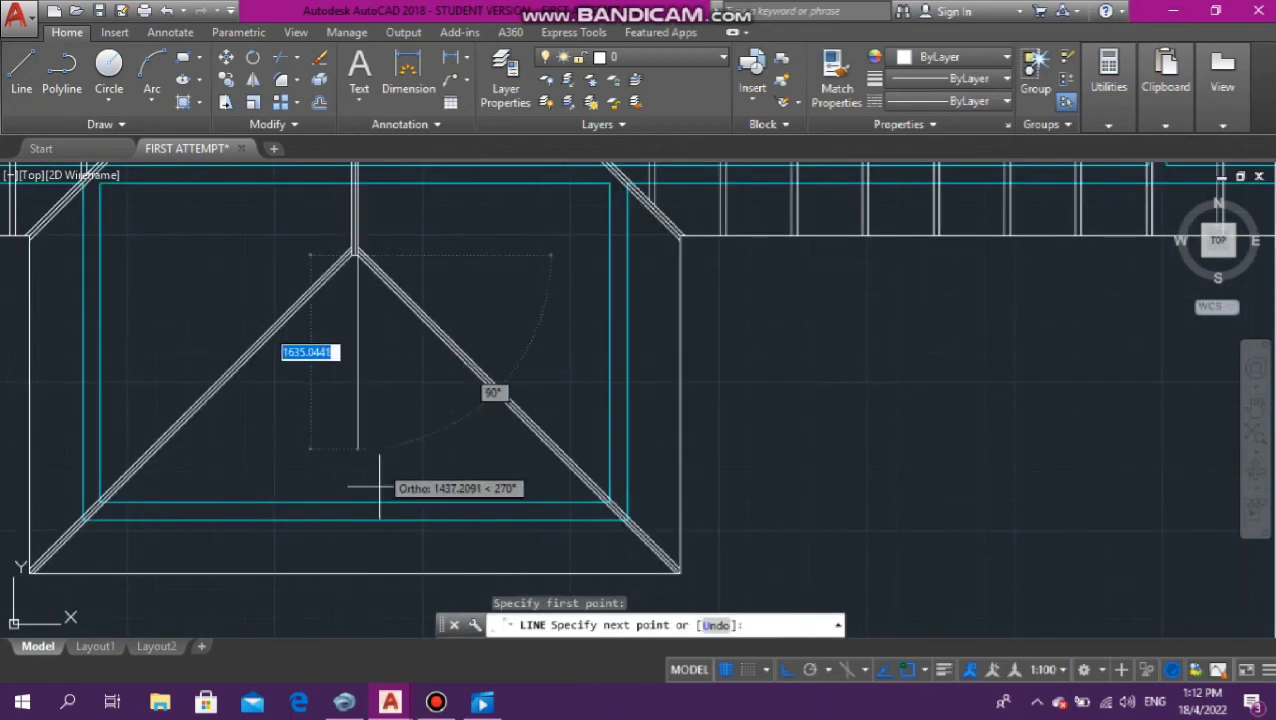
click(357, 574)
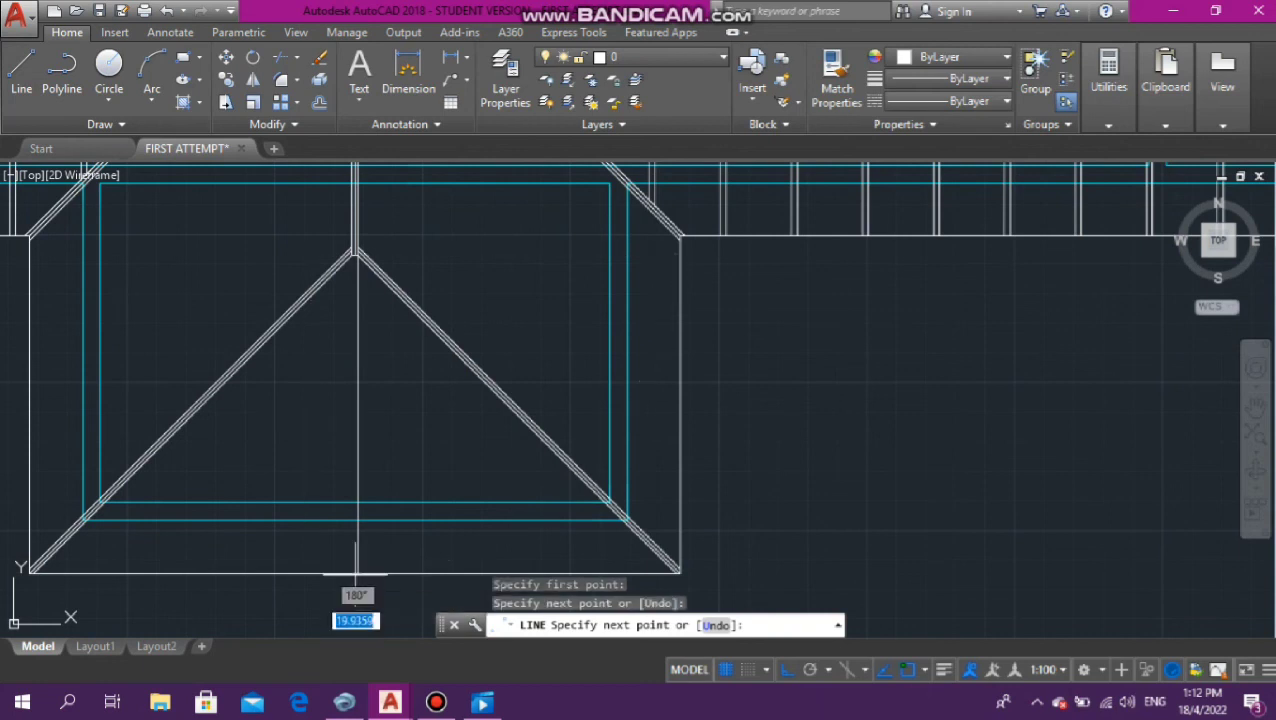
key(Escape)
key(Escape)
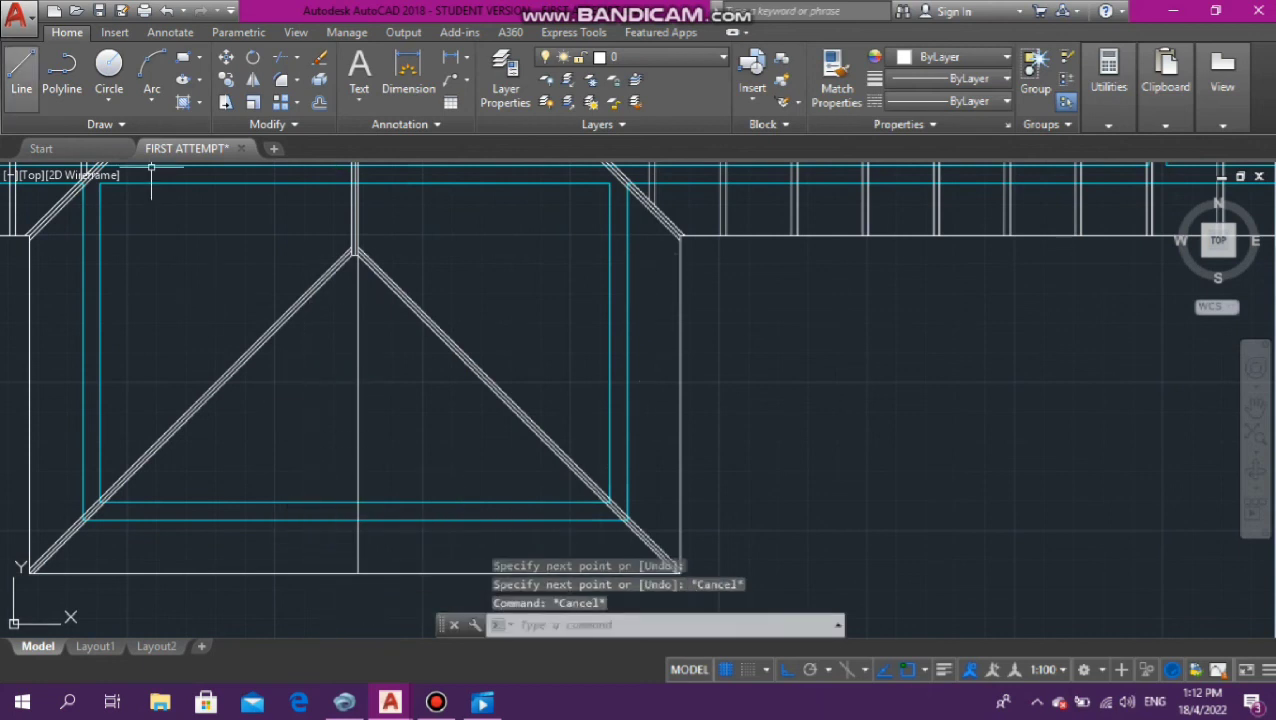
Draw the matching vertical line from the left corner of the porch ridge's lower end to the eaves, completing the centre rafter pair
click(21, 75)
scroll(336, 240, up, 4)
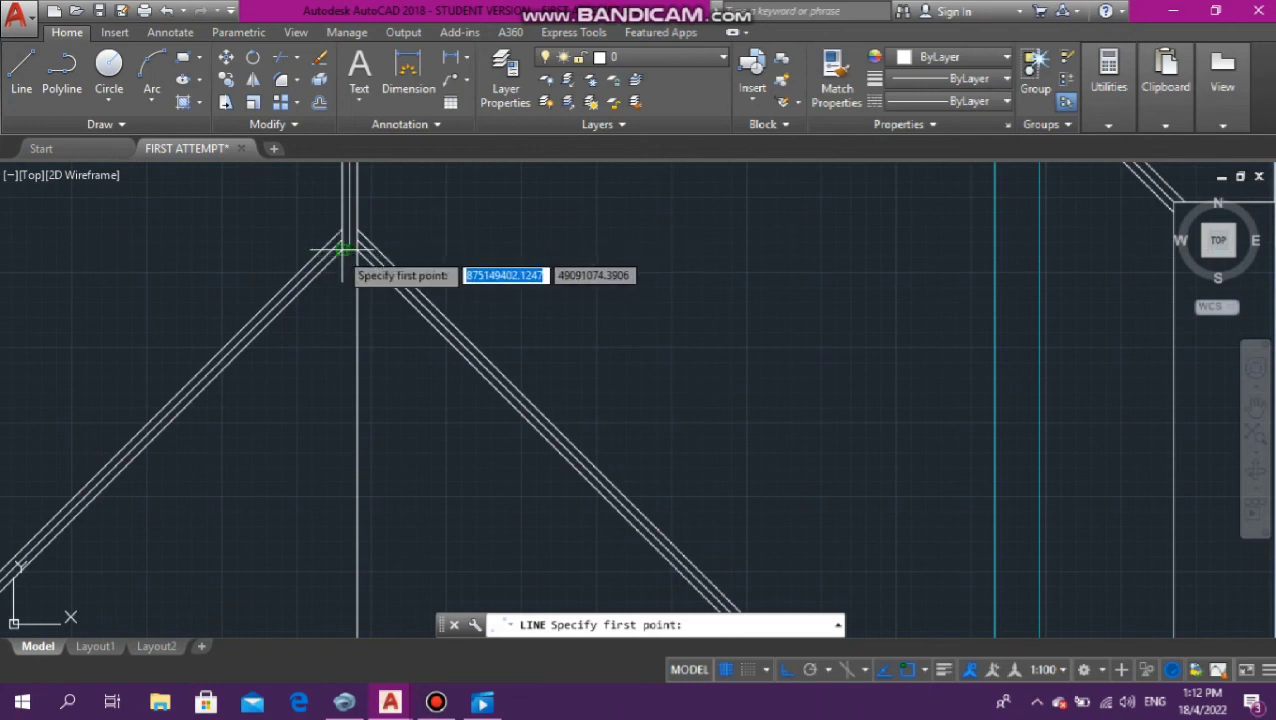
click(342, 248)
scroll(333, 347, down, 5)
scroll(330, 350, up, 3)
scroll(330, 350, up, 4)
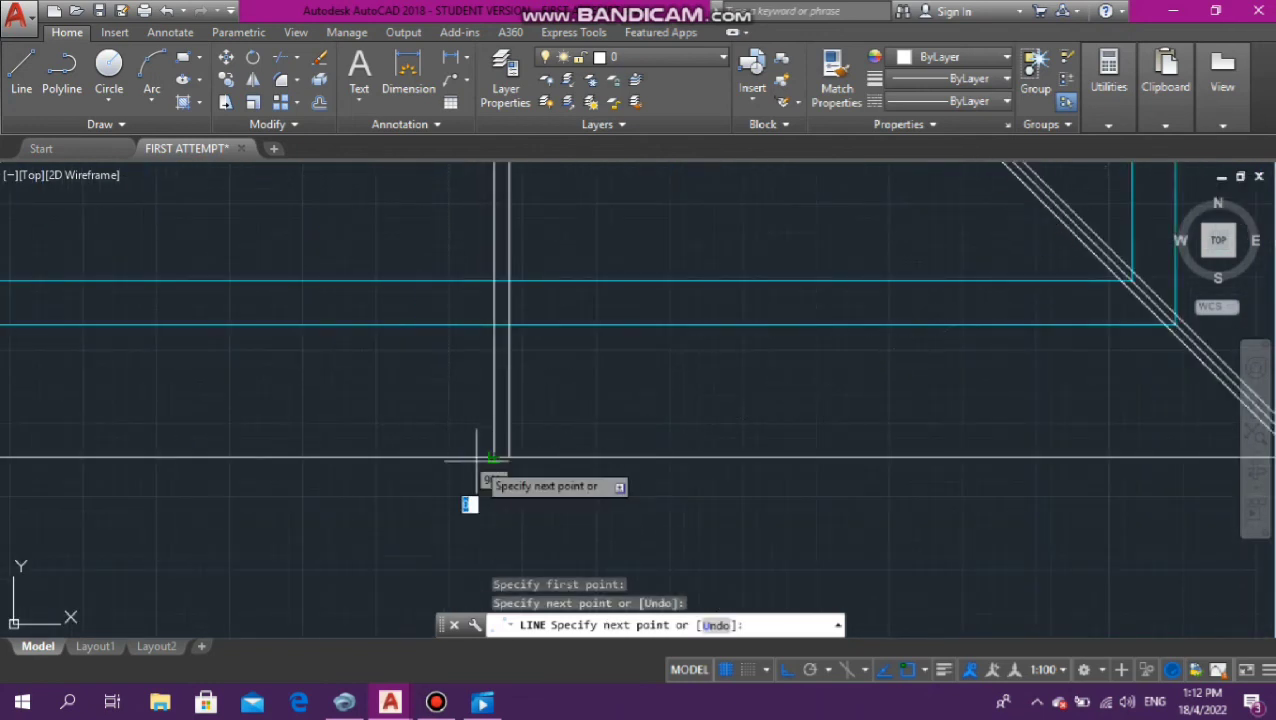
key(Escape)
key(Escape)
key(Escape)
scroll(476, 443, down, 3)
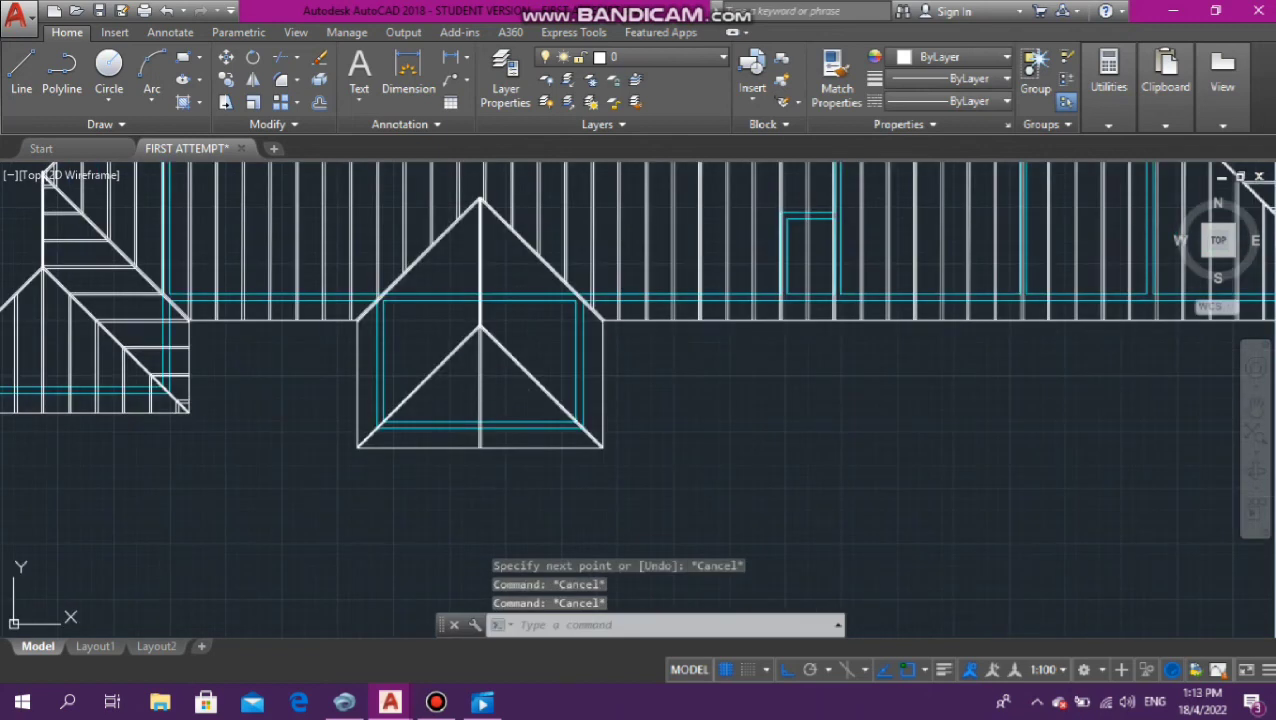
click(494, 390)
click(440, 391)
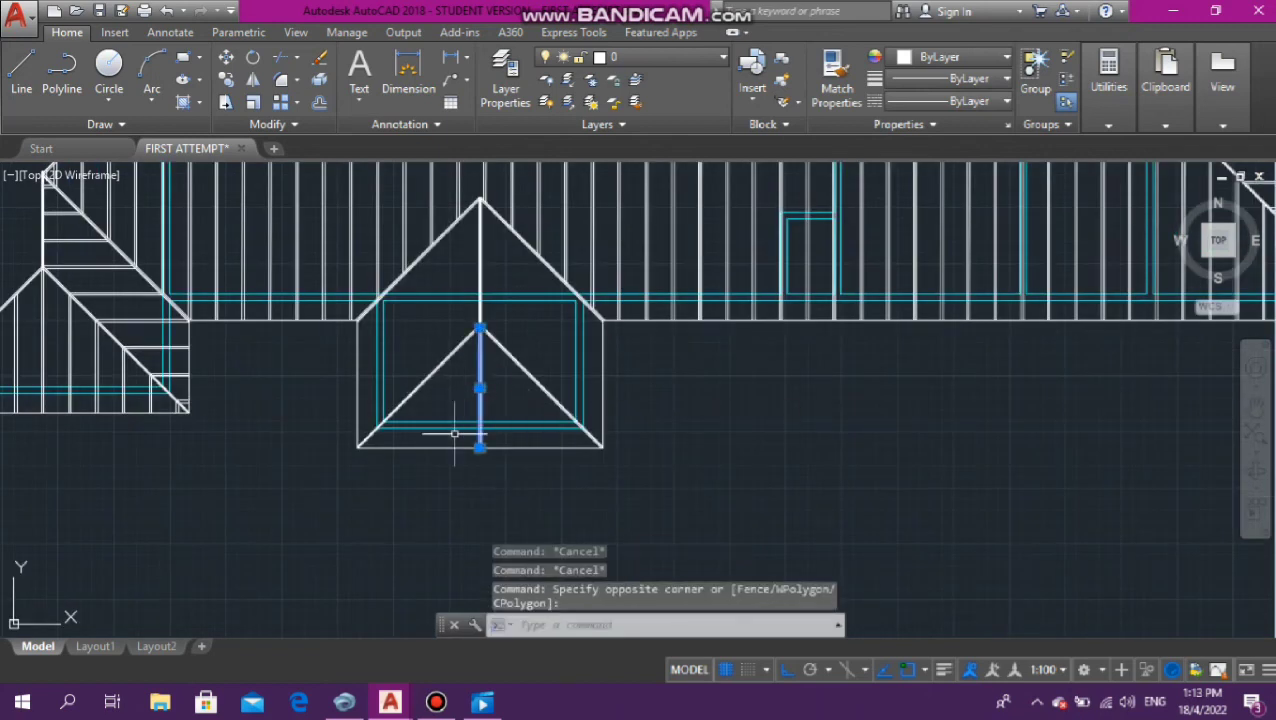
key(Escape)
key(Escape)
key(Escape)
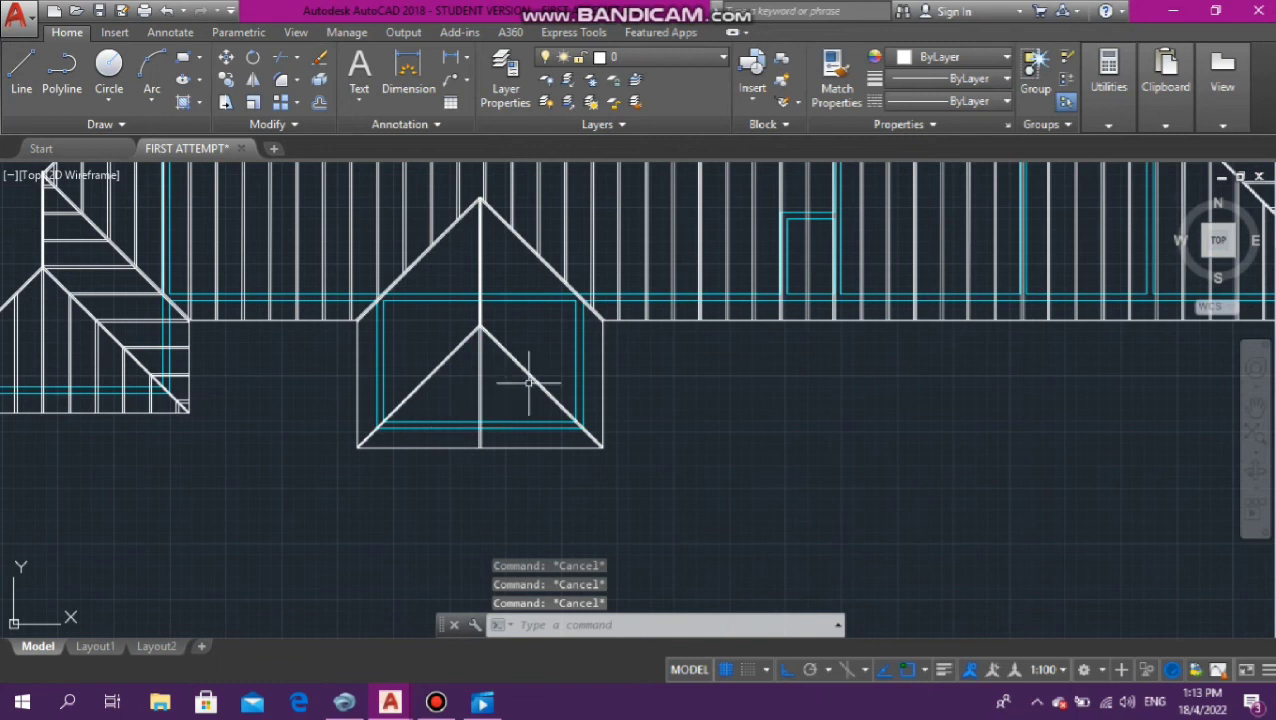
Review the working framing plan, checking which slopes have rafters and which between the hips and valleys are still empty
scroll(529, 381, down, 5)
scroll(256, 393, up, 8)
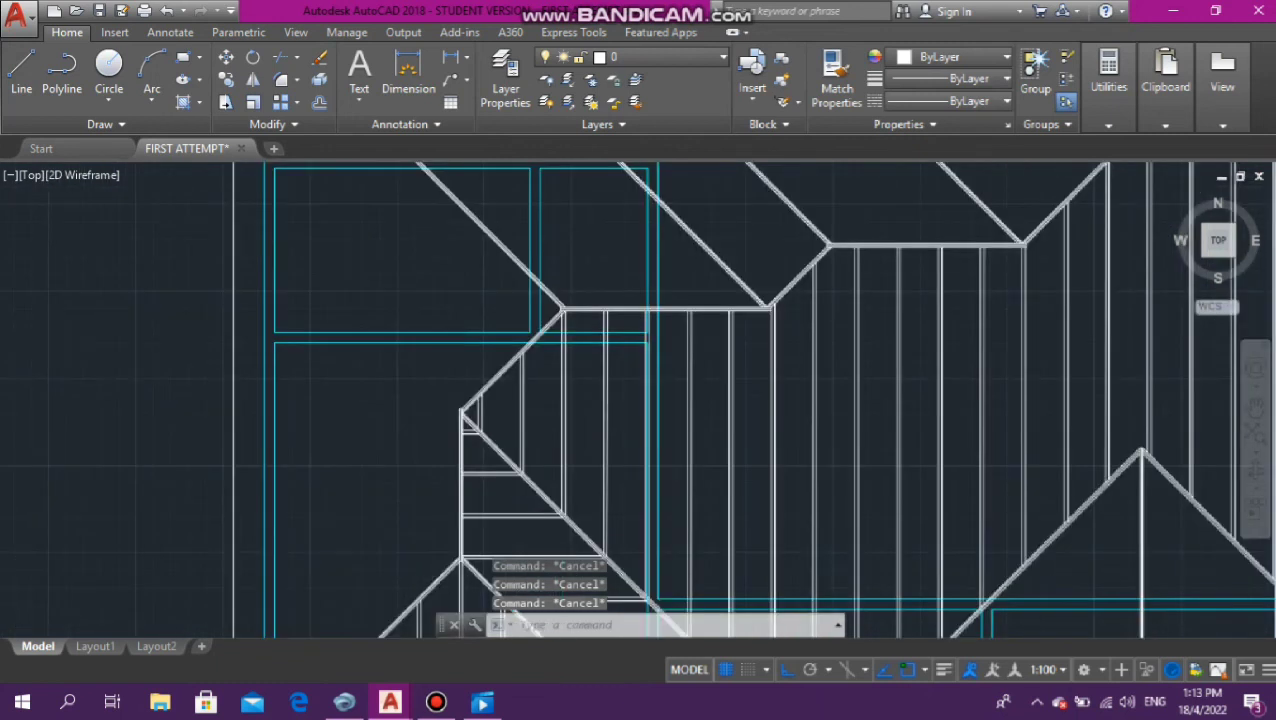
scroll(248, 391, down, 5)
scroll(594, 175, down, 5)
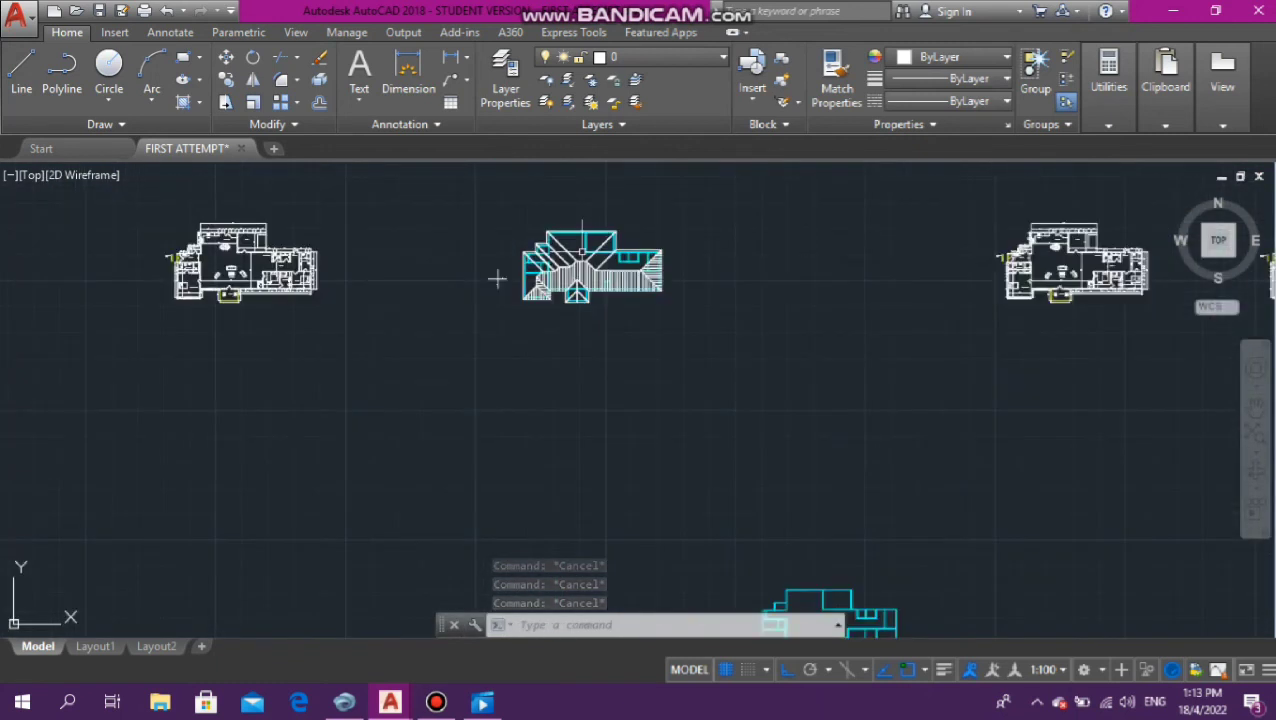
scroll(594, 203, up, 5)
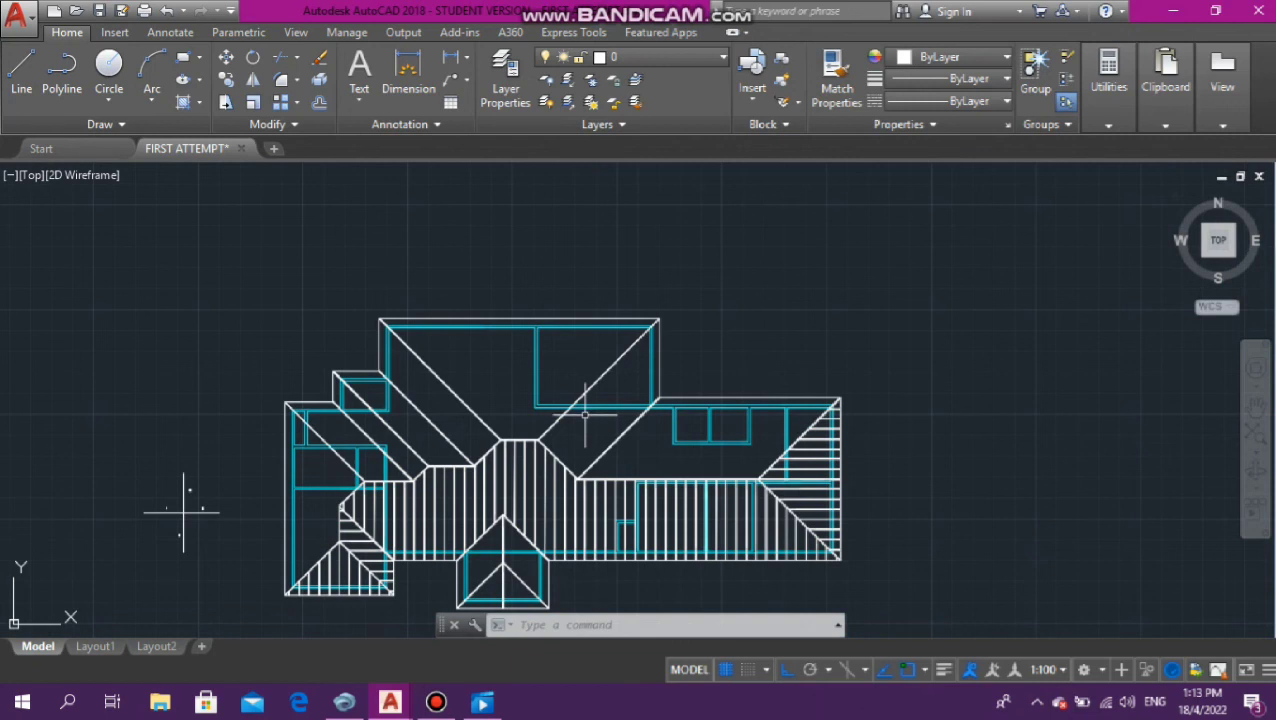
scroll(585, 413, down, 4)
scroll(560, 420, up, 8)
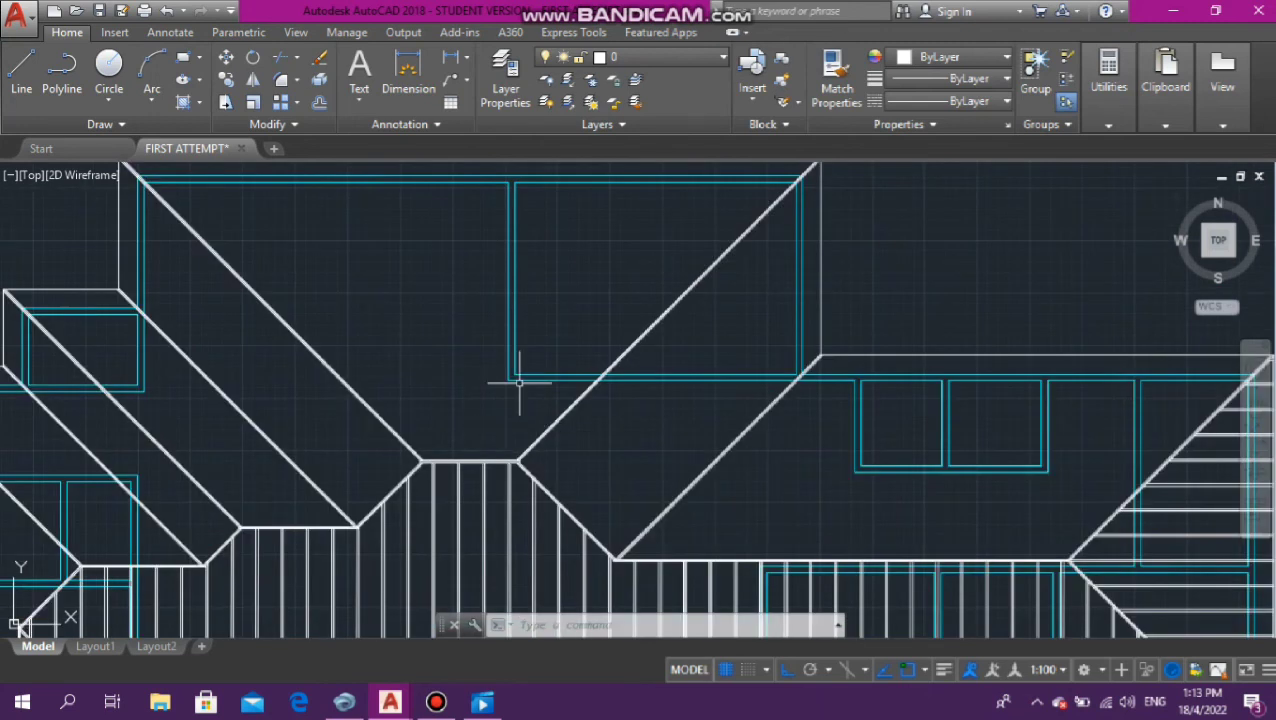
scroll(520, 387, down, 5)
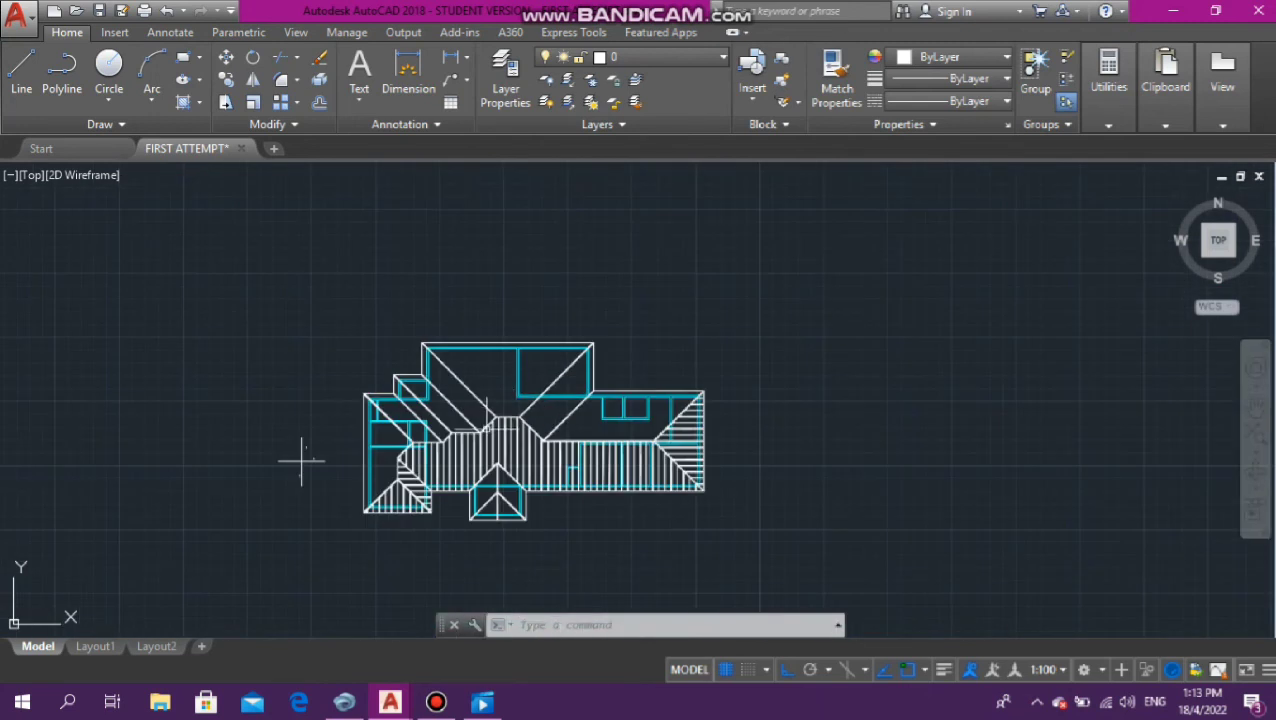
Examine the completed reference framing plan above, including the ridge board label and the member its leader points to
scroll(370, 450, down, 4)
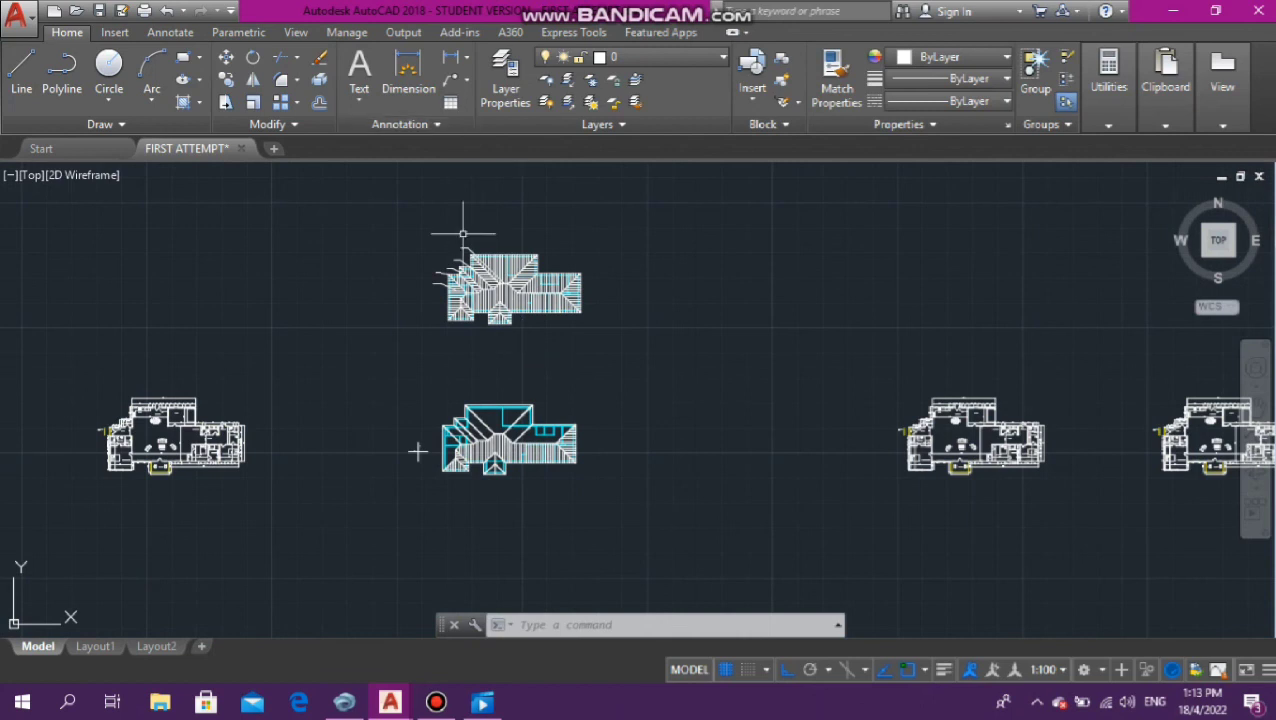
scroll(463, 233, up, 8)
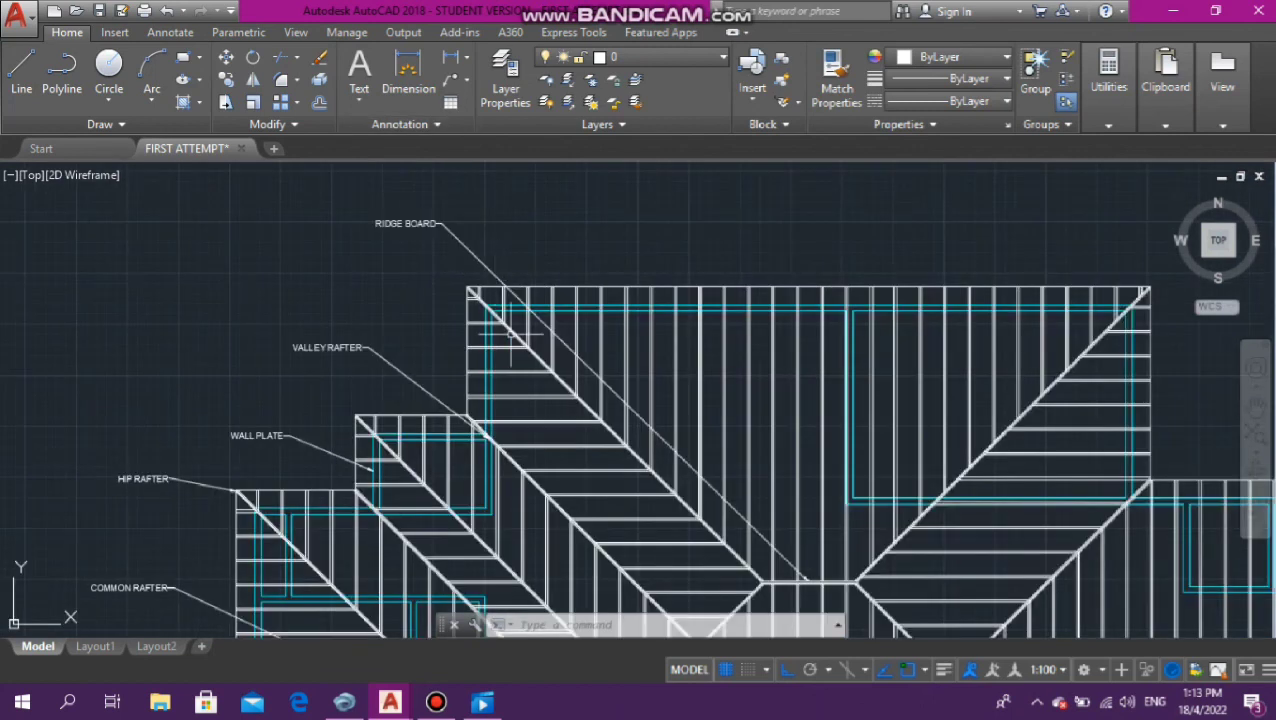
scroll(510, 333, down, 5)
scroll(533, 333, up, 10)
scroll(617, 453, down, 2)
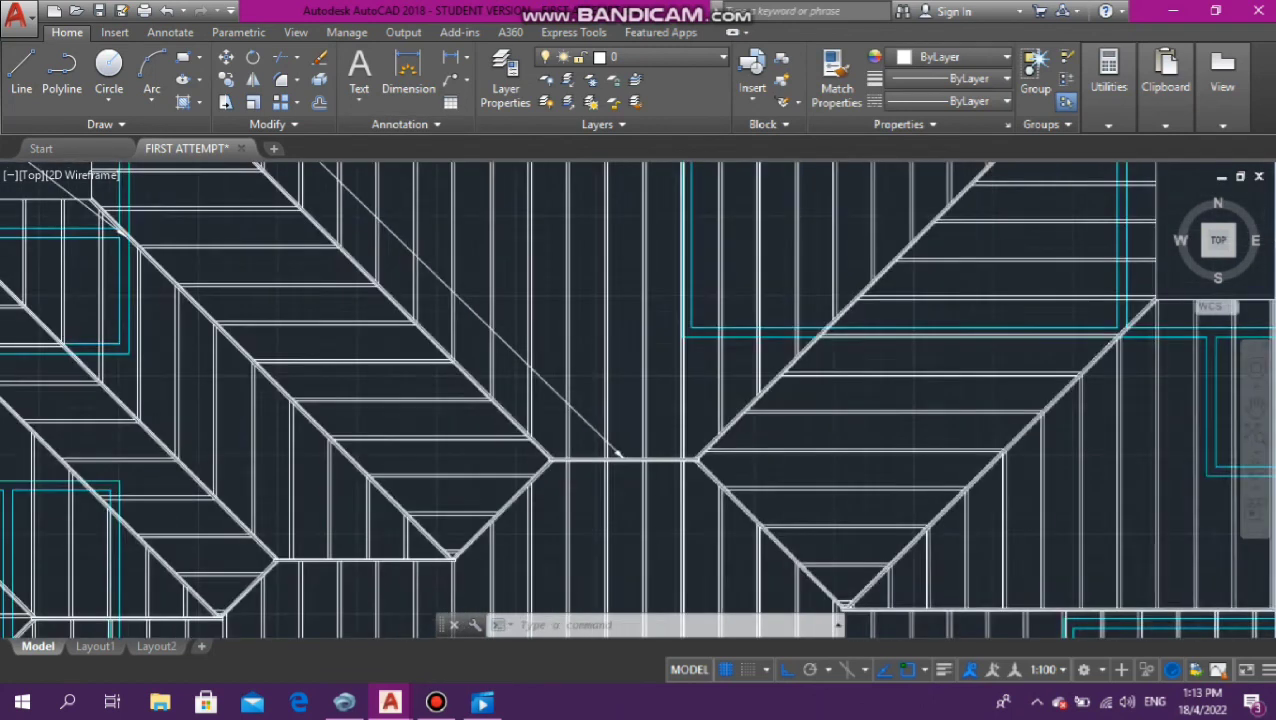
scroll(617, 453, down, 8)
scroll(472, 230, up, 8)
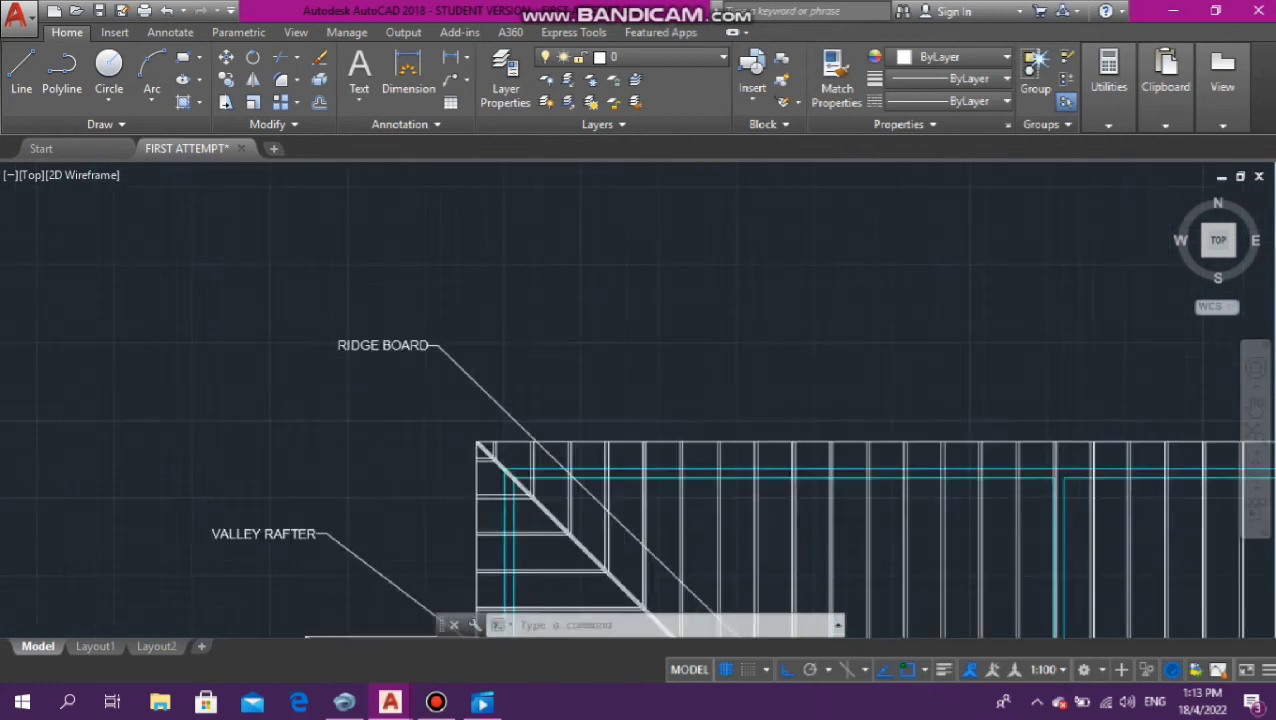
scroll(534, 349, down, 6)
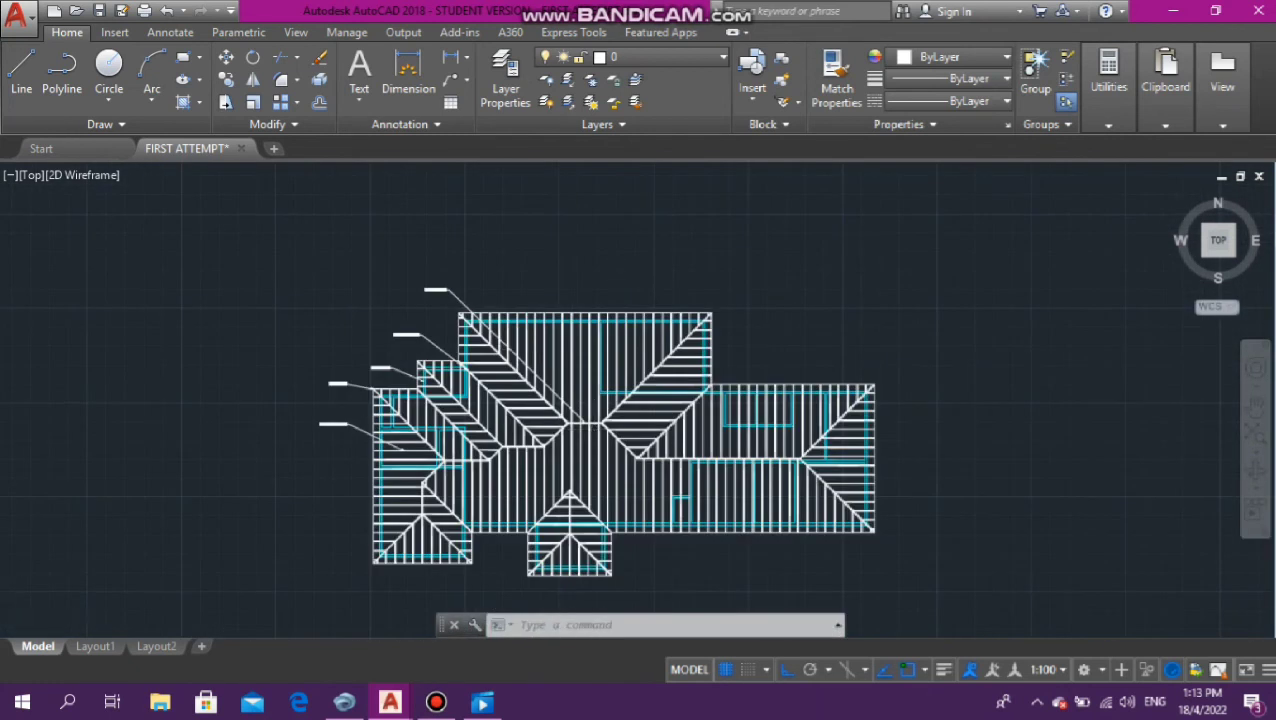
scroll(581, 407, up, 8)
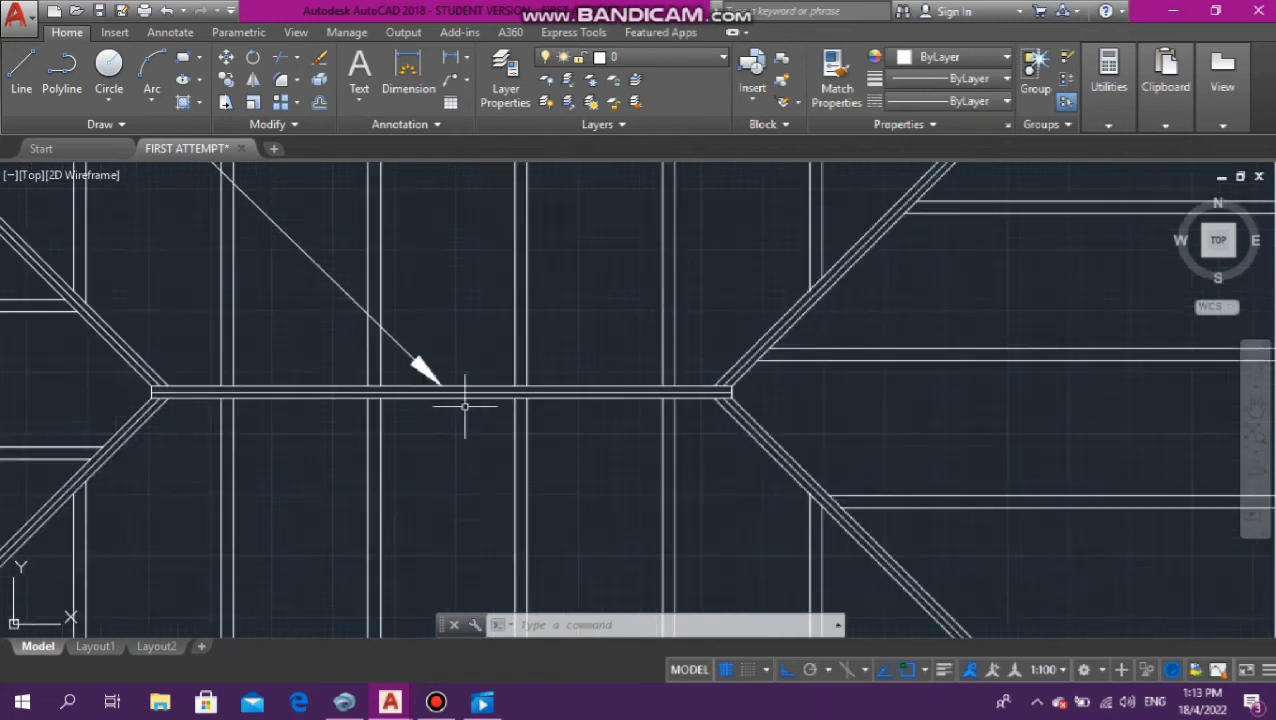
scroll(428, 390, down, 7)
Examine the valley rafter and wall plate labels on the reference plan and the members their leader arrows point to
scroll(194, 267, up, 4)
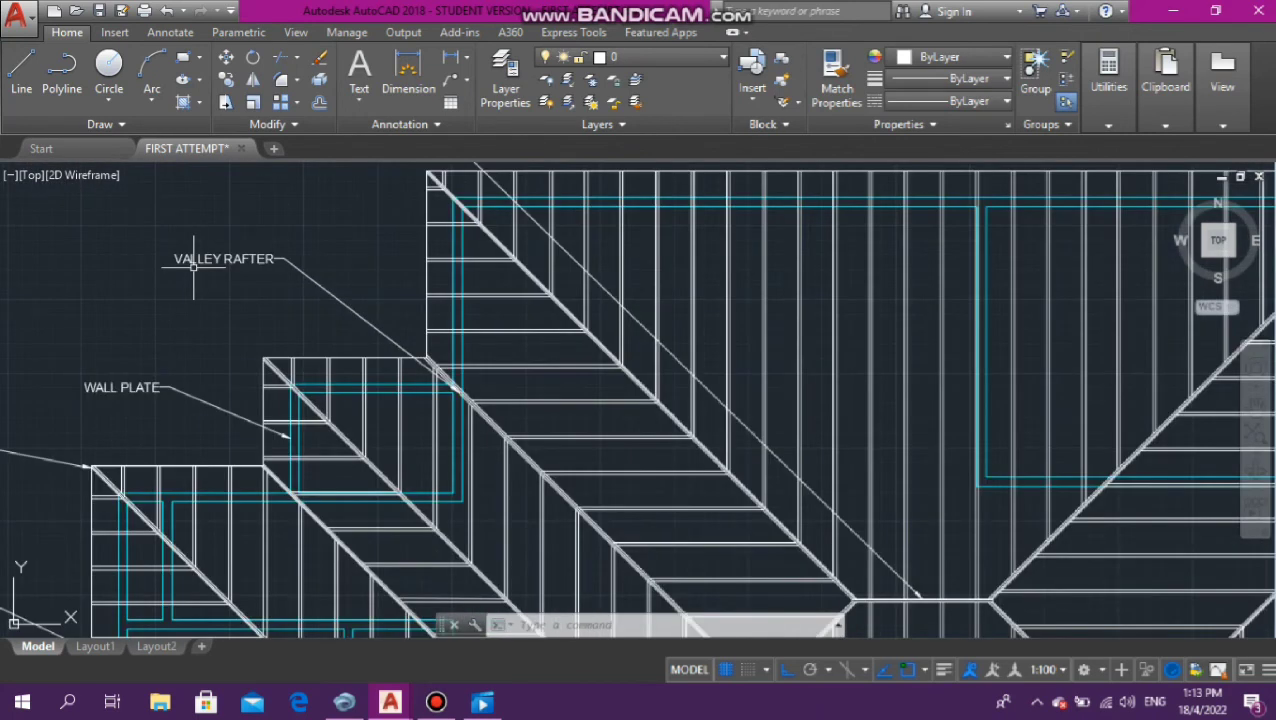
scroll(464, 390, up, 5)
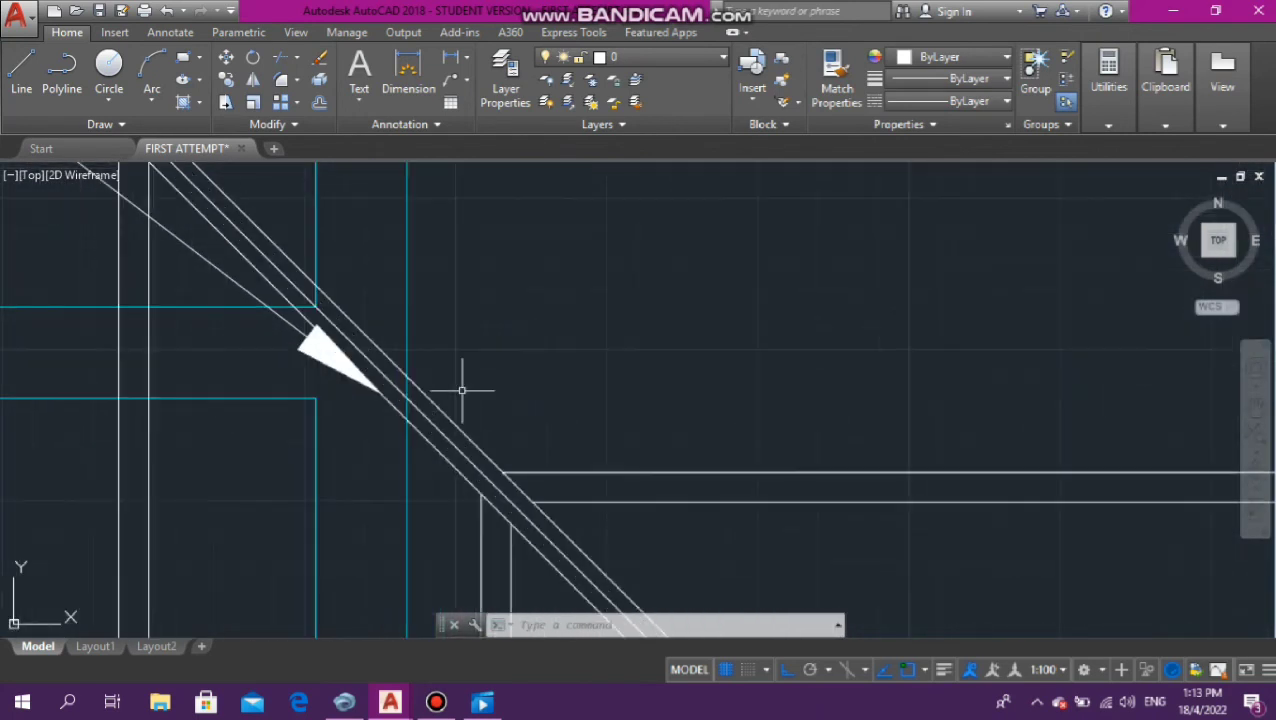
scroll(461, 390, down, 4)
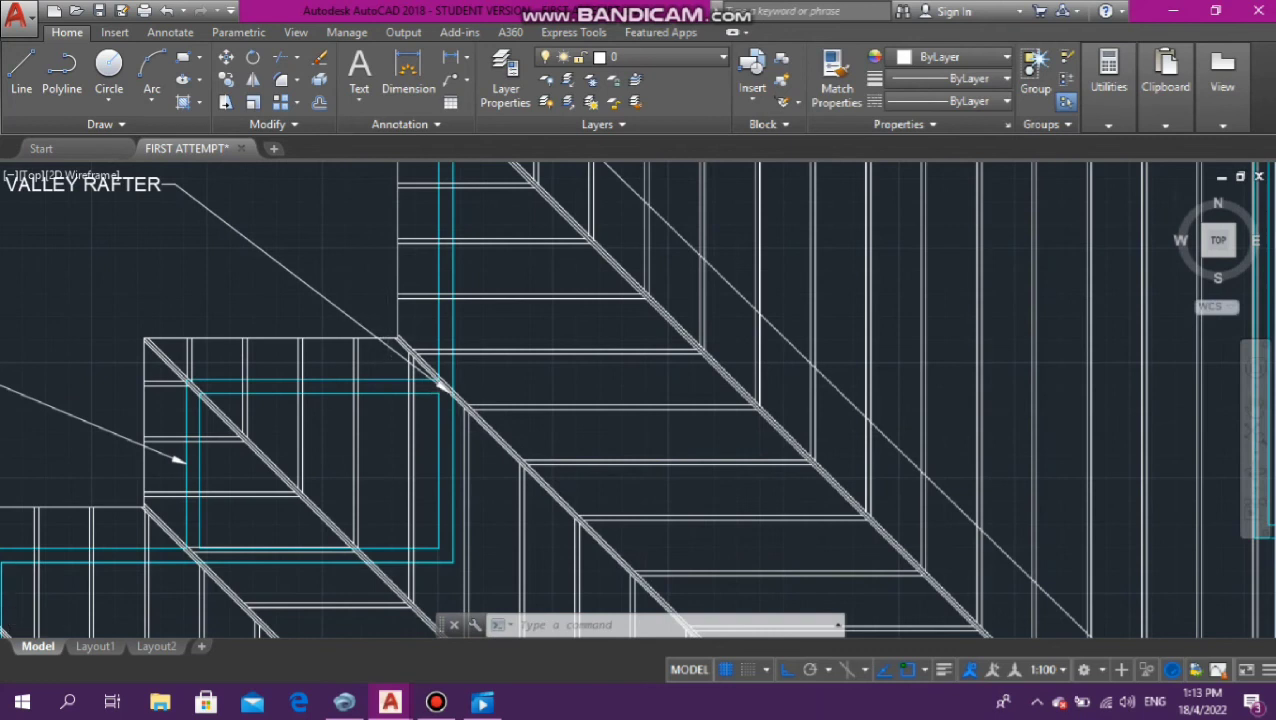
scroll(385, 340, up, 3)
scroll(501, 389, down, 5)
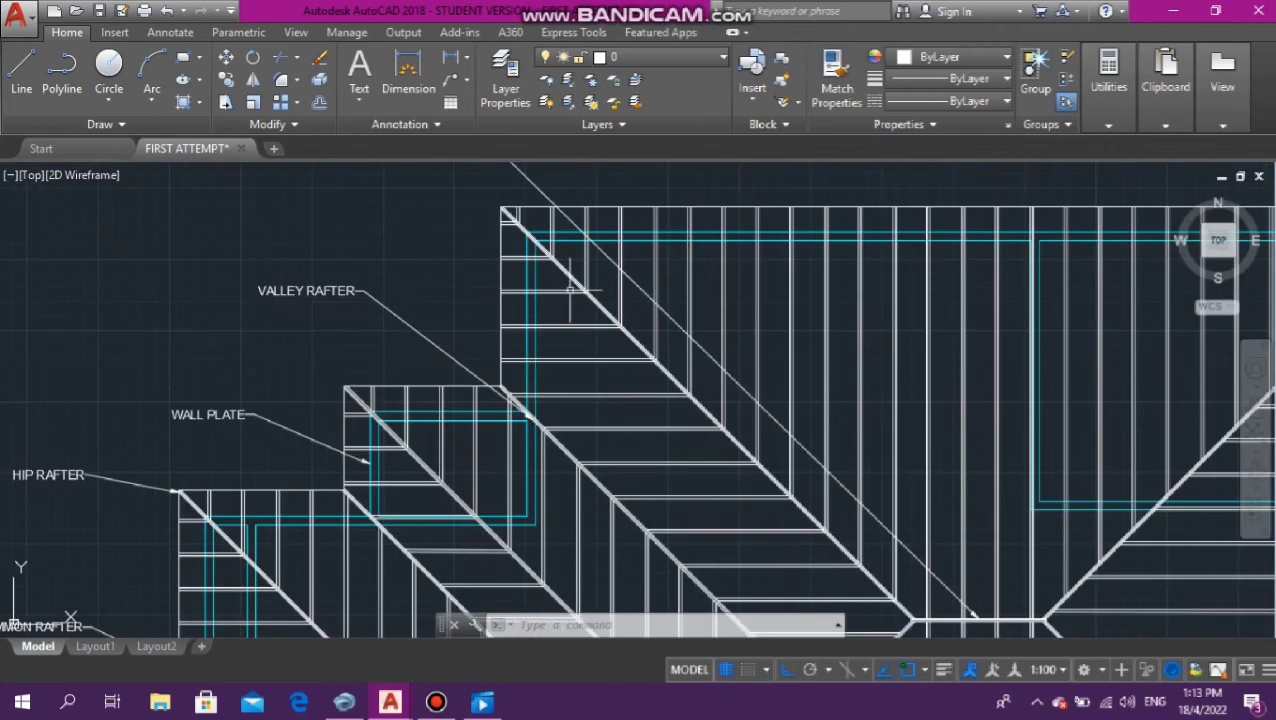
scroll(397, 389, up, 4)
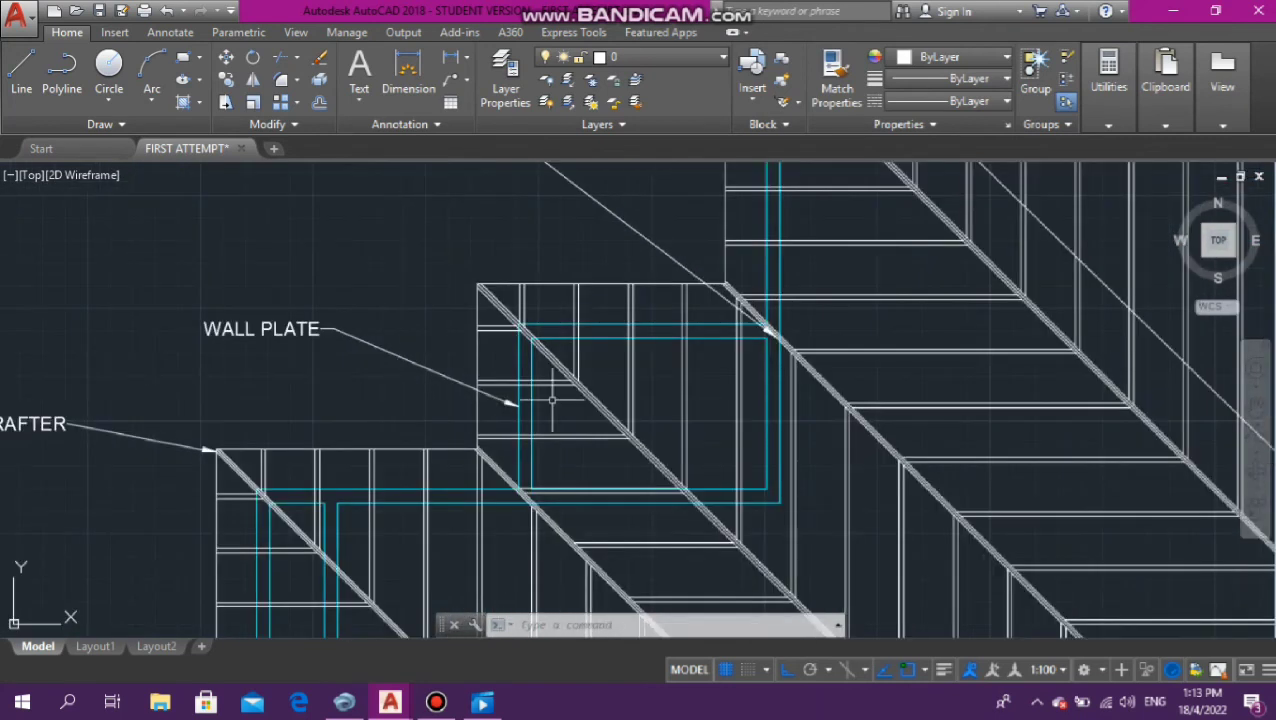
scroll(551, 399, up, 6)
click(501, 408)
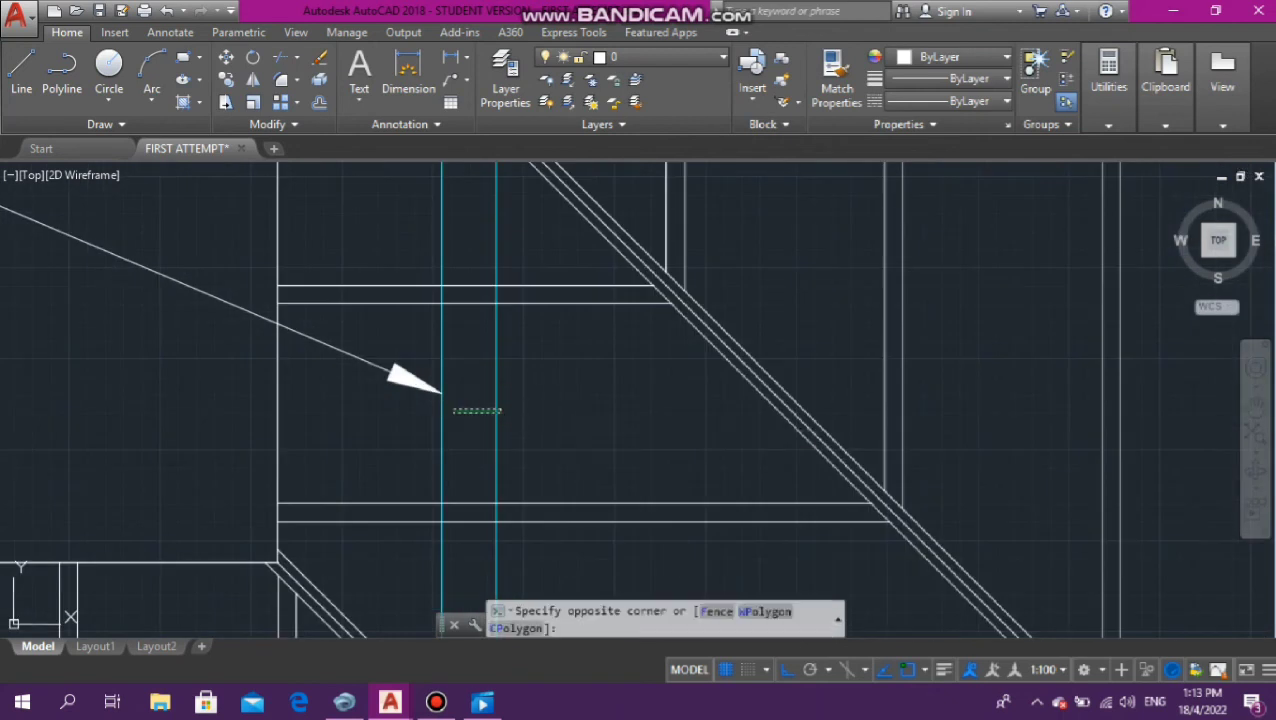
key(Escape)
key(Escape)
scroll(473, 410, down, 4)
scroll(525, 399, down, 8)
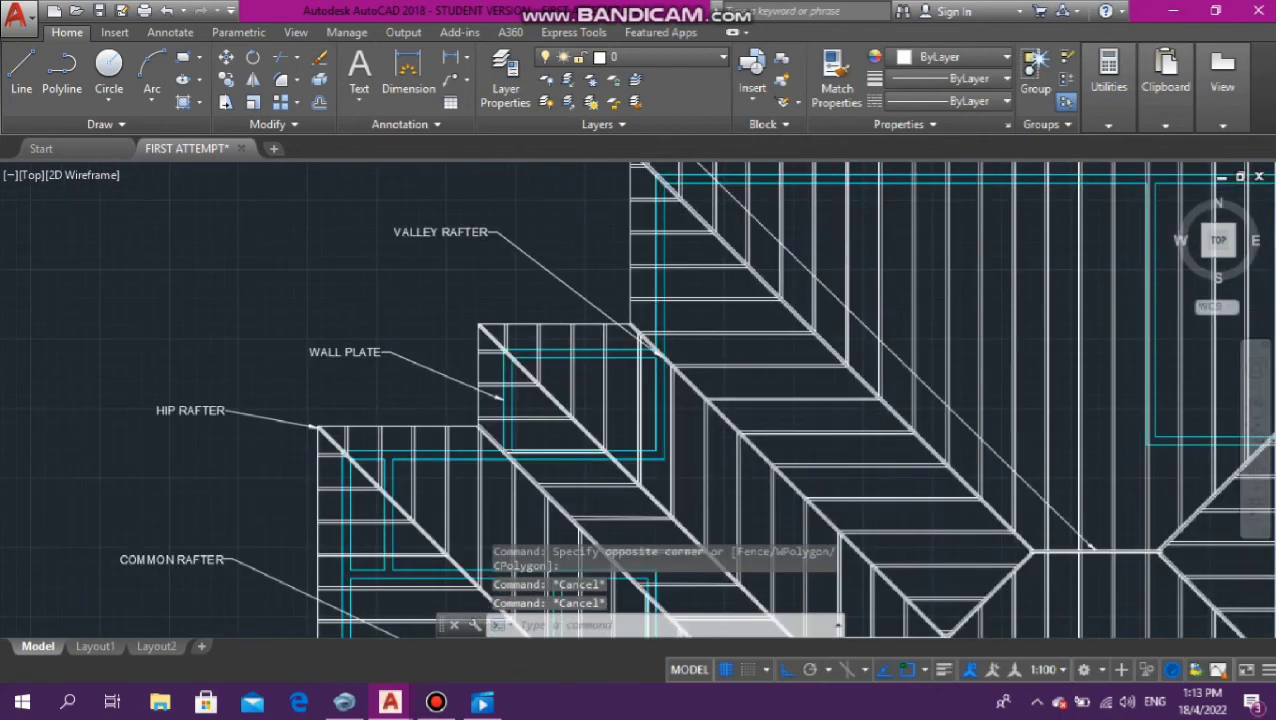
Examine the valley rafter at the inner wall corner and the hip rafter at the outer eaves corner on the labelled reference framing plan
scroll(546, 311, down, 2)
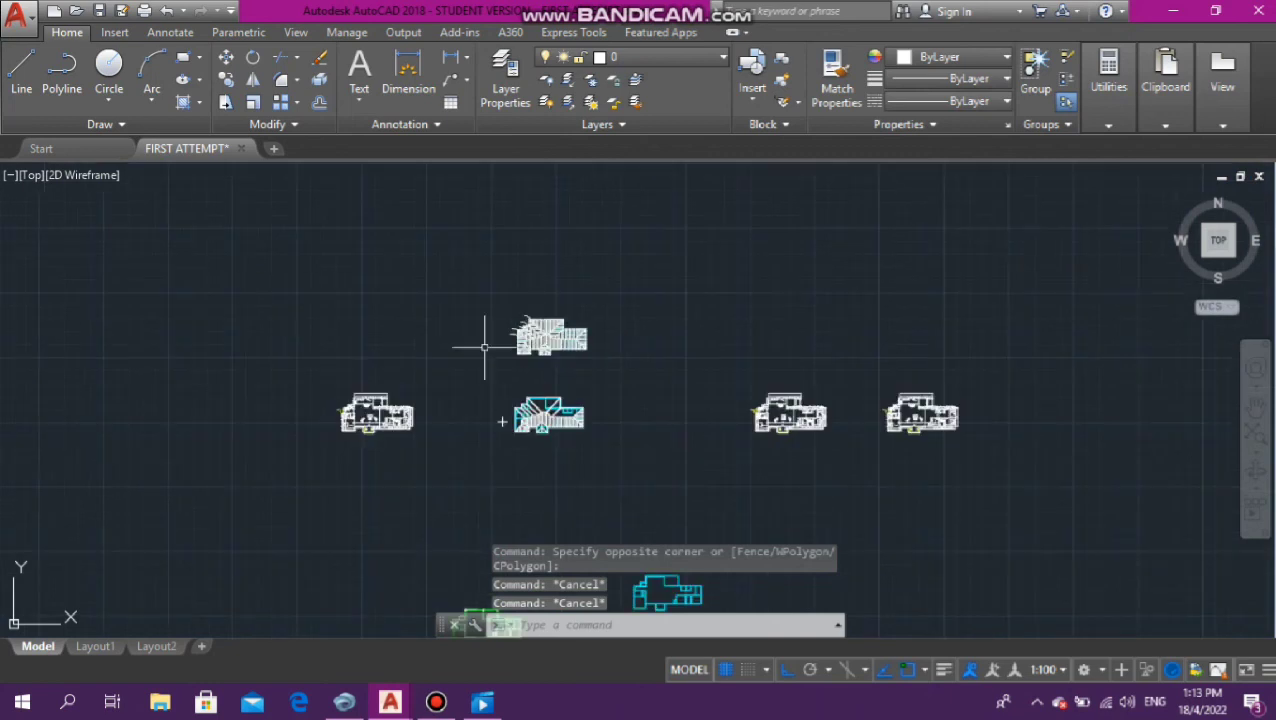
scroll(359, 374, up, 6)
scroll(329, 488, up, 6)
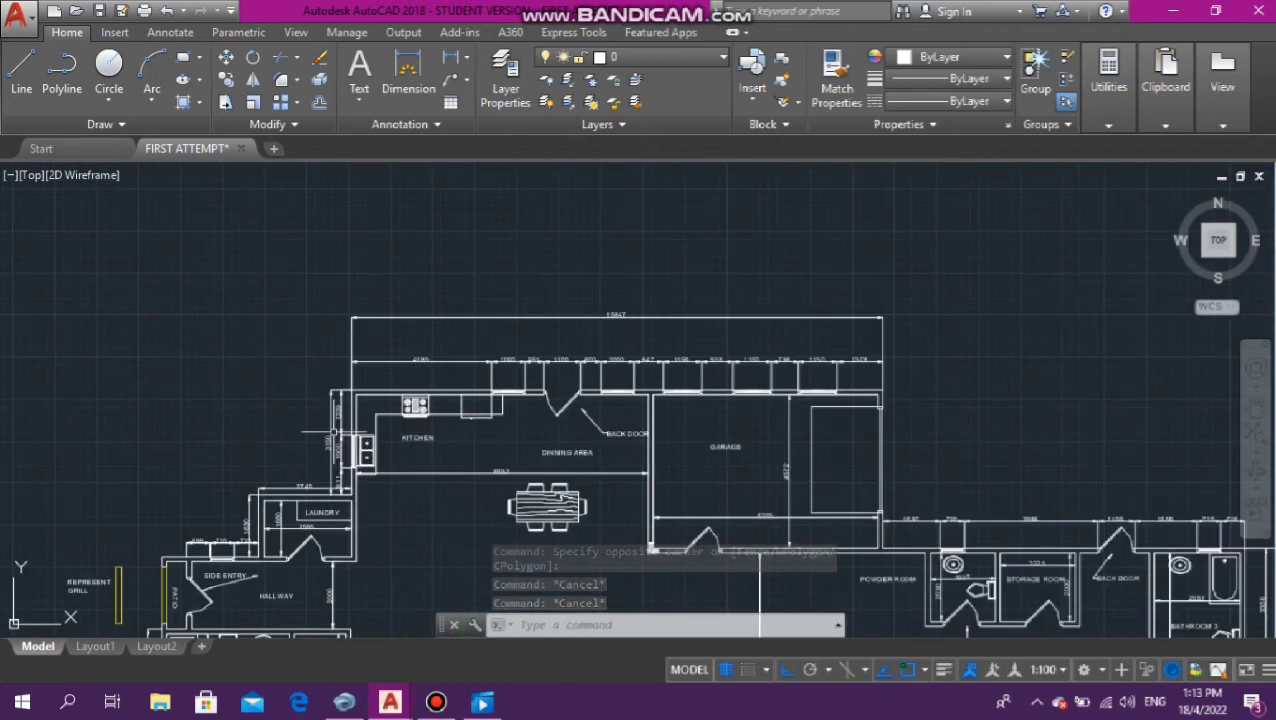
scroll(607, 436, down, 8)
scroll(665, 300, up, 8)
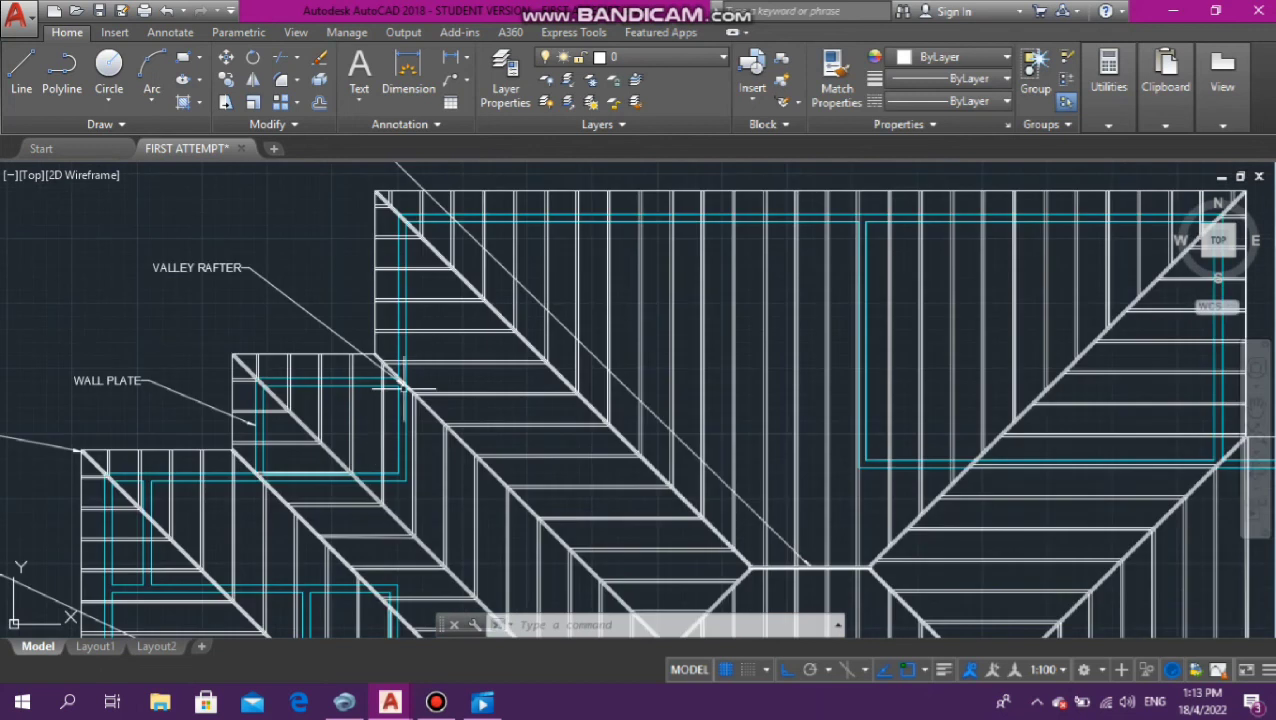
scroll(389, 395, up, 5)
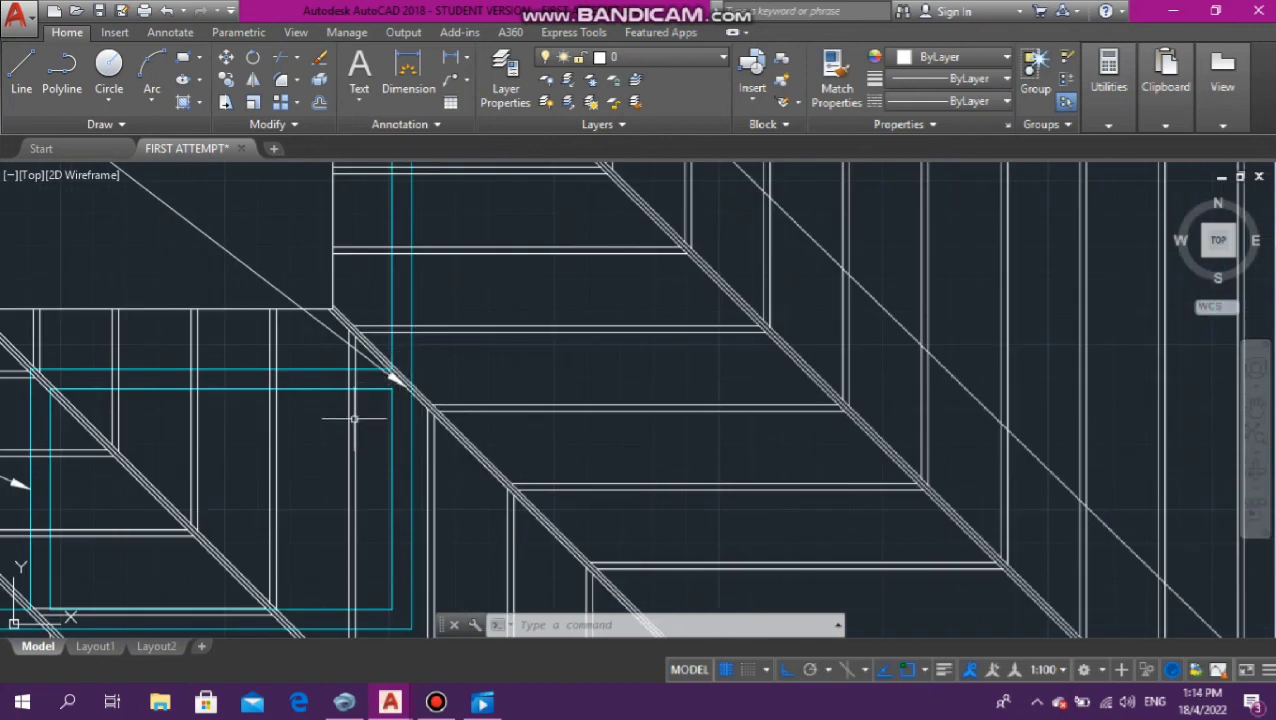
scroll(373, 398, down, 5)
scroll(282, 429, down, 5)
scroll(282, 429, up, 7)
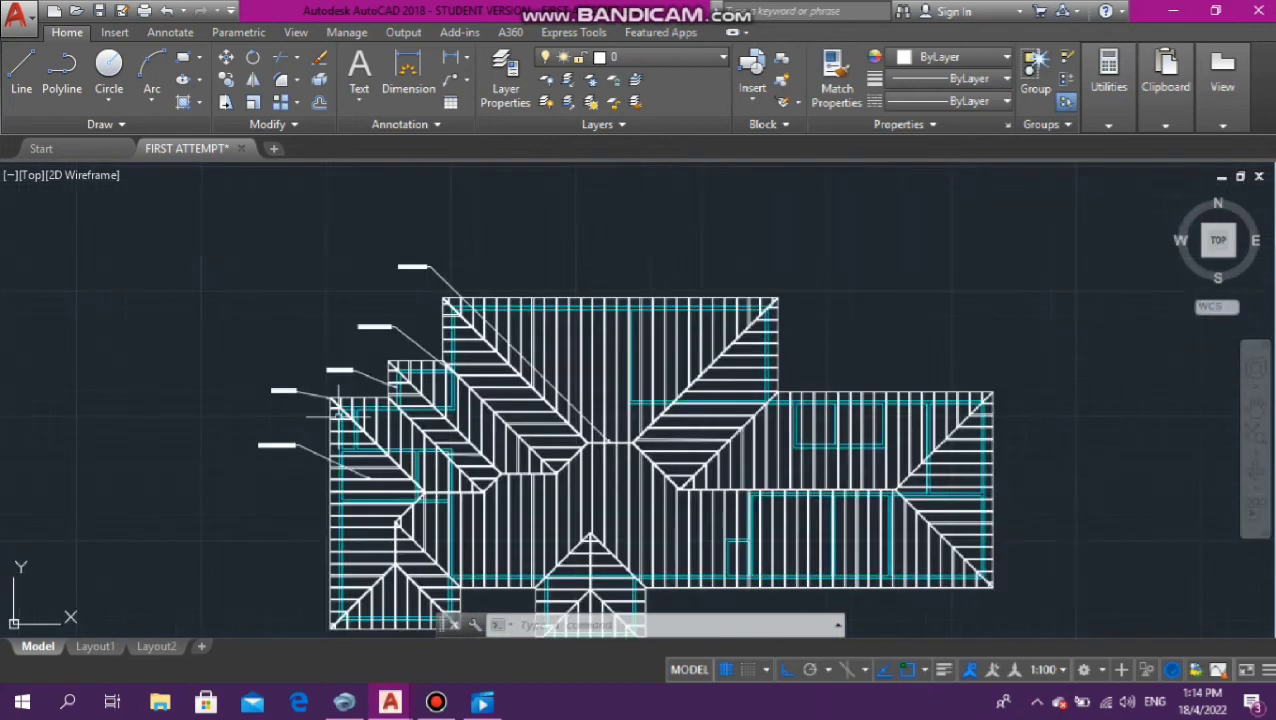
scroll(248, 369, up, 2)
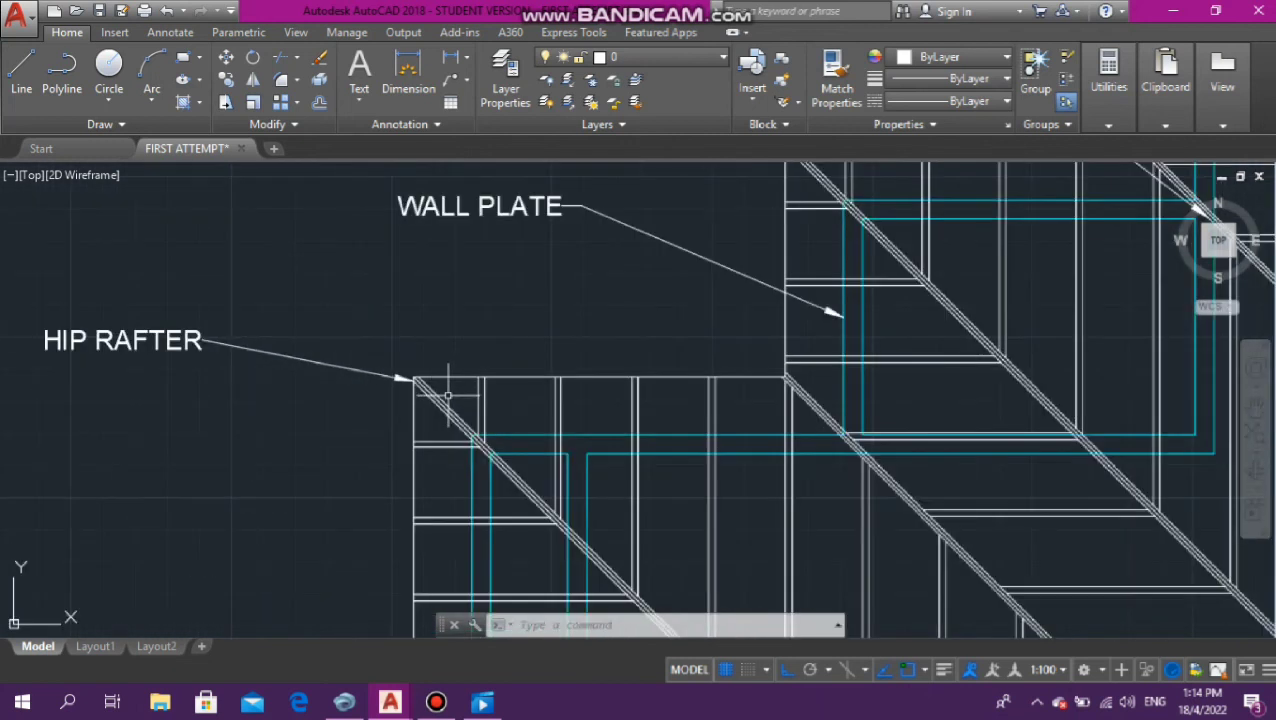
Examine the common rafter label and the member its leader points to, and compare the reference framing with the working plan below
scroll(447, 397, down, 6)
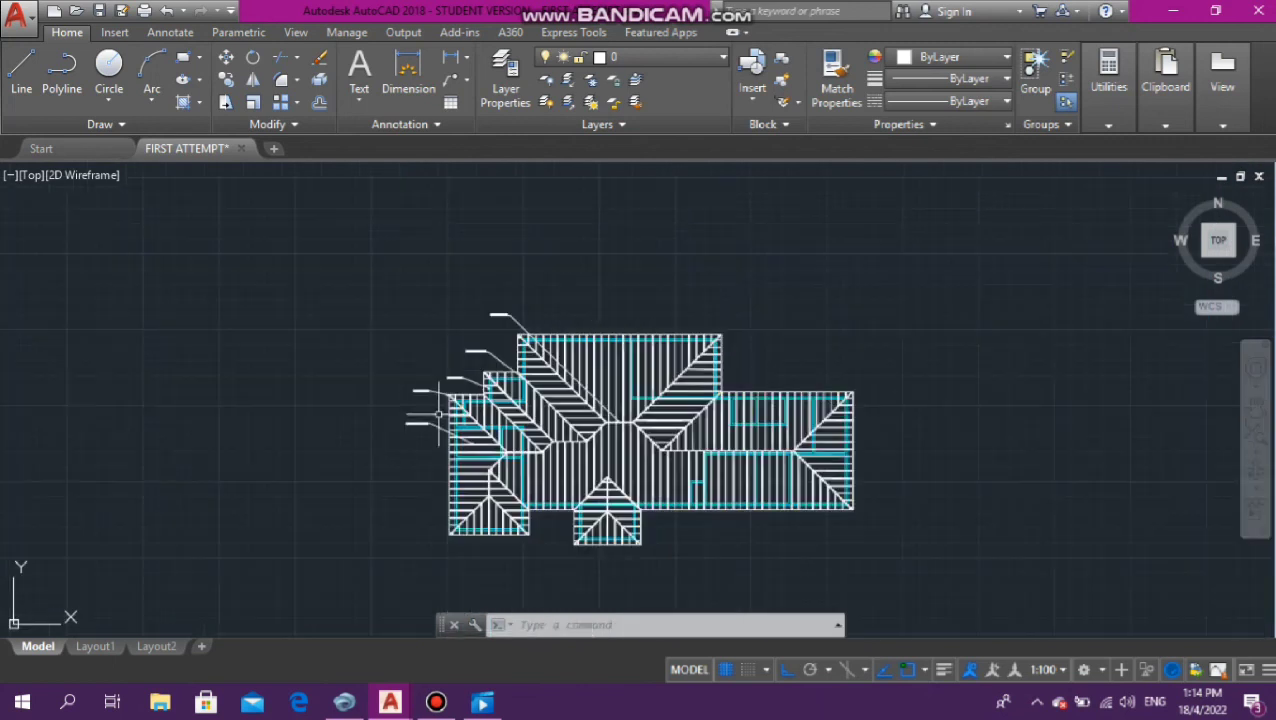
scroll(450, 480, up, 4)
scroll(450, 480, up, 5)
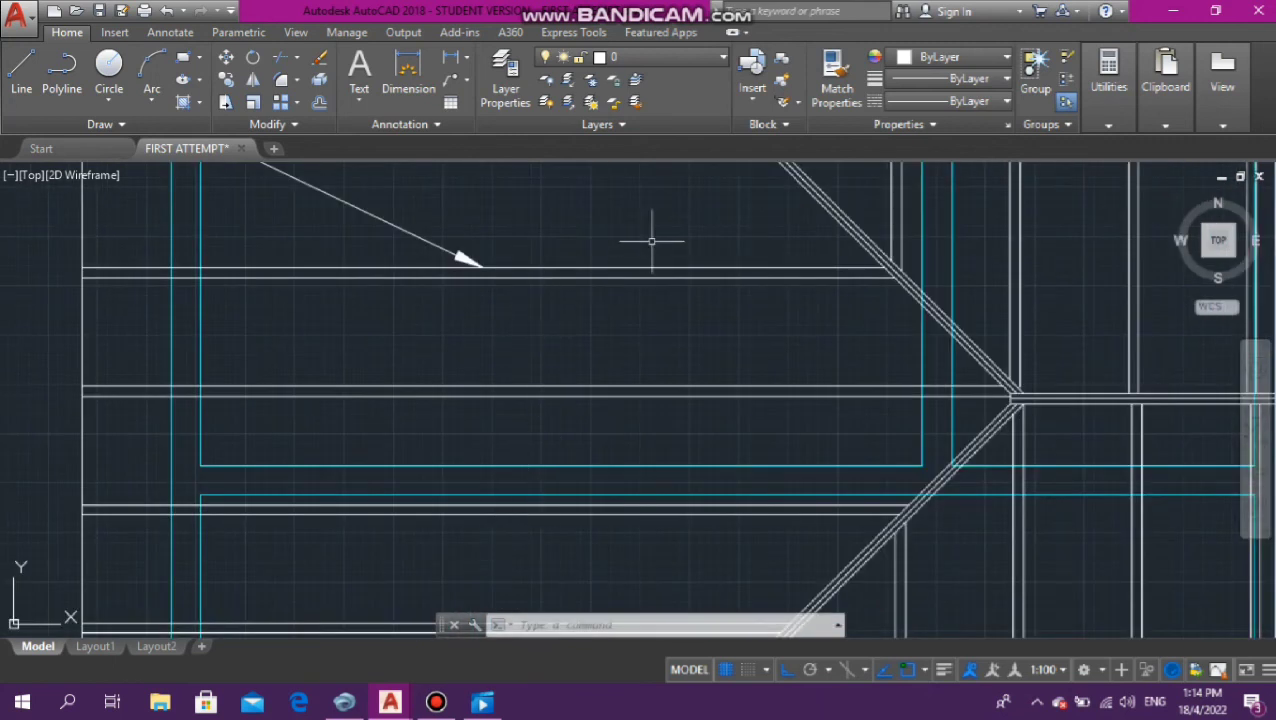
scroll(472, 341, down, 5)
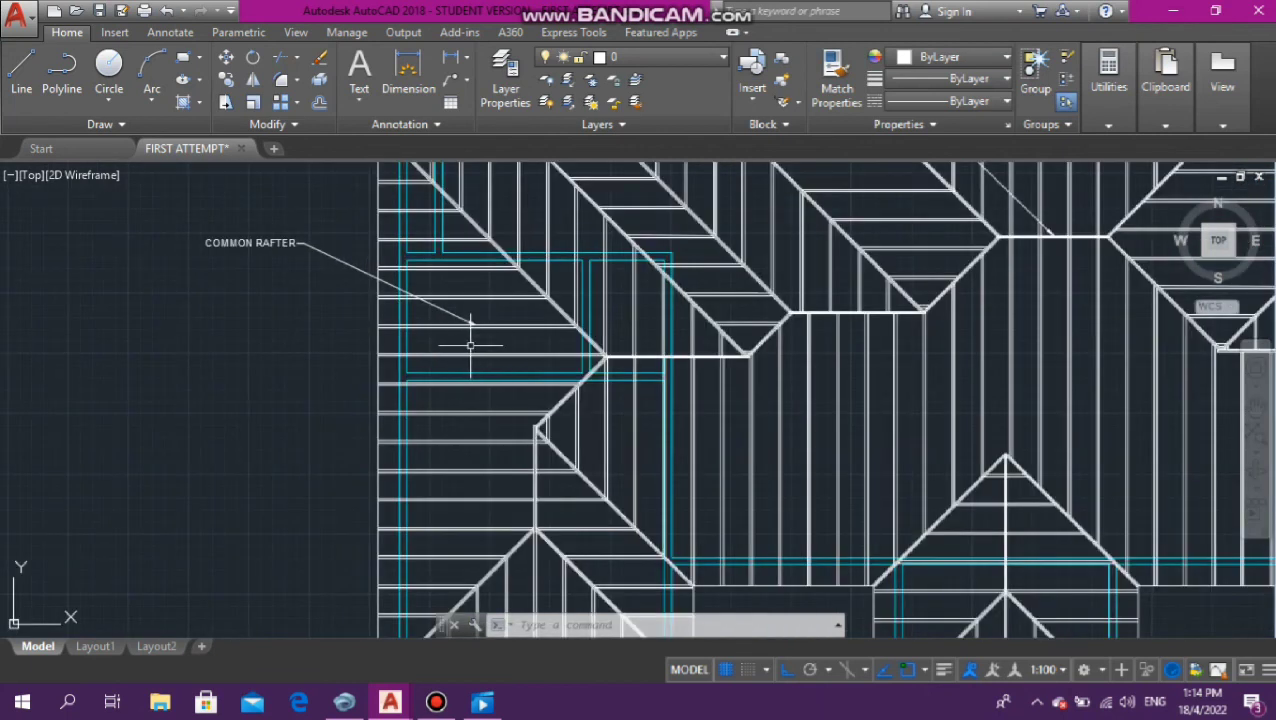
scroll(478, 337, down, 5)
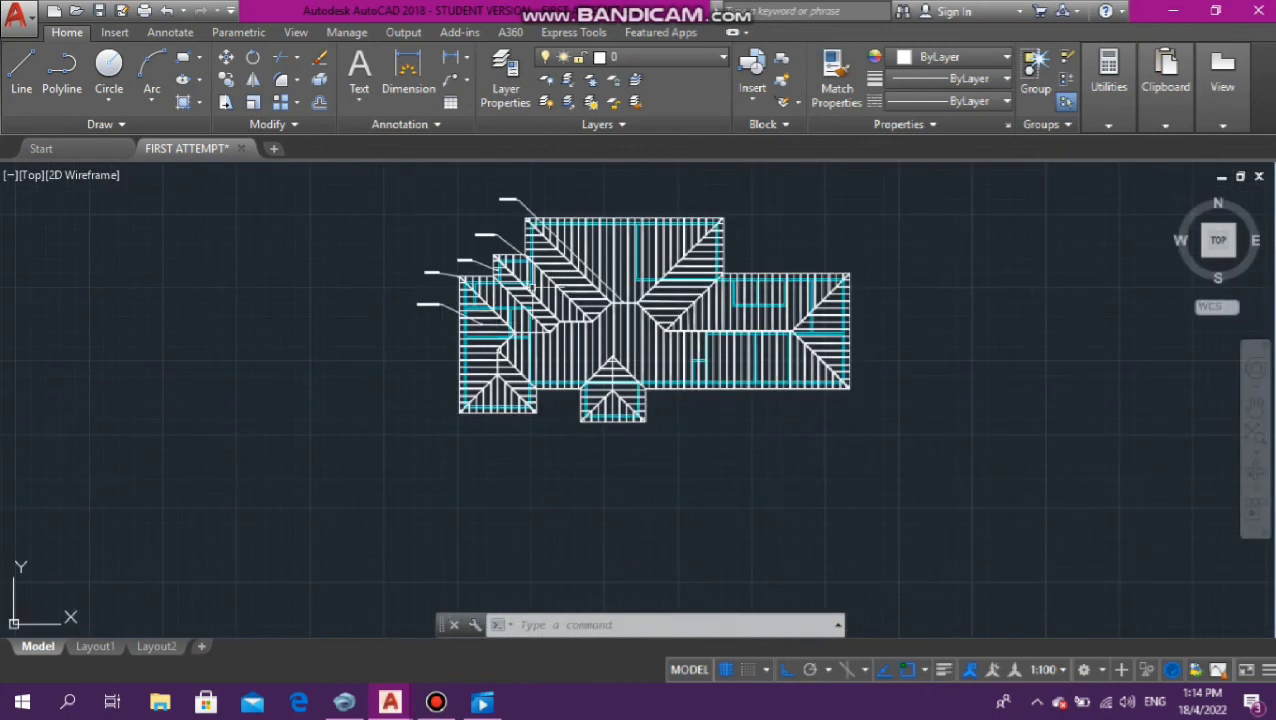
scroll(648, 230, down, 4)
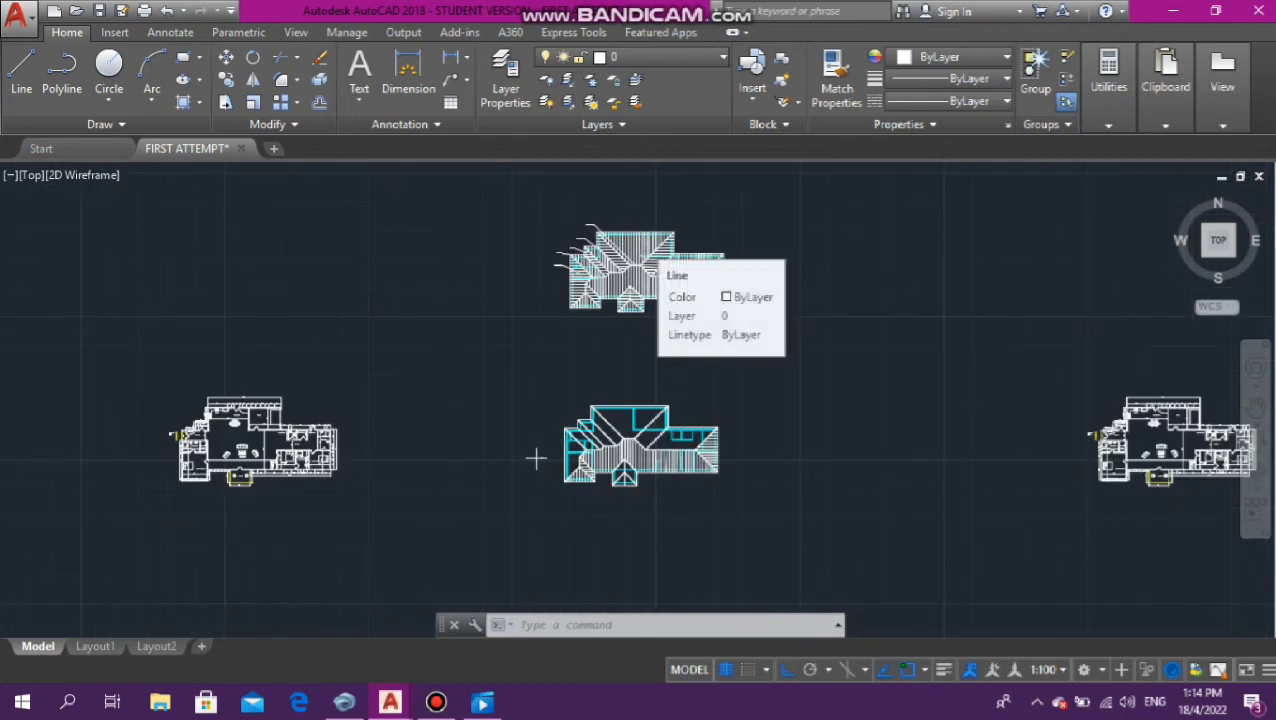
scroll(641, 242, up, 6)
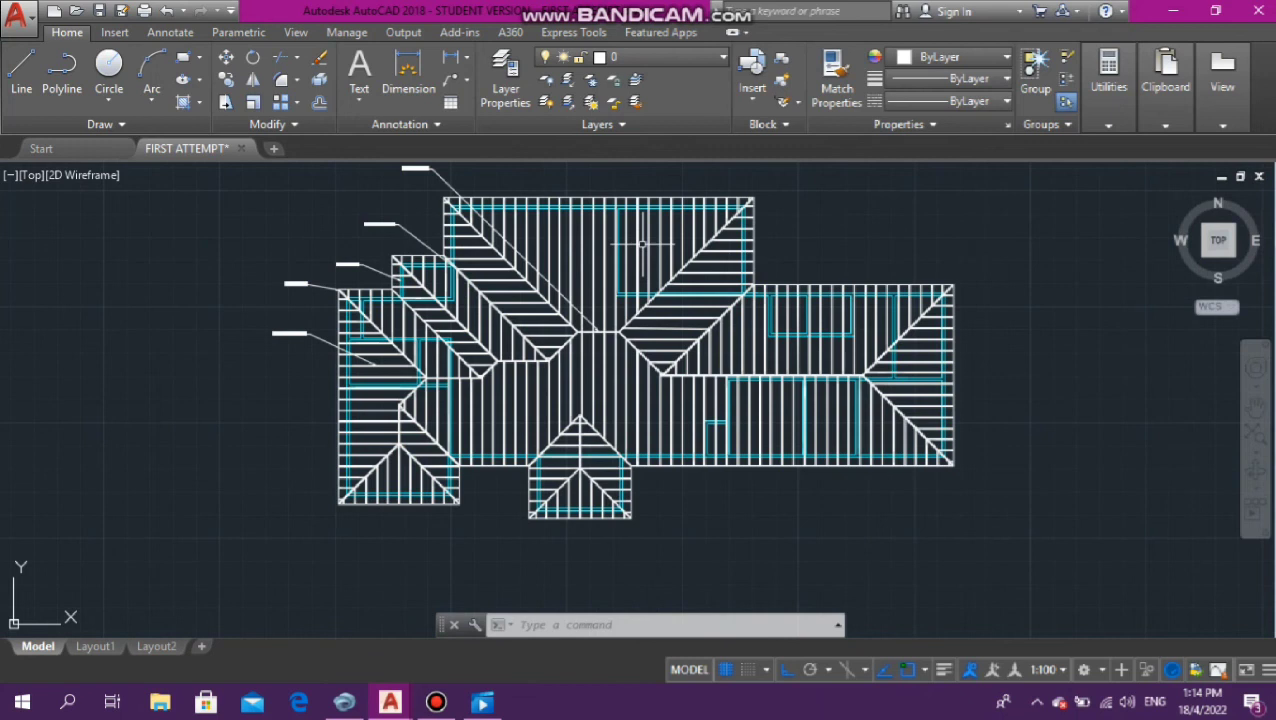
scroll(641, 242, down, 5)
scroll(618, 472, down, 3)
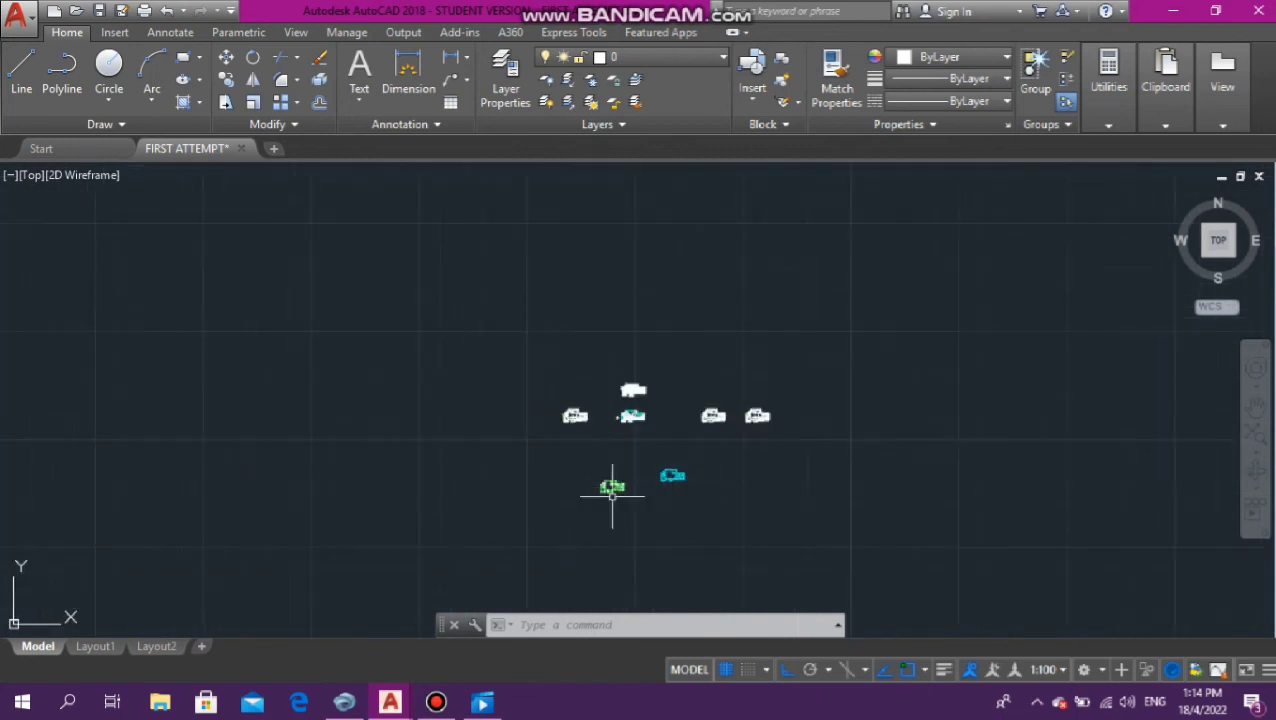
Examine the foundation plan, including the solid column blocks at the wall junctions and the green dashed lines along the walls
scroll(612, 490, up, 7)
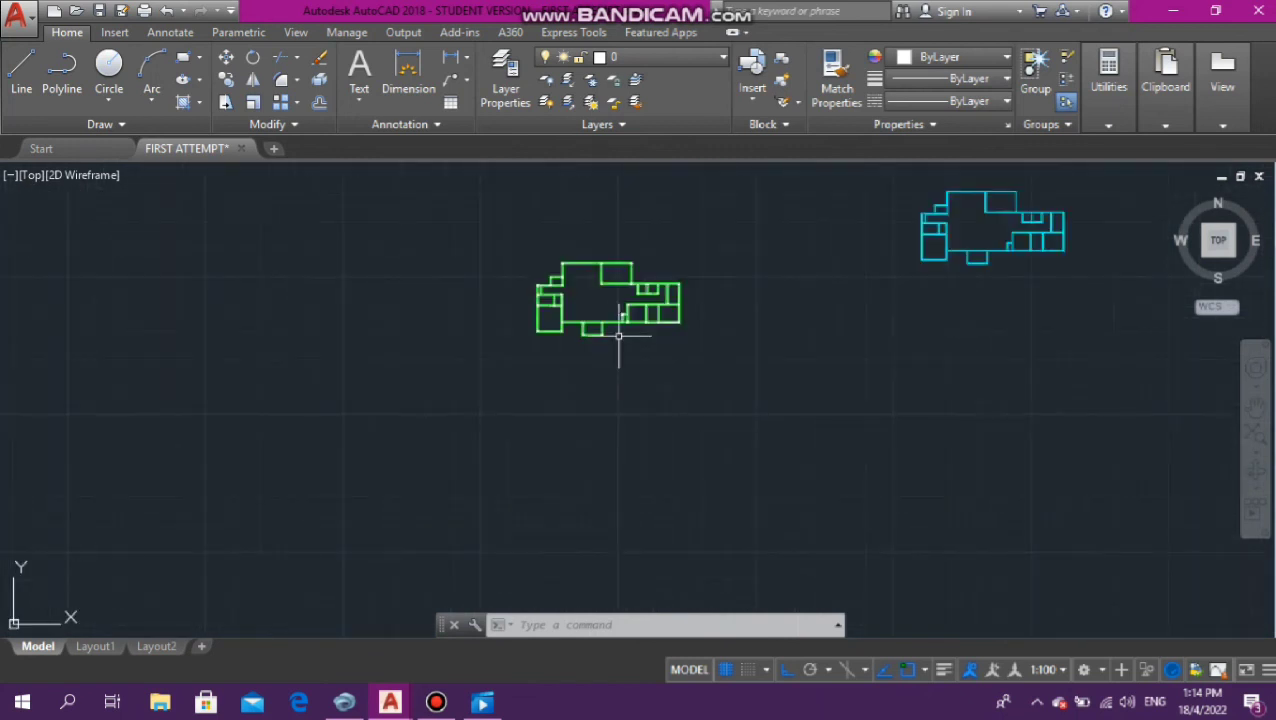
scroll(618, 310, up, 6)
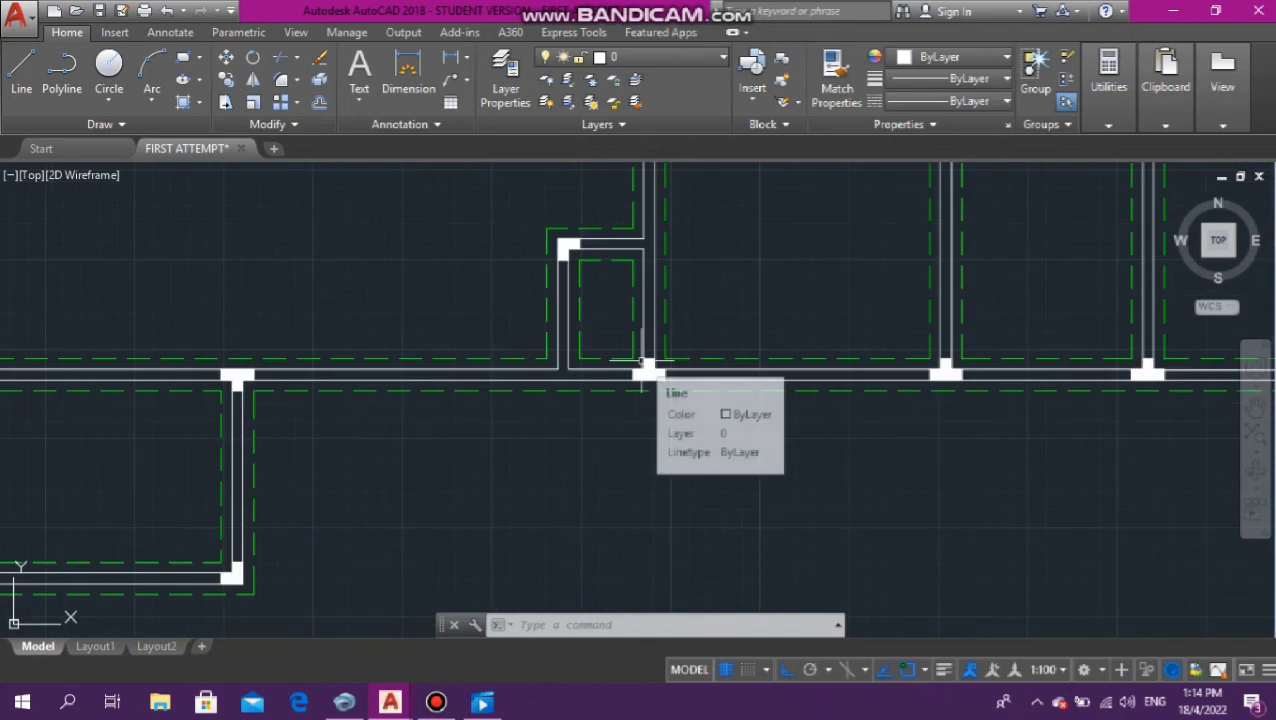
scroll(639, 340, down, 6)
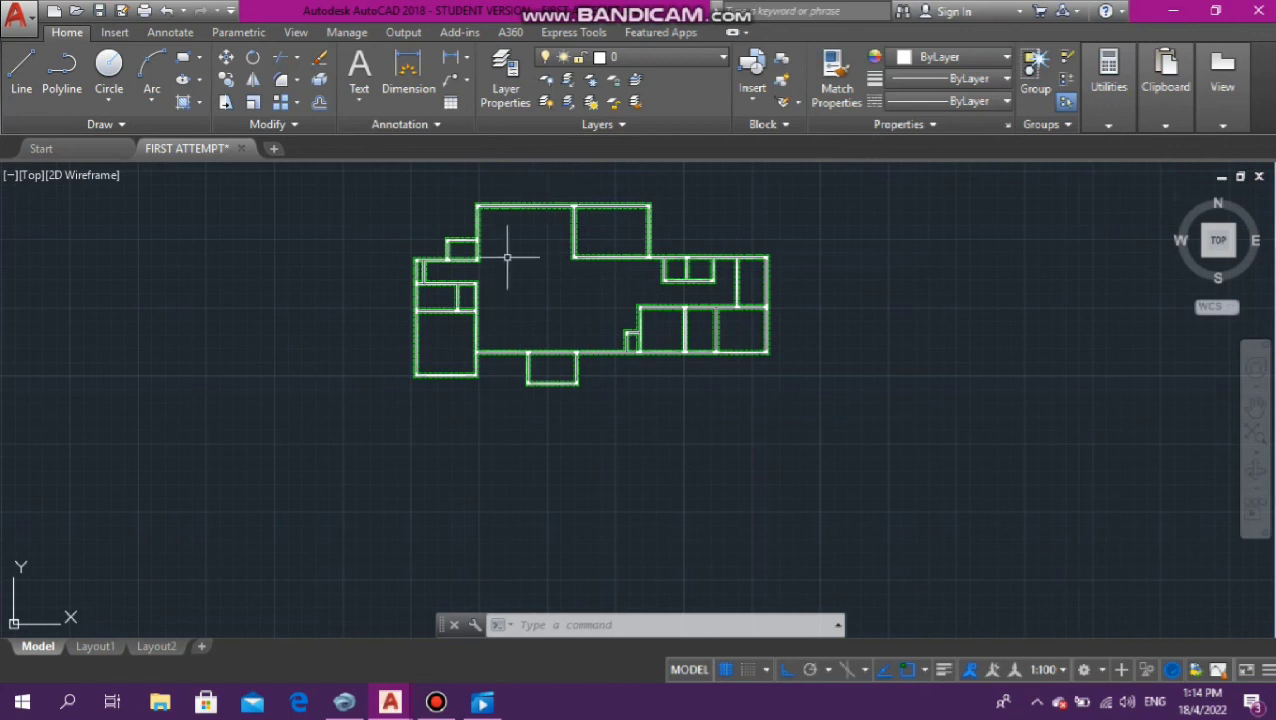
scroll(507, 257, up, 2)
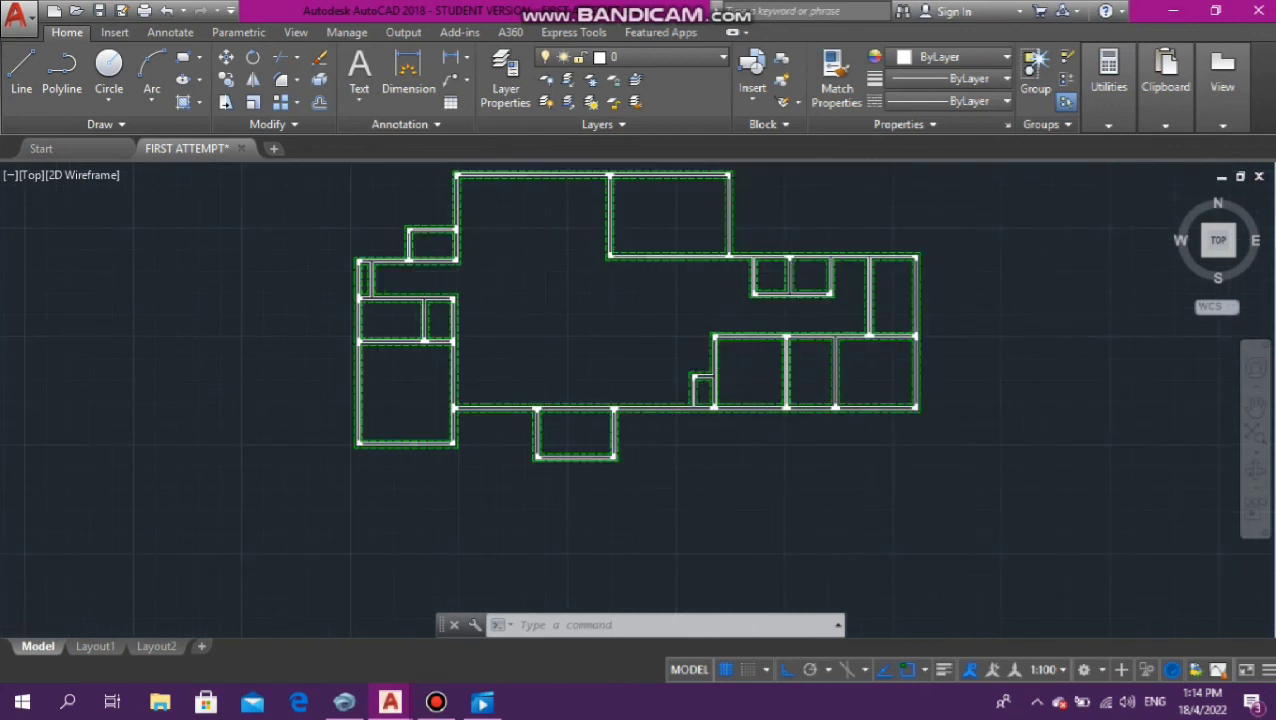
scroll(422, 297, up, 6)
scroll(432, 284, down, 8)
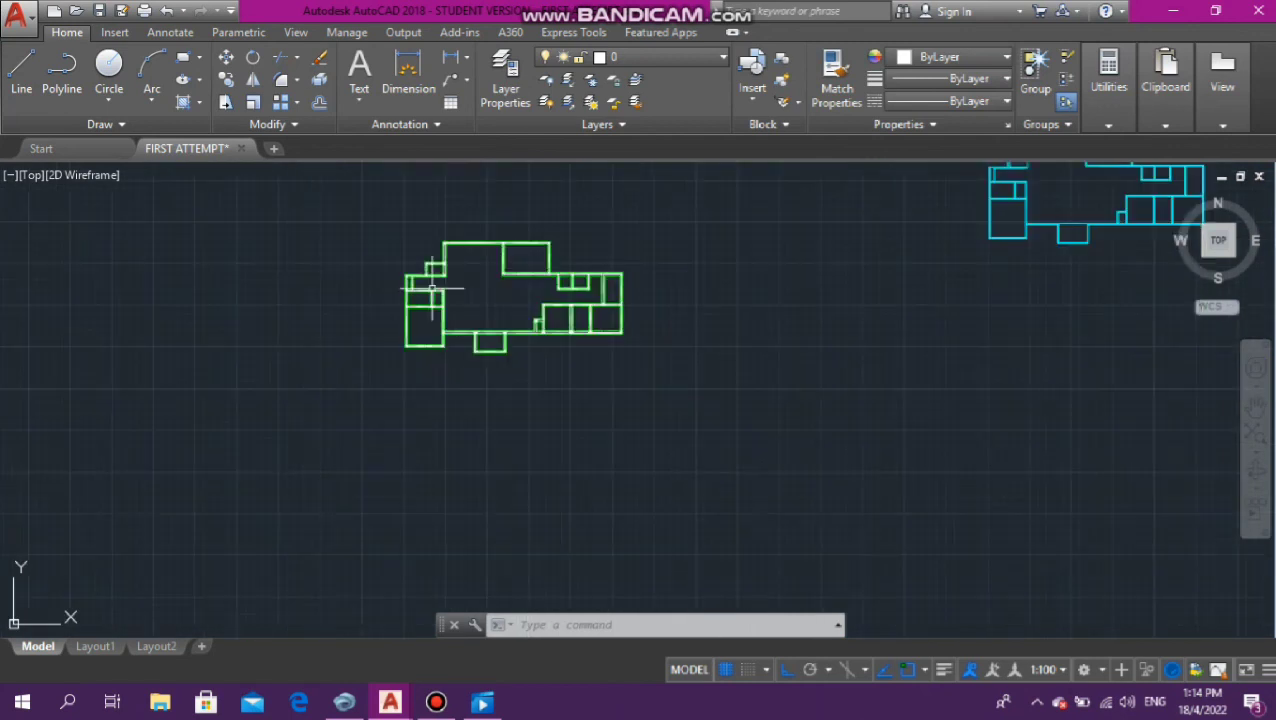
scroll(476, 222, up, 6)
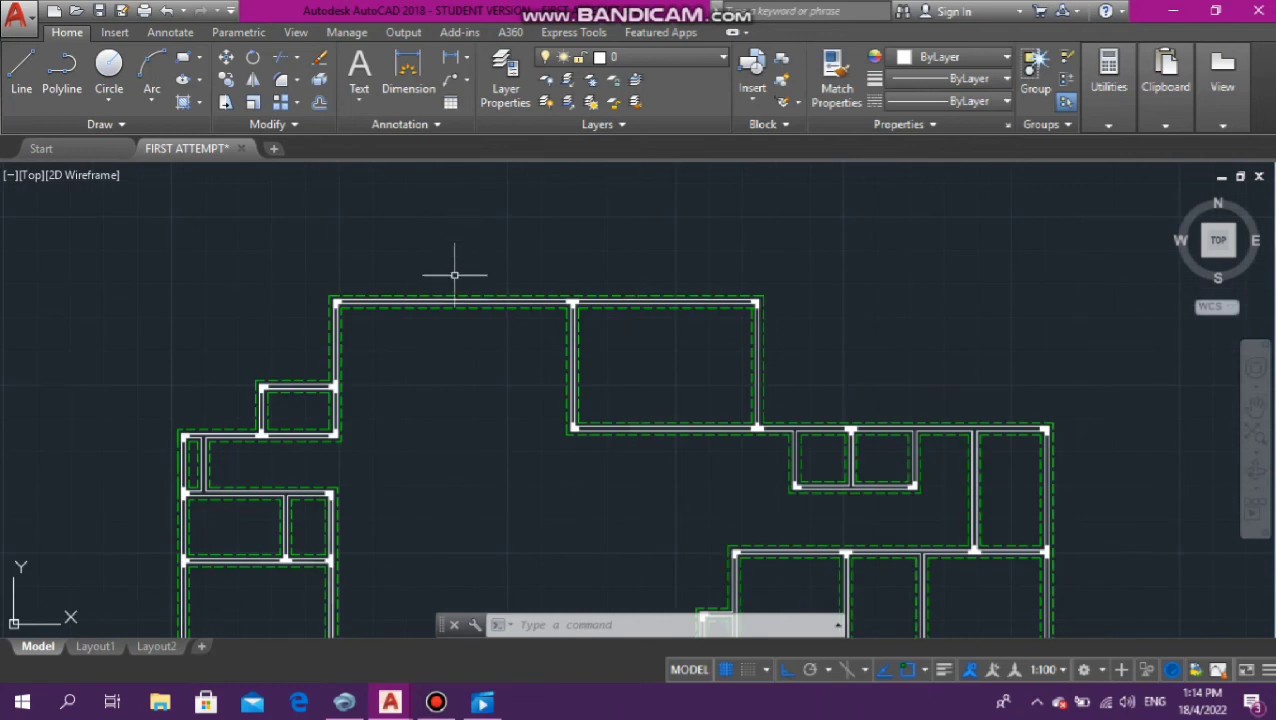
scroll(574, 298, down, 6)
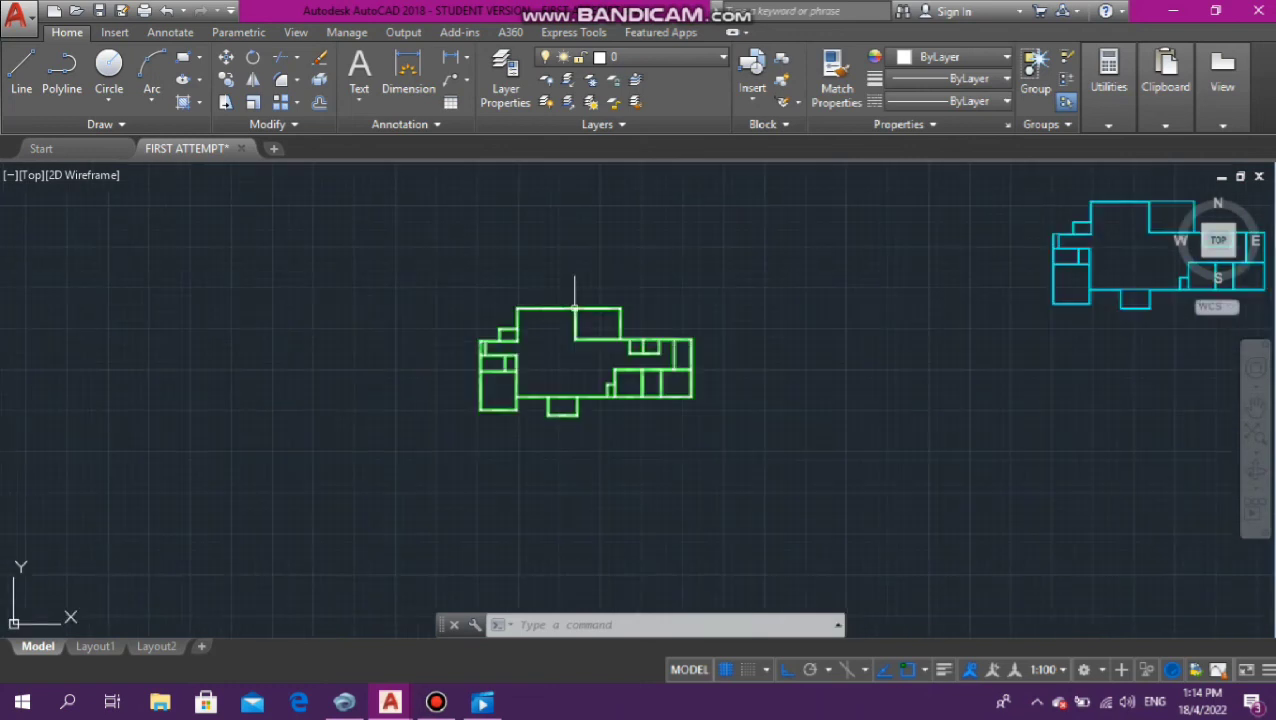
scroll(622, 296, up, 5)
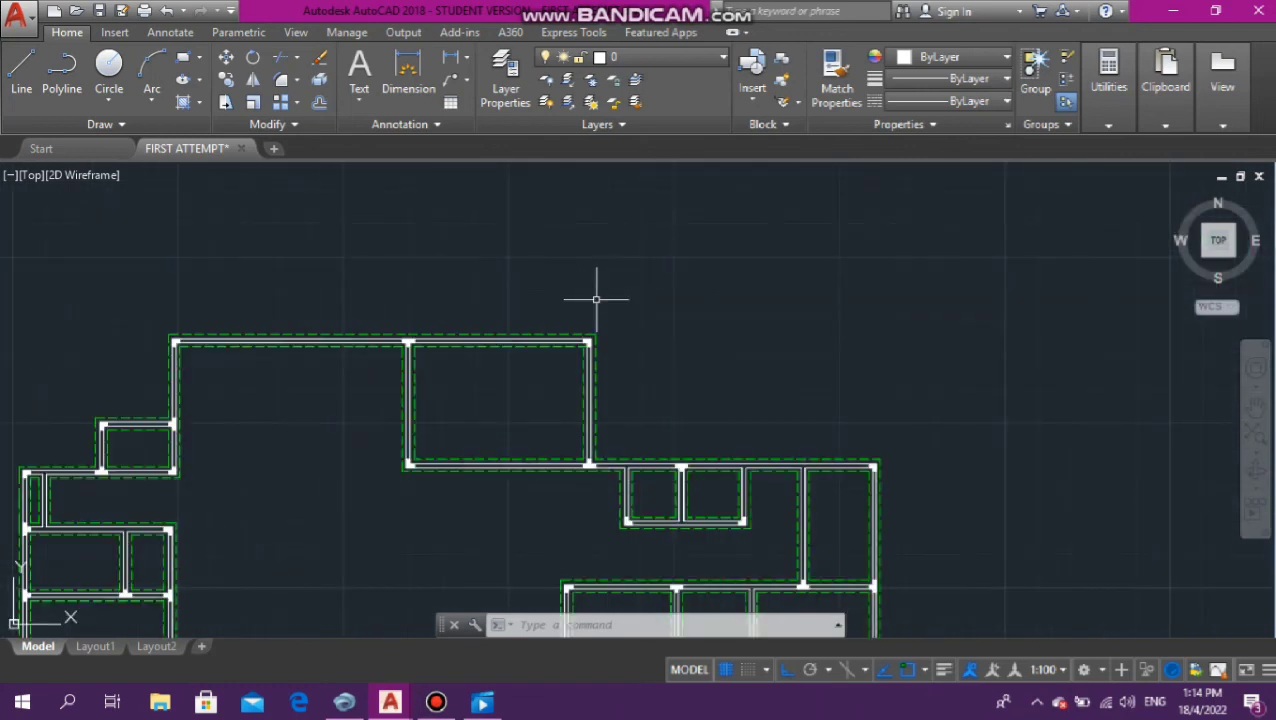
scroll(507, 336, down, 6)
scroll(501, 345, up, 6)
scroll(517, 340, down, 12)
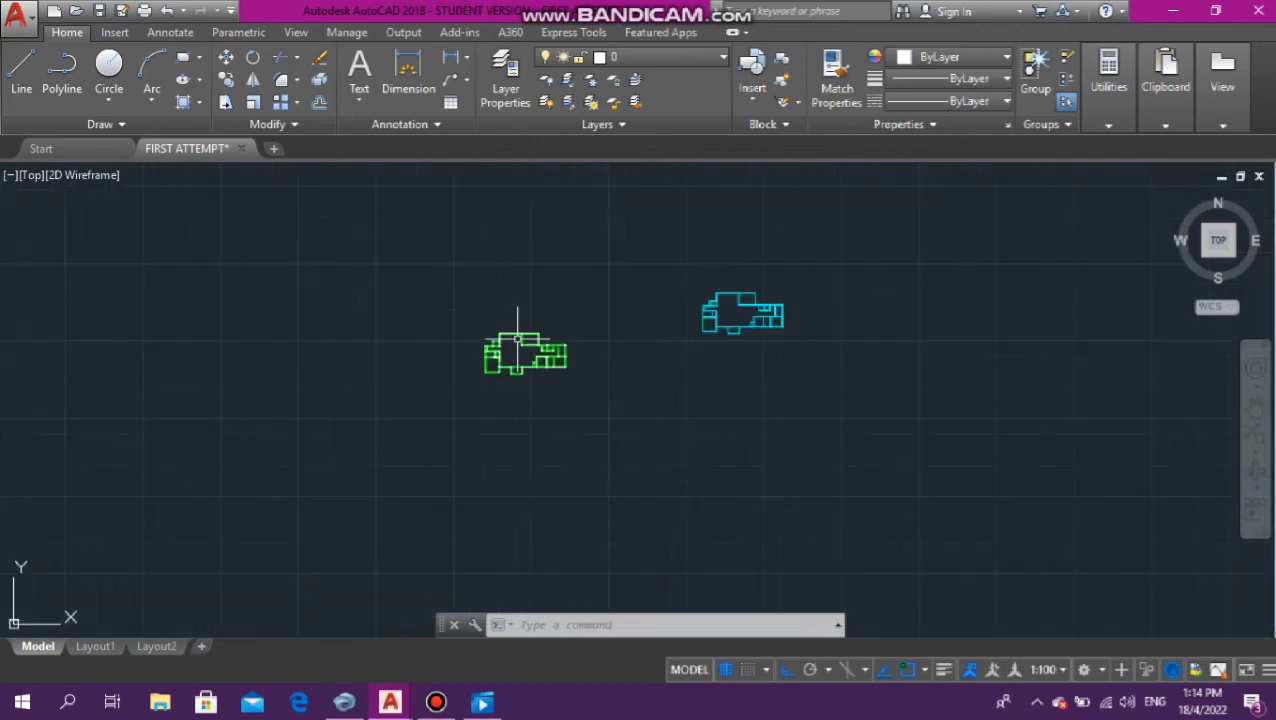
Review the dimensioned floor plan, from the kitchen, garage and hallway to the bedrooms and verandah, and survey the full set of plans
scroll(555, 340, down, 6)
scroll(482, 337, up, 10)
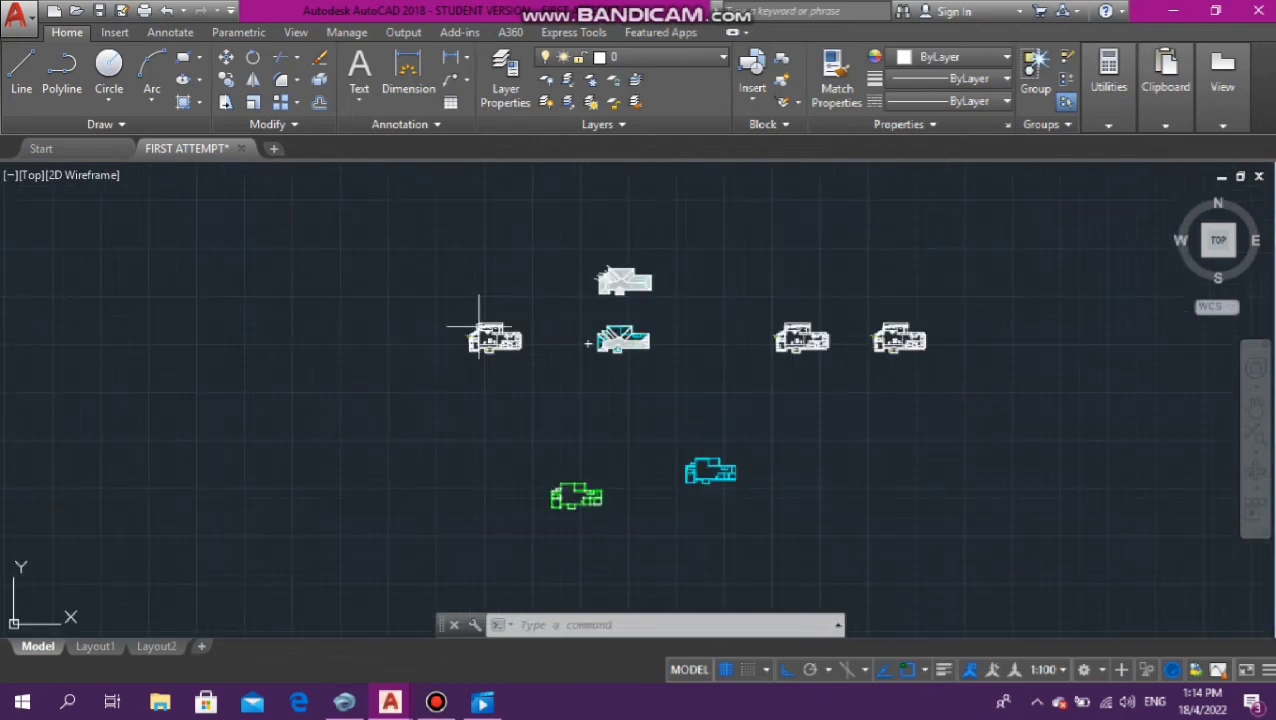
scroll(480, 346, up, 10)
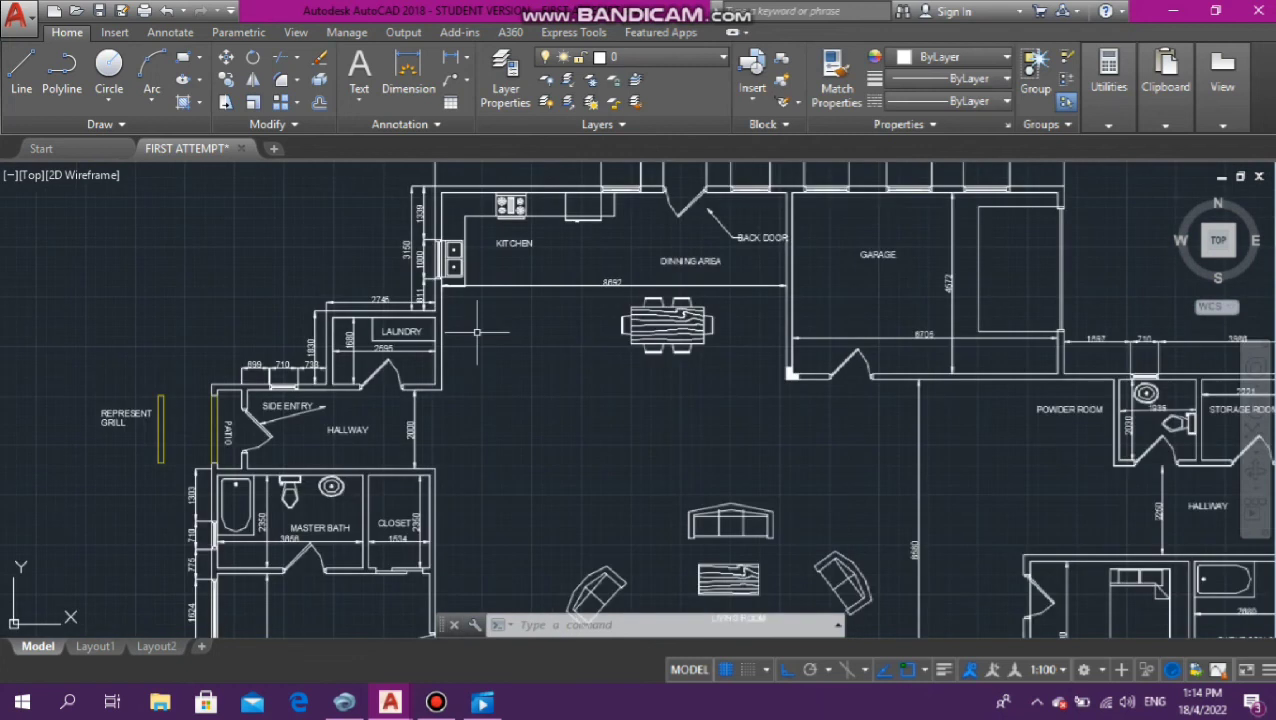
scroll(630, 320, down, 8)
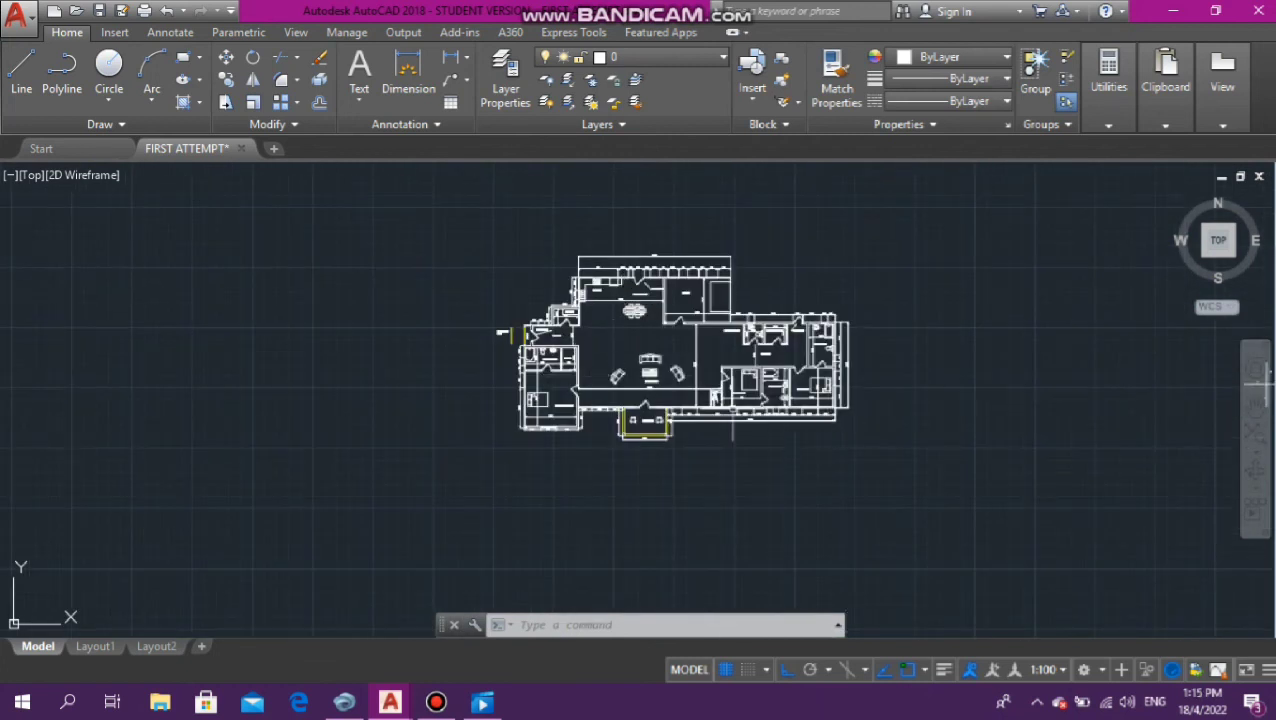
scroll(732, 412, up, 4)
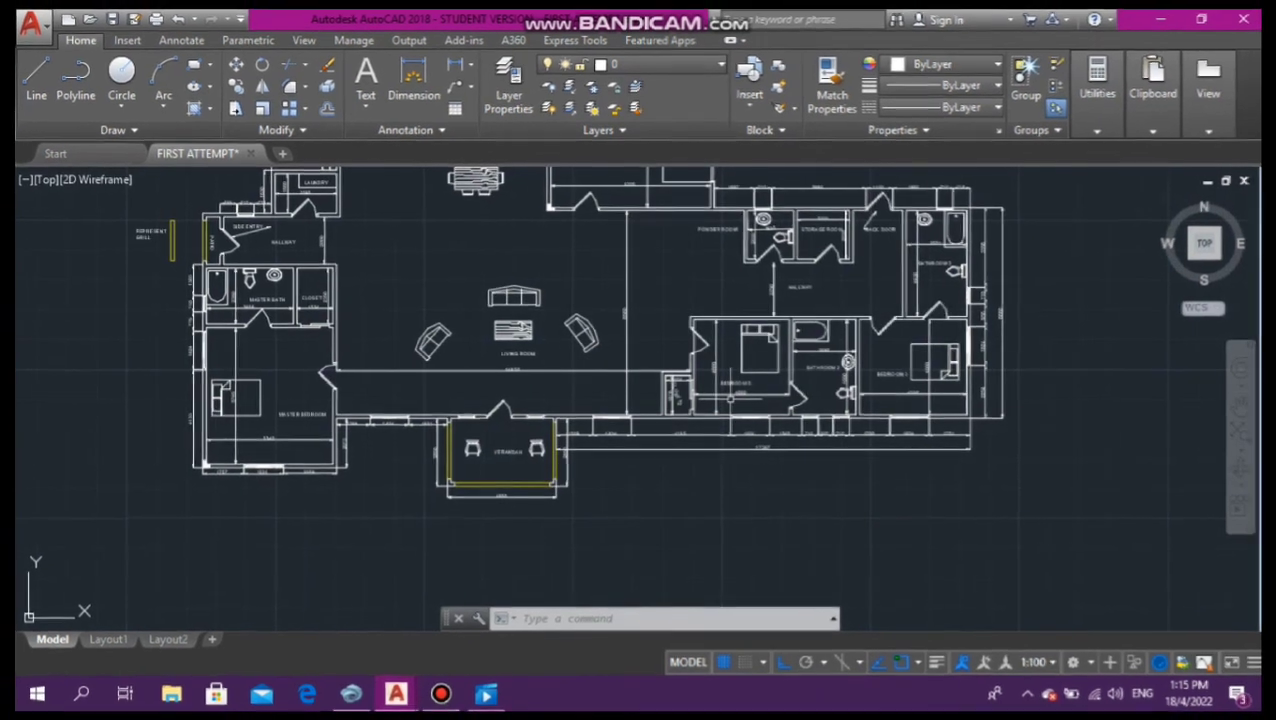
scroll(724, 397, up, 4)
scroll(724, 397, down, 4)
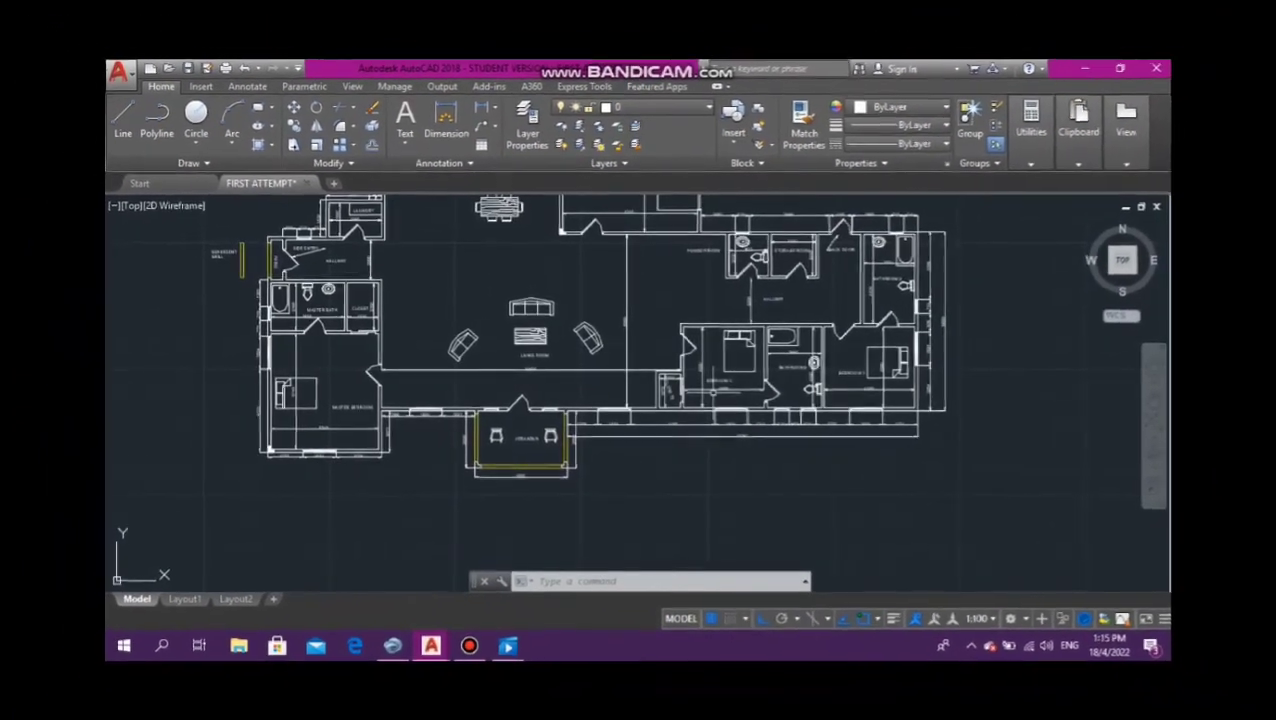
scroll(1011, 335, down, 5)
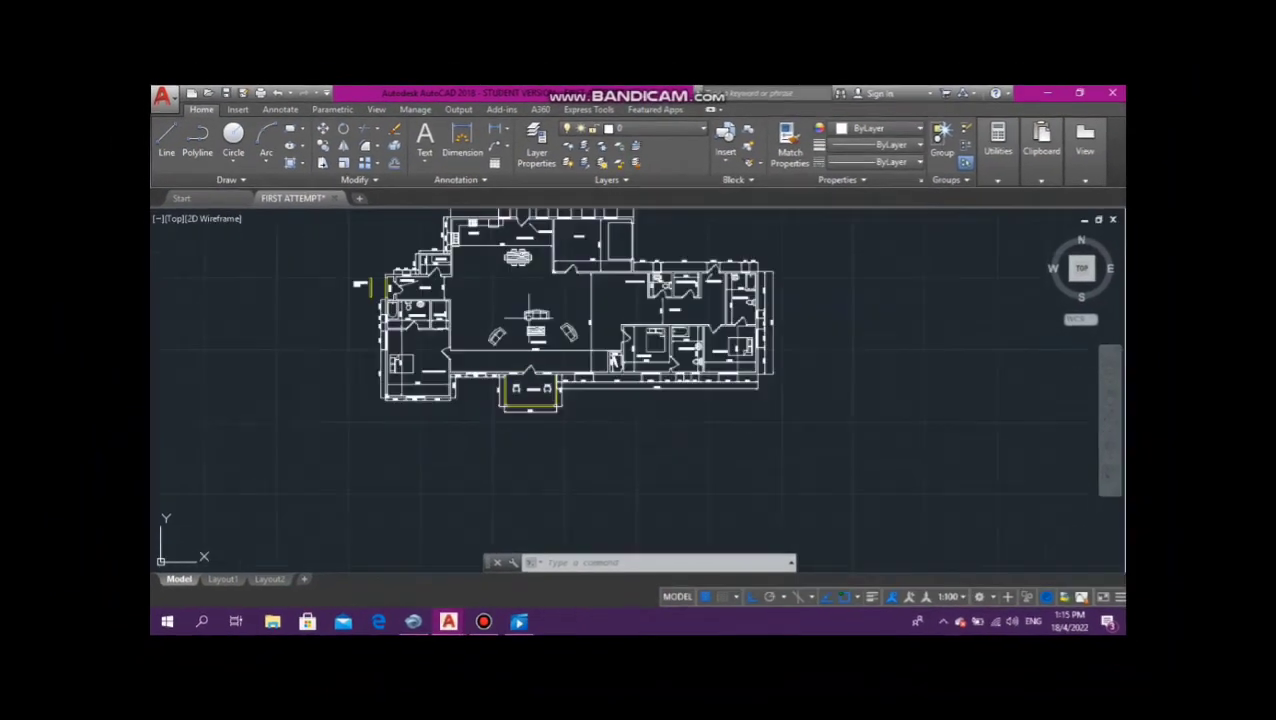
scroll(533, 309, down, 6)
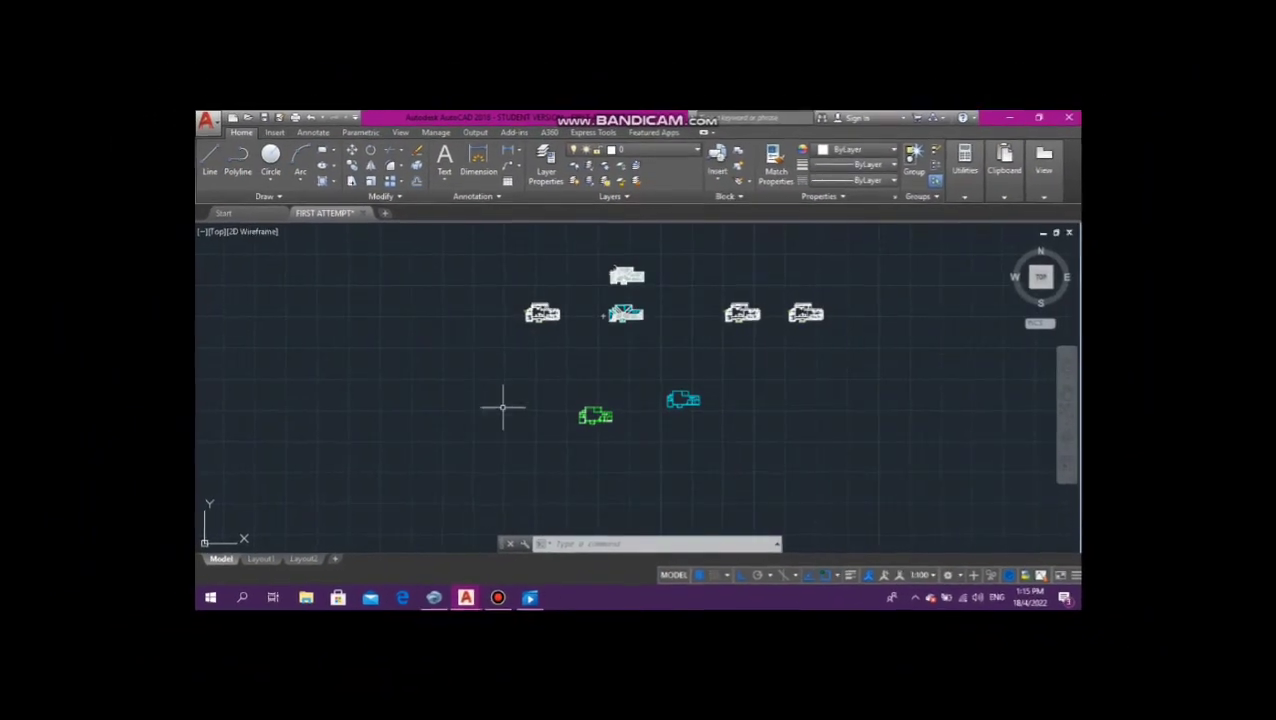